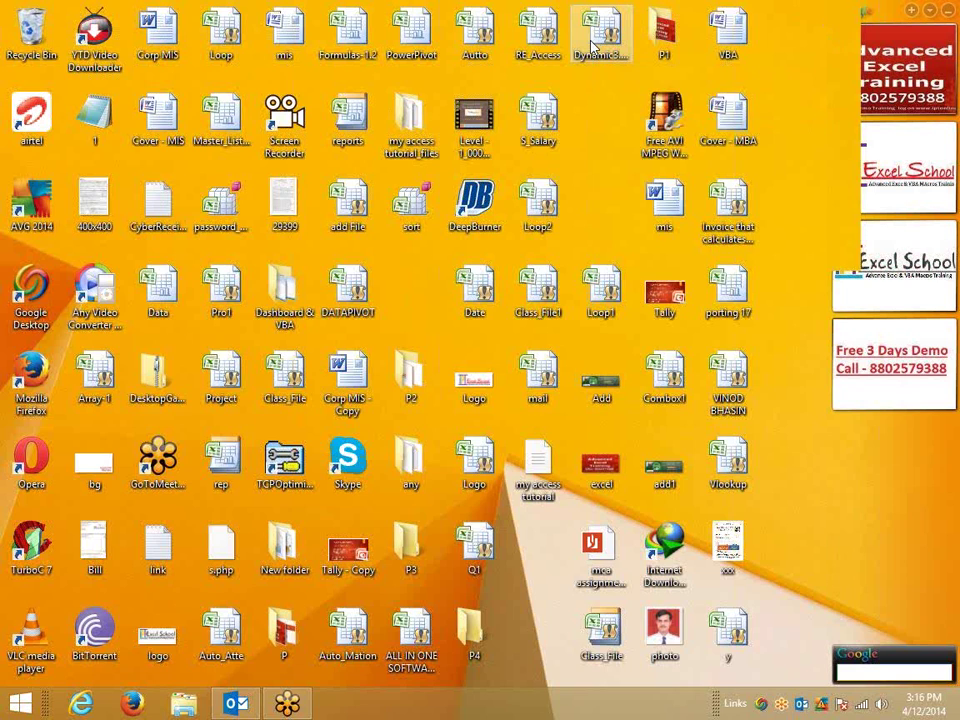
Launch Excel 2007 from the Windows 8 Start screen search using 'exc'
key("super")
type("e")
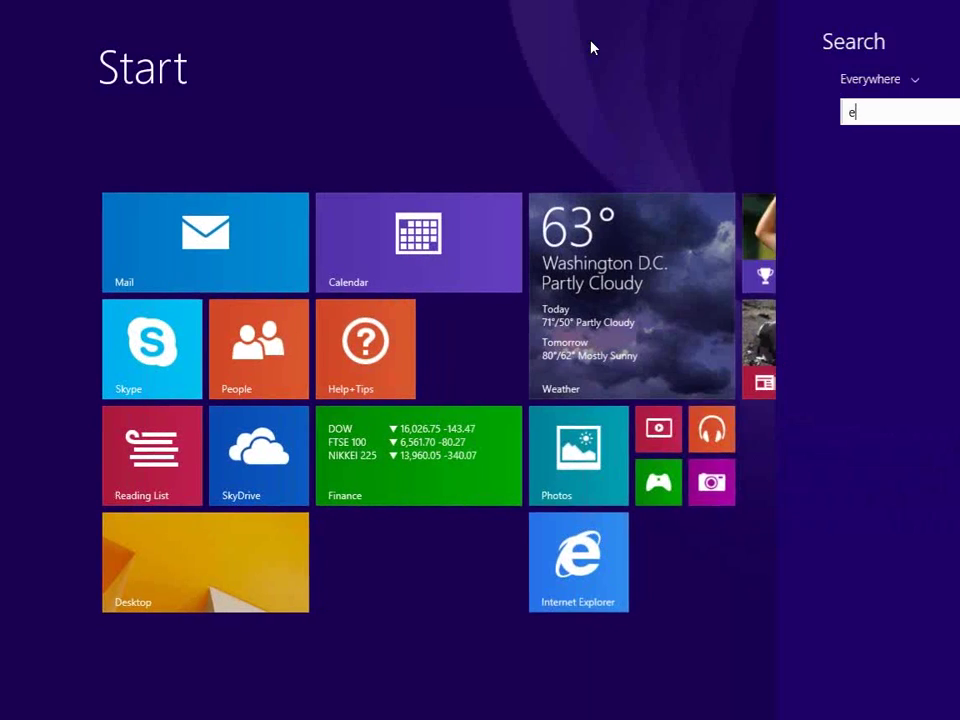
type("xc")
key("Return")
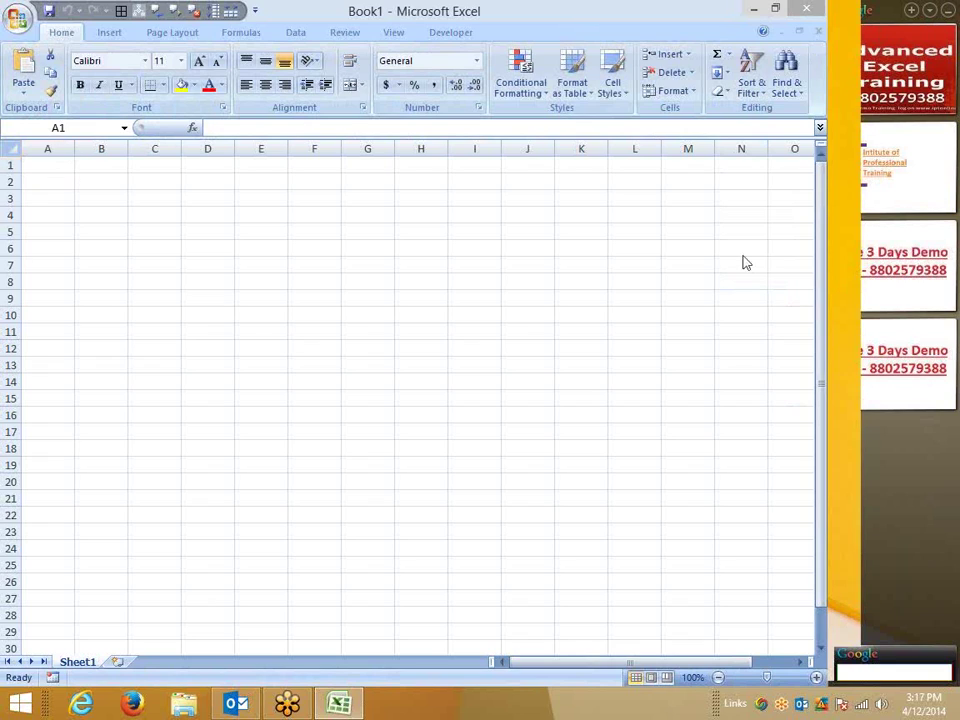
mouse_move(858, 390)
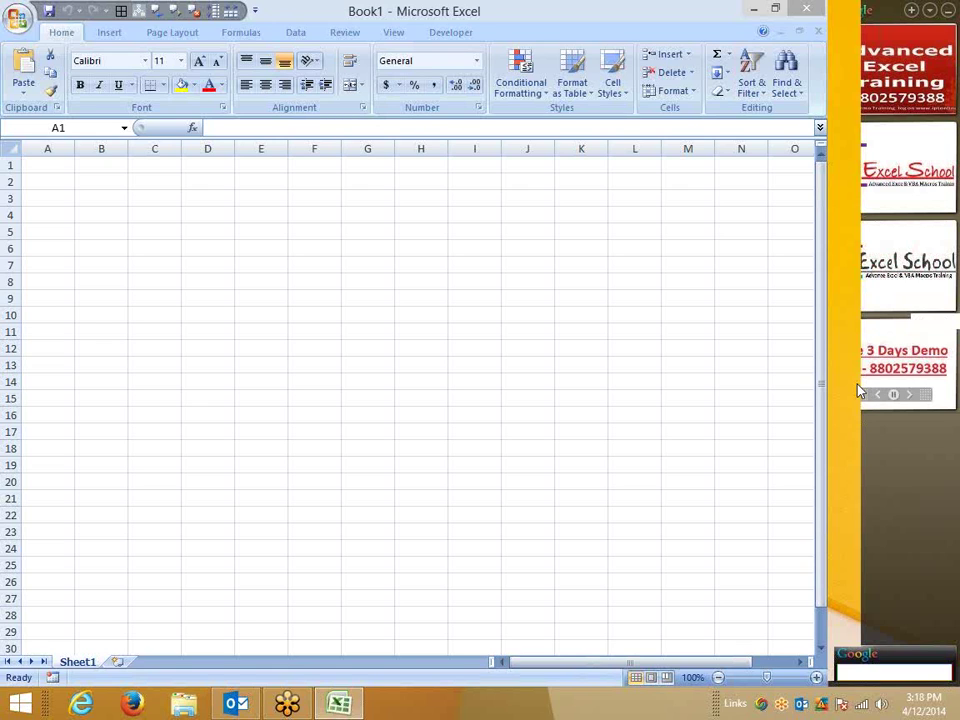
right_click(858, 390)
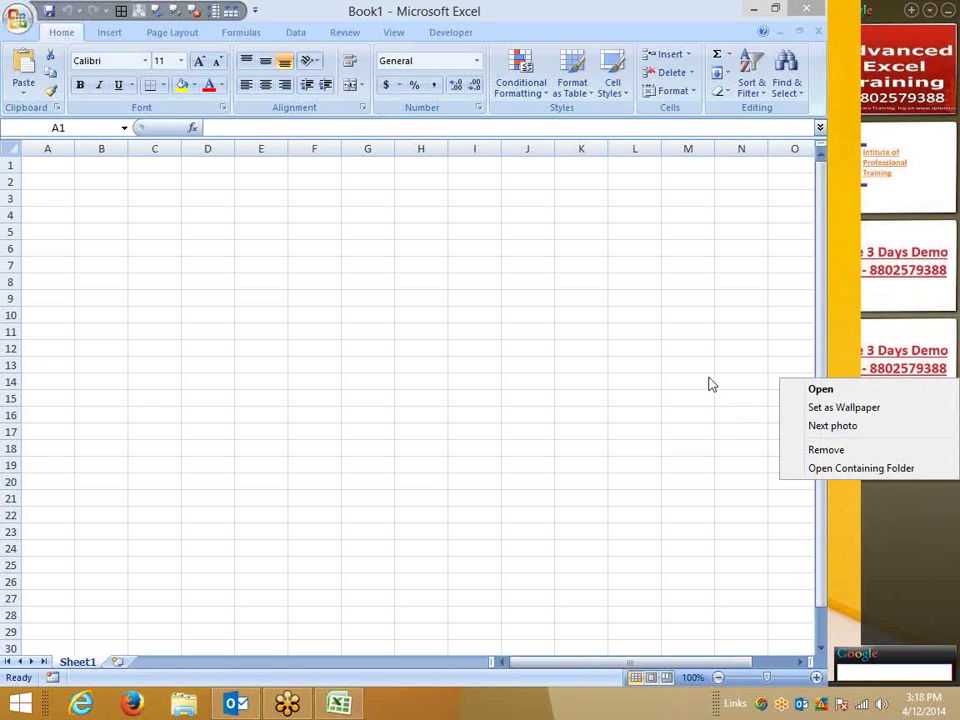
key("Escape")
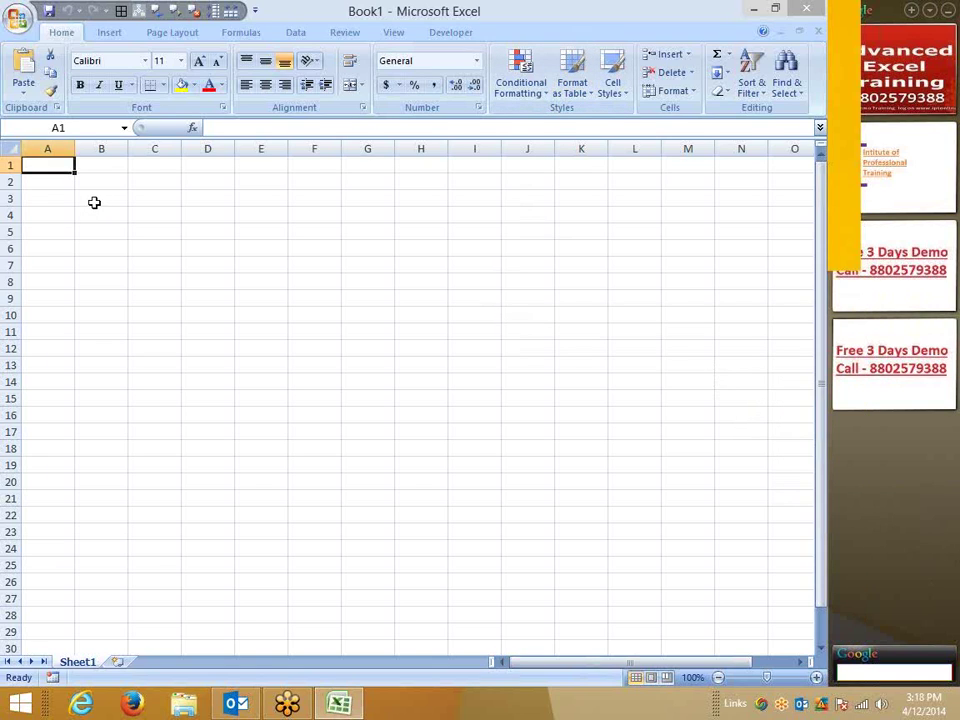
Enter the numbers 1, 2, 3, 4, 5 across A1:E1 and check them
type("1")
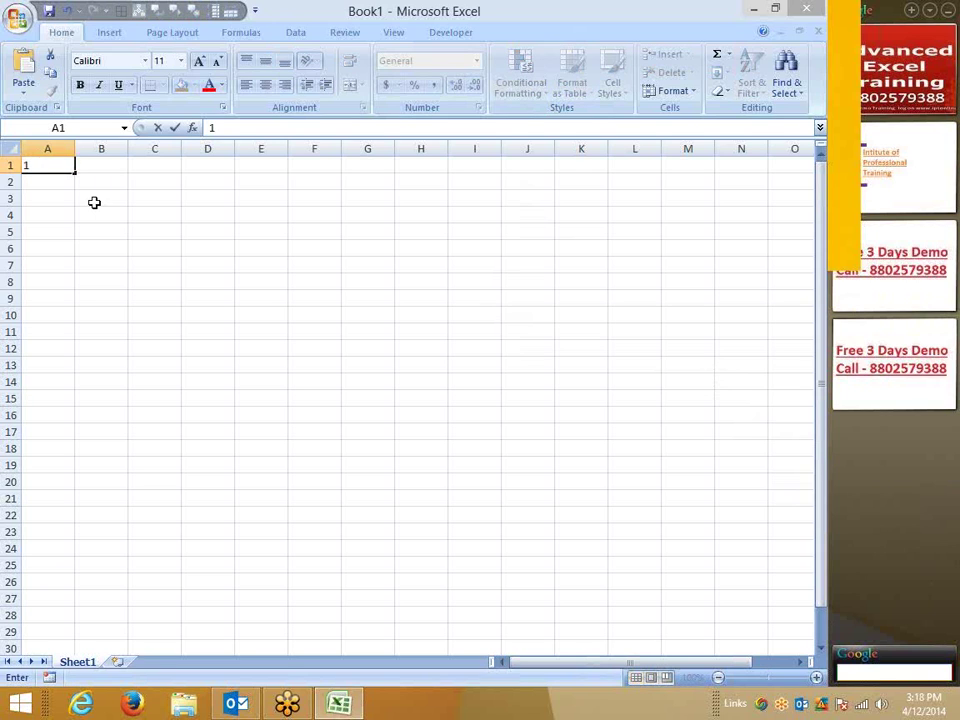
key("Tab")
type("2")
key("Tab")
type("3")
key("Tab")
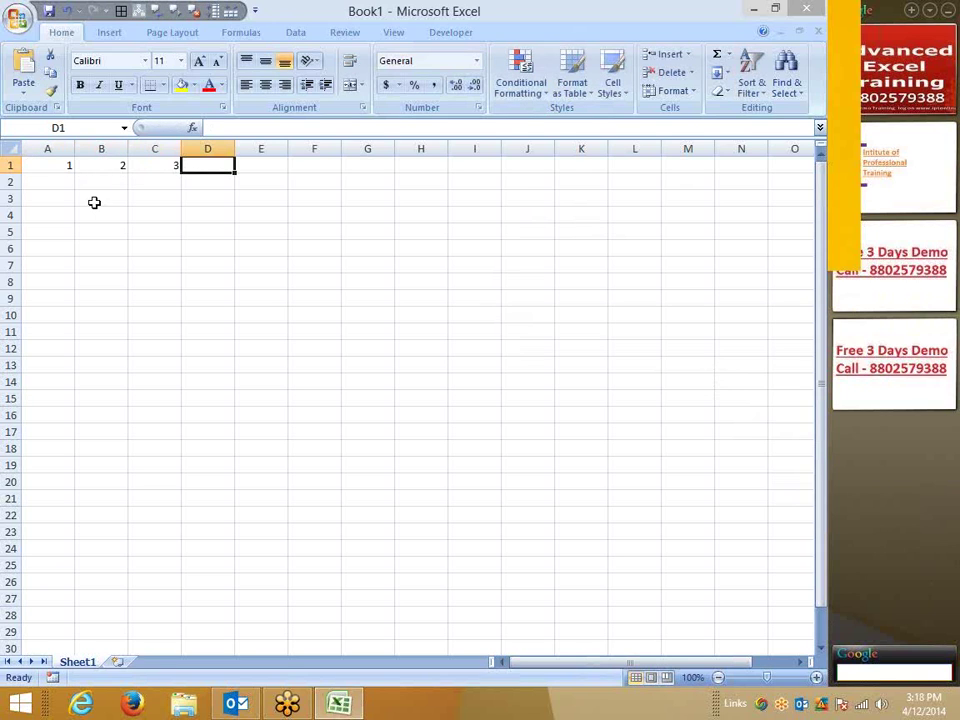
type("4")
key("Tab")
type("5")
key("Return")
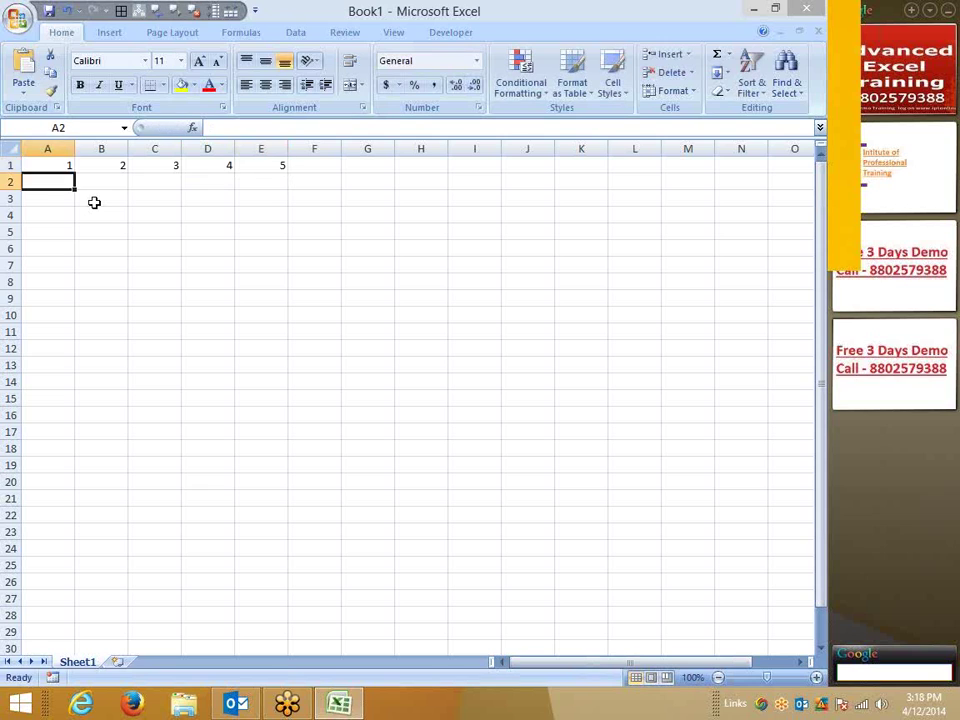
key("Up")
key("Right")
key("Right")
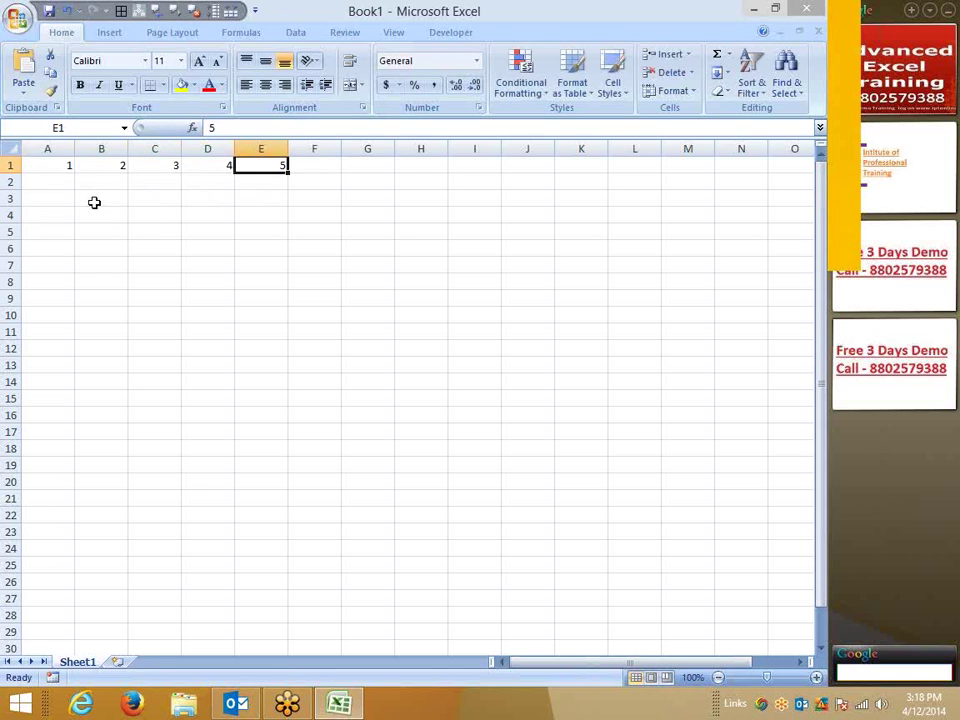
key("Left")
key("Left")
key("Left")
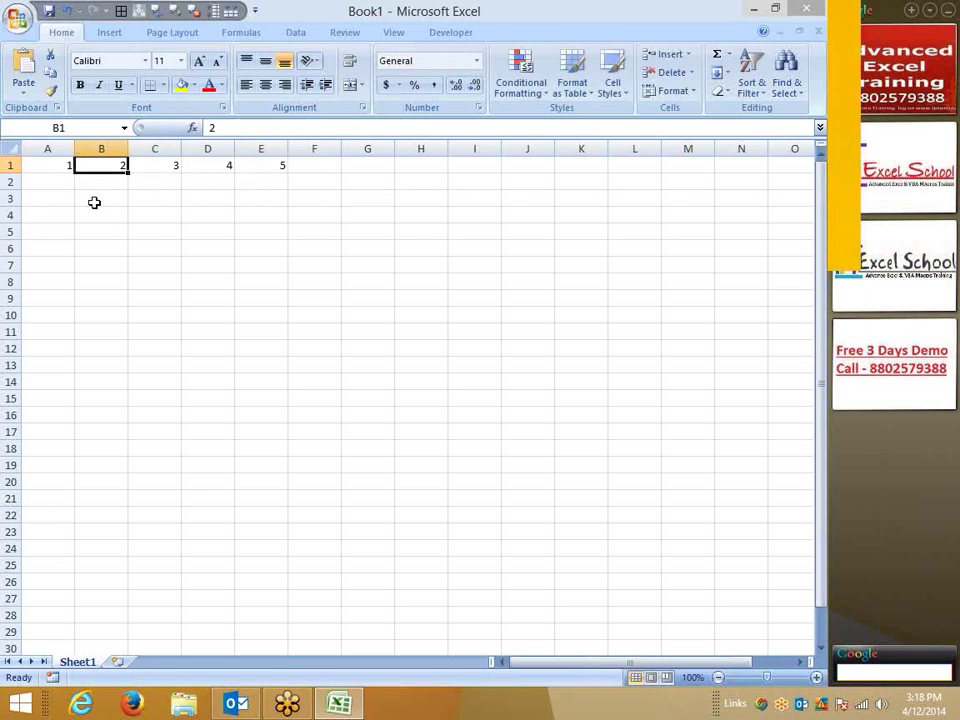
key("Down")
key("Left")
Array-enter ={1,2,3,4,5} across A2:E2 and check the resulting values
type("=")
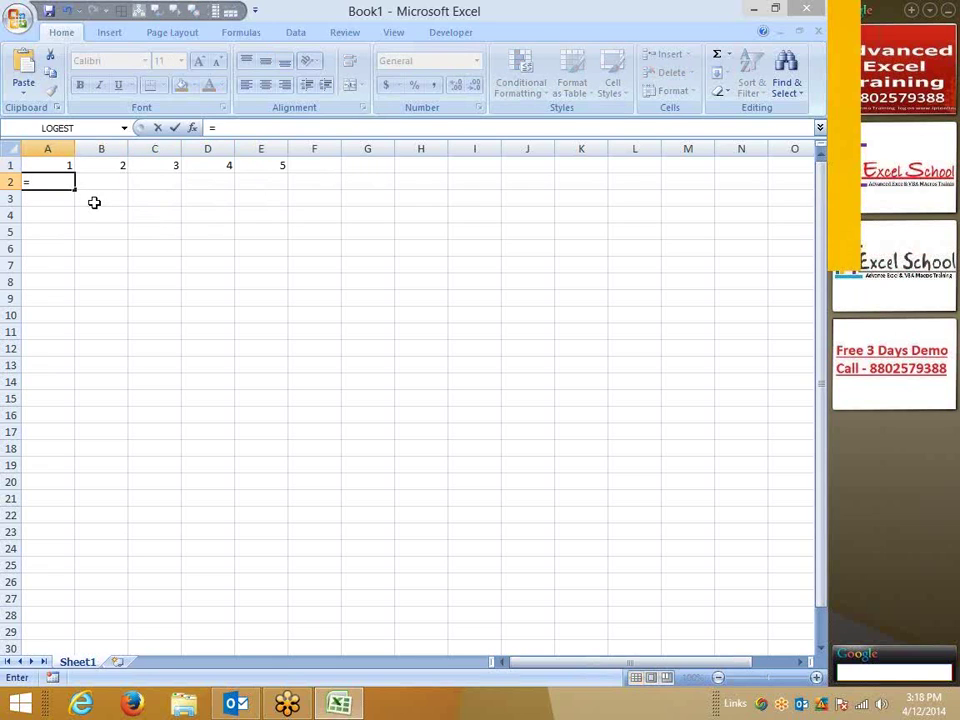
type("{1,")
type("2,3,4")
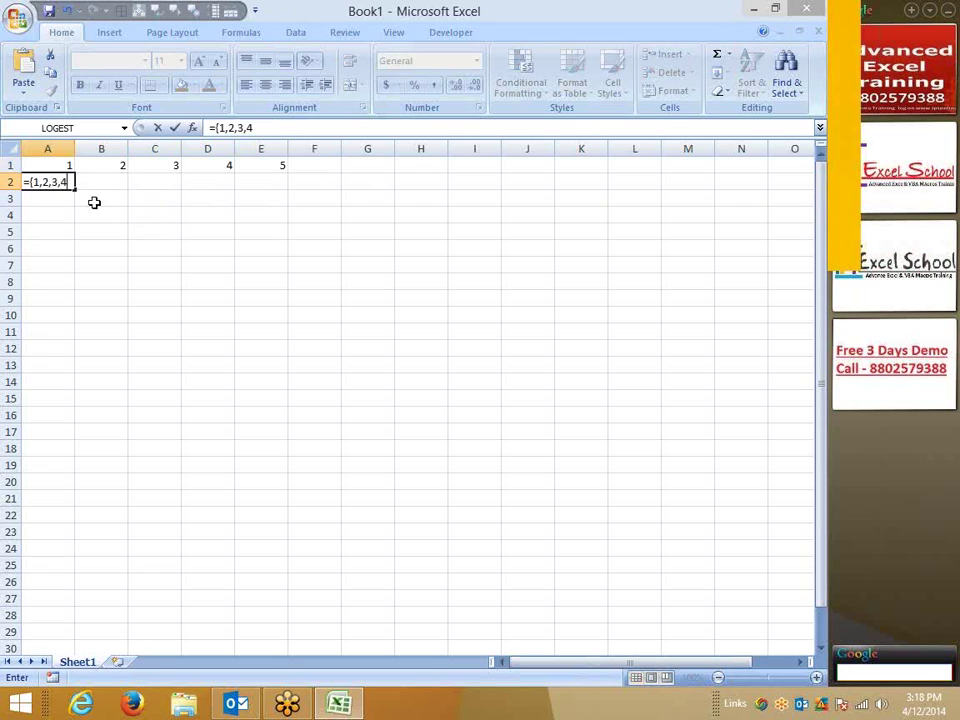
type(",5}")
key("Return")
key("Up")
key("shift+Right")
key("shift+Right")
key("shift+Right")
key("shift+Right")
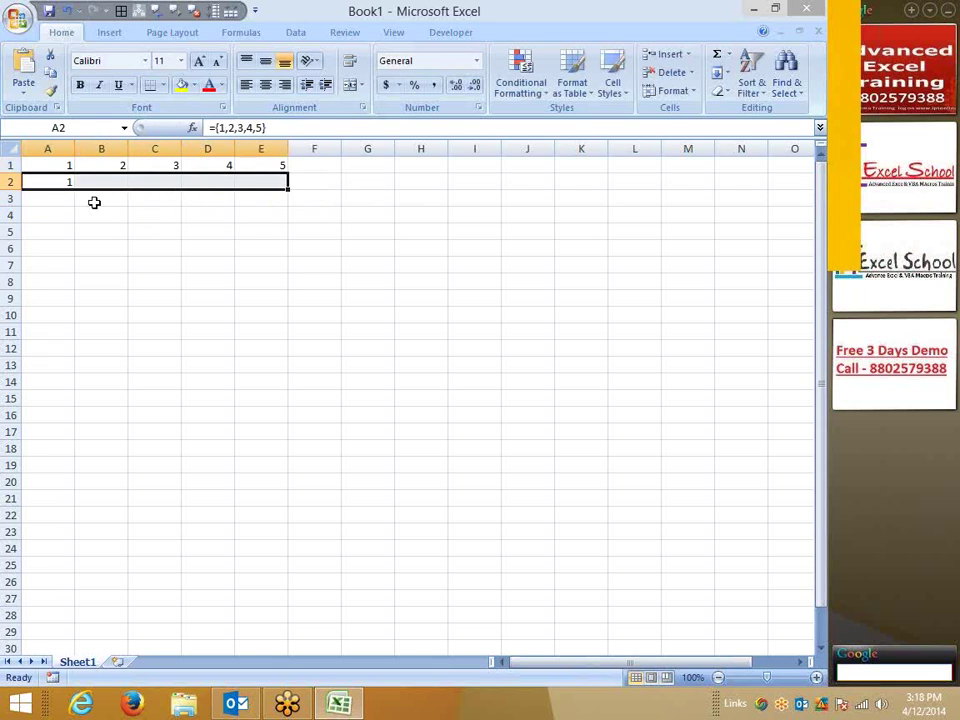
key("F2")
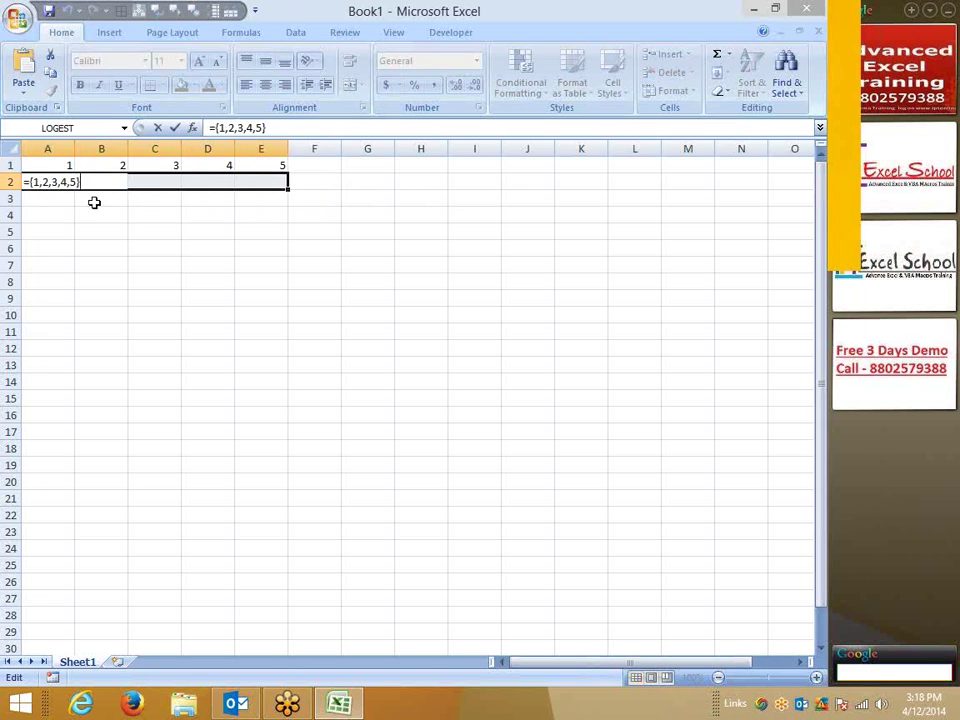
key("ctrl+shift+Return")
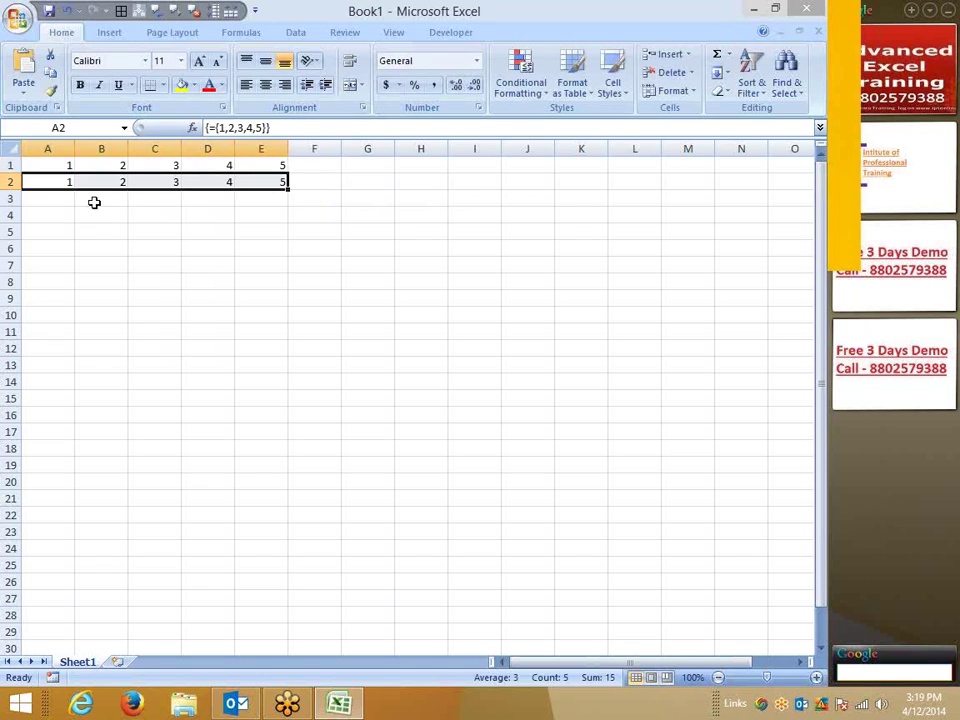
key("Right")
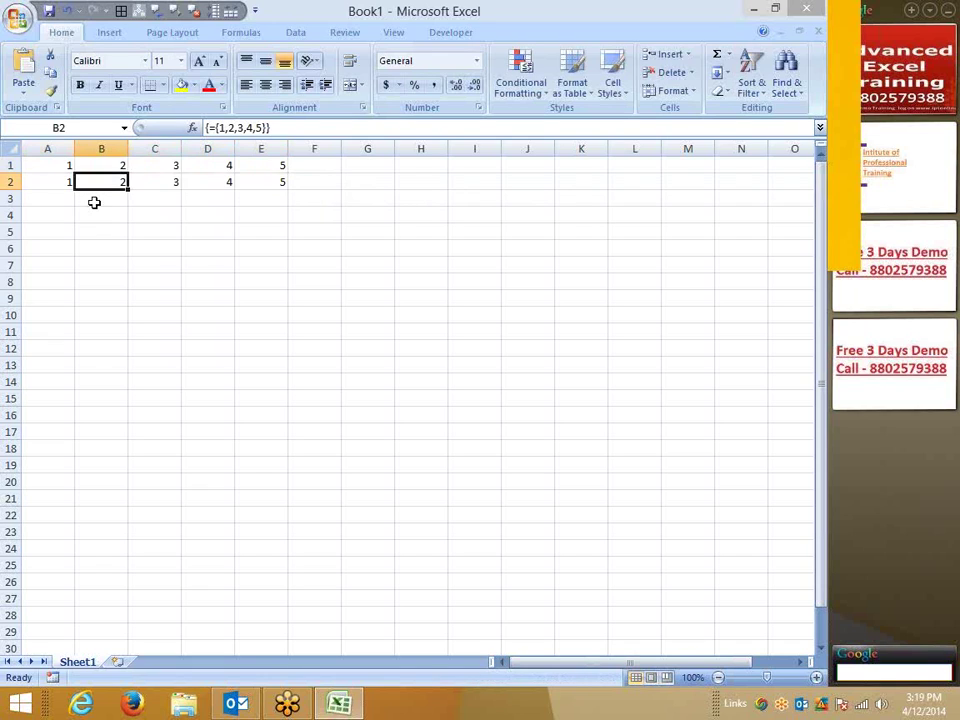
key("Right")
key("Right")
key("Right")
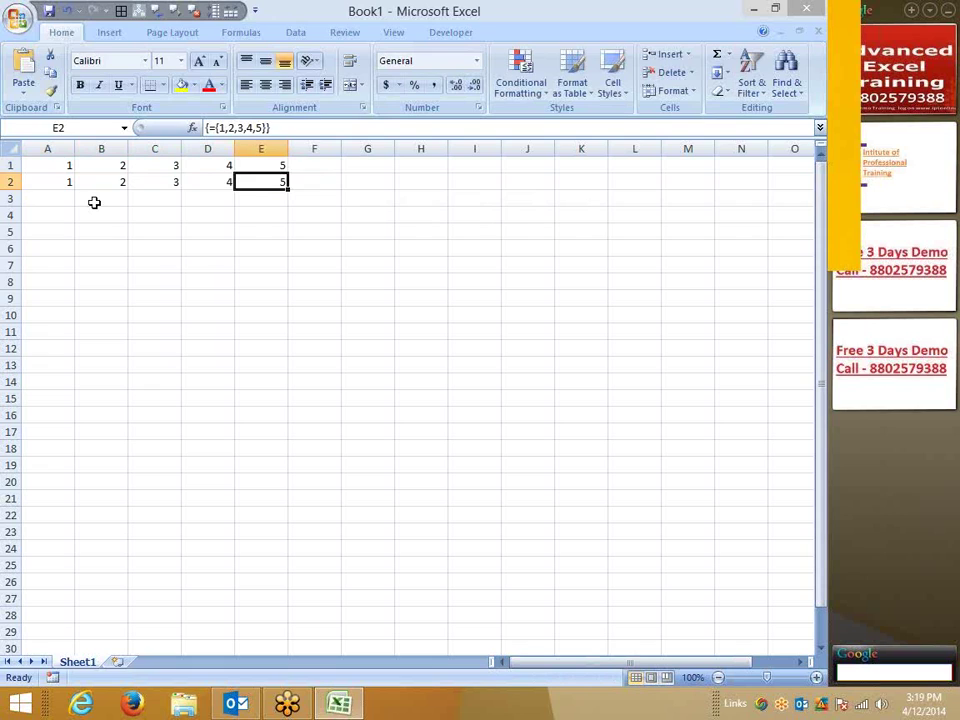
key("Up")
key("Left")
key("Left")
key("Left")
key("Left")
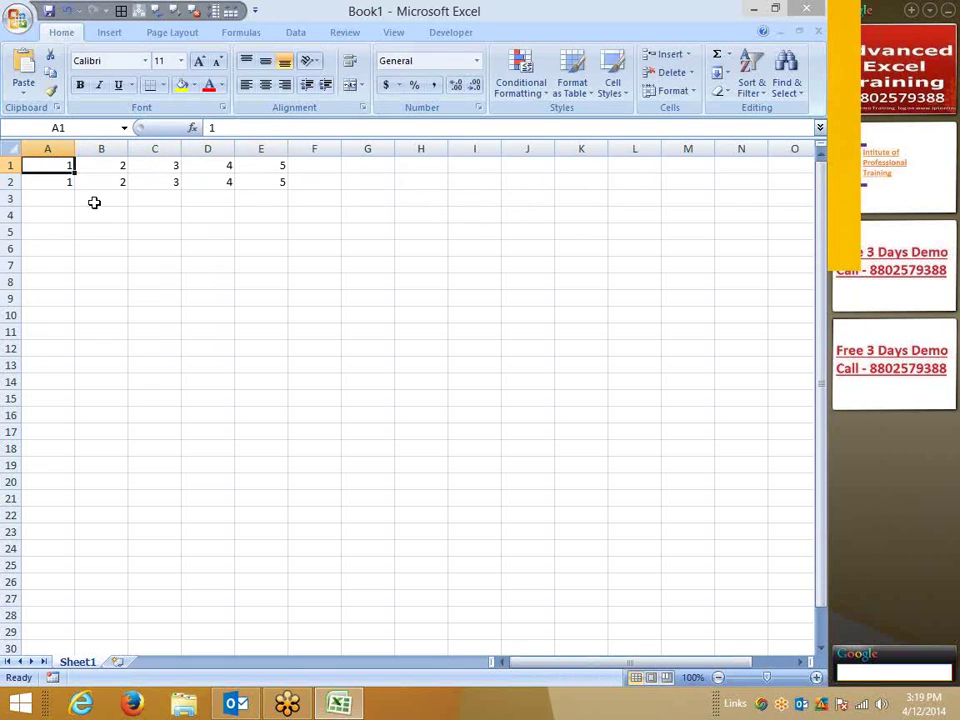
key("Down")
key("Down")
Array-enter the vertical constant ={1;2;3;4;5;6} across A4:A8, after reviewing the B2 array formula
key("Right")
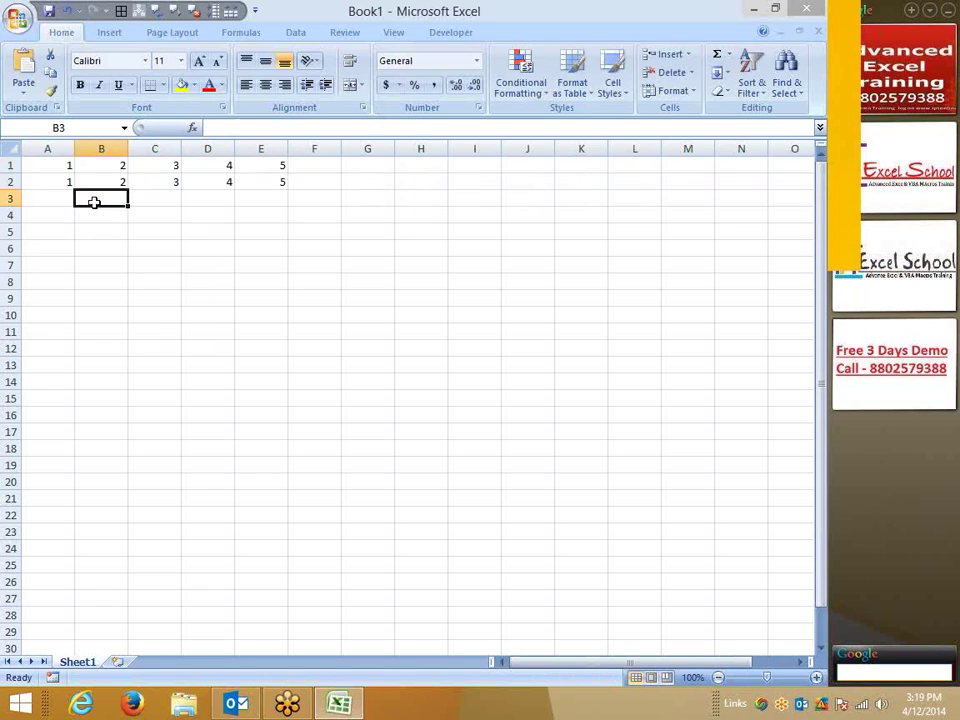
key("Up")
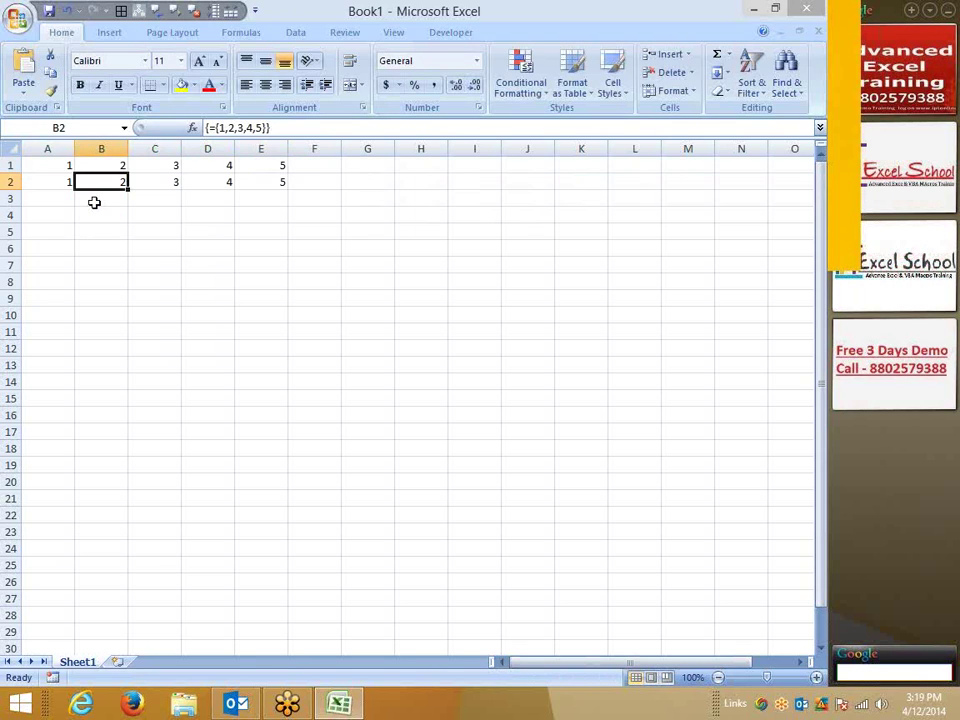
key("Left")
key("Down")
key("Down")
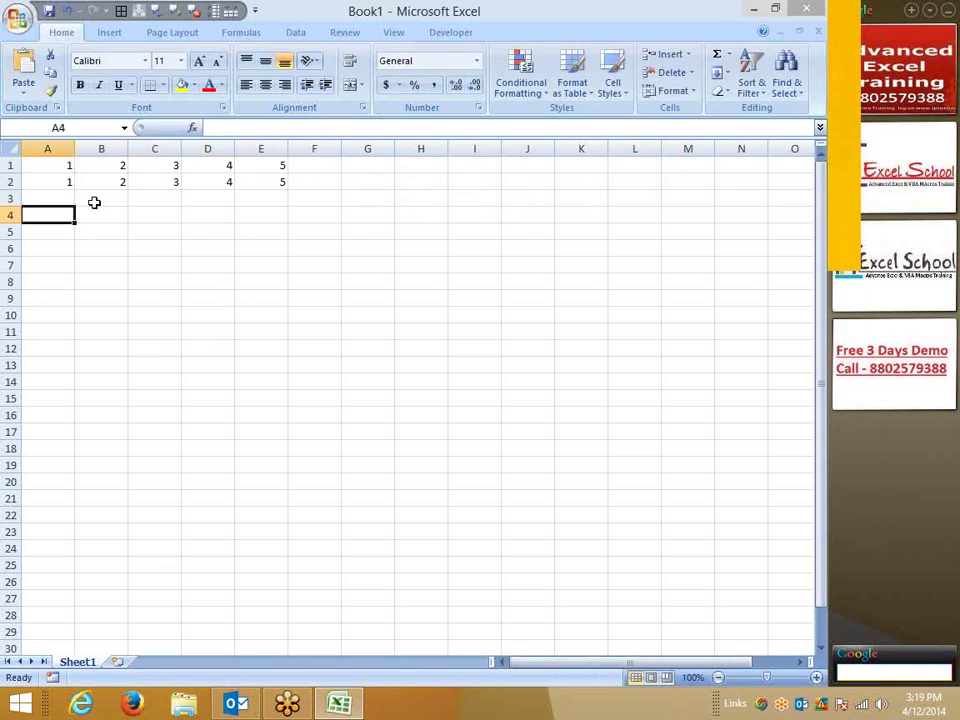
type("=")
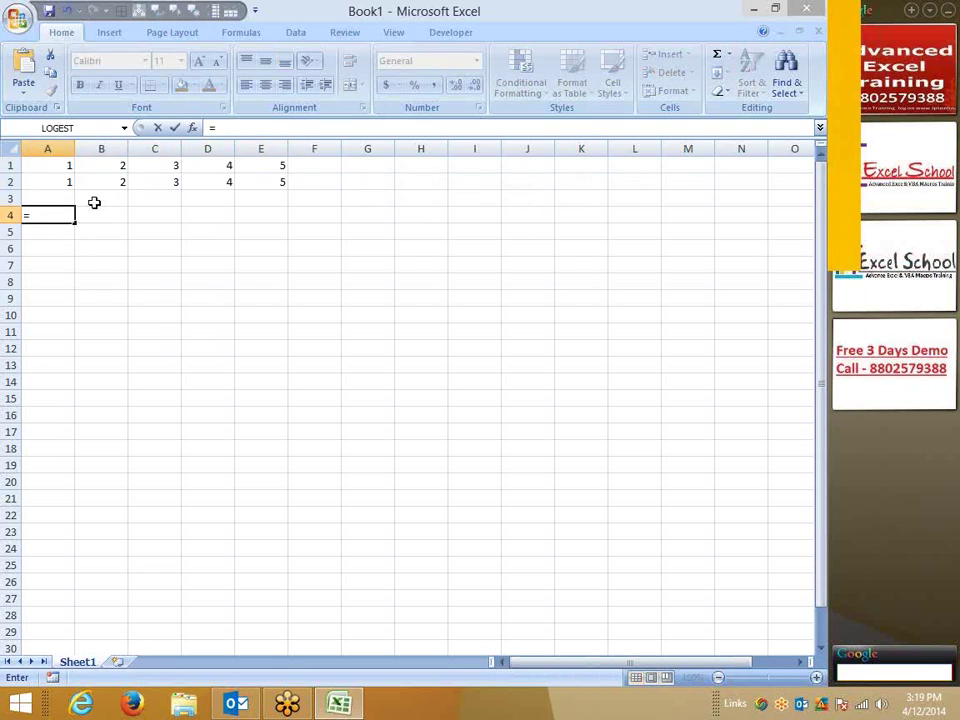
type("(")
type("1")
type(";2;3")
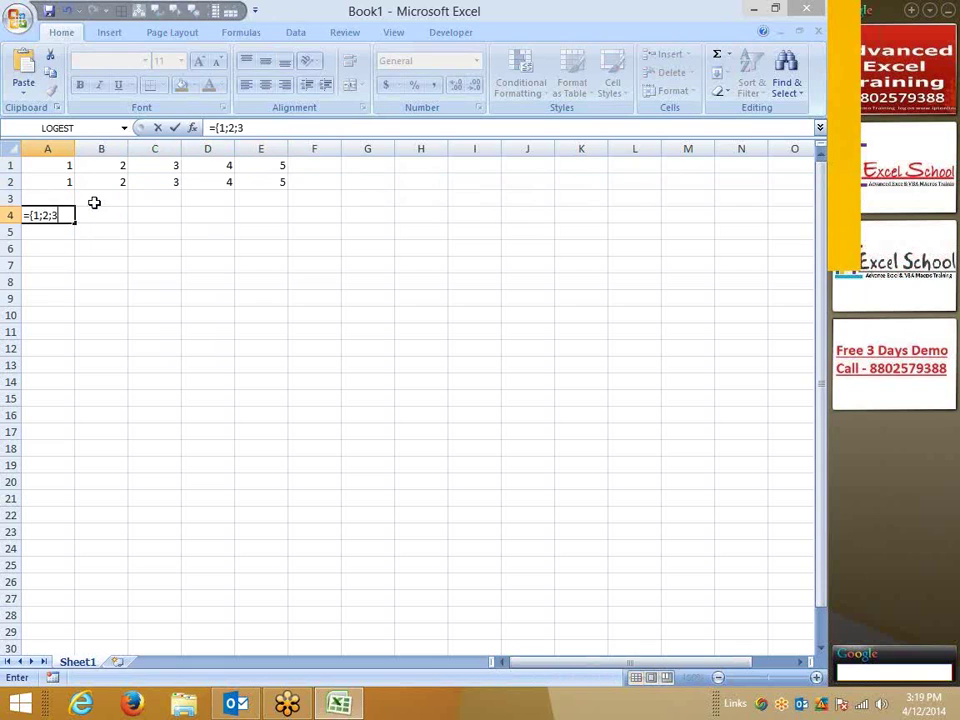
type(";4;5")
type(";6}")
key("Return")
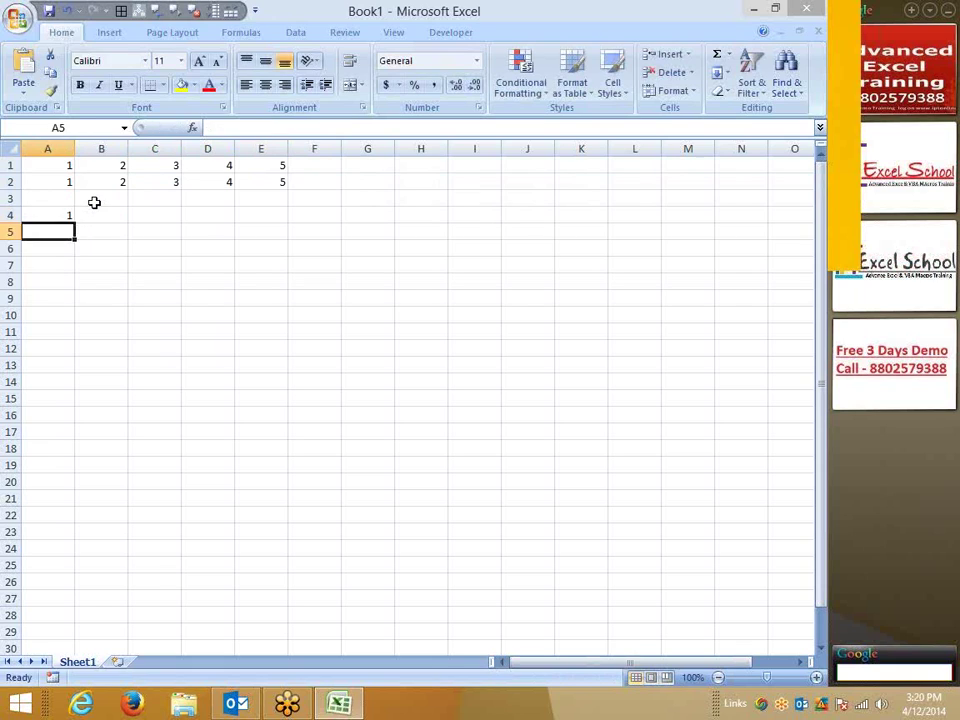
key("Up")
key("shift+Down")
key("shift+Down")
key("shift+Down")
key("shift+Down")
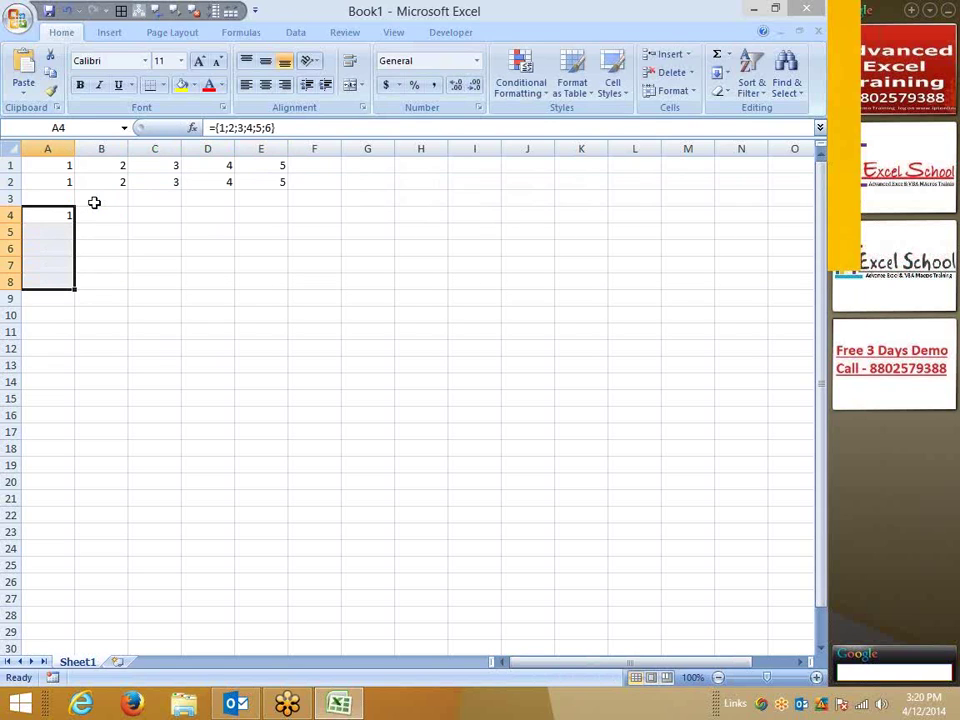
key("F2")
key("ctrl+shift+Return")
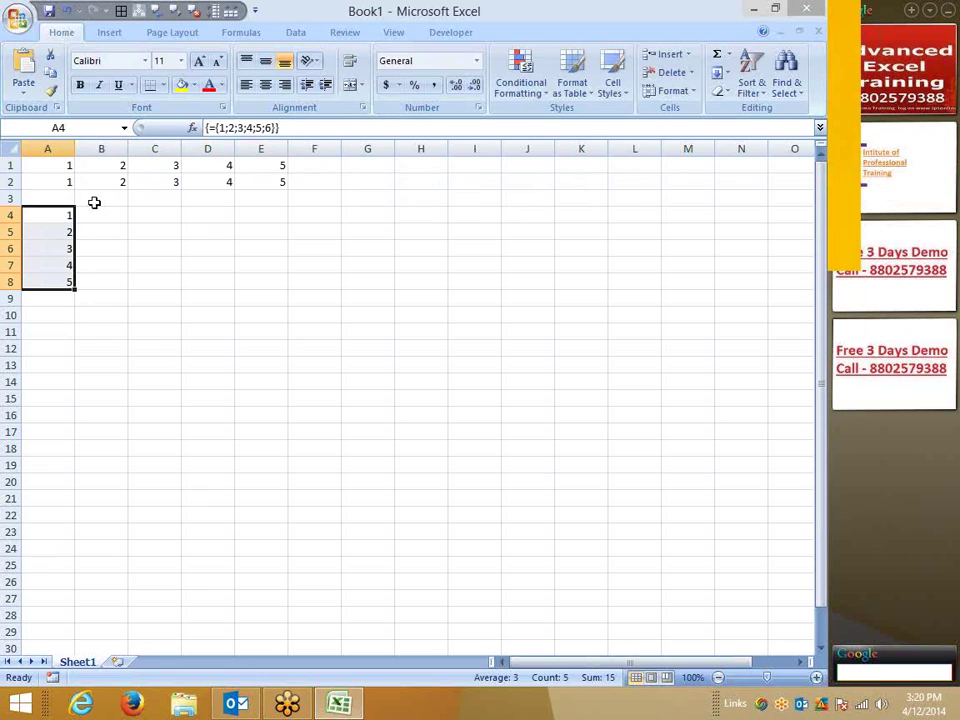
key("Up")
key("Up")
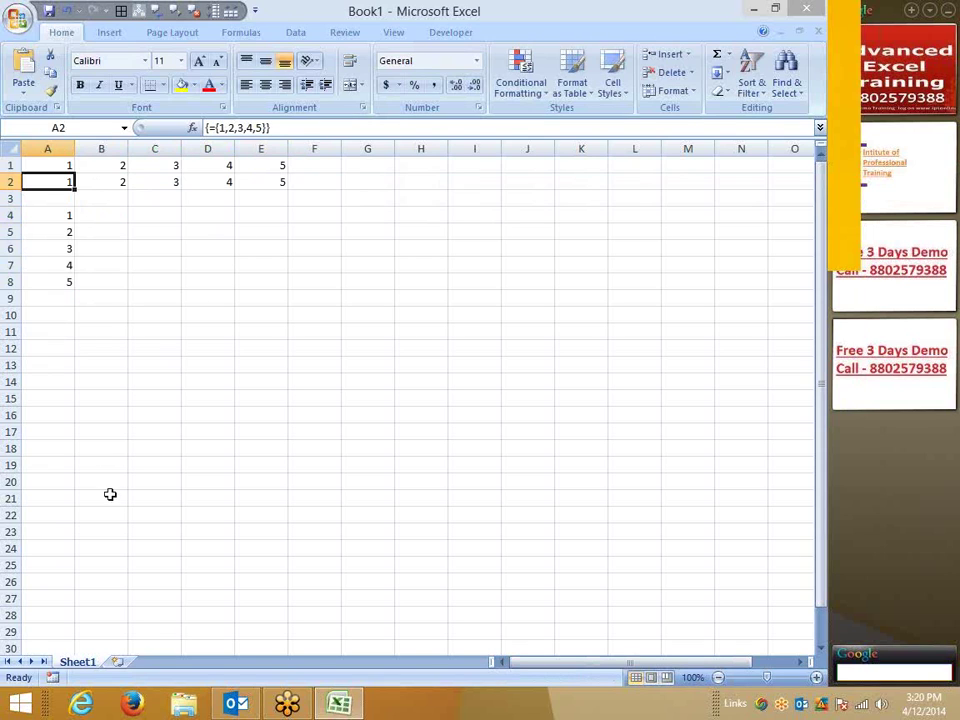
On Sheet2, enter the codes 11, 22, 33, 44 in E1:E4
left_click(127, 662)
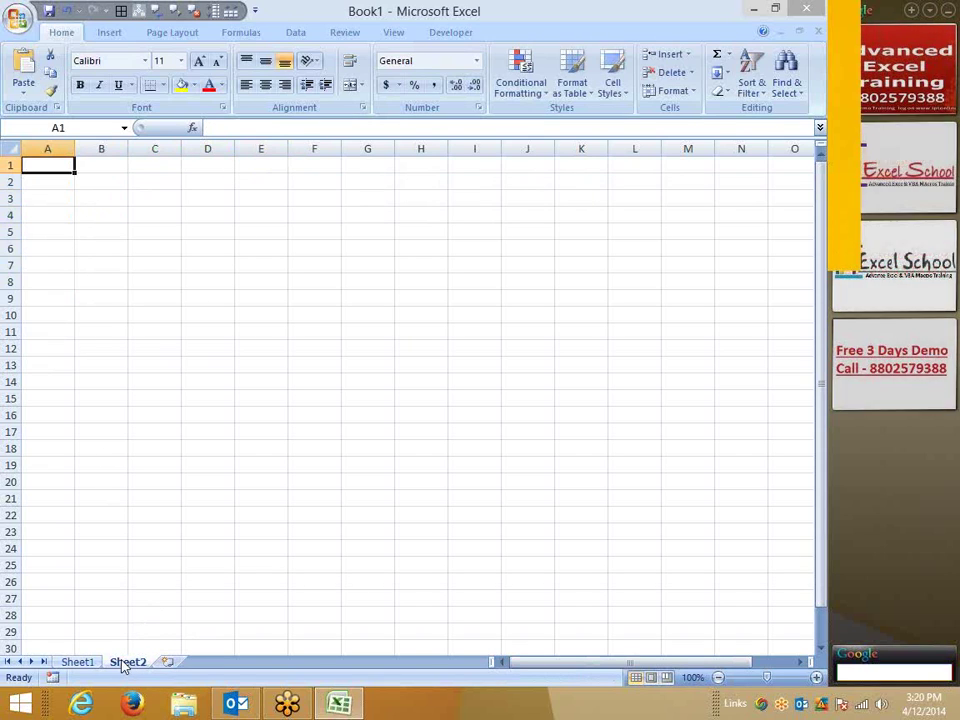
left_click(60, 249)
left_click(55, 165)
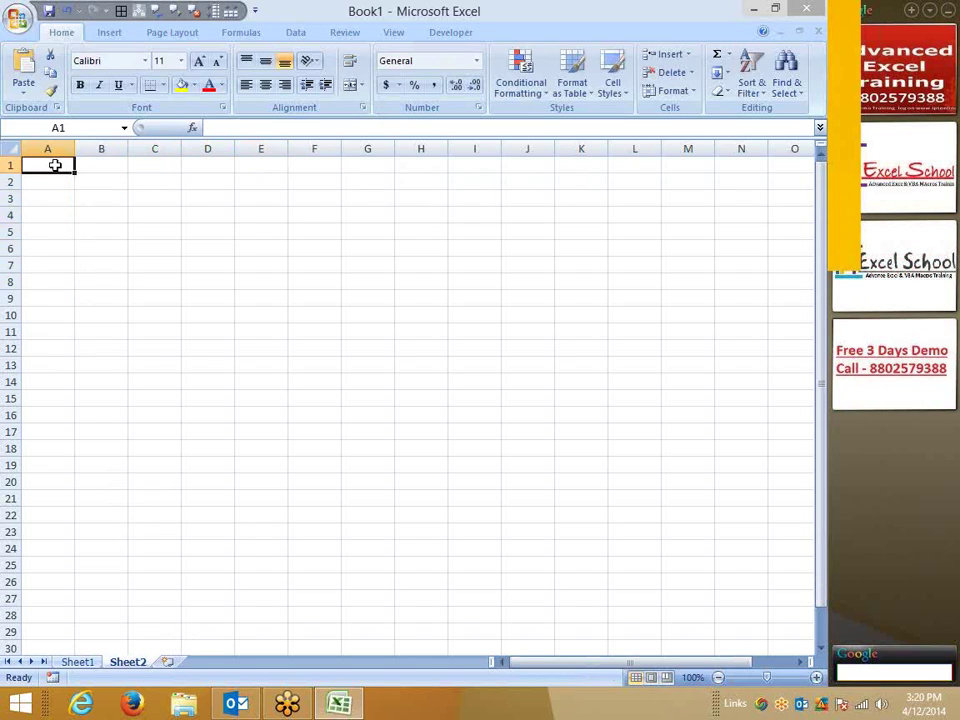
key("Return")
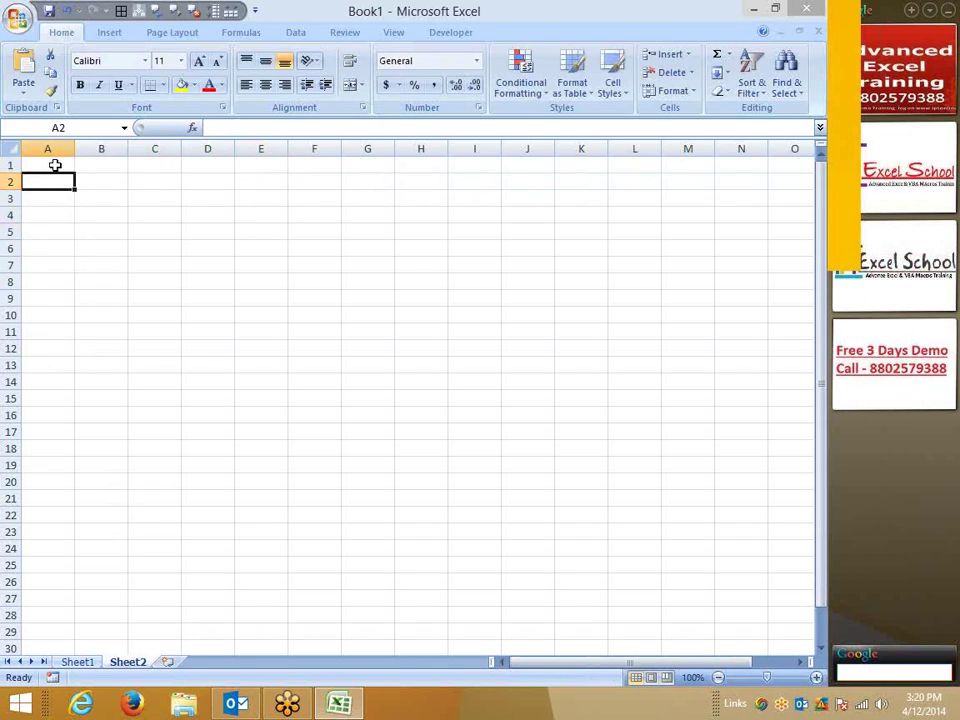
left_click(55, 165)
key("Right")
key("Right")
key("Right")
key("Right")
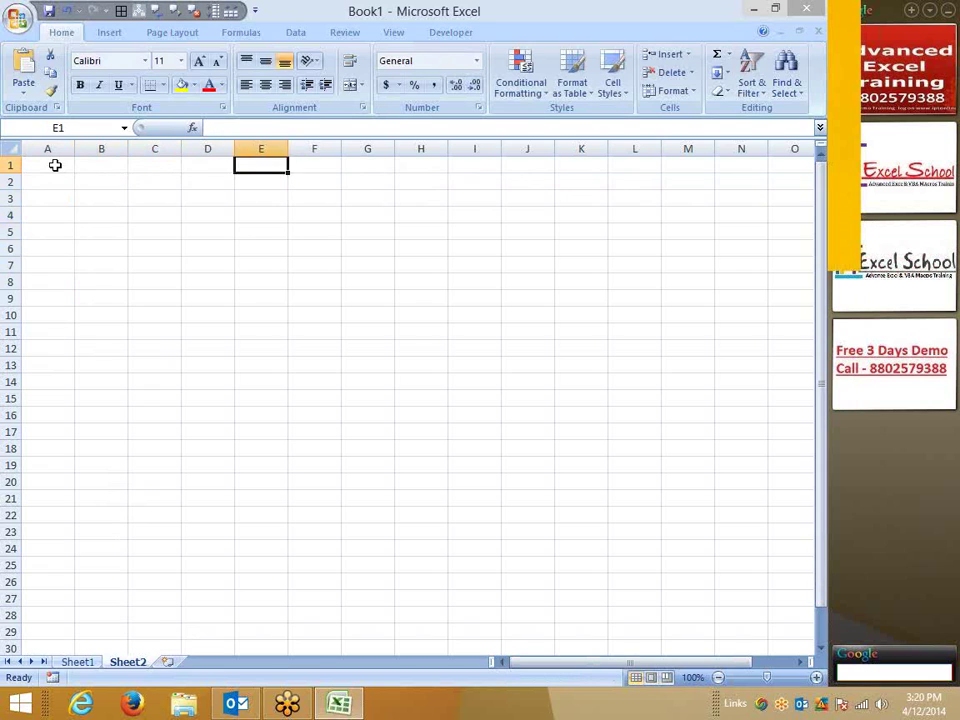
type("1")
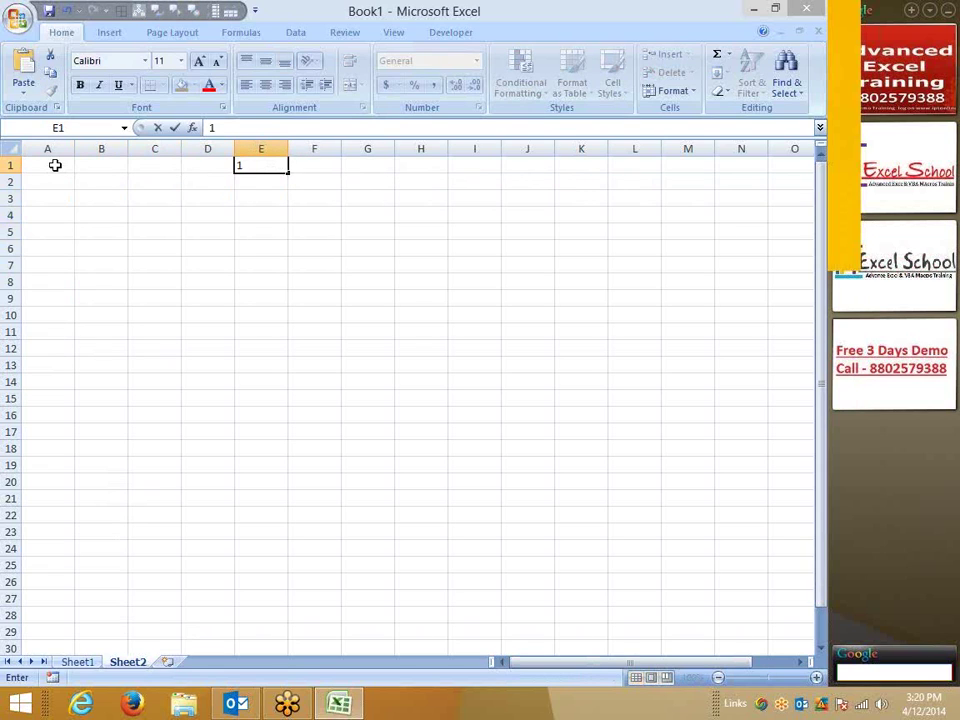
type("1")
key("Return")
type("2")
key("Escape")
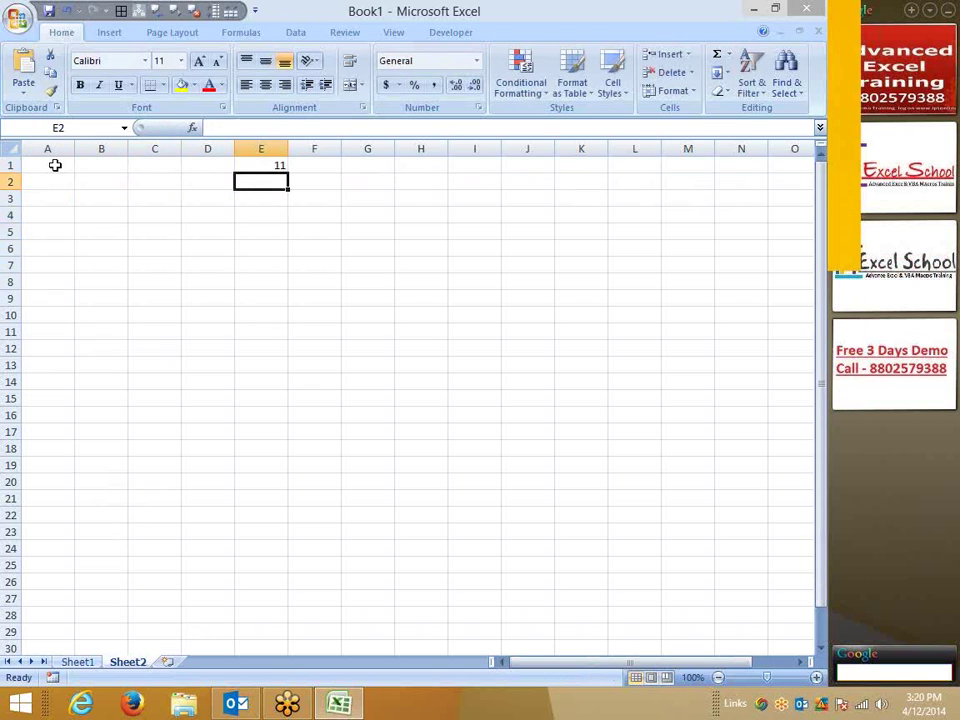
type("22")
key("Return")
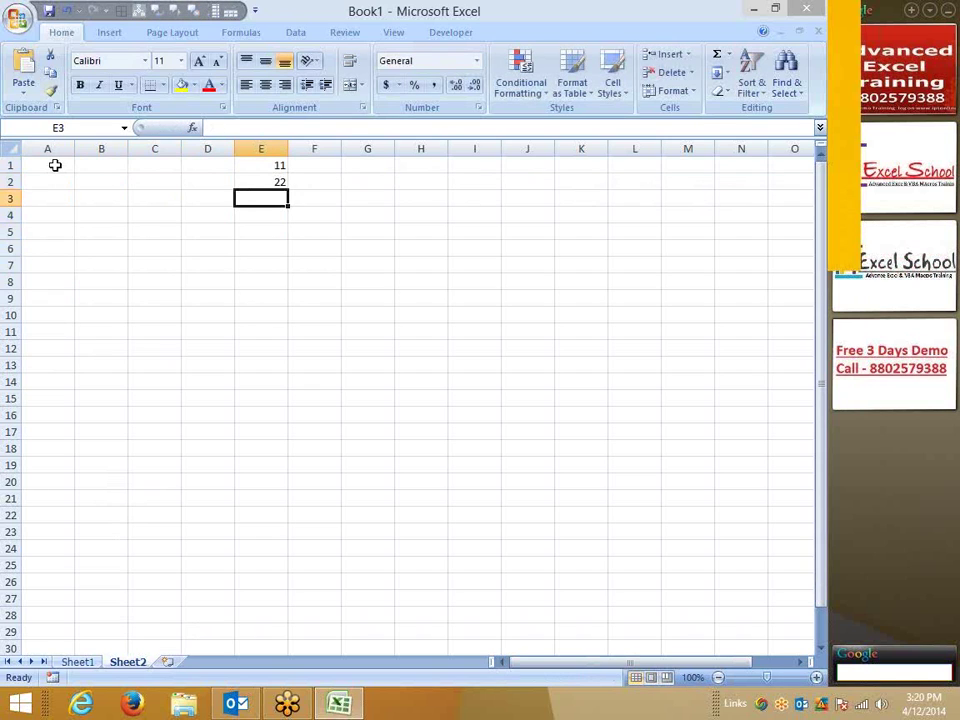
type("33")
key("Return")
type("44")
key("Return")
type("5")
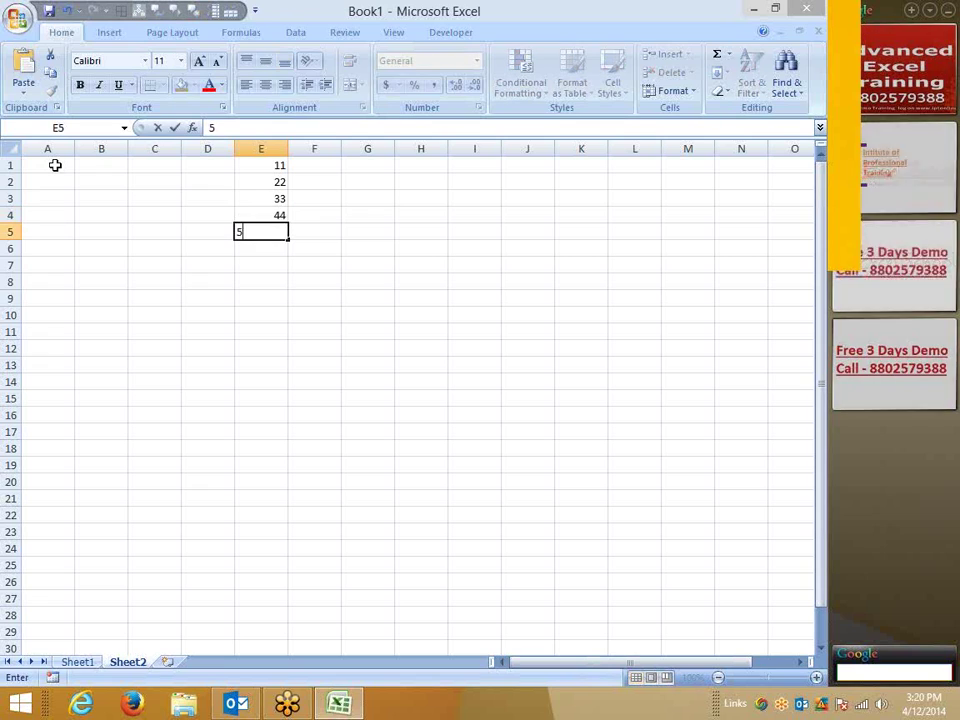
type("5")
key("ctrl+Return")
key("Delete")
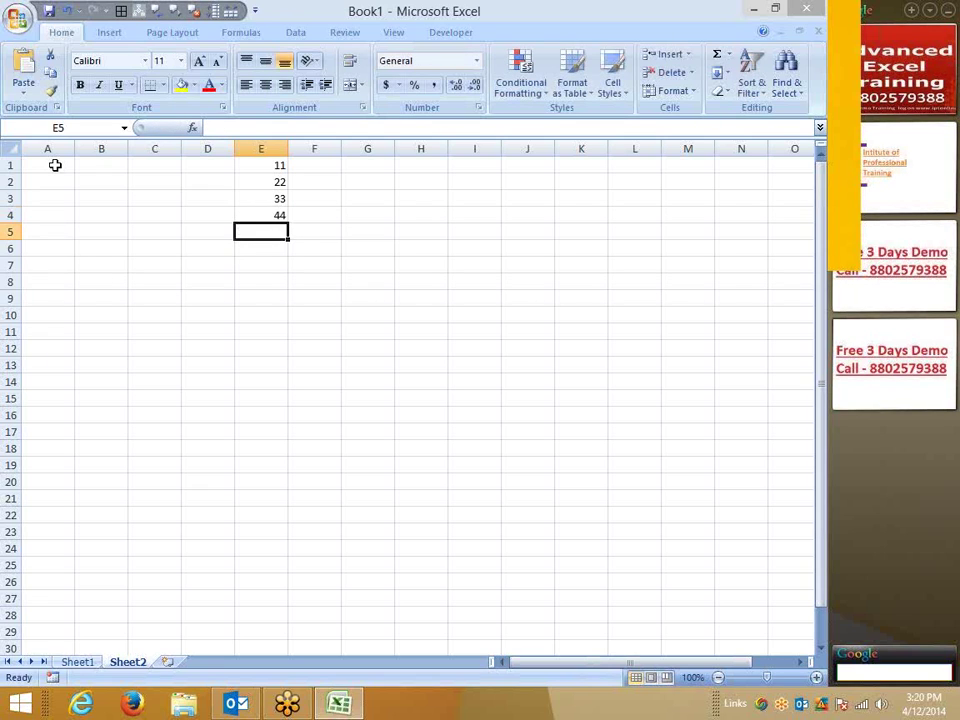
key("Up")
key("Up")
key("Up")
key("Up")
Enter the cities Delhi, Mumbai and Chennai down column F from F1
key("Right")
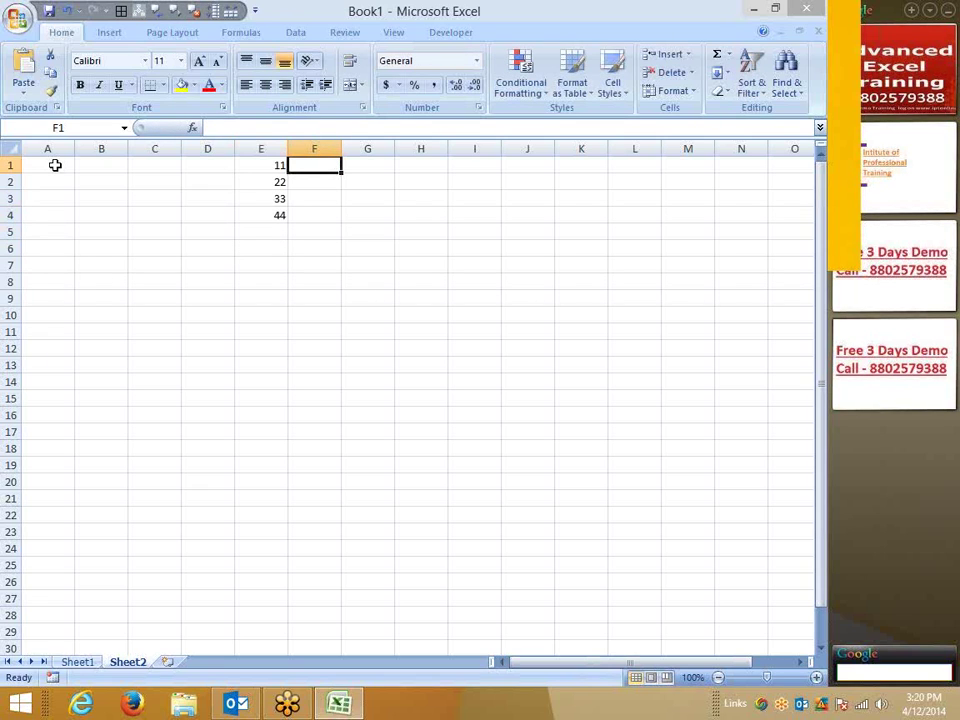
type("Delhi")
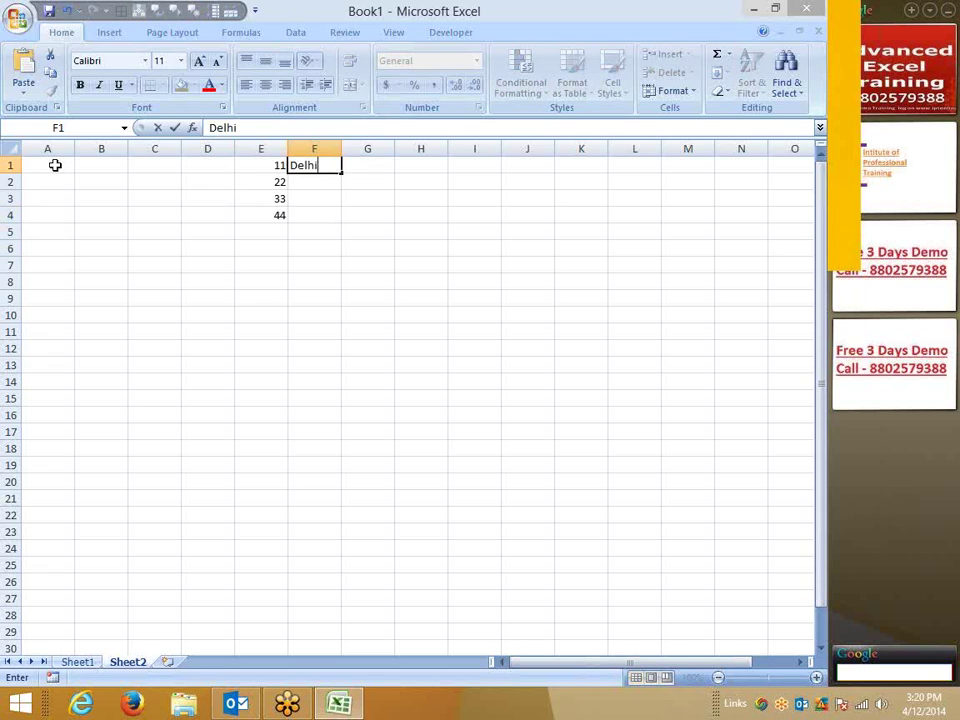
key("Return")
type("P")
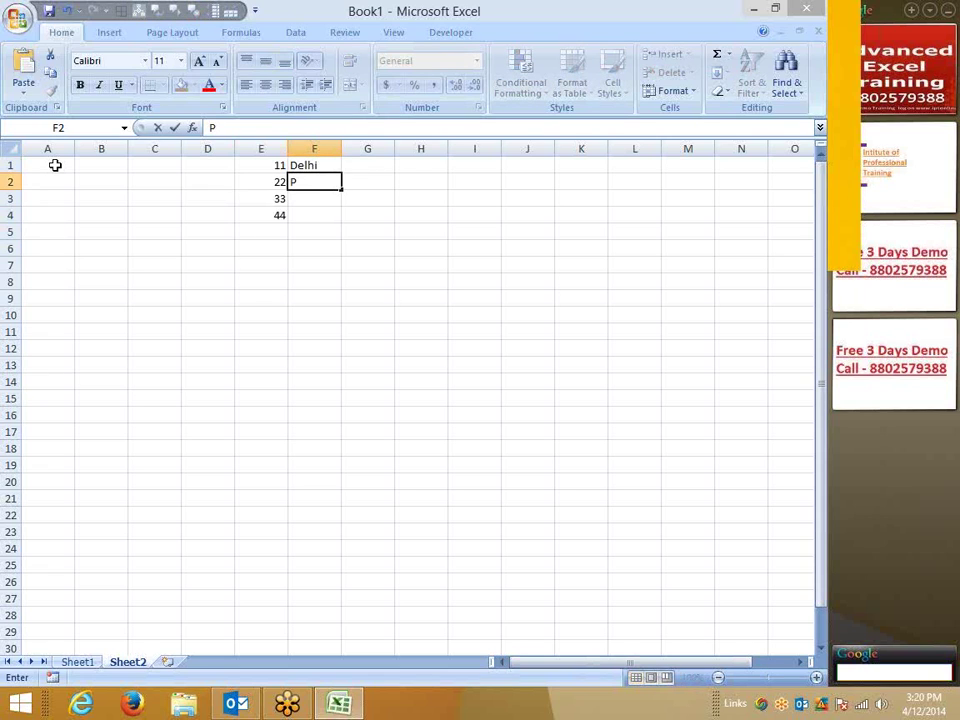
type("une")
key("Escape")
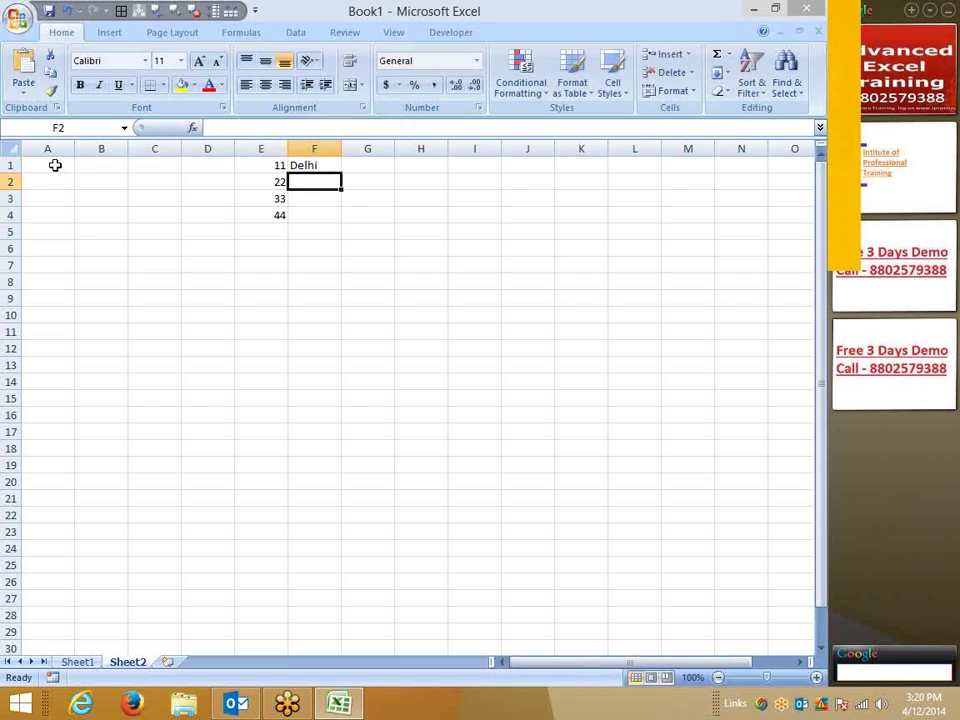
type("Mumb")
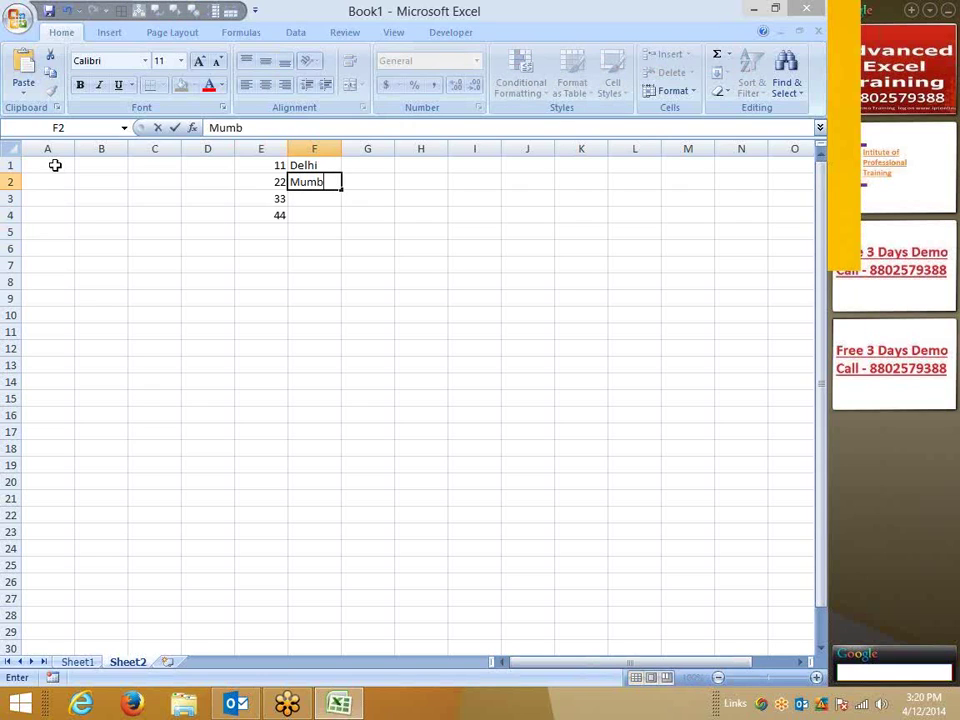
type("i")
key("BackSpace")
type("a")
type("i")
key("Return")
type("C")
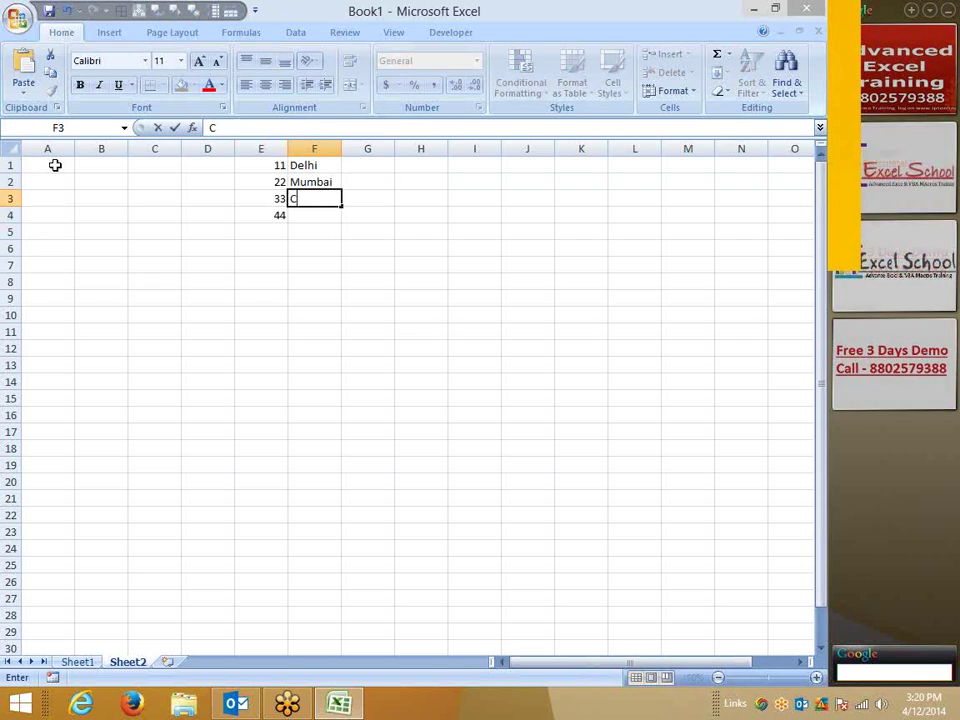
type("he")
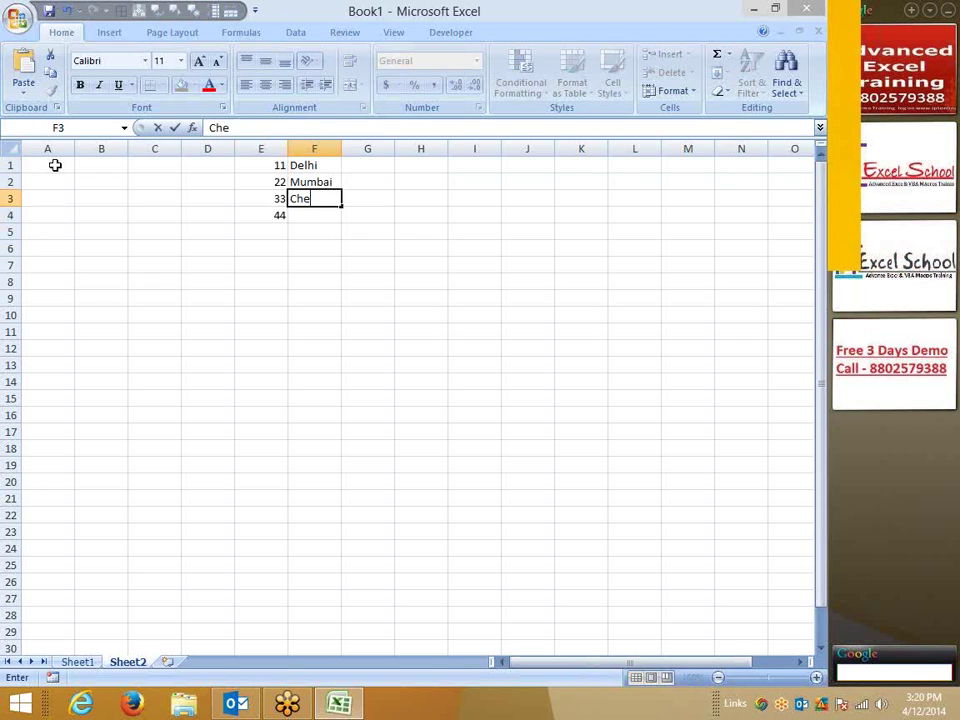
type("nnai")
key("Return")
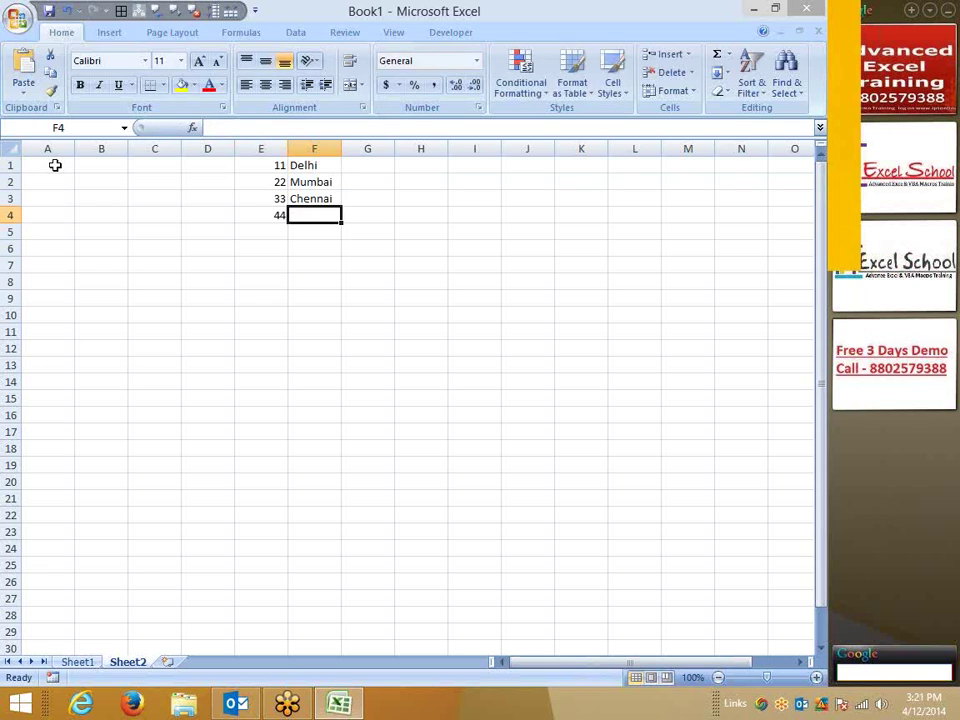
Move Chennai down to F4 and enter Kolcuta in F3
key("Up")
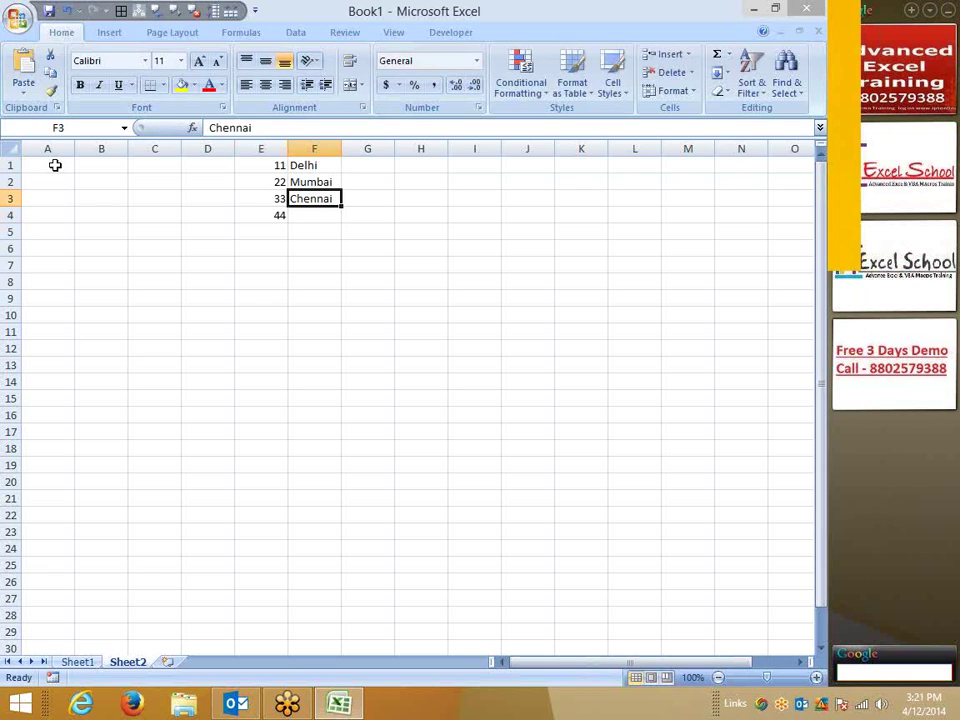
key("ctrl+x")
key("Down")
key("ctrl+v")
key("Up")
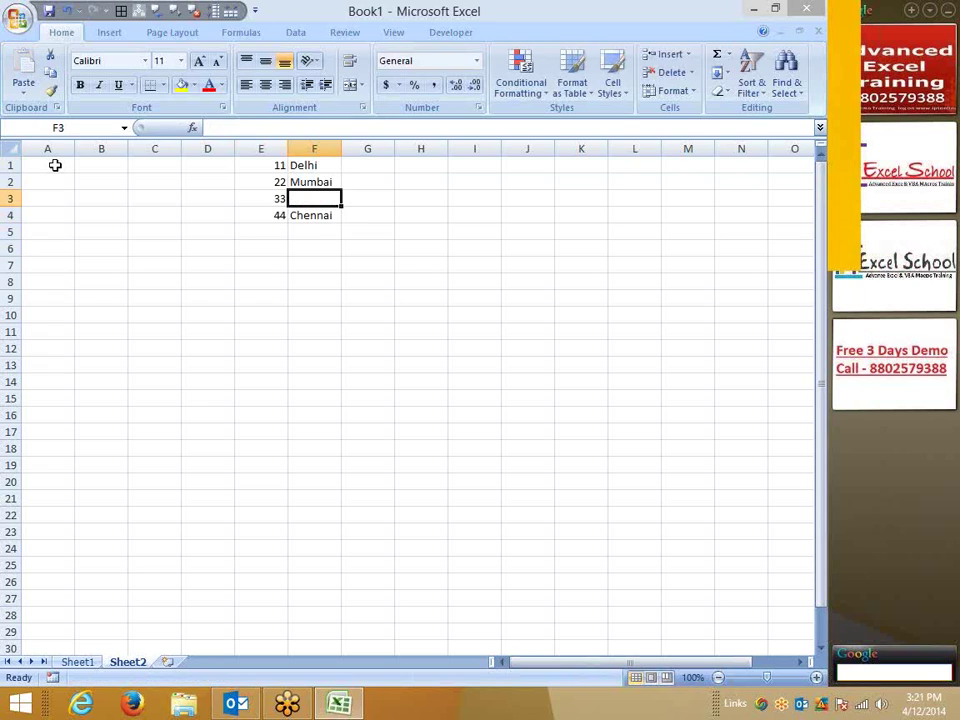
type("Kolcut")
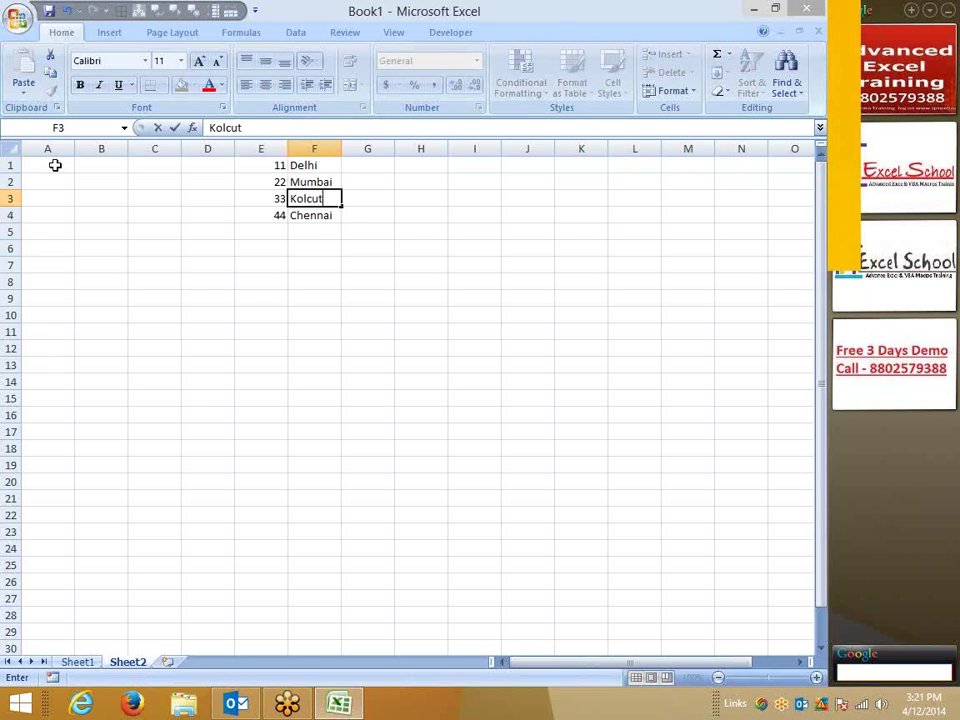
type("a")
key("Return")
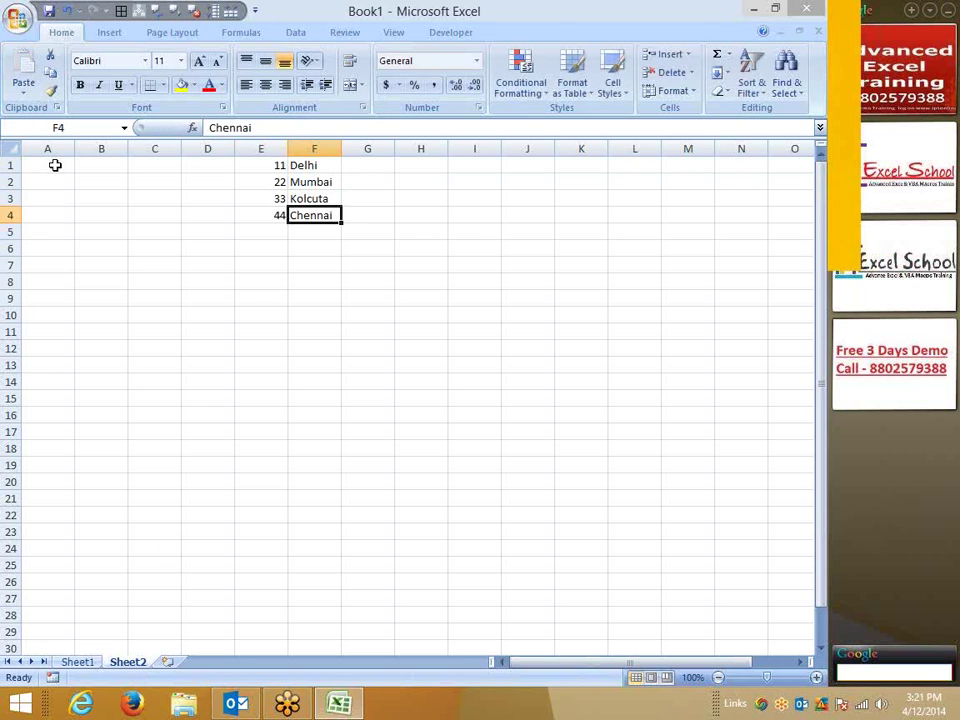
Add the headers Code and City in A1:B1 and the code 11 in A2
key("Left")
key("Left")
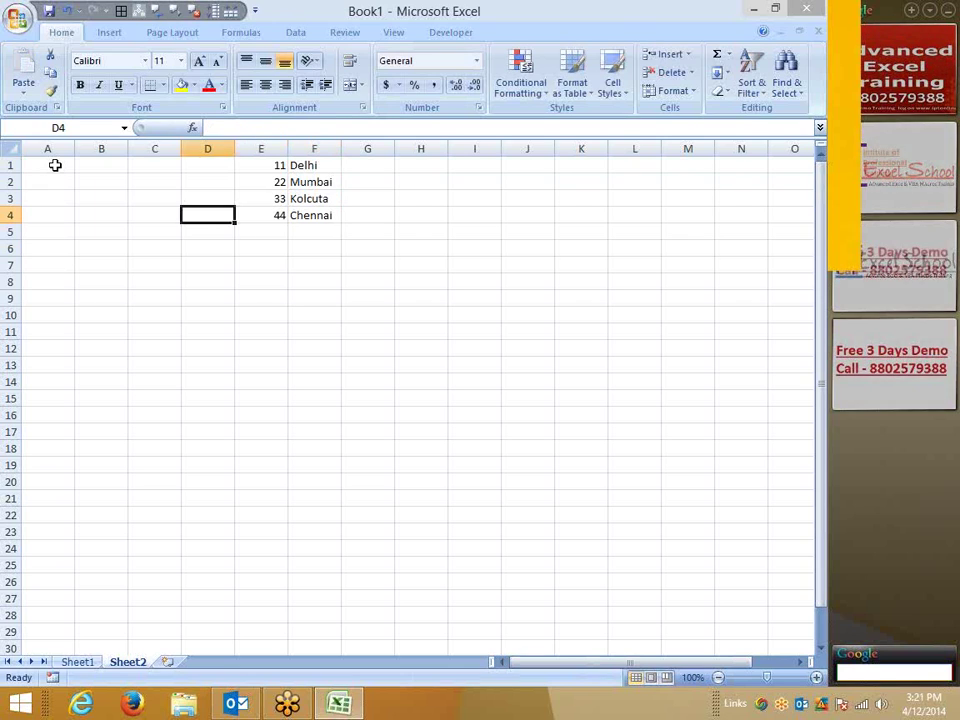
key("Left")
key("Left")
key("Left")
key("Up")
key("Up")
key("Up")
type("Co")
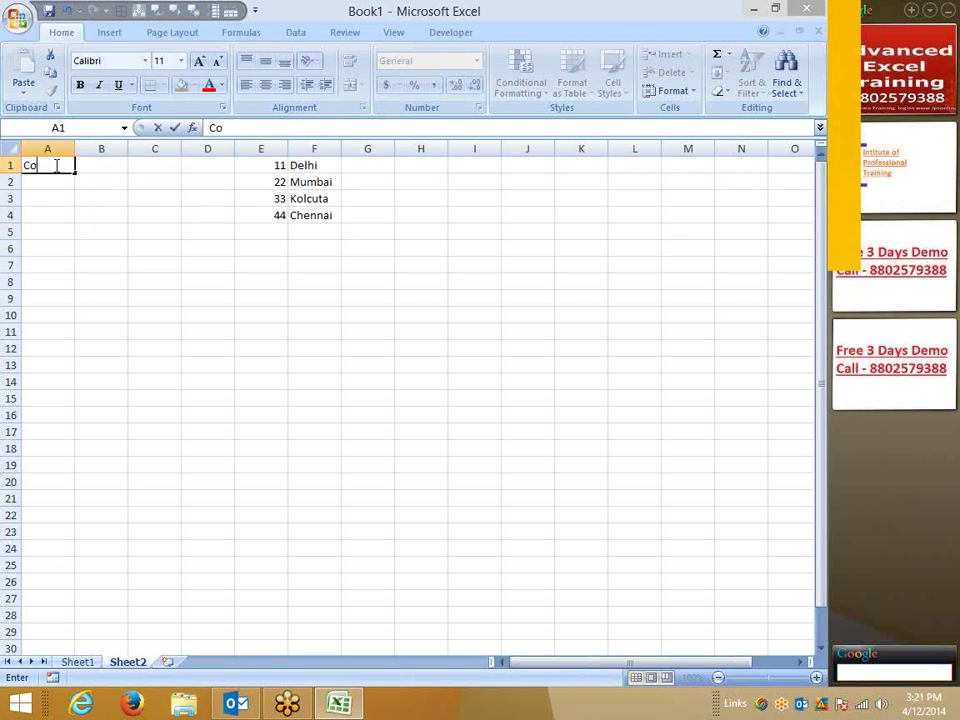
type("de")
left_click(55, 165)
key("Right")
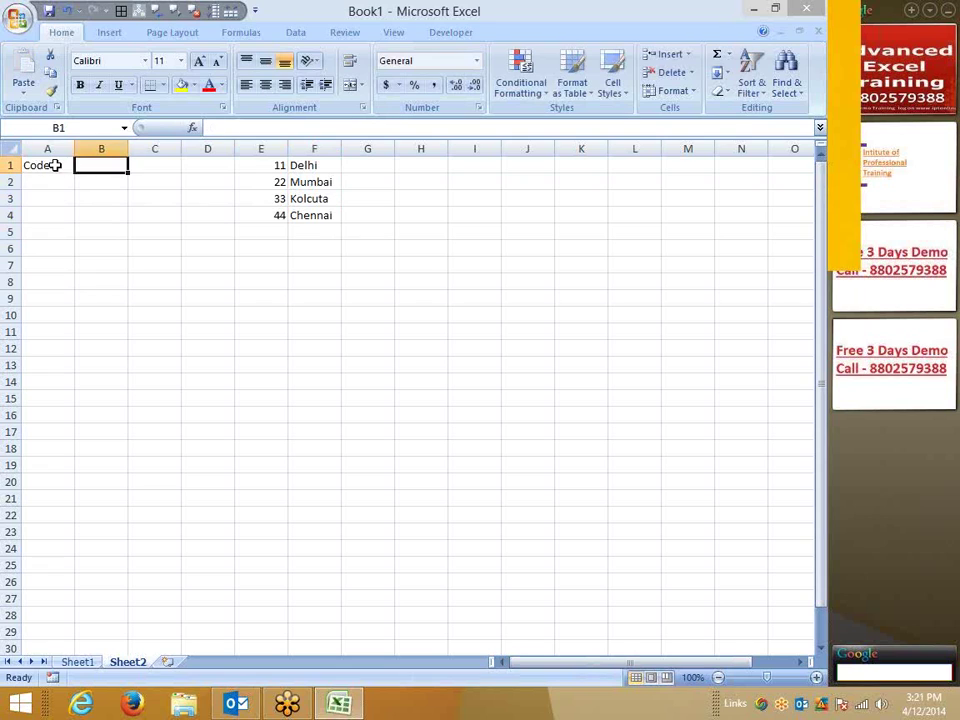
type("City")
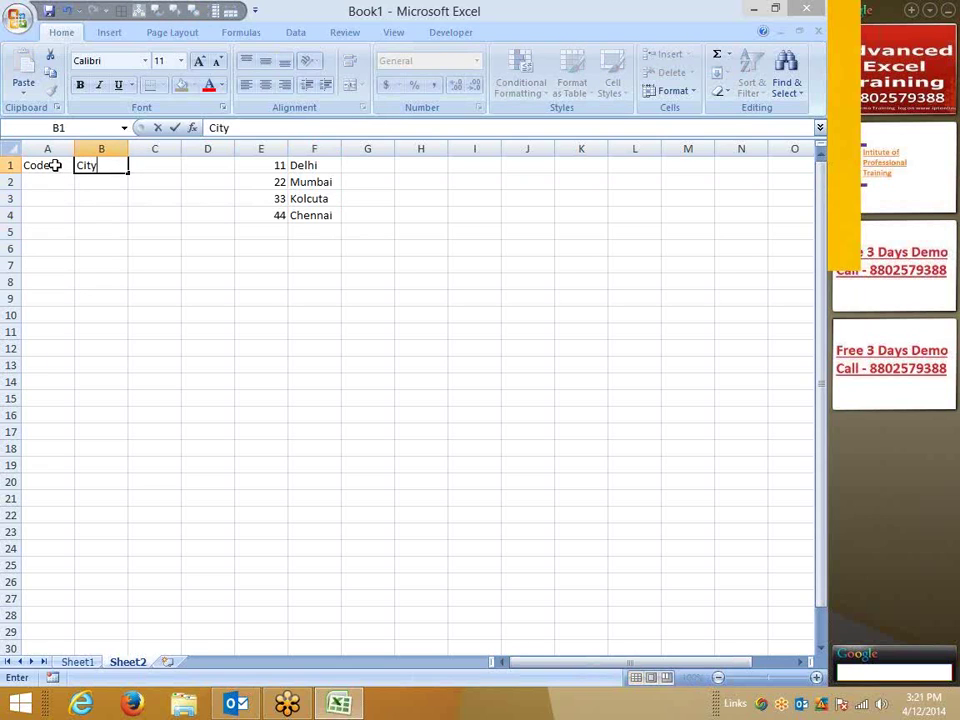
key("Return")
key("Left")
type("11")
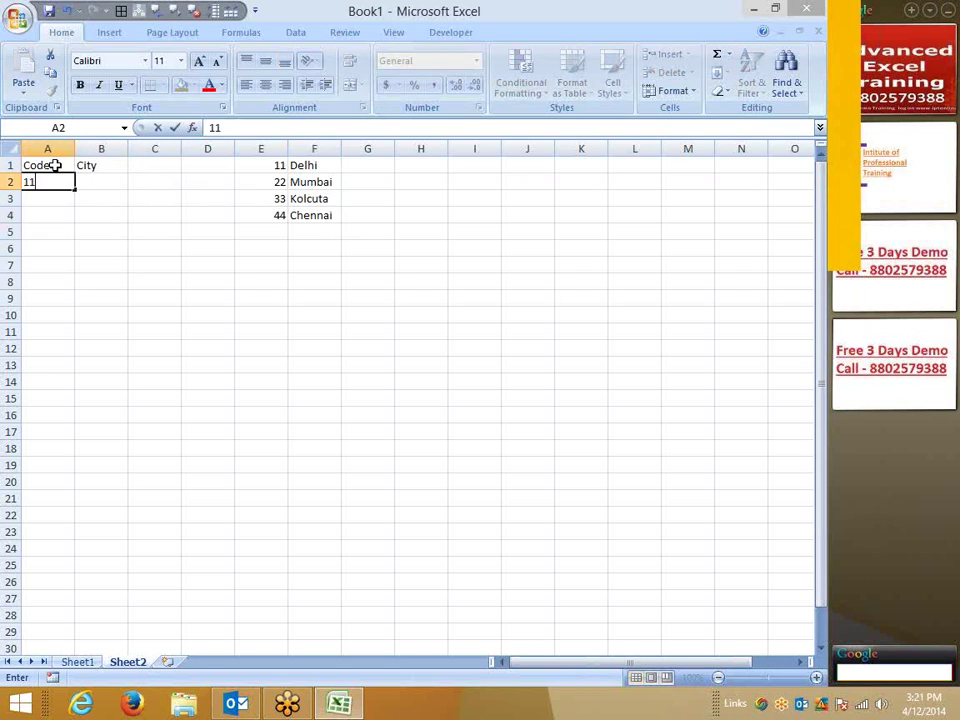
key("Right")
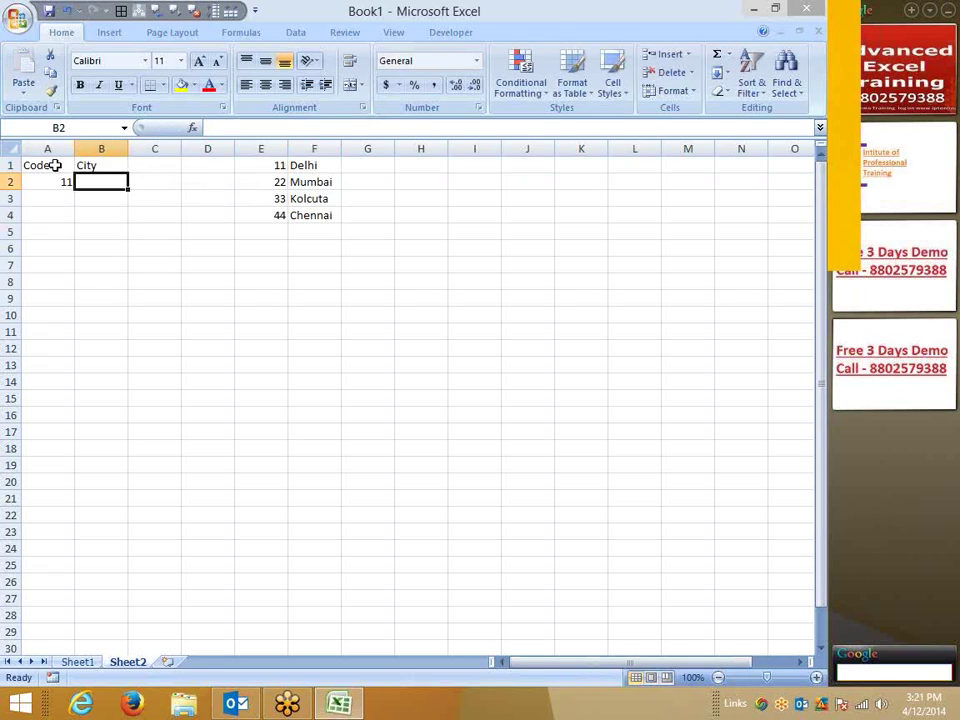
Enter =VLOOKUP(A2,E1:F4,2,0) in B2 so it returns Delhi
type("=")
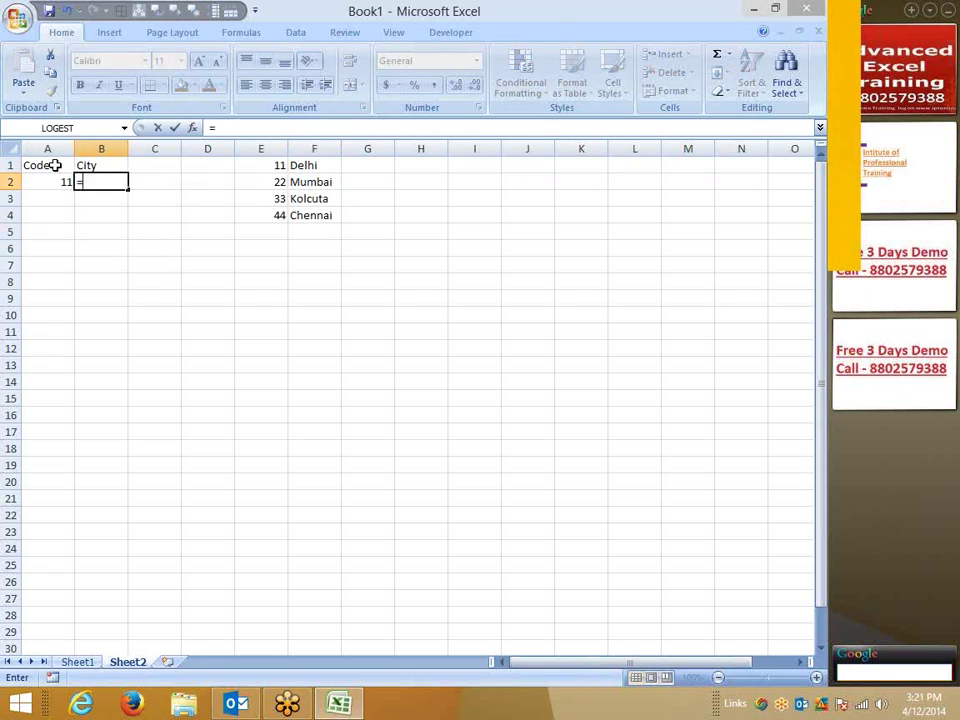
type("vl")
key("Tab")
key("Left")
type(",")
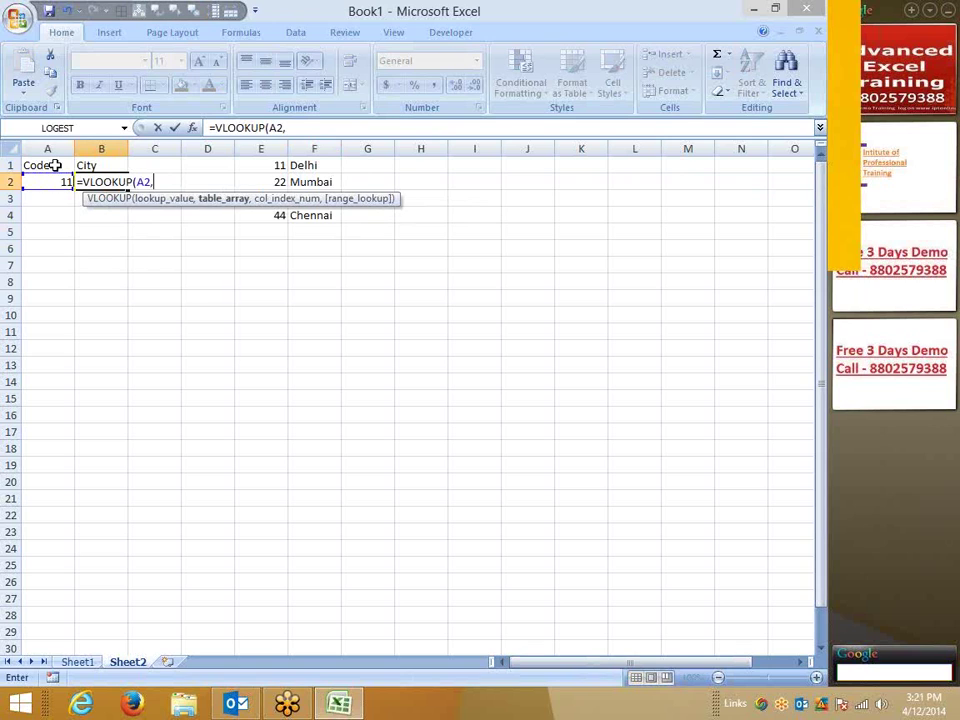
key("Right")
key("Right")
key("Right")
key("Up")
key("shift+Right")
key("shift+Down")
key("shift+Down")
key("shift+Down")
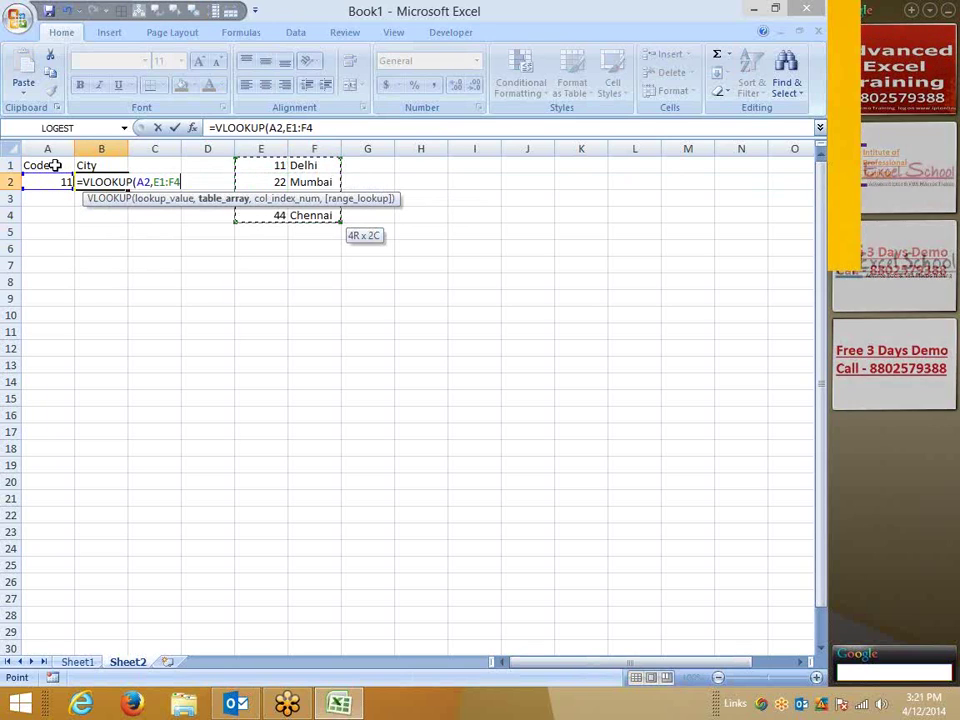
type(",2,0")
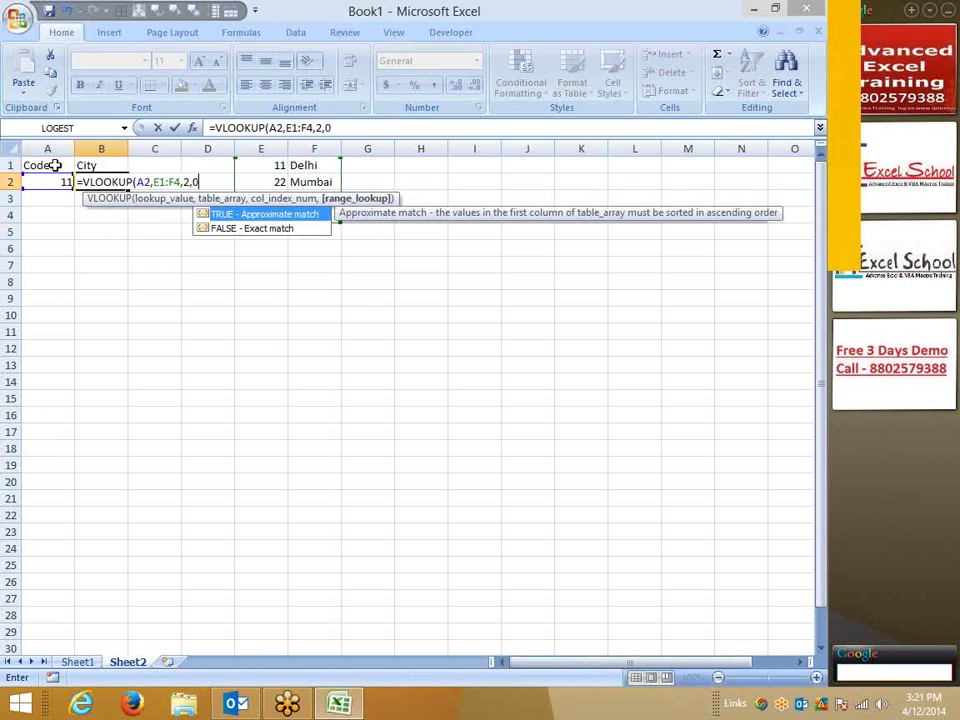
key("Return")
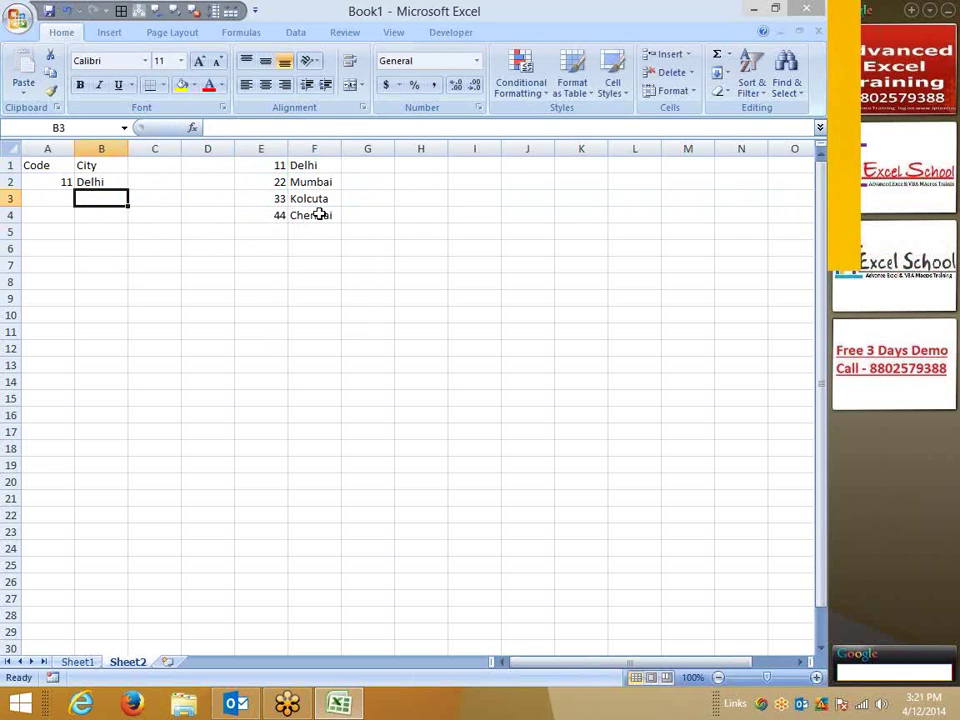
Review the E2:F4 data and enter the code 22 in A3
left_click_drag(317, 214, 273, 172)
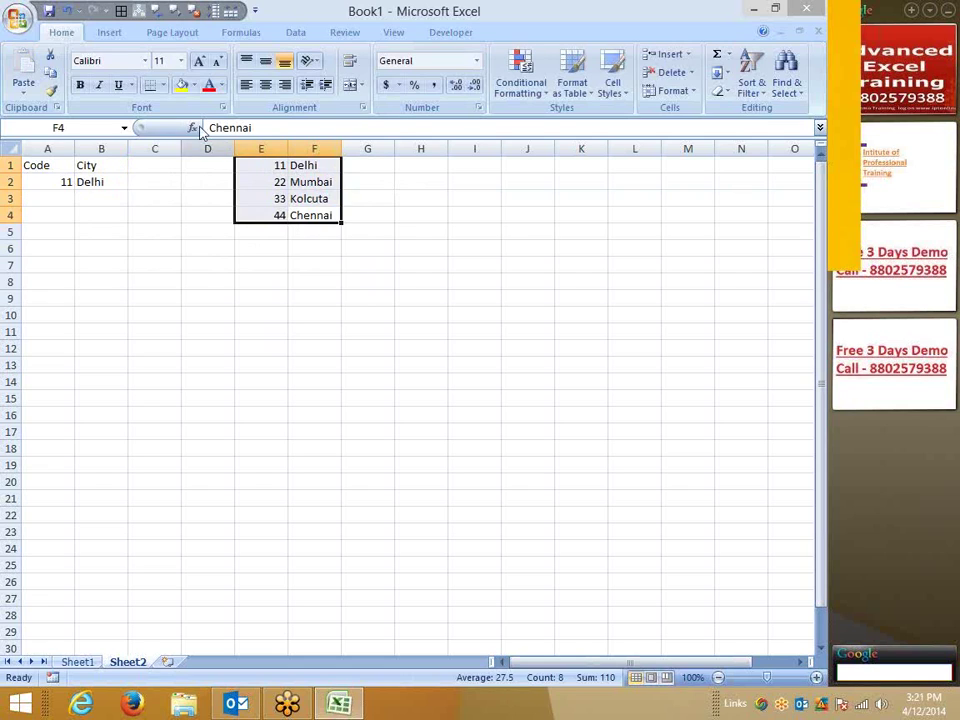
left_click(51, 181)
left_click(69, 197)
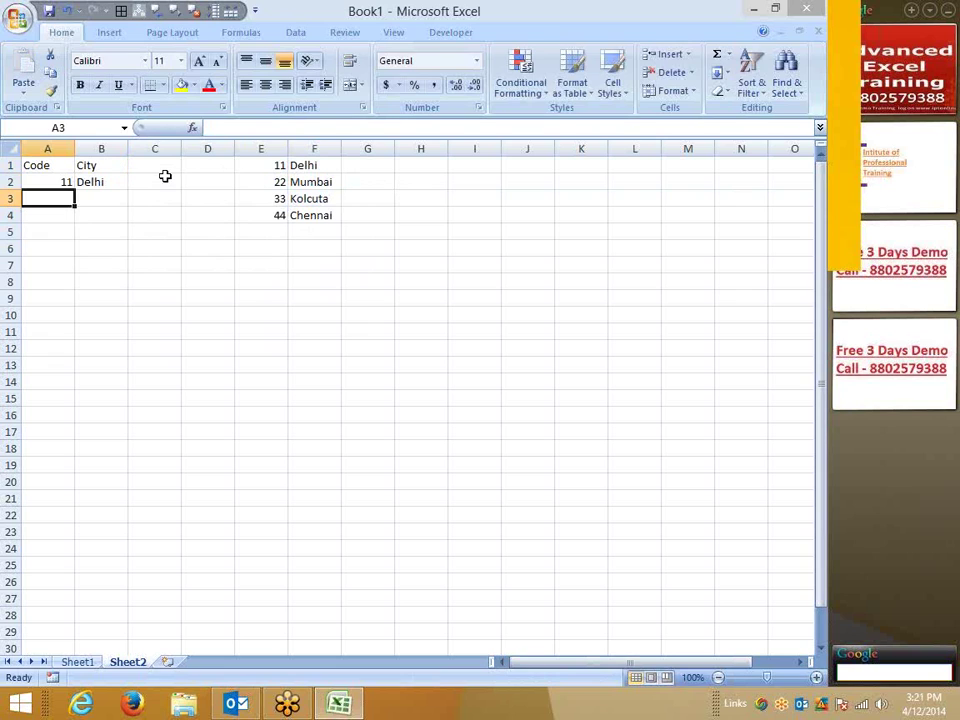
type("22")
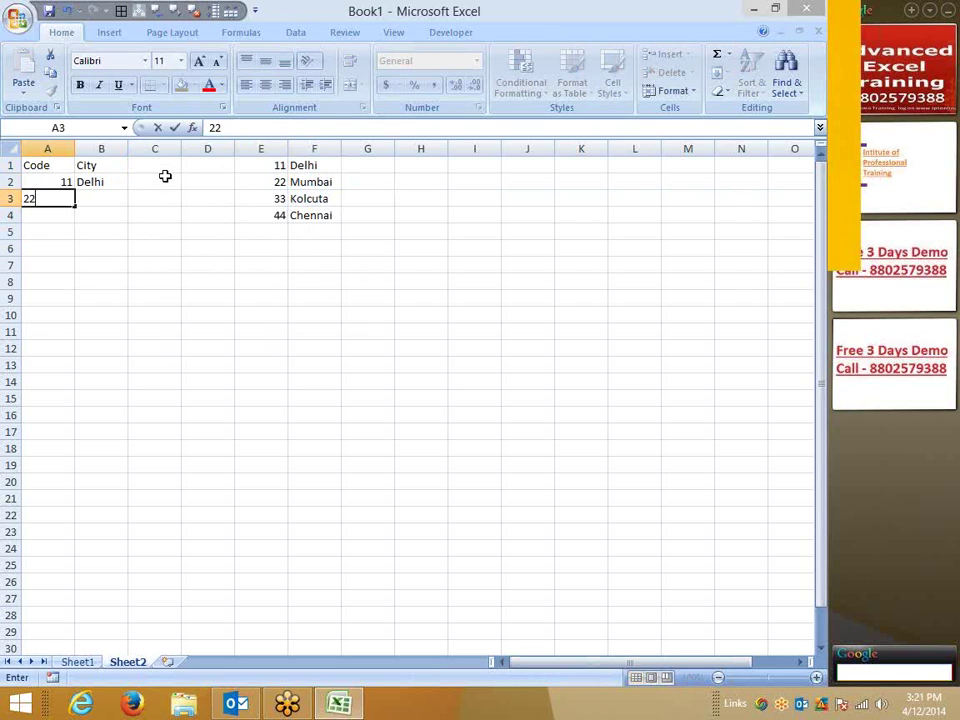
key("Tab")
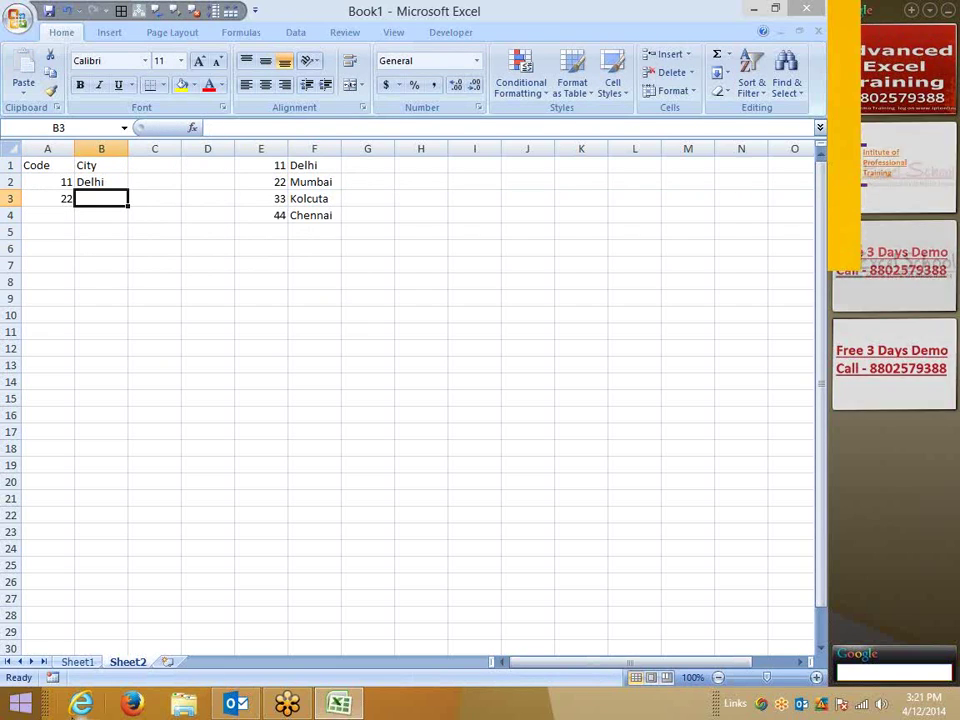
Return to Sheet1 and review the A2:E2 and A4:A8 arrays
left_click(78, 662)
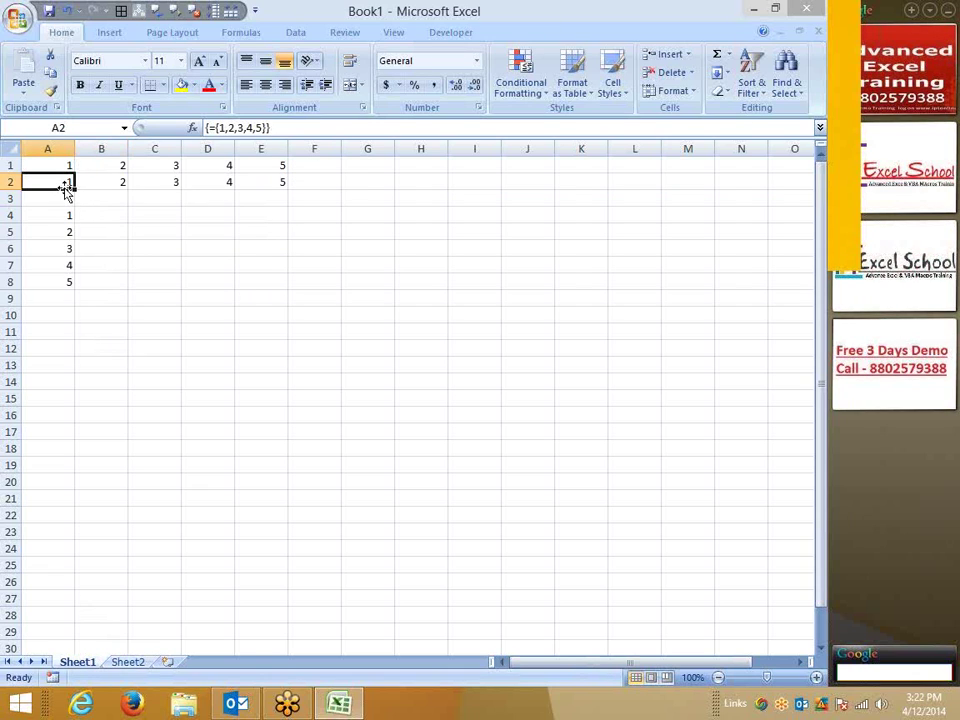
left_click_drag(64, 182, 253, 181)
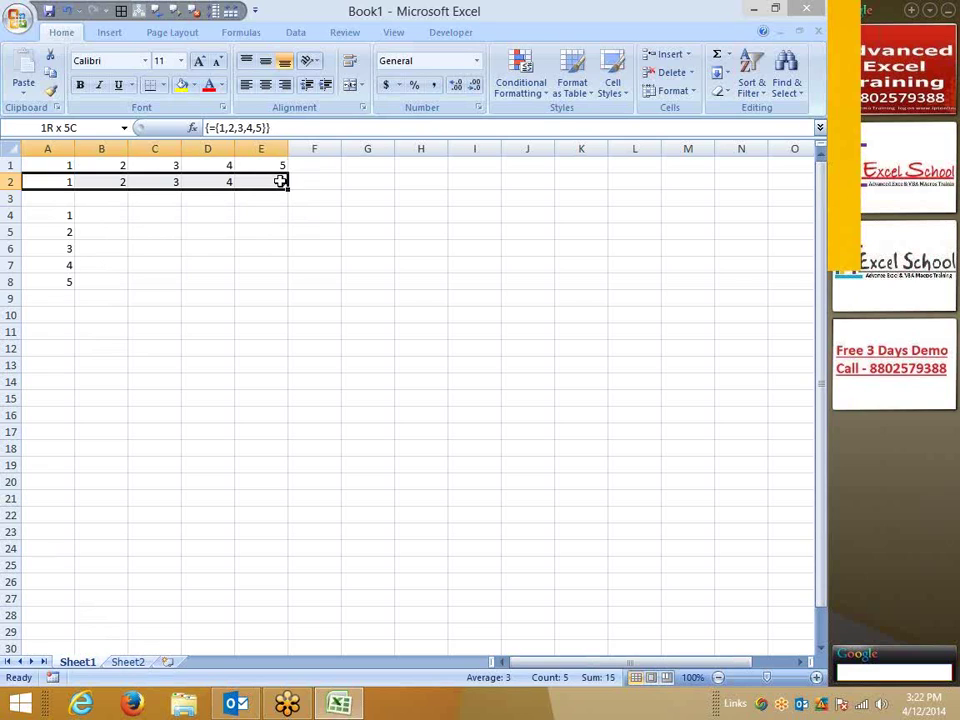
left_click_drag(62, 215, 60, 282)
left_click(127, 337)
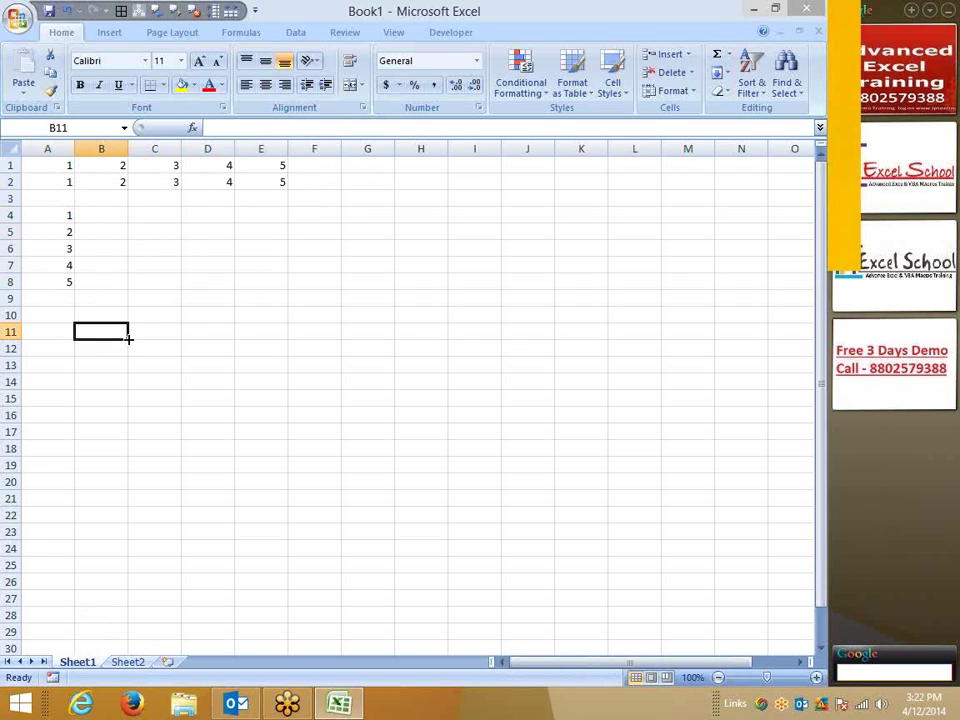
key("Left")
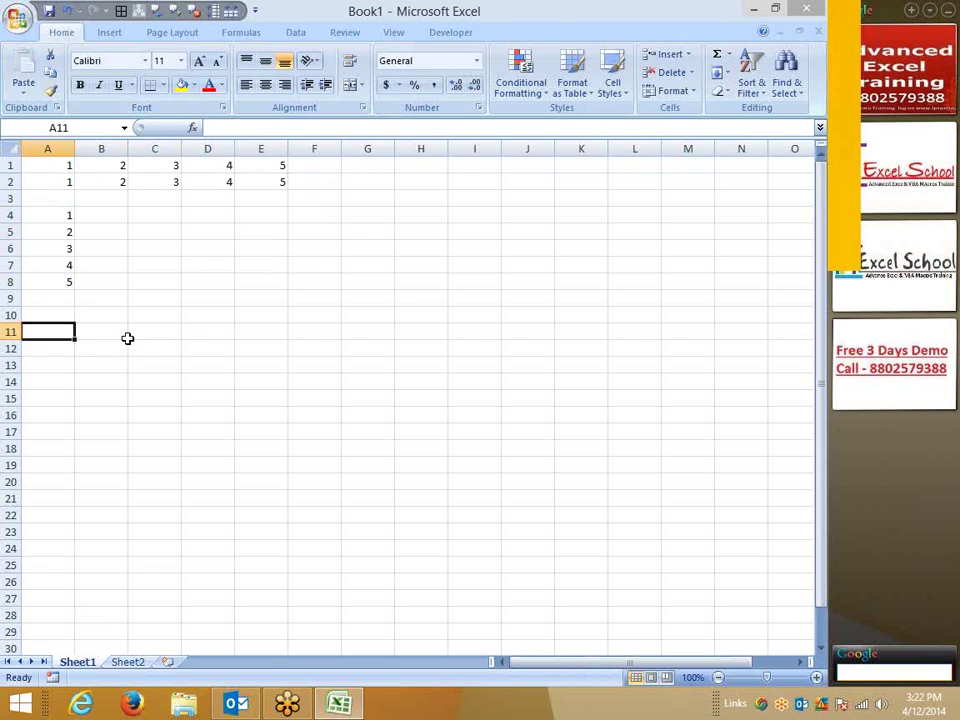
Array-enter ={1,2,3,4;5,6,7,8;9,10,11,12} across A11:D13
type("=")
type("(")
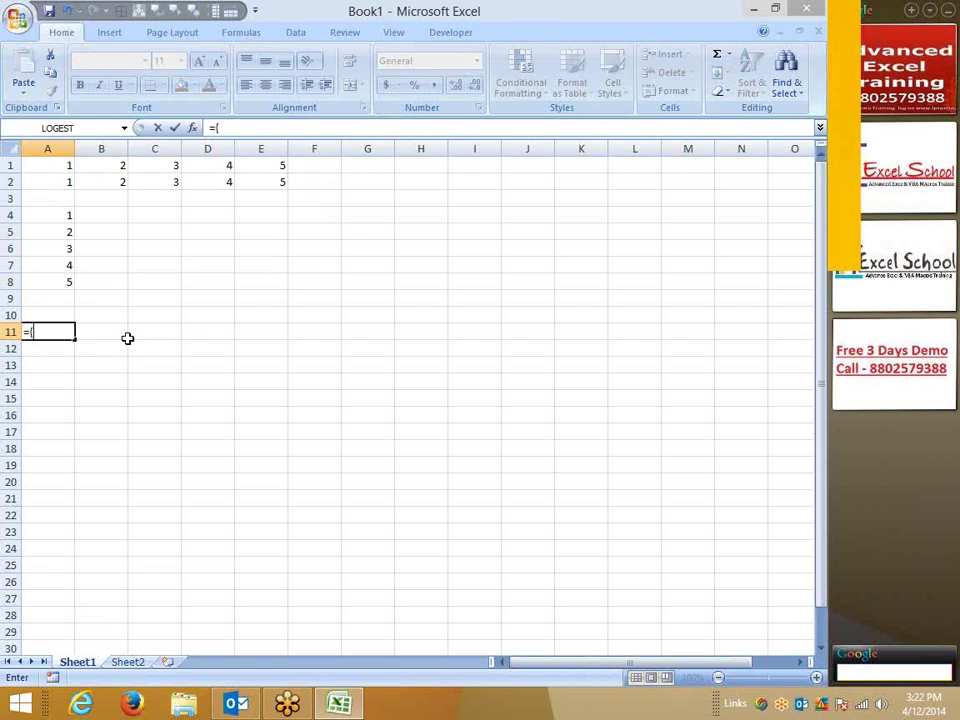
type("1,2,3")
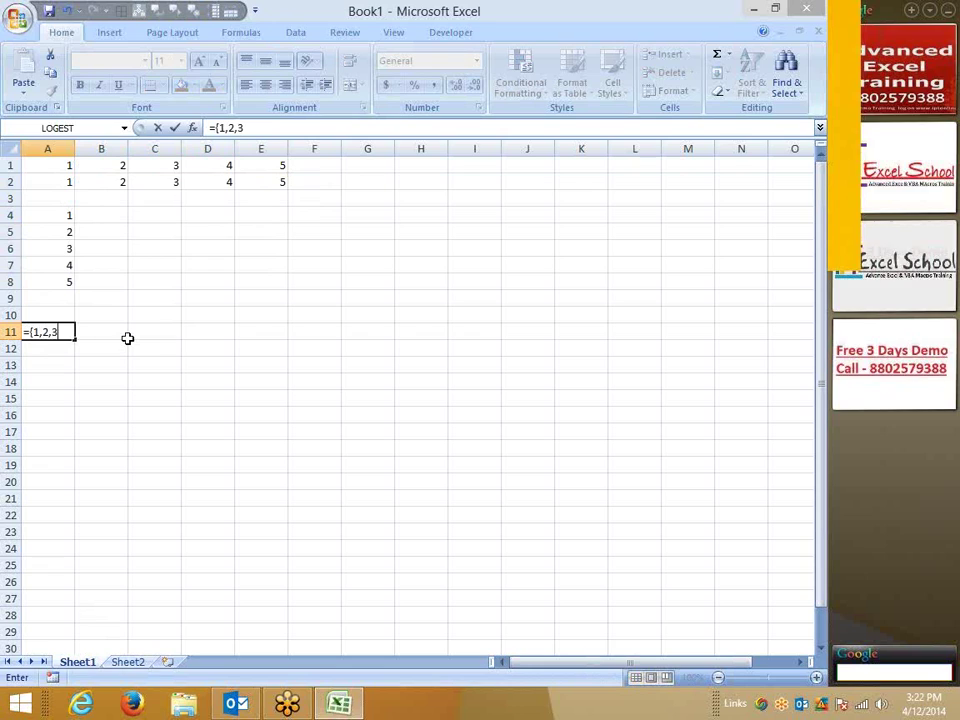
type(",4")
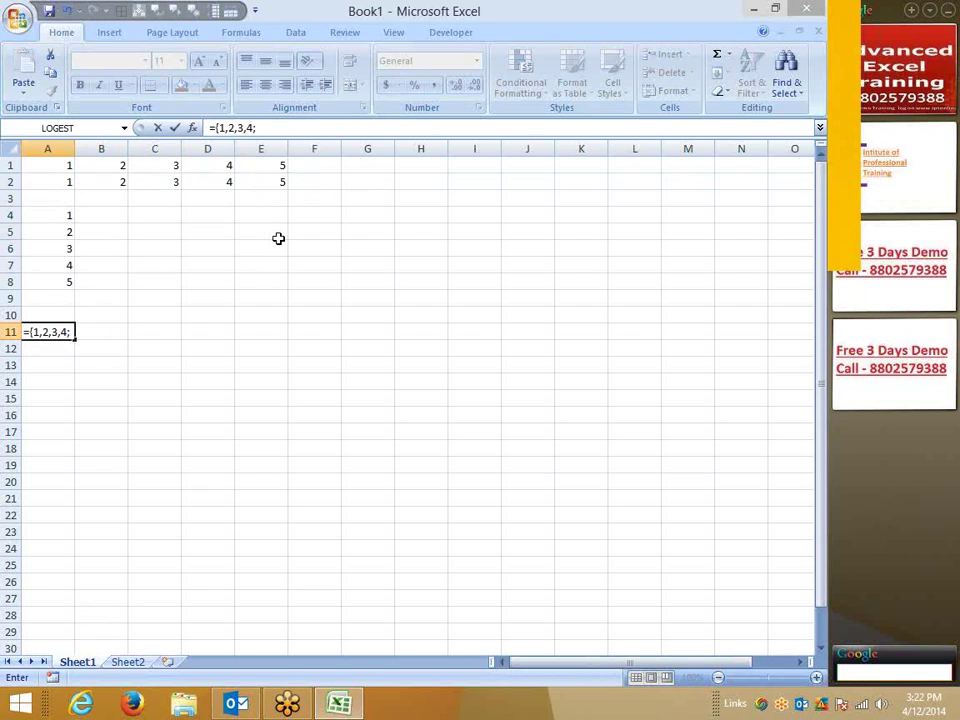
type("5,6")
type(",7,8")
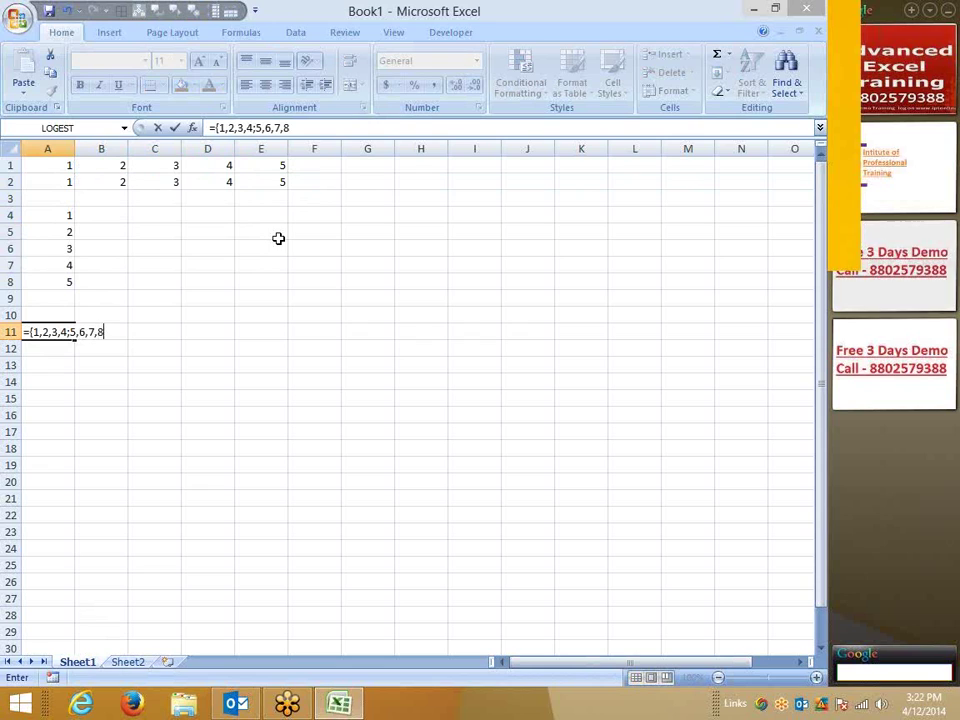
type(";")
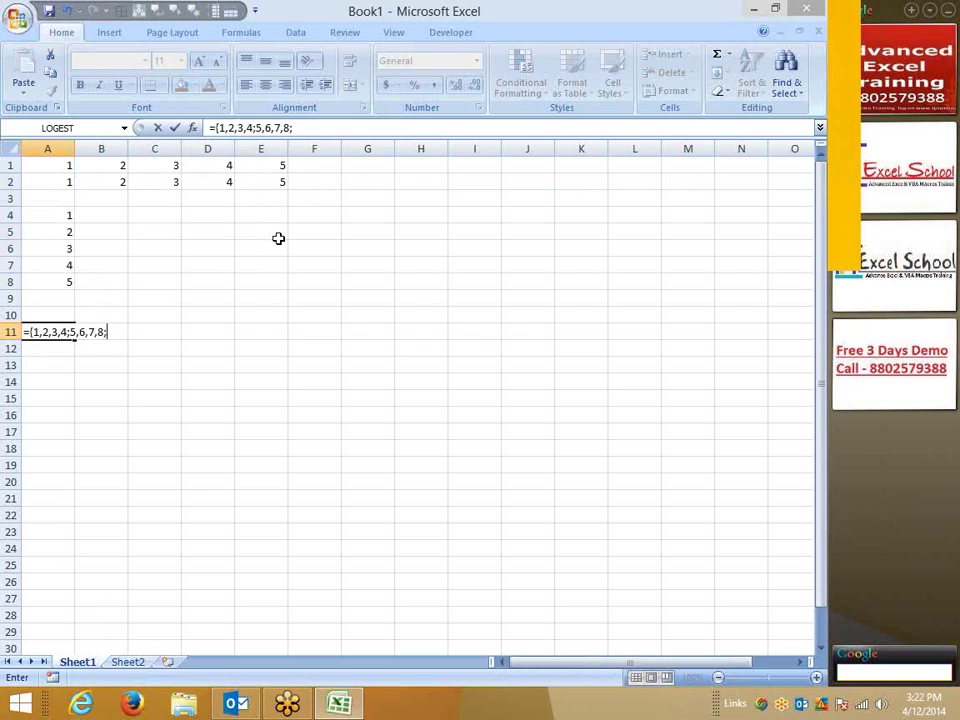
type("9,10")
type(",11,12")
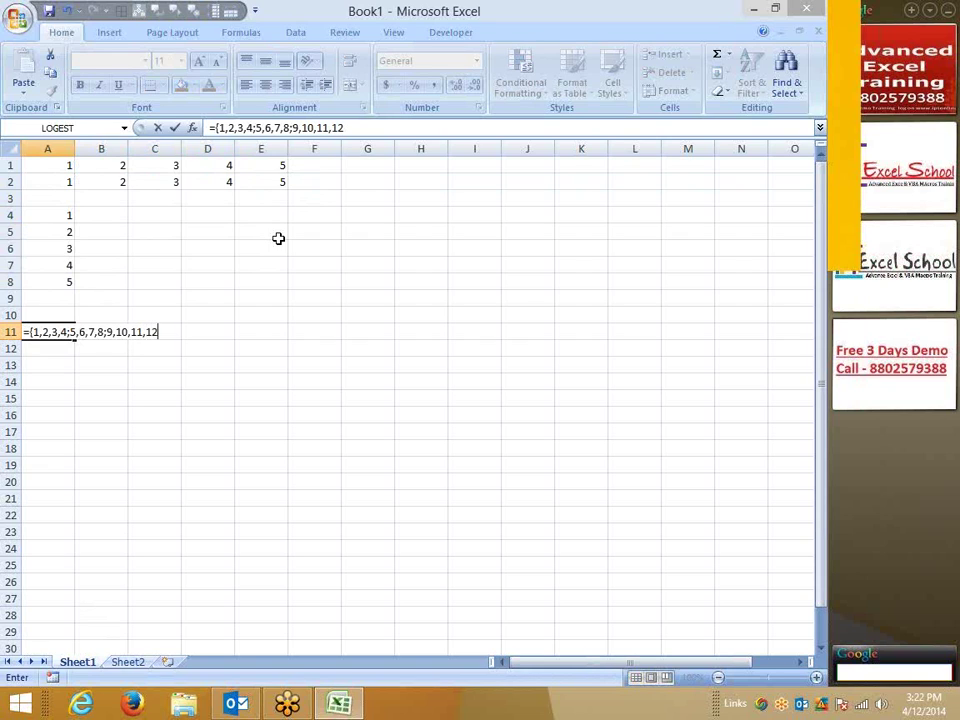
type("}")
key("Return")
key("Up")
key("shift+Right")
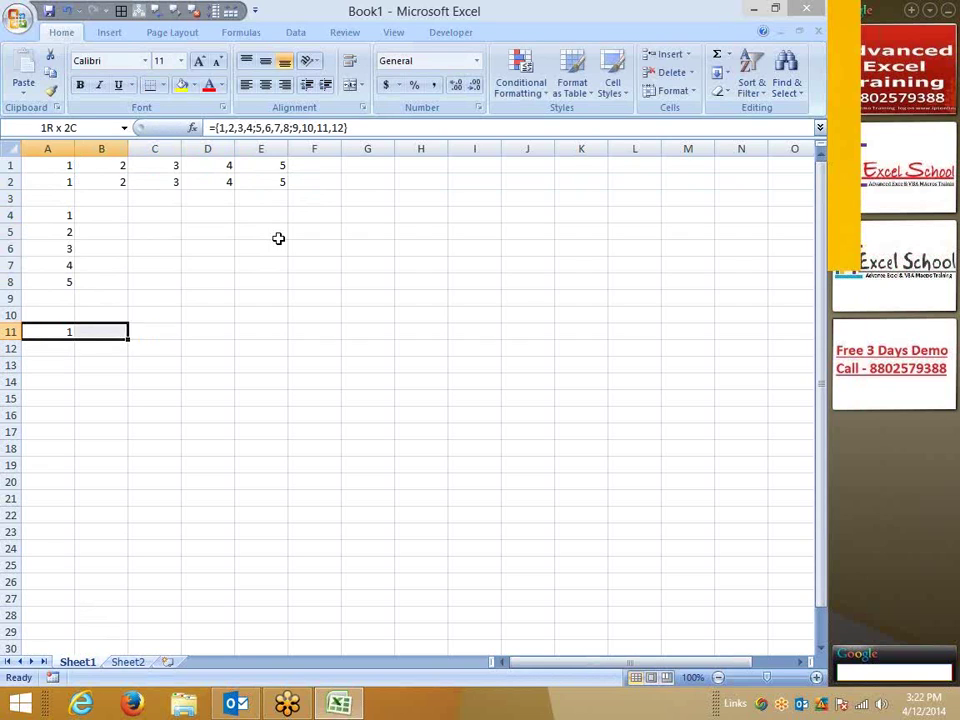
key("shift+Right")
key("shift+Right")
key("shift+Down")
key("shift+Down")
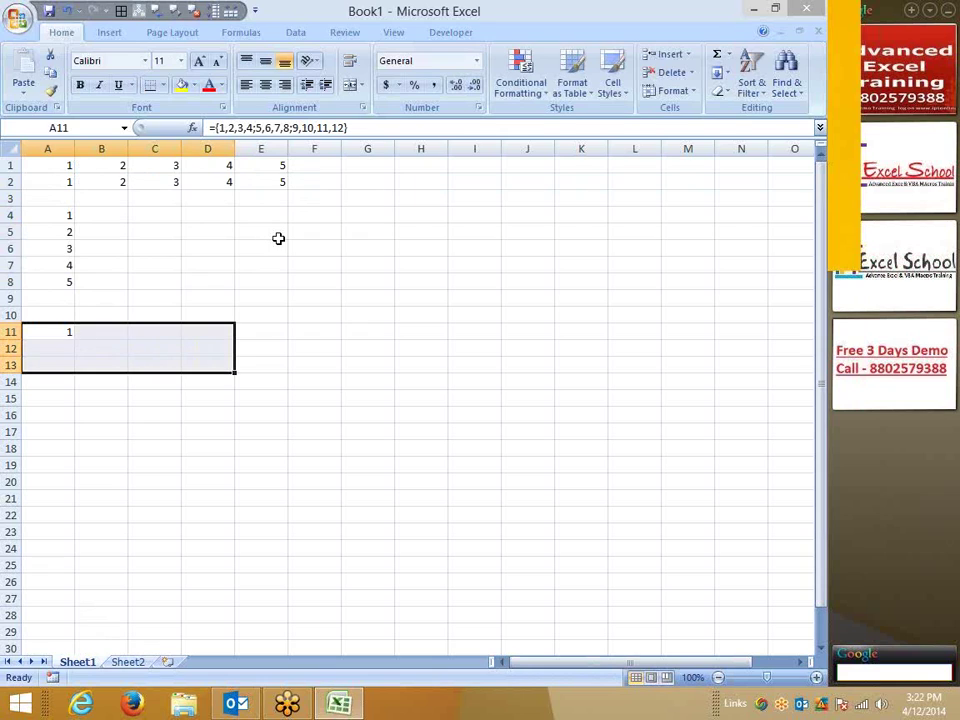
key("shift+Up")
key("shift+Down")
key("F2")
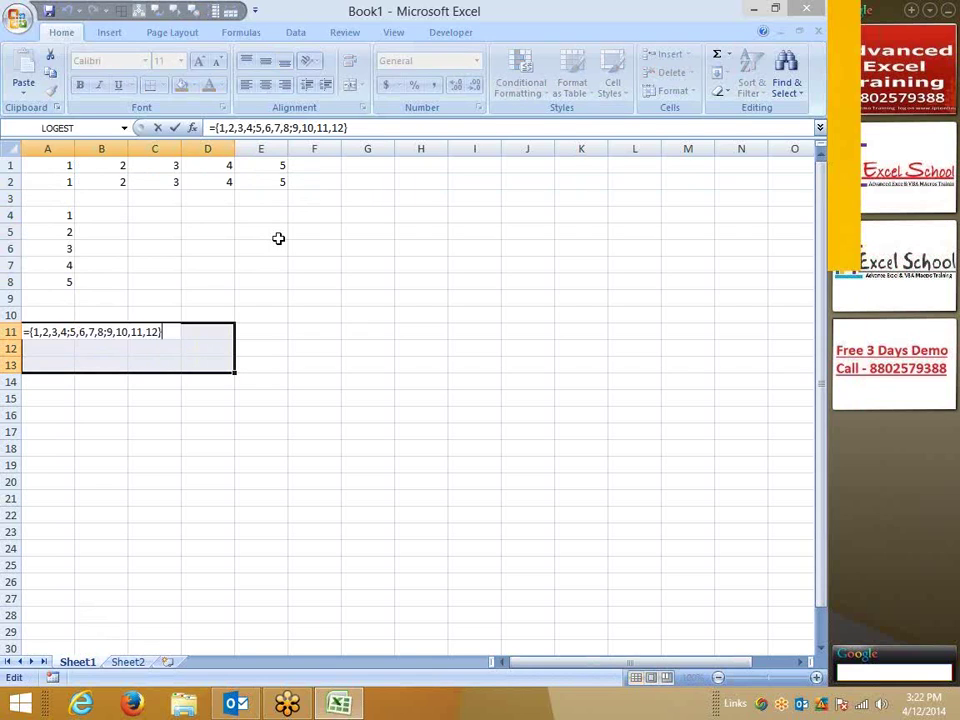
key("ctrl+shift+Return")
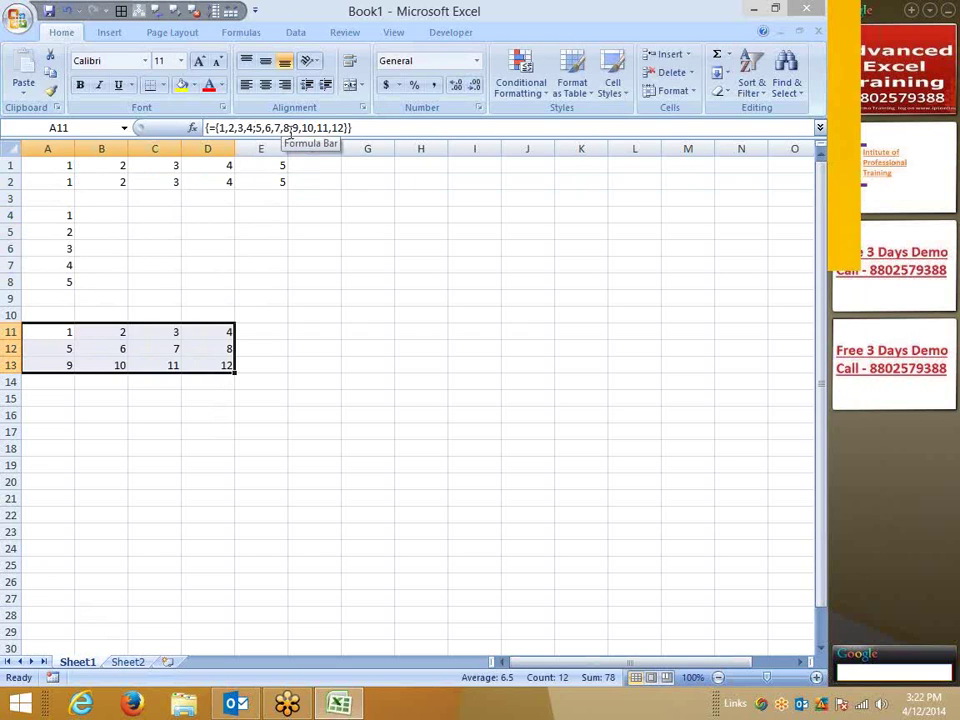
Cancel the formula started in B3 on Sheet2, then return to Sheet1
left_click(128, 662)
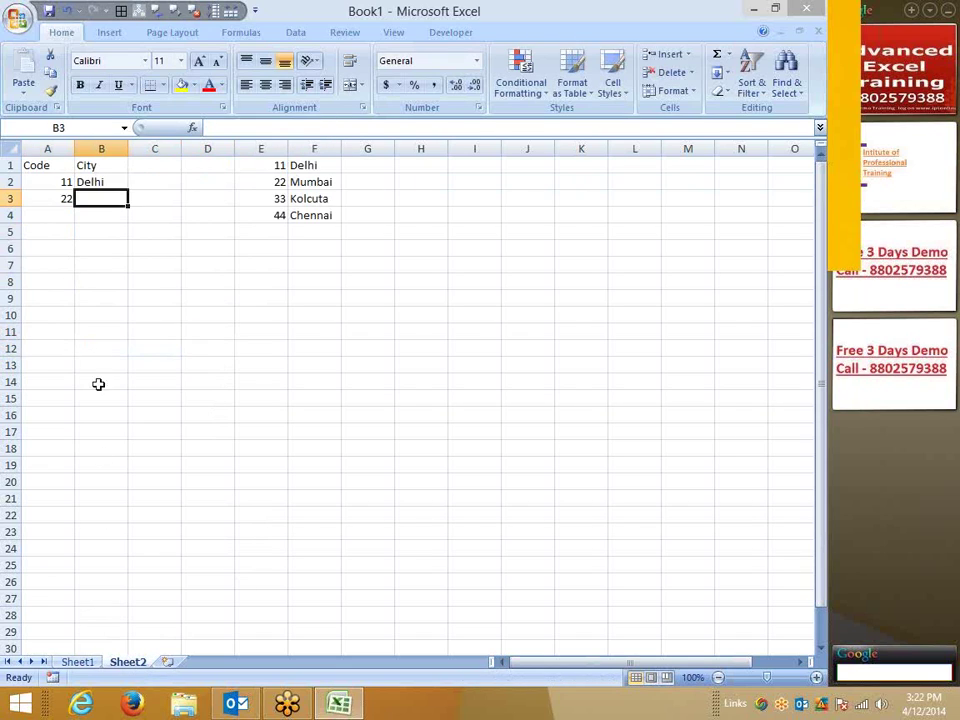
type("=")
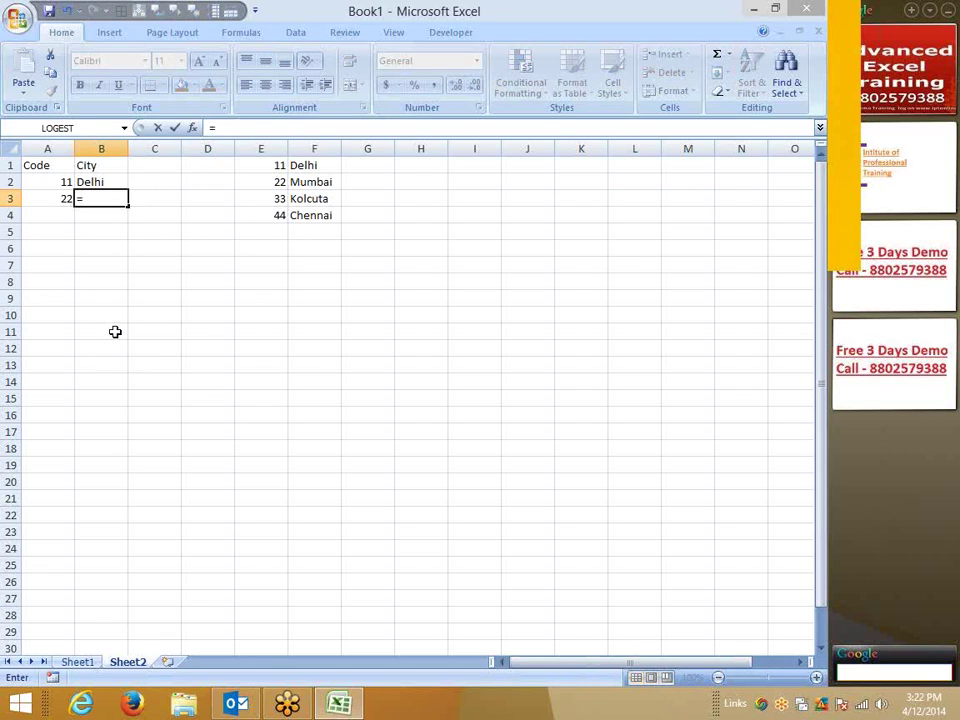
key("Escape")
left_click(84, 663)
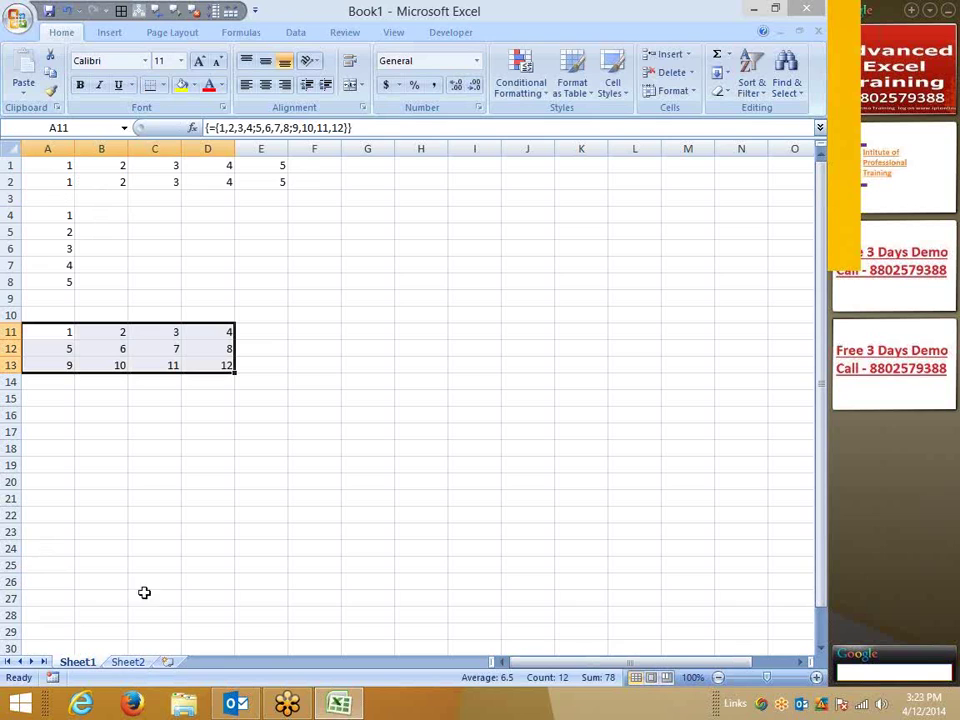
Review A1, the A2:E2 row array, the A4:A8 column array and A11
left_click(57, 166)
left_click_drag(58, 186, 260, 182)
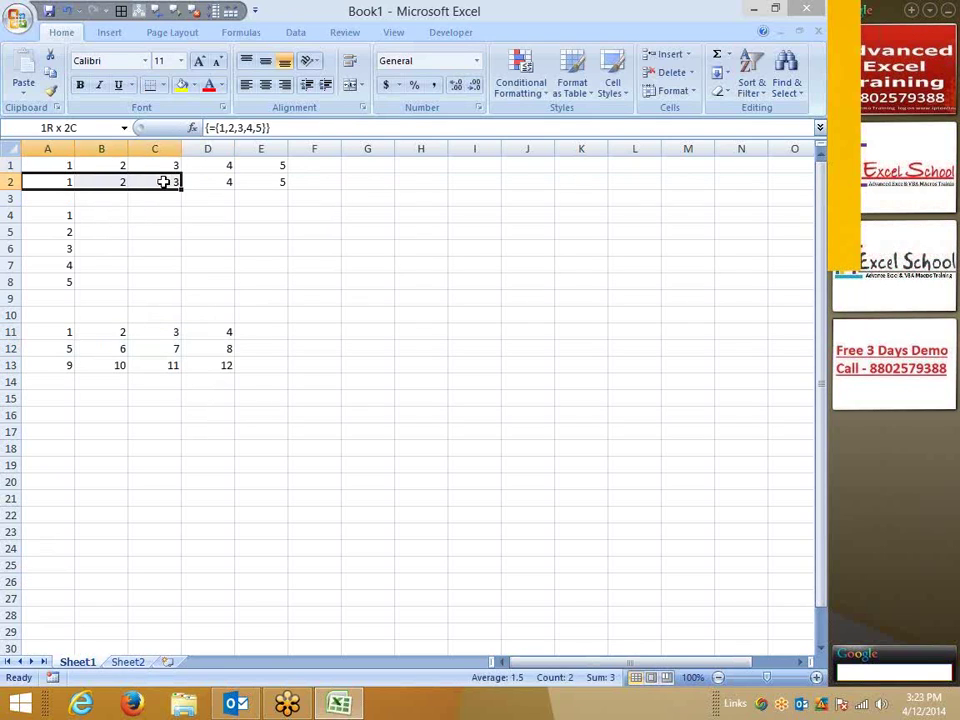
left_click_drag(64, 215, 64, 286)
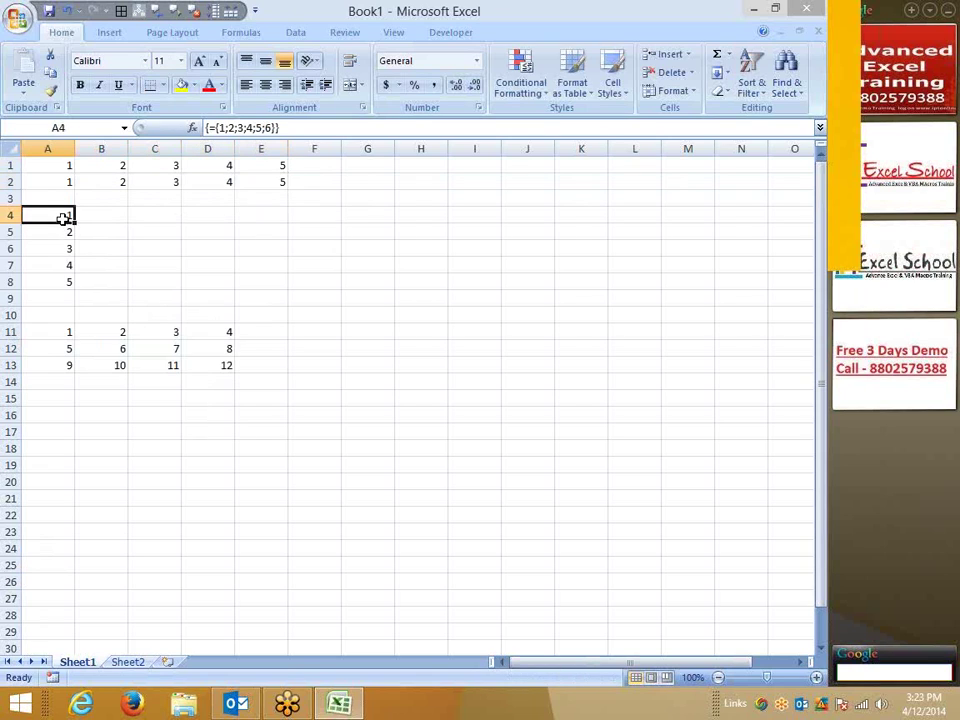
left_click(55, 332)
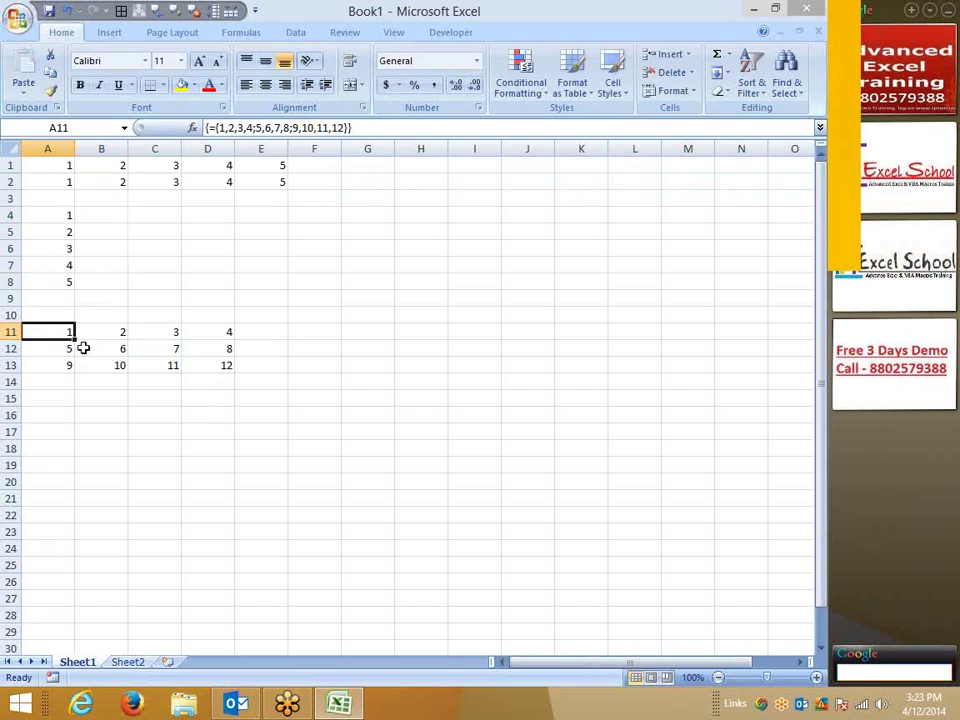
left_click(846, 214)
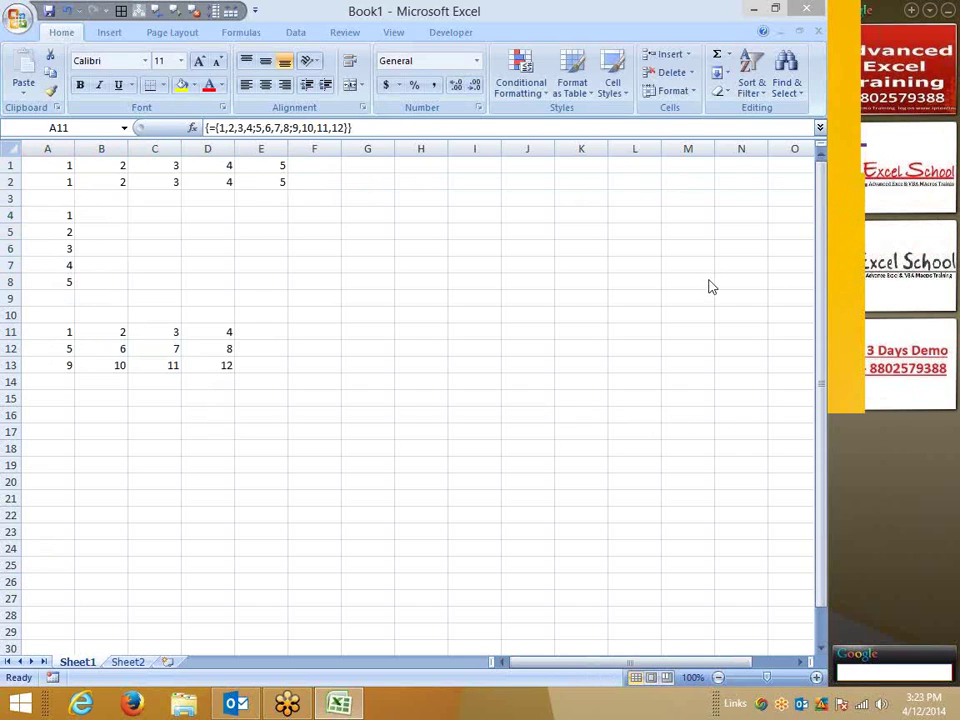
Sketch a three-row, four-column grid on screen to illustrate the array layout
mouse_move(513, 196)
left_mouse_down()
mouse_move(655, 192)
mouse_move(619, 388)
mouse_move(489, 321)
mouse_move(489, 180)
mouse_move(535, 186)
left_mouse_up()
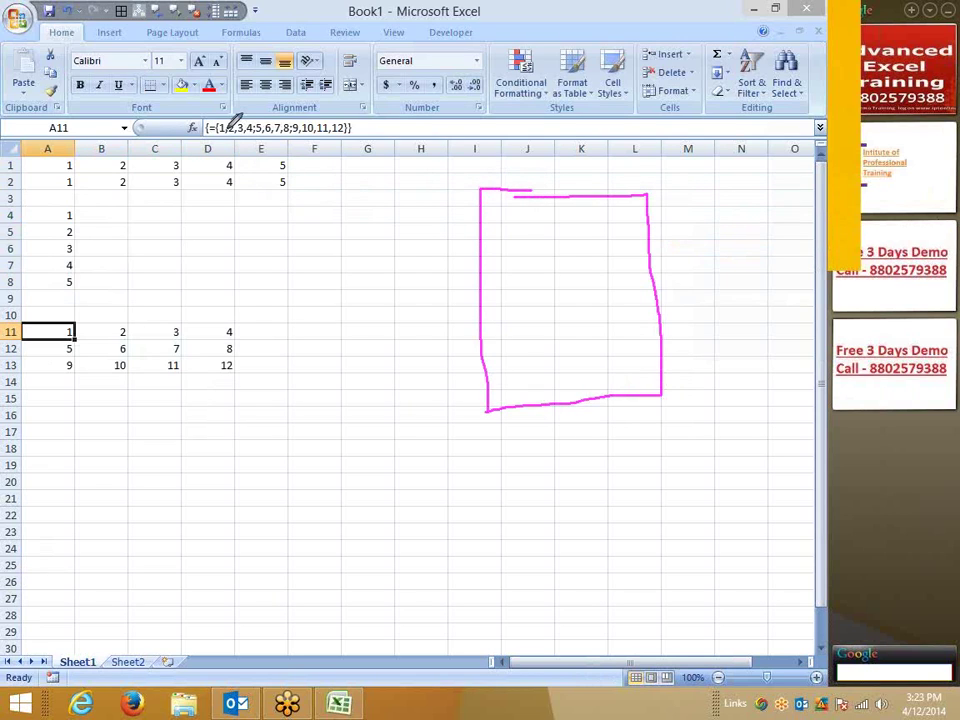
left_click_drag(527, 190, 540, 400)
left_click_drag(564, 196, 566, 408)
left_click_drag(606, 197, 614, 396)
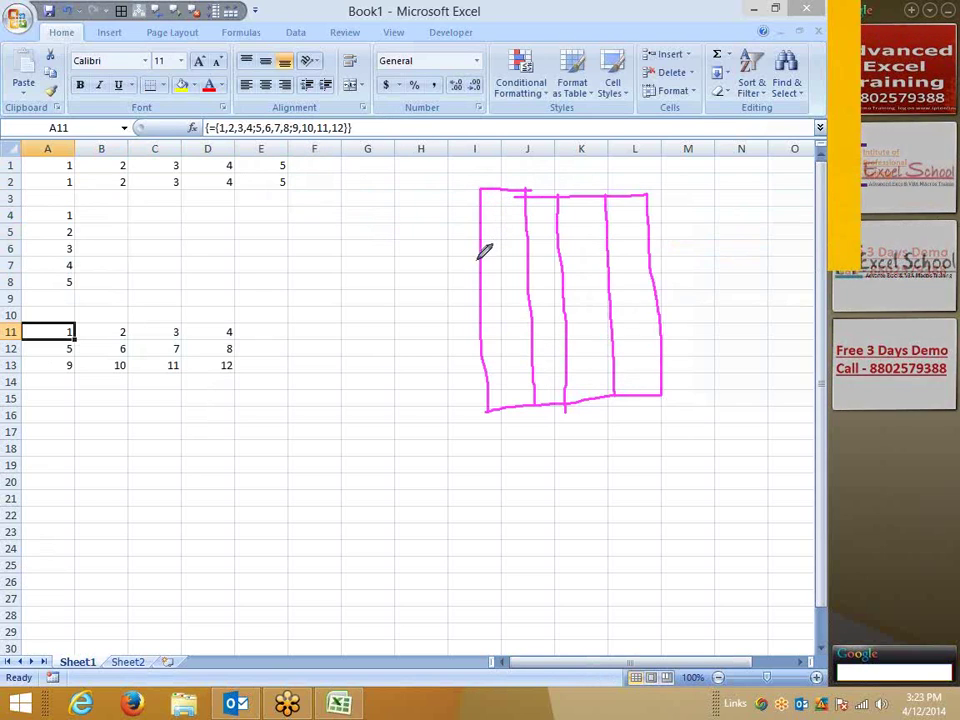
left_click_drag(478, 260, 641, 250)
left_click_drag(482, 336, 660, 328)
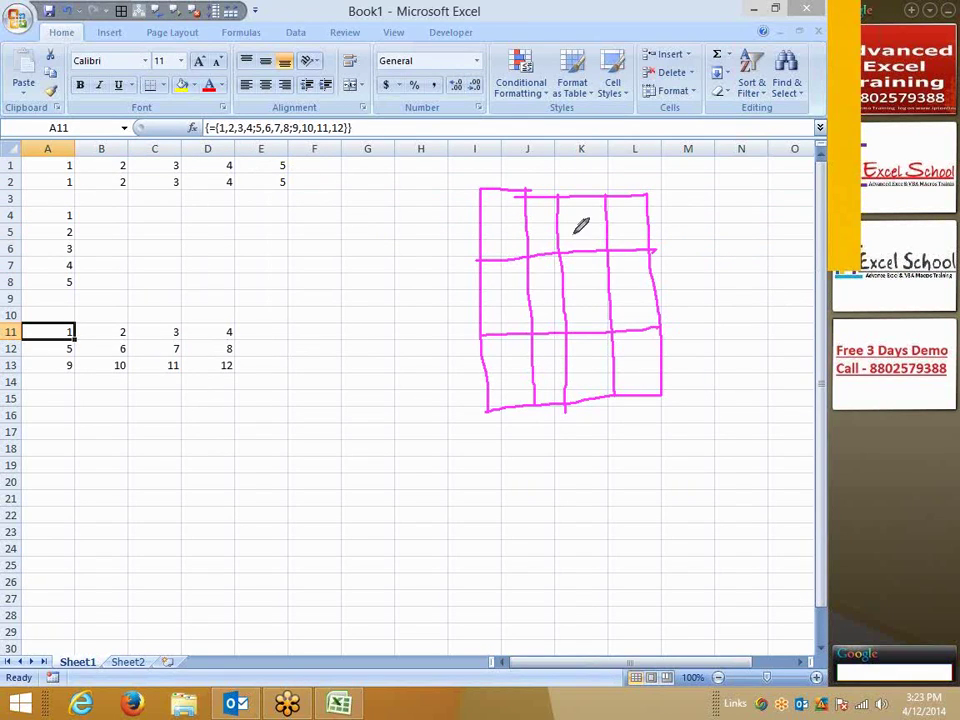
Write 1, 5 and 9 at the start of the sketch's three rows
mouse_move(503, 224)
left_mouse_down()
mouse_move(511, 243)
mouse_move(645, 220)
mouse_move(644, 243)
left_mouse_up()
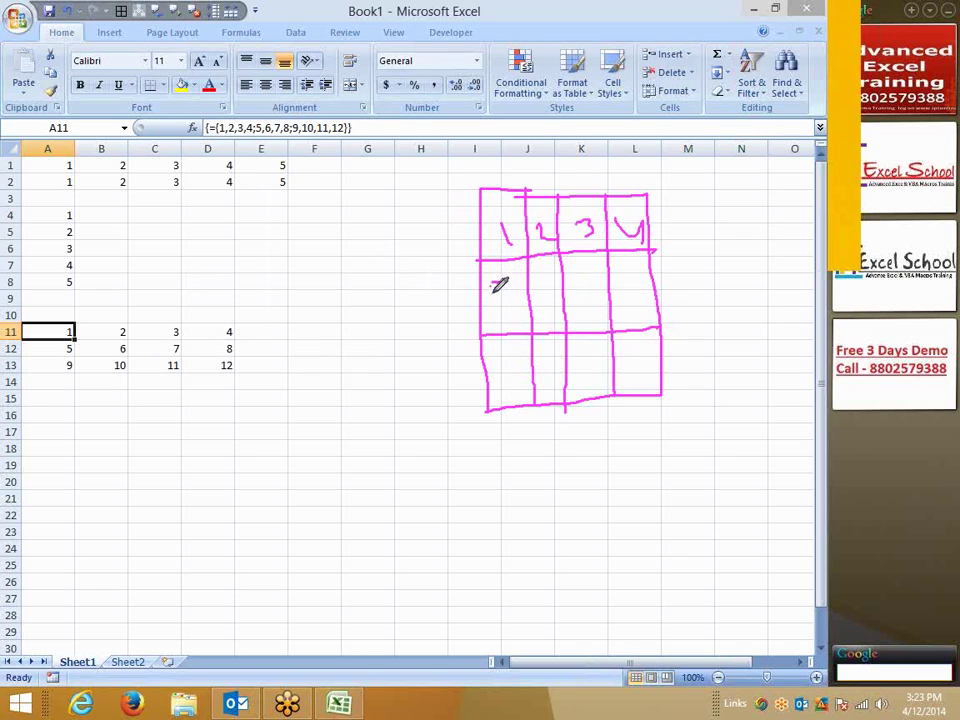
mouse_move(492, 280)
left_mouse_down()
mouse_move(506, 300)
mouse_move(541, 306)
mouse_move(593, 281)
mouse_move(583, 318)
mouse_move(645, 292)
mouse_move(644, 302)
left_mouse_up()
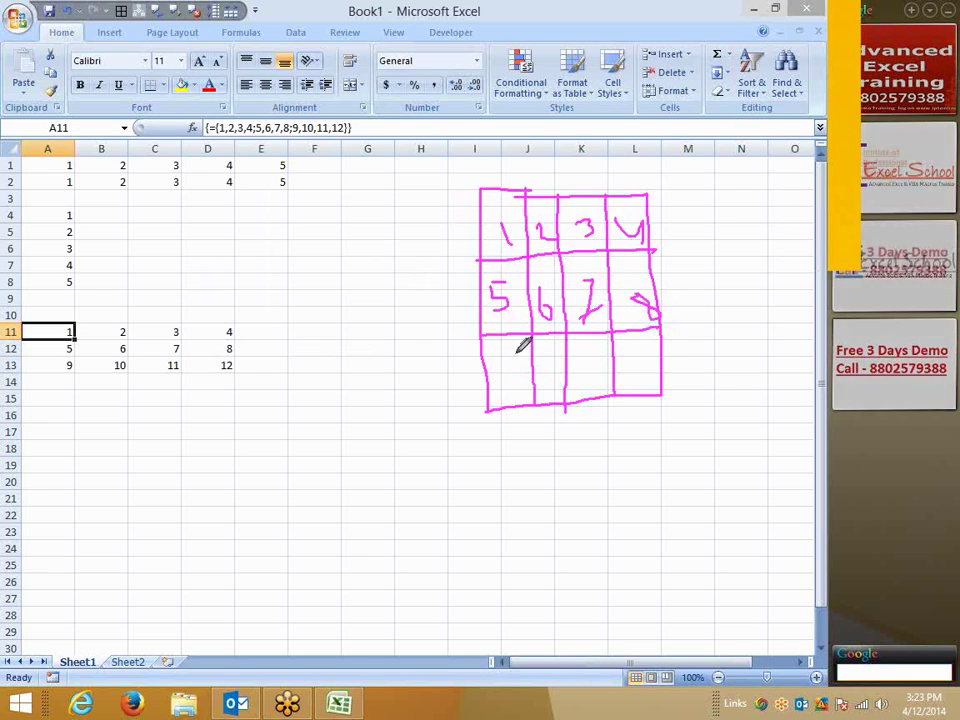
mouse_move(519, 350)
left_mouse_down()
mouse_move(514, 384)
mouse_move(558, 372)
mouse_move(658, 373)
left_mouse_up()
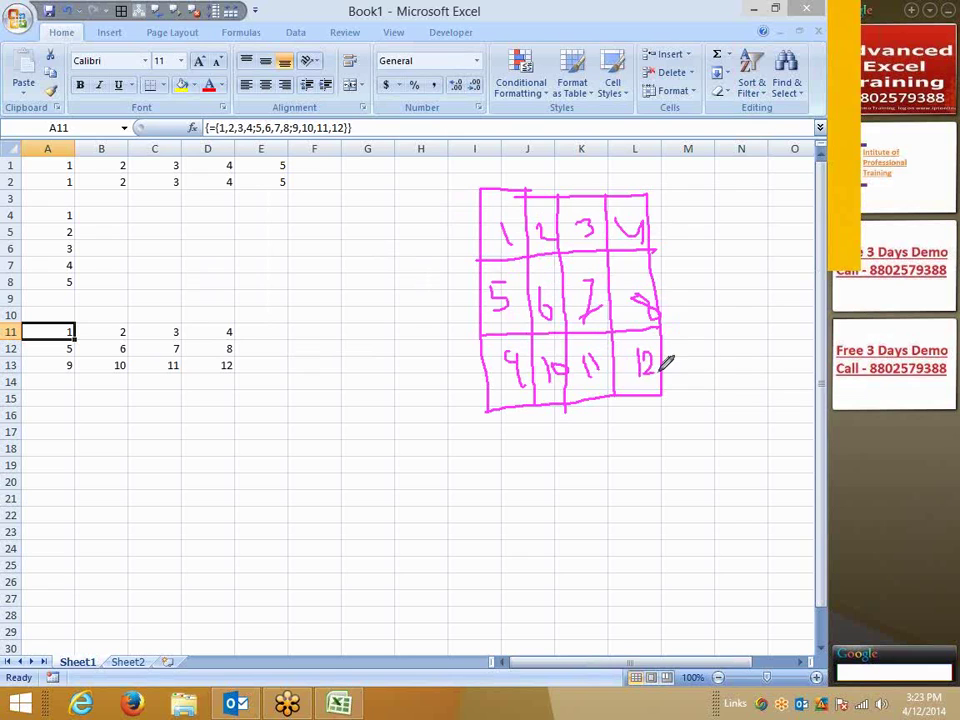
left_click(343, 384)
On Sheet2, enter =VLOOKUP(A3,{11,"Delhi";22,"Mumbai";33,"Kolcuta";44,"Chennai"},2,0) in B3
scroll(342, 386, "down", 1)
scroll(342, 384, "up", 1)
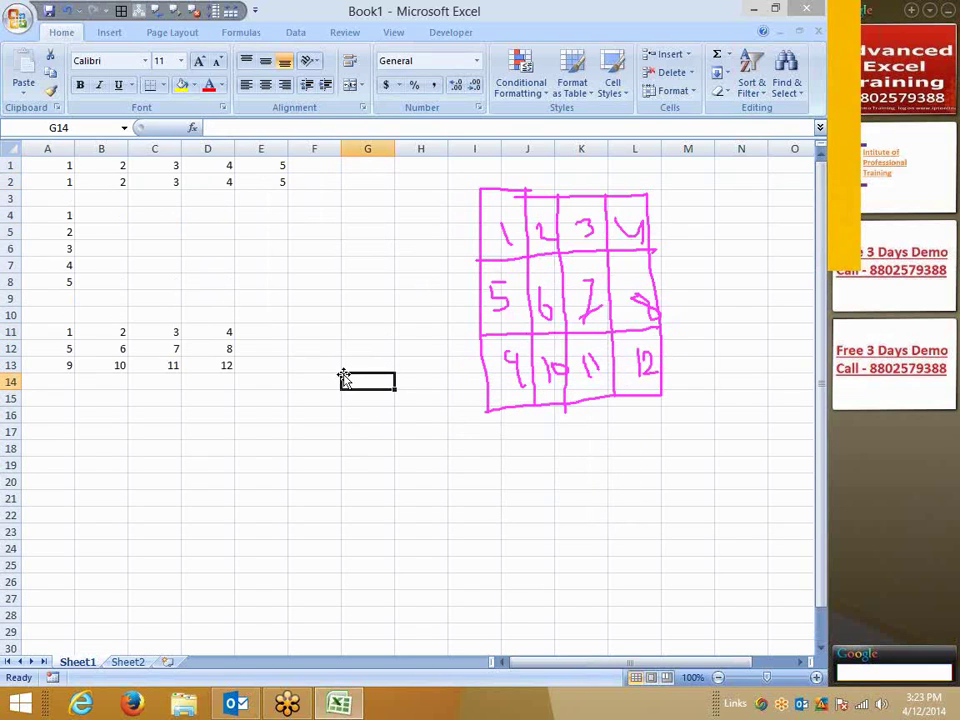
left_click(128, 662)
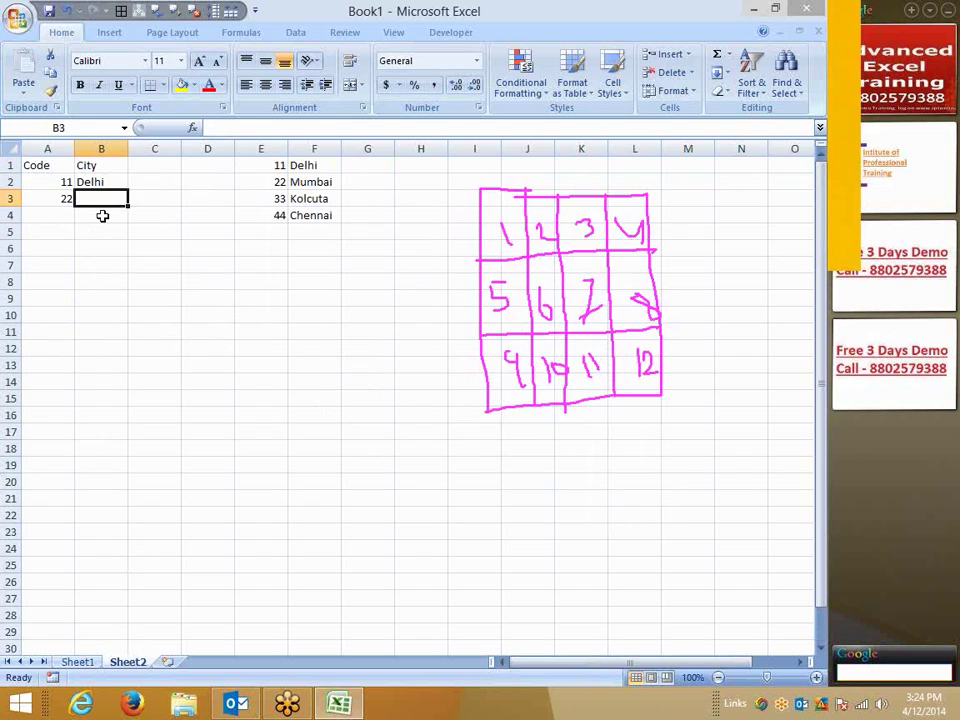
type("=v")
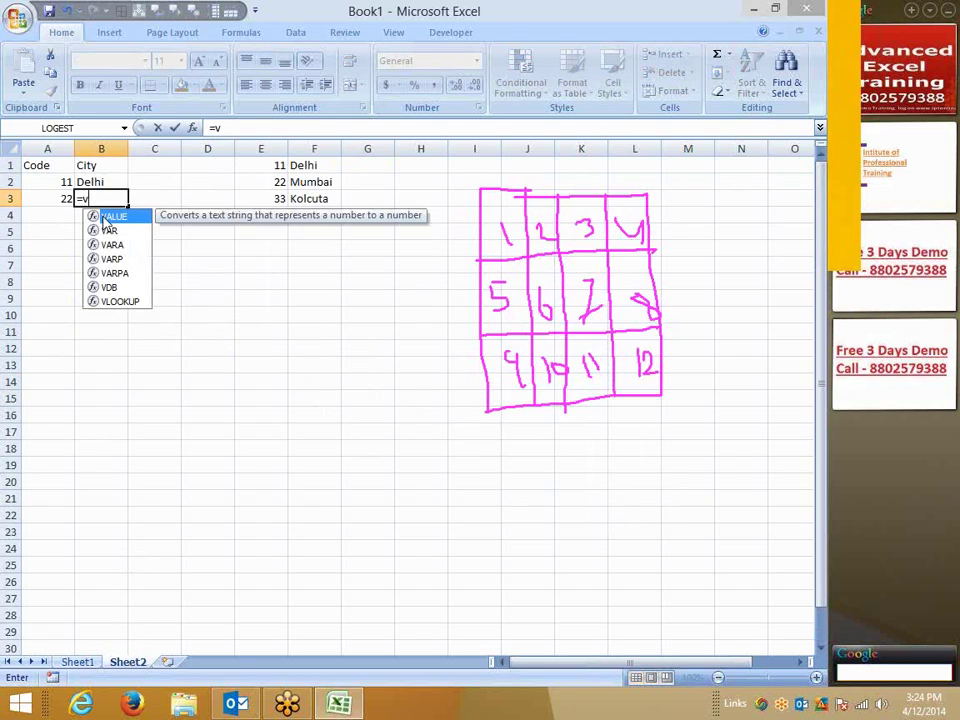
type("l")
key("Tab")
left_click(48, 197)
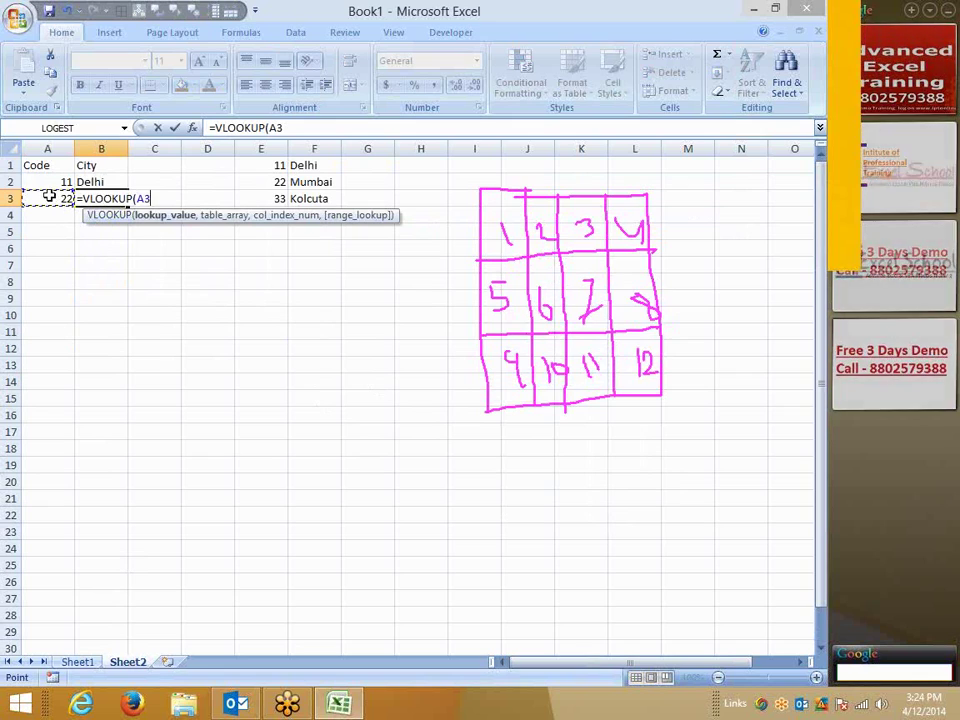
type(",")
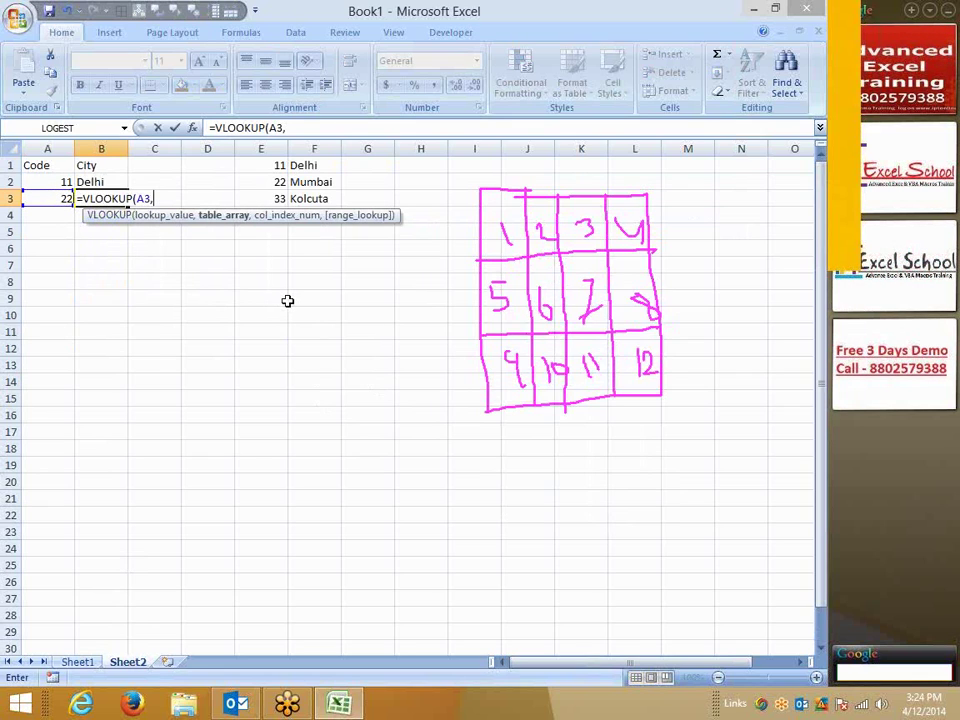
type("{")
type("1")
type("1,\"")
type("Delhi")
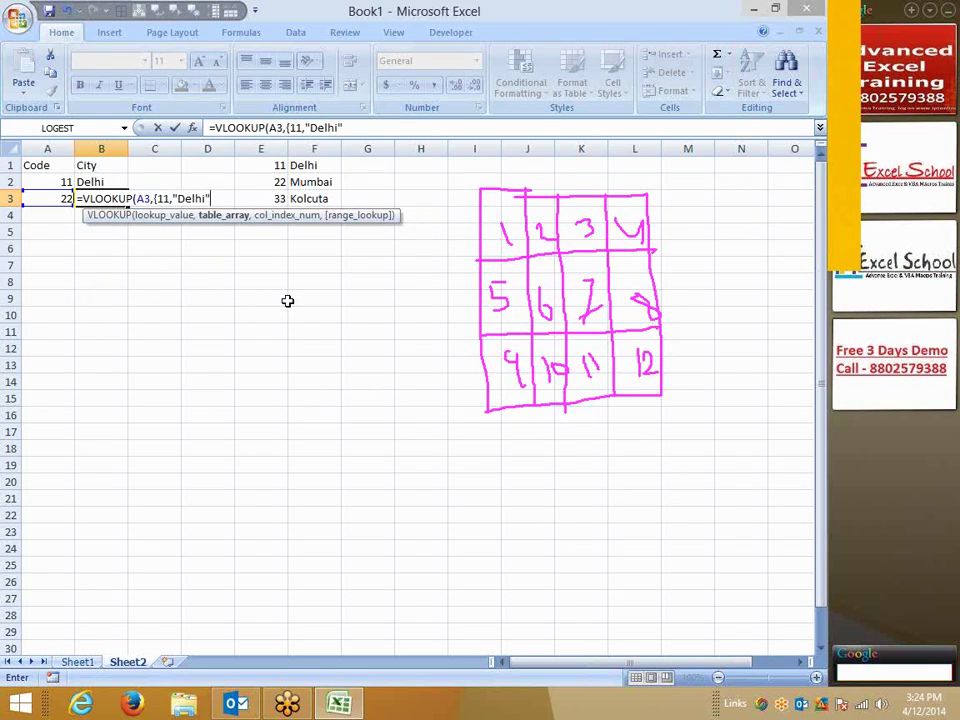
type(";")
type("22")
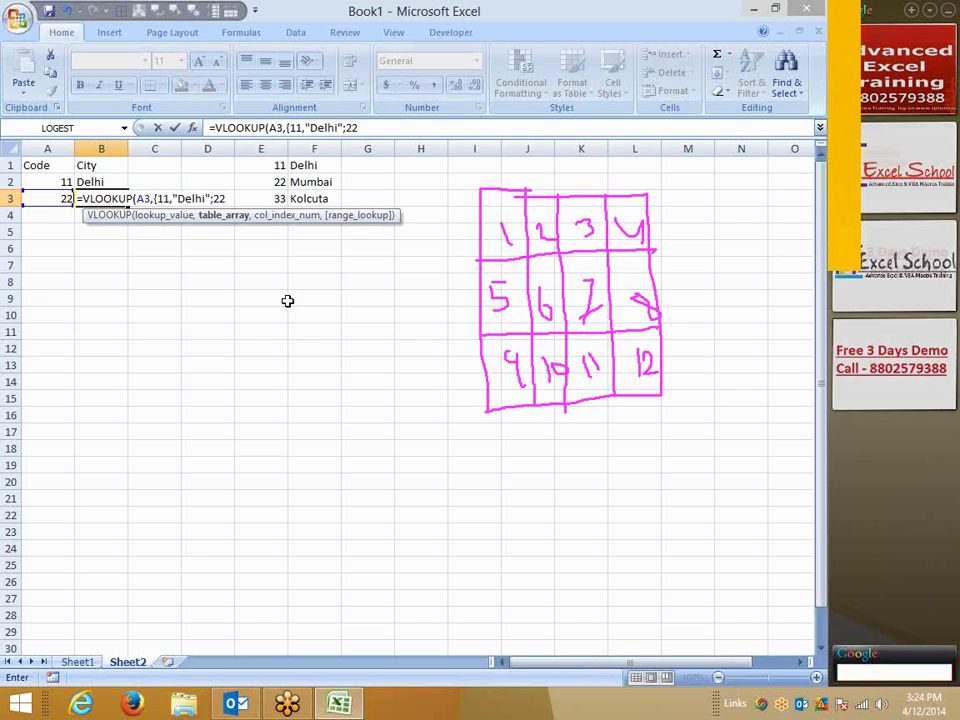
type(",\"")
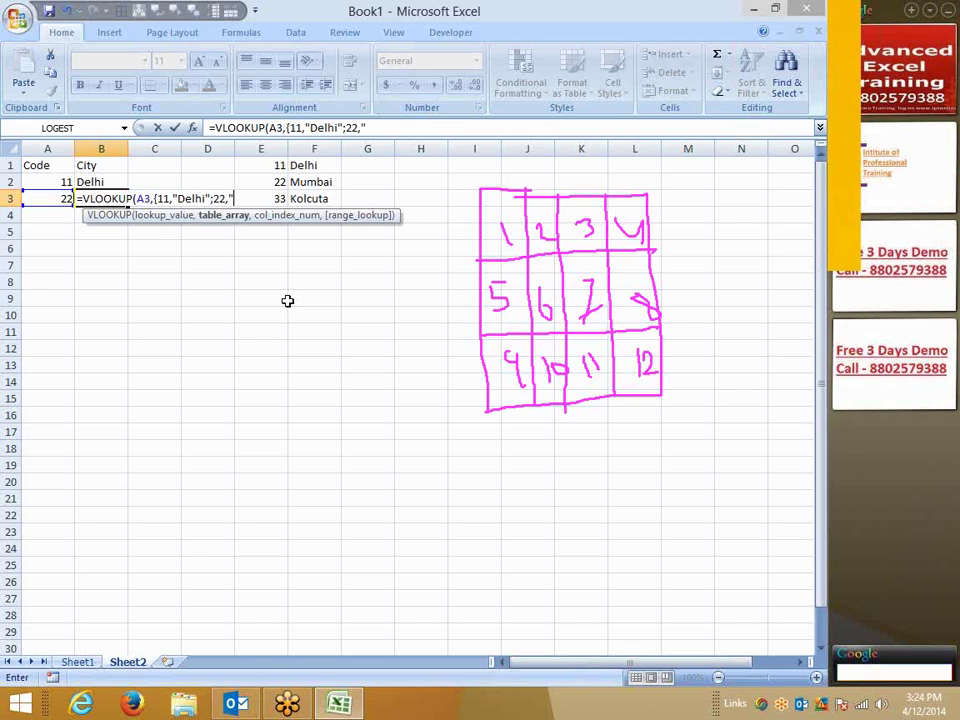
type("Mum")
type("bai\"")
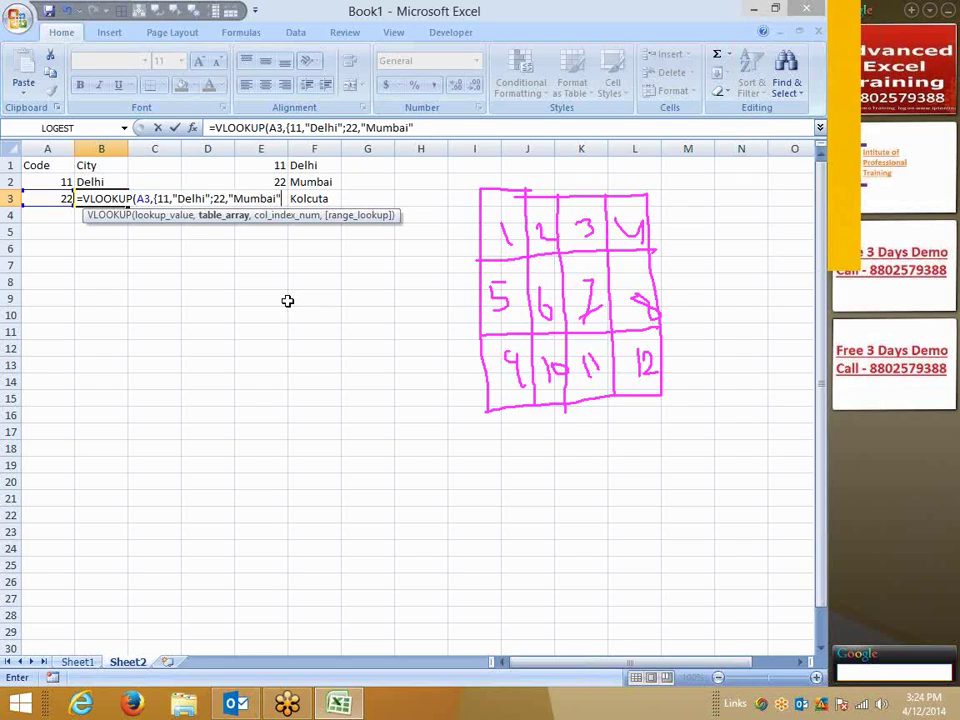
type(";")
type("33,")
type("Kil")
key("BackSpace")
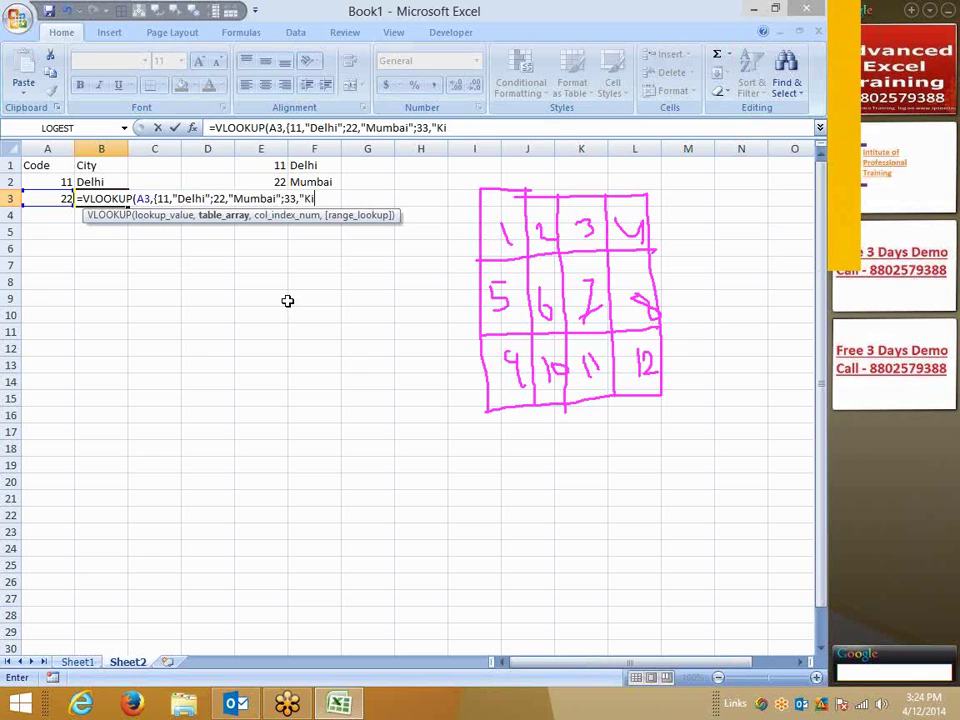
key("BackSpace")
type("olc")
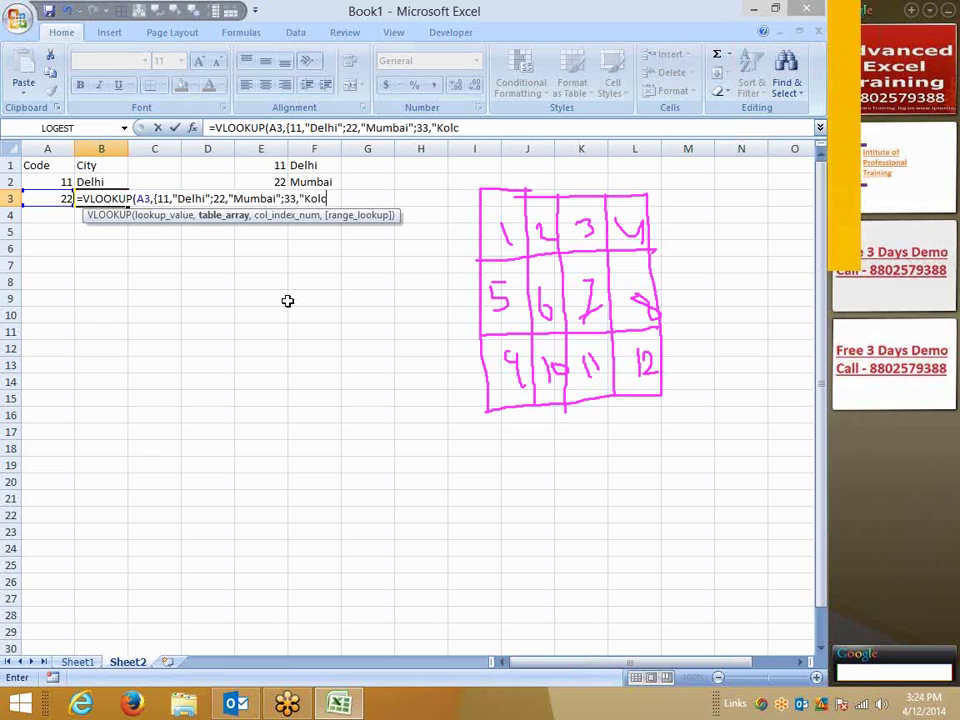
type("uta\"")
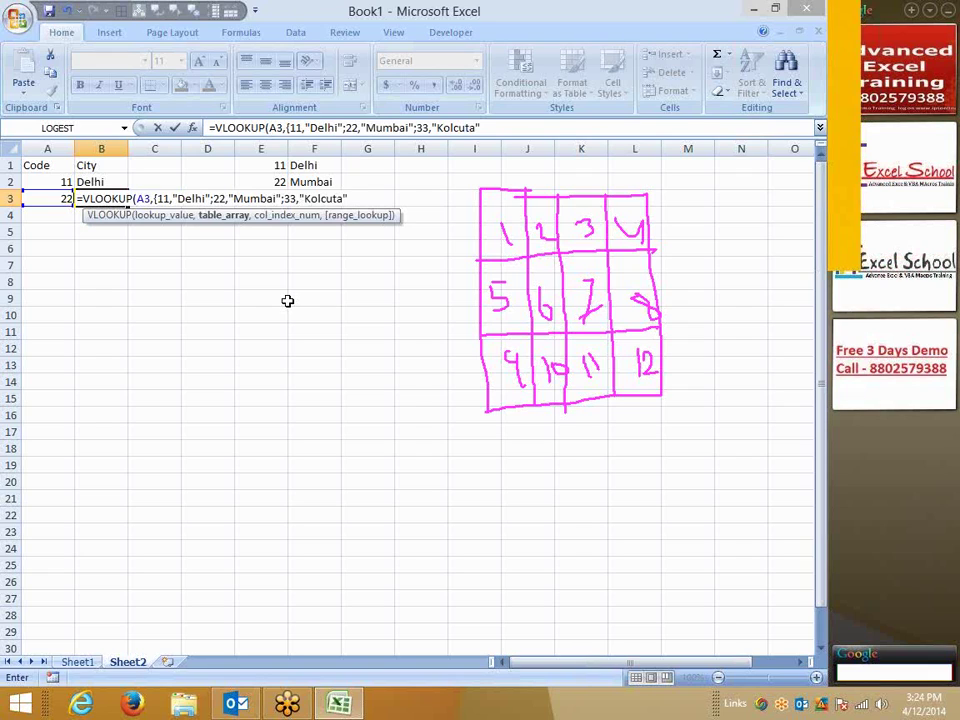
type(";44")
type(",\"")
type("Che")
type("nna")
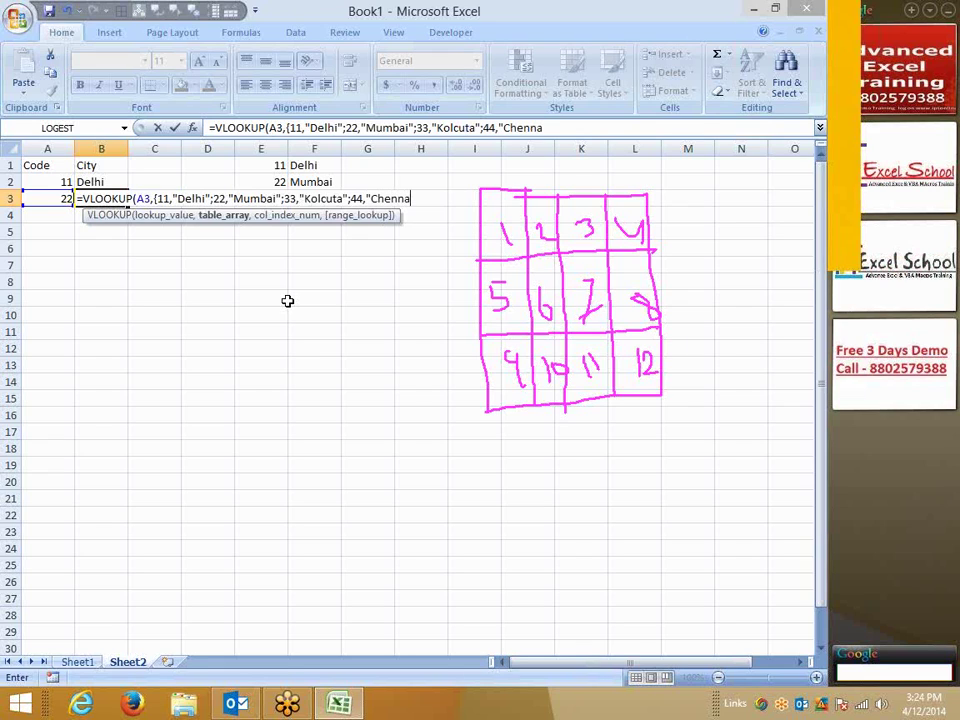
type("i\"")
type("},")
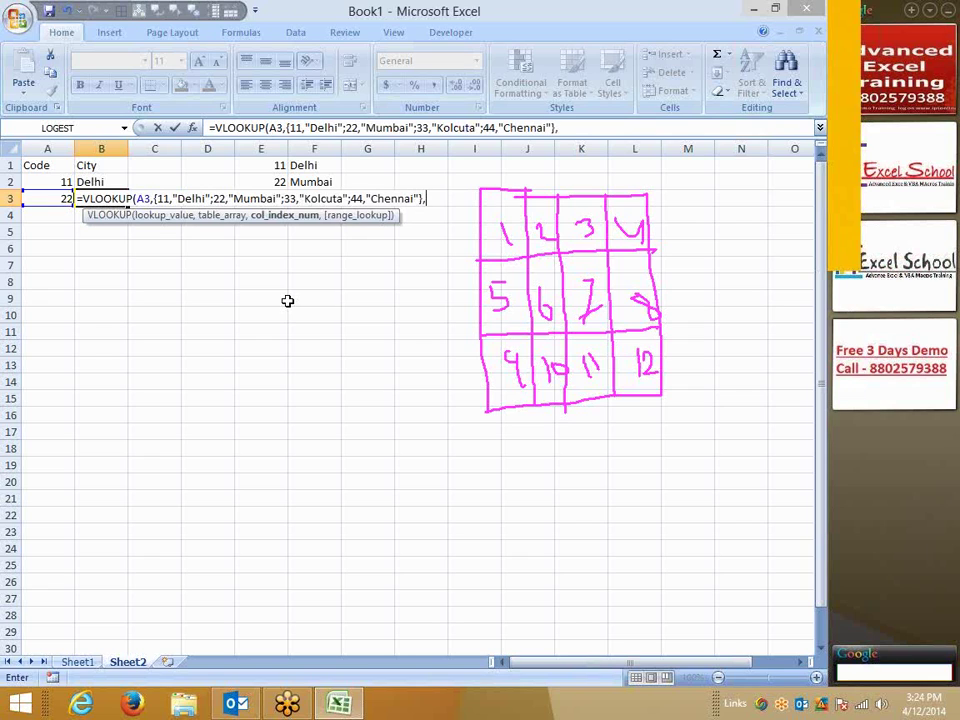
type("2")
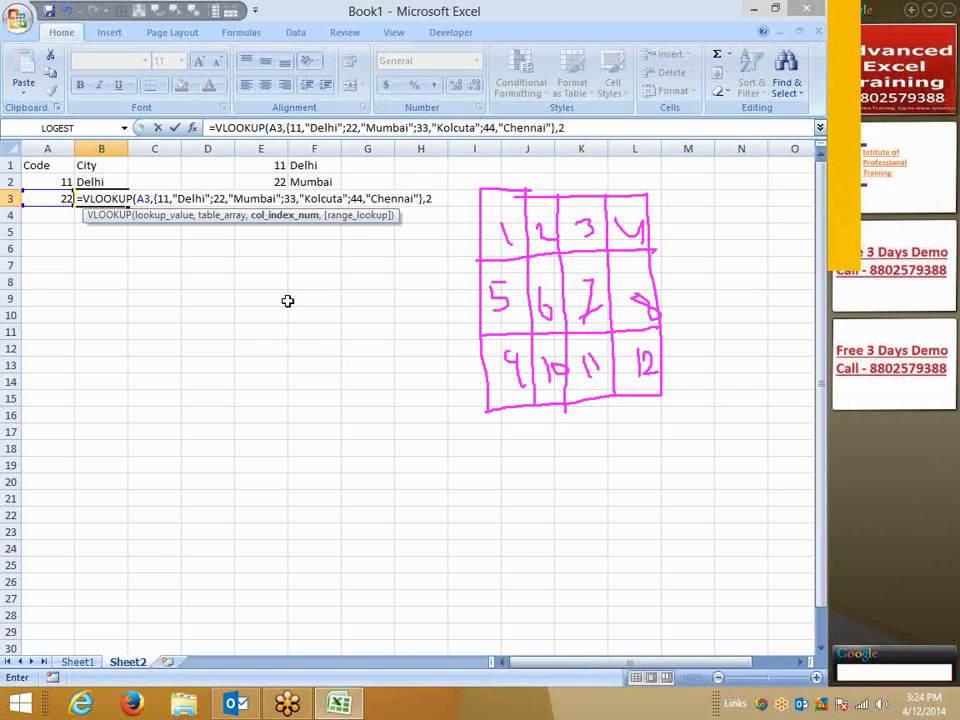
type(",0")
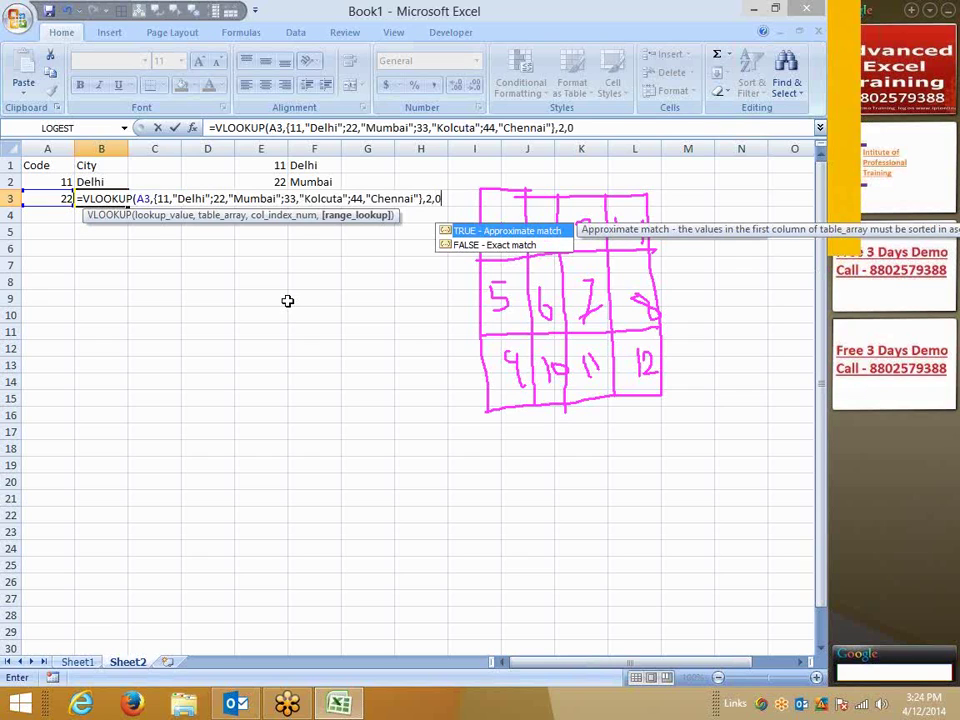
key("Return")
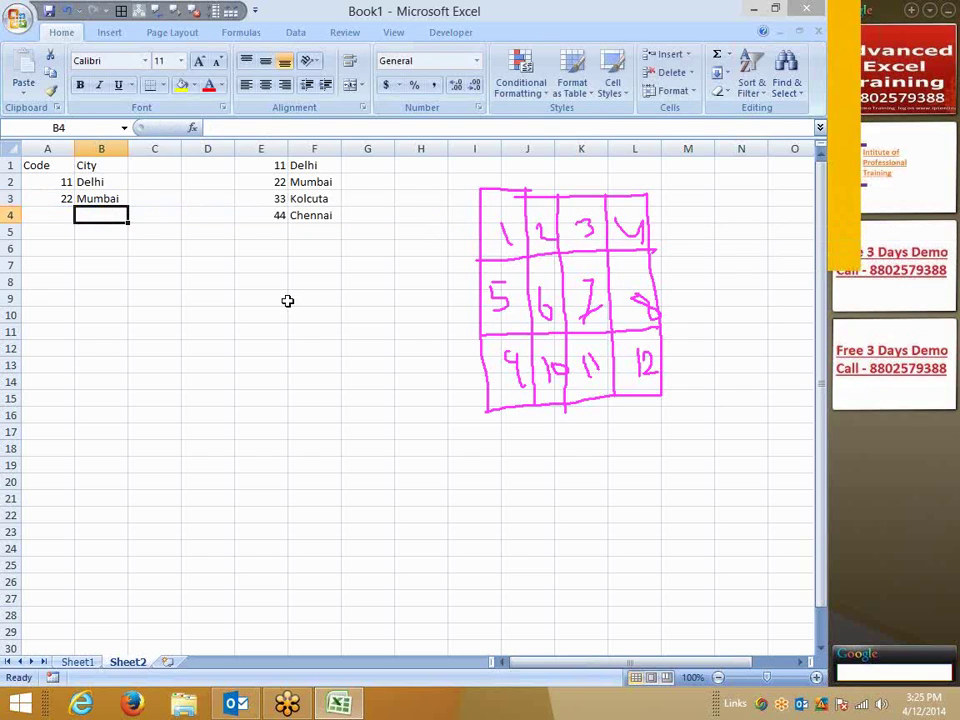
key("Up")
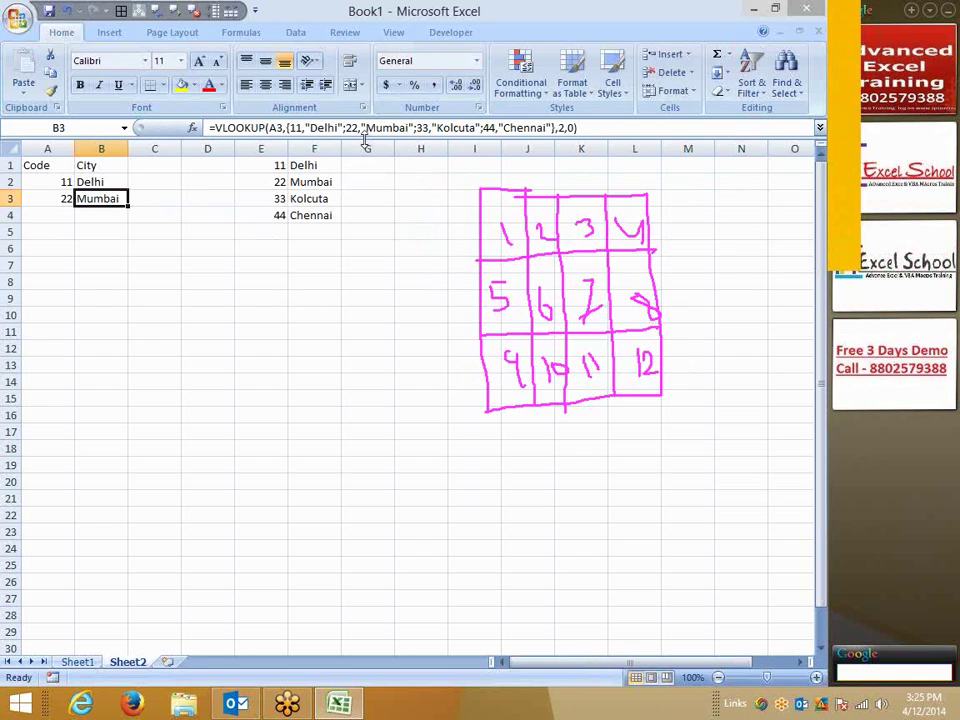
Copy B3's inline-array lookup formula down column B to B9
left_click_drag(364, 145, 366, 163)
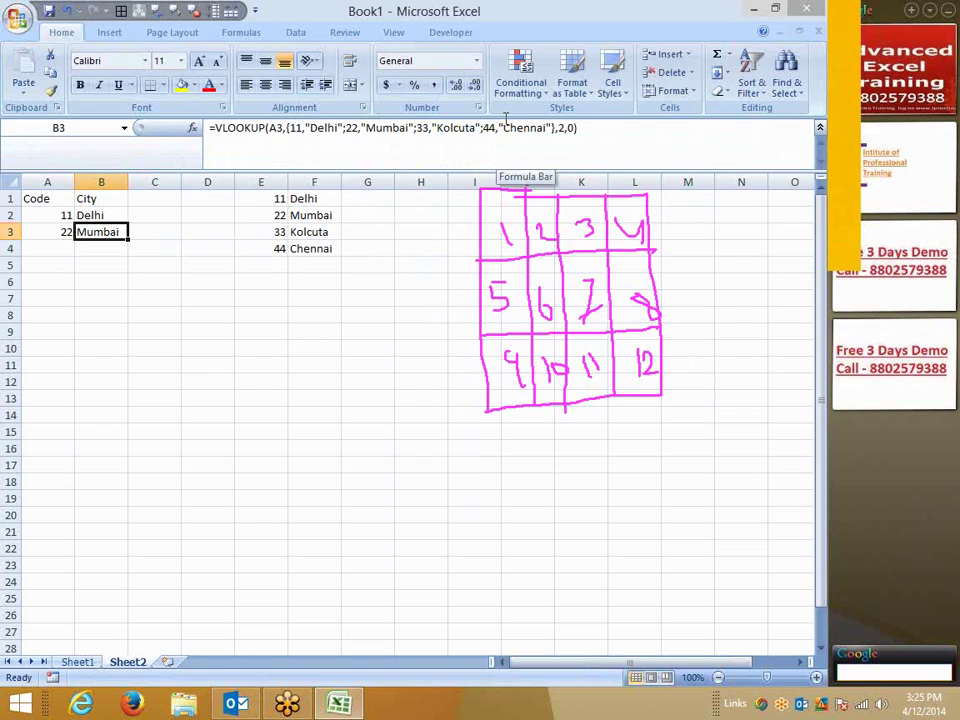
left_click_drag(461, 167, 461, 150)
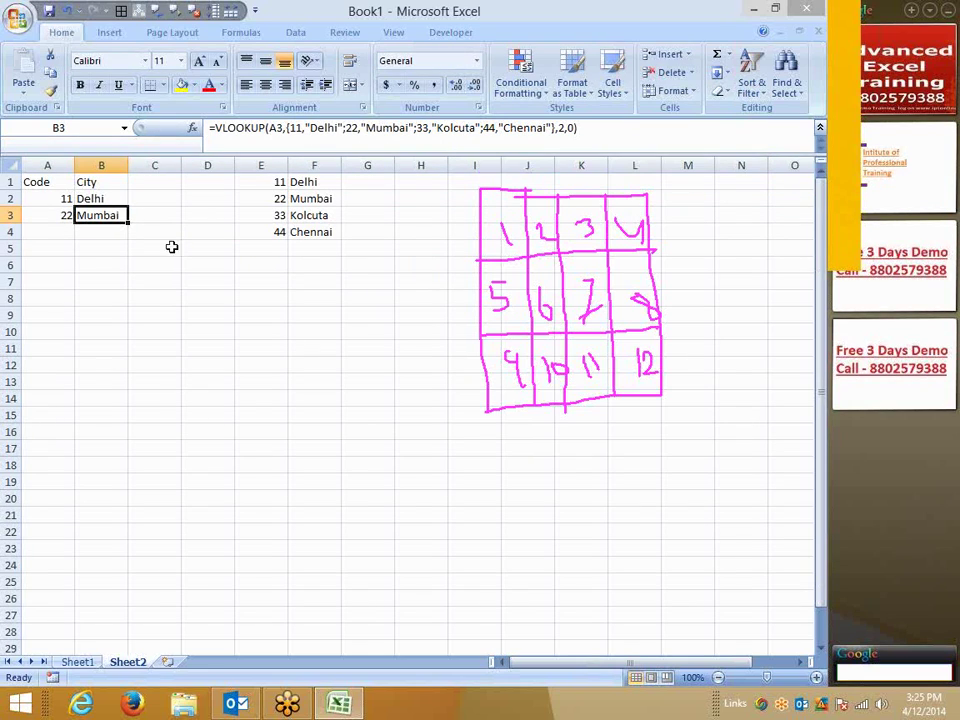
left_click_drag(128, 222, 129, 318)
Enter codes 33, 44, 11, 22 in A4:A7, returning Kolcuta, Chennai, Delhi, Mumbai
left_click(62, 229)
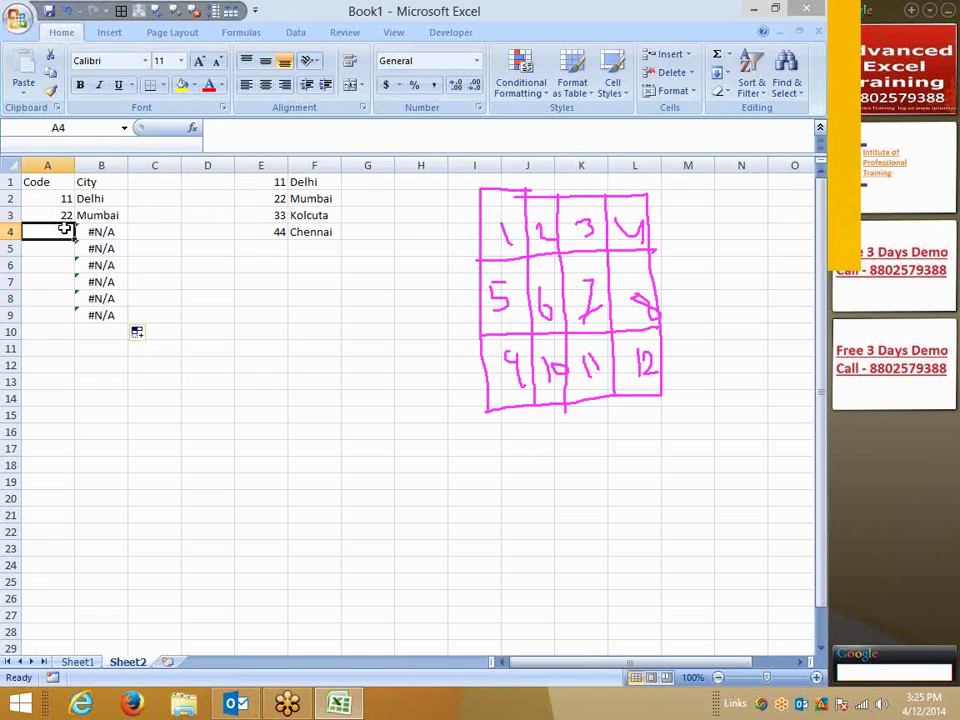
type("33")
key("Return")
type("44")
key("Return")
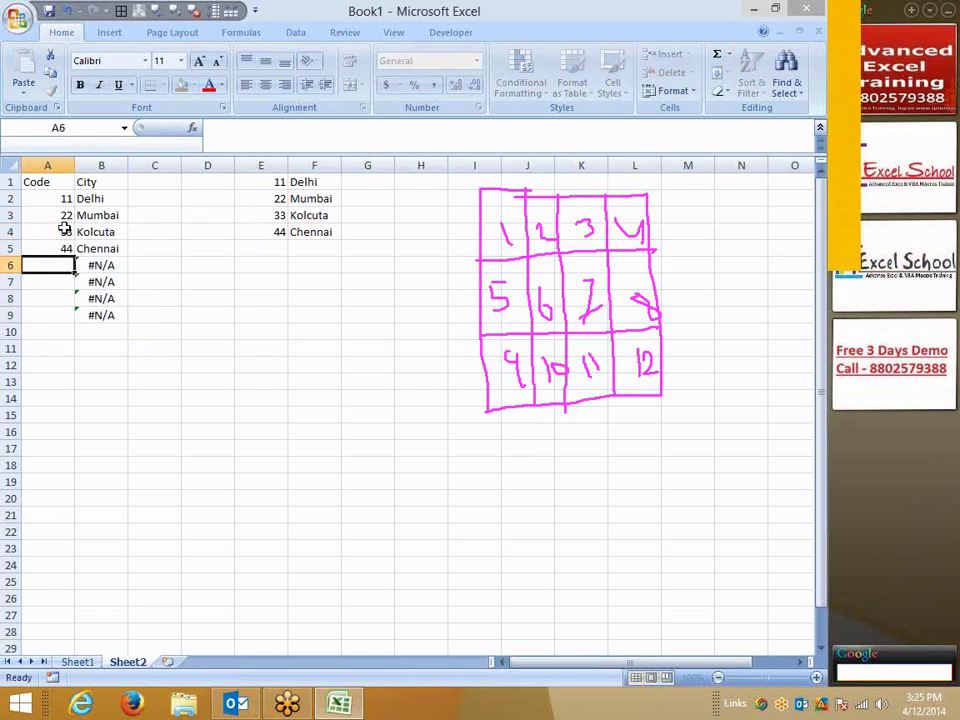
type("11")
key("Return")
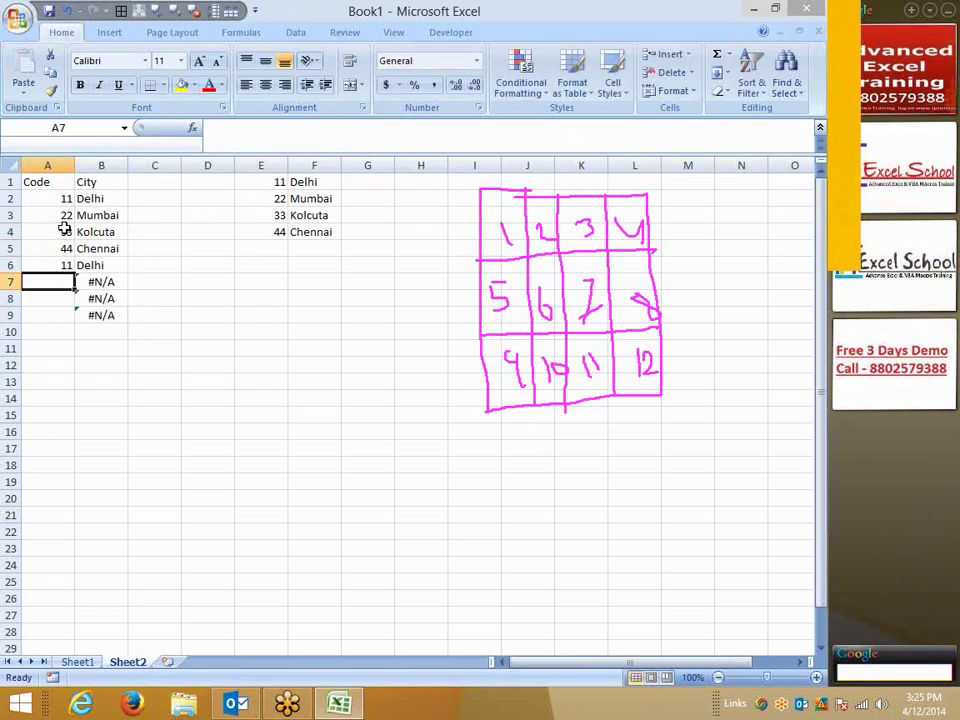
type("22")
key("Return")
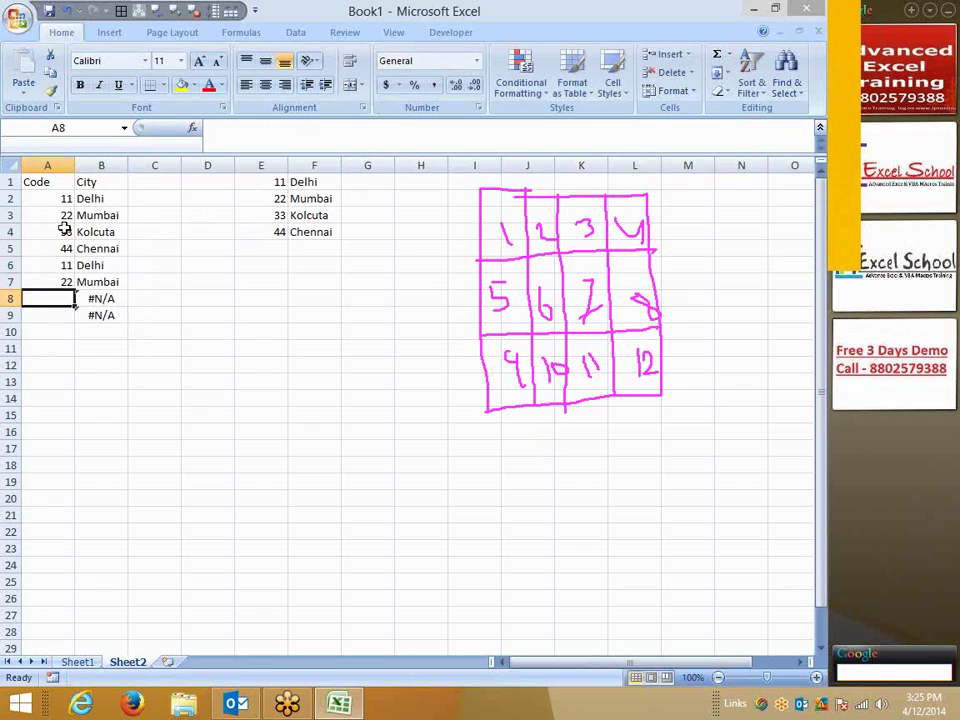
left_click(80, 247)
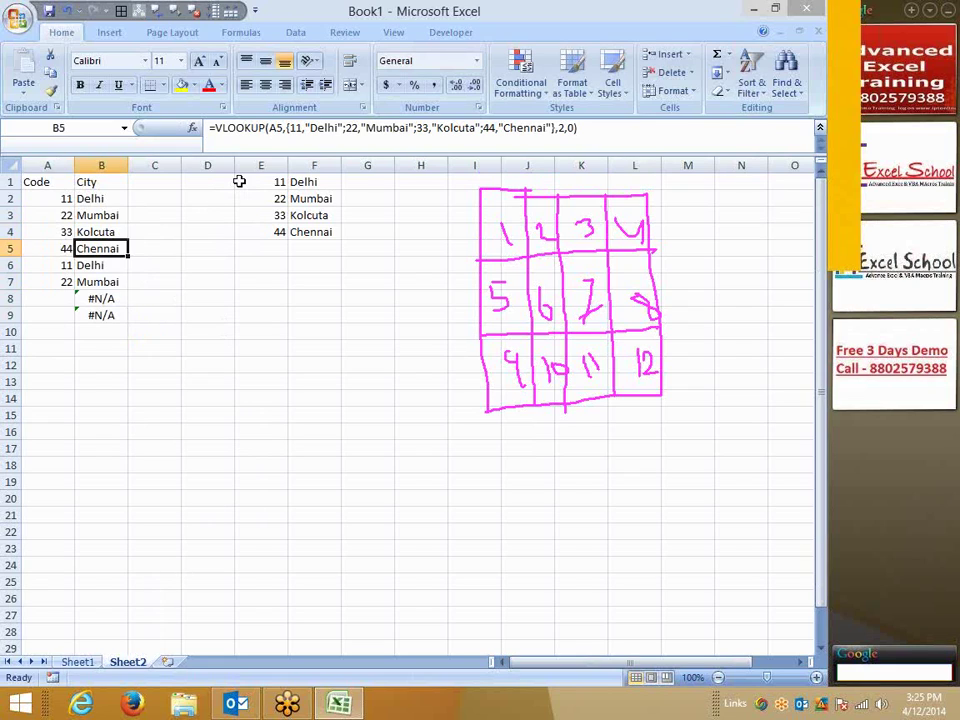
left_click(82, 662)
Review Sheet1's A11:D13 array, then insert a new blank Sheet3
left_click_drag(69, 381, 205, 380)
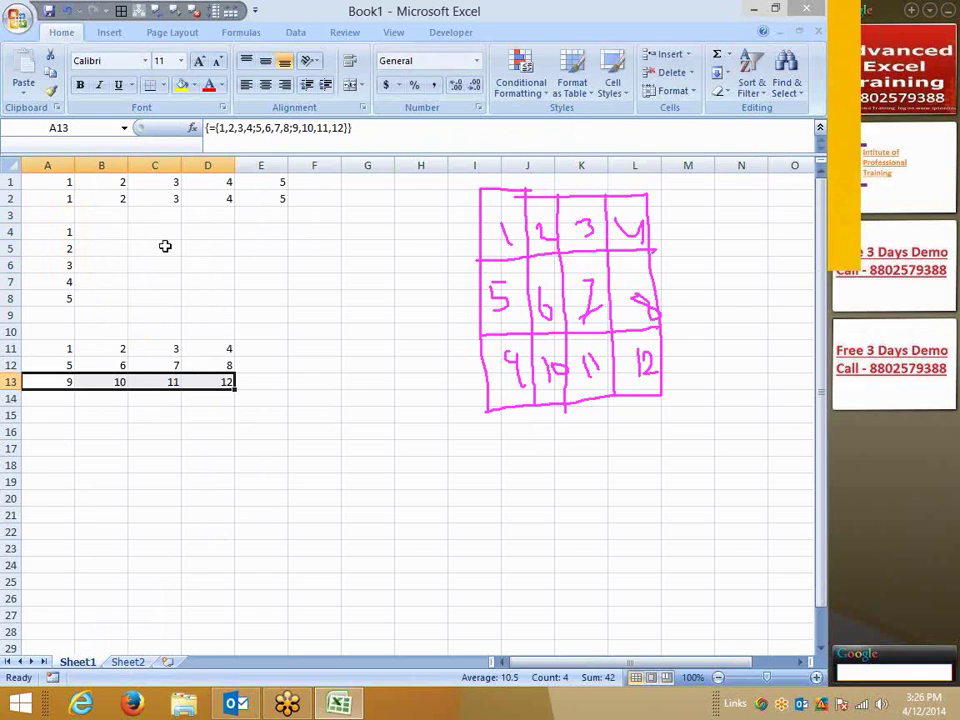
left_click_drag(50, 349, 203, 390)
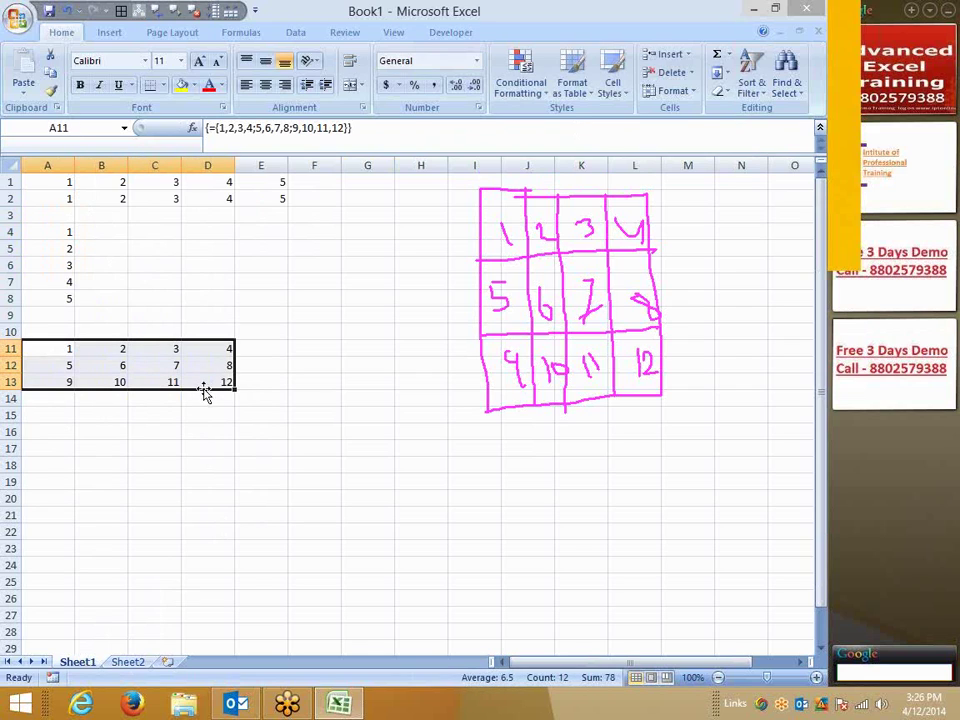
left_click(125, 662)
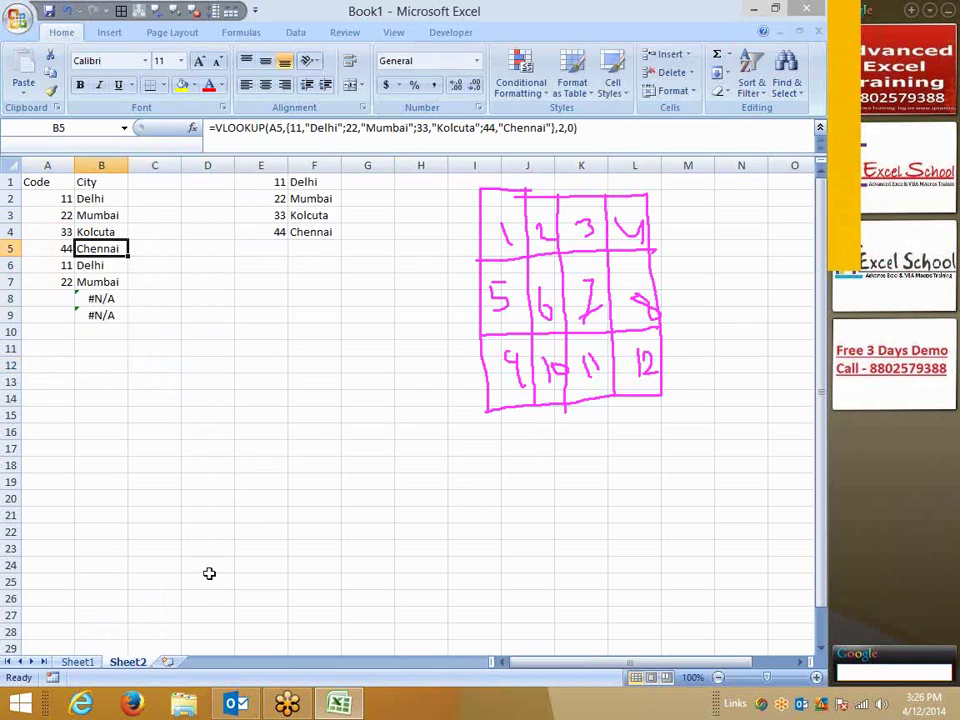
left_click(169, 662)
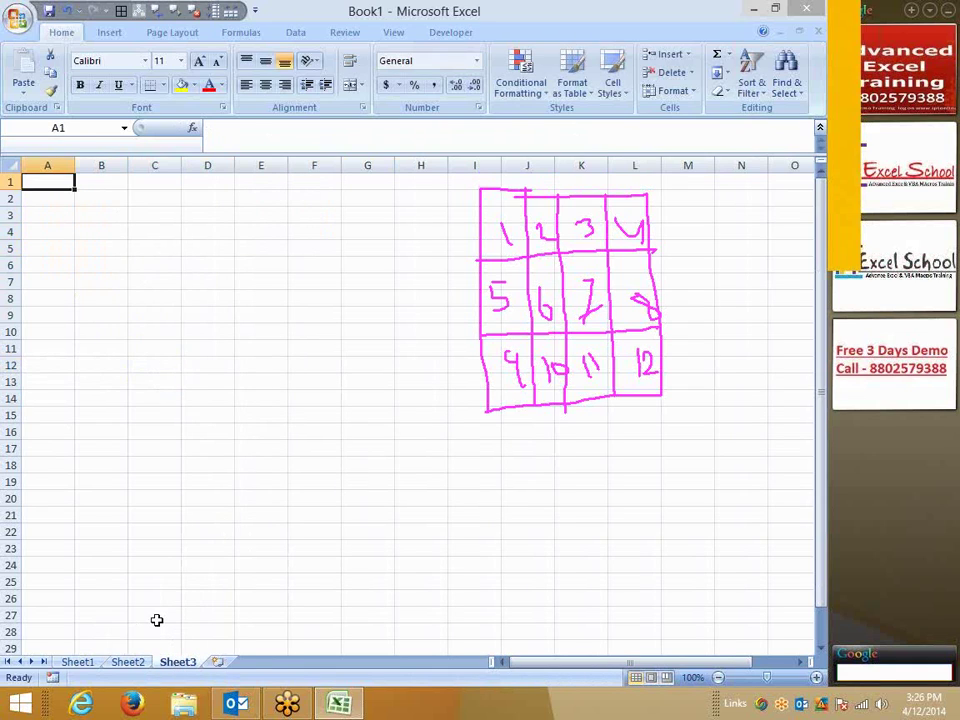
Head columns A and B with ID and Name, and enter Puneet in B2
type("ID")
key("Tab")
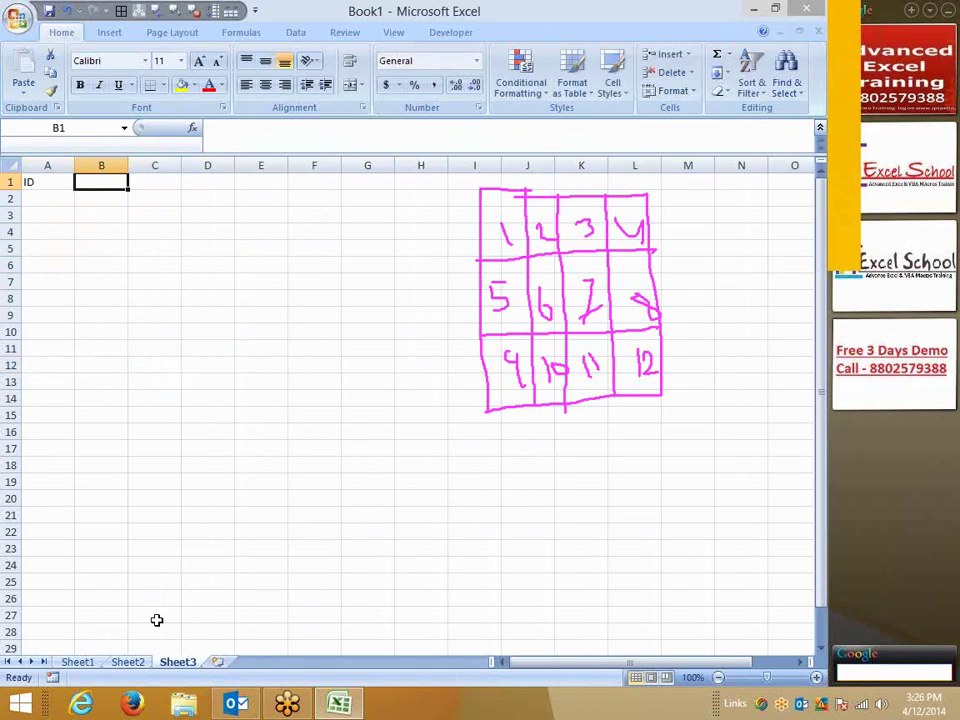
type("Name")
key("Return")
key("Tab")
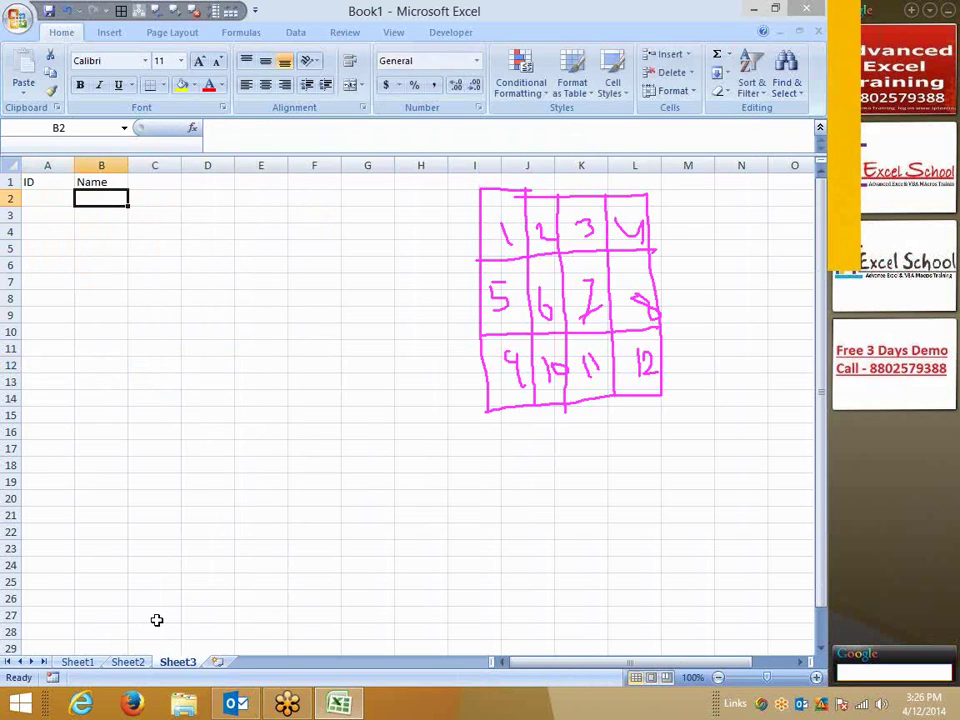
type("Suje")
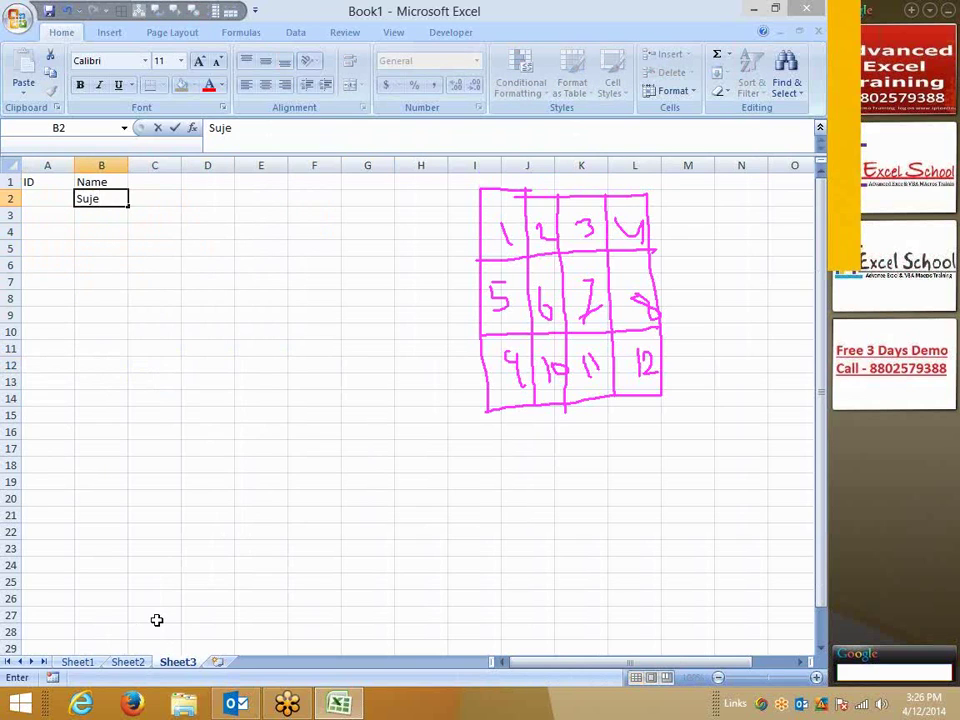
key("Escape")
type("Pune")
type("et")
key("Return")
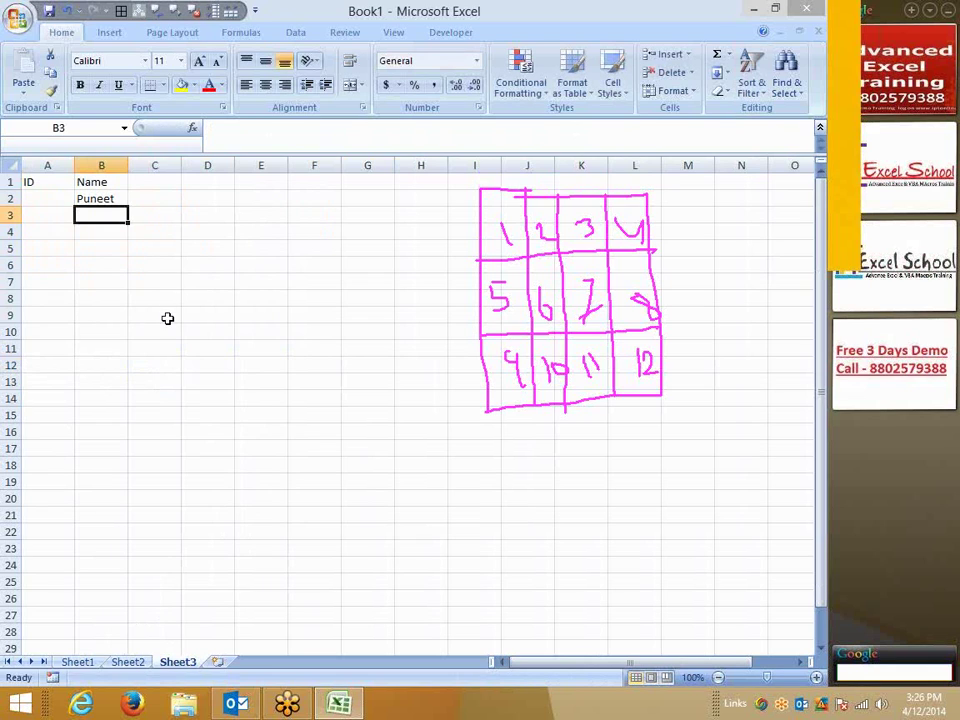
Fill the repeating list of names down column B
left_click(100, 198)
left_click_drag(127, 206, 126, 614)
scroll(122, 482, "down", 4)
left_click(103, 414)
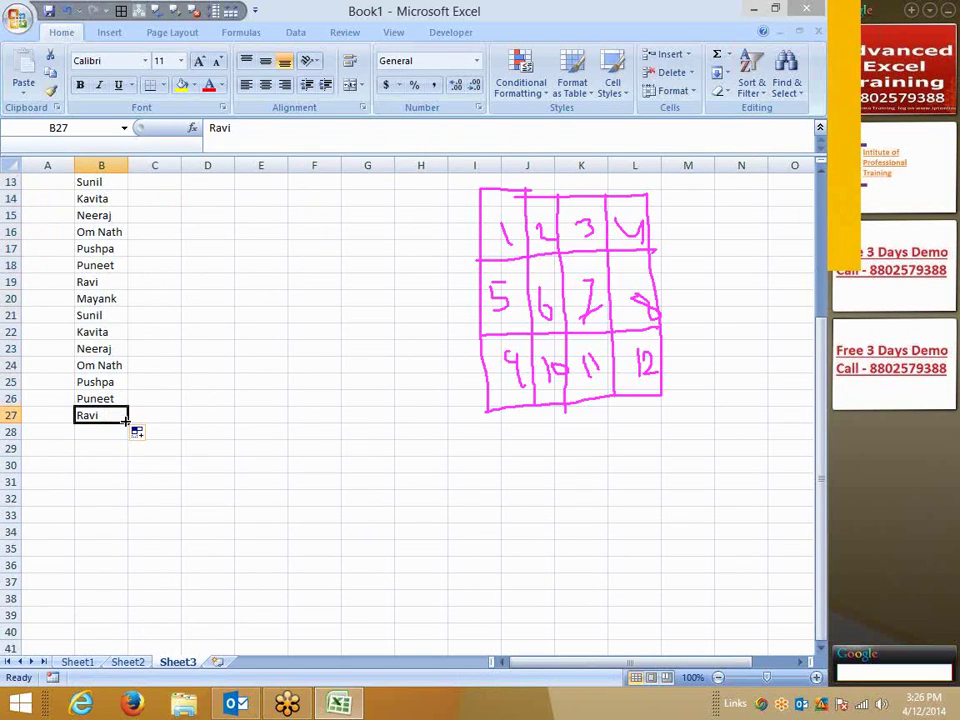
mouse_move(126, 421)
left_mouse_down()
mouse_move(126, 615)
mouse_move(140, 705)
left_mouse_up()
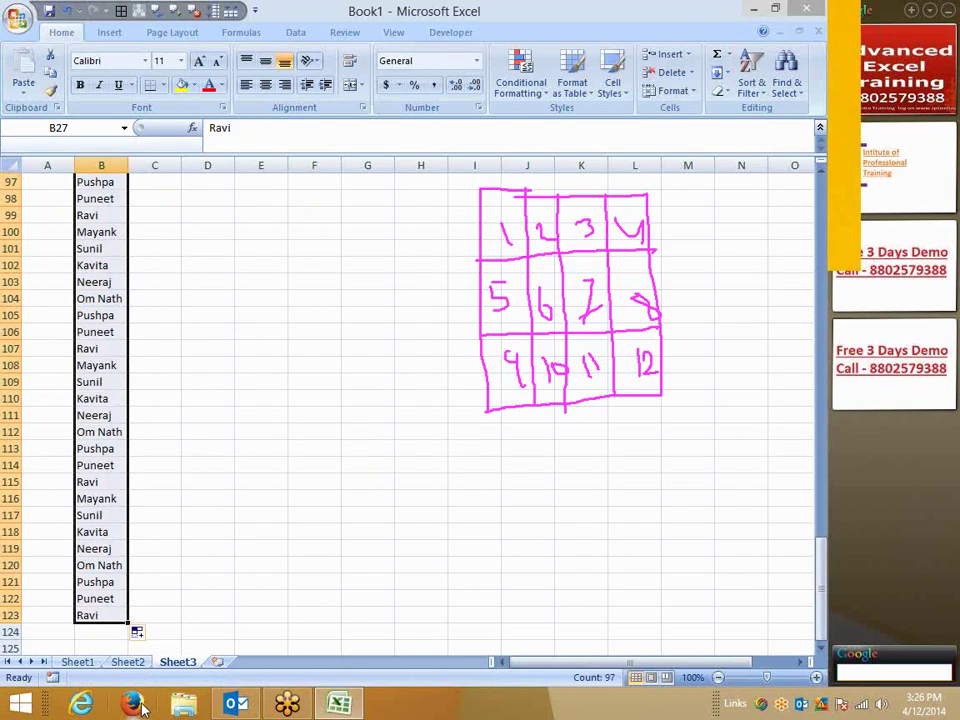
Delete the surplus names below row 69 so the list ends at B69
key("ctrl+Up")
key("ctrl+Down")
key("Up")
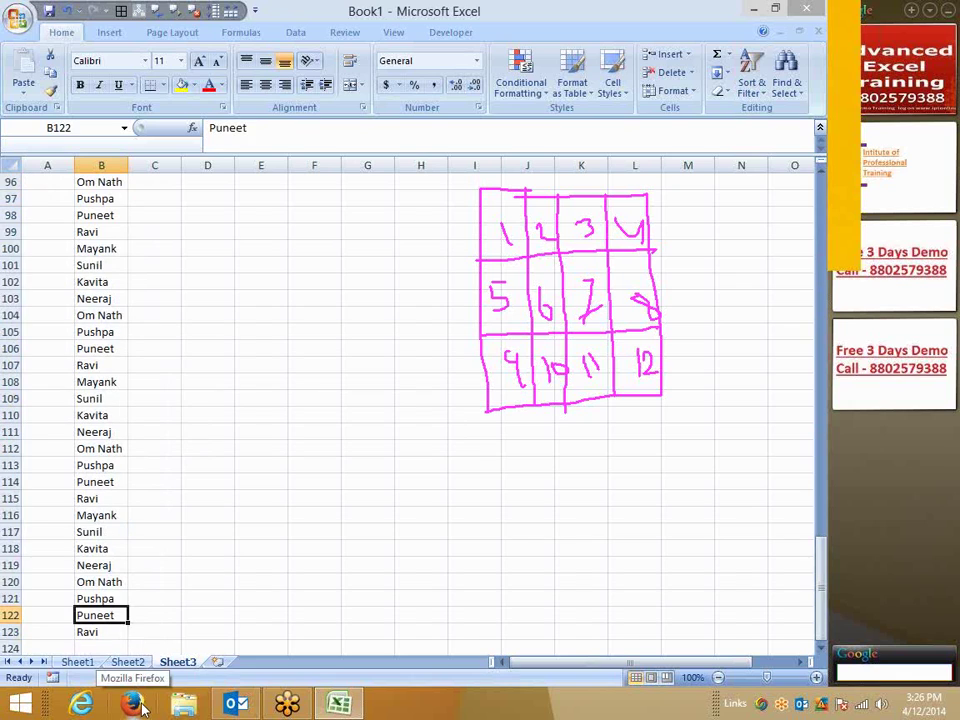
key("Up")
key("Up")
key("Up")
key("Up")
key("Up")
key("Up")
key("Up")
key("Up")
key("Up")
key("Up")
key("Up")
key("Up")
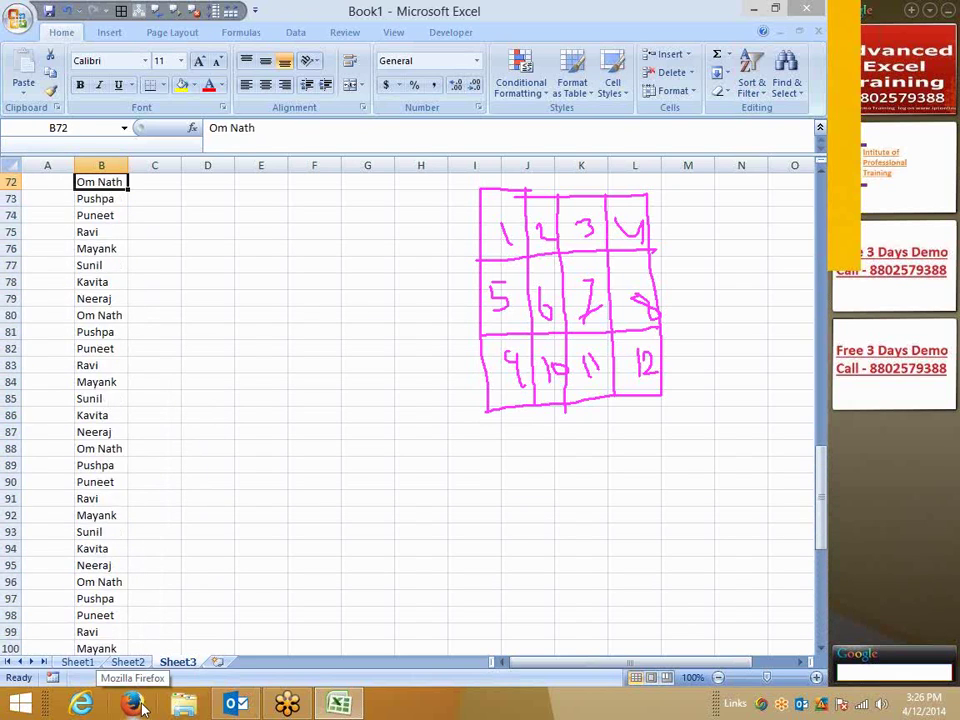
key("Up")
key("Up")
key("Up")
key("Down")
key("ctrl+shift+Down")
key("Delete")
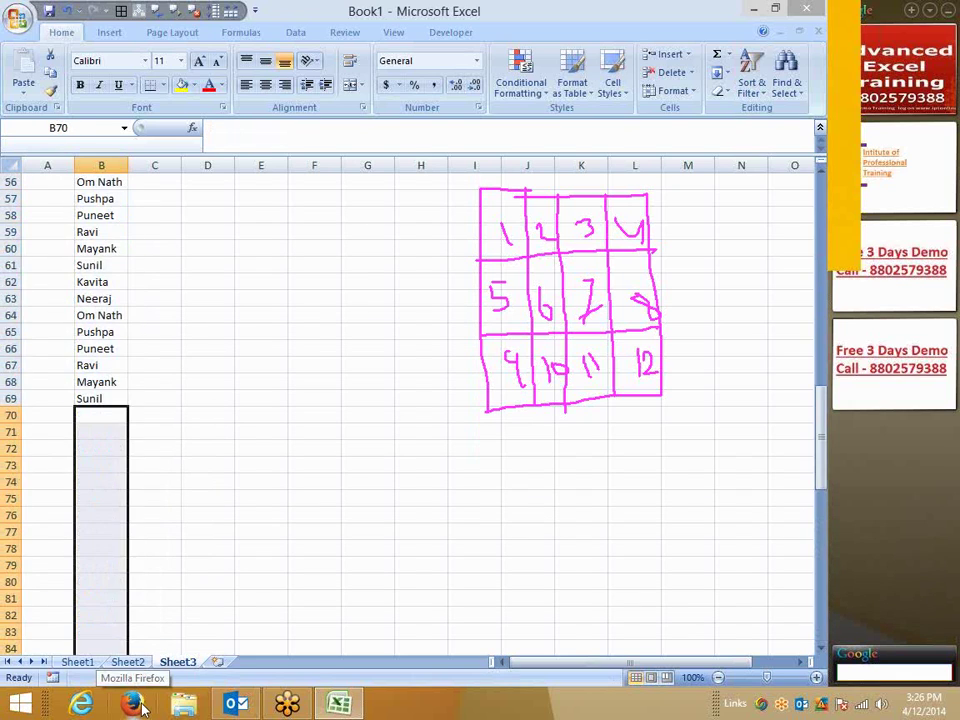
key("Up")
key("ctrl+Up")
key("ctrl+Down")
key("ctrl+Up")
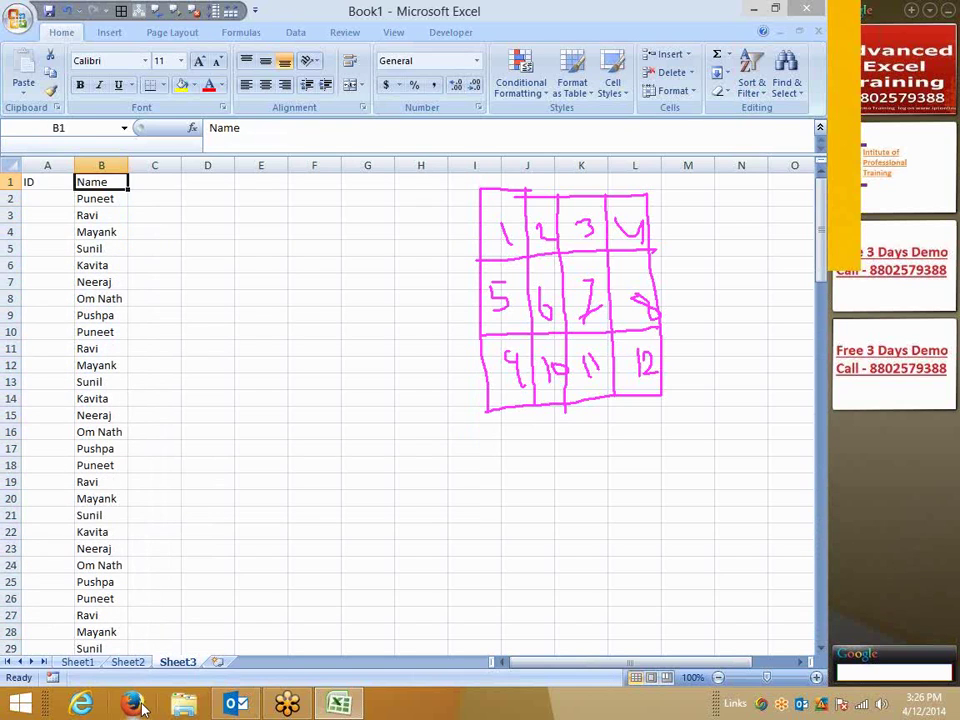
key("Left")
key("Down")
Number the names with IDs 101 to 168 in column A
type("10")
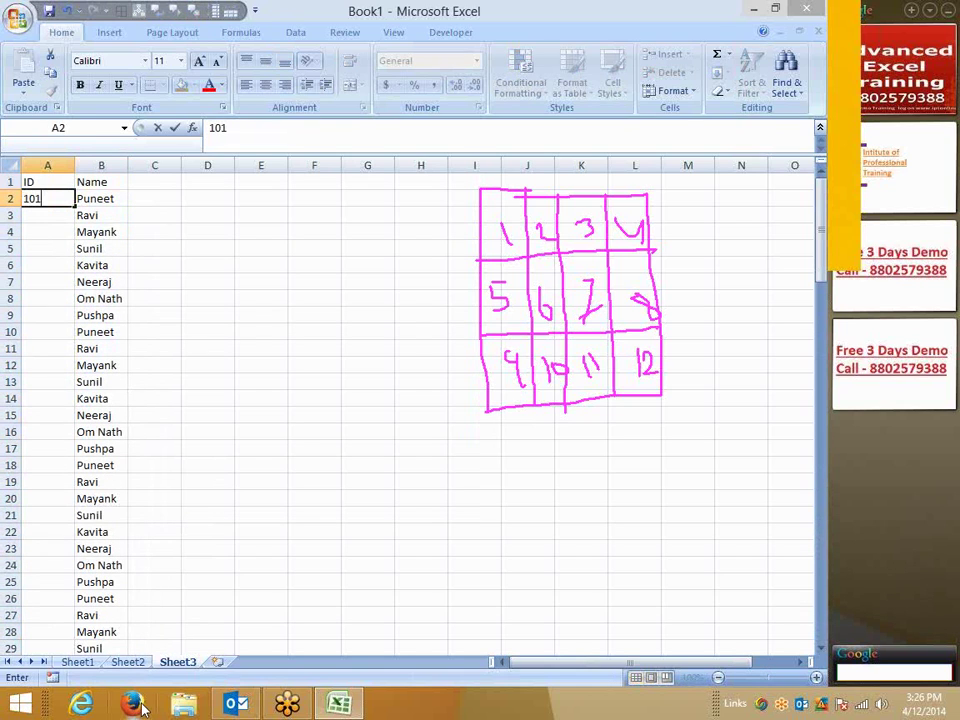
key("Return")
type("102")
key("Return")
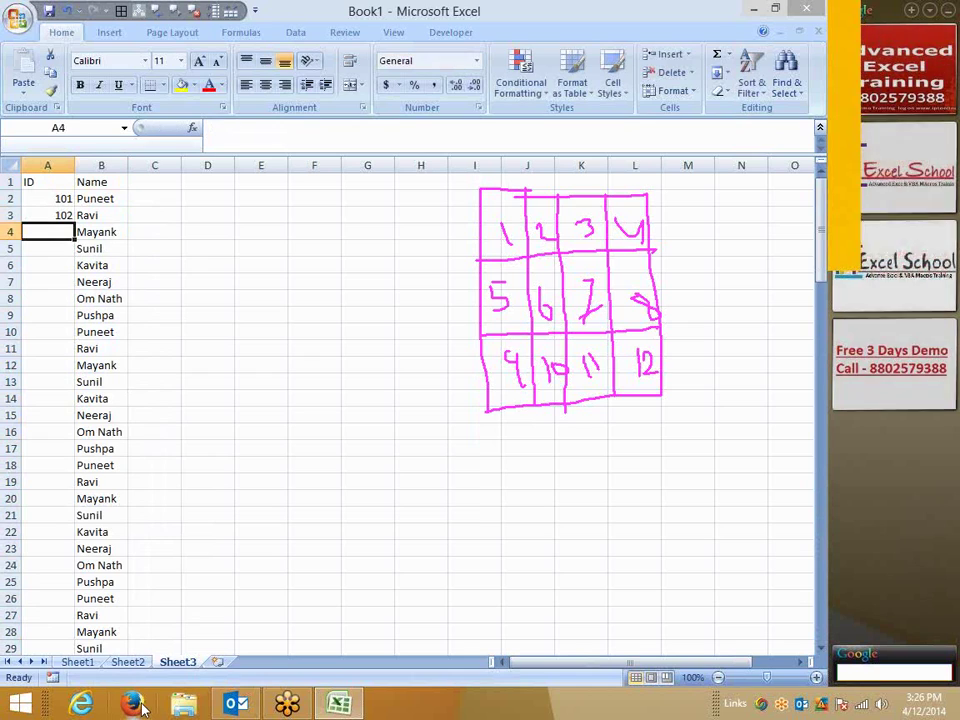
left_click_drag(64, 198, 64, 215)
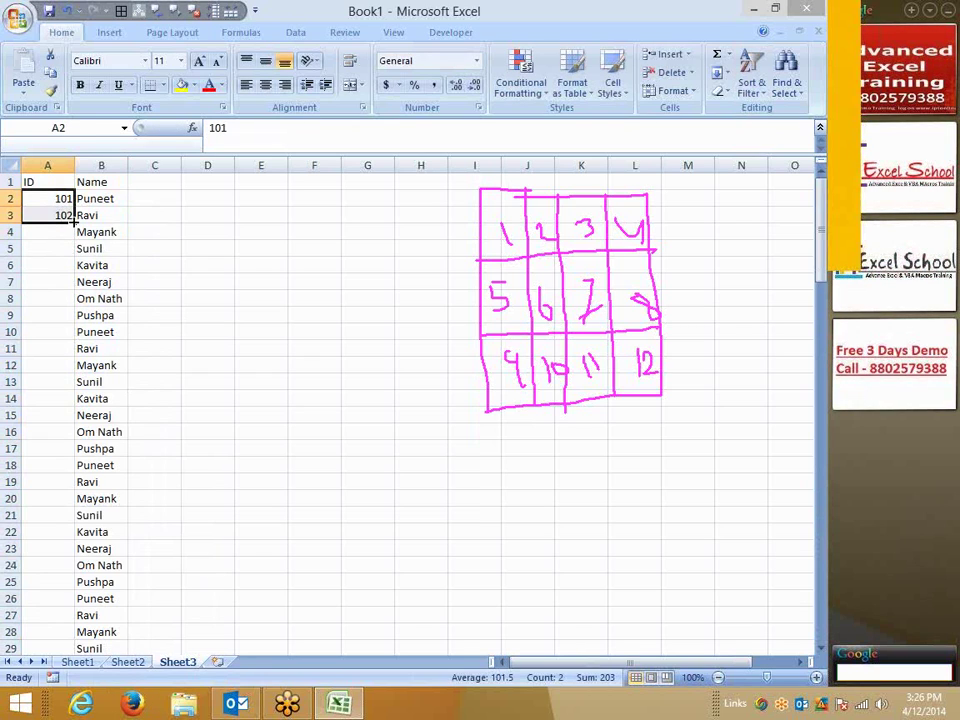
double_click(72, 222)
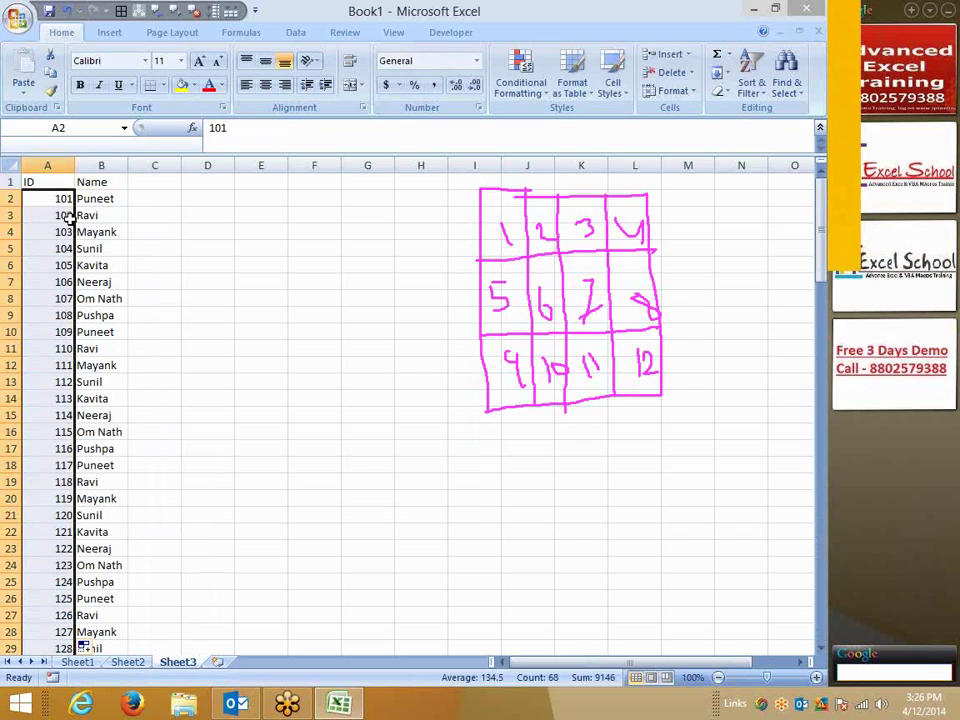
Copy the whole ID and Name table A1:B69
left_click(57, 181)
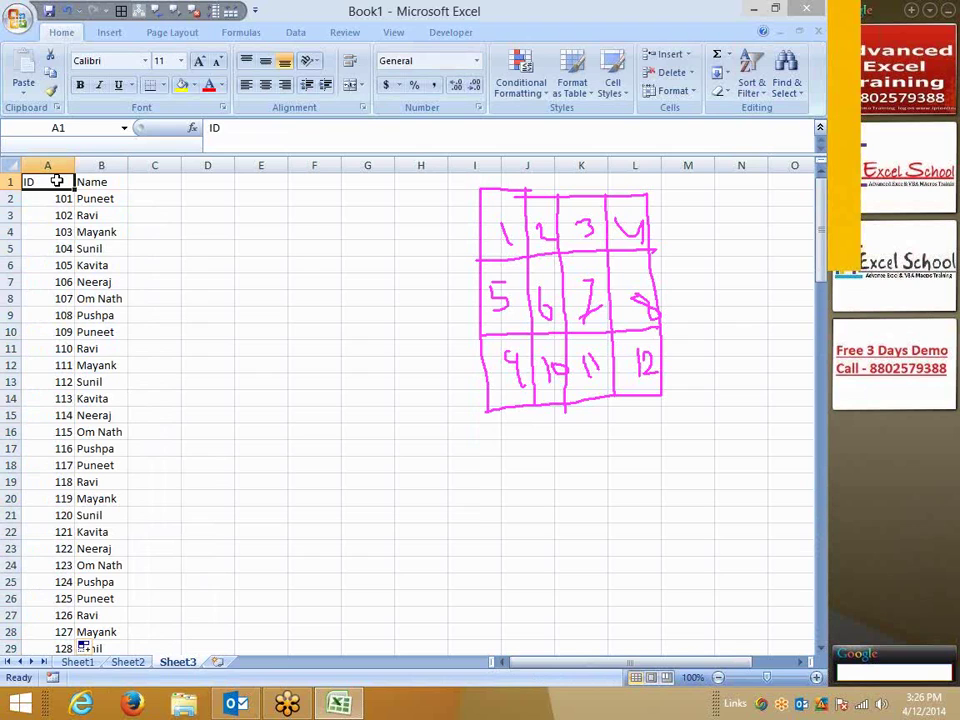
key("ctrl+shift+End")
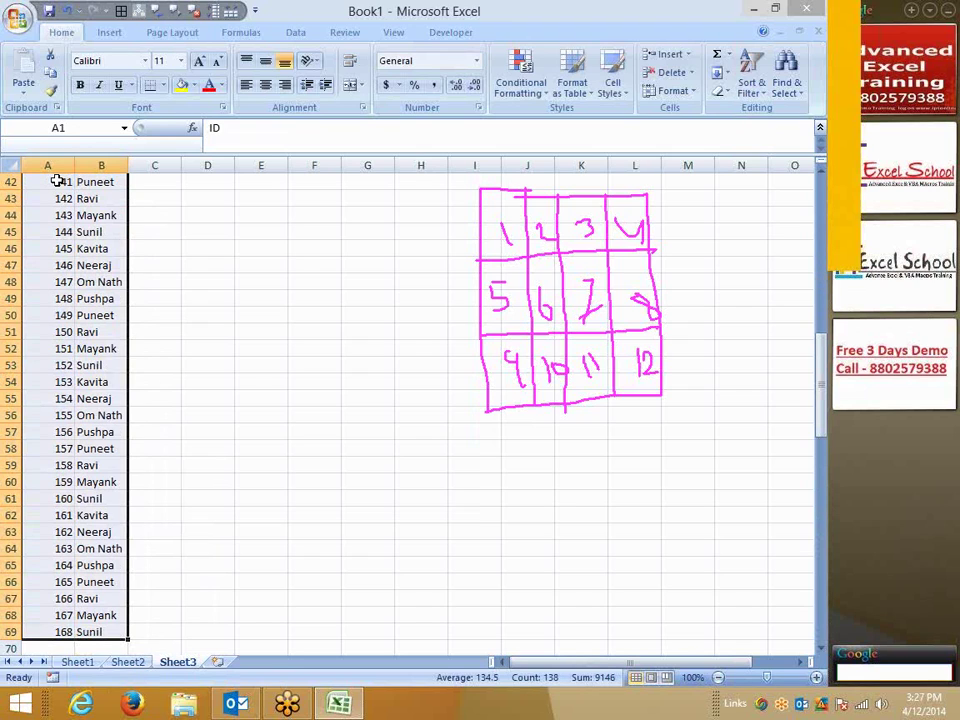
key("ctrl+c")
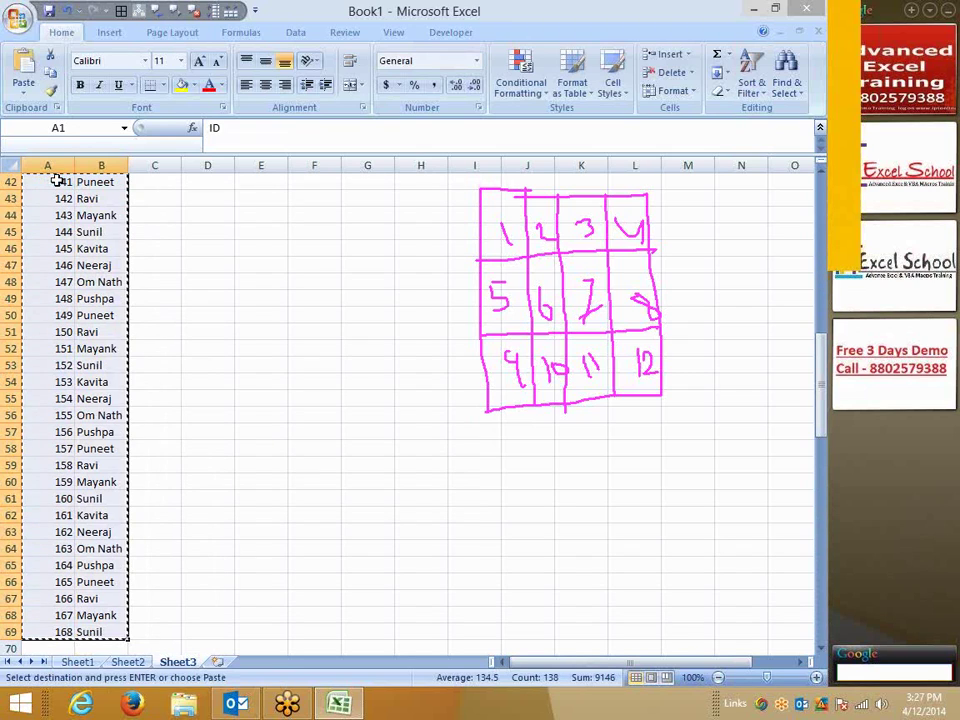
Launch Word 2007 from the Start search
key("super")
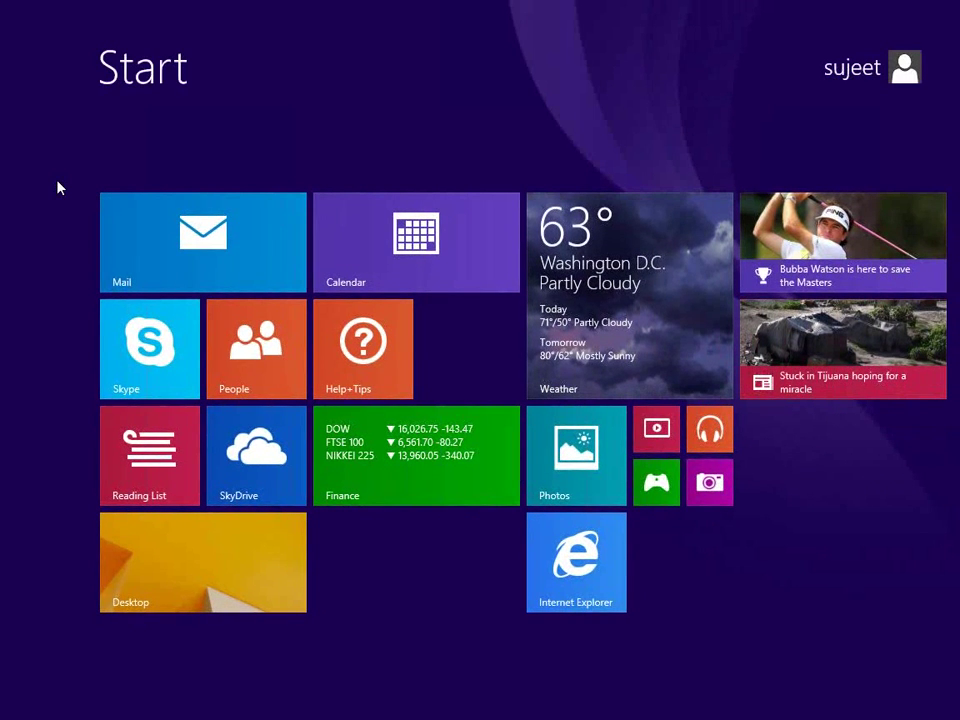
type("w")
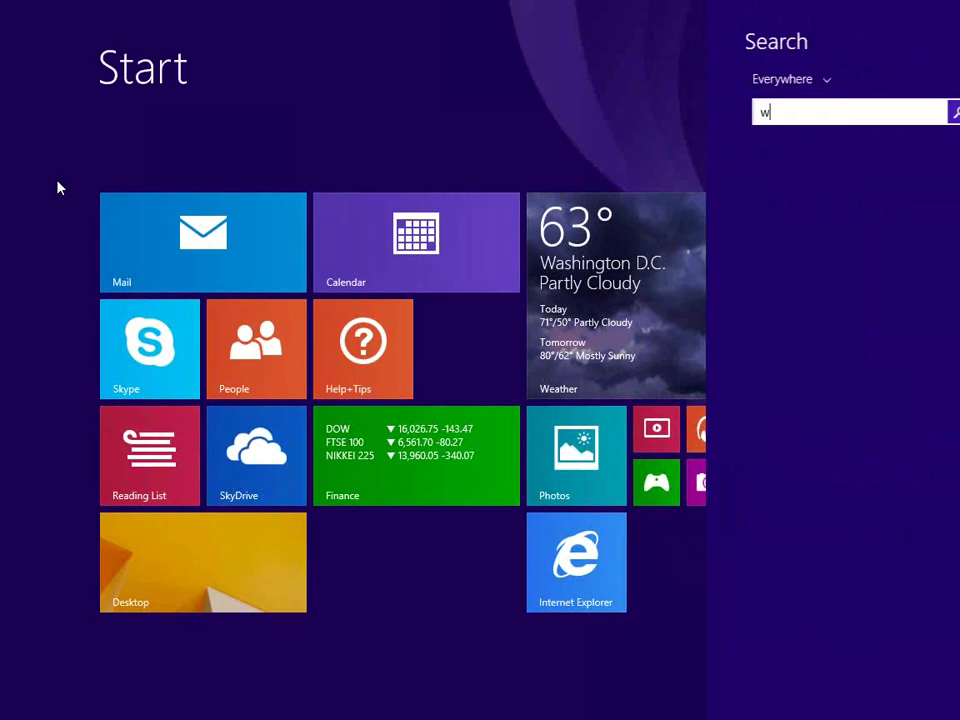
type("ord 2007")
key("Return")
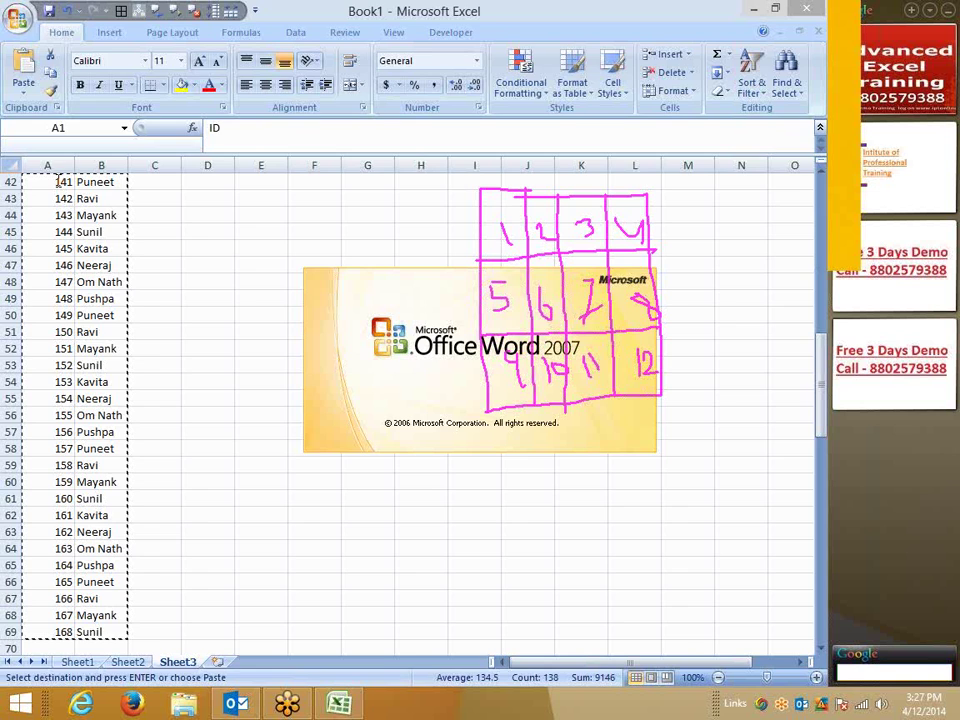
Paste the ID and Name list into Document1 as Unformatted Unicode Text
left_click(24, 90)
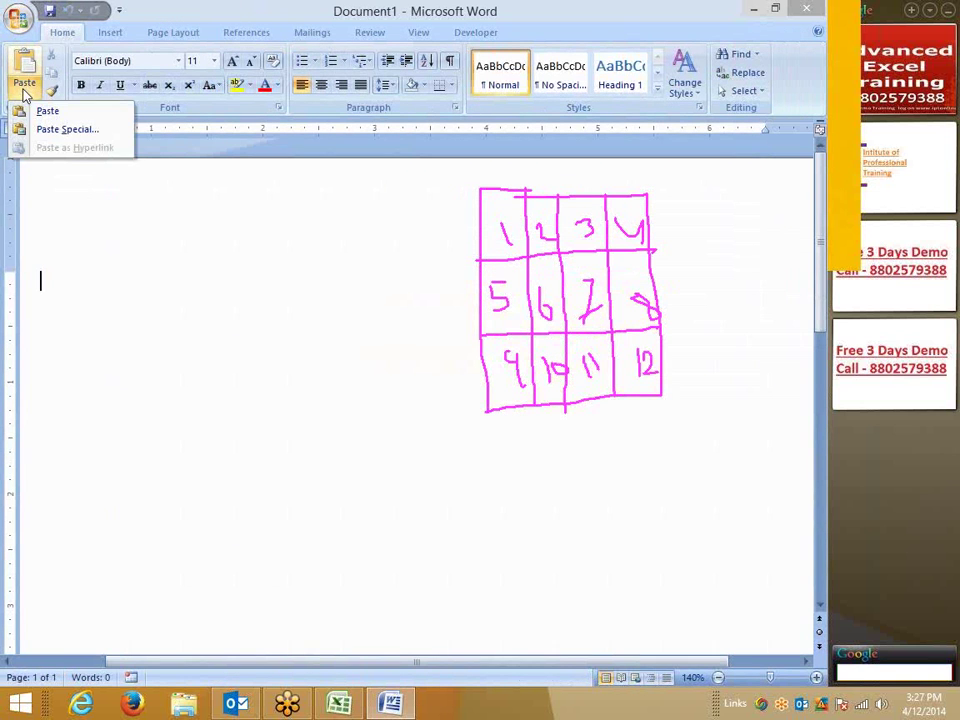
left_click(60, 128)
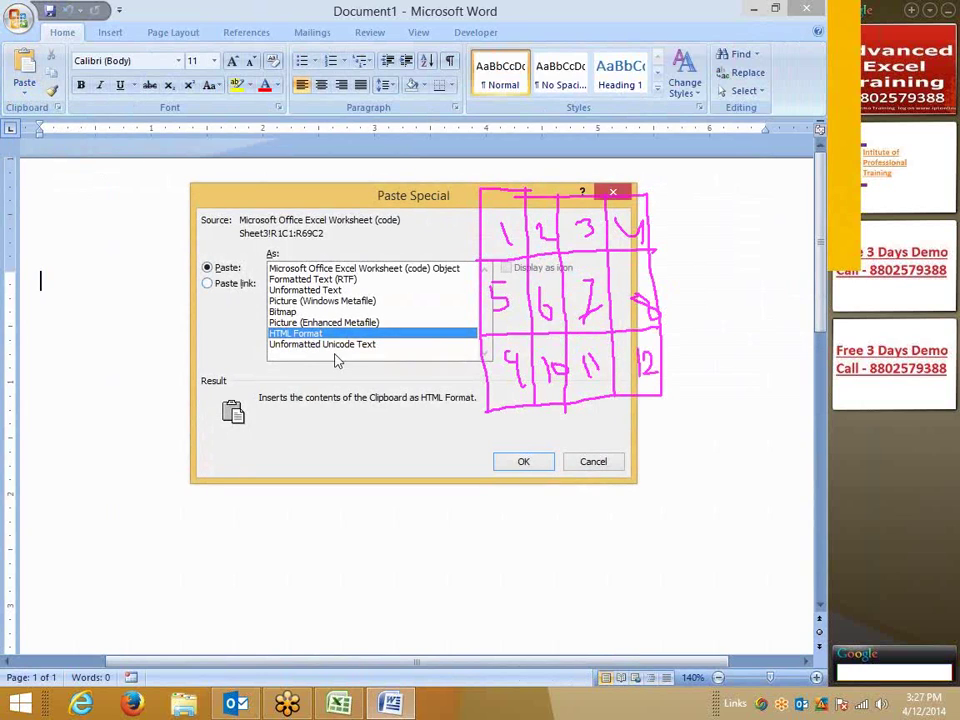
left_click(305, 345)
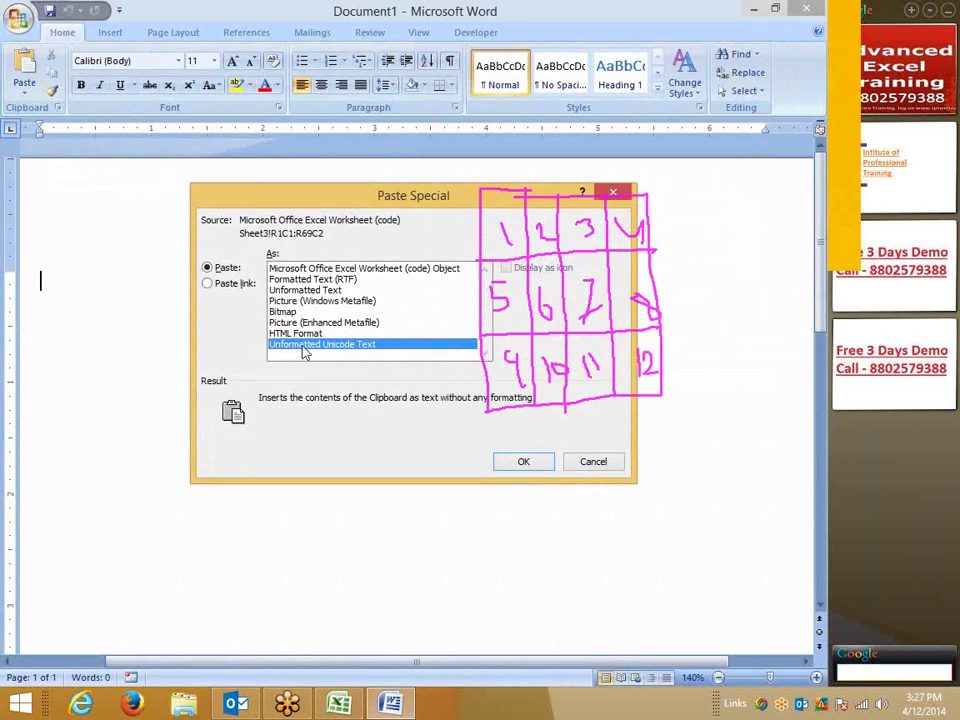
left_click(521, 465)
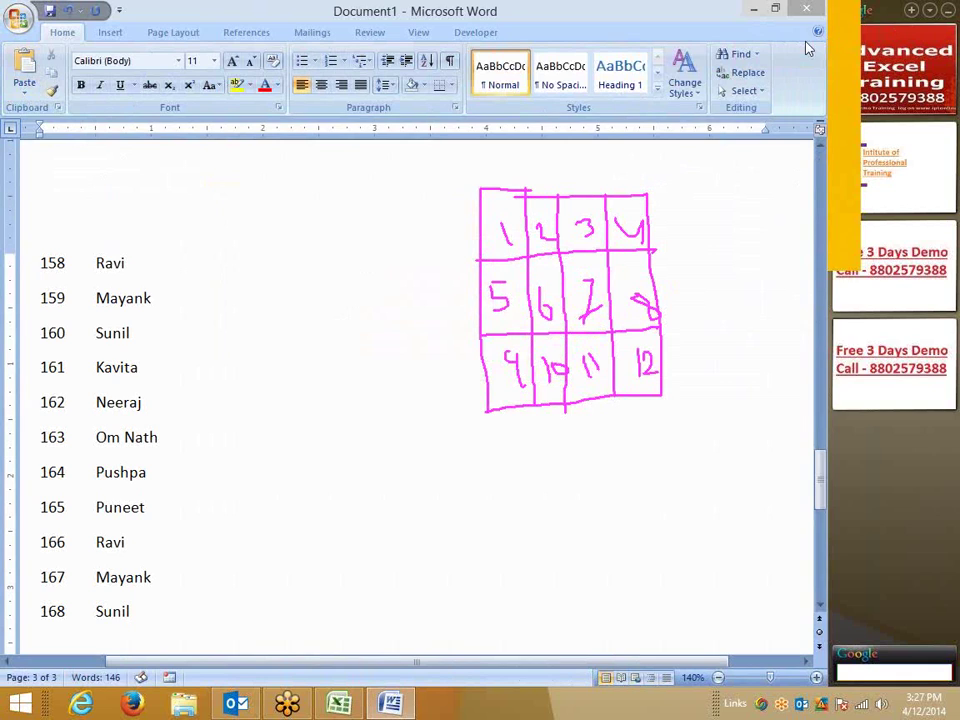
left_click(96, 246)
left_click(110, 32)
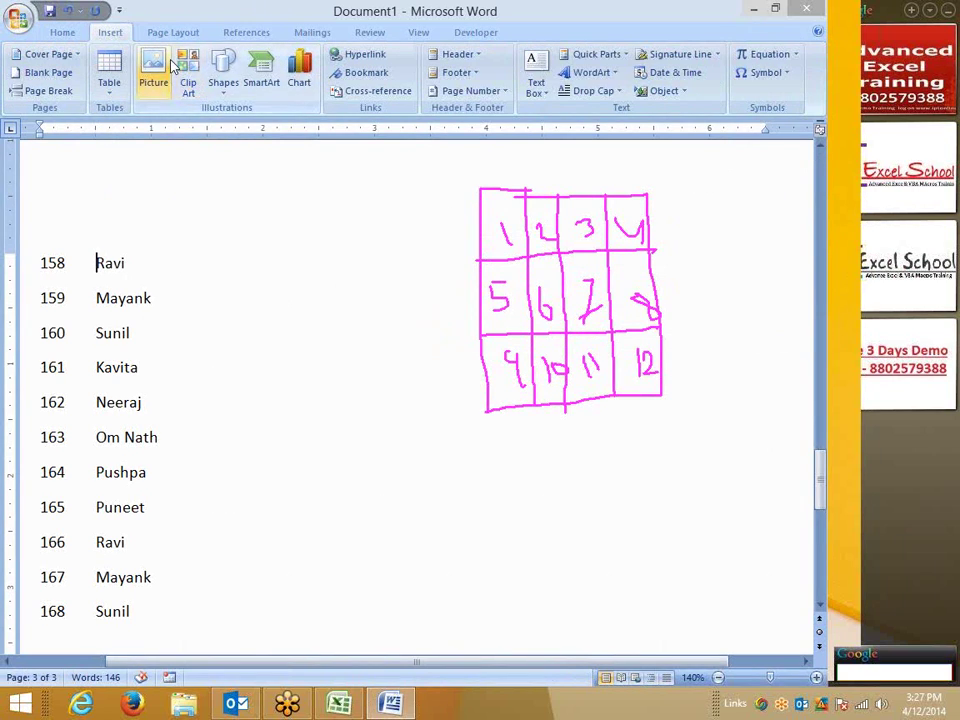
Select the whole document and open Find and Replace with extra options shown
left_click(60, 32)
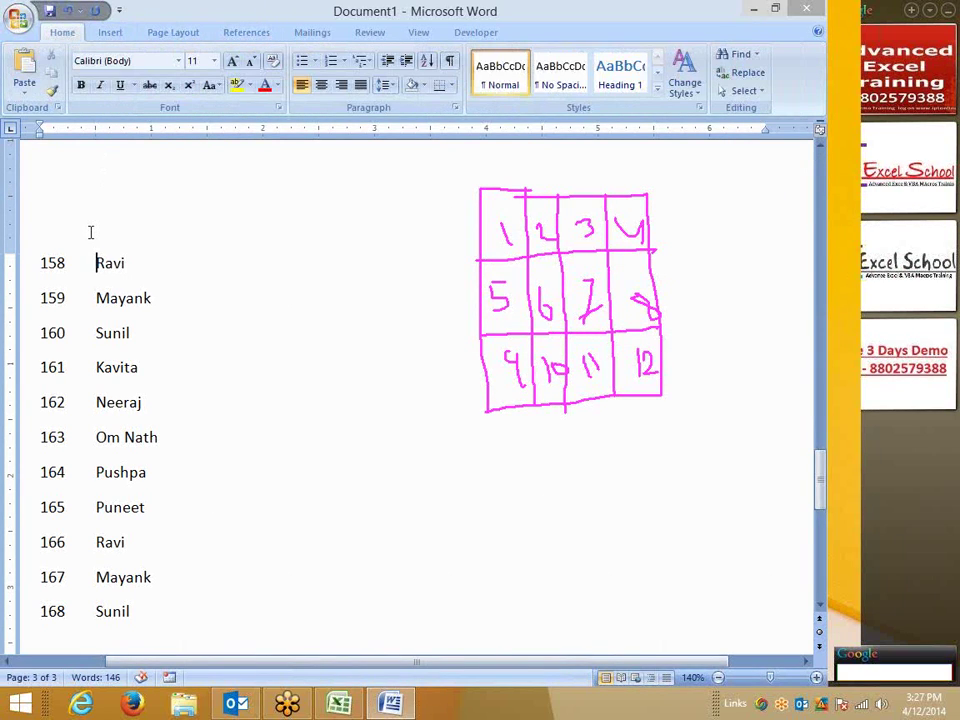
key("ctrl+a")
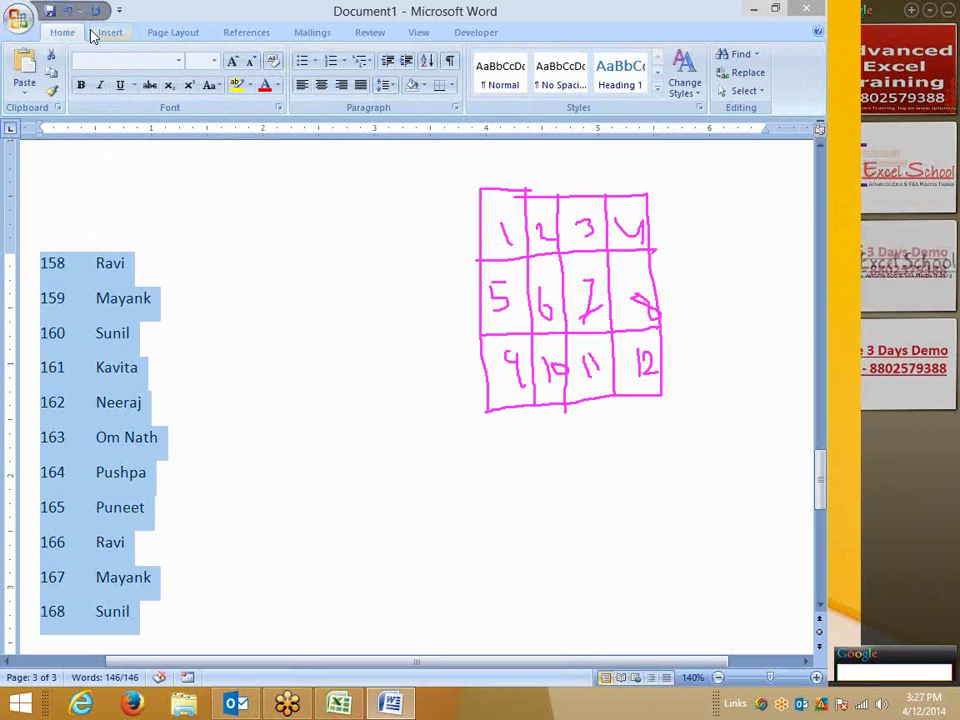
key("ctrl+h")
left_click(41, 247)
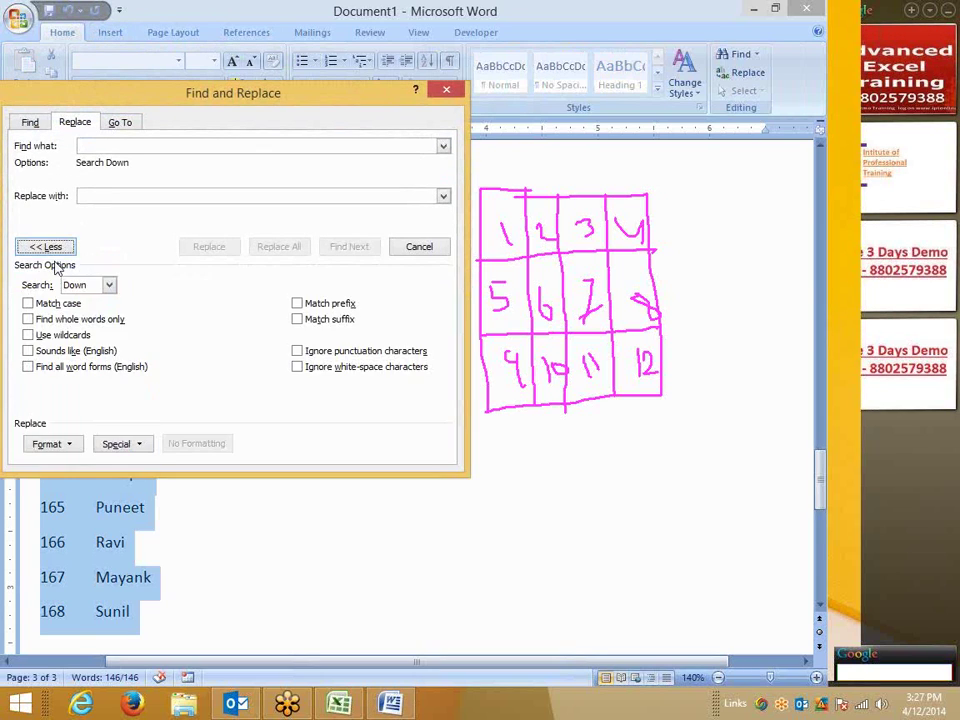
left_click(122, 441)
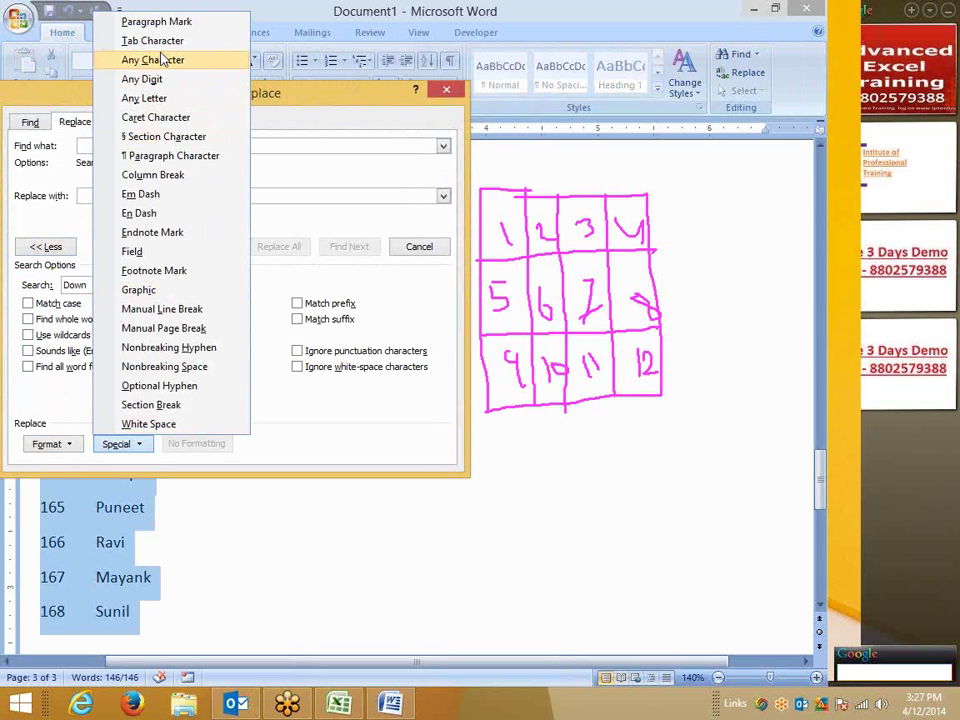
left_click(41, 103)
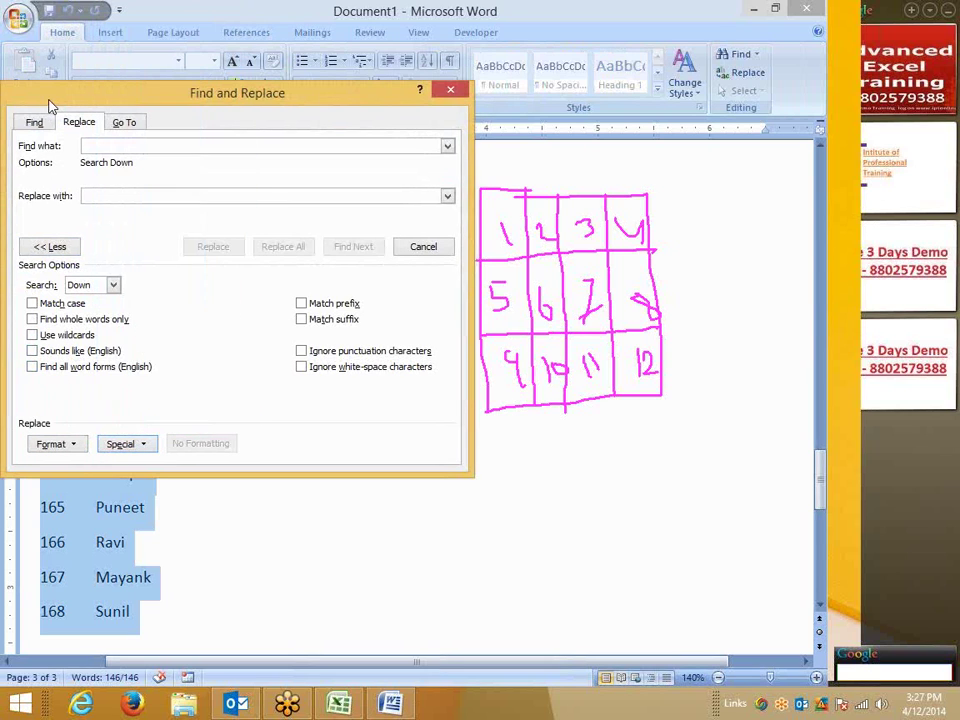
left_click_drag(47, 95, 212, 123)
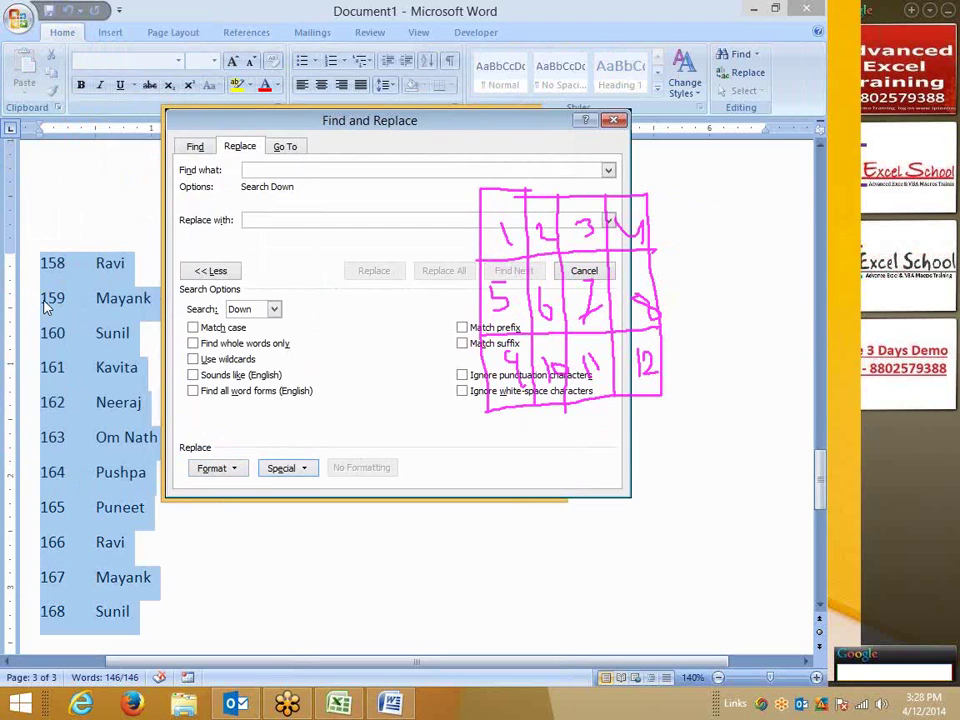
Replace every tab character with a comma throughout the document
left_click(285, 467)
left_click(318, 66)
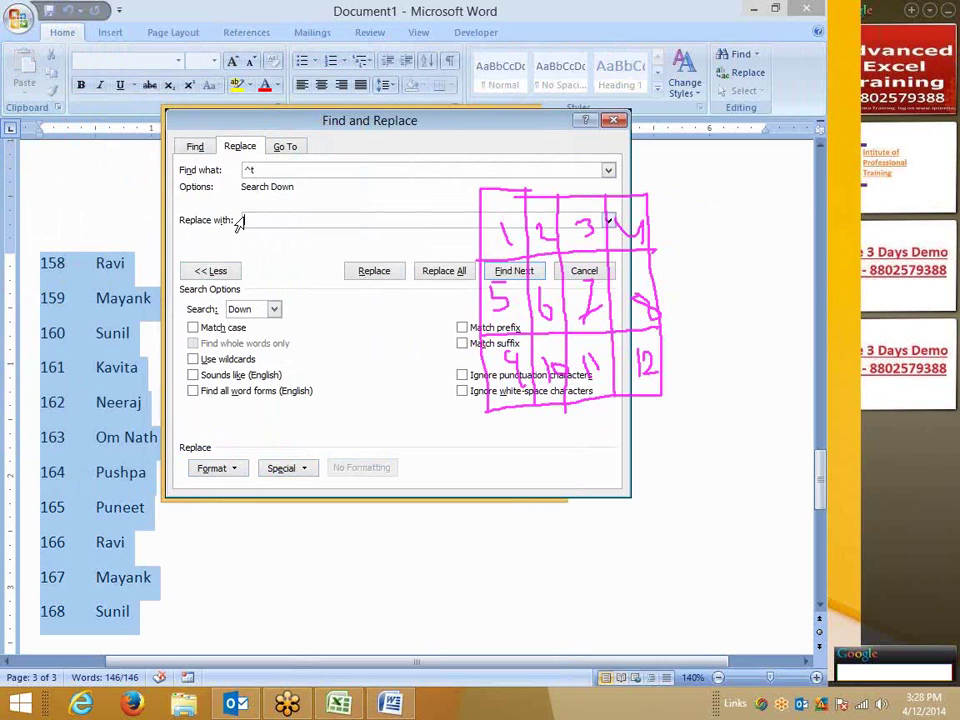
left_click(240, 221)
type(",")
left_click(436, 273)
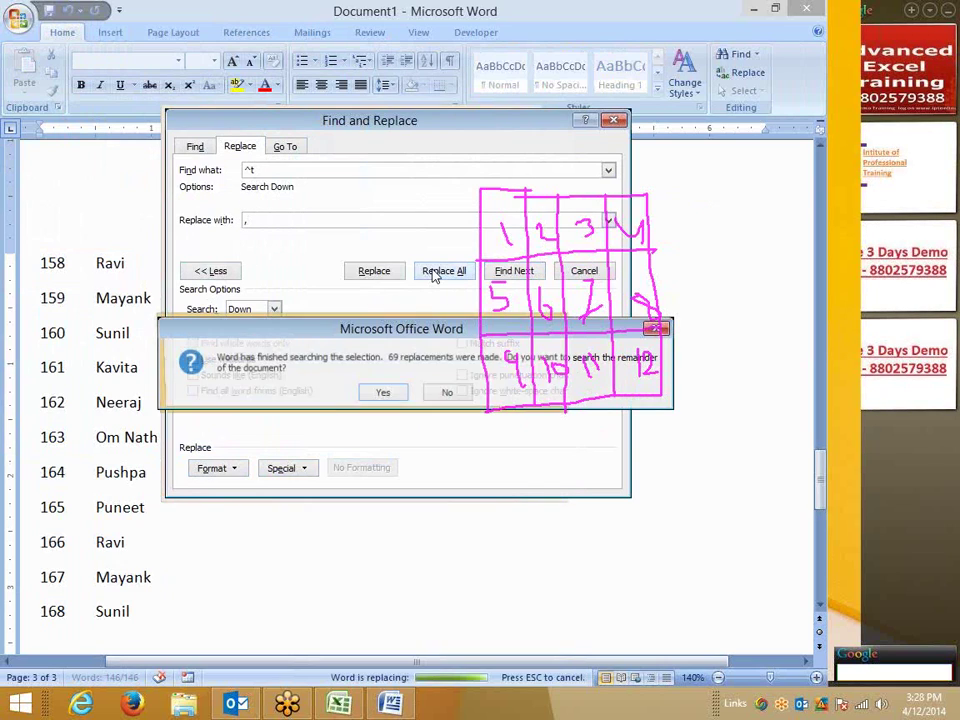
left_click(384, 395)
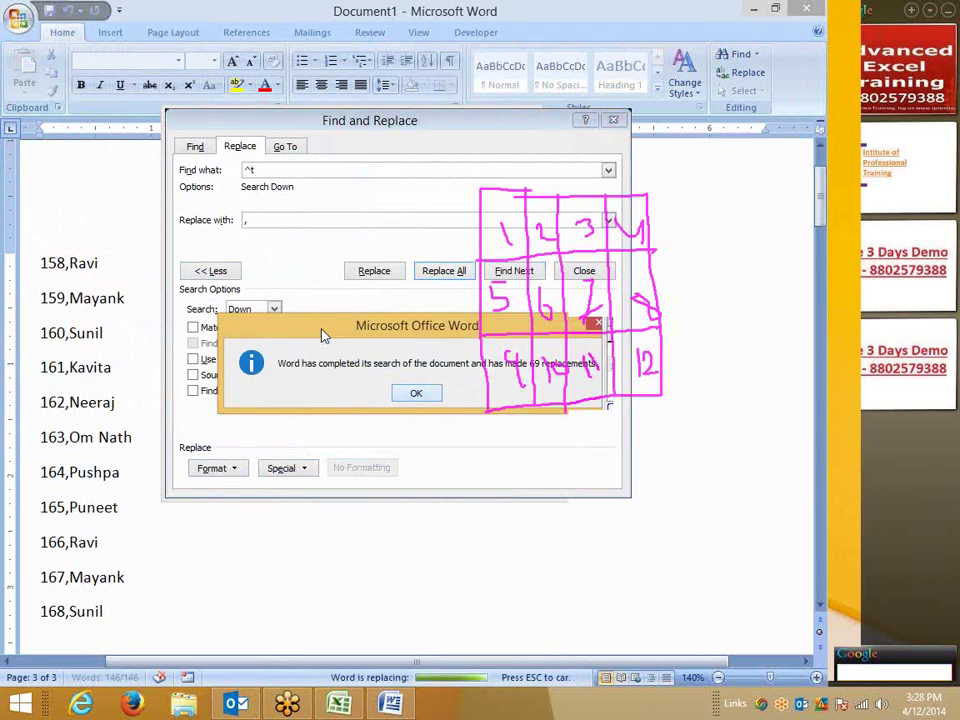
key("Return")
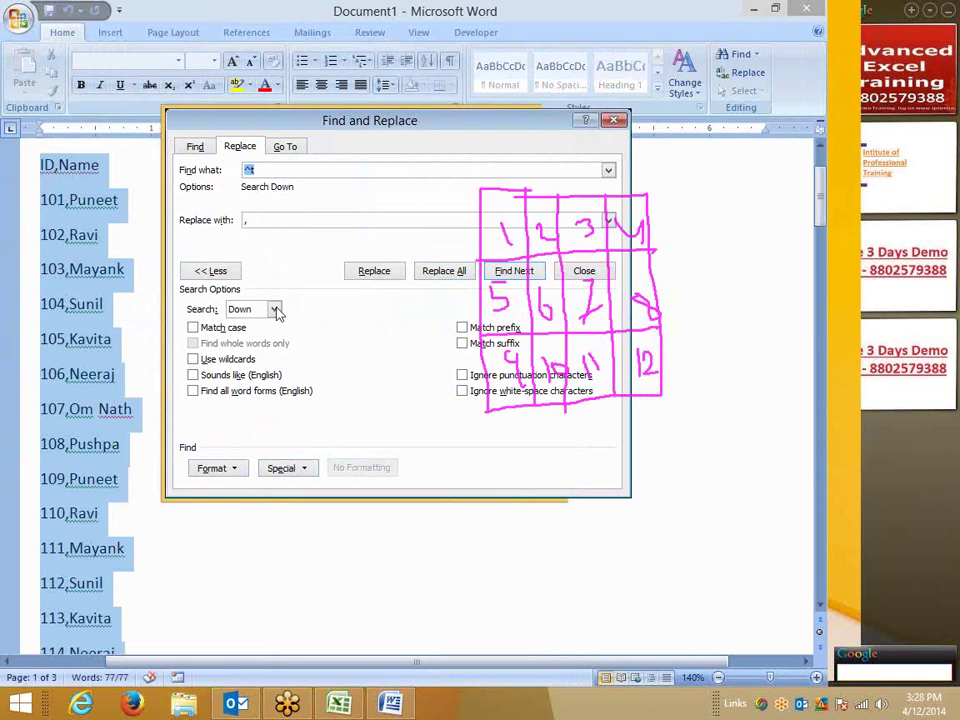
Replace every paragraph mark with a semicolon, then close Find and Replace
left_click(211, 272)
left_click(210, 271)
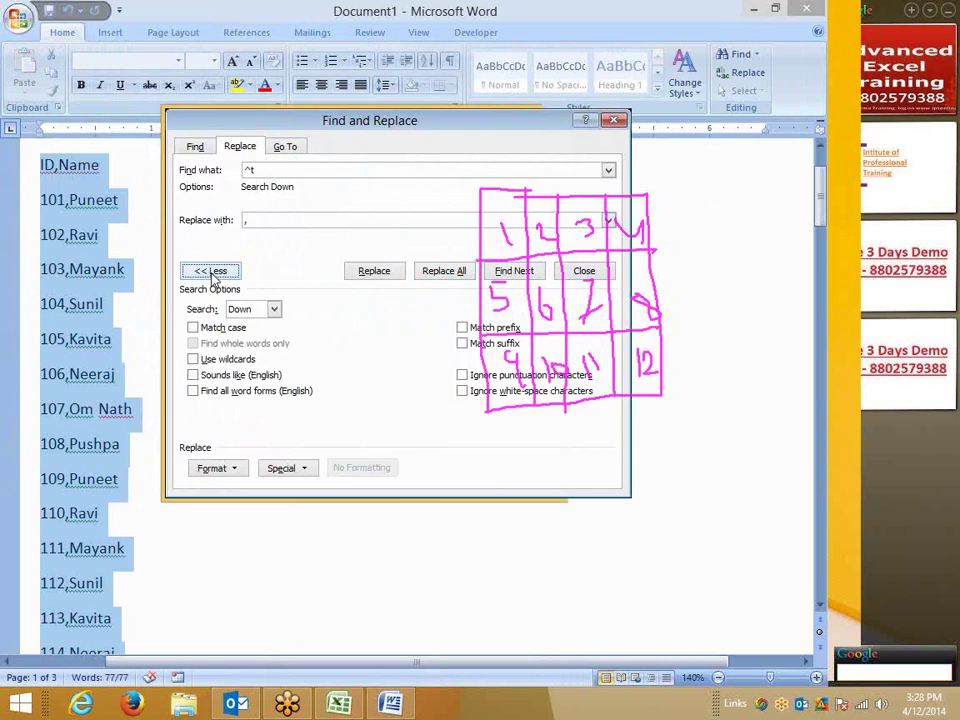
left_click(209, 271)
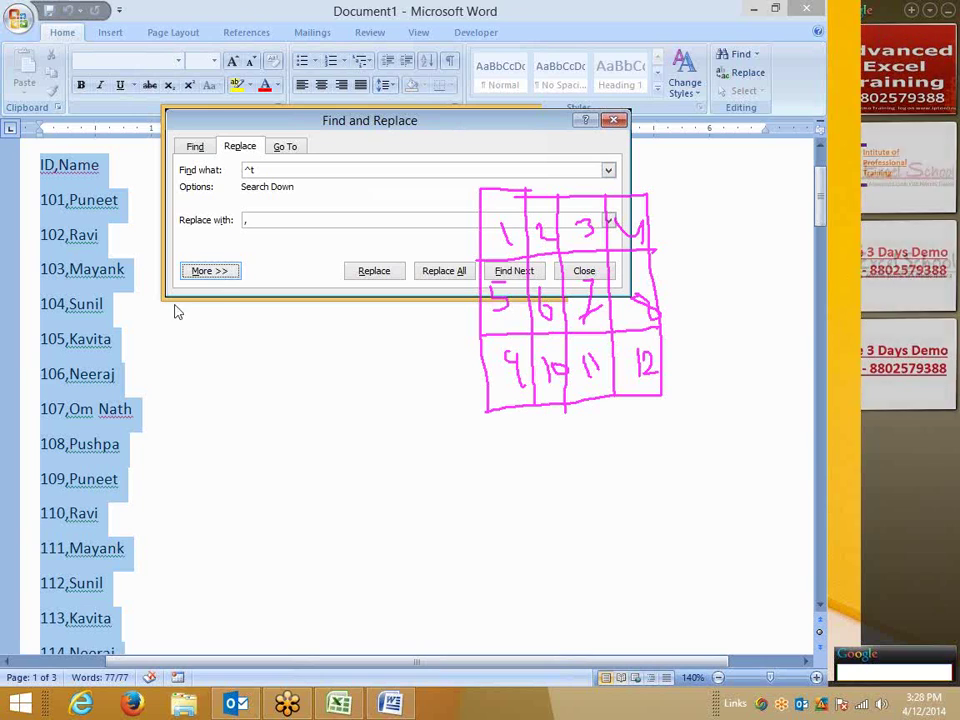
left_click(205, 273)
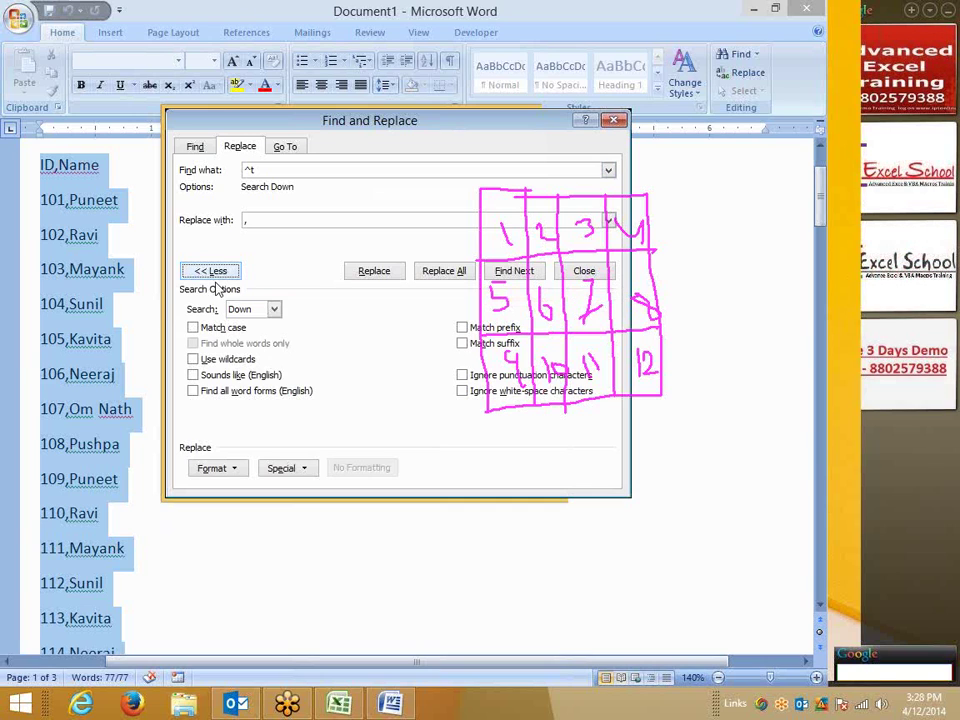
left_click(290, 469)
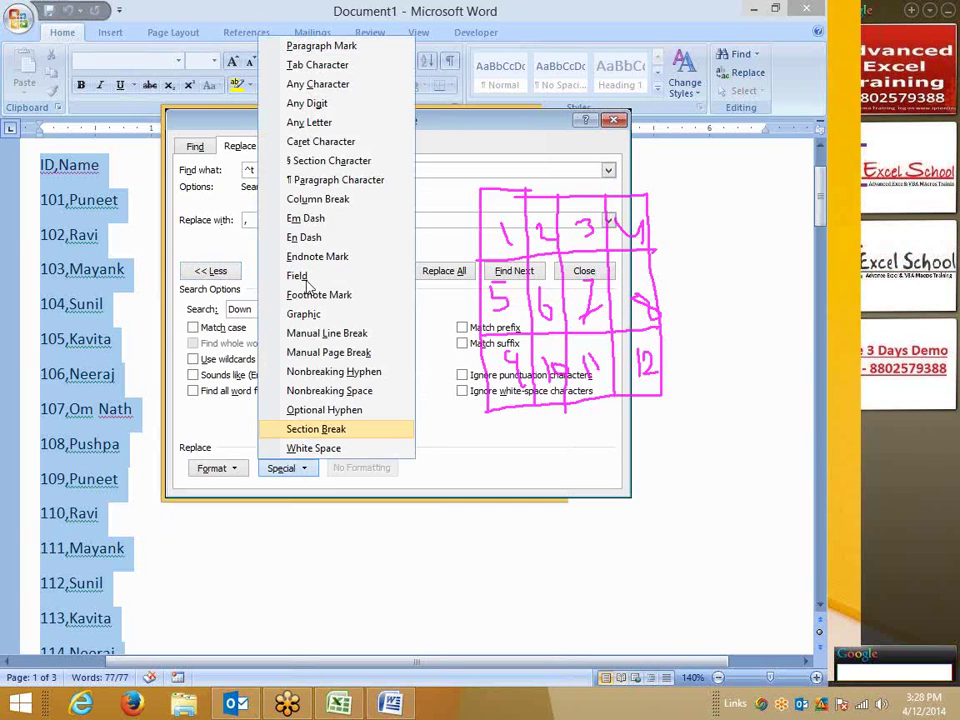
left_click(300, 46)
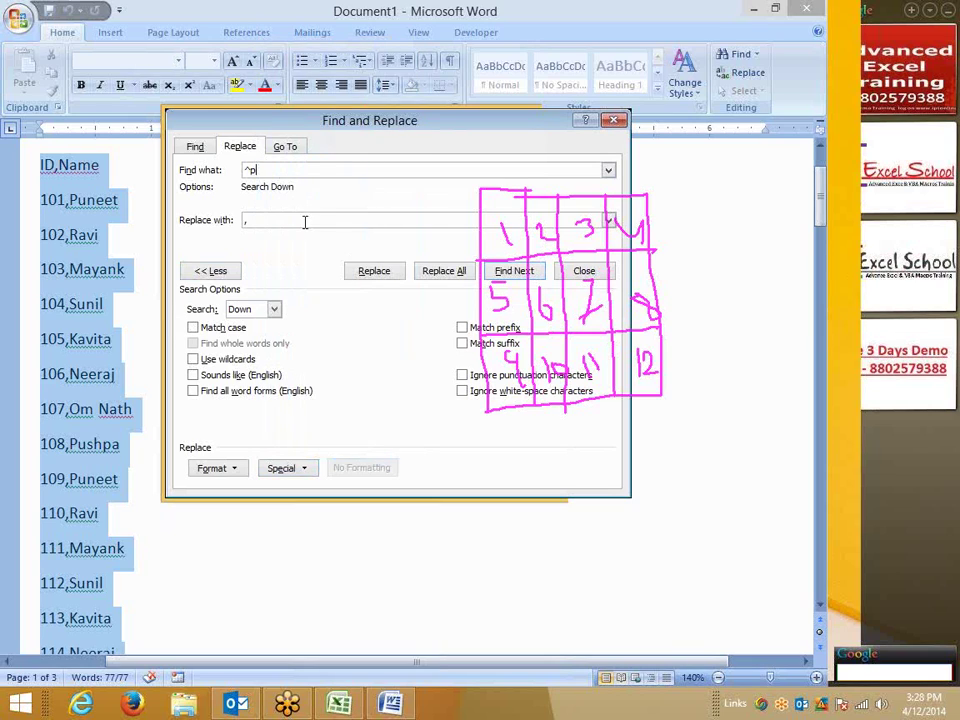
left_click(245, 220)
left_click(452, 277)
left_click(392, 396)
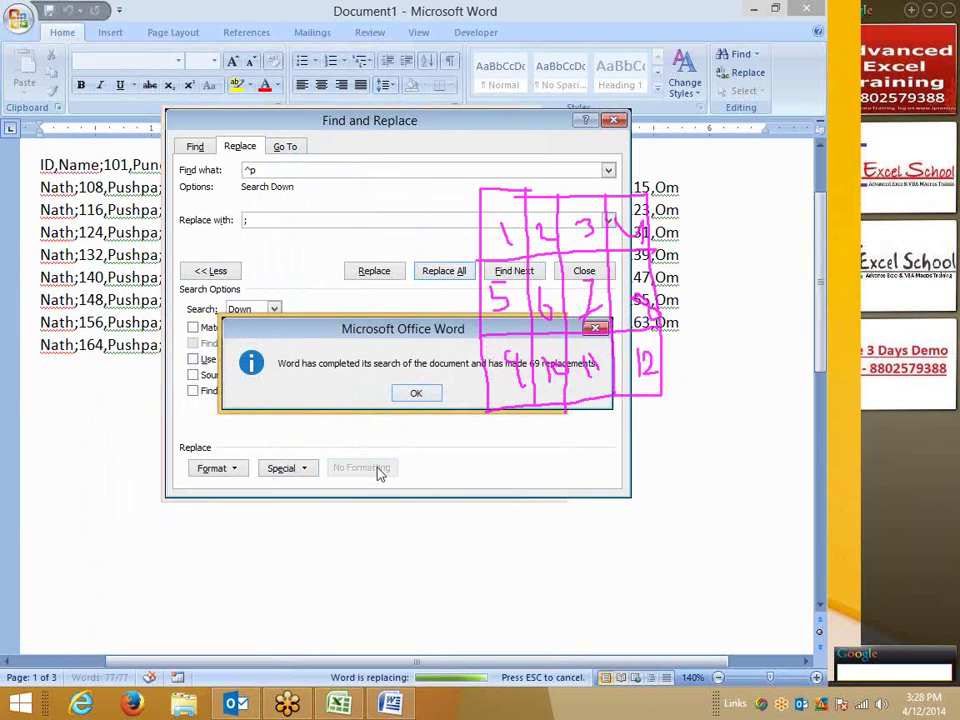
left_click(417, 394)
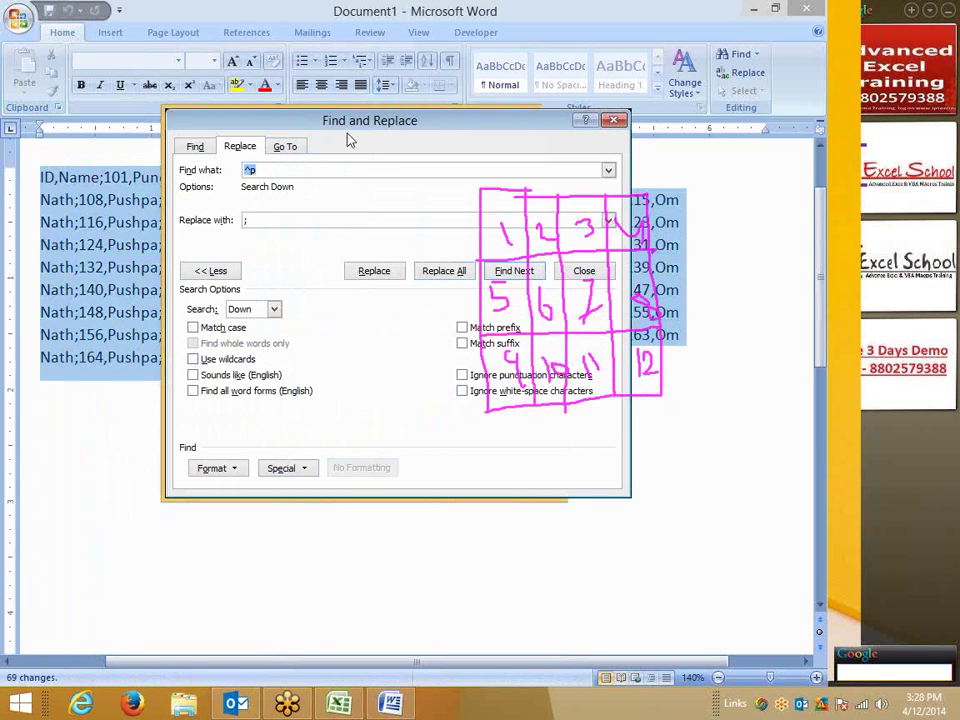
left_click_drag(240, 122, 32, 290)
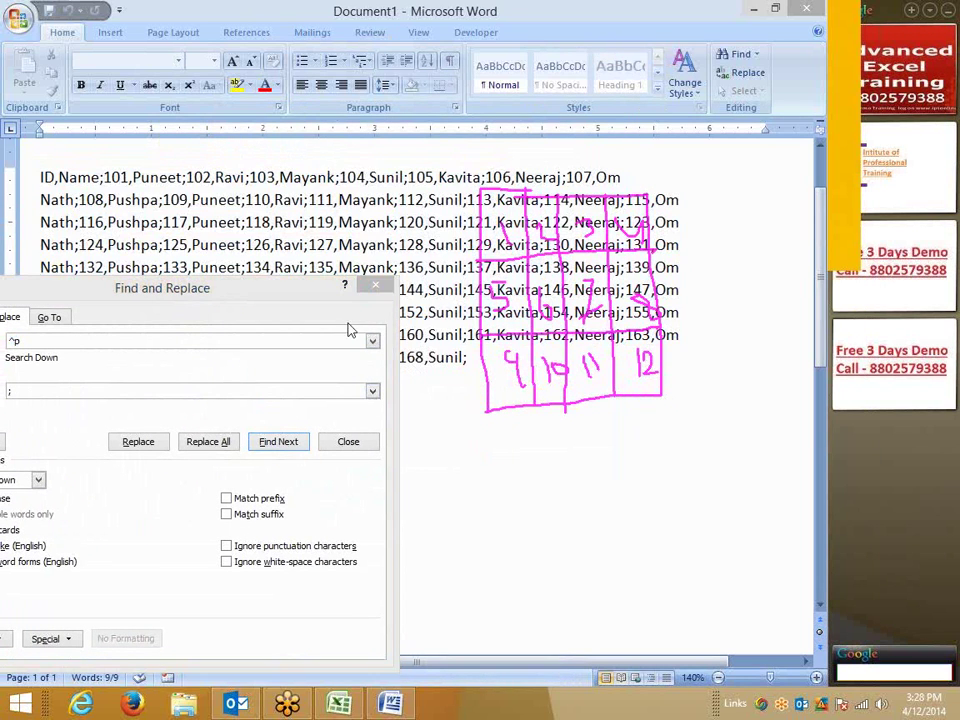
left_click(375, 287)
left_click(427, 410)
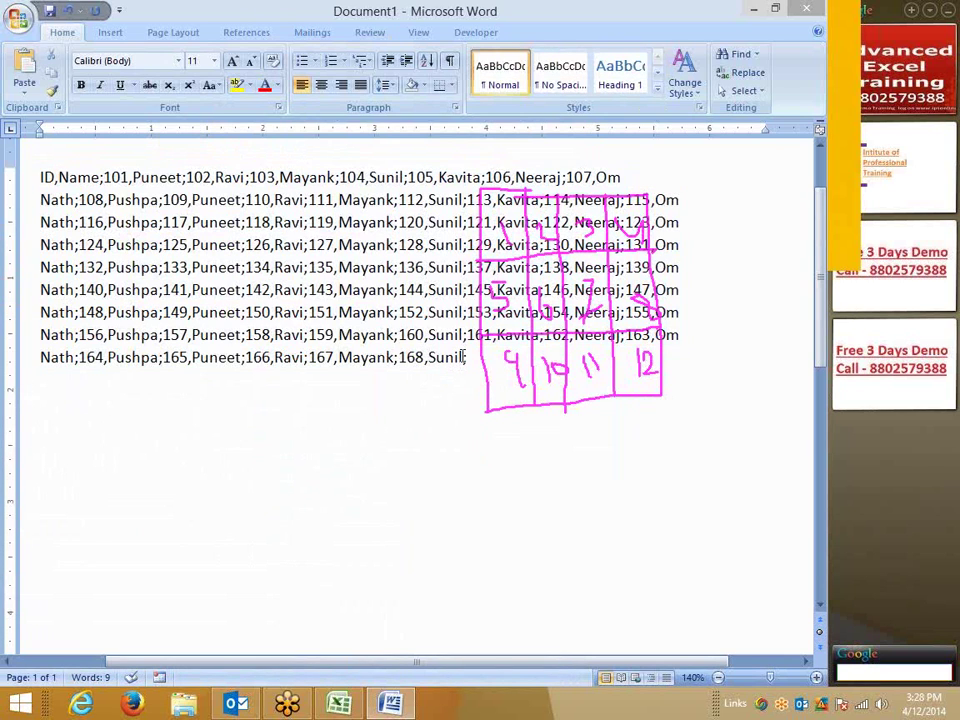
Copy the joined Word text and paste it into cell D2 of Sheet3
left_click_drag(466, 357, 45, 177)
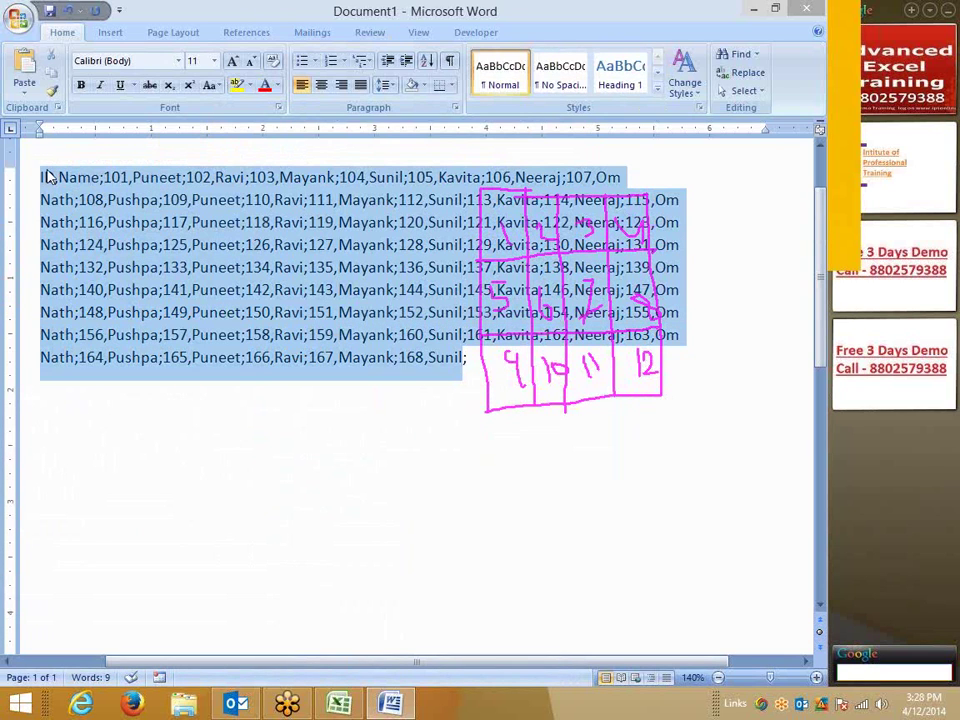
key("alt+Tab")
left_click(208, 248)
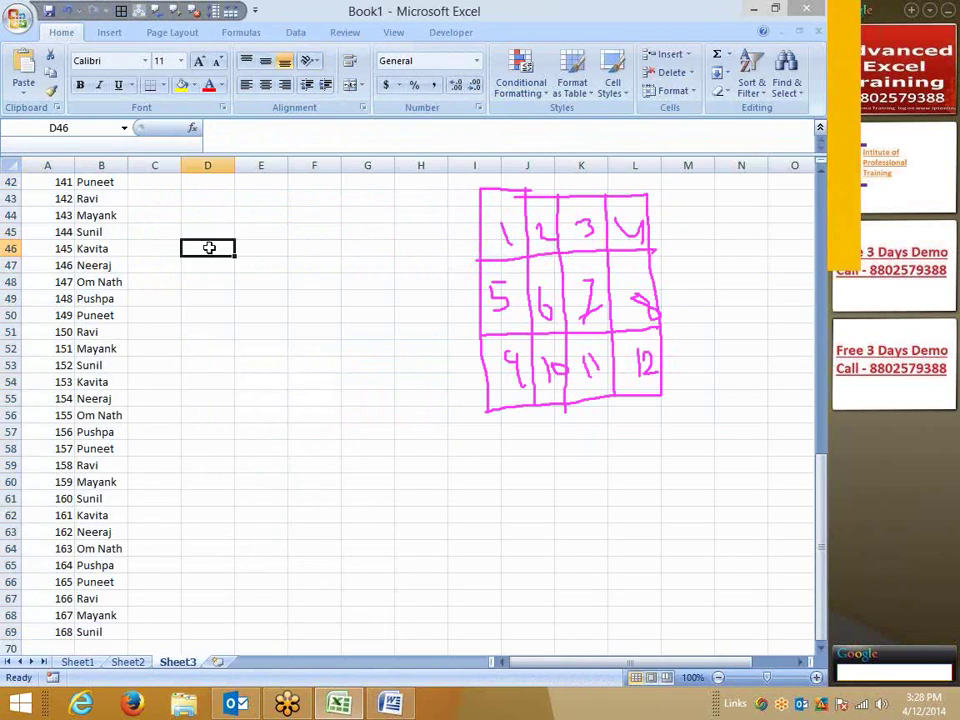
scroll(208, 248, "up", 11)
left_click(209, 246)
scroll(209, 246, "up", 3)
key("Up")
key("Up")
key("Up")
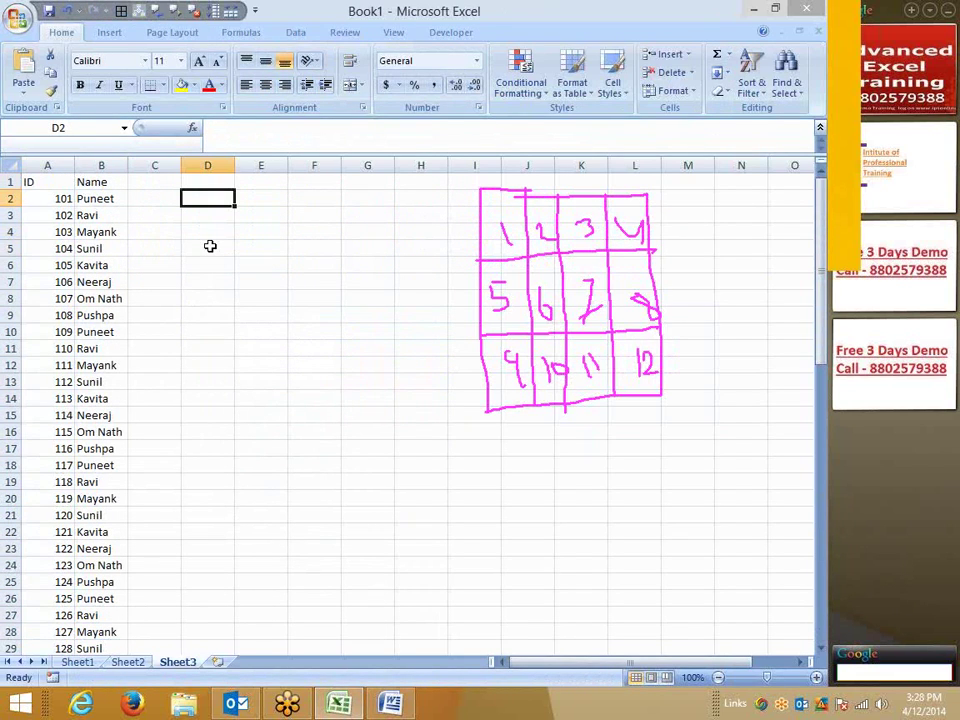
key("ctrl+v")
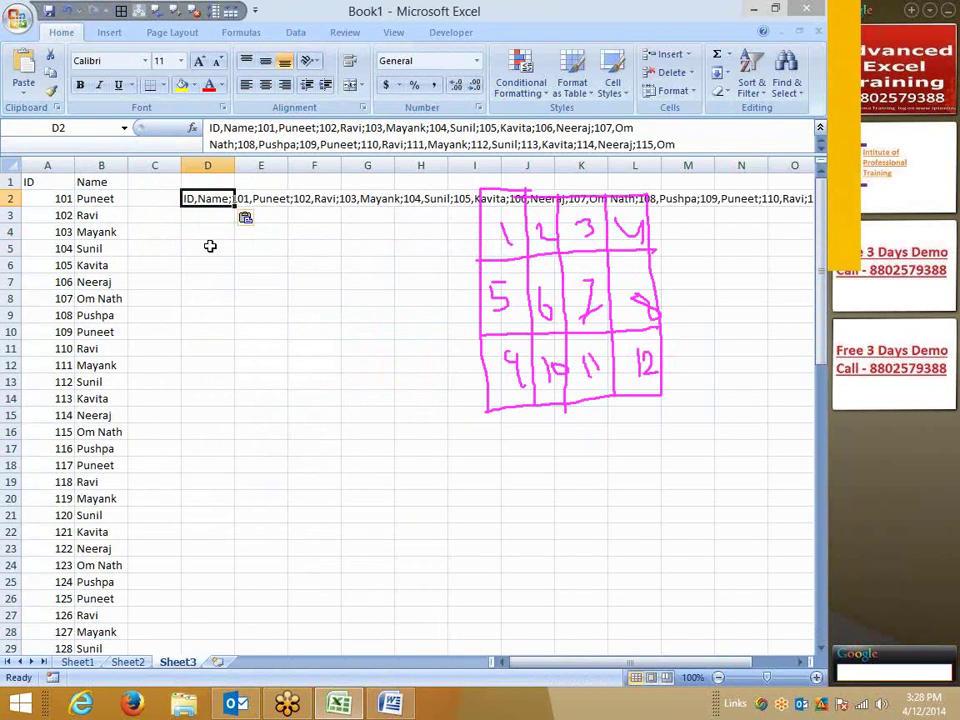
Expand the formula bar to show D2's long text and open Find and Replace
left_click_drag(256, 153, 262, 226)
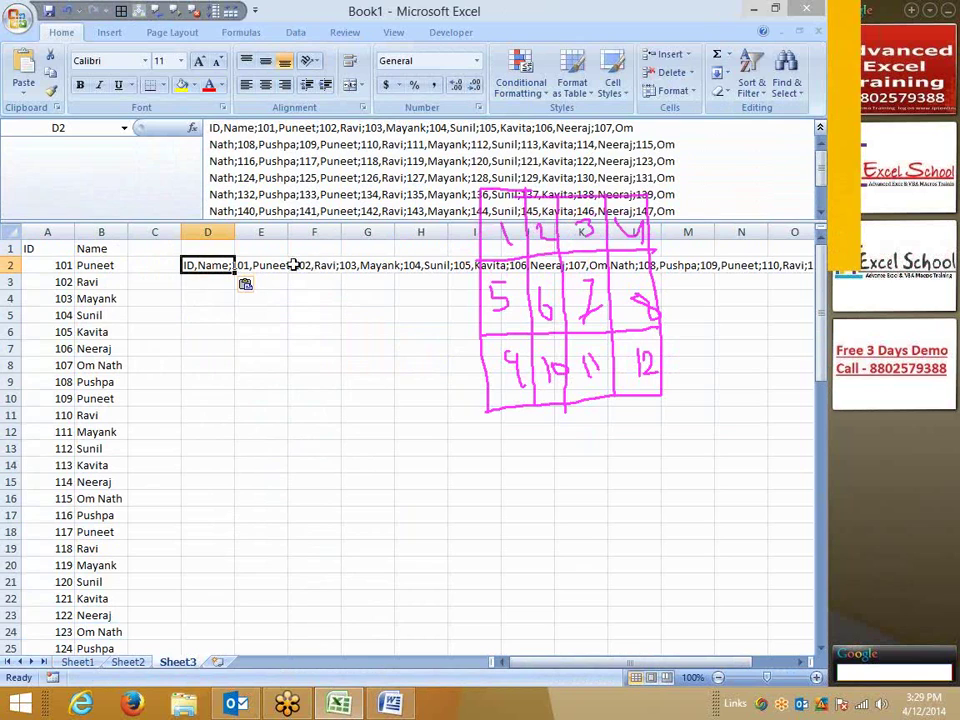
left_click_drag(199, 264, 205, 286)
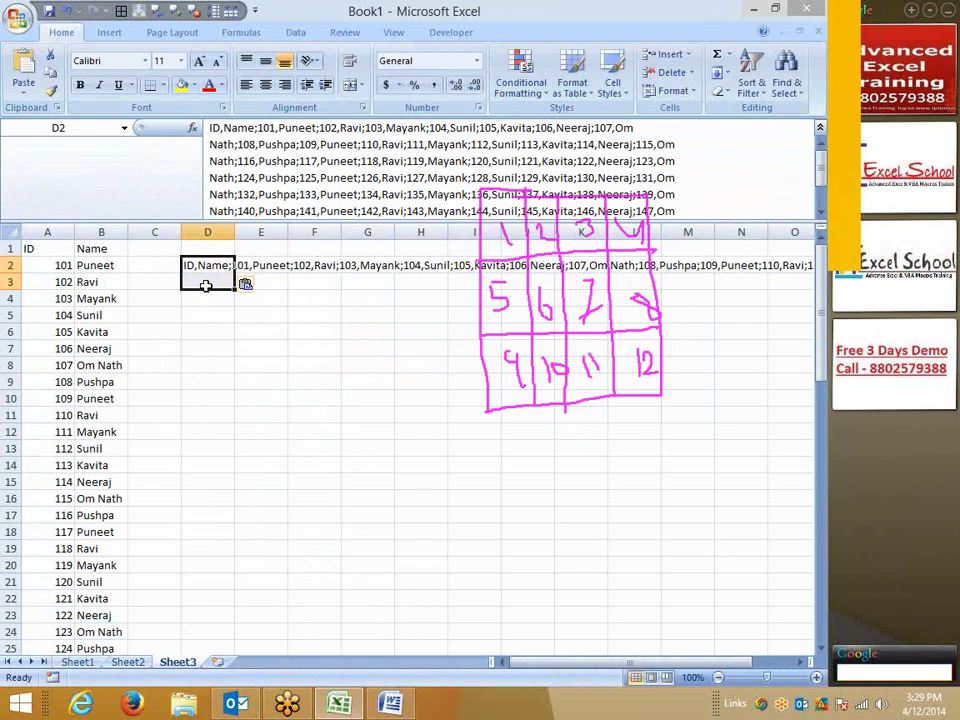
key("ctrl+h")
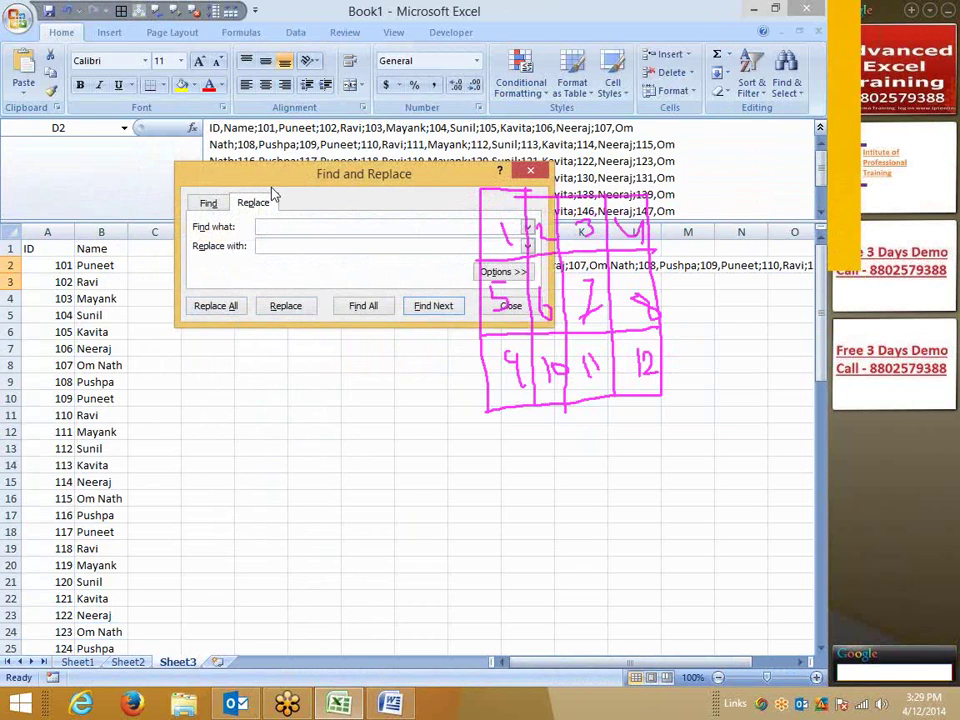
Replace every comma in D2 with ," to open each name's quotes
left_click_drag(272, 182, 277, 340)
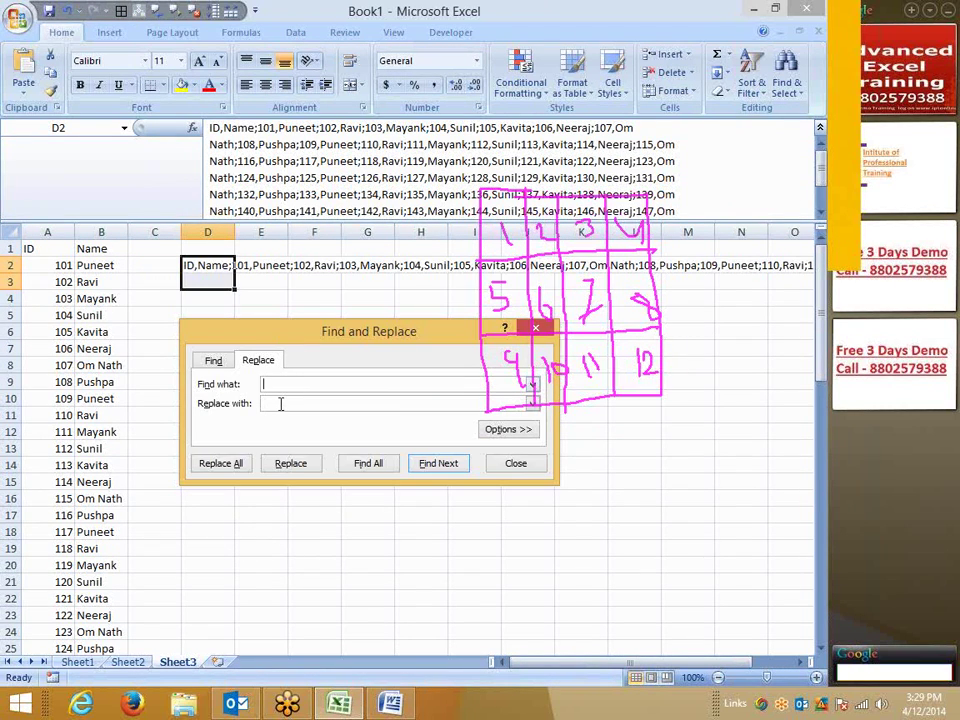
type(",")
key("Tab")
left_click_drag(280, 401, 259, 399)
left_click(233, 465)
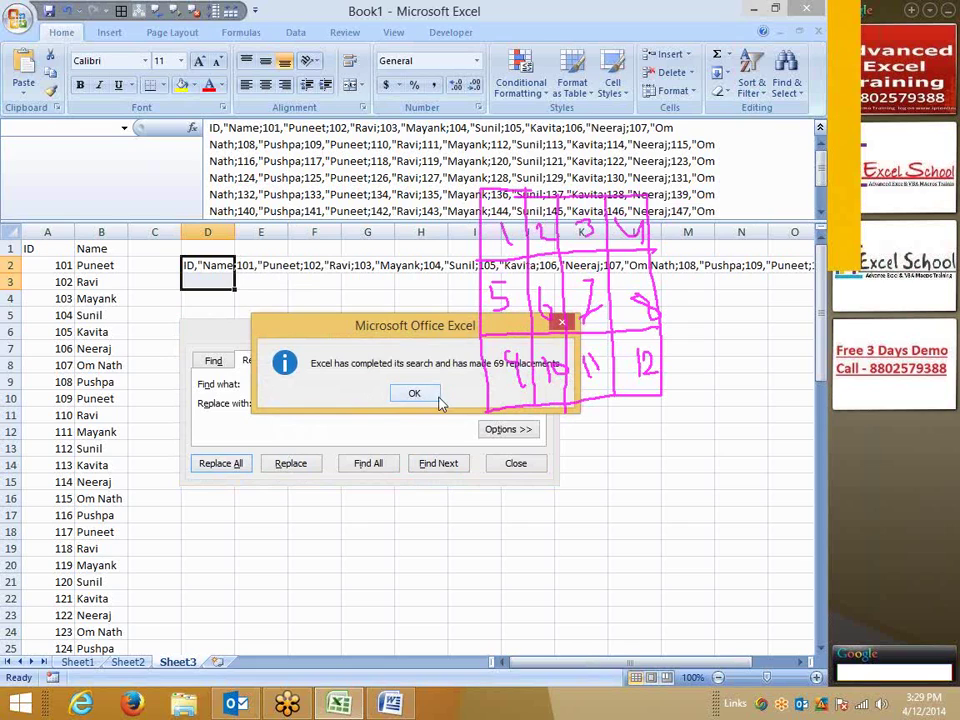
left_click(430, 397)
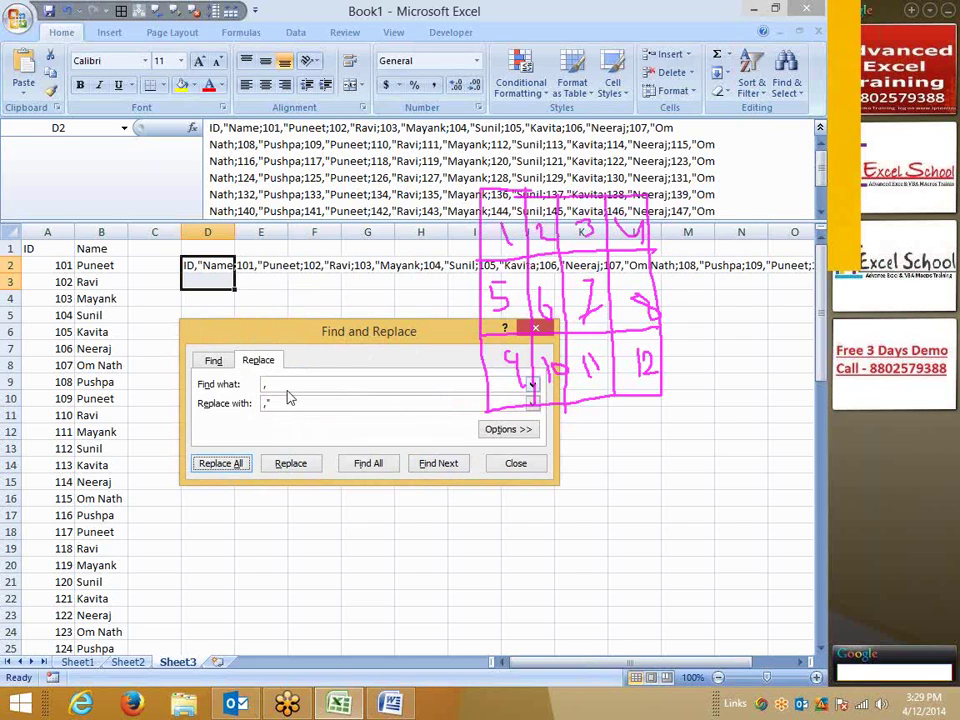
Replace every semicolon with "; to close each name's quotes
type(";")
key("Tab")
type(";")
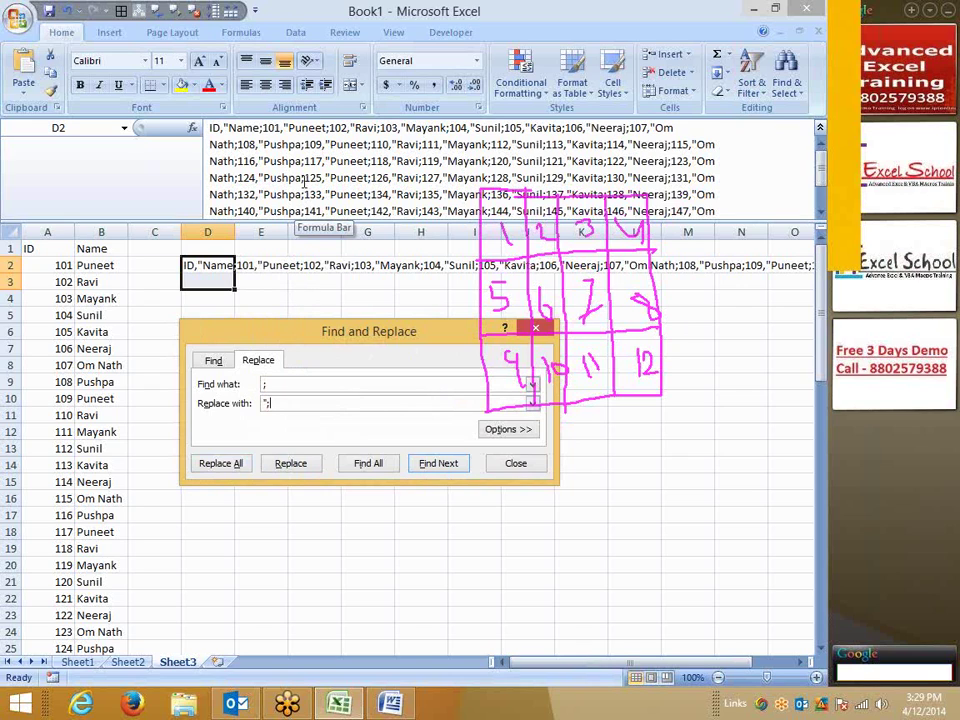
left_click(243, 465)
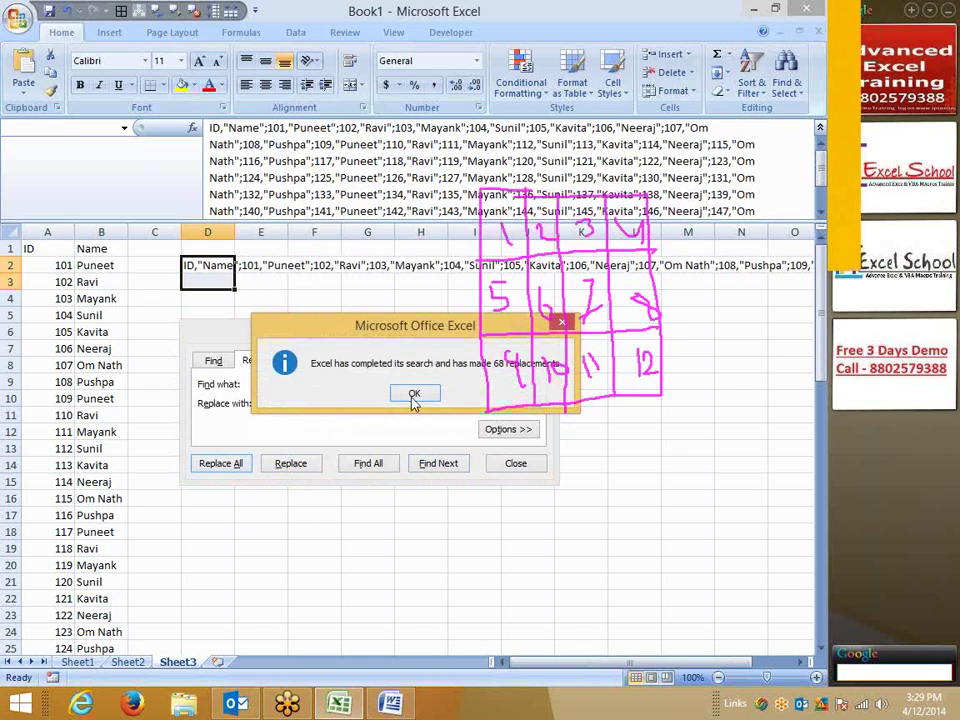
left_click(414, 400)
left_click(521, 476)
Wrap the leading ID in D2's list text in quotes so it reads "ID"
left_click(328, 380)
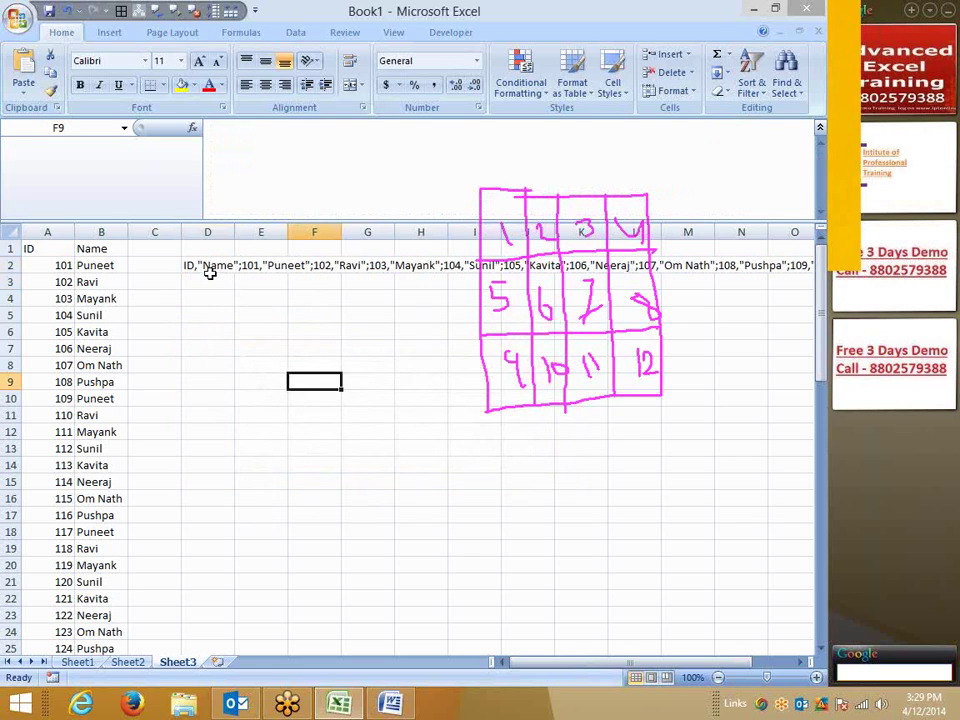
left_click(202, 266)
left_click(252, 133)
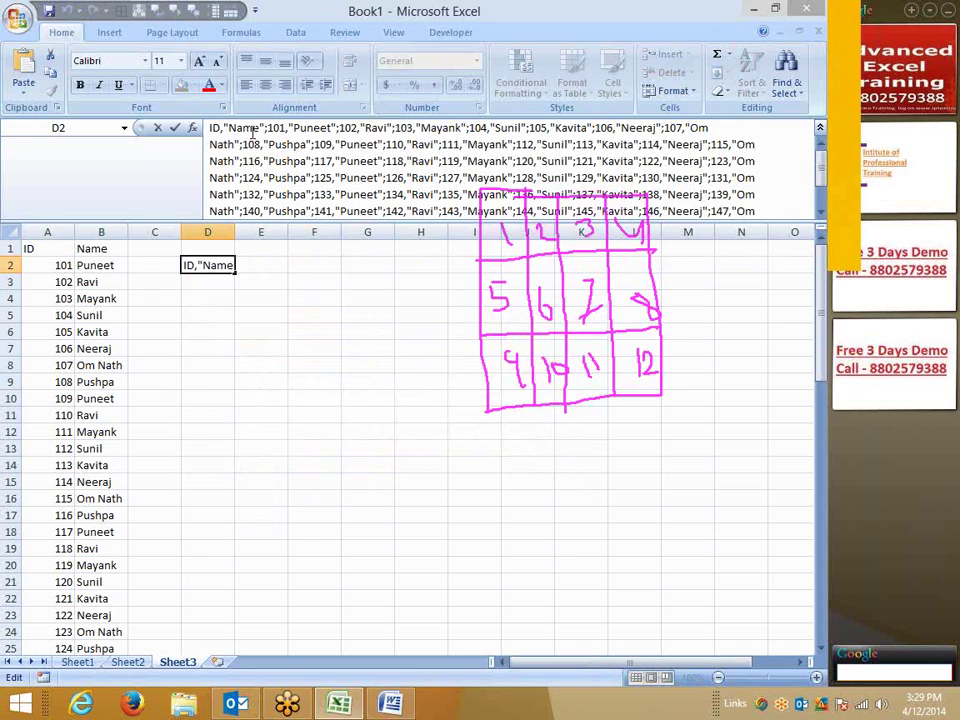
key("Home")
type("\"")
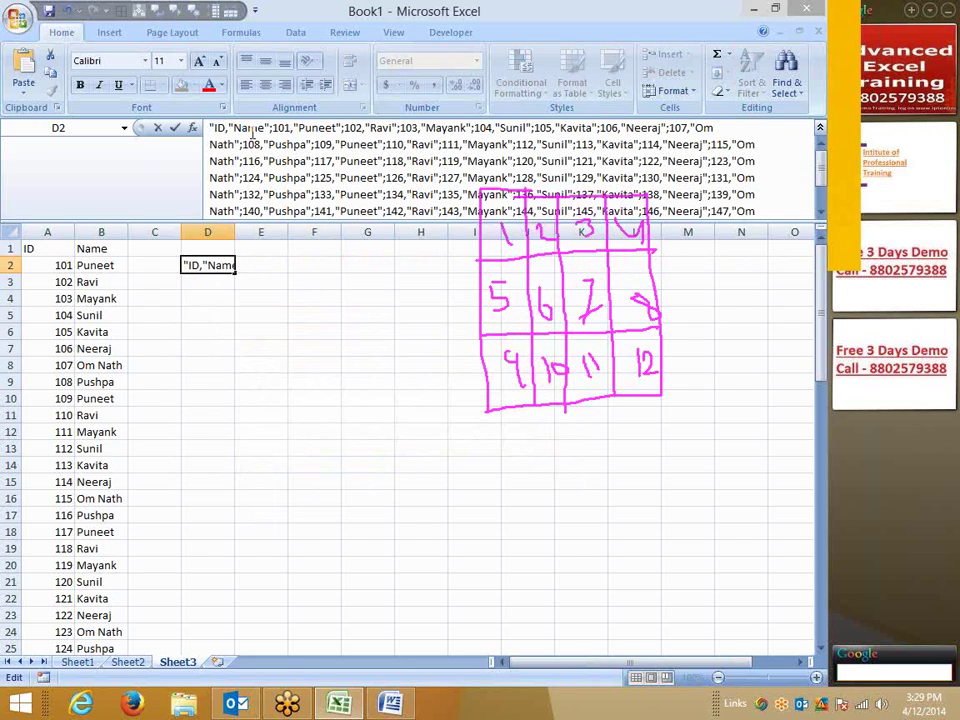
key("Right")
key("Right")
type("\"")
left_click(281, 413)
Add the closing quote after "Sunil" and copy D2's entire ID/Name list text
left_click(205, 265)
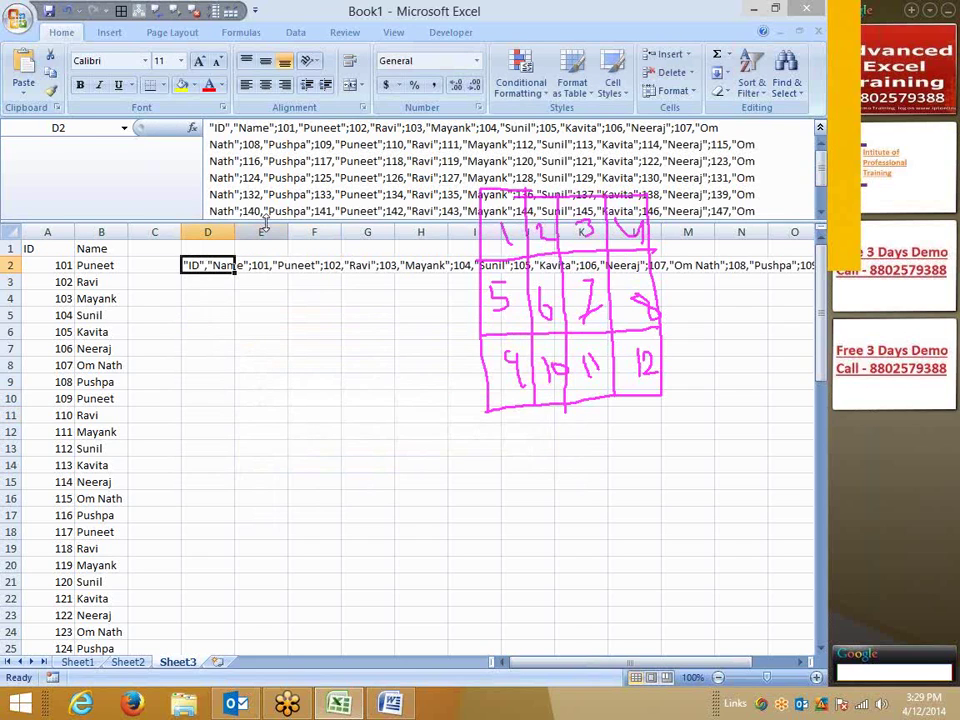
mouse_move(264, 222)
left_mouse_down()
mouse_move(283, 335)
mouse_move(285, 287)
left_mouse_up()
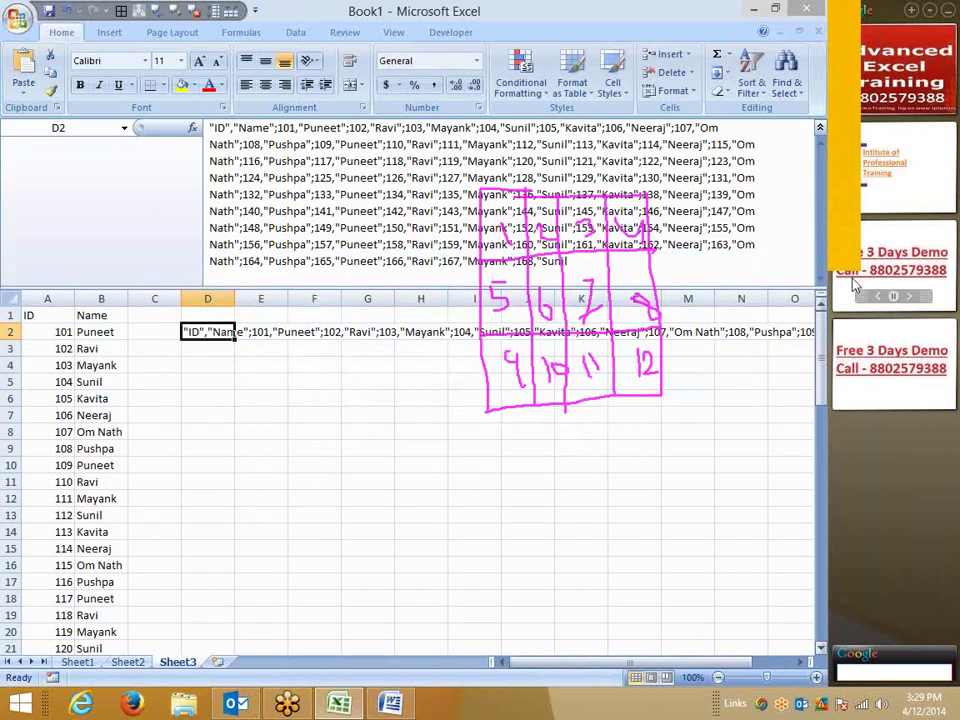
left_click(592, 264)
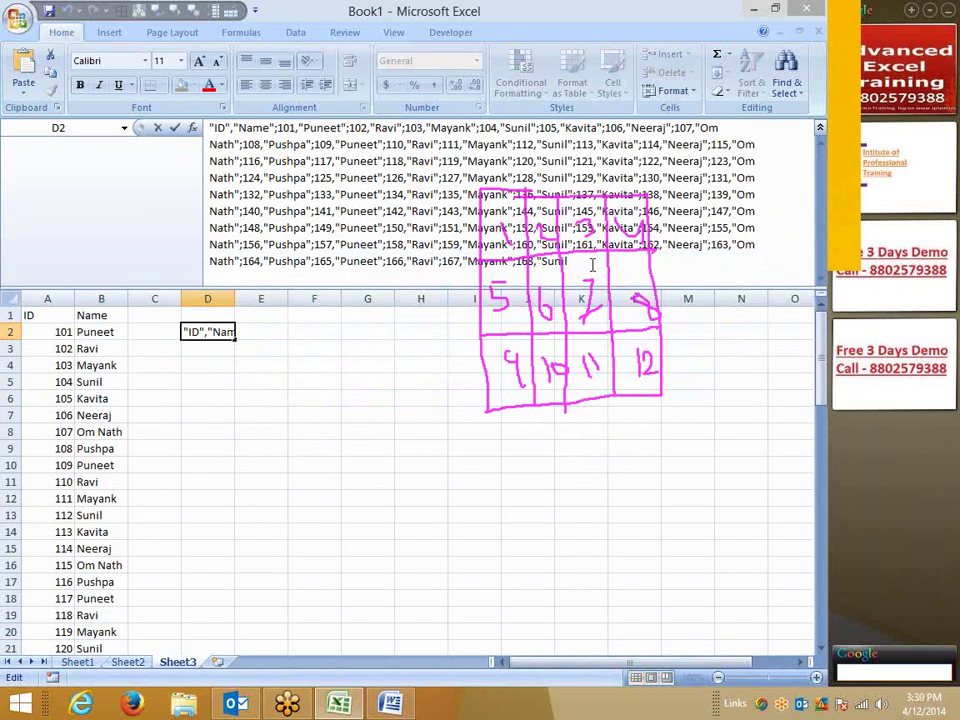
type("\"")
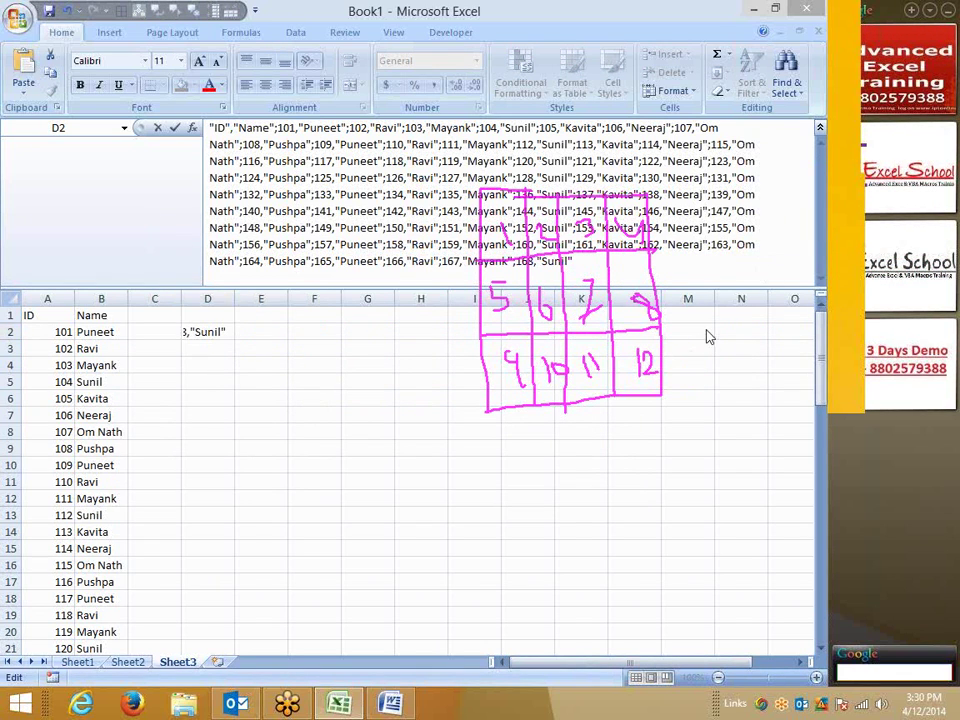
left_click(452, 362)
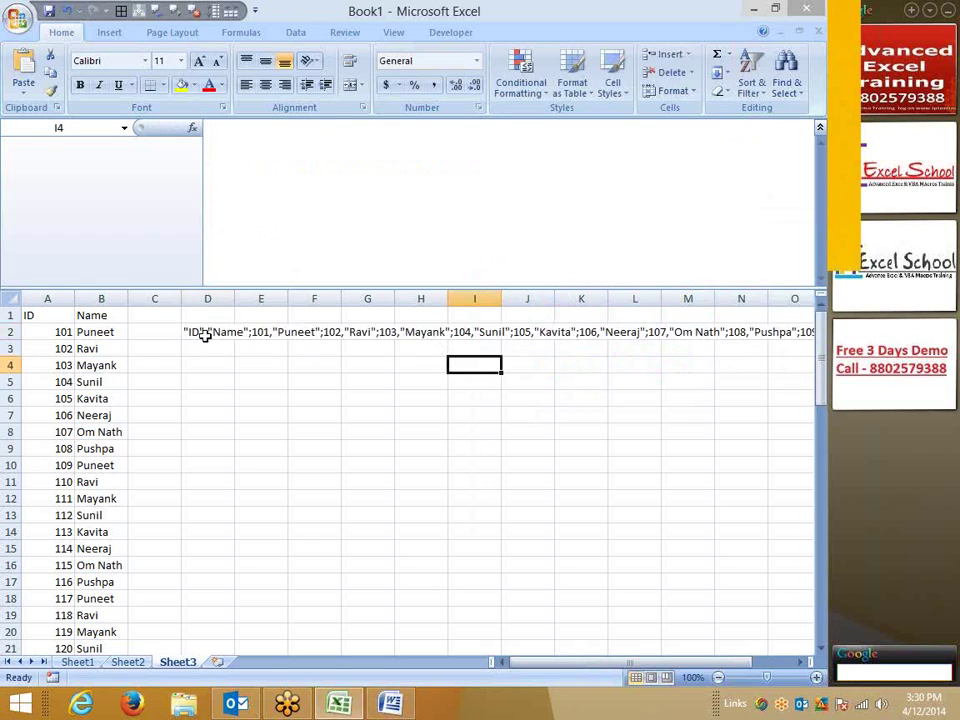
left_click(204, 336)
mouse_move(570, 260)
left_mouse_down()
mouse_move(269, 164)
mouse_move(208, 107)
left_mouse_up()
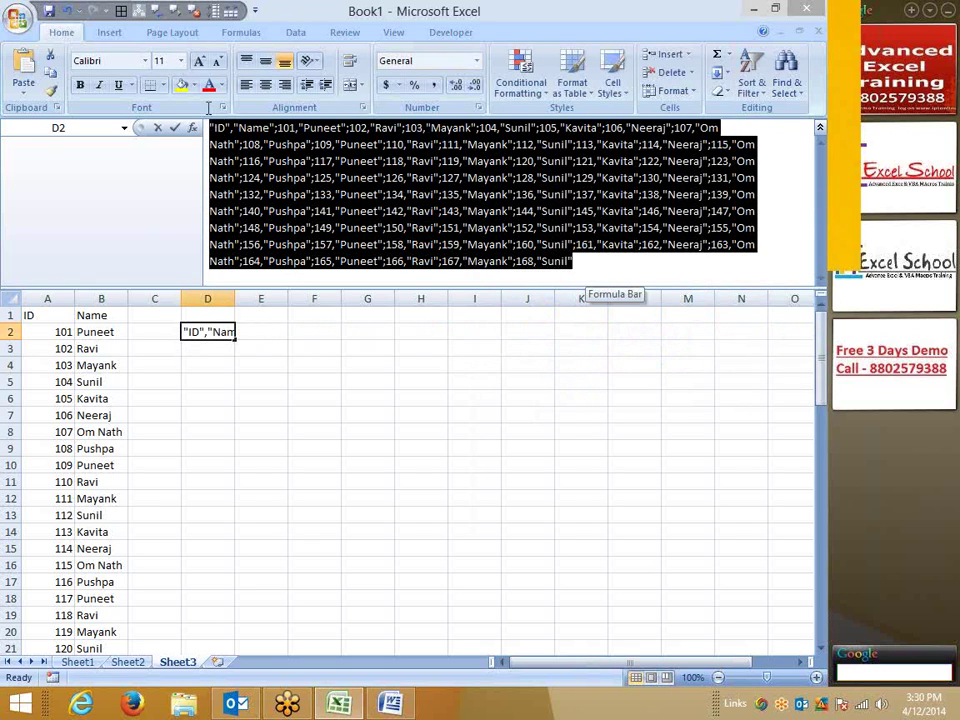
left_click(418, 470)
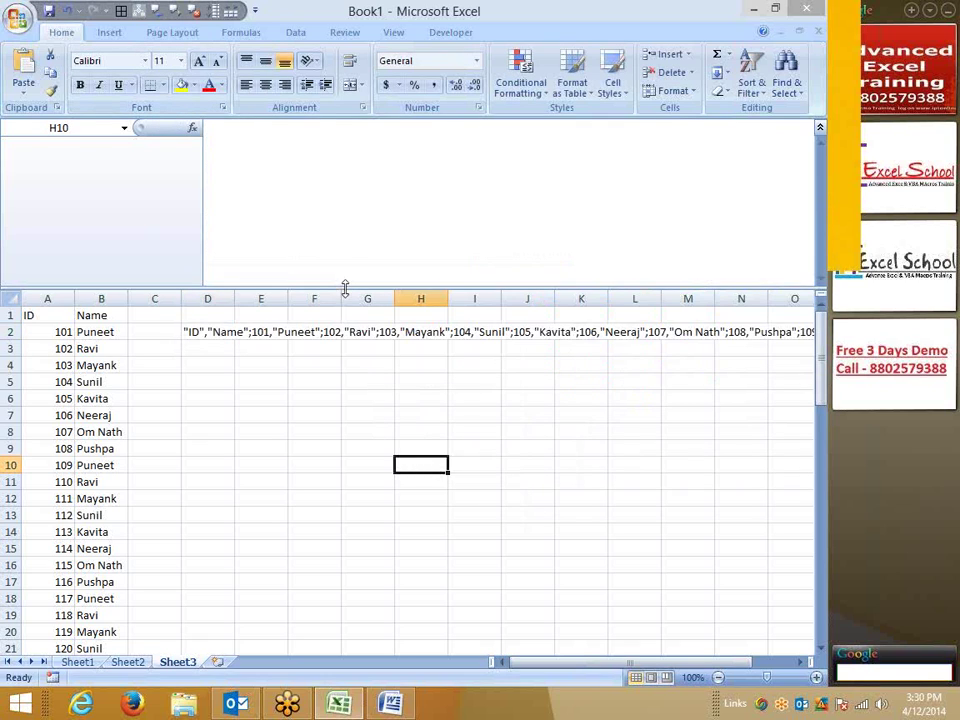
Create the name dd referring to ={…} with the copied ID/Name list pasted inside the braces
left_click_drag(344, 288, 349, 146)
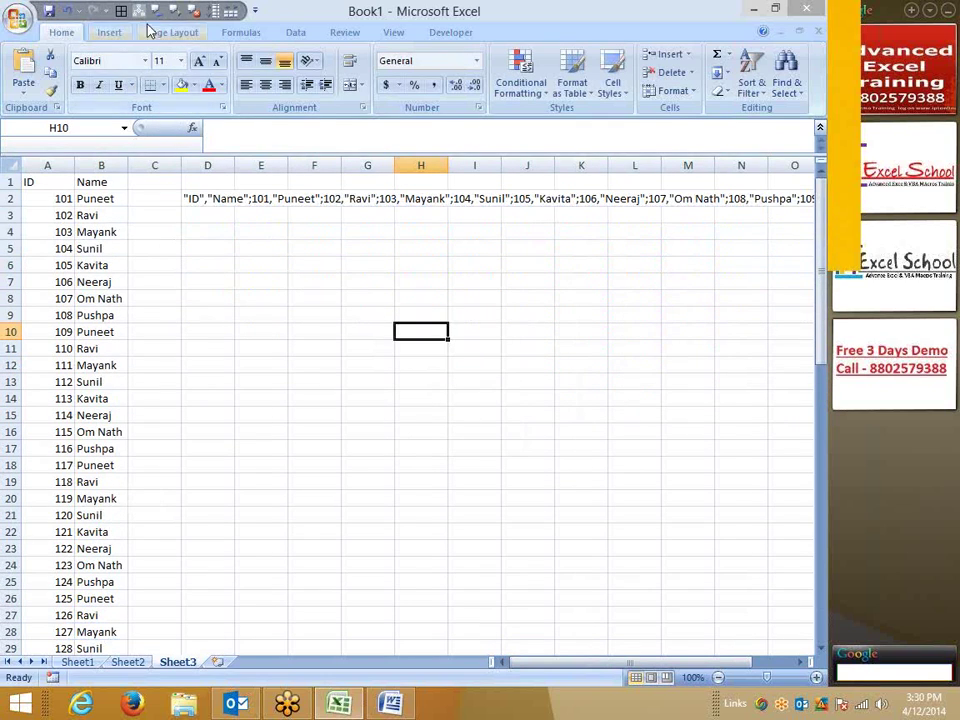
left_click(300, 32)
left_click(124, 34)
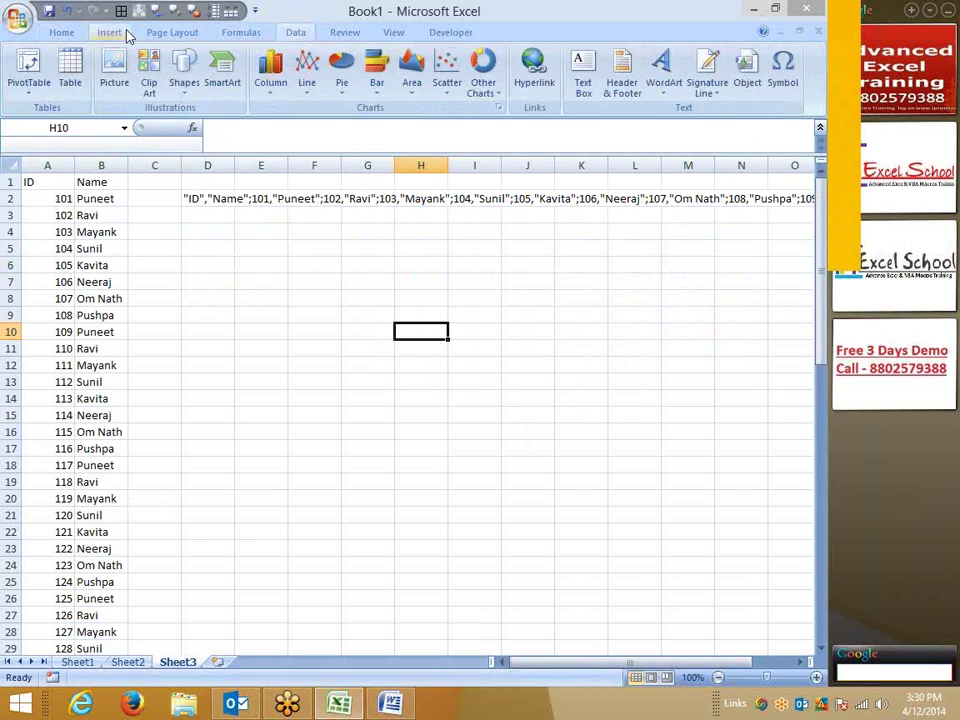
left_click(168, 33)
left_click(240, 32)
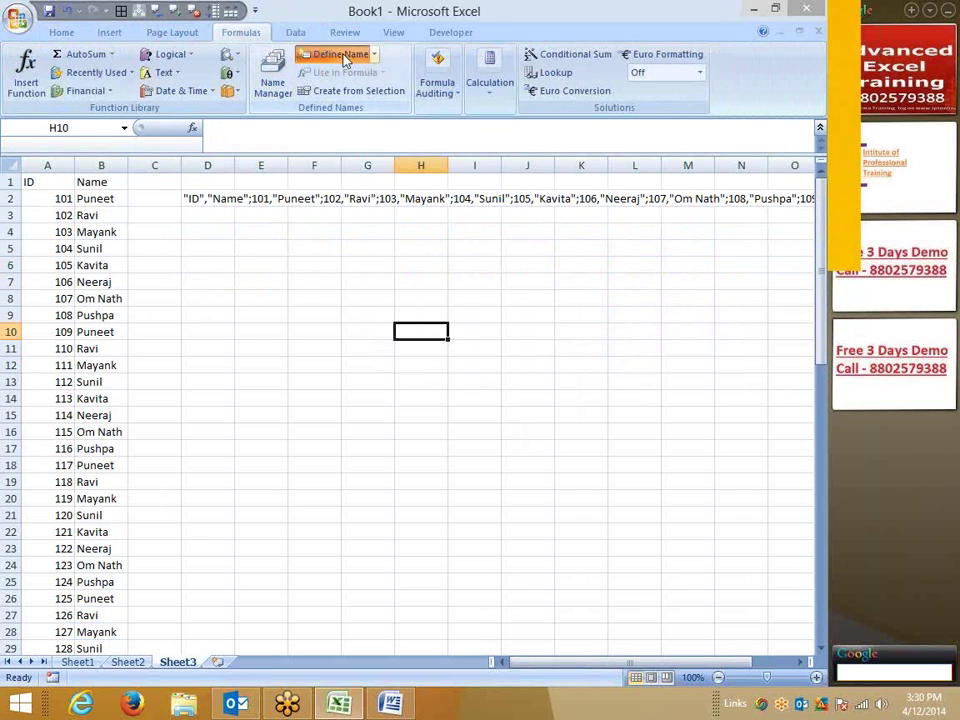
left_click(340, 55)
type("dd")
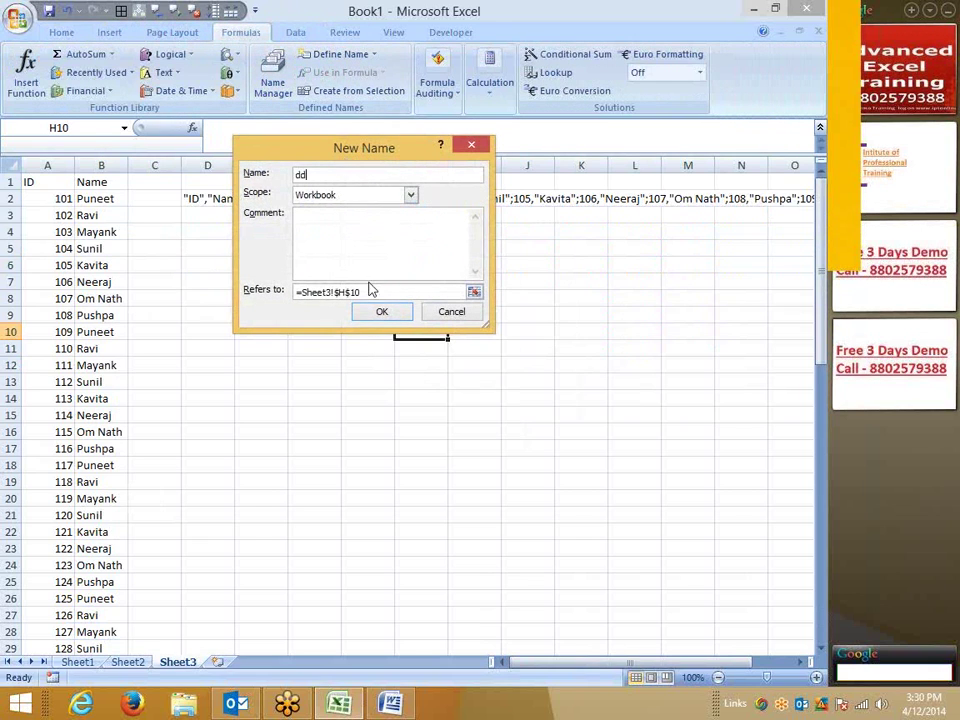
left_click(371, 291)
left_click_drag(360, 291, 304, 290)
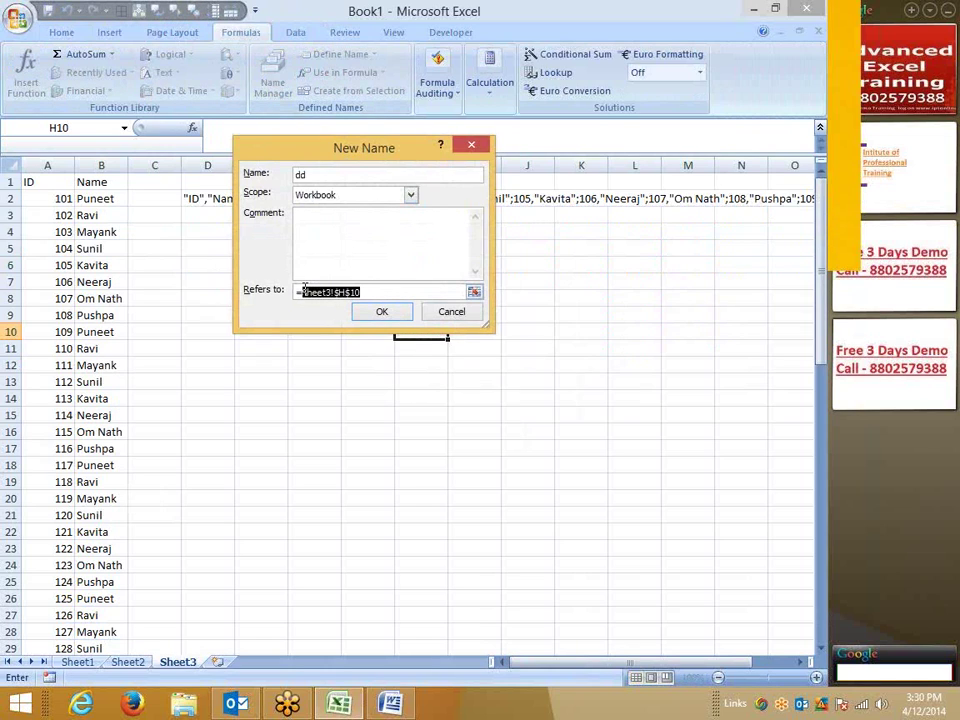
type("{}")
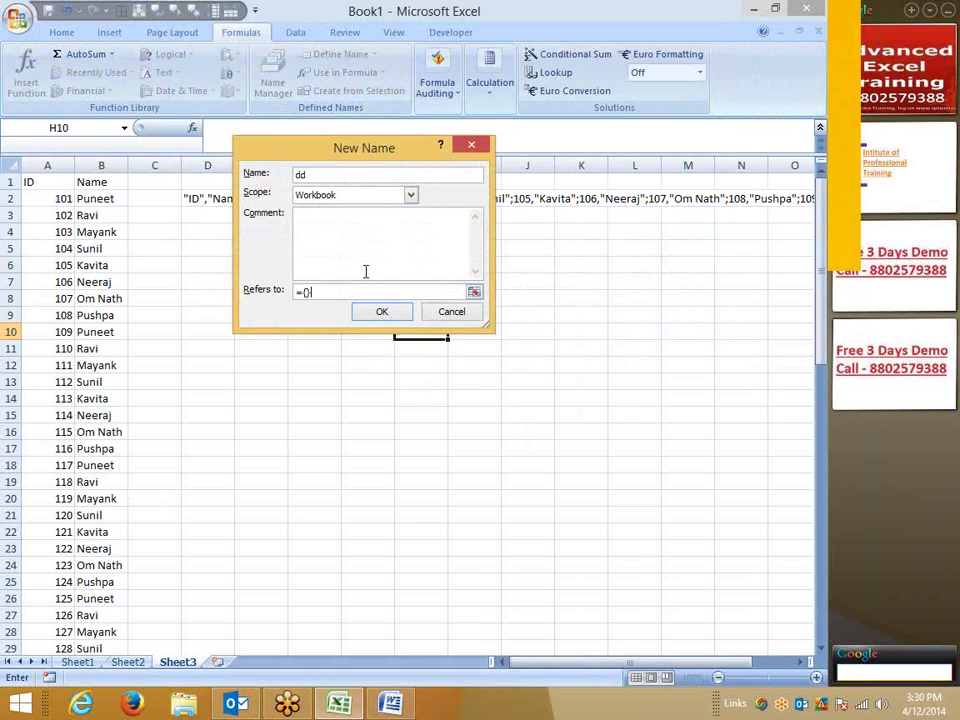
left_click(305, 291)
key("ctrl+v")
left_click(384, 312)
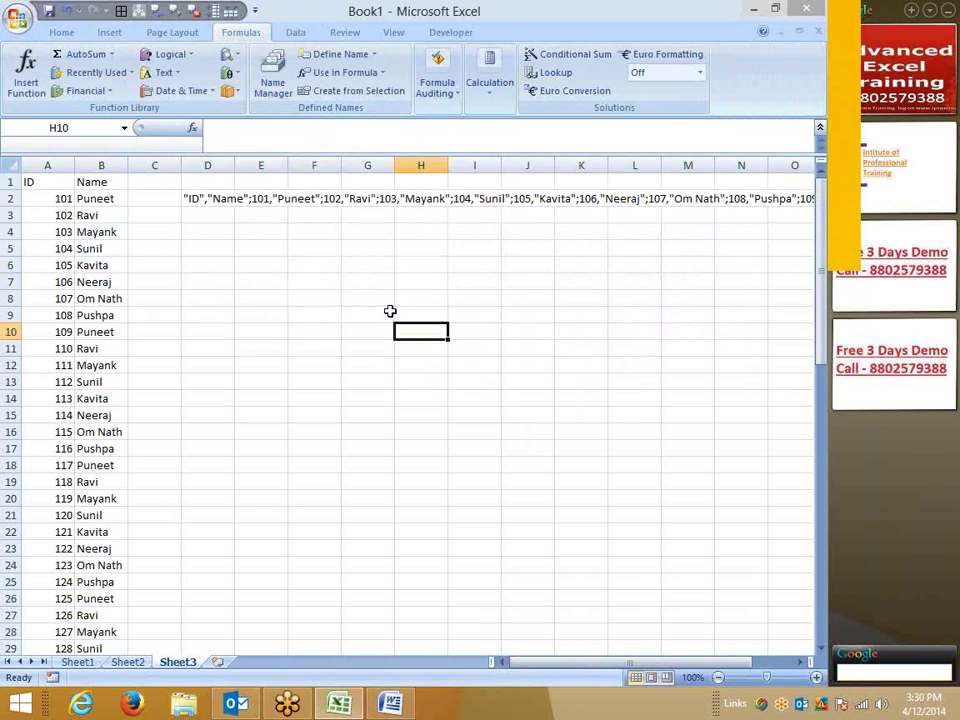
Clear the entire sheet and enter the lookup ID 102 in A2
left_click(314, 314)
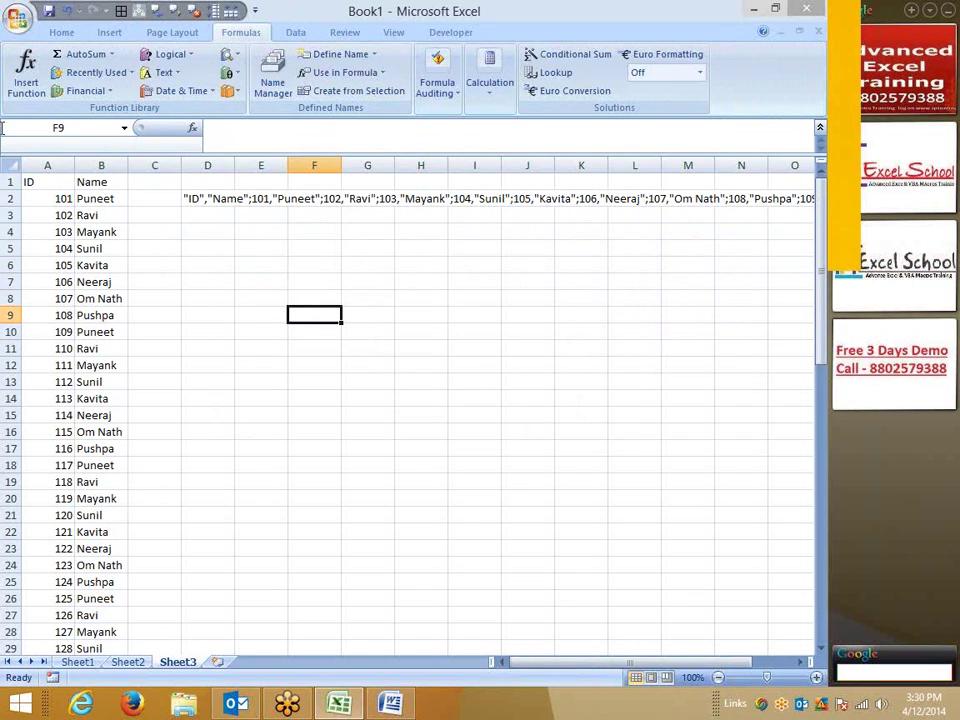
left_click(13, 160)
key("Delete")
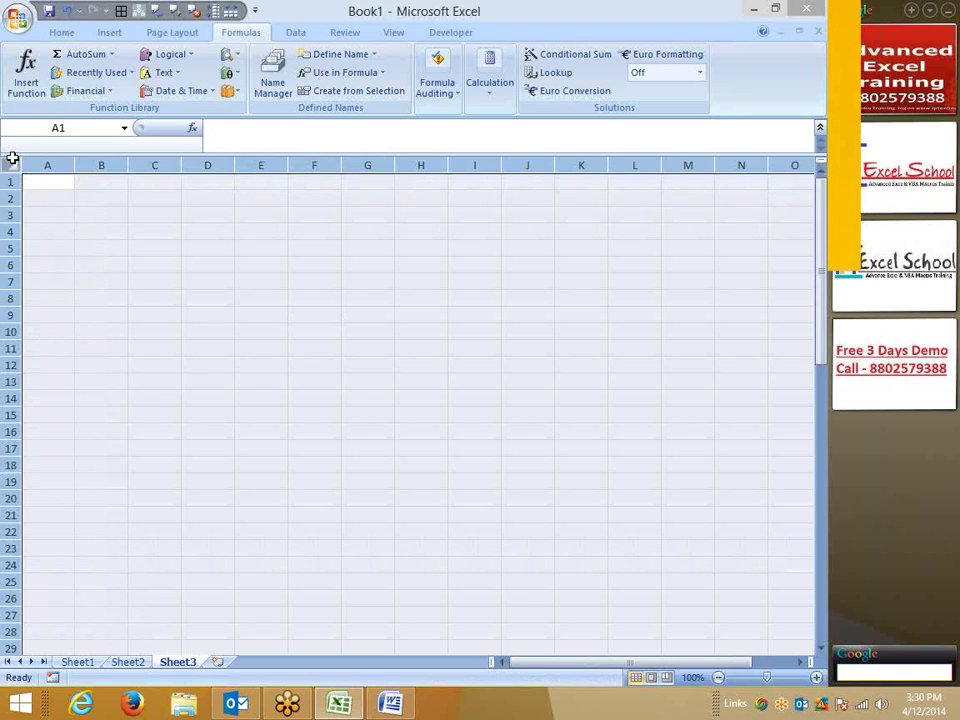
left_click(95, 197)
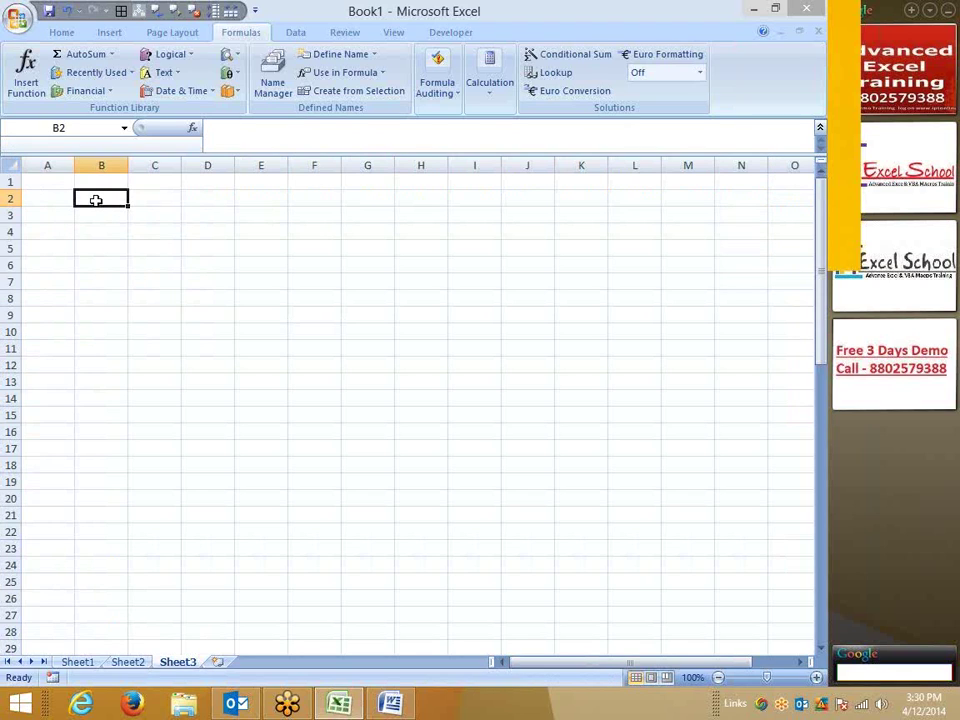
key("Left")
type("10")
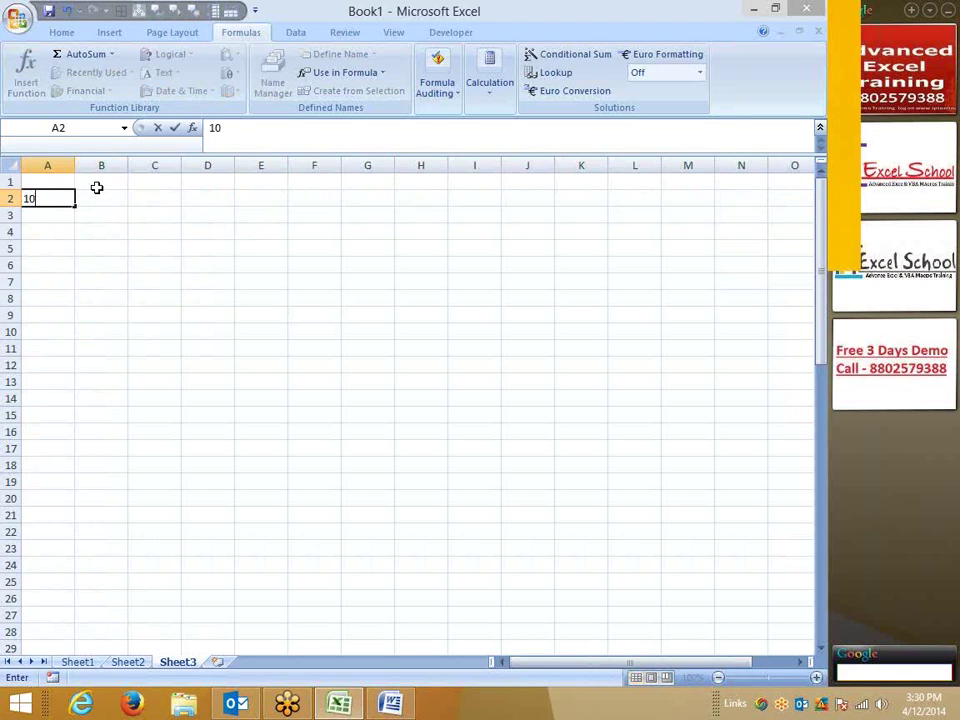
type("2")
key("Tab")
Enter =VLOOKUP(A2,dd,2,0) in B2 to return the name for ID 102
type("=vl")
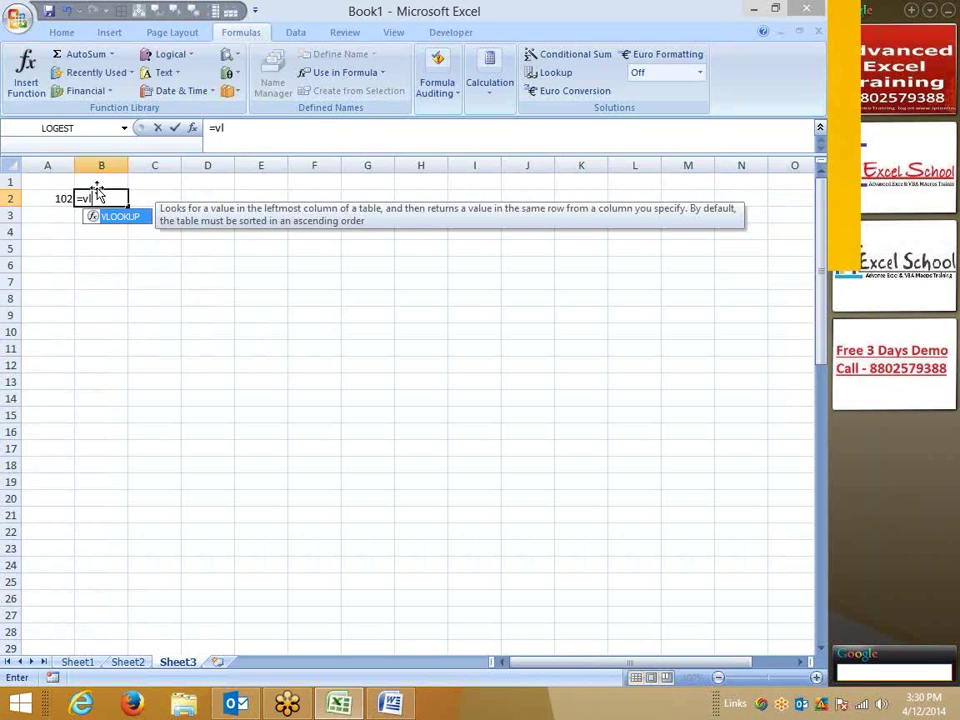
key("Tab")
key("Left")
type(",")
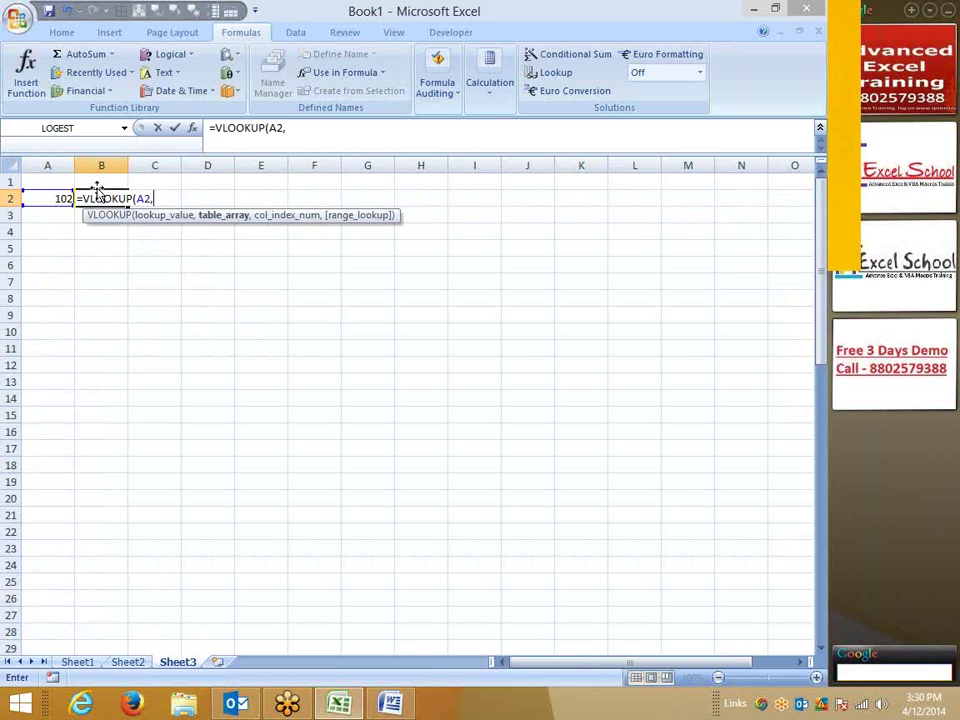
type("d")
type("d")
type(",")
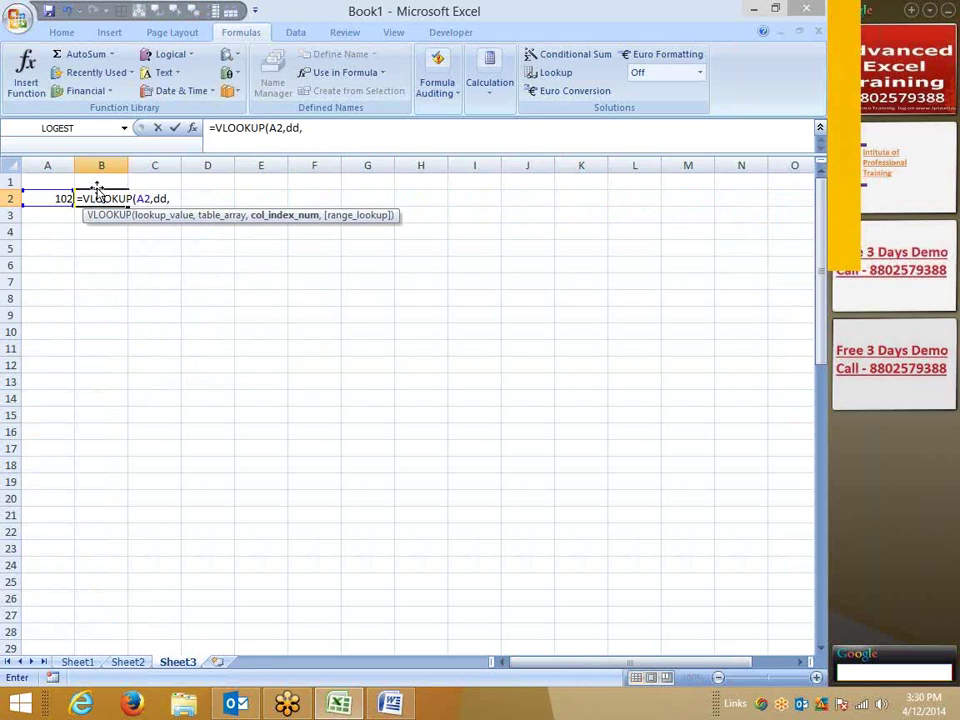
type("2,0")
key("Return")
key("Up")
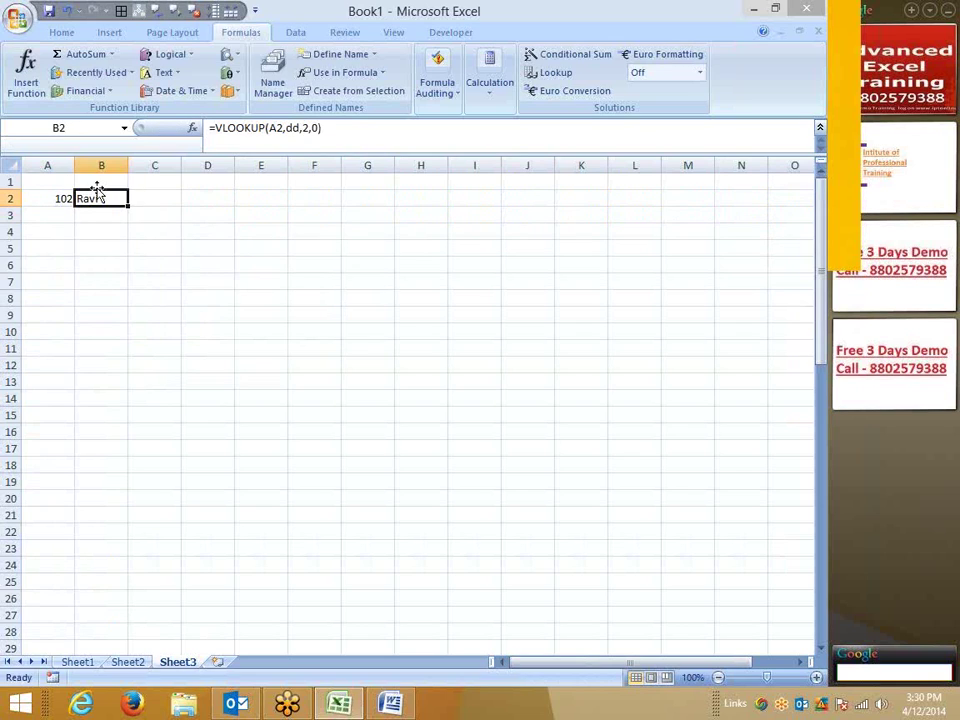
left_click(230, 180)
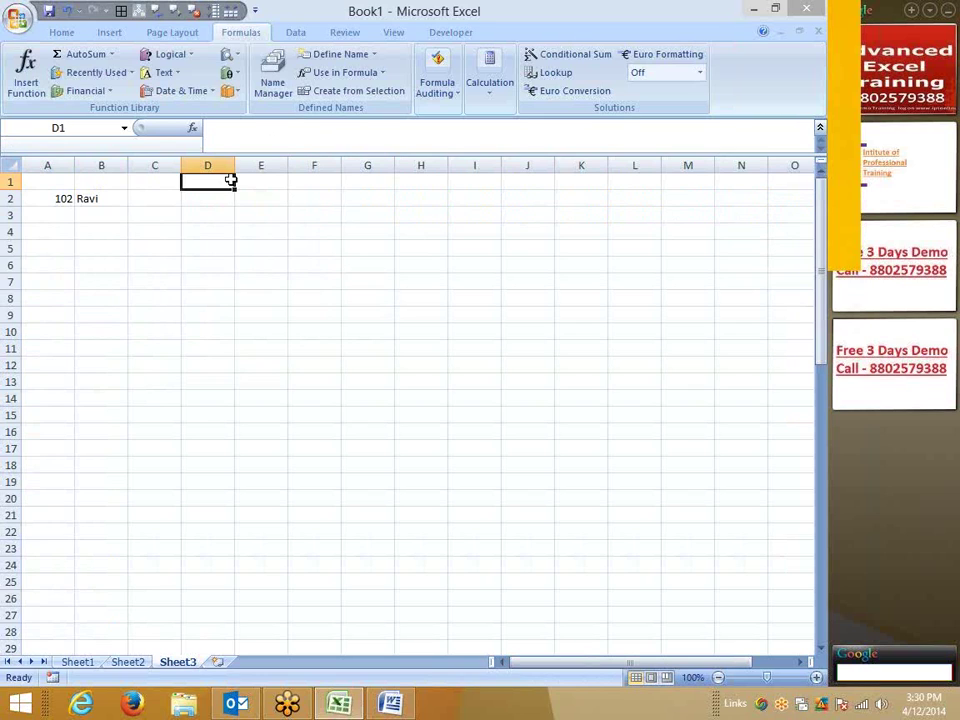
Array-enter {=dd} across D1:E22 to list every ID with its name
type("=dd")
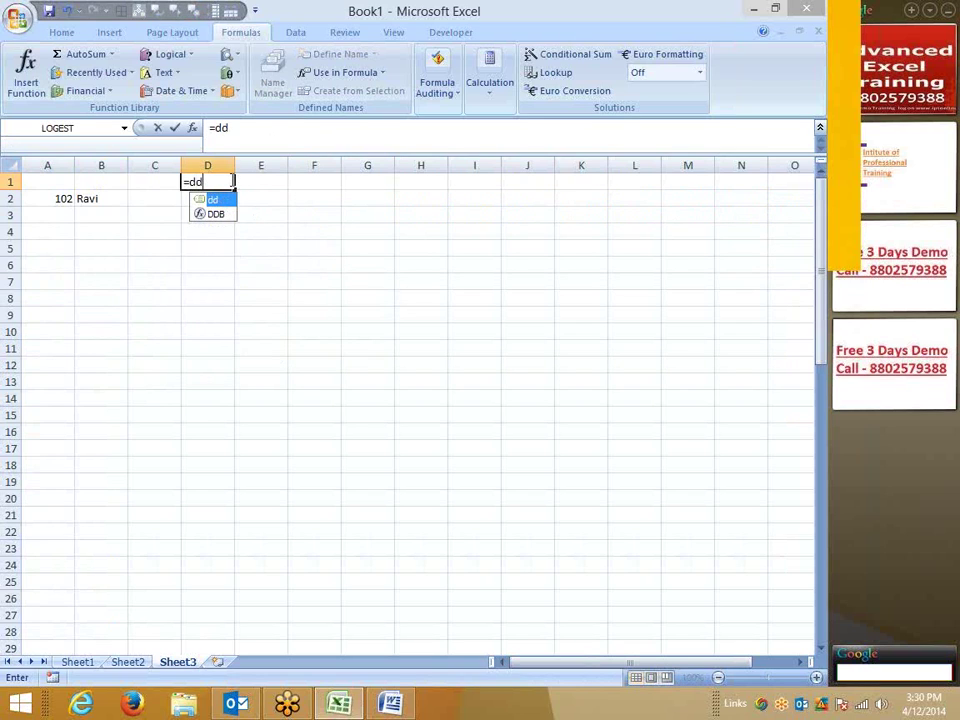
key("ctrl+Return")
mouse_move(231, 180)
left_mouse_down()
mouse_move(314, 181)
mouse_move(261, 198)
left_mouse_up()
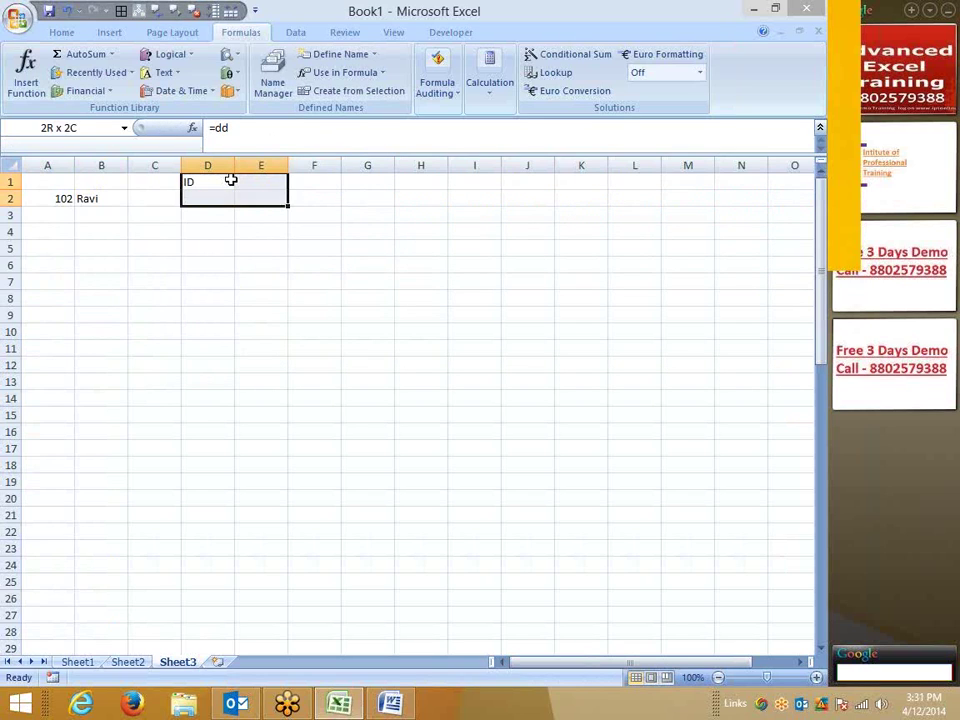
key("shift+Down")
key("shift+Down")
key("shift+Down")
key("shift+Down")
key("shift+Down")
key("F2")
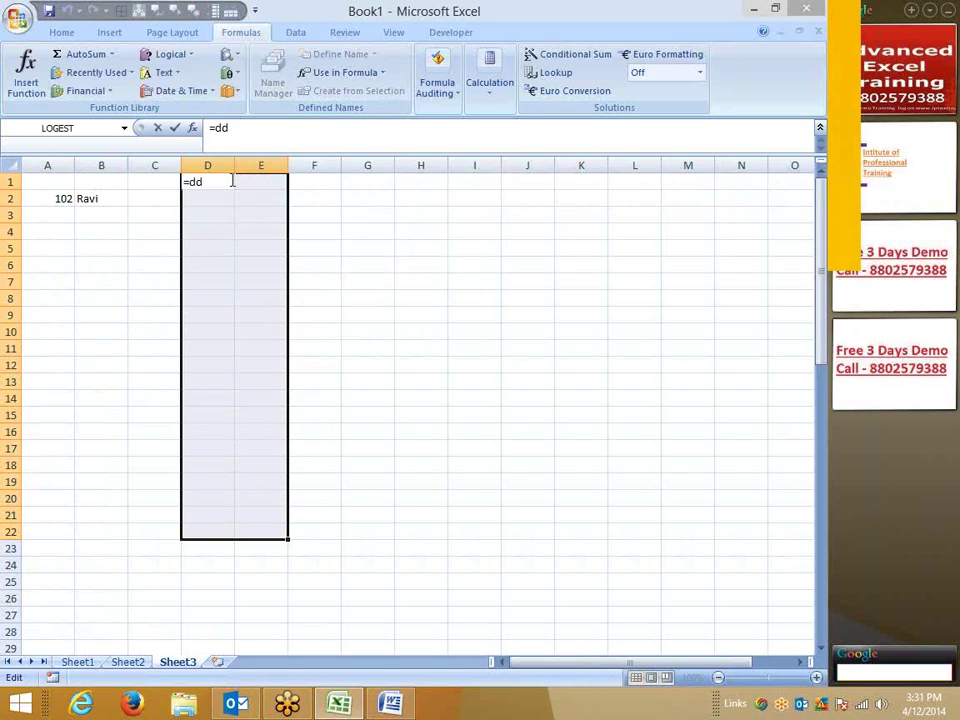
key("ctrl+shift+Return")
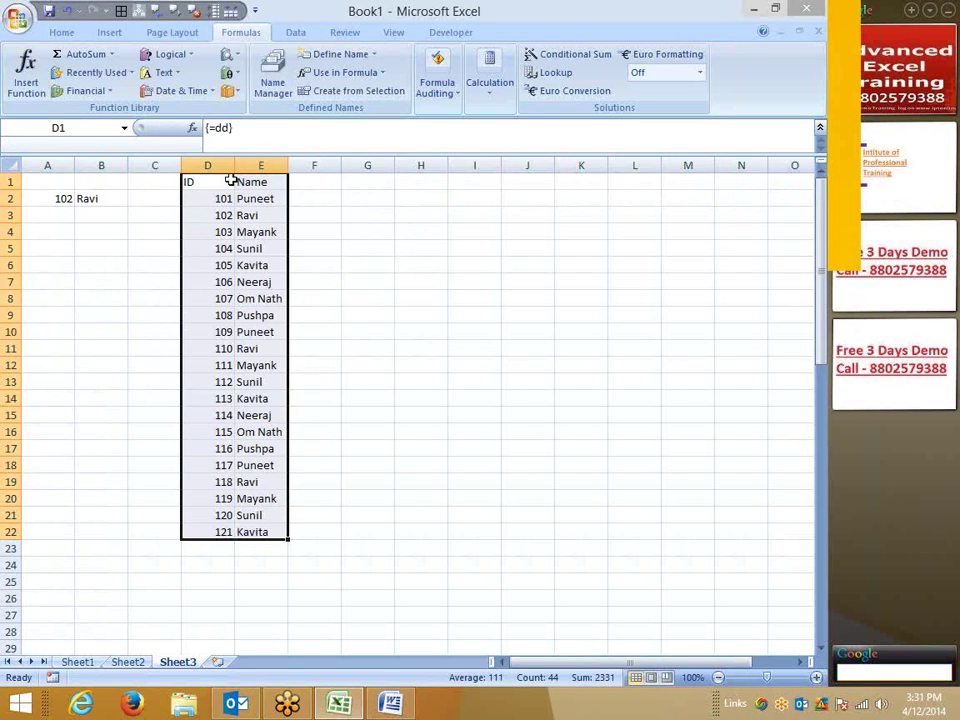
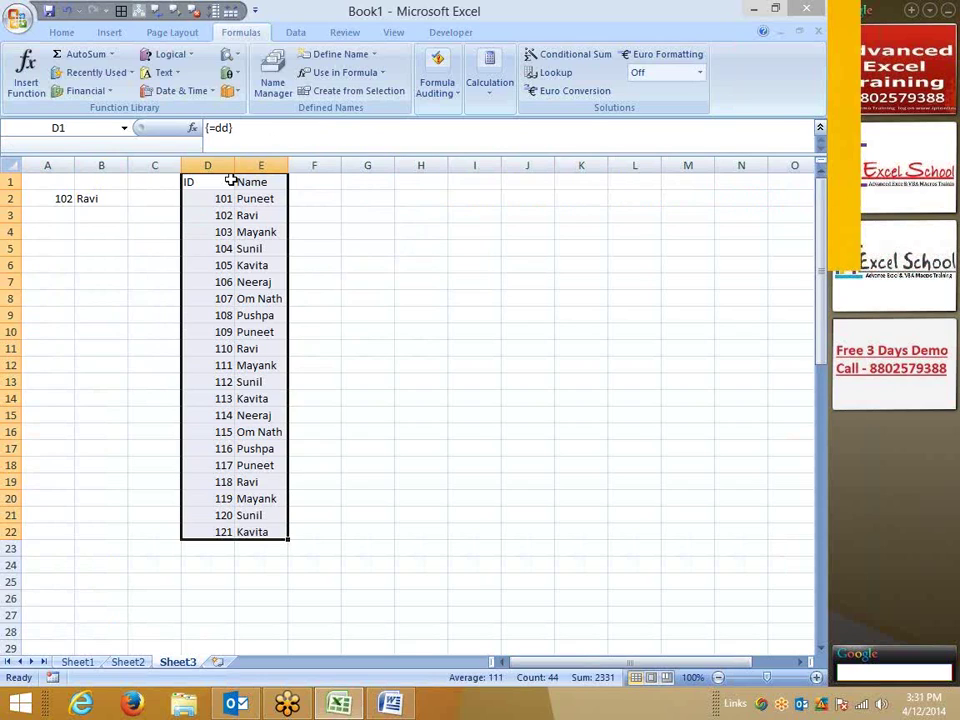
Review Sheet2's Code/City lookup table, then settle on Sheet1 with its number arrays
left_click(76, 662)
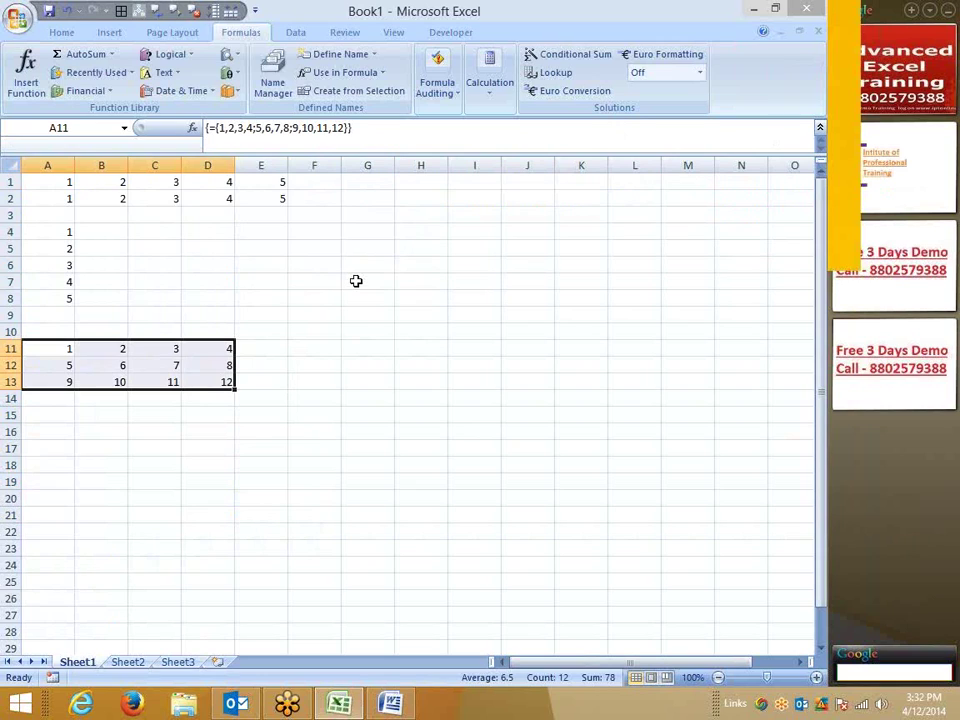
left_click(126, 663)
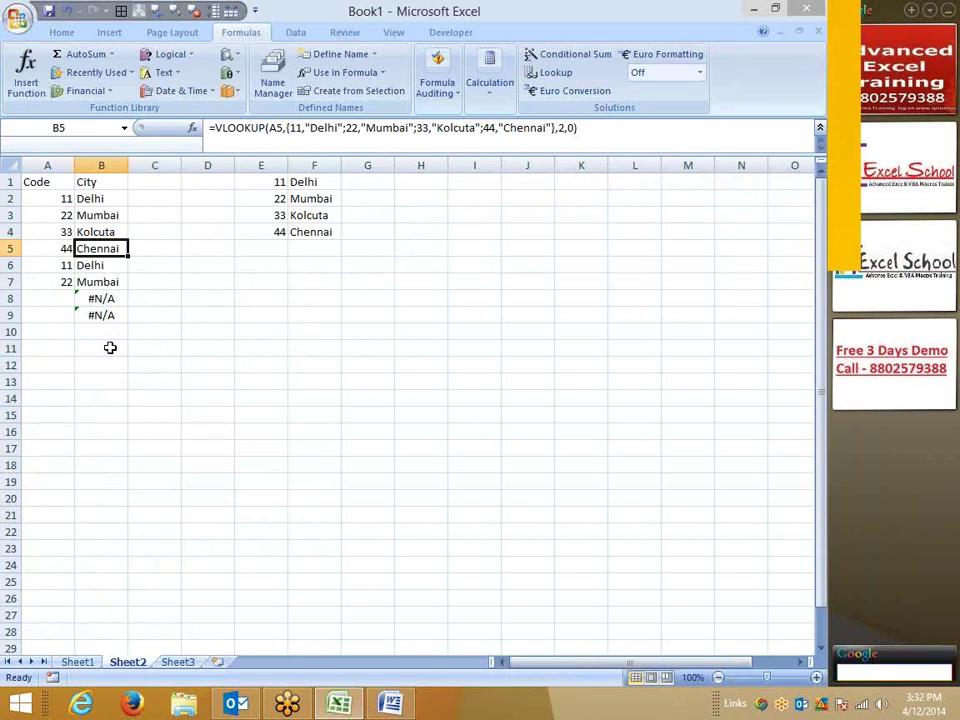
left_click(86, 662)
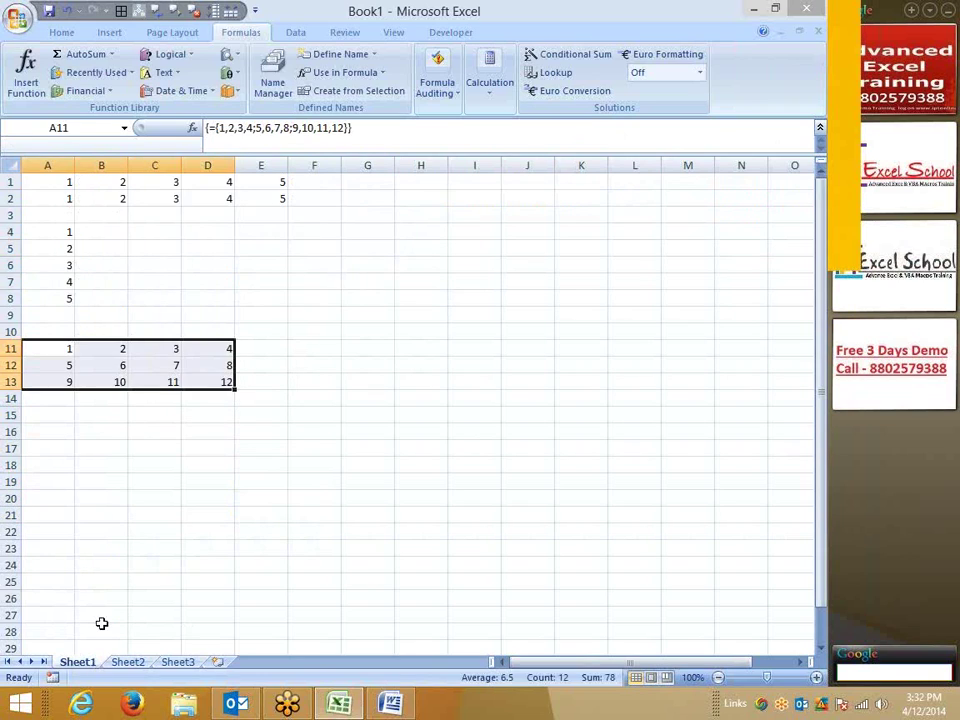
Type the six values 52, 54, 65, 85, 69 and 52 into cells C18 through H18
left_click(205, 467)
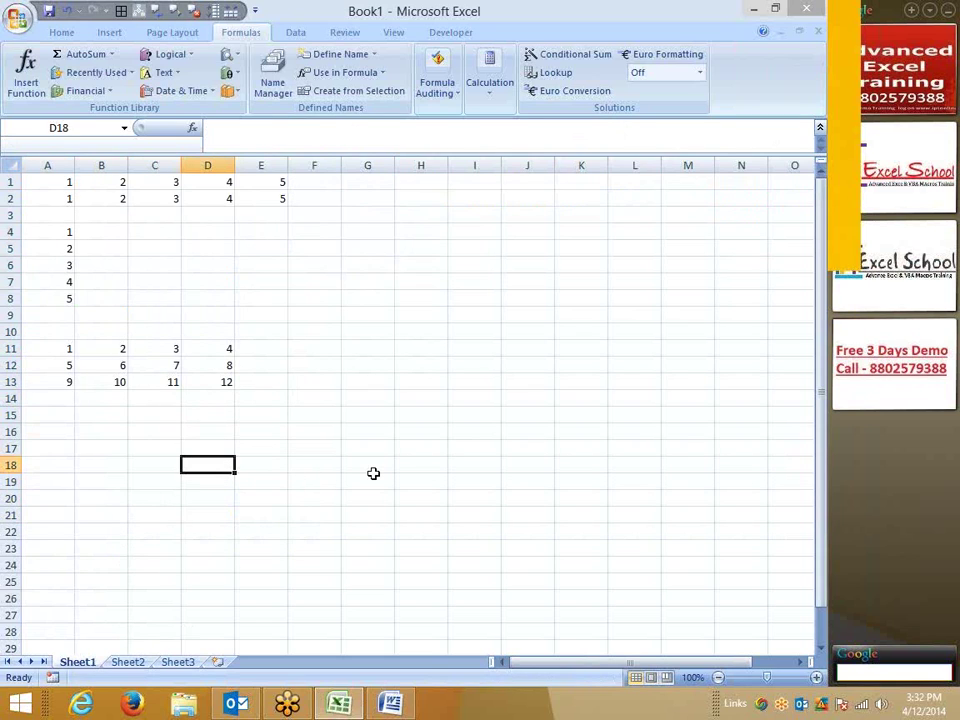
scroll(367, 472, "down", 4)
scroll(330, 450, "down", 1)
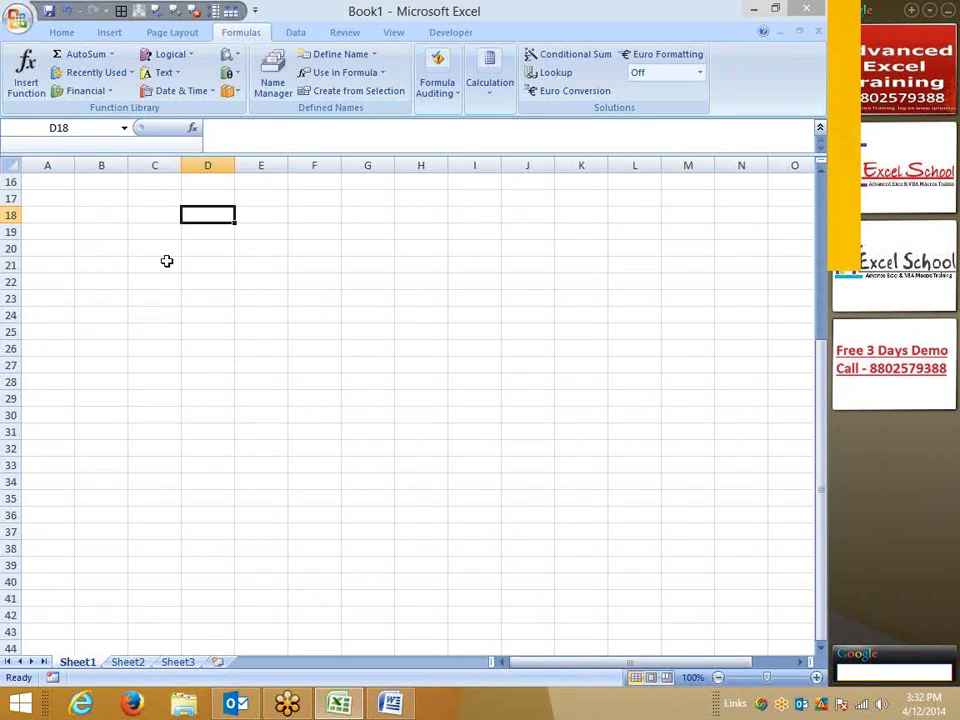
left_click(148, 220)
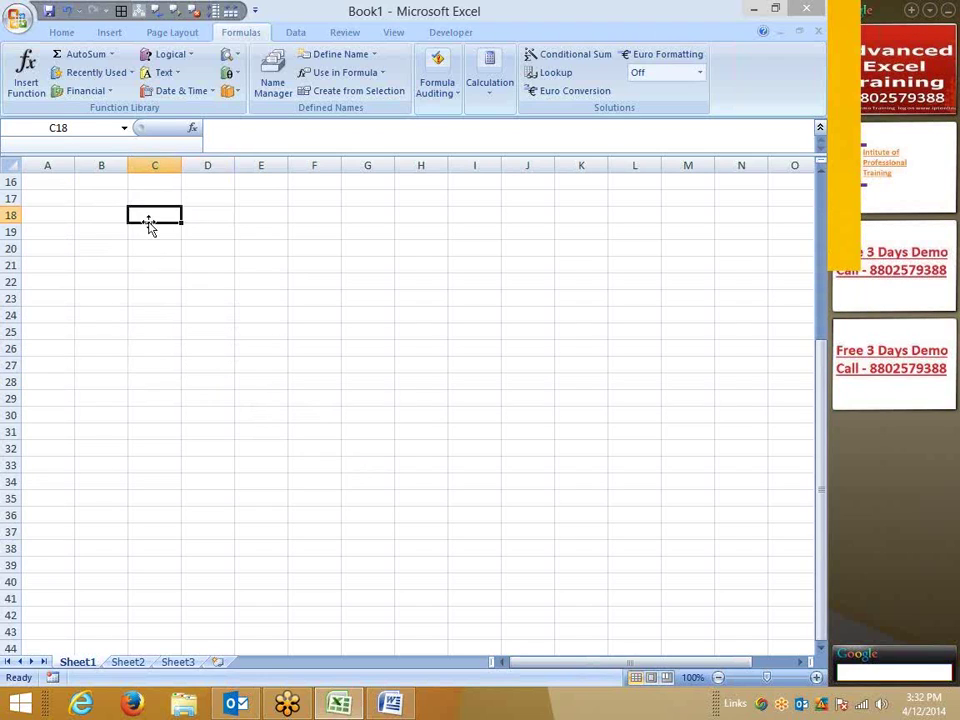
type("523")
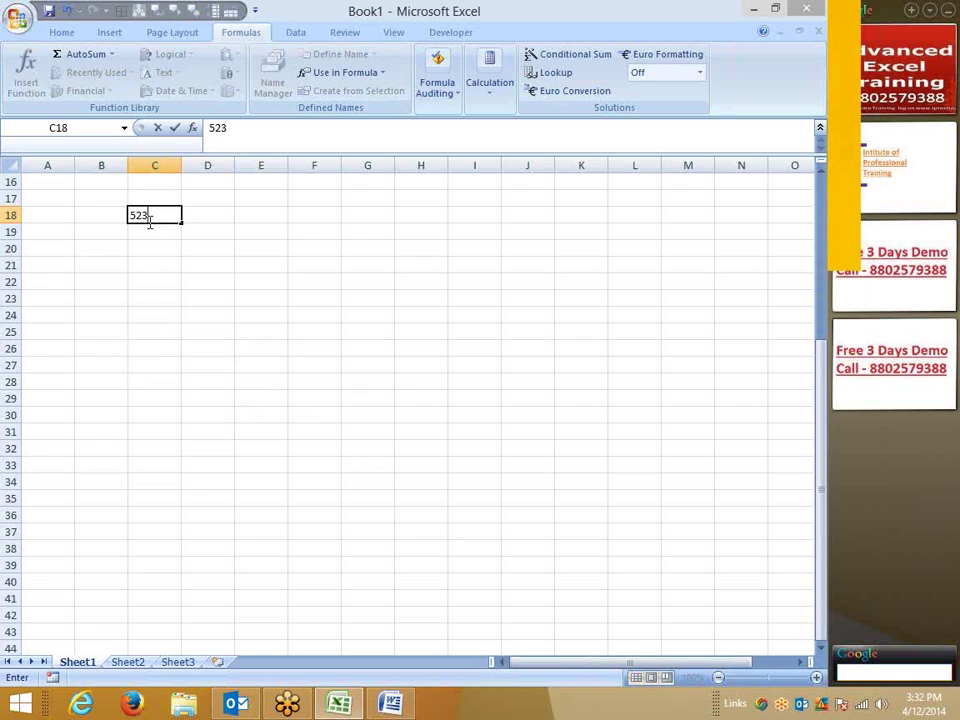
key("Tab")
type("54")
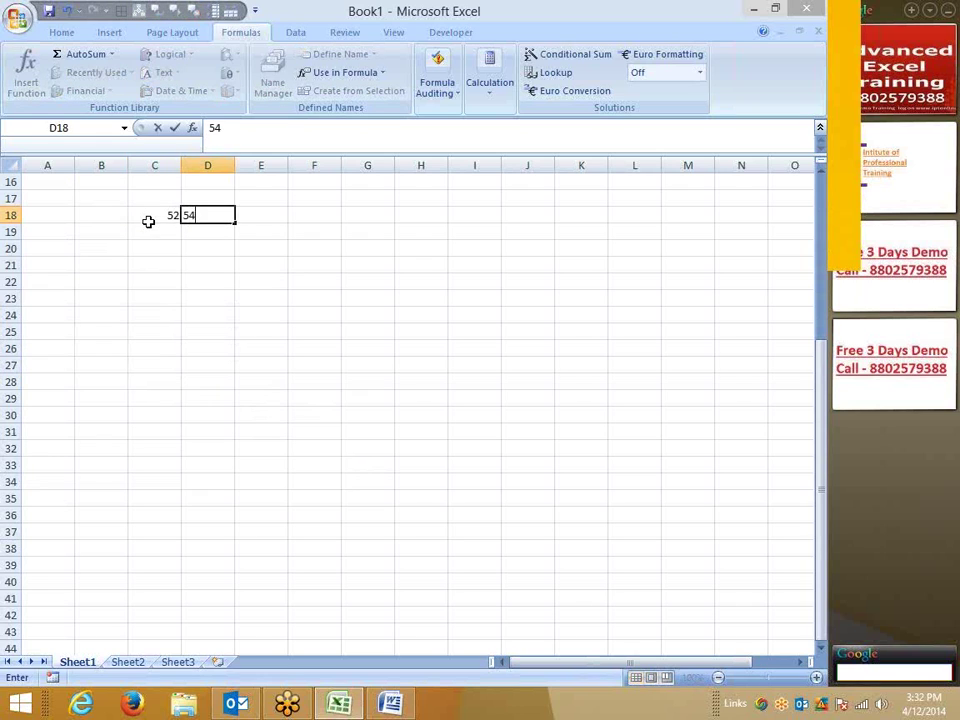
key("Tab")
type("65")
key("Tab")
type("85")
key("Tab")
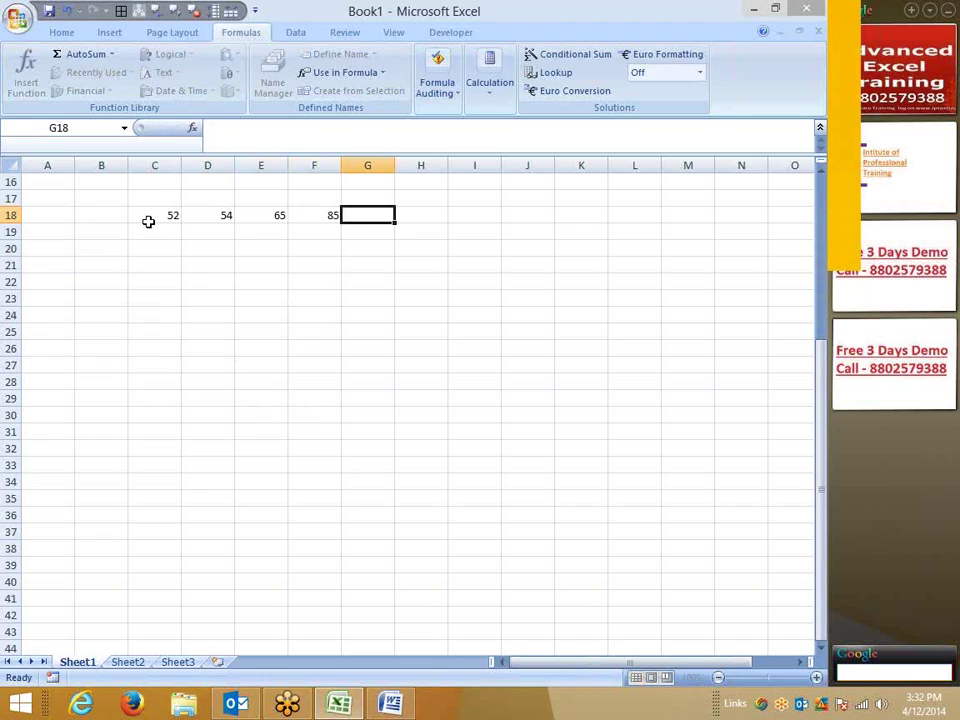
type("69")
key("Tab")
type("52")
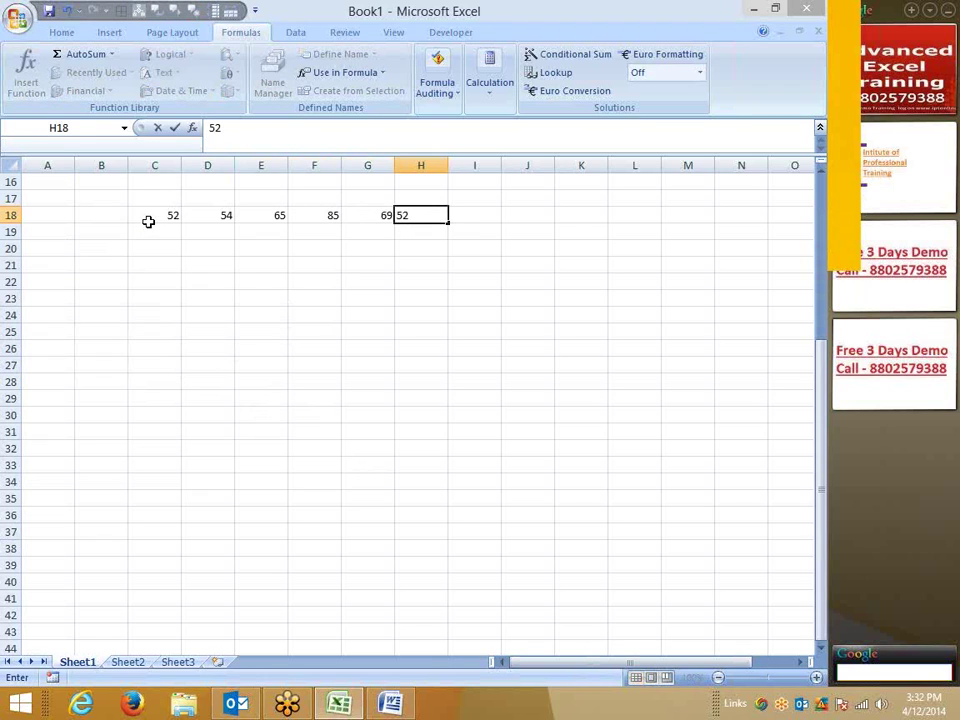
key("Return")
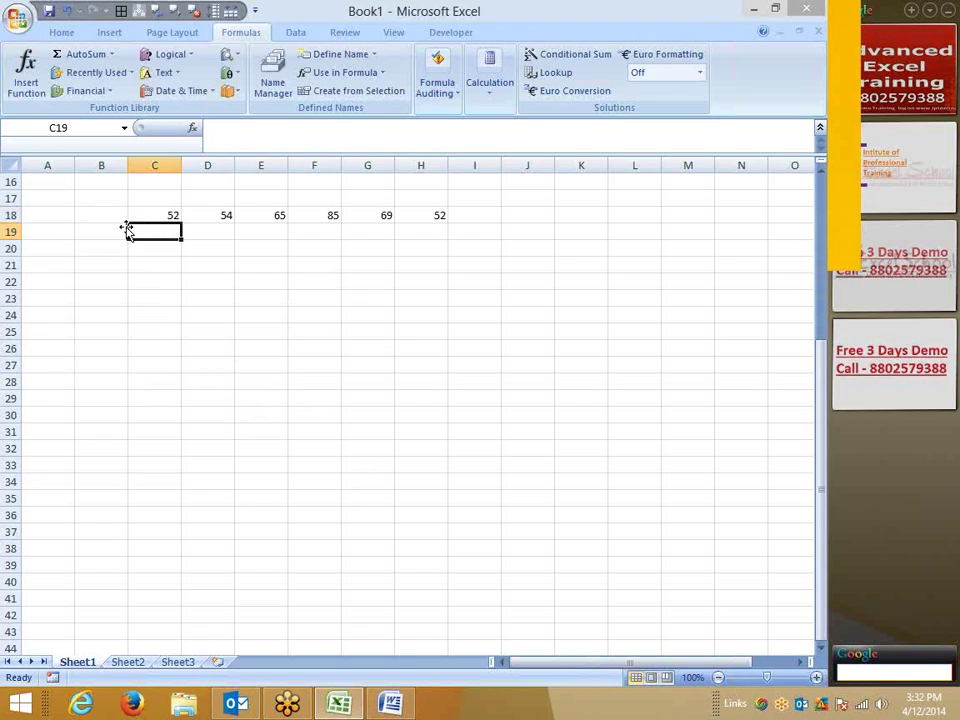
Enter the factors 20%, 50 and 2% down column C in C21:C23
left_click(159, 264)
type("2")
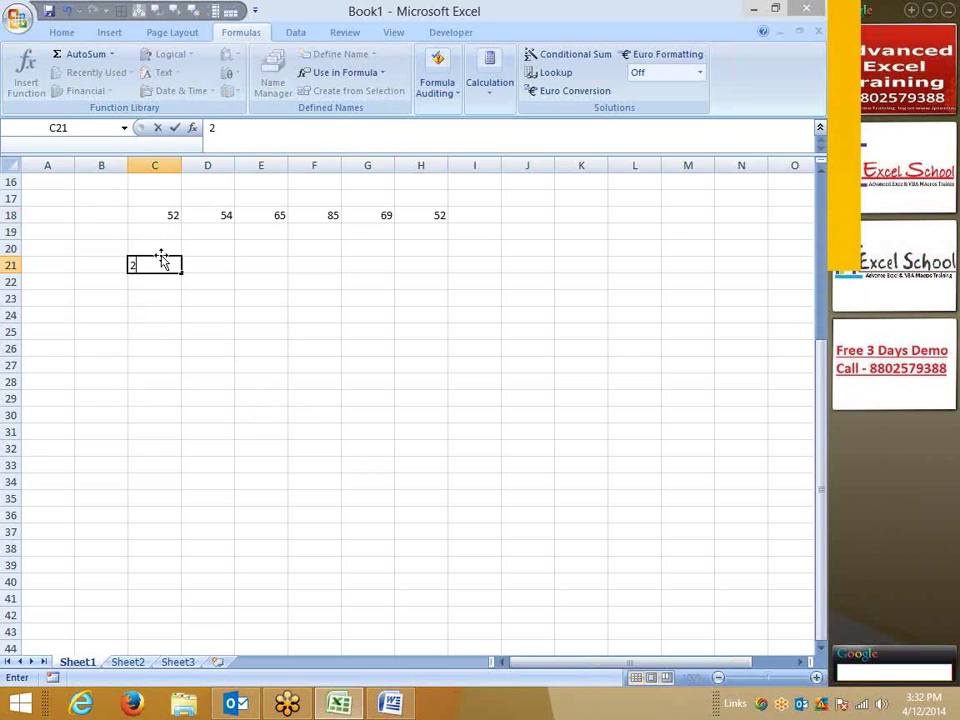
type("0%")
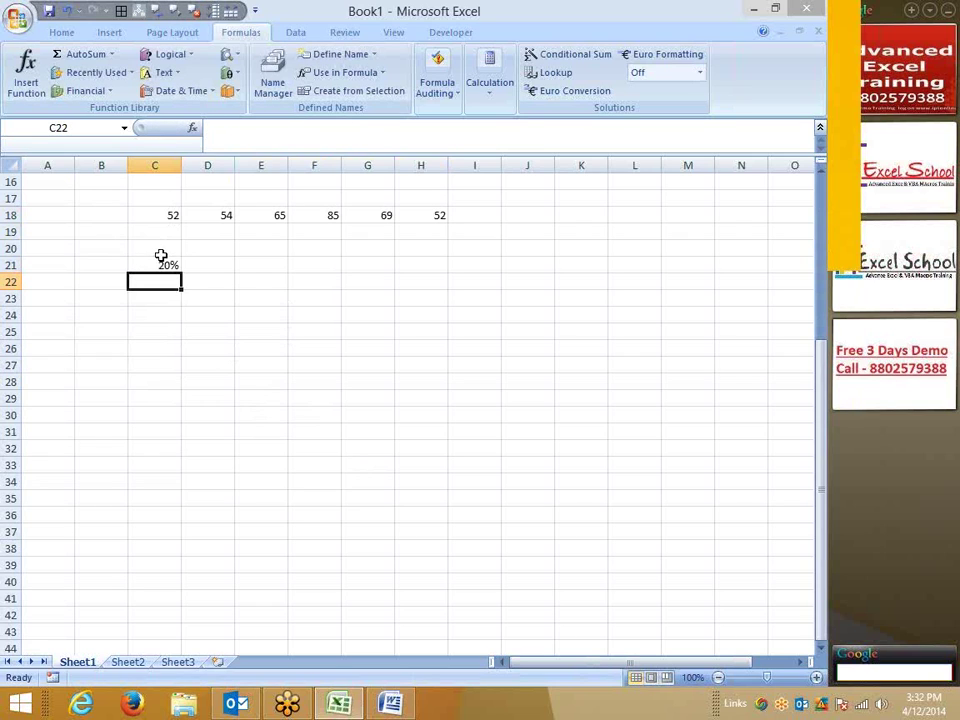
type("+")
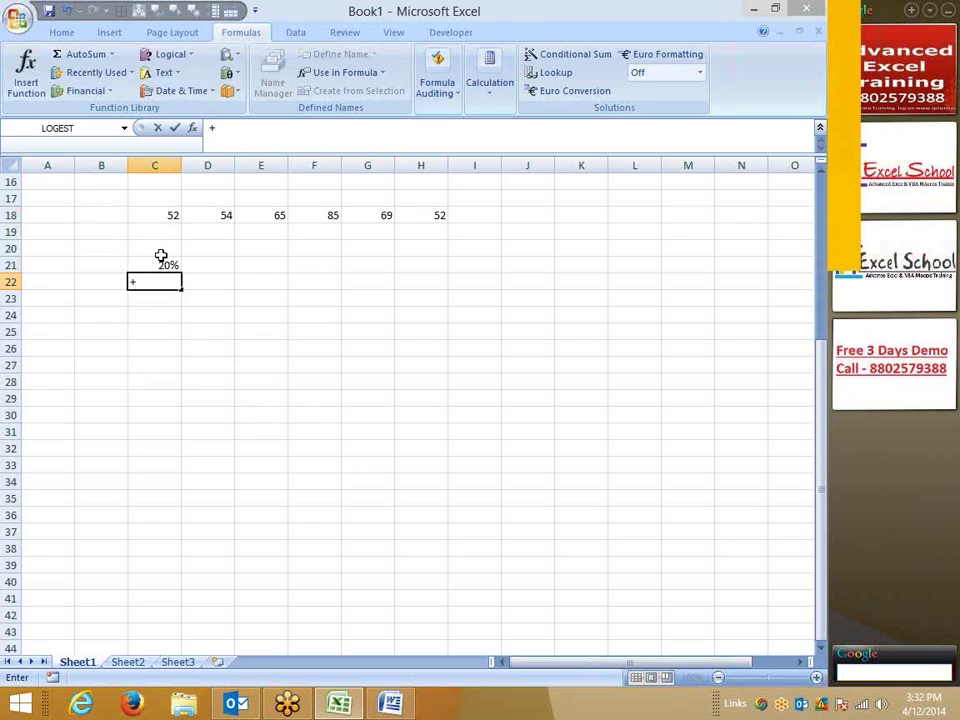
type("50")
key("Return")
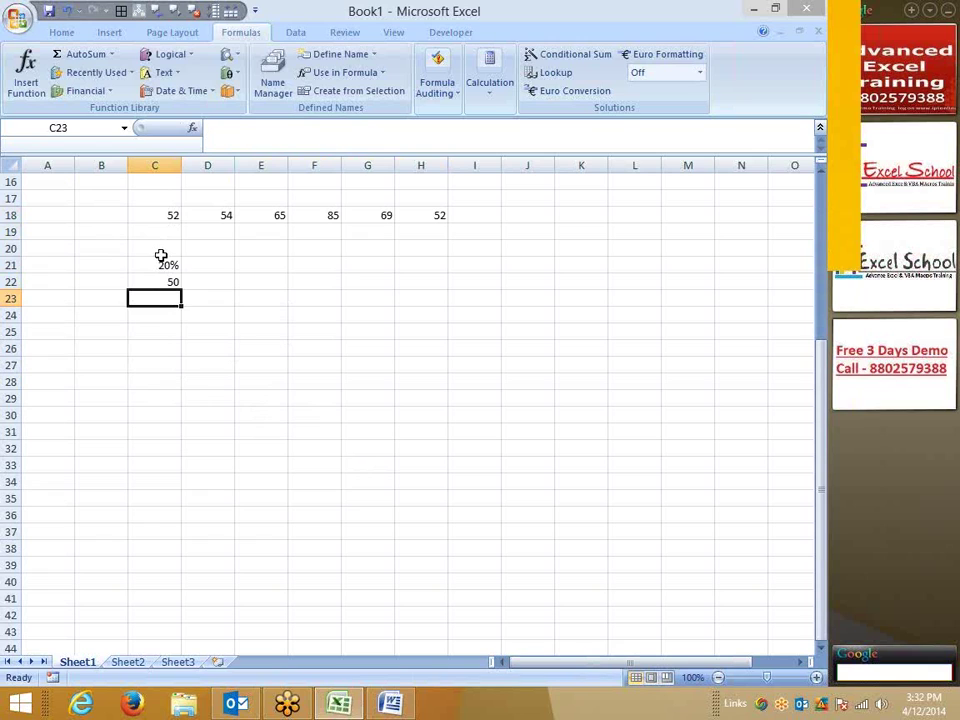
key("Up")
key("Up")
key("shift+Down")
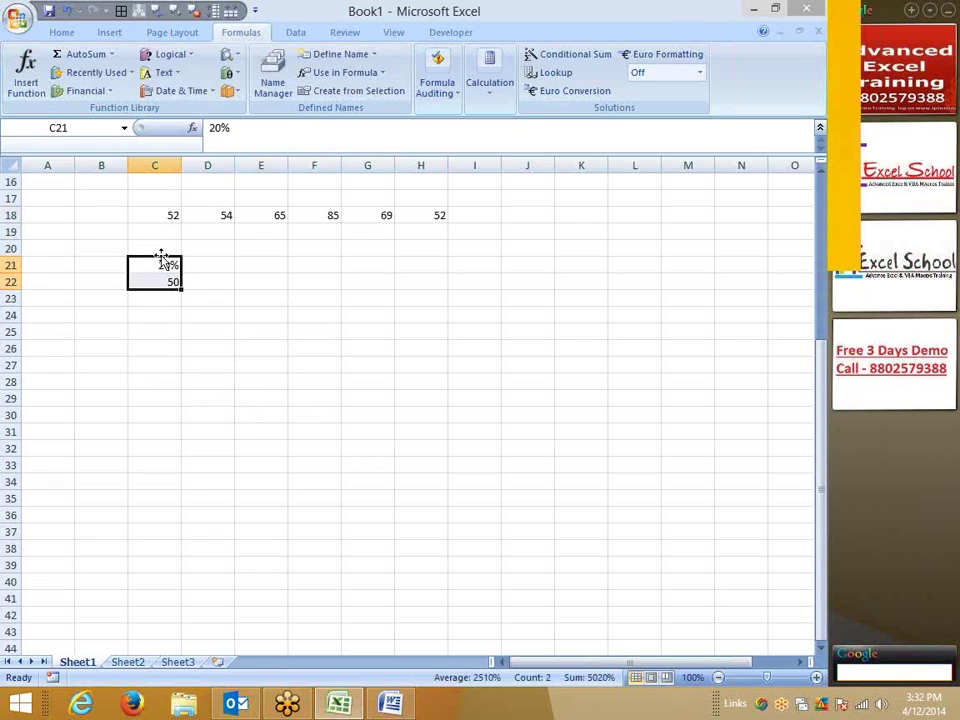
key("Down")
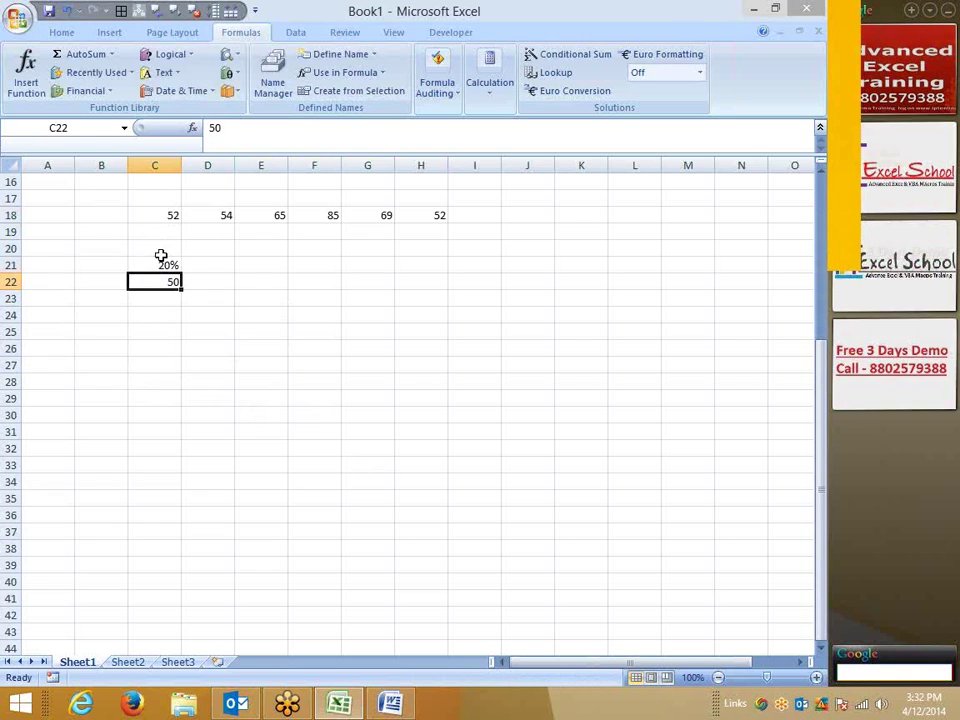
key("Down")
type("2%")
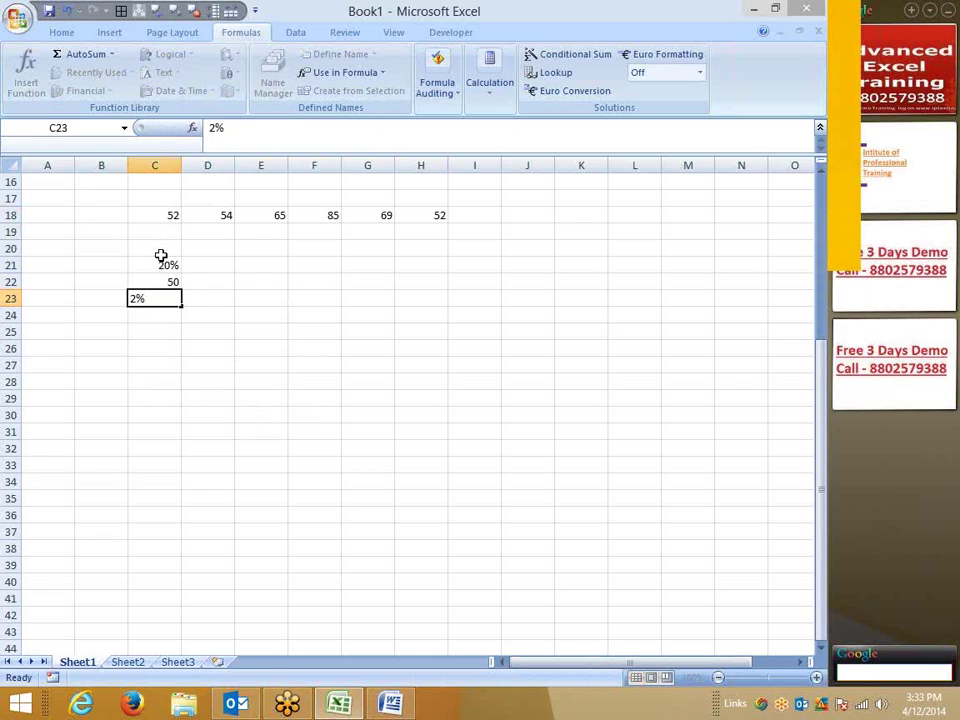
key("Return")
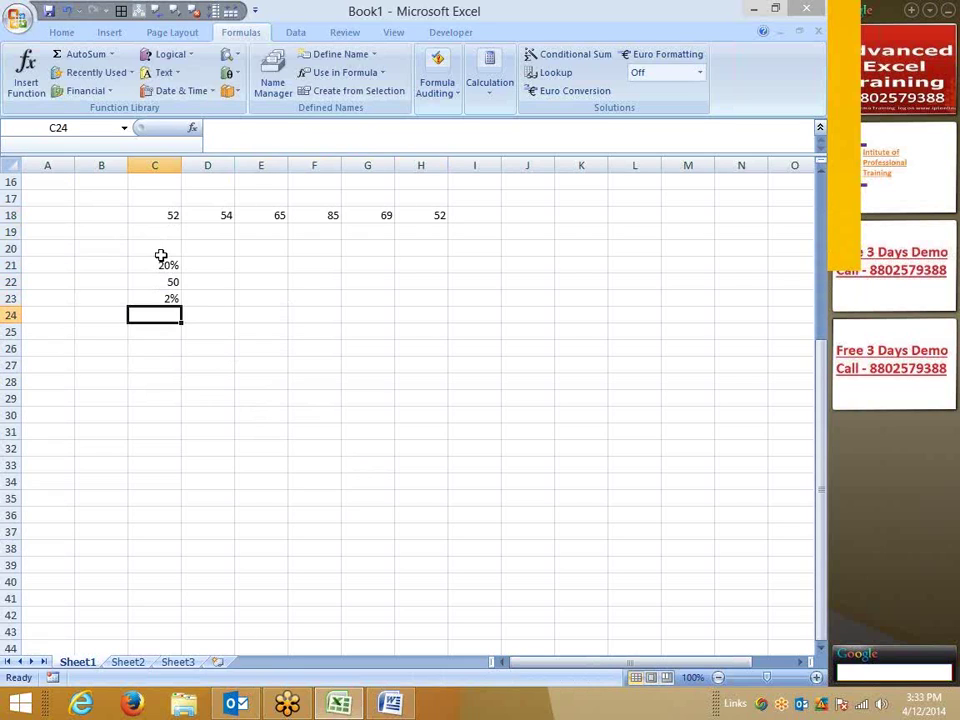
Move the three factors from C21:C23 over to B21:B23
key("Up")
key("Up")
key("Up")
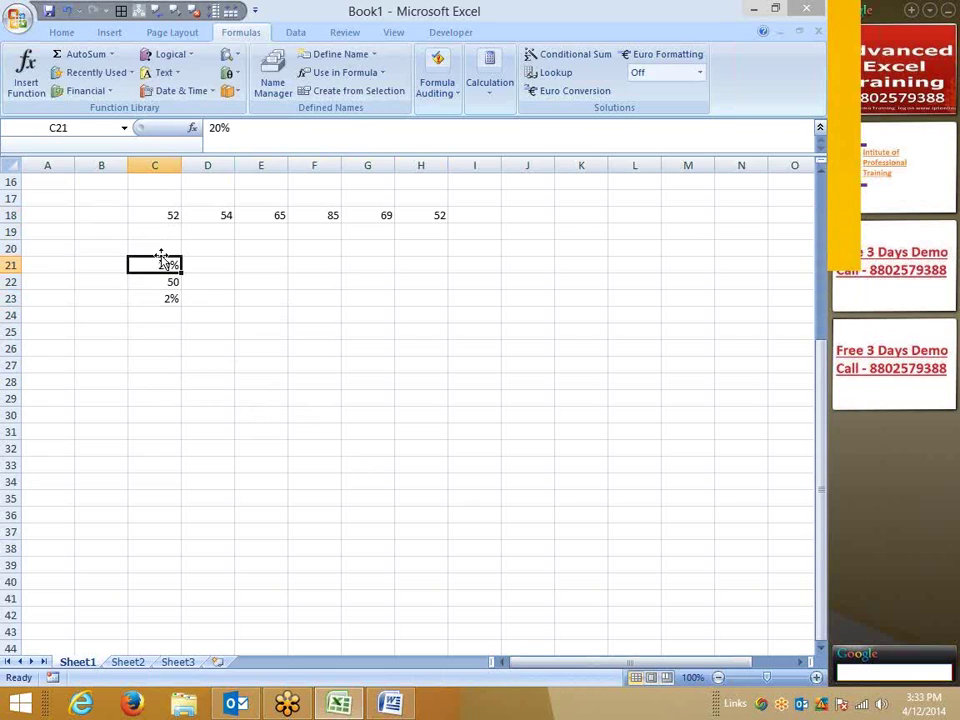
key("shift+Down")
key("shift+Down")
key("ctrl+c")
key("Left")
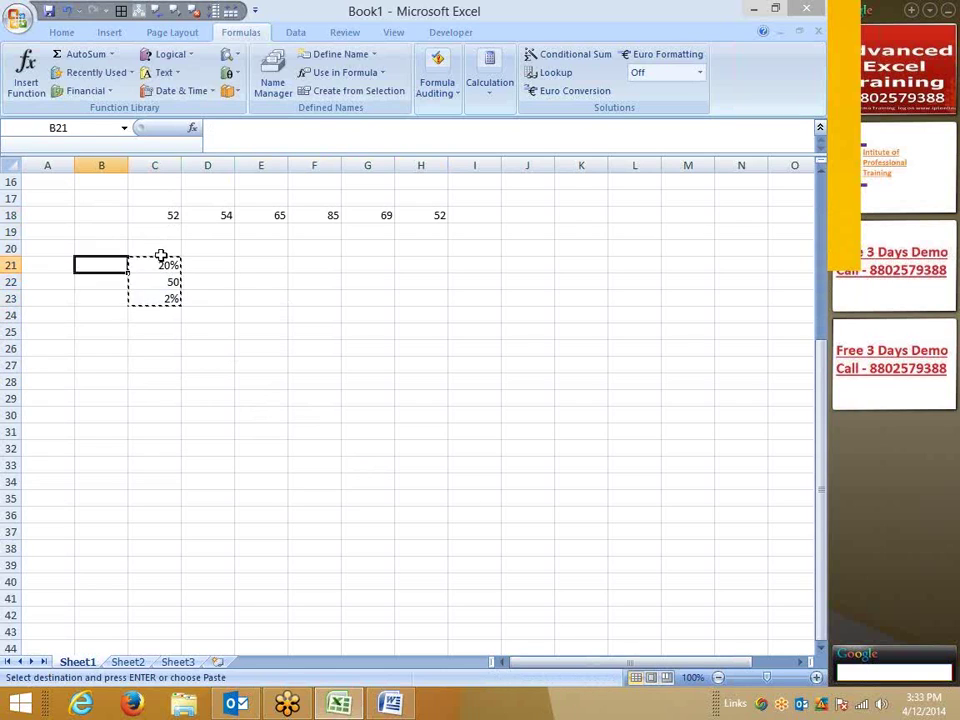
key("Return")
key("Up")
key("Up")
key("Right")
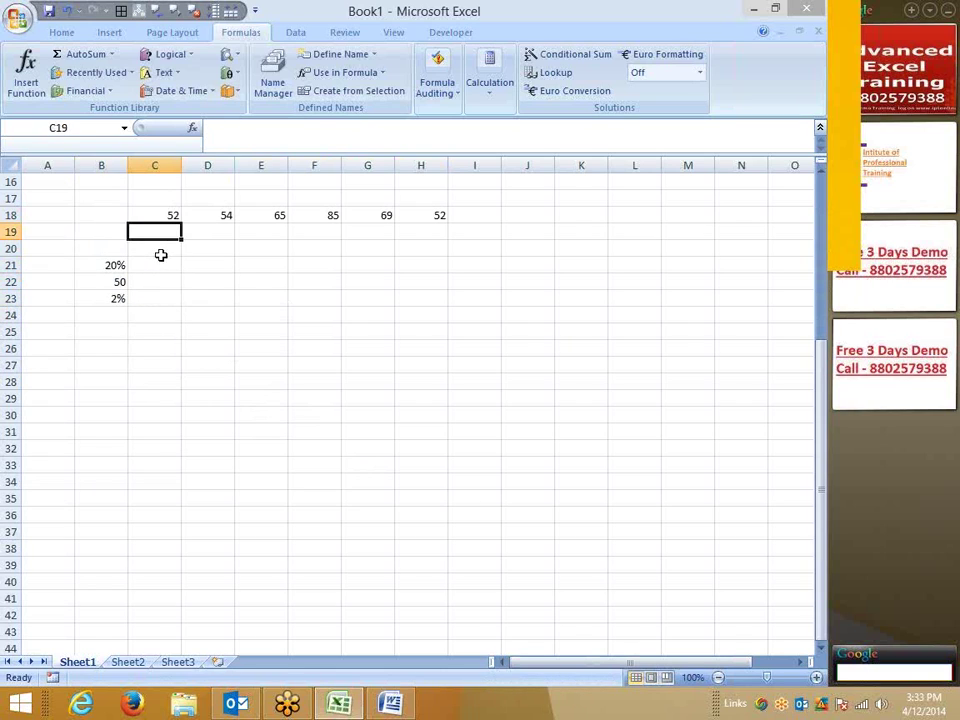
Fill C19:H19 with =C18*20%, giving 20% of each row 18 value
type("=")
key("Up")
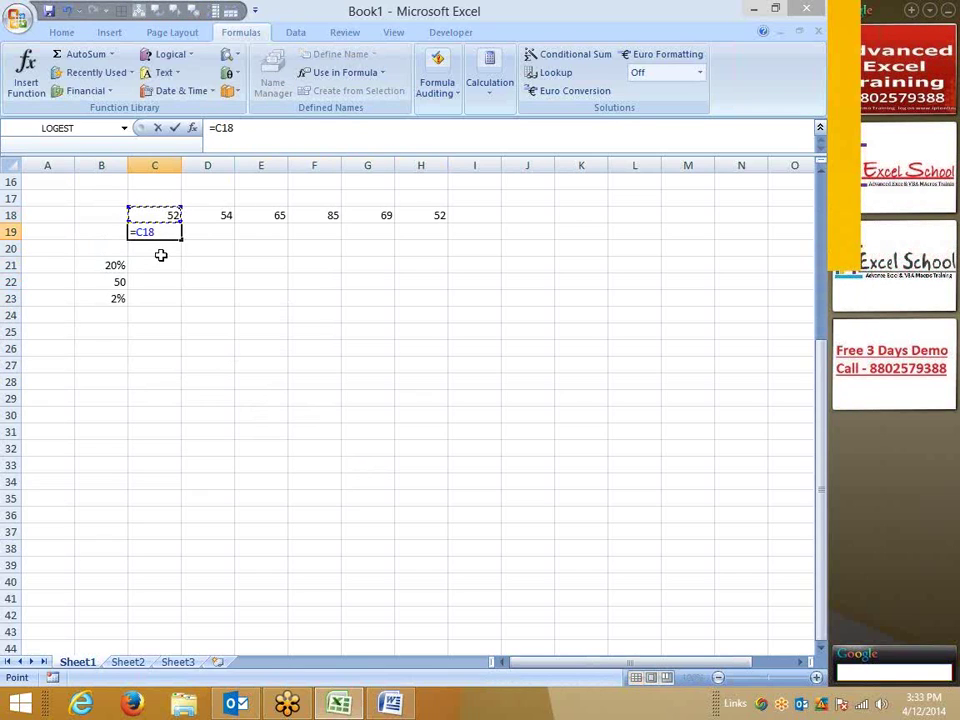
type("*20%")
key("Return")
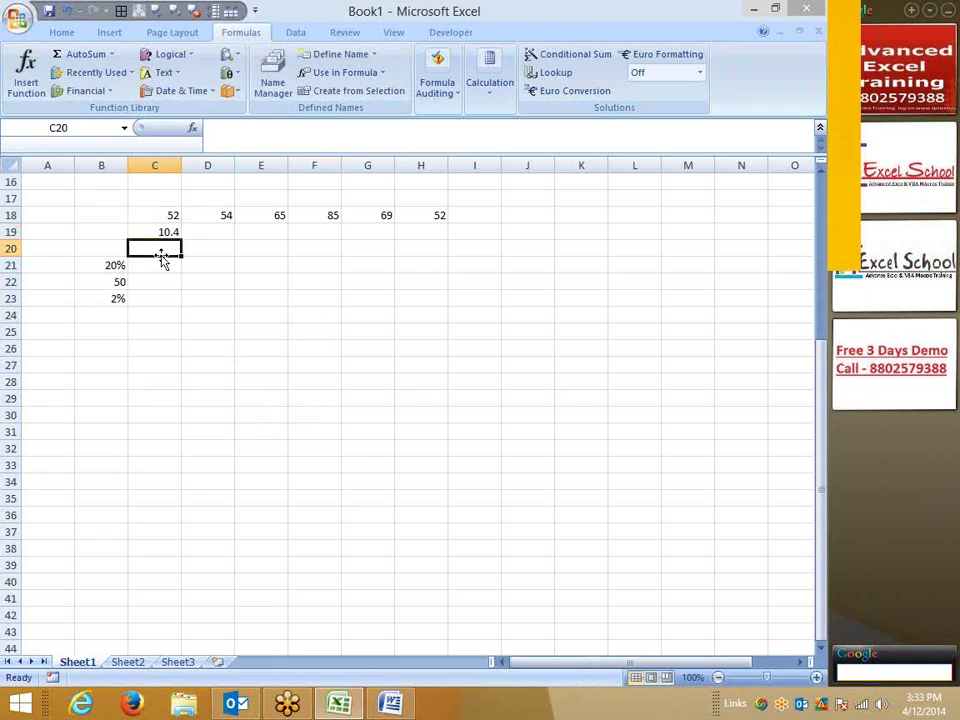
key("Up")
key("shift+Right")
key("shift+Right")
key("shift+Right")
key("shift+Right")
key("shift+Right")
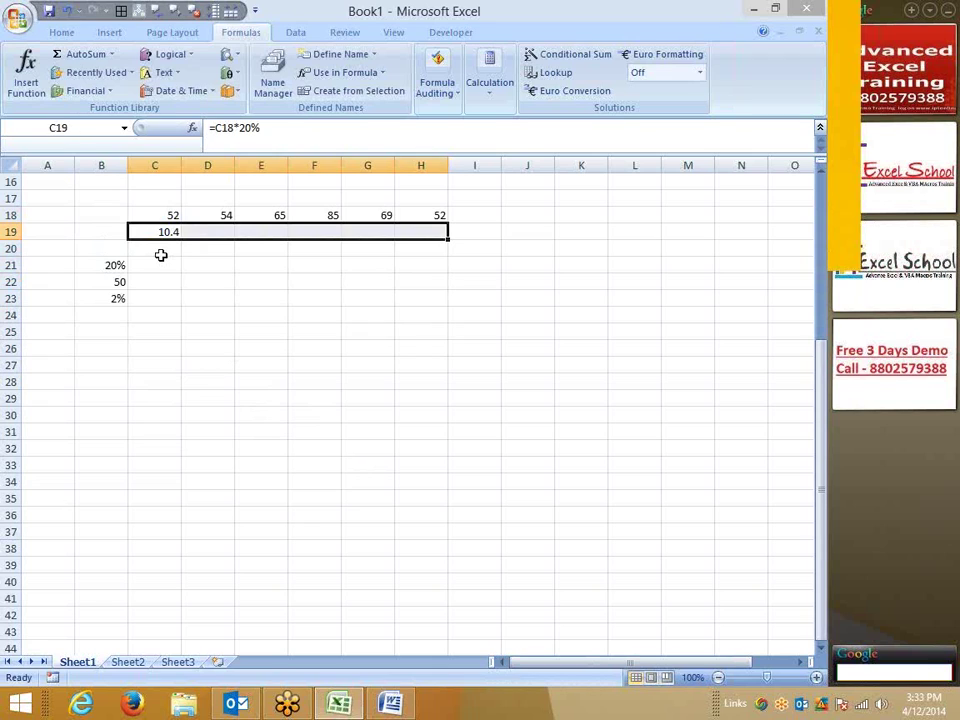
key("ctrl+r")
Fill C20:H20 with =C19+50 to add 50 to each row 19 result
left_click(161, 255)
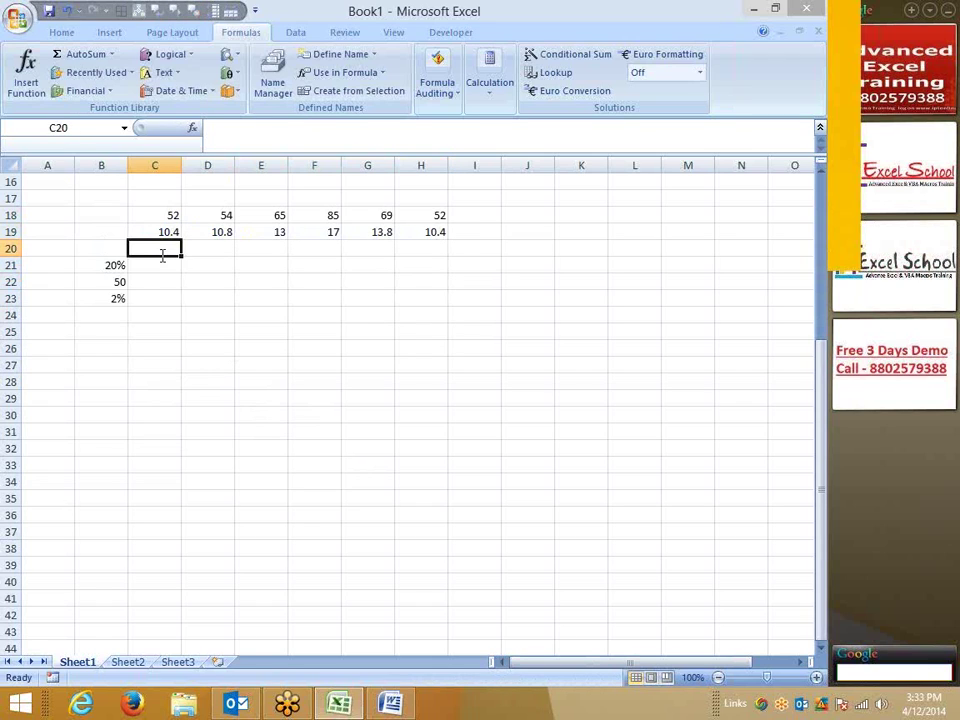
type("=")
key("Up")
type("+5")
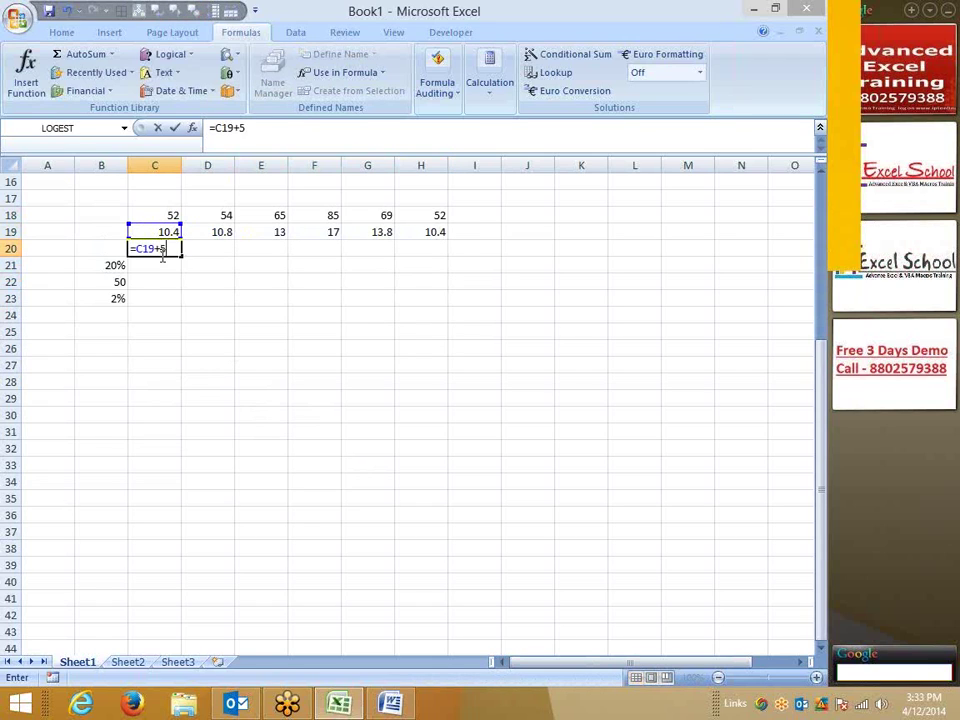
type("0")
key("Return")
key("Up")
key("Up")
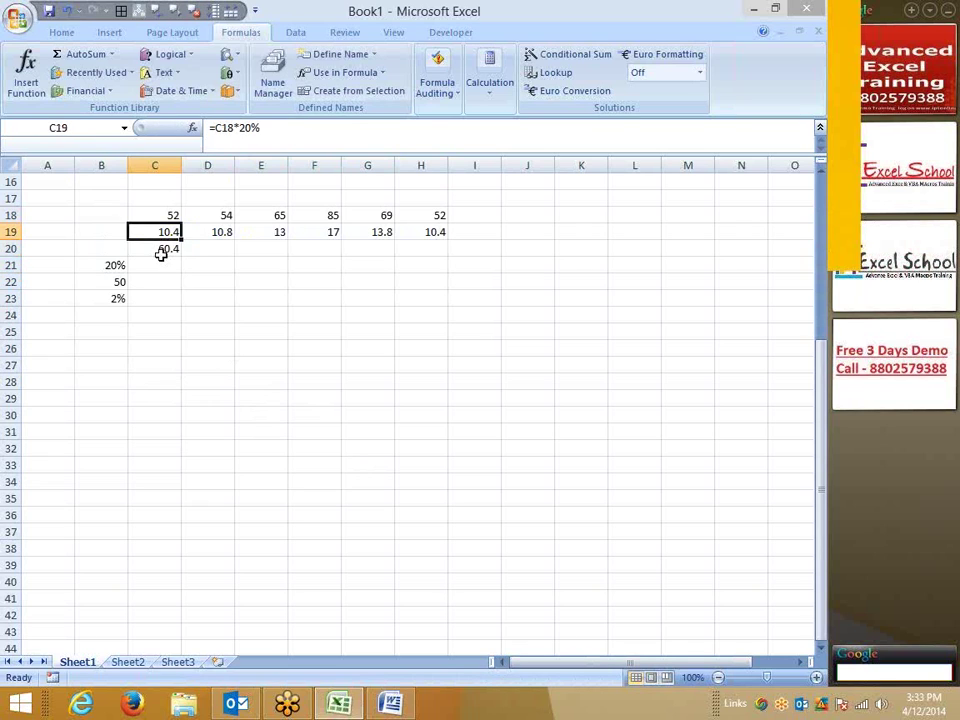
key("ctrl+Right")
key("Down")
key("ctrl+shift+Left")
key("ctrl+r")
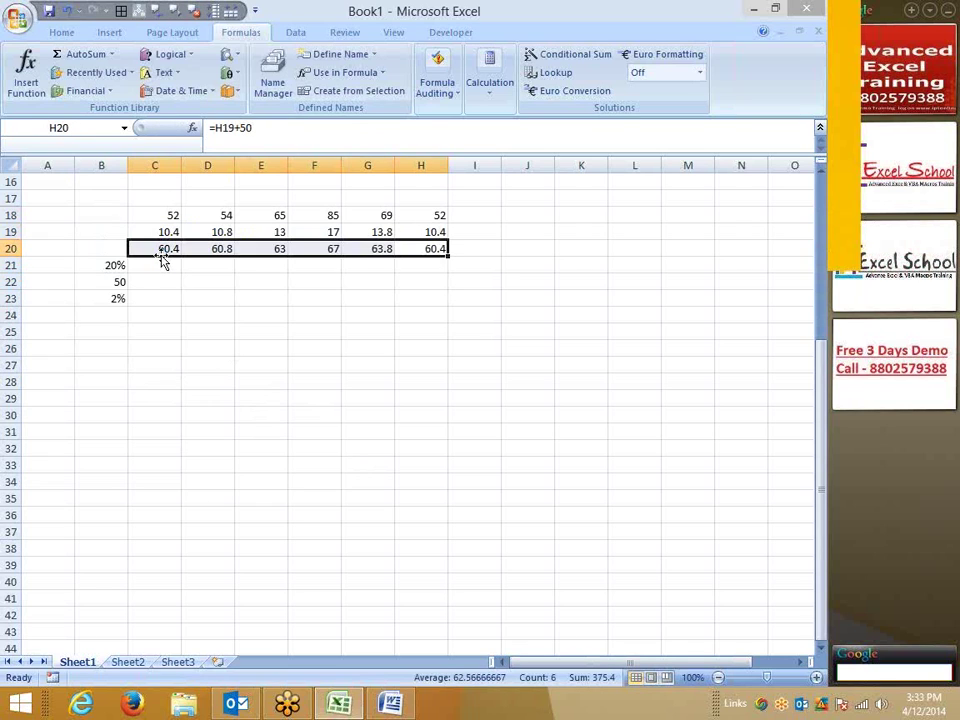
key("Down")
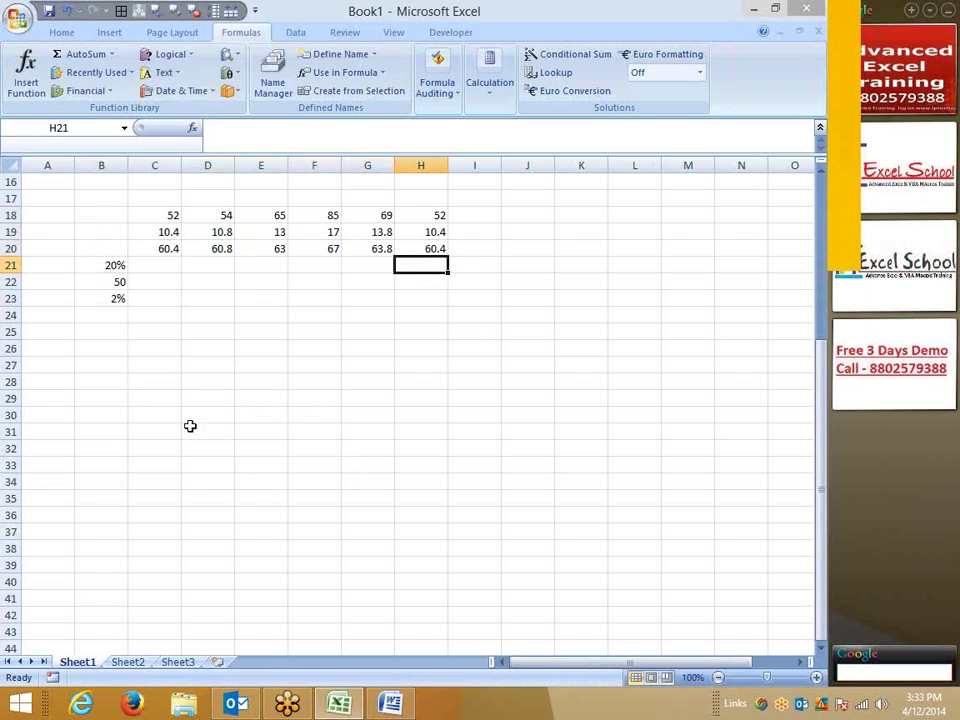
Fill C21:H21 with =C20*2%, taking 2% of each row 20 value
left_click(158, 268)
type("=")
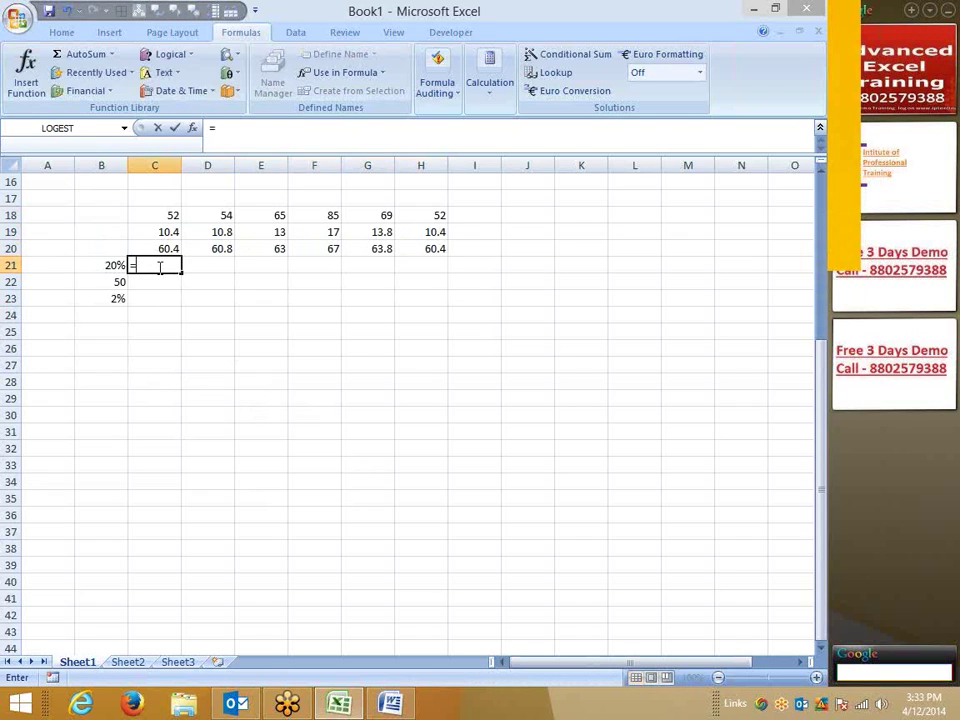
key("Up")
type("*2")
type("%")
key("Return")
key("Up")
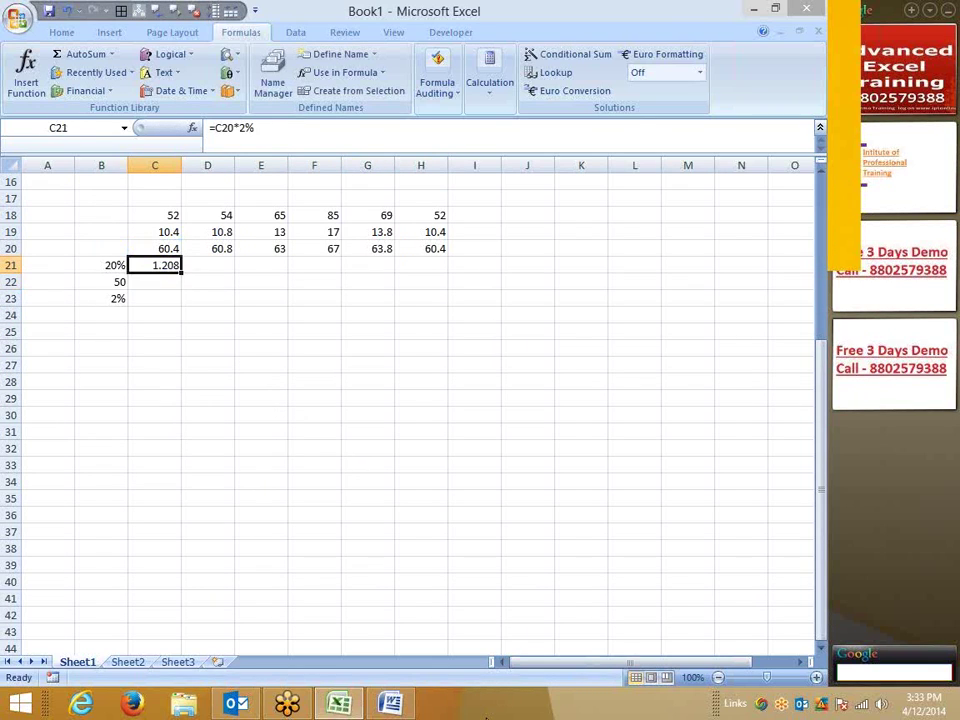
key("shift+Right")
key("shift+Right")
key("shift+Right")
key("shift+Right")
key("shift+Right")
key("ctrl+r")
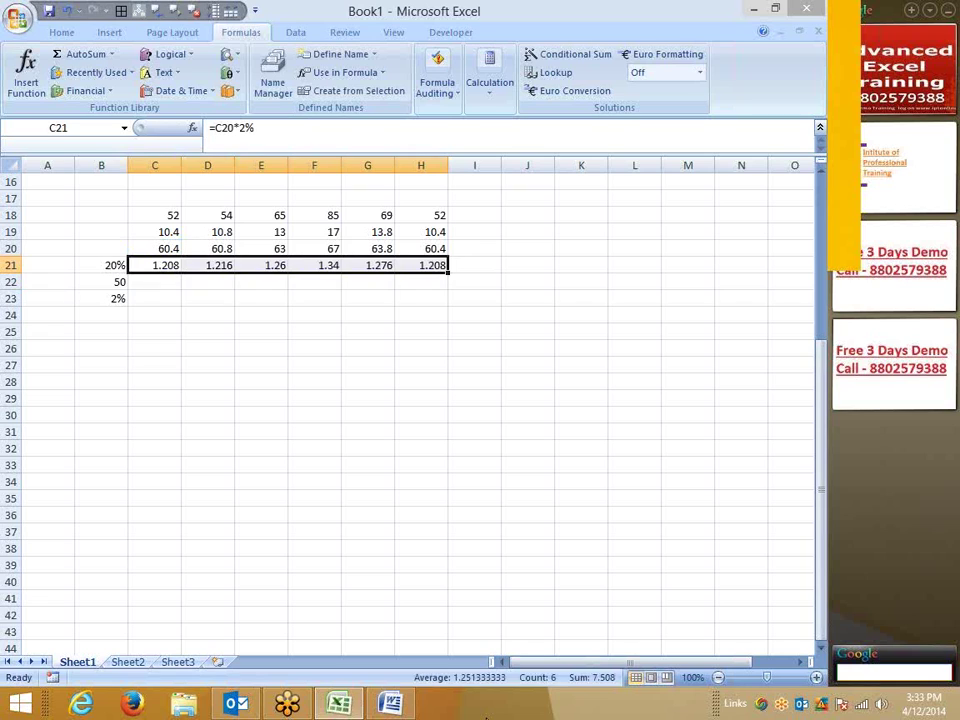
Fill C22:H22 with =C18+C21, giving 53.208 in C22
key("Down")
type("=")
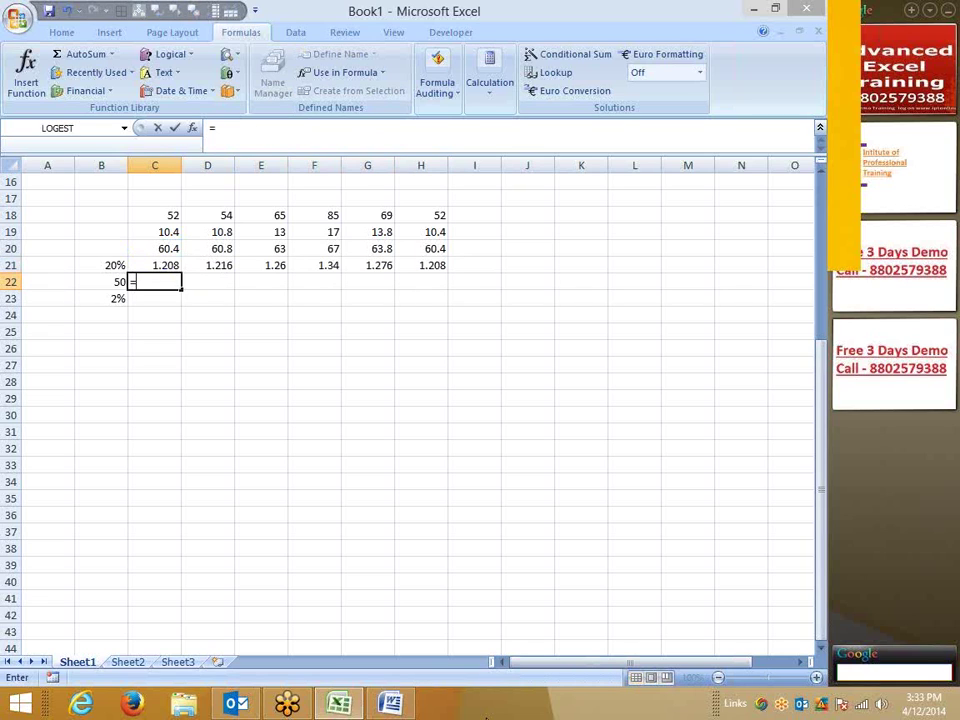
key("Up")
key("Up")
key("Up")
key("Up")
type("+")
key("Up")
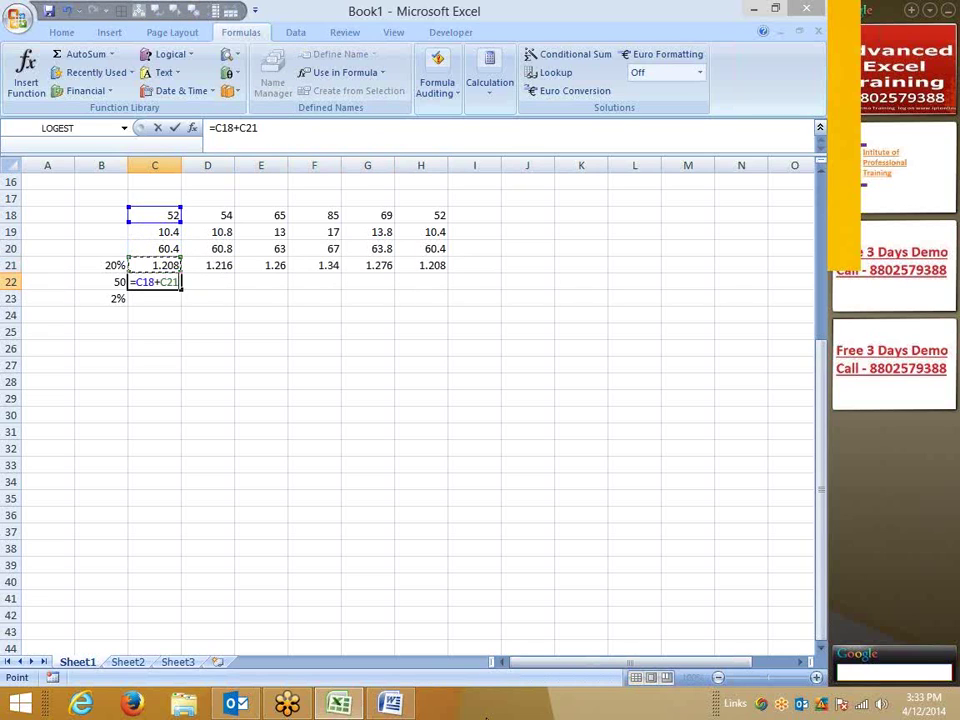
key("Return")
key("Up")
key("shift+Right")
key("shift+Right")
key("shift+Right")
key("shift+Right")
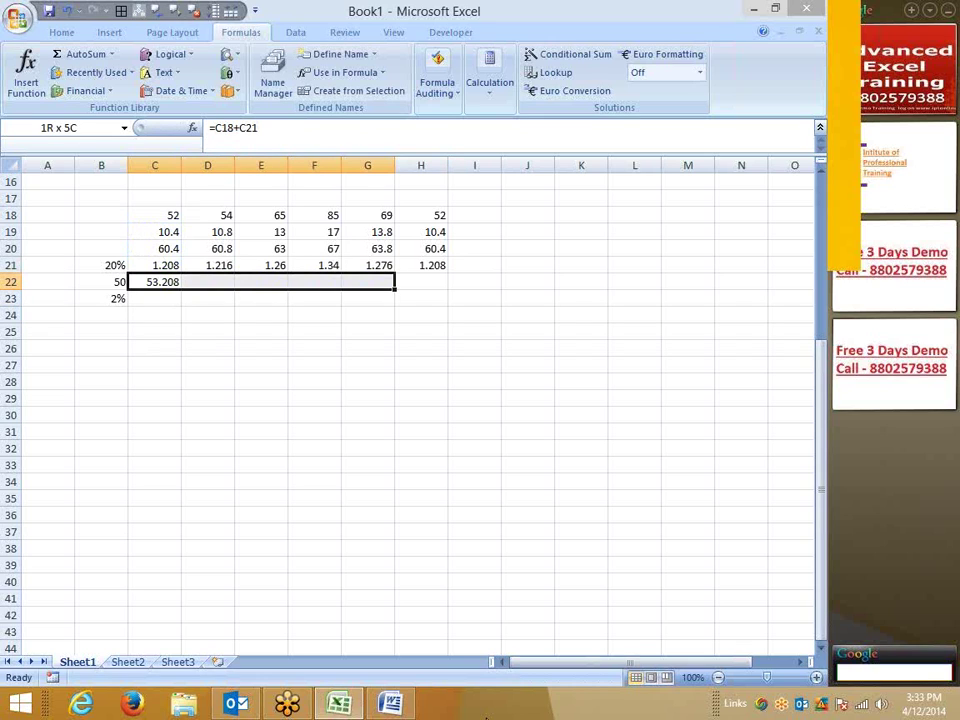
key("shift+Right")
key("ctrl+r")
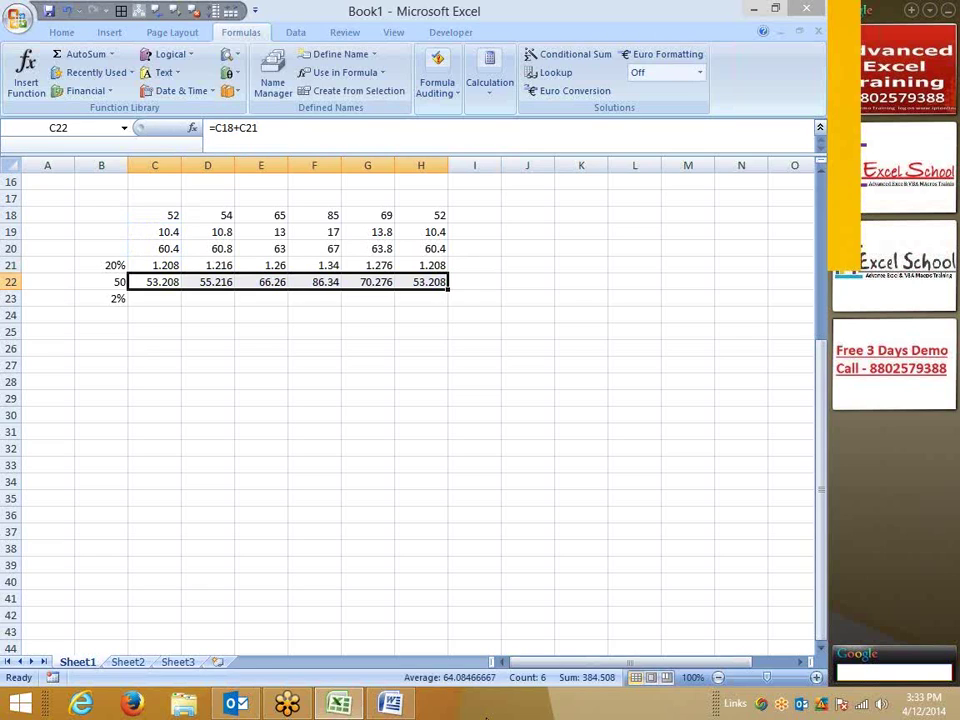
key("Up")
key("Up")
key("Up")
Total row 22 in C25 with =SUM(C22:H22), giving 384.508
key("shift+Down")
key("shift+Down")
key("shift+Down")
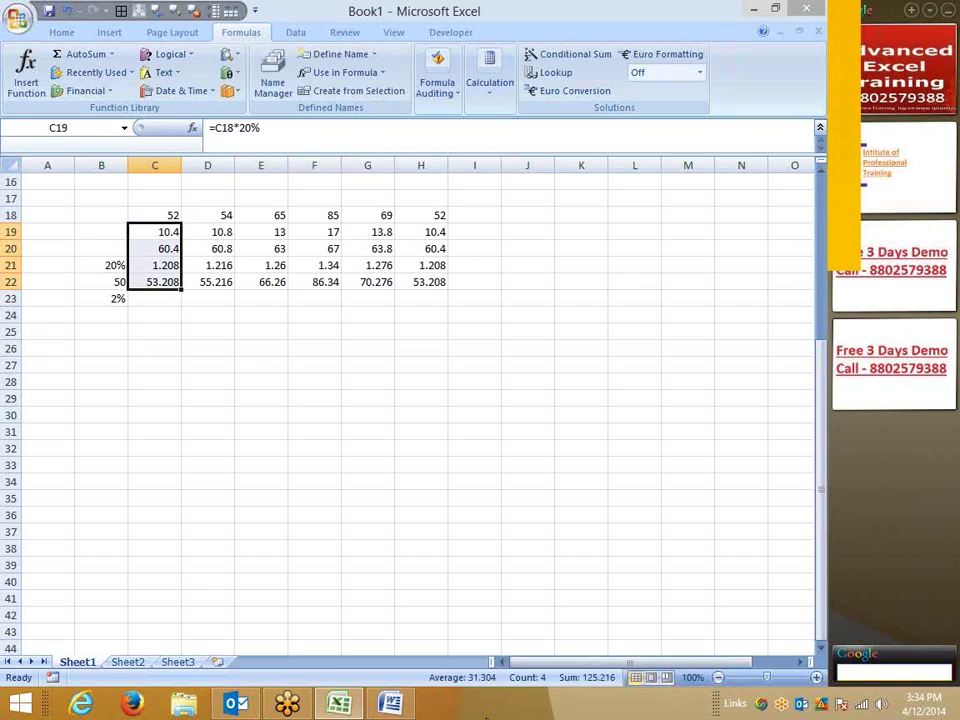
key("ctrl+Down")
key("ctrl+shift+Right")
key("Down")
key("Down")
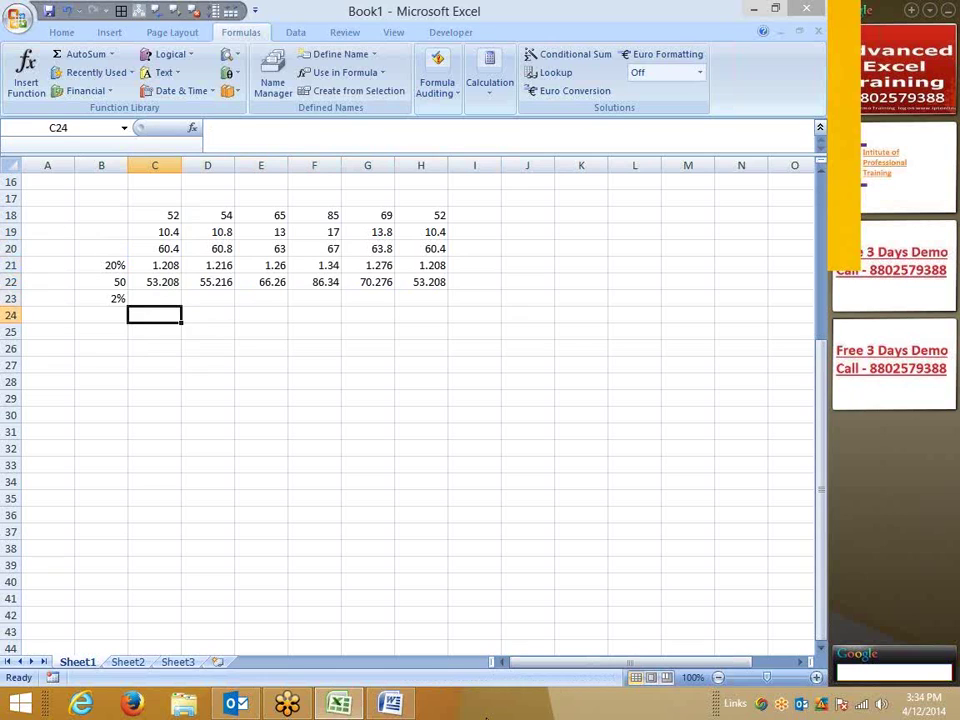
key("Down")
type("=SUM")
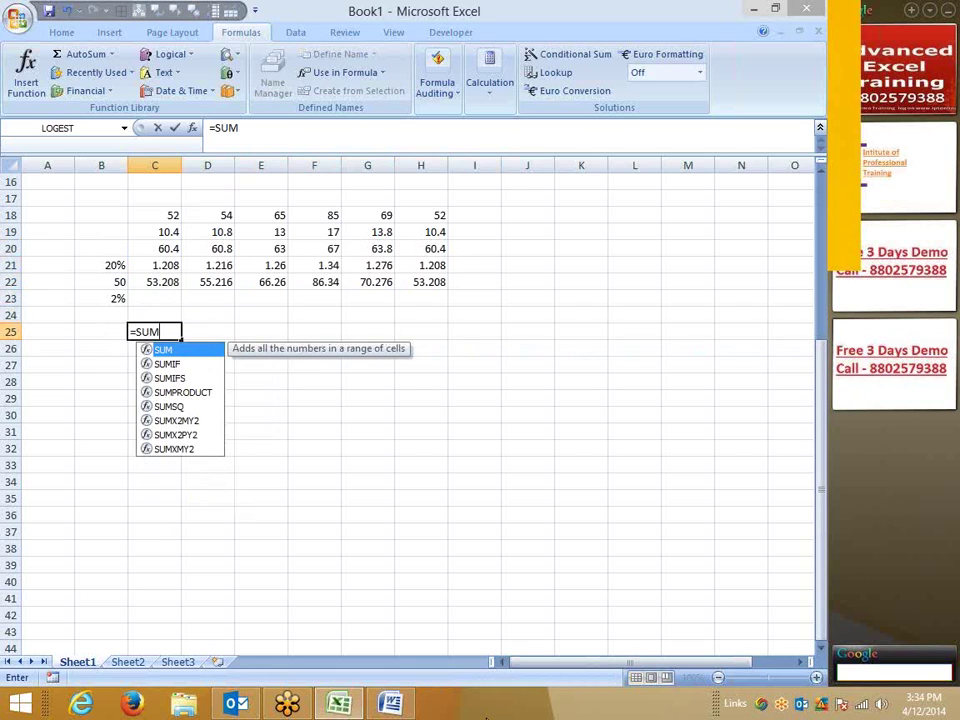
type("(")
key("Up")
key("Up")
key("Up")
key("ctrl+shift+Right")
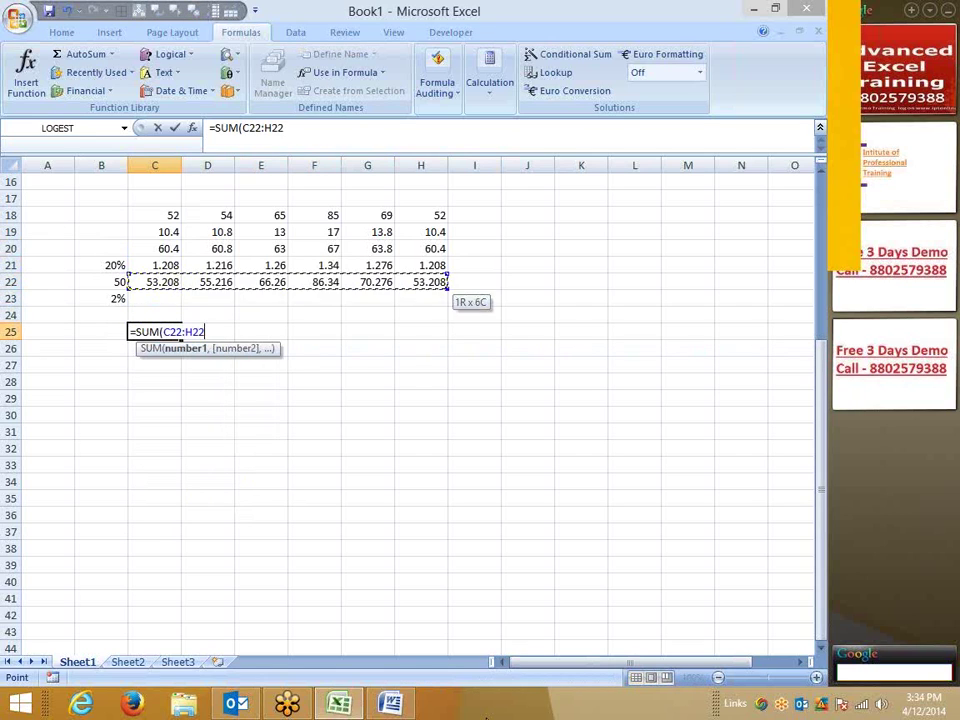
key("Return")
key("Up")
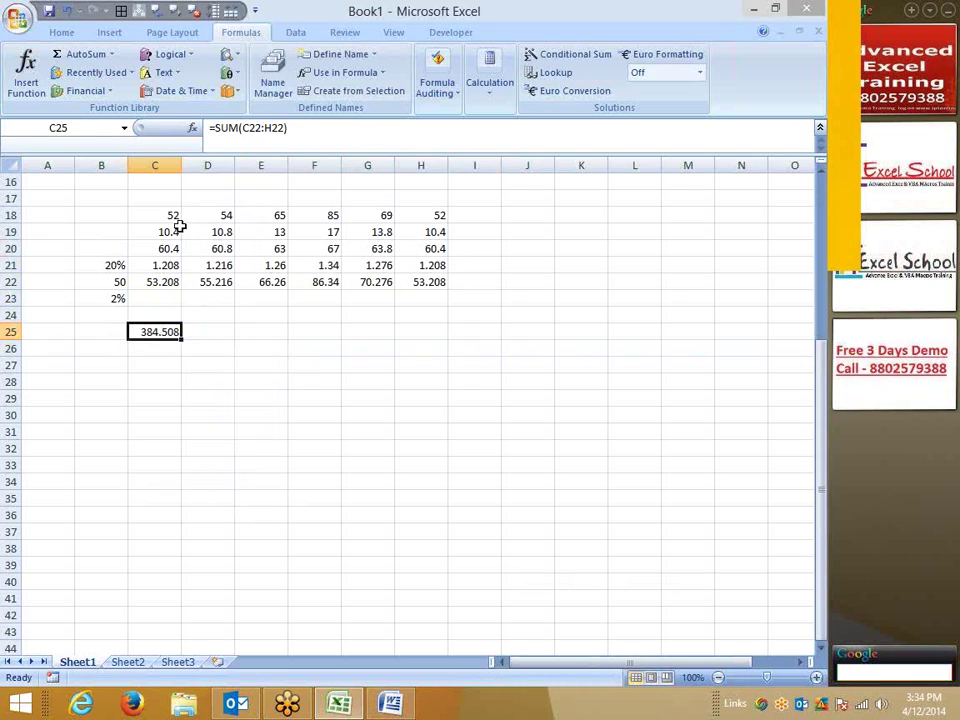
Copy the row 18 values C18:H18 into C28:H28
left_click_drag(174, 216, 422, 216)
key("ctrl+c")
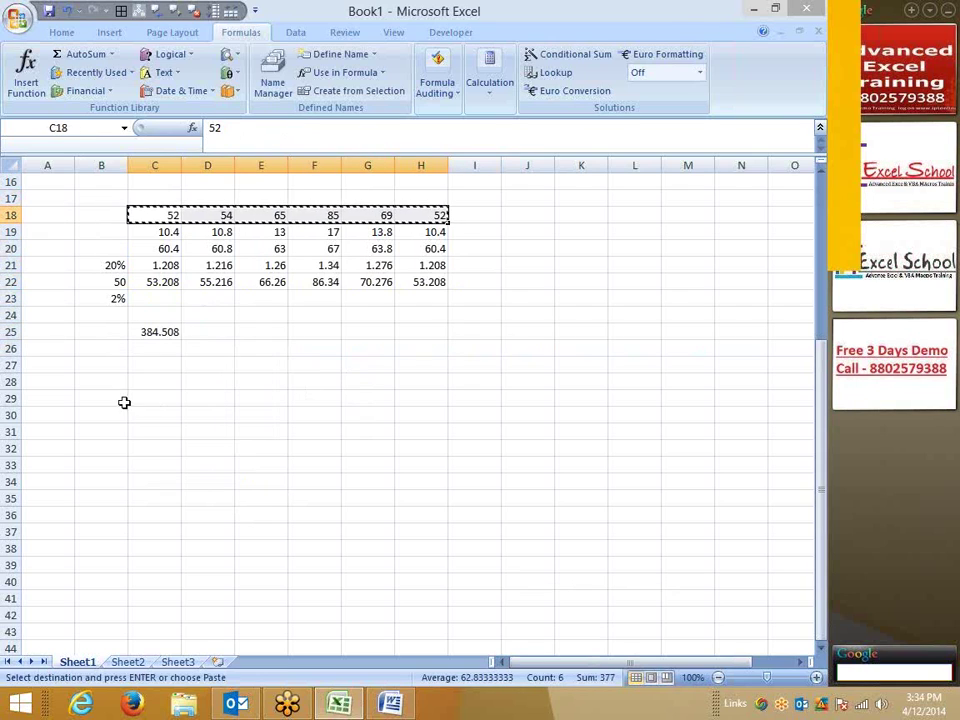
left_click(160, 379)
key("ctrl+v")
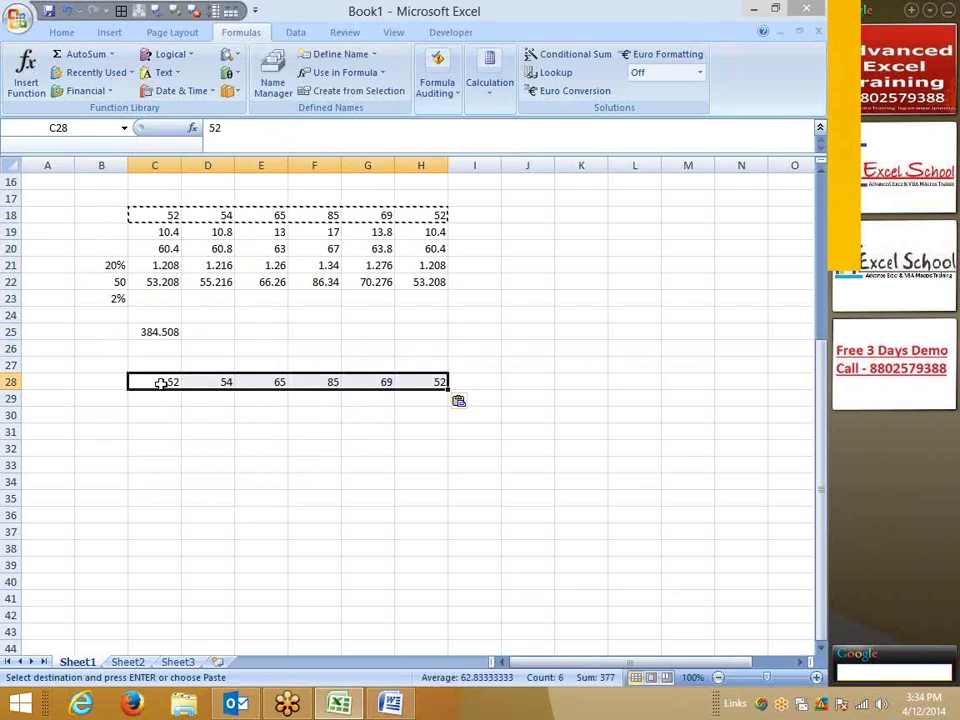
key("Escape")
Start a formula in C29 that references the range C28:H28
left_click(166, 400)
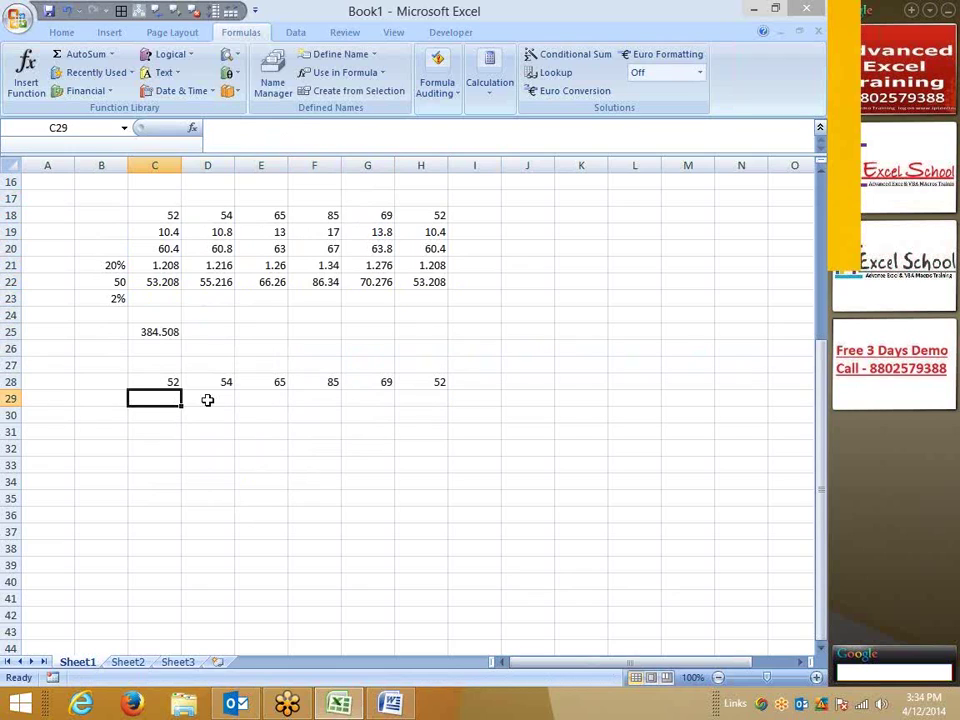
type("=")
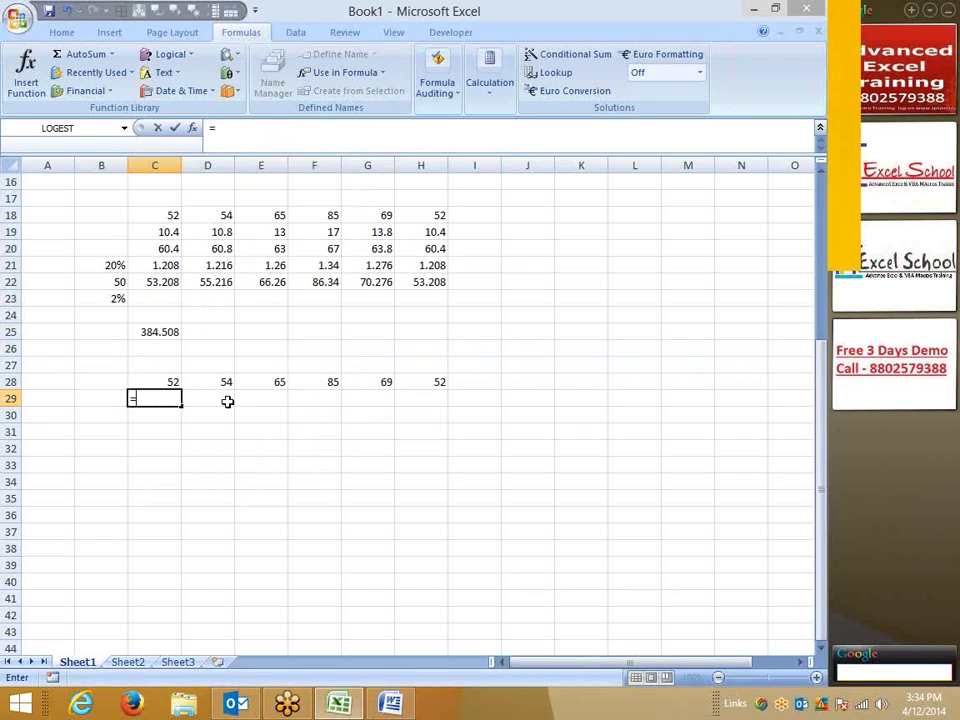
key("Up")
key("shift+Right")
key("shift+Right")
key("shift+Right")
Build the formula =(((C28:H28*20%)+50)*2%)+C18:H18 in C29
type("*")
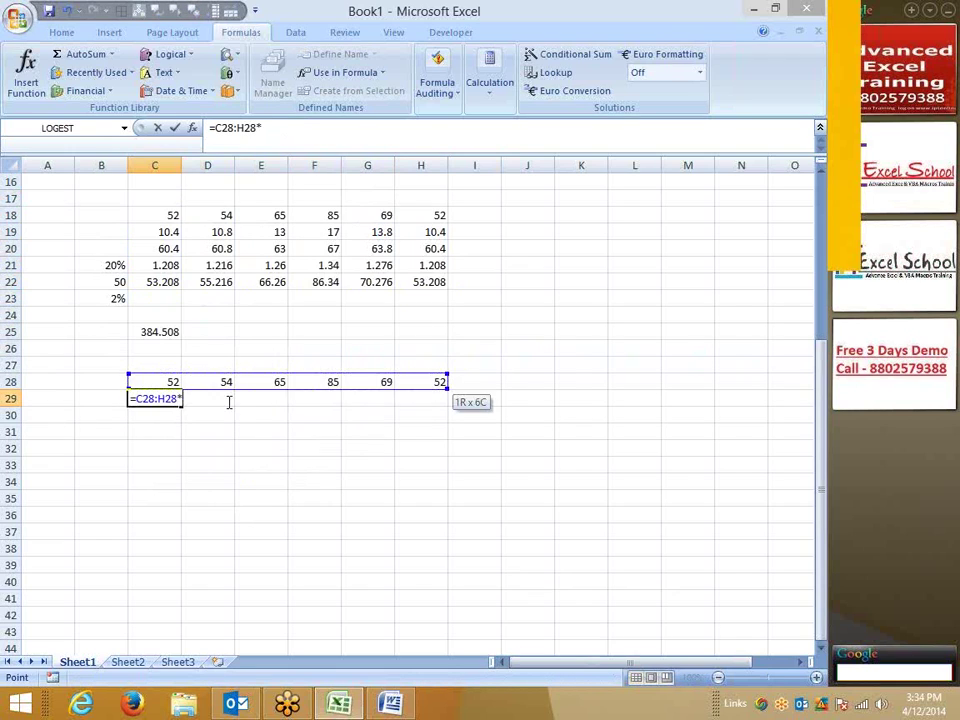
type("20%")
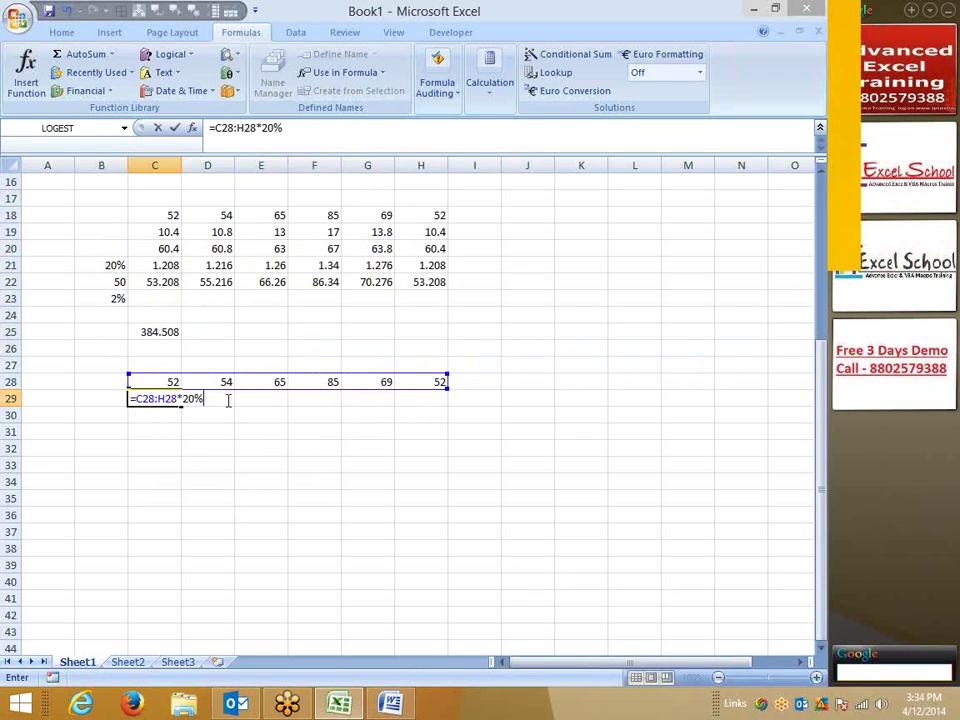
left_click(216, 128)
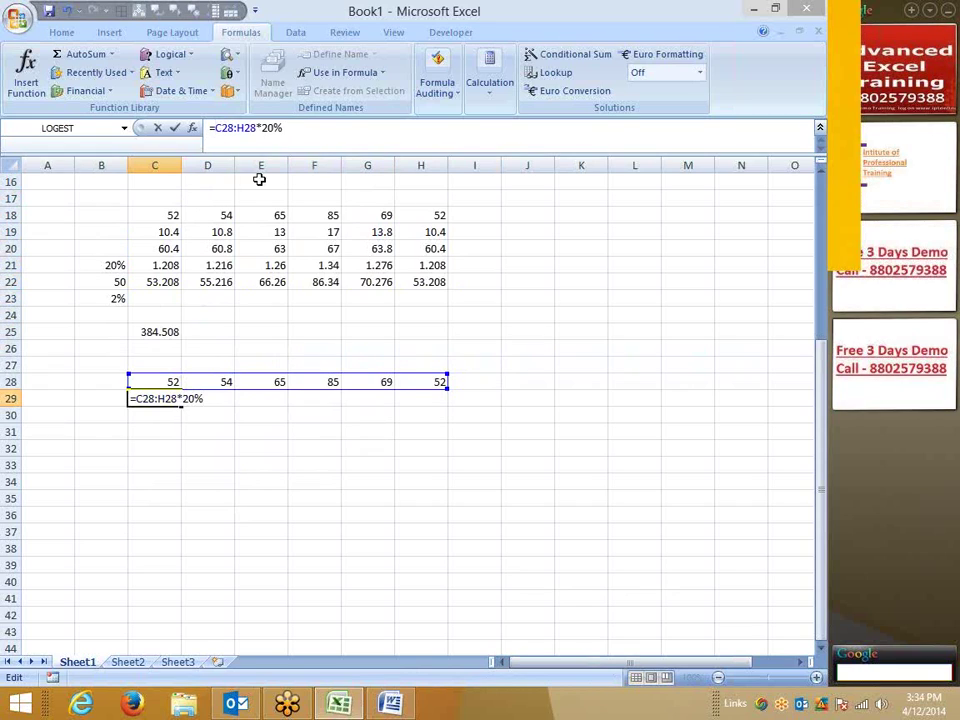
type("(")
left_click(306, 131)
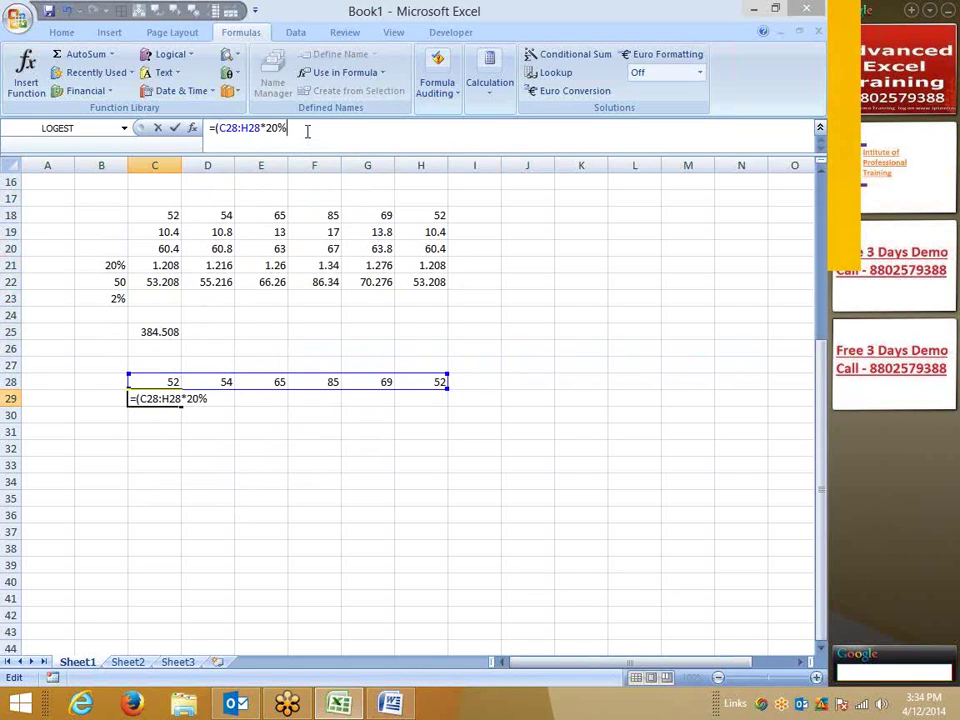
type(")")
type("+")
type("50")
left_click(215, 128)
type("(")
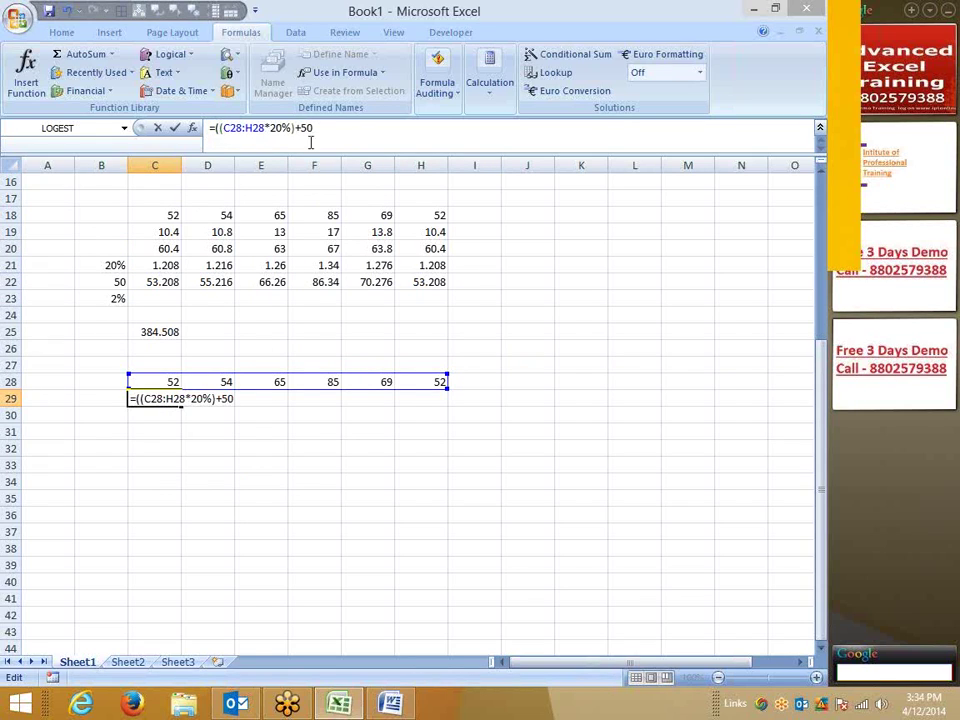
left_click(338, 130)
type(")")
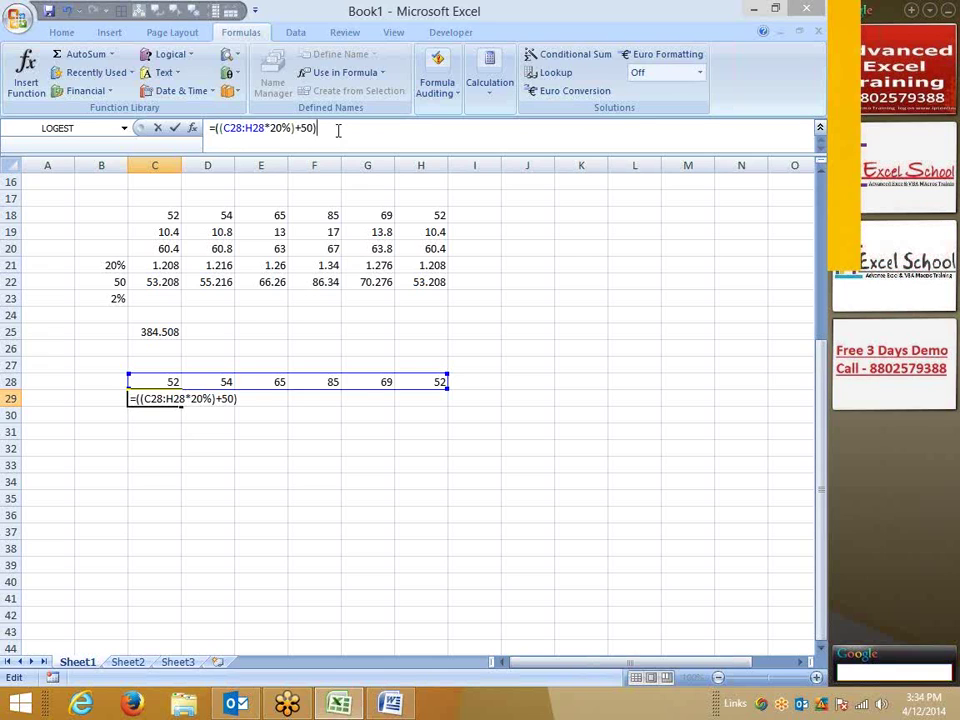
type("*20%")
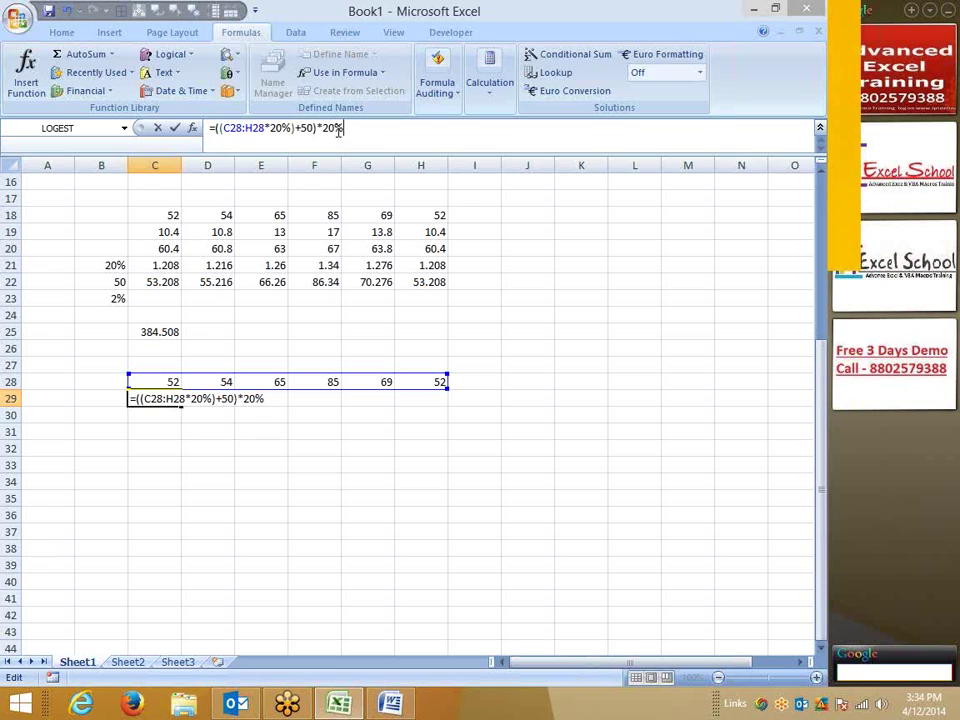
left_click(329, 128)
key("Delete")
left_click(215, 128)
type("(")
left_click(358, 124)
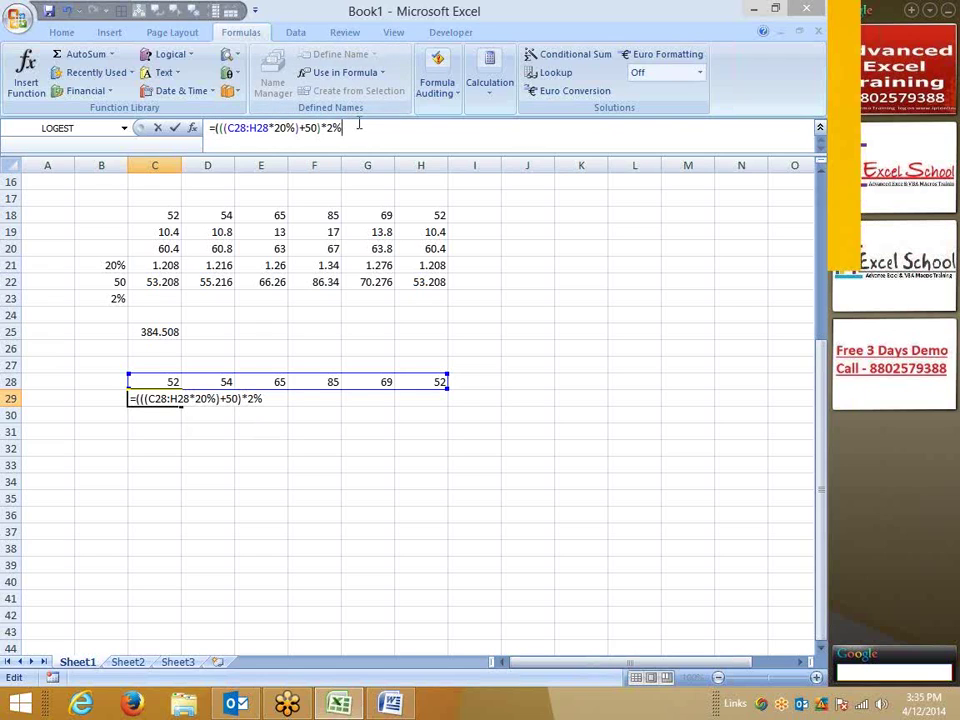
type(")")
type("+")
left_click_drag(148, 214, 422, 212)
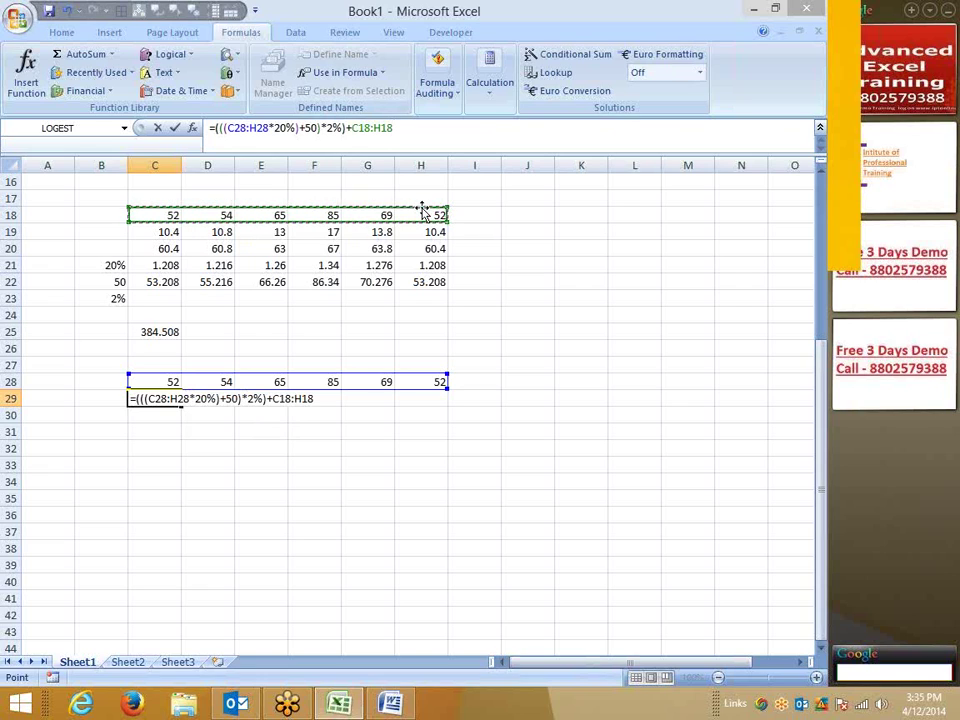
key("Return")
Enter that formula as an array over C29:H29 with Ctrl+Shift+Enter, returning 53.208 first
key("Up")
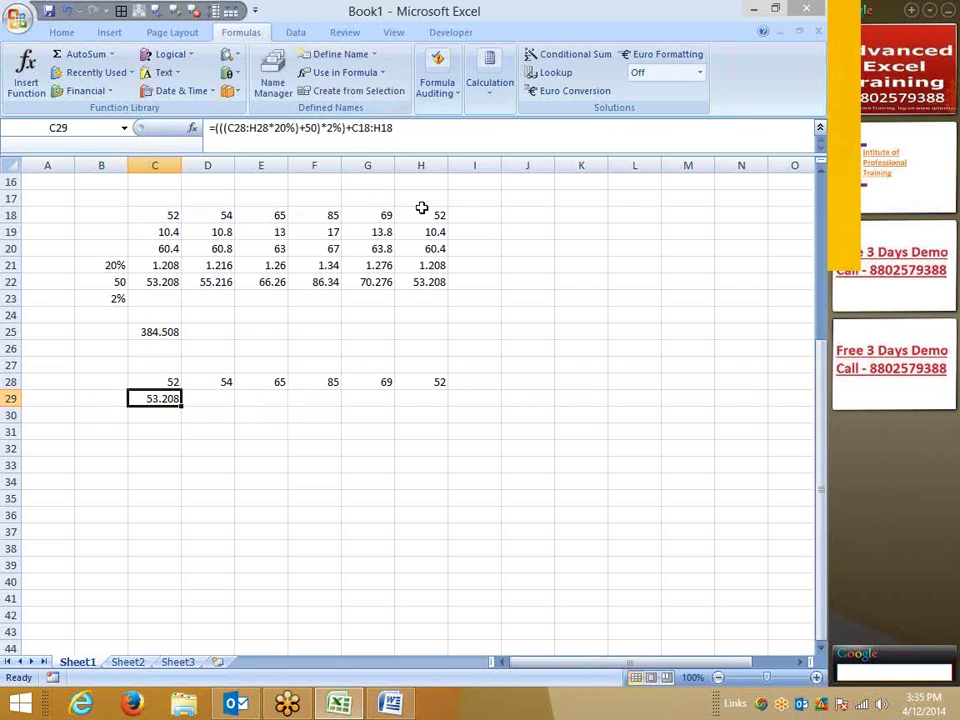
key("shift+Right")
key("shift+Right")
key("shift+Right")
key("shift+Right")
key("shift+Right")
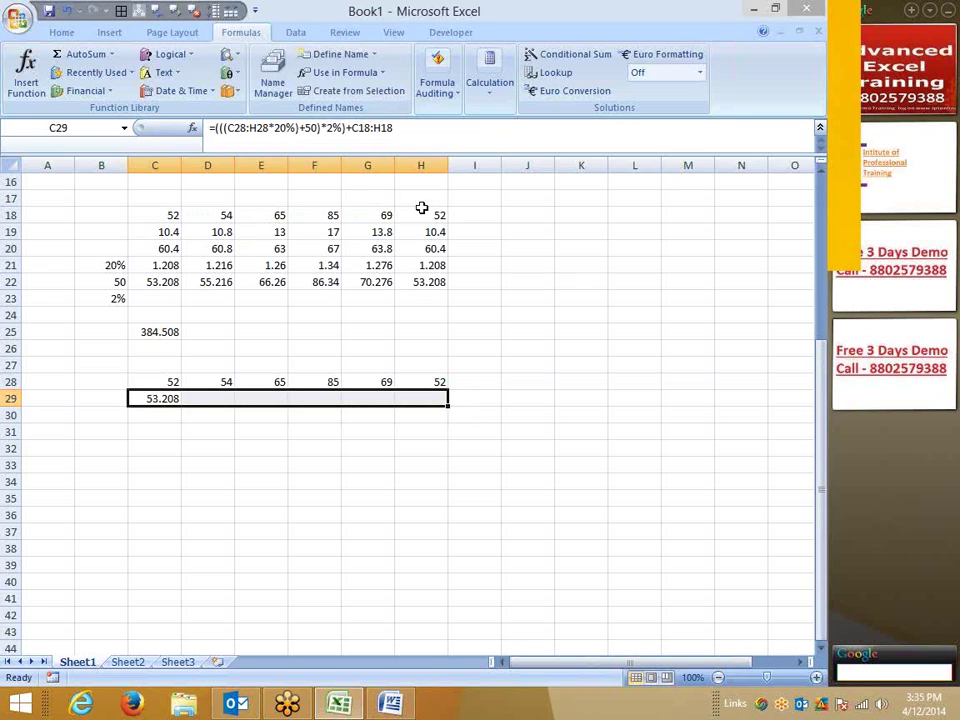
key("F2")
key("ctrl+shift+Return")
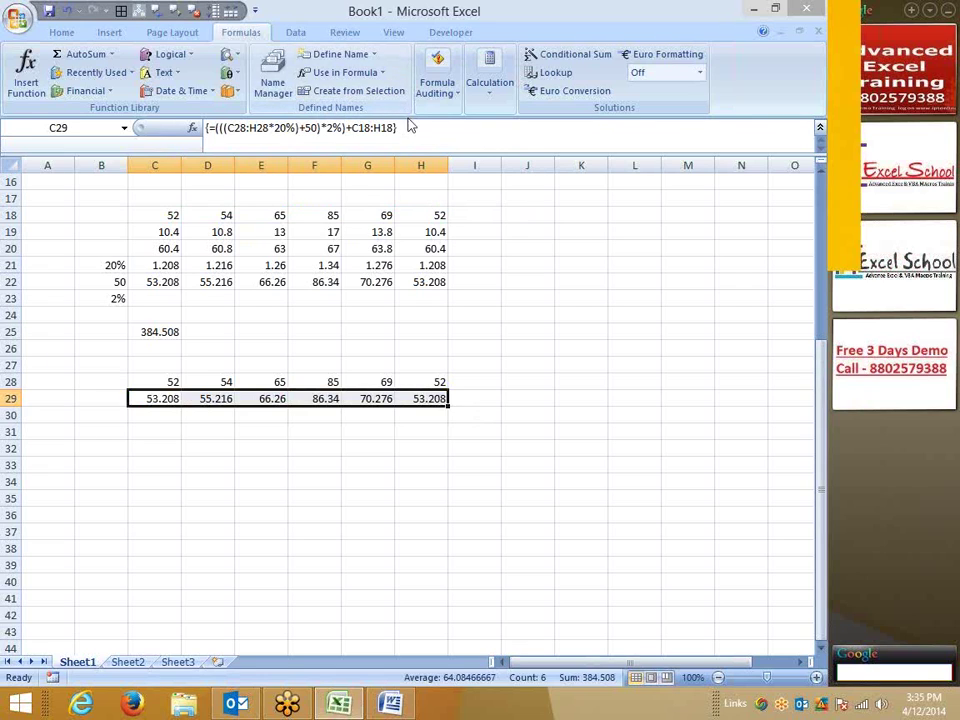
left_click_drag(407, 126, 215, 128)
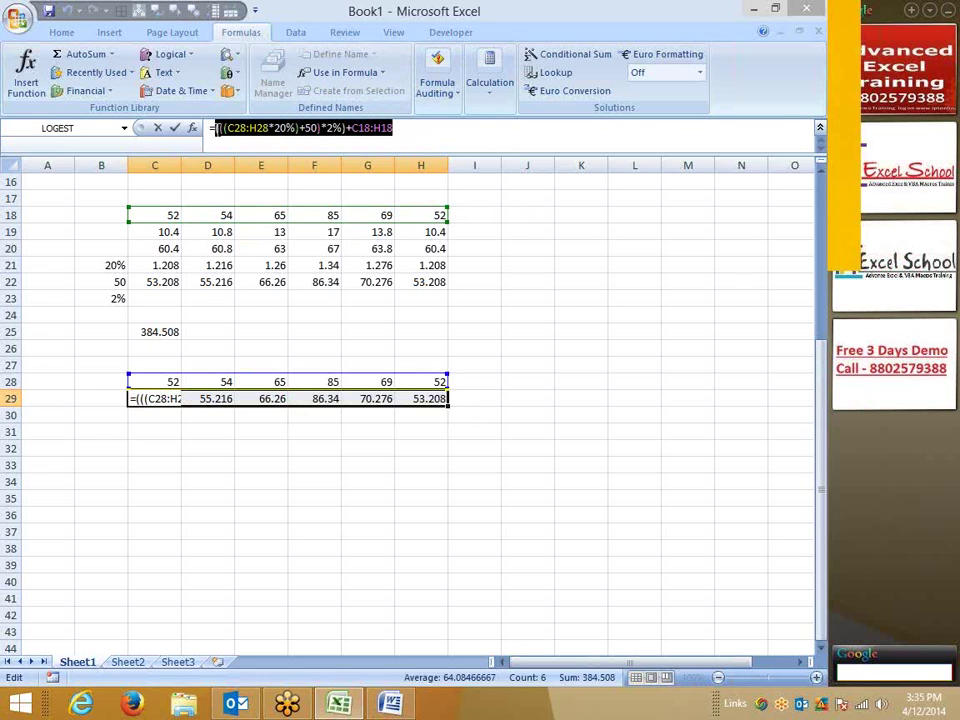
key("ctrl+shift+Return")
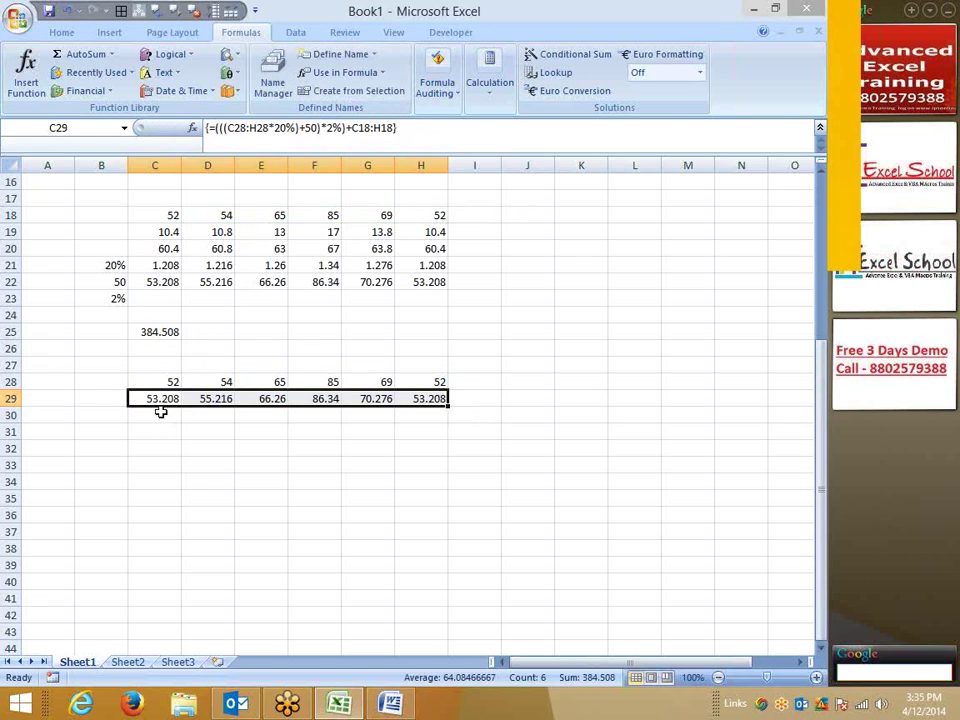
Enter {=SUM((((C28:H28*20%)+50)*2%)+C18:H18)} in C30 as an array formula, totalling 384.508
left_click(158, 414)
type("=SU")
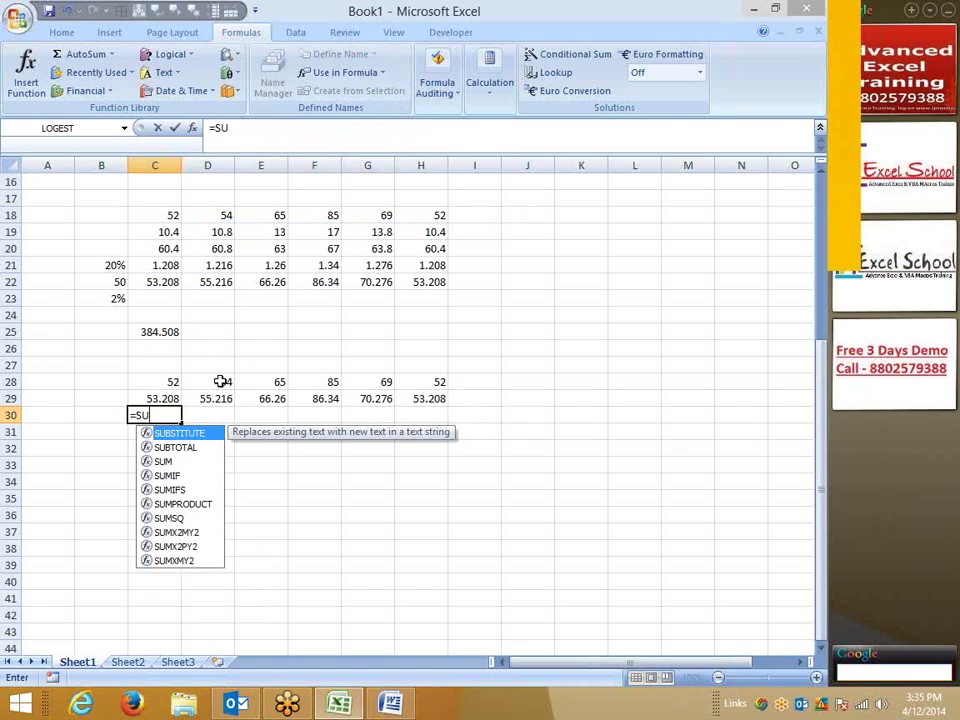
type("M(")
key("ctrl+v")
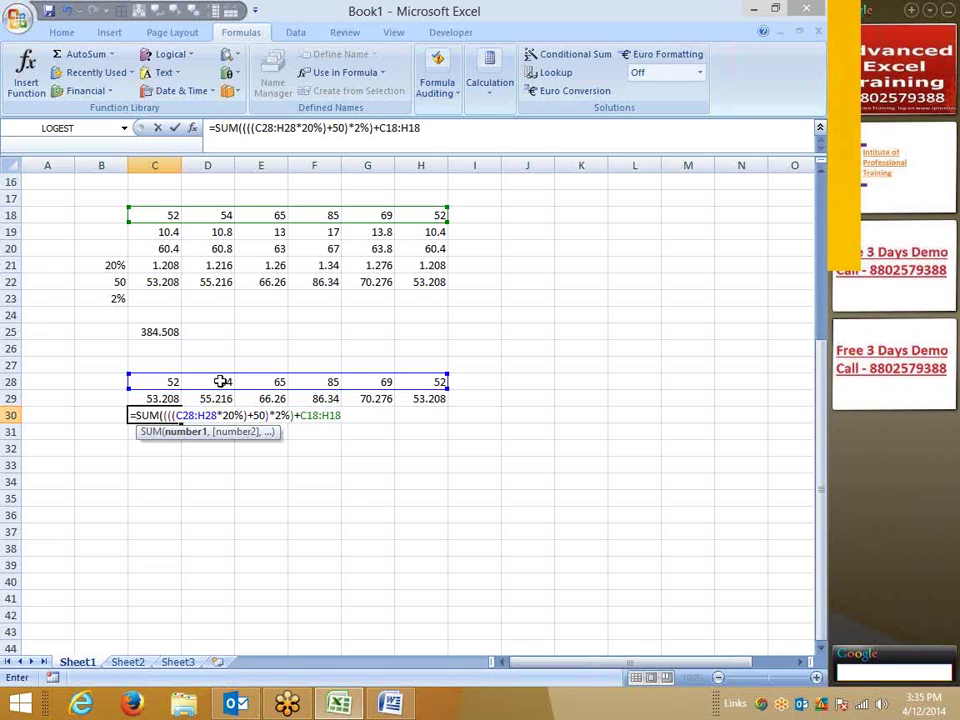
type(")")
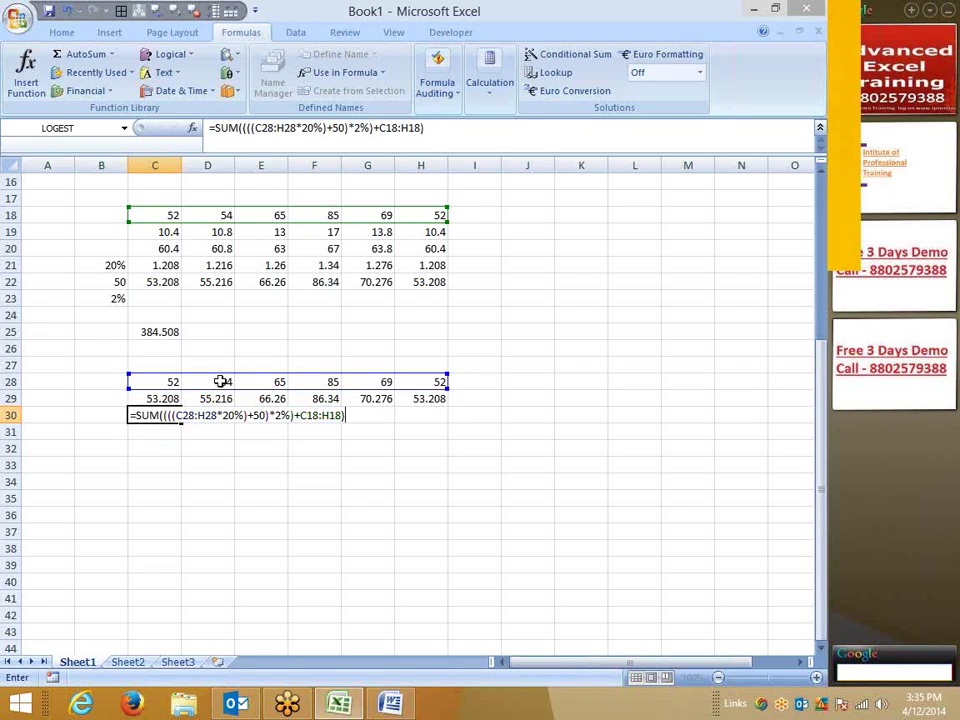
key("Return")
key("Up")
key("F2")
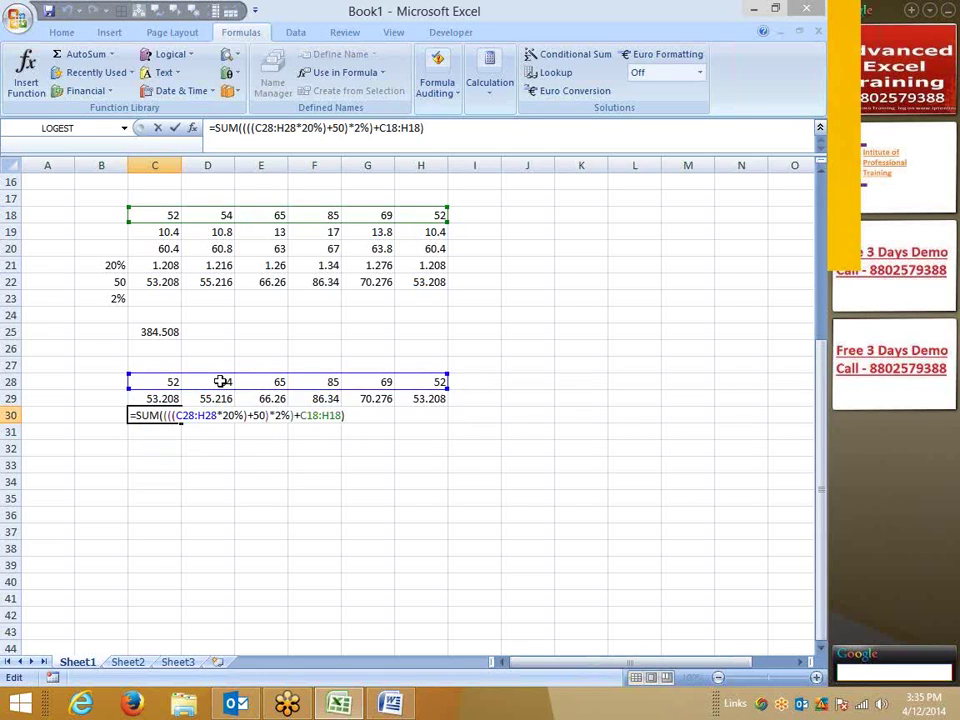
key("ctrl+shift+Return")
Clear the helper results in C29:H29 and compare the C19:H22 block with the C30 total
key("Up")
key("ctrl+shift+Right")
key("Delete")
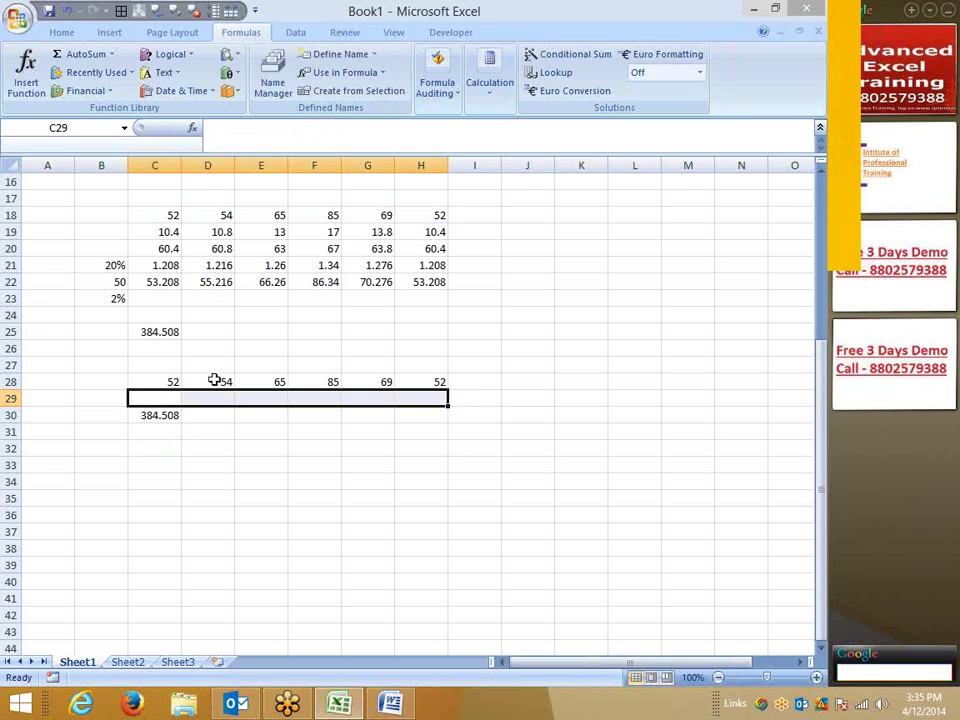
left_click_drag(160, 233, 462, 292)
left_click(147, 415)
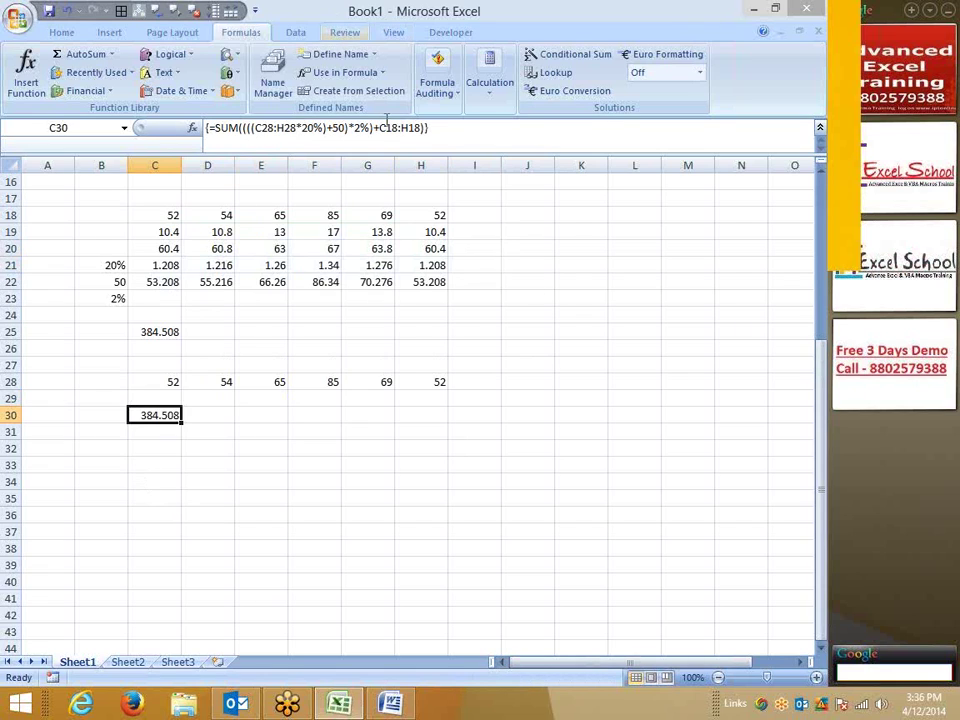
Evaluate C30's formula through the C28:H28 part: 20% of each value plus 50
left_click(487, 95)
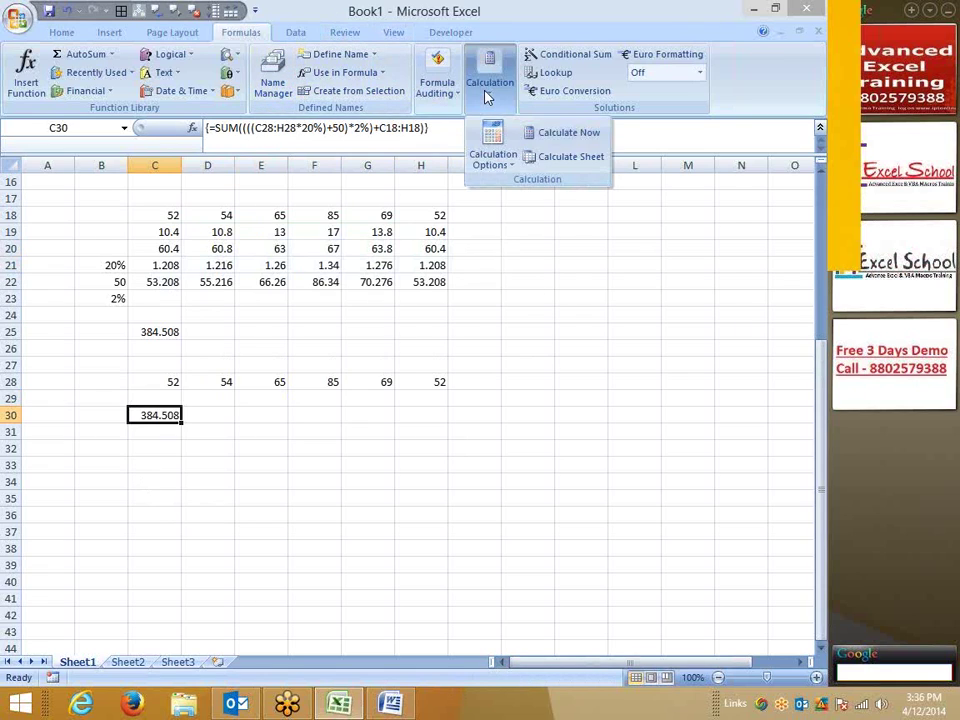
left_click(452, 90)
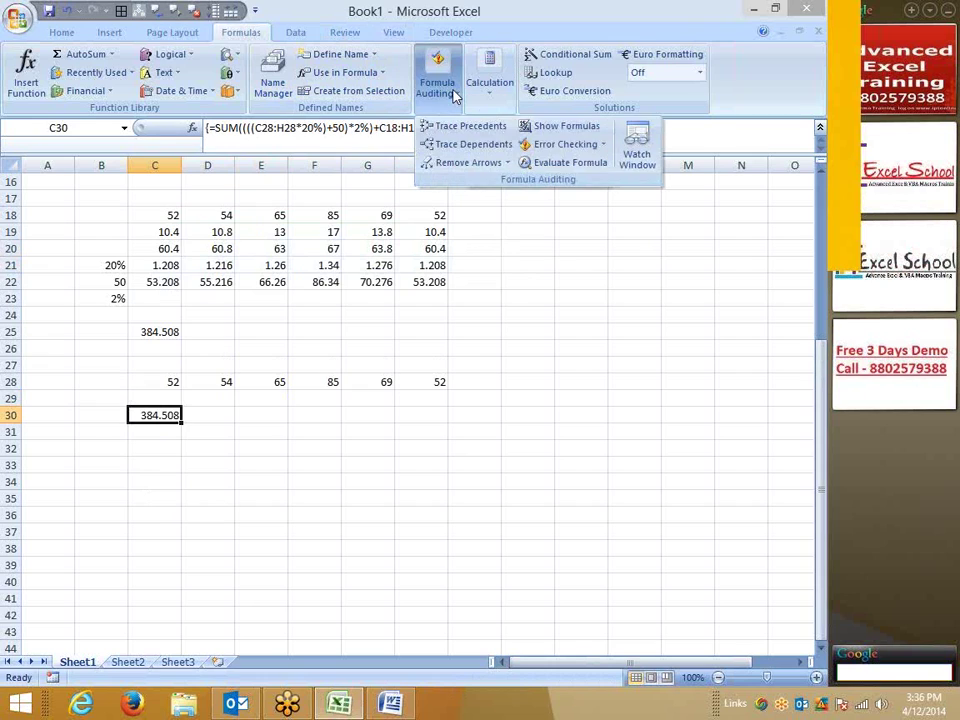
left_click(548, 163)
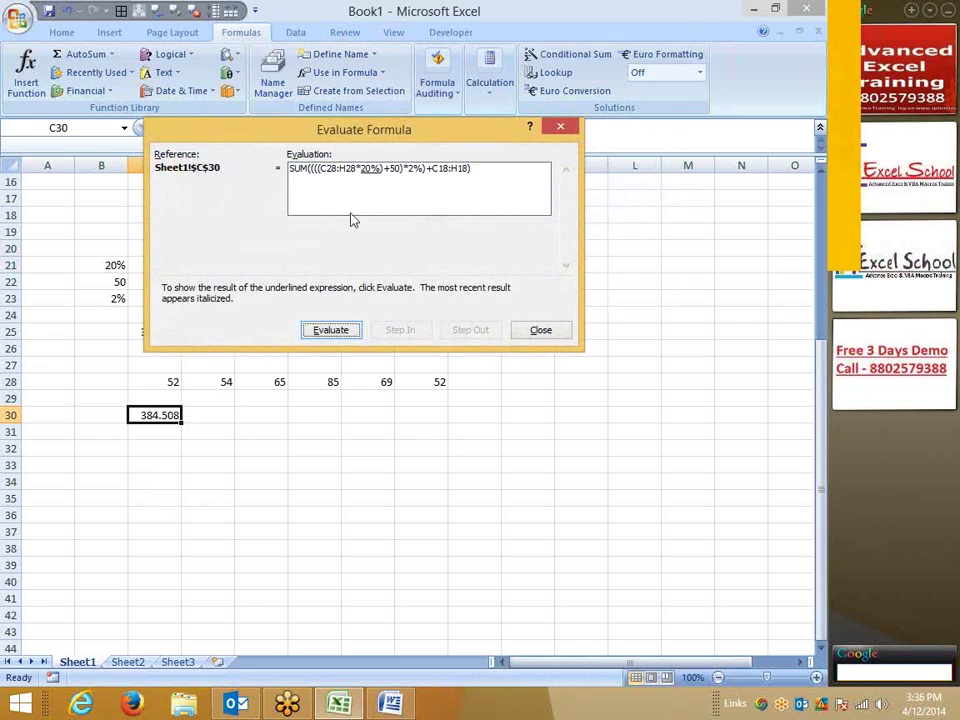
left_click(332, 330)
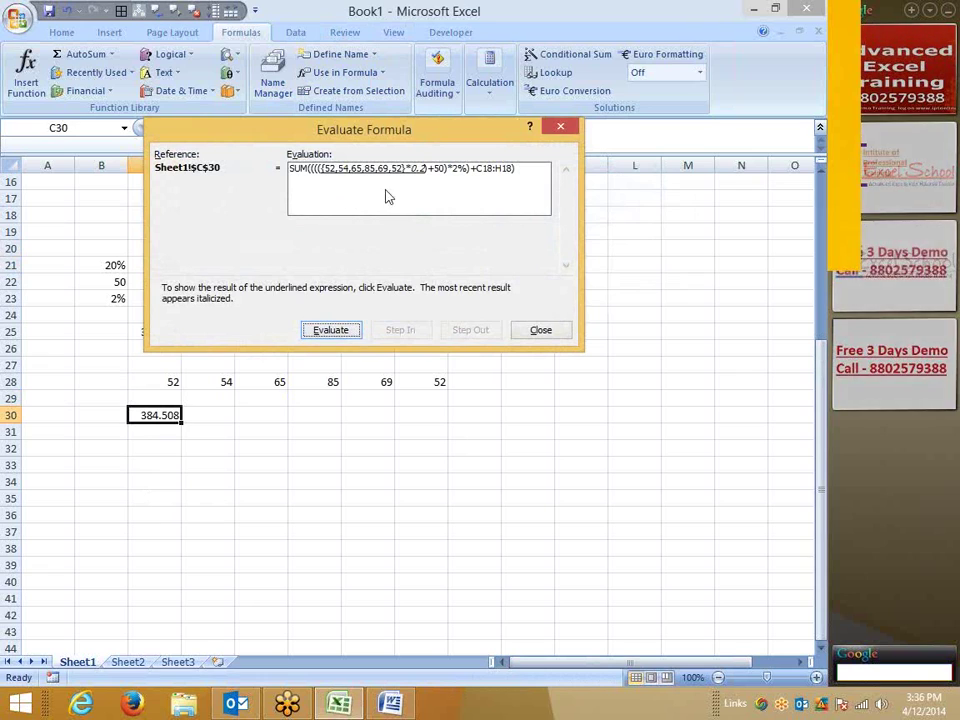
left_click(334, 330)
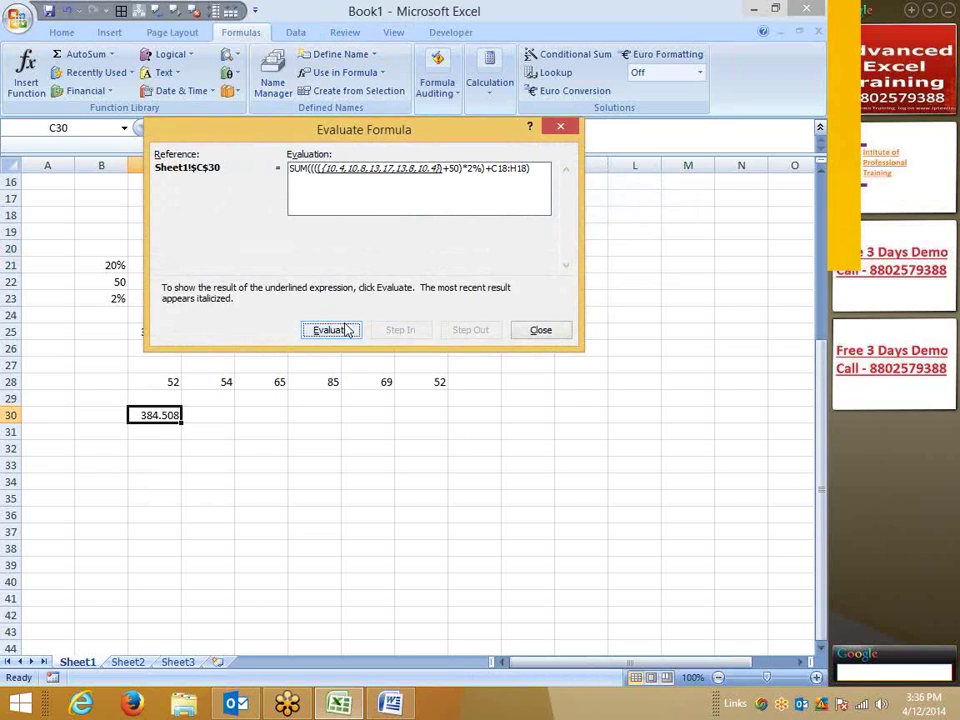
left_click(332, 330)
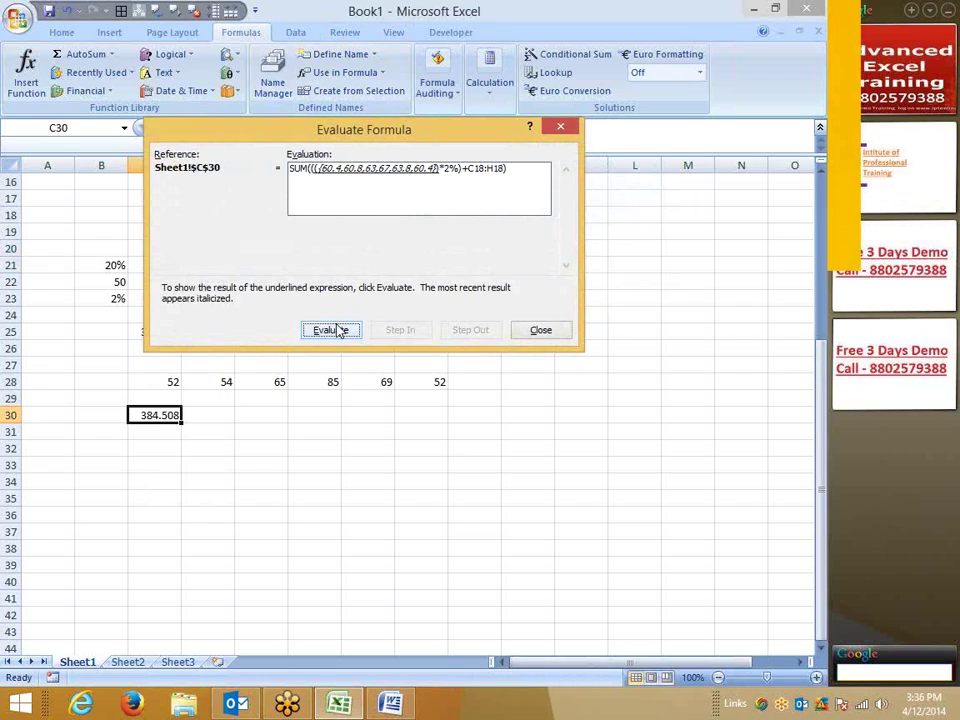
Evaluate the 0.02 × C18:H18 part and add the arrays to reach 384.508, then close
left_click(338, 331)
left_click(338, 331)
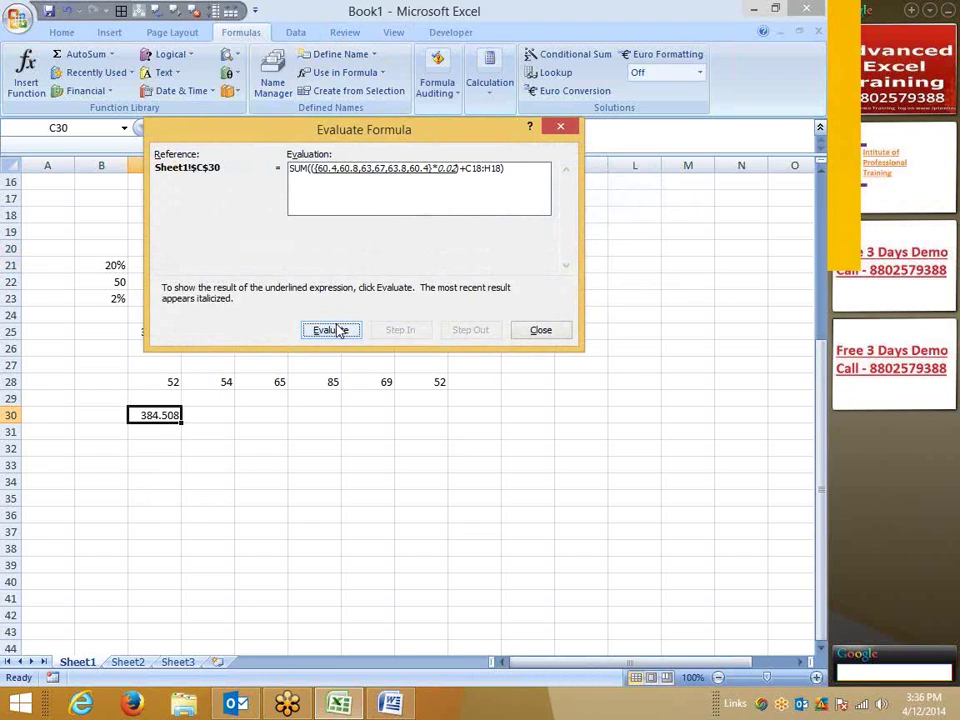
left_click(338, 331)
left_click(338, 331)
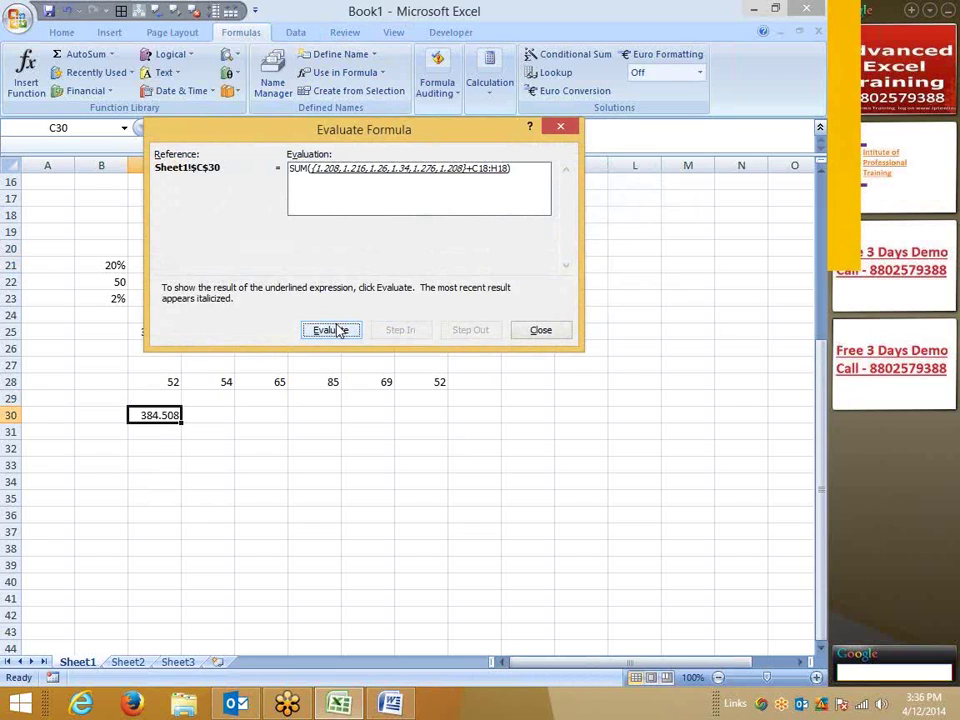
left_click(338, 331)
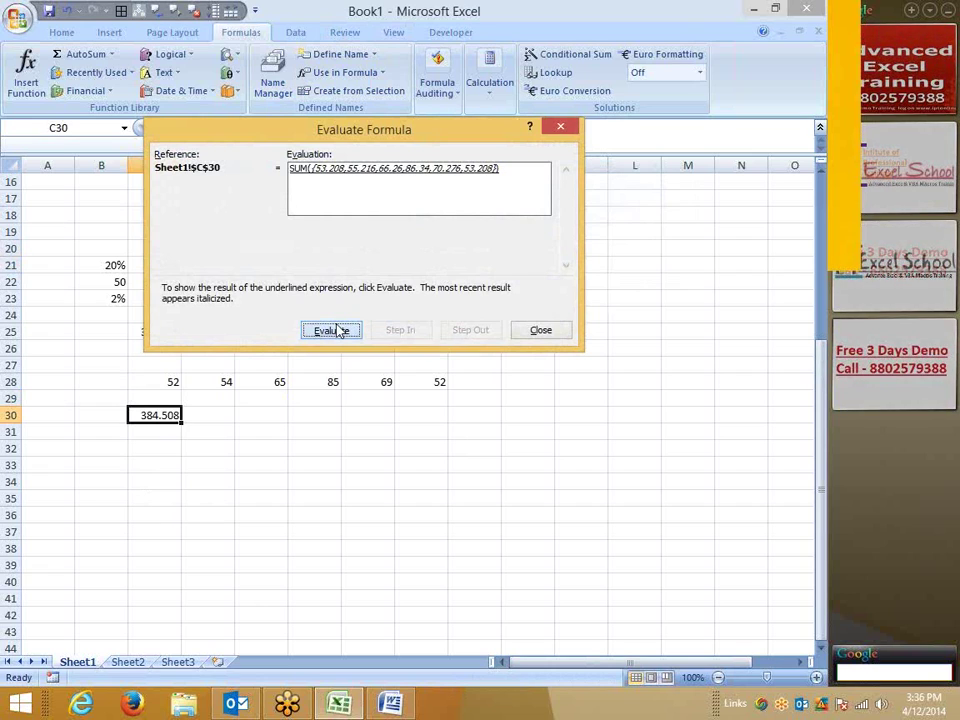
left_click(338, 331)
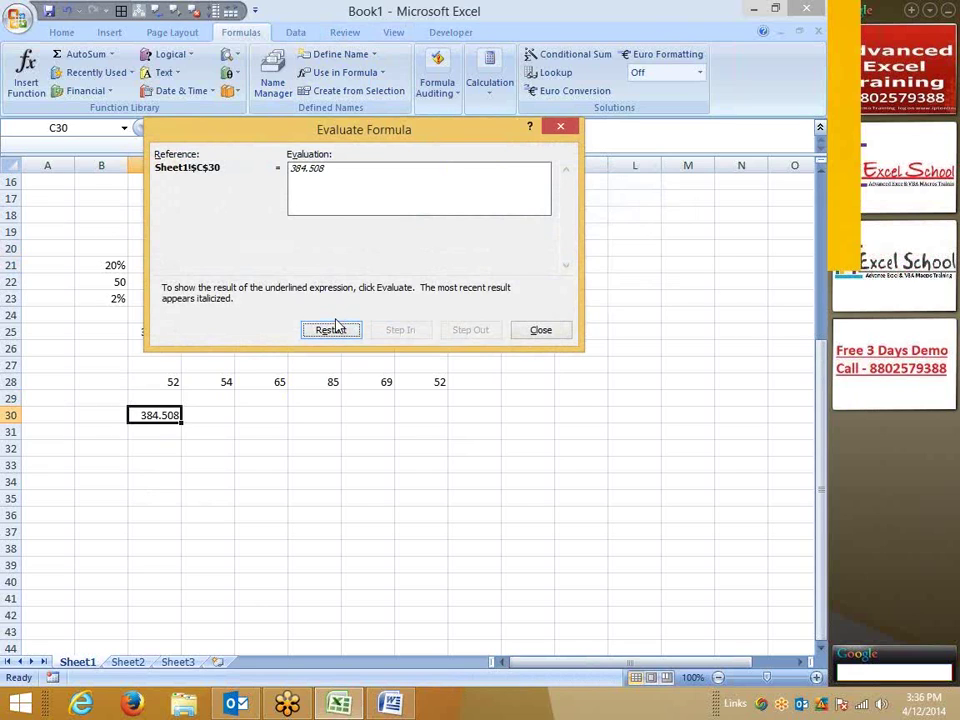
key("Escape")
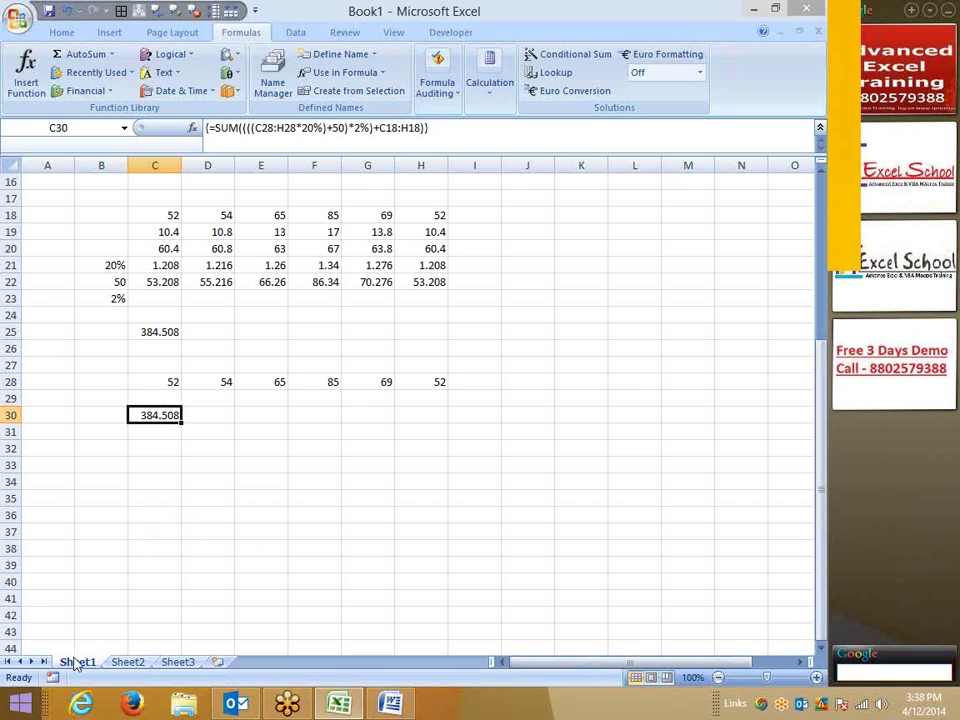
Insert a new blank worksheet, Sheet4
left_click(127, 662)
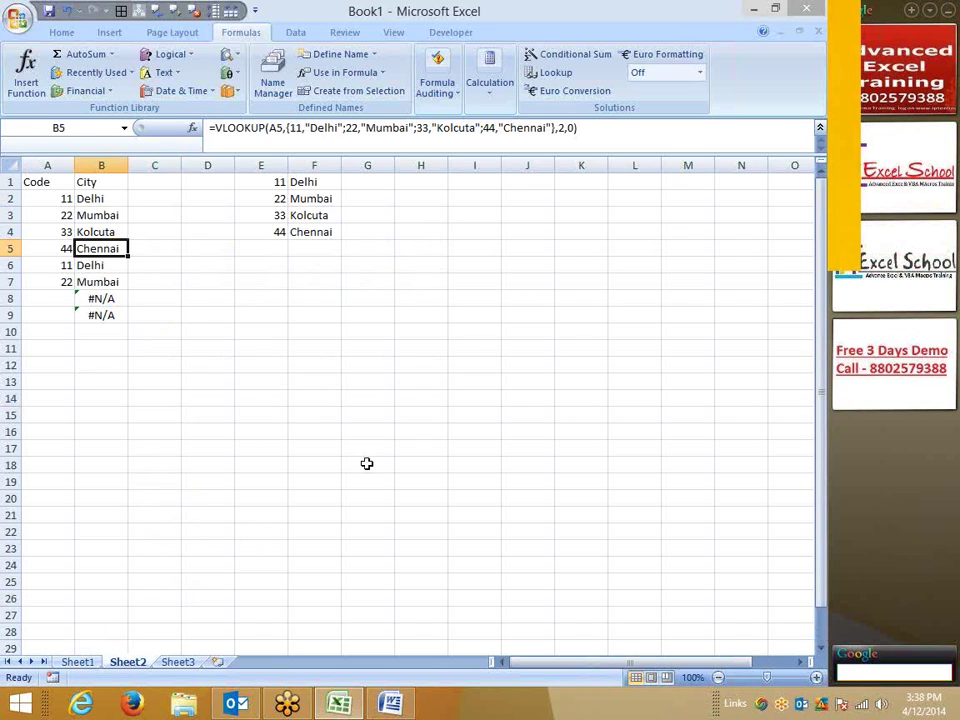
left_click(420, 448)
left_click(176, 648)
left_click(178, 662)
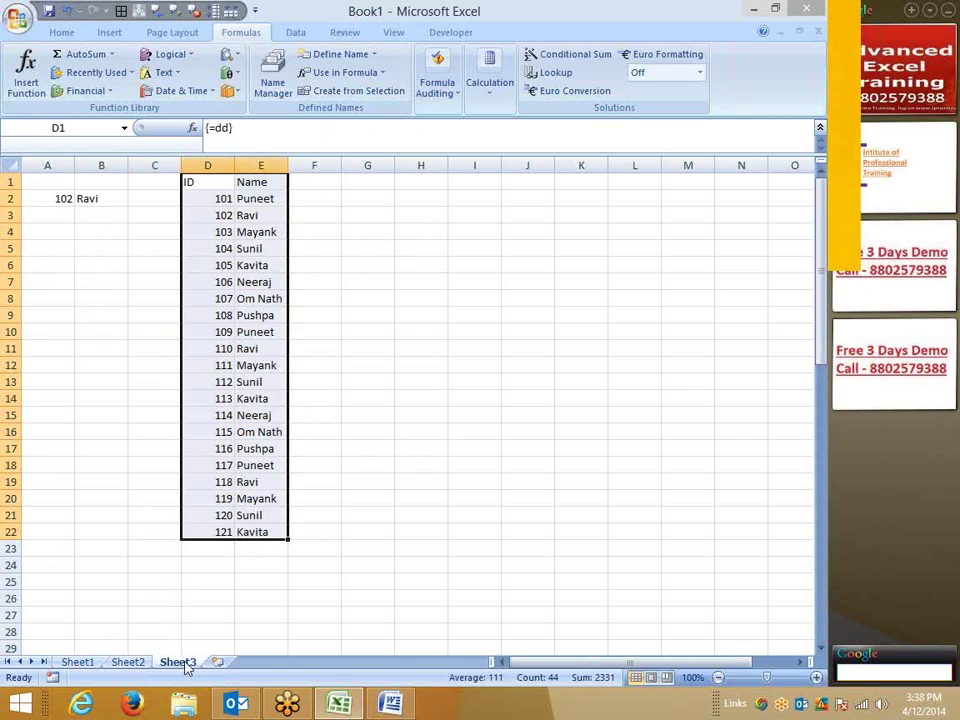
left_click(216, 662)
Copy the names in Sheet3's column E into Sheet4 at A1
left_click(177, 662)
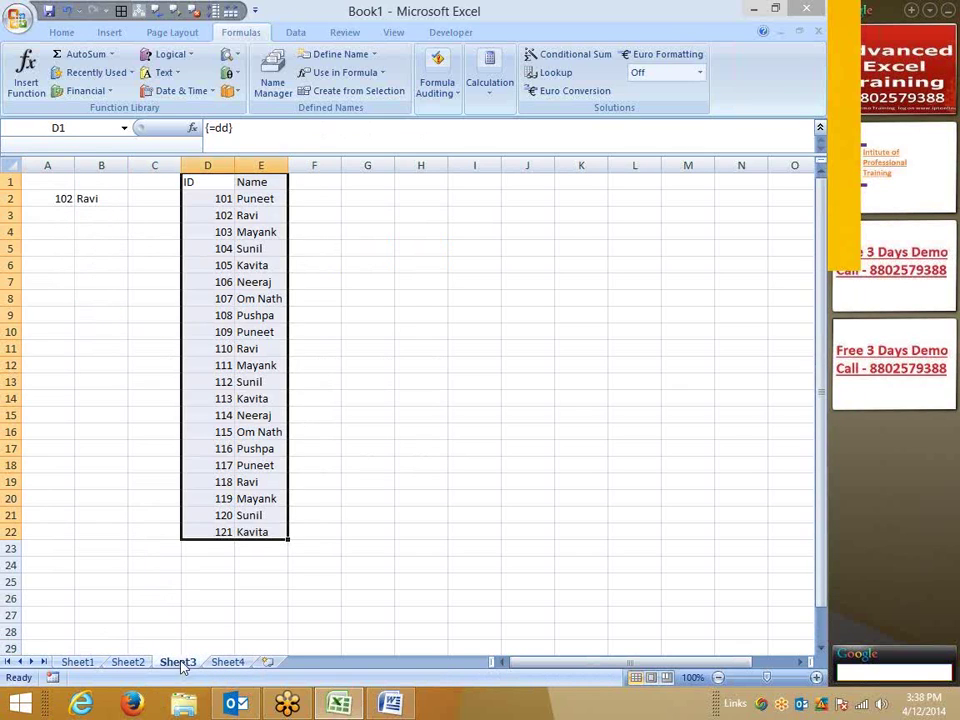
left_click_drag(257, 199, 256, 533)
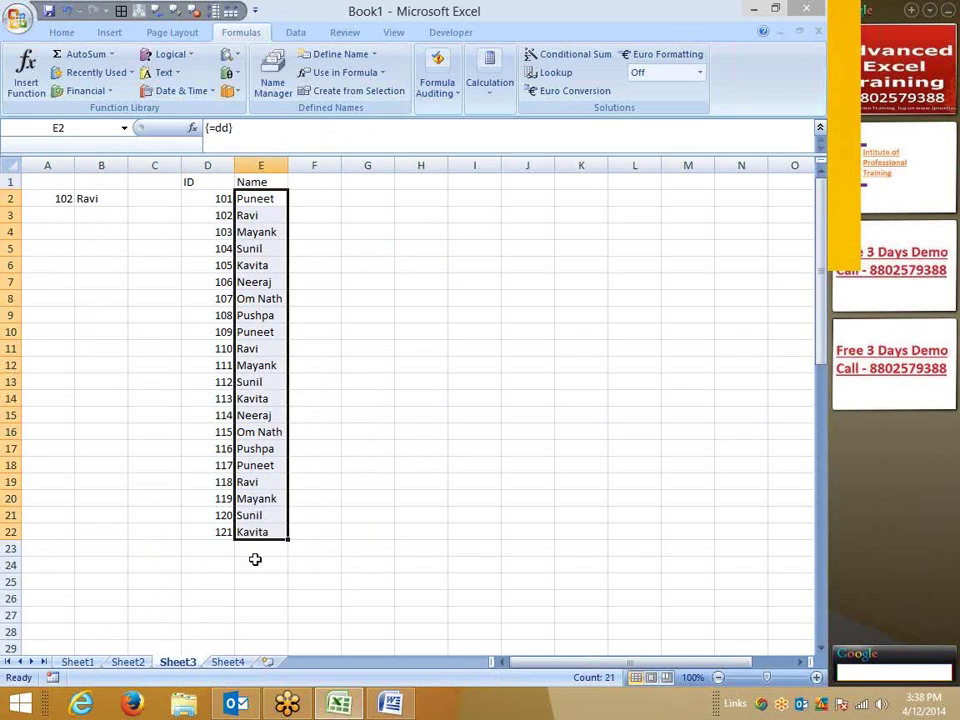
key("ctrl+c")
left_click(227, 662)
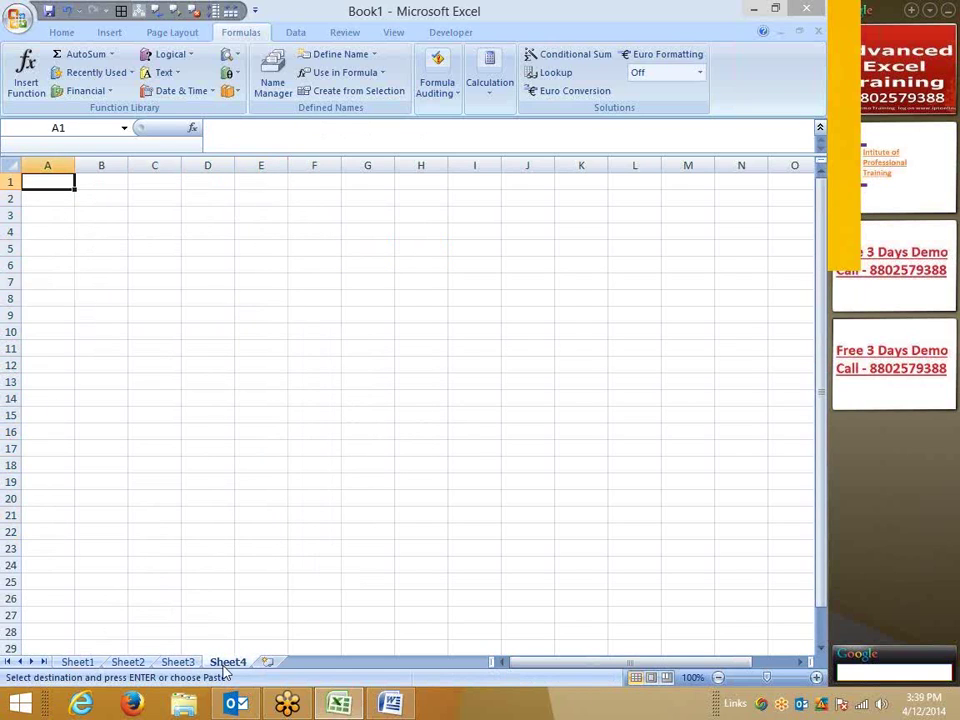
key("ctrl+v")
Convert the pasted names on Sheet4 to plain values with Paste Values
left_click(190, 662)
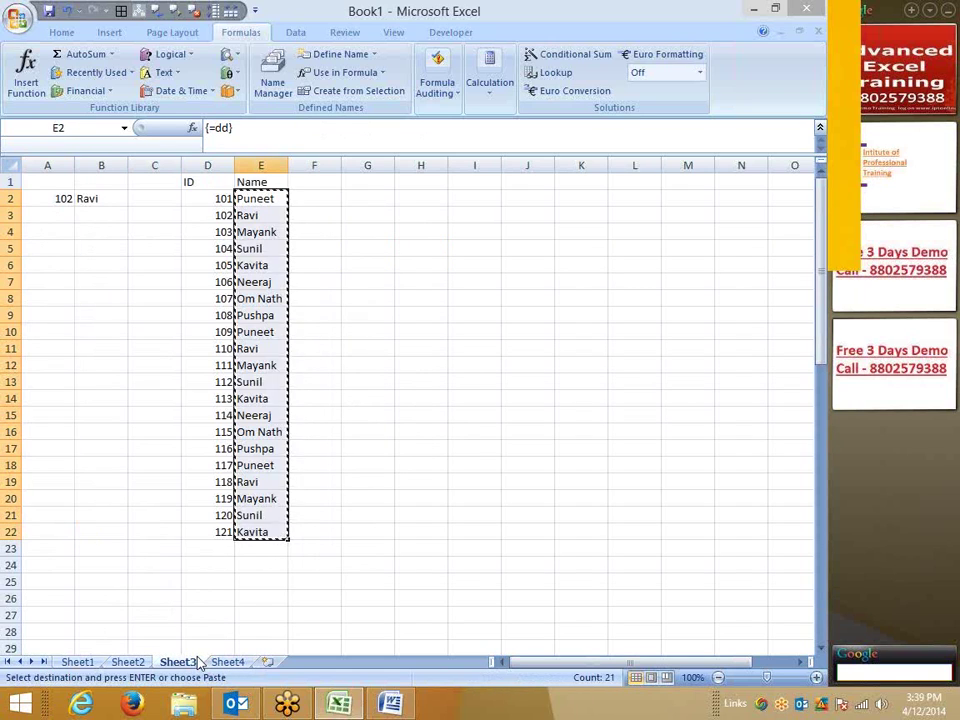
left_click(228, 662)
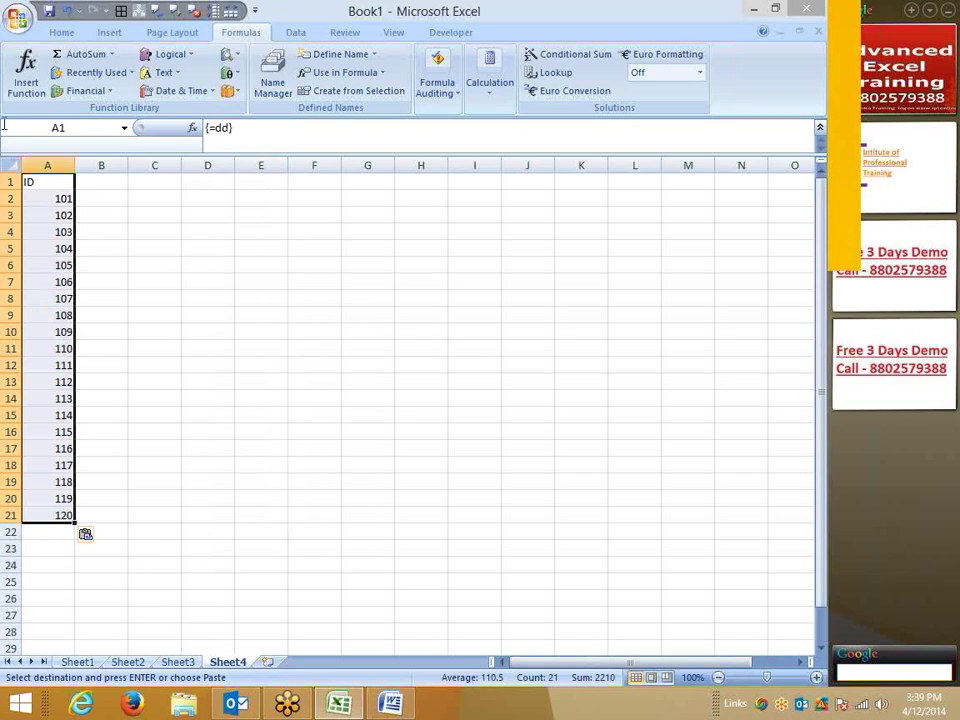
left_click(61, 33)
left_click(24, 93)
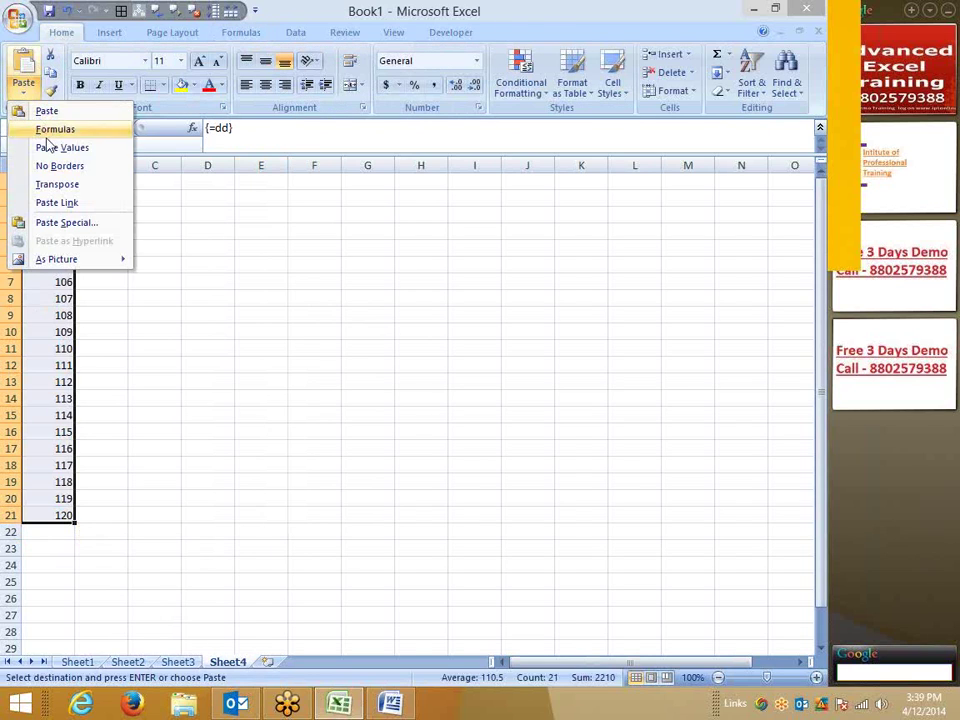
left_click(48, 146)
left_click(146, 227)
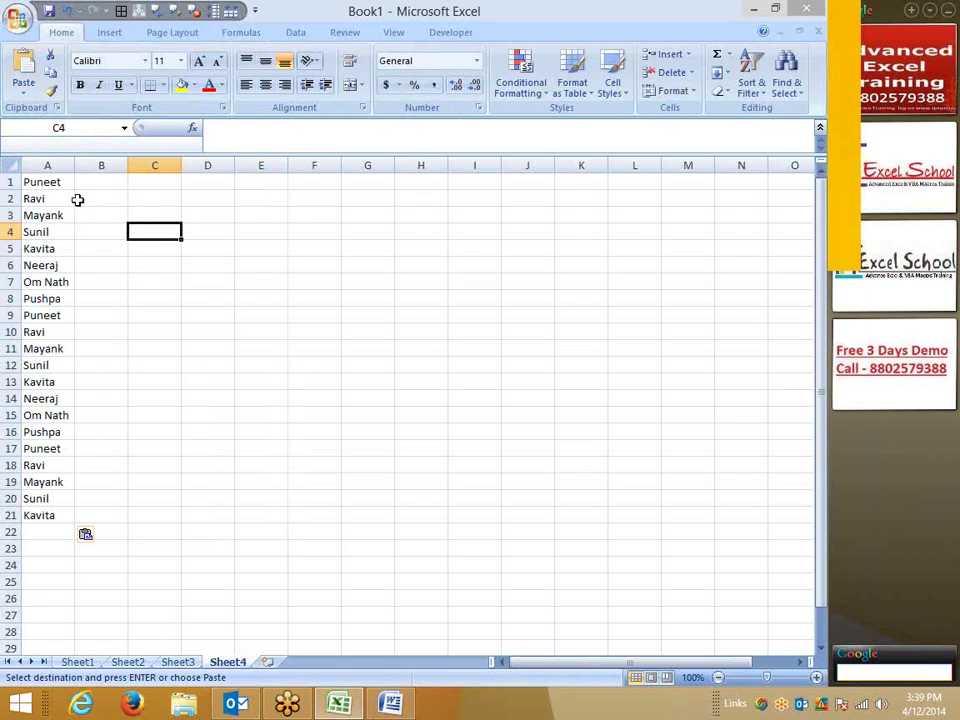
Enter {=SUM(LEN(A2:A21))} in C2 as an array formula, returning 113
left_click(135, 202)
type("=S")
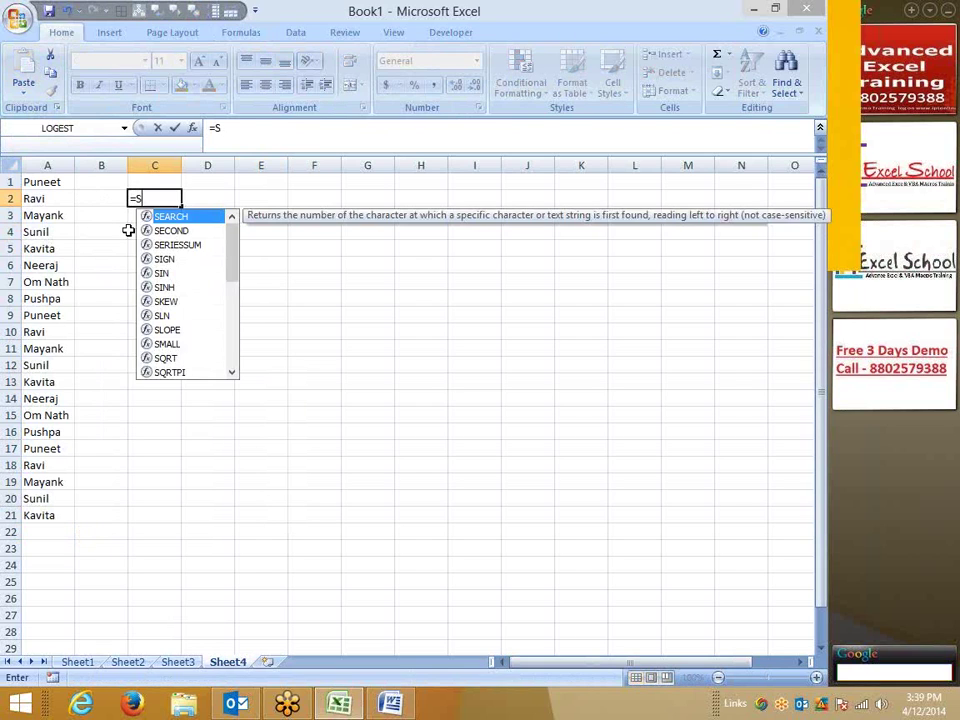
type("UM(L")
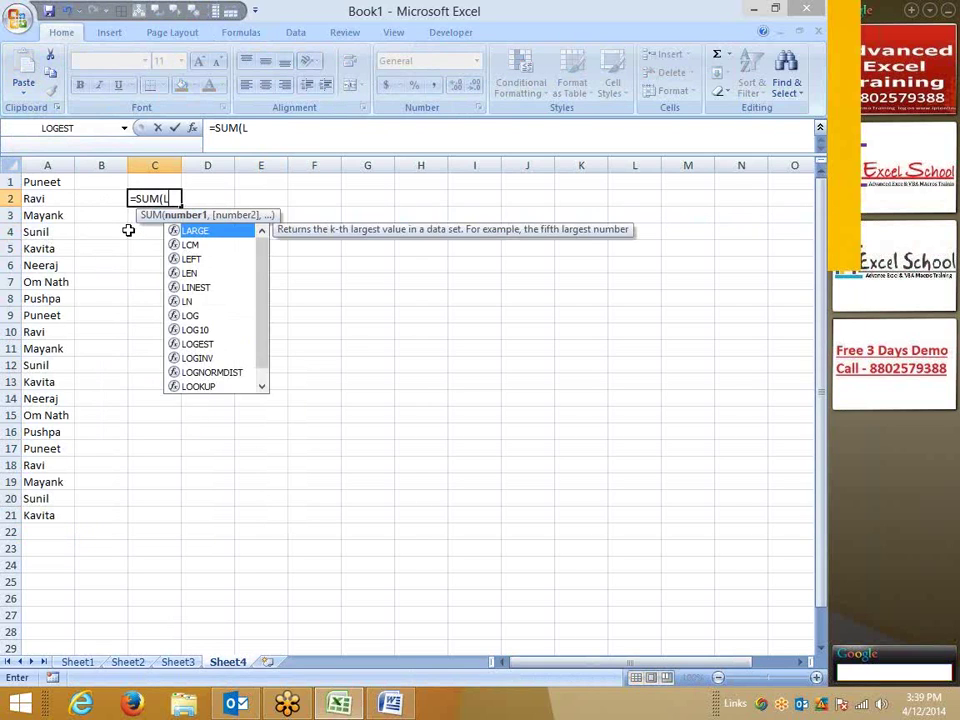
type("EN(")
key("Left")
key("Left")
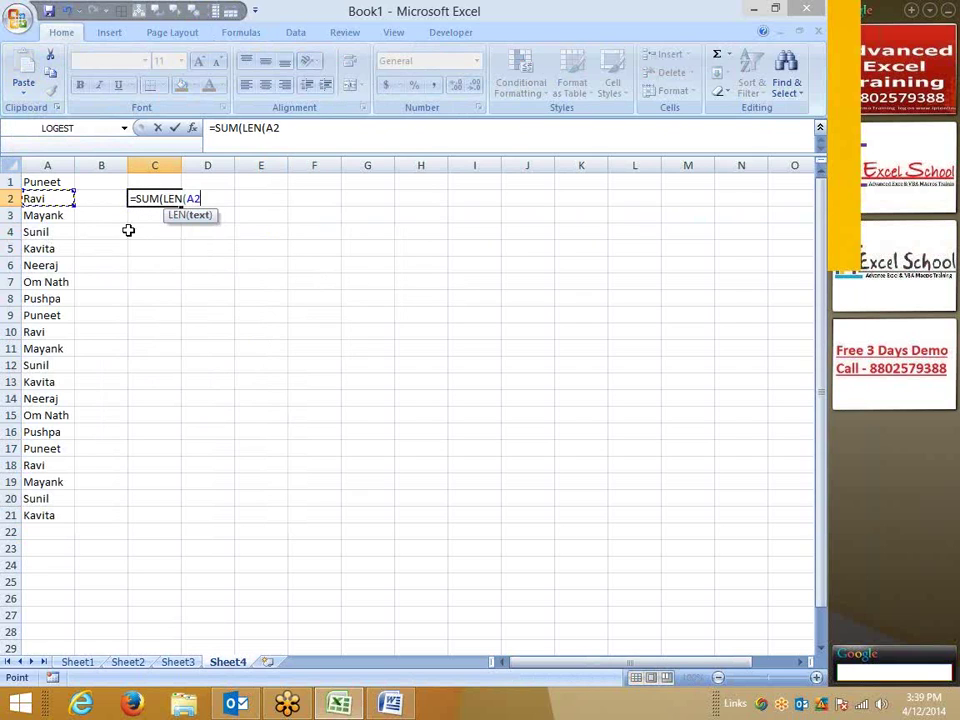
key("ctrl+shift+Down")
type(")")
key("Return")
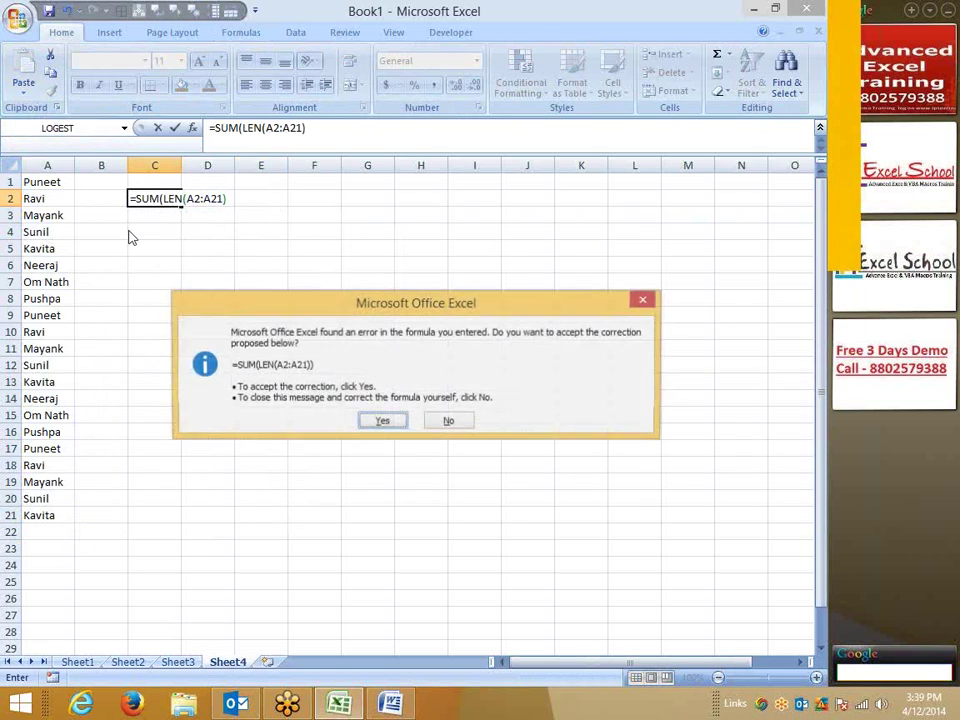
key("Return")
key("Up")
key("F2")
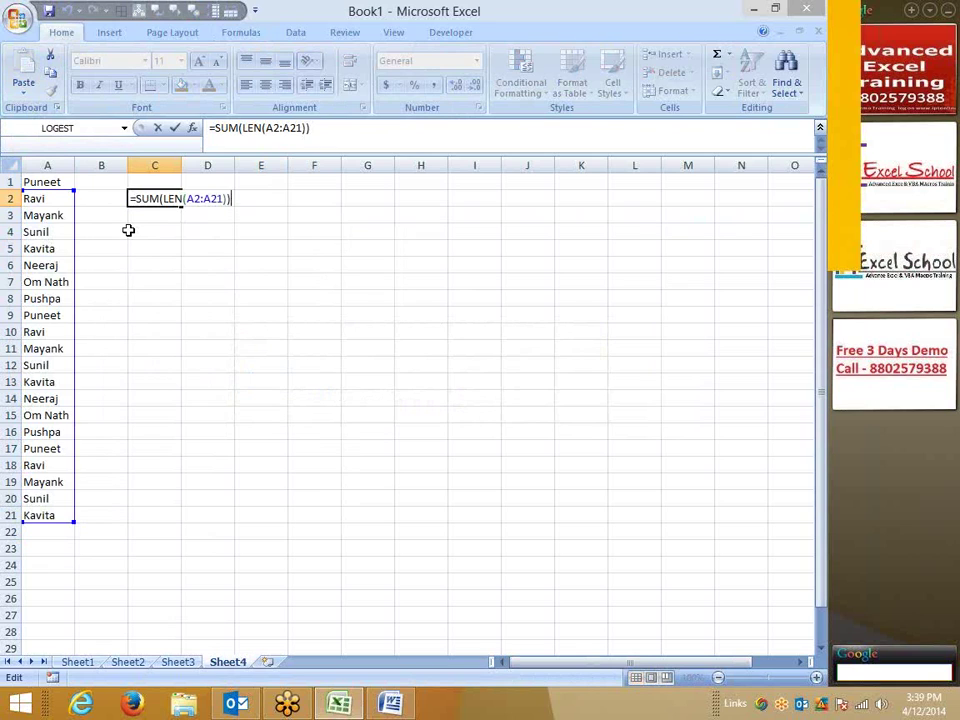
key("ctrl+shift+Return")
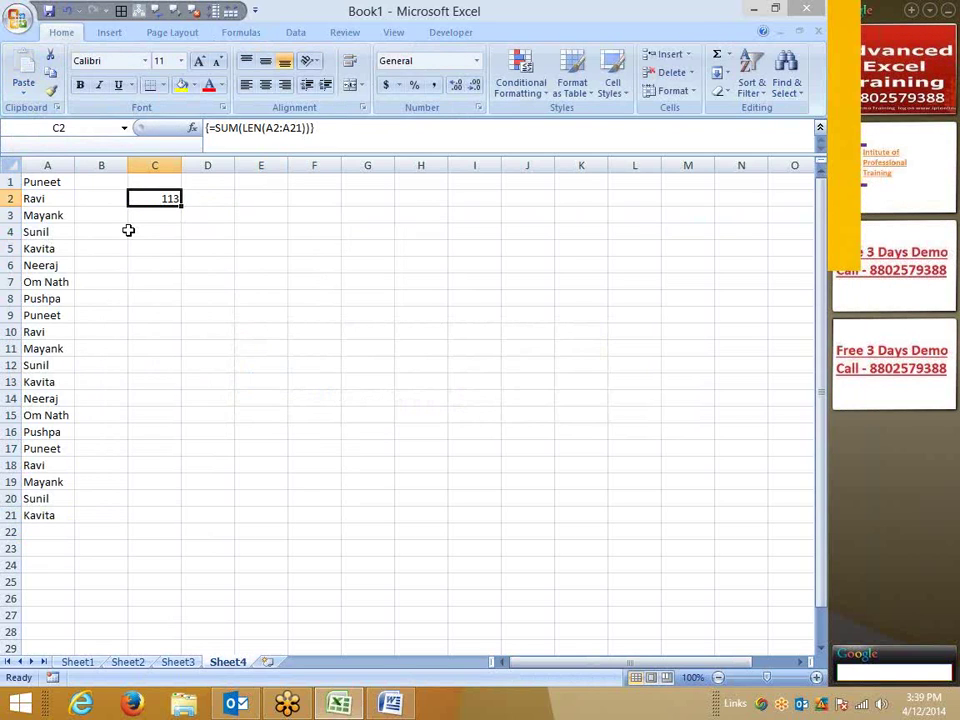
Insert Sheet5 and begin =RANDBETWEEN( in A1
left_click(268, 662)
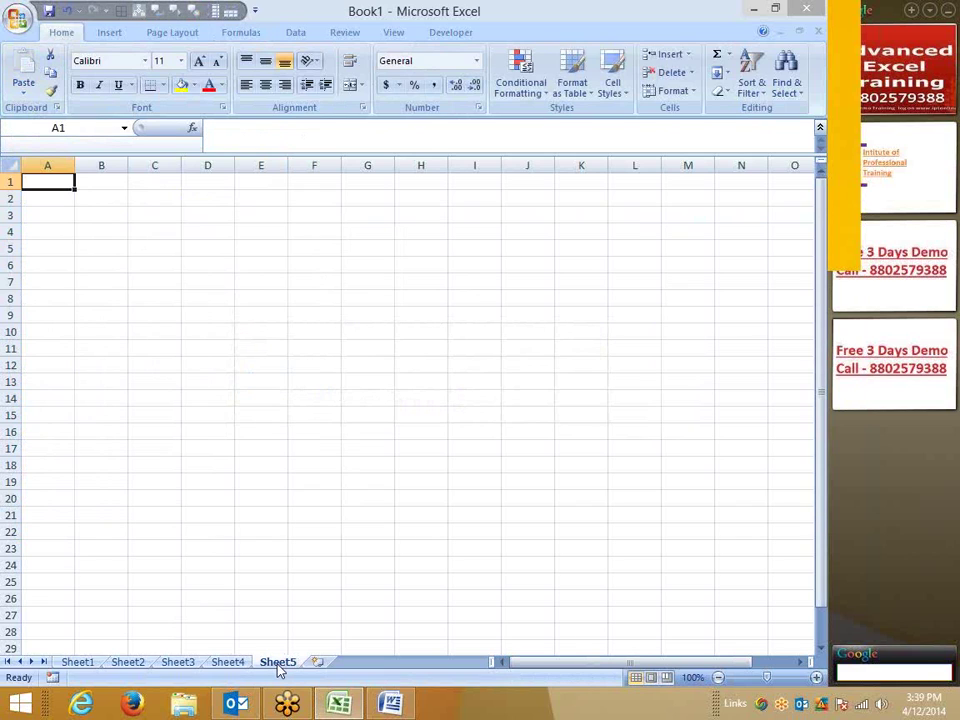
type("=RA")
key("Down")
key("Down")
key("Tab")
Fill A1:A37 with =RANDBETWEEN(10,90) and convert the results to fixed values
type("1")
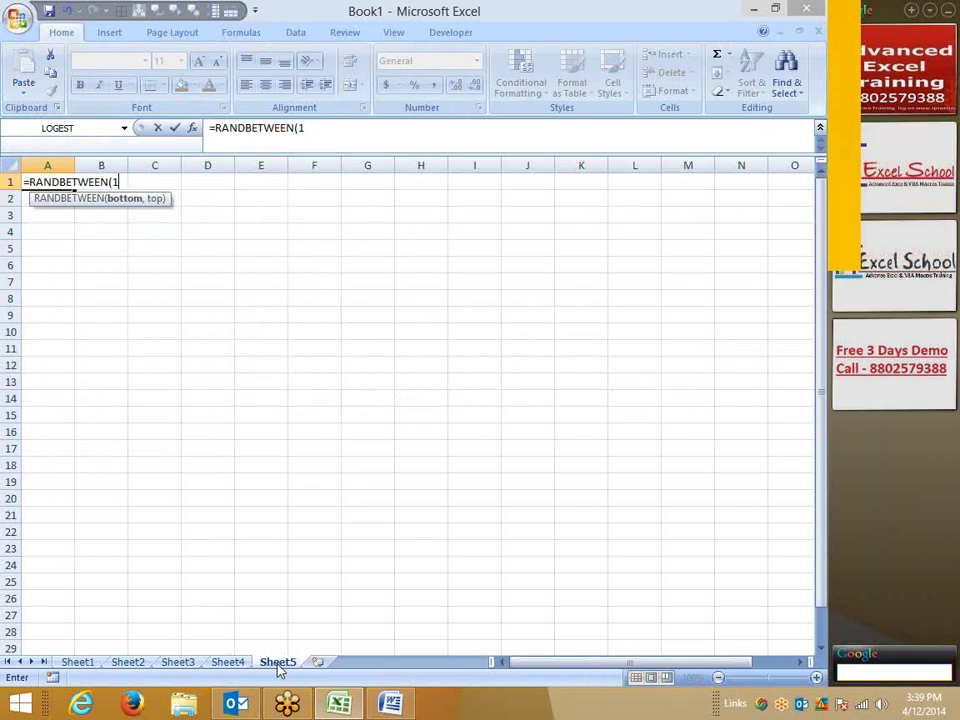
type("0,9")
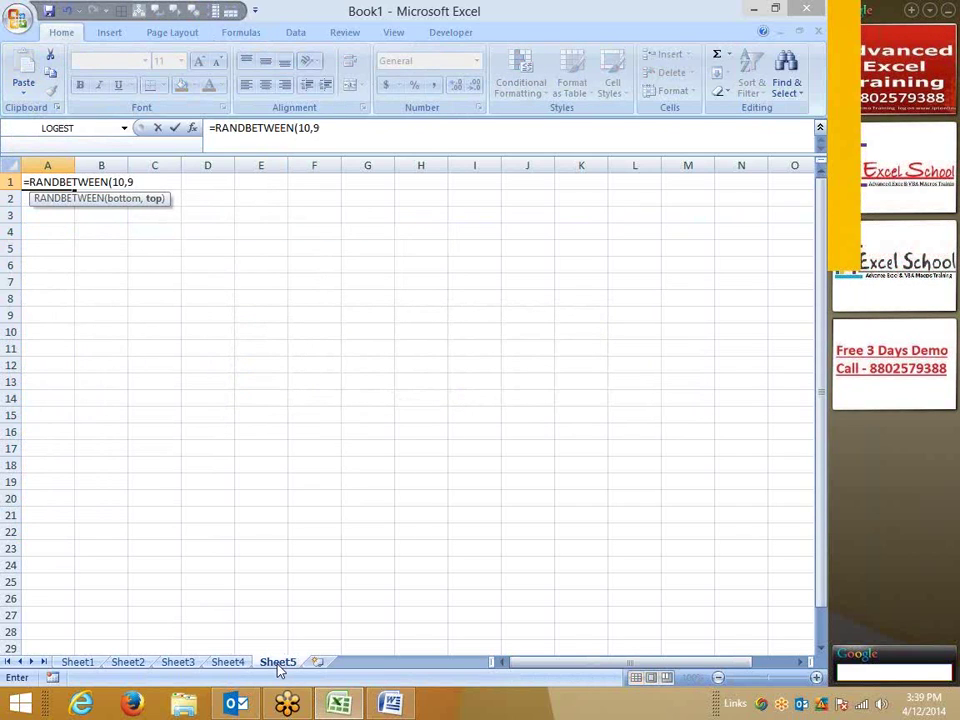
type("0")
key("Return")
key("Up")
key("shift+Down")
key("shift+Down")
key("shift+Down")
key("shift+Down")
key("shift+Down")
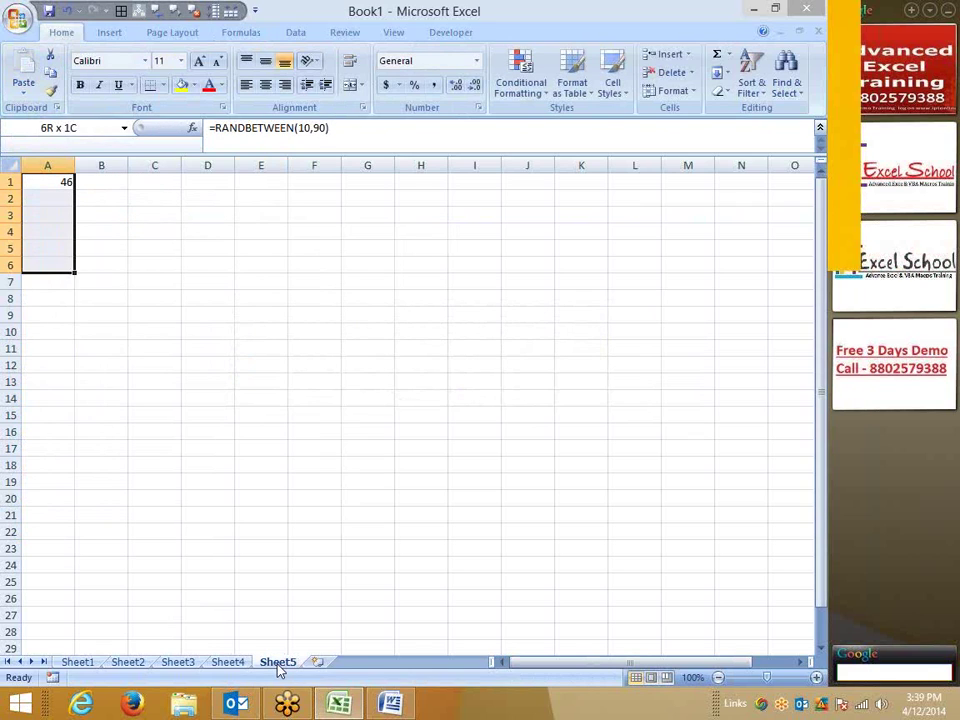
key("shift+Down")
key("shift+Down")
key("shift+Down")
key("shift+Down")
key("shift+Down")
key("shift+Down")
key("shift+Down")
key("shift+Down")
key("shift+Down")
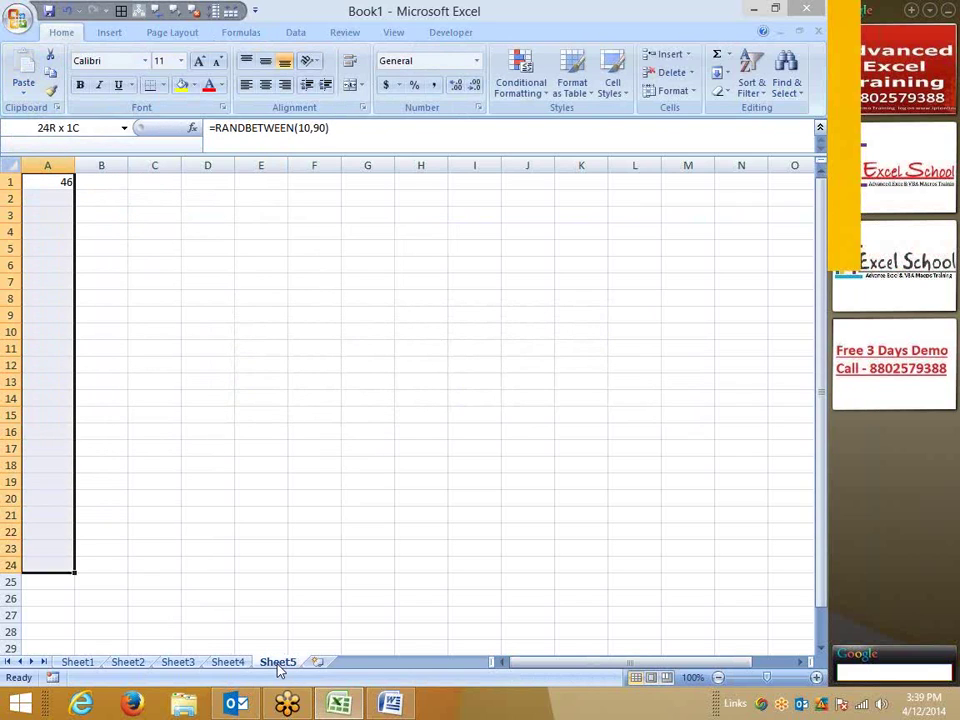
key("shift+Down")
key("shift+Down")
key("shift+Down")
key("ctrl+Return")
key("ctrl+c")
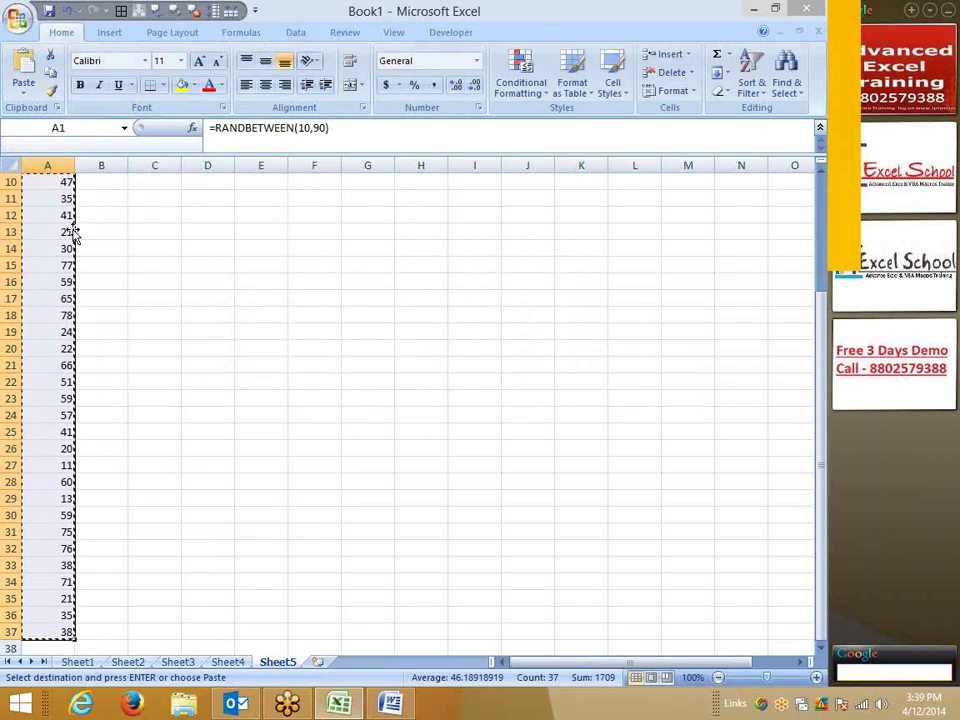
left_click(23, 84)
left_click(46, 149)
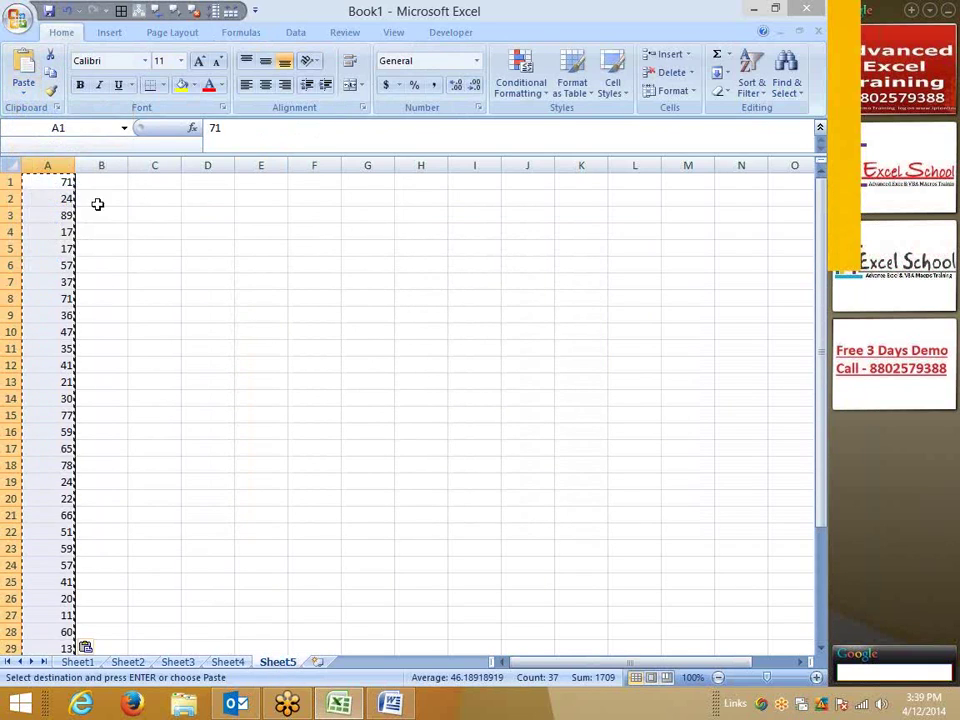
Enter the label Top in C4 and 5 in D4
left_click(152, 224)
type("Top")
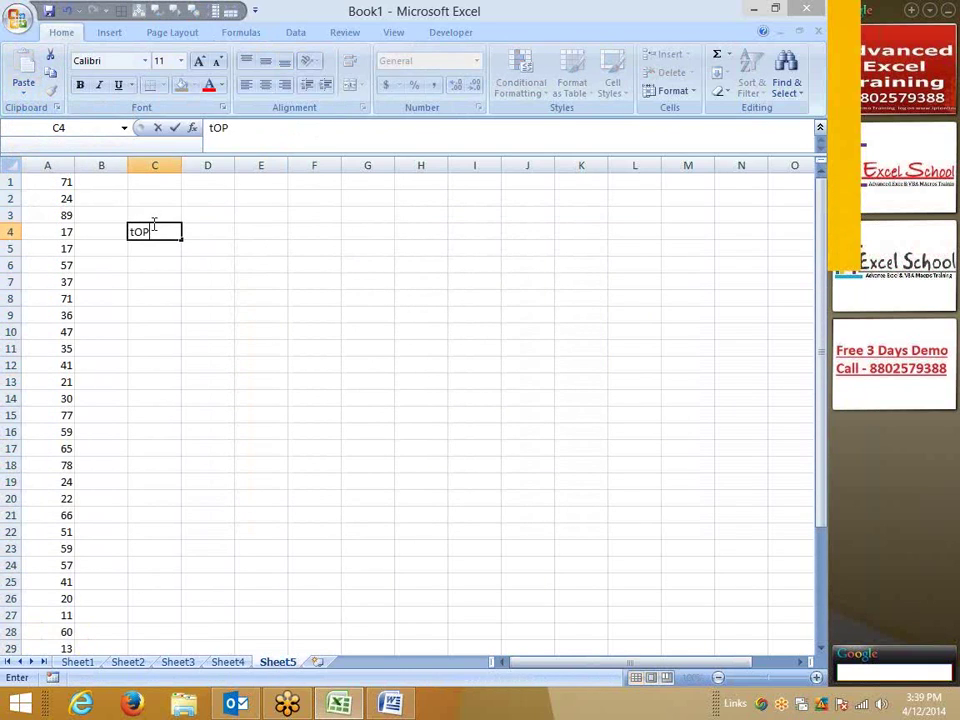
key("Return")
key("Right")
key("Up")
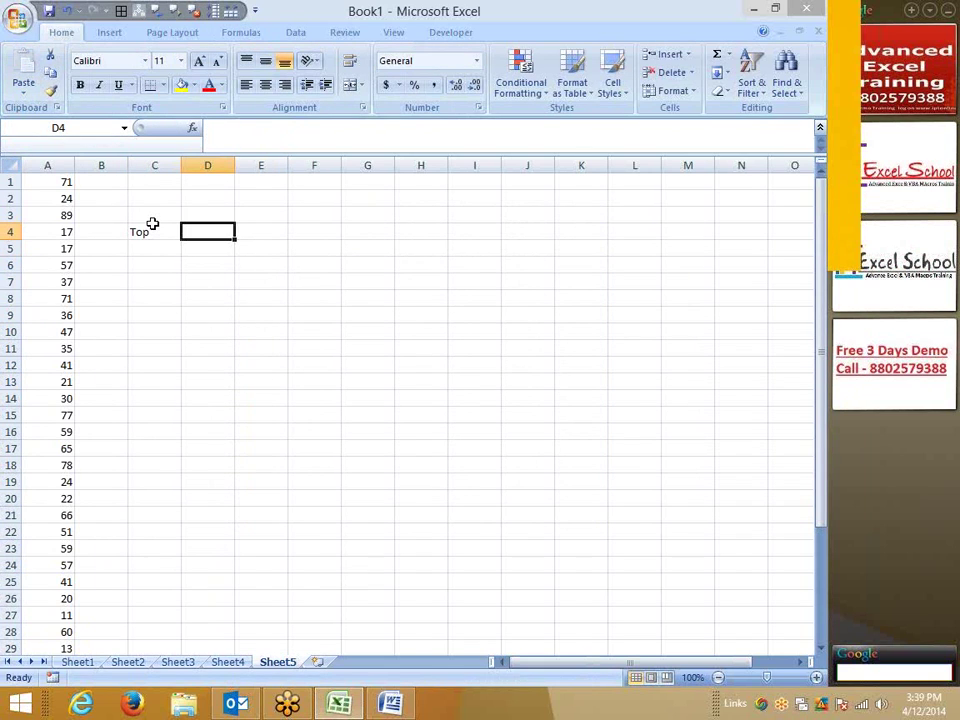
type("5")
key("Right")
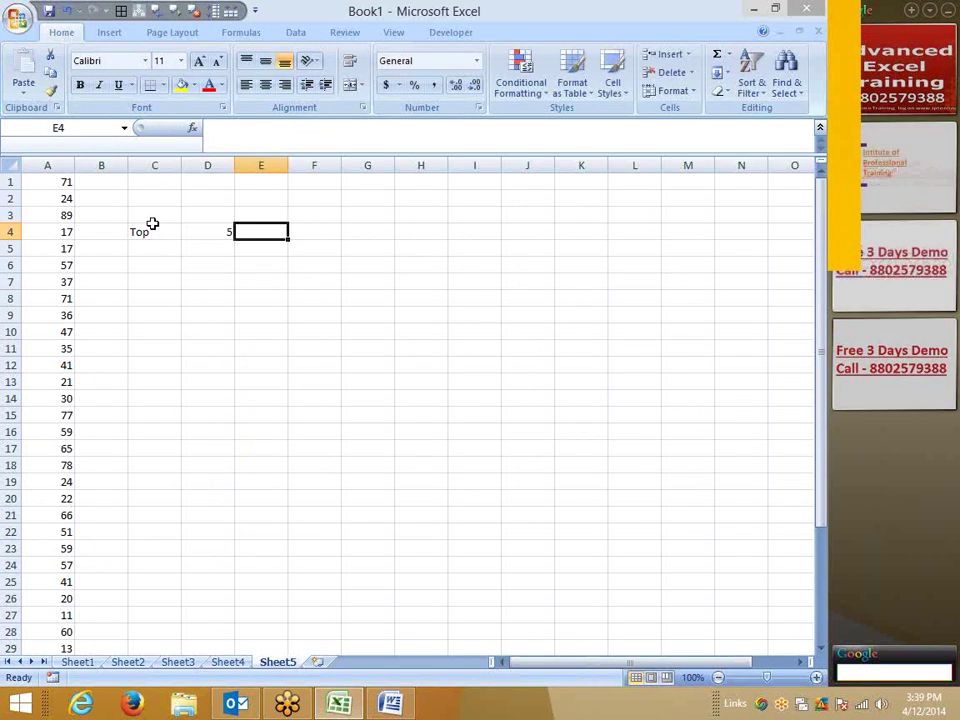
Enter Top in C5 and Small in E5, then begin a SUM formula in D5
key("Left")
key("Left")
key("Down")
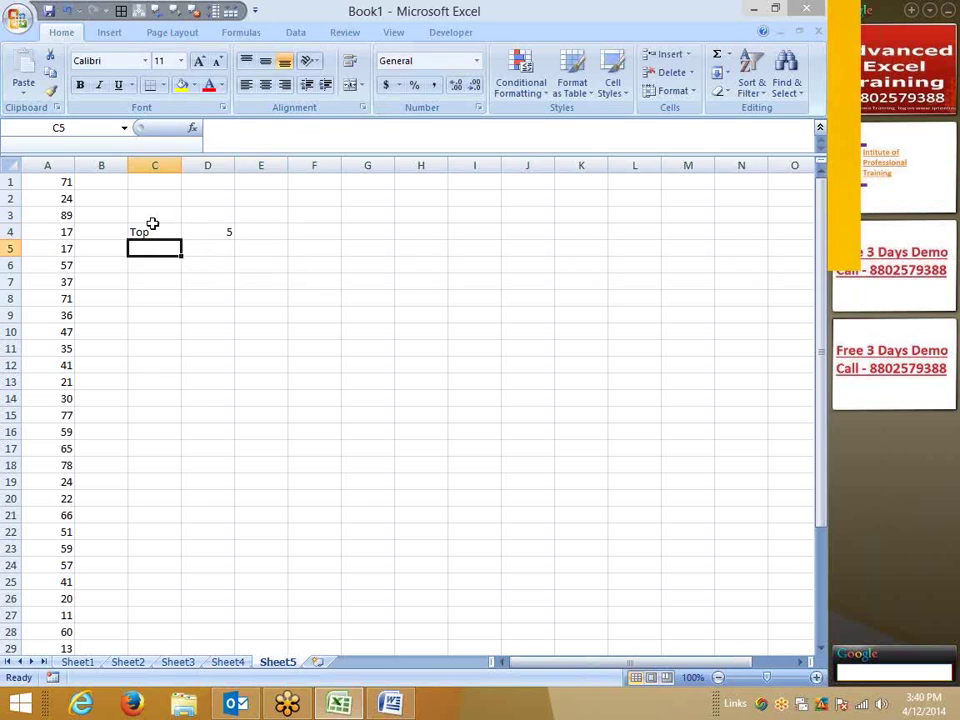
type("Top")
key("Right")
key("Right")
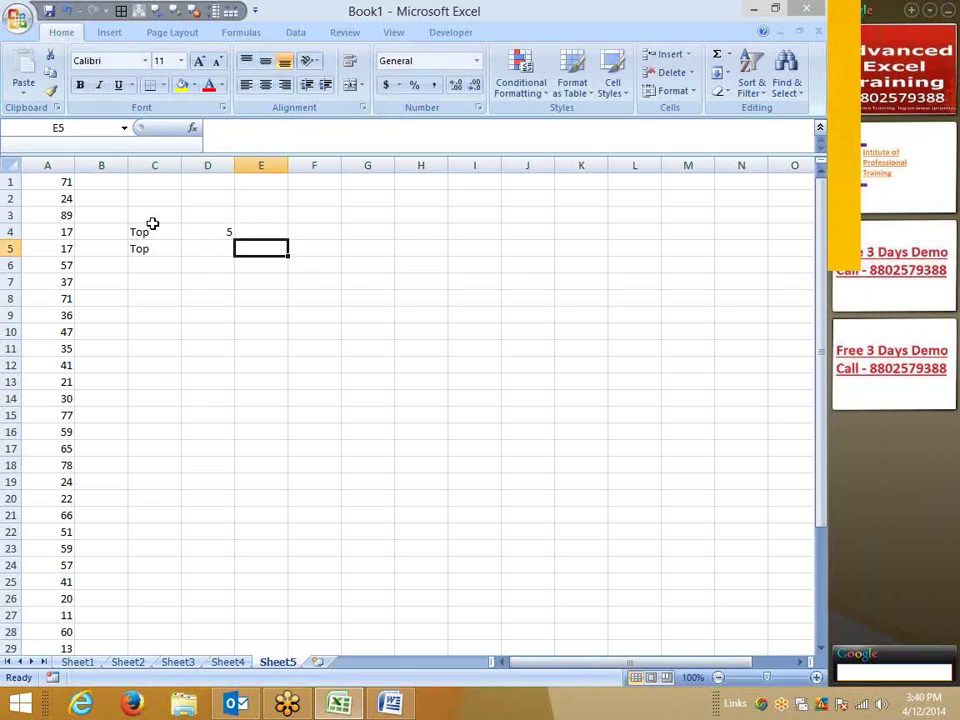
type("Sma")
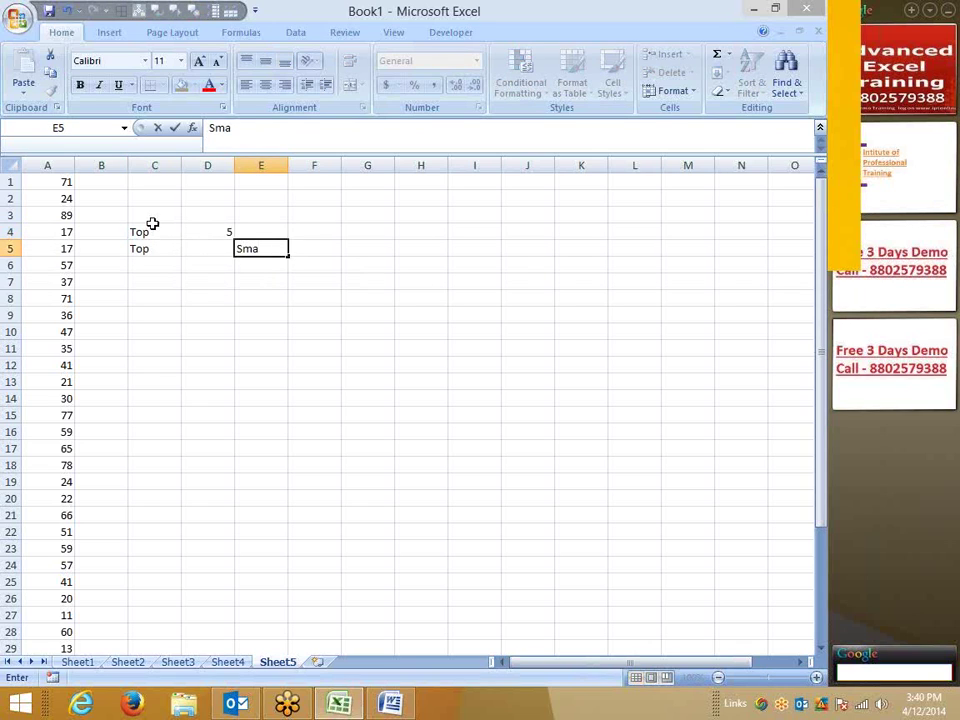
type("ll")
key("Return")
key("Left")
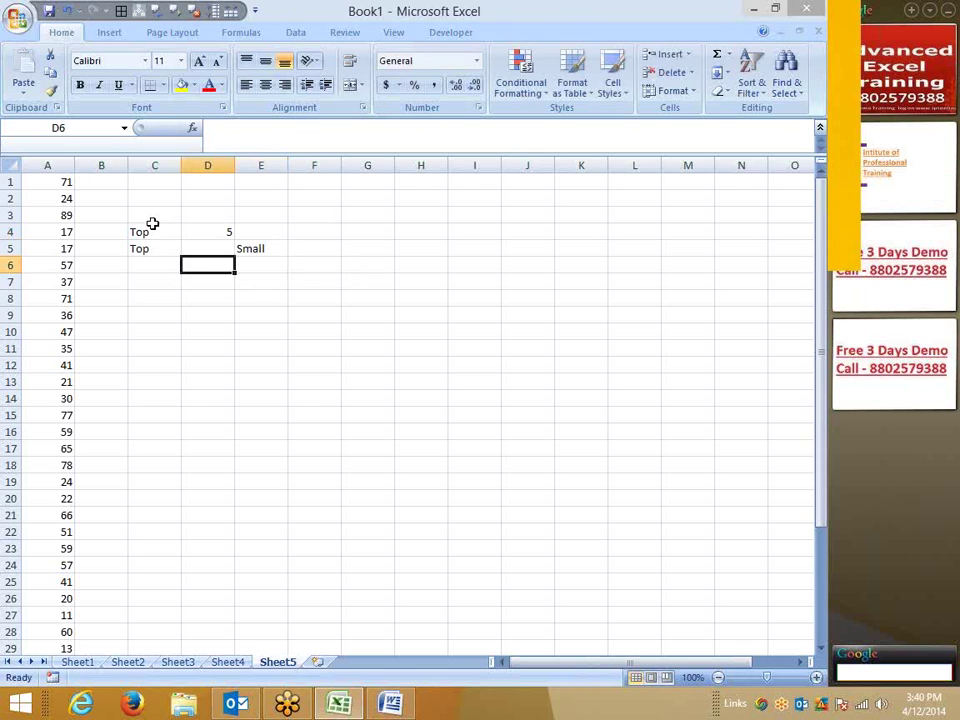
key("Up")
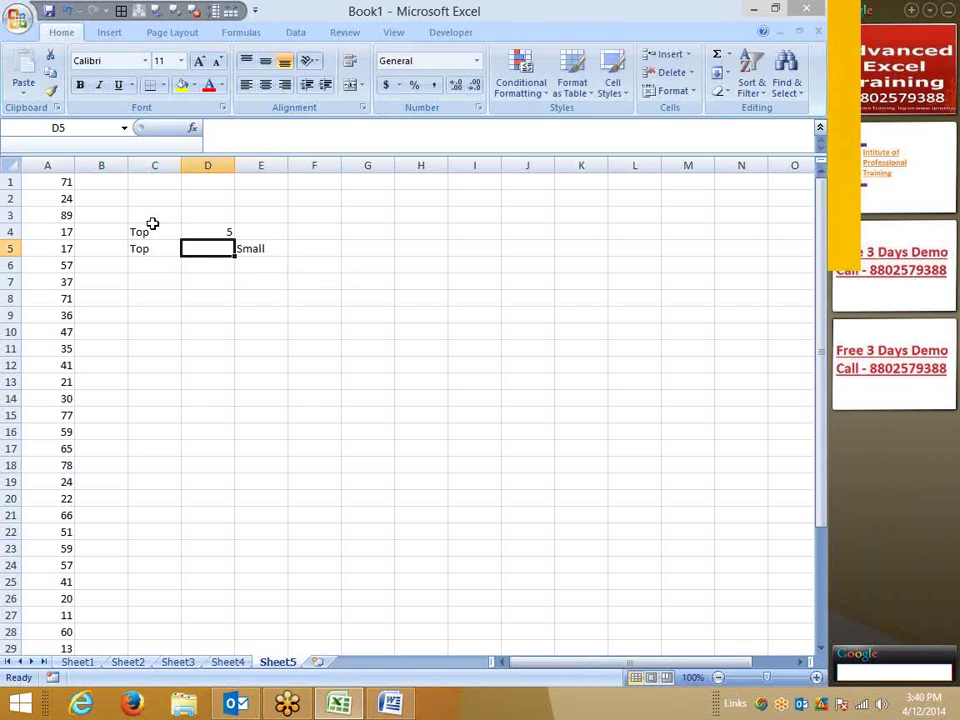
type("=s")
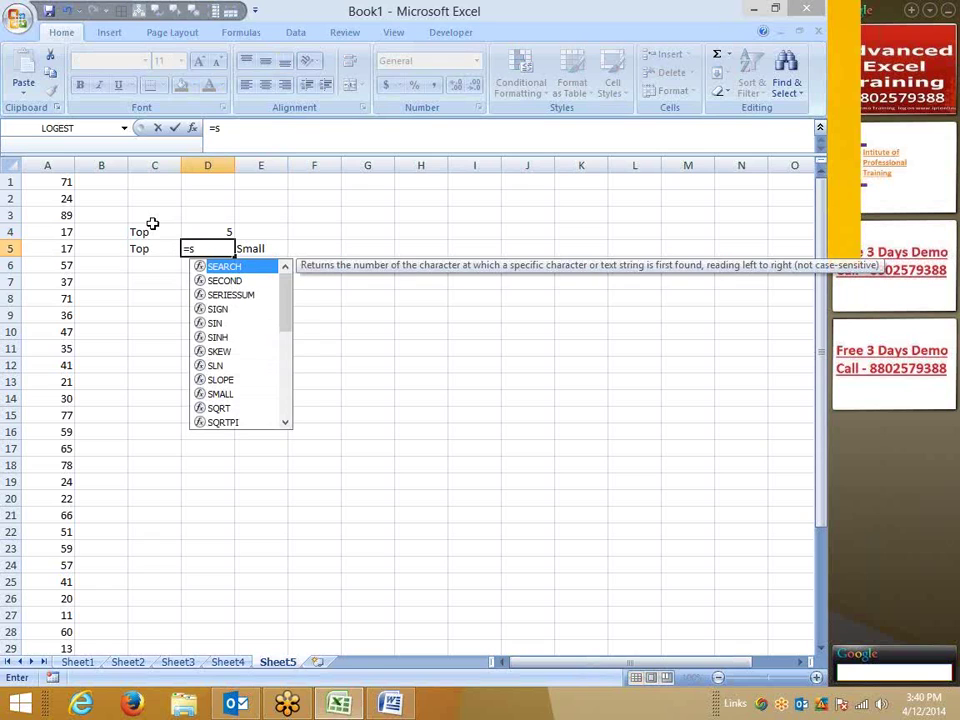
type("um")
Type =SUM(LARGE(A1:A37,{1,2,3,4,5})) into D5 and enter it
key("Tab")
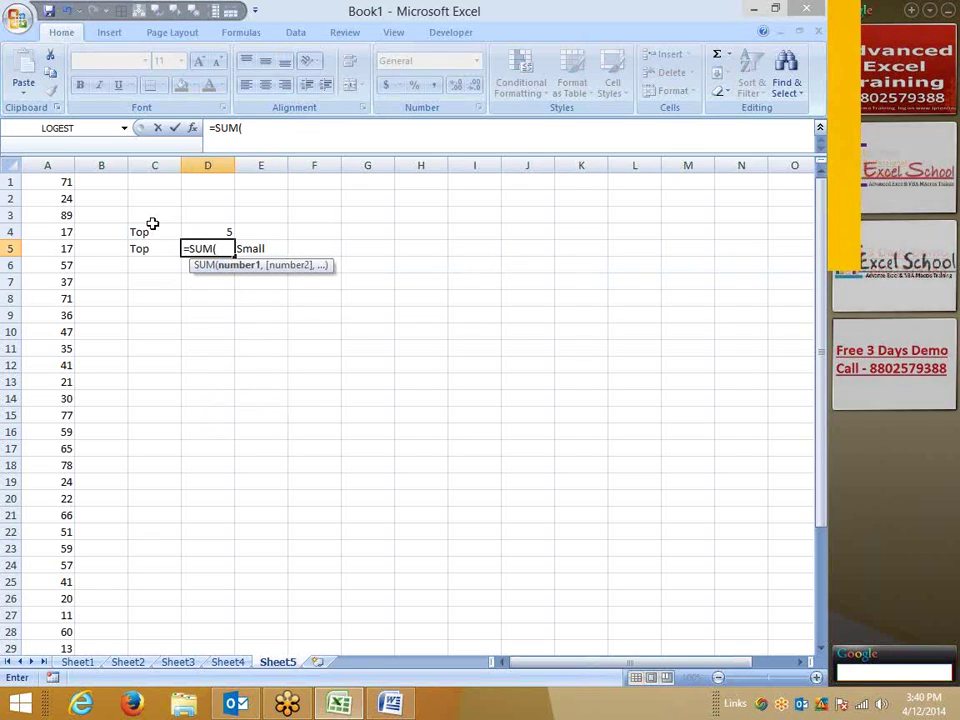
type("lar")
key("Tab")
key("Left")
key("Left")
key("Left")
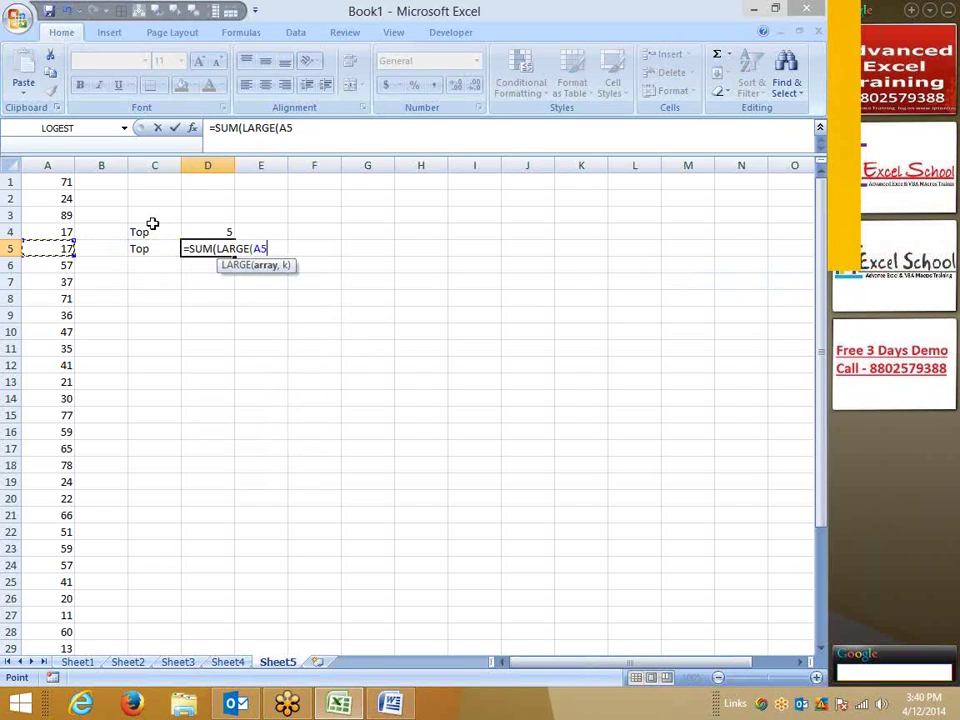
key("ctrl+Up")
key("ctrl+shift+Down")
type(",")
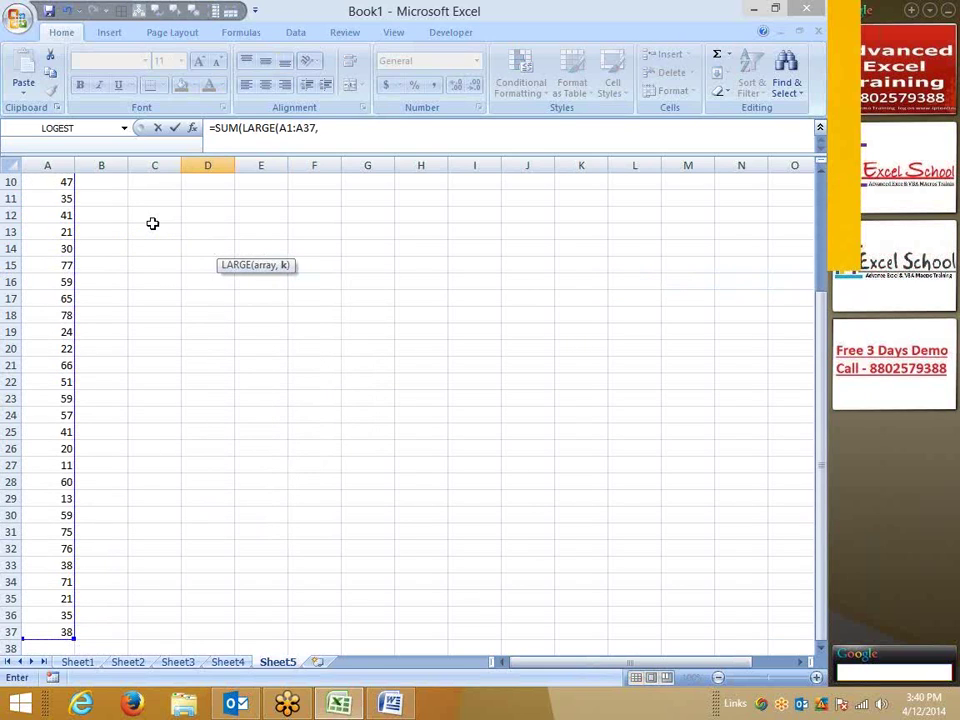
type("{1,")
type("2,3,")
type("4,5")
key("Return")
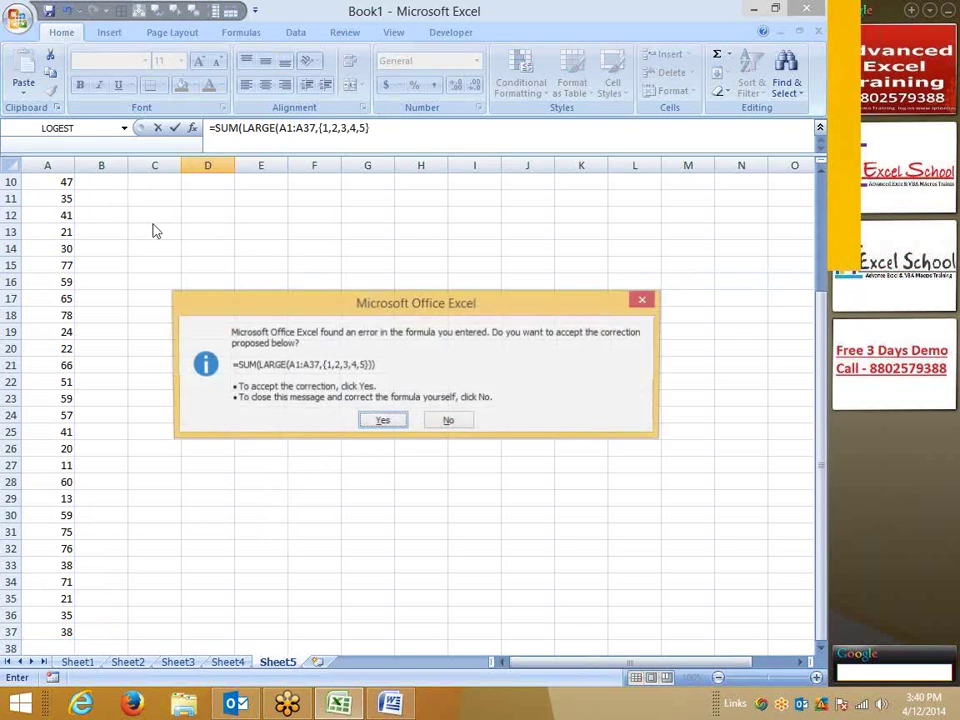
Accept the correction and re-commit D5 as an array formula totalling 395
key("Return")
key("Up")
key("Up")
key("Up")
key("Up")
key("Down")
key("Down")
key("Down")
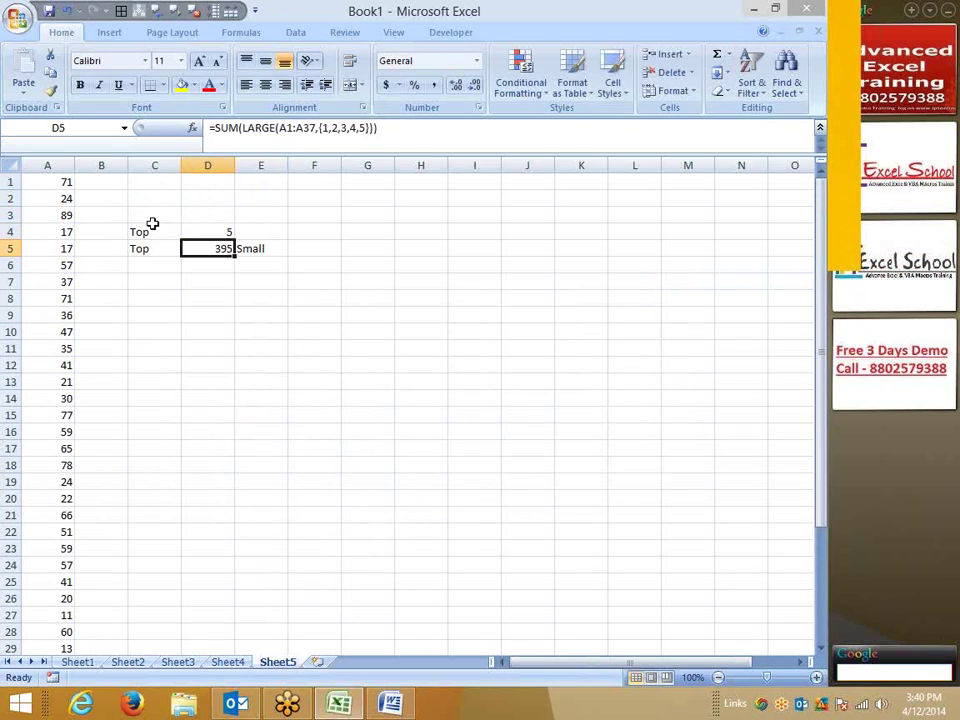
key("F2")
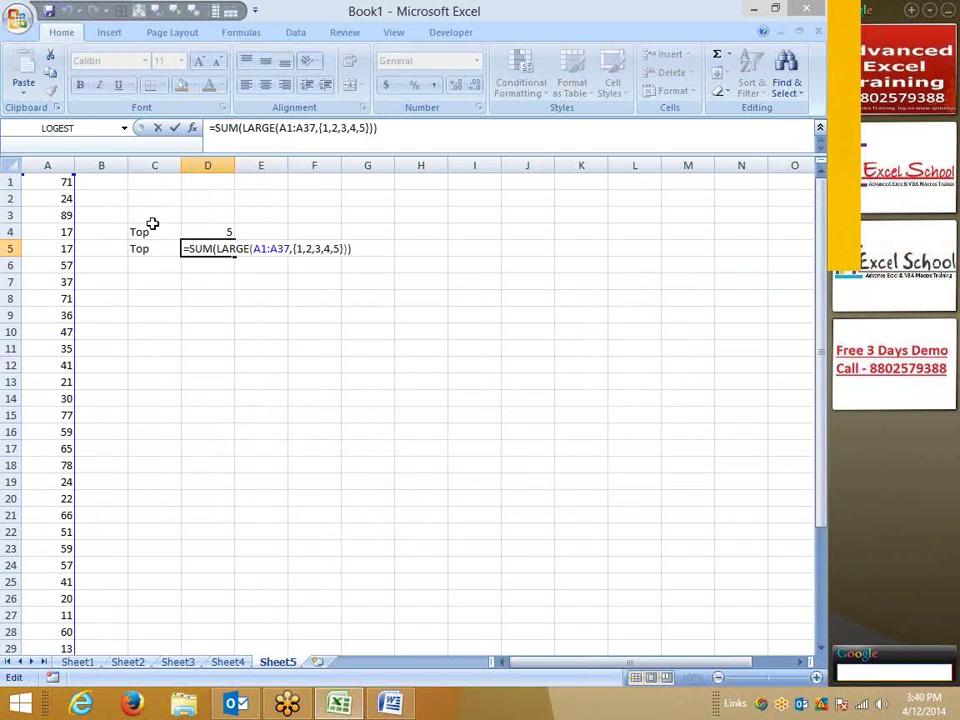
key("ctrl+shift+Return")
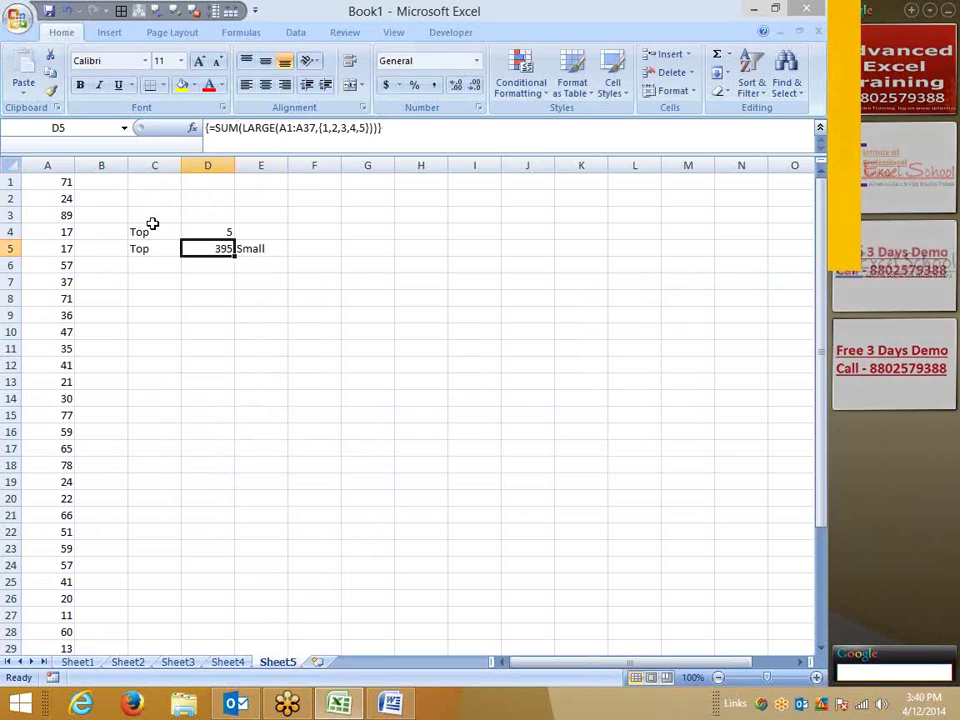
key("Right")
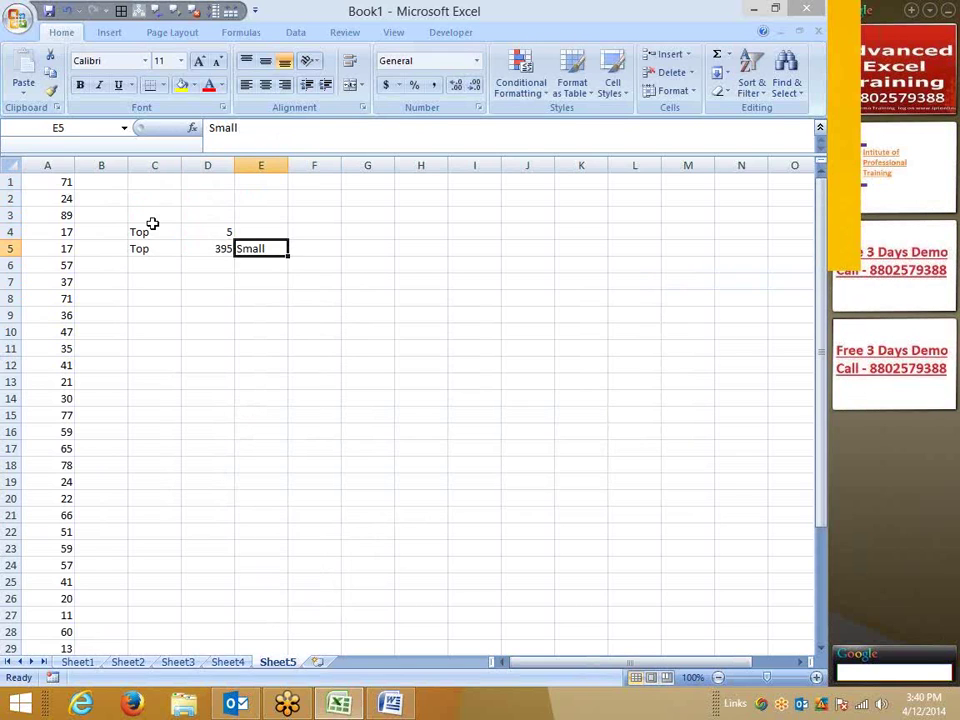
Enter =SMALL(A1:A37,{1,2,3,4,5}) in F5
key("Right")
type("=")
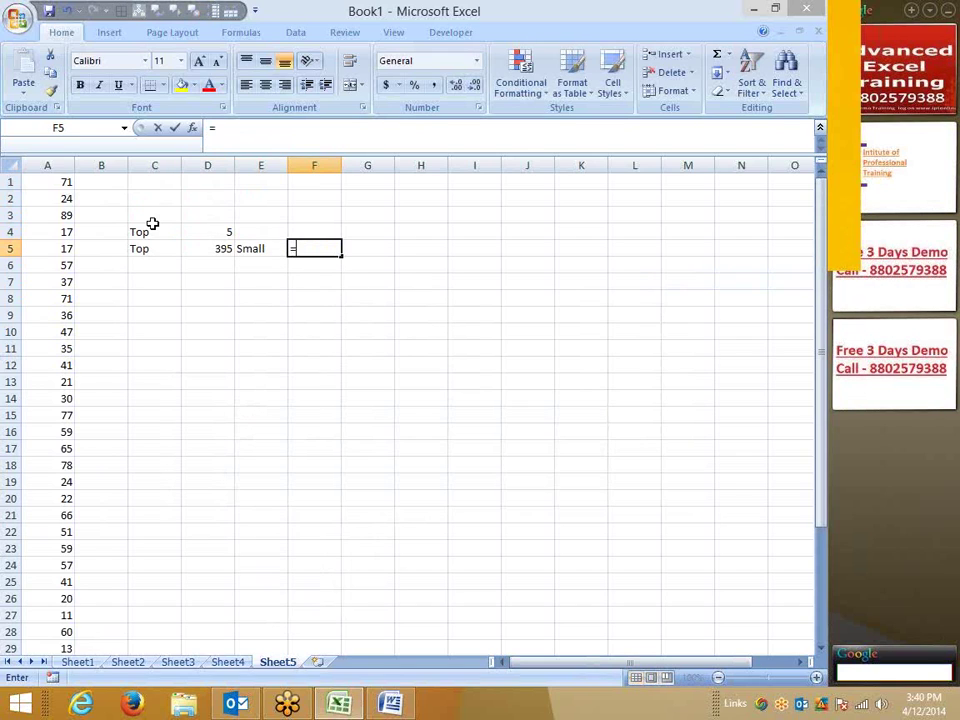
type("SMALL(")
key("Left")
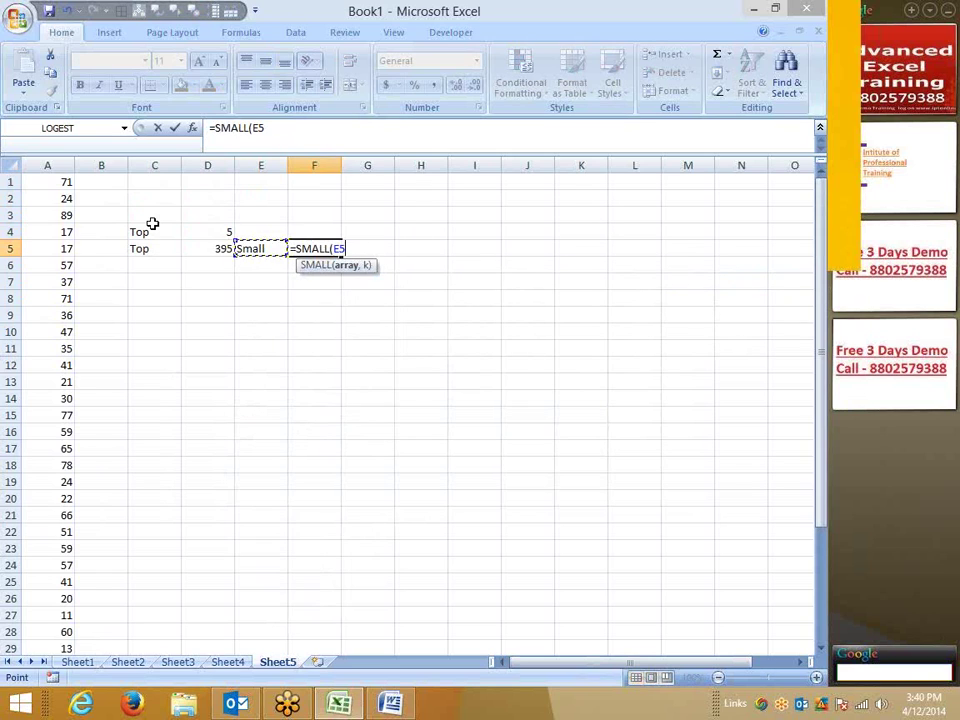
key("ctrl+Home")
key("ctrl+shift+Down")
type(",")
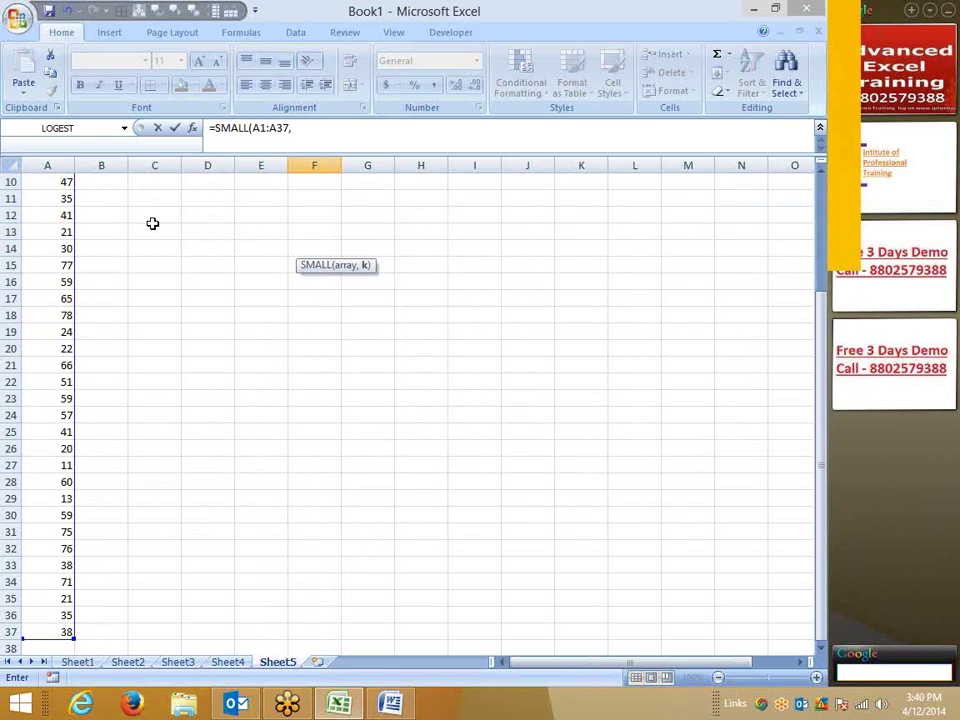
type("(")
type("1,2")
type(",3,4,5")
type("})")
key("Return")
Wrap F5's formula in SUM so it totals the five smallest values, 78
key("Up")
key("Up")
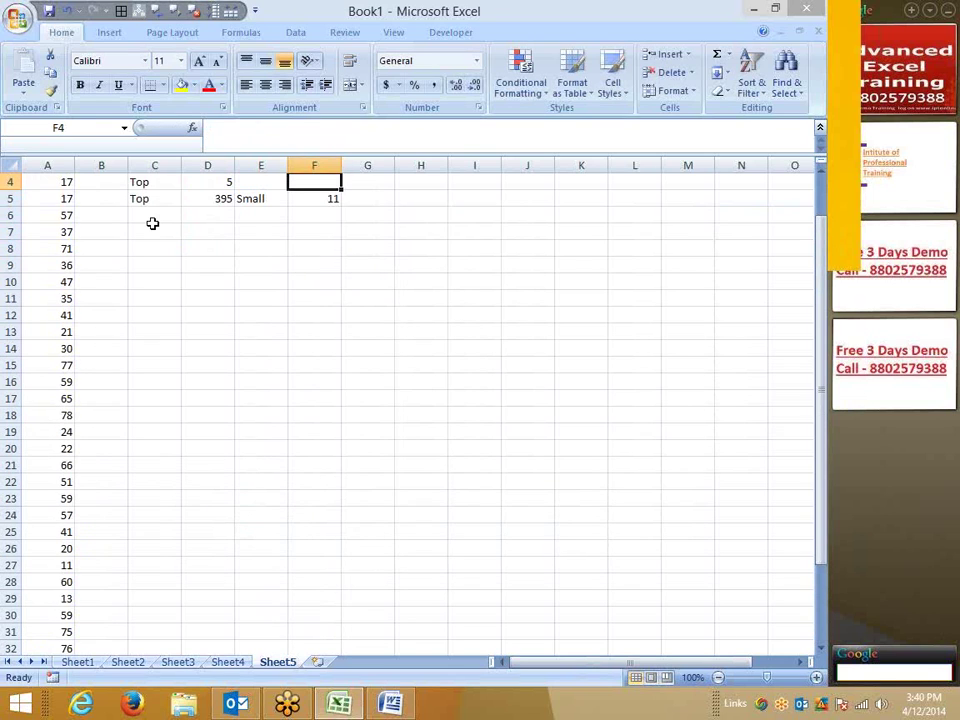
key("Down")
key("Up")
key("Up")
key("Up")
key("Up")
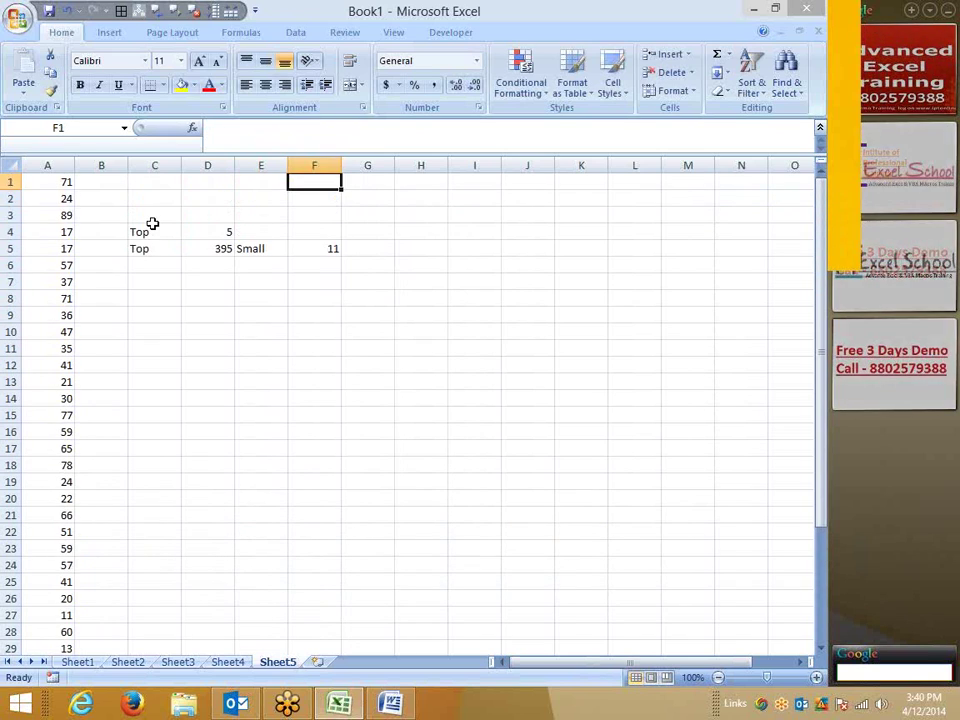
key("Down")
key("Down")
key("Down")
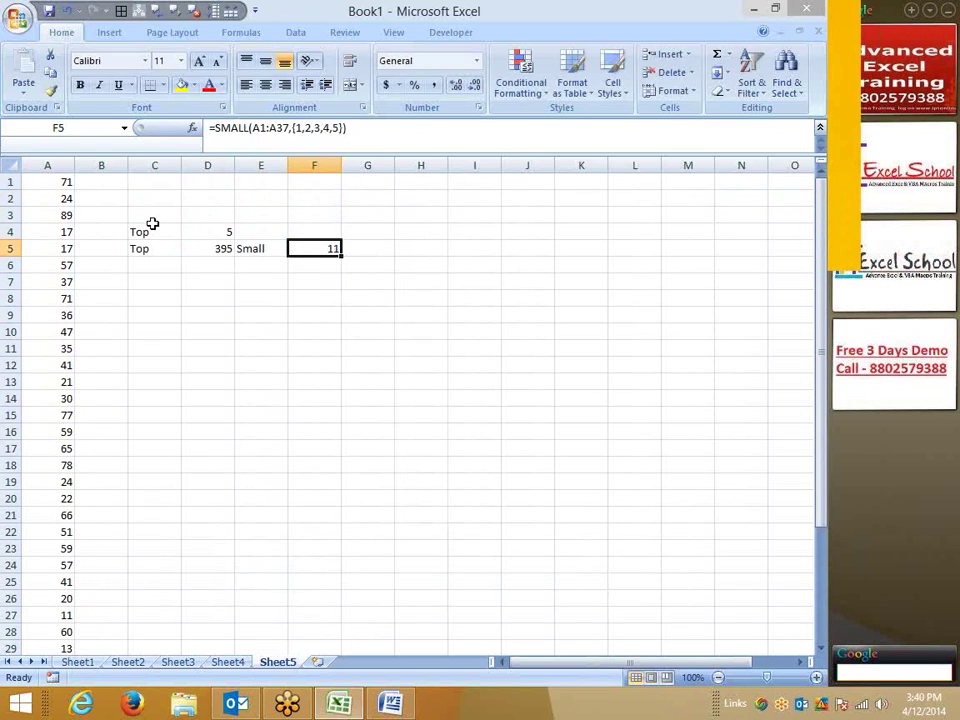
left_click(214, 127)
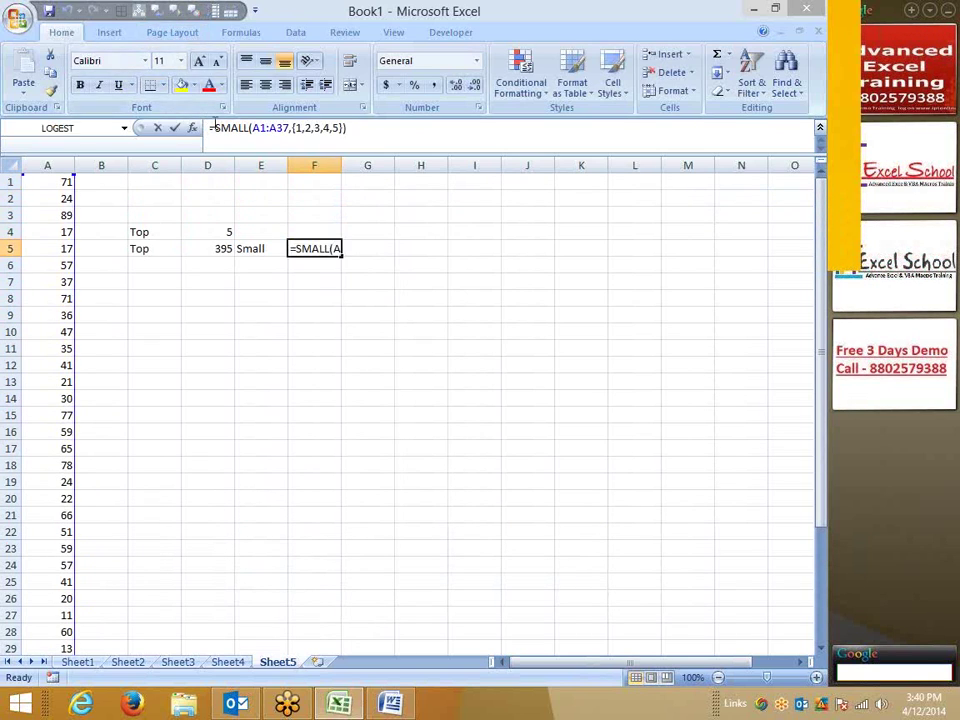
type("SUM(")
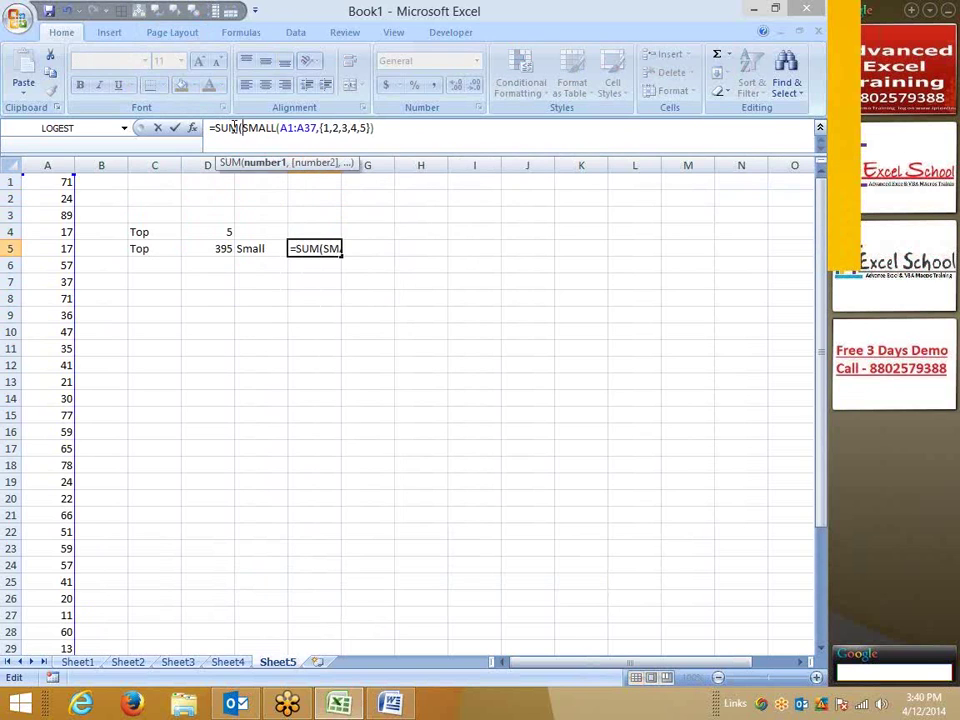
key("Return")
key("Return")
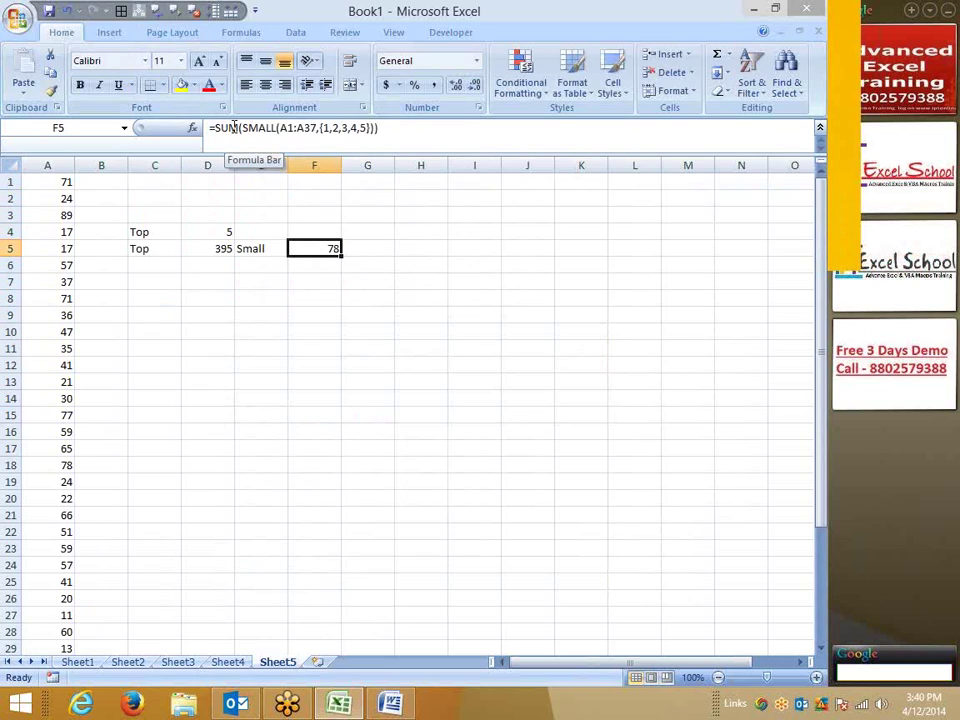
key("Left")
key("Left")
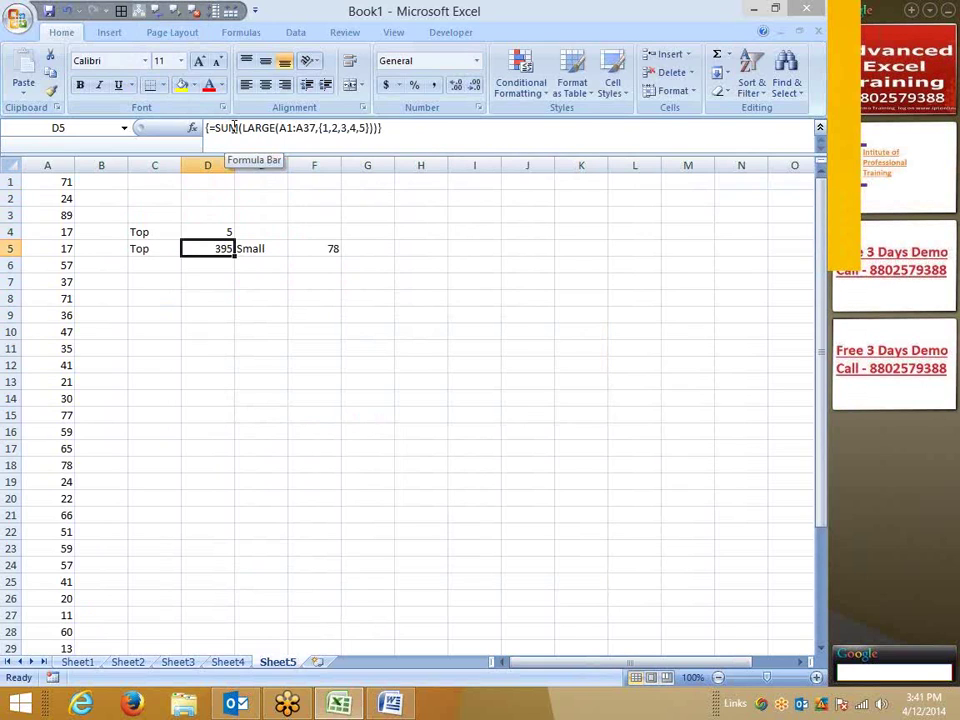
key("Up")
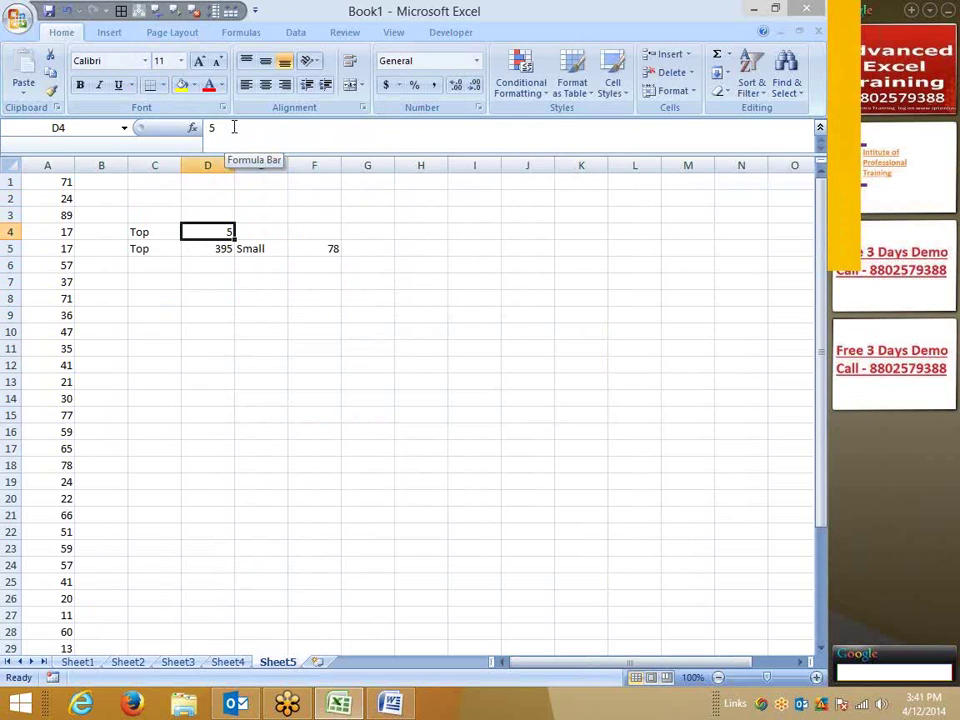
Start D6's formula as =SUM(LARGE(A1:A37
key("Down")
key("Down")
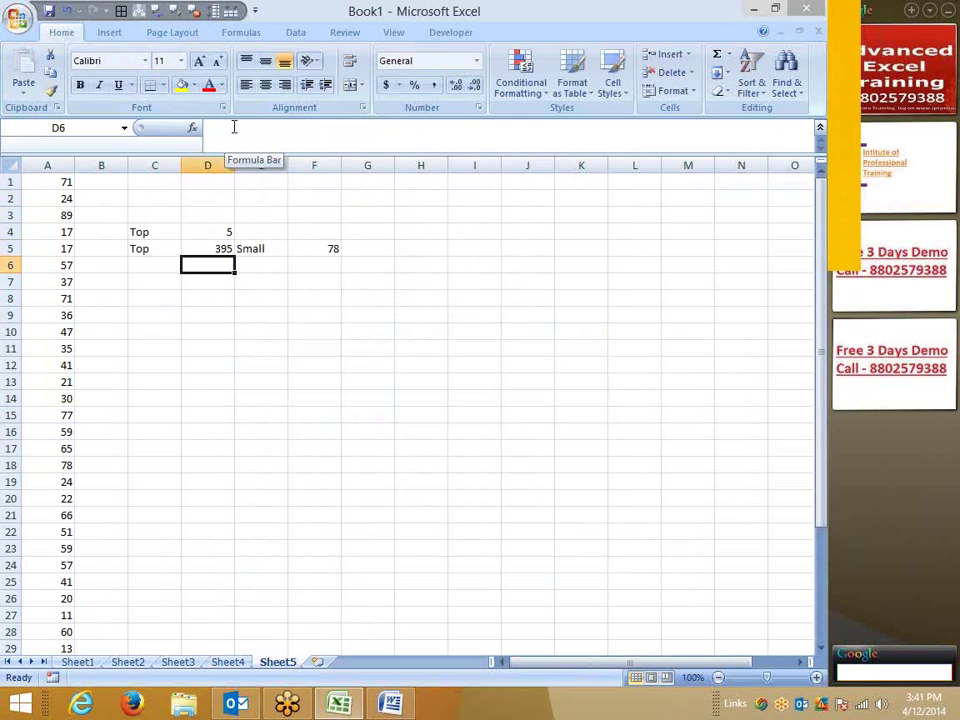
type("=sum")
key("Tab")
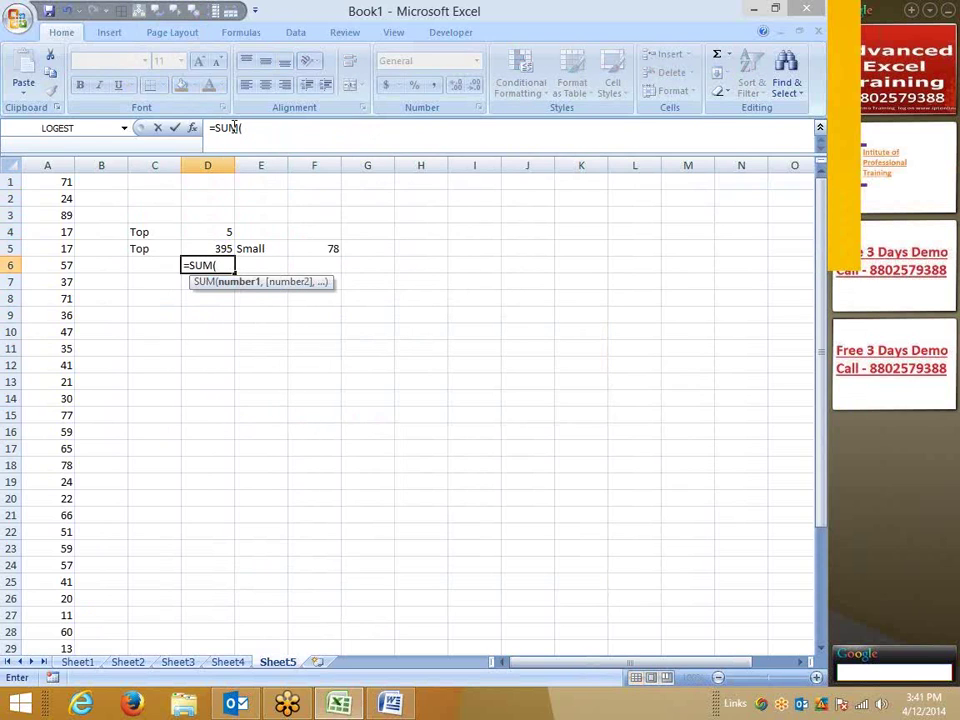
type("lo")
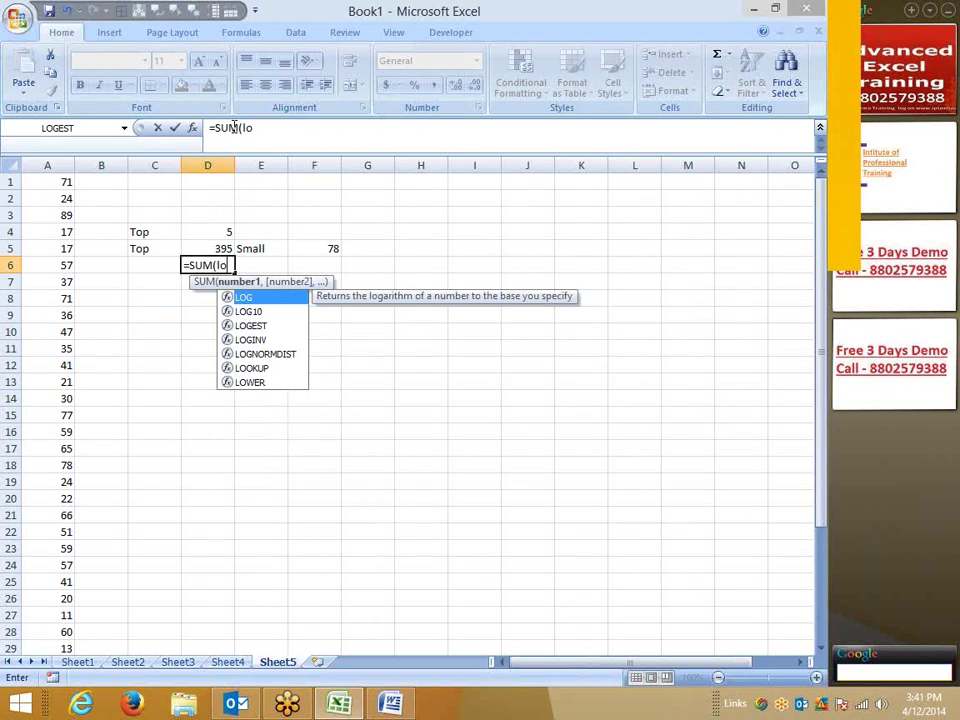
key("BackSpace")
type("a")
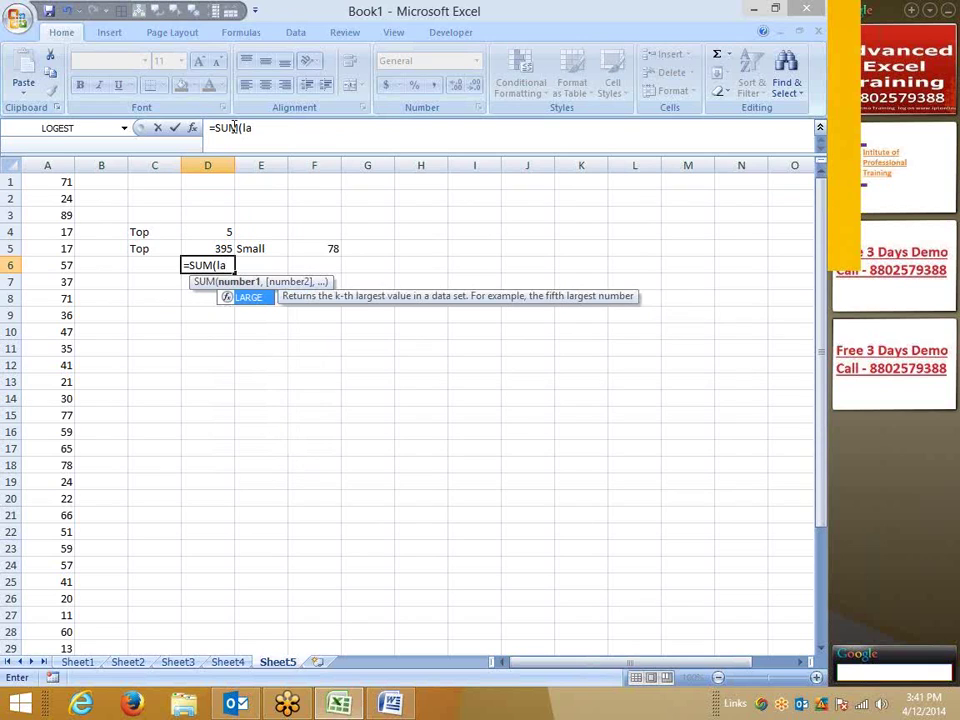
key("Tab")
key("Left")
key("Left")
key("Left")
key("ctrl+Up")
key("ctrl+shift+Down")
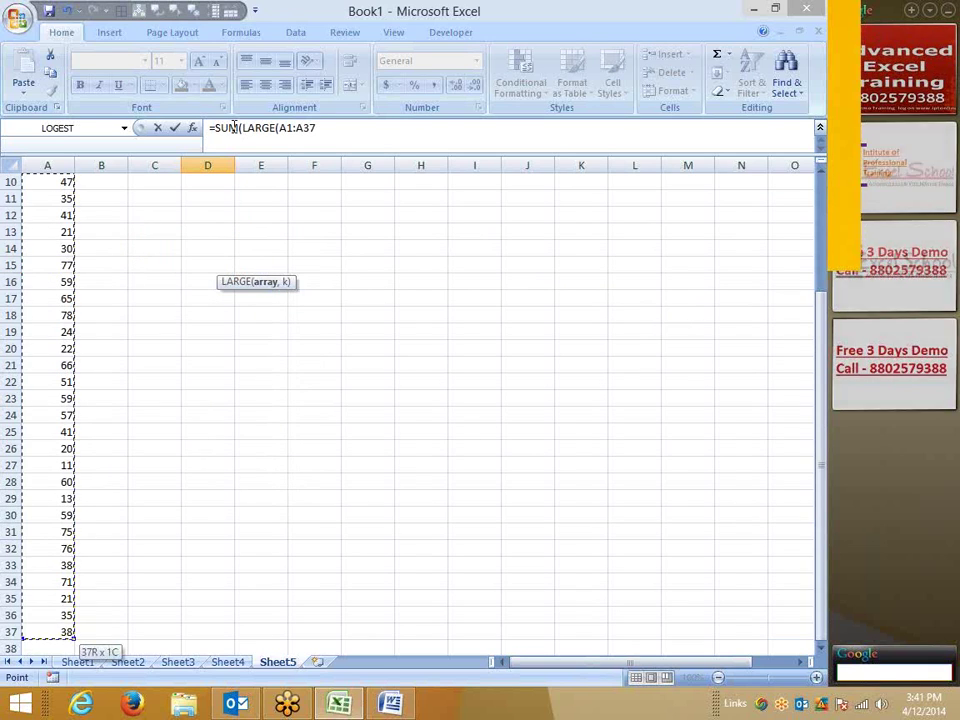
Add ROW(1:5) as LARGE's k argument and enter the D6 formula
type(",ro")
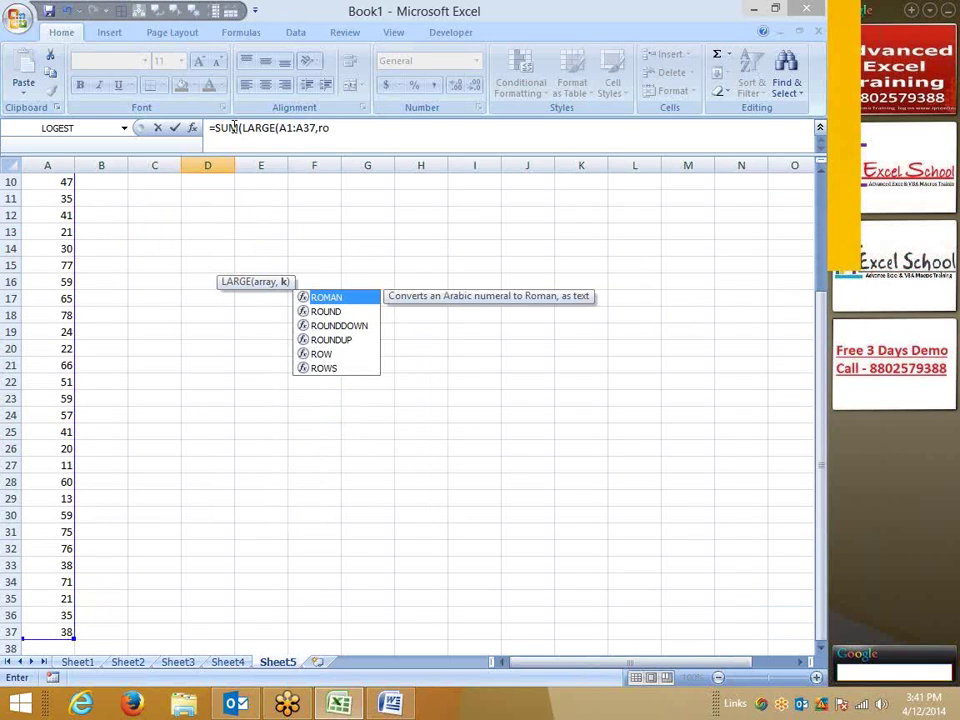
key("Down")
key("Down")
key("Down")
key("Down")
key("Tab")
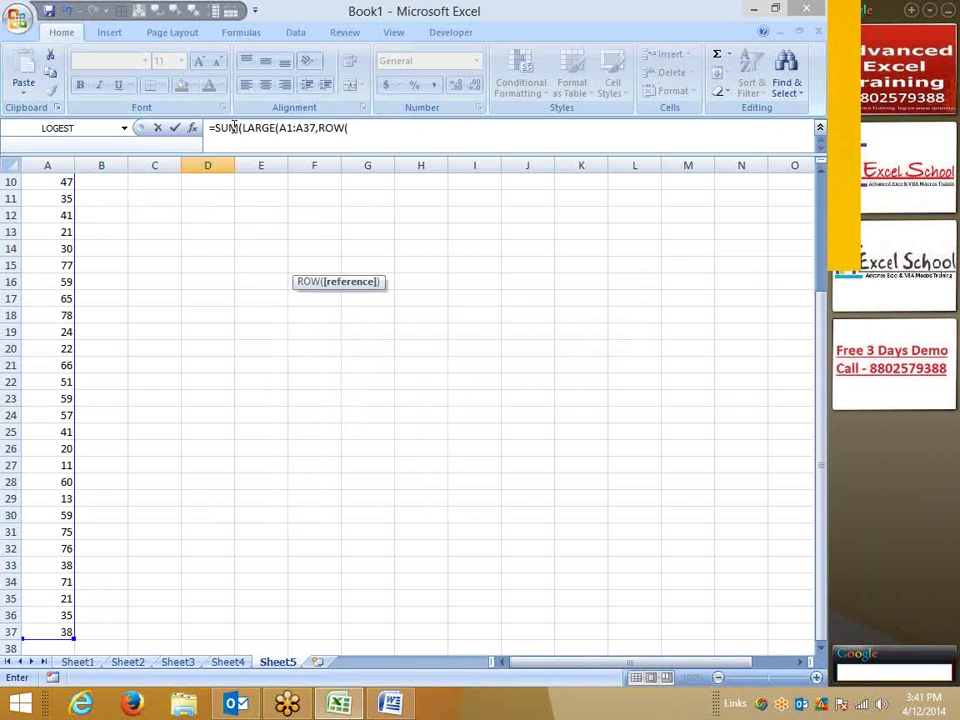
type("1")
type(":5")
key("ctrl+shift+Return")
key("Return")
Re-commit D6 as an array formula returning 395
key("Up")
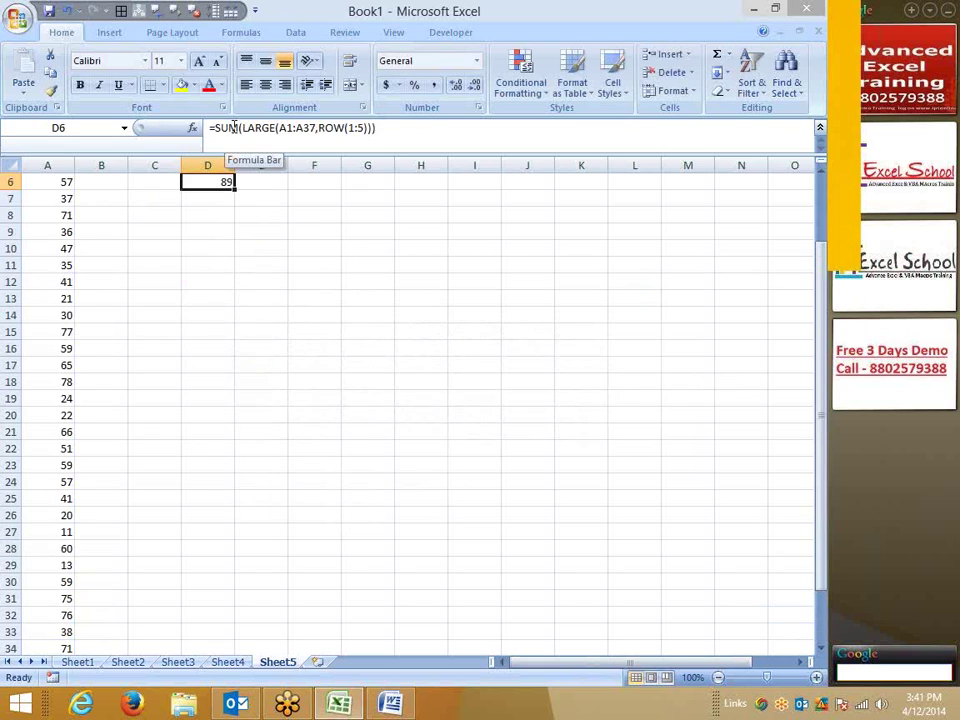
key("Up")
key("Down")
left_click(233, 127)
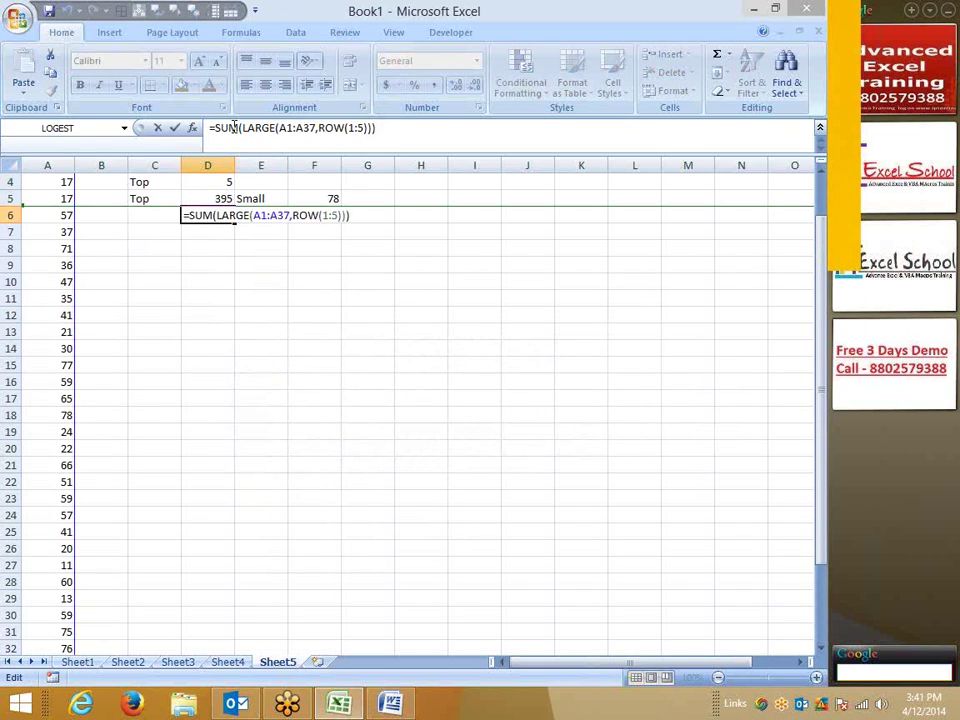
key("ctrl+shift+Return")
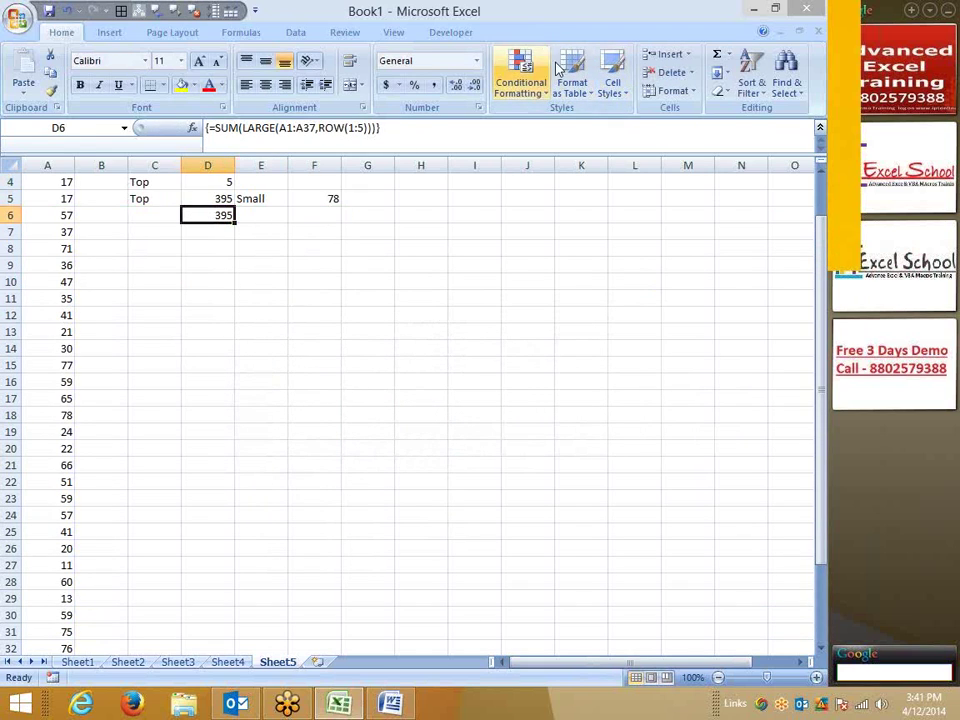
On the Formulas tab, reach Formula Auditing to evaluate D6's SUM(LARGE(A1:A37,ROW(1:5)))
left_click(288, 36)
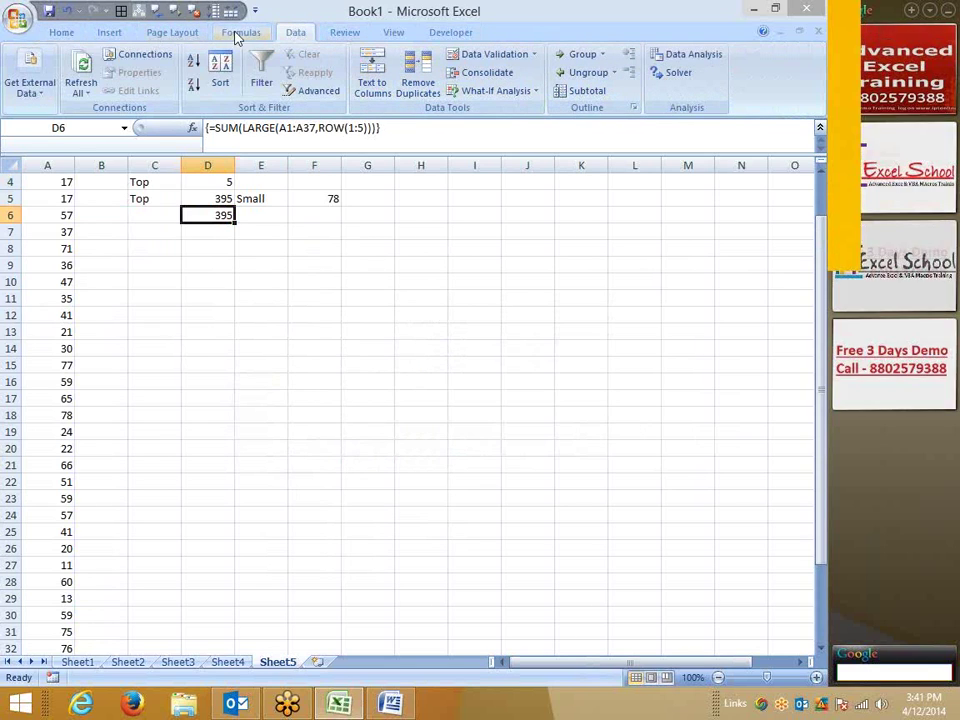
left_click(240, 32)
left_click(489, 85)
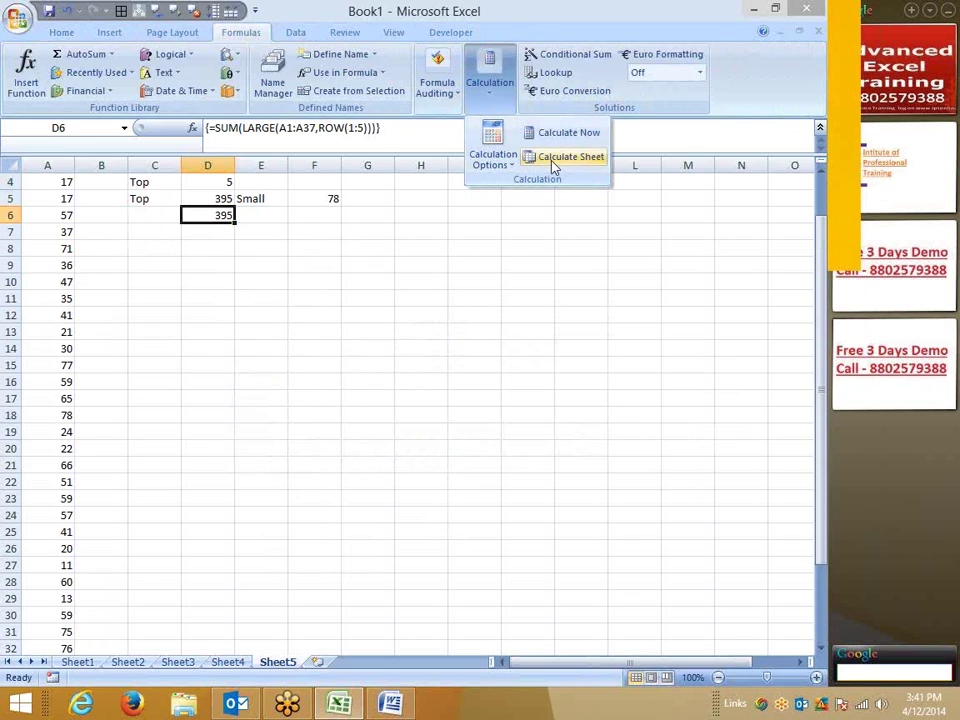
left_click(508, 165)
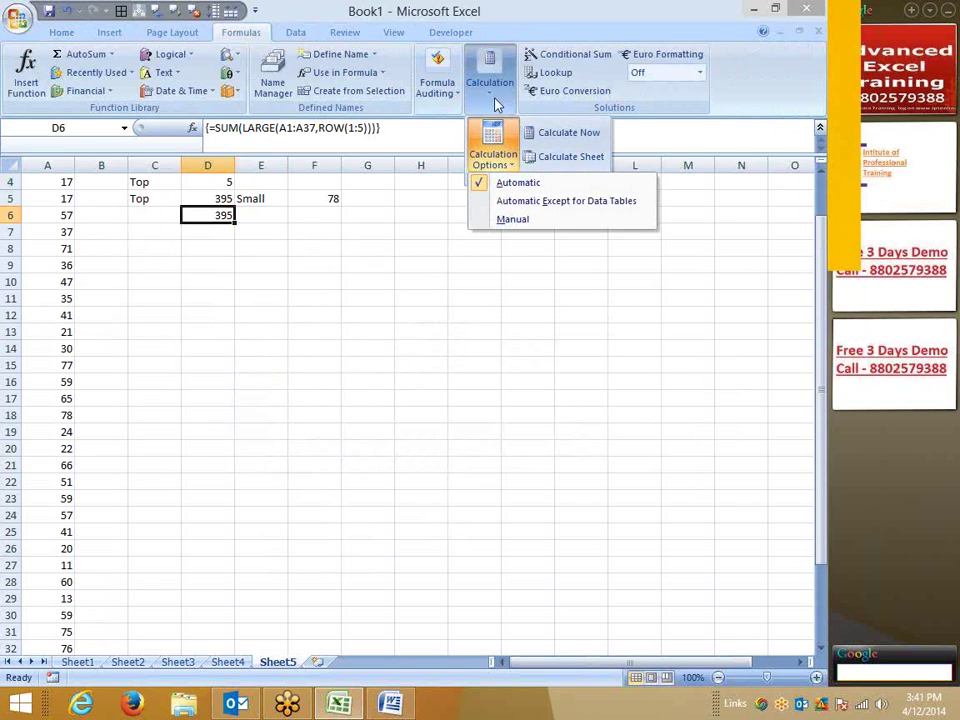
left_click(441, 95)
Evaluate D6 from ROW(1:5) to top values 89, 78, 77, 76, 75, reaching 395
left_click(566, 162)
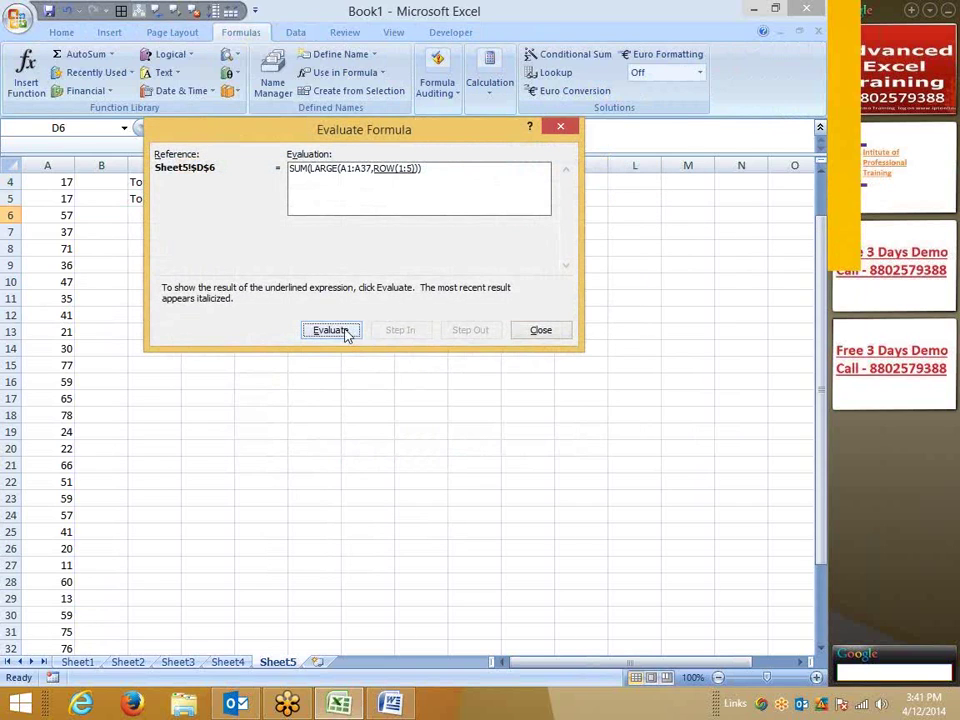
left_click(331, 330)
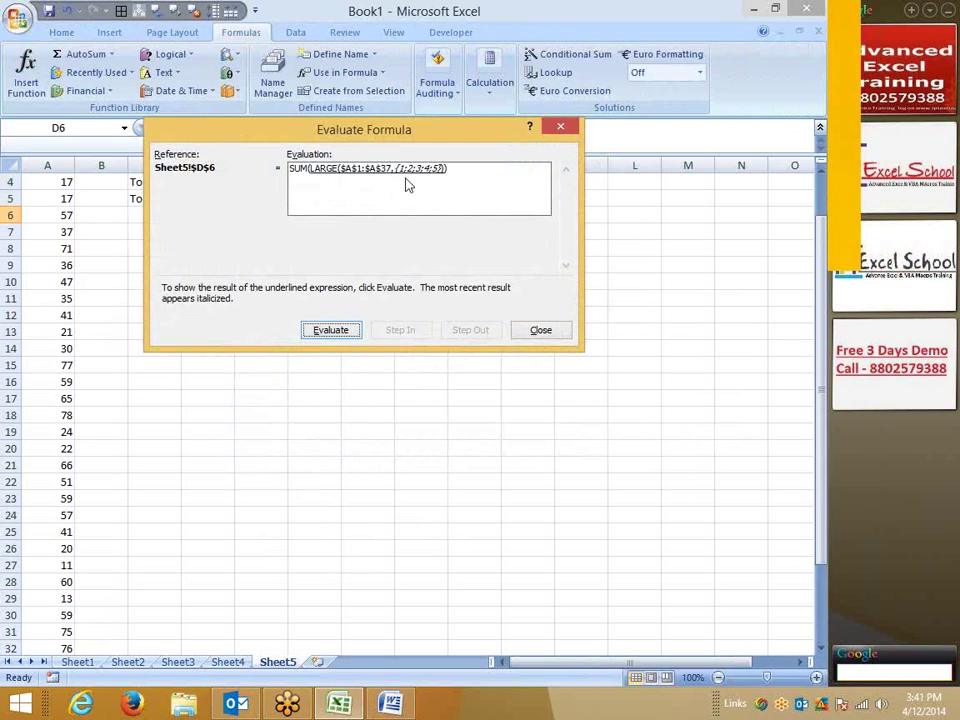
left_click(331, 333)
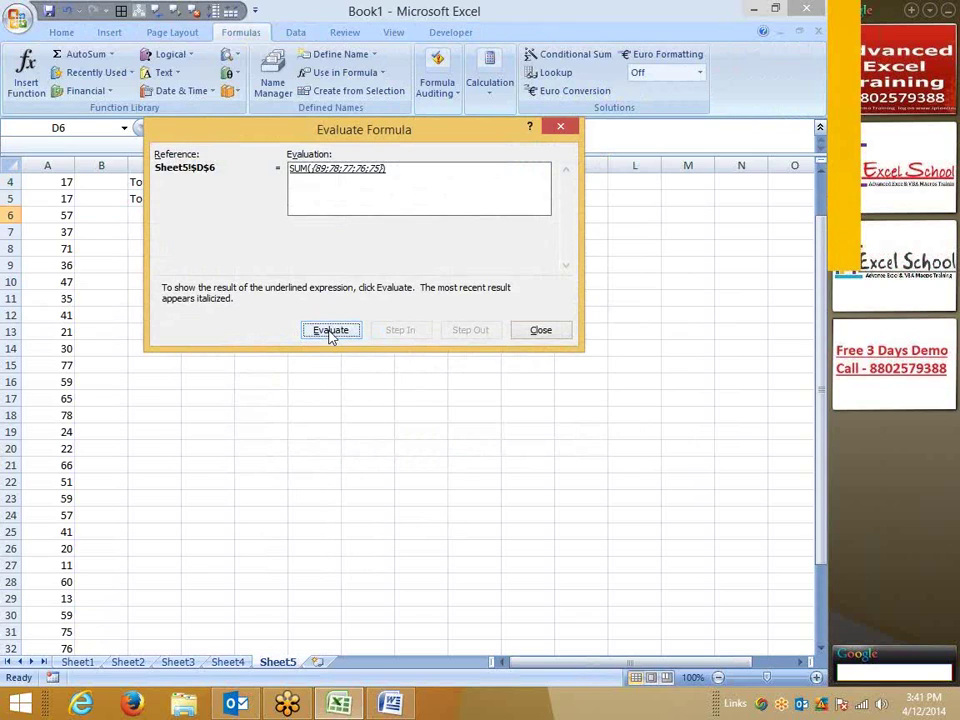
left_click(330, 333)
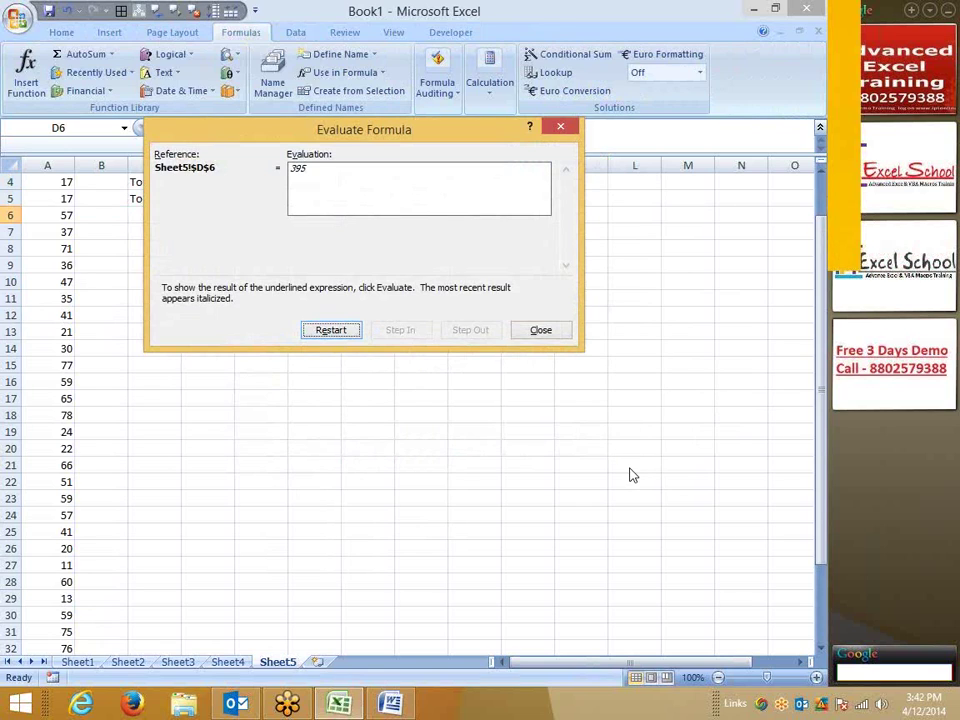
left_click(552, 330)
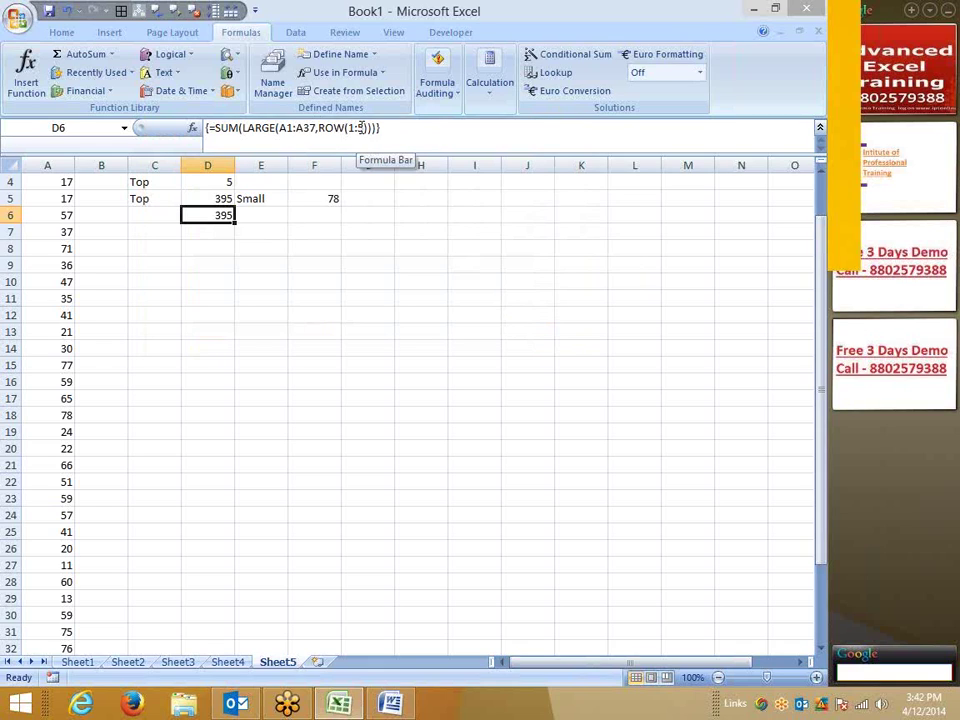
In D7 start a second formula as =SUM(LARGE(A1:A37, replacing an initial plain SUM range
left_click(204, 232)
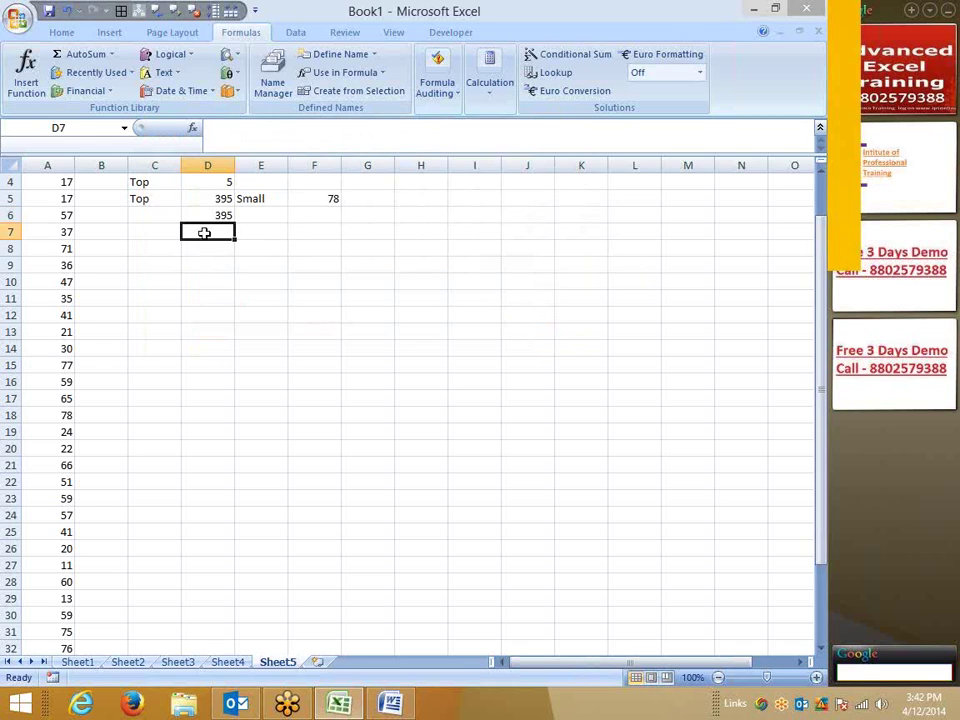
type("=sum")
key("Tab")
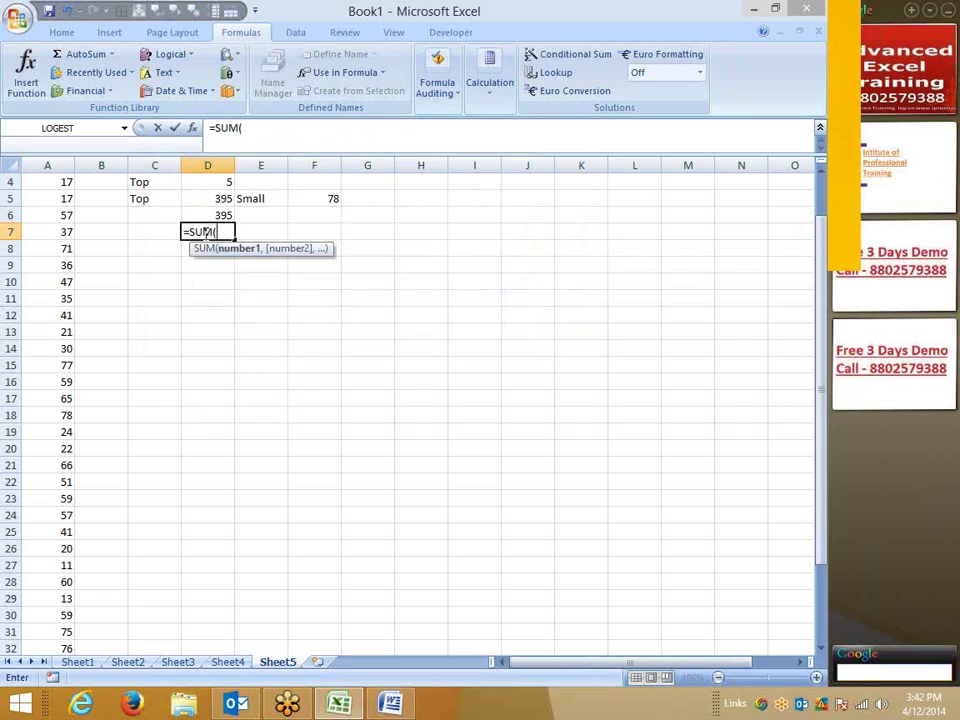
key("Left")
key("Left")
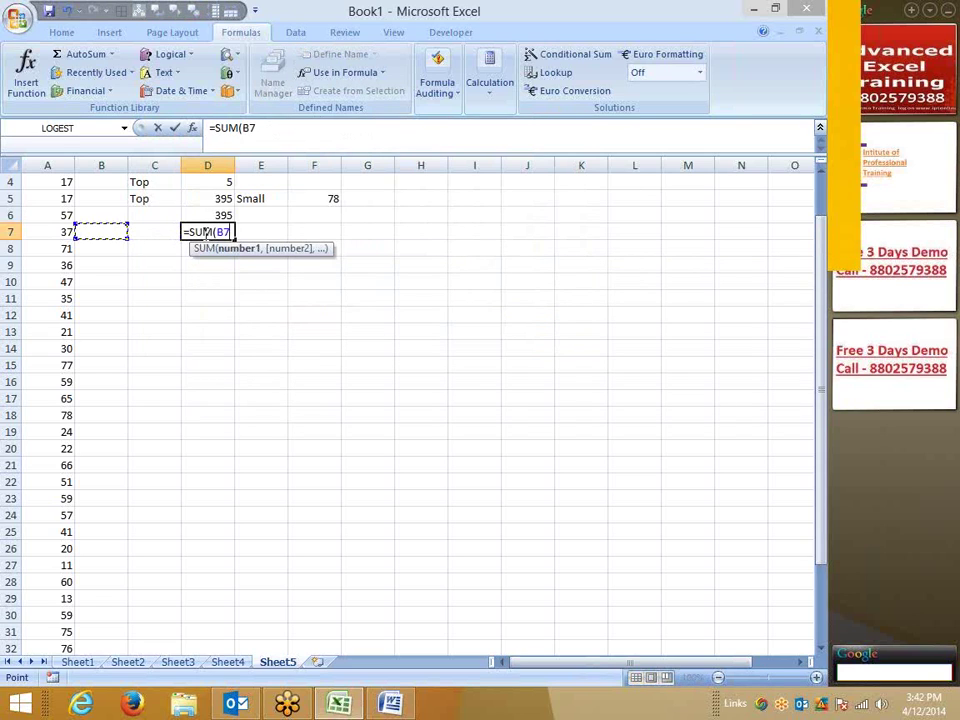
key("Left")
key("ctrl+Up")
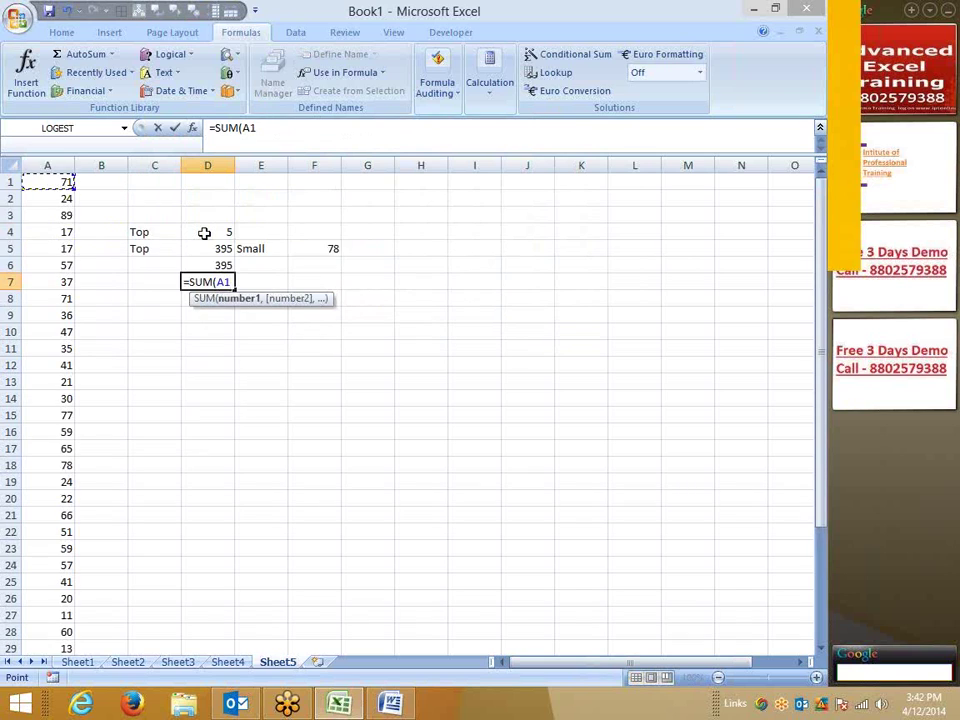
key("ctrl+shift+Down")
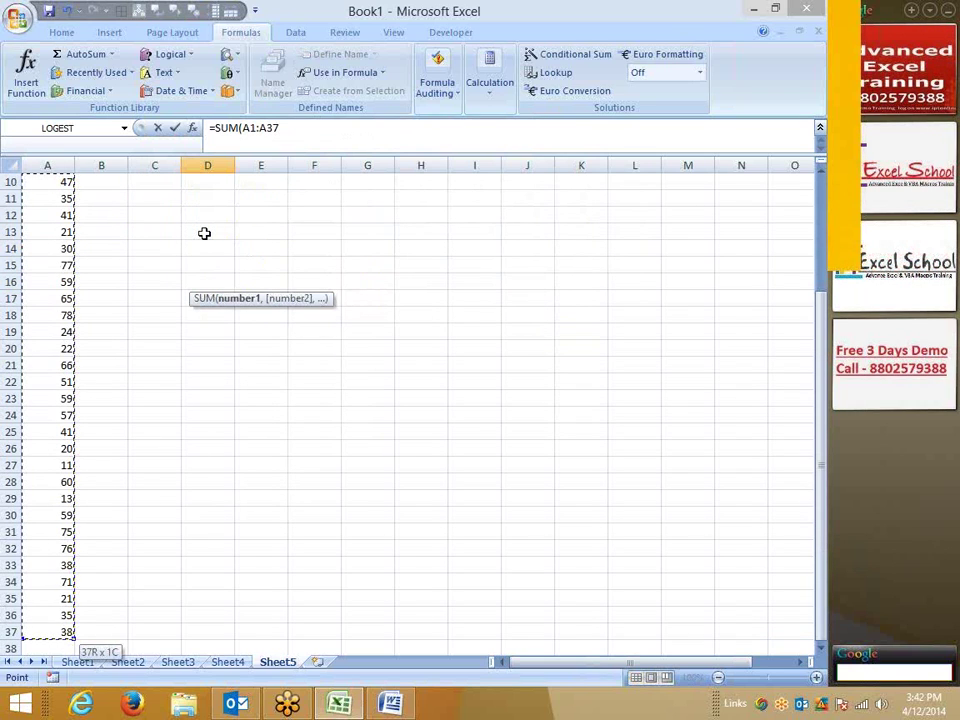
key("BackSpace")
key("BackSpace")
key("BackSpace")
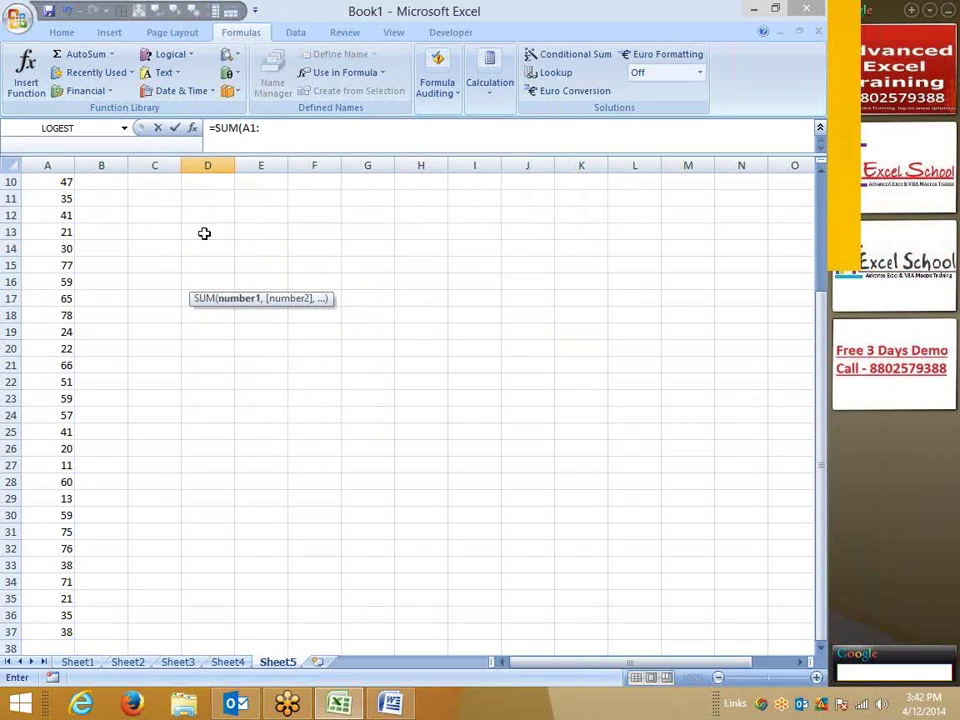
key("BackSpace")
key("BackSpace")
key("BackSpace")
type("la")
key("Tab")
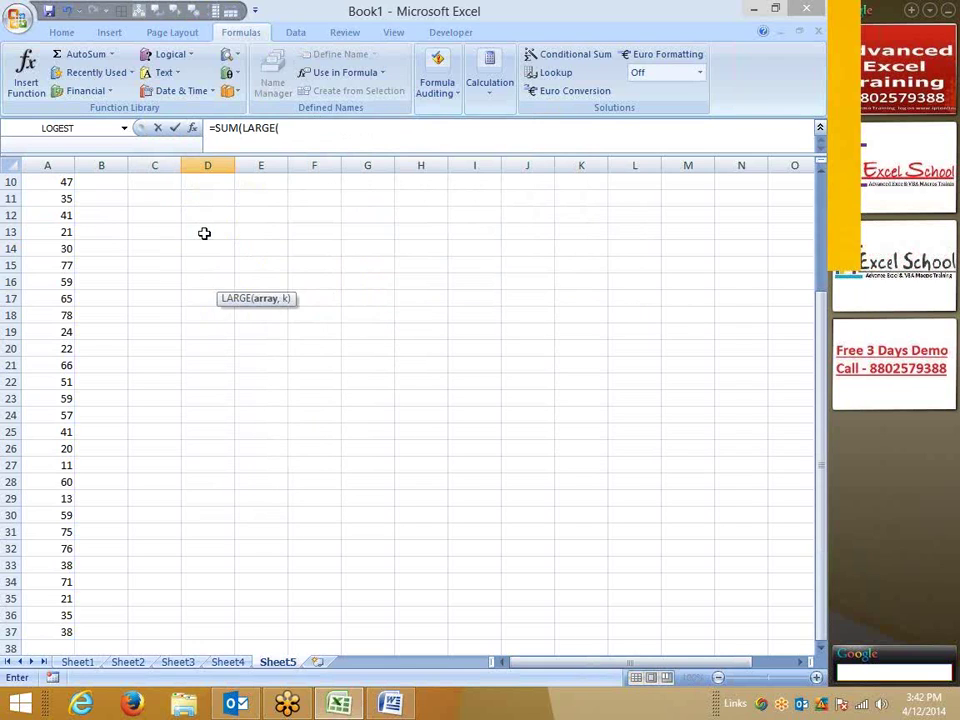
key("Left")
key("Left")
key("Left")
key("ctrl+Up")
key("ctrl+shift+Down")
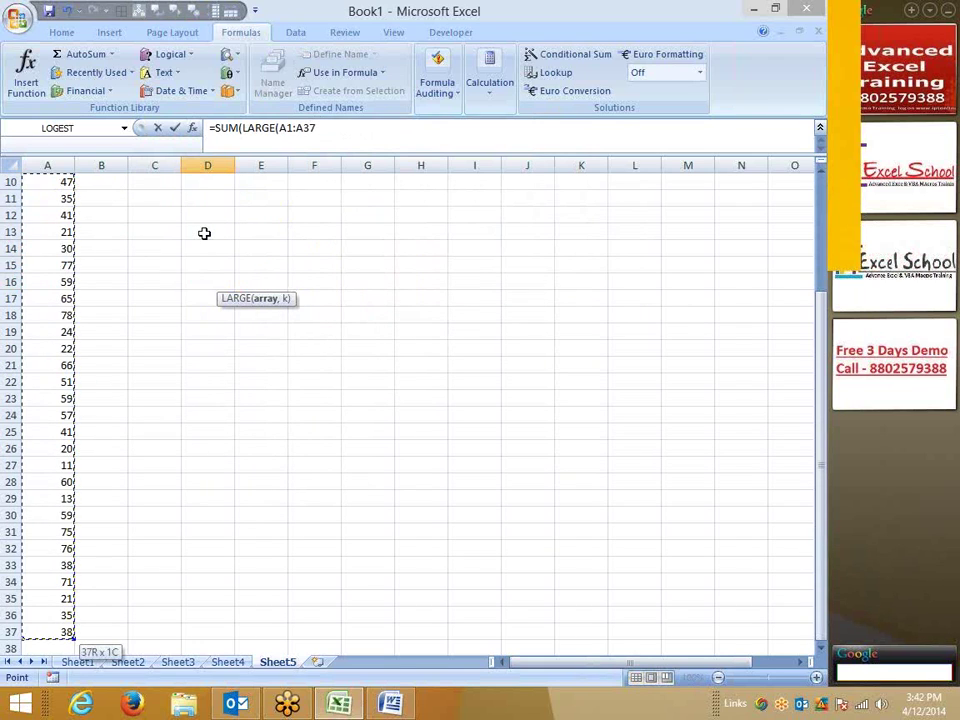
Complete D7 as =SUM(LARGE(A1:A37,ROW(INDIRECT("1:"&D4)))) and commit it as an array formula
type(",{")
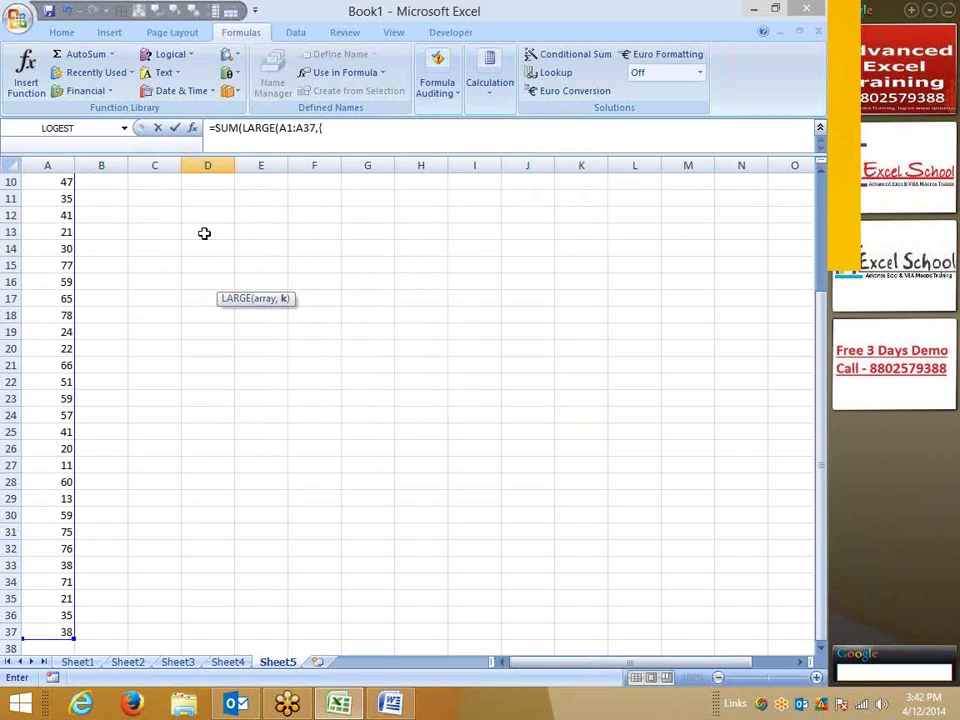
key("BackSpace")
type("r")
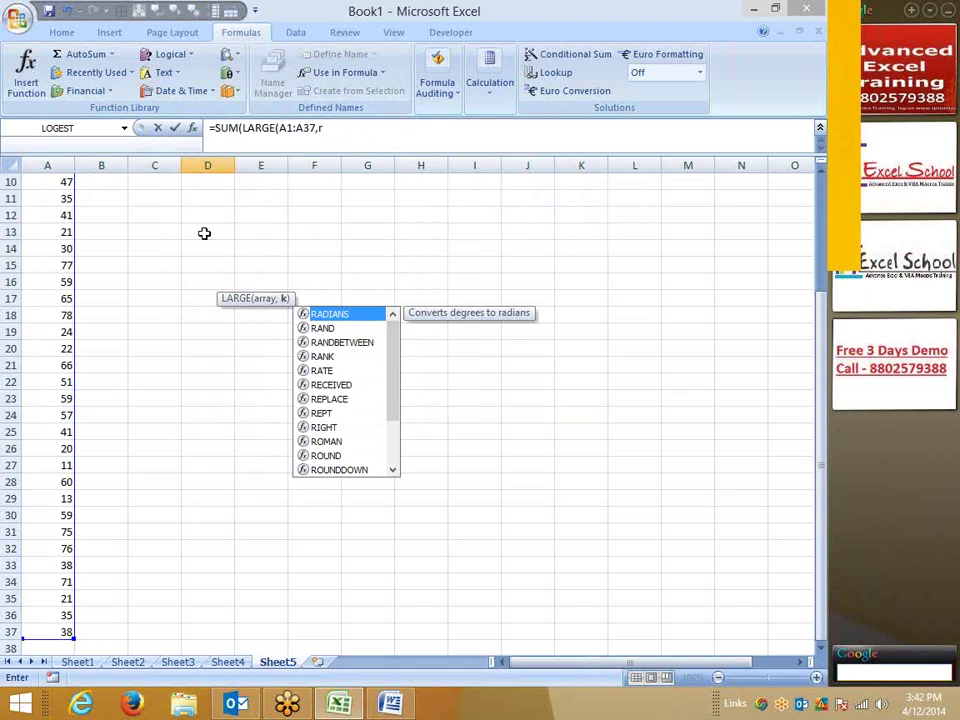
type("o")
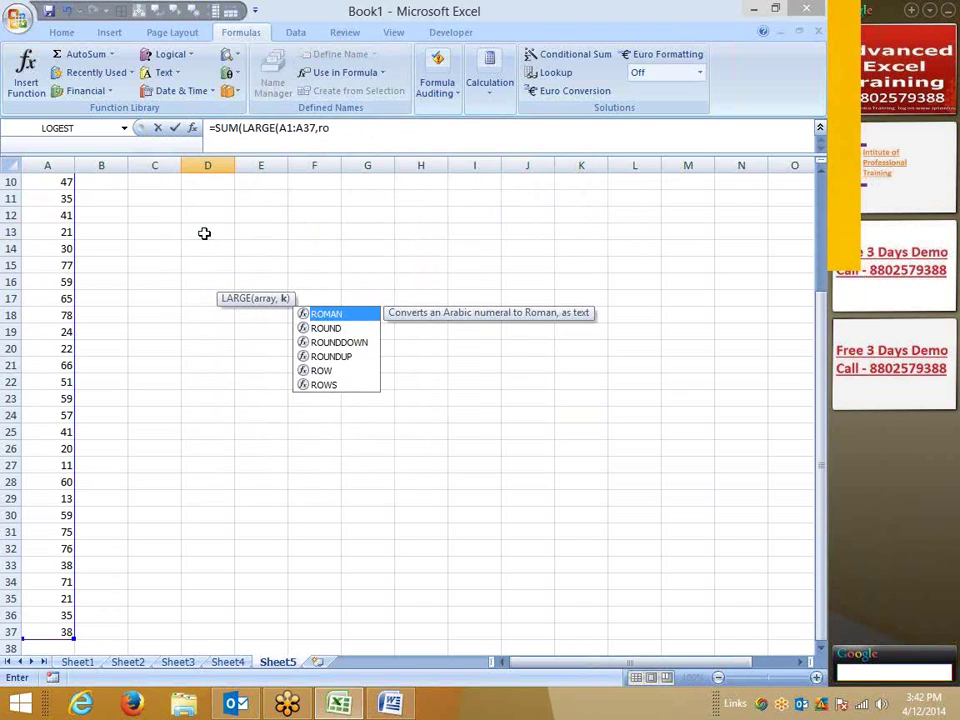
type("w")
key("Tab")
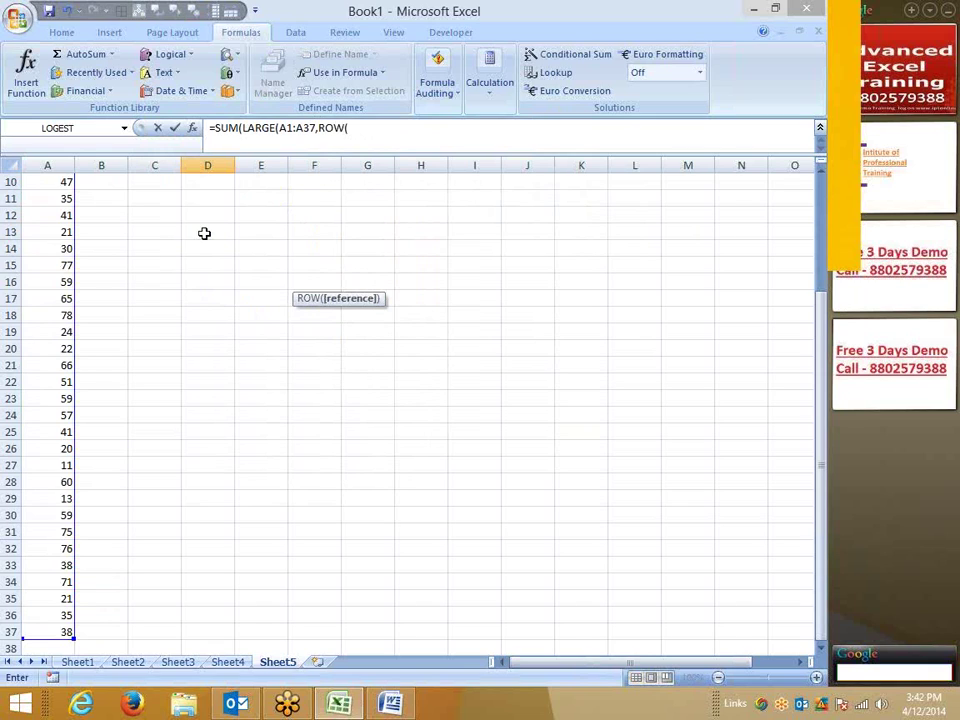
type("ind")
key("Down")
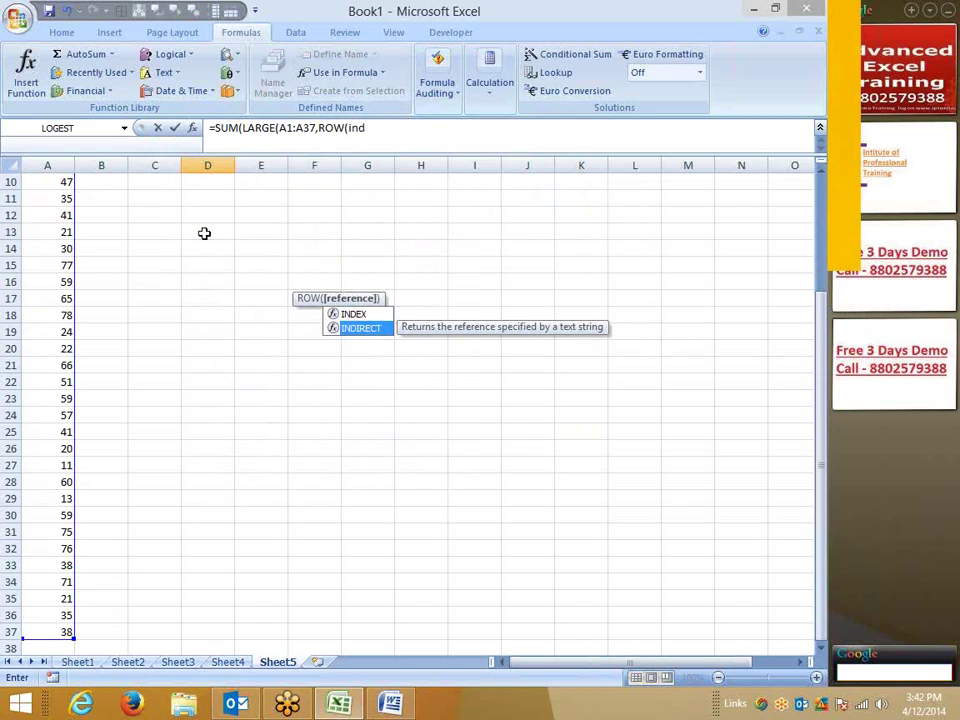
key("Tab")
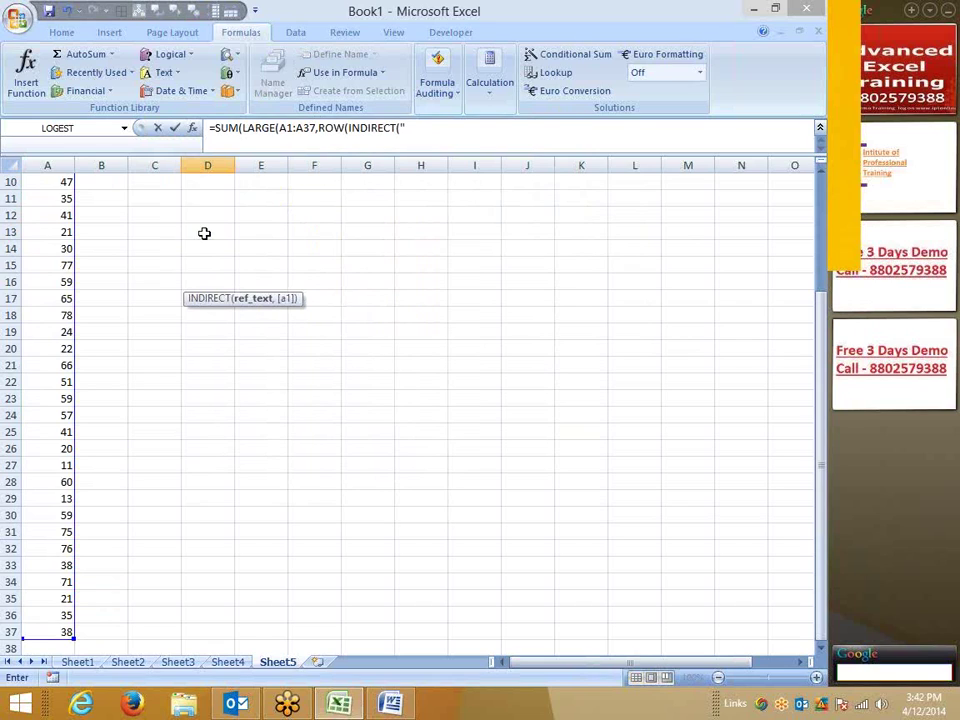
type("1:\"")
type("&")
key("Up")
key("Up")
key("Up")
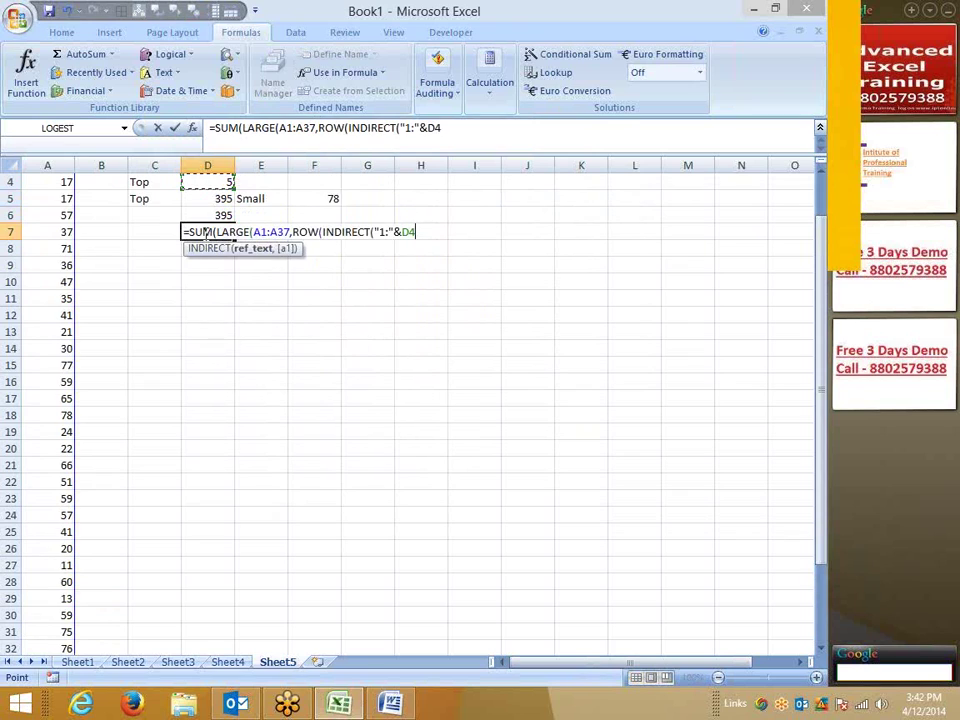
type("))")
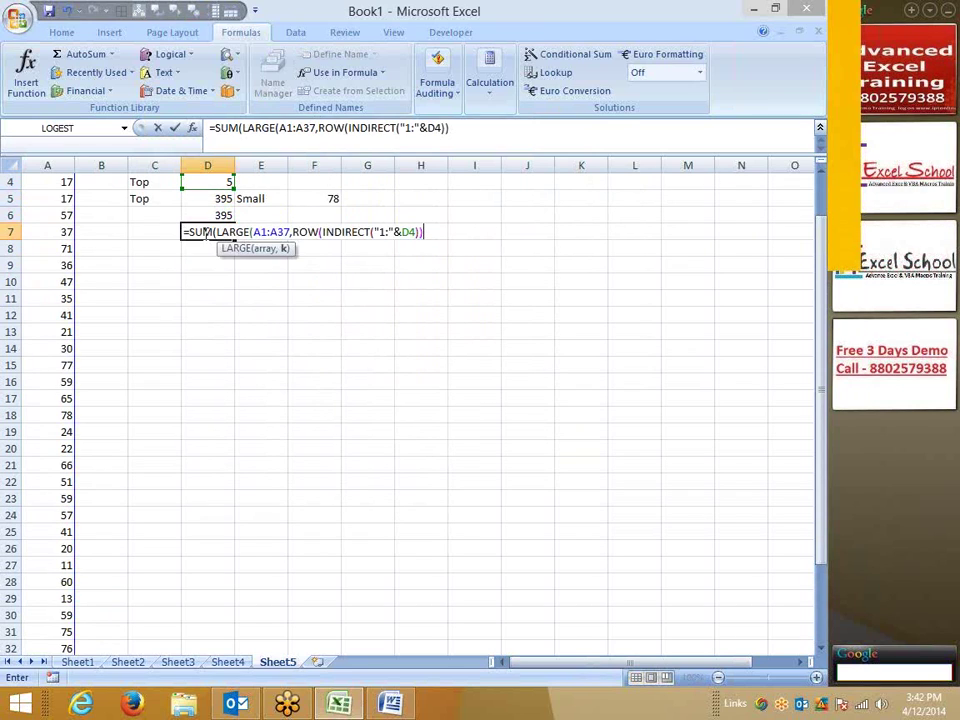
key("Return")
key("Return")
left_click(205, 233)
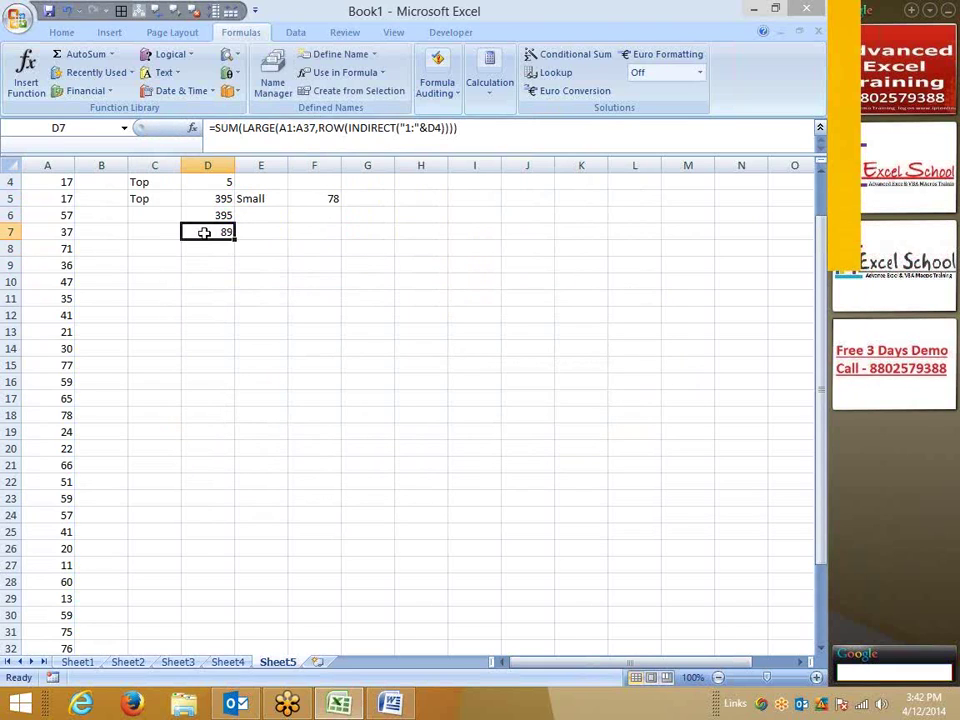
double_click(205, 233)
key("ctrl+shift+Return")
Change the count in D4 to 6 so D7 totals the top six values
left_click(225, 183)
type("6")
left_click(274, 214)
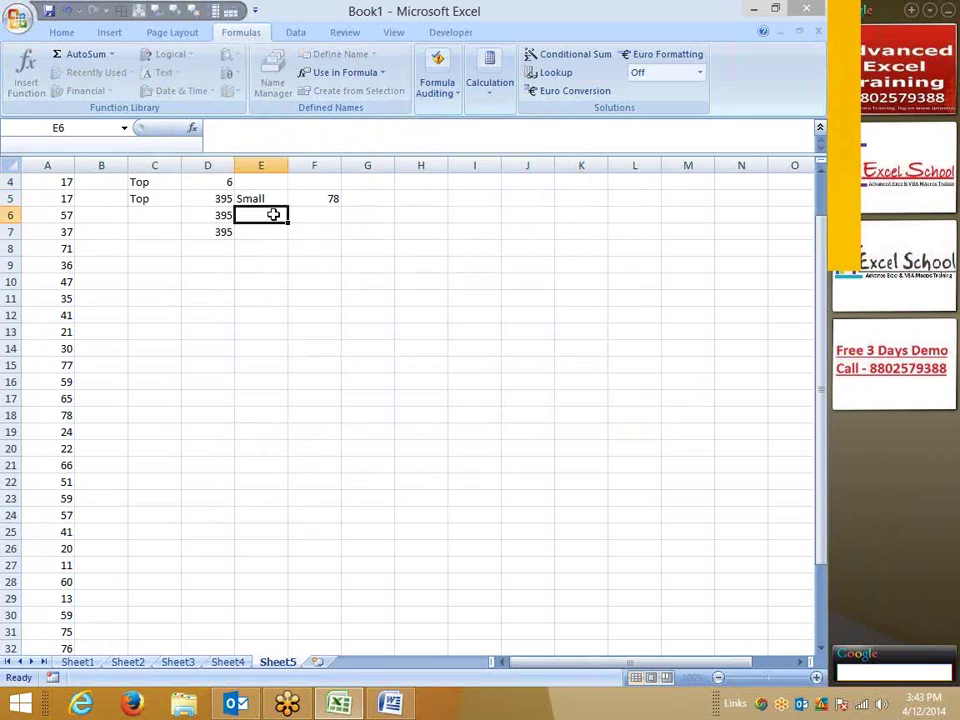
left_click(222, 232)
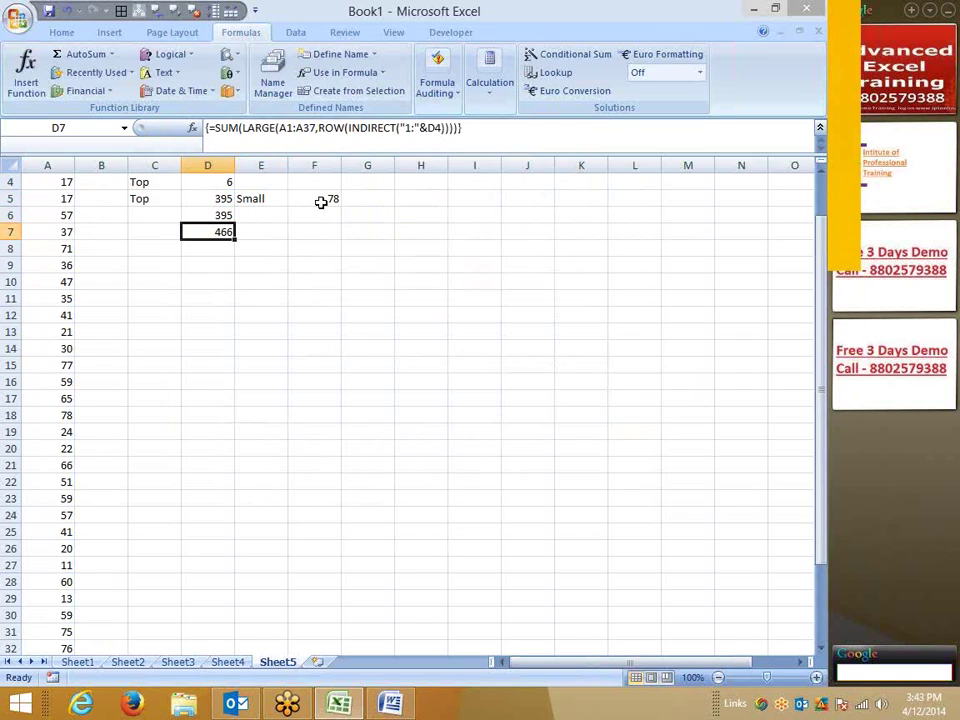
Apply a yellow fill to empty cell F7, then review D6's array formula
left_click(320, 200)
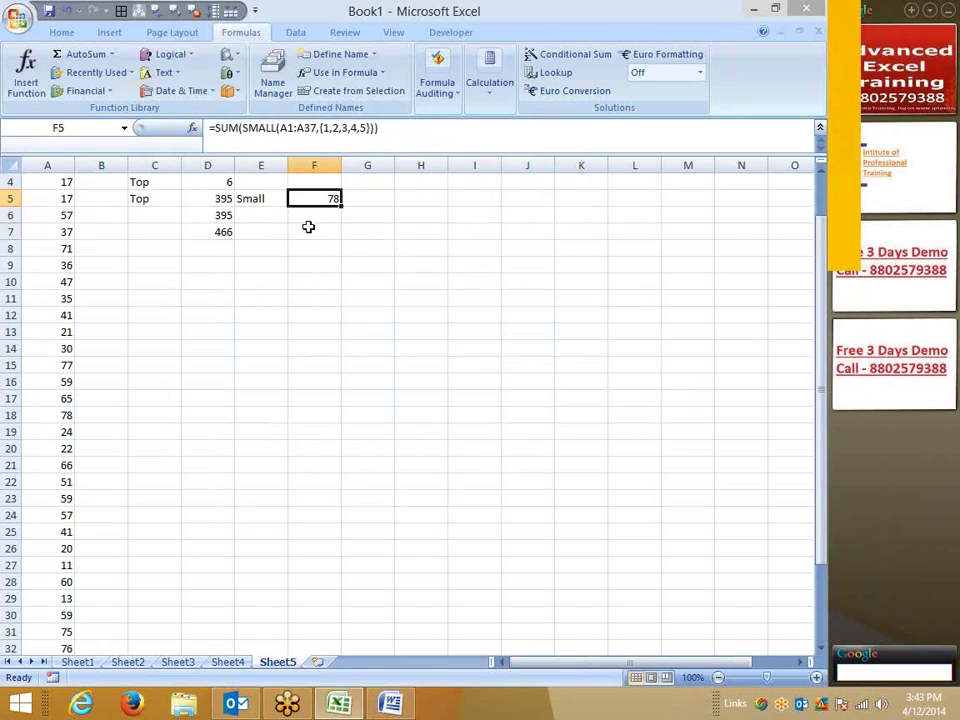
left_click(309, 226)
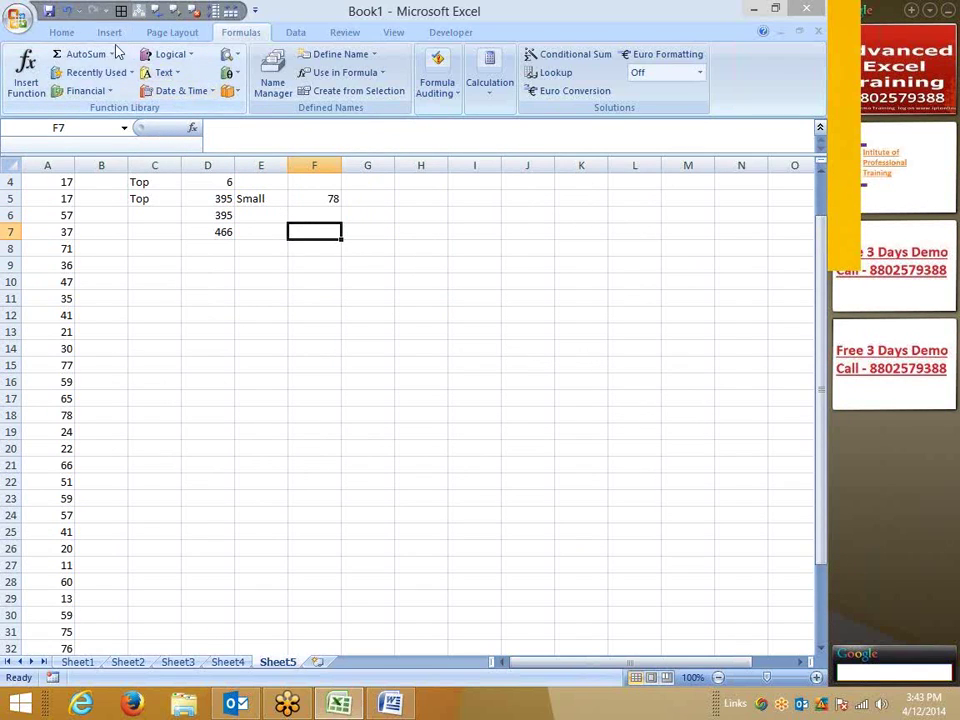
left_click(75, 37)
left_click(182, 86)
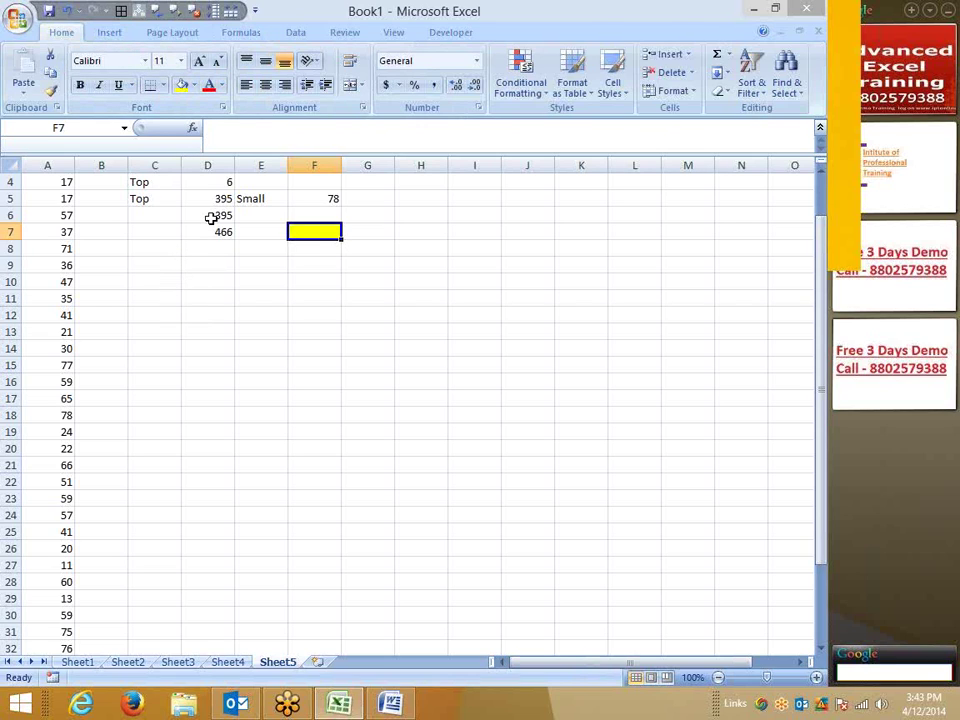
left_click(211, 218)
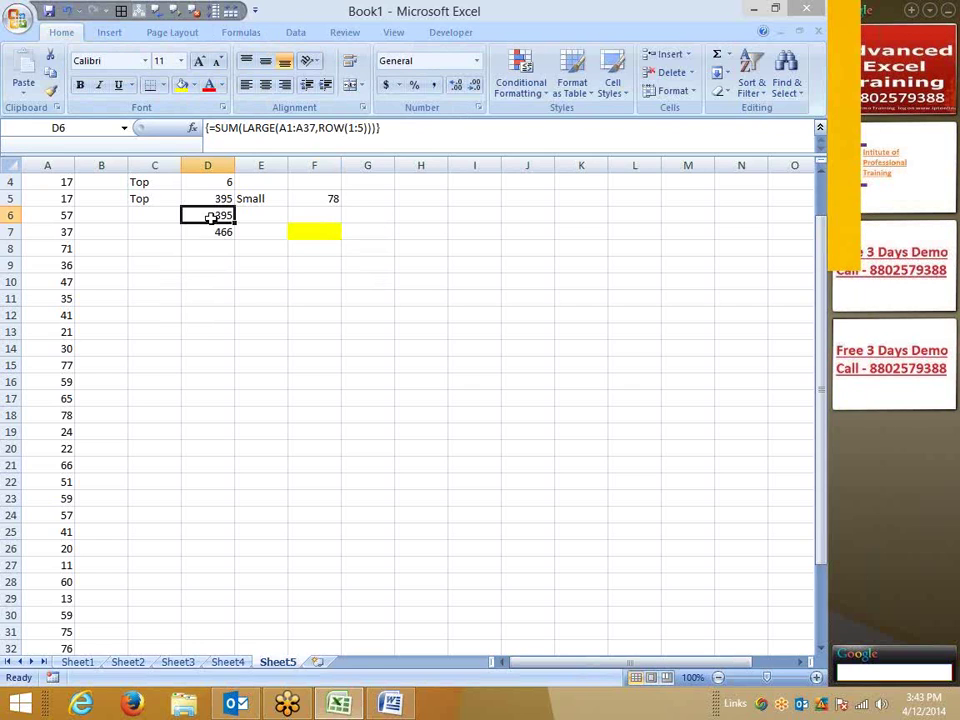
Add Sheet6 and enter 1, 2, d, d, 5, 6, 5 down A1:A7
left_click(317, 662)
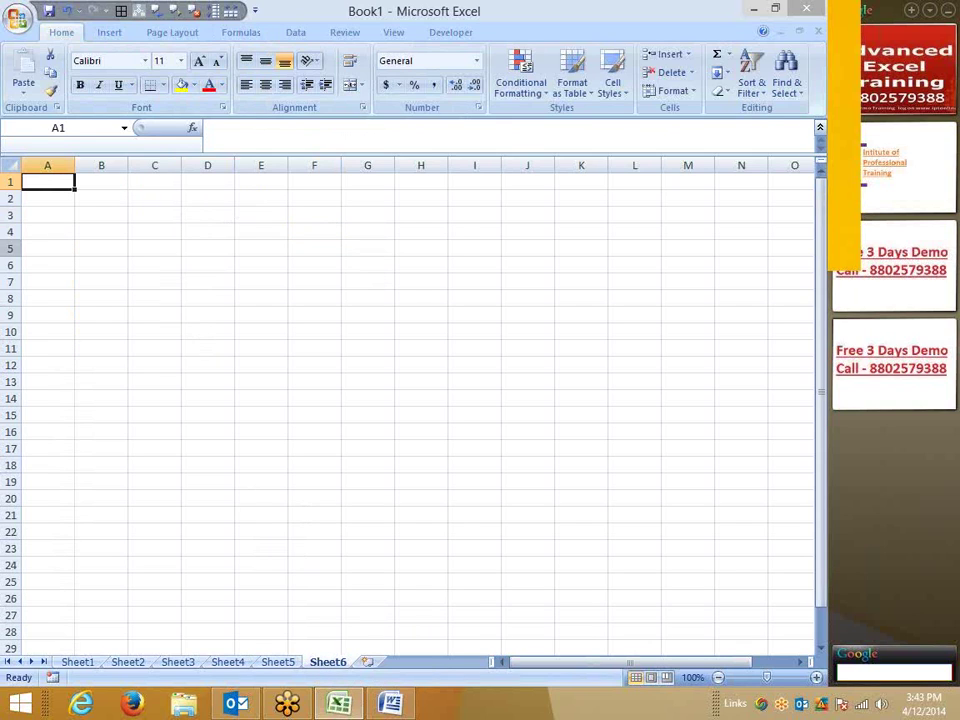
type("1")
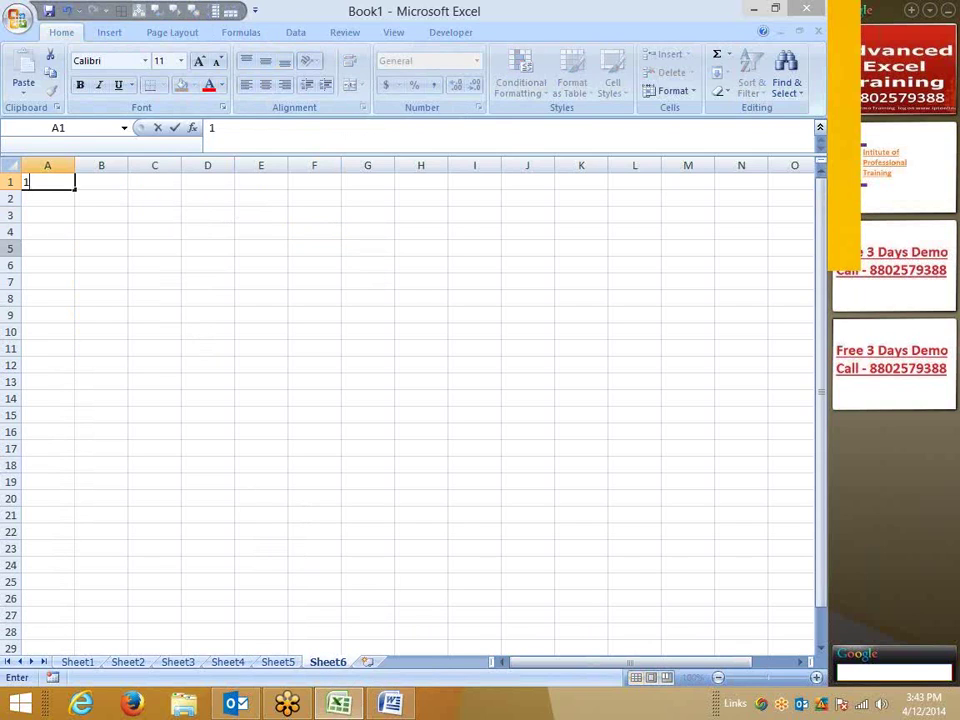
key("Return")
type("2")
key("Return")
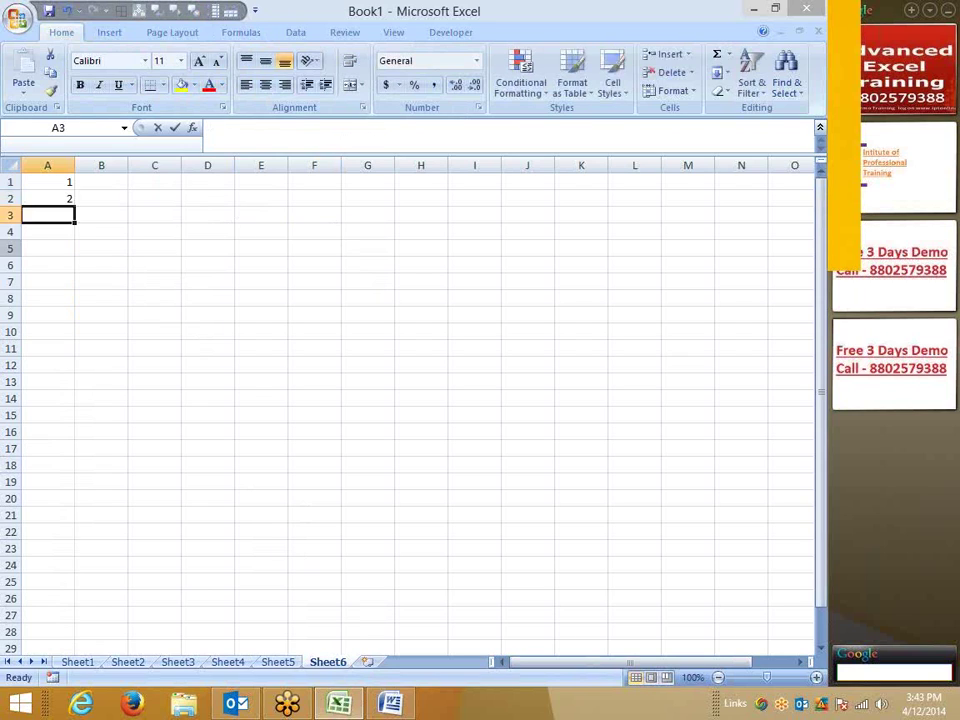
type("d")
key("Return")
type("d")
key("Return")
type("5")
key("Return")
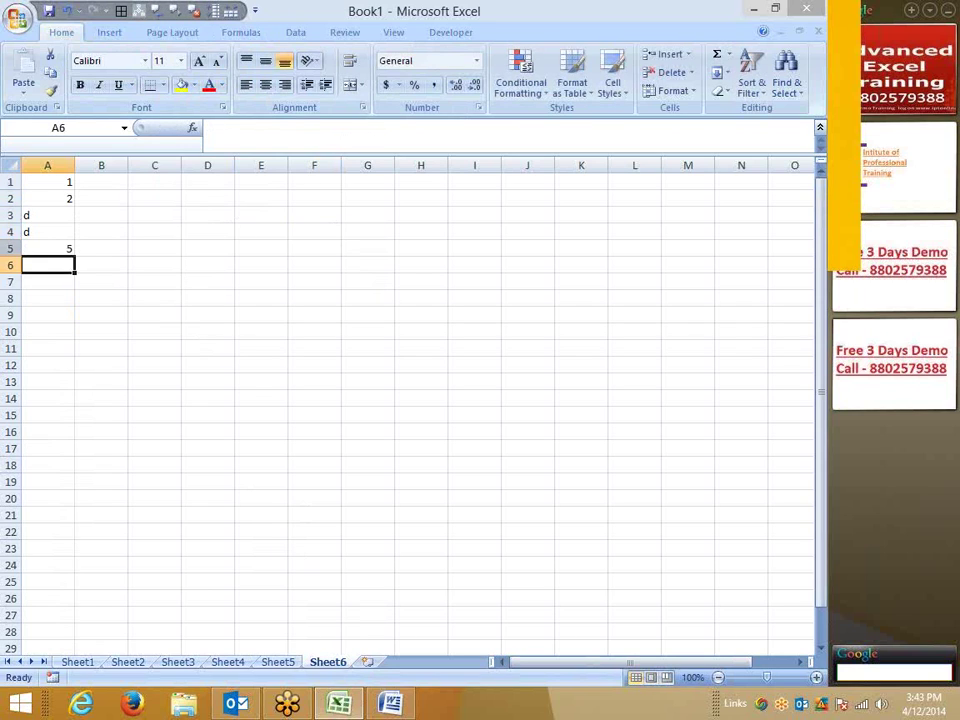
type("6")
key("Return")
type("5")
key("Return")
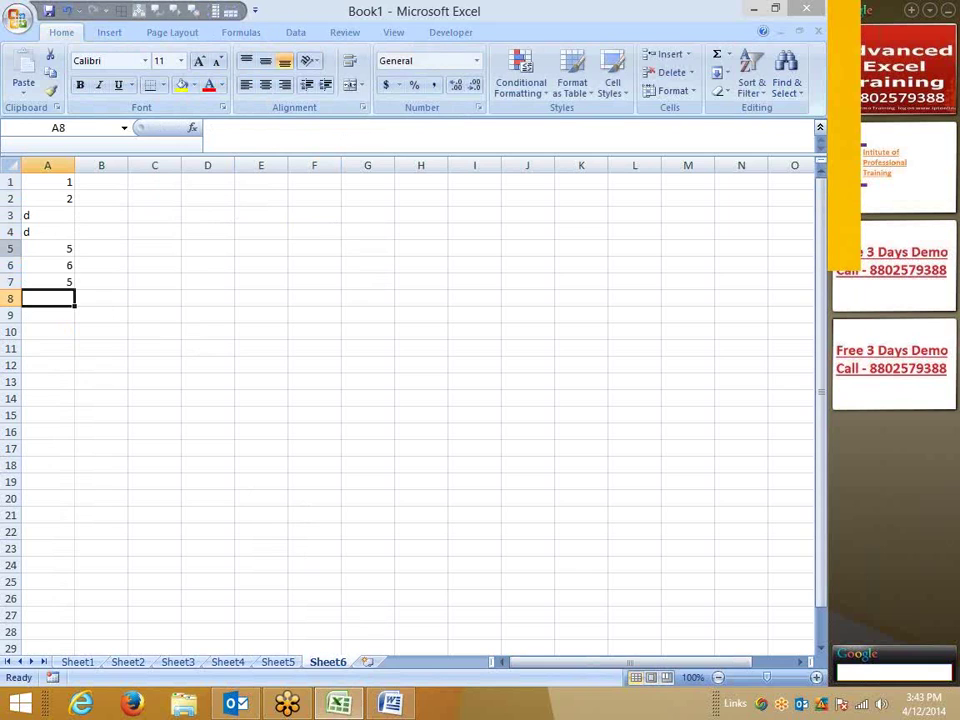
Continue the list with 5, 6, f, g, d, 5, g in A8:A14
type("5")
key("Return")
type("6")
key("Return")
type("f")
key("Return")
type("g")
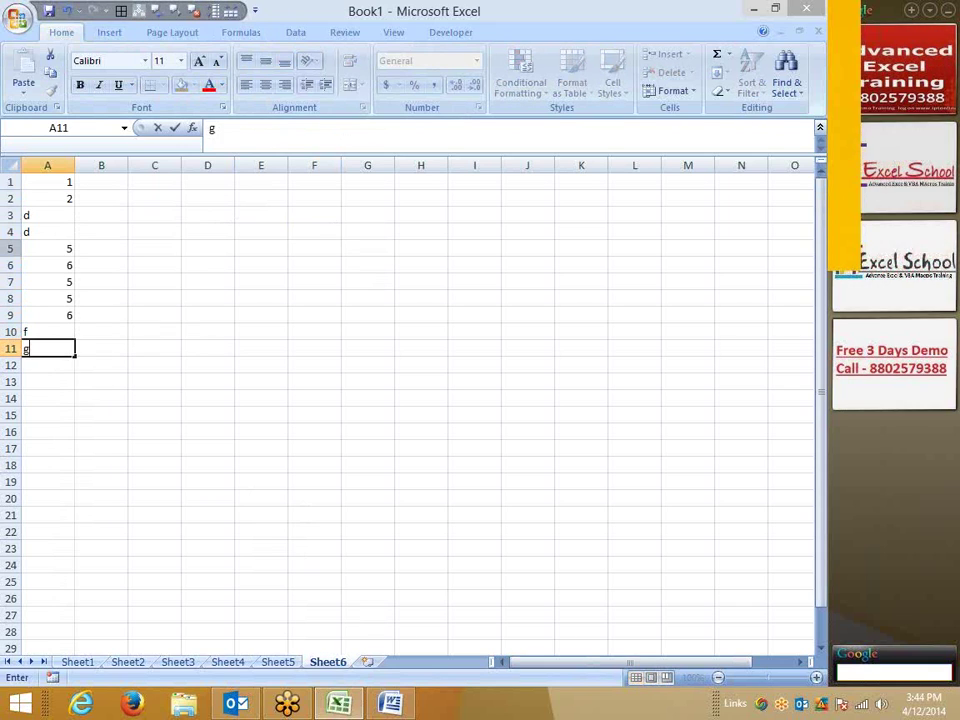
key("Return")
type("d")
key("Return")
type("5")
key("Return")
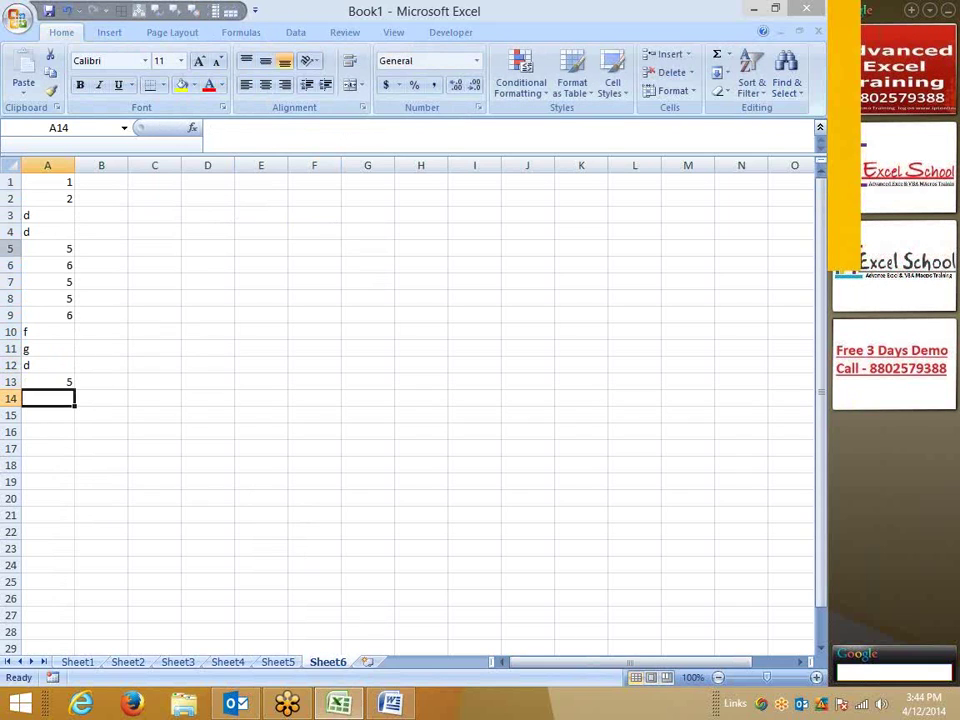
type("g")
key("Return")
left_click(101, 415)
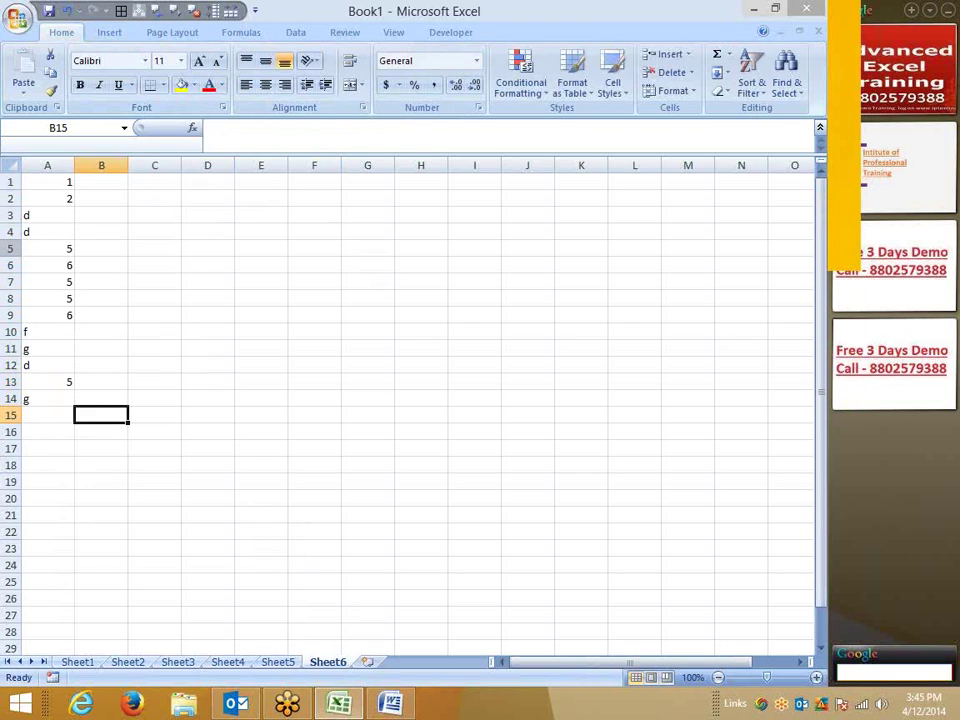
Enter {=SUM(ISTEXT(A1:A14)*1)} in B15 as an array formula, counting 6 text entries
type("=")
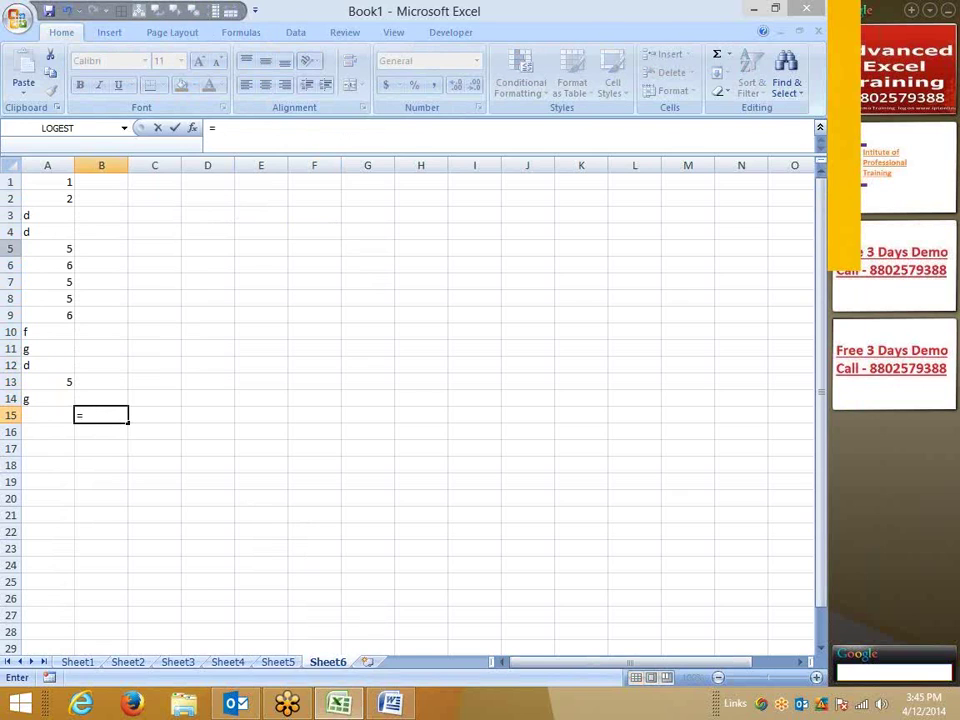
type("SUM(")
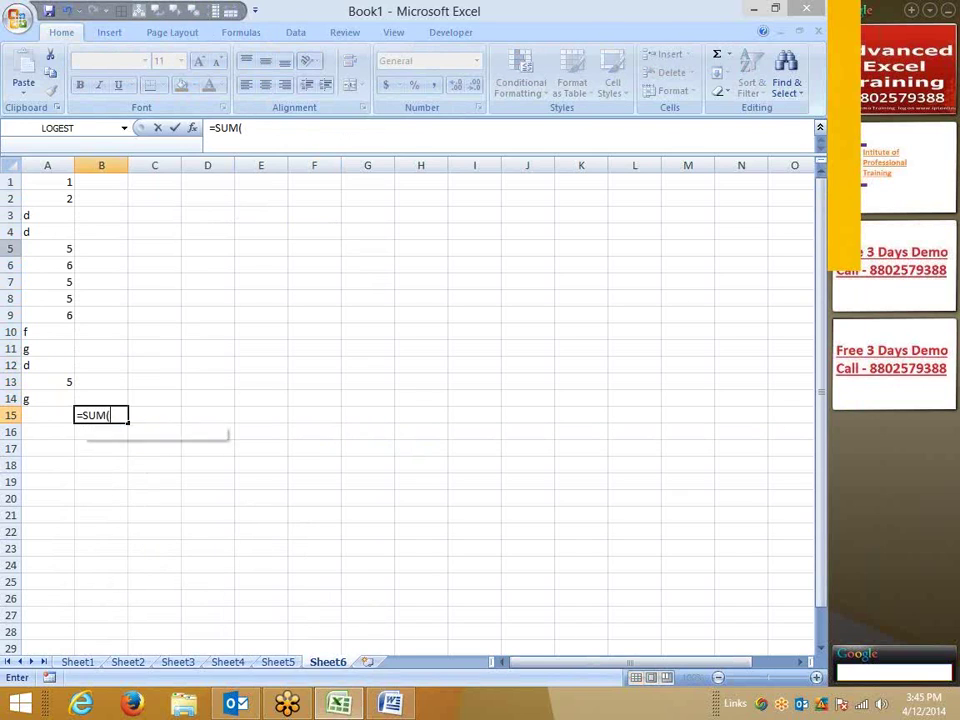
type("i")
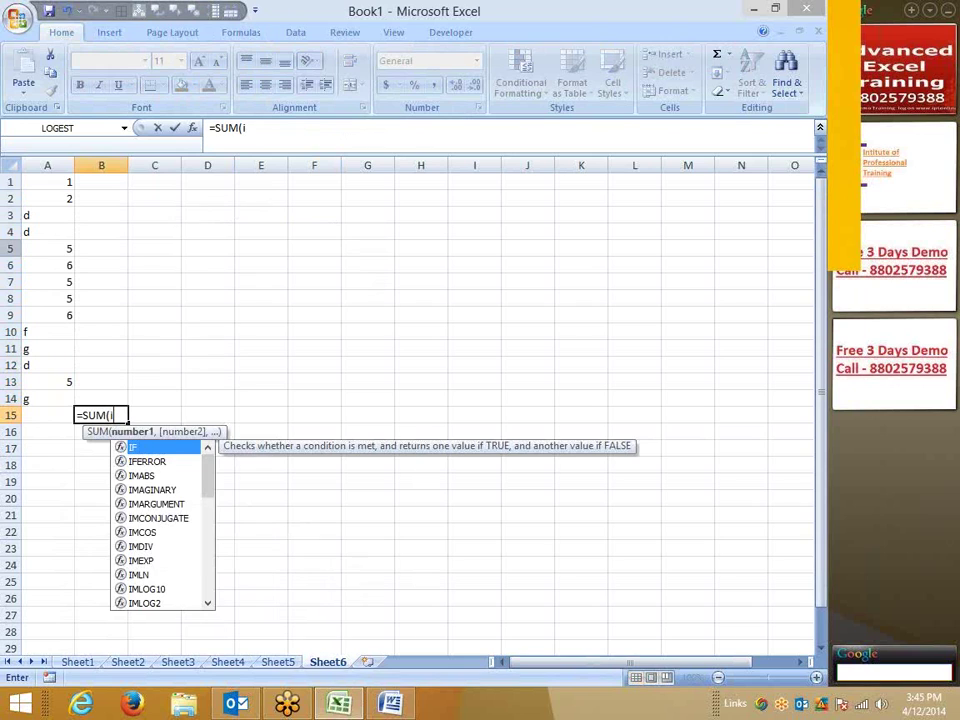
type("s")
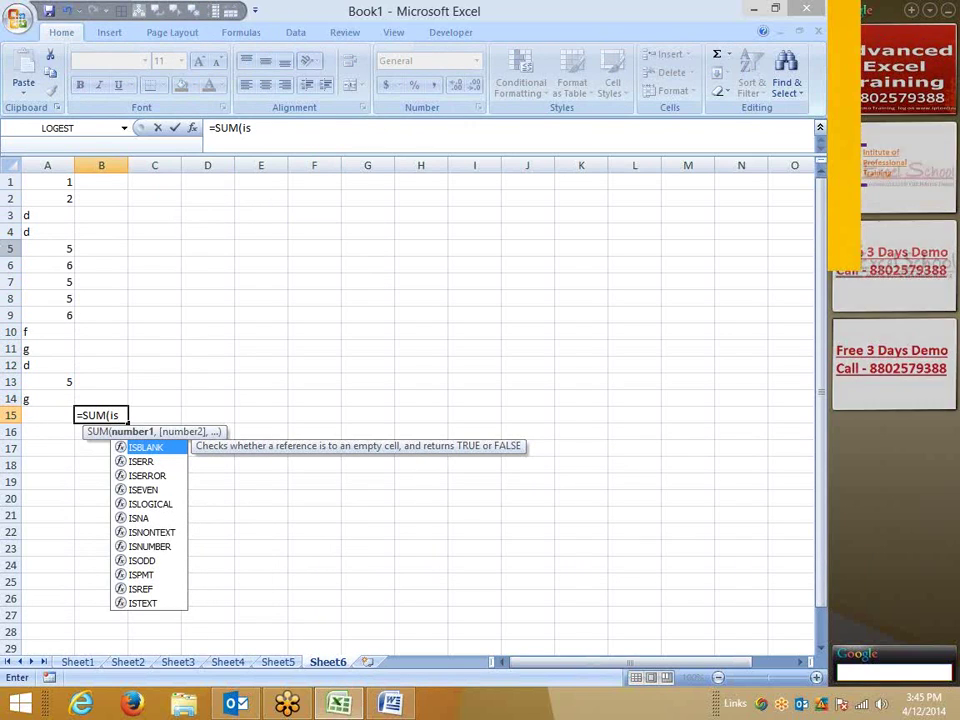
type("t")
key("Tab")
left_click(101, 398)
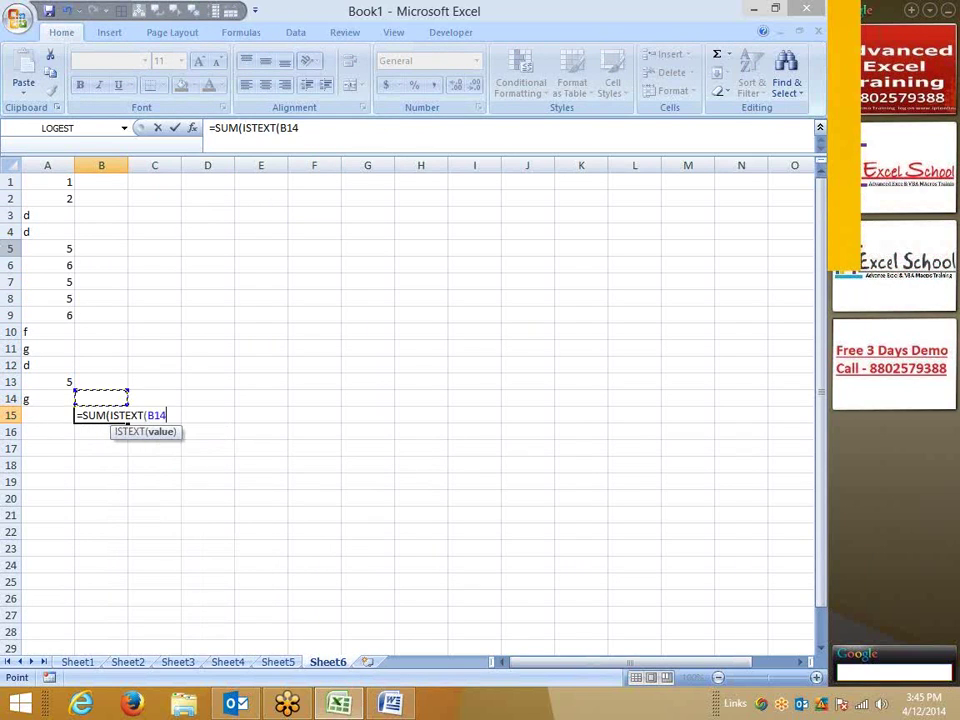
left_click_drag(47, 398, 47, 182)
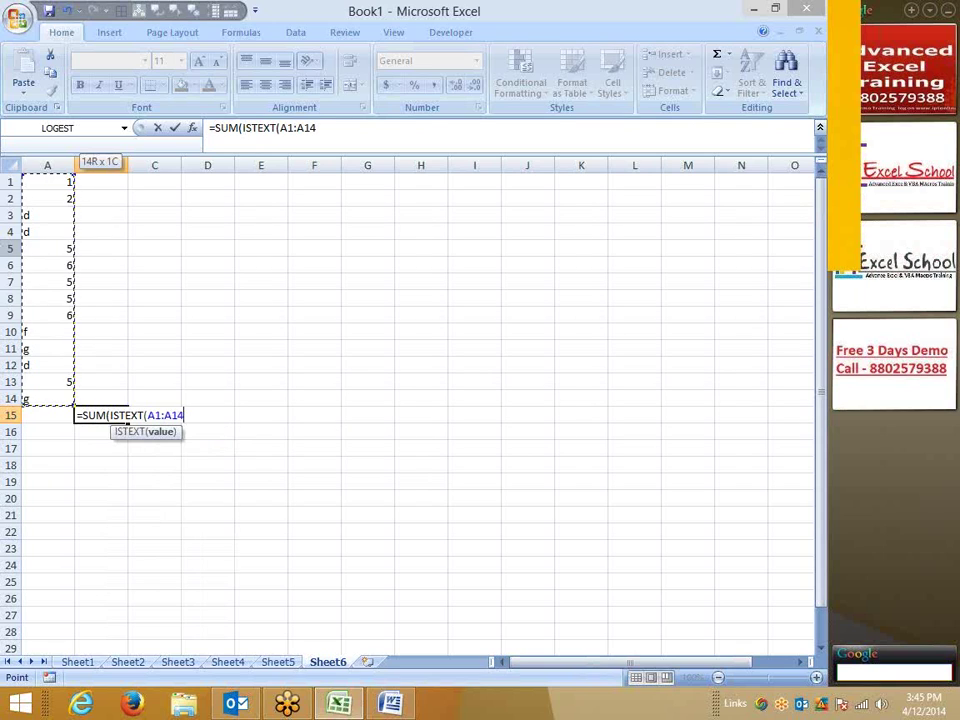
type(")*1")
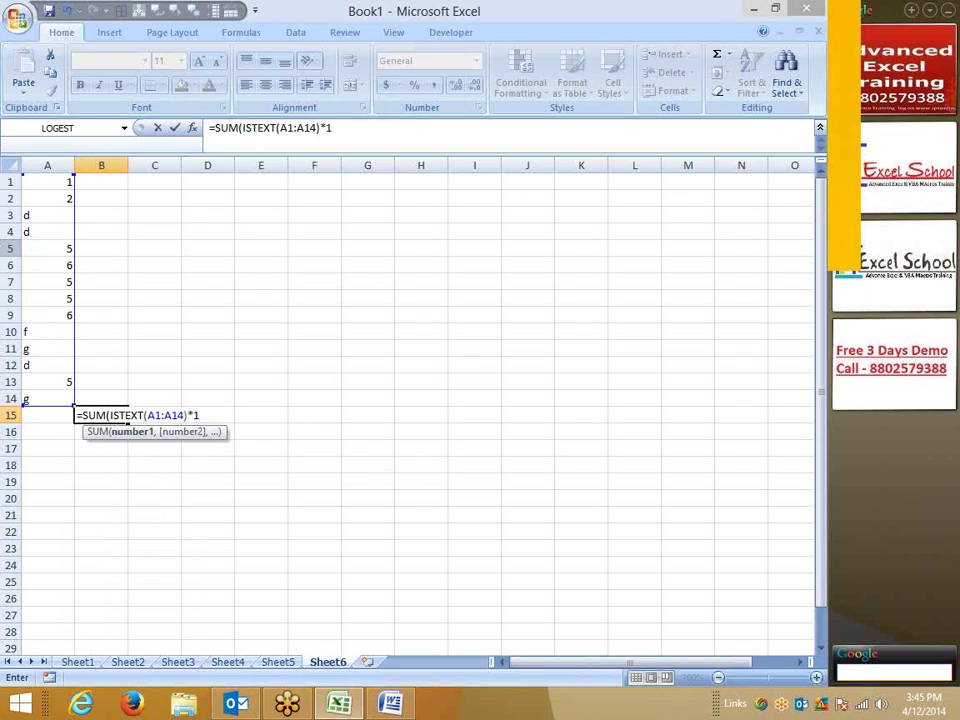
key("Return")
key("Return")
key("Up")
key("F2")
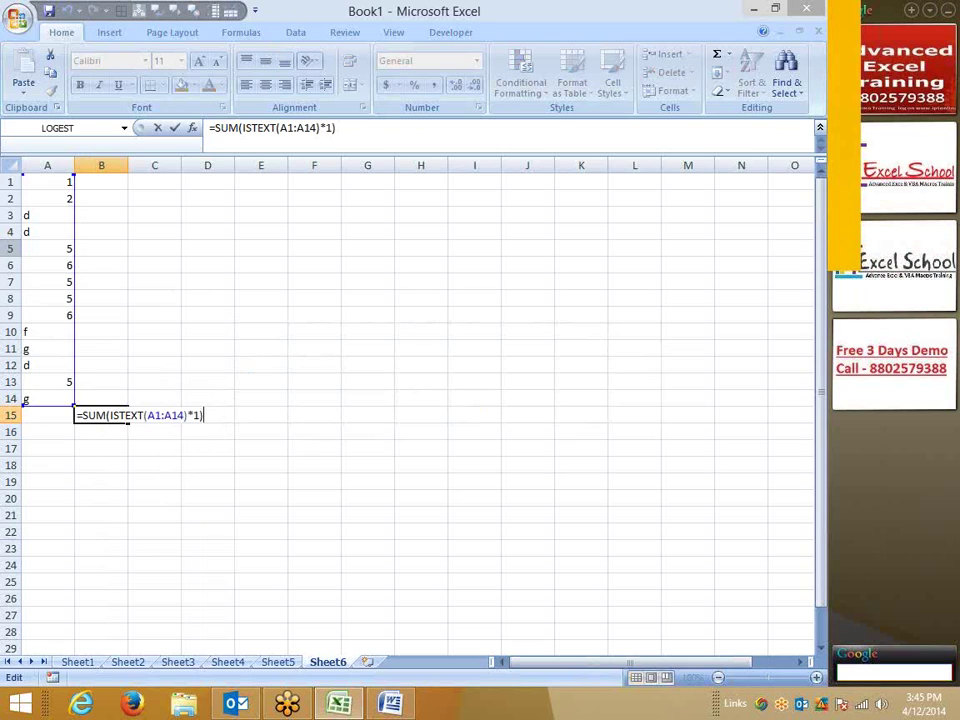
key("ctrl+shift+Return")
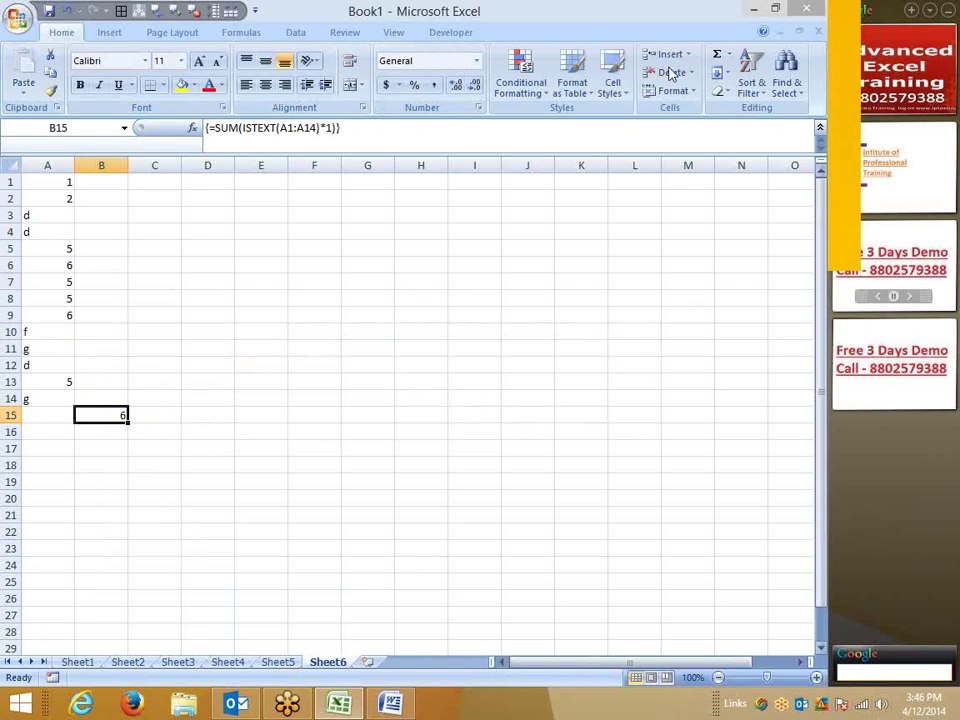
Open the formula auditing options on the Formulas ribbon
left_click(396, 34)
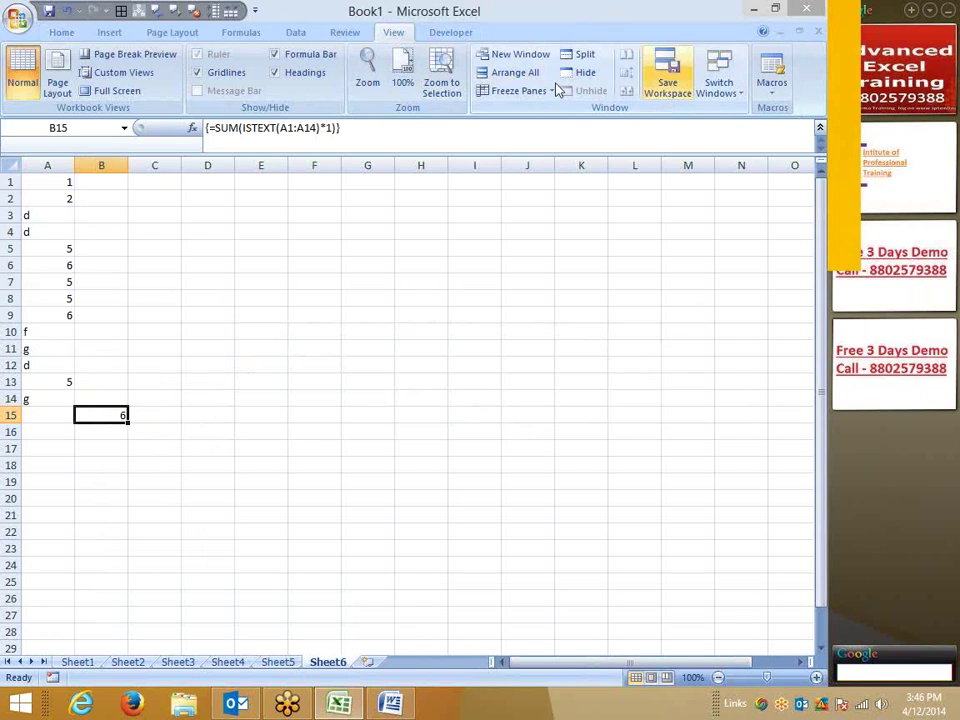
left_click(250, 33)
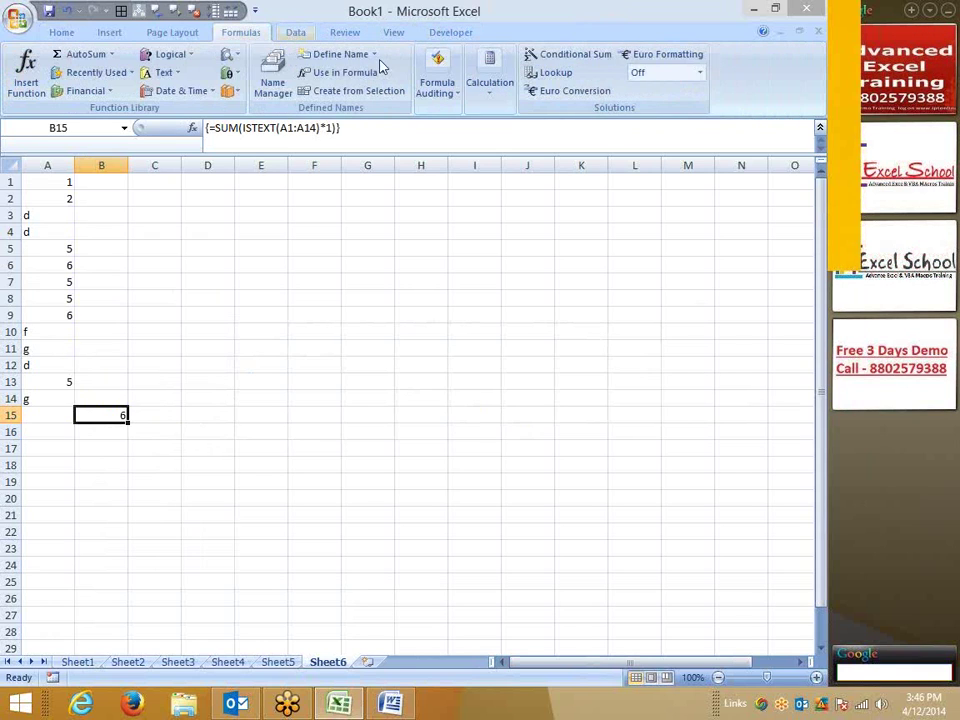
left_click(451, 96)
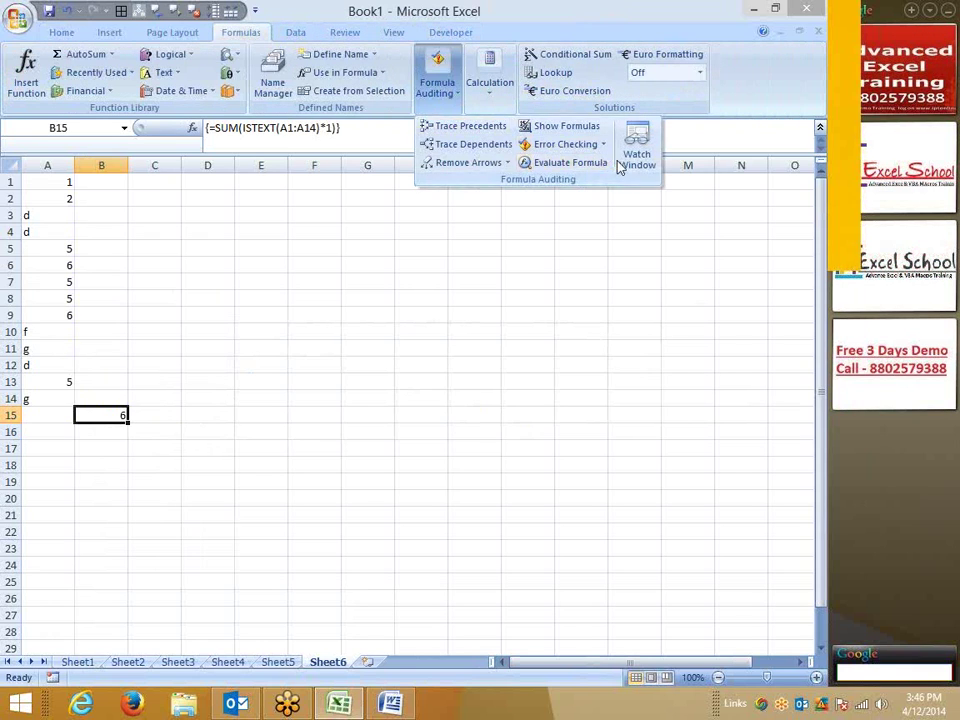
left_click(585, 163)
left_click(331, 332)
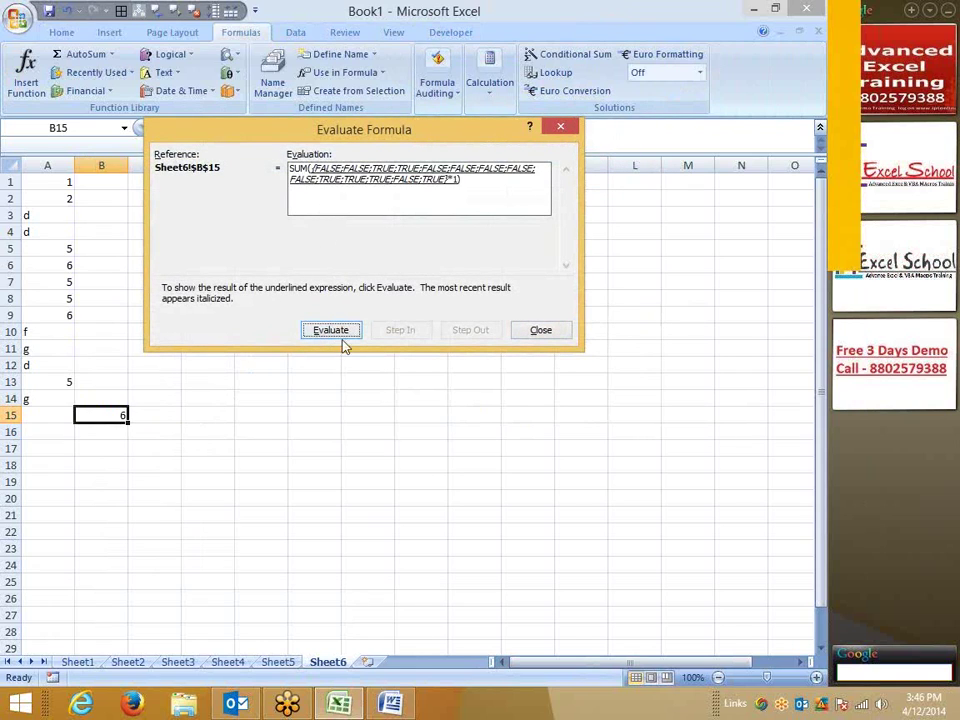
left_click(336, 333)
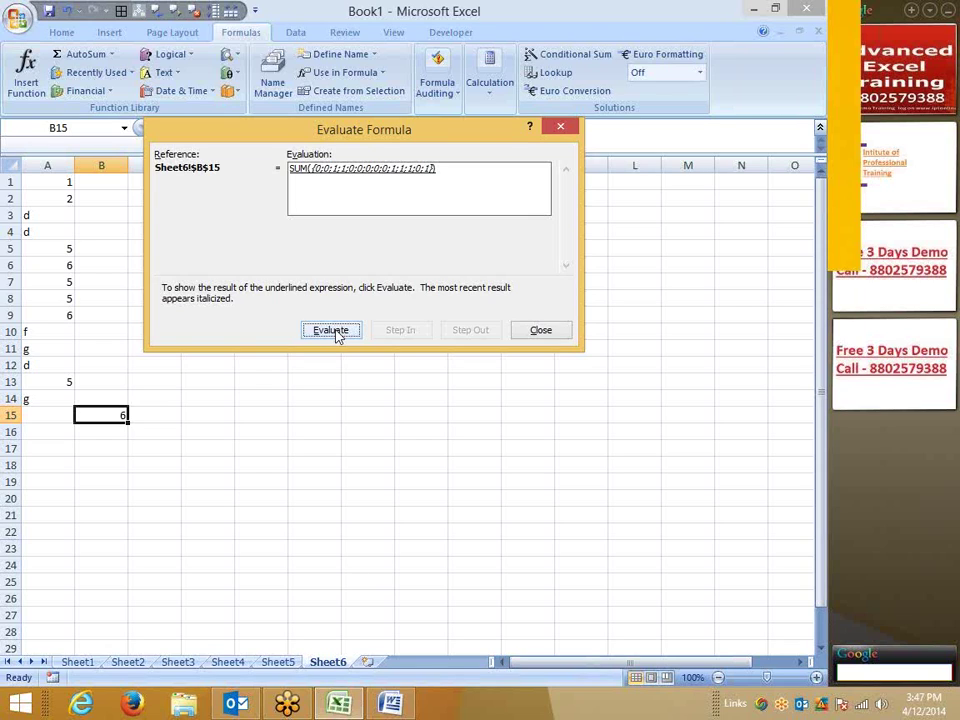
key("Escape")
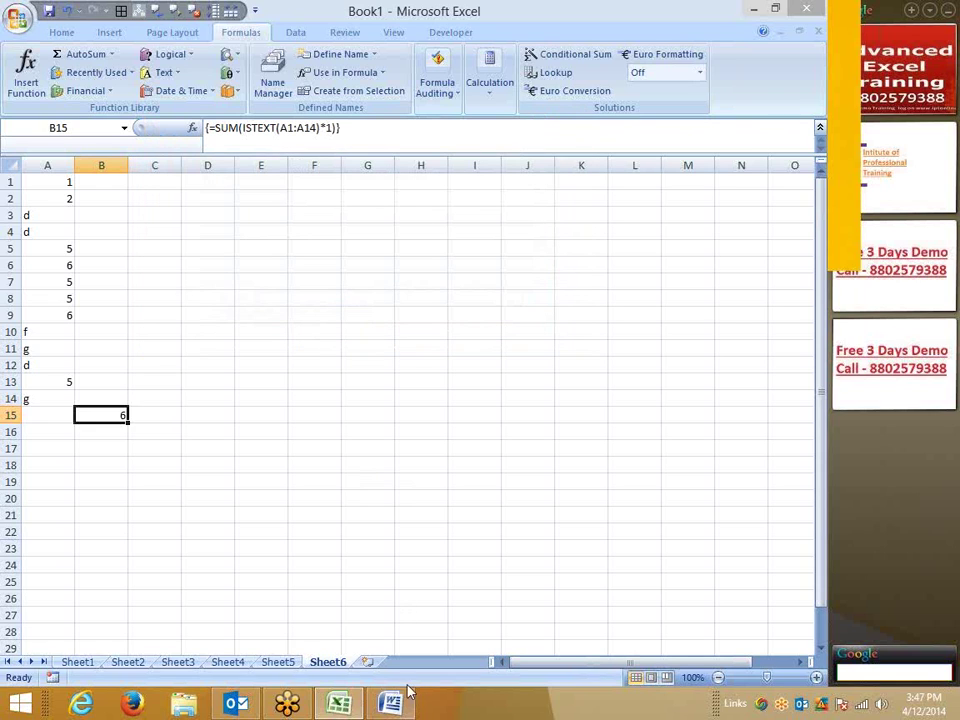
Insert a new blank worksheet, Sheet7
left_click(369, 663)
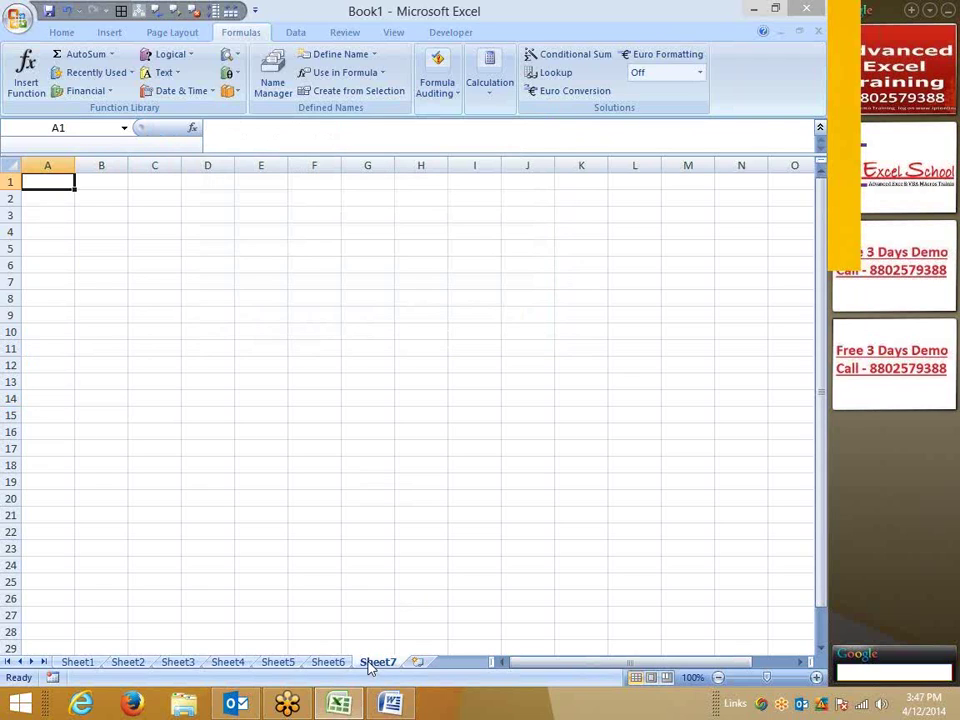
Copy Sheet5's numbers in A1:A19 into column A of Sheet7
left_click(282, 662)
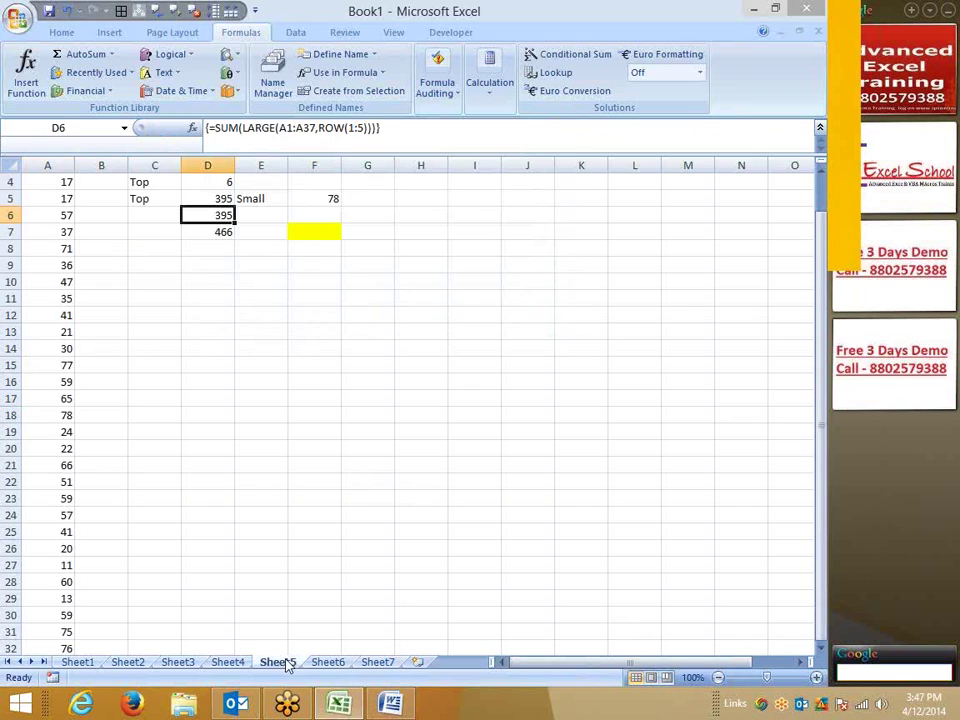
scroll(57, 432, "up", 1)
left_click_drag(45, 182, 60, 482)
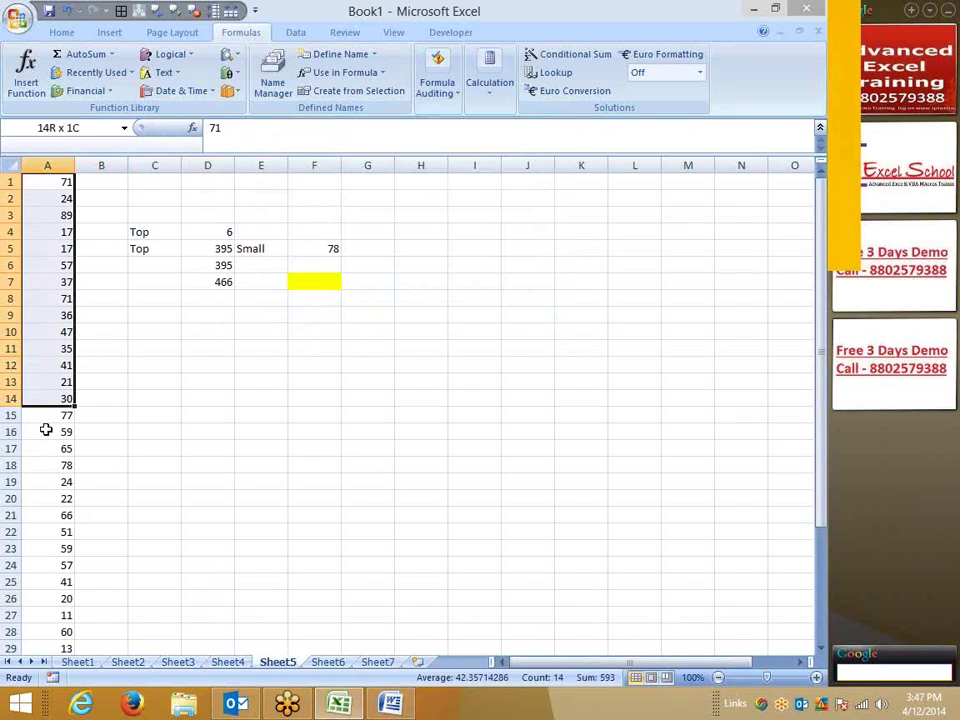
key("ctrl+c")
left_click(378, 662)
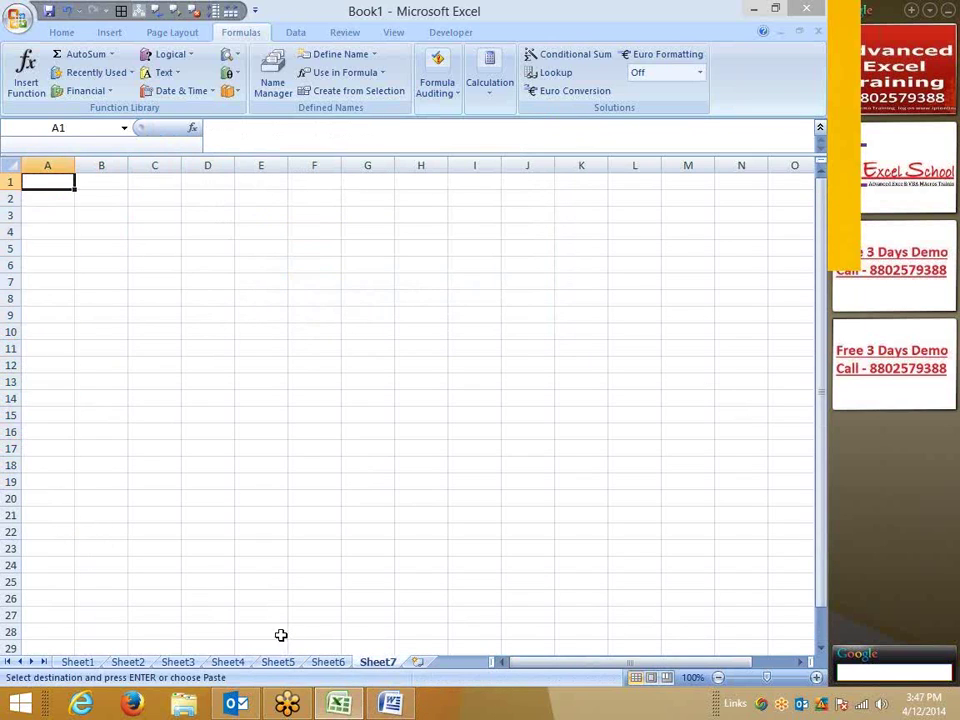
key("ctrl+v")
Overwrite cells A13, A6 and A3 with 0
left_click(56, 380)
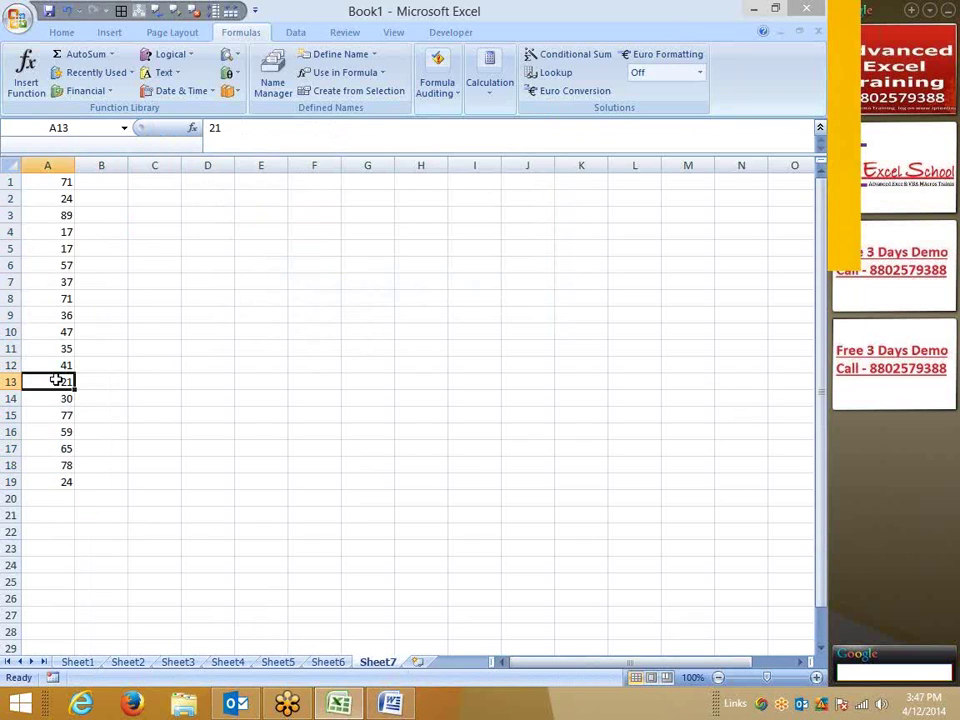
type("0")
left_click(60, 265)
type("0")
left_click(54, 215)
type("0")
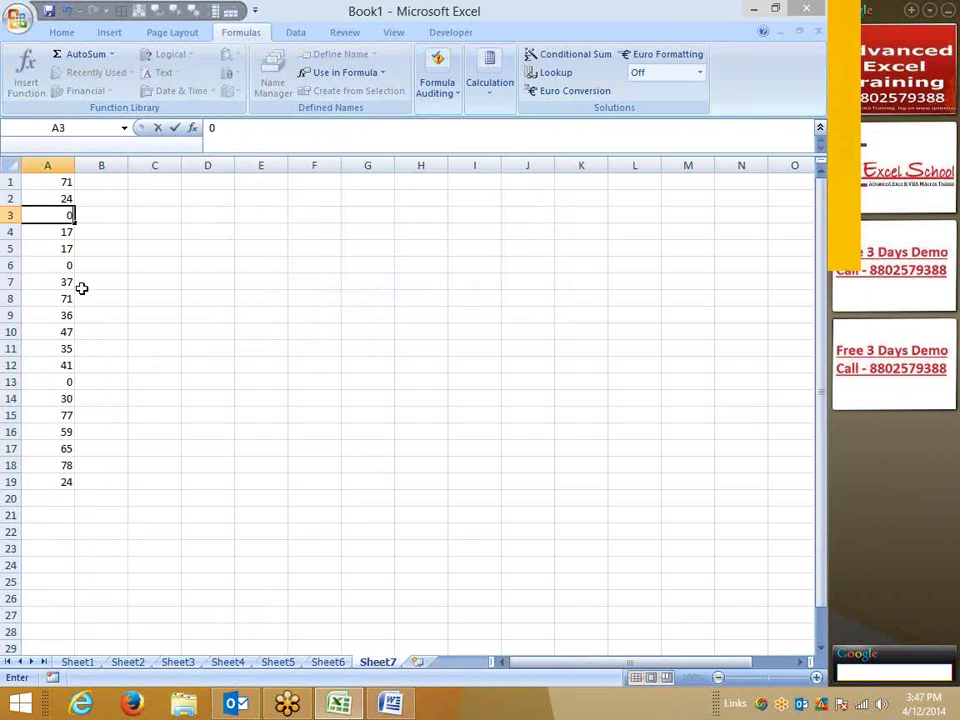
left_click(110, 305)
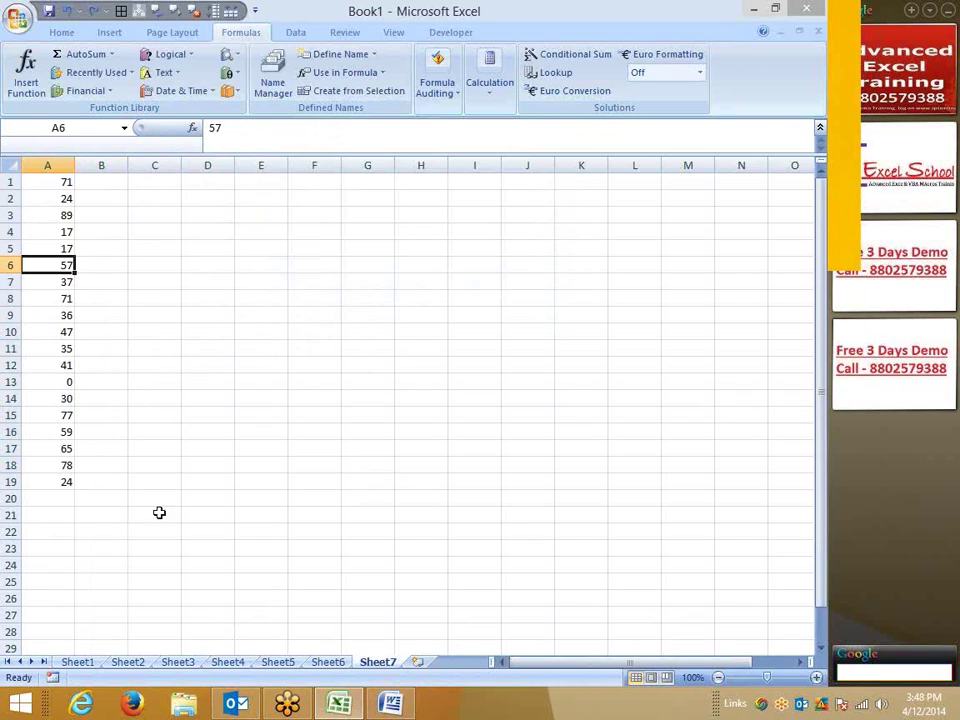
Copy the numbers in A20:A37 on Sheet5
left_click(334, 663)
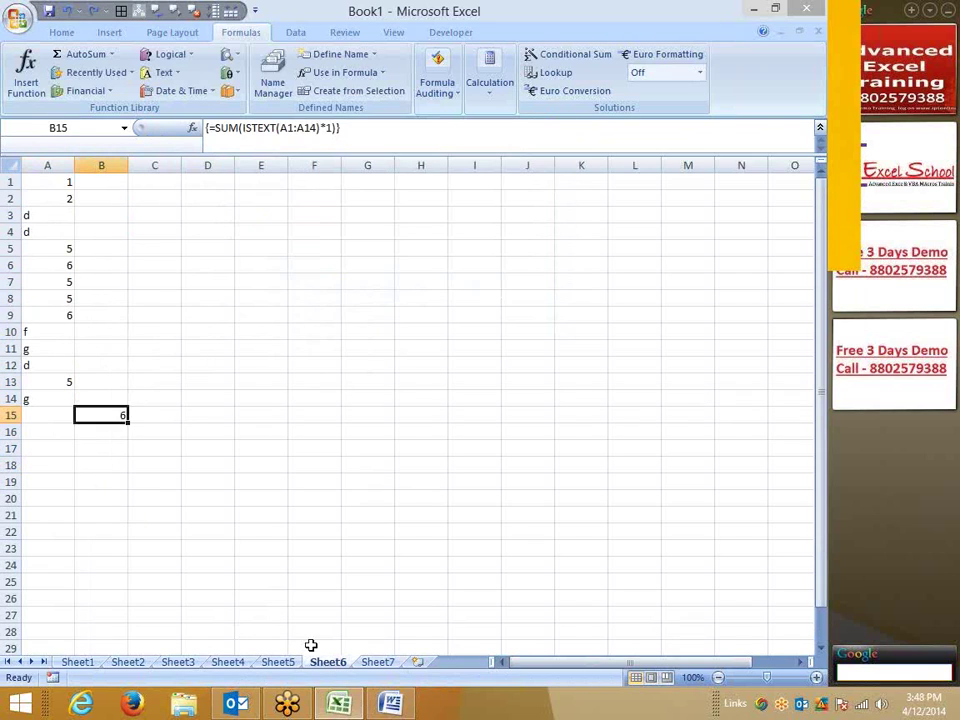
left_click(228, 663)
left_click(189, 659)
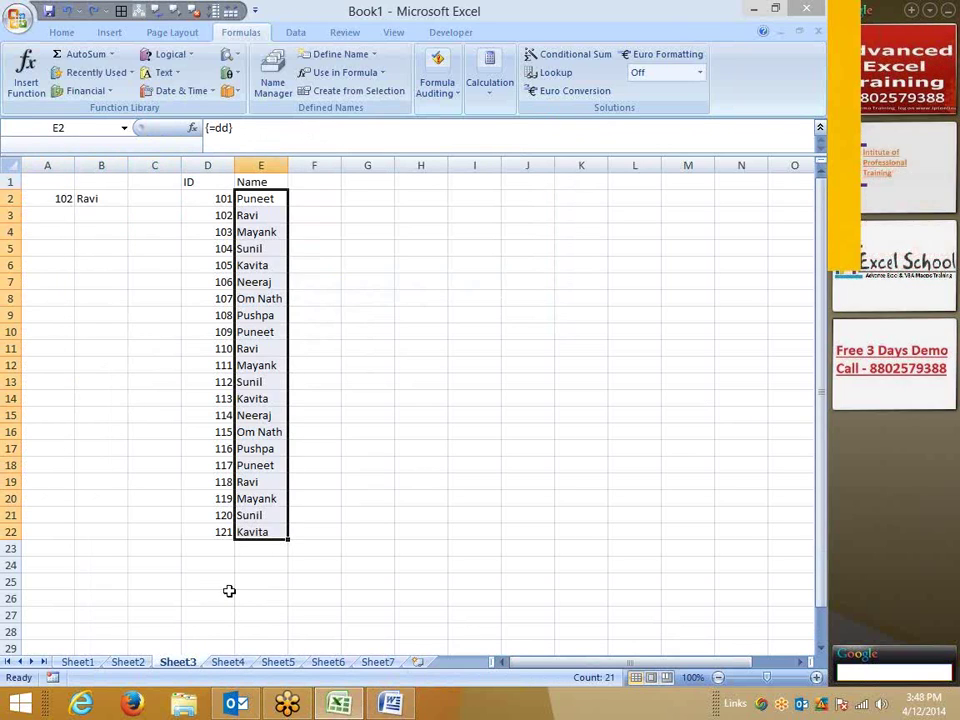
left_click(227, 663)
left_click(272, 664)
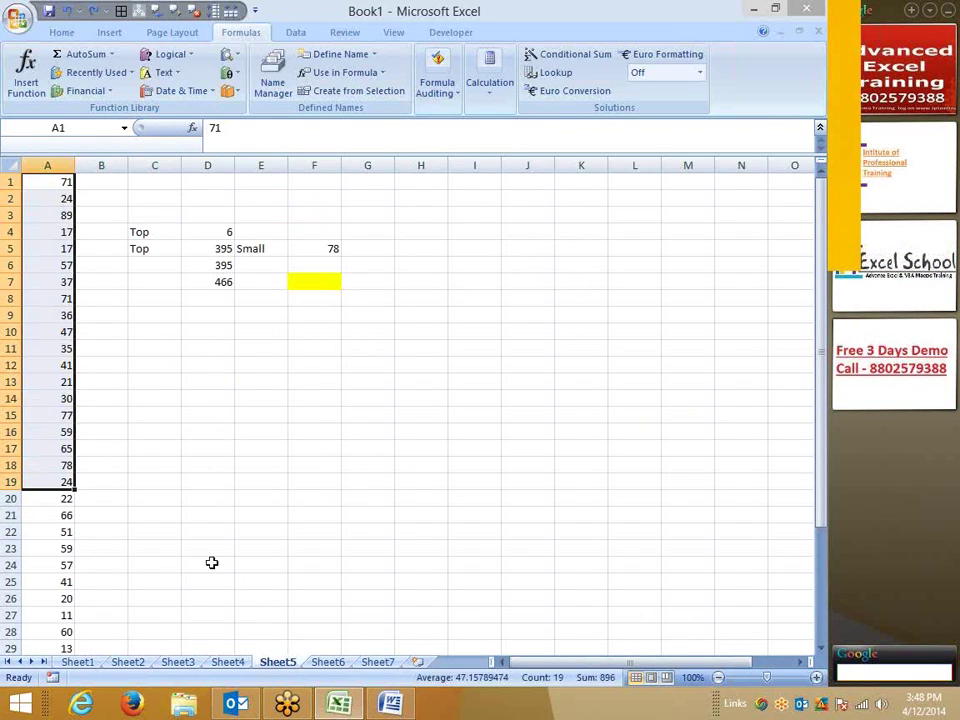
left_click(66, 497)
scroll(64, 489, "down", 3)
scroll(66, 490, "down", 1)
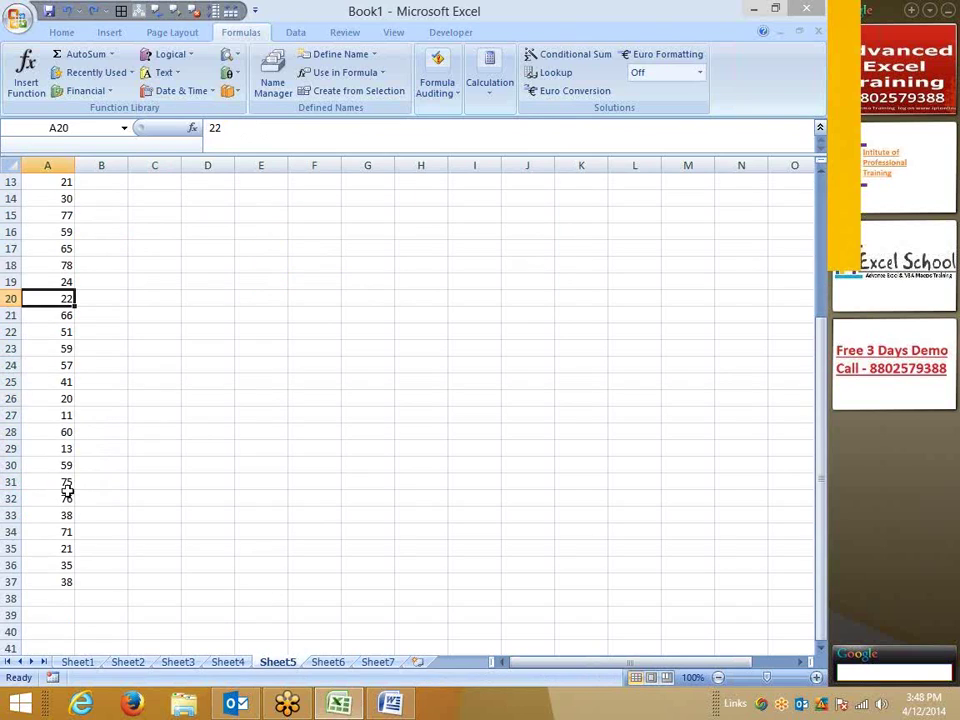
left_click(60, 563, "shift")
left_click_drag(64, 591, 64, 585)
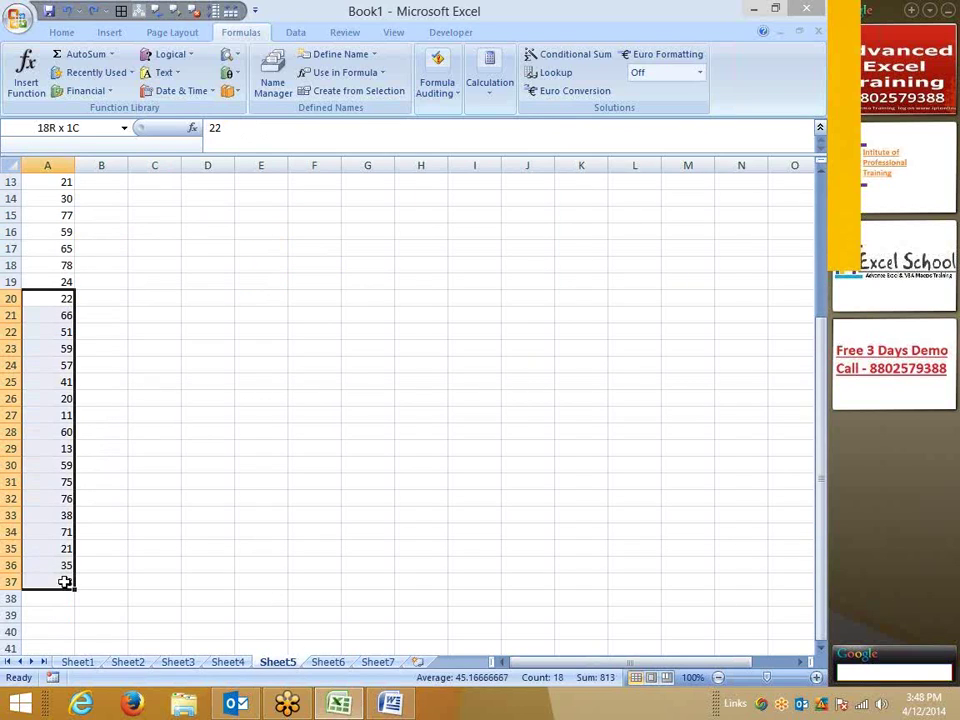
key("ctrl+c")
Paste the 18 numbers into Sheet7 starting at B1 and clear A19
left_click(380, 662)
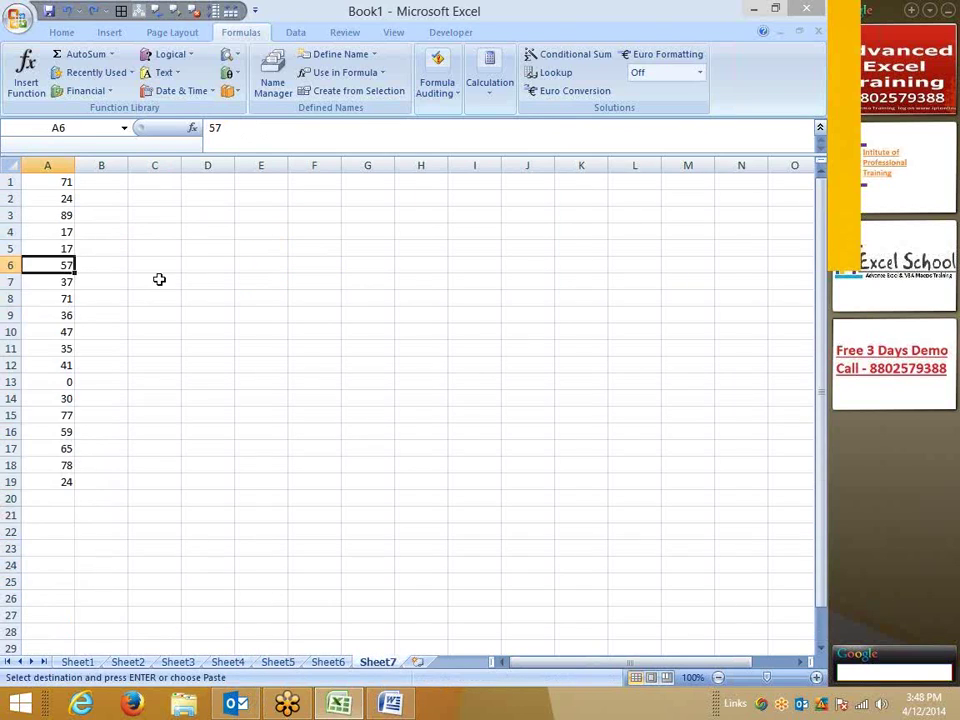
left_click(105, 182)
key("ctrl+v")
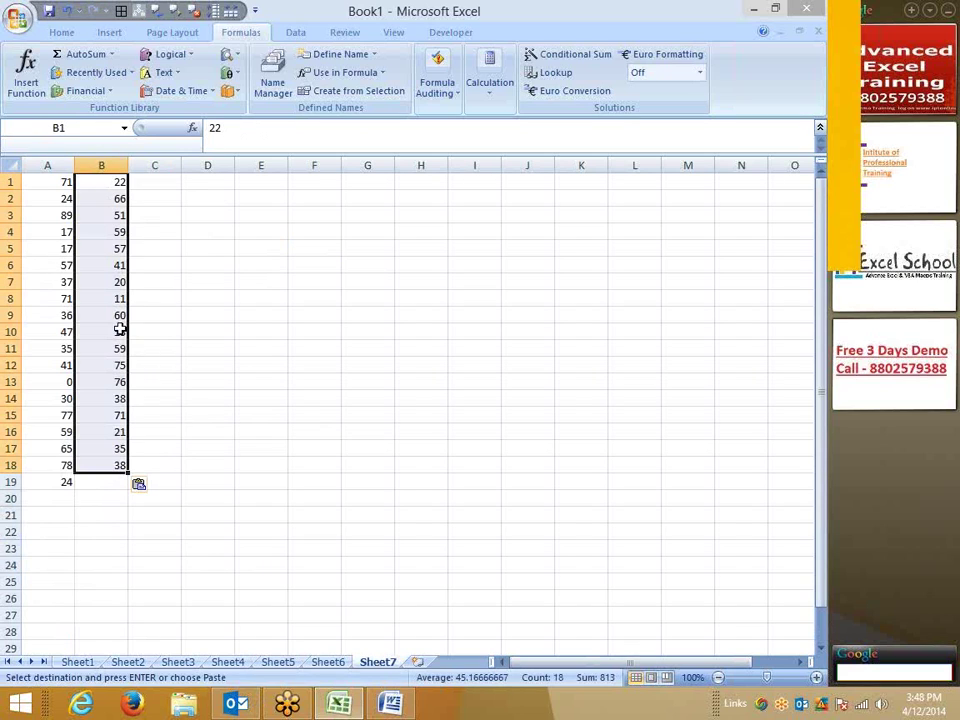
left_click(64, 482)
key("Delete")
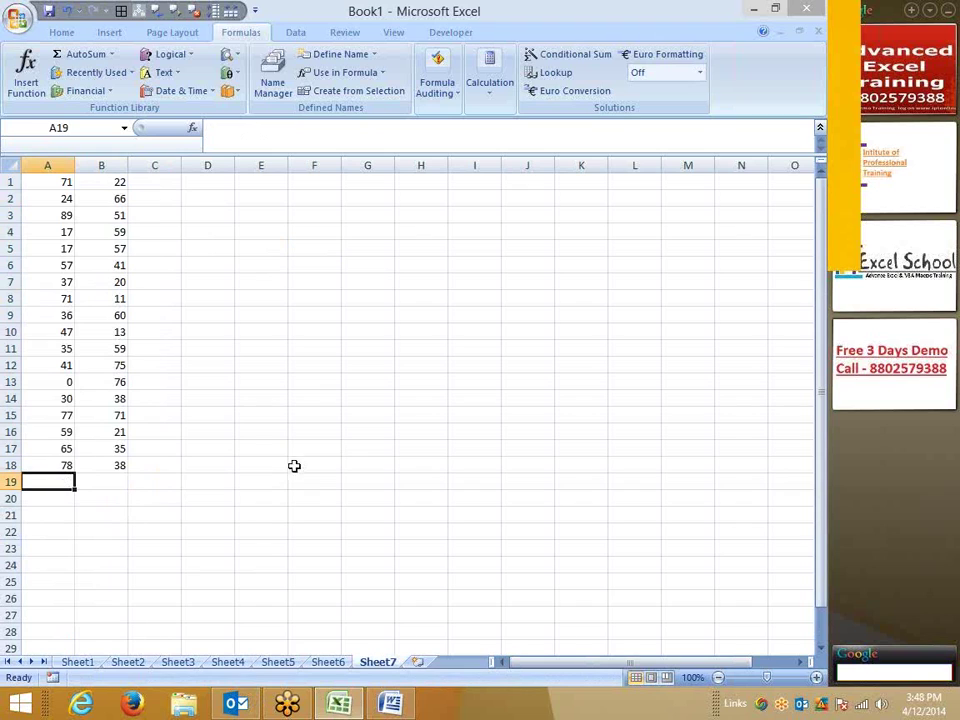
left_click(238, 380)
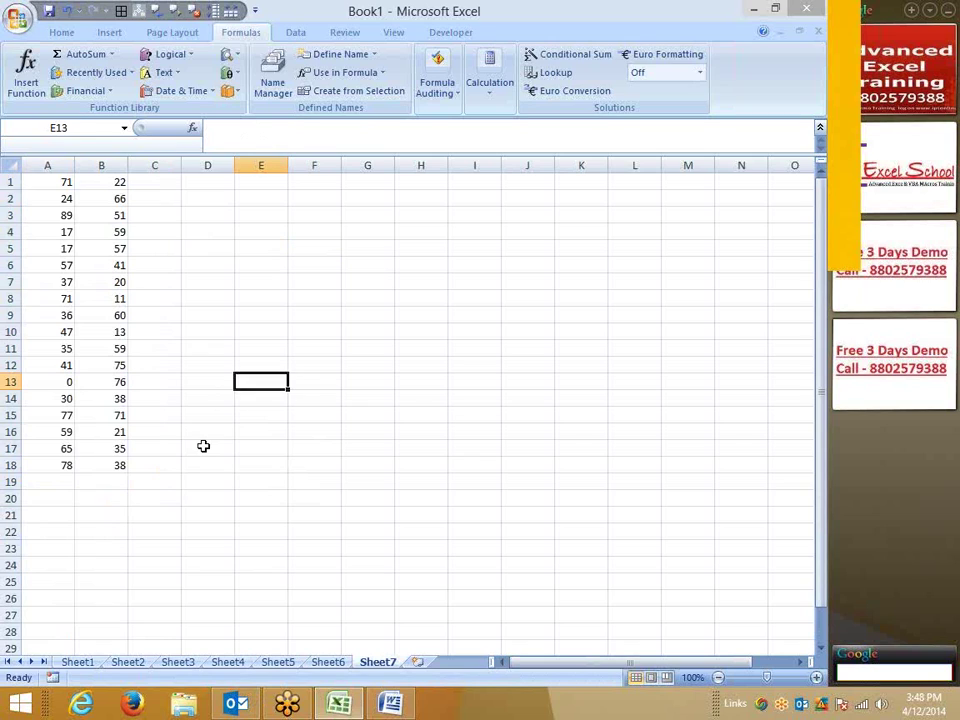
Move the active cell to C19, just below the two data columns
key("Left")
key("Left")
key("ctrl+Up")
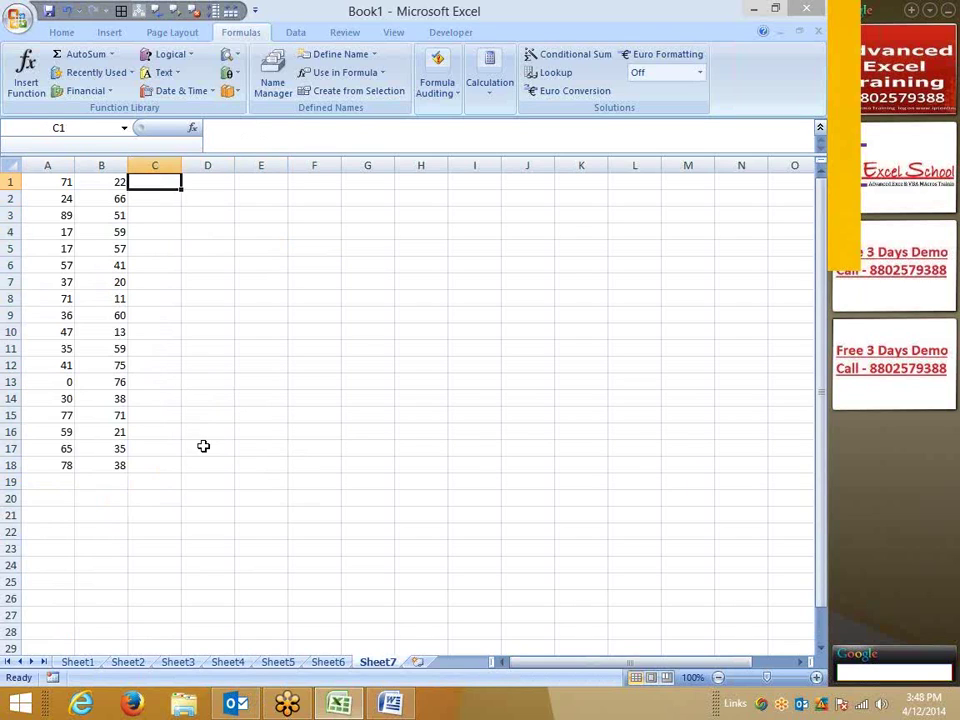
key("Left")
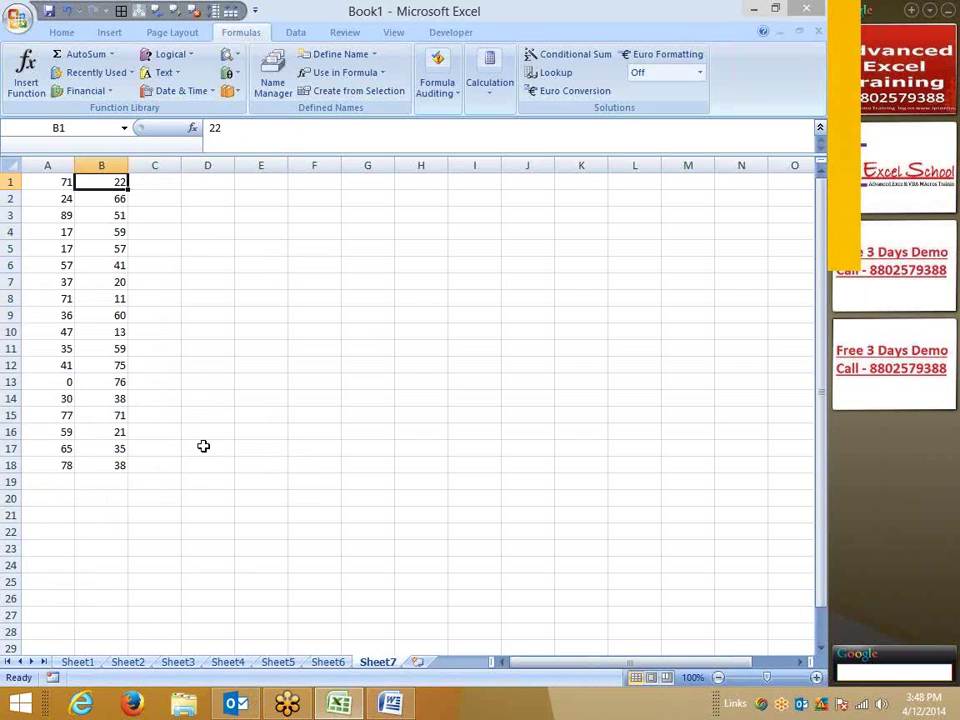
key("ctrl+Down")
key("Down")
key("Right")
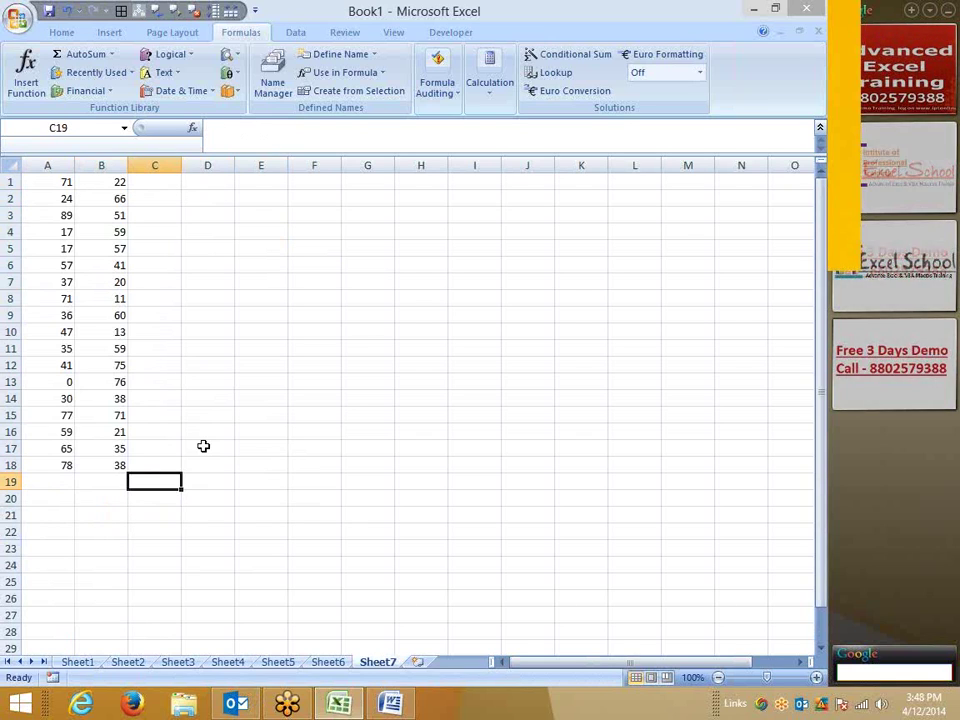
Enter {=AVERAGE(A1:A18-B1:B18)} in C19 as an array formula, returning 2.111111
type("=s")
key("BackSpace")
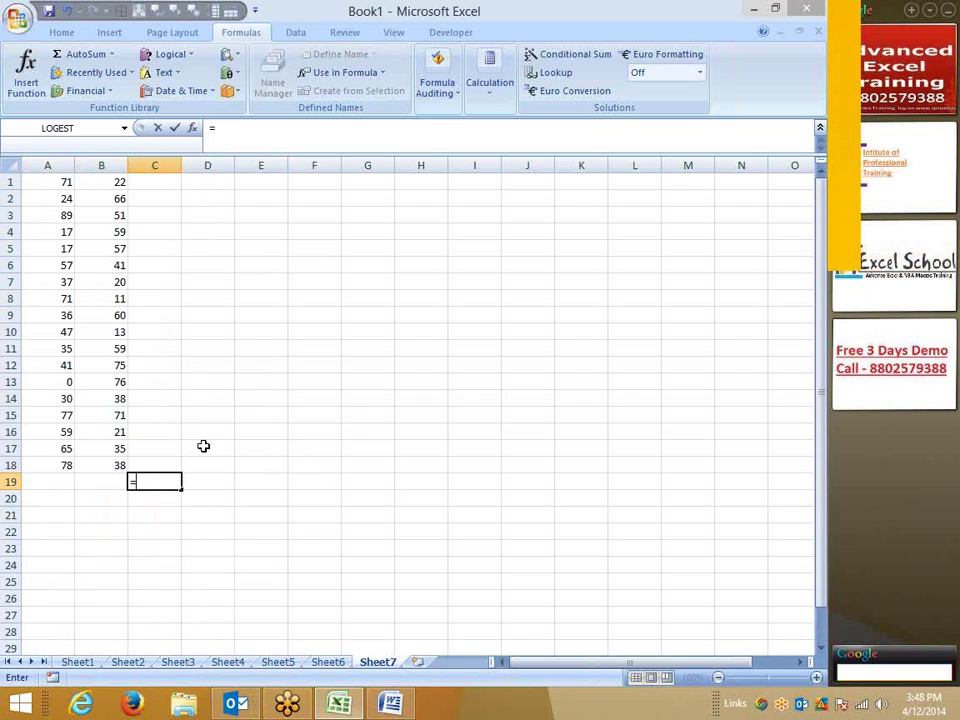
type("av")
key("Down")
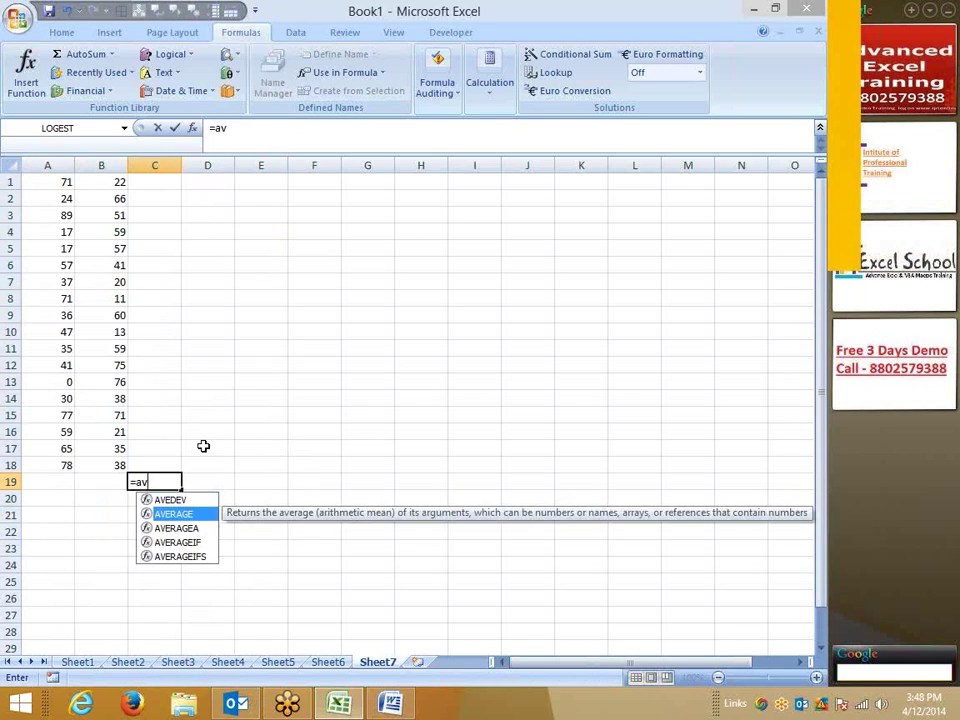
key("Tab")
key("Up")
key("Left")
key("Left")
key("ctrl+shift+Up")
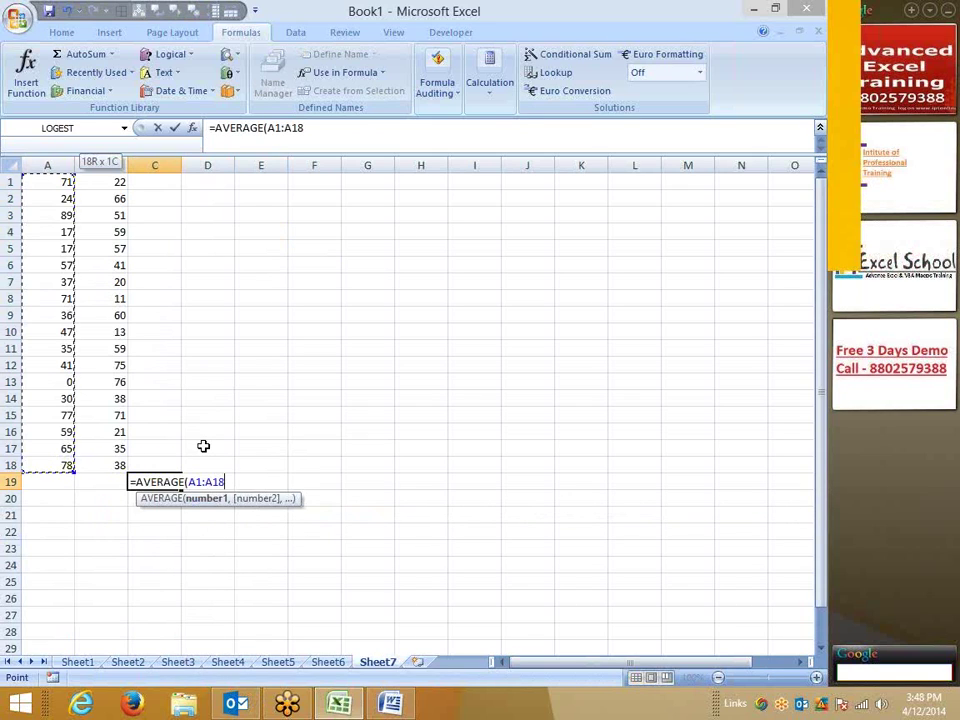
type("-")
key("Up")
key("Left")
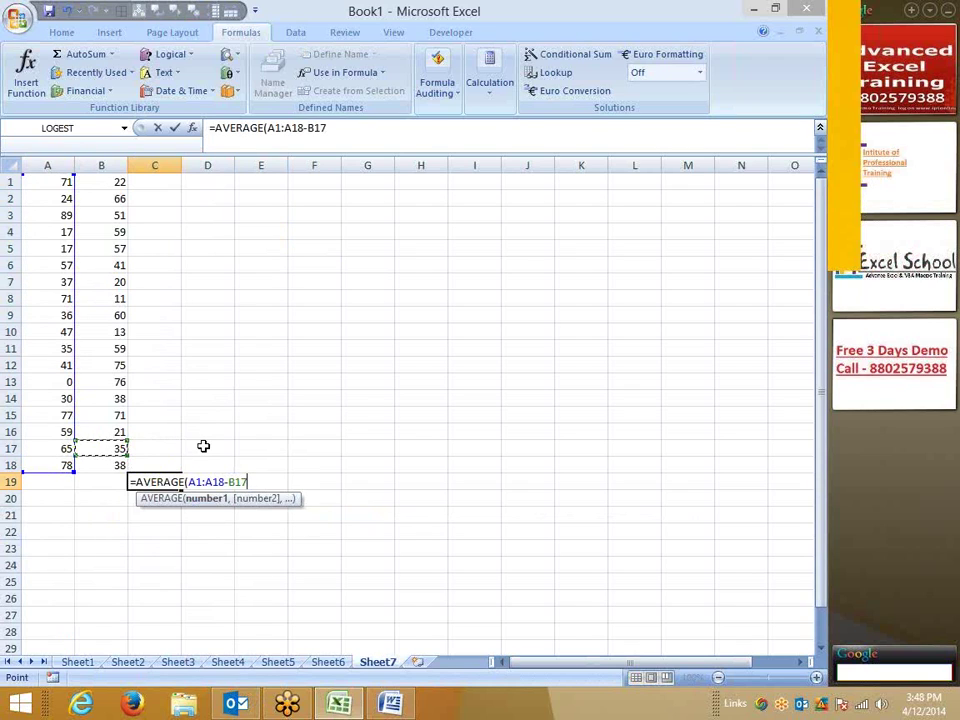
key("ctrl+shift+Up")
key("ctrl+Return")
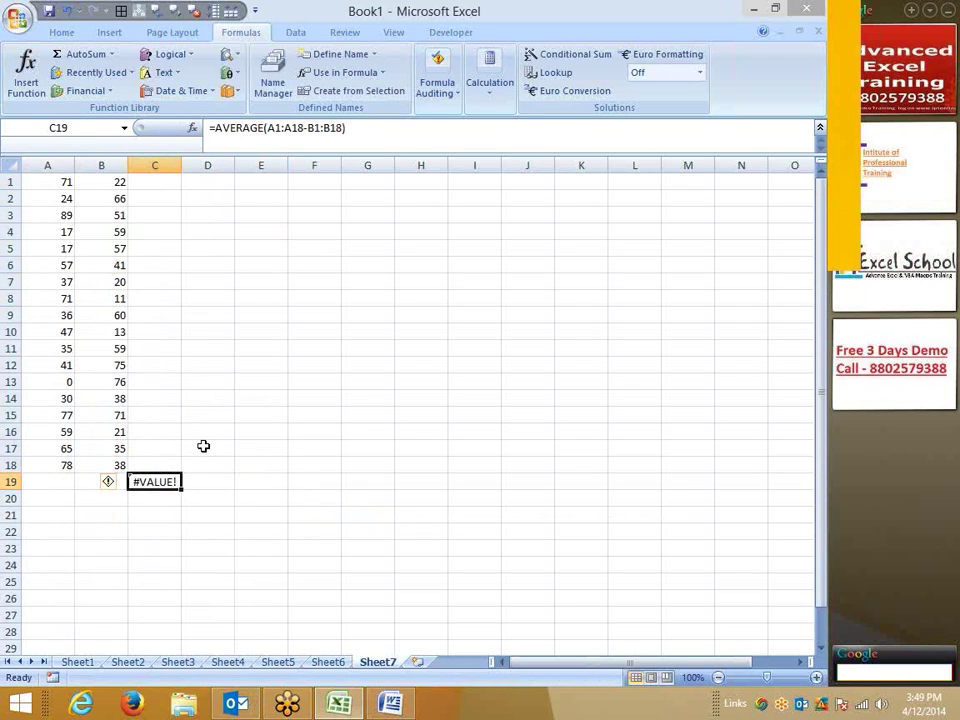
key("F2")
key("ctrl+shift+Return")
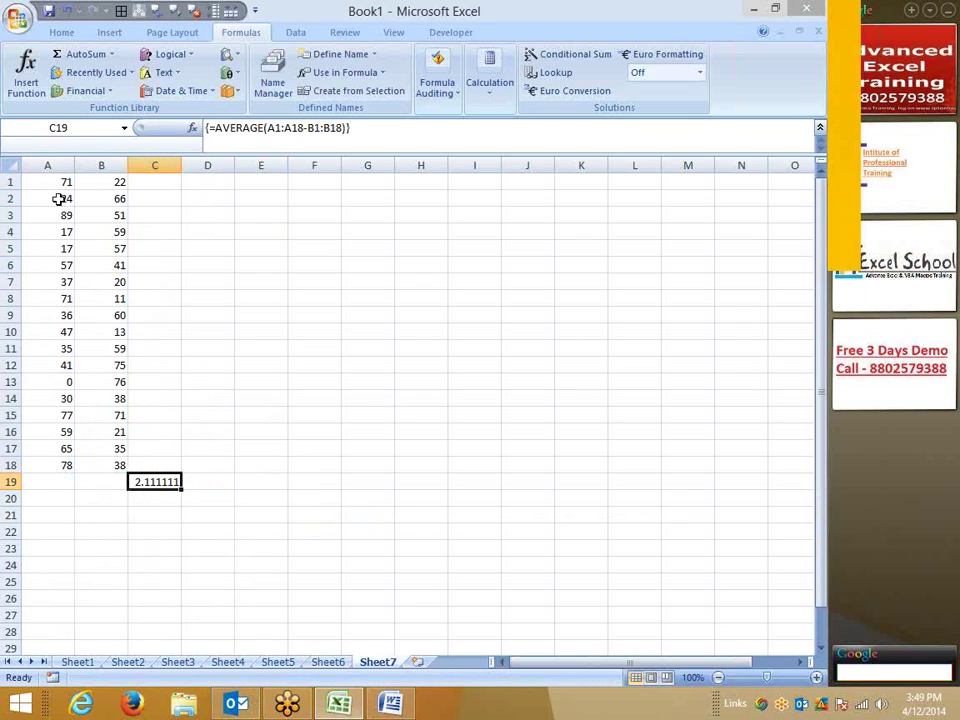
left_click_drag(55, 183, 55, 466)
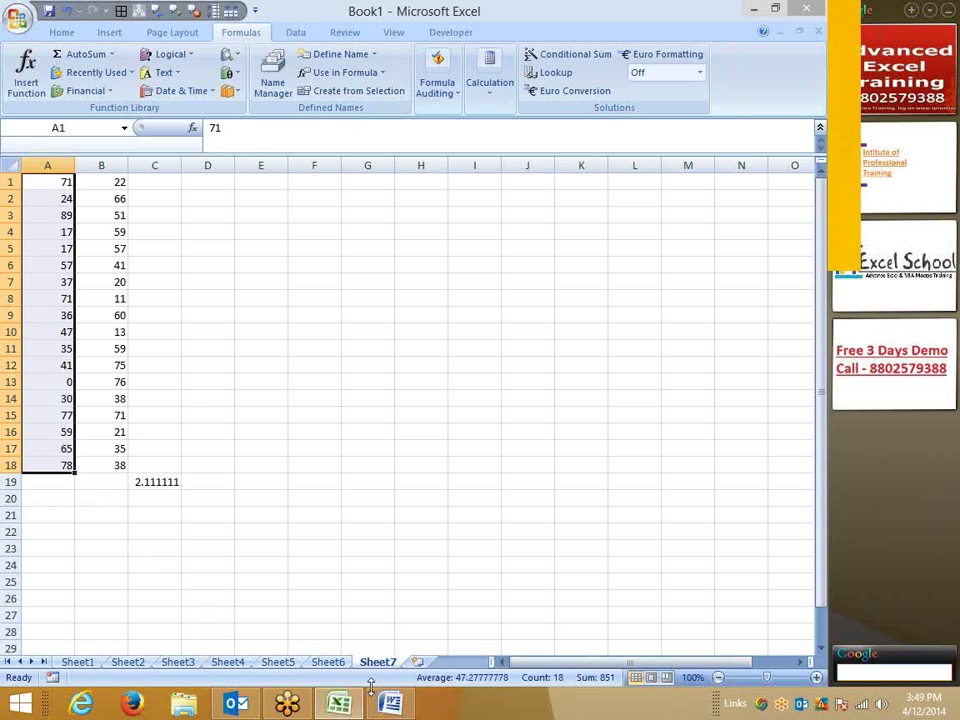
key("ctrl+c")
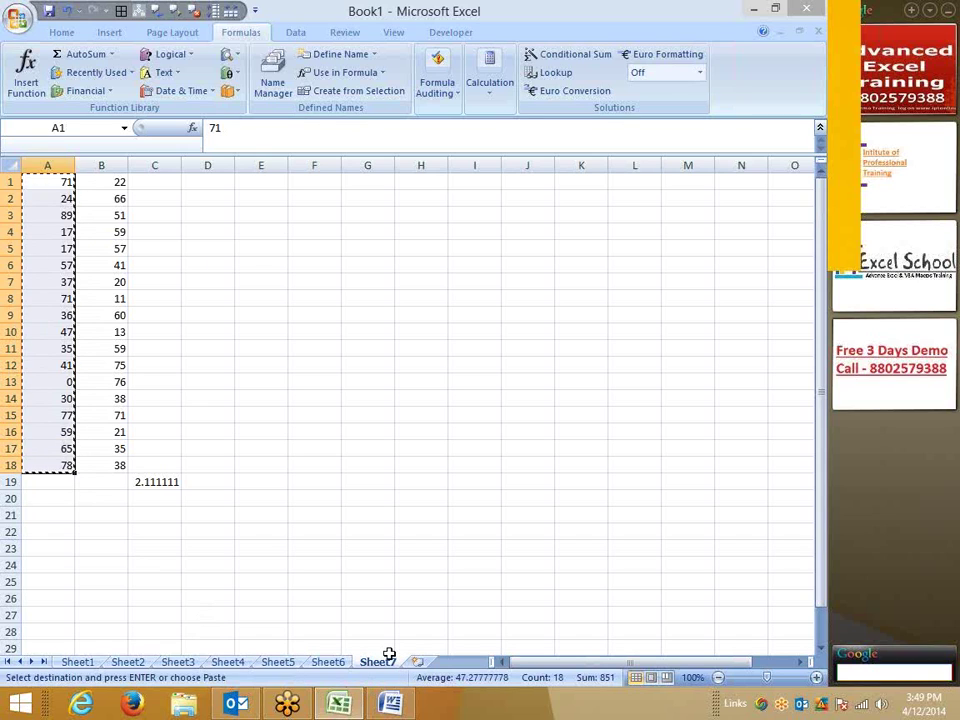
left_click(418, 662)
key("ctrl+v")
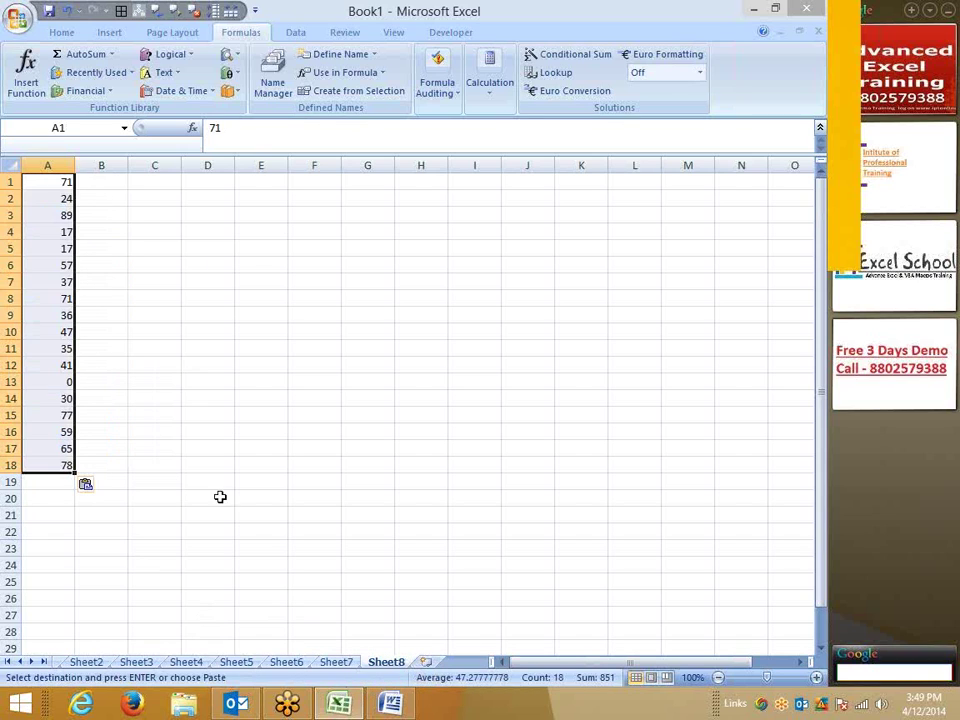
key("ctrl+c")
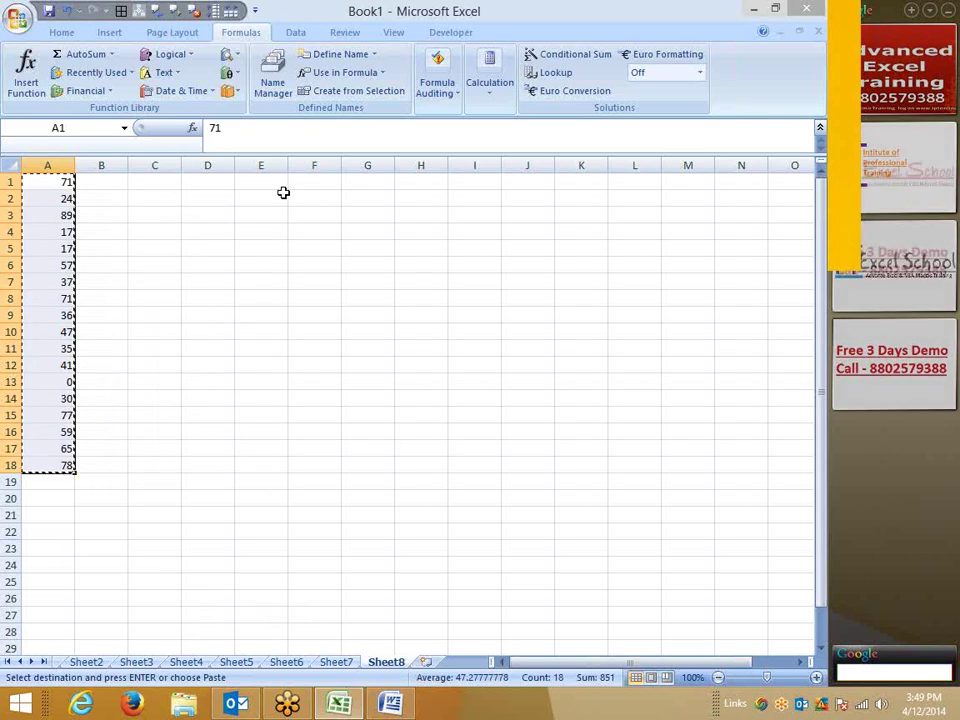
left_click(281, 181)
key("ctrl+v")
key("Escape")
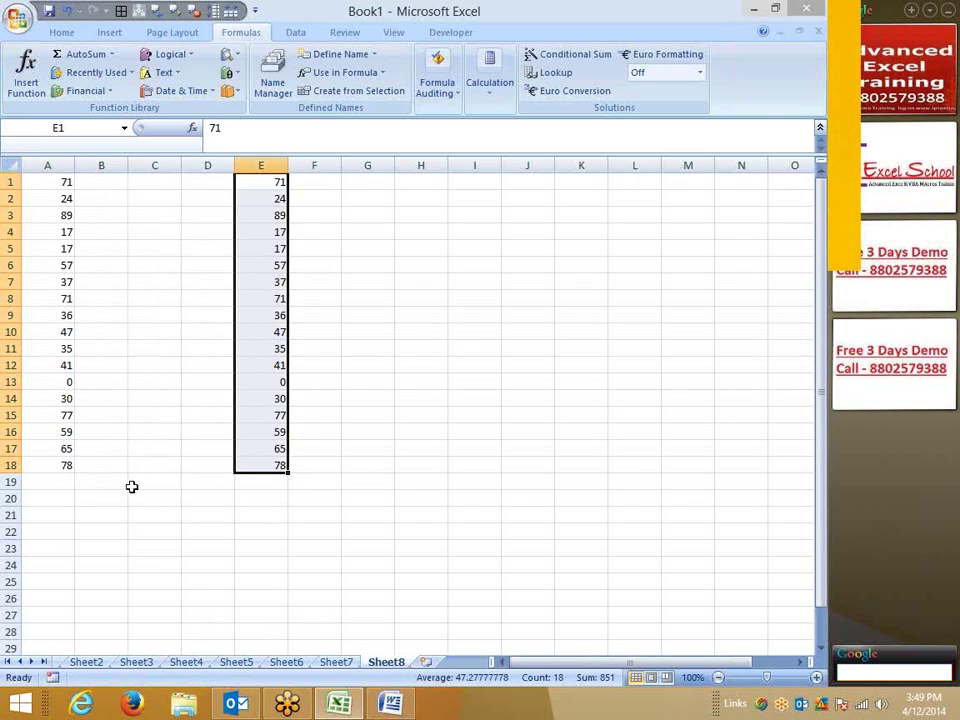
left_click(132, 486)
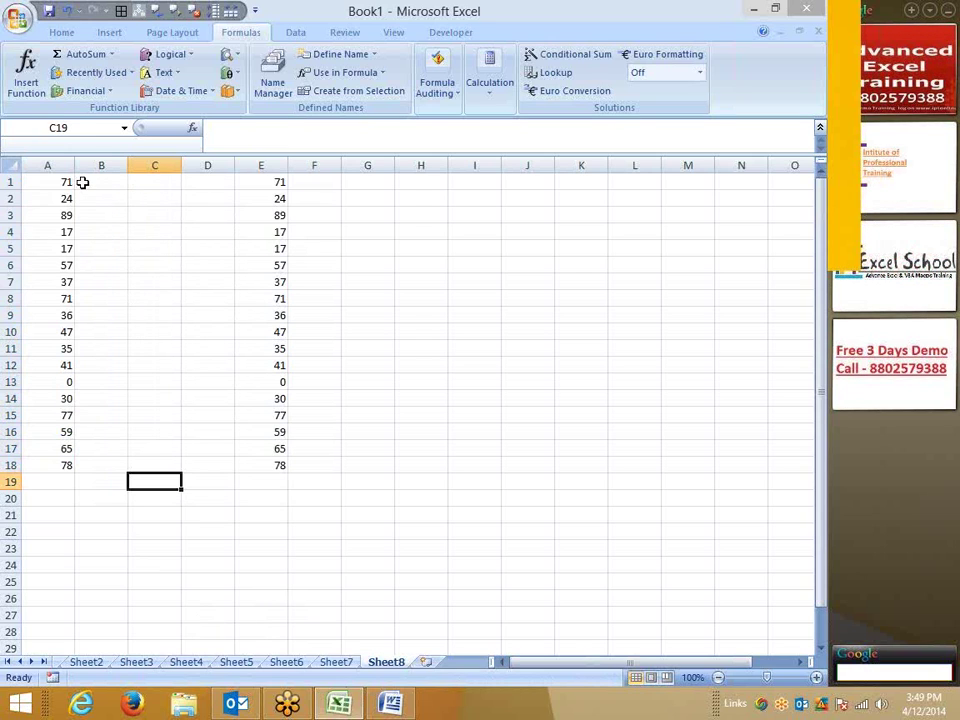
left_click_drag(81, 182, 81, 448)
left_click(265, 184)
left_click_drag(275, 281, 270, 448)
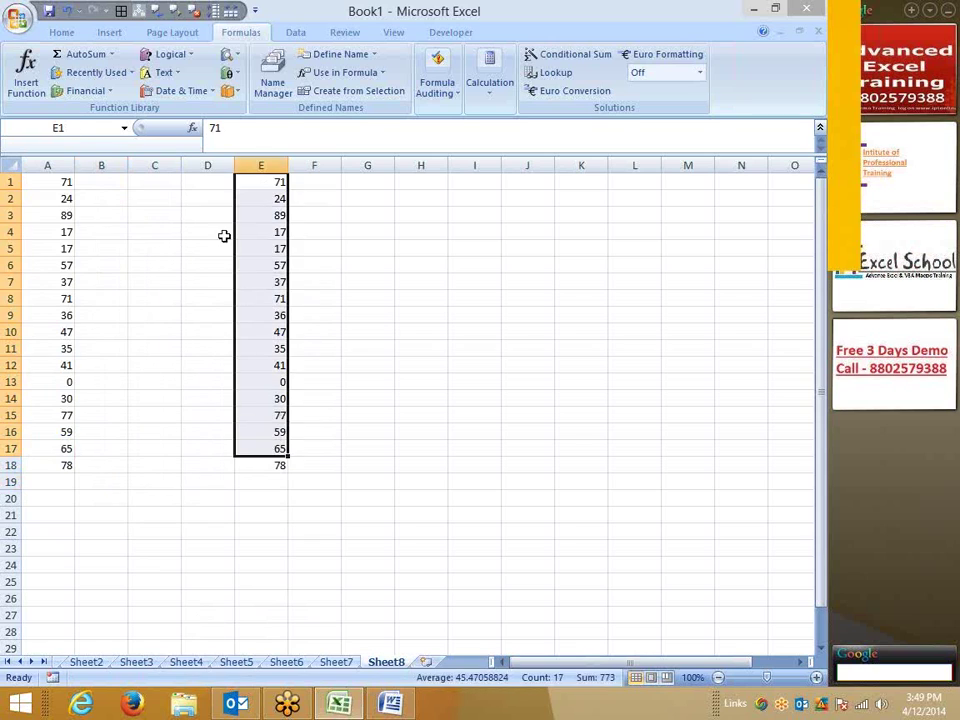
left_click(223, 182)
left_click_drag(101, 182, 99, 460)
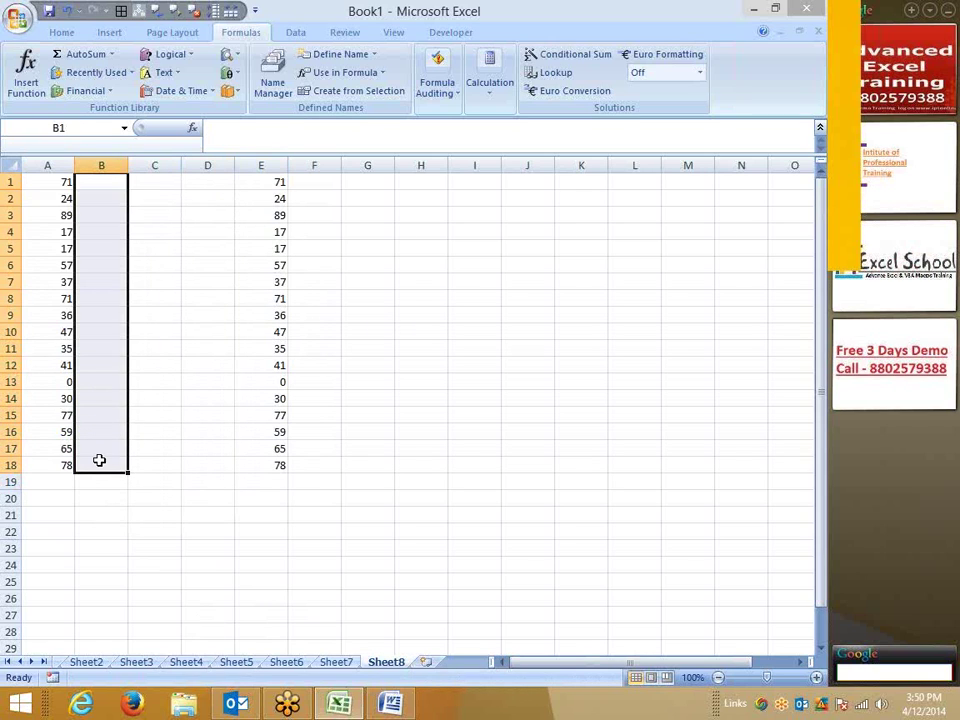
left_click(186, 486)
left_click(49, 199)
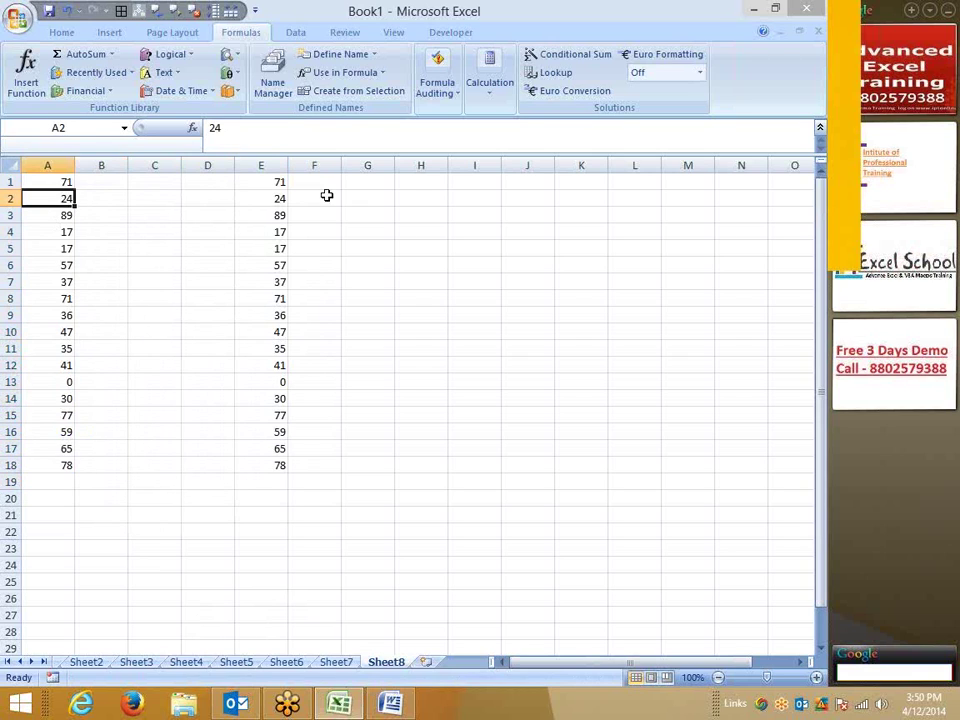
left_click(263, 176)
left_click(97, 178)
left_click(51, 180)
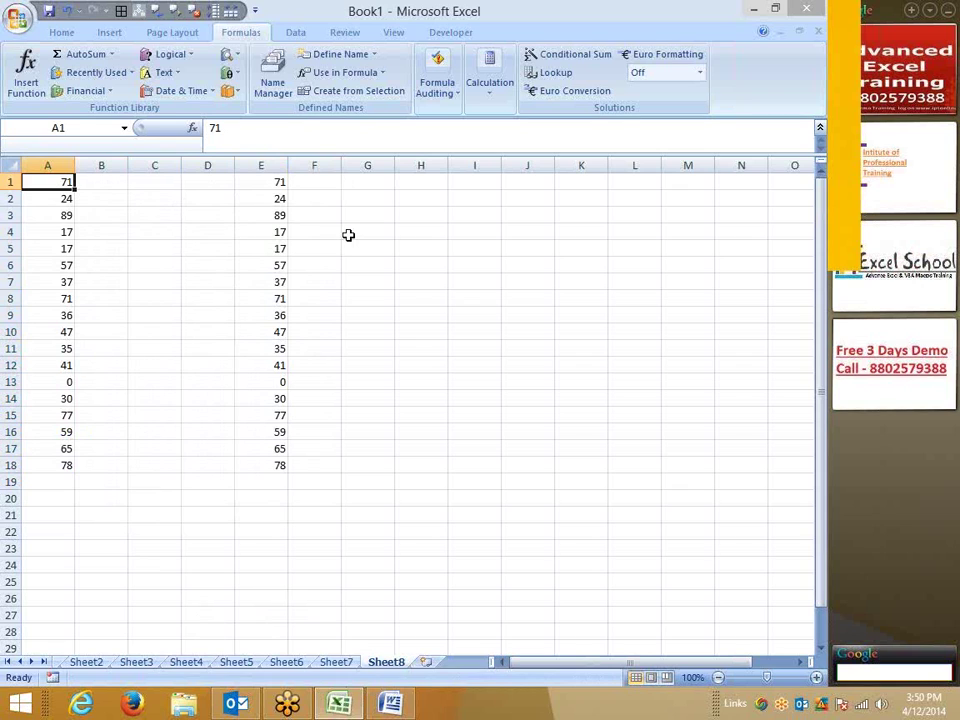
left_click(175, 455)
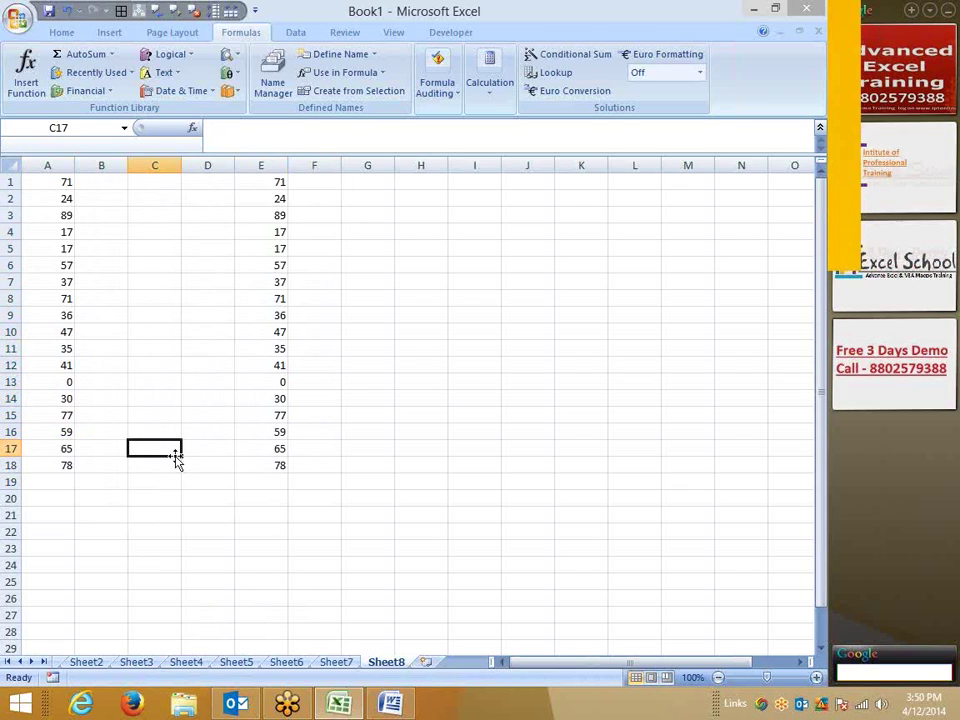
Enter =SUM(A1:A18=E1:E18) in C19 to compare columns A and E
key("Down")
key("Down")
type("=sum")
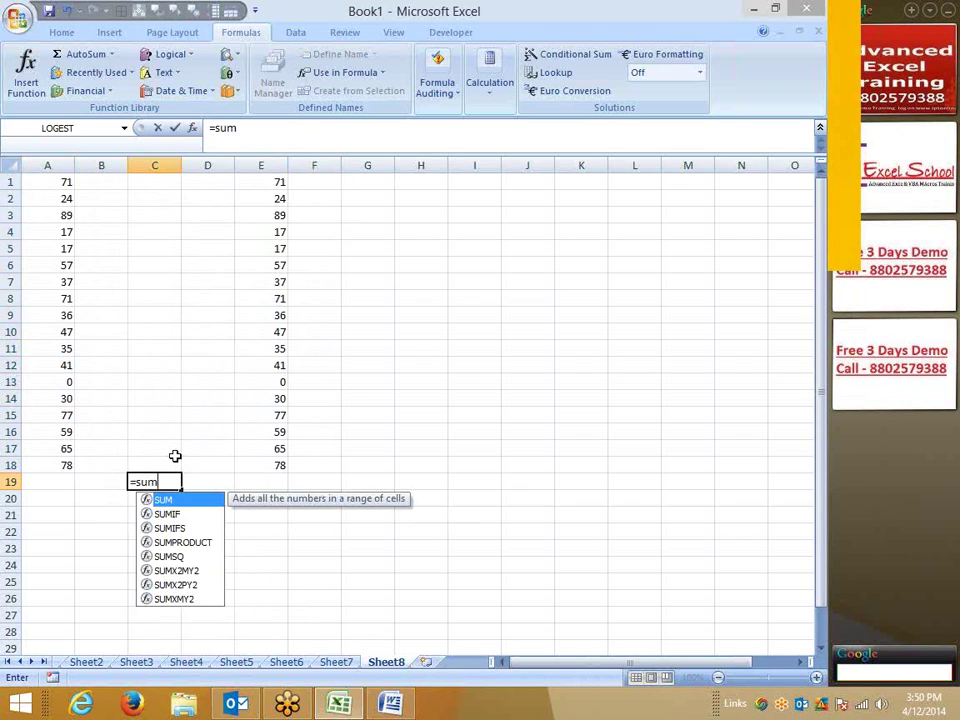
type("(")
key("Up")
key("Up")
key("Up")
key("Up")
key("Up")
key("Up")
key("Up")
key("Left")
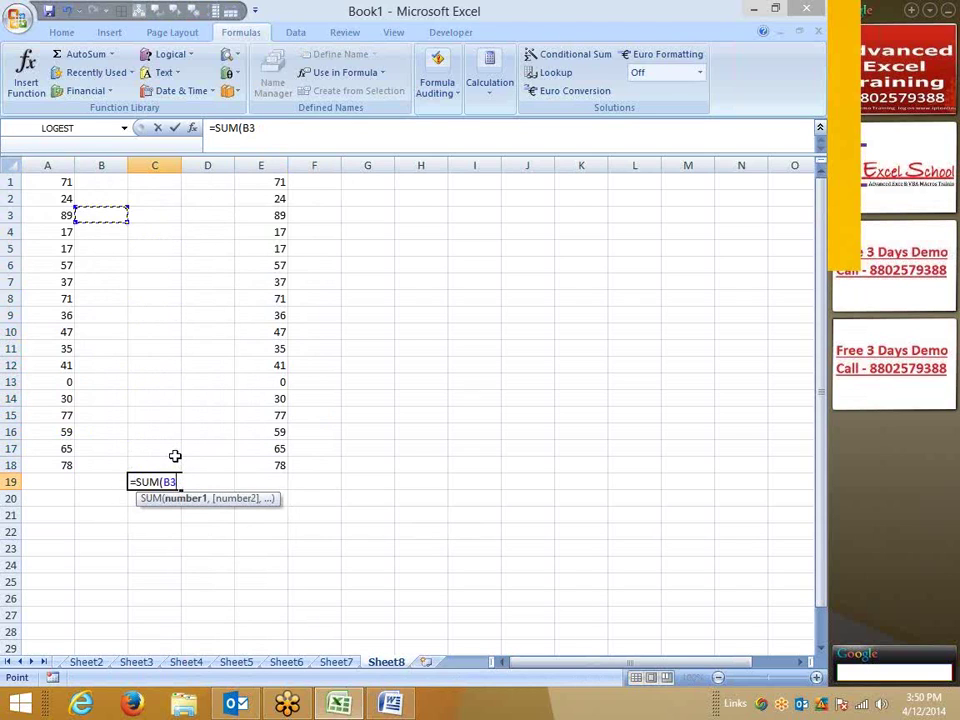
key("Left")
key("Up")
key("Up")
key("shift+Down")
key("shift+Down")
key("shift+Down")
type("=")
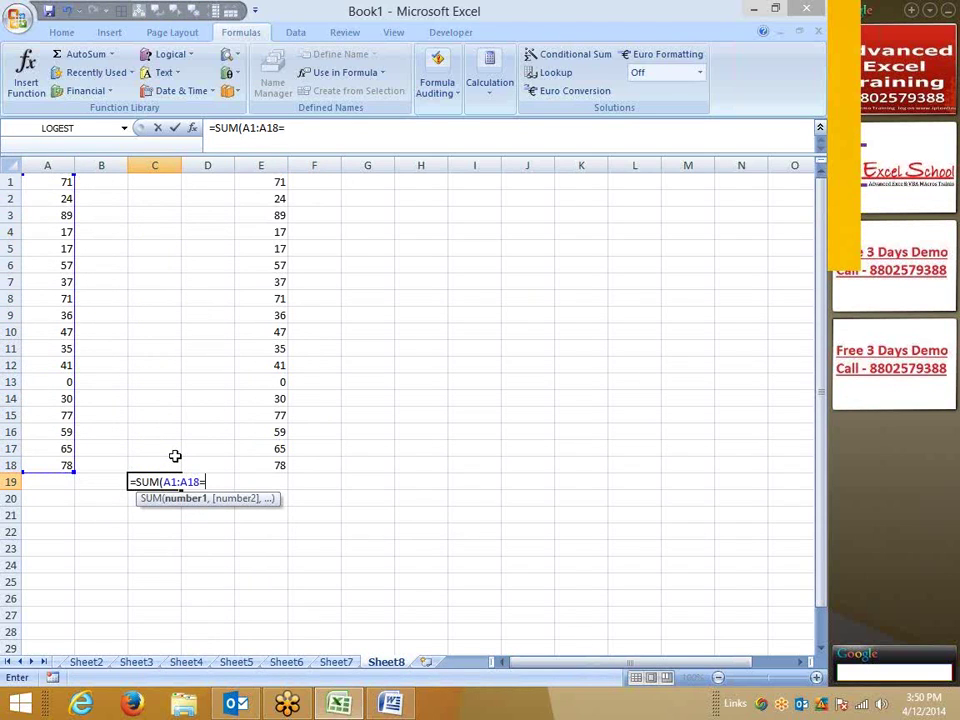
key("Right")
key("Right")
key("Up")
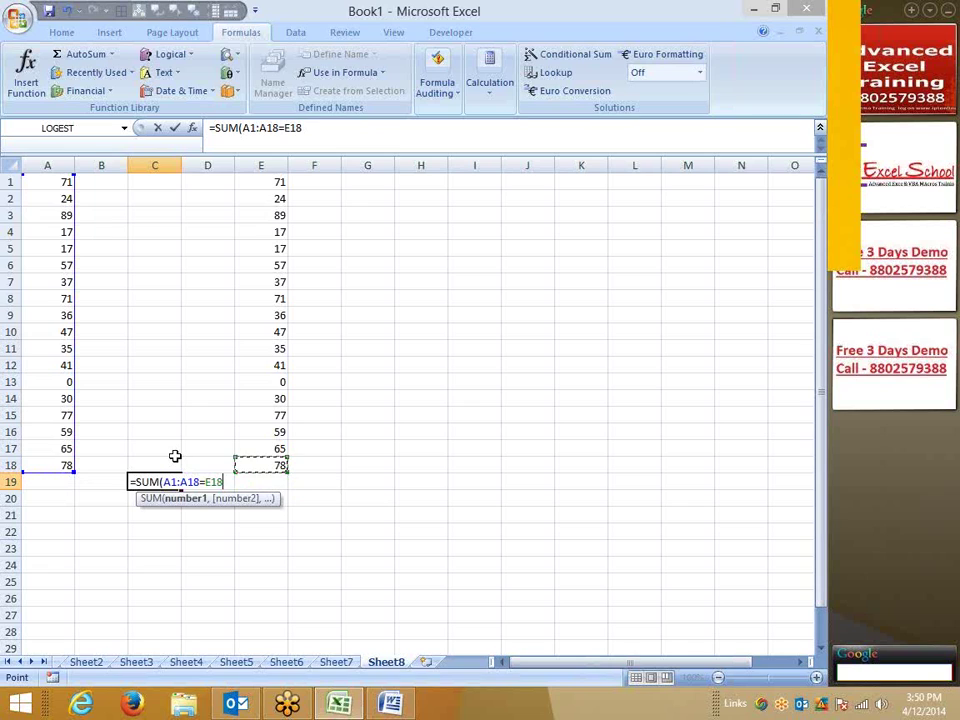
key("ctrl+shift+Up")
key("Return")
key("Up")
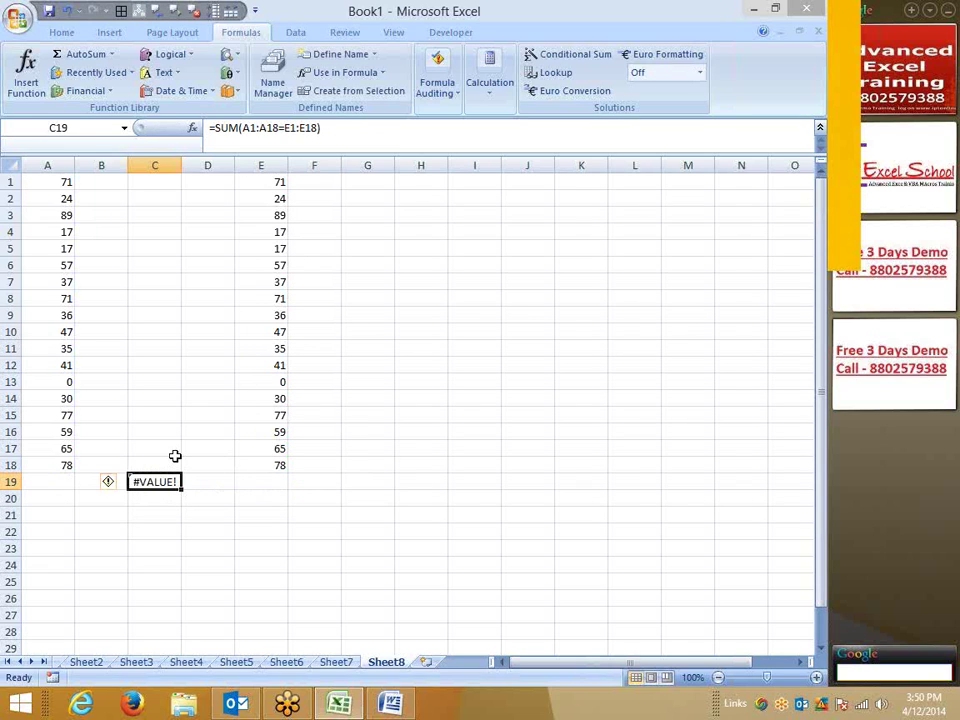
Revise C19 to =SUM((A1:A18=E1:E18)*1) and enter it as an array formula
left_click(320, 127)
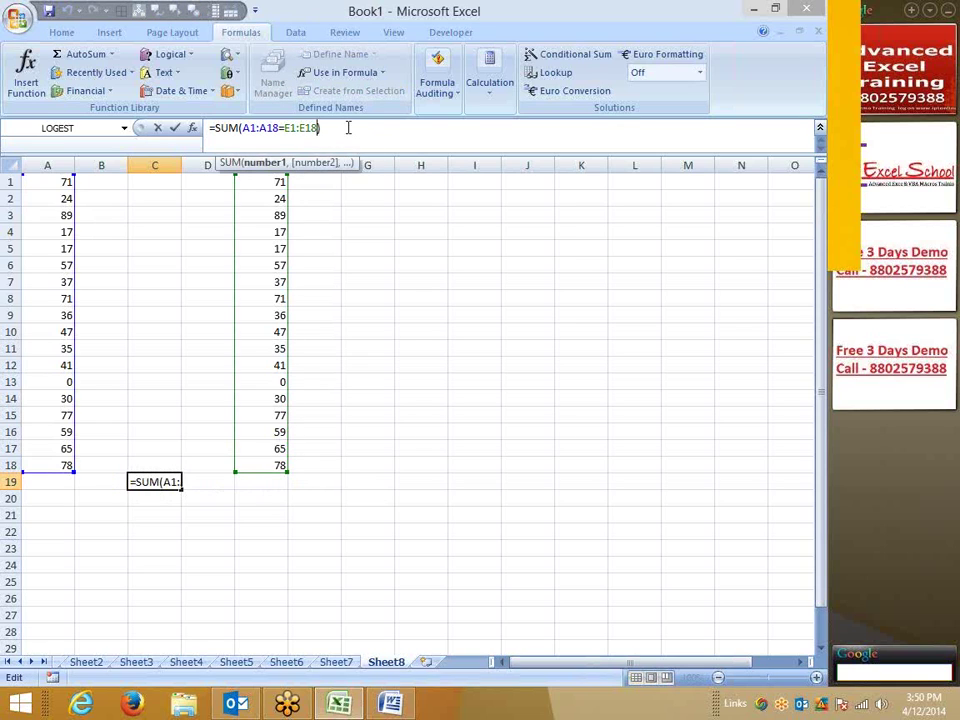
type(")")
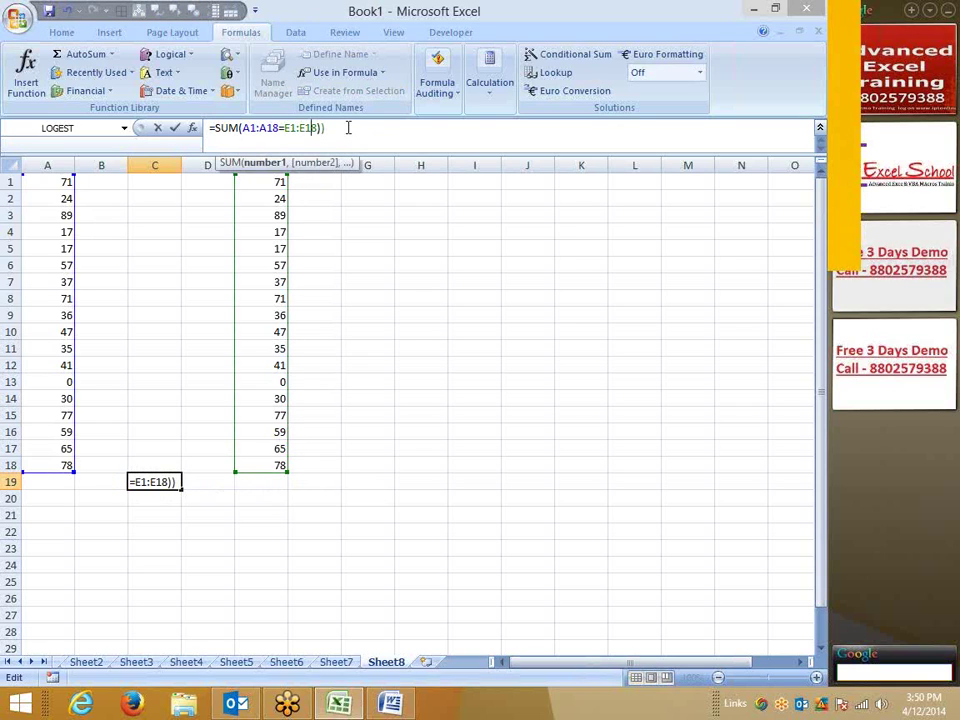
key("Left")
key("Left")
key("Left")
type("(")
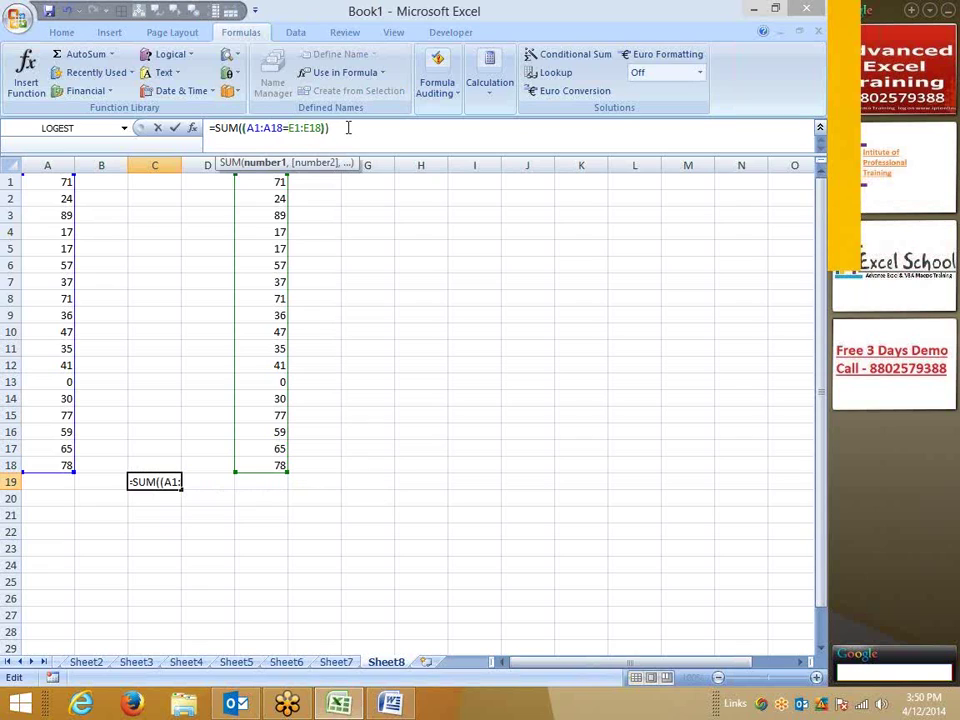
key("Right")
key("Right")
key("Right")
key("Right")
key("Right")
key("Right")
key("Right")
key("Right")
key("Right")
key("Right")
key("Right")
key("Right")
type("*1")
key("Return")
key("Up")
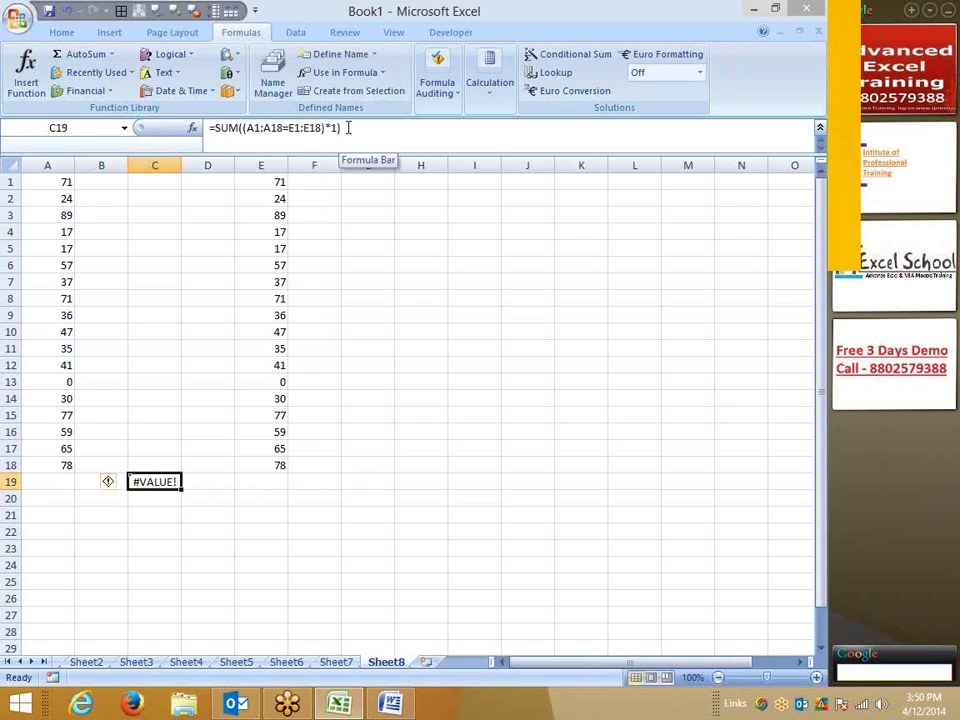
left_click(348, 127)
key("ctrl+shift+Return")
Change E5 to 18 so the match count reads 17, then select A5:E5
left_click(264, 247)
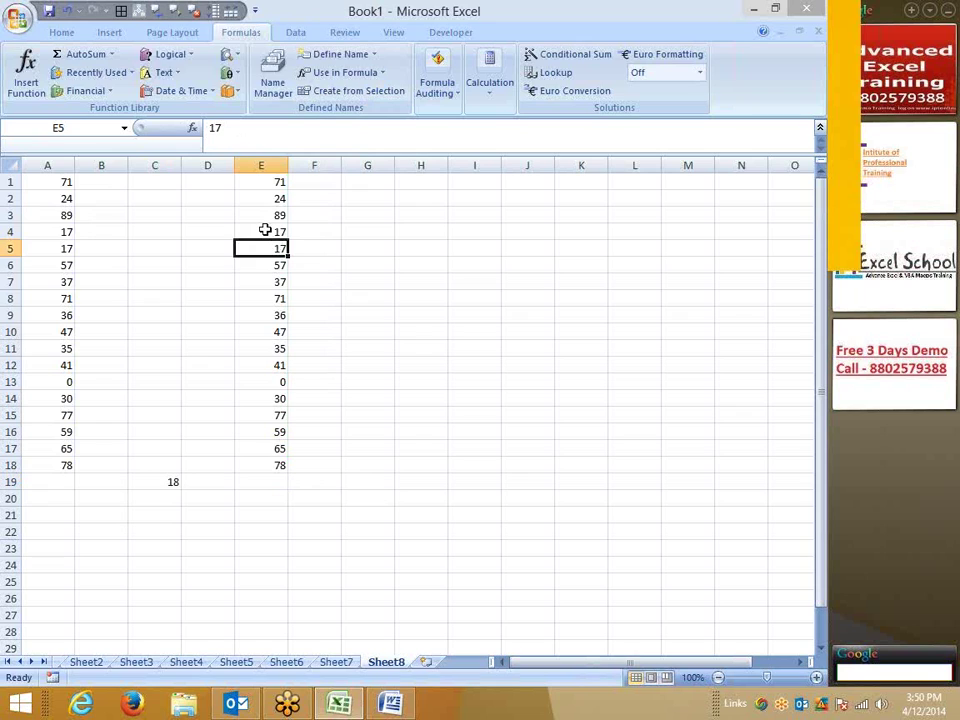
type("18")
key("Return")
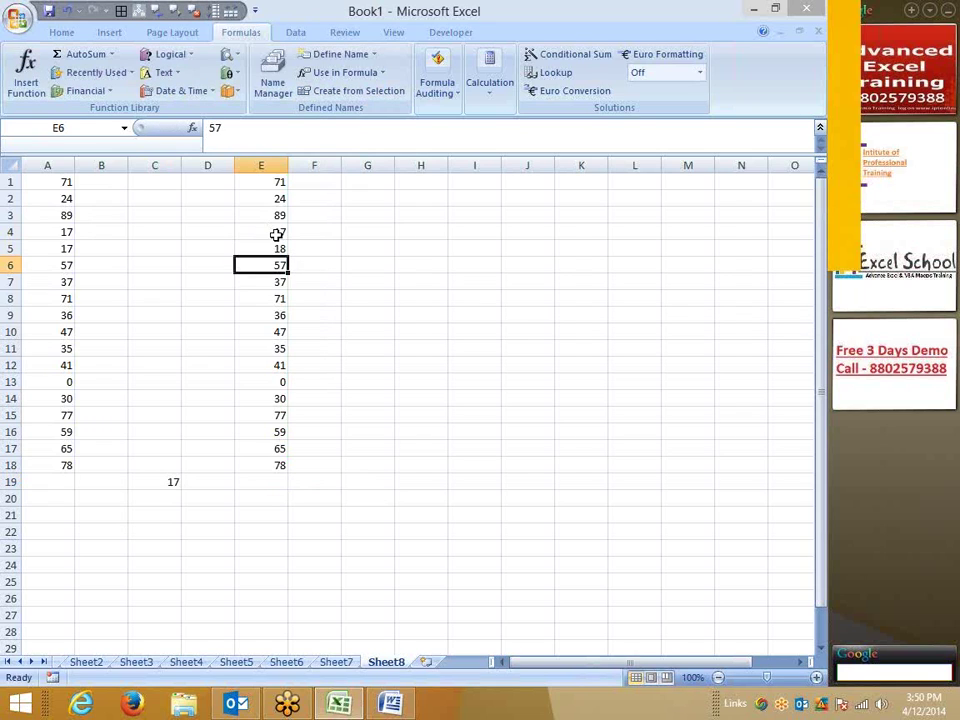
left_click(276, 233)
left_click_drag(270, 247, 50, 244)
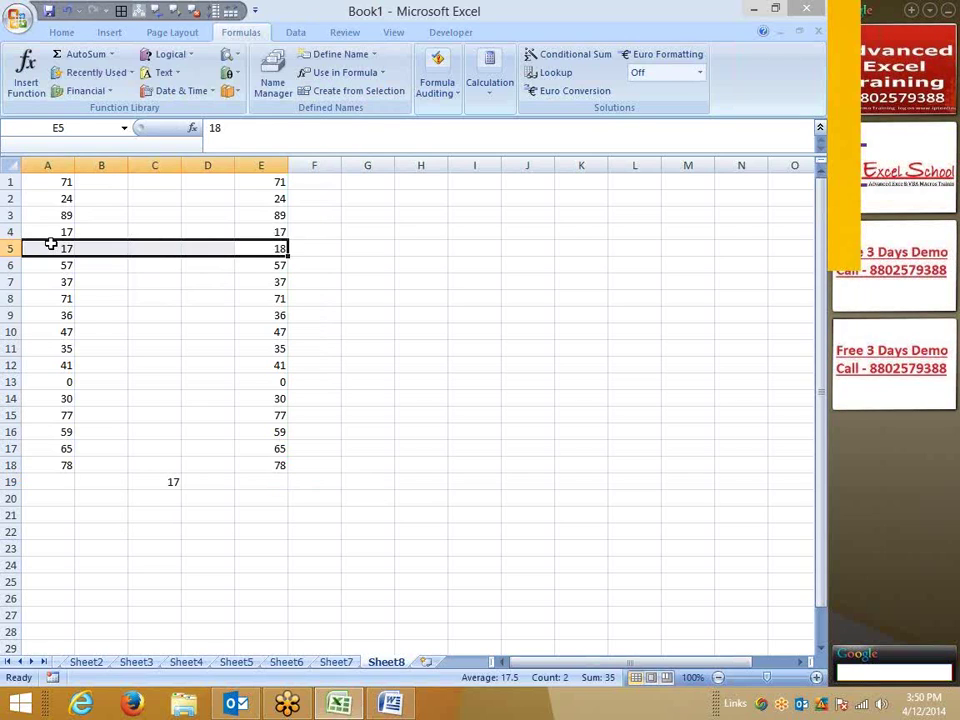
Insert a new blank worksheet, Sheet9, after Sheet8
left_click(425, 662)
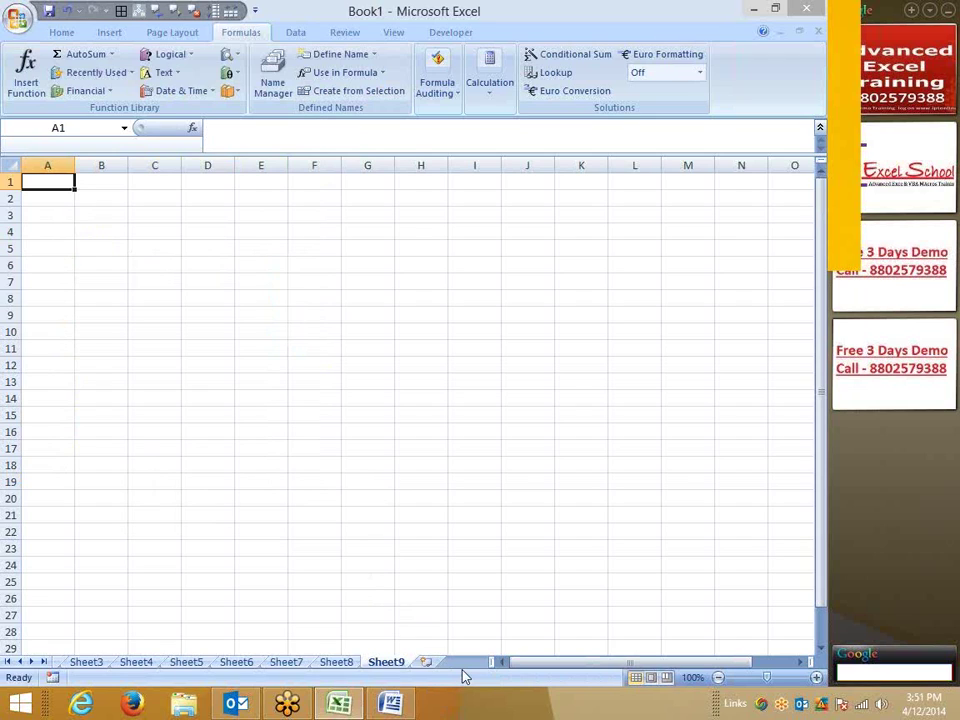
Enter the headers Amt., Qty and MRP in A1:C1
type("Q")
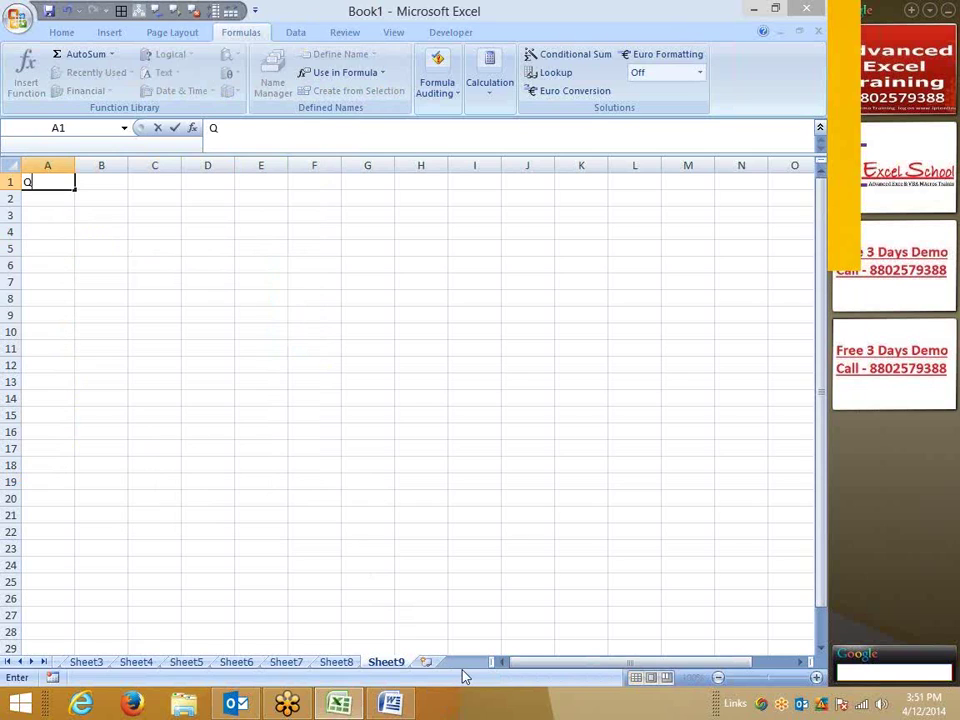
key("Escape")
type("Amt.")
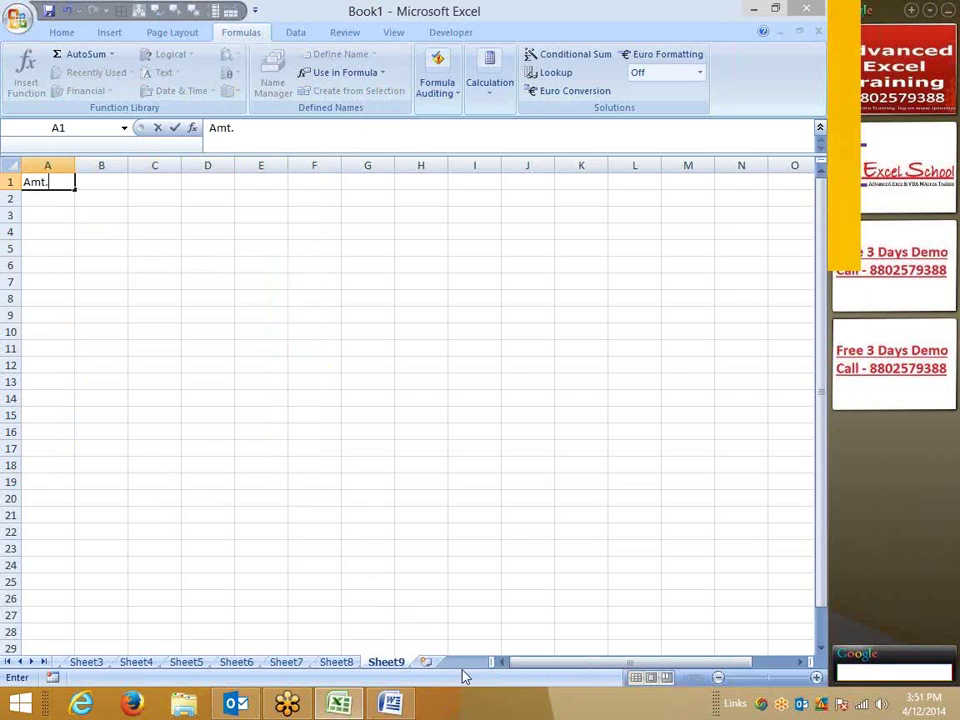
key("Tab")
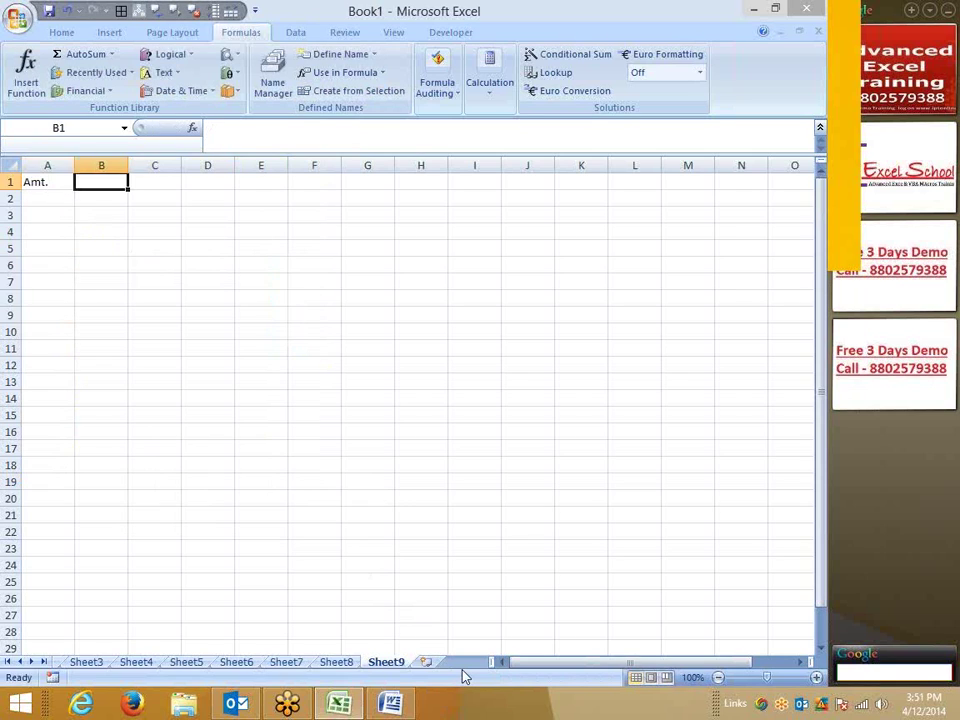
type("Qty")
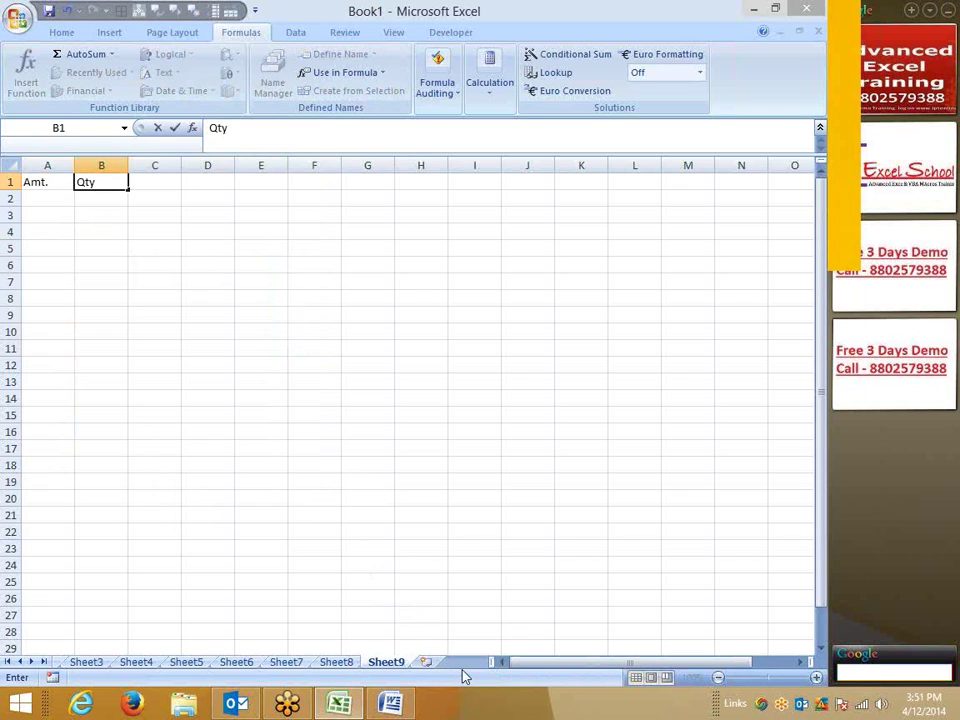
key("Tab")
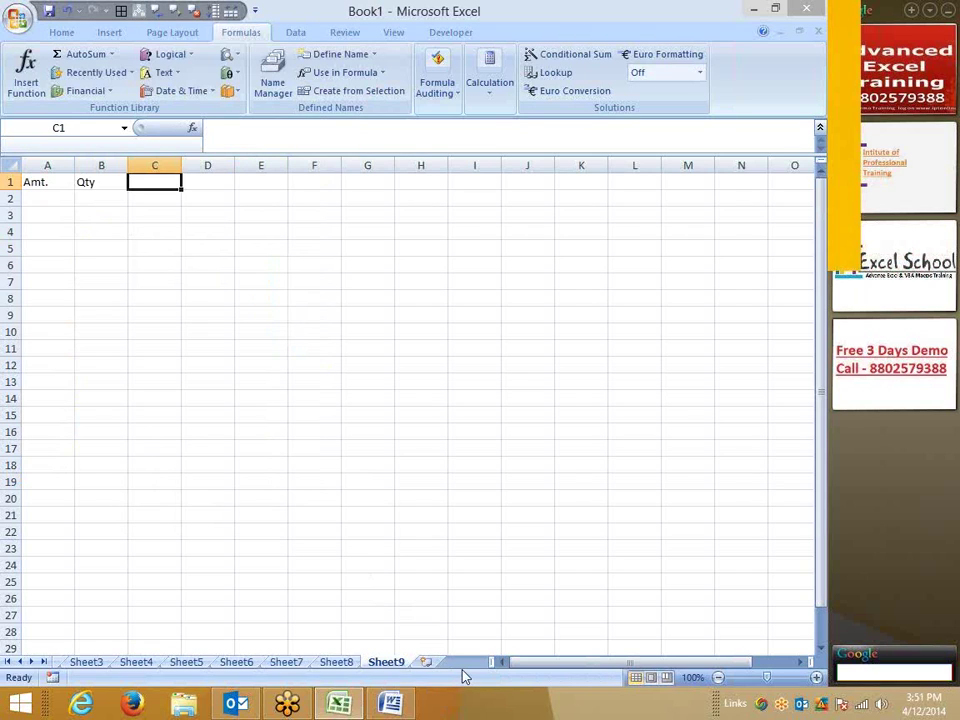
type("MRP")
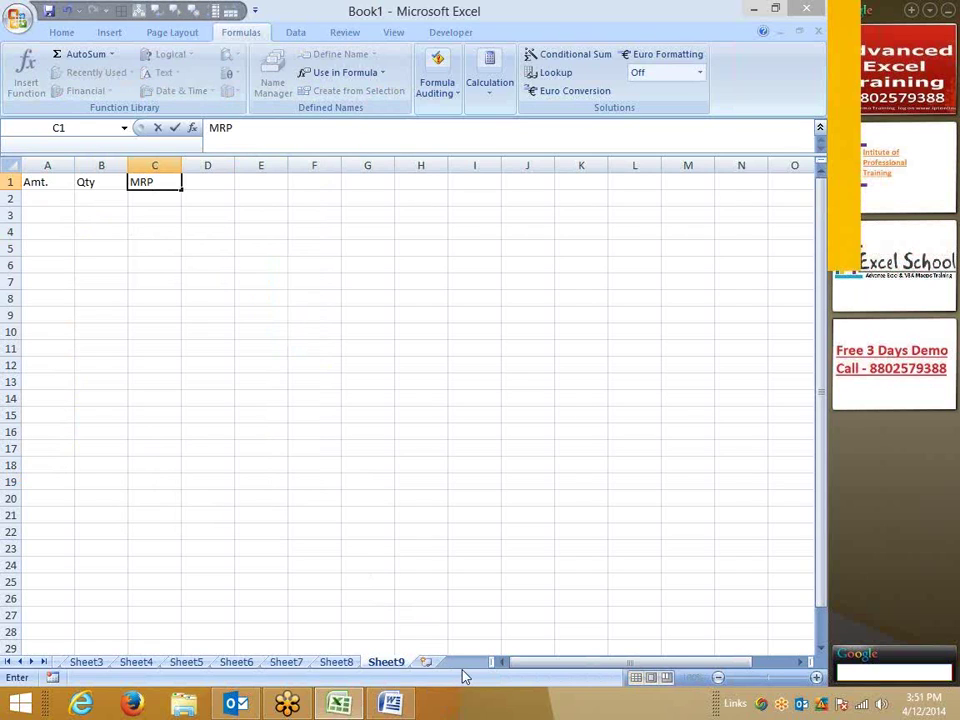
key("Return")
Enter 1500 and 50 in row 2 with MRP formula =A2/B2 in C2
type("1500")
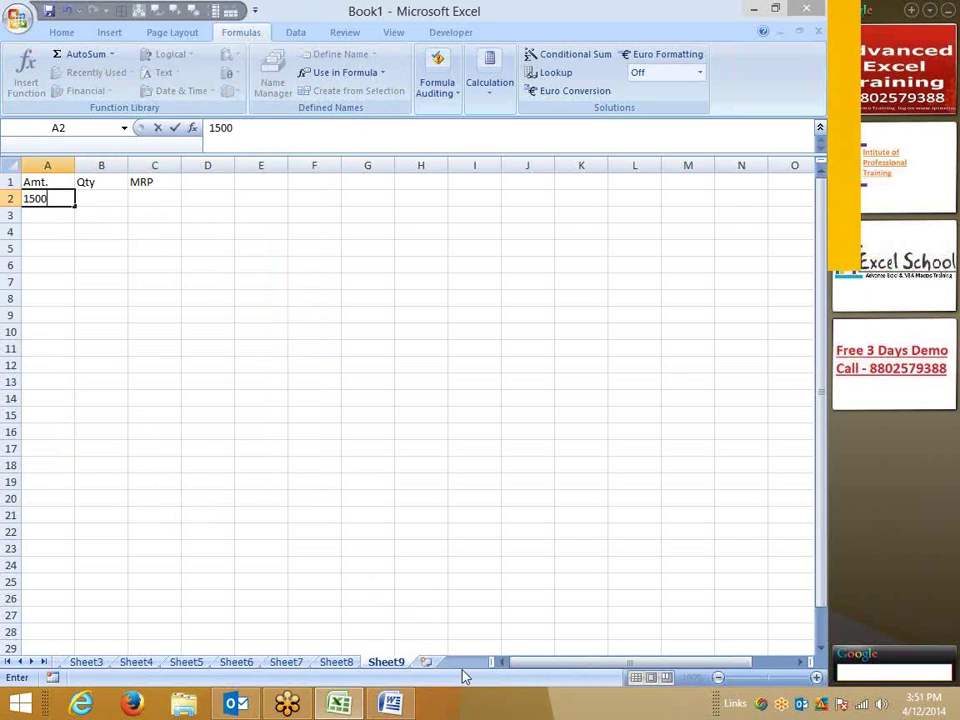
key("Tab")
type("50")
key("Tab")
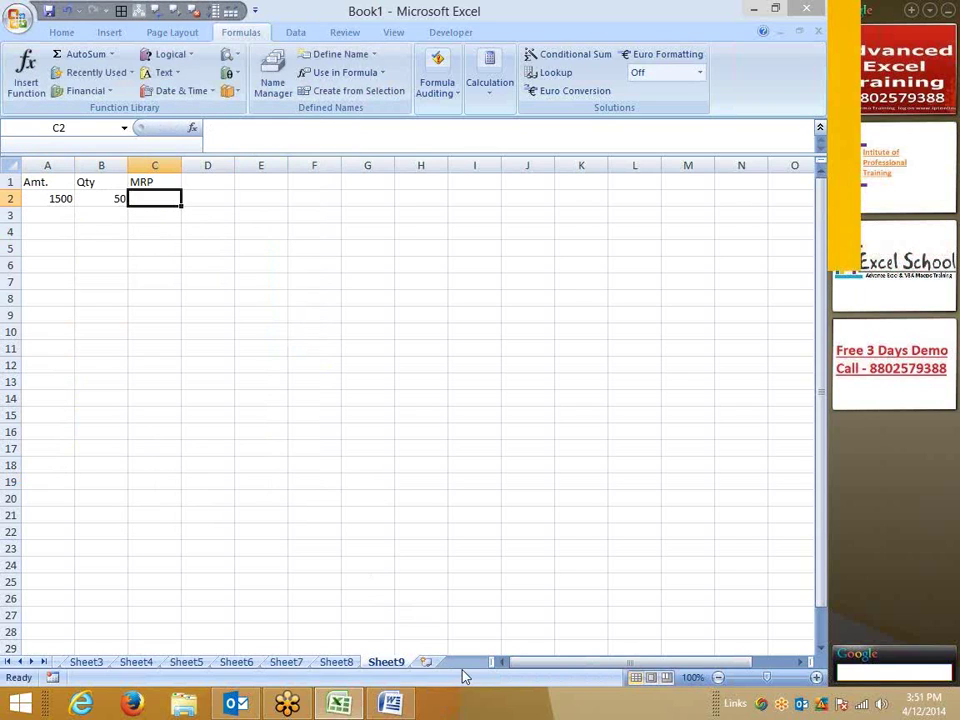
type("=")
key("Left")
key("Left")
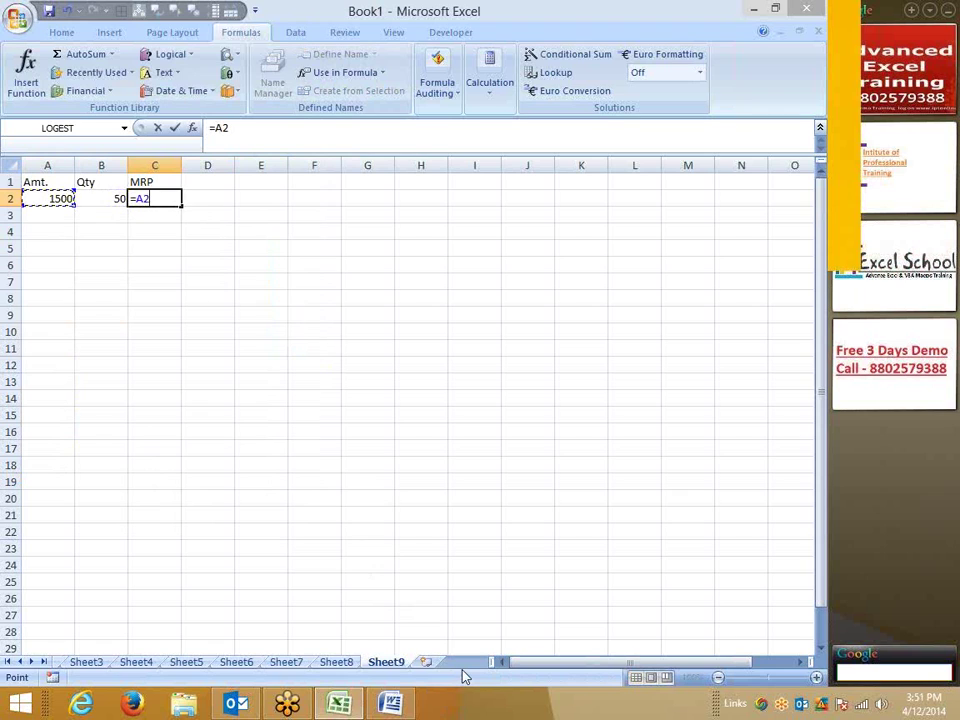
type("/")
key("Left")
key("Return")
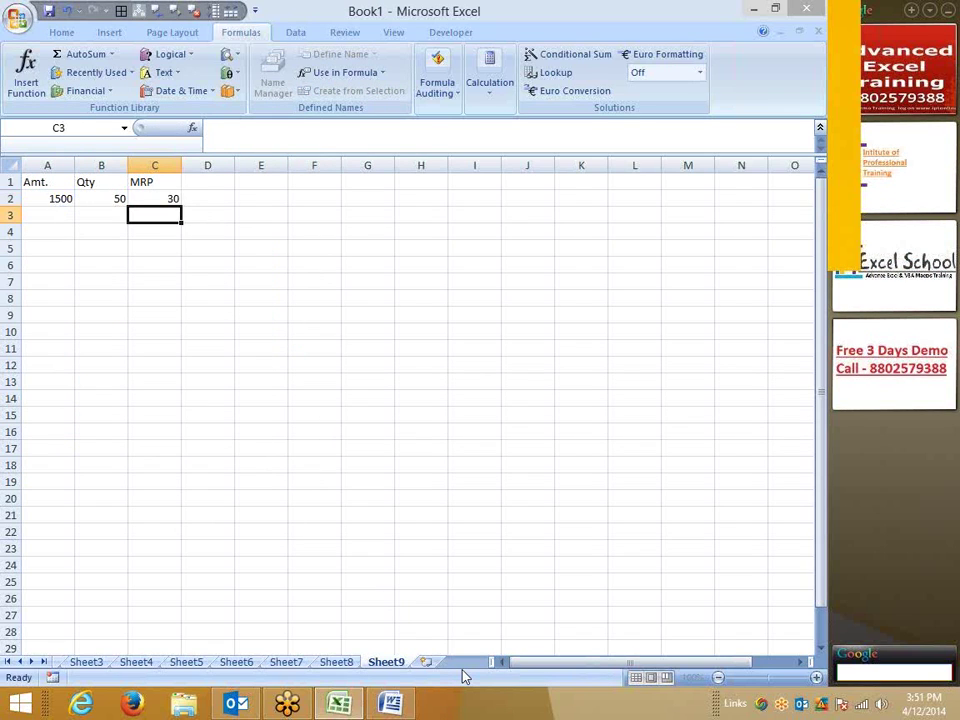
key("Up")
key("Left")
key("Left")
key("Down")
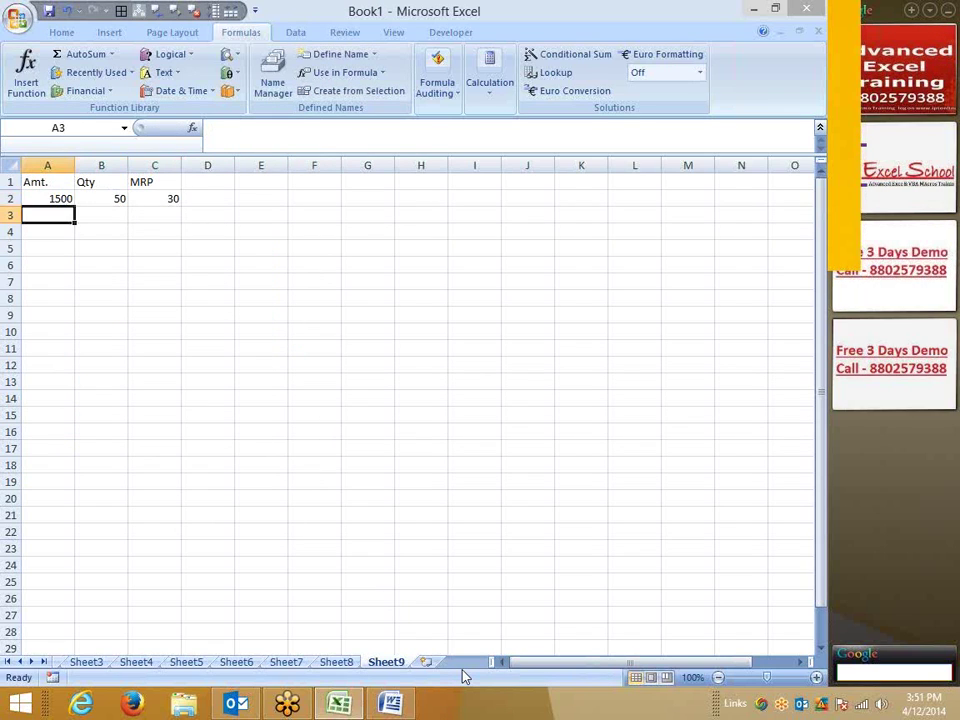
Enter 85 and 10 in row 3 and fill the MRP formula down to C7
type("85")
key("Tab")
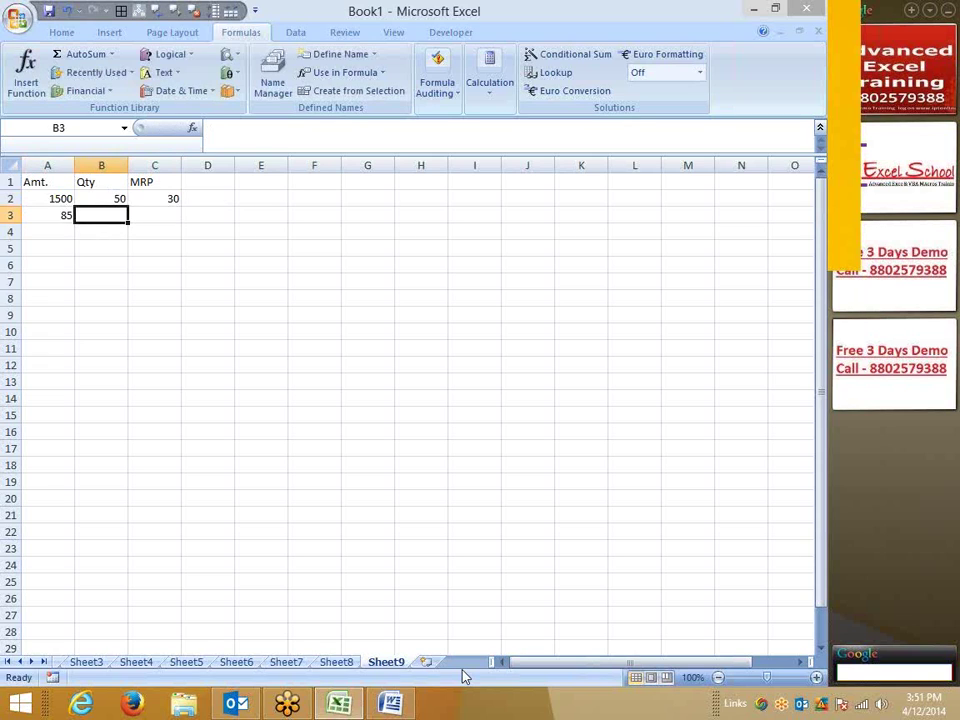
type("10")
key("Tab")
key("ctrl+d")
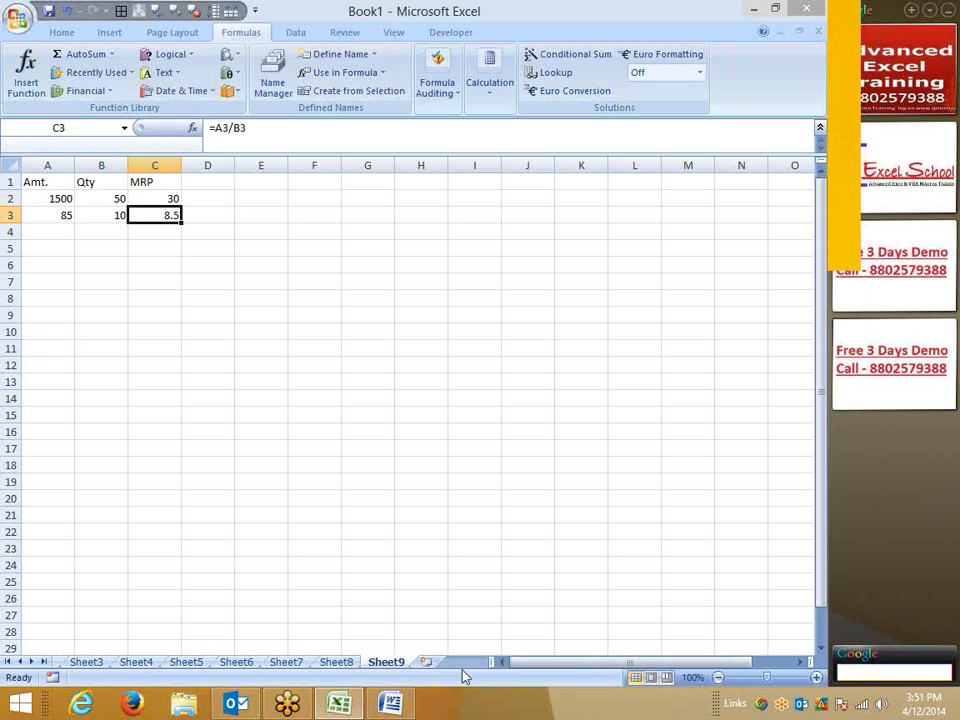
key("shift+Down")
key("shift+Down")
key("shift+Down")
key("shift+Down")
key("ctrl+d")
Enter 85/3 in row 5 and 37/6 in row 7, giving MRP 28.33333 and 6.166667
key("Left")
key("Left")
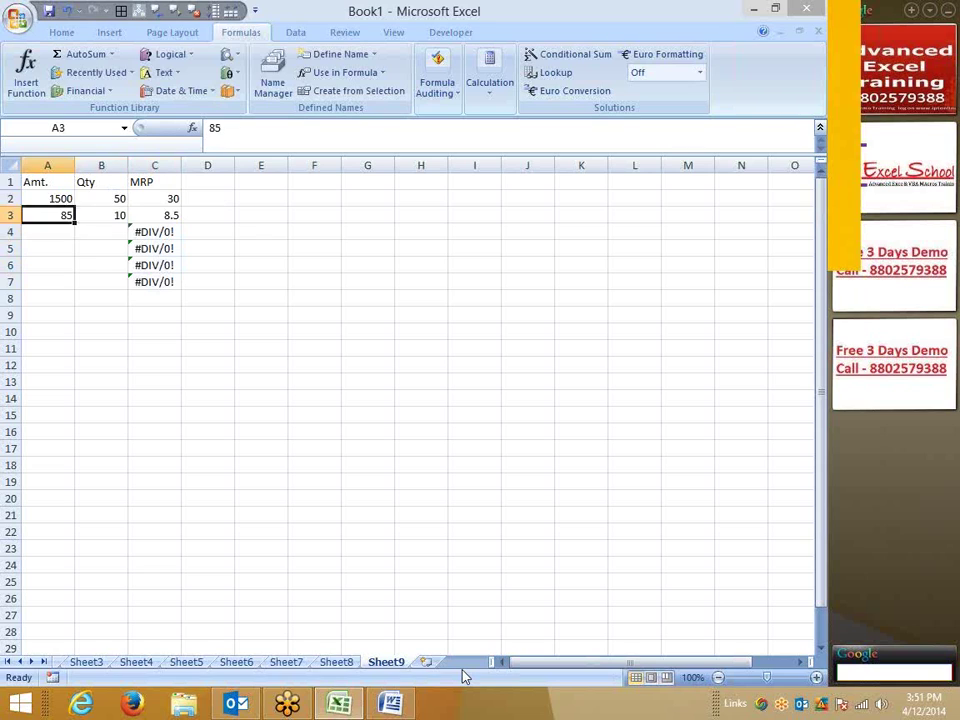
key("Down")
key("Down")
type("85")
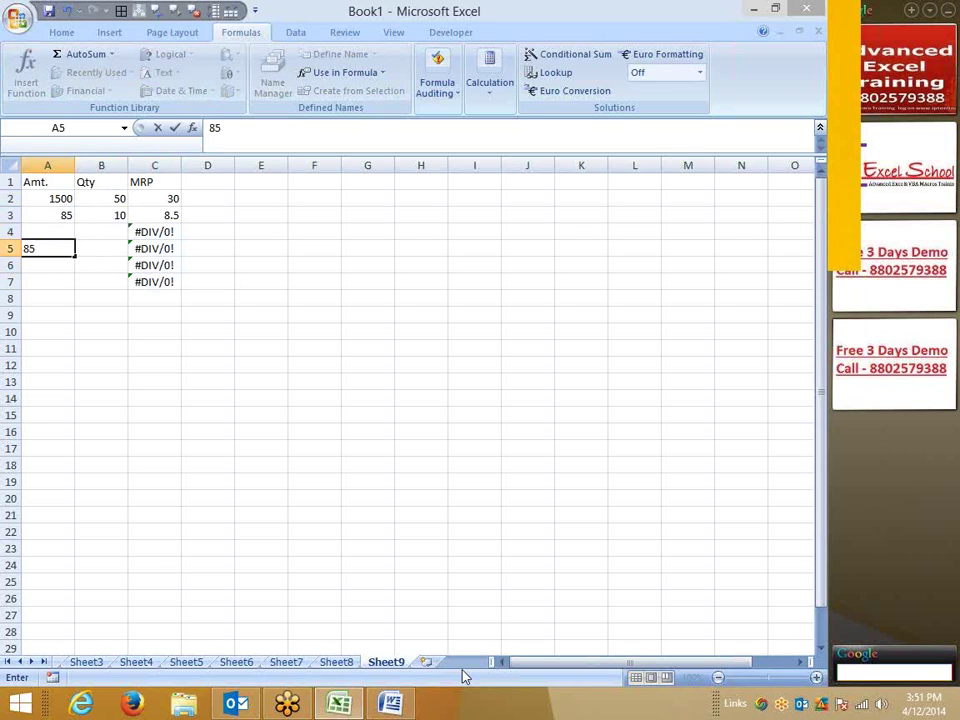
key("Tab")
type("3")
key("Return")
key("Down")
key("Left")
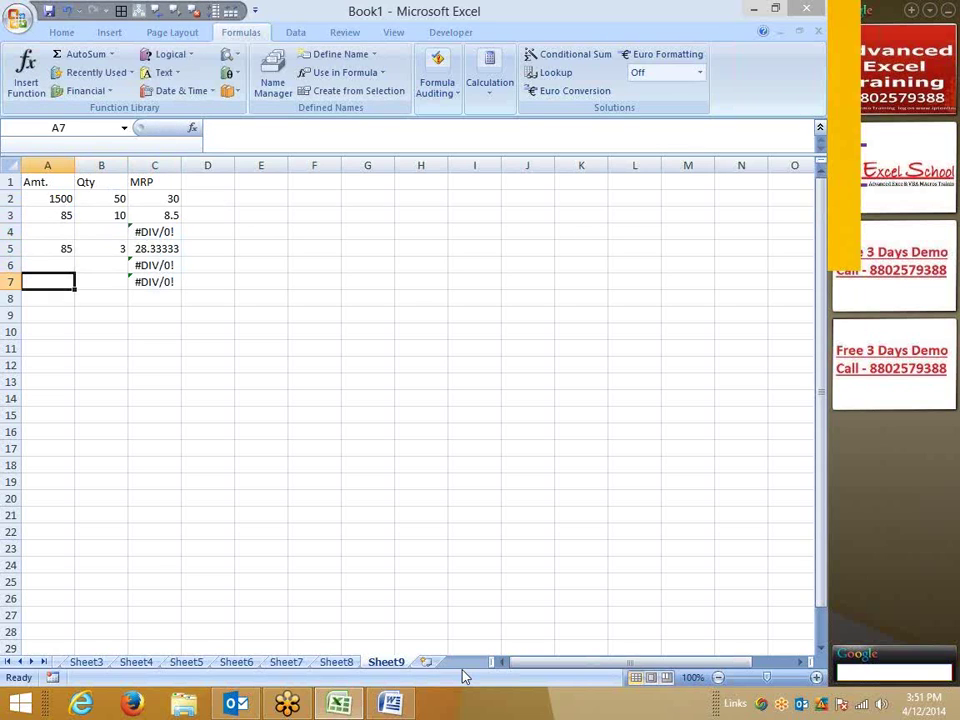
type("37")
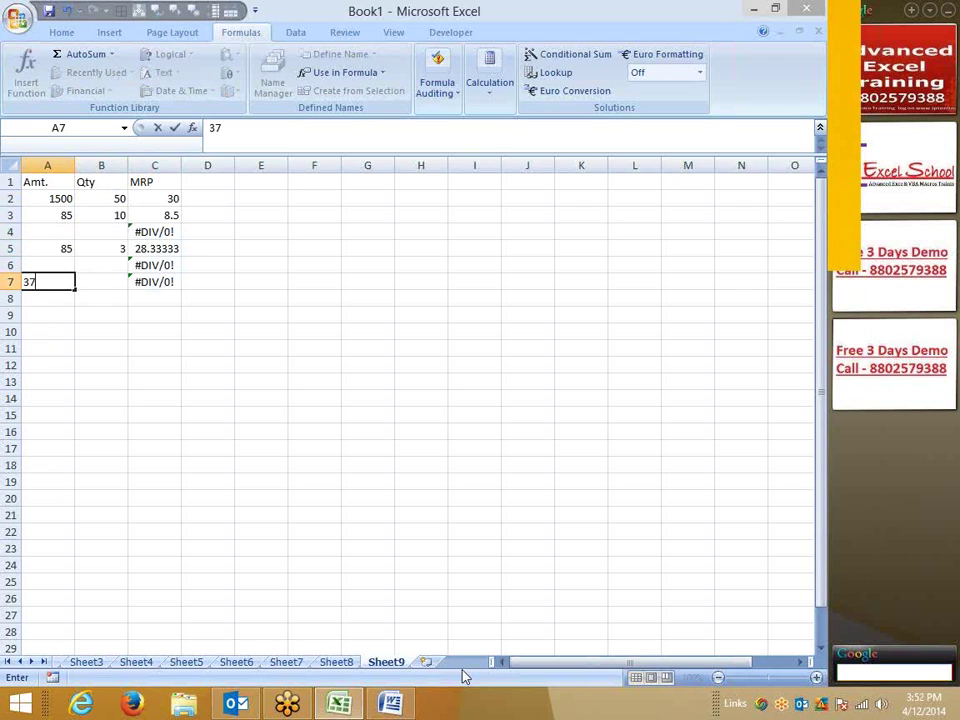
key("Tab")
type("6")
key("Return")
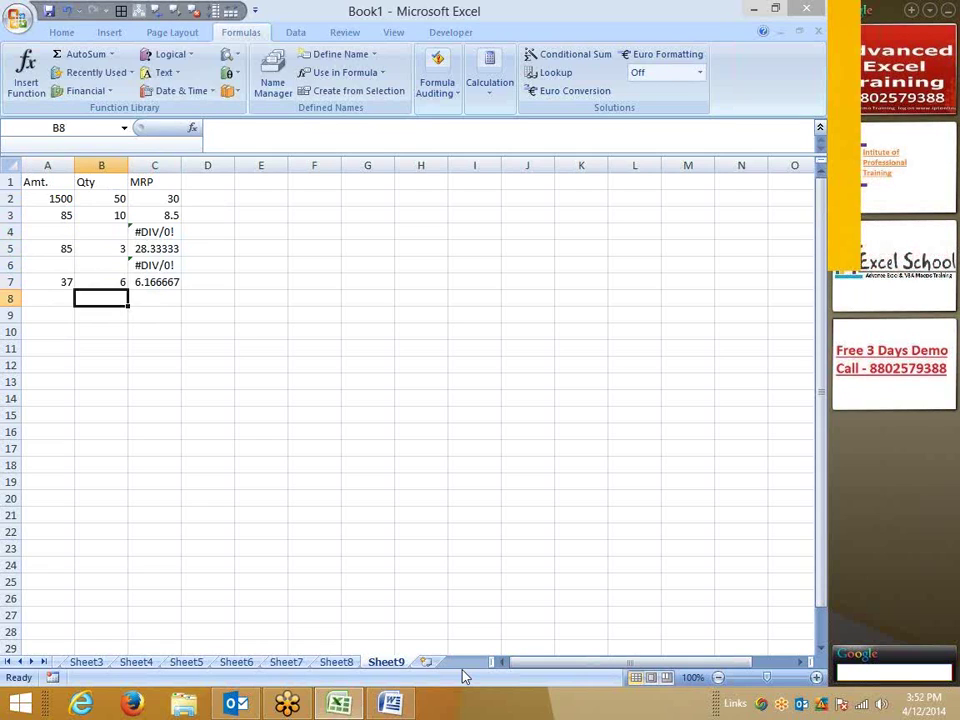
key("Right")
Enter =SUM(C2:C7) in C9, which returns #DIV/0! from the MRP errors
key("Down")
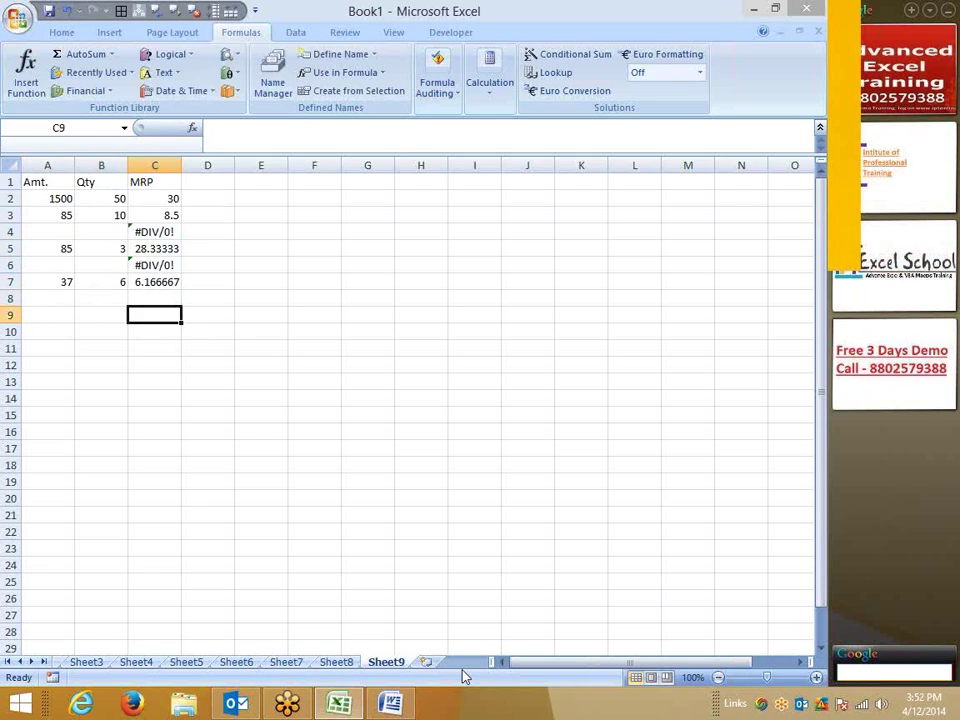
type("=sum")
key("Tab")
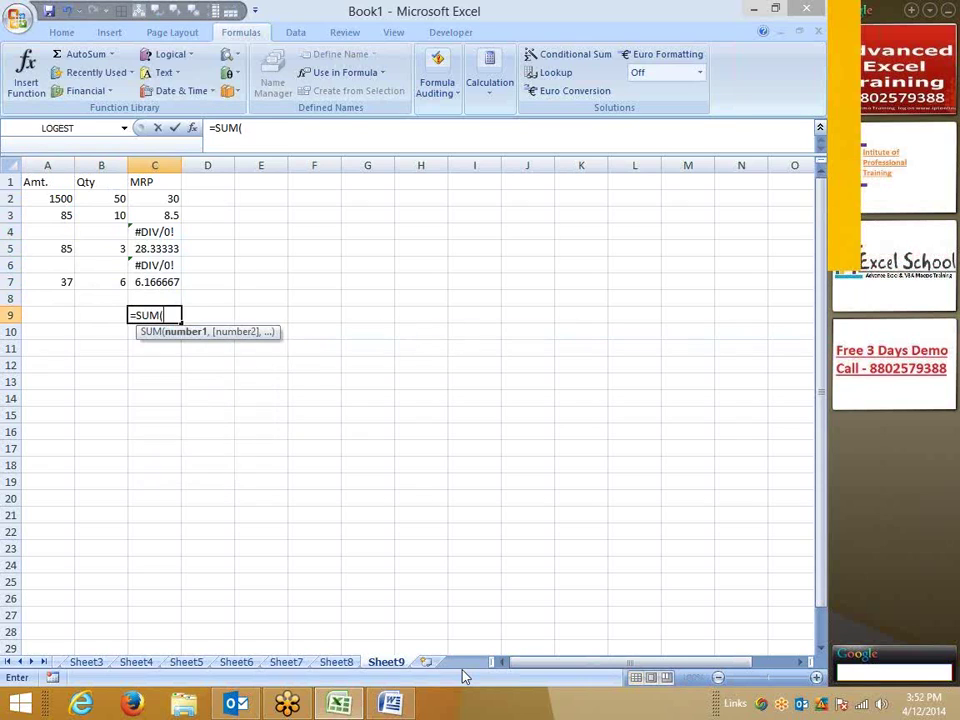
key("Up")
key("Up")
key("ctrl+shift+Up")
key("shift+Down")
key("Return")
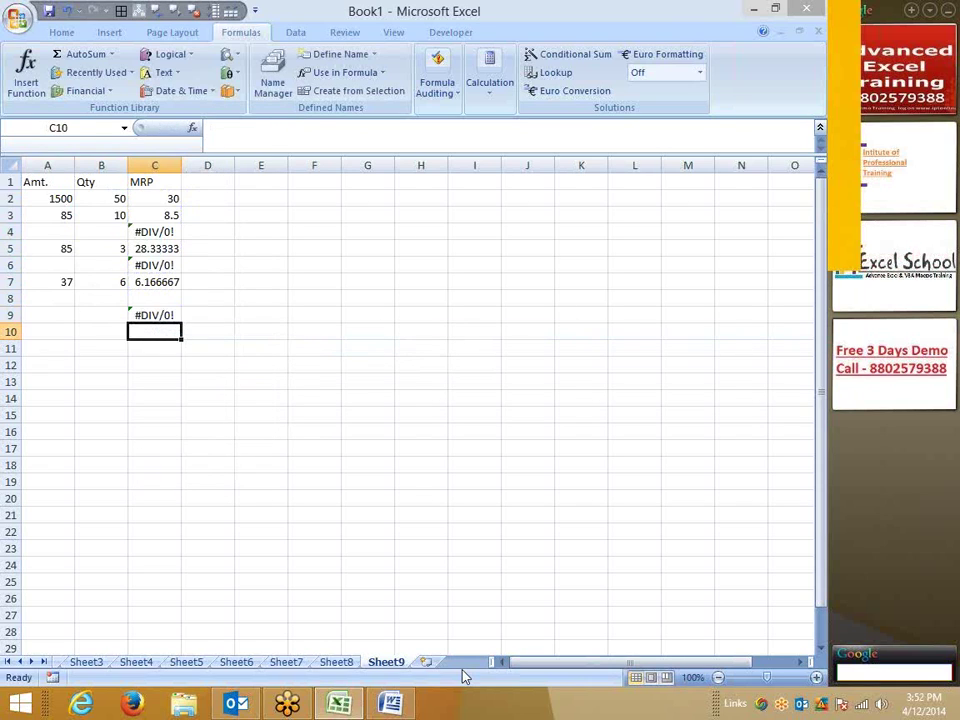
key("Up")
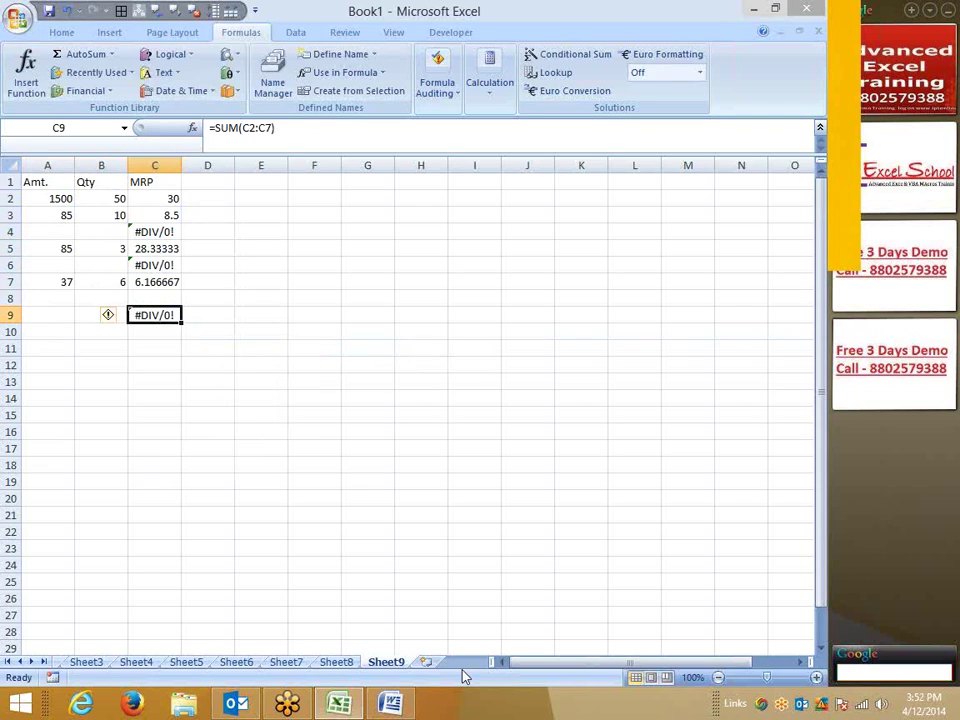
key("Right")
Type =SUM(IFERROR(C2:C7,0)) in D9, correcting a mistaken AVERAGE entry
type("=")
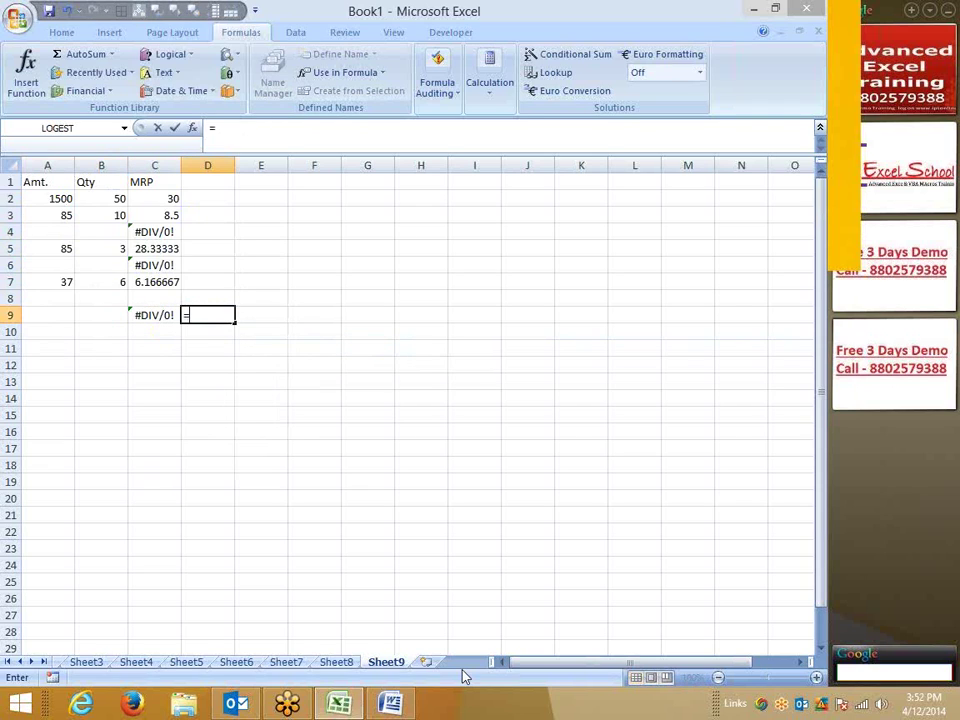
type("sum")
key("Tab")
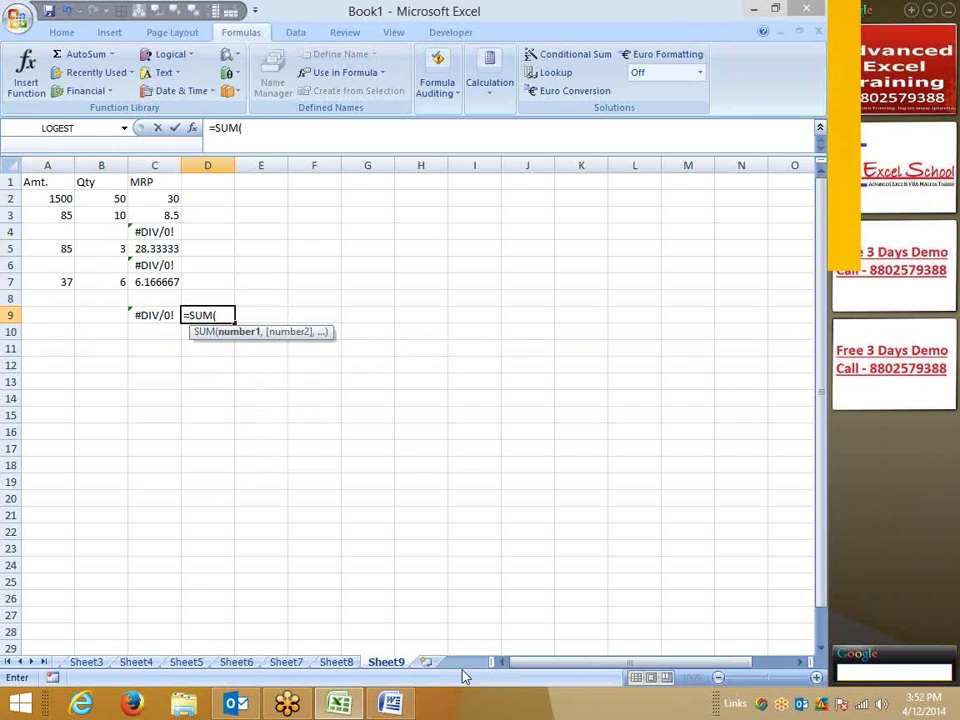
type("av")
key("Down")
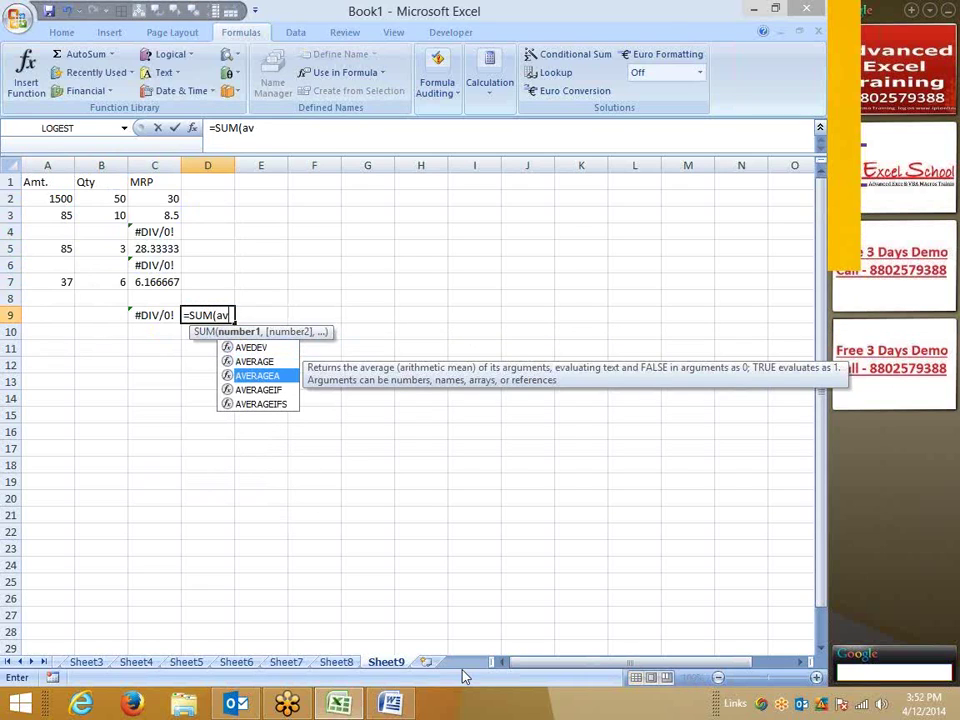
key("Tab")
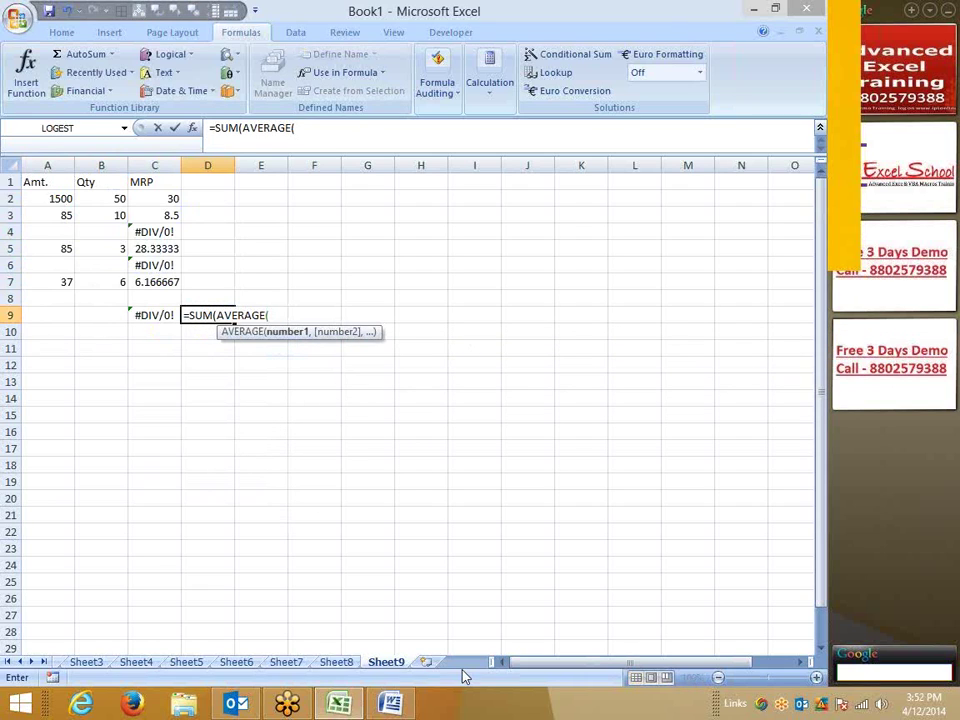
key("BackSpace")
key("BackSpace")
key("BackSpace")
key("BackSpace")
key("BackSpace")
key("BackSpace")
key("BackSpace")
key("BackSpace")
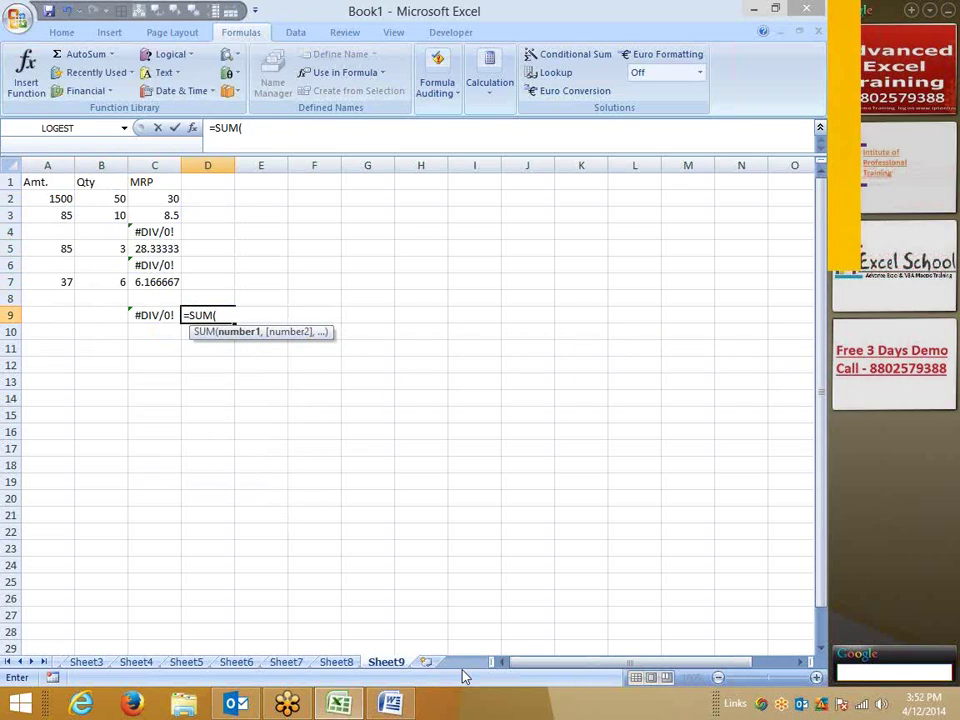
type("if")
key("Down")
key("Tab")
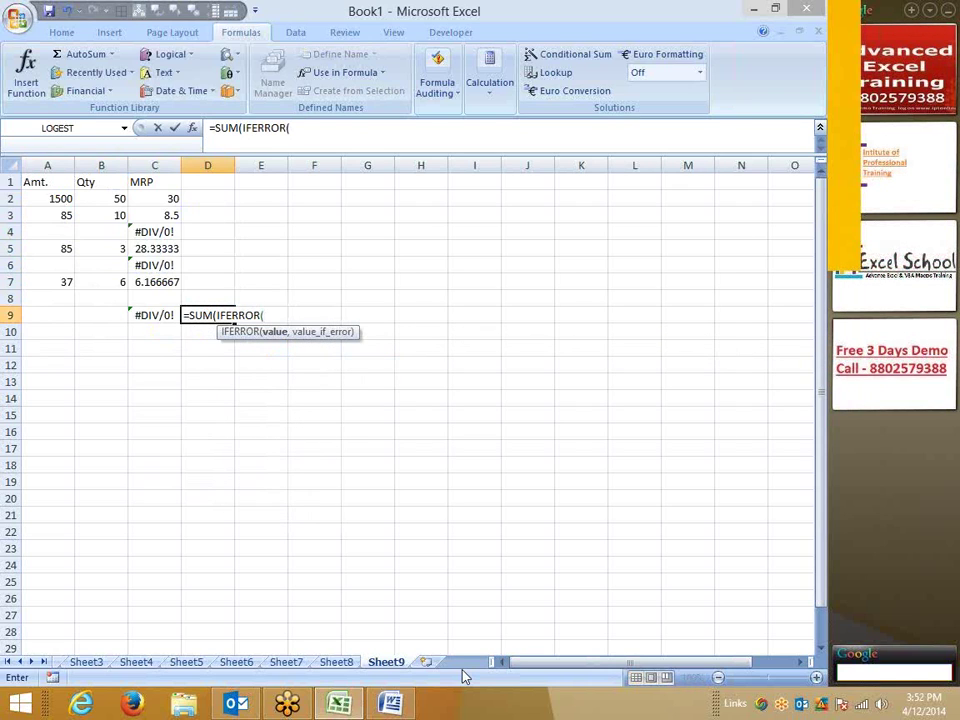
key("Left")
key("Up")
key("Up")
key("ctrl+shift+Up")
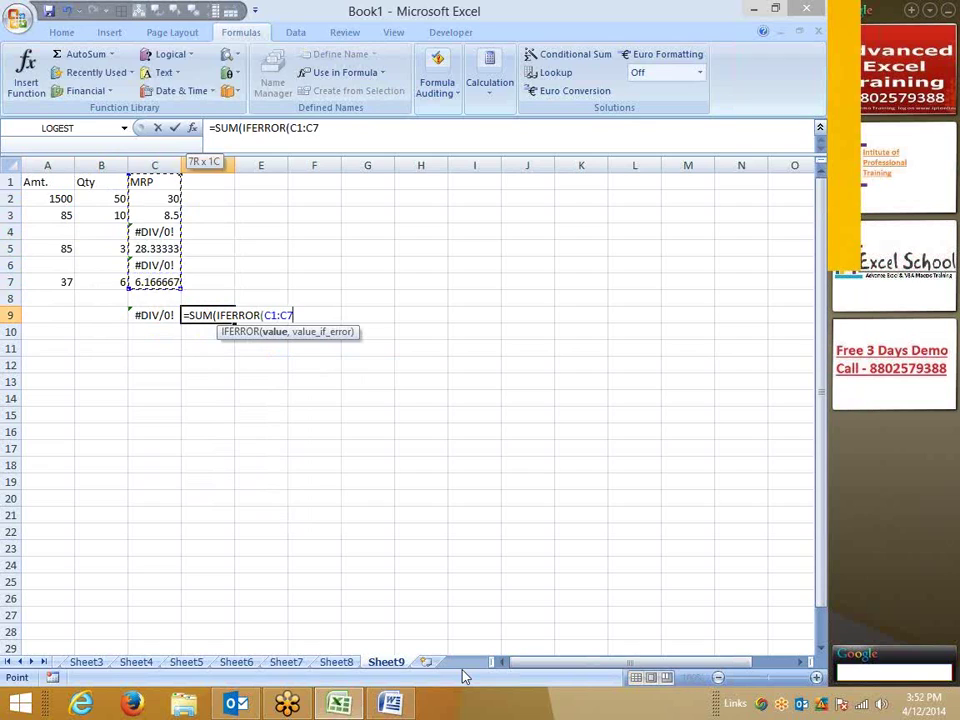
key("shift+Down")
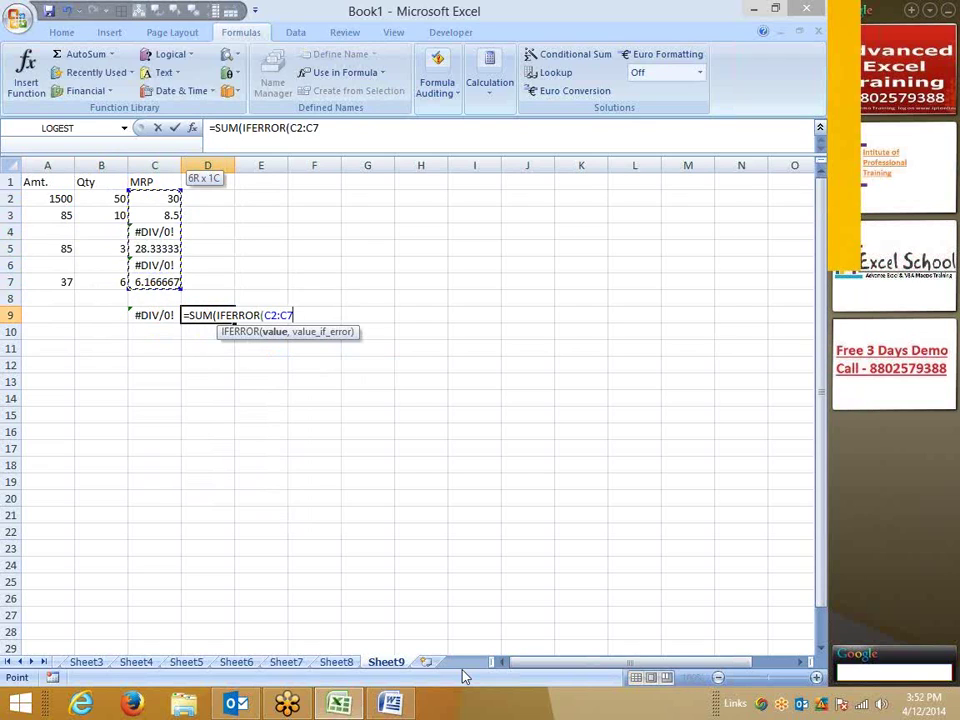
type(",0)")
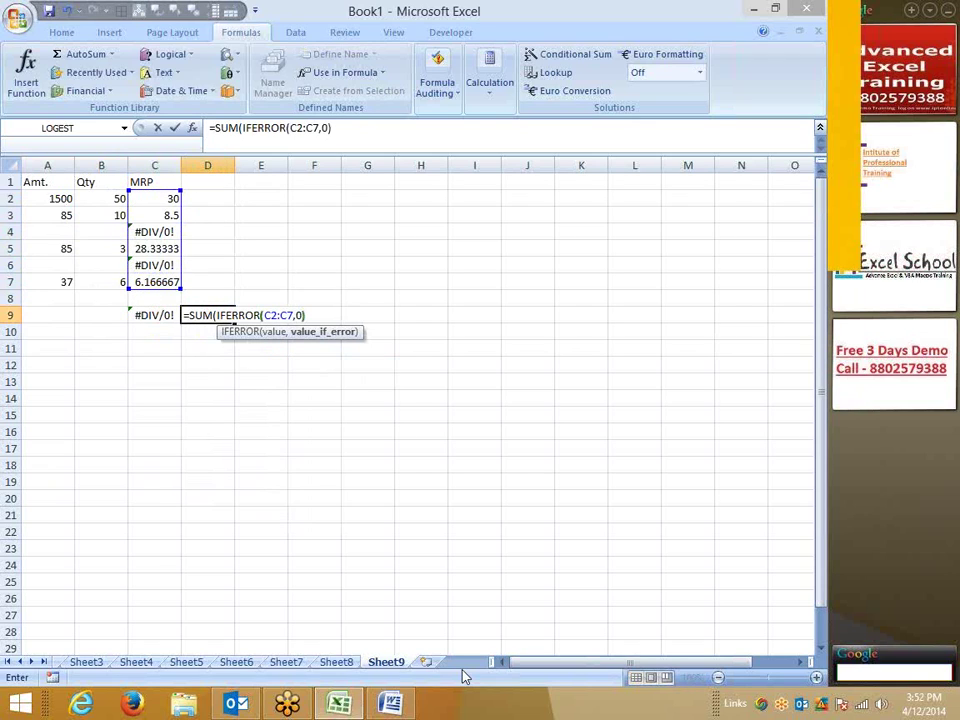
key("Return")
Enter D9's formula as an array formula returning 73, and compare it with C9
key("Up")
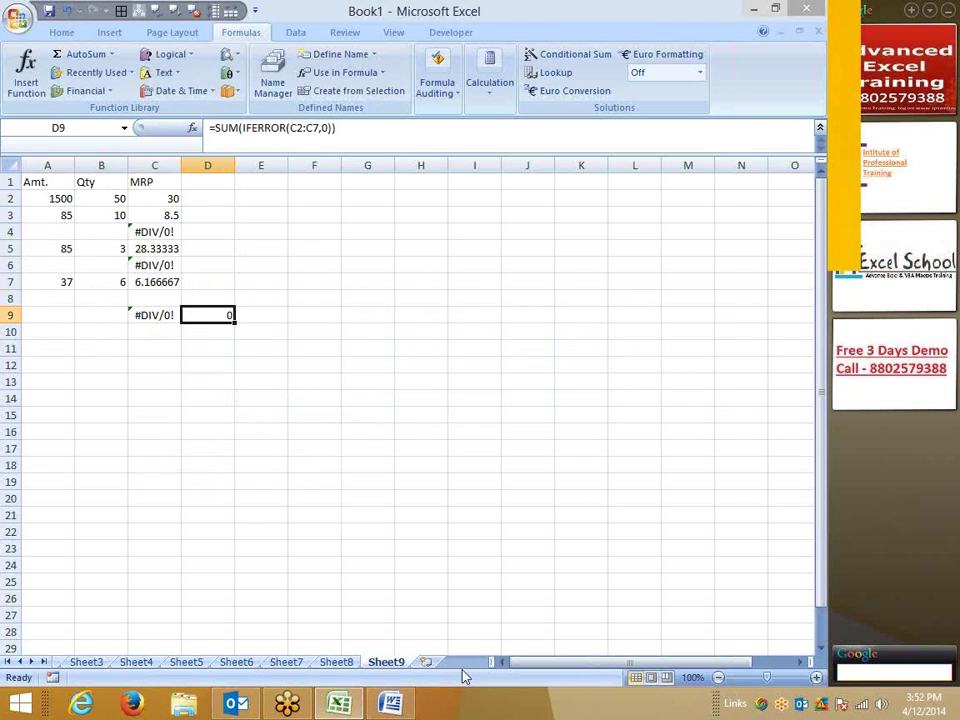
key("F2")
key("ctrl+shift+Return")
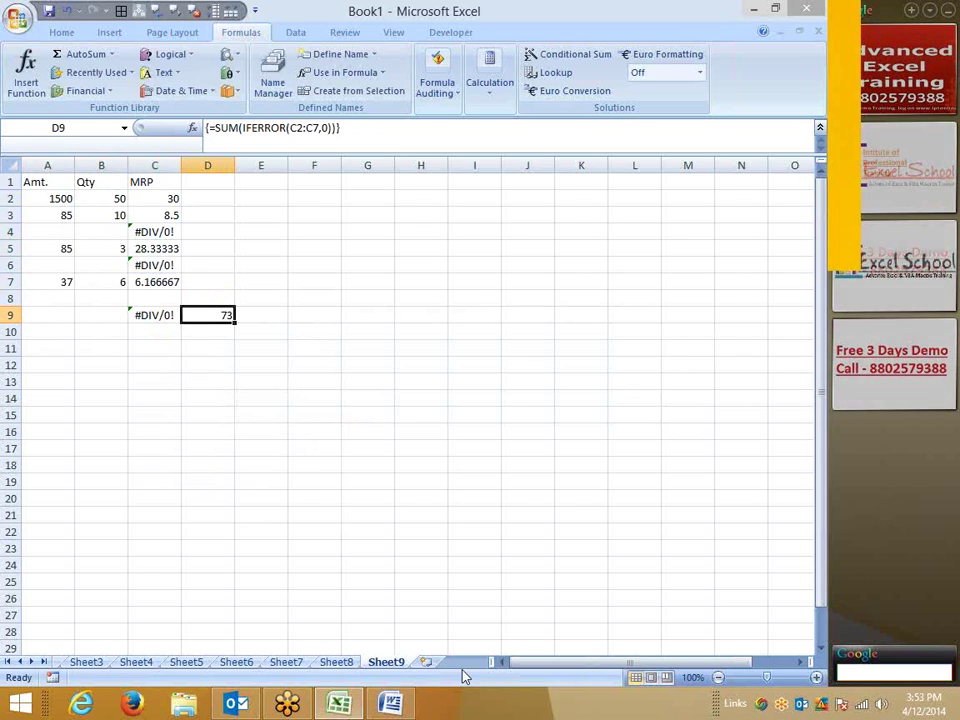
key("Left")
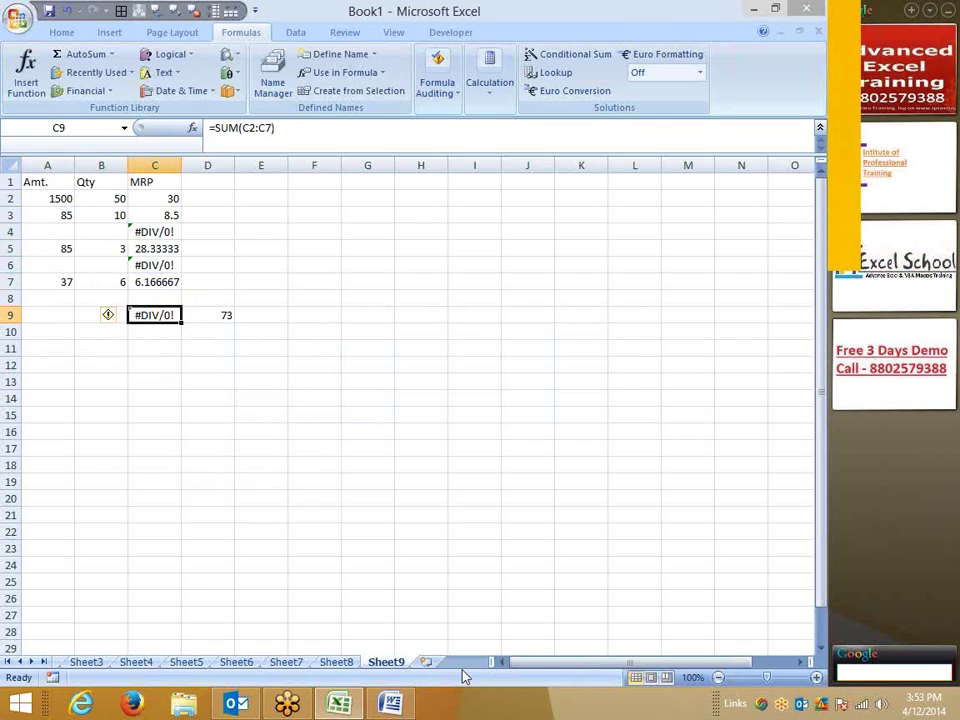
key("Right")
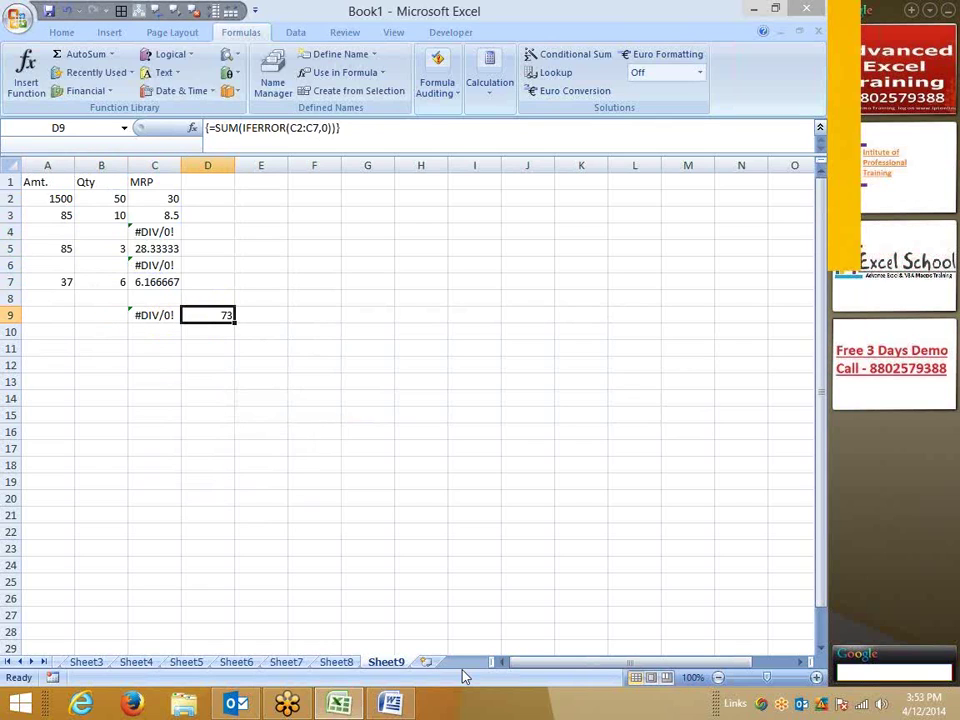
left_click(448, 106)
left_click(557, 164)
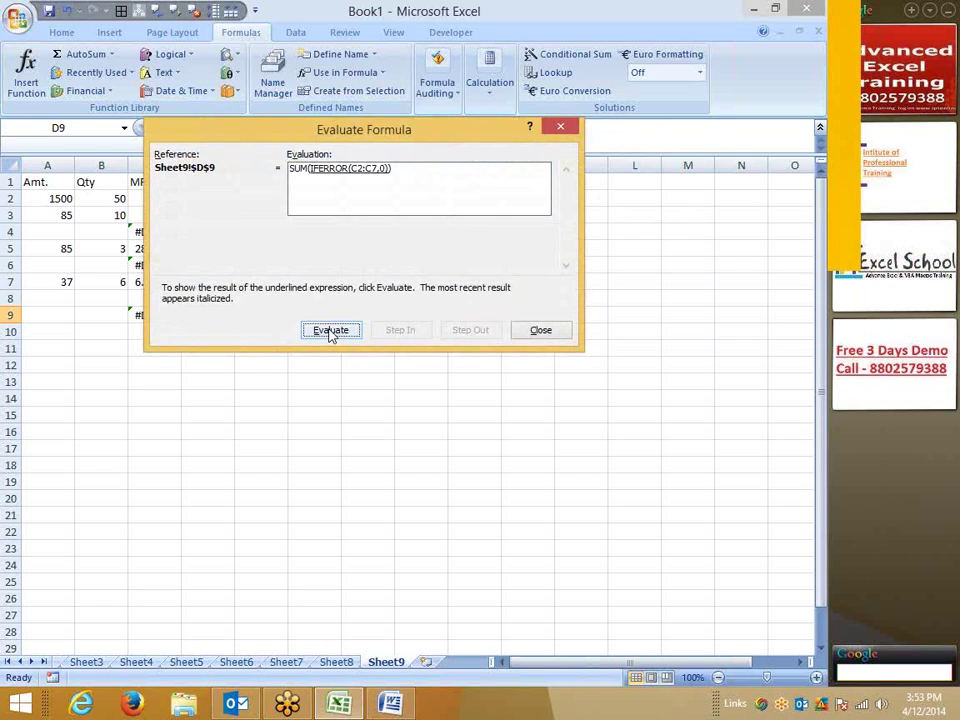
left_click(331, 330)
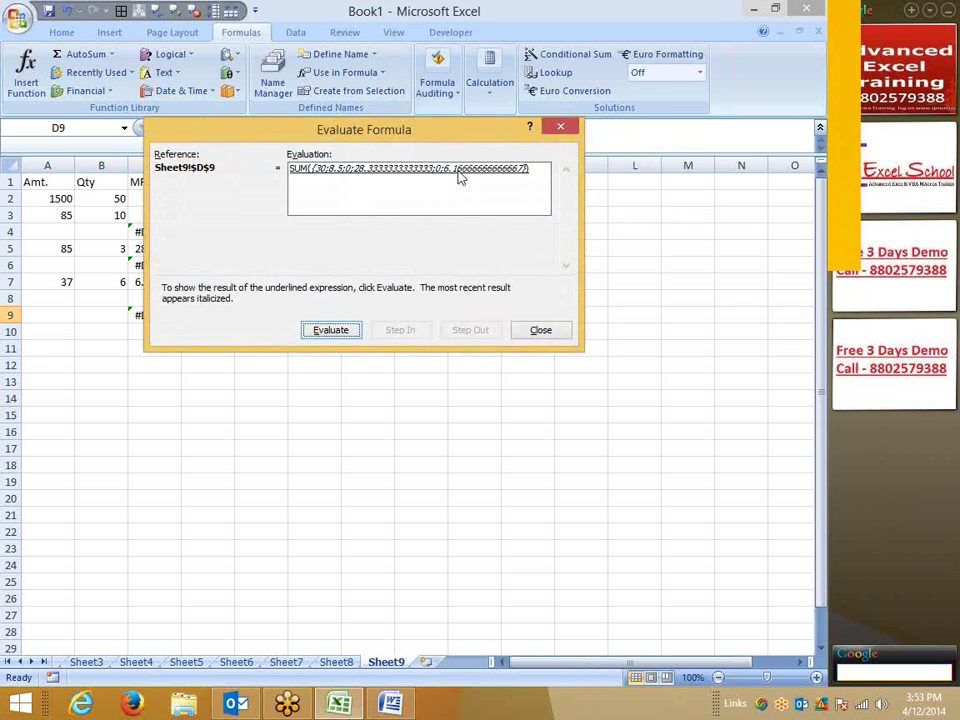
left_click(334, 330)
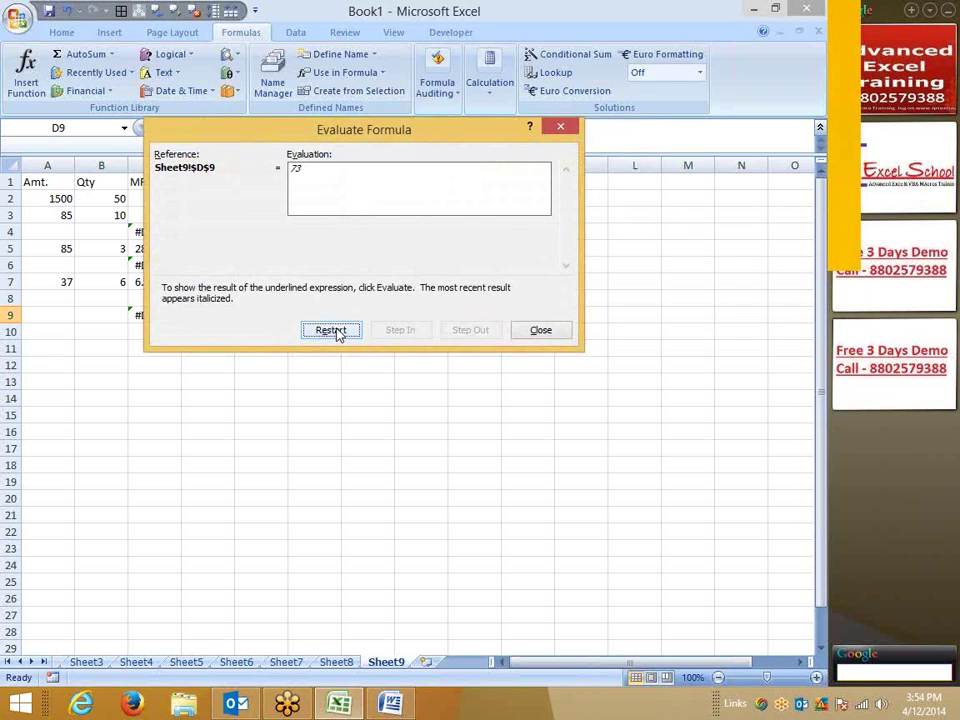
left_click(522, 330)
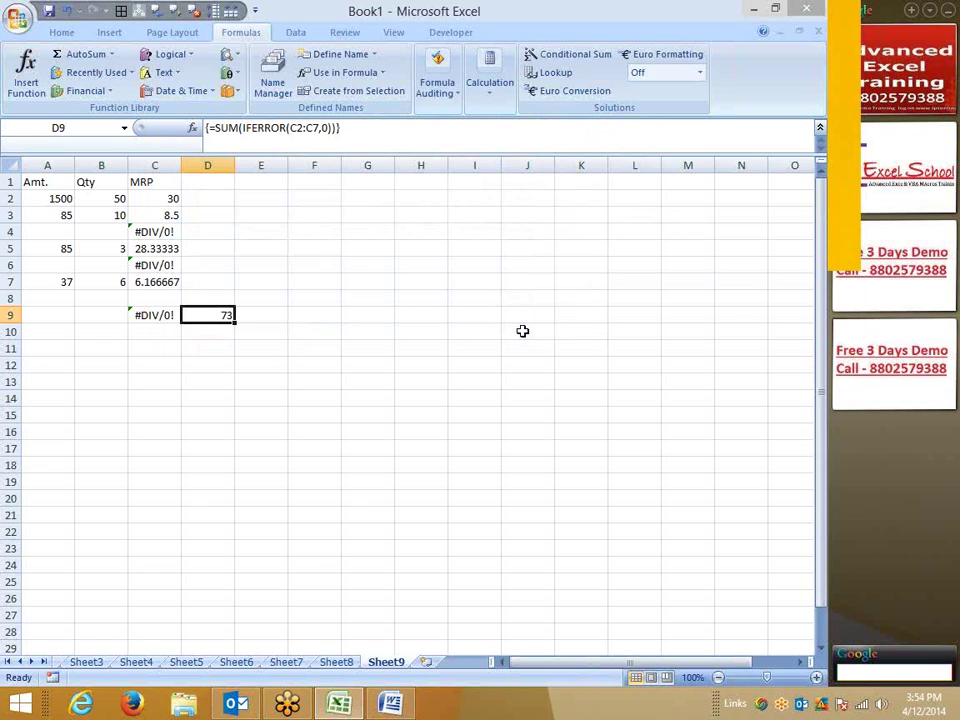
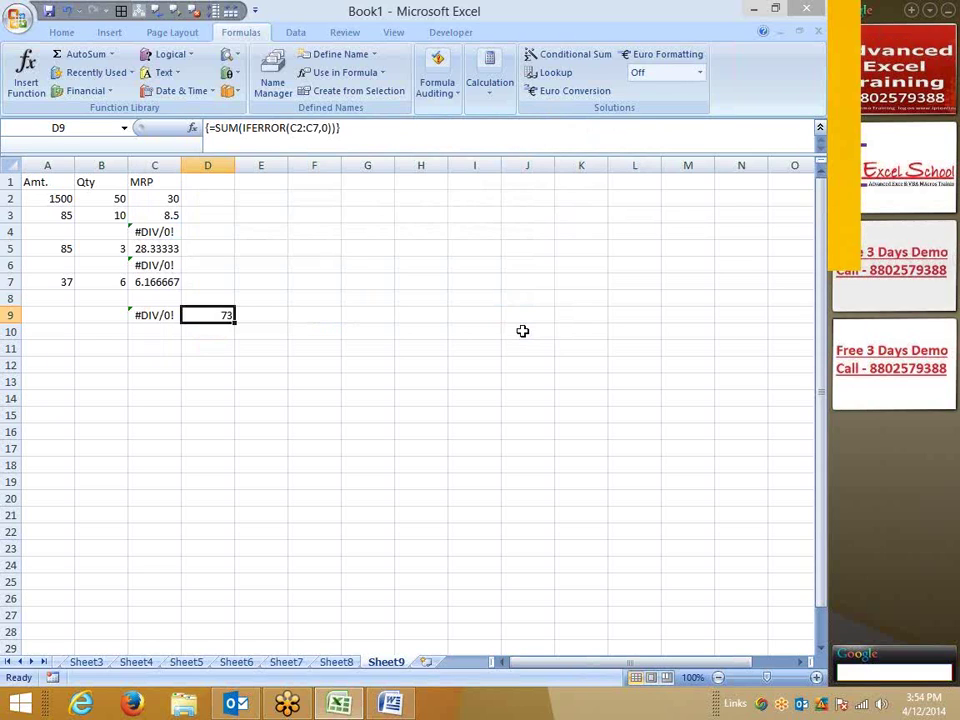
After checking the C9 and D9 totals, start D10's formula as =SUM(IF(ISERROR(
key("Left")
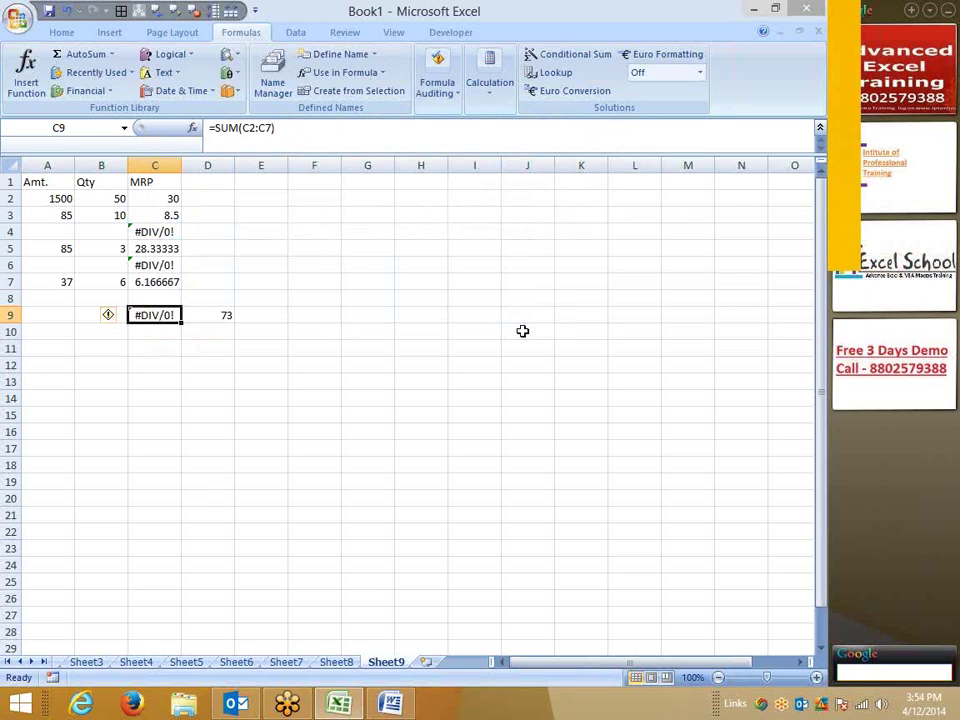
key("Right")
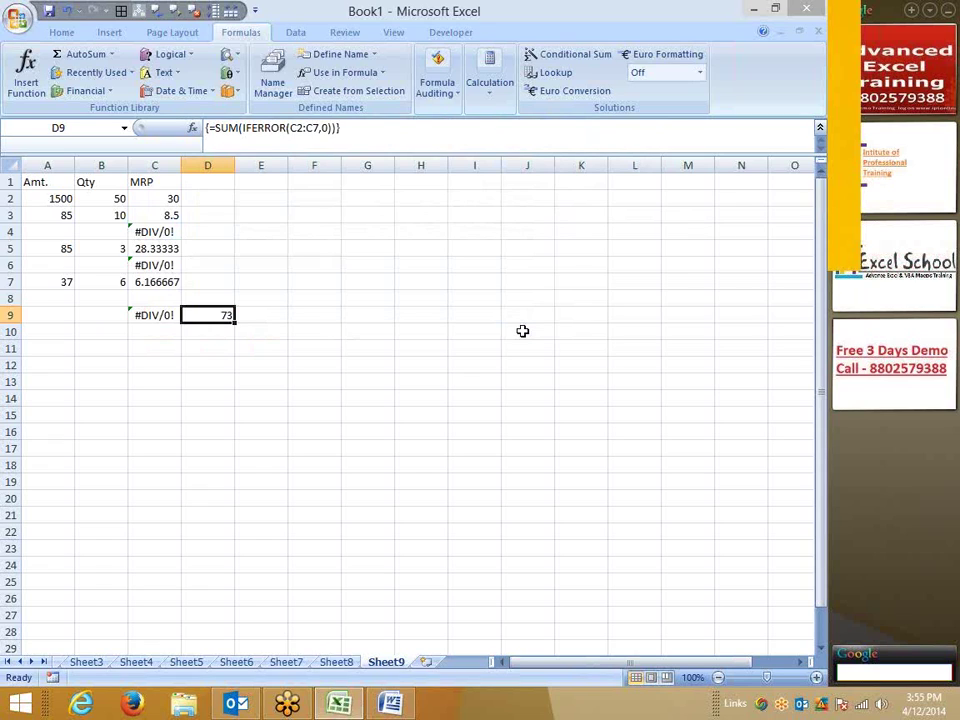
key("Return")
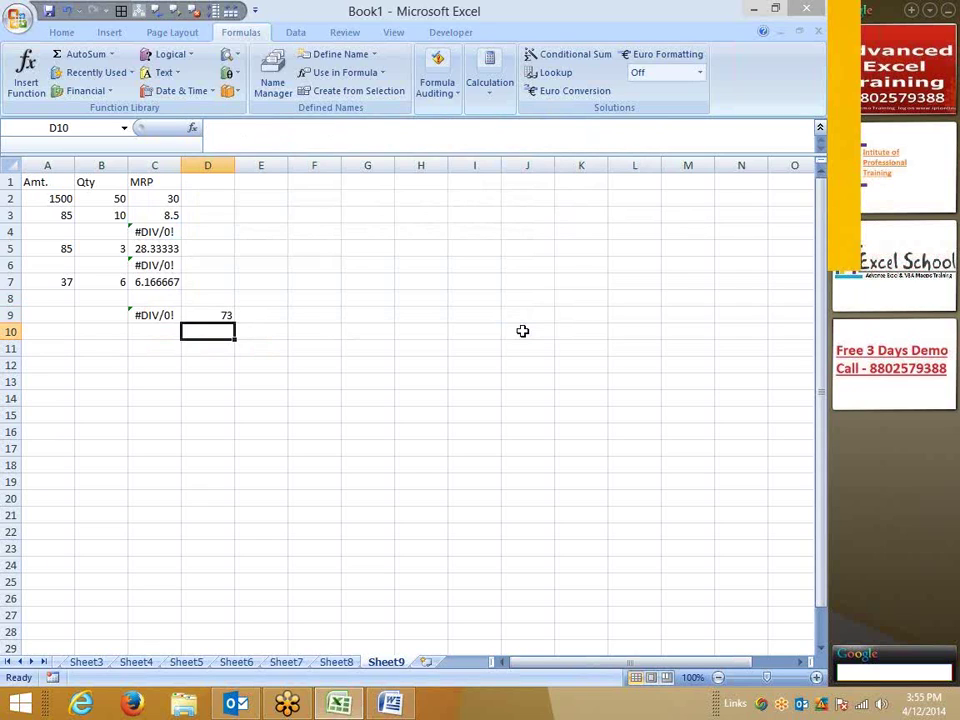
type("=sum")
key("Tab")
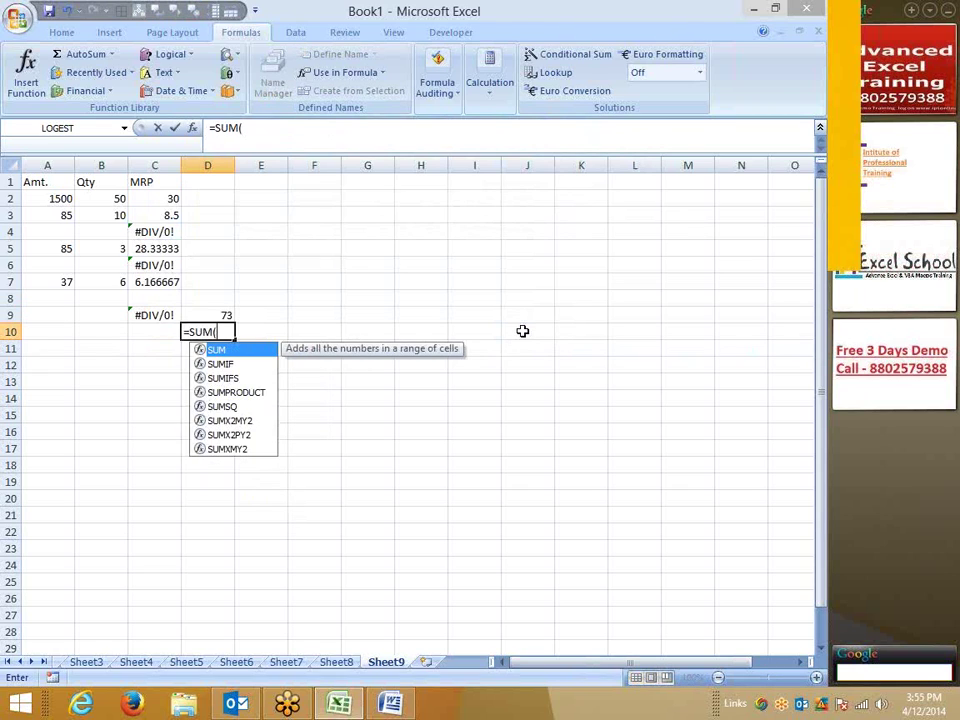
type("if")
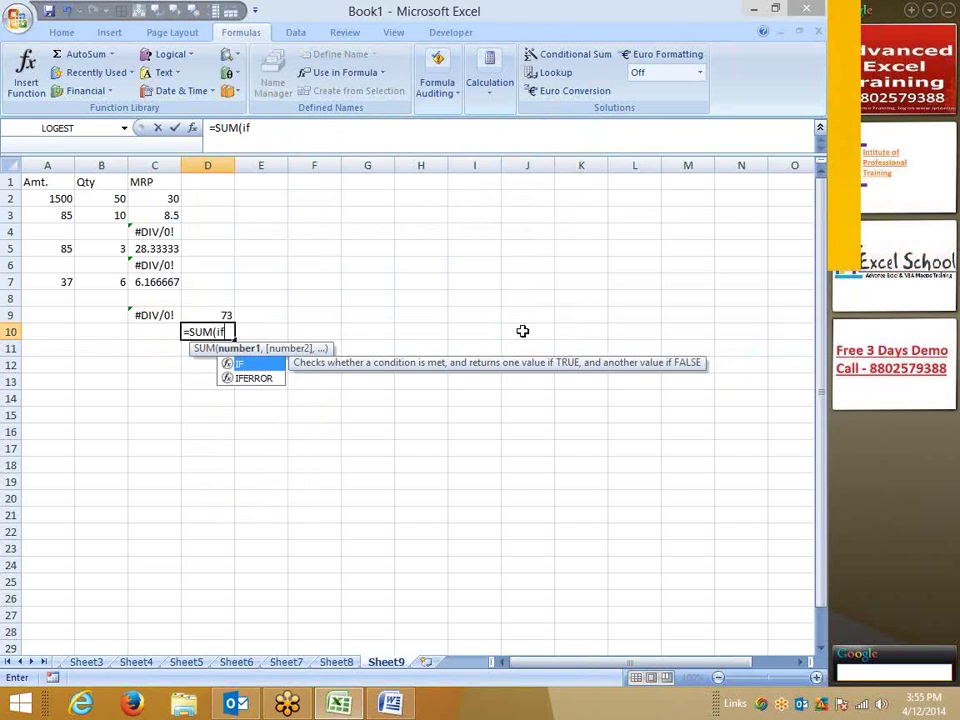
key("Tab")
type("is")
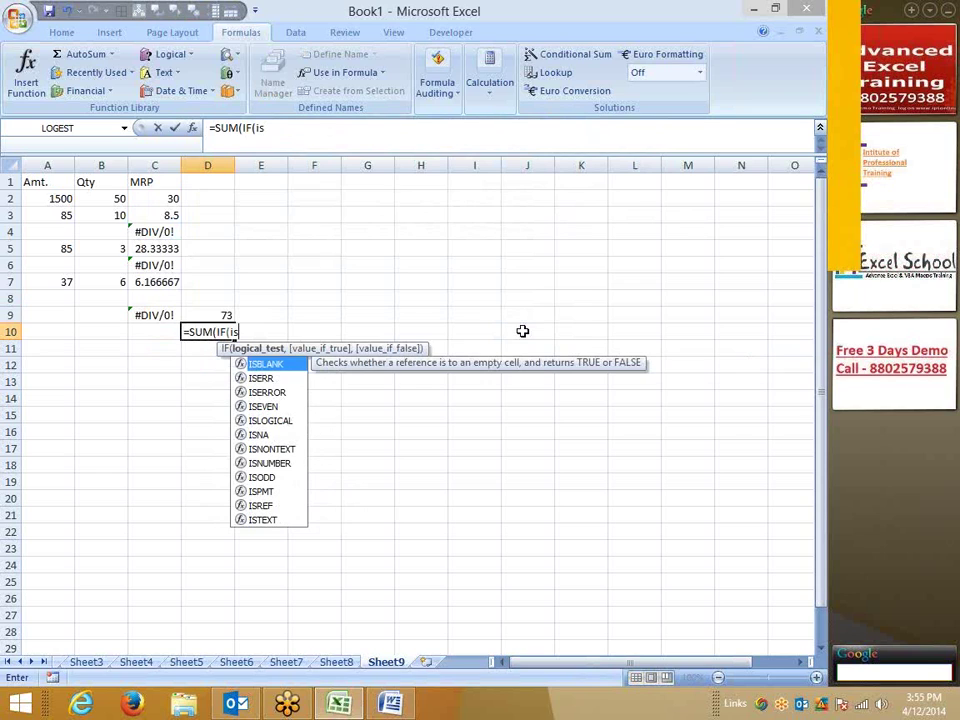
key("Down")
key("Down")
key("Tab")
Fill in the ISERROR test and values so D10 reads ...ISERROR(C2:C7,0,C2:C7
key("Left")
key("Up")
key("Up")
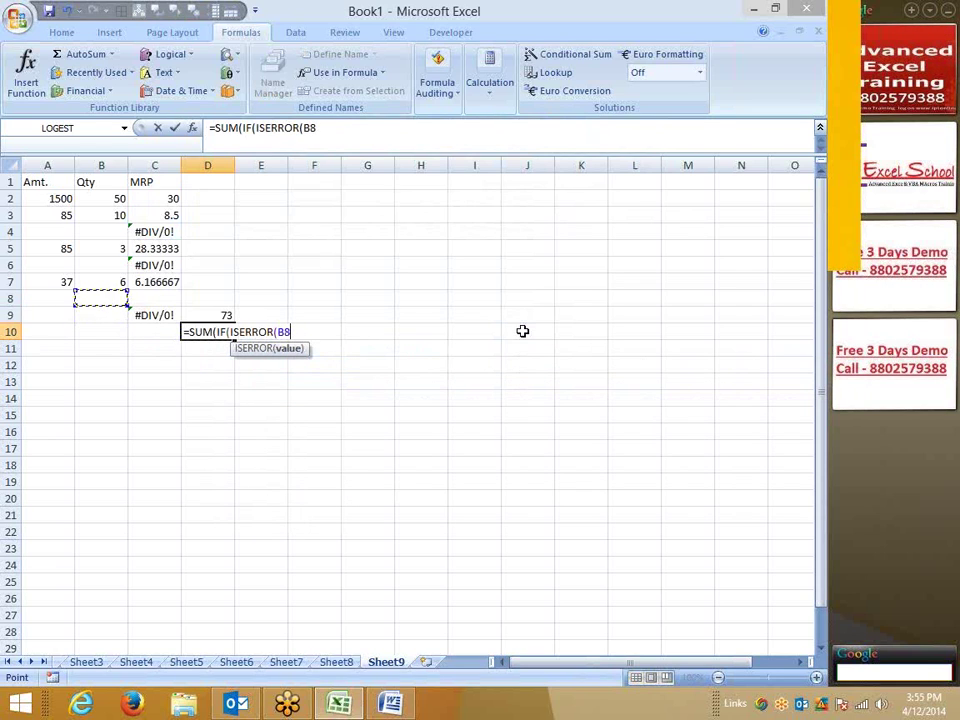
key("Up")
key("ctrl+shift+Up")
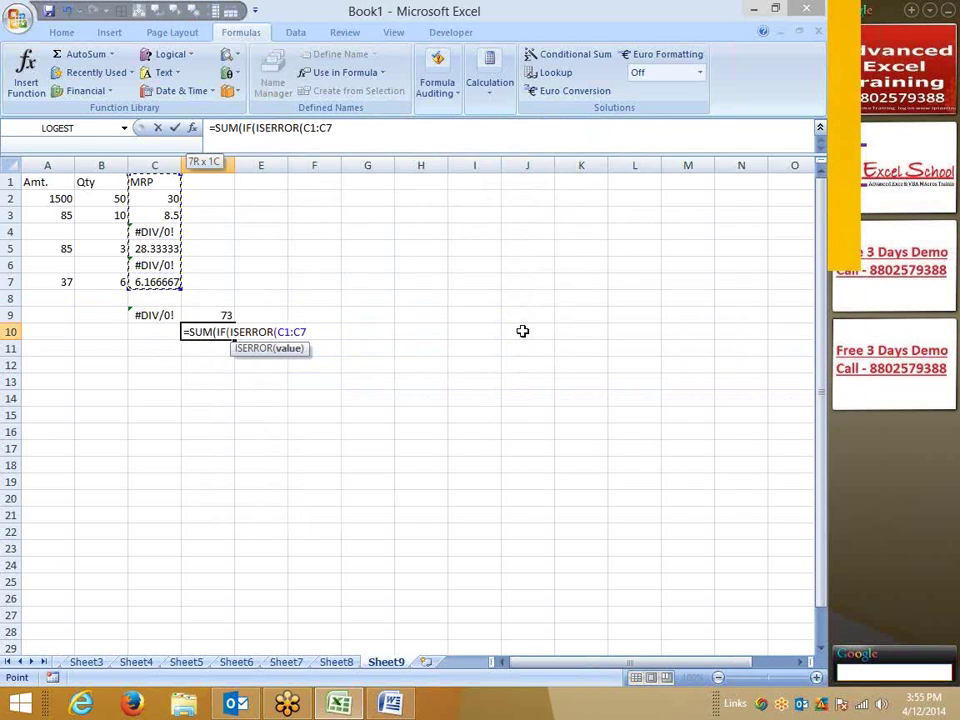
key("shift+Down")
type(",0")
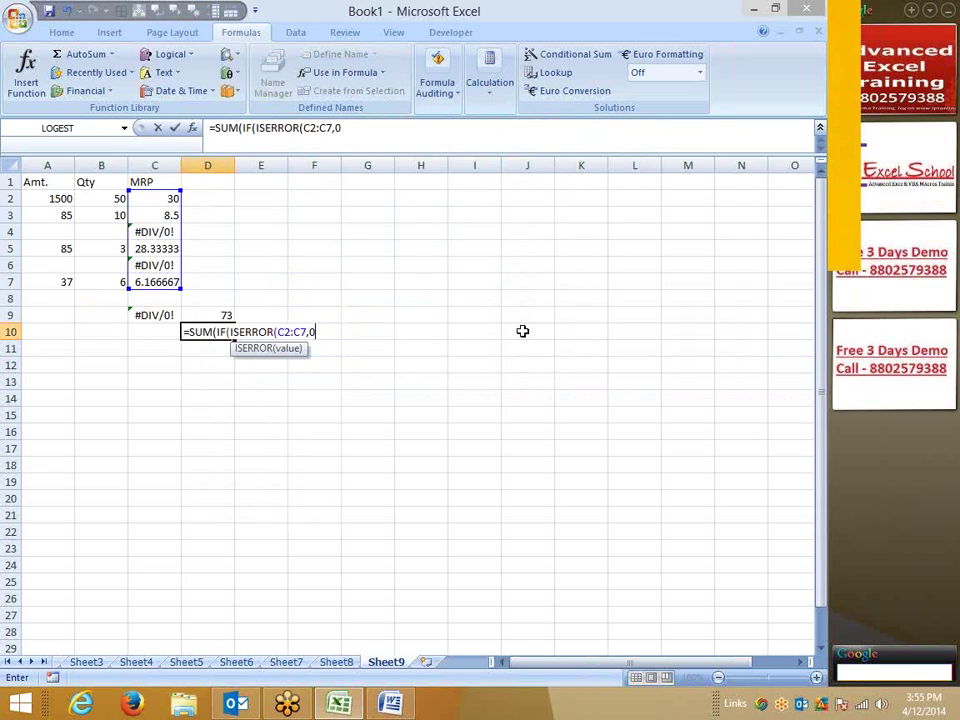
type(",")
key("Left")
key("Right")
key("Up")
key("Up")
key("Up")
key("ctrl+shift+Up")
key("shift+Down")
Fix the missing bracket and array-enter {=SUM(IF(ISERROR(C2:C7),0,C2:C7))} in D10
key("Return")
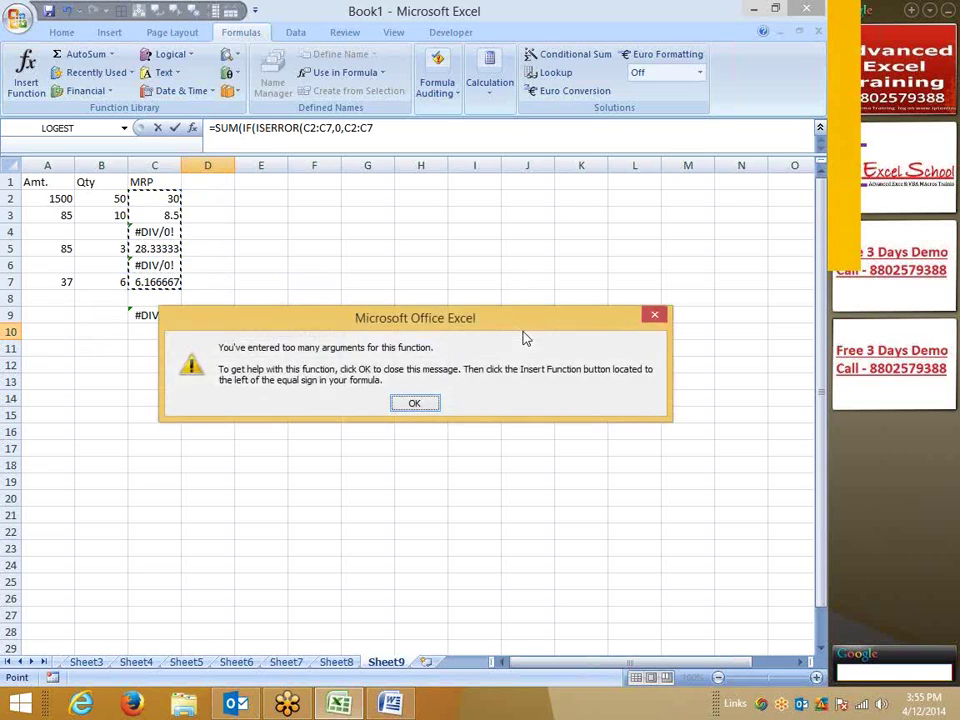
key("Return")
key("Left")
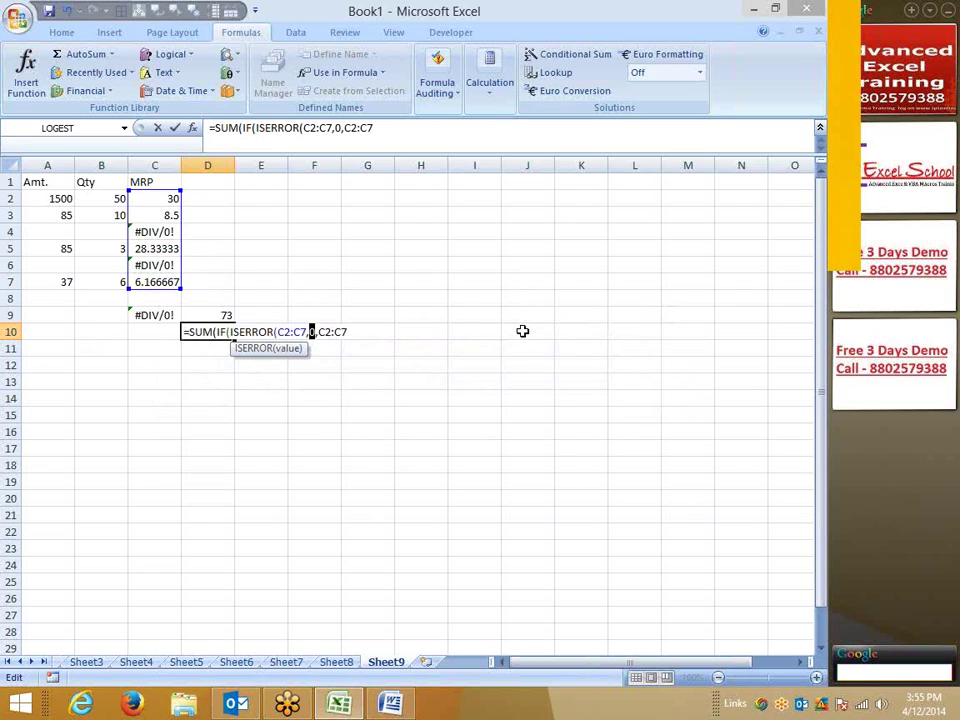
key("Left")
key("Left")
key("Right")
type(")")
key("End")
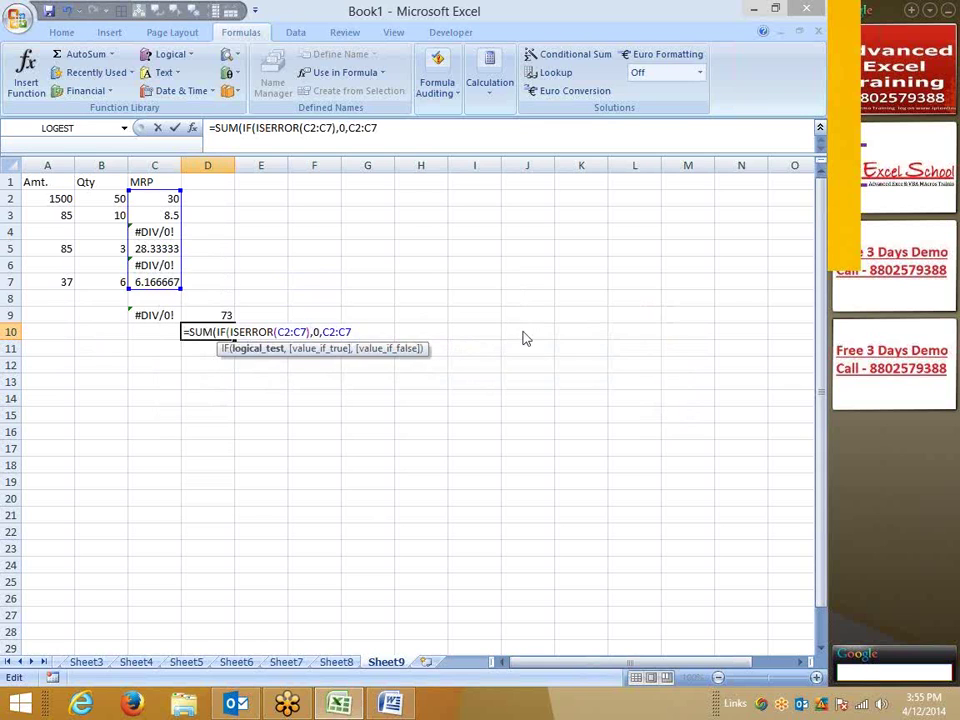
key("Return")
key("Return")
key("Up")
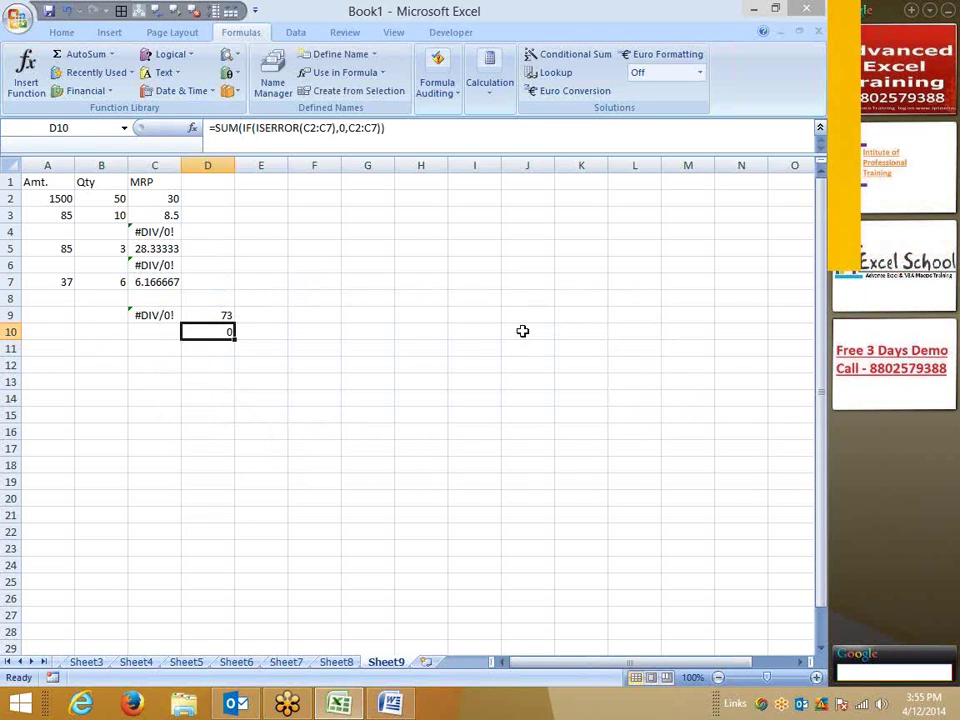
key("F2")
key("ctrl+shift+Return")
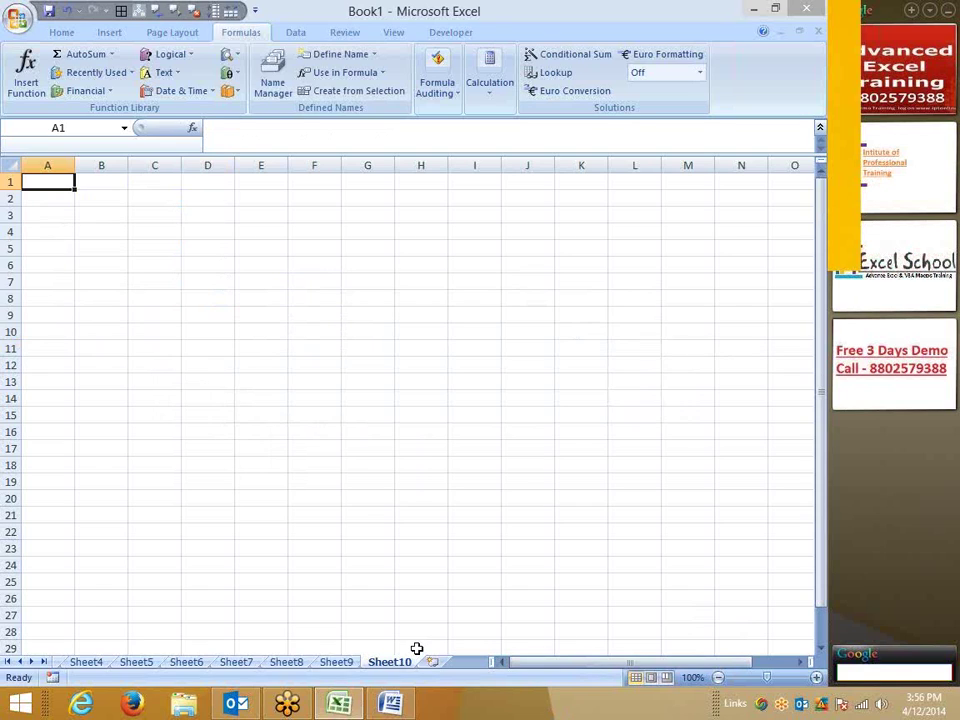
Enter 50 in A1, 65 in A2 and 74 in A3 of Sheet10
type("50")
key("Tab")
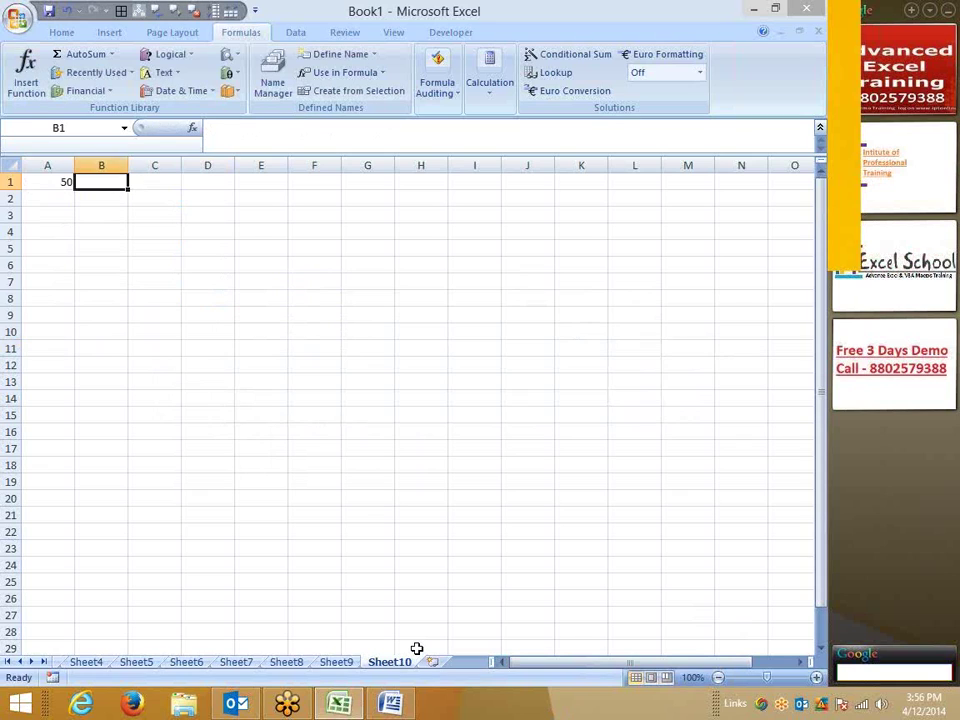
key("Down")
key("Left")
type("65")
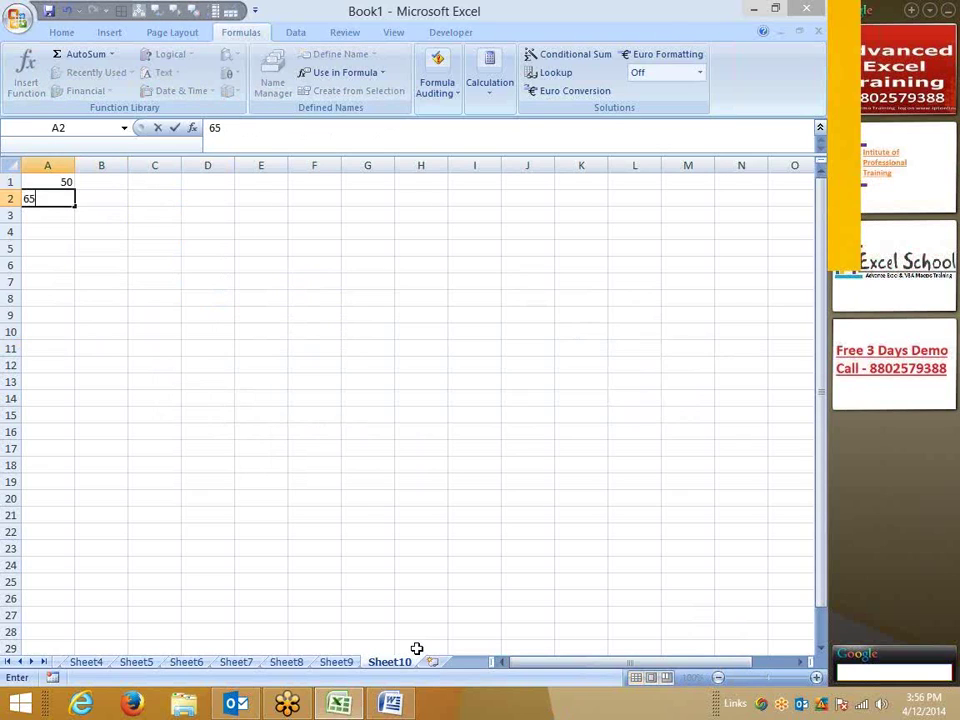
key("Return")
type("74")
key("Return")
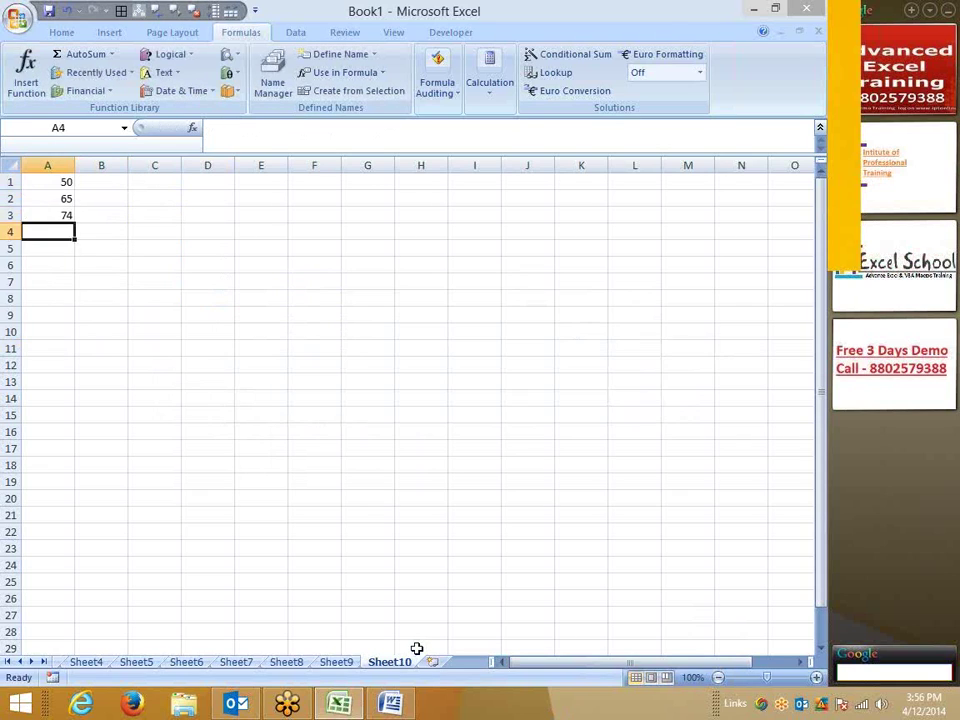
type("na.")
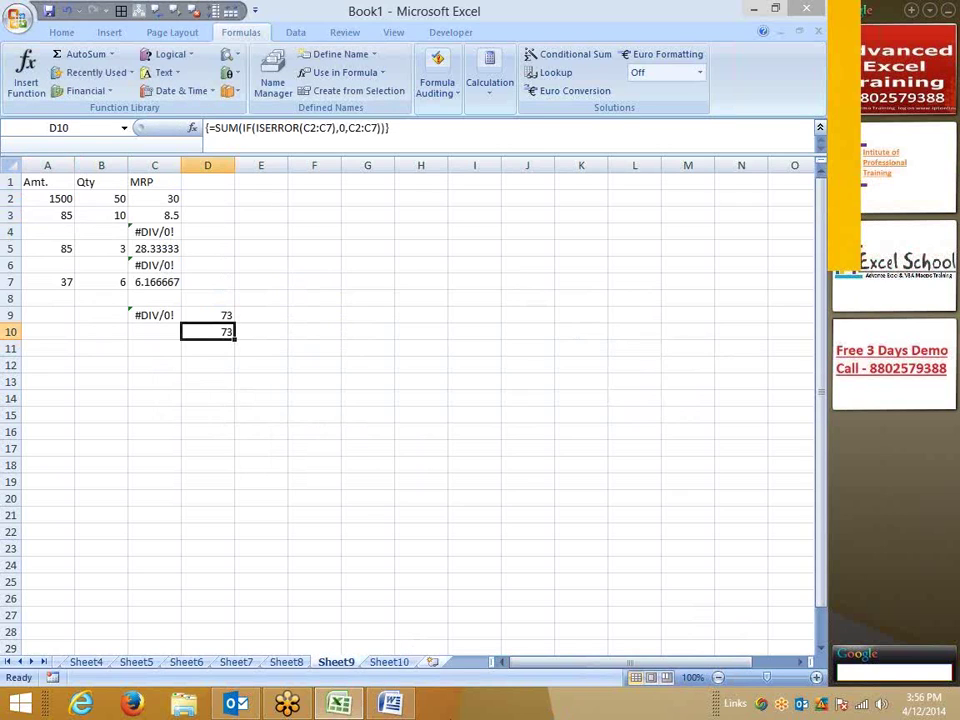
left_click(167, 382)
left_click(171, 362)
left_click(171, 346)
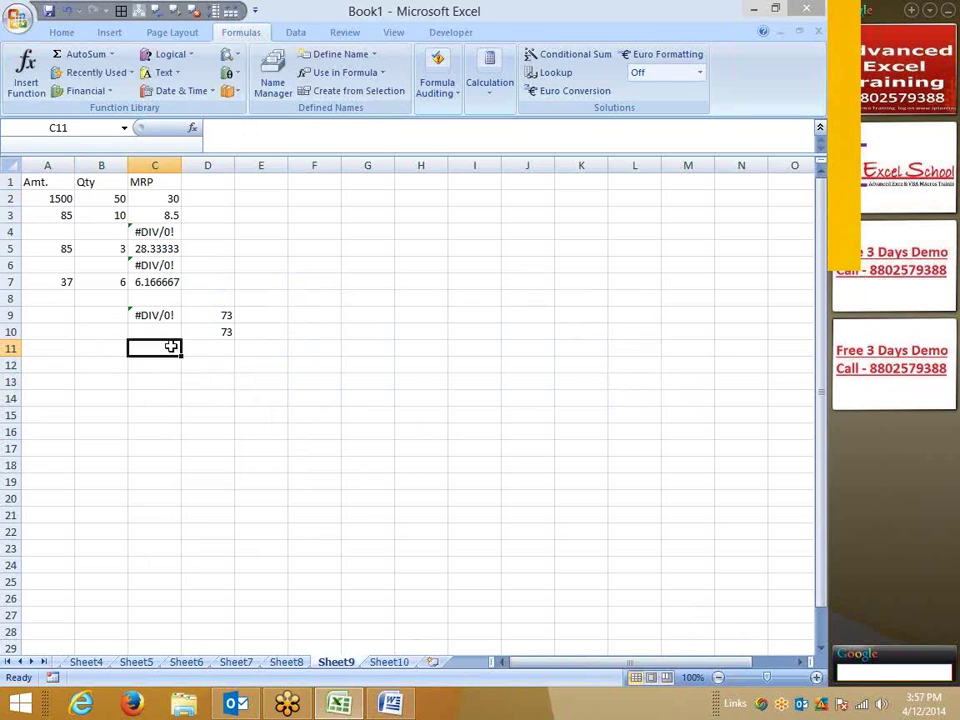
left_click(184, 665)
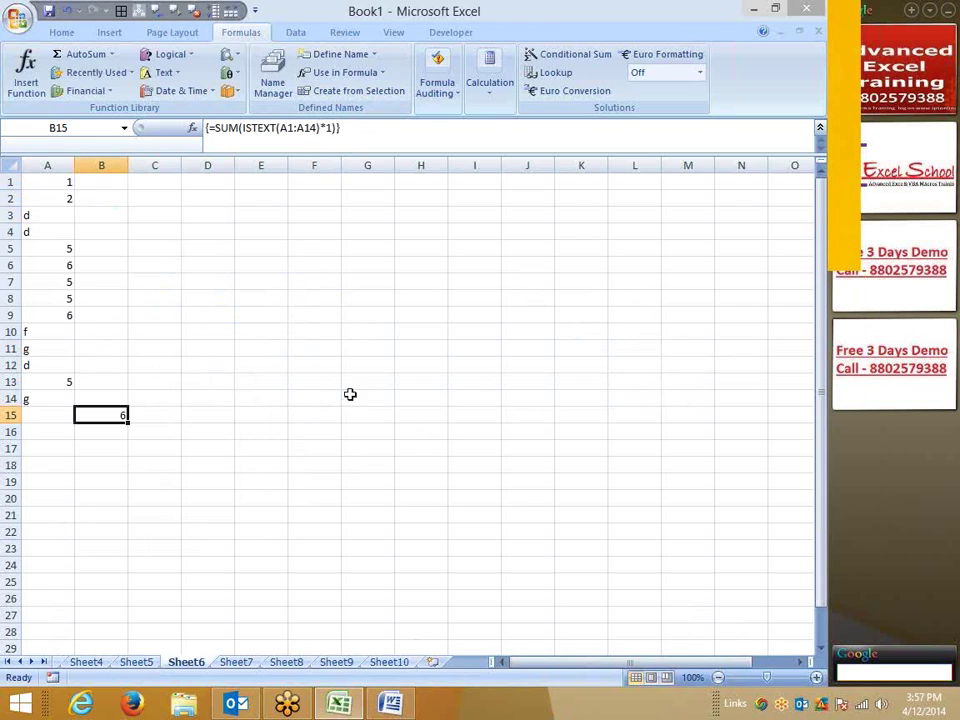
left_click(389, 662)
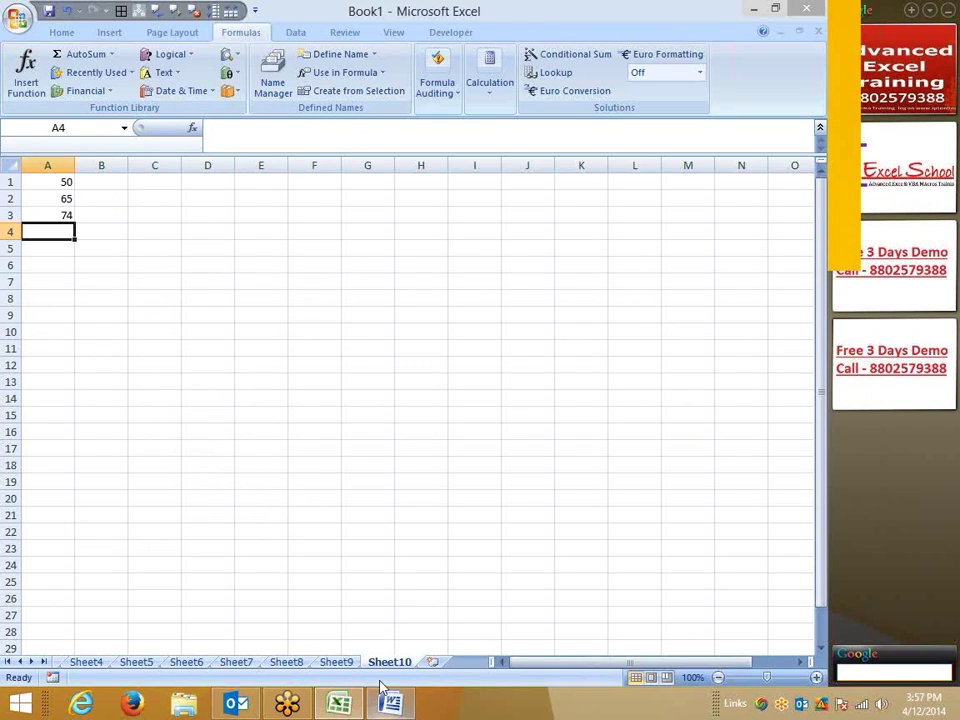
left_click(336, 662)
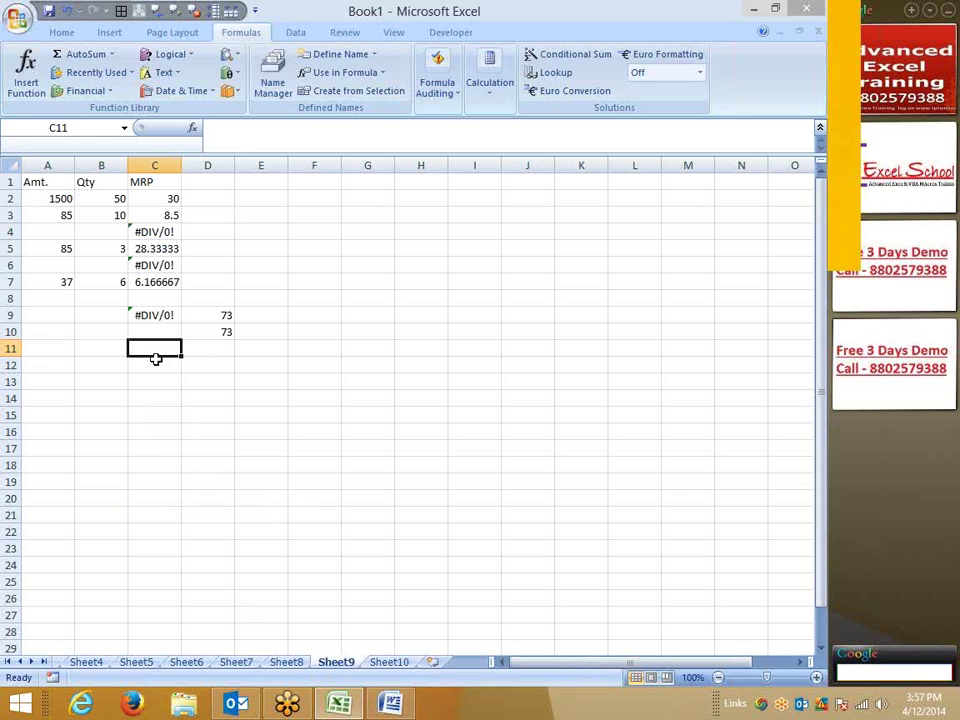
Array-enter {=SUM(ISERROR(C2:C7)*1)} in C11, accepting Excel's bracket correction, to count 2 errors
type("=SUM(")
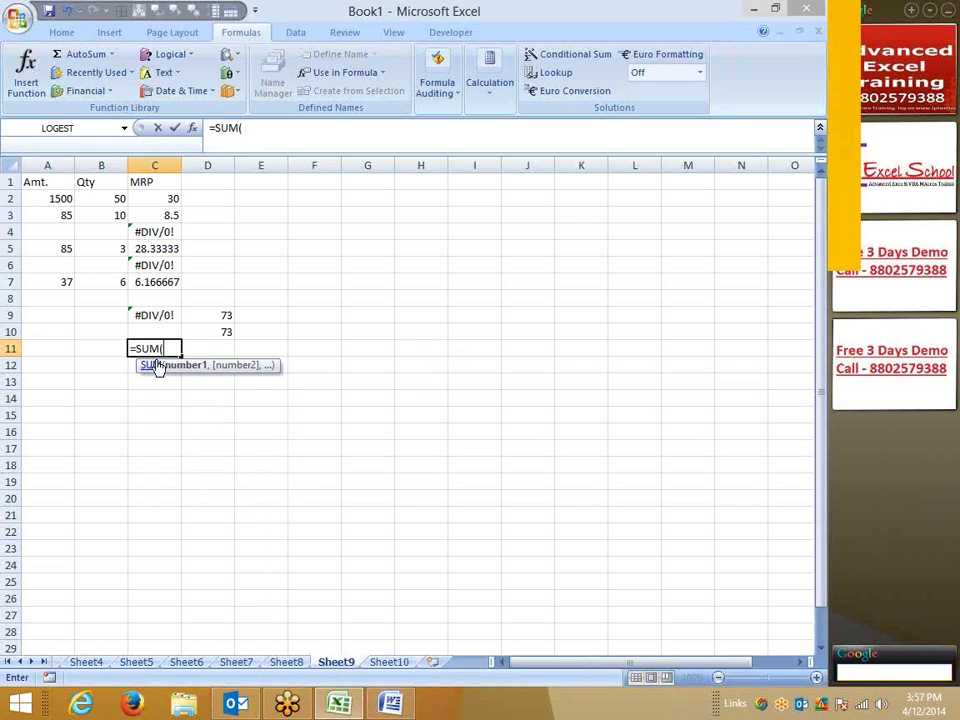
type("IS")
key("Down")
key("Down")
key("Tab")
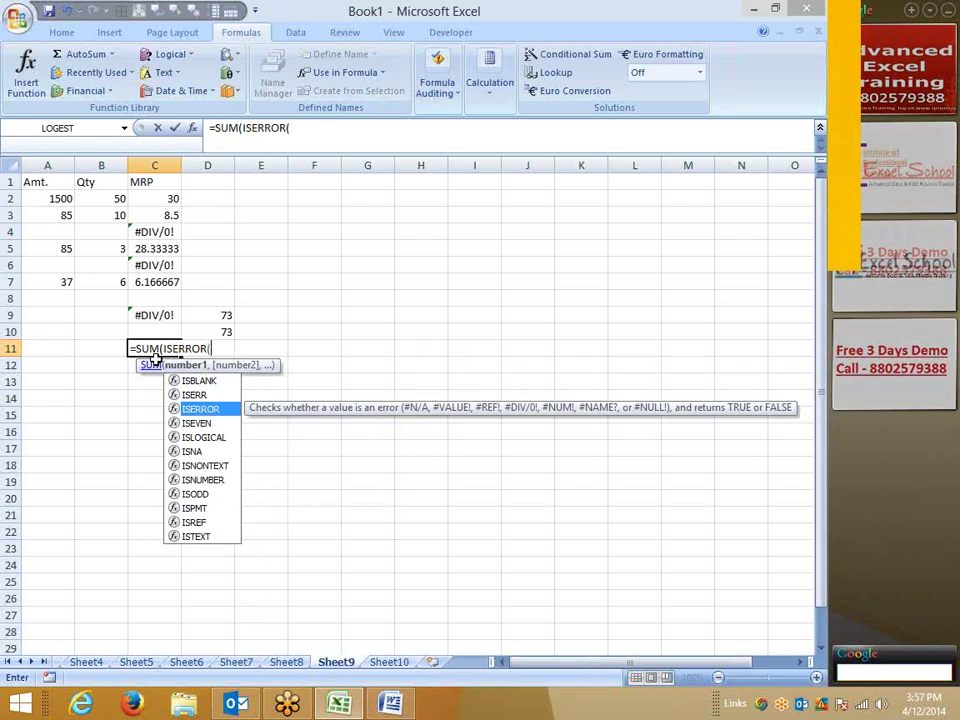
key("Up")
key("Up")
key("Up")
key("Up")
key("shift+Up")
key("shift+Up")
key("shift+Up")
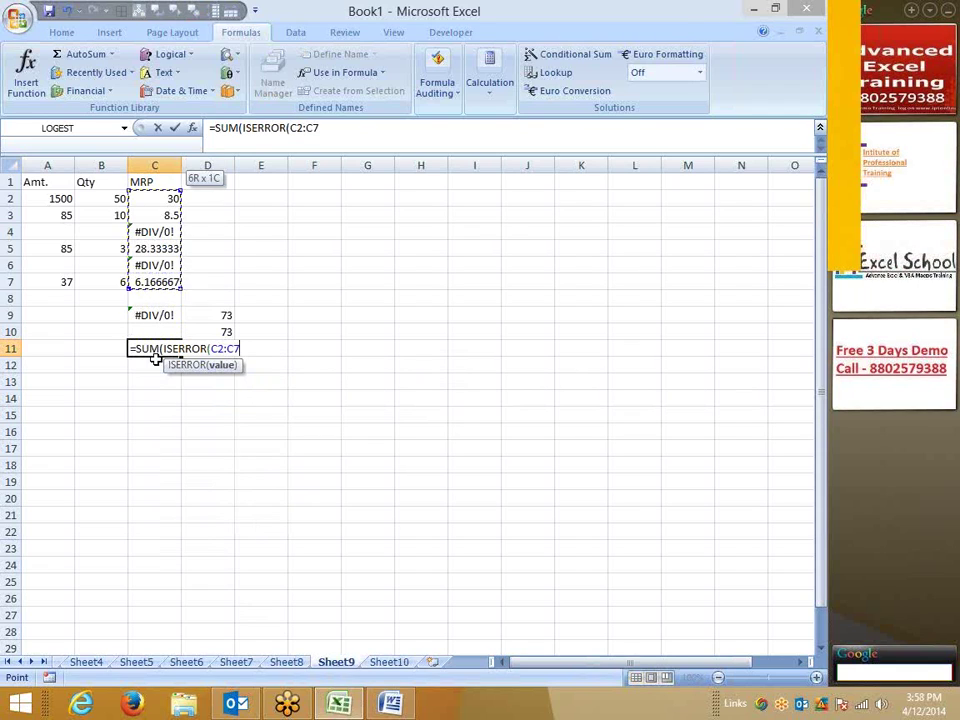
type(")")
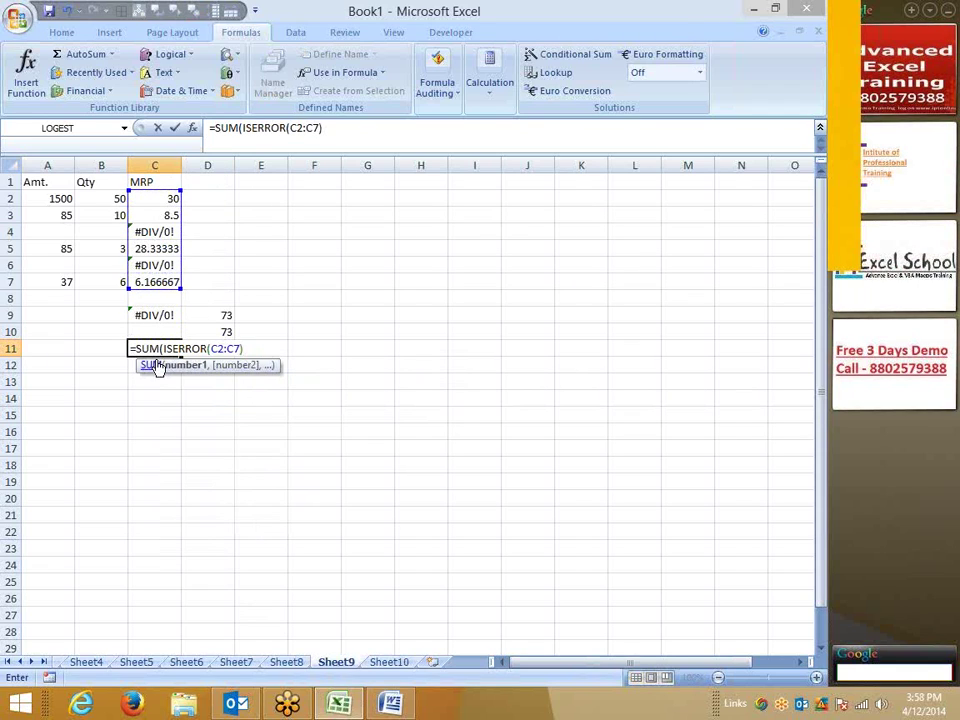
type("*1")
key("Return")
key("Return")
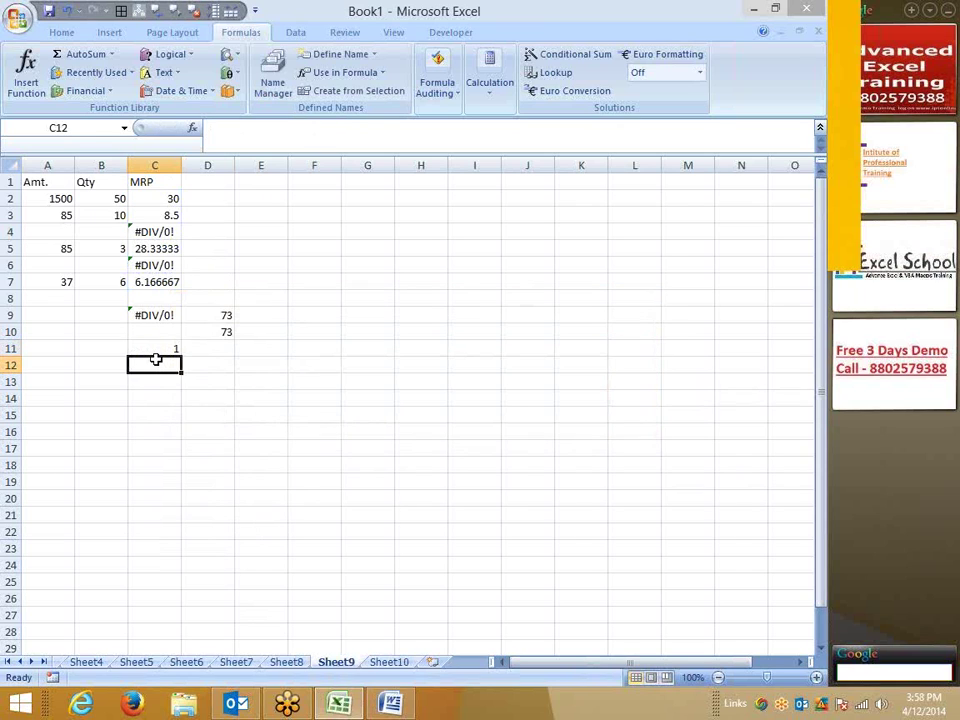
left_click(155, 356)
double_click(155, 358)
key("ctrl+shift+Return")
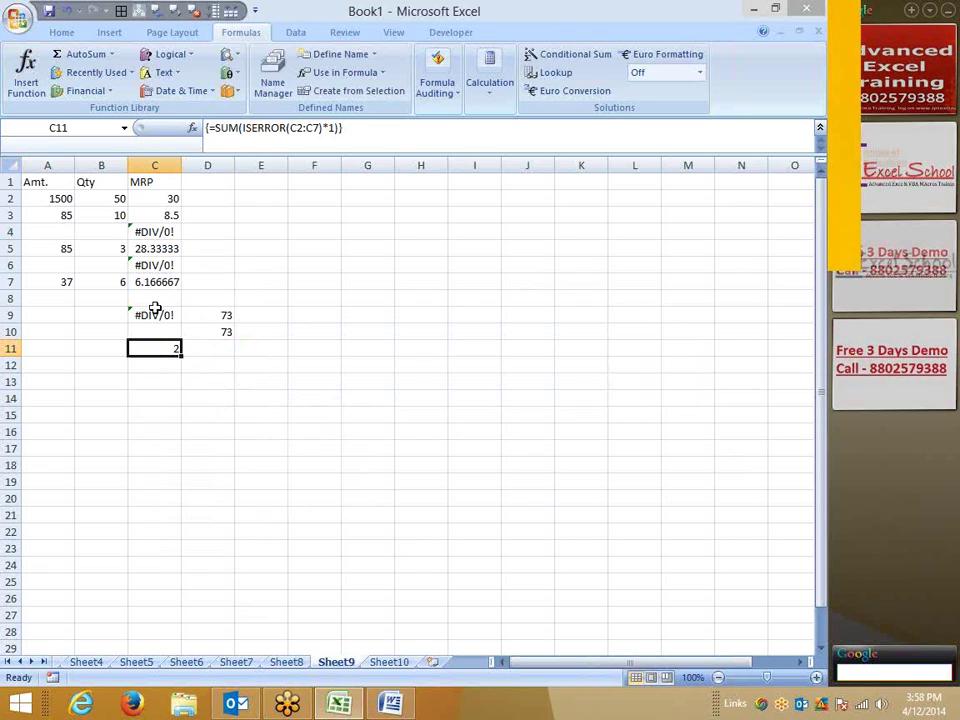
Review D10's array formula, then go to Sheet10 with 50, 65 and 74
left_click(216, 333)
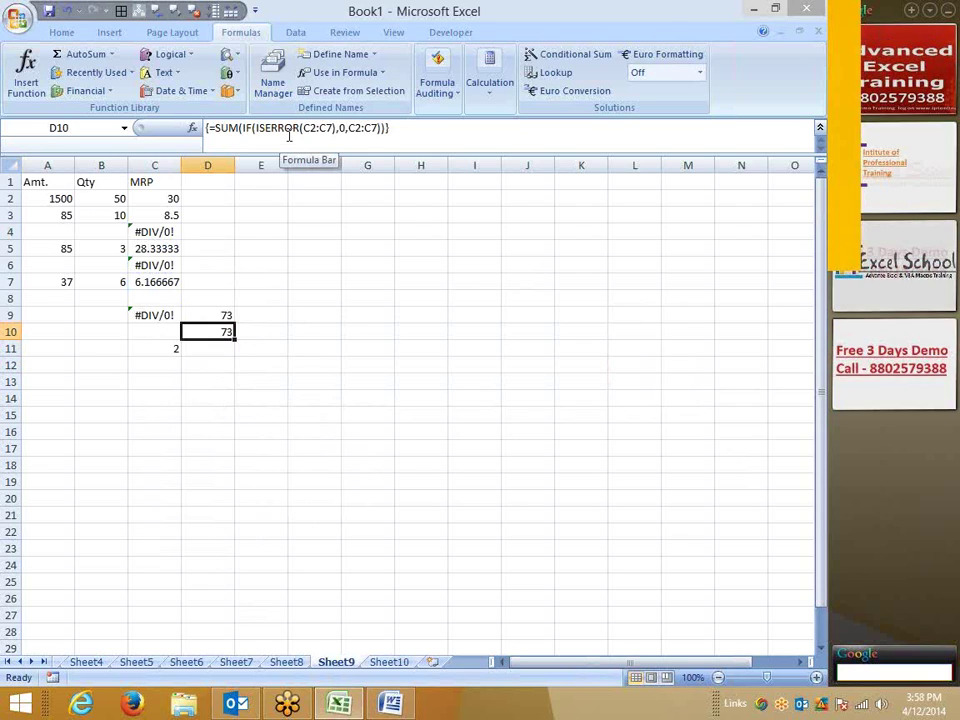
left_click(395, 663)
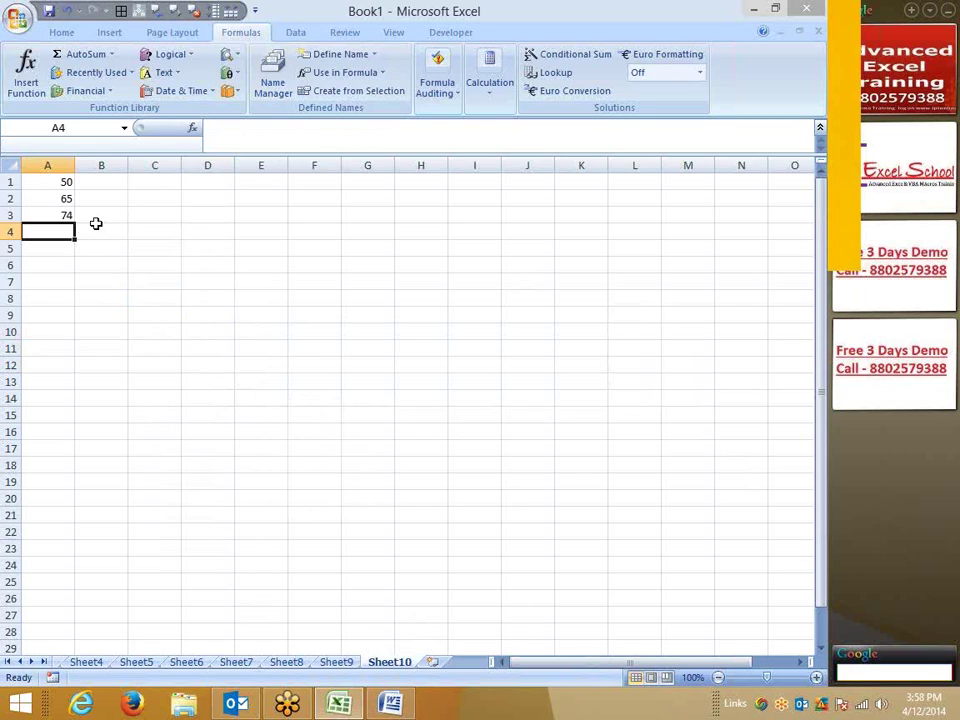
Clear A1:A3 on Sheet10 and paste Sheet8's A2:A18 values starting at A1
left_click_drag(47, 184, 51, 211)
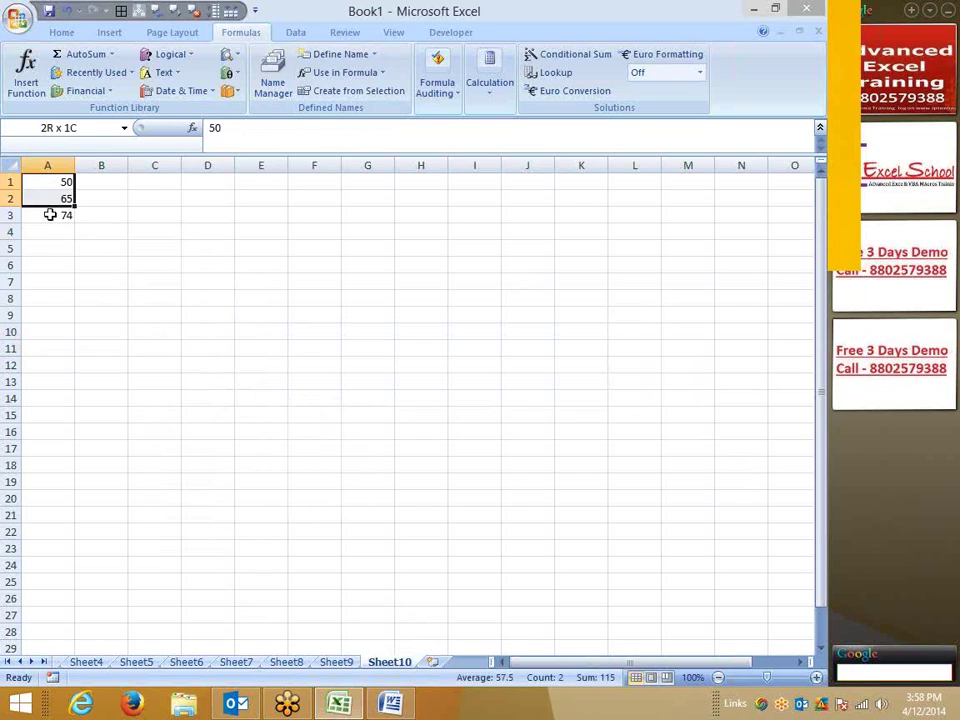
key("Delete")
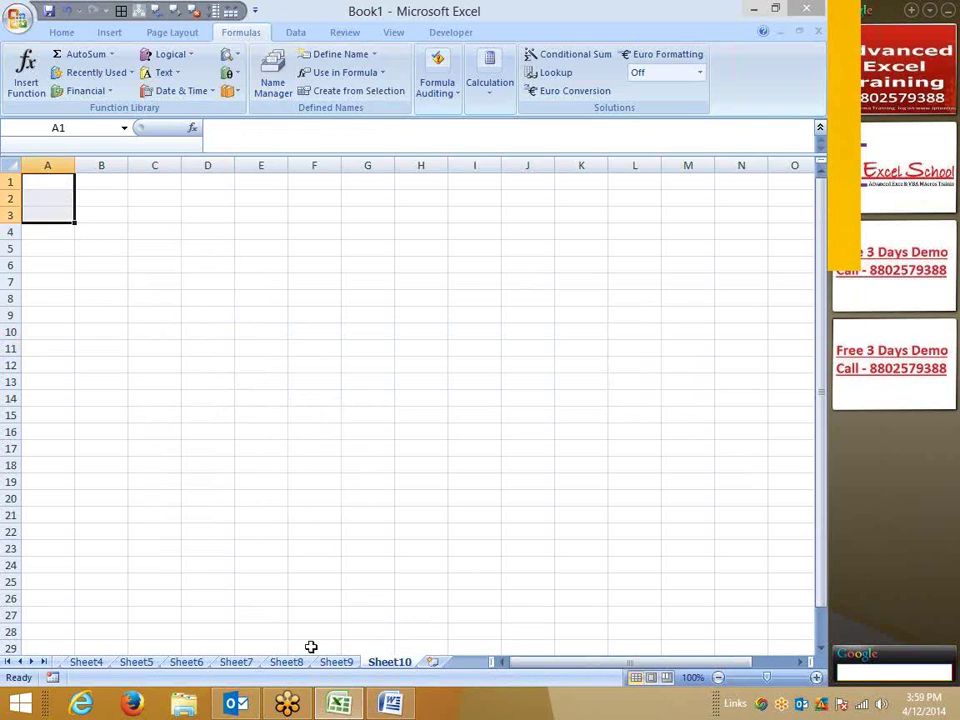
left_click(286, 662)
left_click(91, 310)
left_click_drag(64, 197, 66, 458)
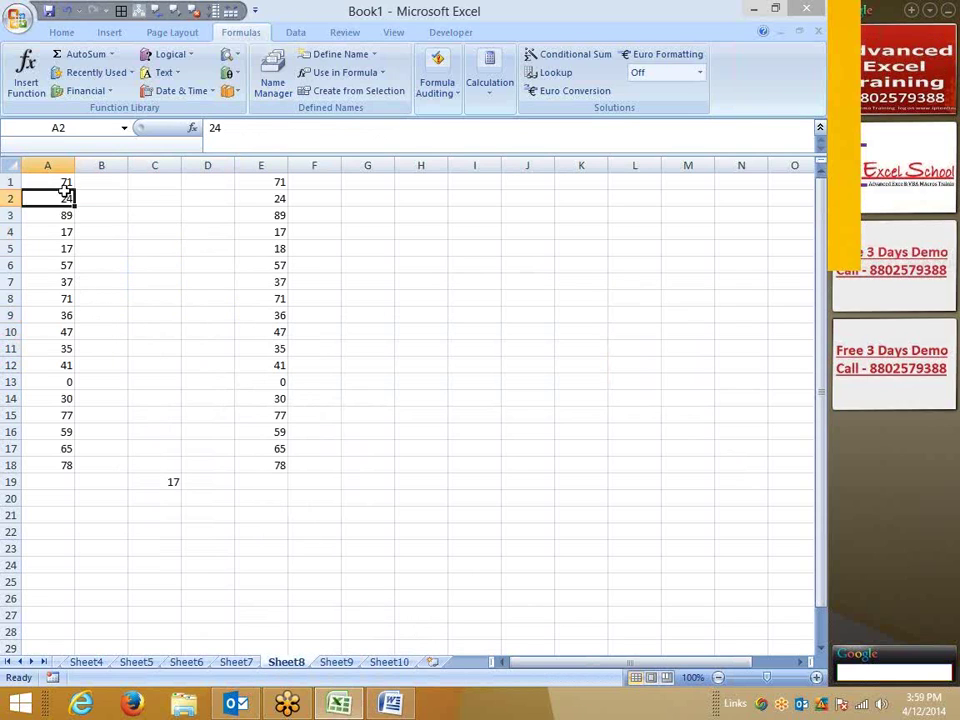
key("ctrl+c")
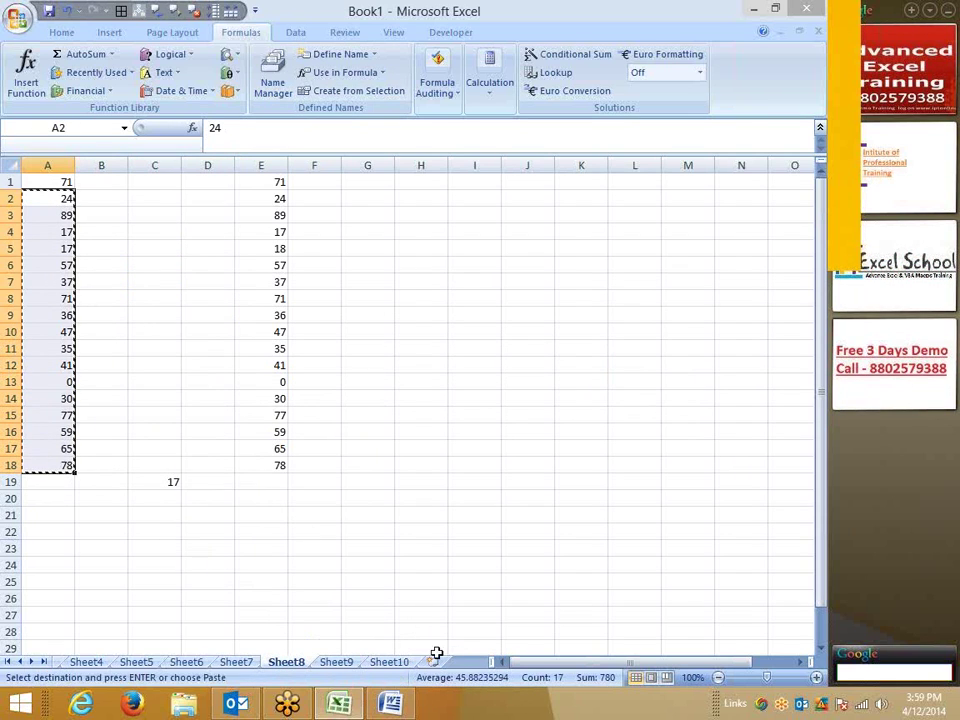
left_click(389, 662)
key("ctrl+v")
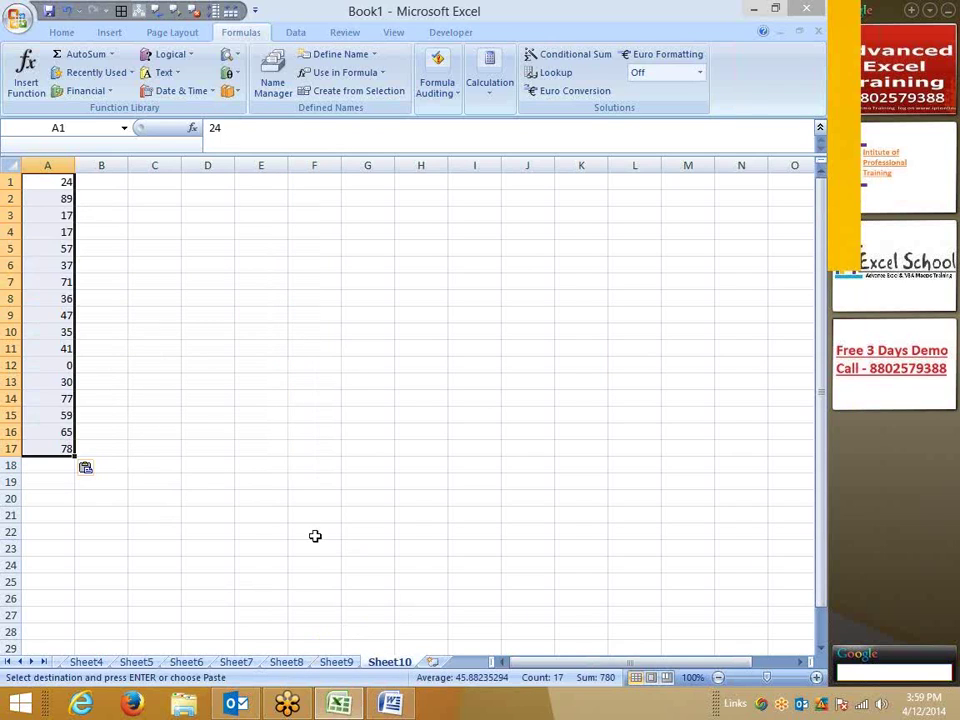
Overwrite A5 and A9 on Sheet10 with 0
left_click(315, 532)
left_click(58, 246)
type("0")
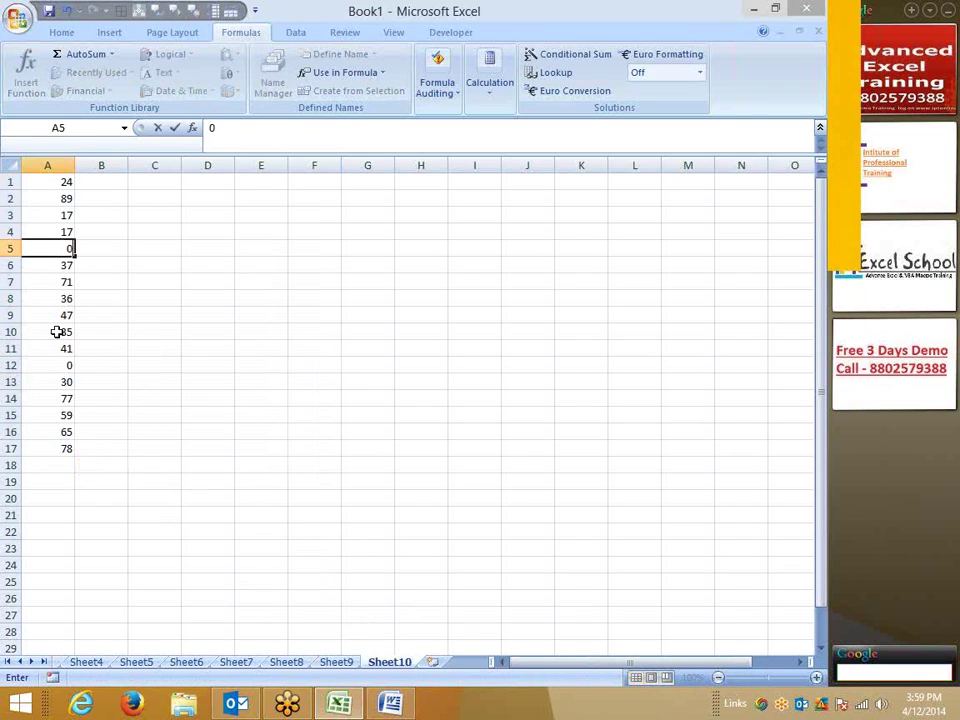
left_click(54, 315)
type("0")
left_click(166, 328)
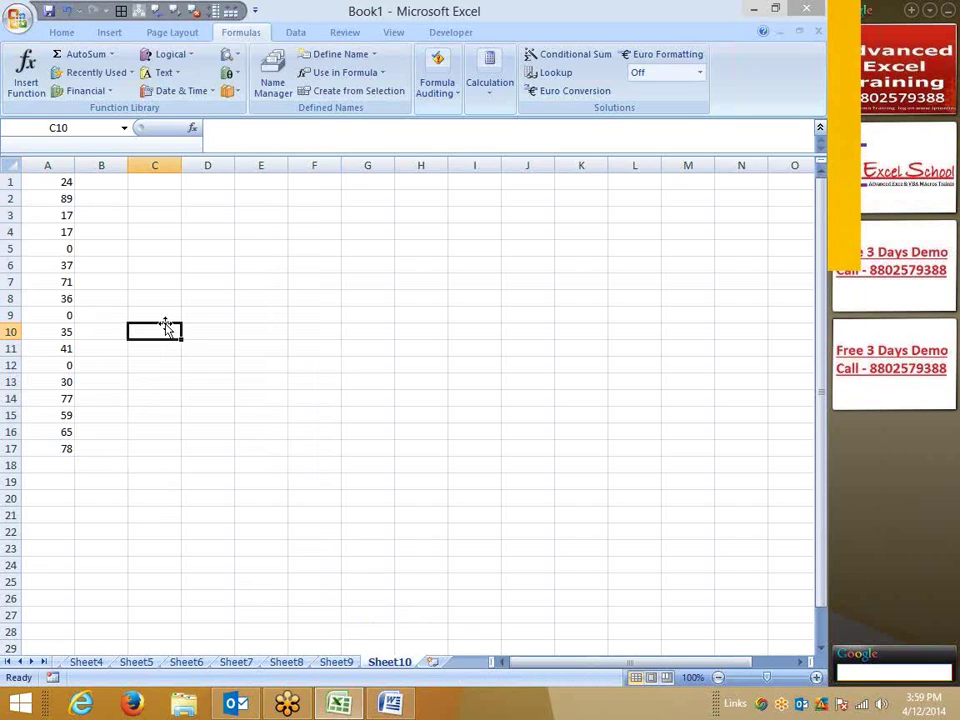
key("Left")
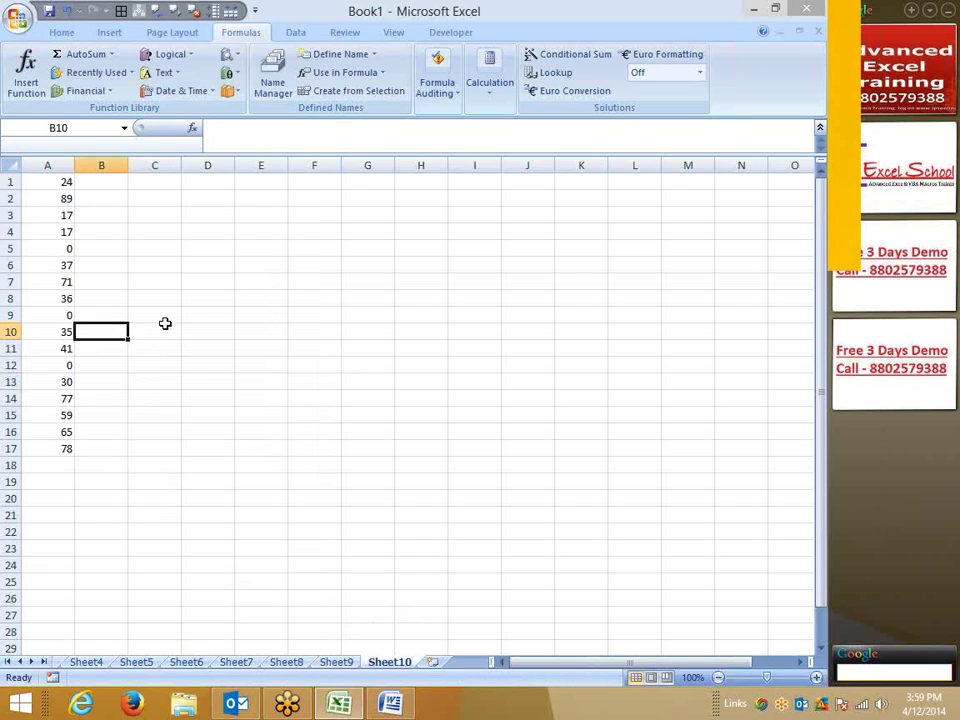
key("Left")
key("ctrl+Down")
key("Down")
type("=")
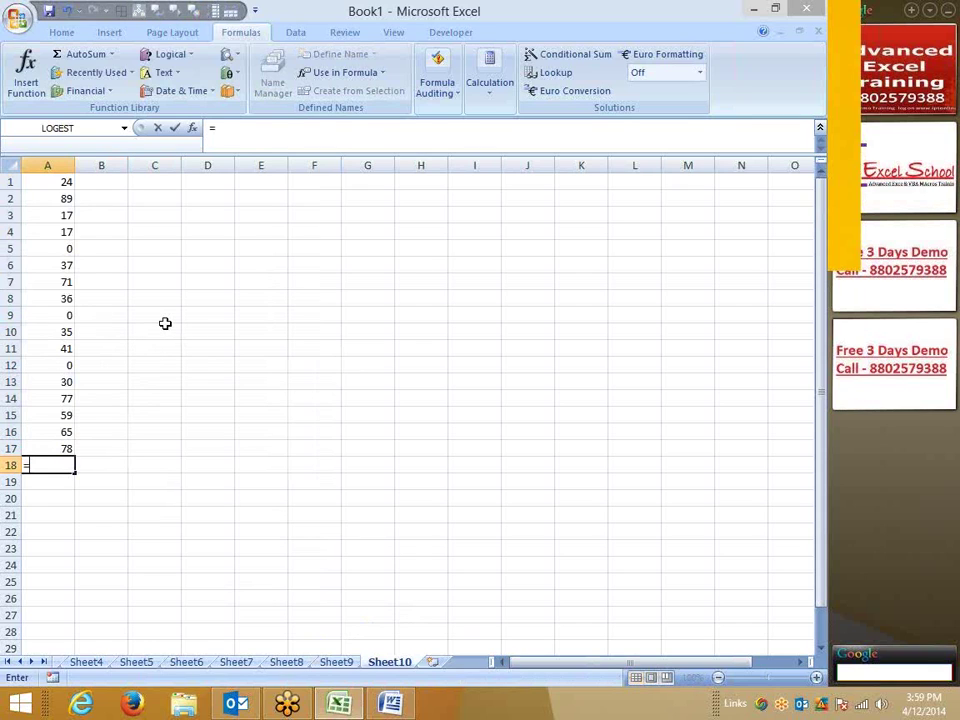
type("av")
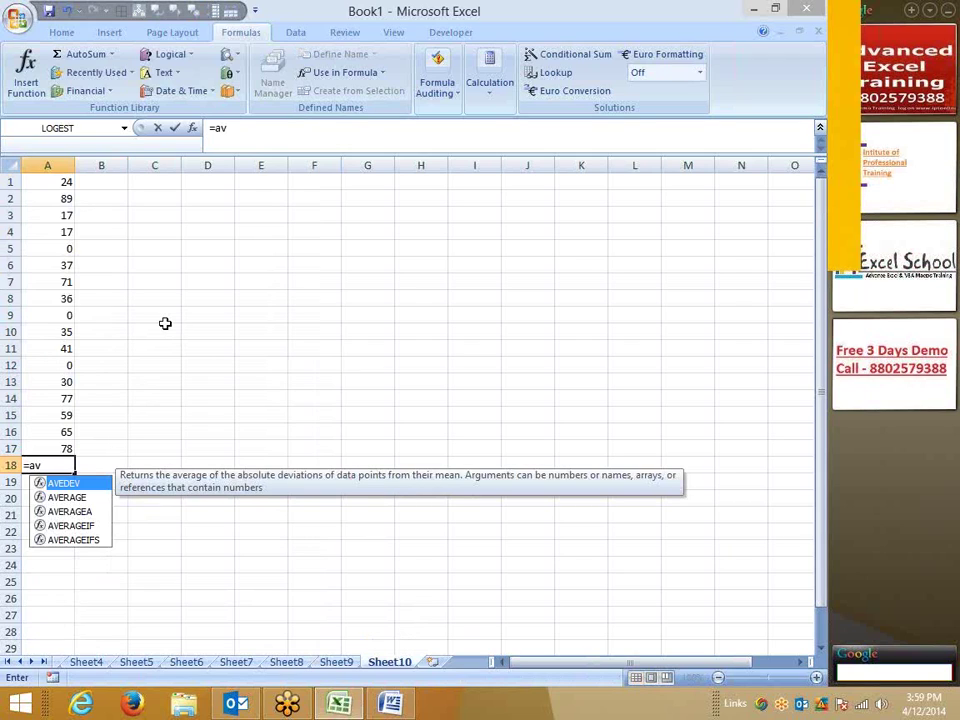
key("Down")
key("Down")
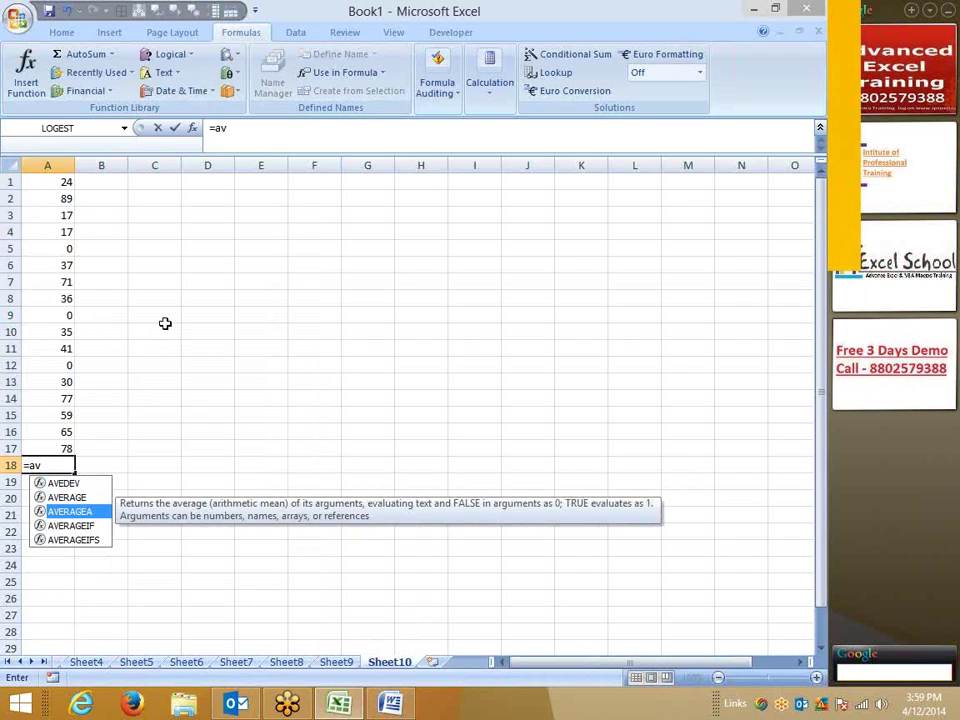
key("Down")
key("Up")
key("Up")
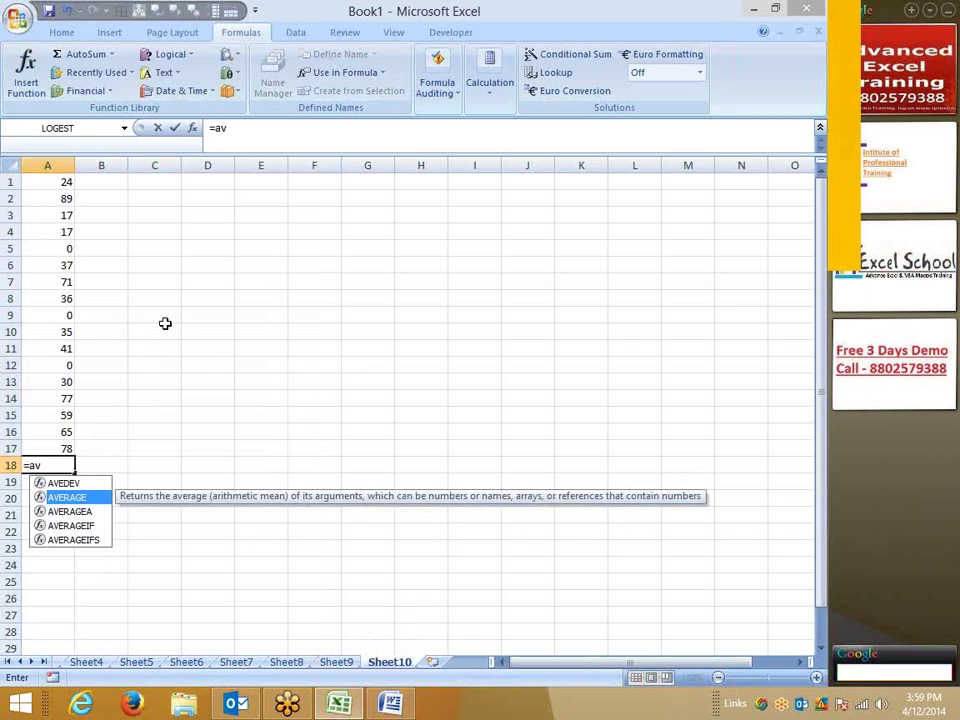
key("Tab")
key("Up")
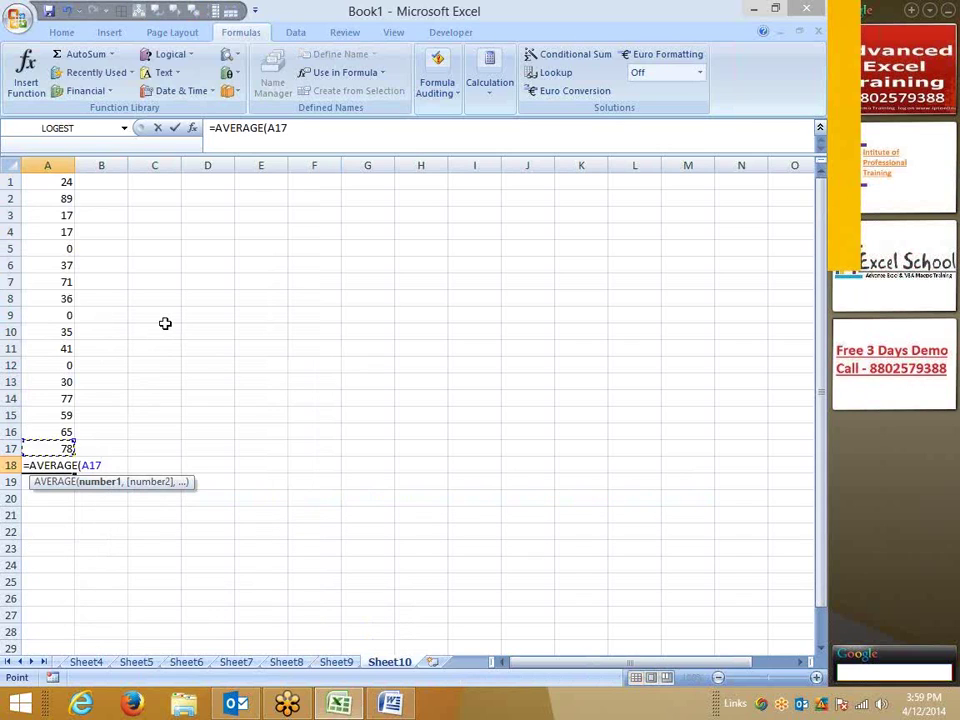
key("ctrl+shift+Up")
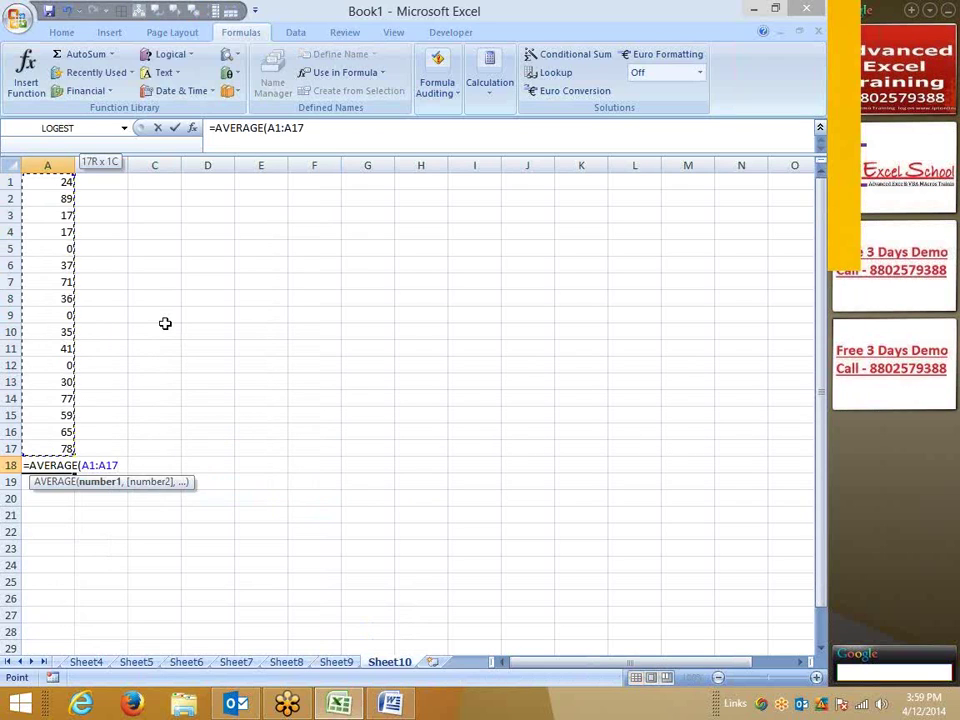
key("Return")
key("Up")
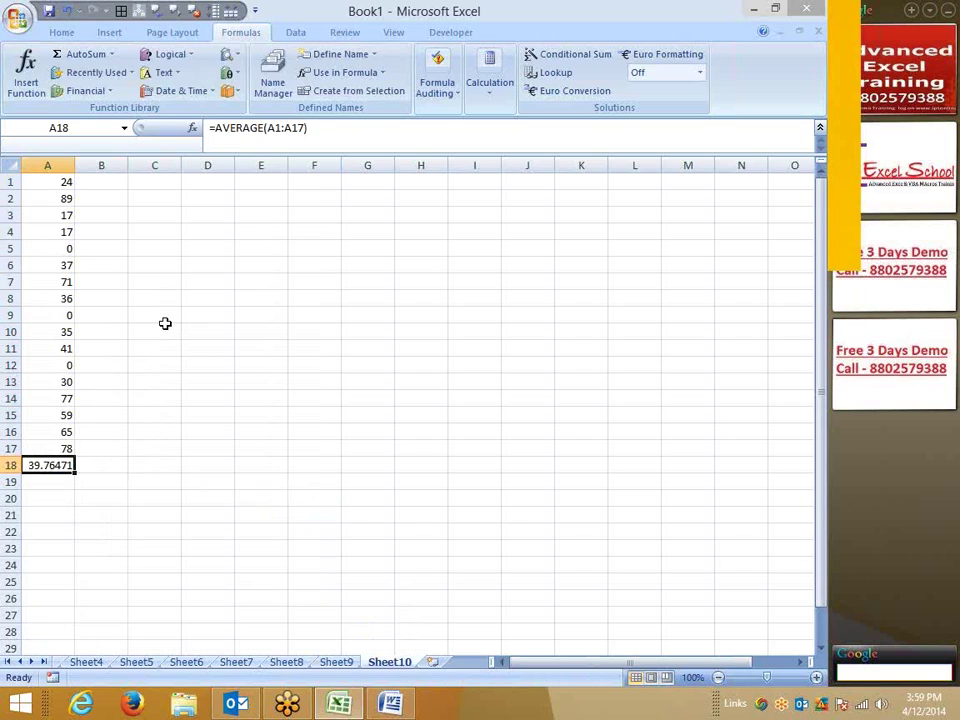
key("Delete")
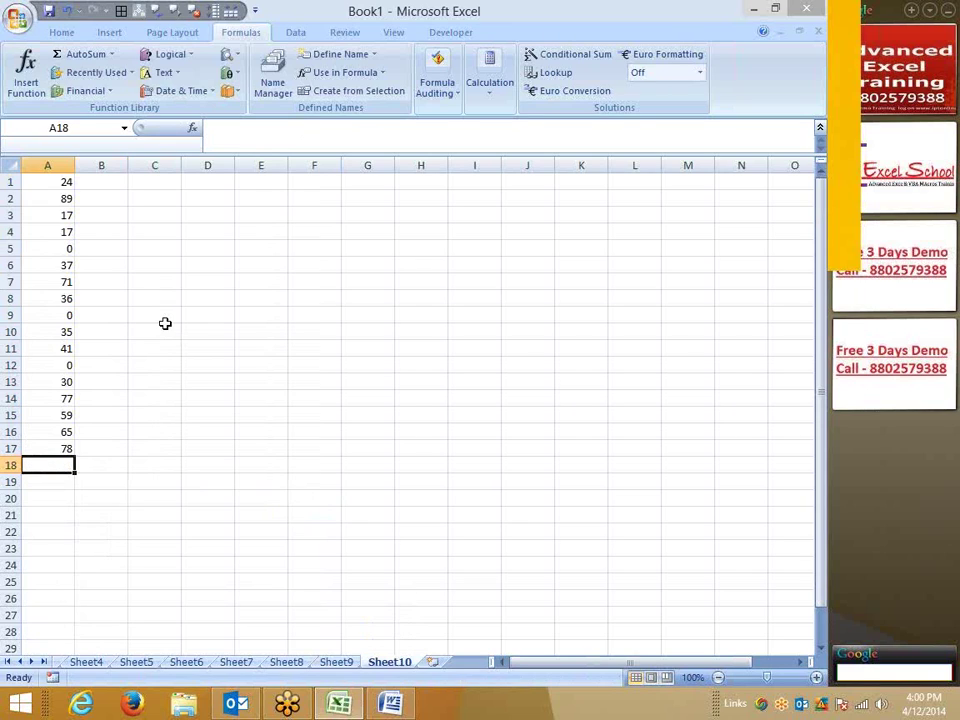
Enter =AVERAGEIF(A1:A17,">0") in A18 to average only the non-zero numbers
type("=av")
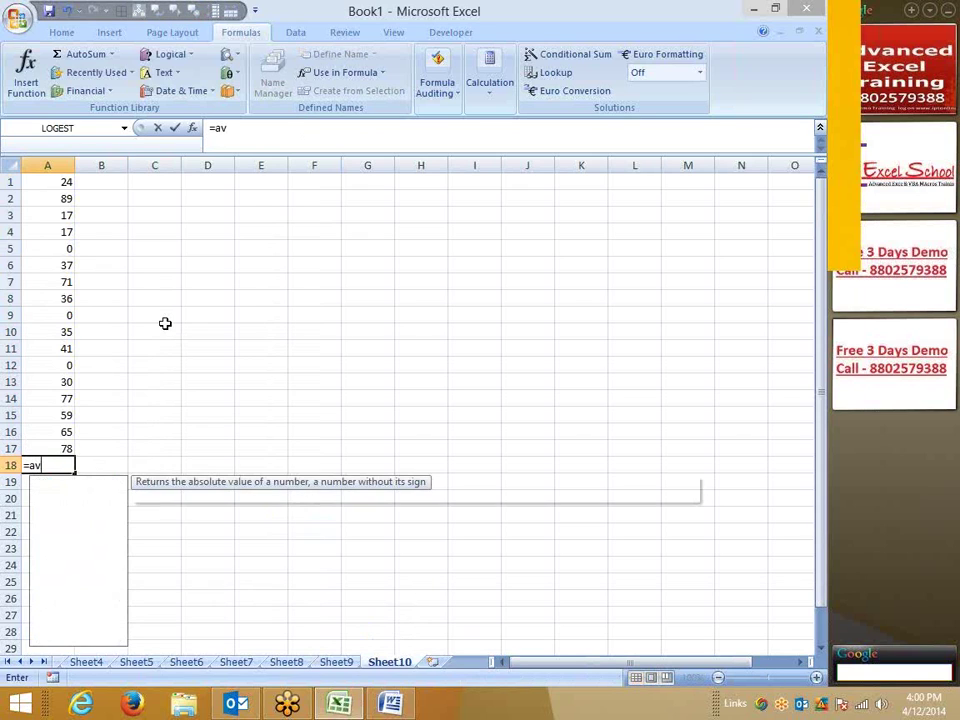
key("Down")
key("Down")
key("Tab")
key("Up")
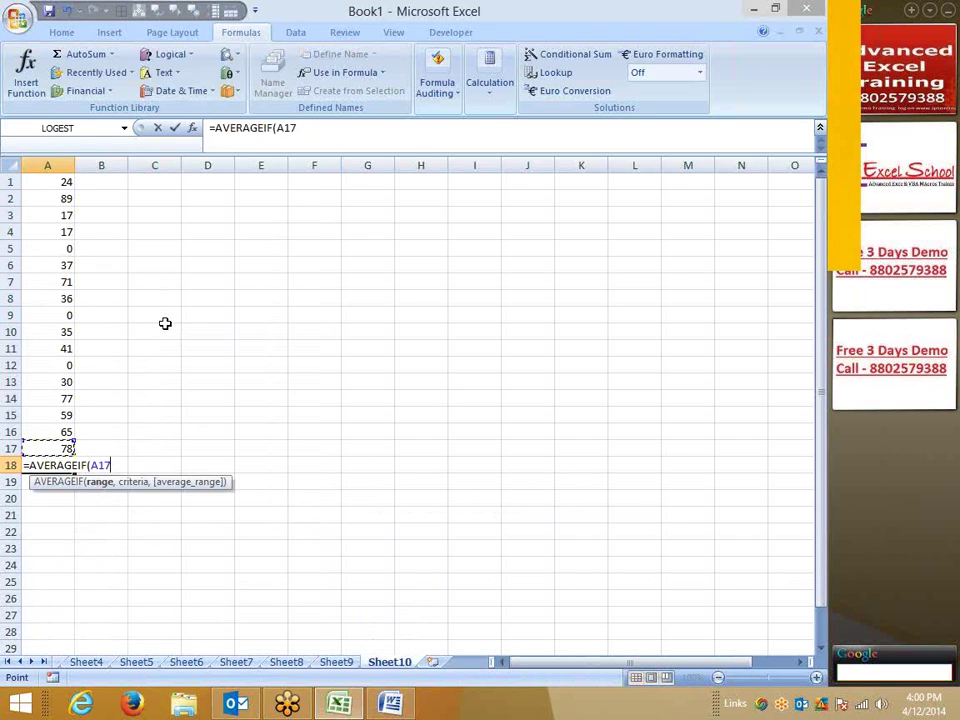
key("ctrl+shift+Up")
type(":A17,\"")
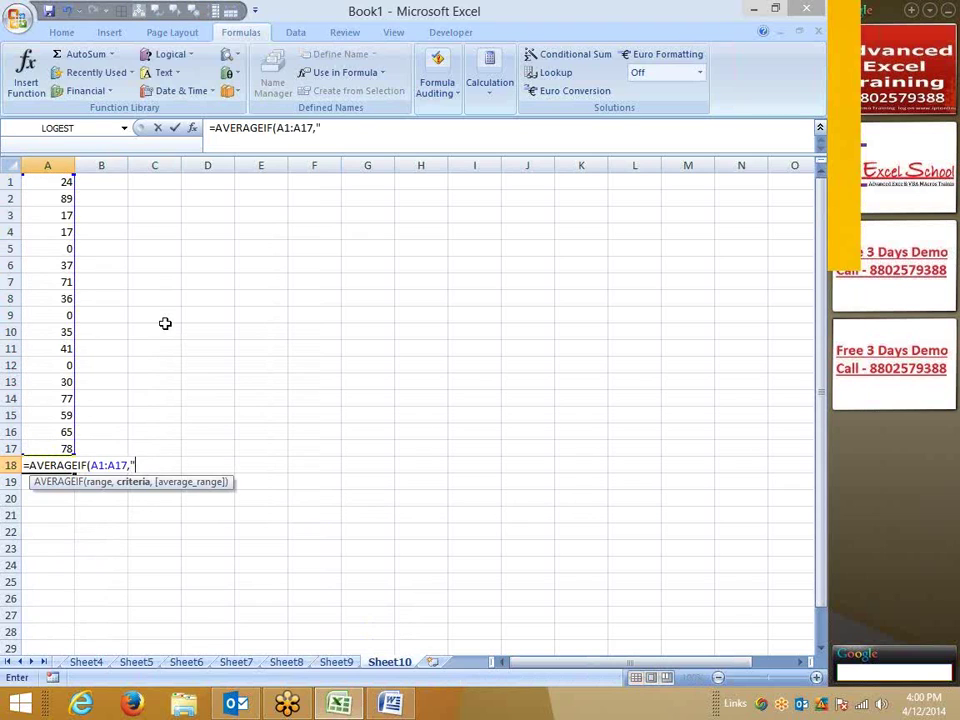
type(">0")
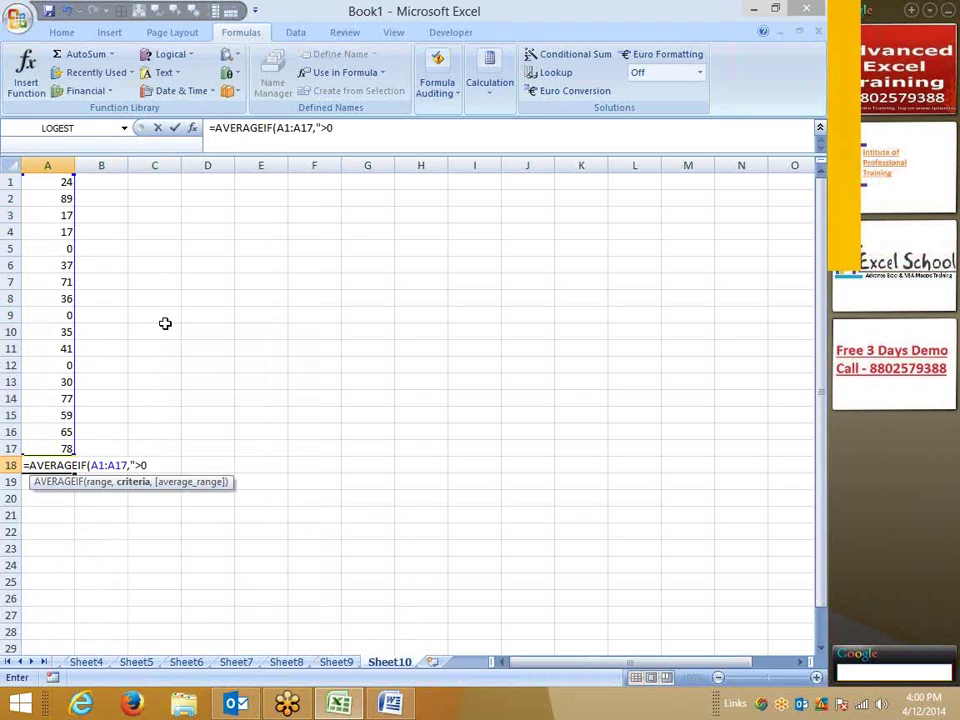
key("Return")
Copy the AVERAGEIF formula from A18 into C18, then return to A18
key("Up")
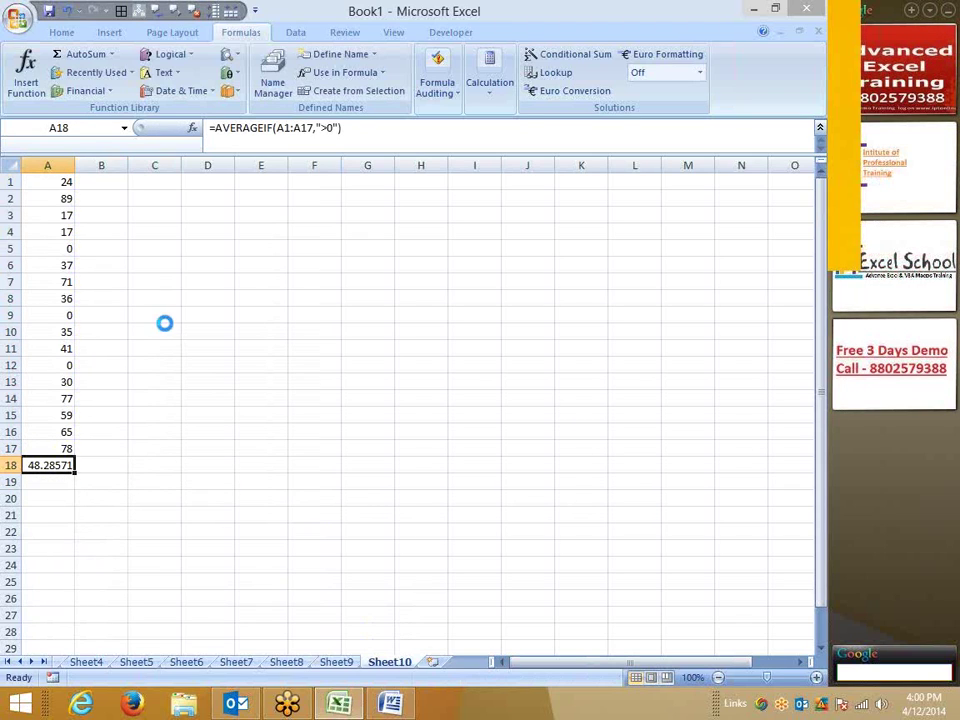
key("ctrl+c")
key("Right")
key("Right")
key("Return")
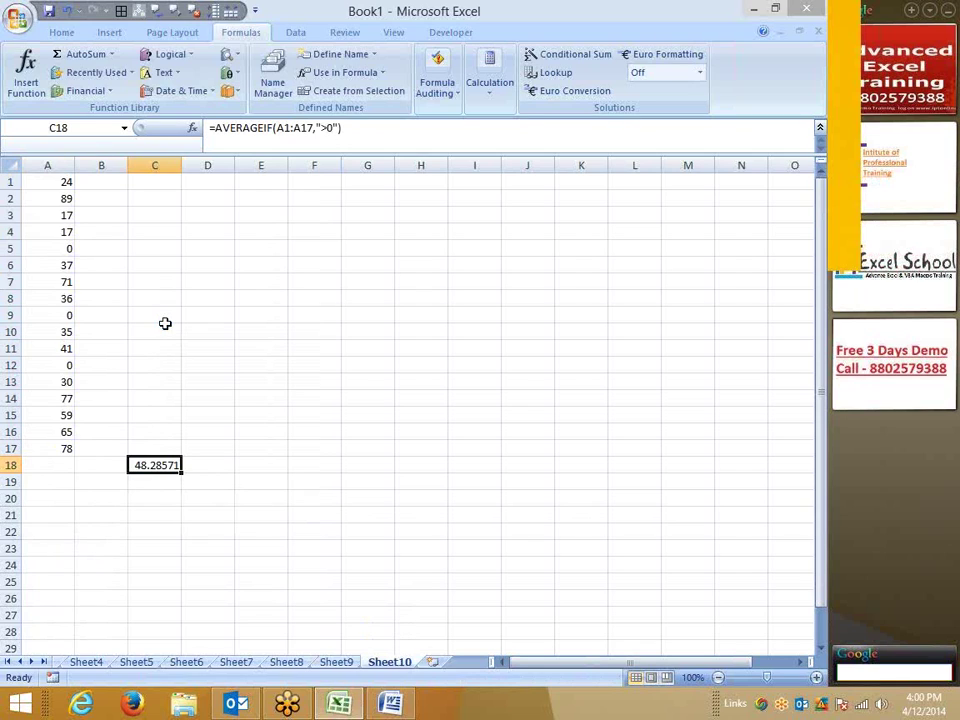
key("Left")
key("Left")
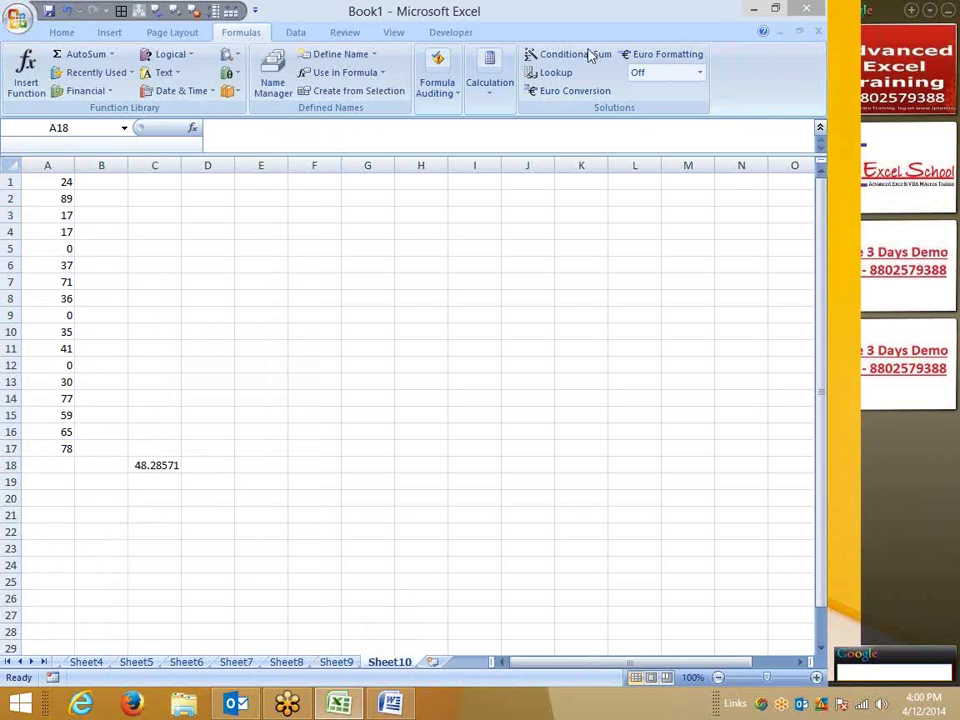
left_click(47, 465)
Type =AVERAGE(IF(A1:A17>0,A1:A17 into A18
type("=")
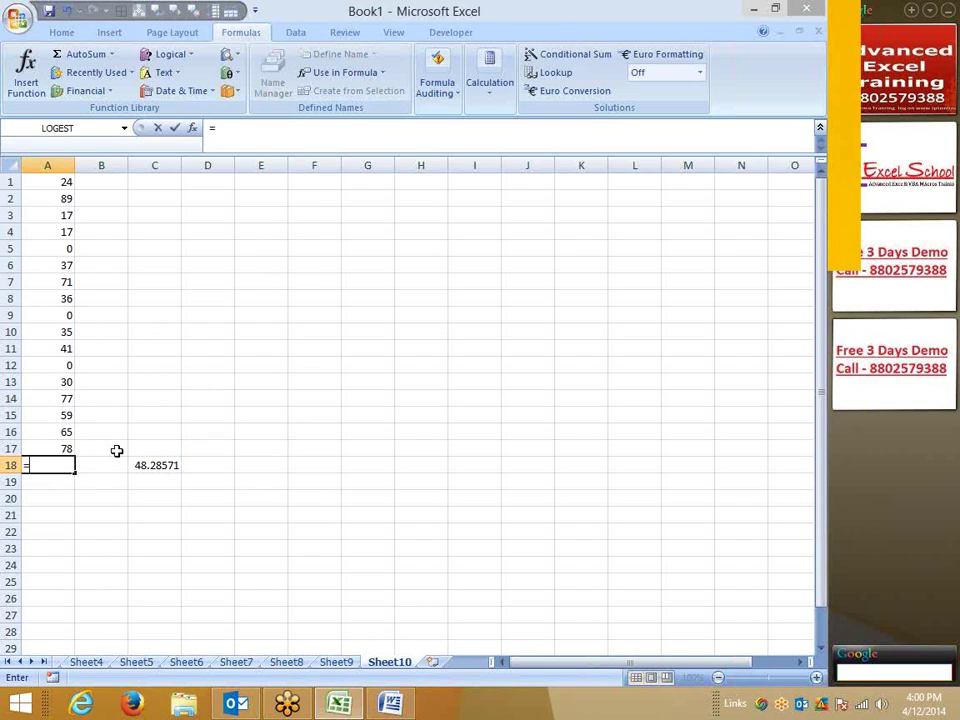
type("av")
key("Down")
key("Tab")
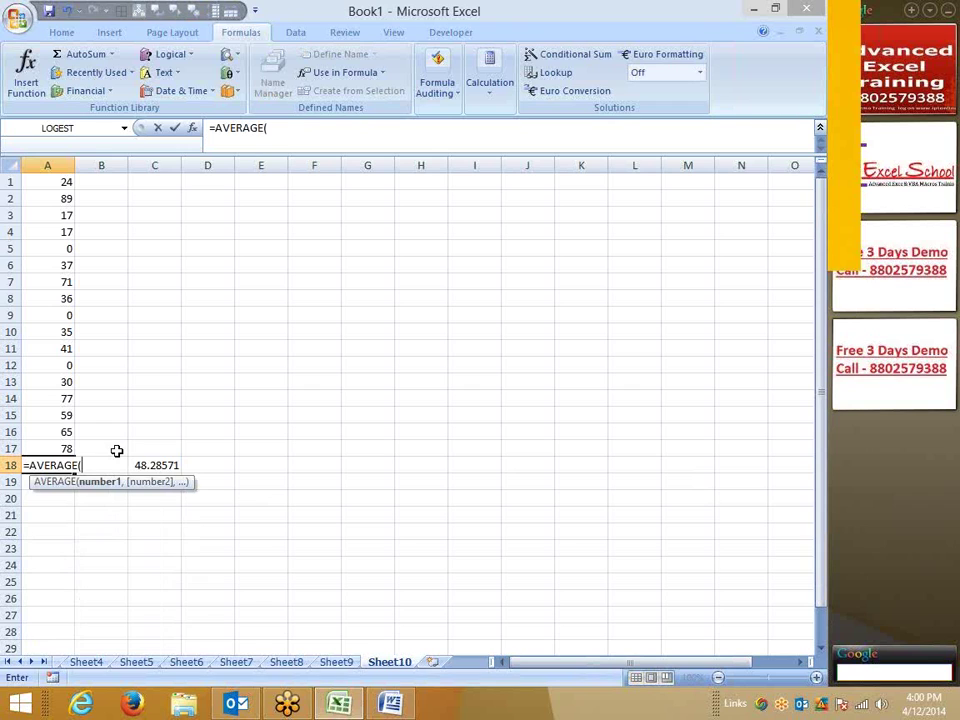
type("if")
key("Tab")
key("Up")
key("ctrl+shift+Up")
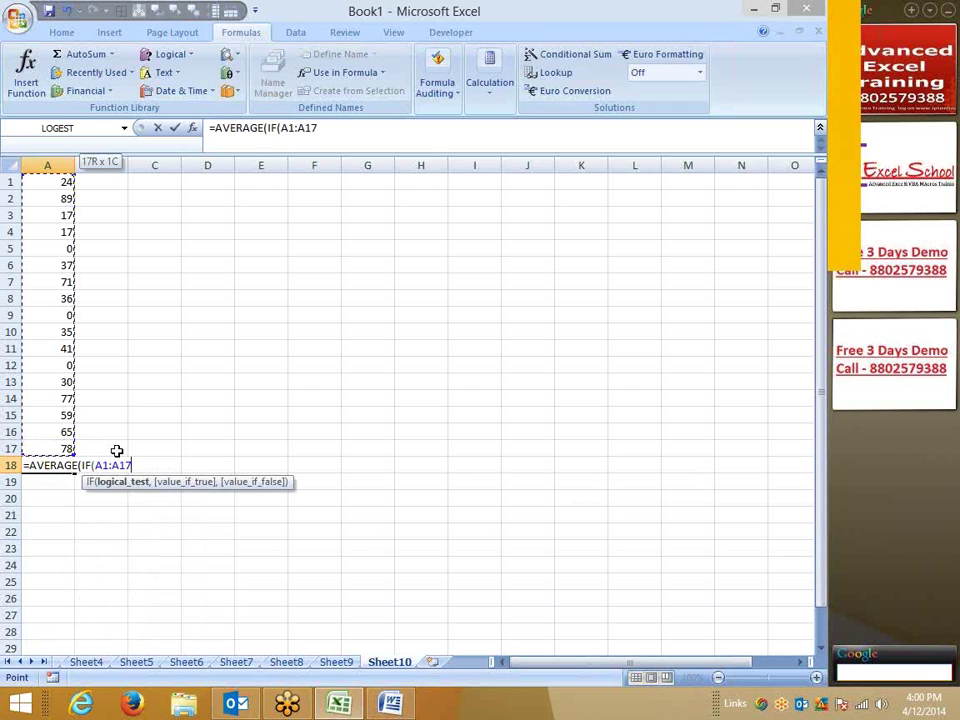
type(">0")
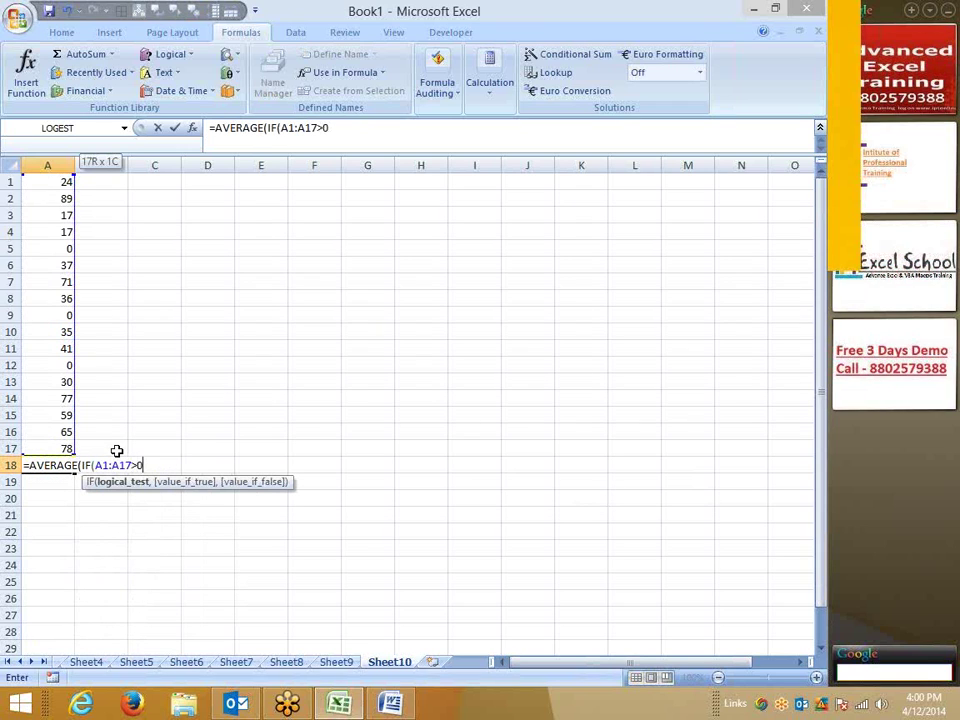
type(",")
key("Up")
key("ctrl+shift+Up")
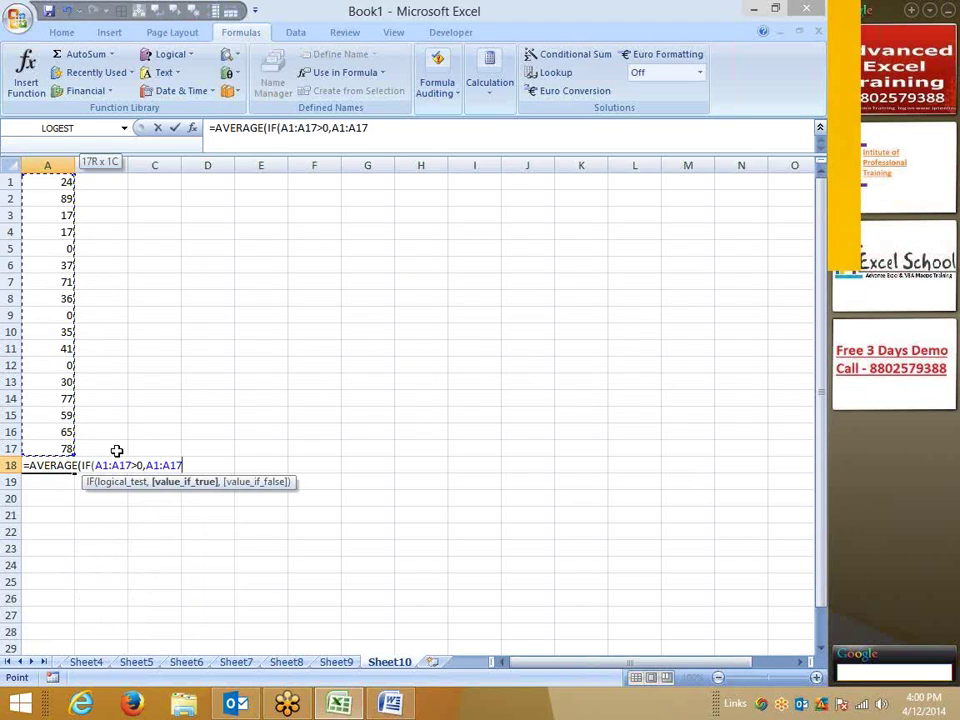
Array-enter {=AVERAGE(IF(A1:A17>0,A1:A17))} in A18 so it returns 48.28571
key("Return")
key("Return")
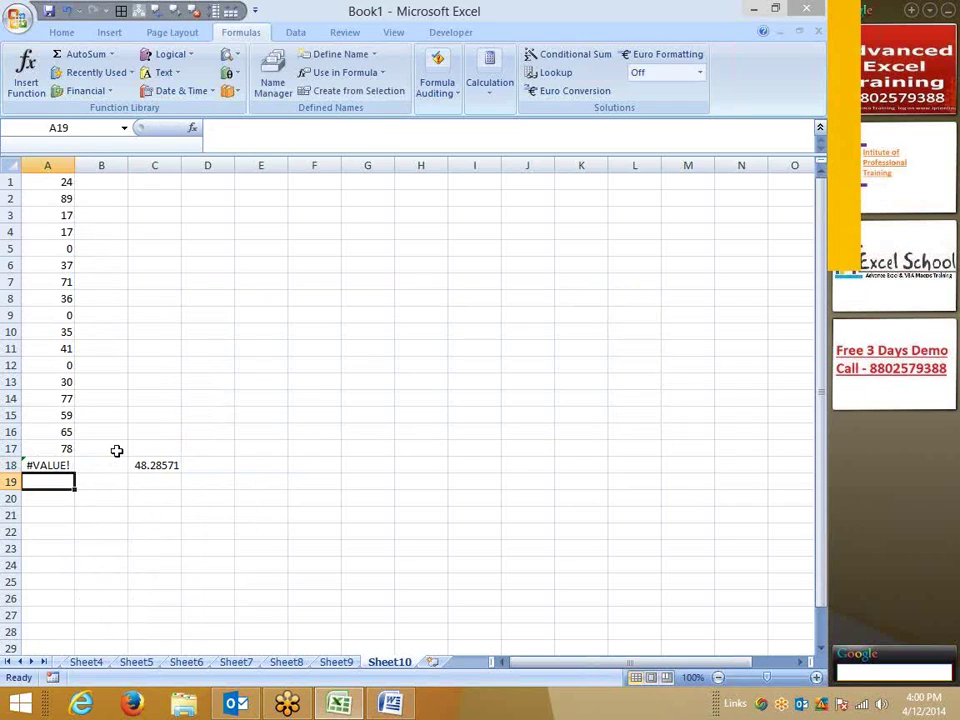
key("Up")
key("F2")
key("ctrl+shift+Return")
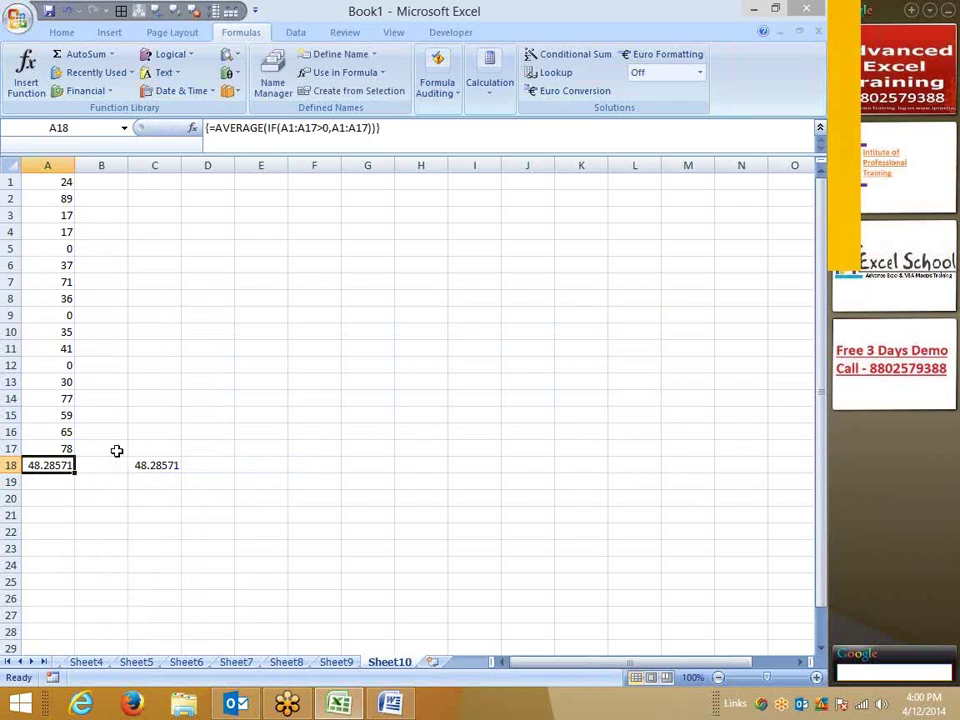
key("Up")
key("Down")
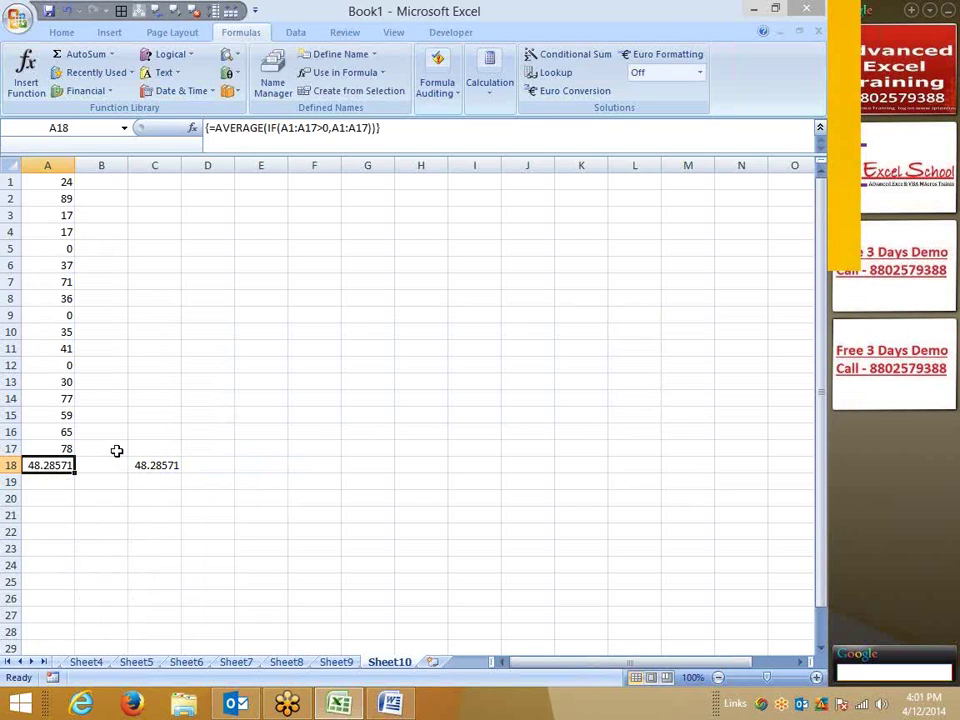
key("BackSpace")
key("Escape")
left_click(64, 31)
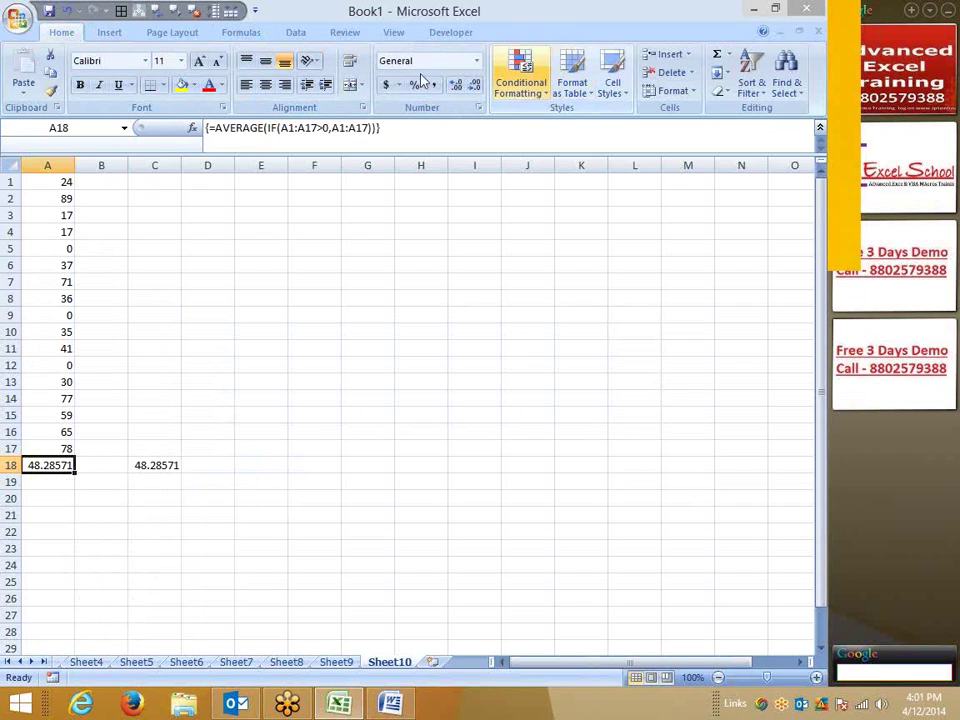
left_click(245, 32)
left_click(450, 98)
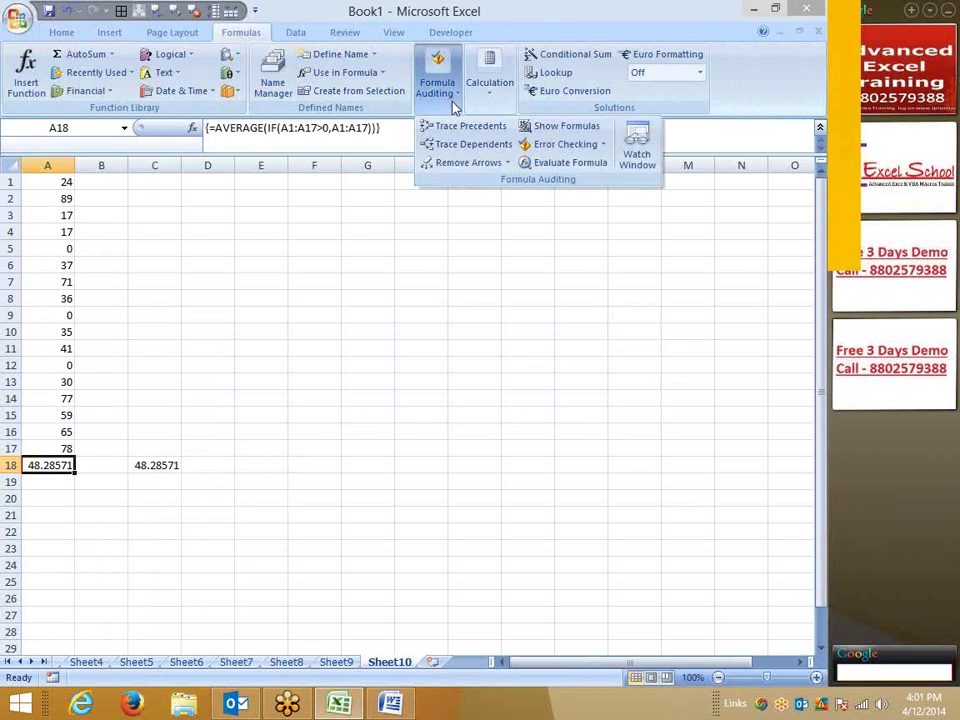
left_click(580, 164)
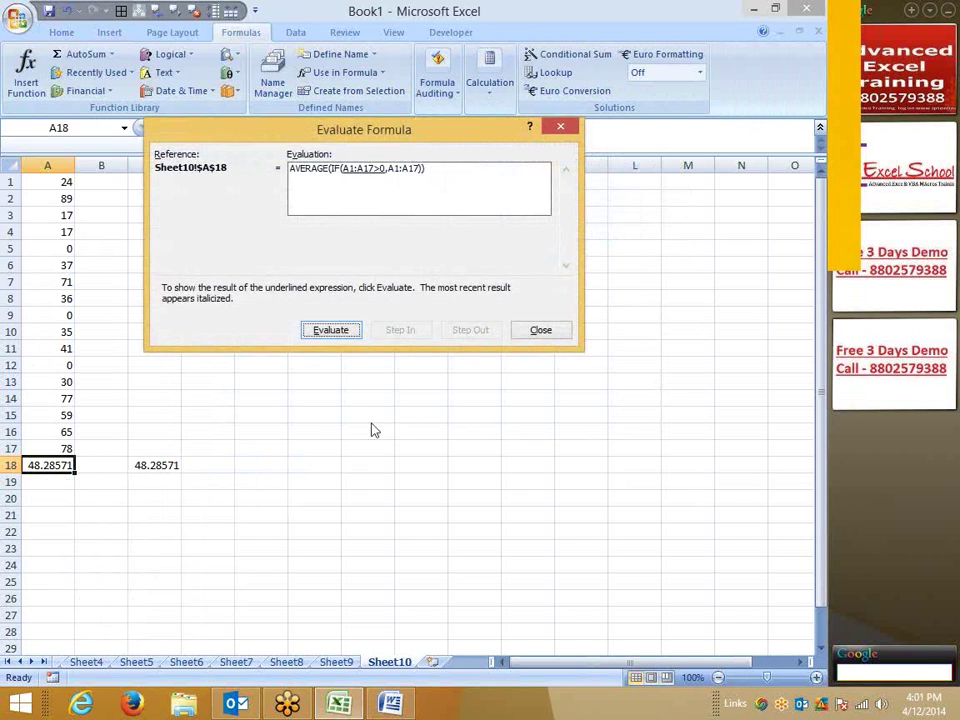
left_click(340, 338)
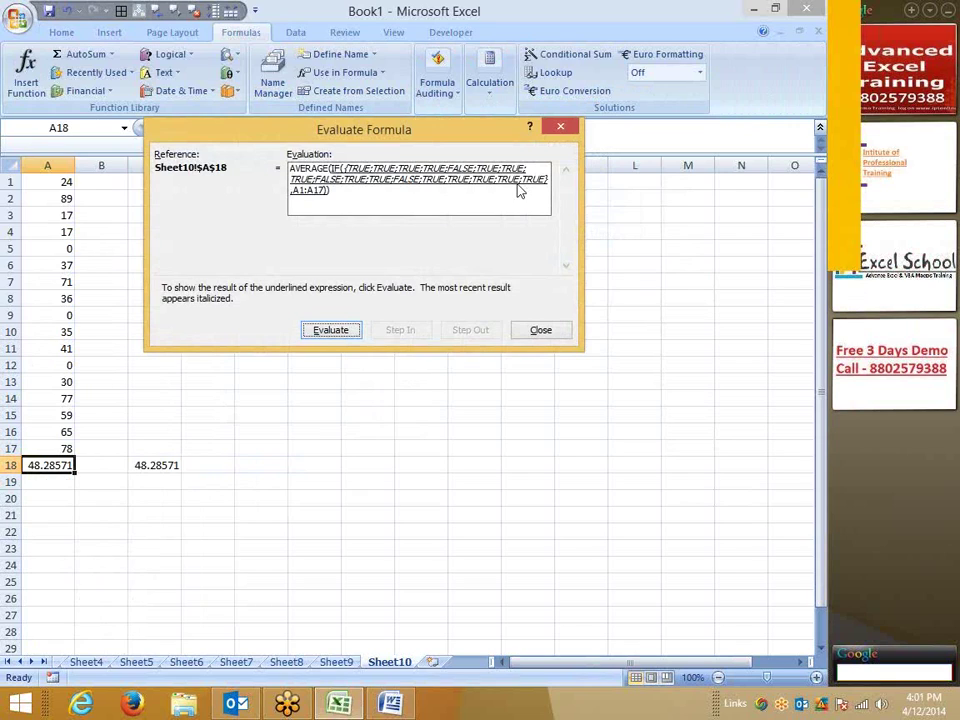
left_click(335, 334)
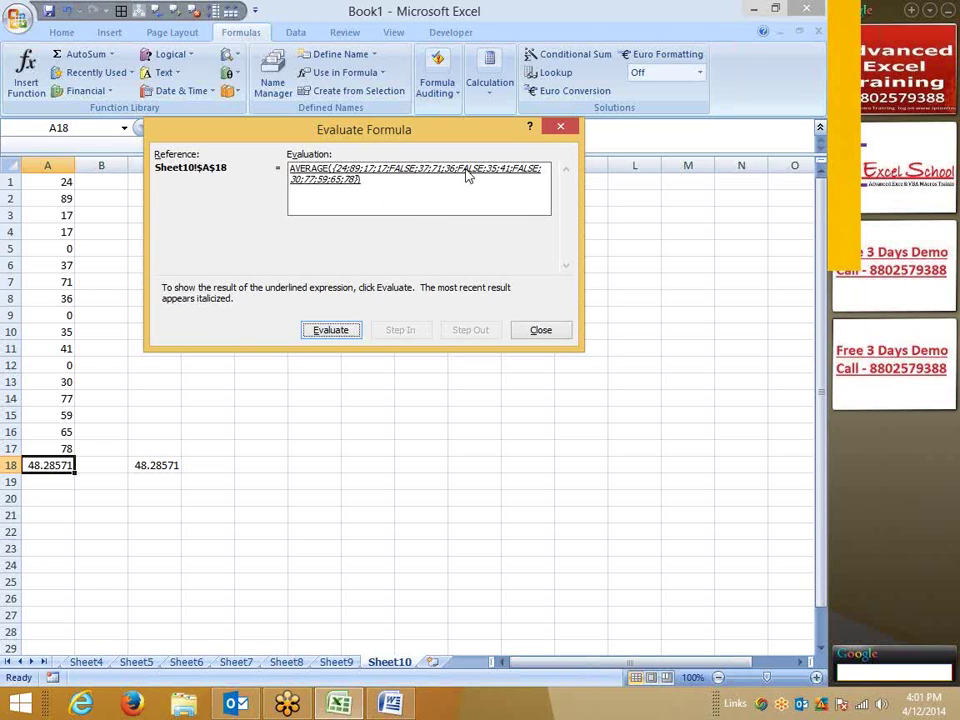
left_click(346, 335)
left_click(538, 331)
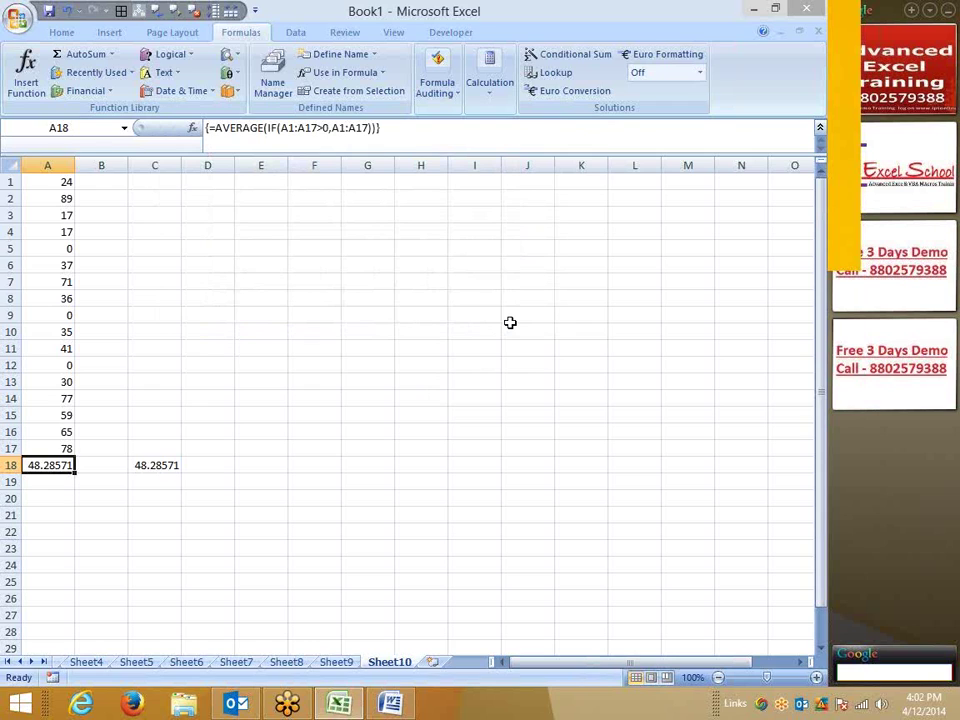
Show C18's AVERAGEIF formula, then insert a new blank worksheet after Sheet10
key("Right")
key("Right")
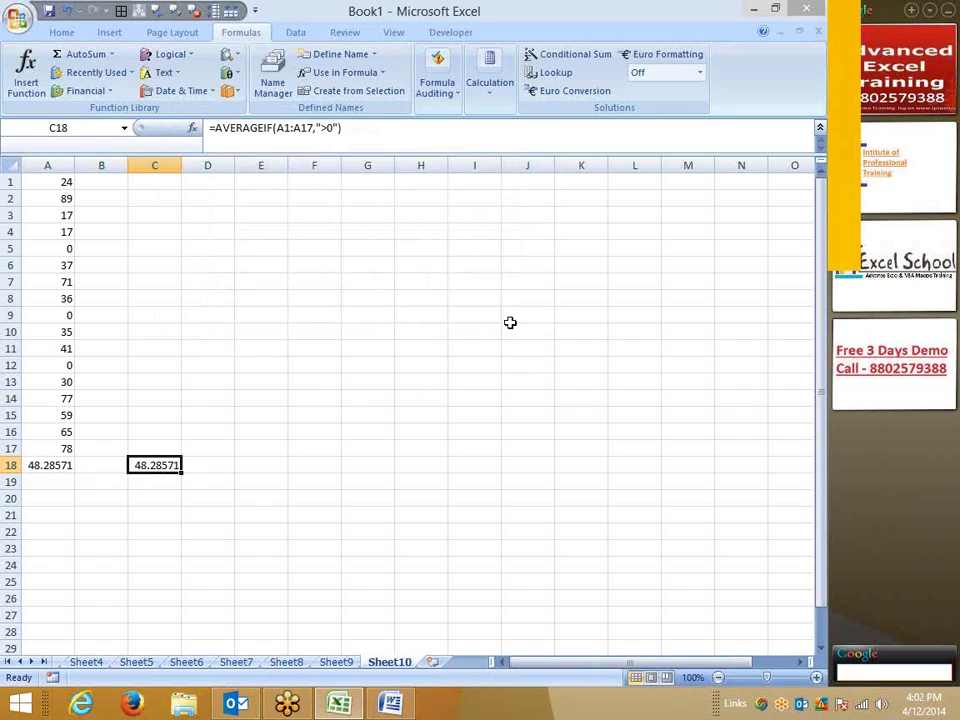
left_click(432, 662)
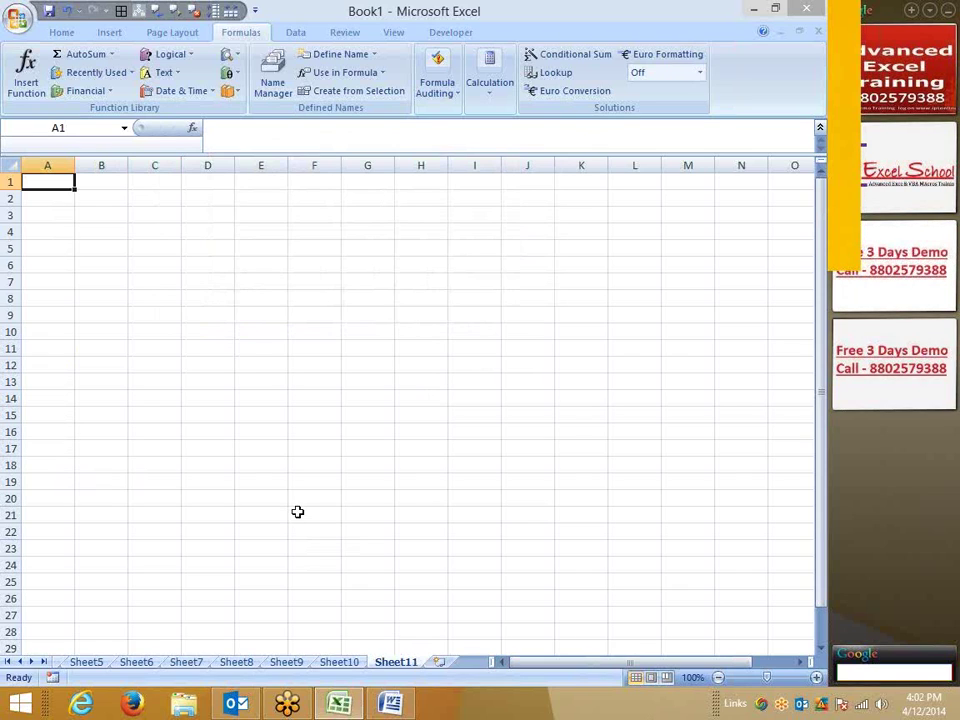
Enter 12352 in A1 and its digits 1, 2, 3, 5, 2 in B2:F2
type("12")
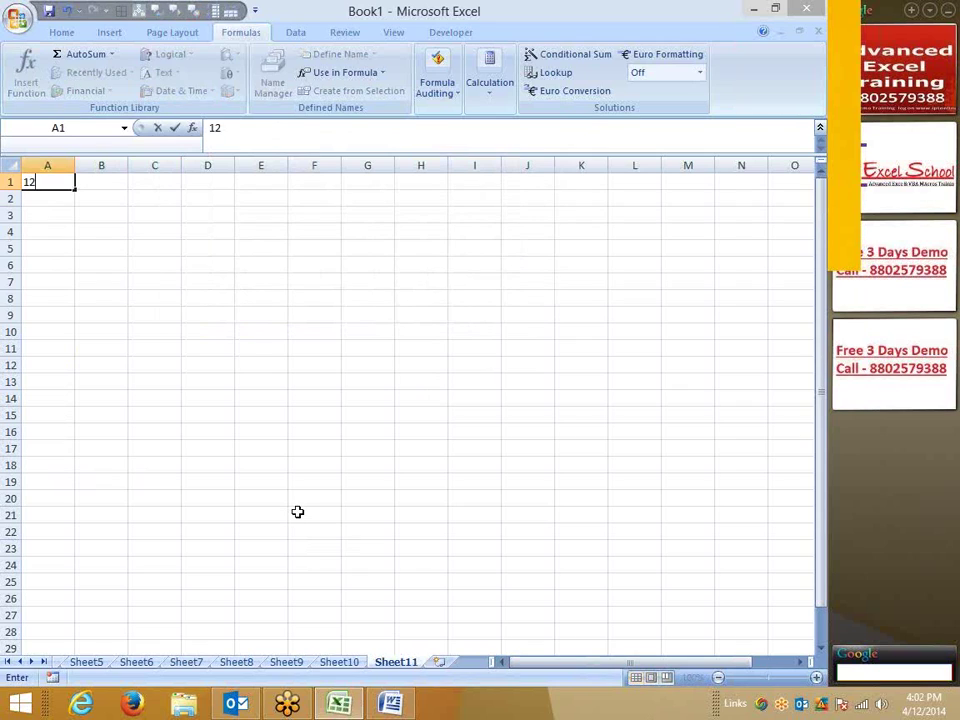
type("352")
key("Tab")
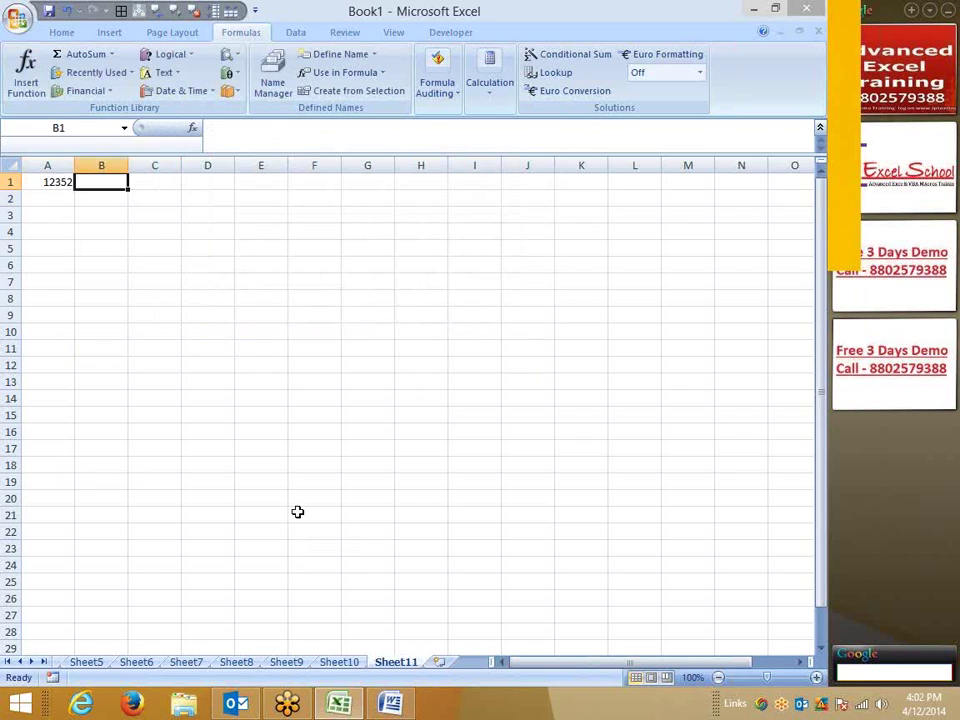
key("Down")
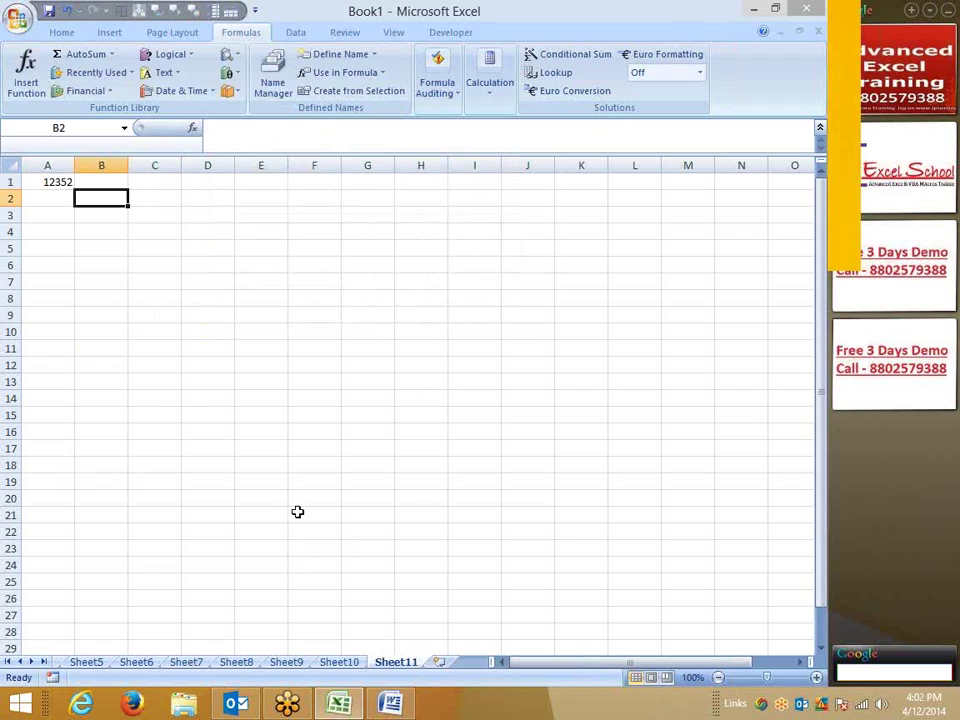
type("1")
key("Tab")
type("2")
key("Tab")
type("3")
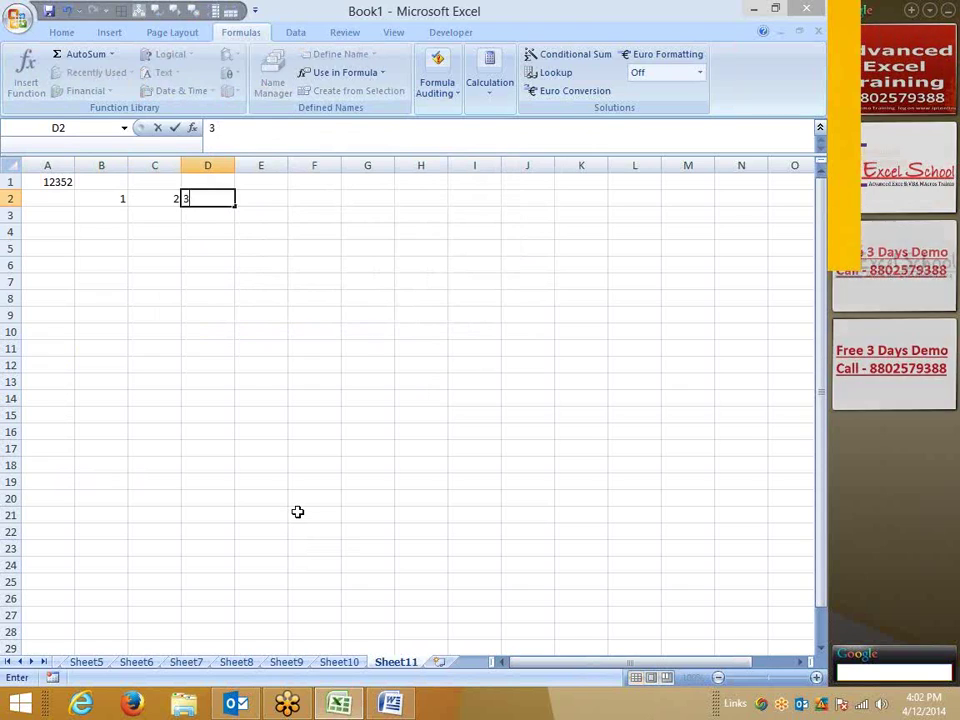
key("Tab")
type("5")
key("Tab")
type("2")
key("ctrl+Return")
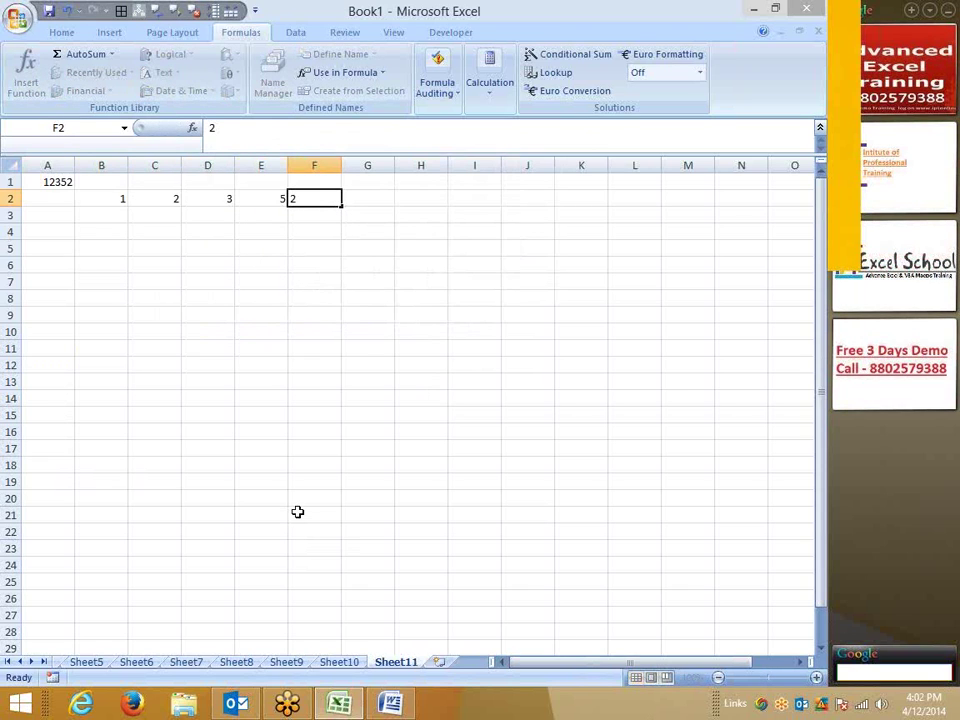
Clear the digits from B2:F2, leaving row 2 empty
key("Tab")
key("Left")
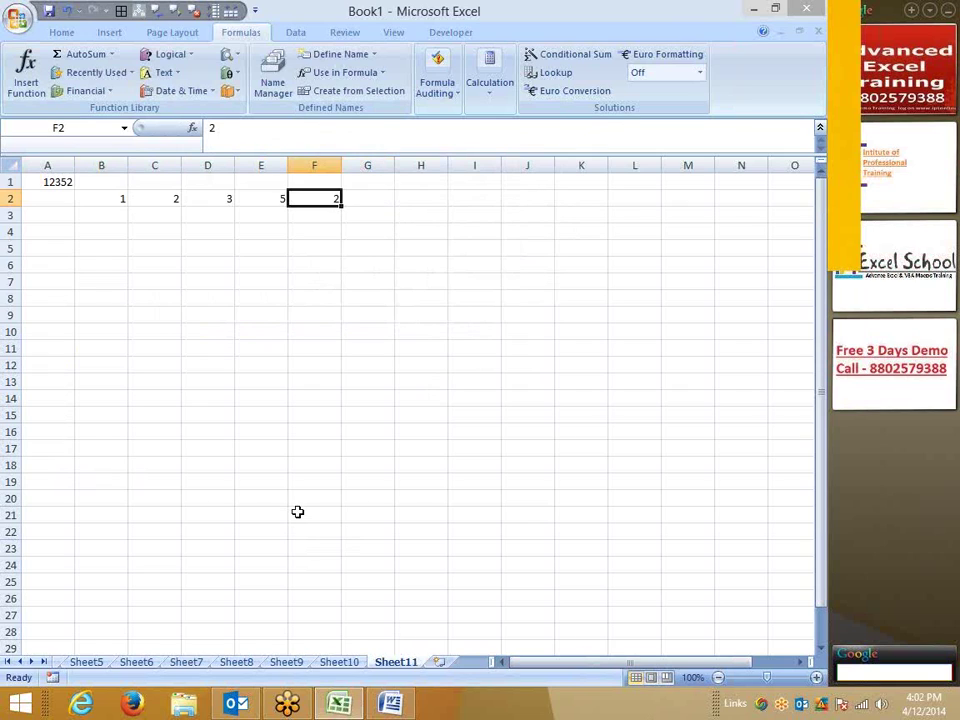
key("Left")
key("Left")
key("Left")
key("Left")
key("ctrl+shift+Right")
key("Delete")
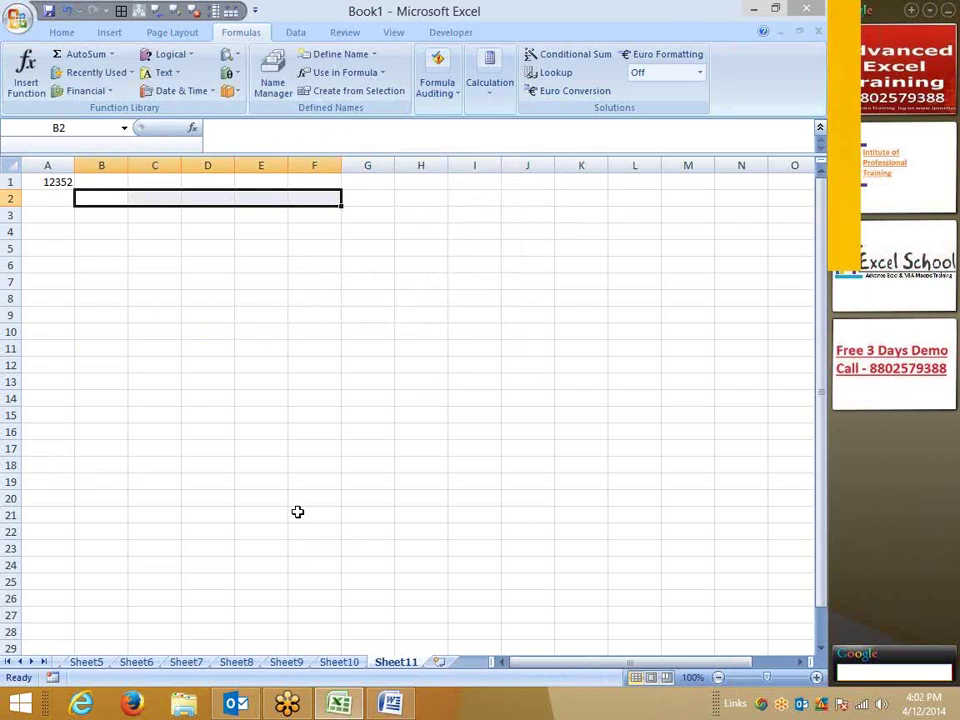
key("Left")
Enter =MID(A1,1,1) in B2 to pull the first digit, 1
key("Right")
type("=m")
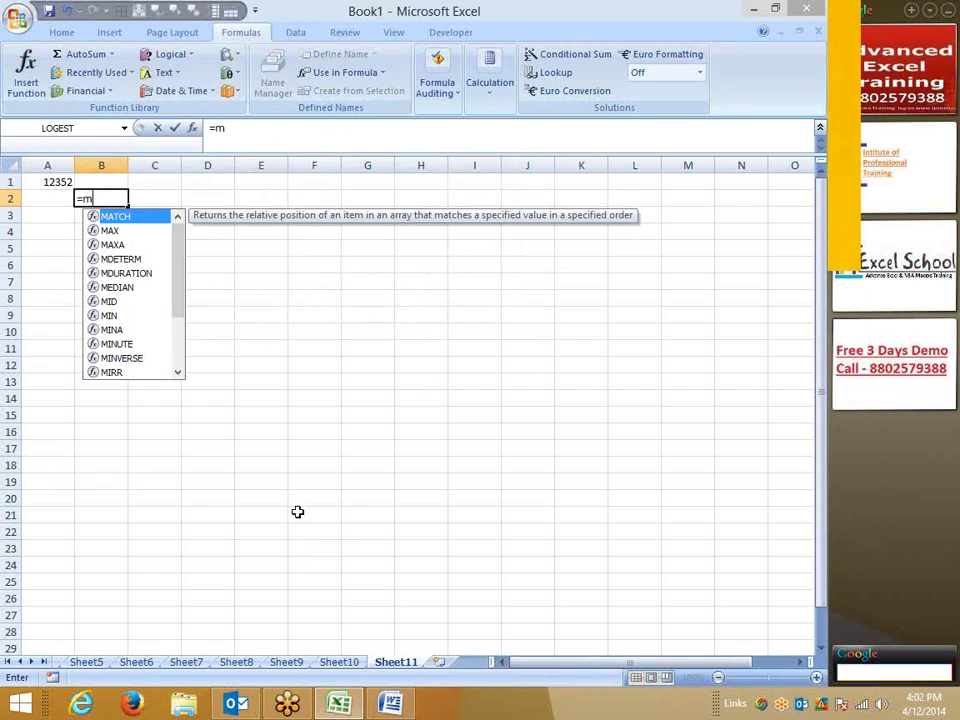
type("id(")
key("Left")
key("Up")
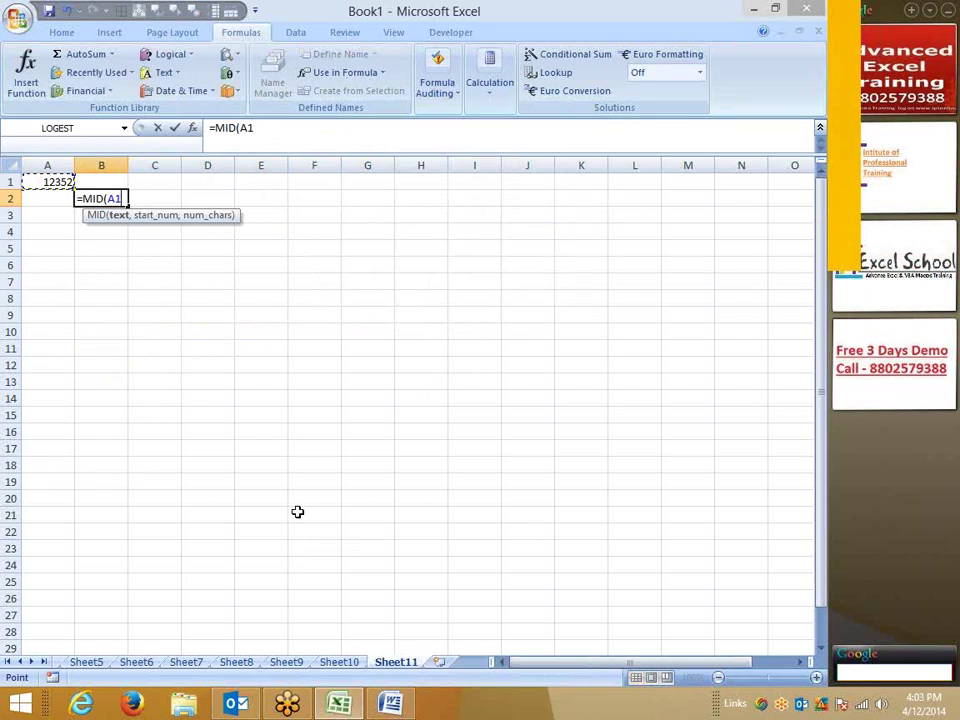
type(",1")
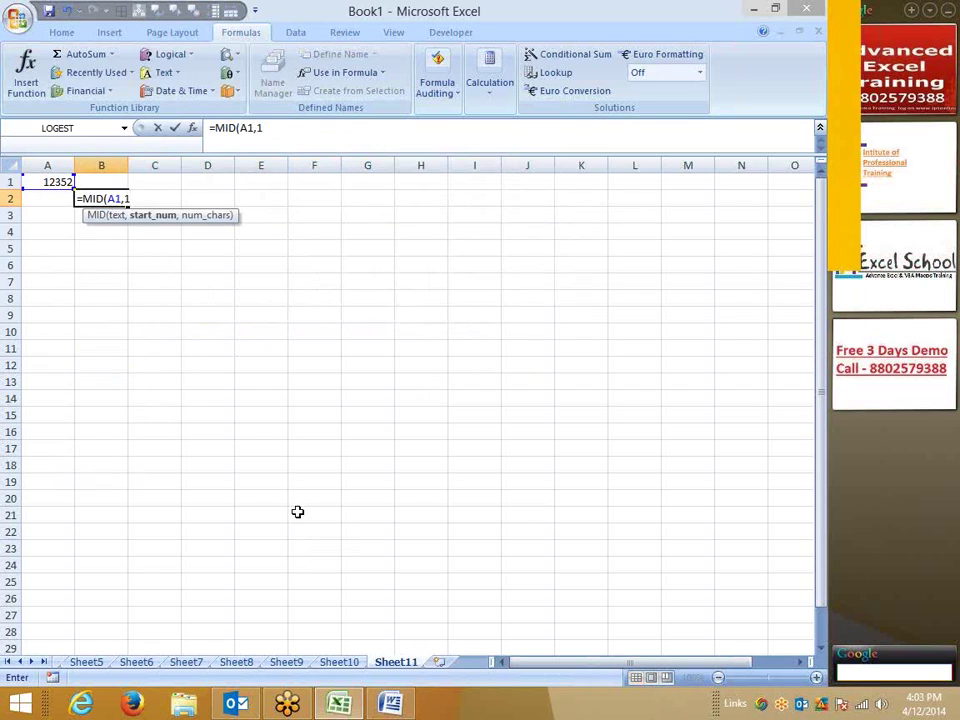
type(",1")
key("Return")
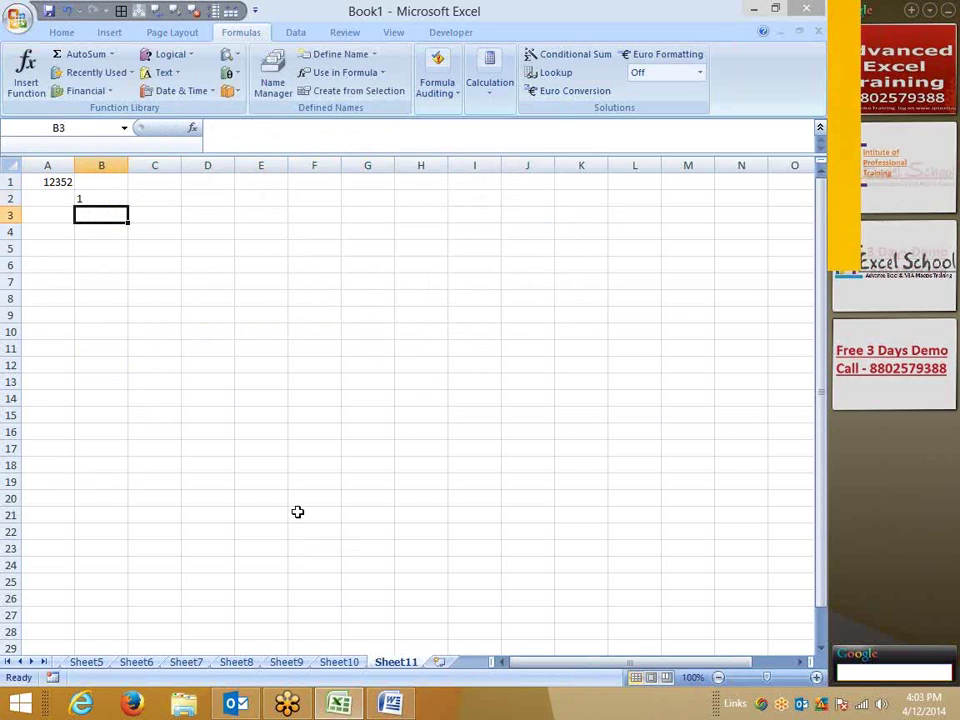
key("Up")
Enter =MID(A1,2,1) in C2 to pull the second digit, 2
key("Right")
type("=")
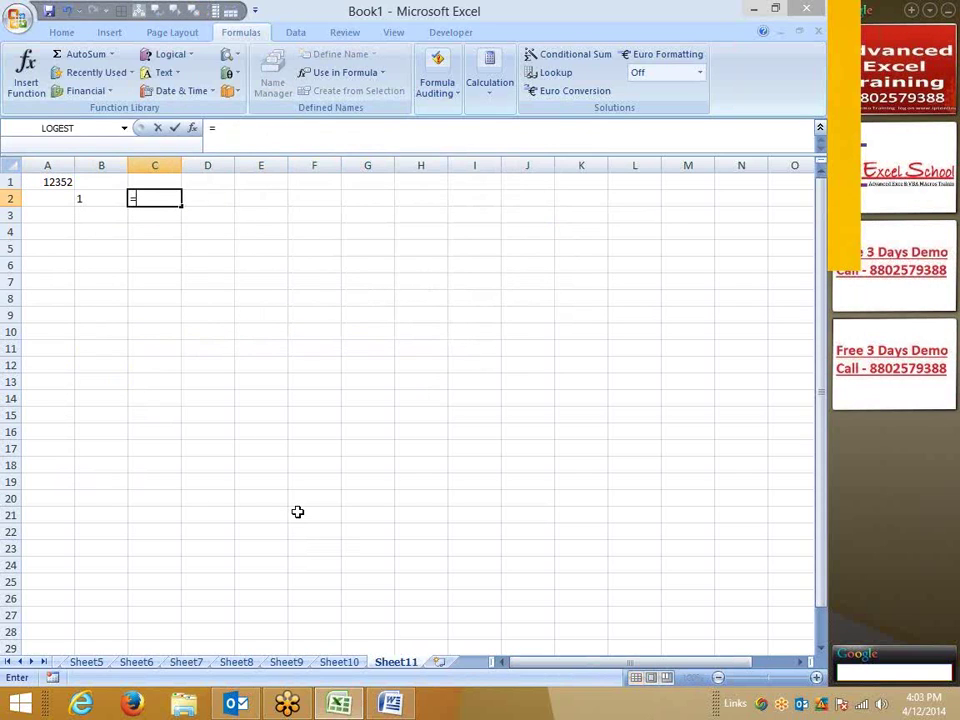
type("mid(")
key("Left")
key("Left")
key("Up")
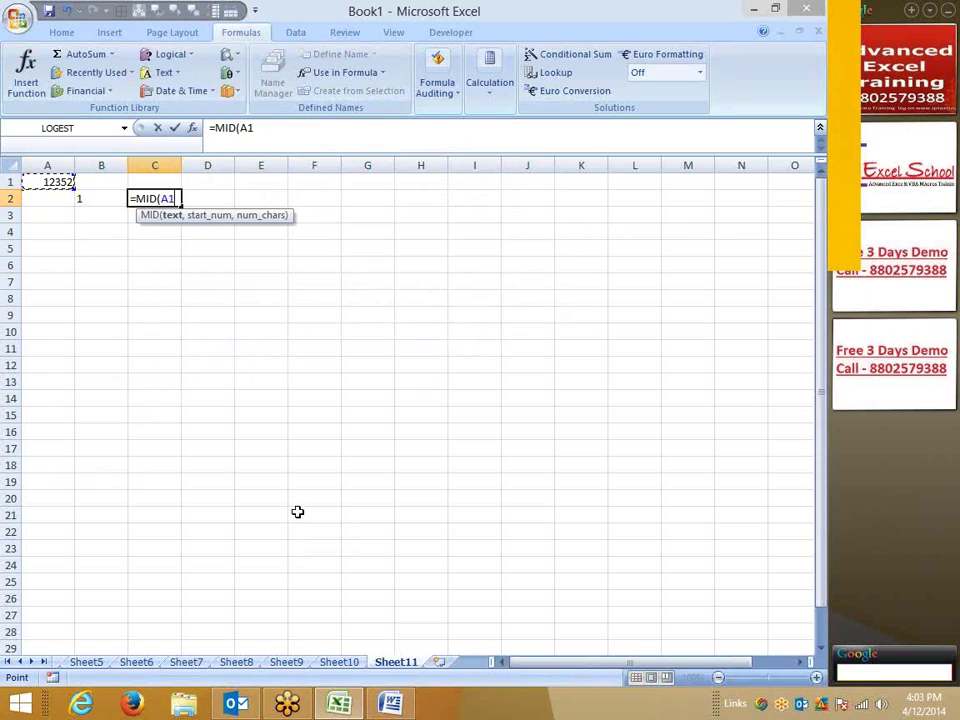
type(",")
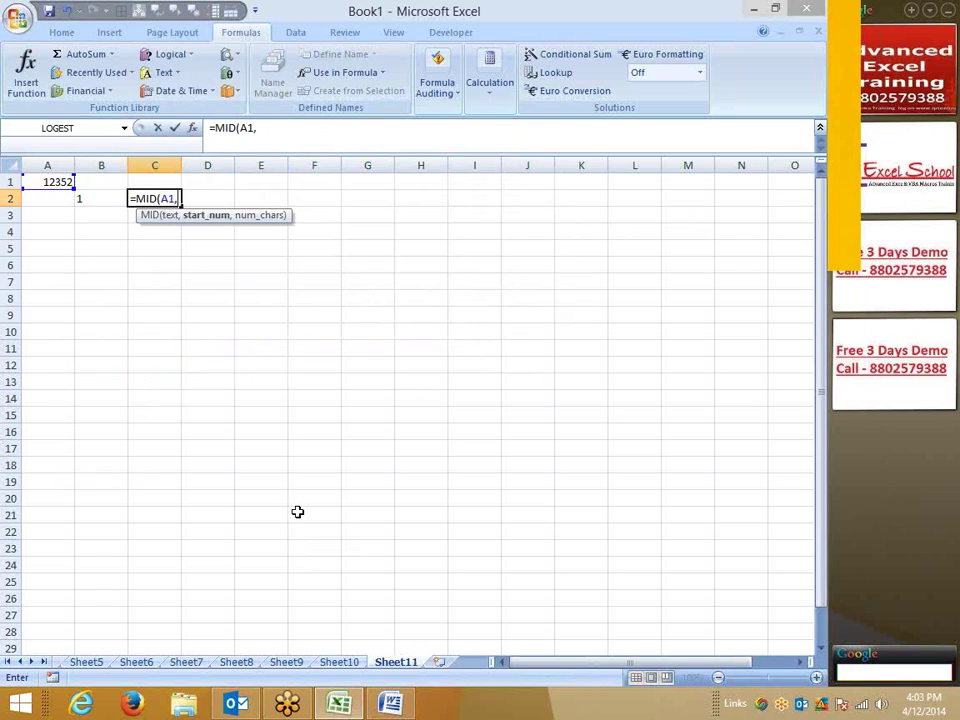
type("2,2")
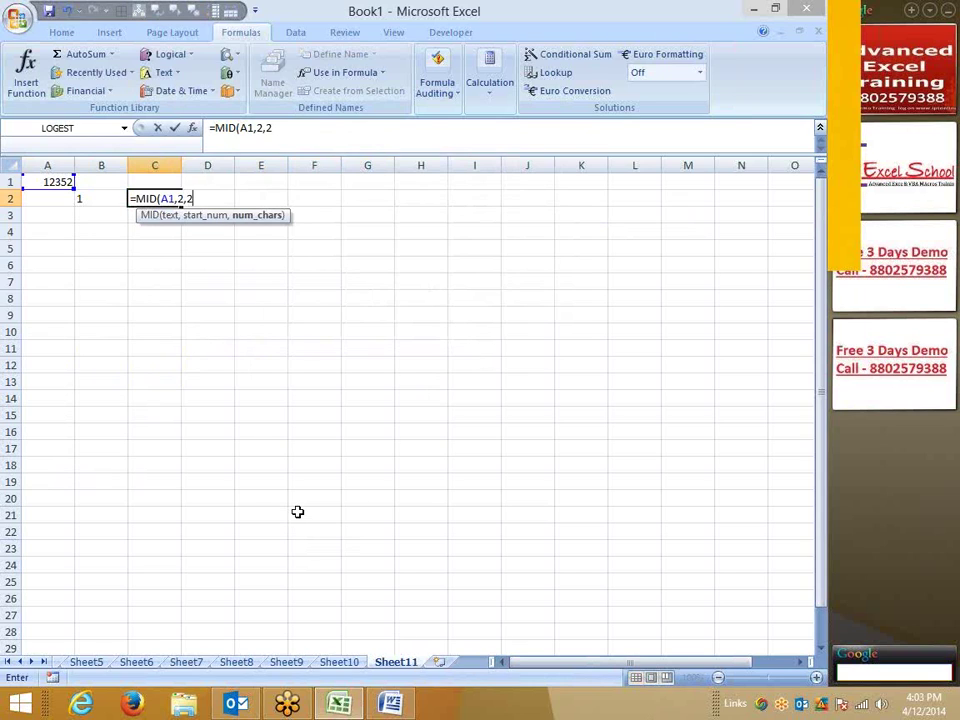
type("1")
key("Return")
key("Up")
Enter =MID(A1,3,1) in D2 to pull the third digit, 3
key("Right")
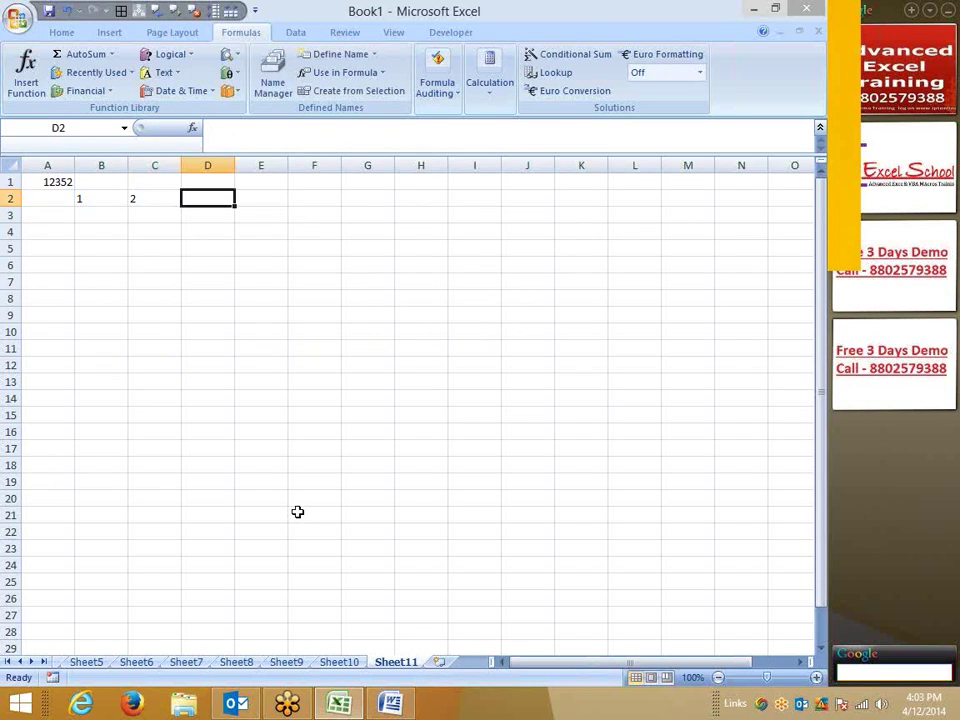
type("=mid")
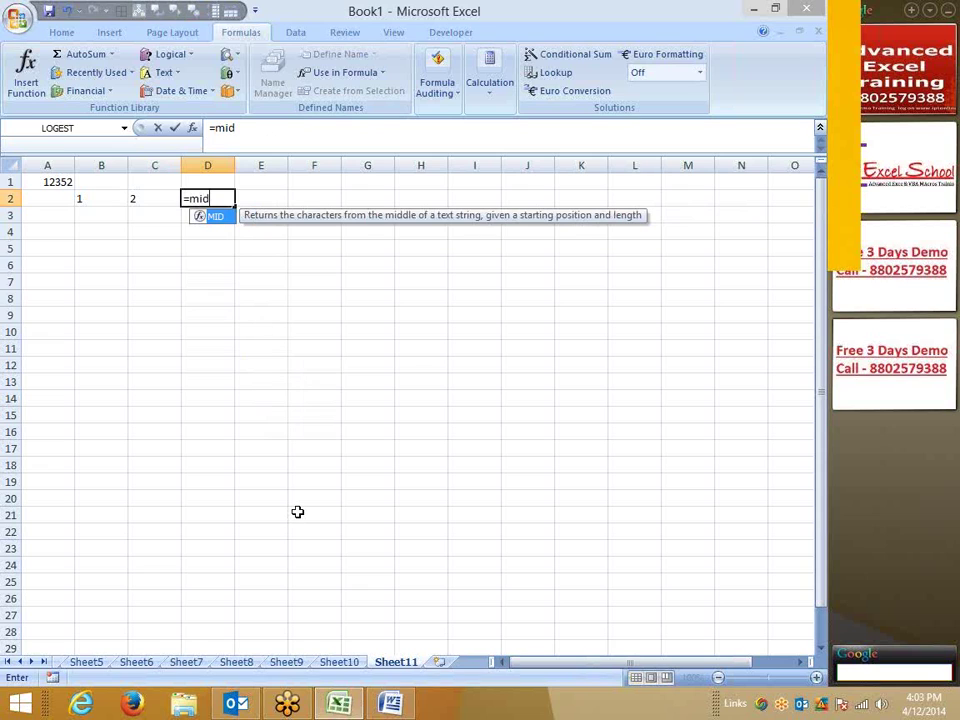
key("Tab")
key("Left")
key("Left")
key("Up")
key("Left")
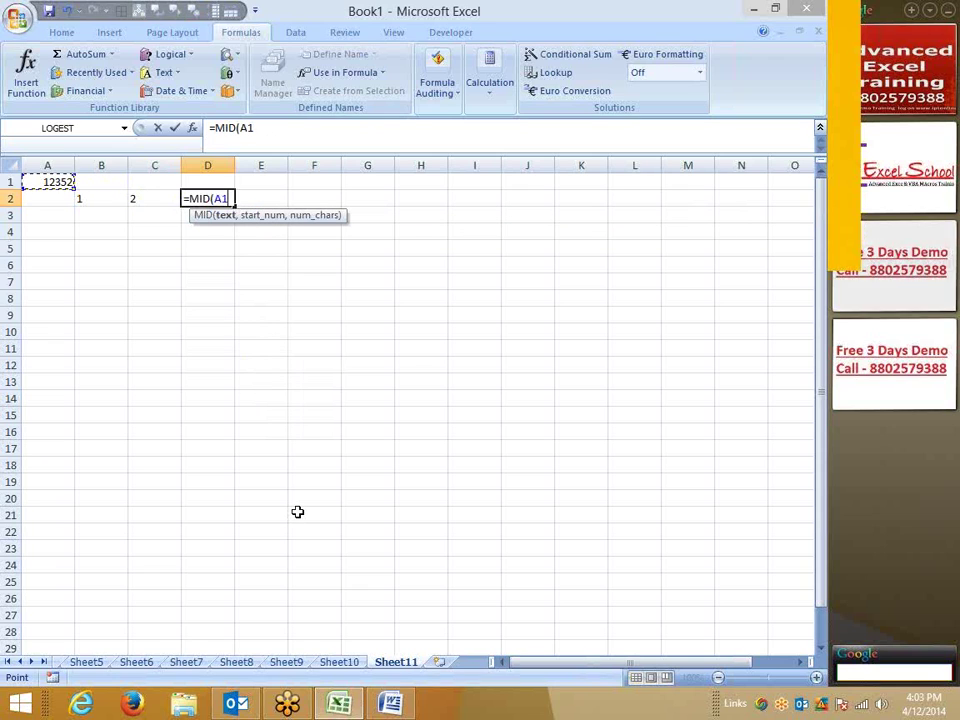
type(",")
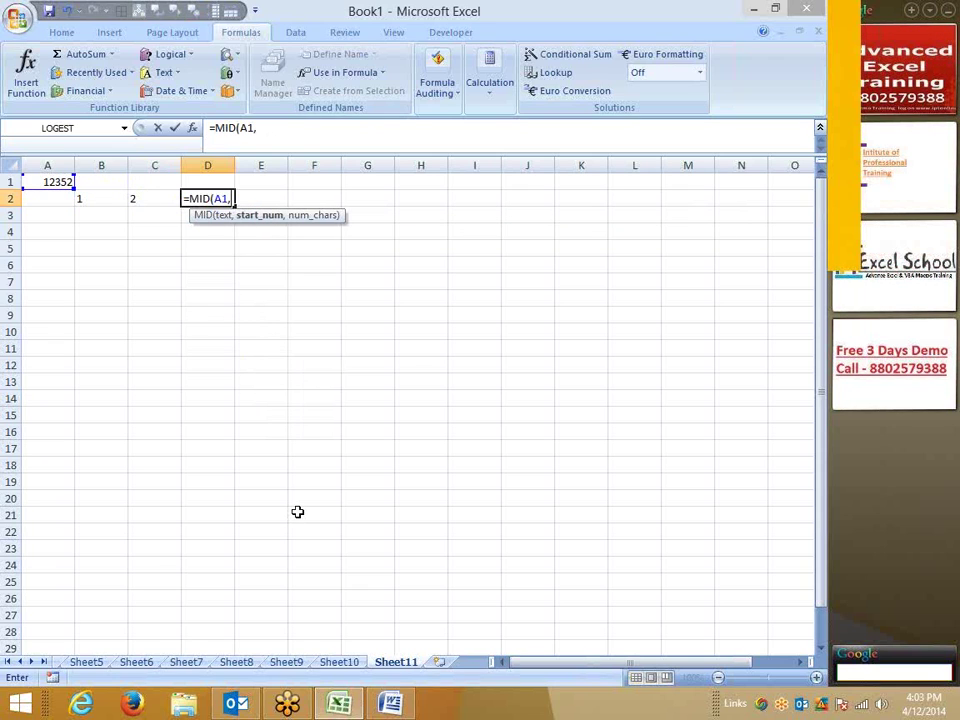
type("3")
type(",1,")
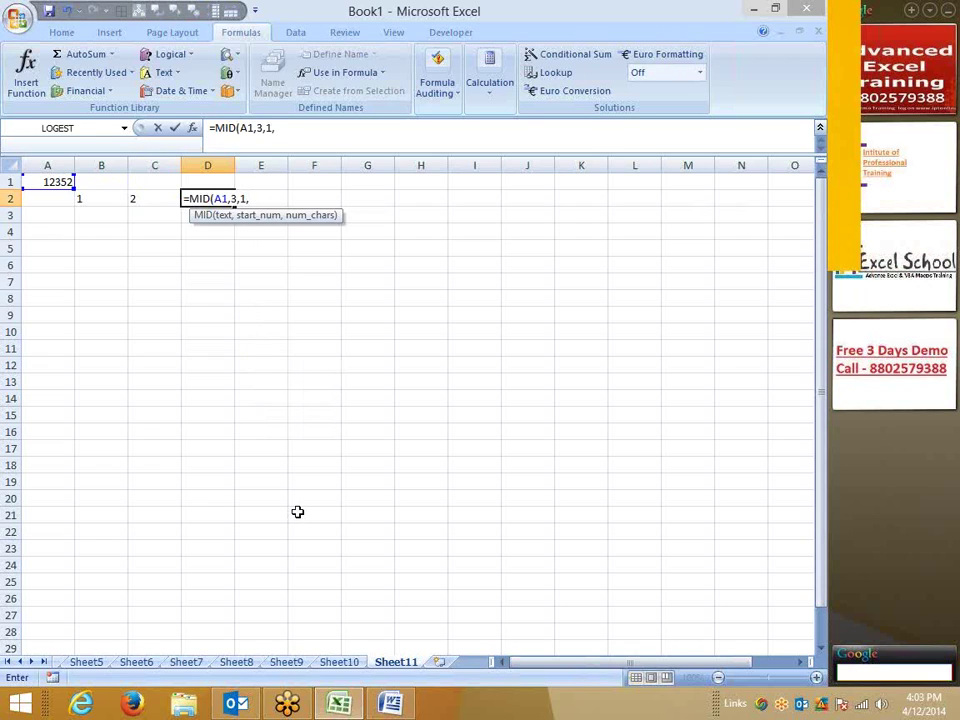
key("Return")
key("Up")
Enter =MID(A1,4,1) in E2 to pull the fourth digit, 5
key("Right")
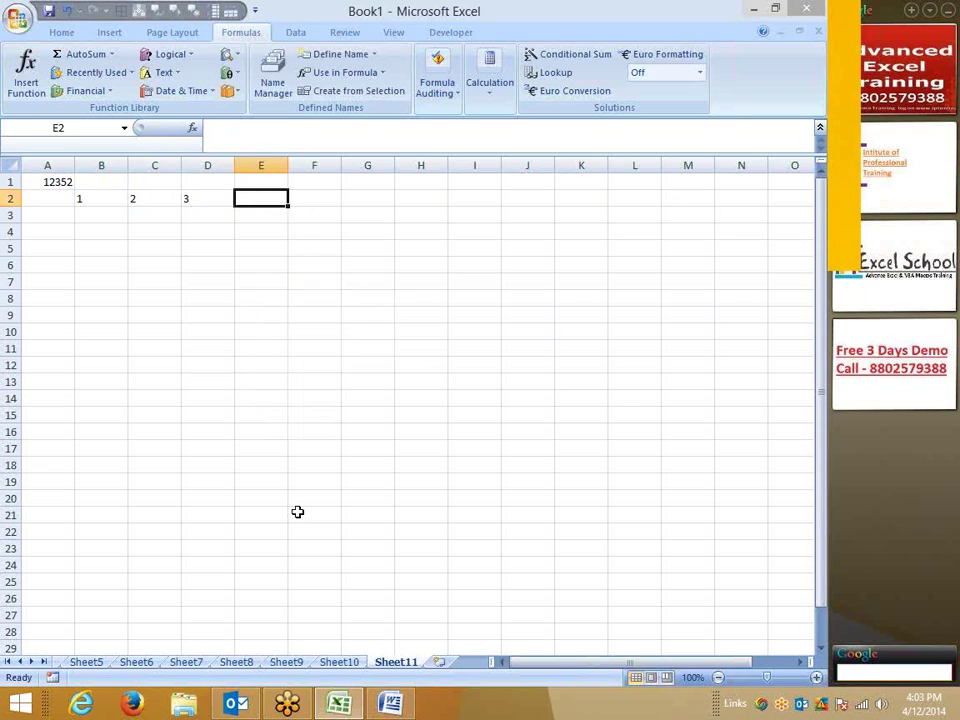
type("=mid")
key("Tab")
key("Left")
key("Left")
key("Left")
key("Up")
key("Left")
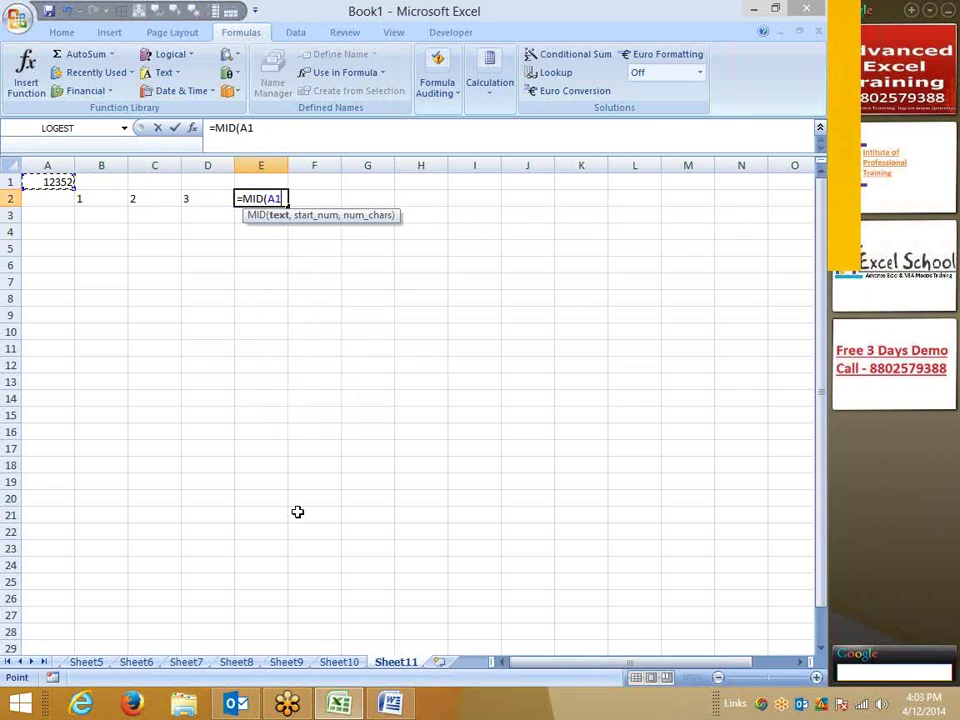
type(",")
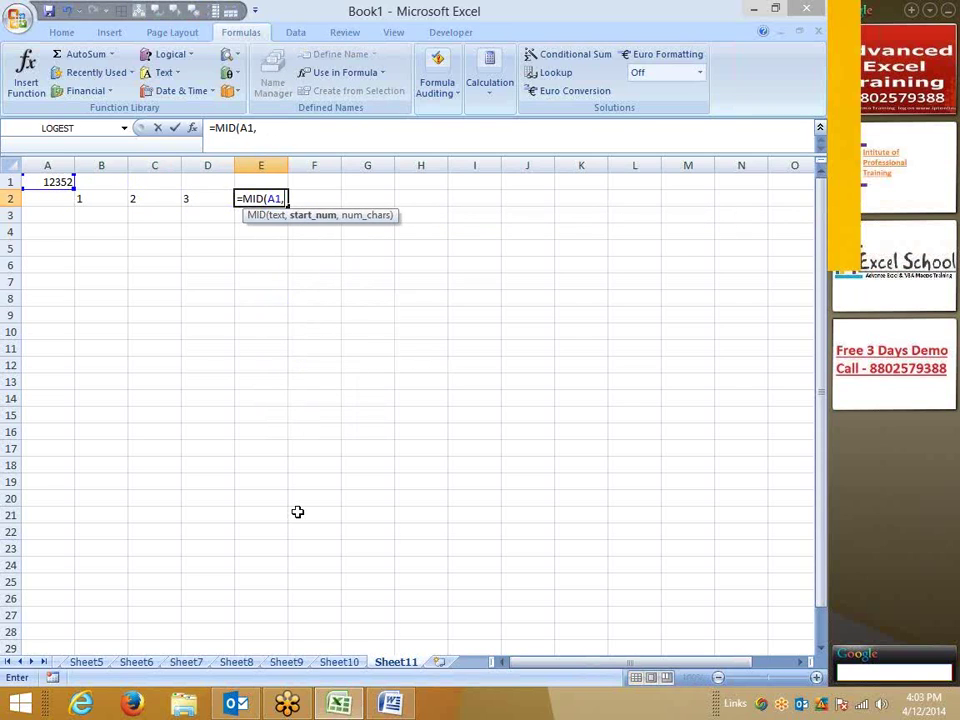
type("4")
type(",1")
key("Return")
key("Up")
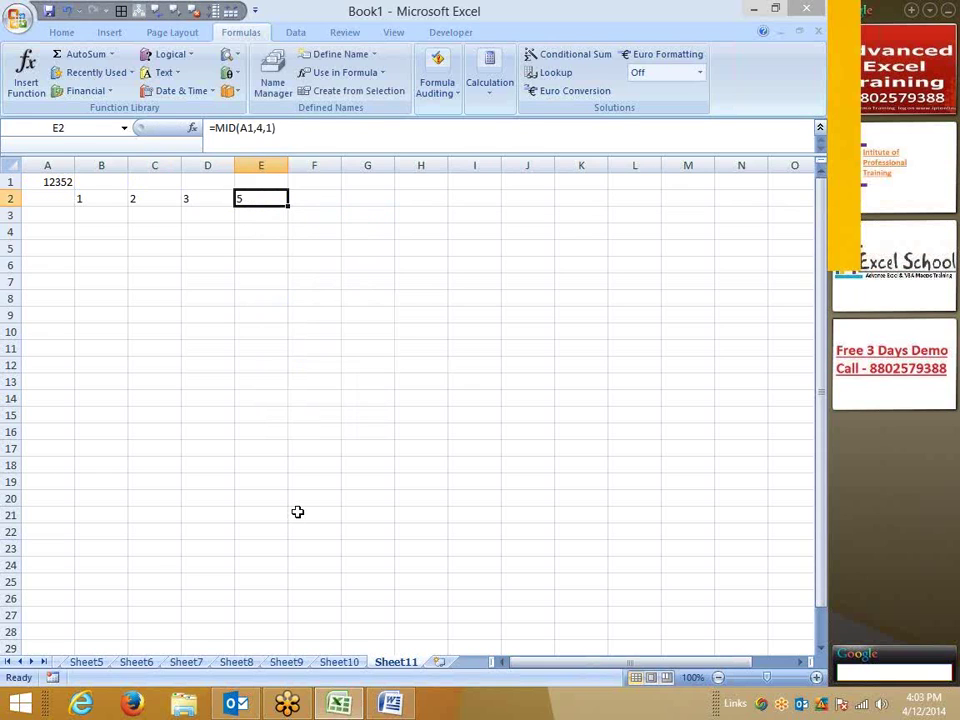
Enter =MID(A1,5,1) in F2 for the fifth digit, correcting the mistyped start position 6
key("Right")
type("=")
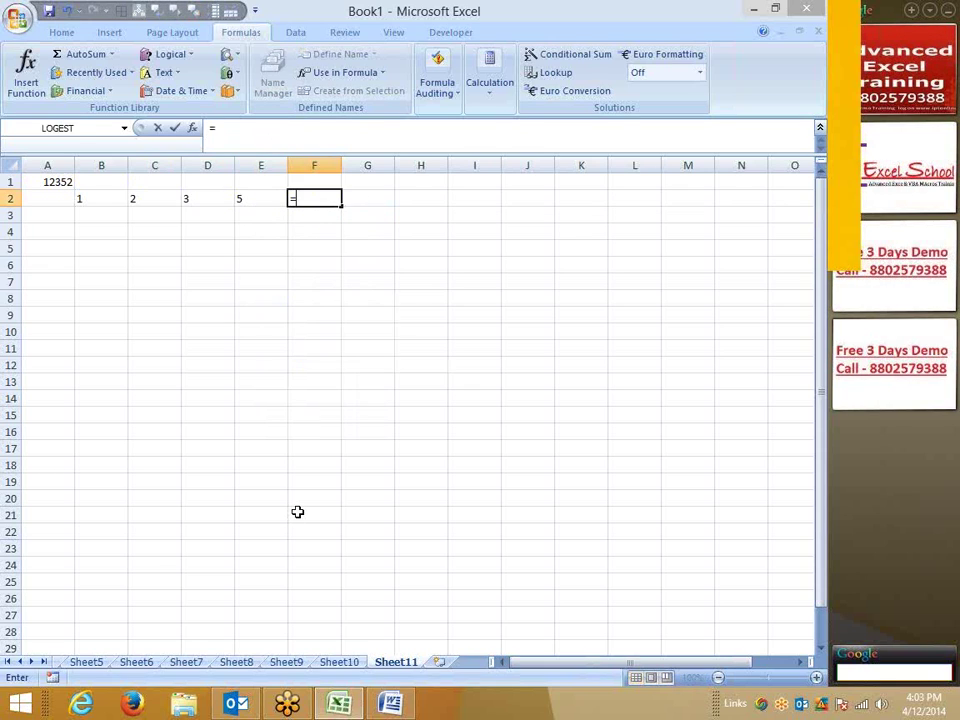
type("mi")
key("Tab")
key("Left")
key("Left")
key("Left")
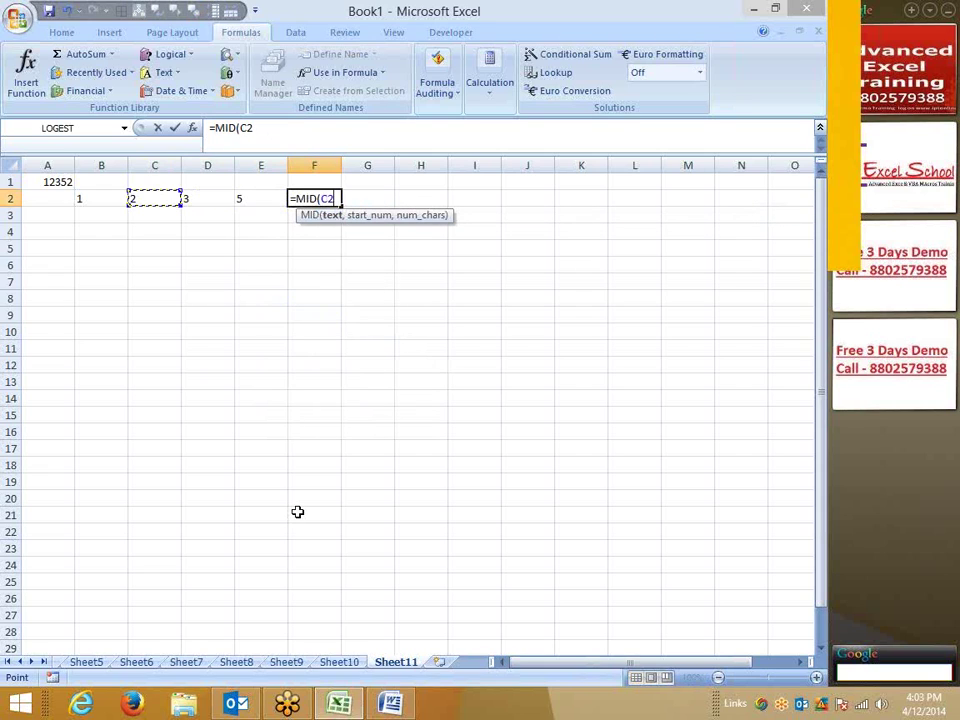
key("Left")
key("Left")
key("Up")
type(",")
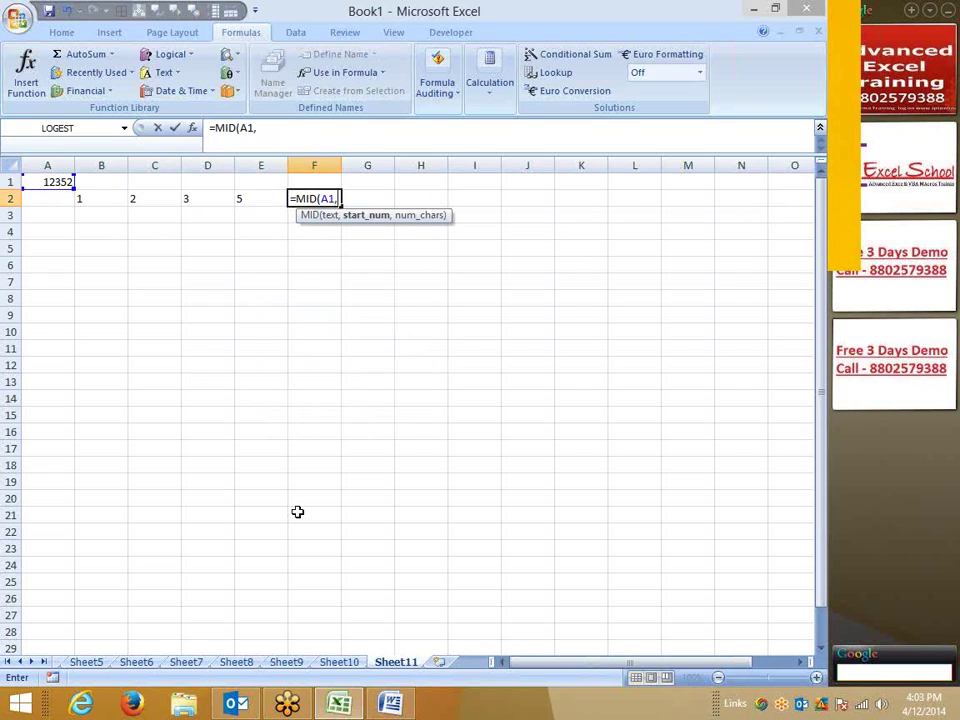
type("6")
type(",1")
key("Return")
key("Up")
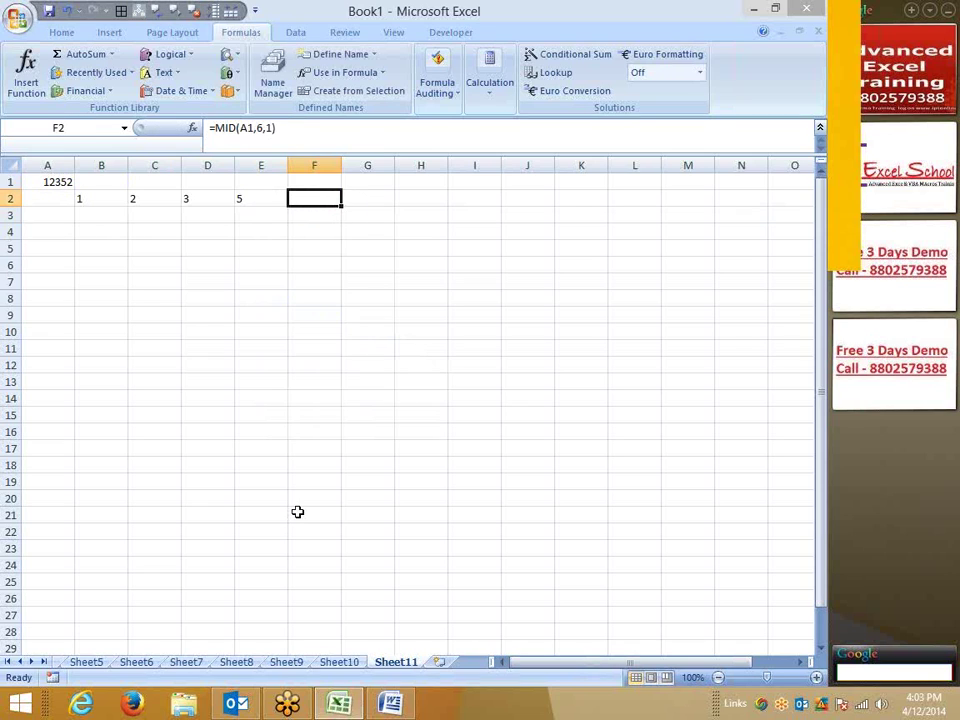
left_click(258, 128)
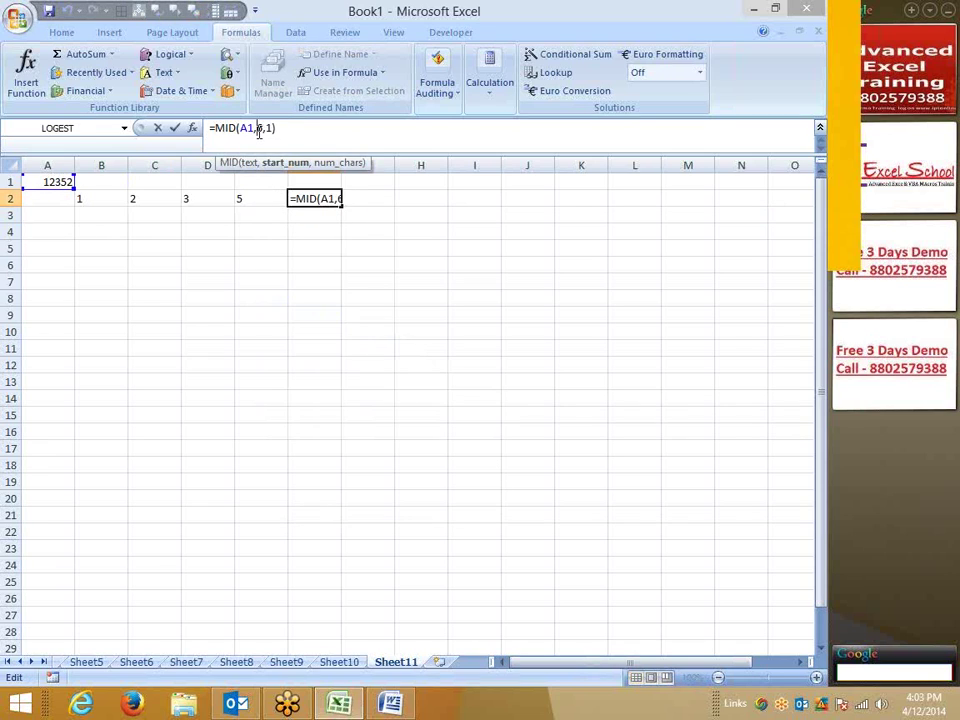
key("Delete")
type("5")
key("Return")
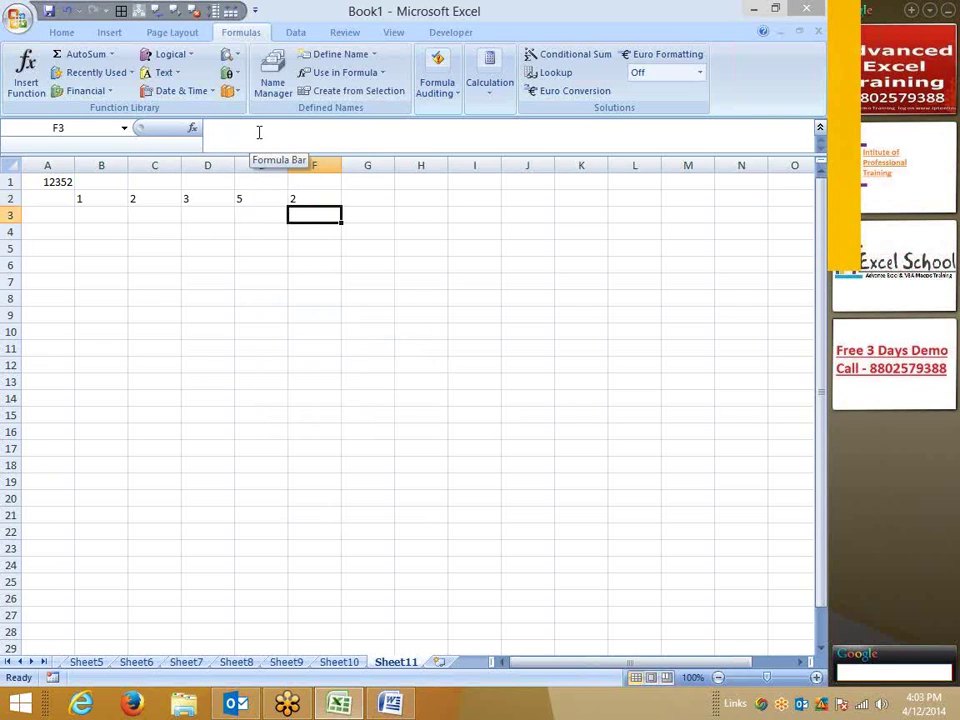
key("Left")
key("Left")
key("Left")
key("Left")
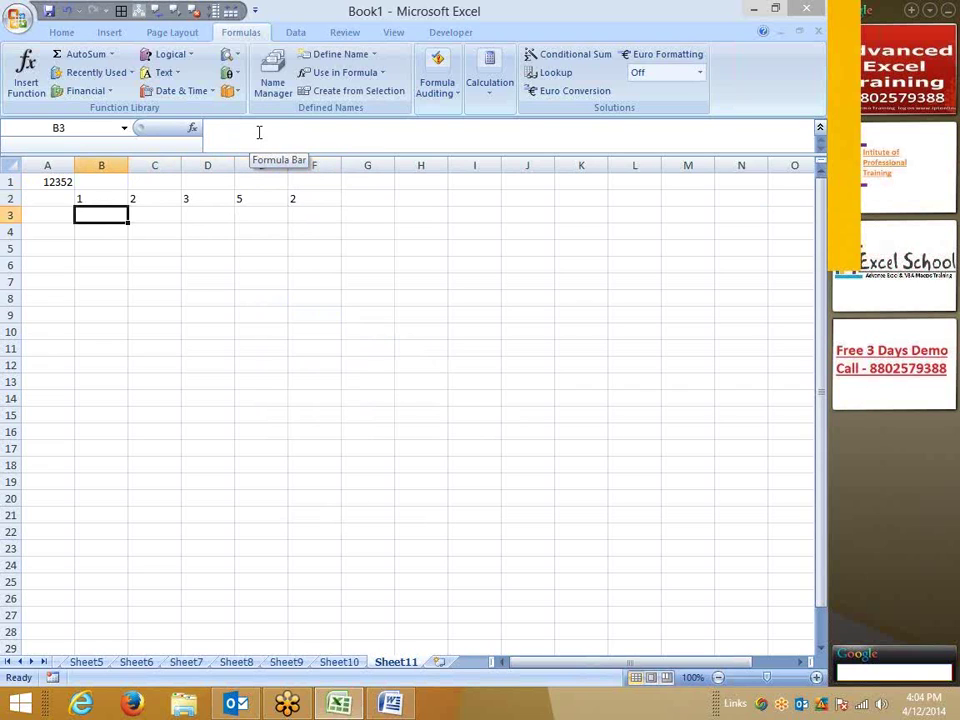
Enter =MID(A1,{1,2,3,4,5},1) in B3
type("=")
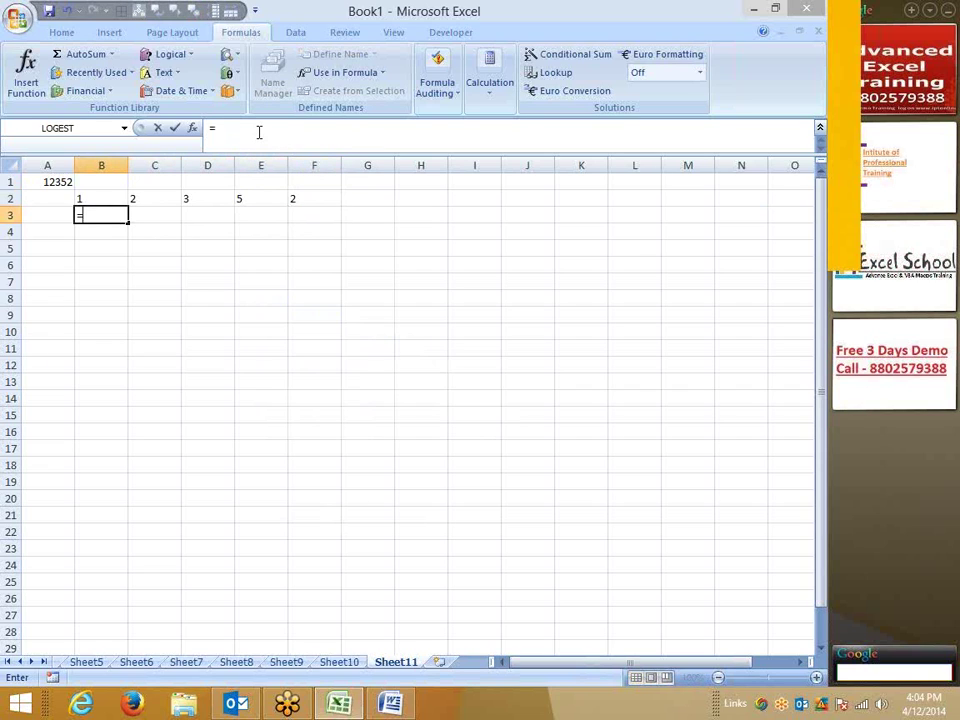
type("mid")
key("Tab")
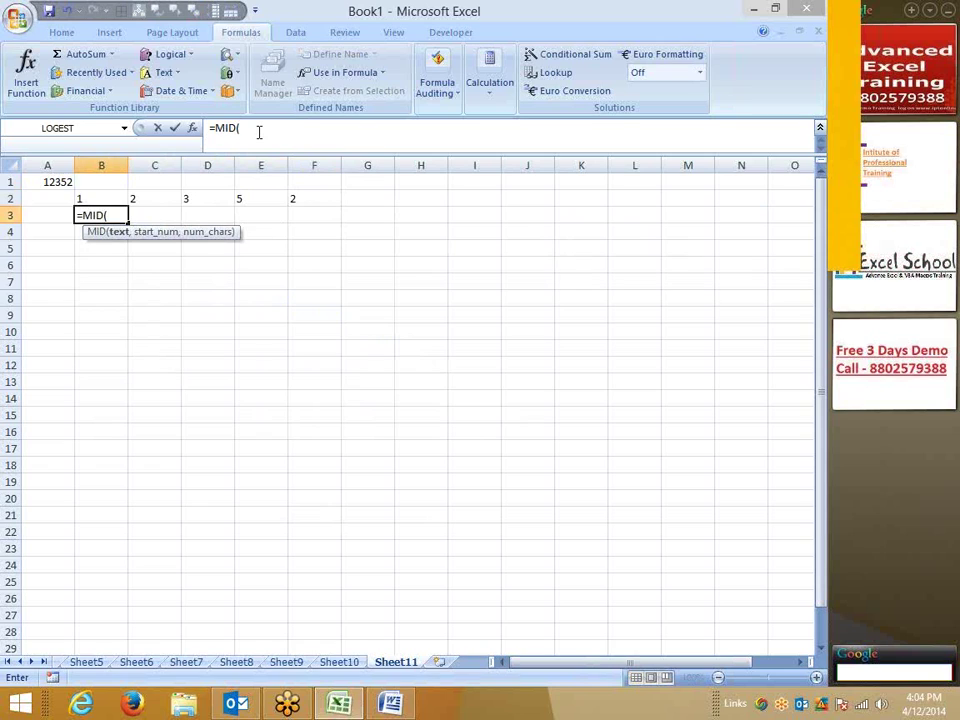
key("Up")
key("Left")
key("Up")
type(",")
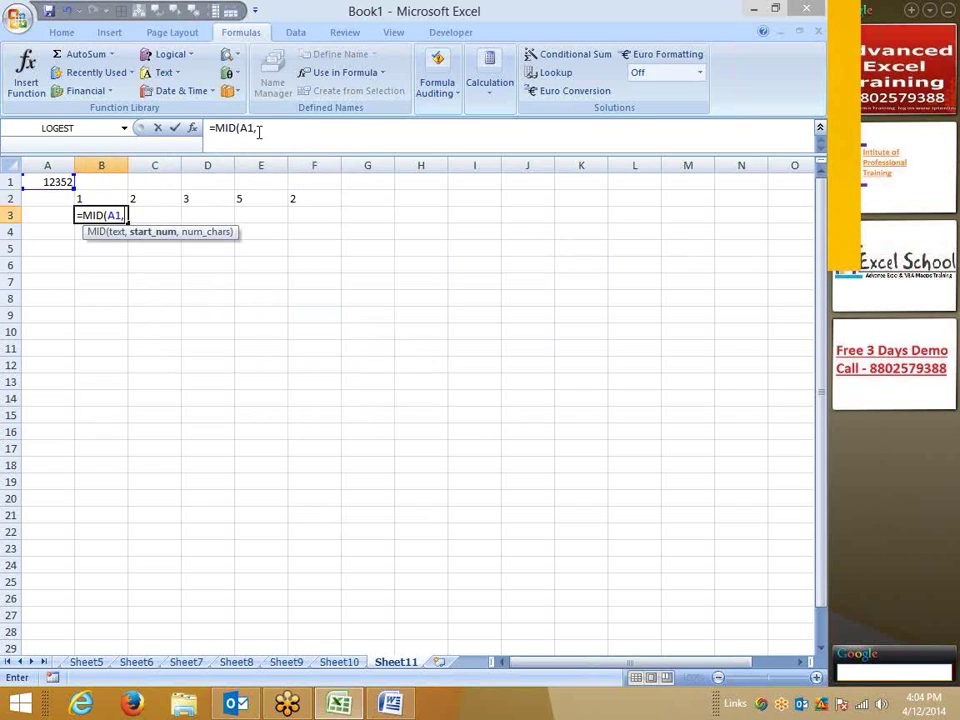
type("{1,2,3")
type(",4,5")
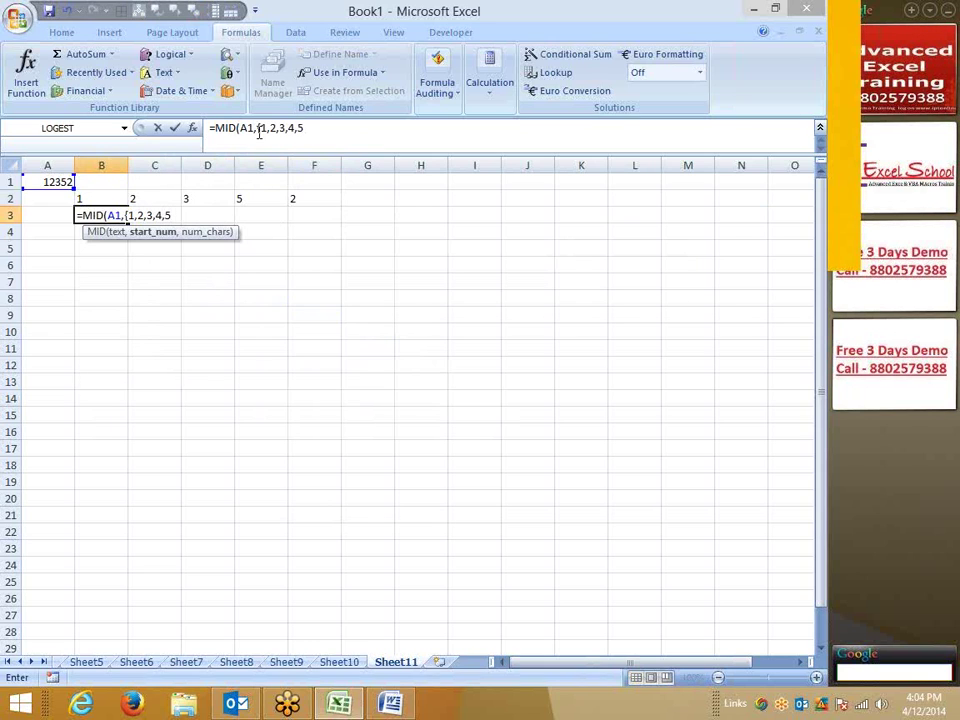
type("},1")
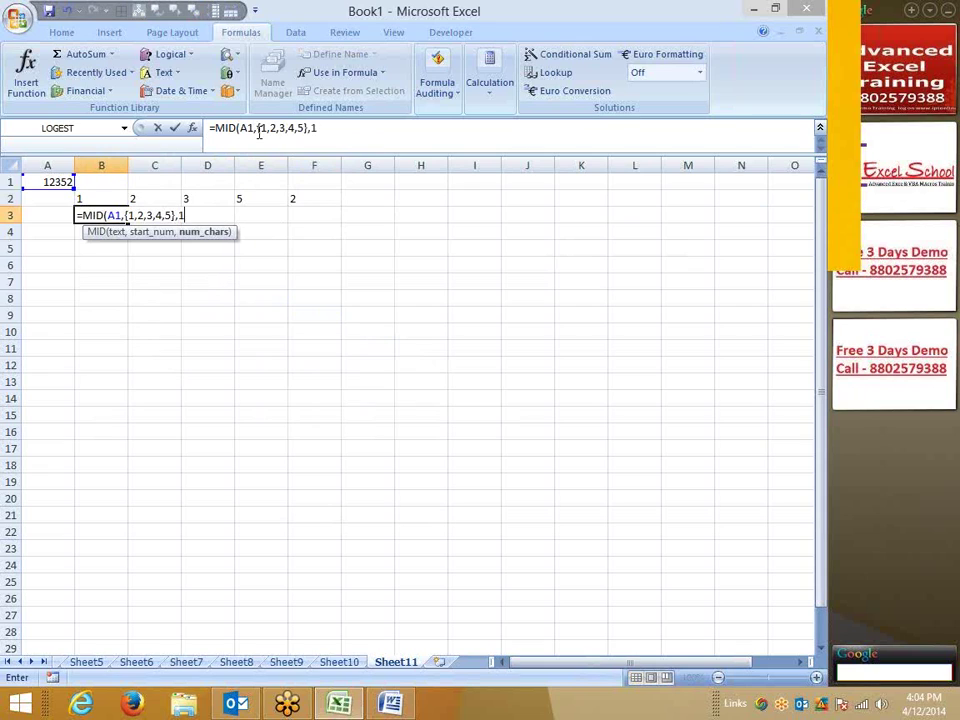
key("Return")
key("Up")
Select B3:F3 and array-enter the formula with Ctrl+Shift+Enter, then check the row 3 results
key("shift+Right")
key("shift+Right")
key("shift+Right")
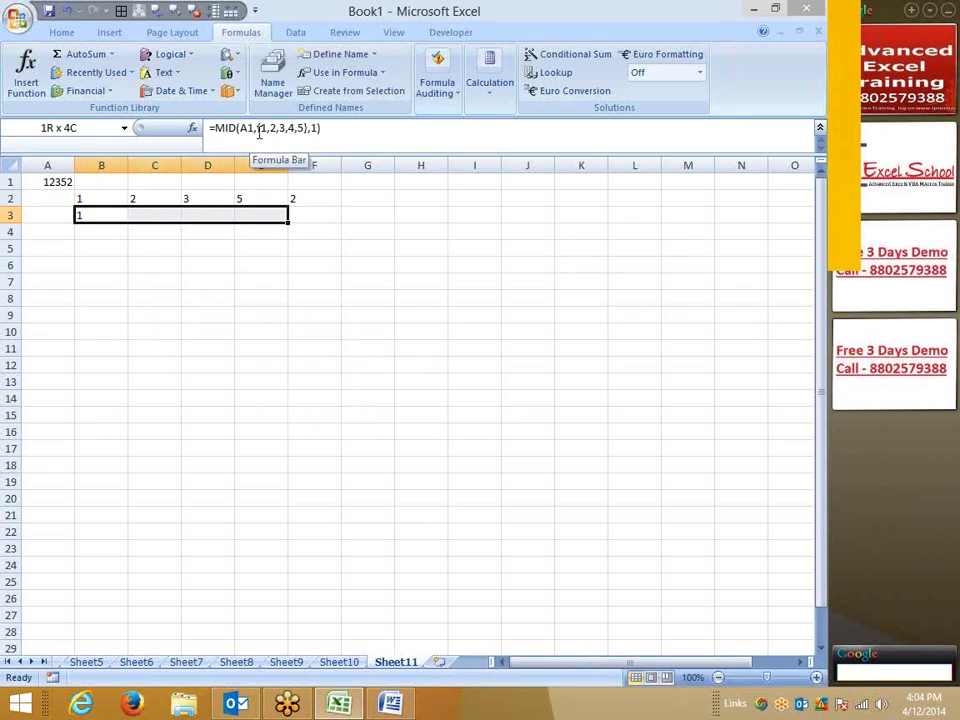
key("shift+Right")
key("F2")
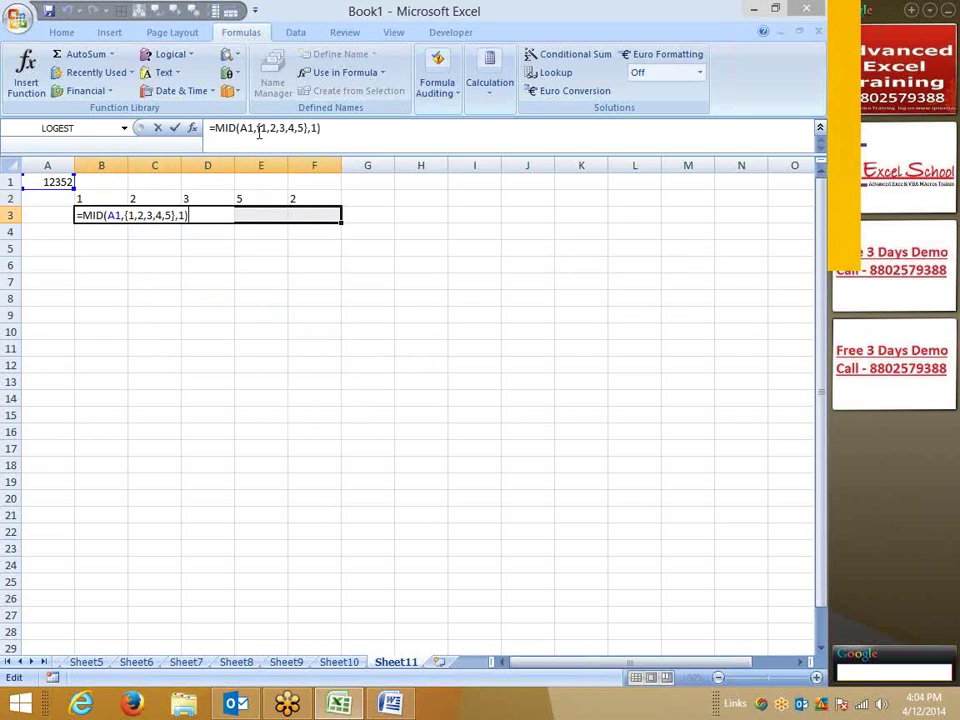
key("ctrl+shift+Return")
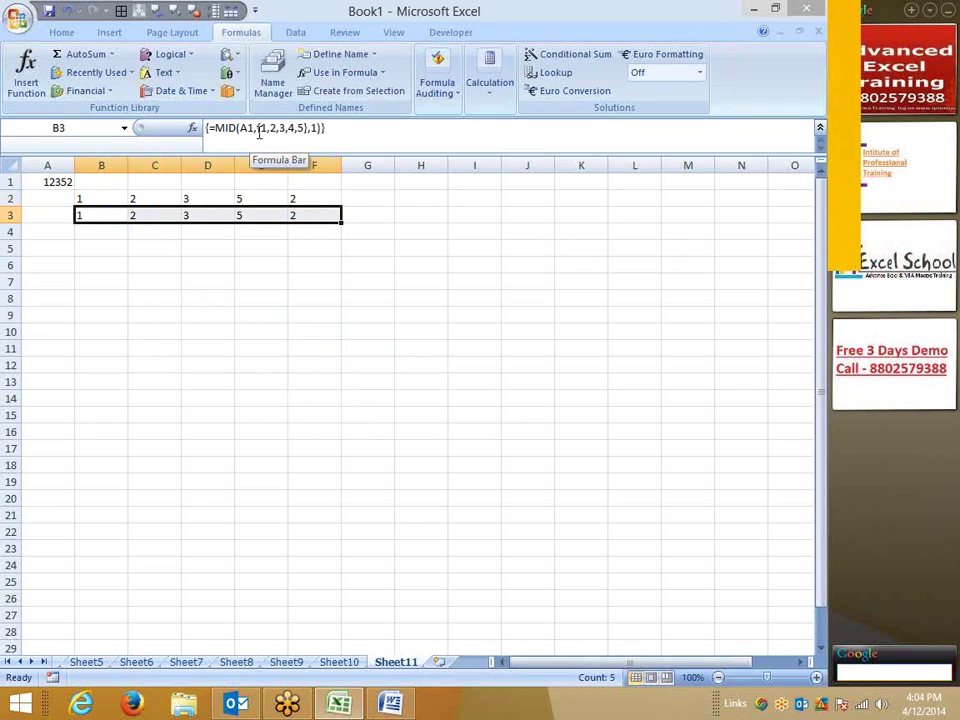
key("Right")
key("Right")
key("Right")
key("Right")
key("Left")
key("Left")
key("Left")
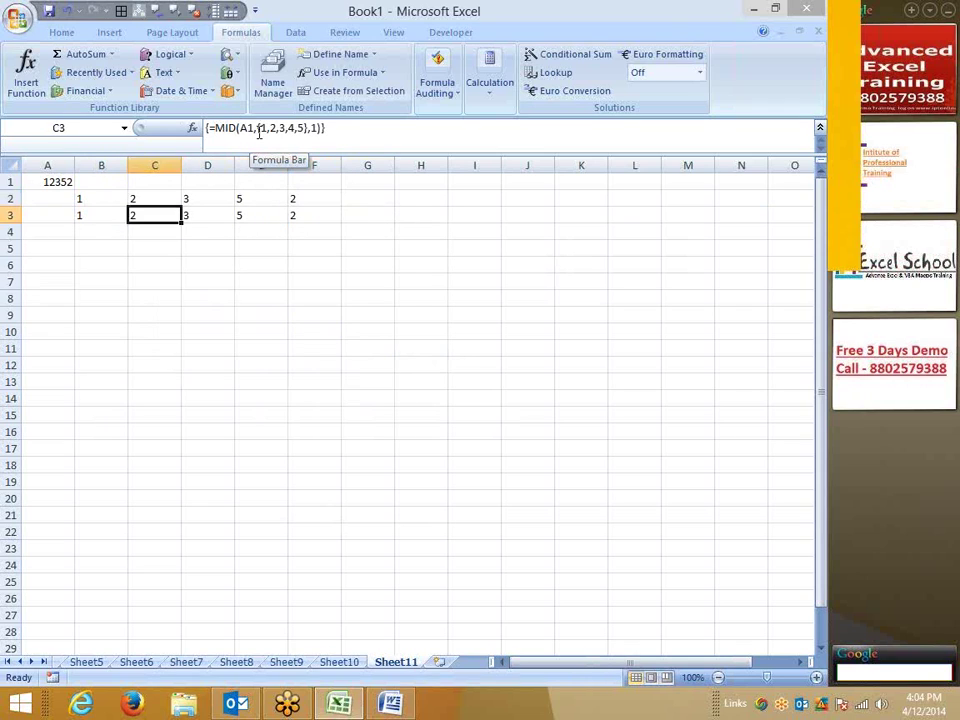
key("Left")
key("Left")
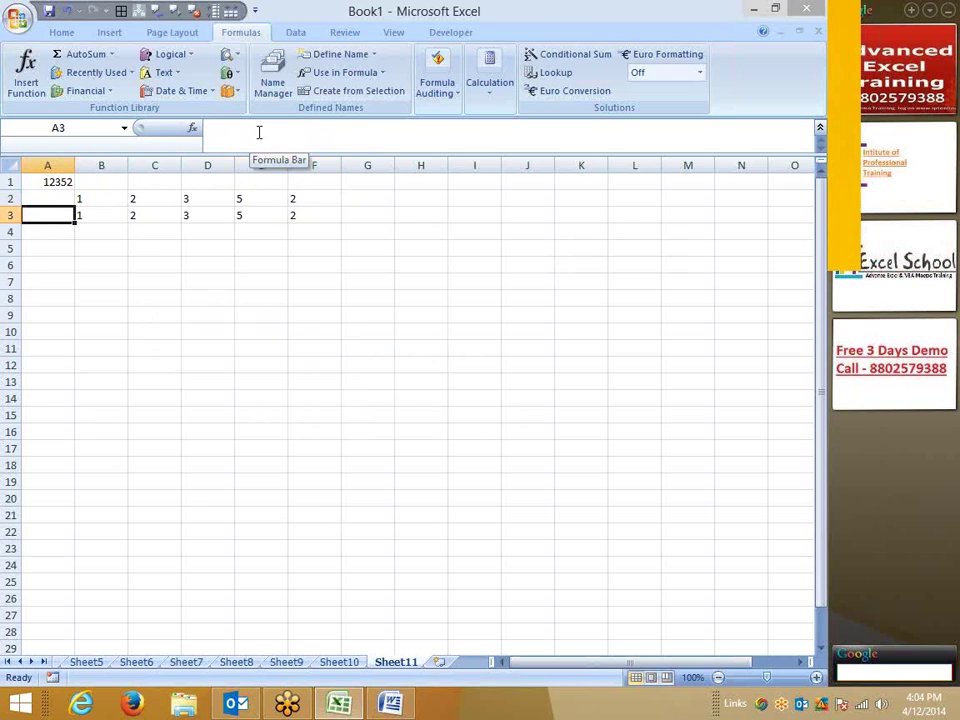
key("Right")
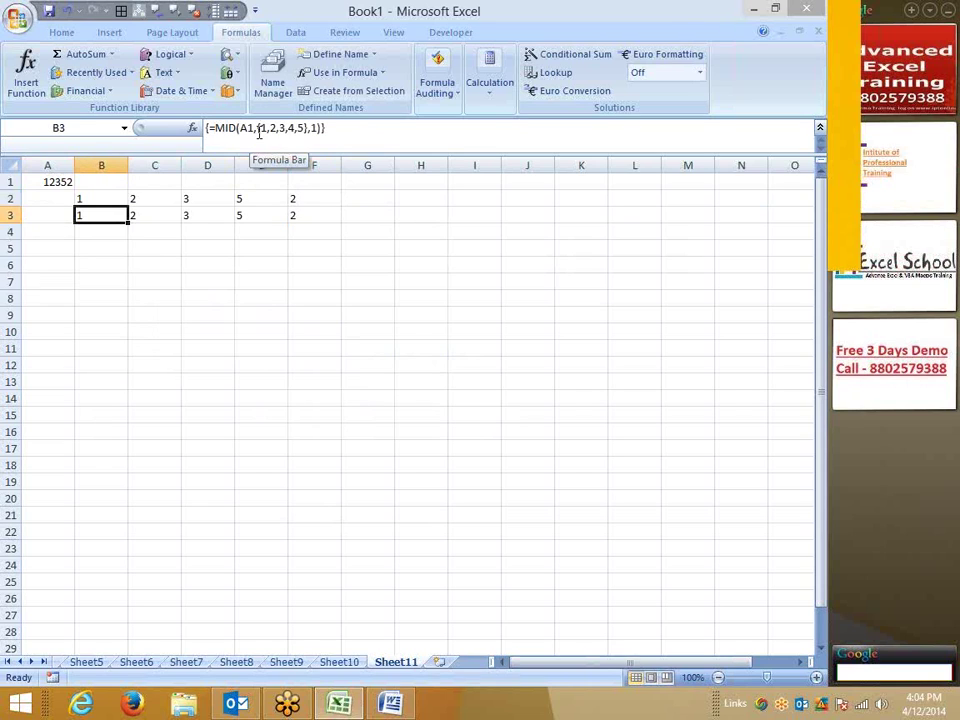
key("Down")
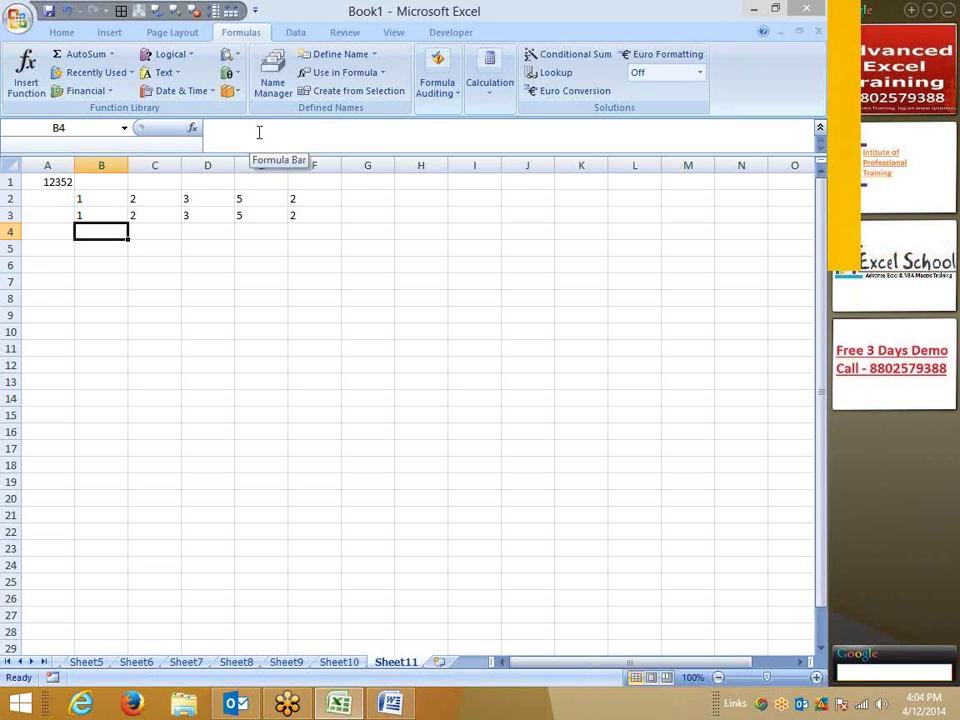
Begin the B4 formula as =MID(A1,COLUMN(, removing stray characters along the way
type("=")
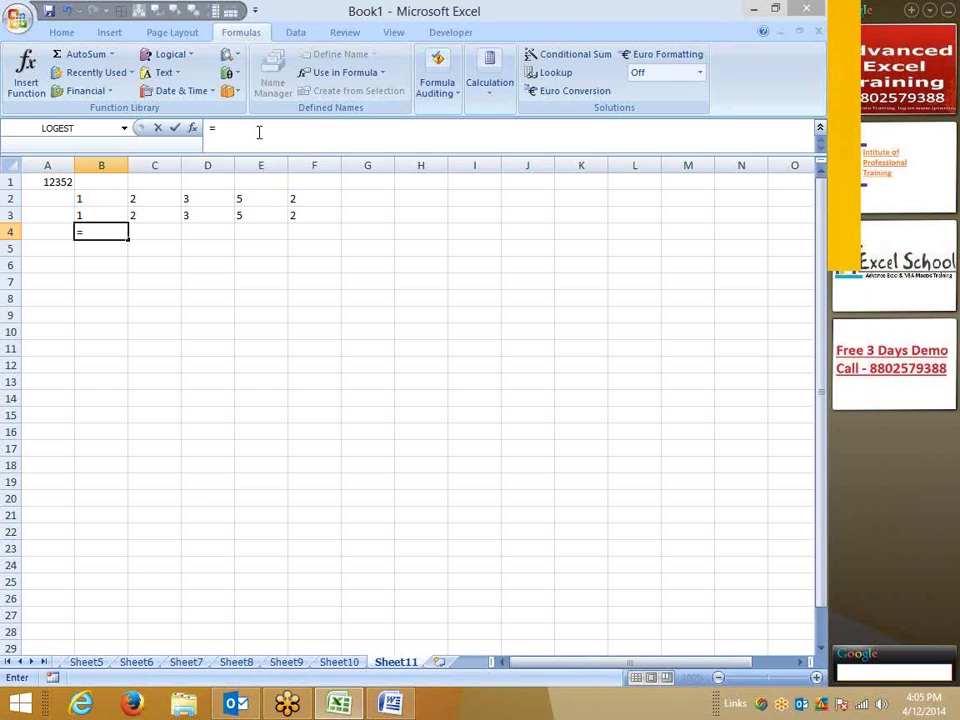
type("mi")
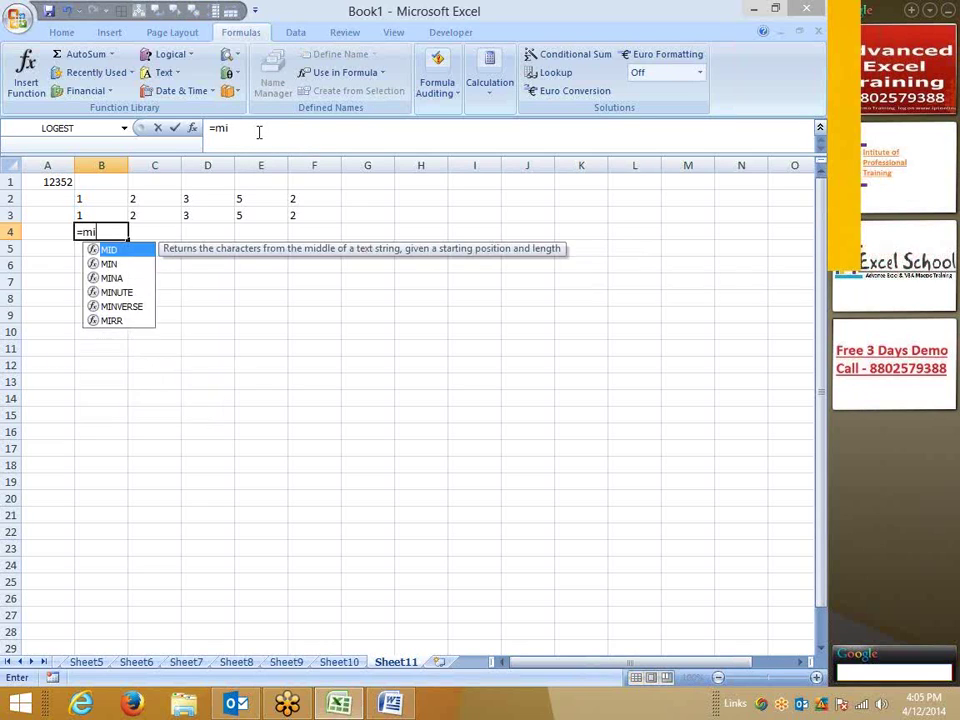
key("Tab")
key("Left")
key("Up")
key("Up")
key("Up")
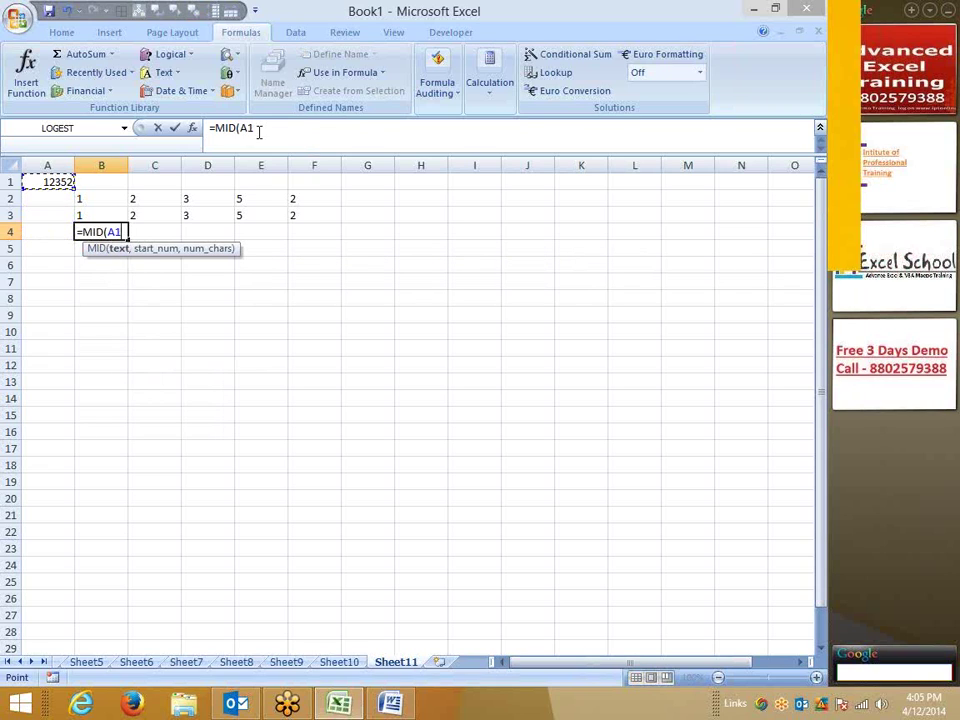
type(",c")
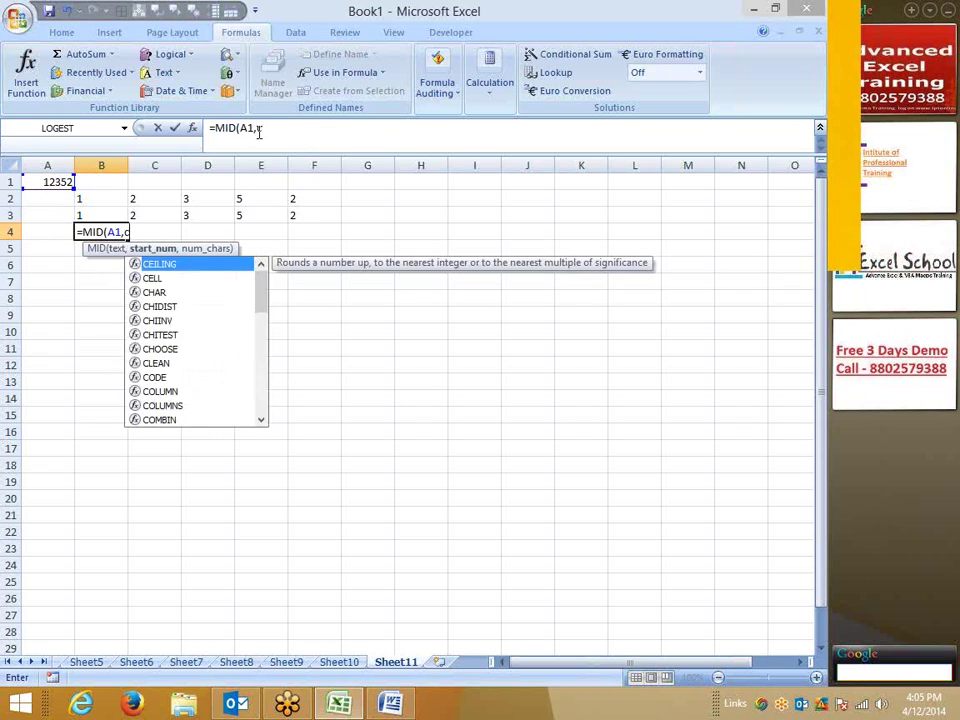
type("ol")
key("Tab")
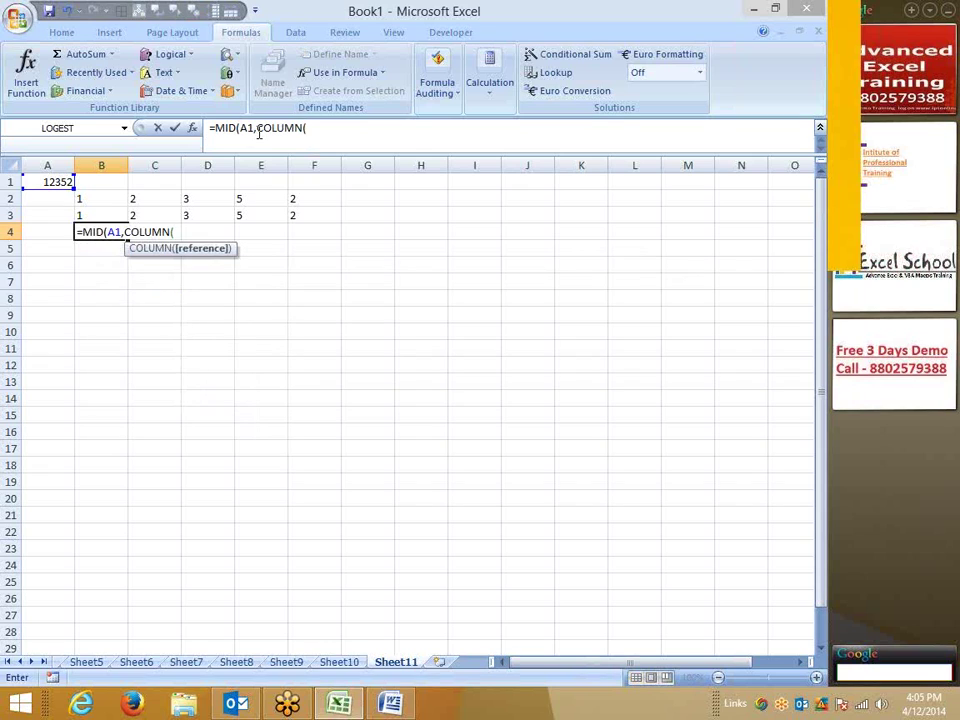
type("1")
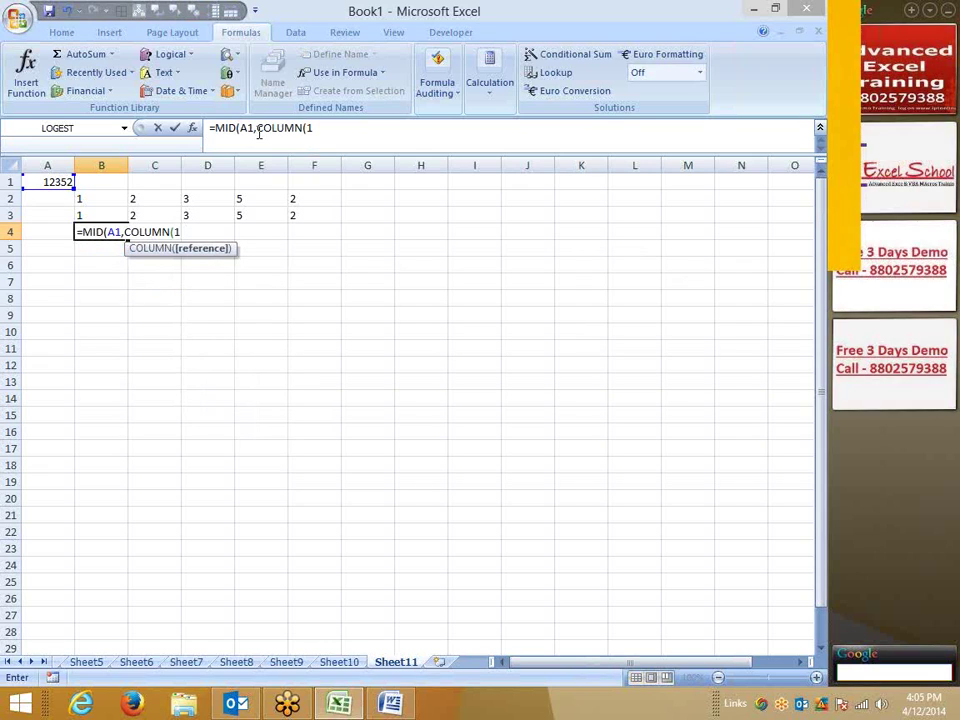
key("BackSpace")
type("\"")
type(")")
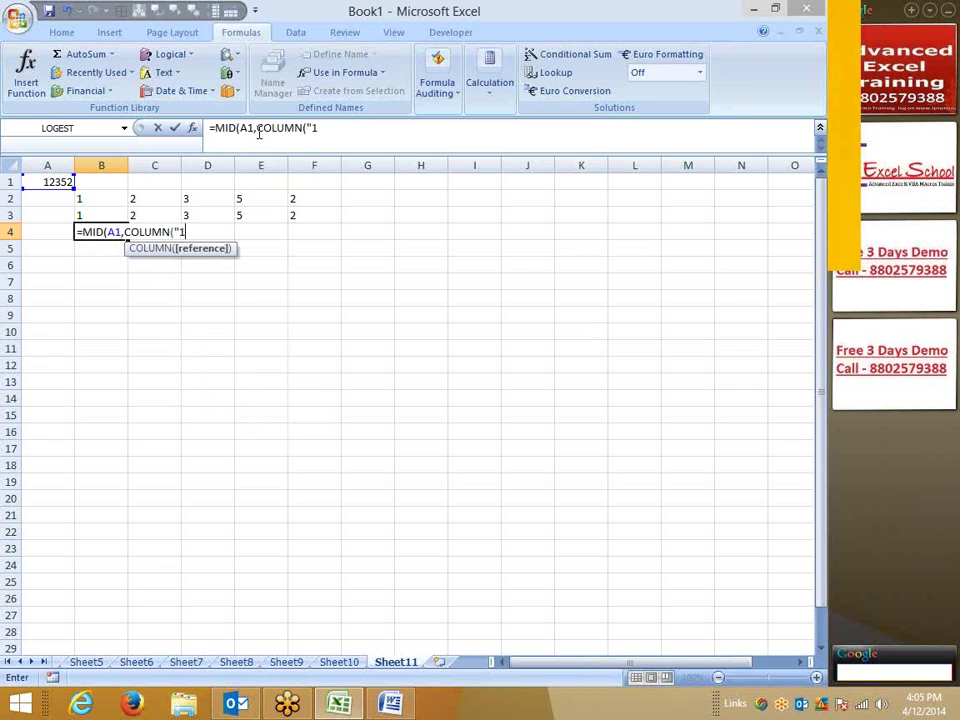
key("BackSpace")
key("BackSpace")
Complete it as =MID(A1,COLUMN(INDIRECT("1:"&LEN(A1))),1) and enter it
type("ind")
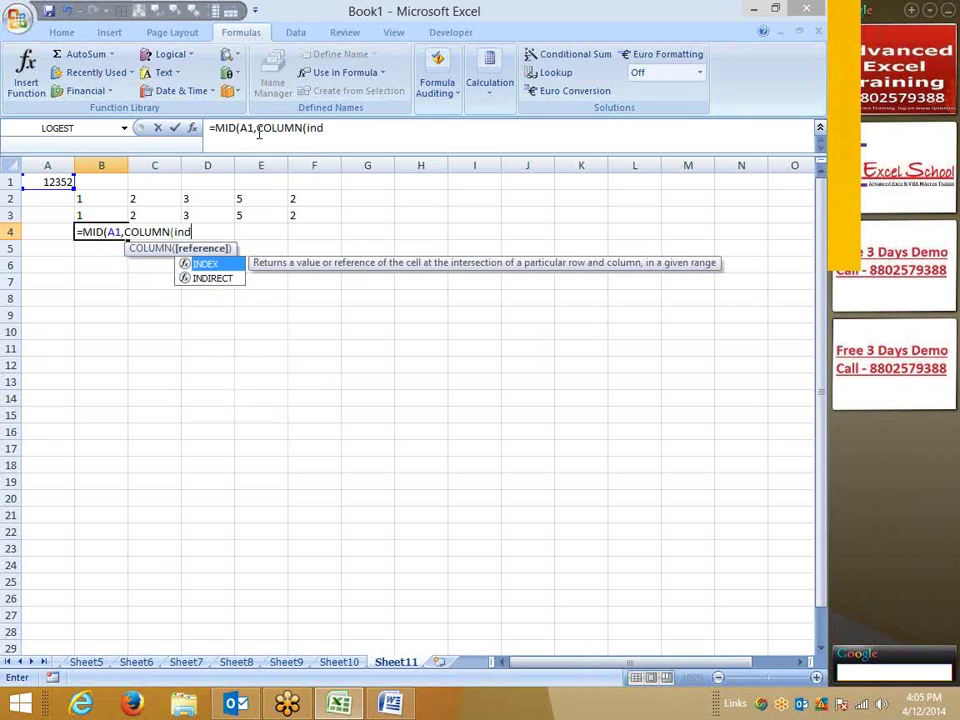
key("Down")
key("Tab")
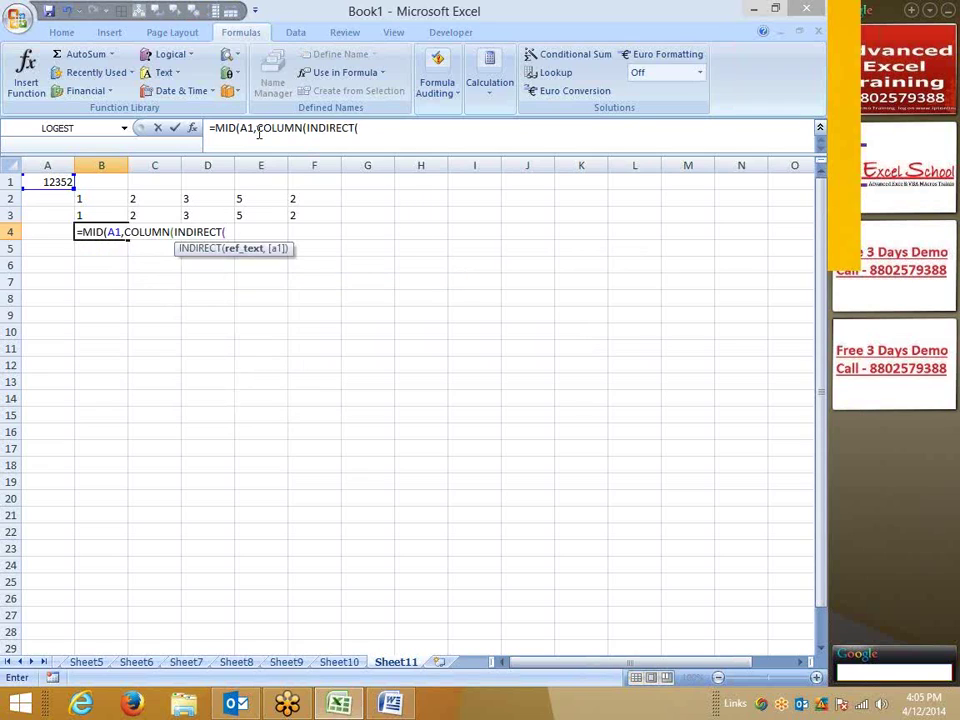
type("1:")
key("BackSpace")
key("BackSpace")
type("\"1")
type(":")
type("\"&")
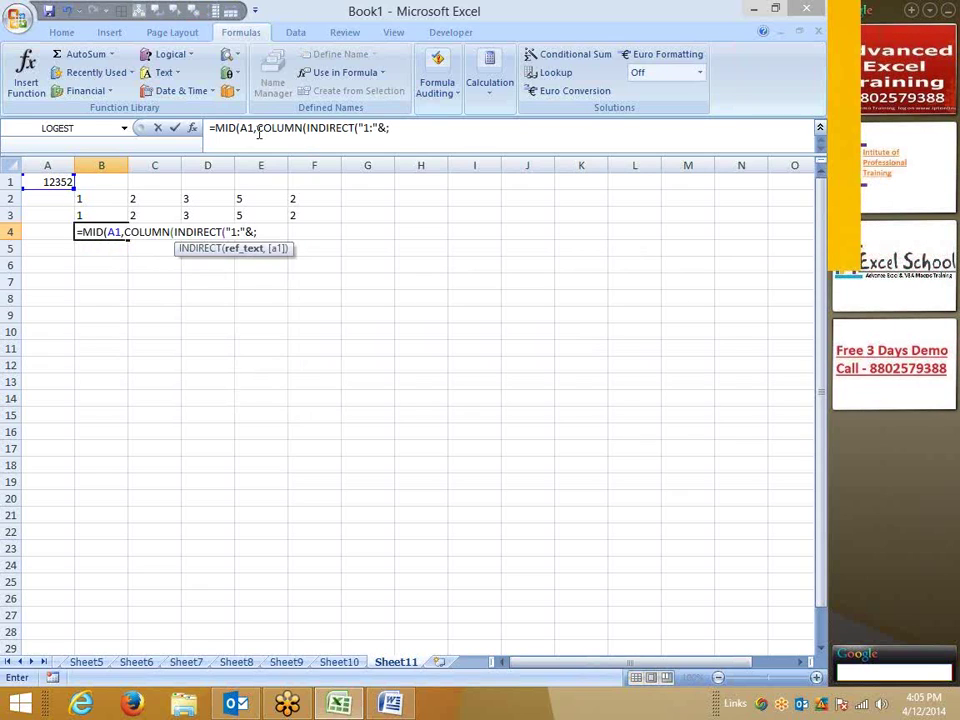
type("le")
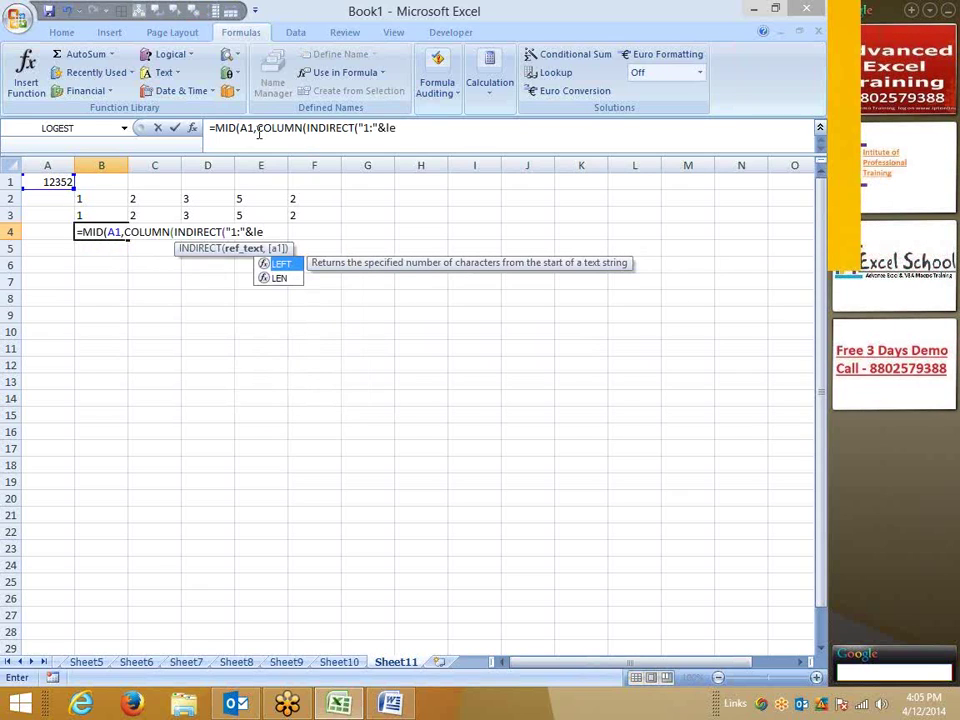
key("Down")
key("Tab")
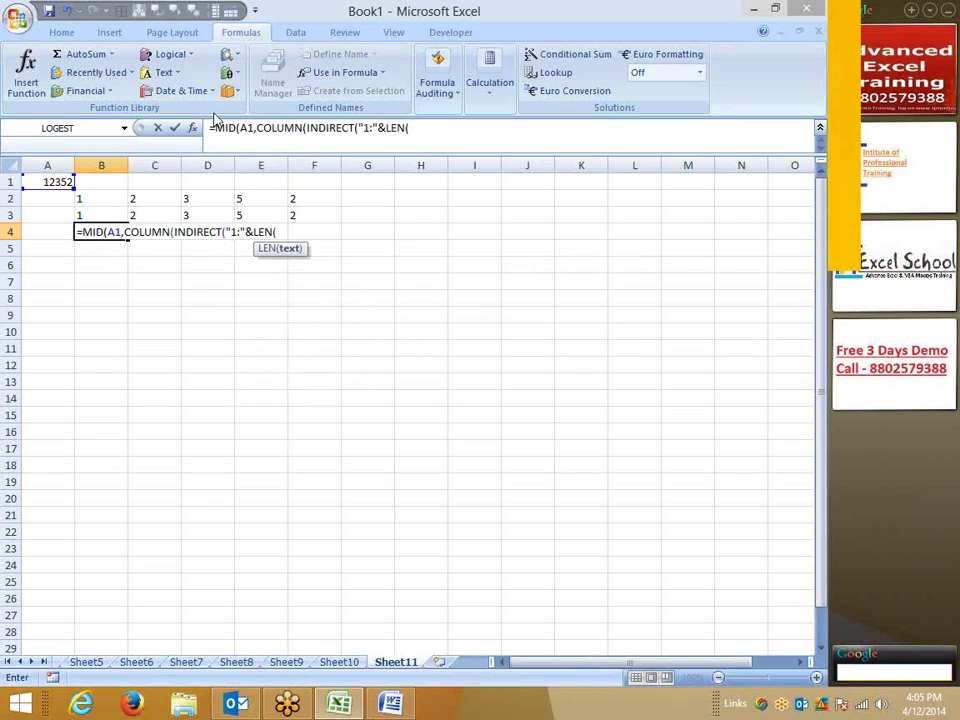
left_click(53, 181)
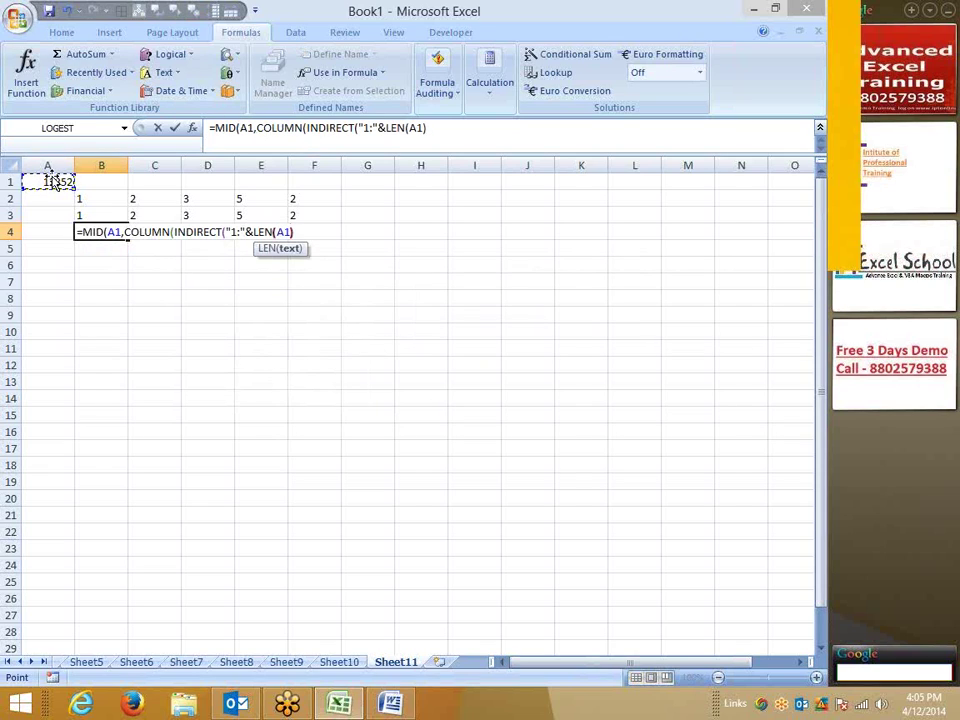
type(")))")
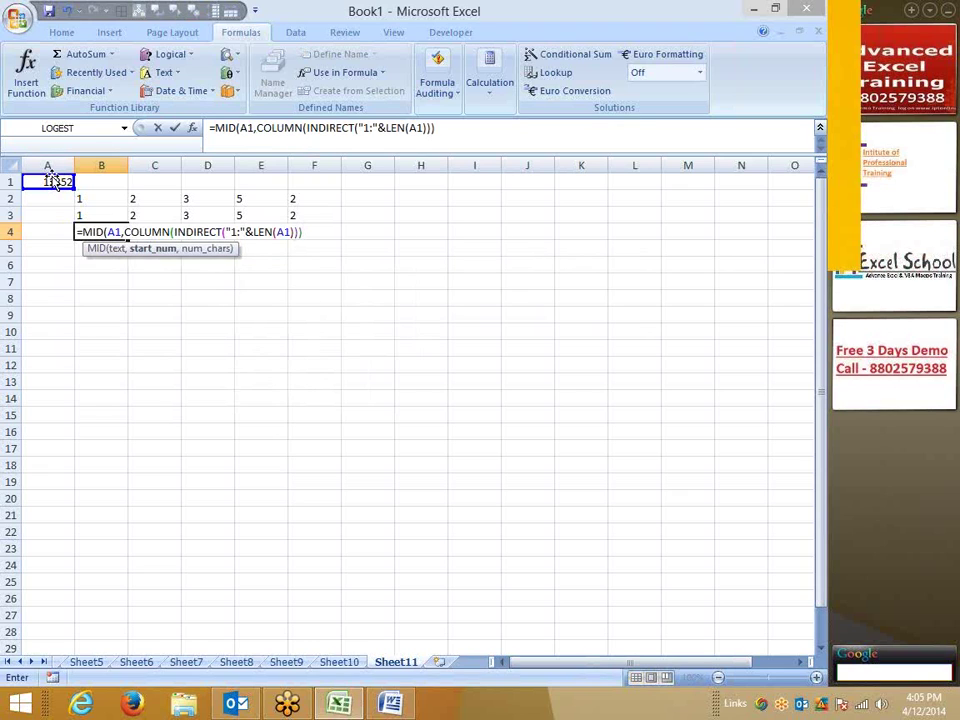
type(",1")
key("Return")
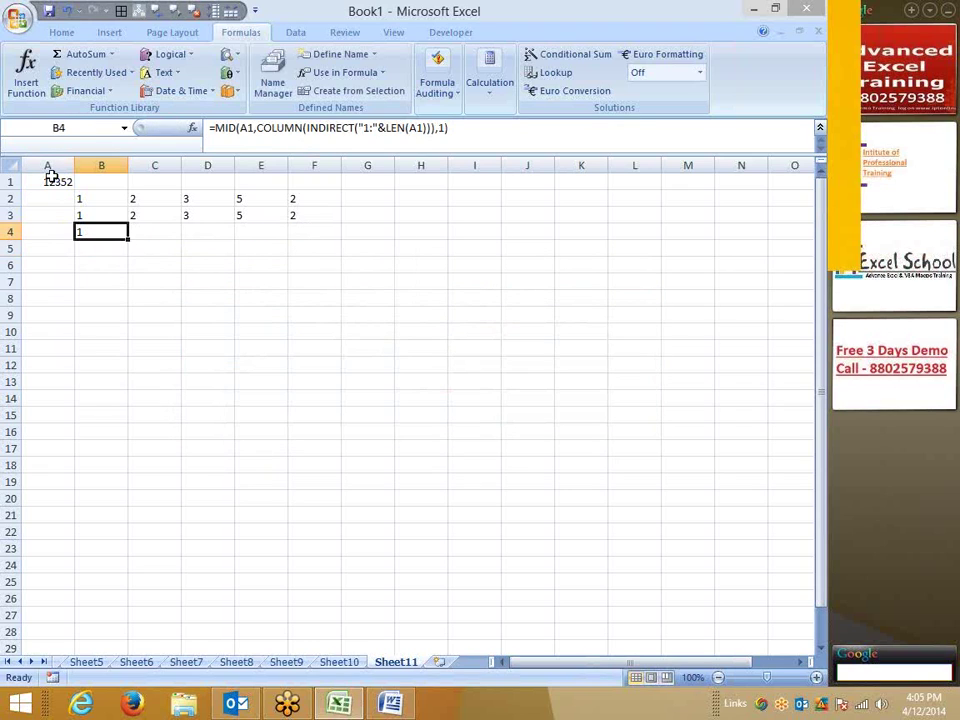
key("Right")
key("Right")
Select B4:F4 and array-enter the formula with Ctrl+Shift+Enter, widening the range once
key("Left")
key("Left")
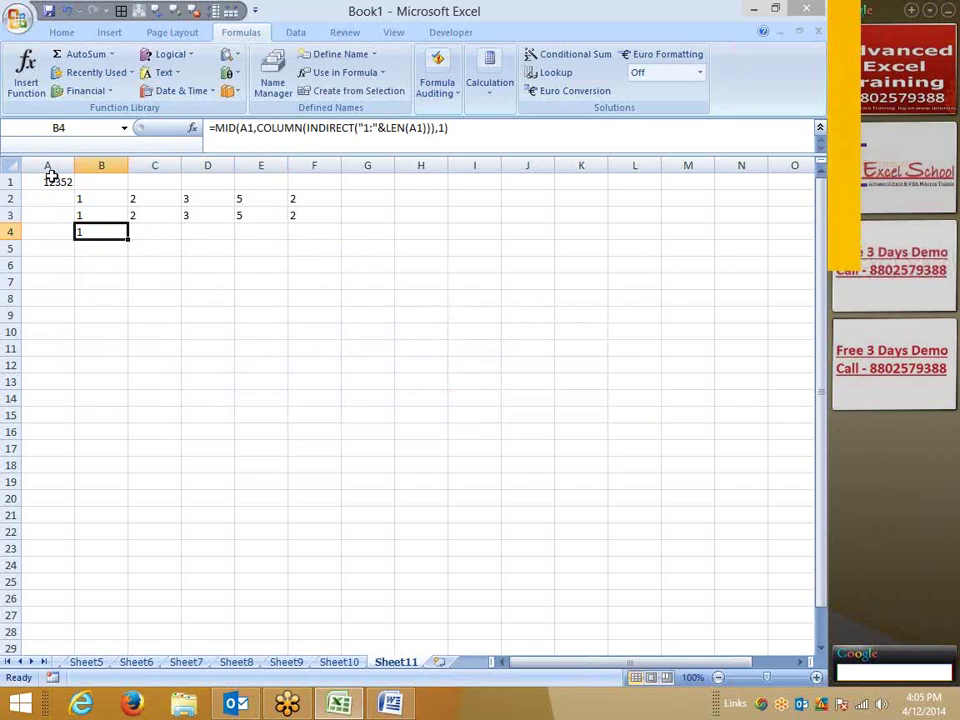
key("shift+Right")
key("shift+Right")
key("shift+Right")
key("shift+Right")
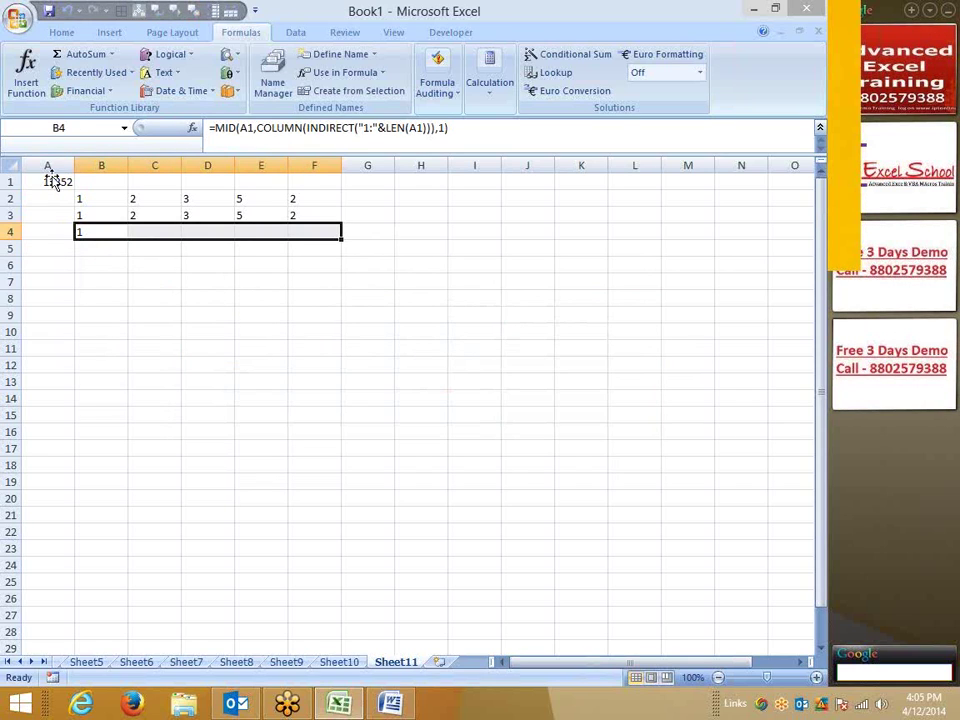
key("F2")
key("ctrl+shift+Return")
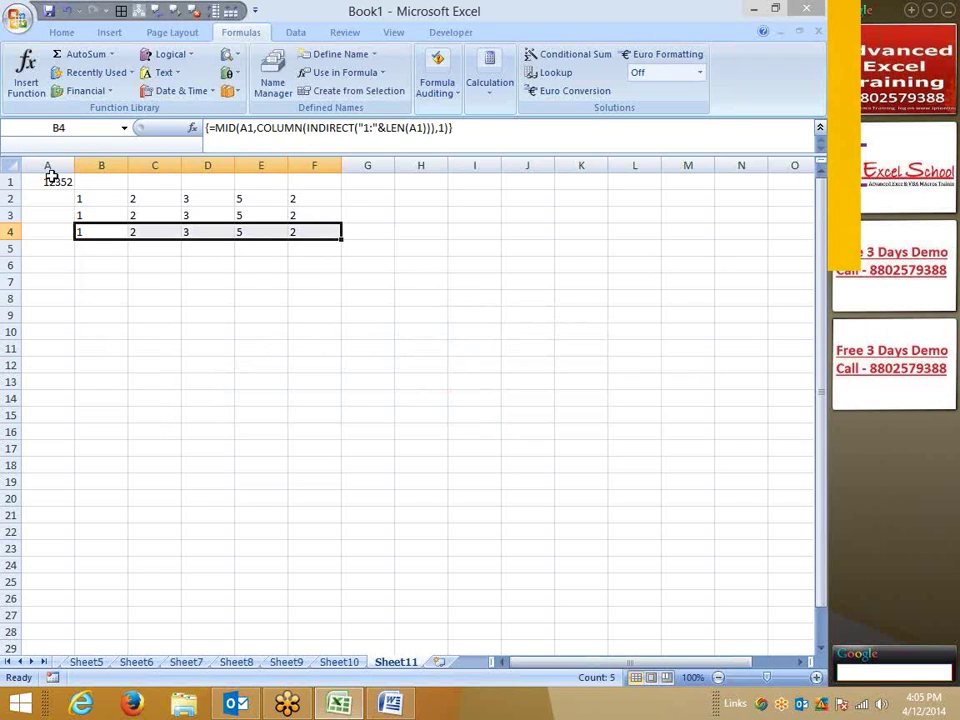
key("shift+Right")
key("shift+Right")
key("shift+Right")
key("shift+Right")
key("shift+Right")
key("shift+Right")
key("shift+Right")
key("shift+Right")
key("shift+Right")
key("shift+Right")
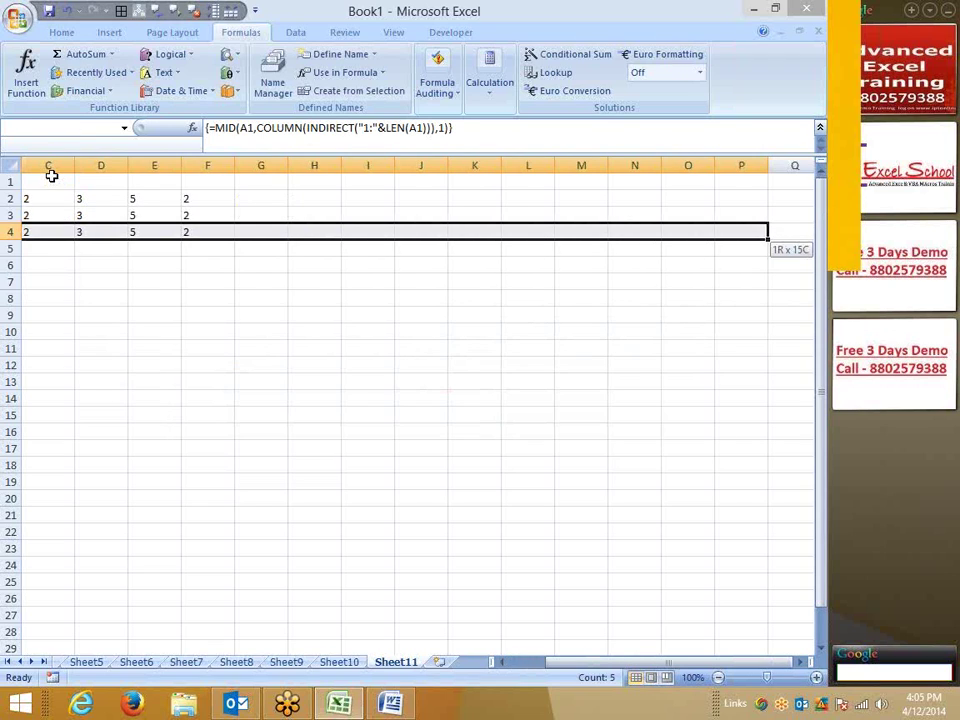
key("shift+Right")
key("shift+Right")
key("shift+Right")
key("shift+Right")
key("shift+Right")
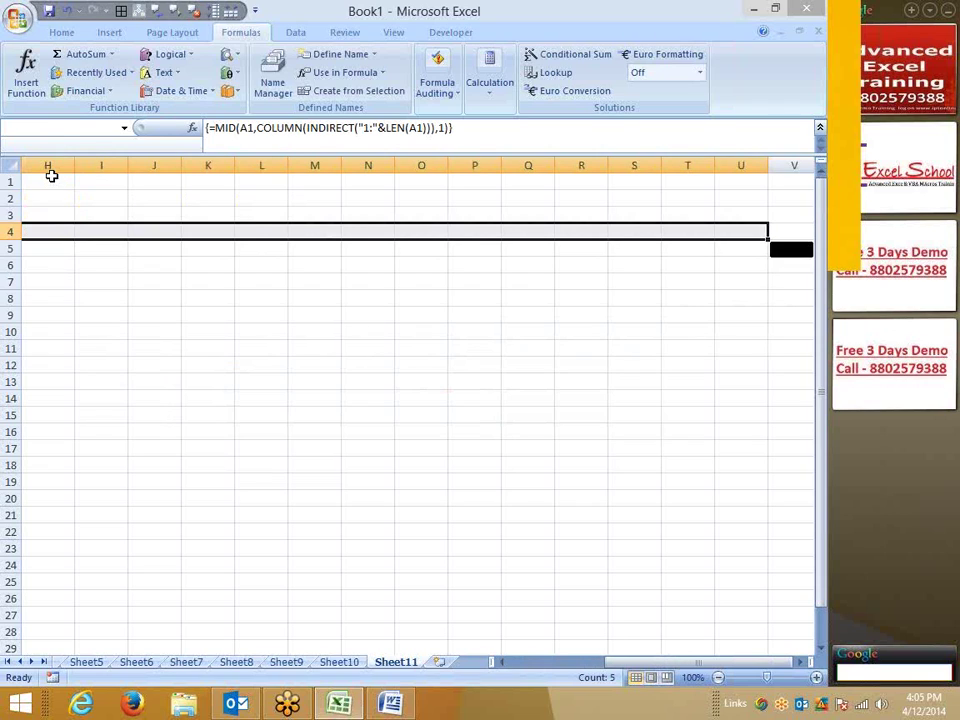
key("F2")
key("ctrl+shift+Return")
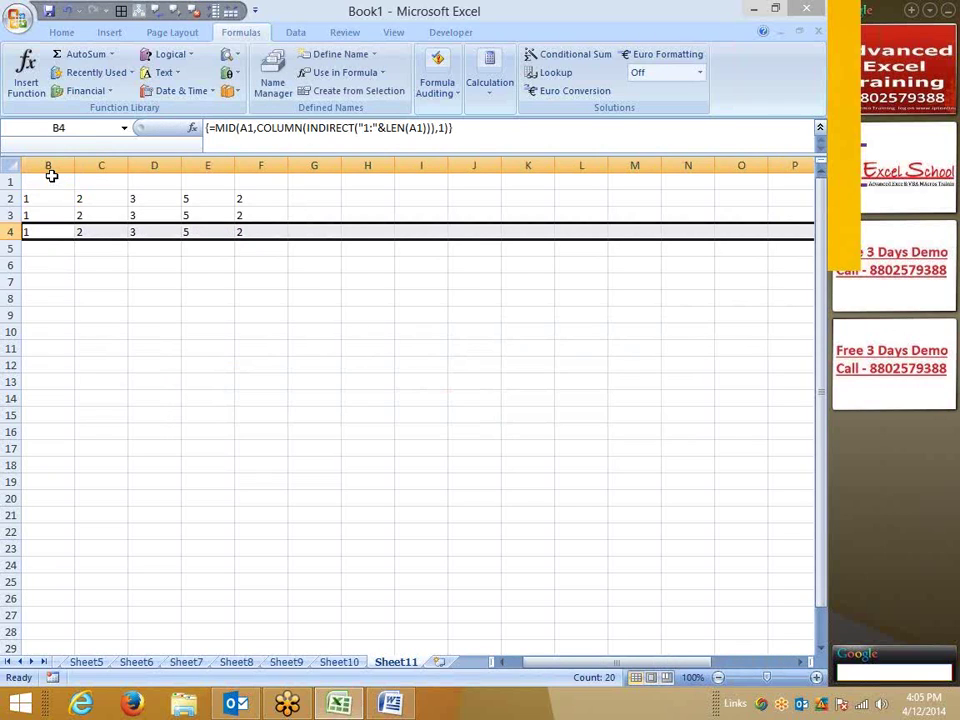
key("Left")
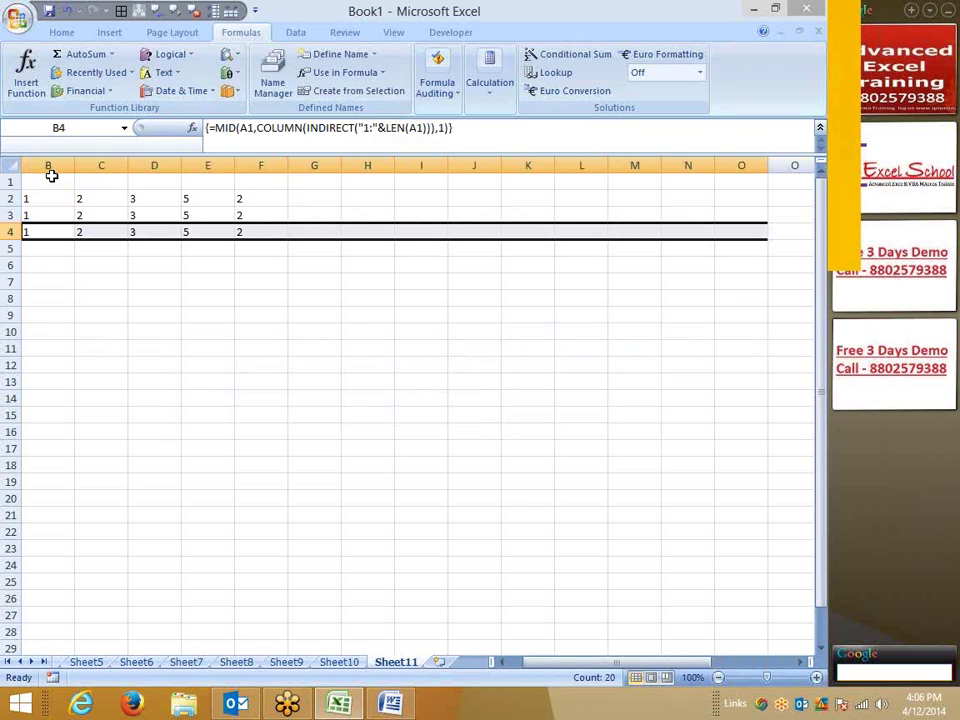
key("Up")
key("Up")
key("Up")
type("4")
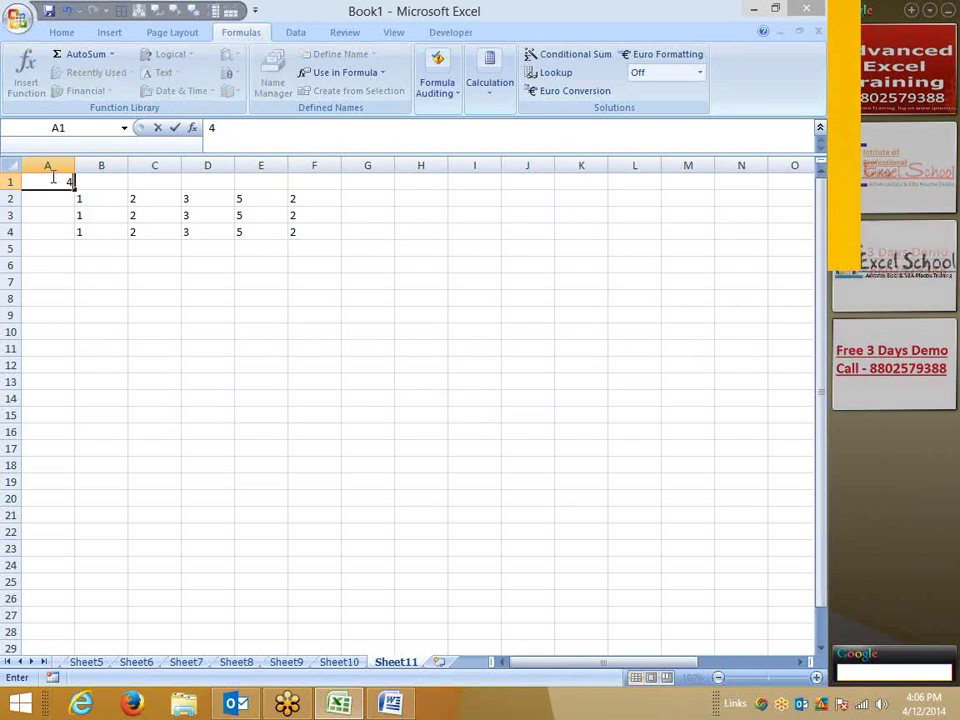
type("6779")
key("ctrl+Return")
type("654")
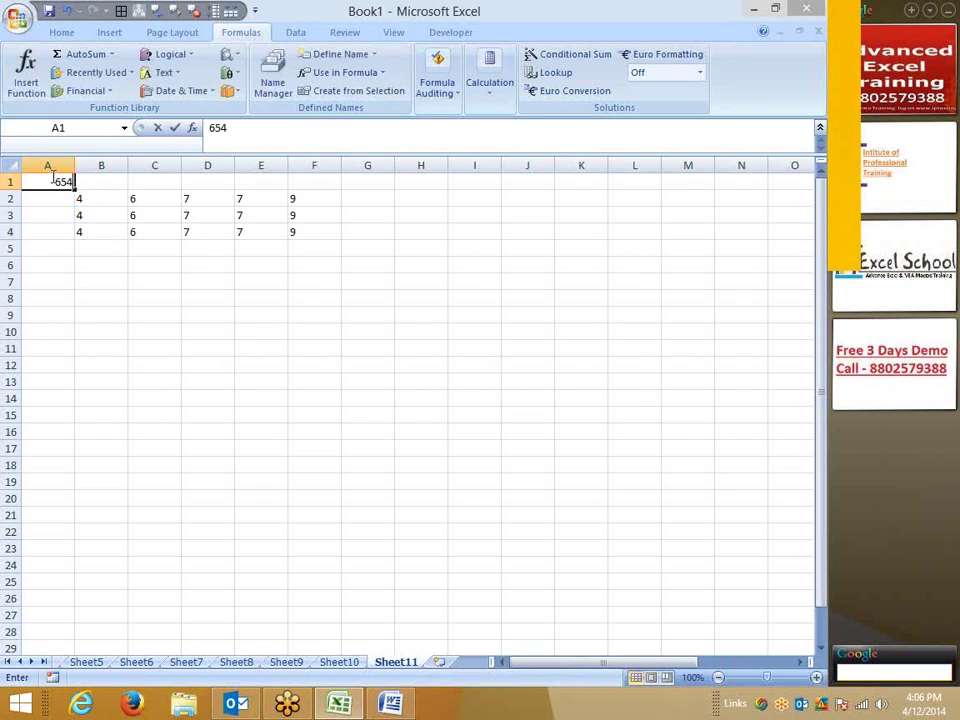
type("4546545")
key("Return")
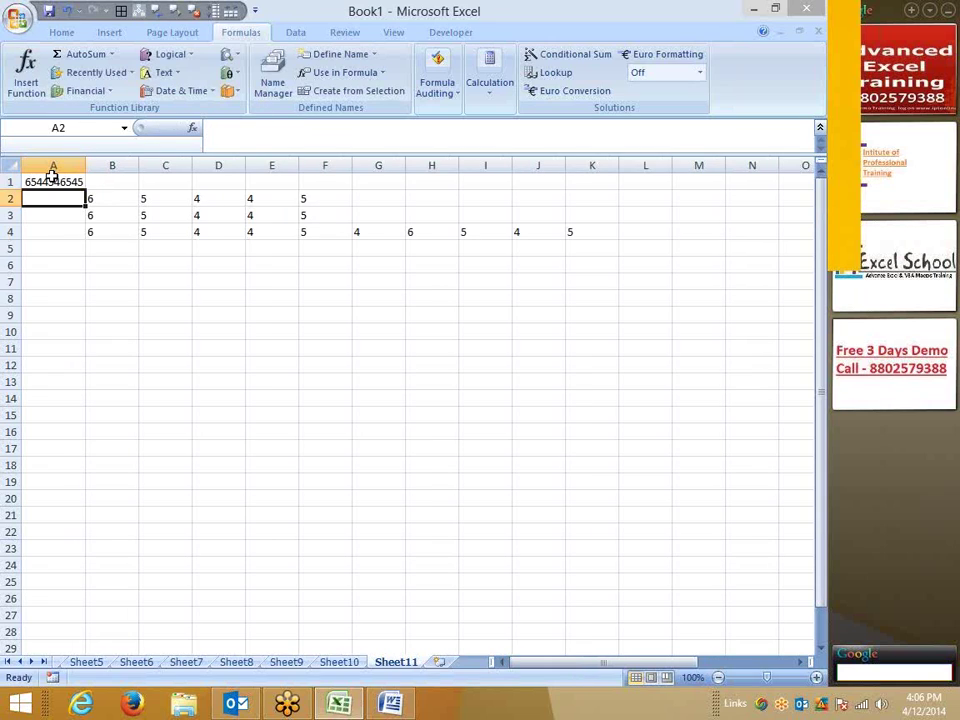
left_click(53, 178)
type("465645")
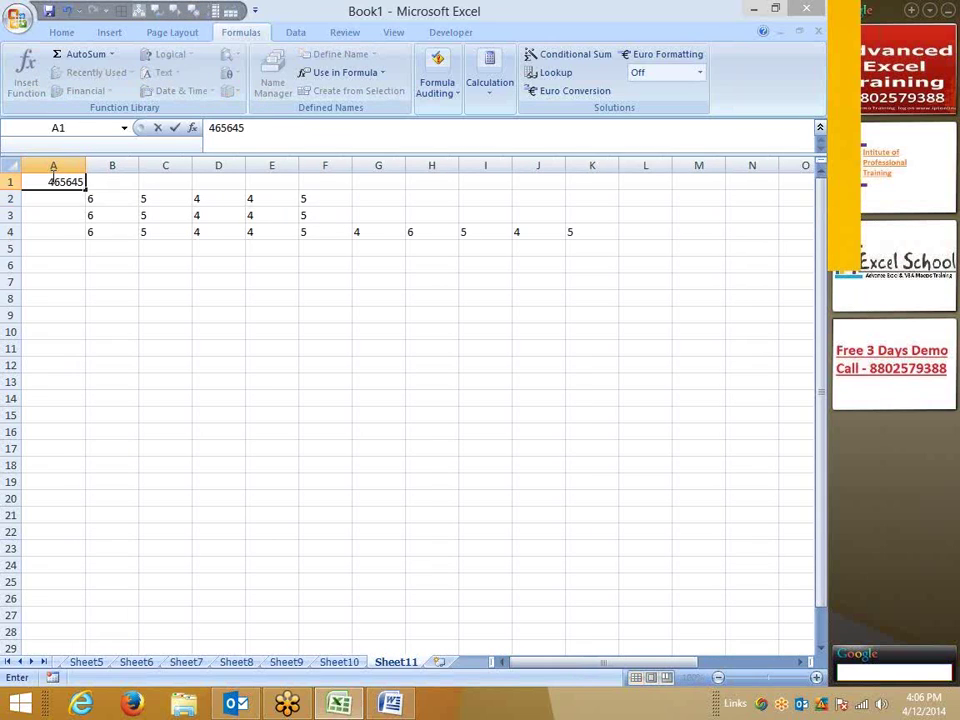
key("Return")
left_click(52, 177)
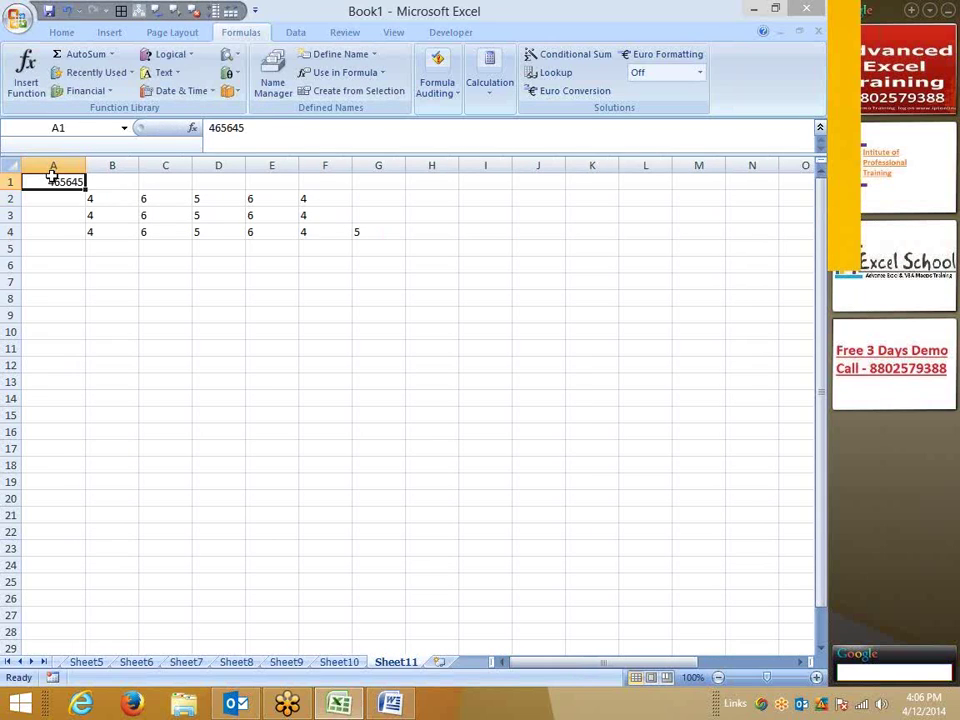
key("Right")
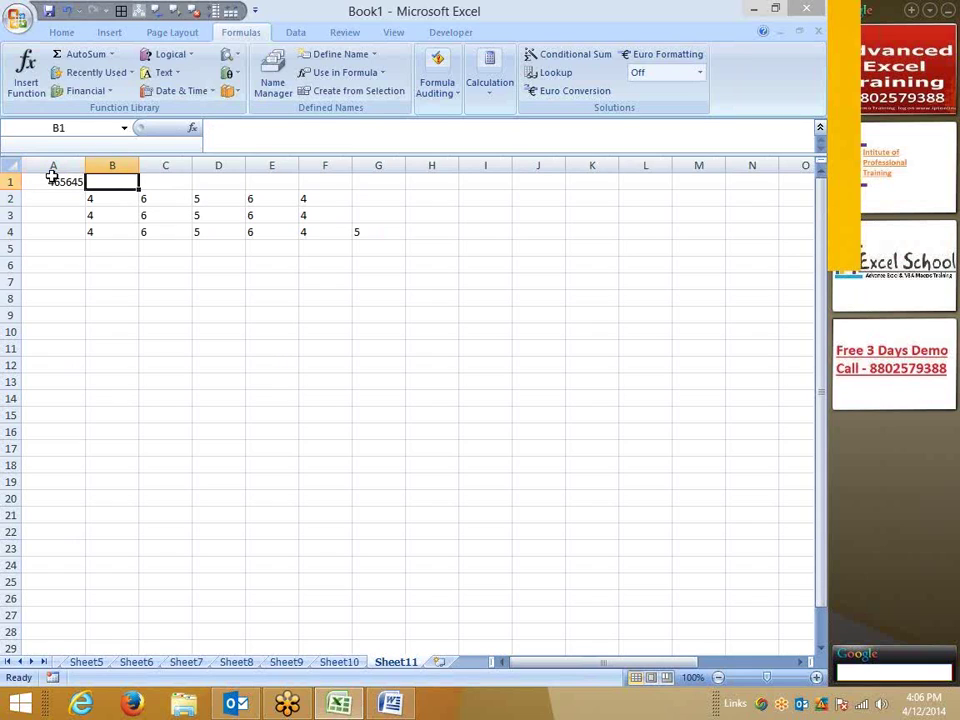
key("Down")
key("Down")
key("Down")
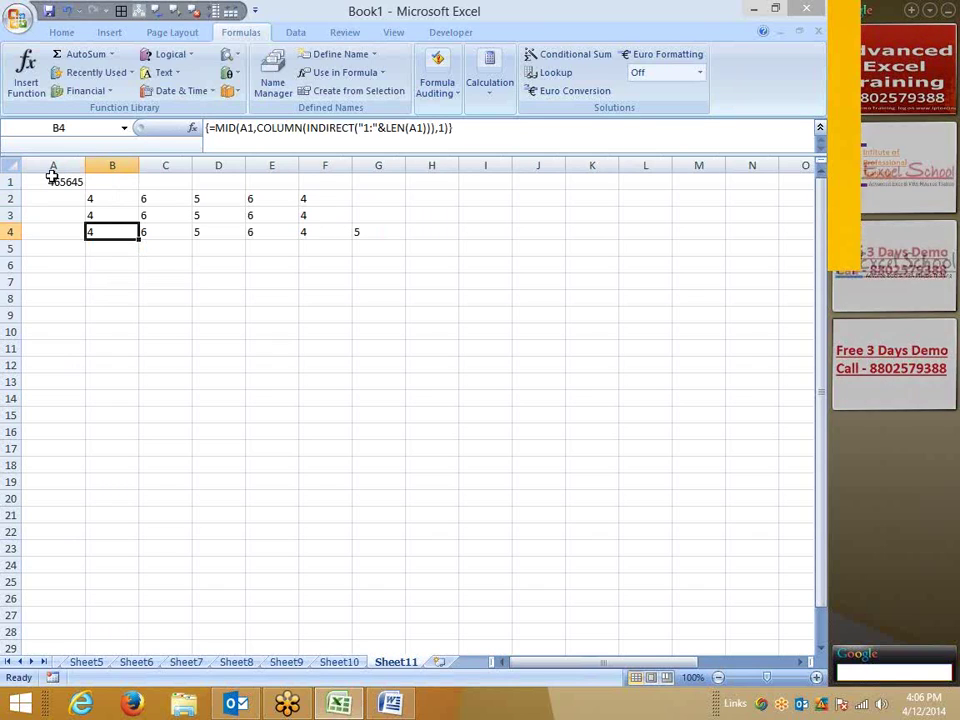
left_click(140, 662)
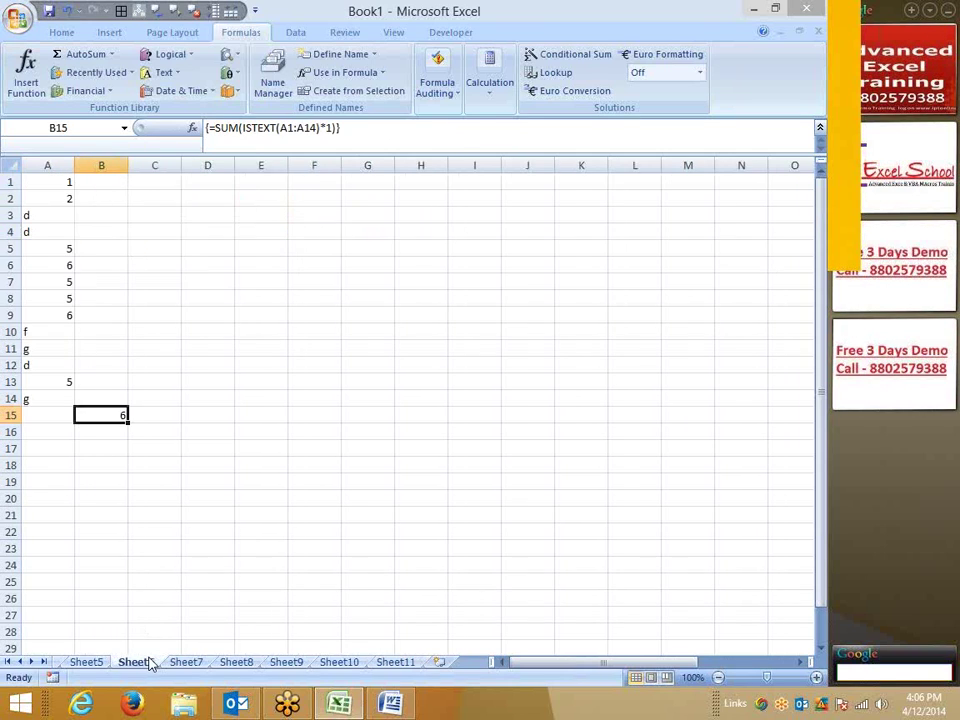
left_click(82, 662)
scroll(142, 599, "up", 4)
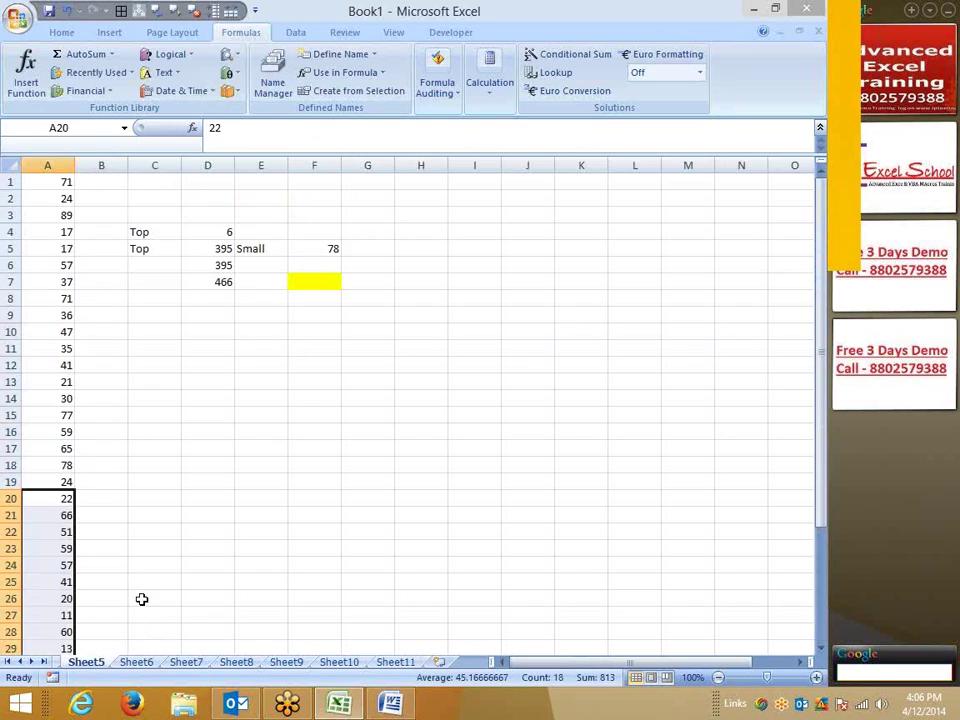
left_click(214, 263)
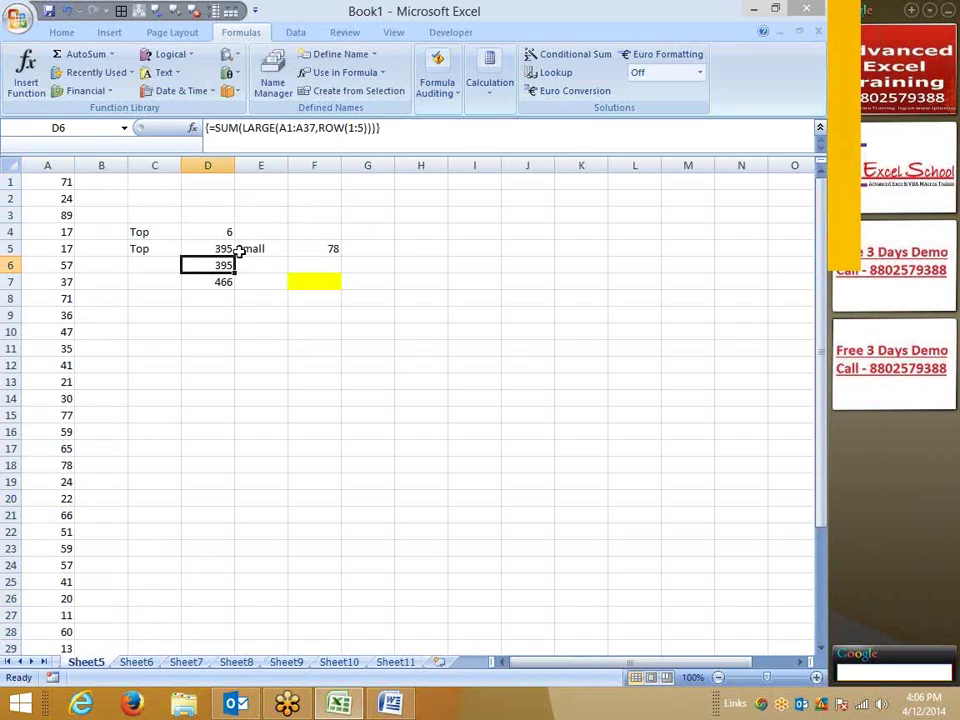
left_click(222, 280)
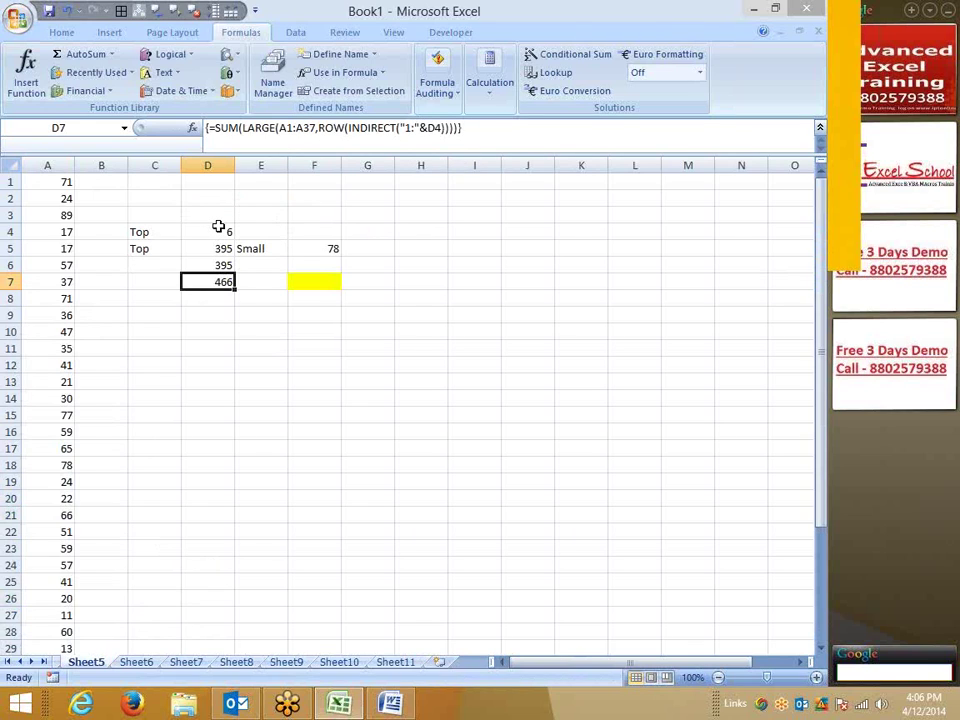
left_click(400, 662)
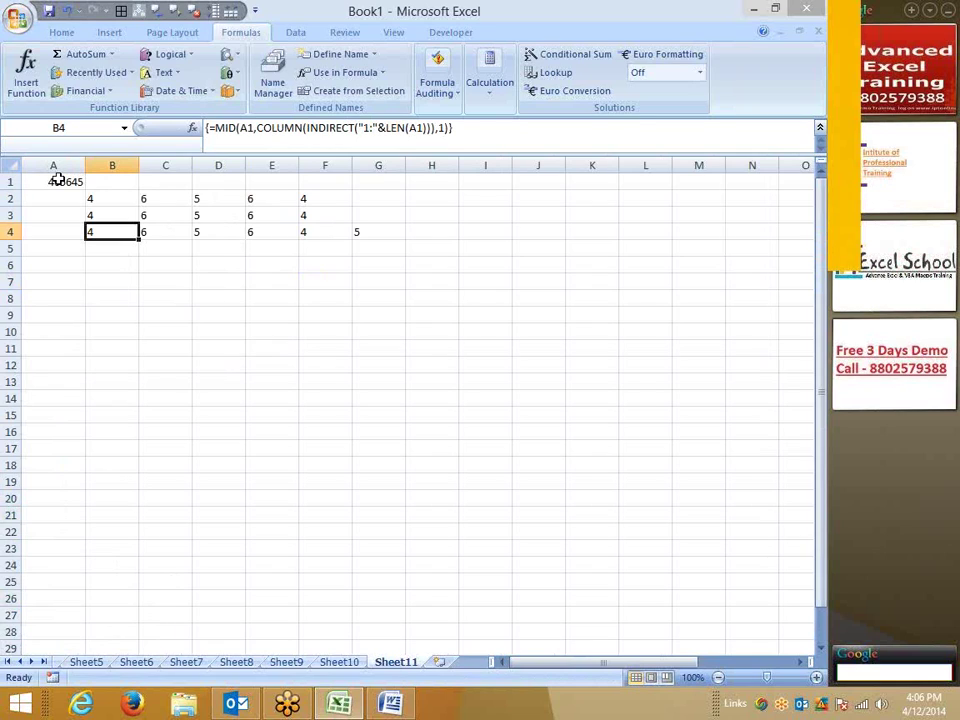
left_click(32, 276)
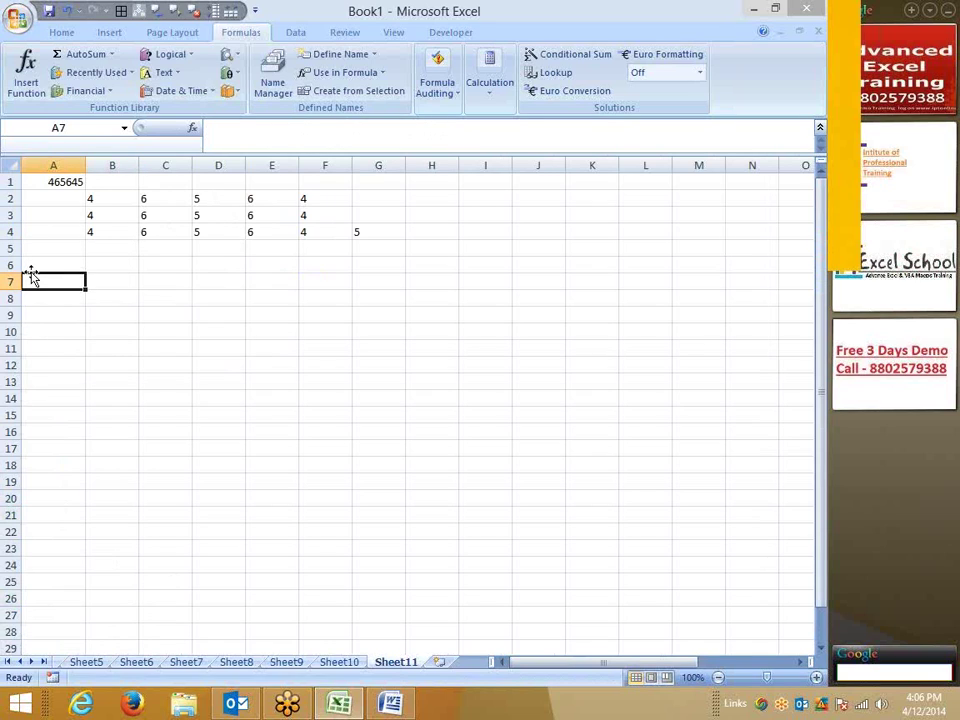
left_click(121, 229)
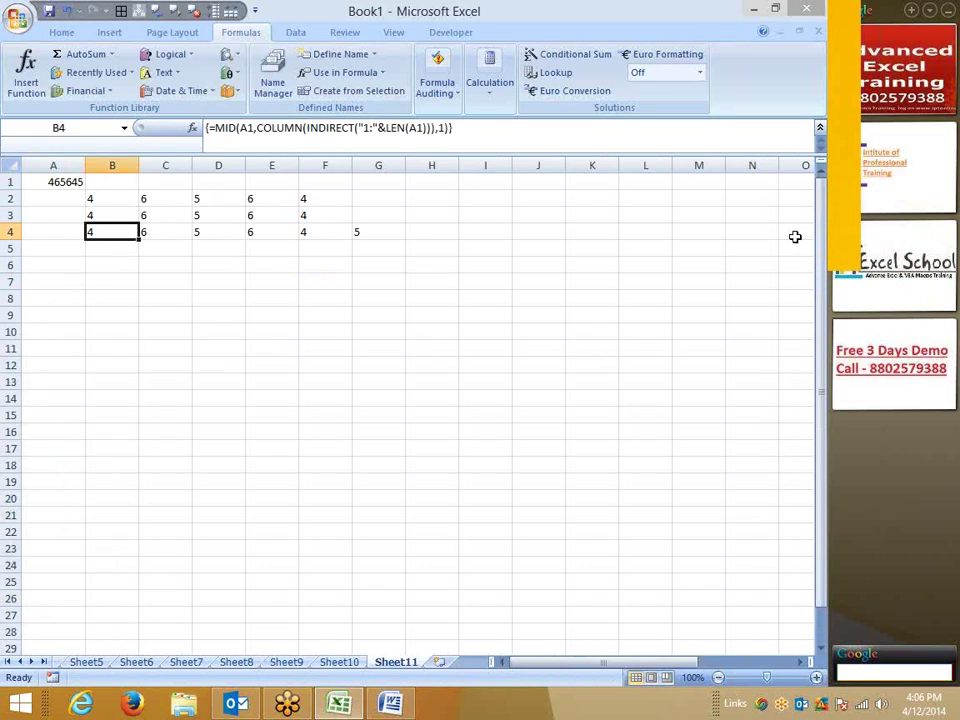
left_click(12, 662)
left_click(75, 662)
scroll(111, 311, "up", 6)
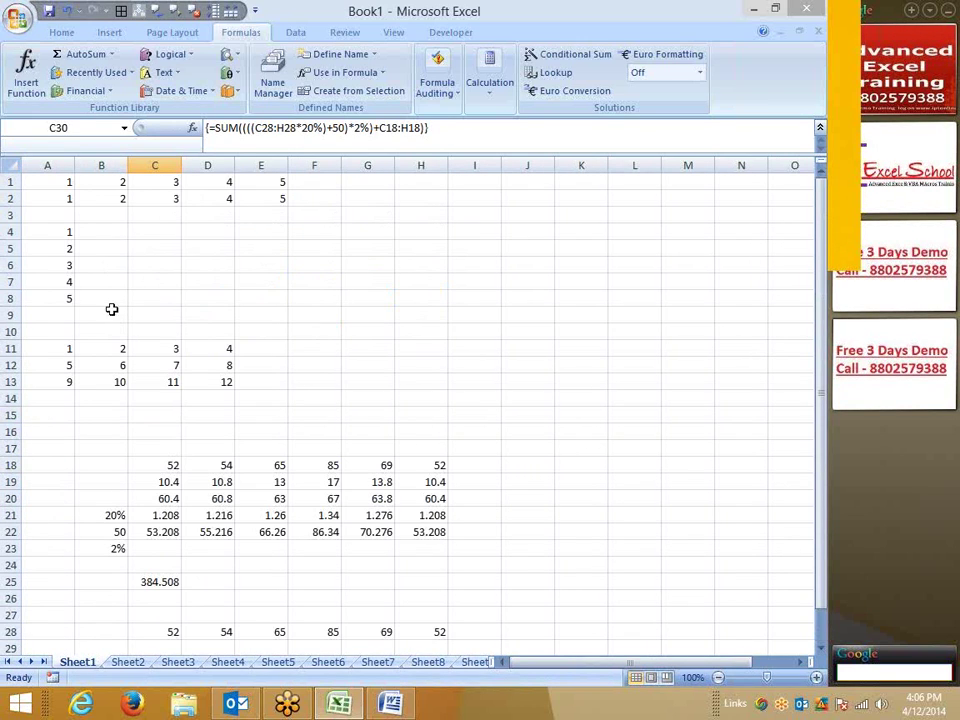
left_click(48, 236)
left_click(52, 264)
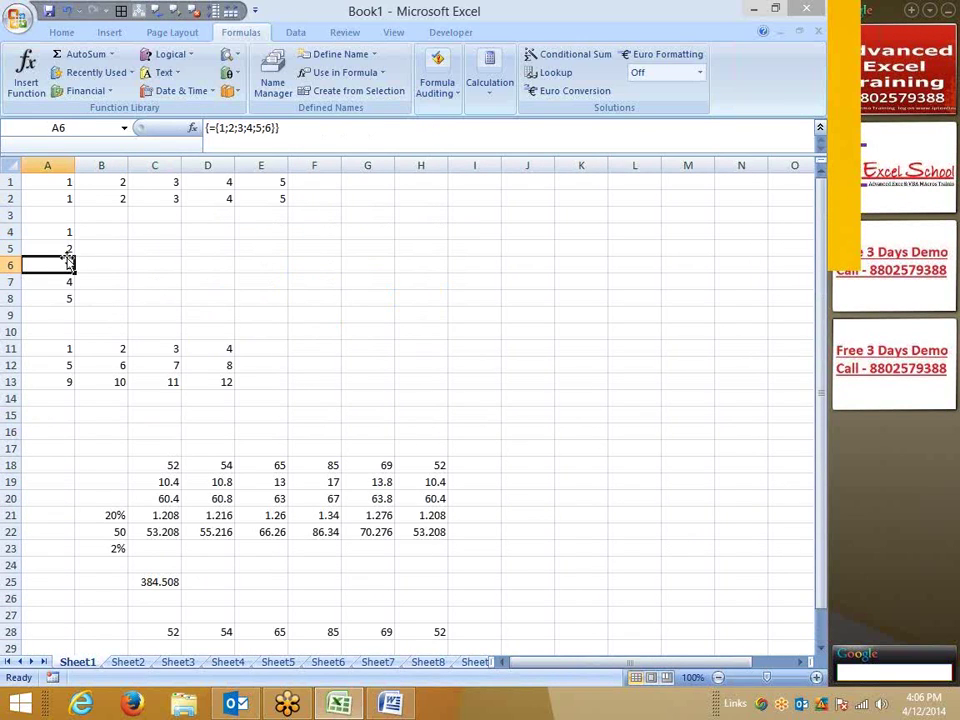
left_click(31, 662)
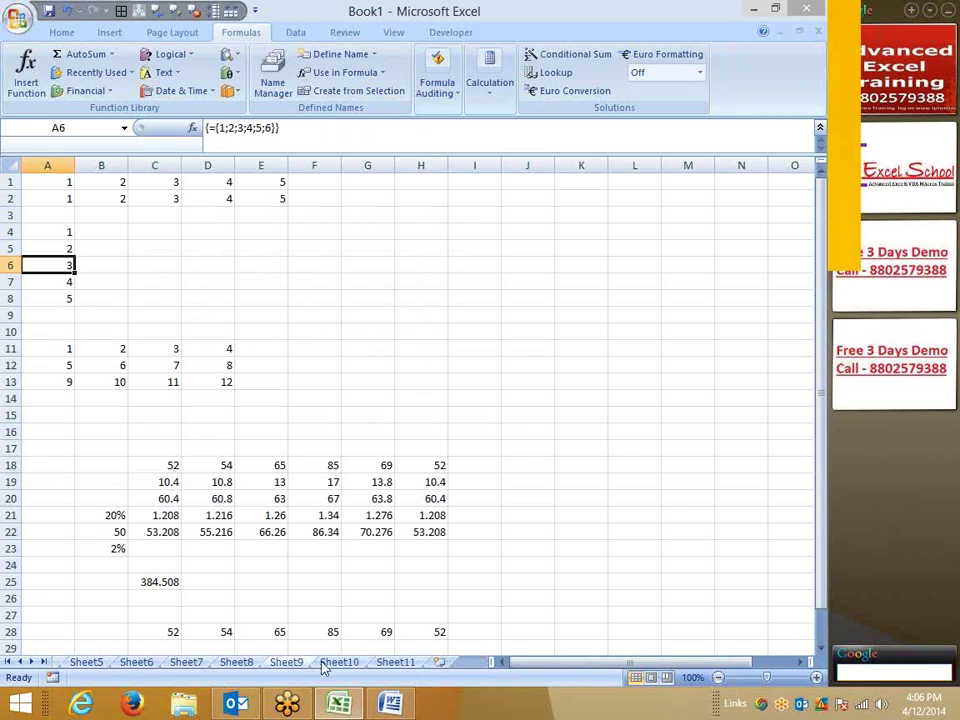
left_click(364, 663)
left_click(396, 667)
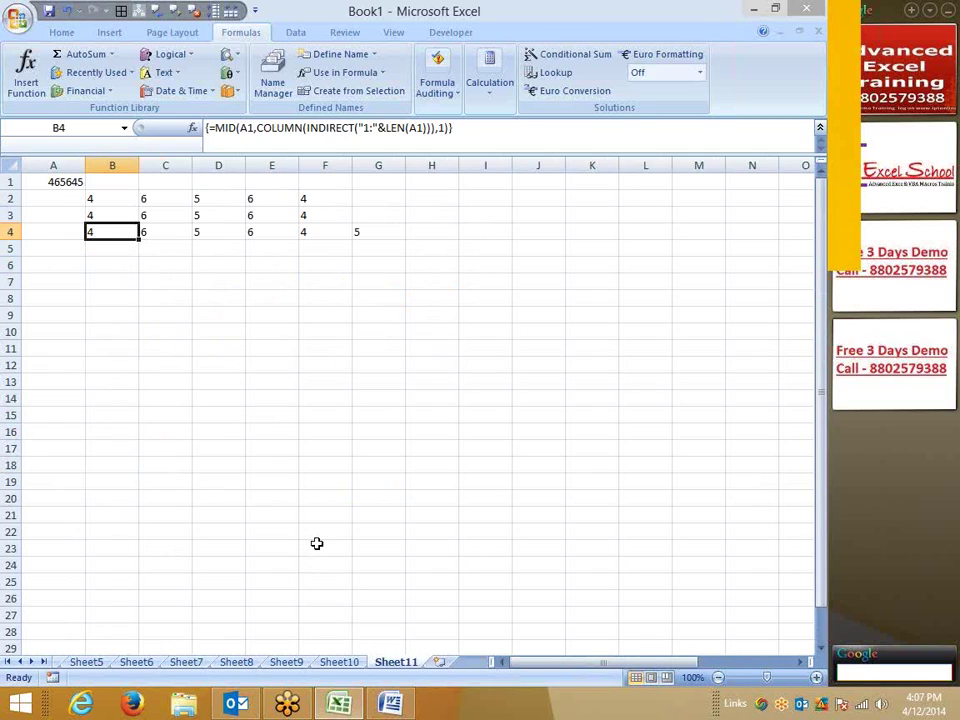
left_click_drag(94, 231, 375, 231)
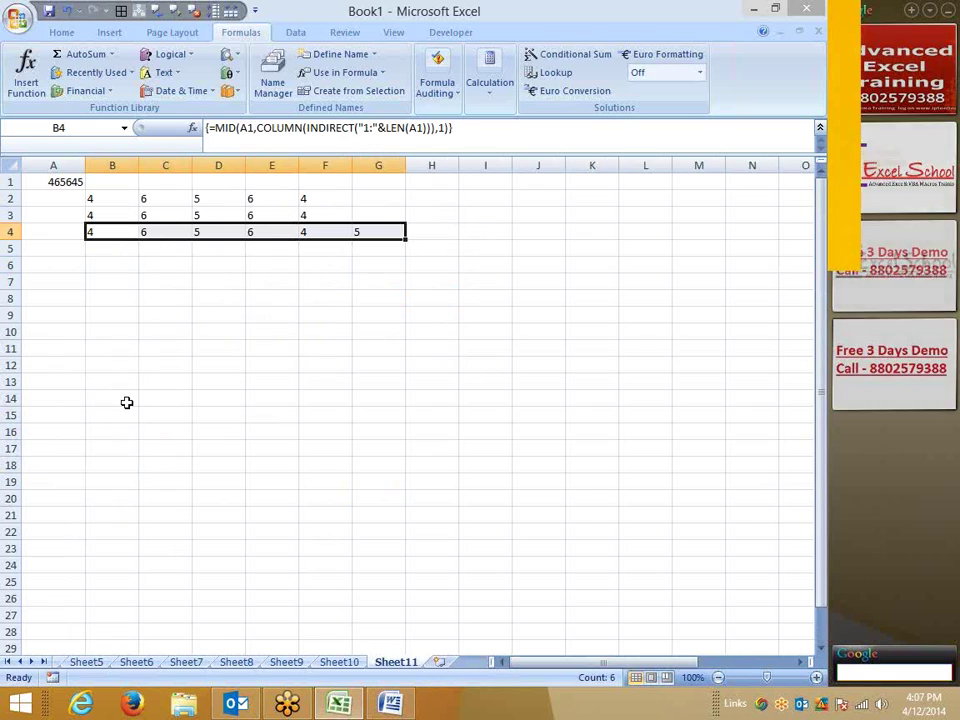
left_click(78, 249)
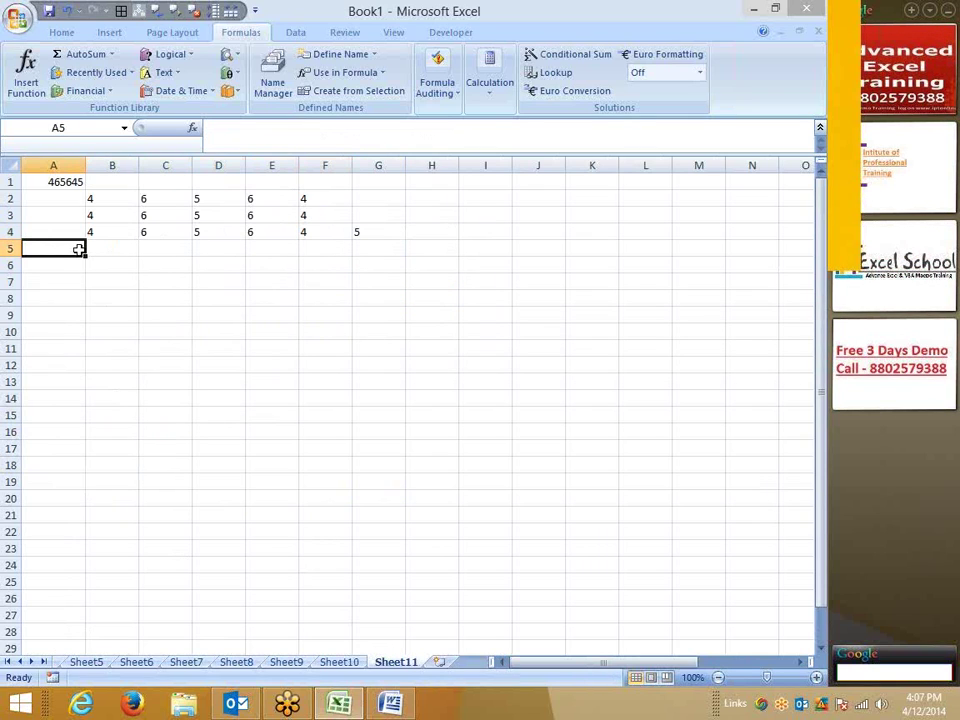
key("Down")
key("Down")
key("Down")
key("Down")
key("Down")
key("Down")
key("Down")
key("Down")
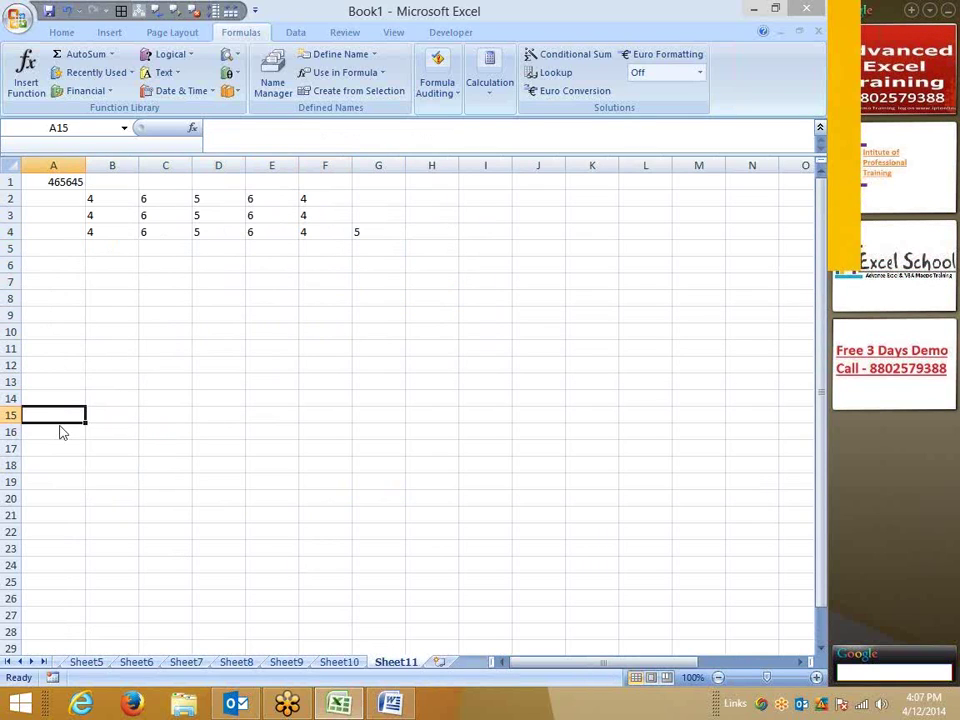
left_click(113, 247)
left_click(198, 248)
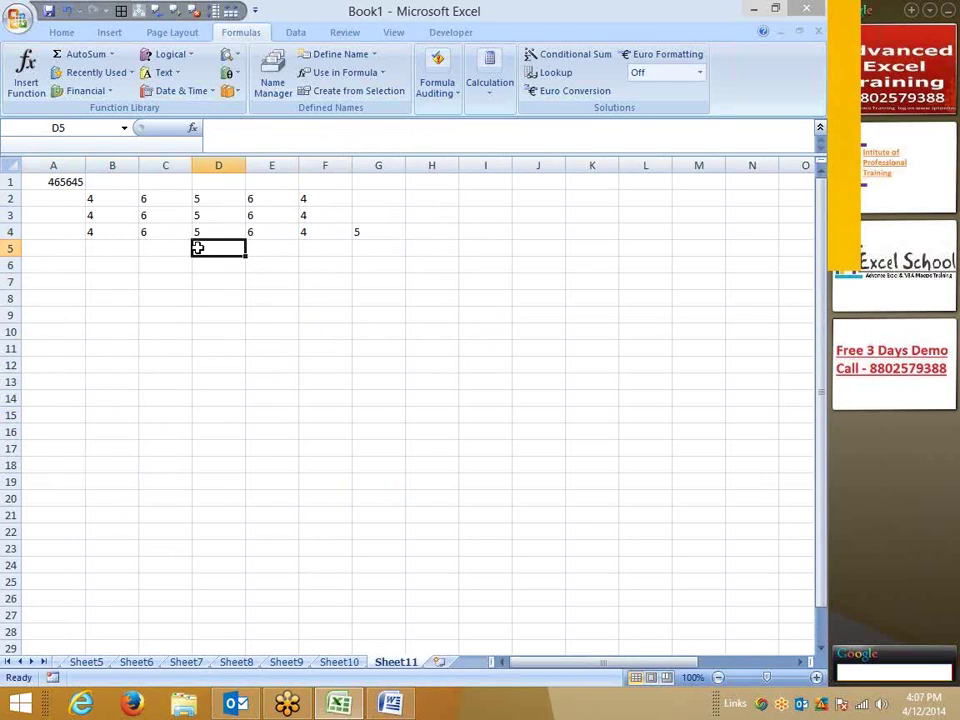
key("Right")
key("Right")
key("Right")
key("Right")
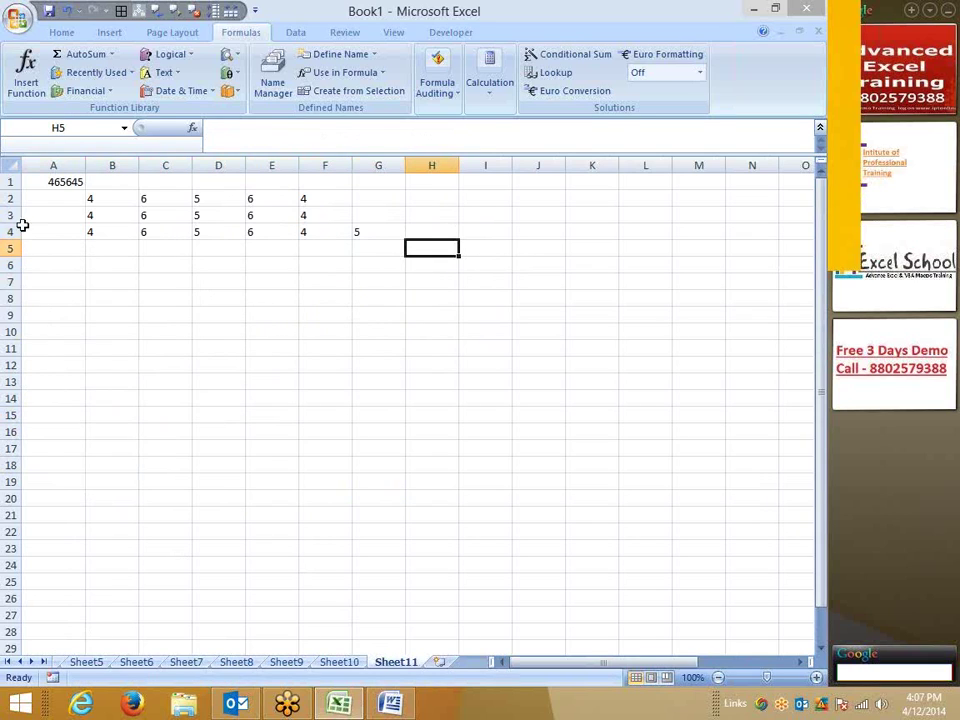
left_click(14, 215)
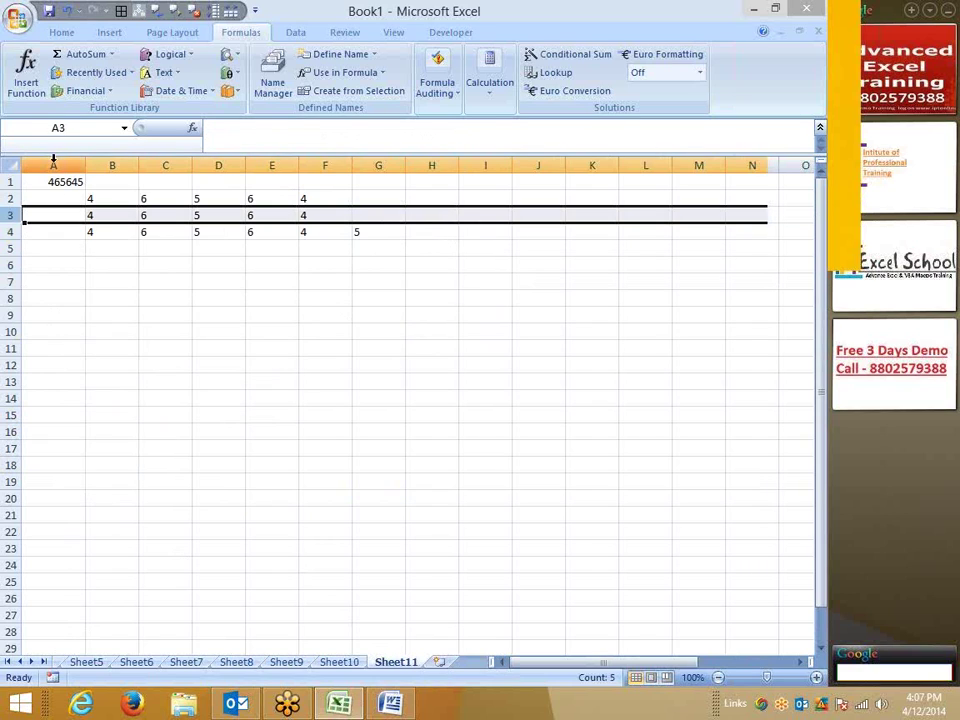
left_click(53, 165)
left_click(118, 262)
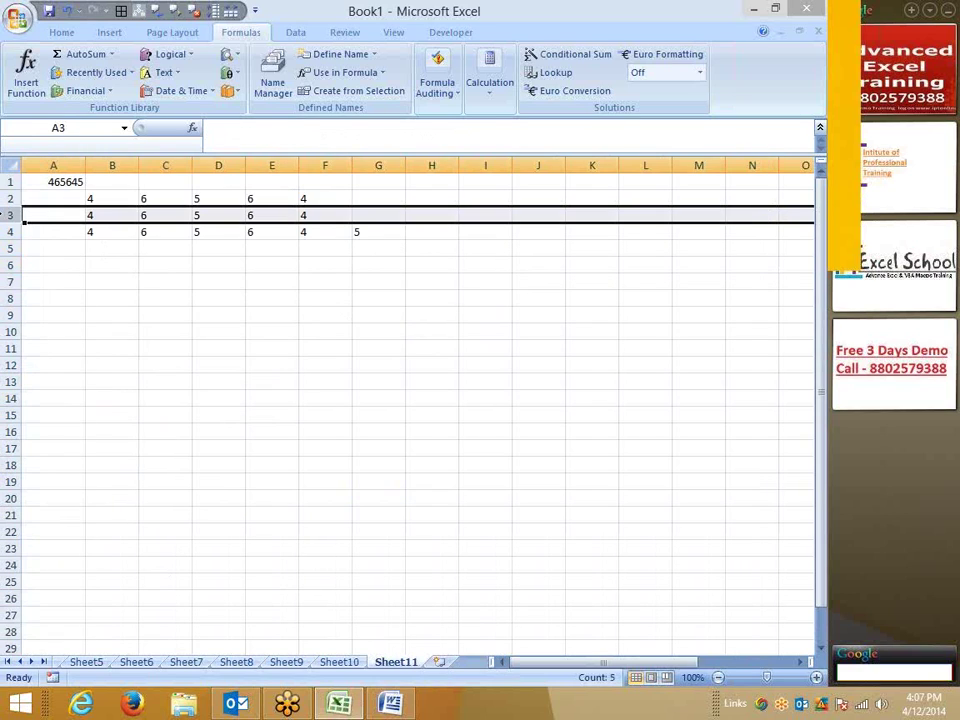
left_click(92, 214)
left_click(160, 214)
left_click(222, 214)
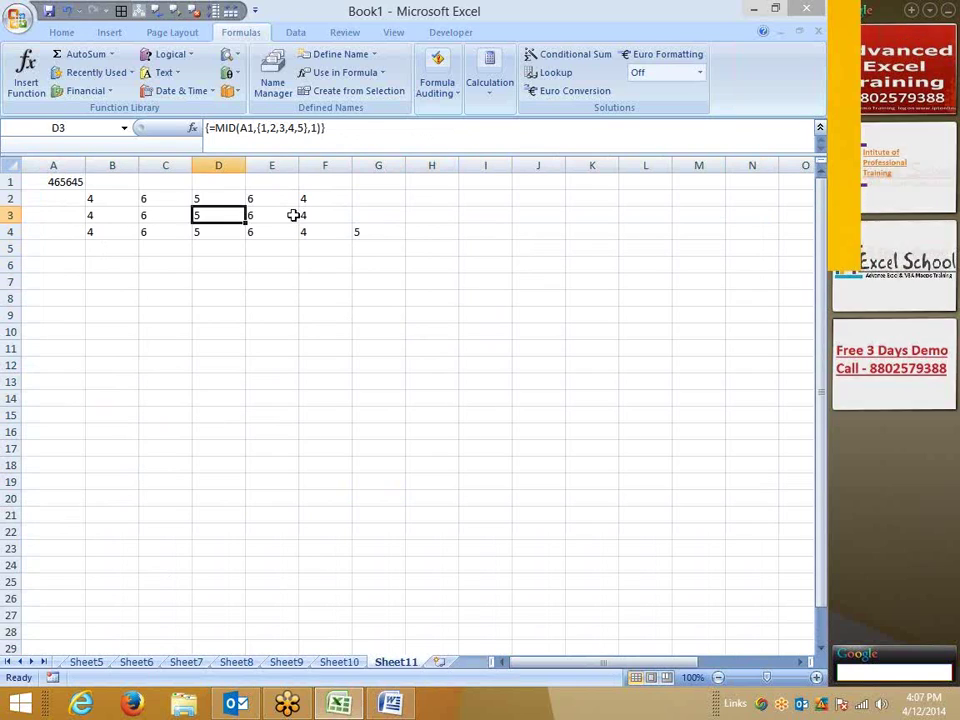
left_click(293, 215)
key("Home")
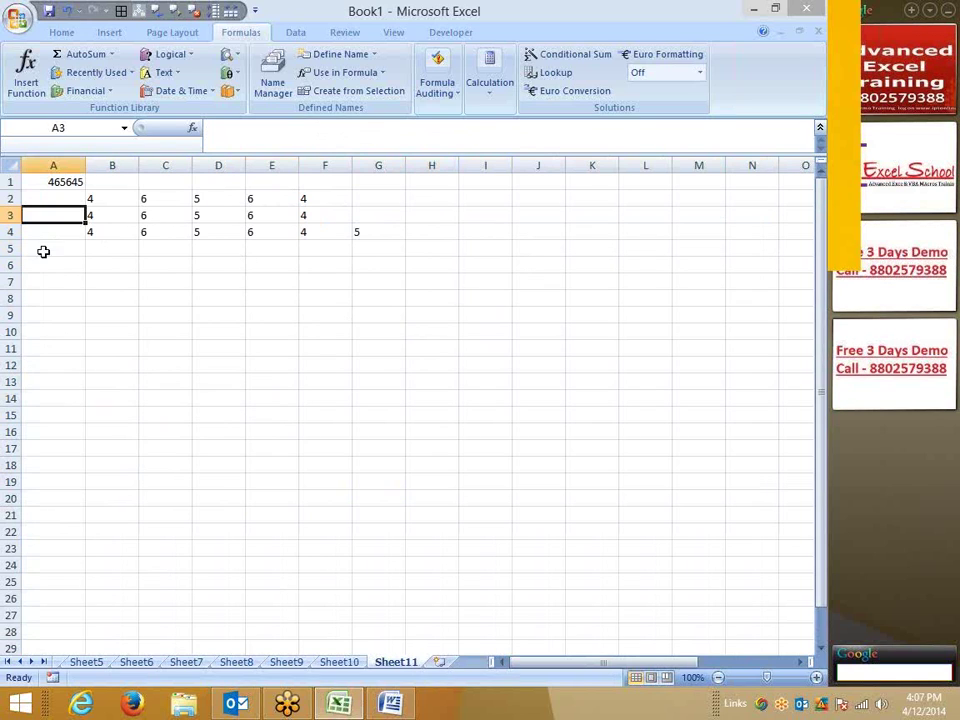
left_click_drag(43, 215, 40, 566)
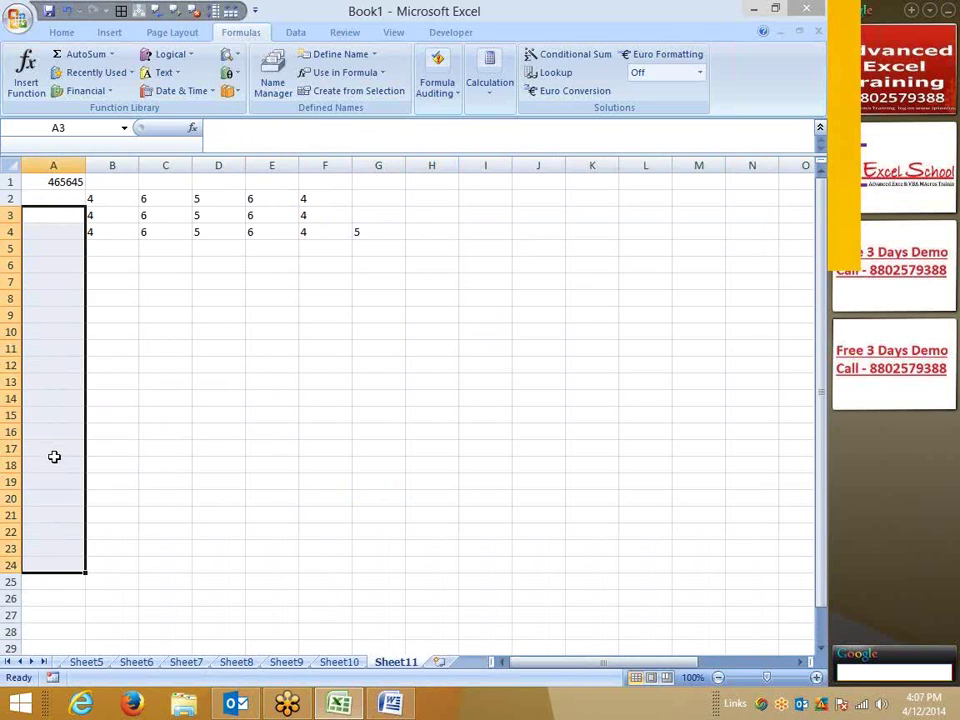
left_click(271, 372)
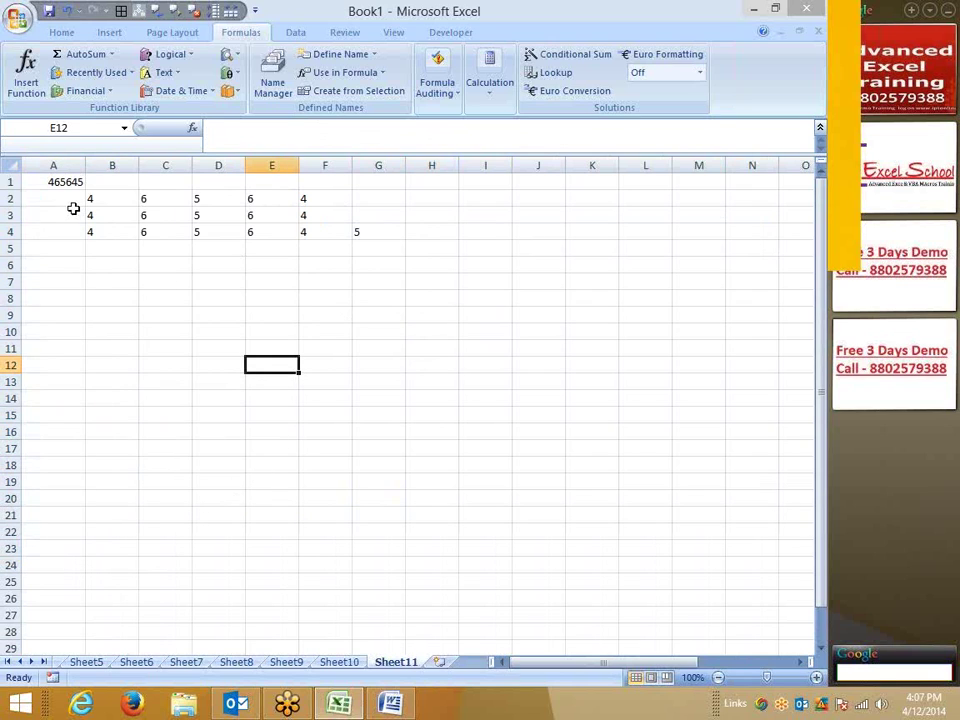
left_click(66, 248)
left_click(121, 250)
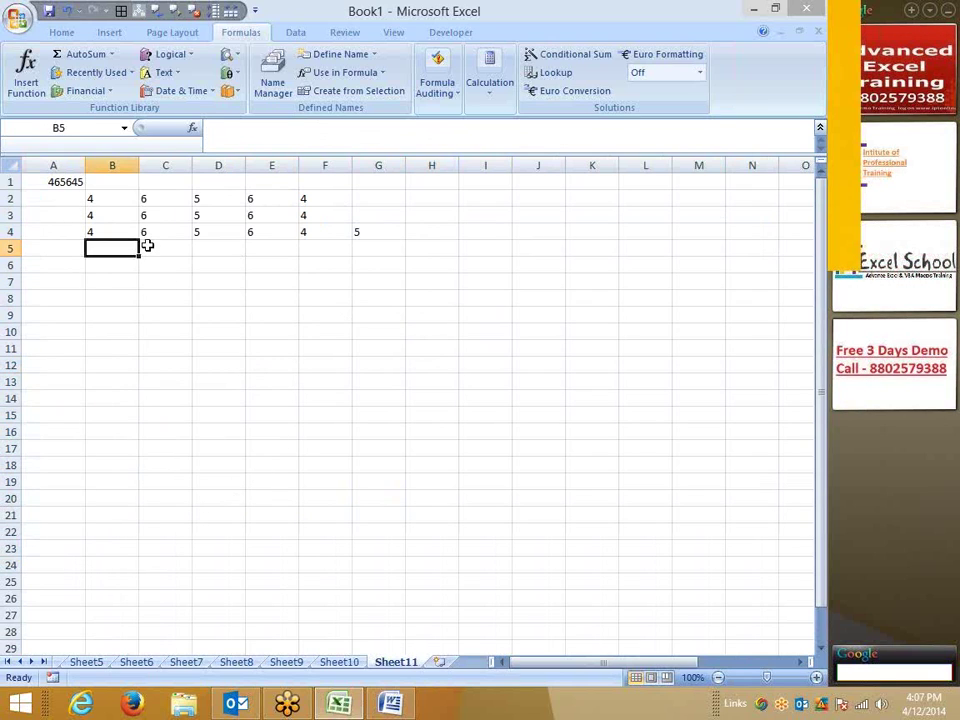
left_click(175, 246)
left_click(228, 246)
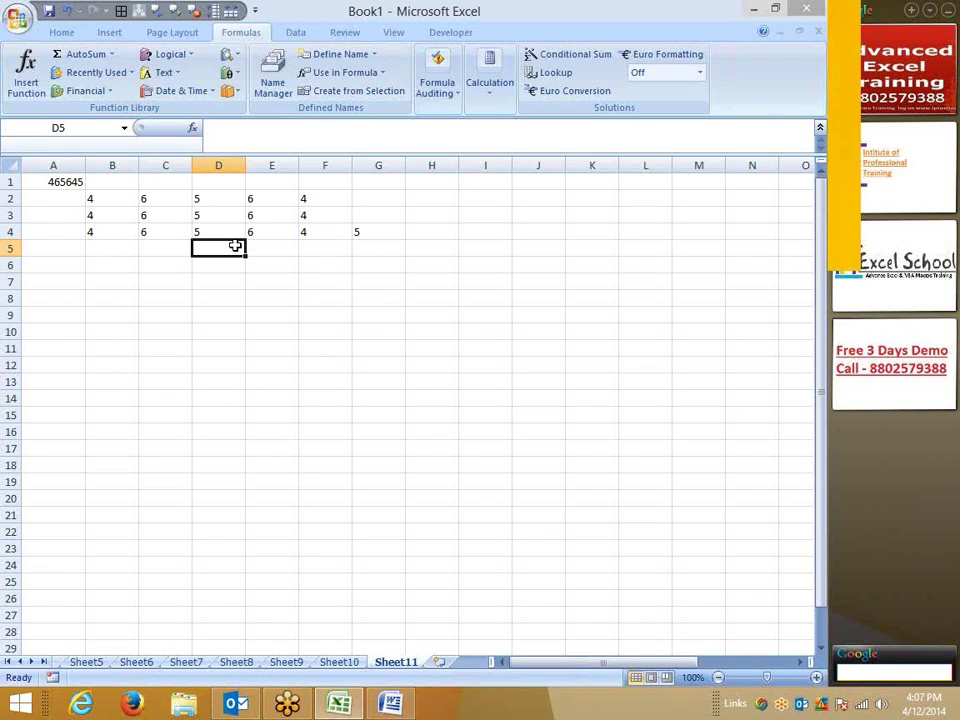
Enter 458 in A7 and the note 4+5+8 in B6
left_click(82, 282)
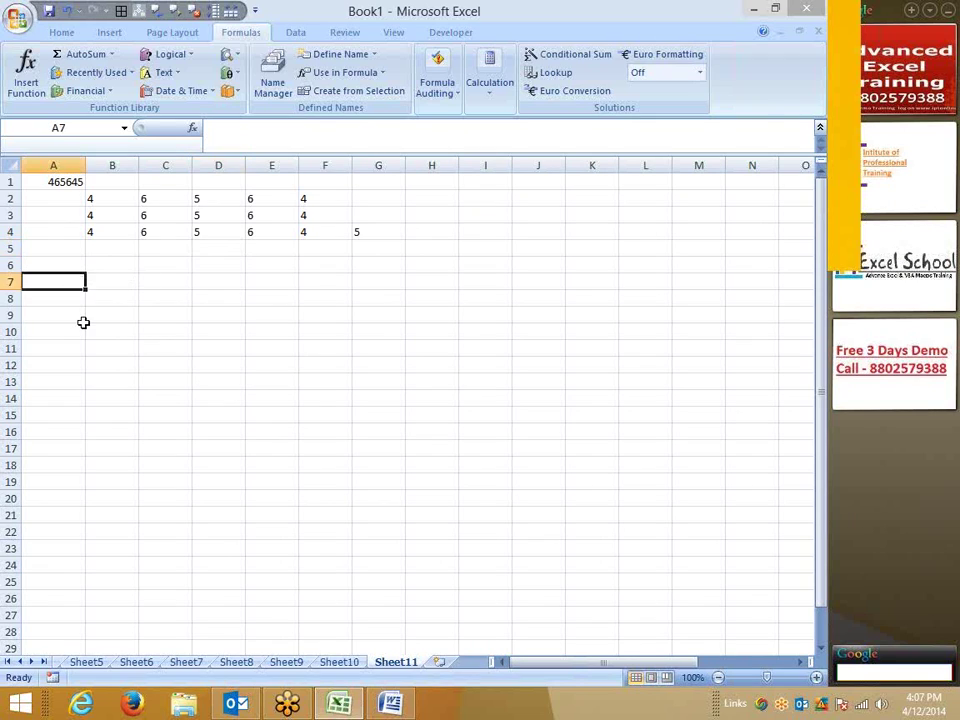
type("45")
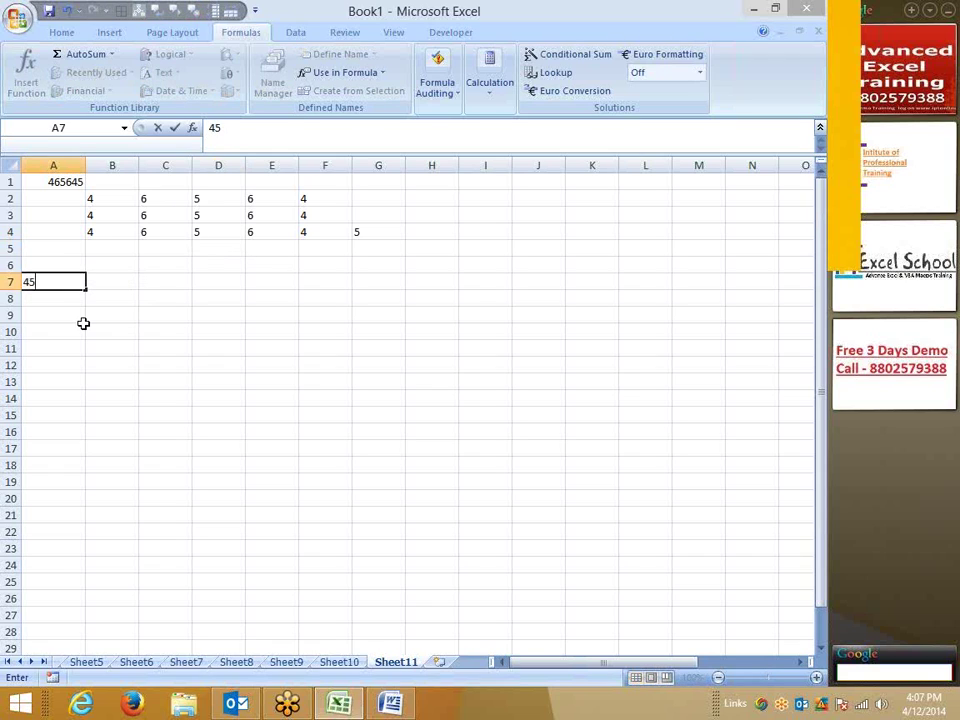
type("8")
key("Tab")
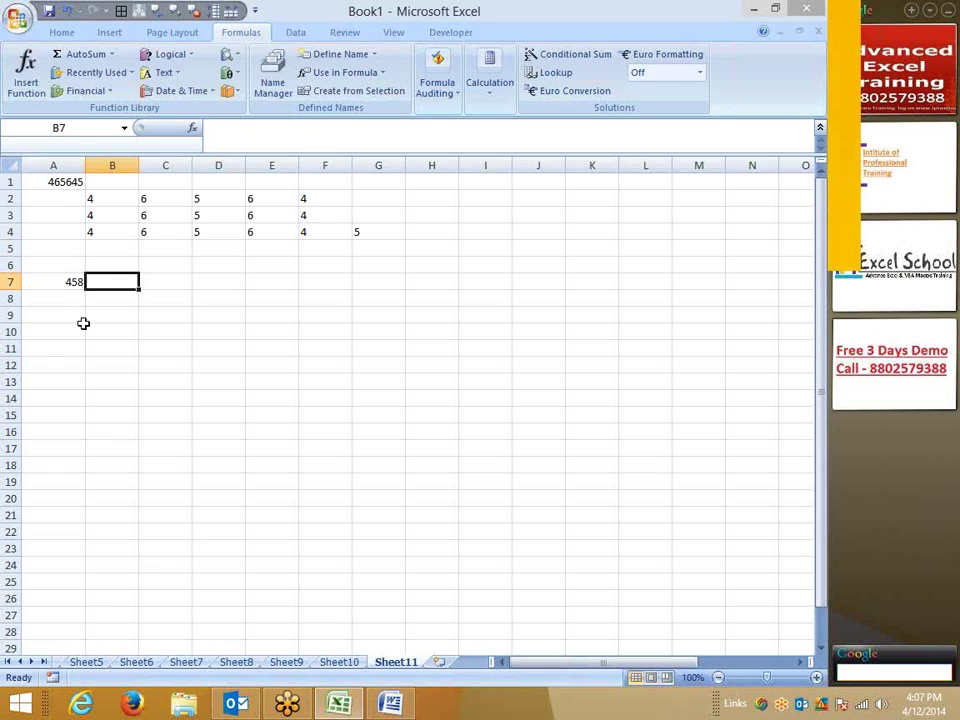
key("Down")
key("Down")
key("Up")
key("Up")
key("Up")
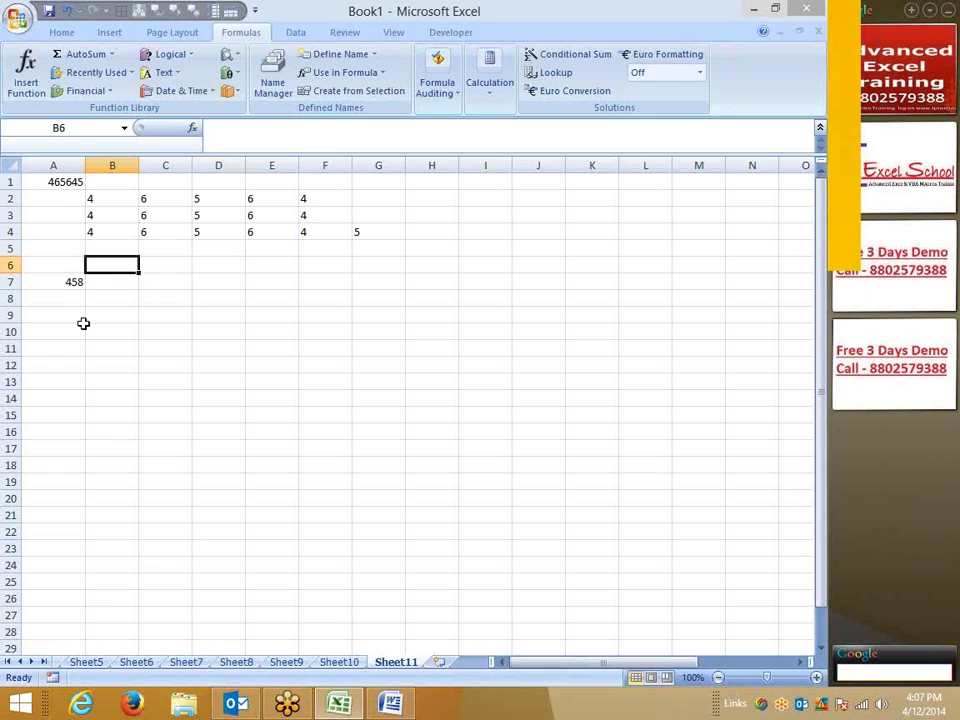
type("4+5+8")
key("Return")
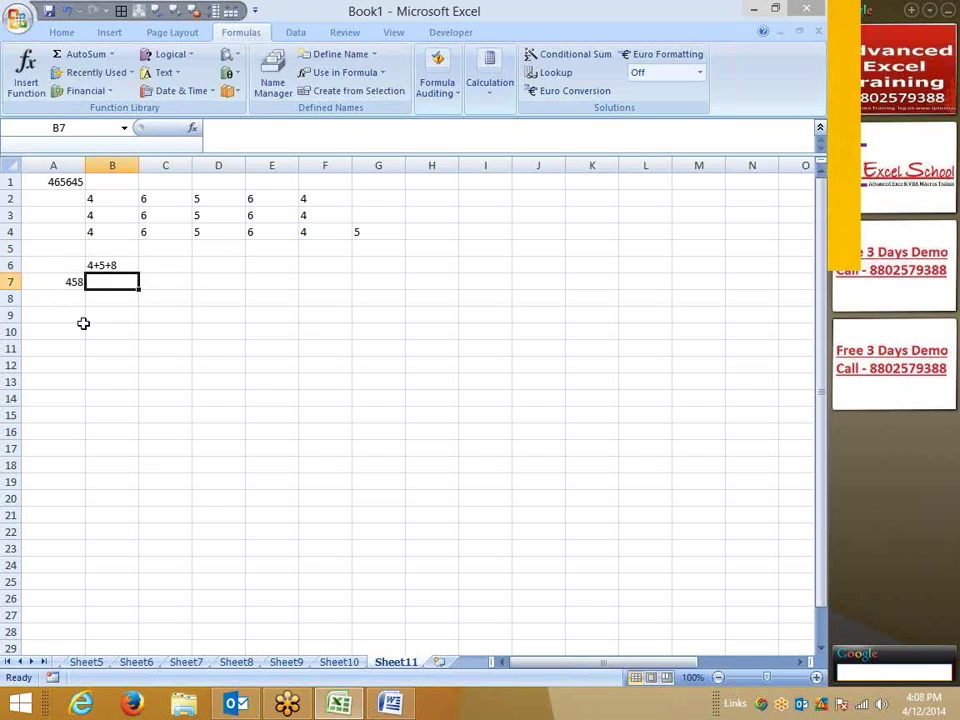
Start B7's formula as =SUM(MID(A7,ROW("1:"&LEN(A7))
type("=")
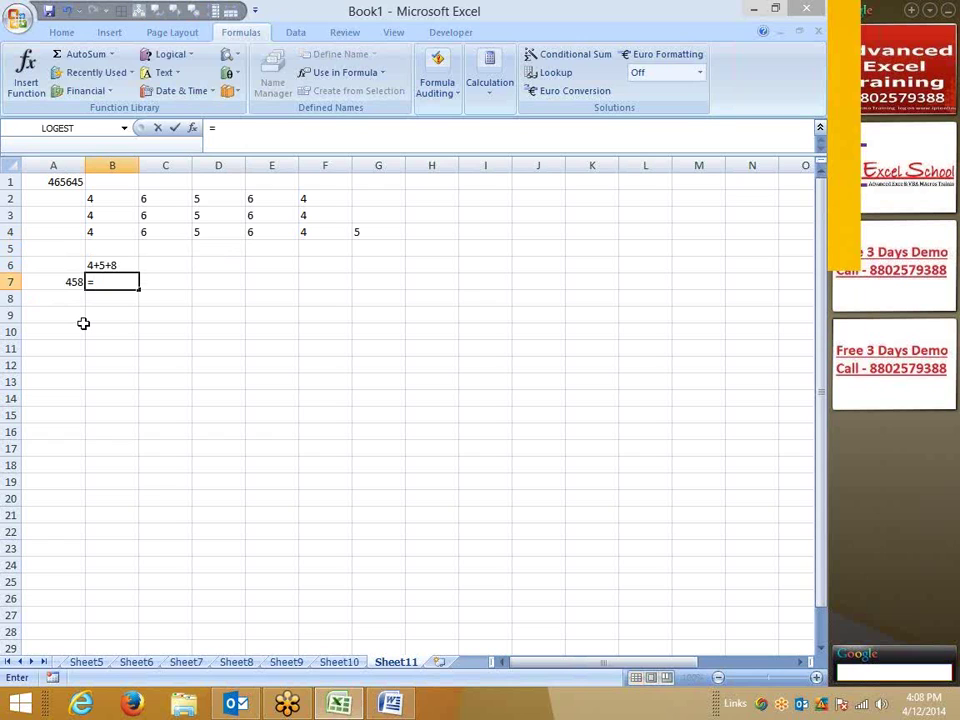
type("SUM(")
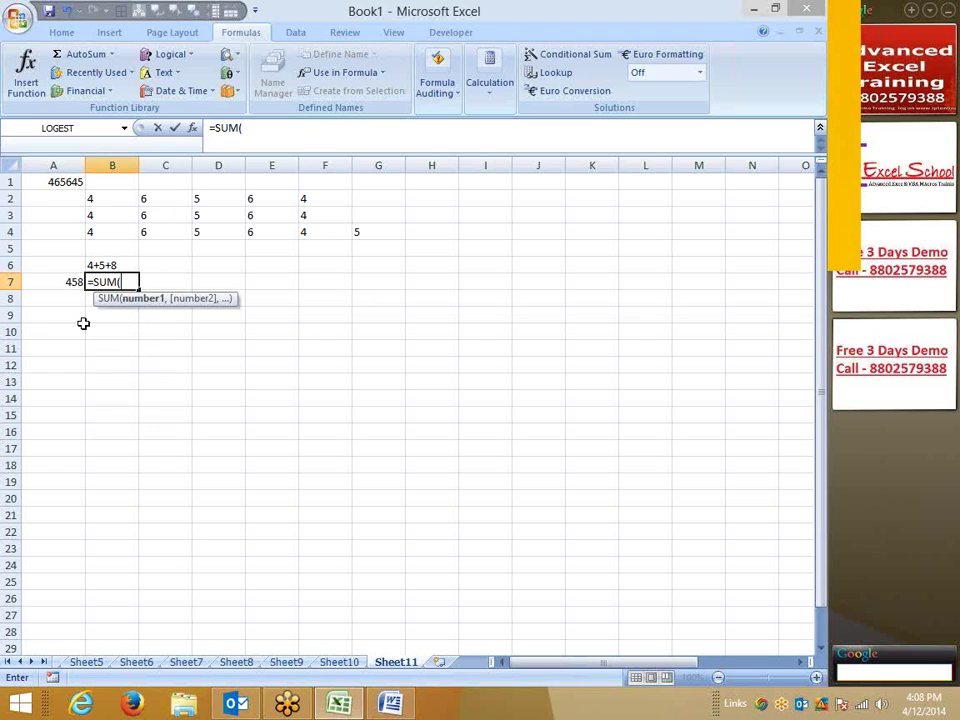
type("M")
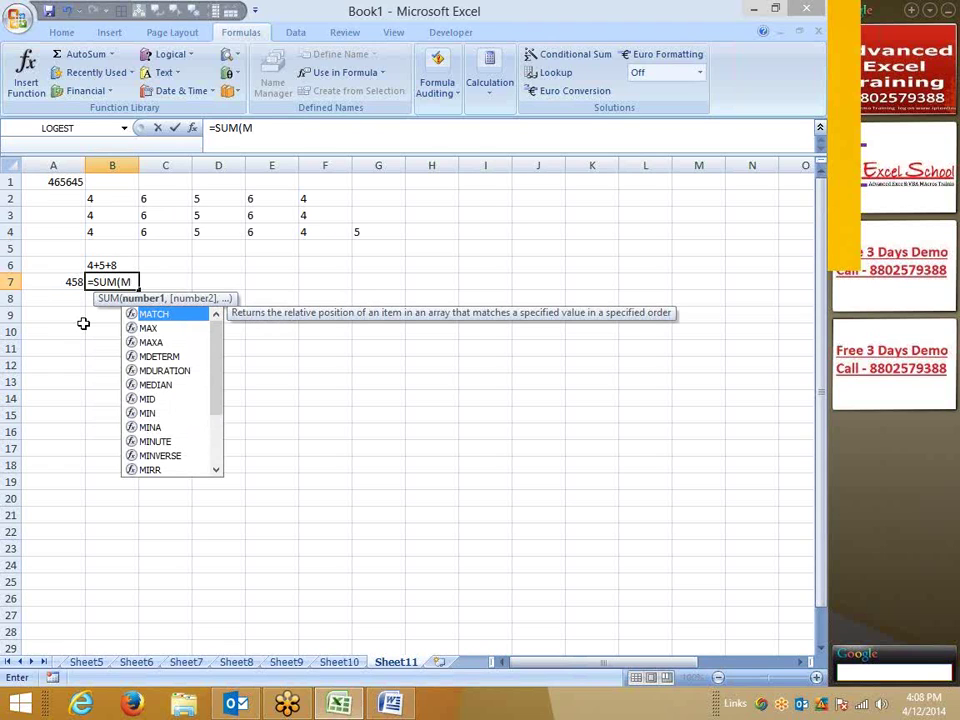
type("ID(")
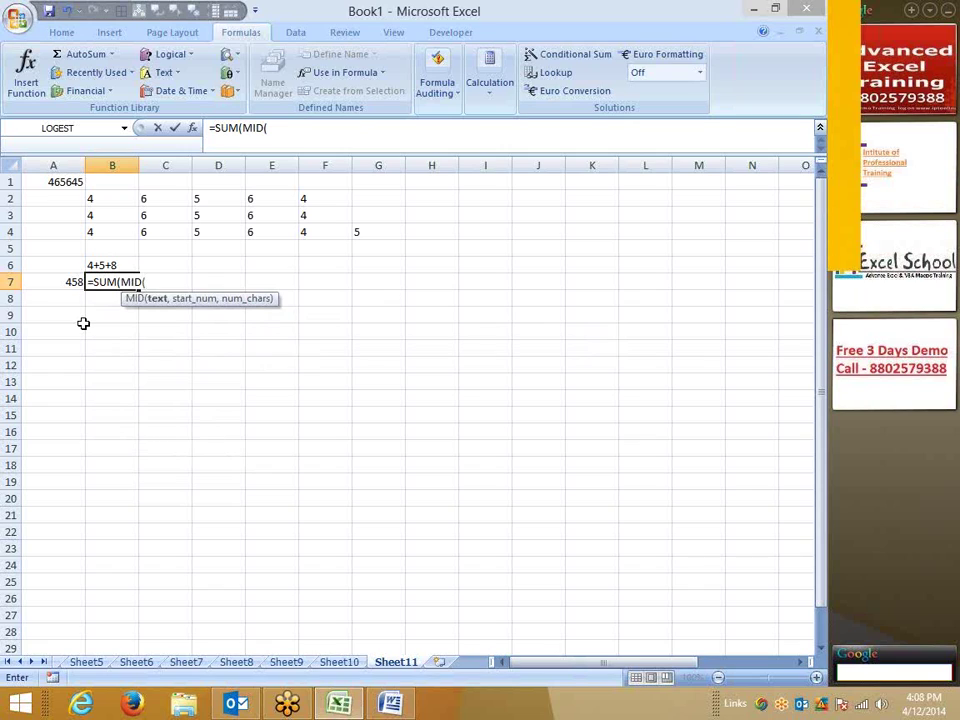
key("Left")
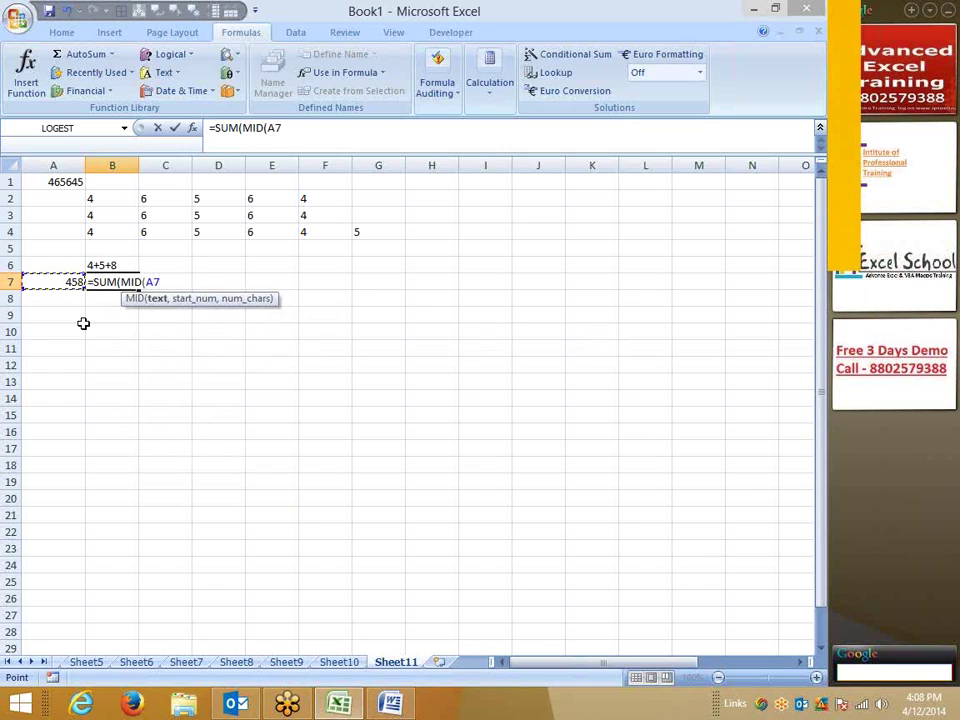
type(",")
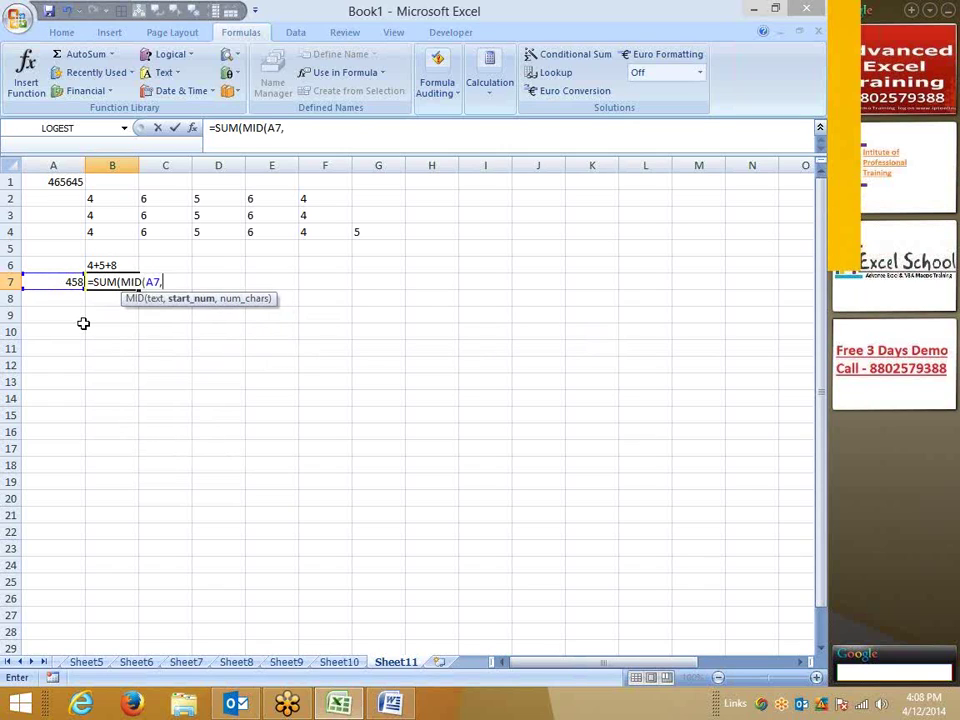
type("RO")
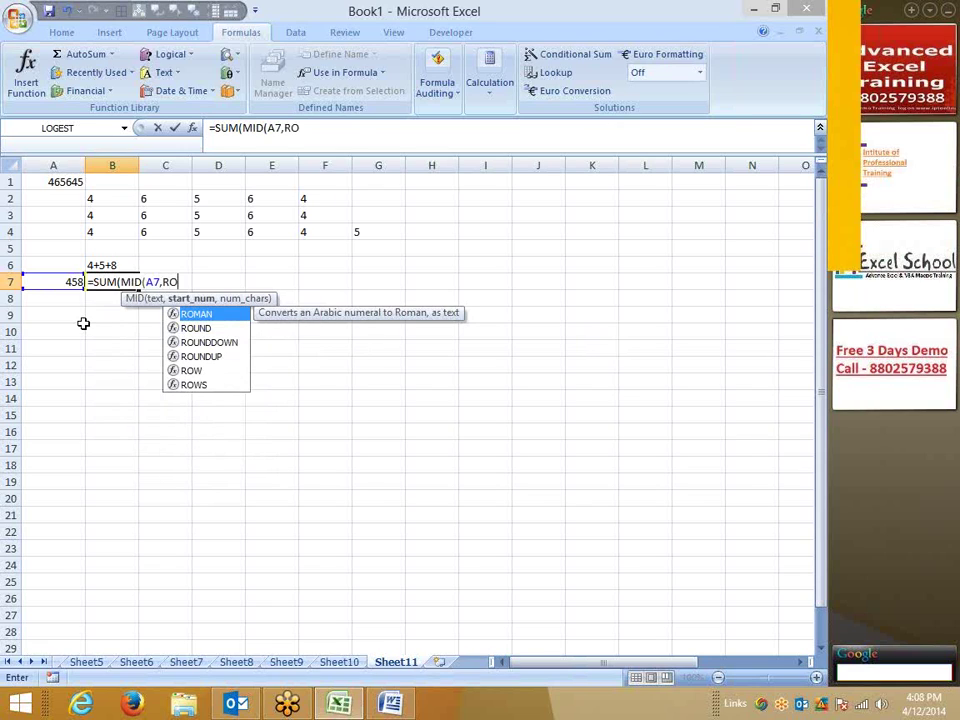
type("W(")
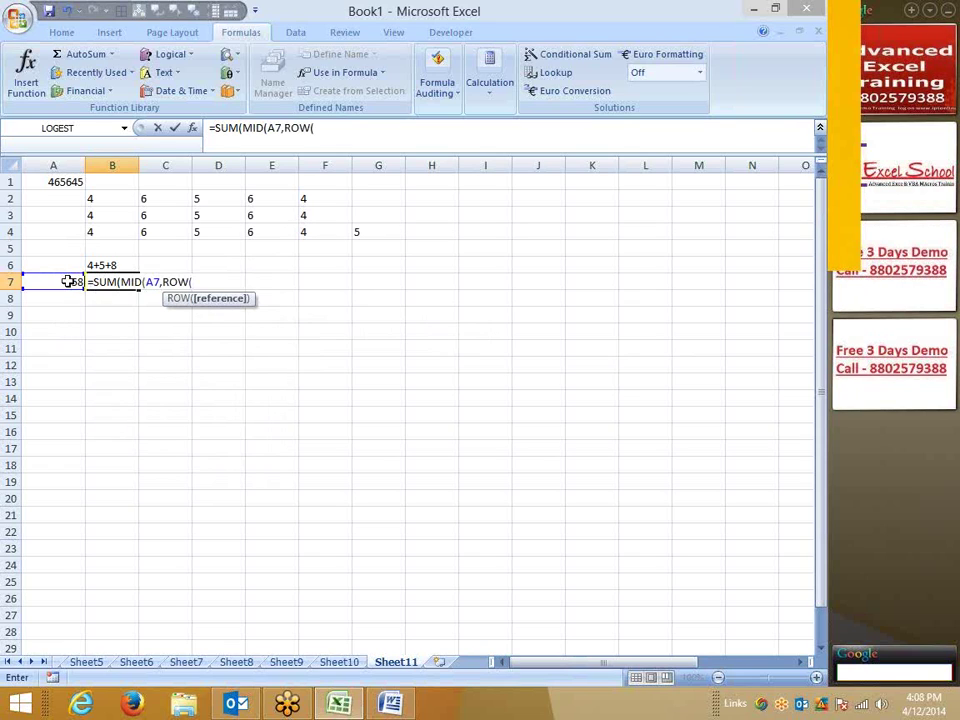
type("\"")
type("1:\"")
type("&")
type("LEN(")
left_click(67, 282)
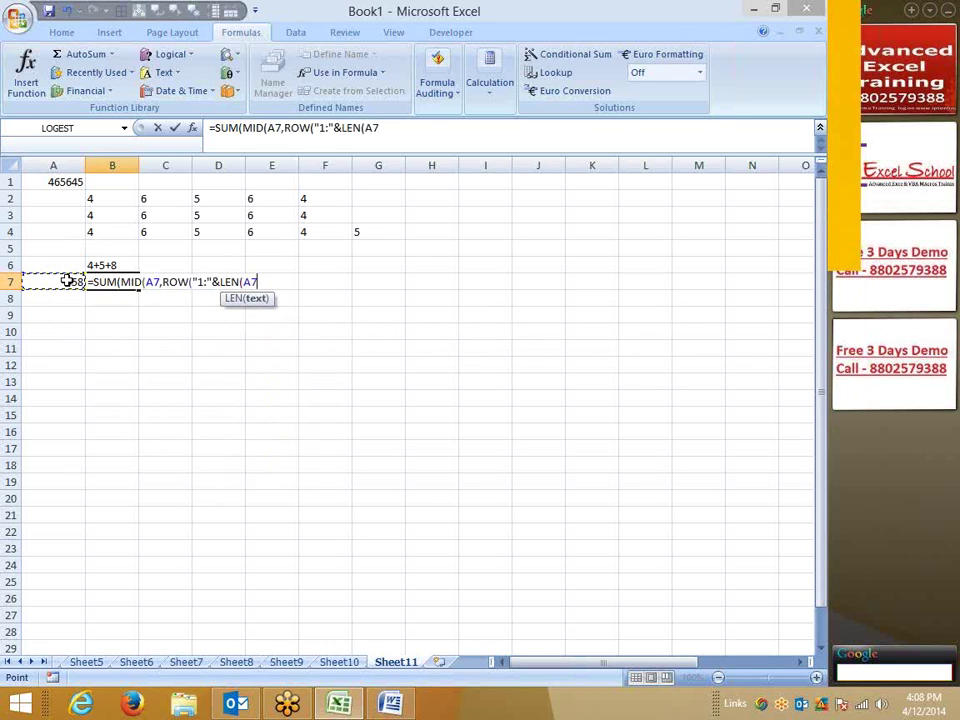
type(")")
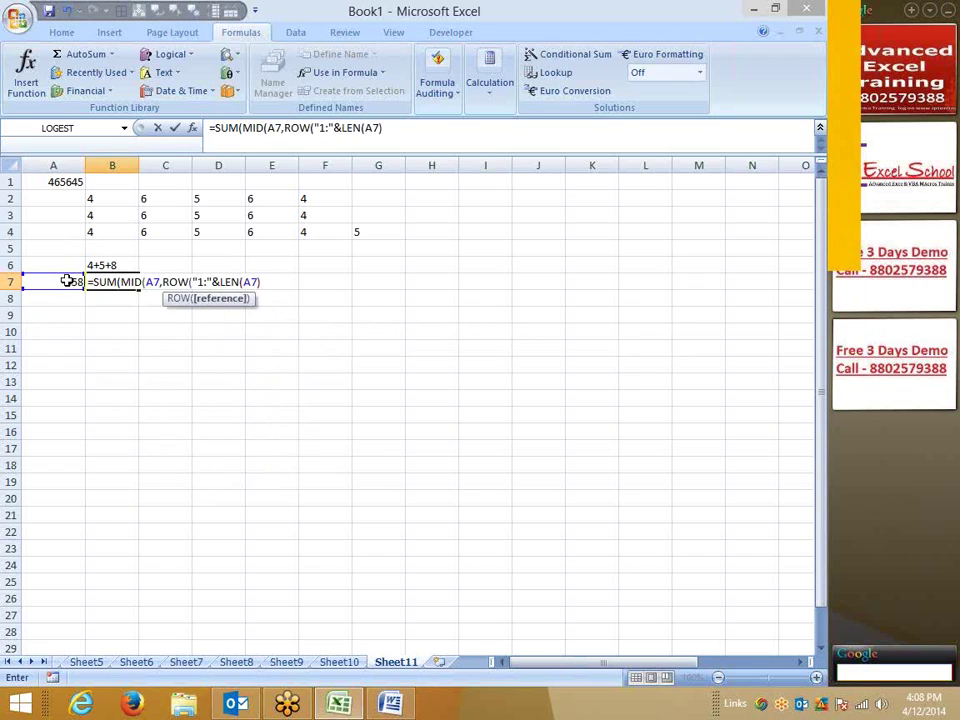
Wrap the row range in INDIRECT, close the formula with ,1), and array-enter it with Ctrl+Shift+Enter
left_click(196, 282)
left_click_drag(198, 282, 262, 282)
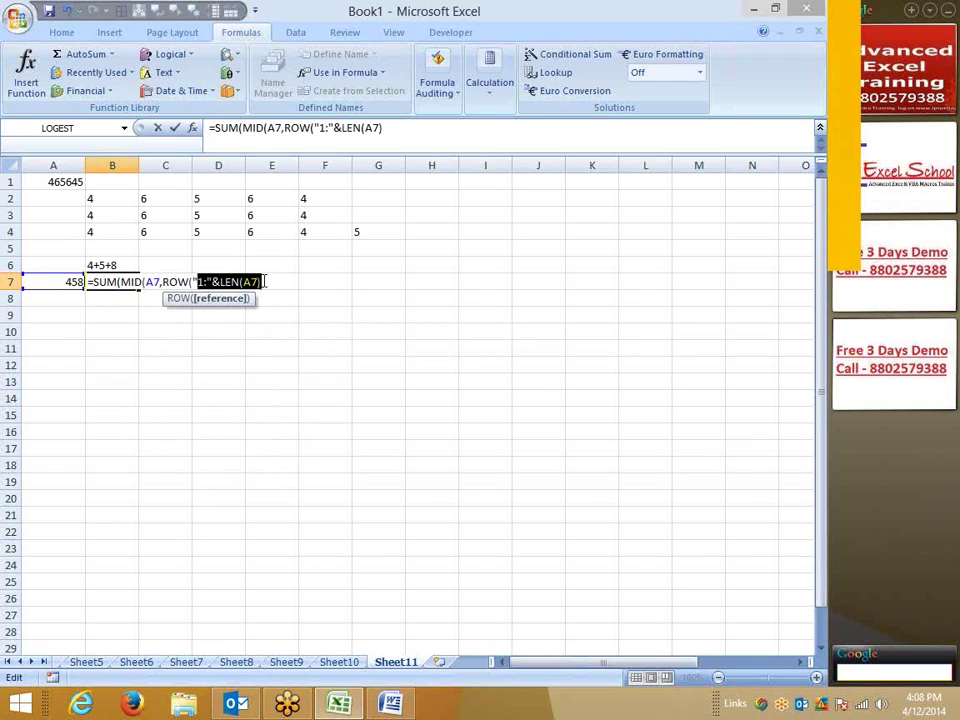
left_click(195, 282)
type("IN")
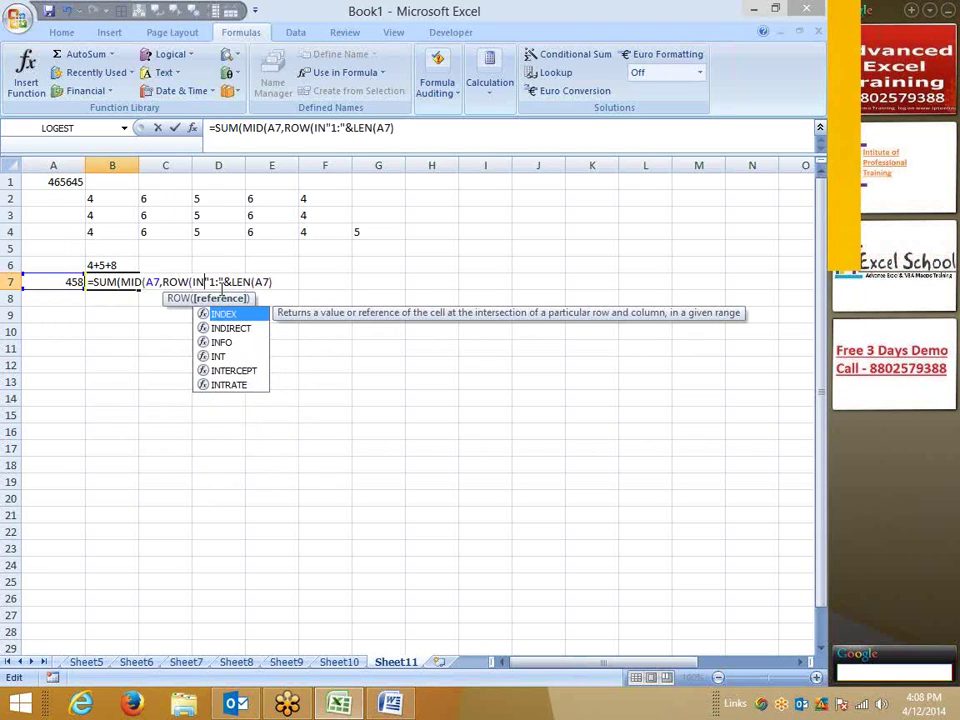
type("DIRECT(")
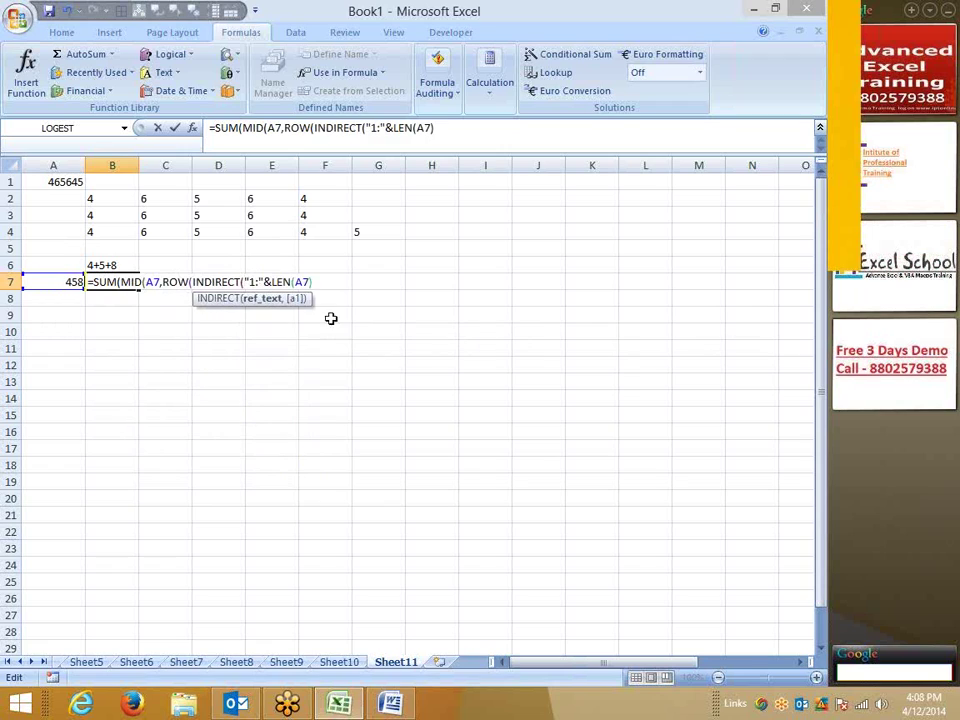
left_click(313, 282)
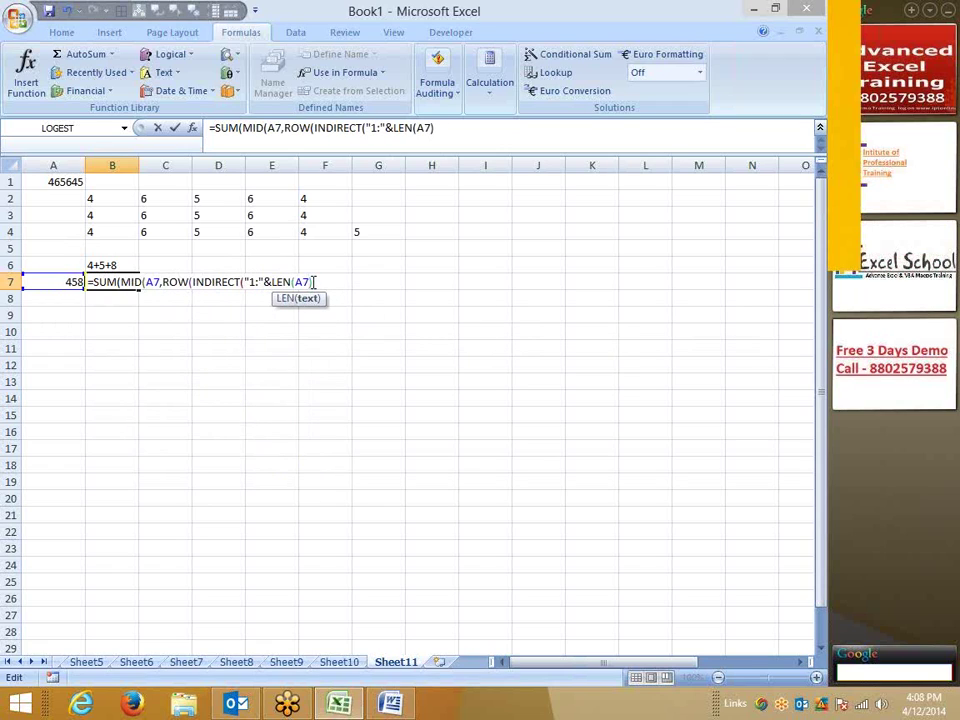
type(")")
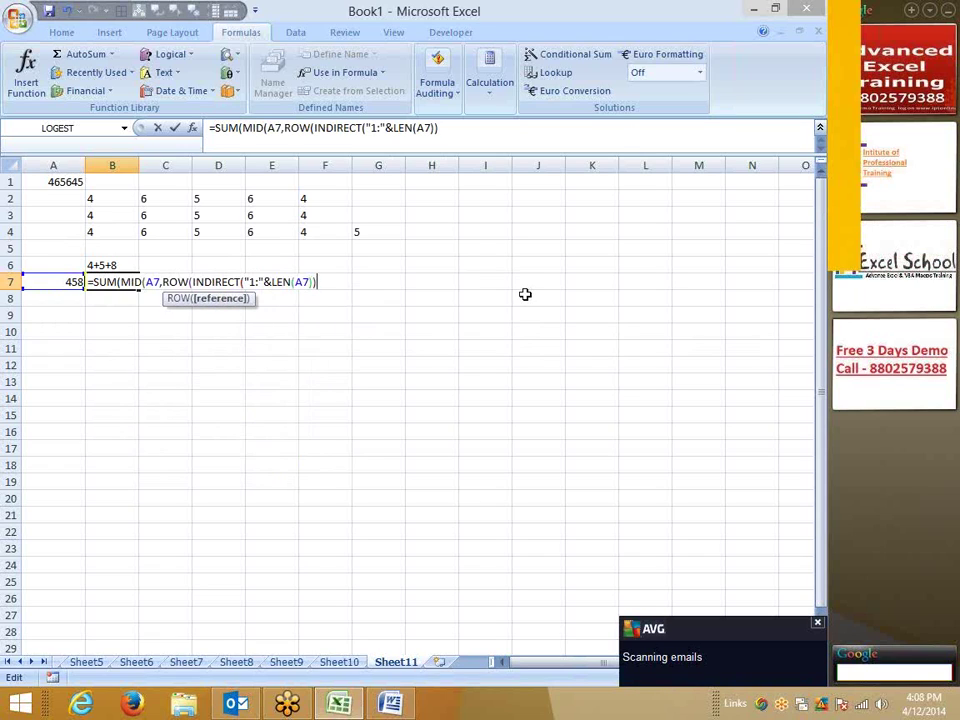
type(")")
type("),")
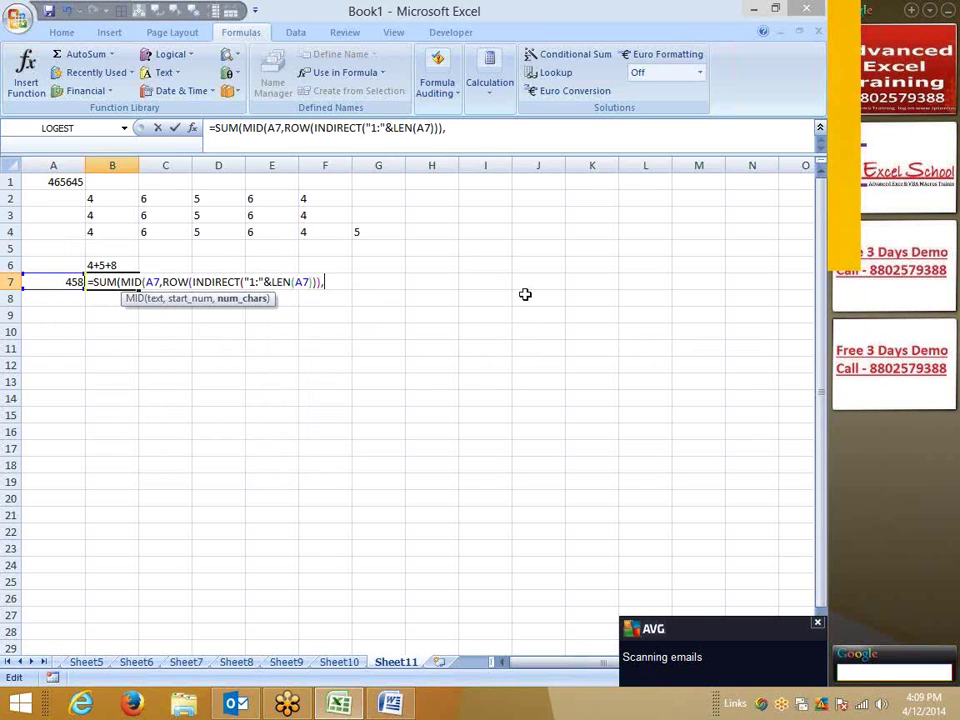
type("1")
key("Return")
key("Return")
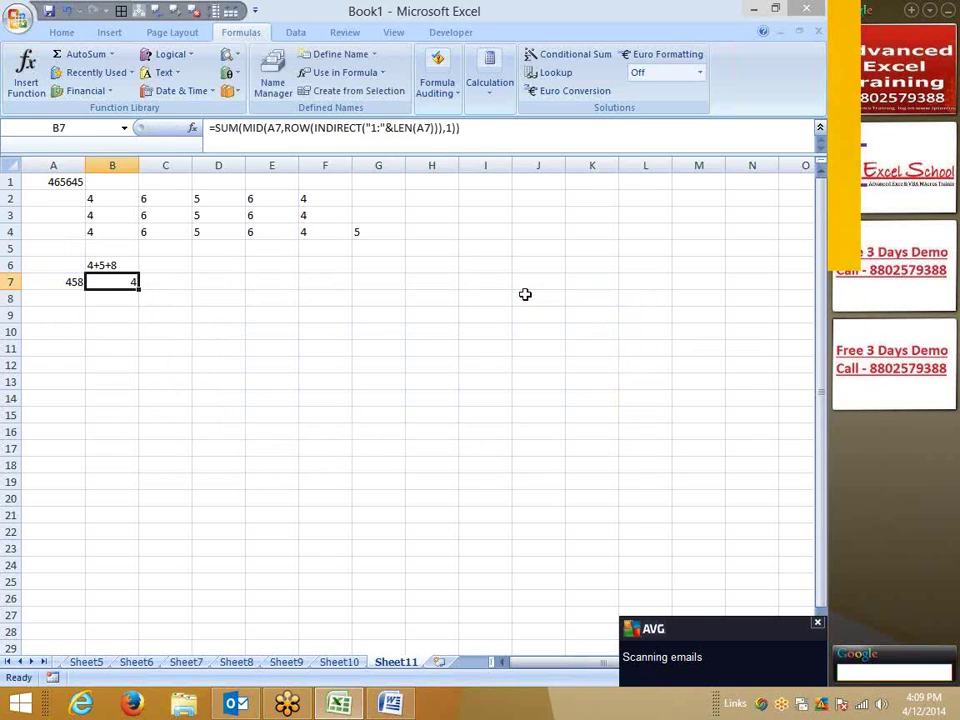
key("F2")
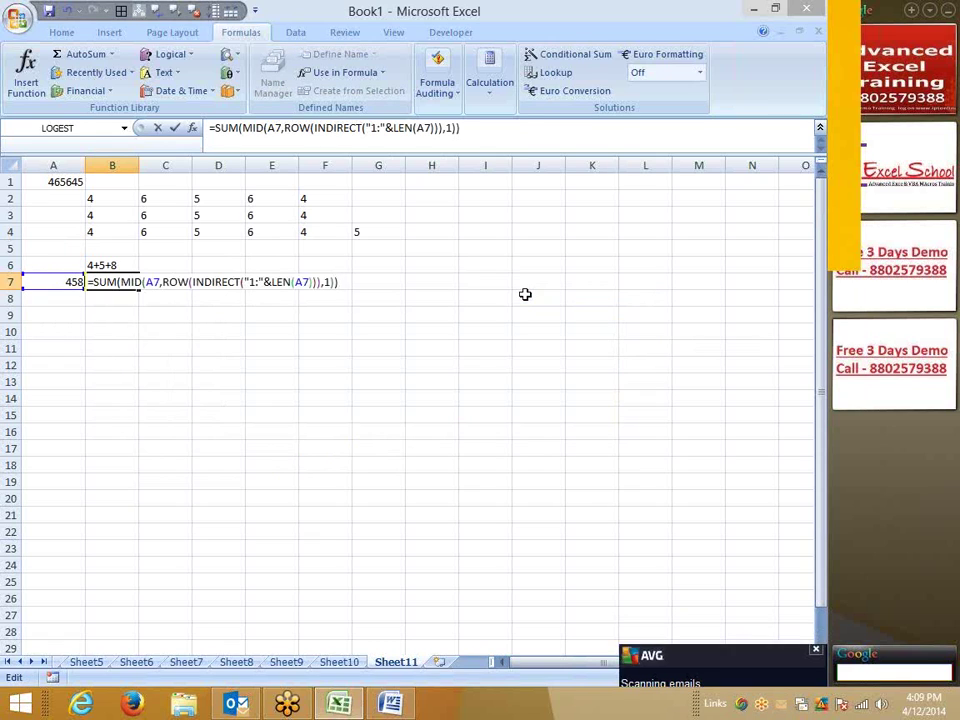
key("ctrl+shift+Return")
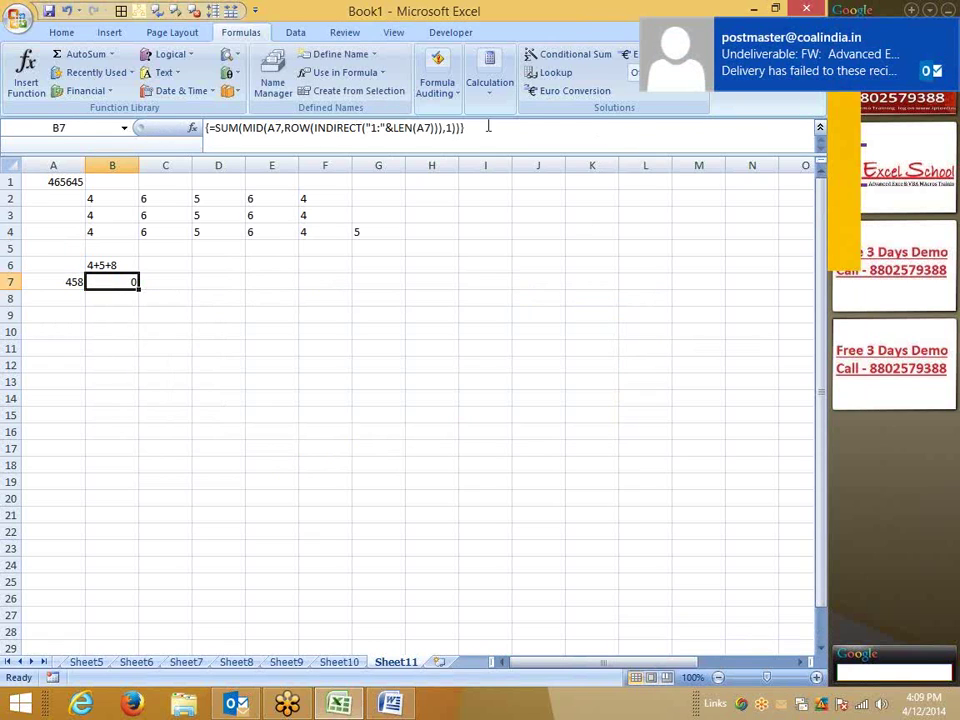
left_click(456, 108)
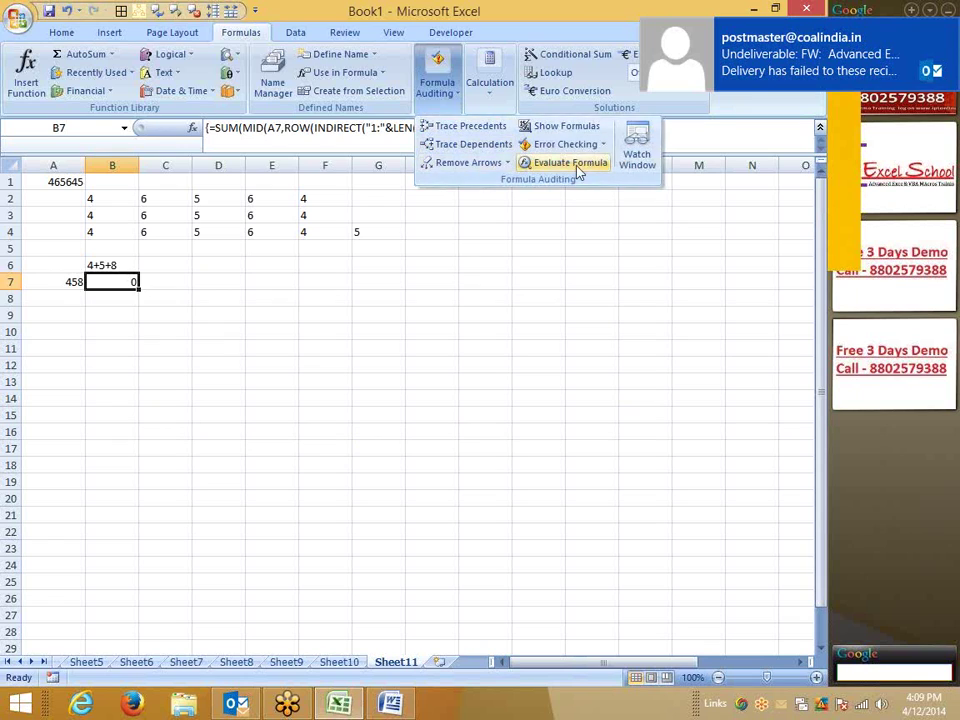
left_click(574, 162)
left_click(332, 331)
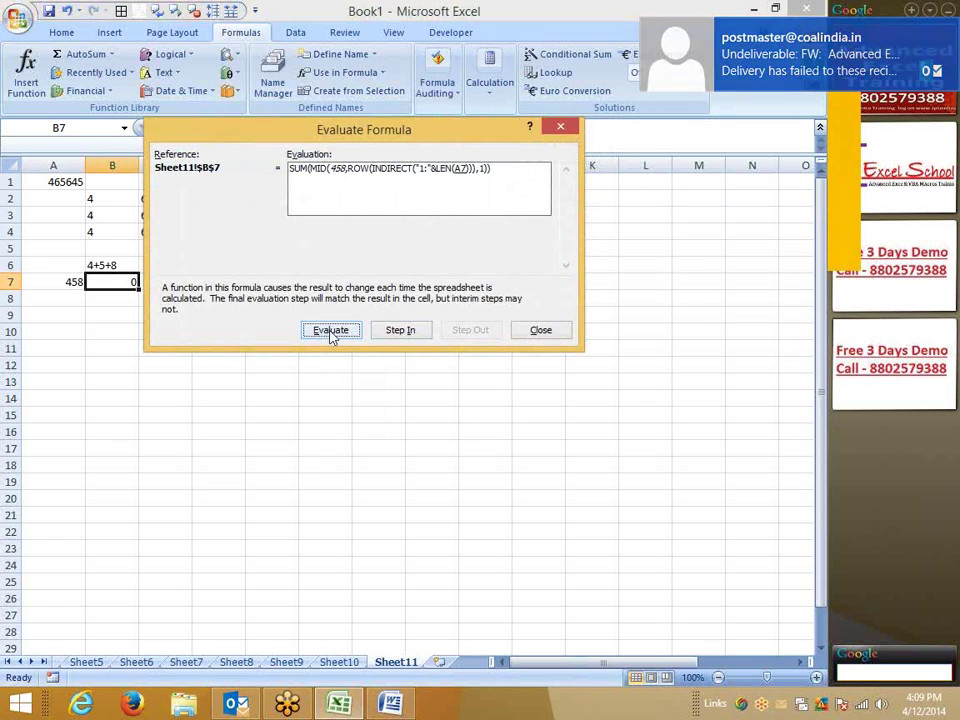
left_click(332, 331)
left_click(332, 331)
left_click(332, 331)
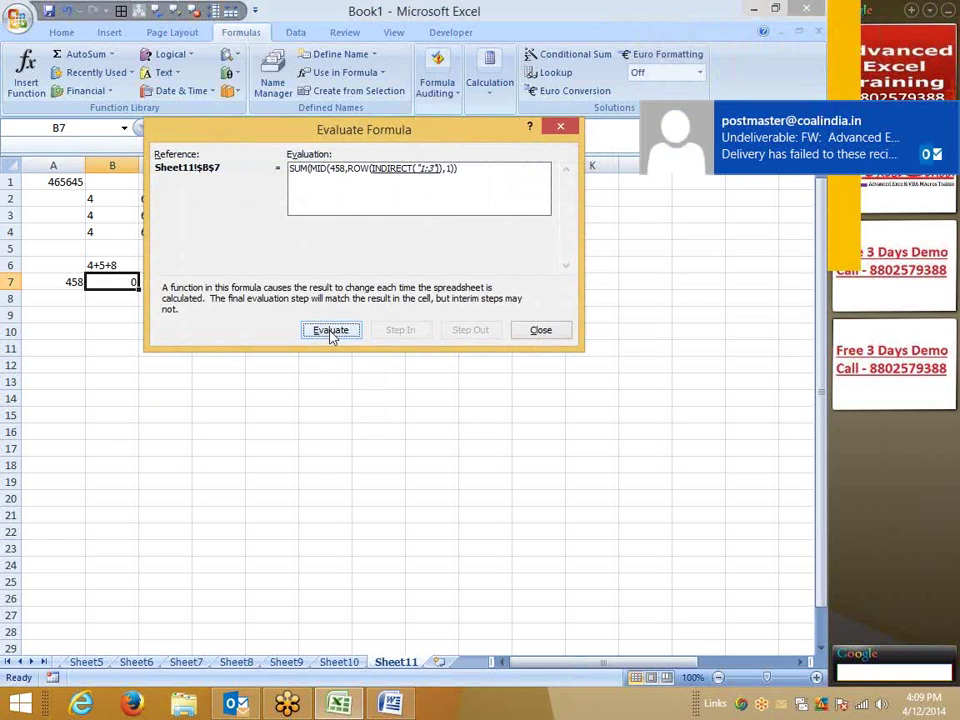
left_click(332, 331)
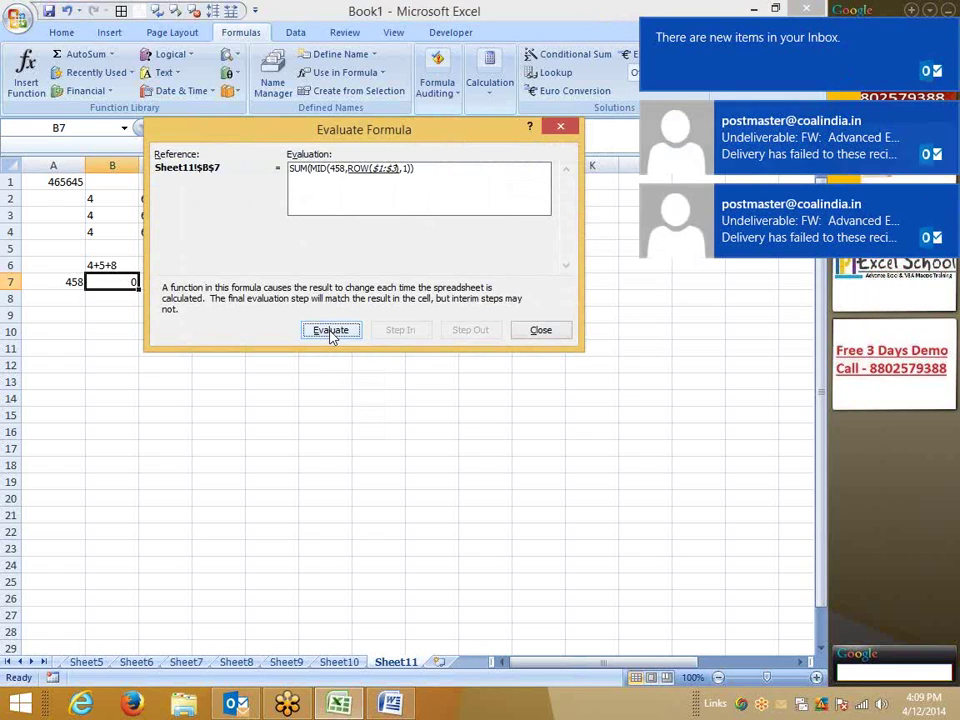
left_click(332, 331)
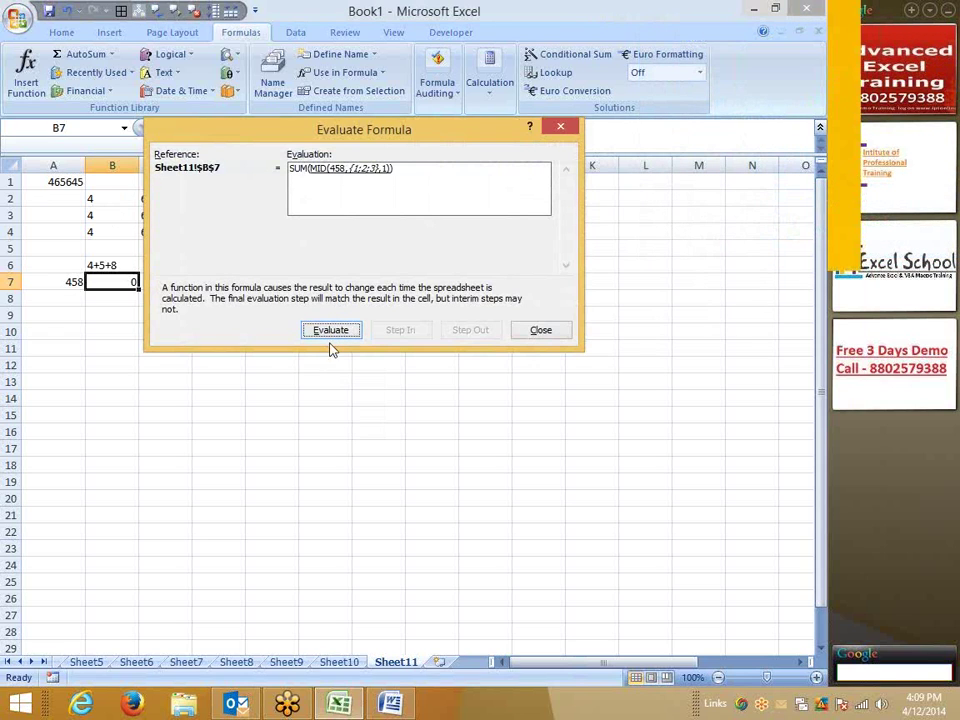
left_click(330, 333)
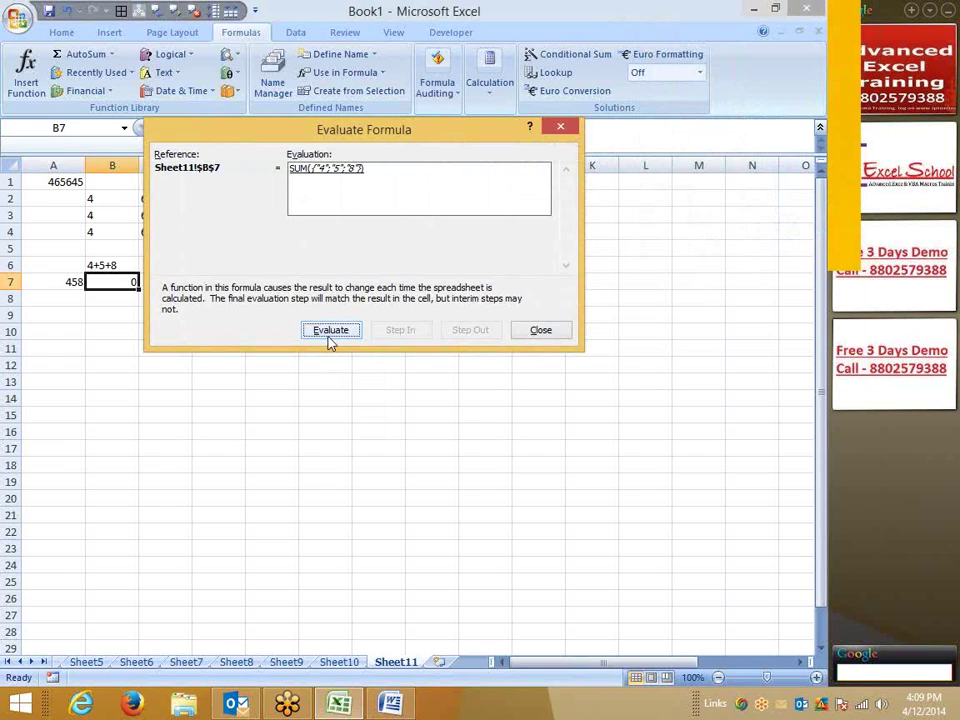
left_click(534, 330)
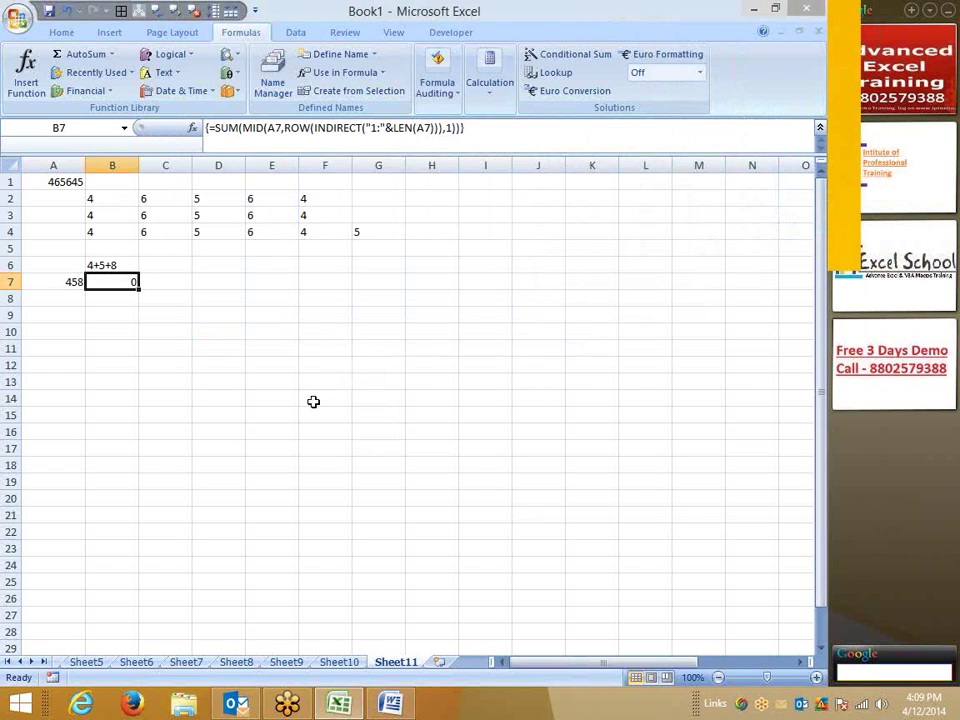
Enter '1 as text in E9 and =E9+0 in E10, which returns the number 1
left_click(278, 322)
type("'")
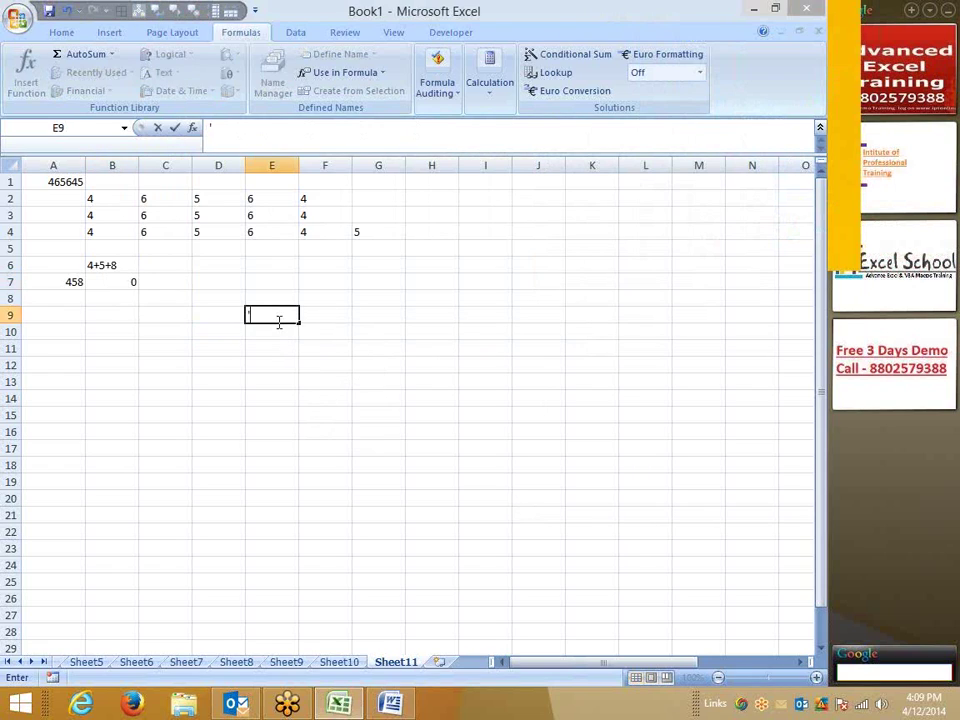
type("1")
key("Return")
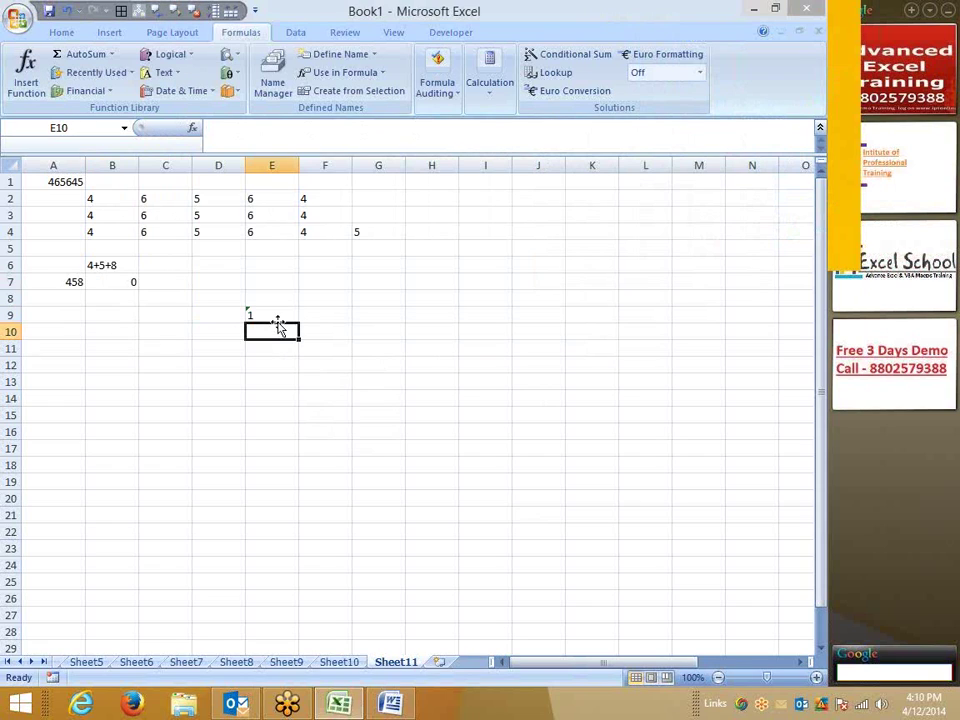
type("=")
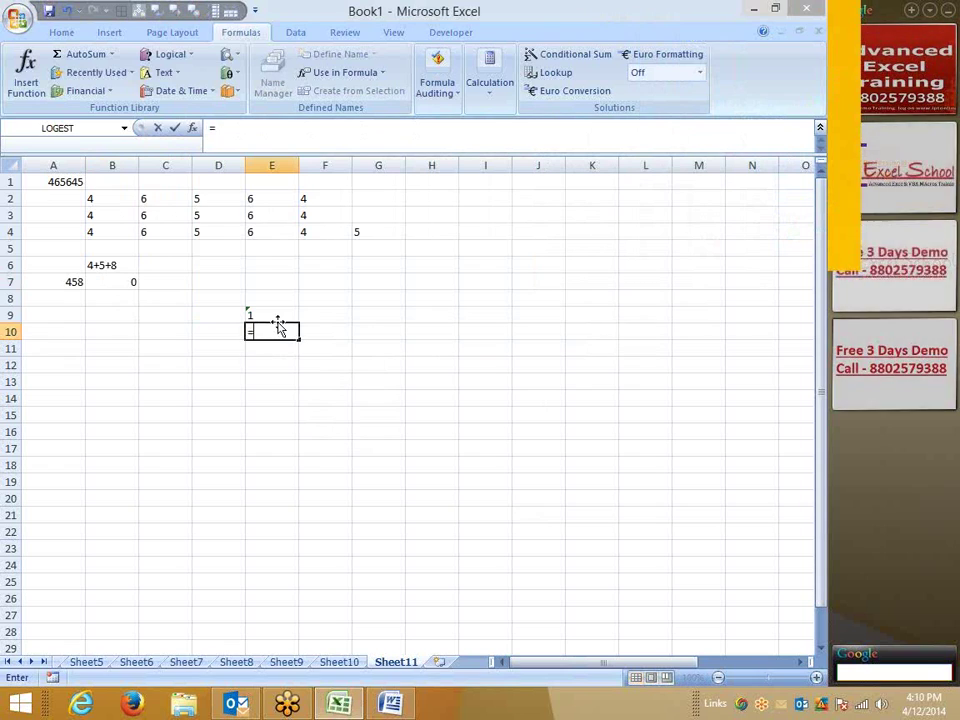
key("Up")
type("+")
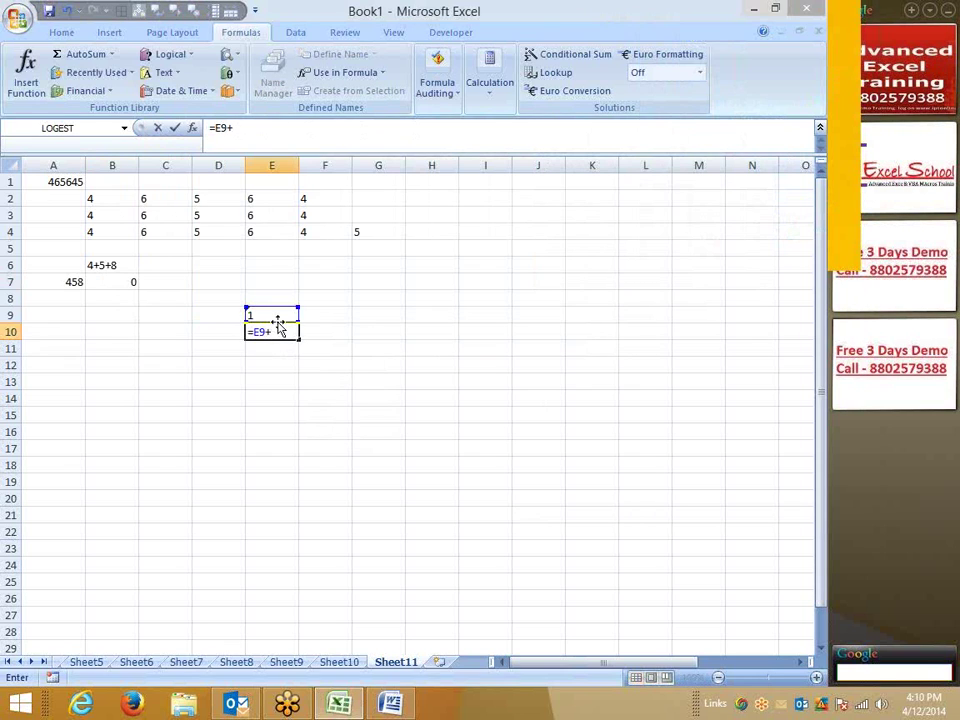
type("0")
key("Return")
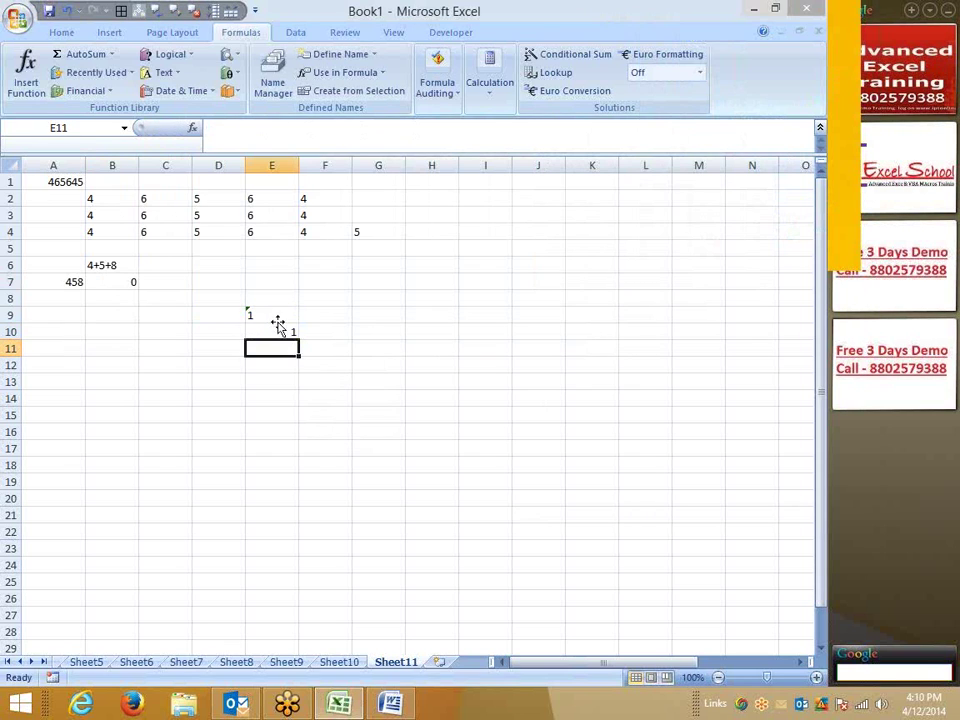
left_click(279, 328)
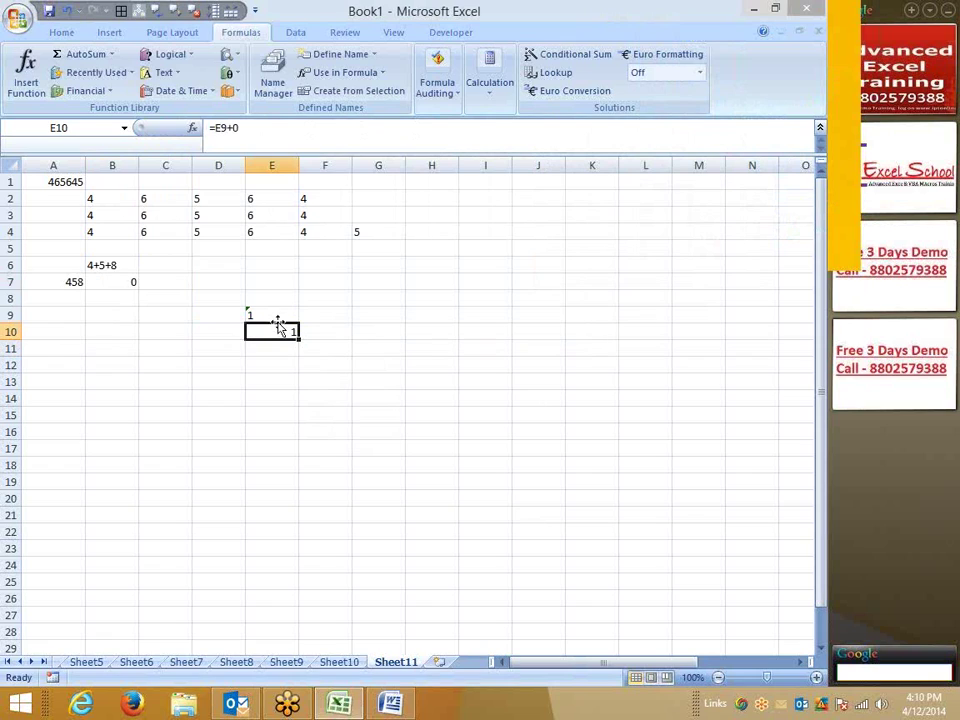
left_click(125, 283)
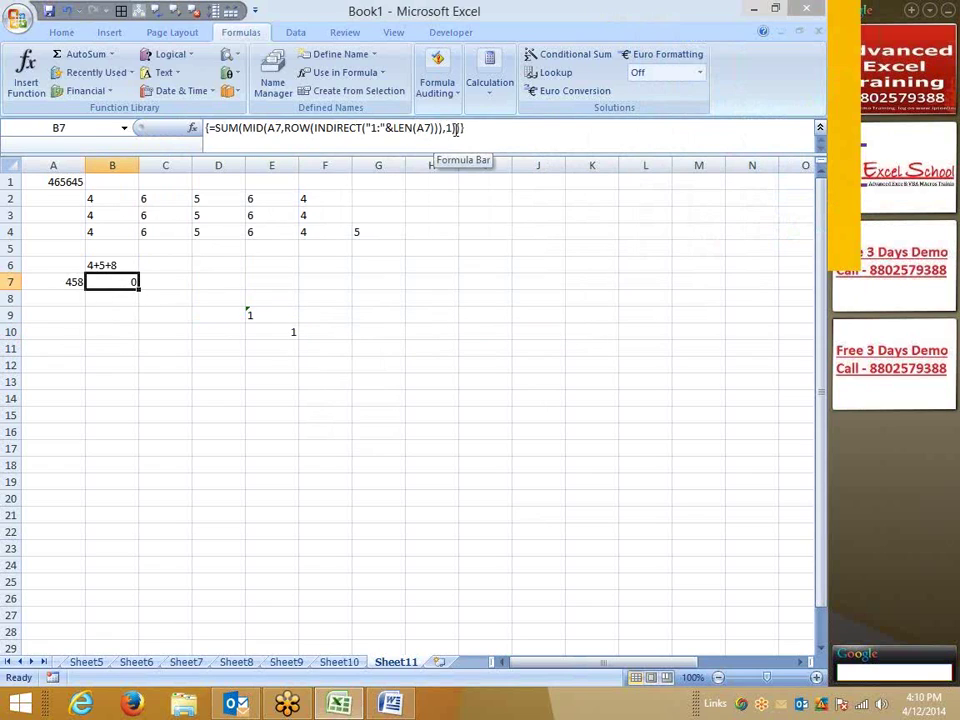
Append *1 to B7's MID expression and re-enter it as an array formula, giving 17
key("F2")
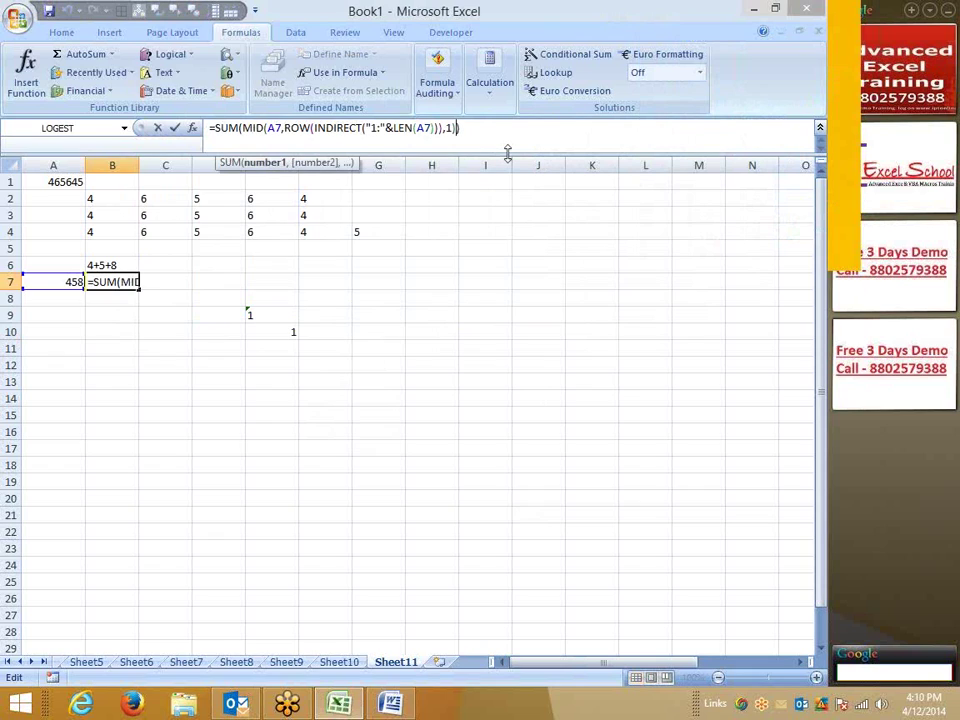
type("*")
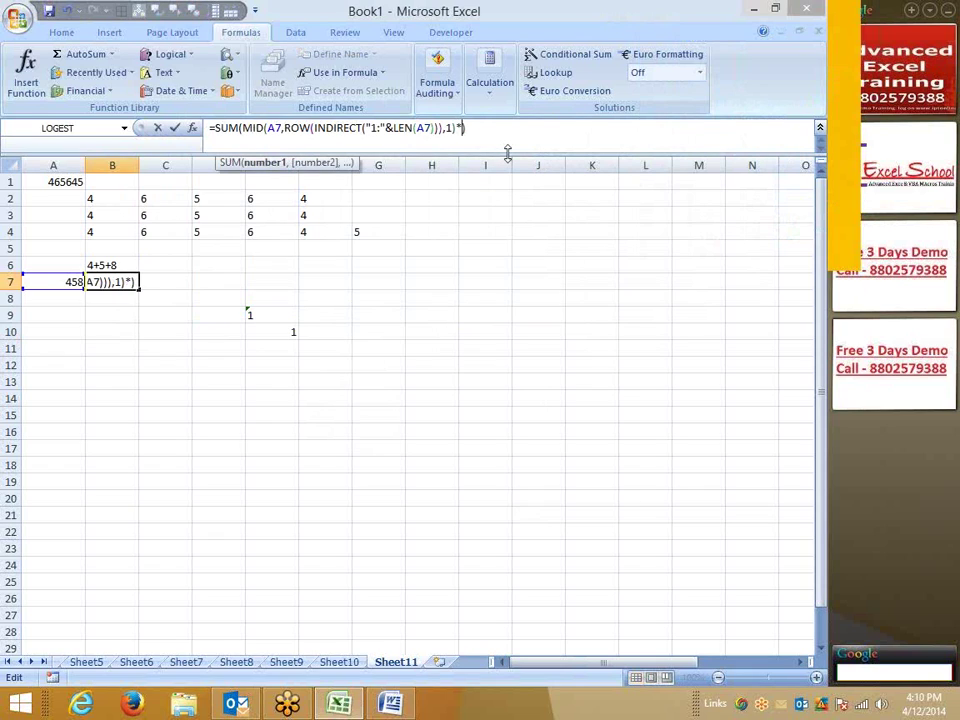
type("1")
key("Return")
key("Up")
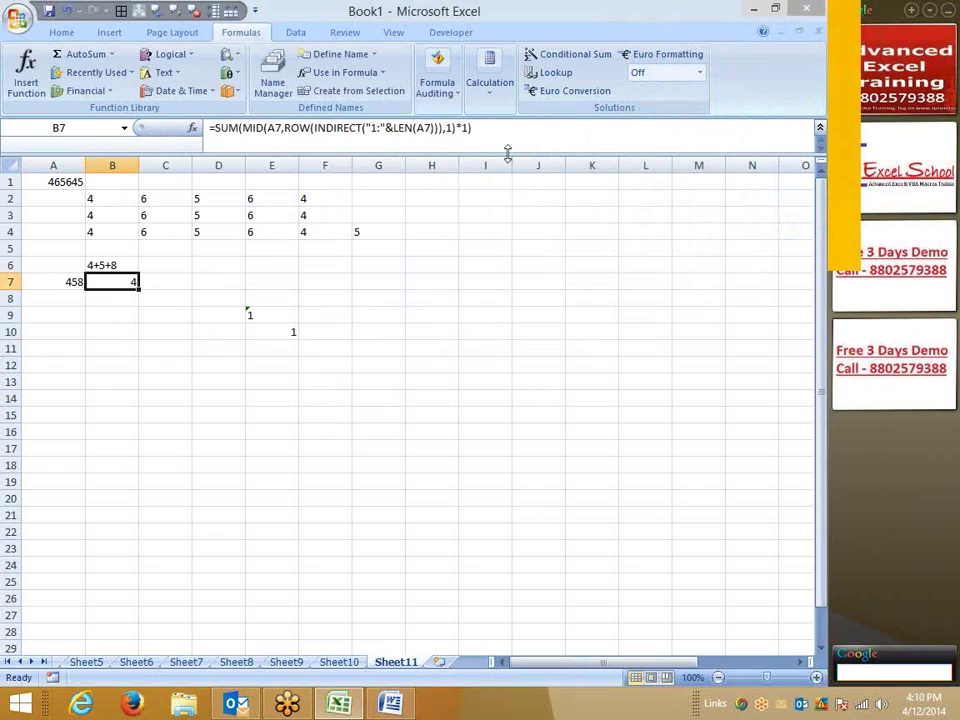
key("F2")
key("ctrl+shift+Return")
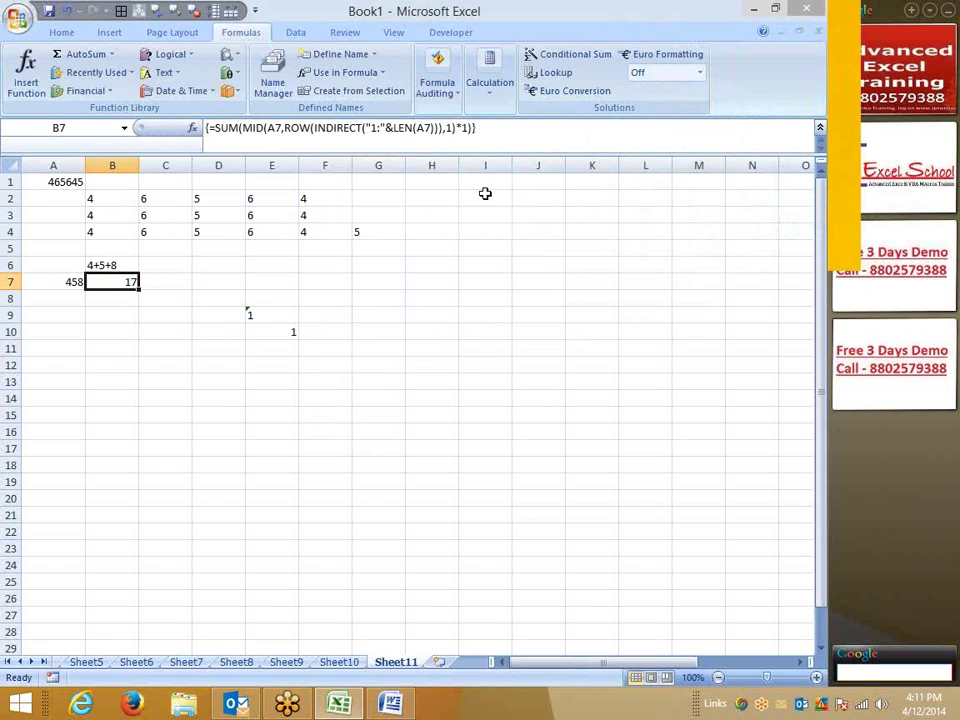
Insert a new worksheet, Sheet12, and copy Sheet7's numbers in A1:A18
left_click(439, 662)
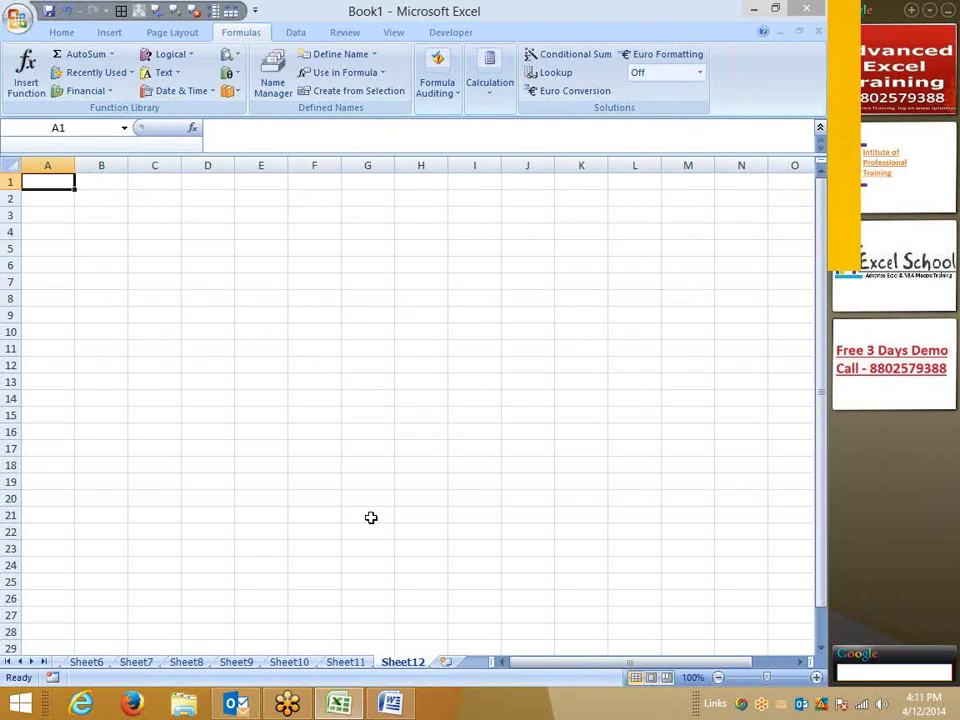
left_click(88, 662)
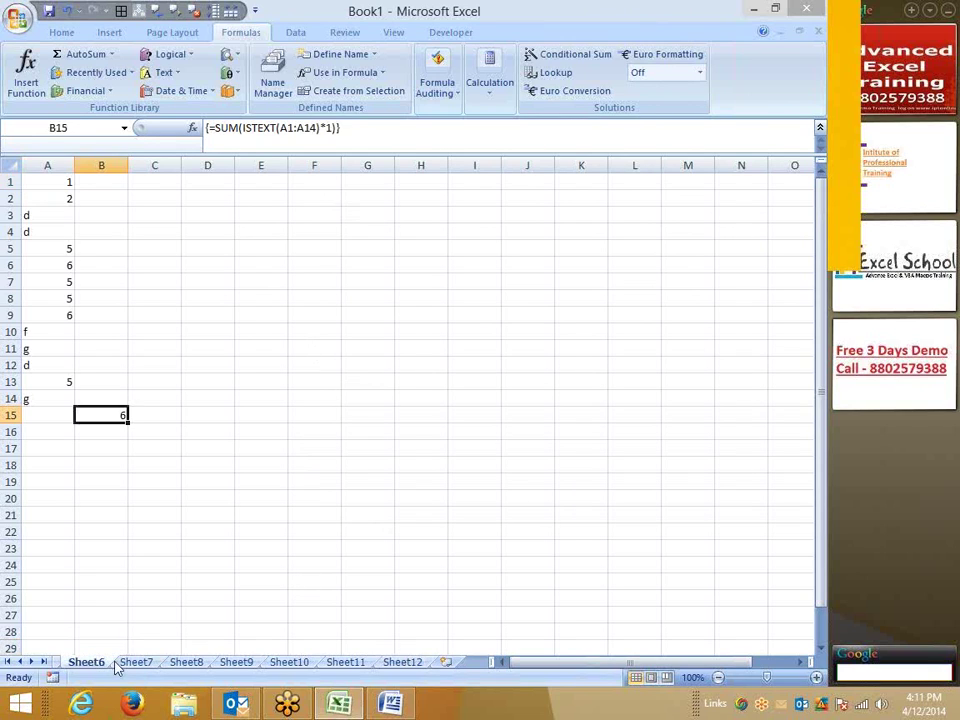
left_click(138, 662)
key("ctrl+c")
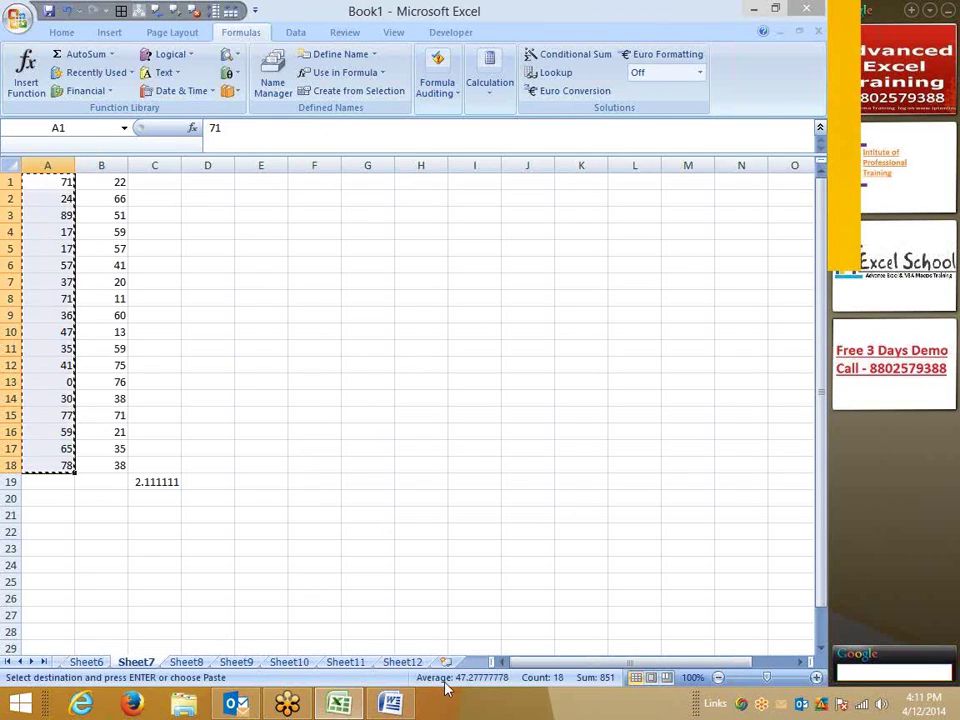
Paste the copied numbers into Sheet12 starting at cell A1
left_click(403, 662)
left_click(52, 178)
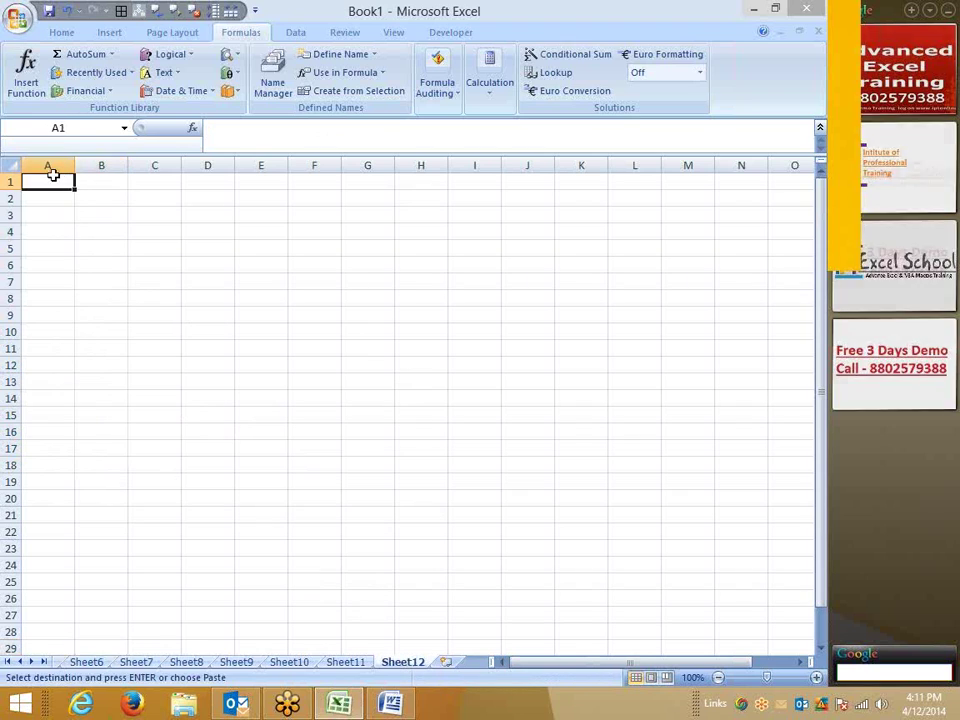
key("ctrl+v")
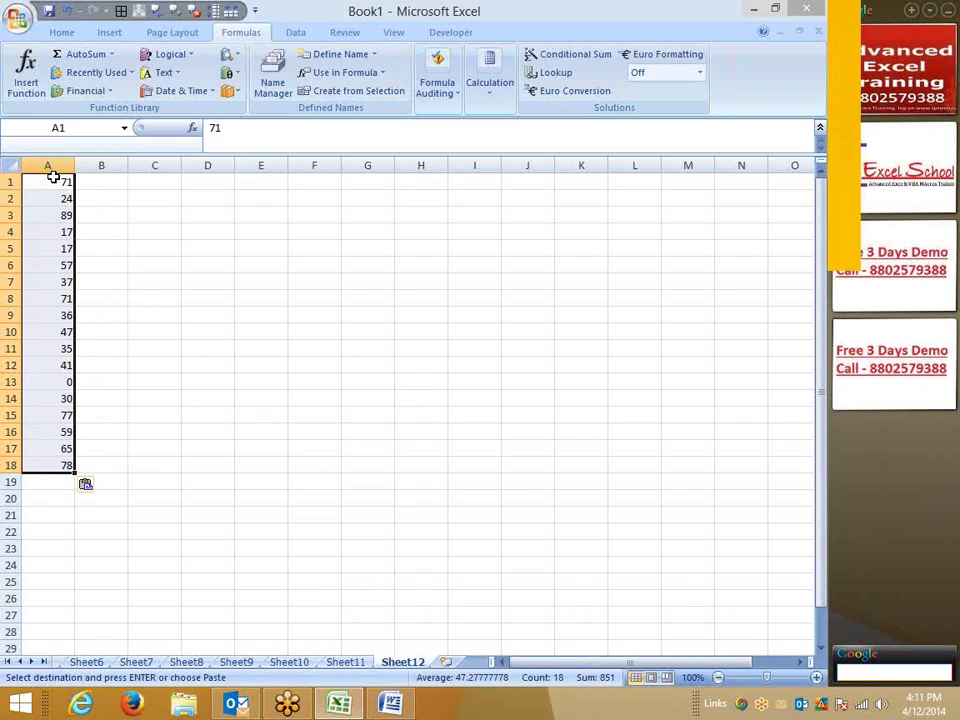
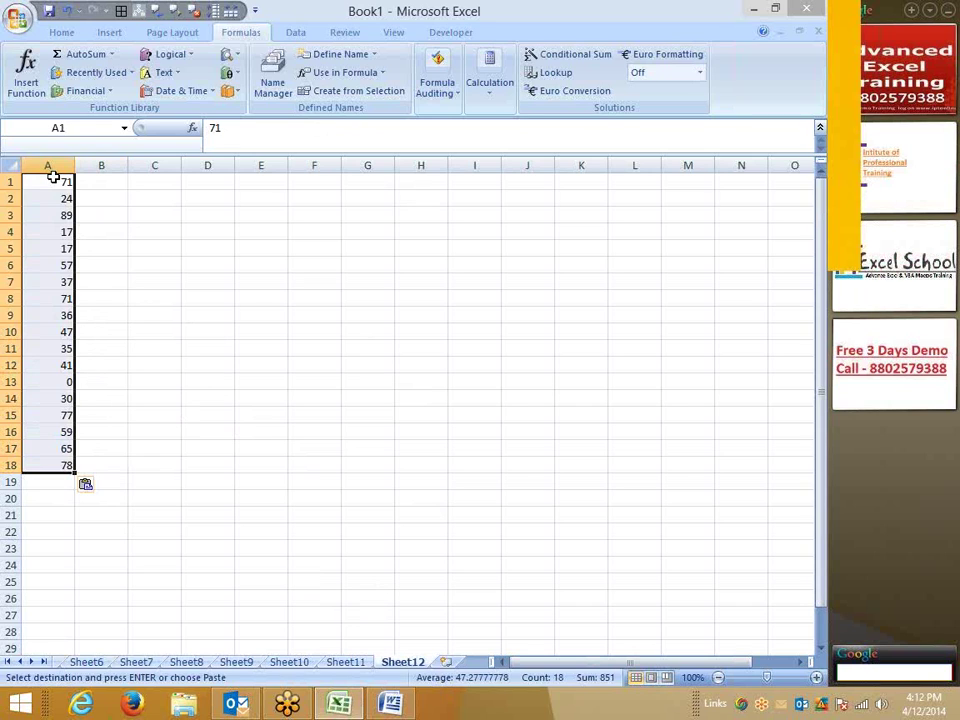
Enter =MATCH(MAX(A1:A18),A1:A18,0) in C2, accepting Excel's correction, so it returns 3
key("Right")
key("Right")
key("Right")
key("Down")
key("Left")
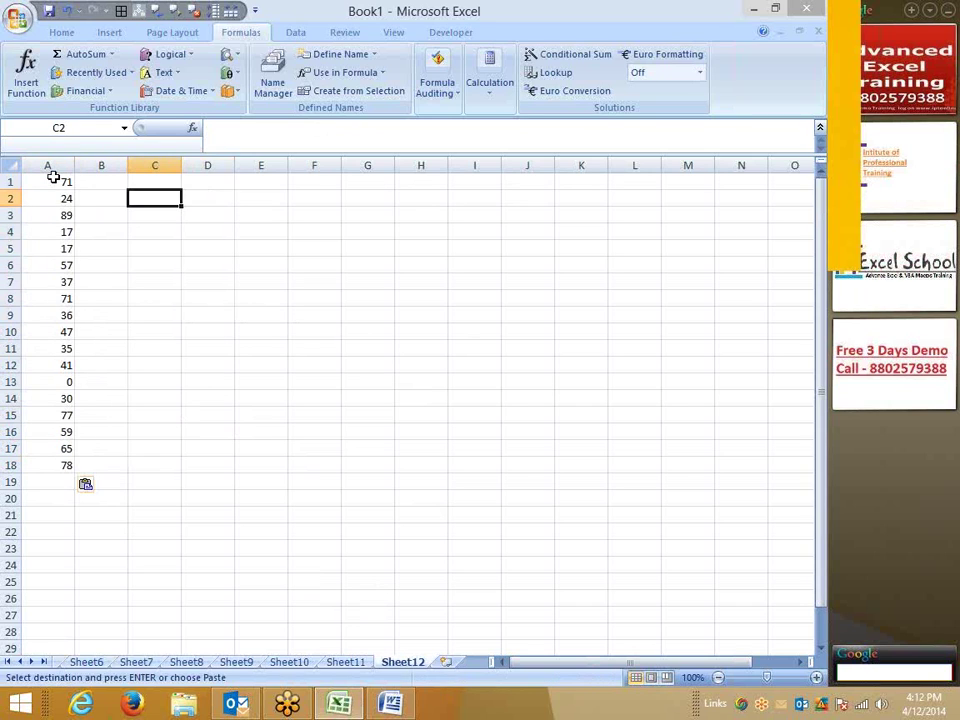
type("=MAT")
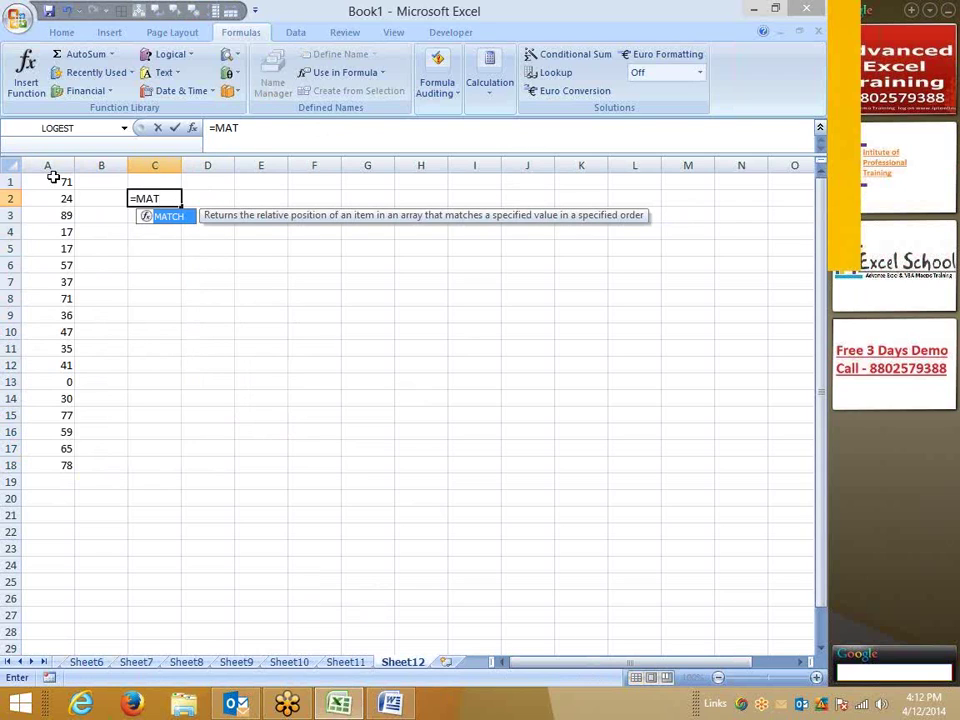
key("Tab")
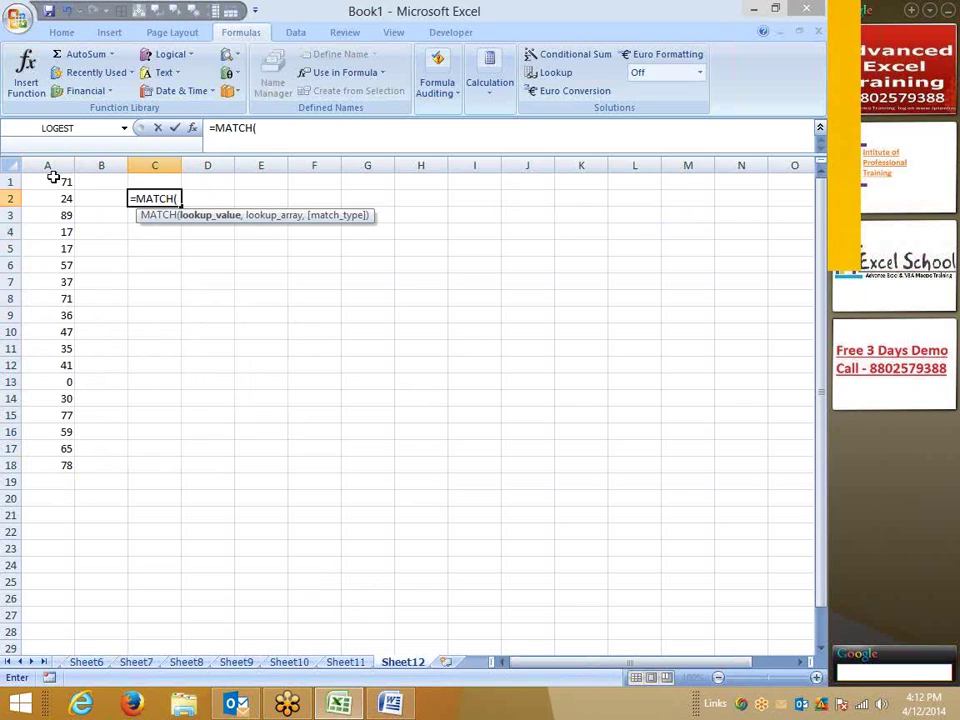
type("MAX")
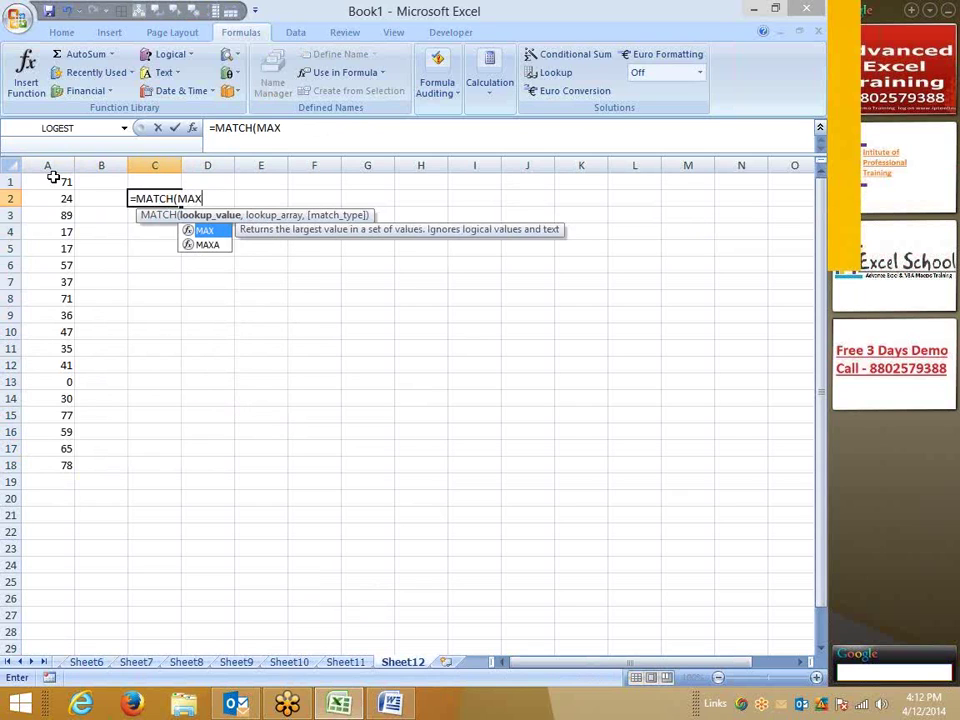
type("(")
key("Left")
key("Left")
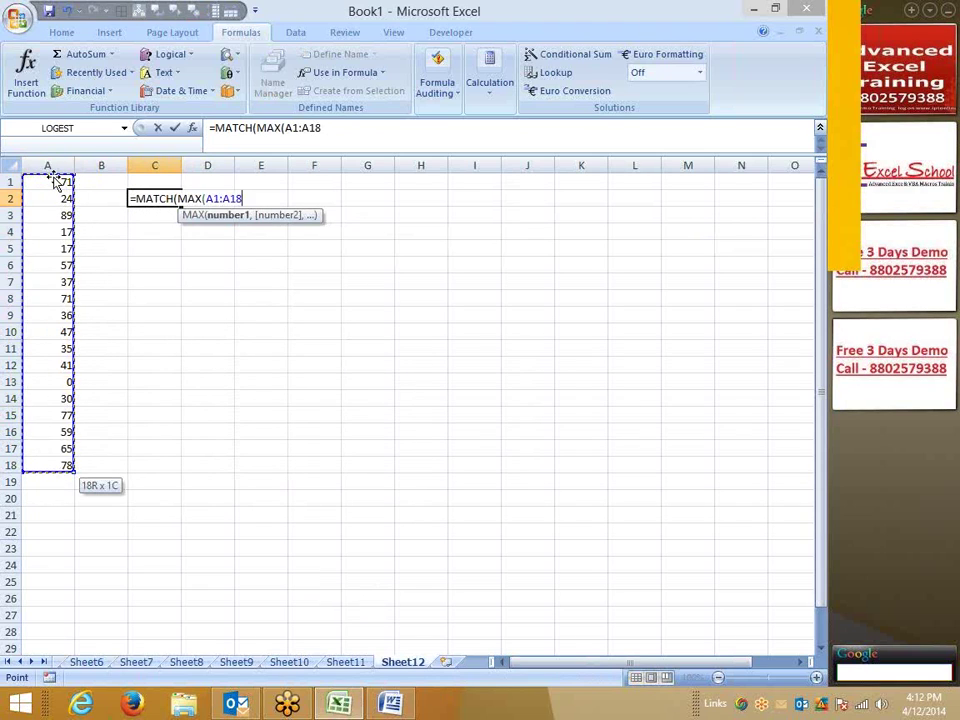
type(")")
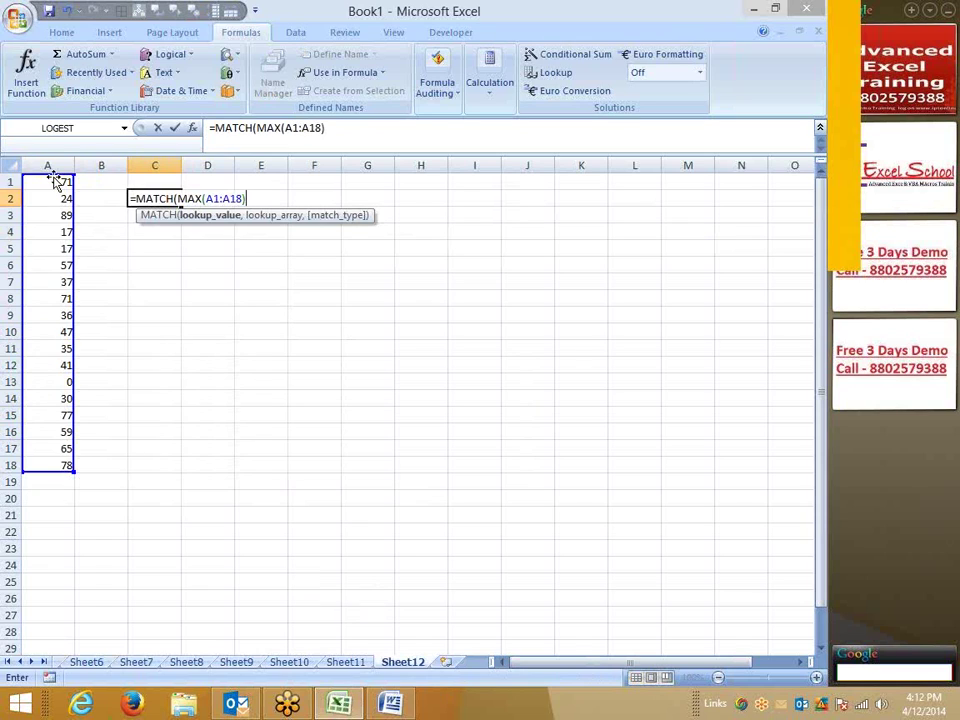
type(",")
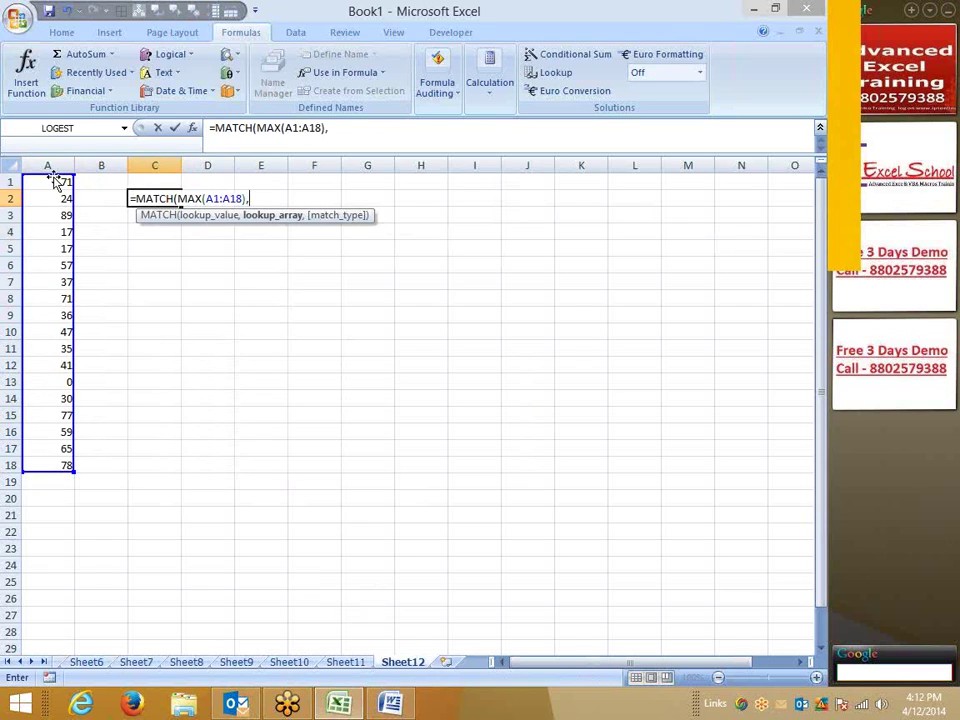
left_click(57, 180)
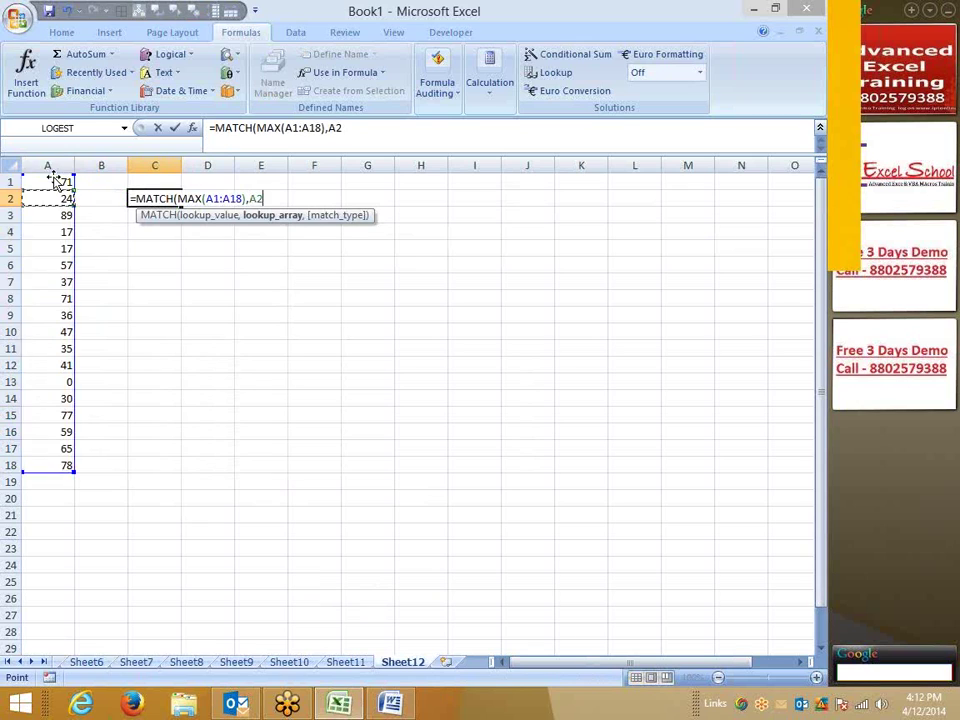
key("ctrl+shift+Down")
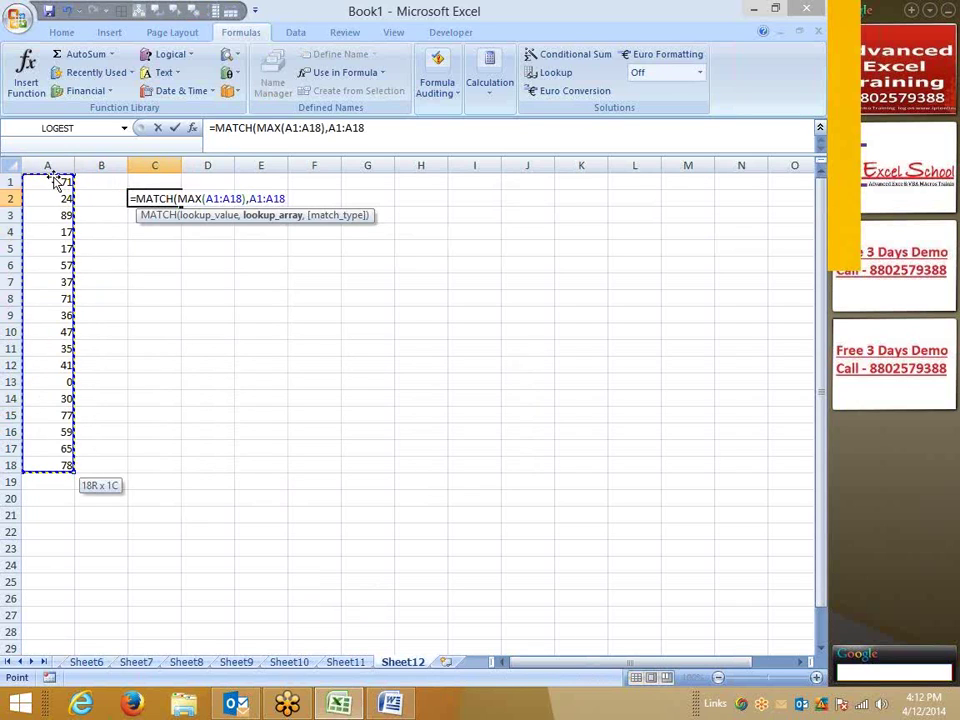
type(",0")
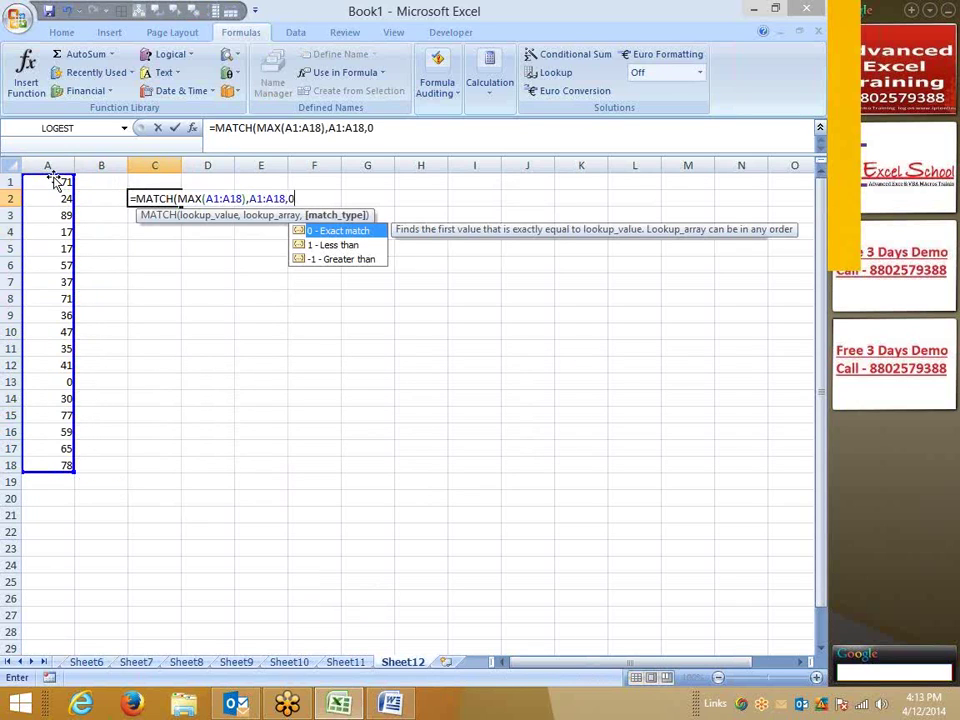
key("Return")
key("Return")
key("Up")
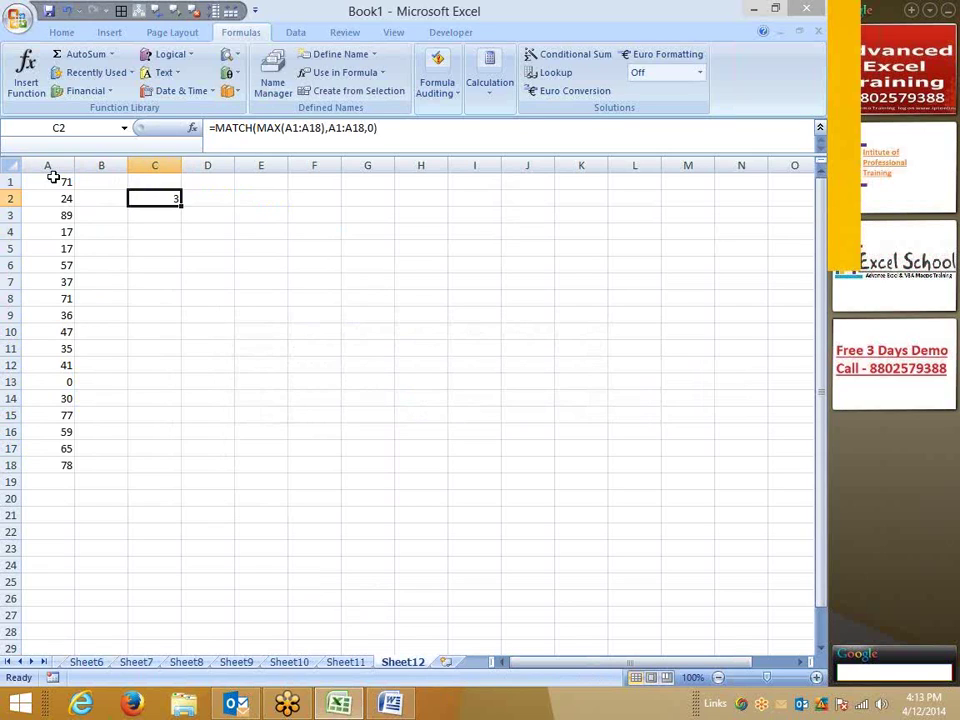
key("ctrl+Home")
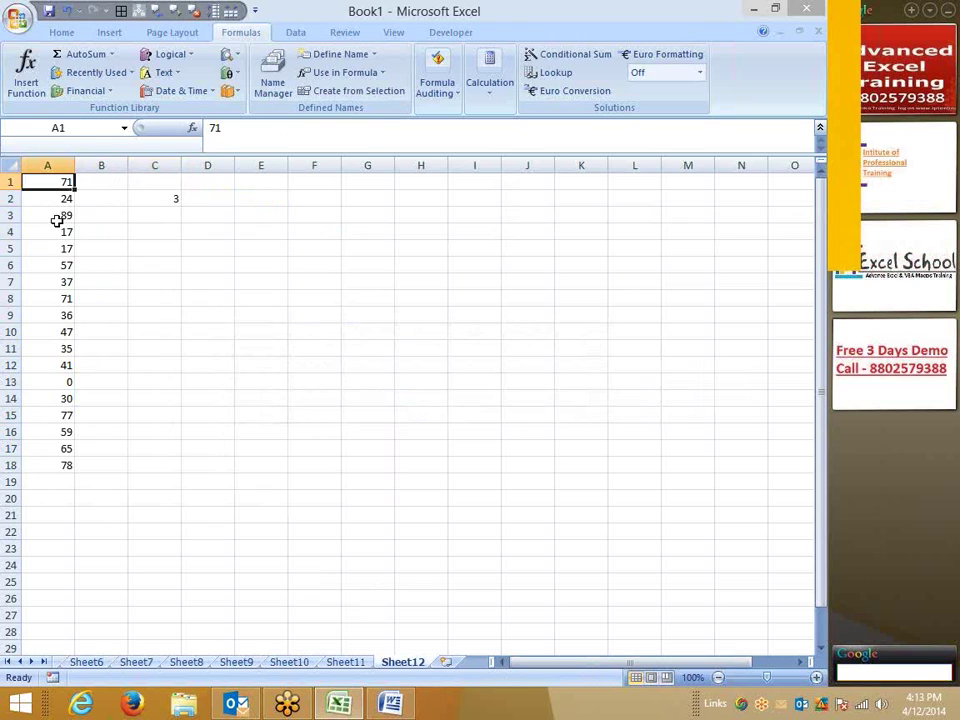
left_click_drag(50, 182, 62, 462)
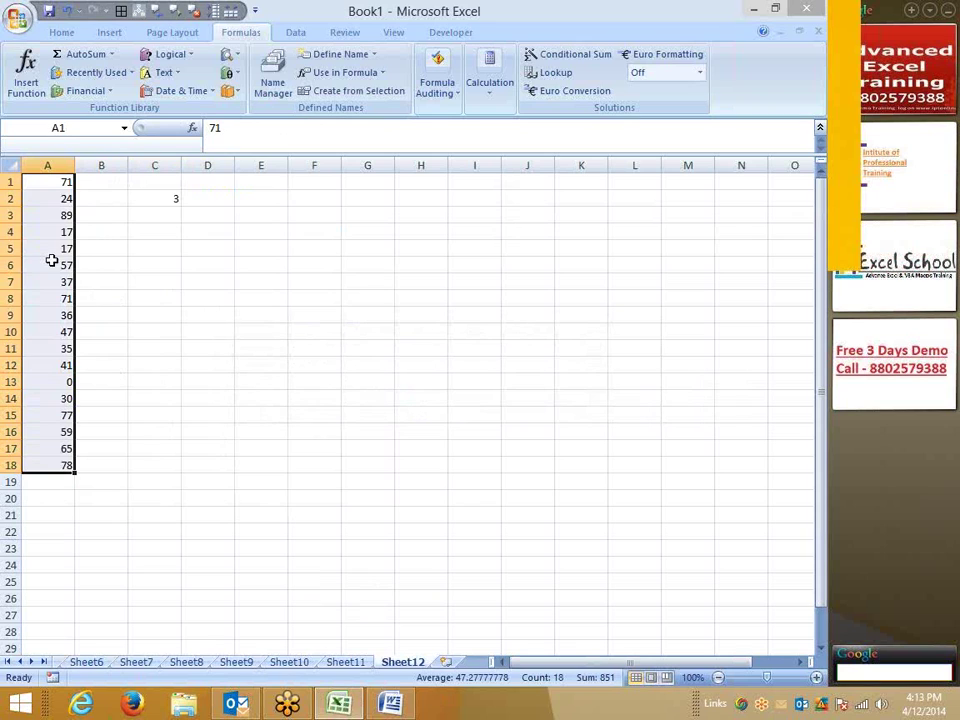
left_click_drag(72, 252, 326, 349)
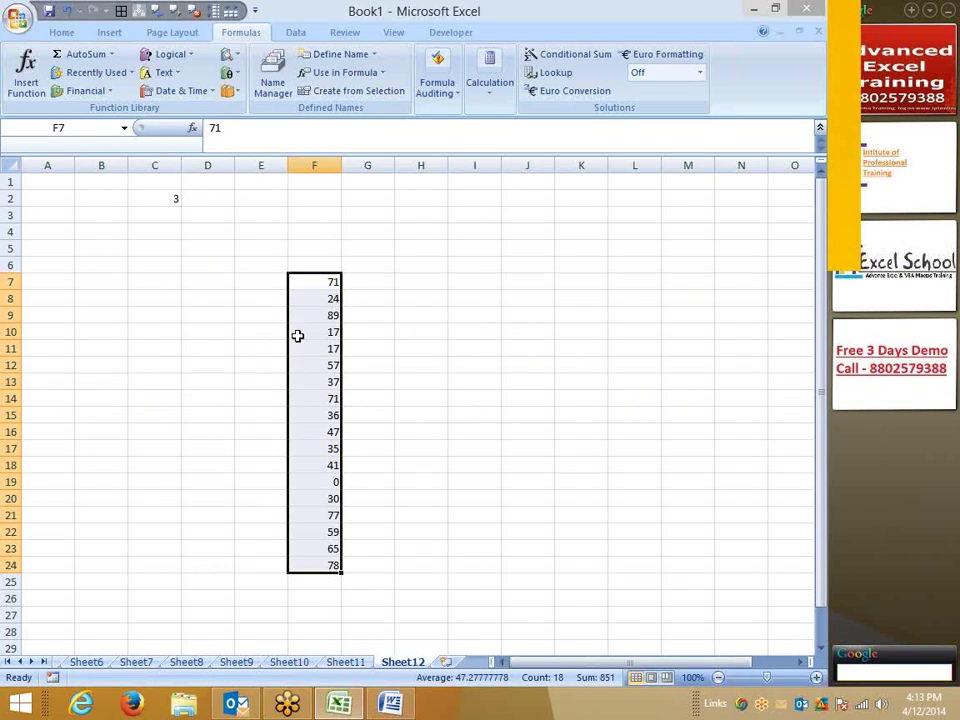
left_click(316, 318)
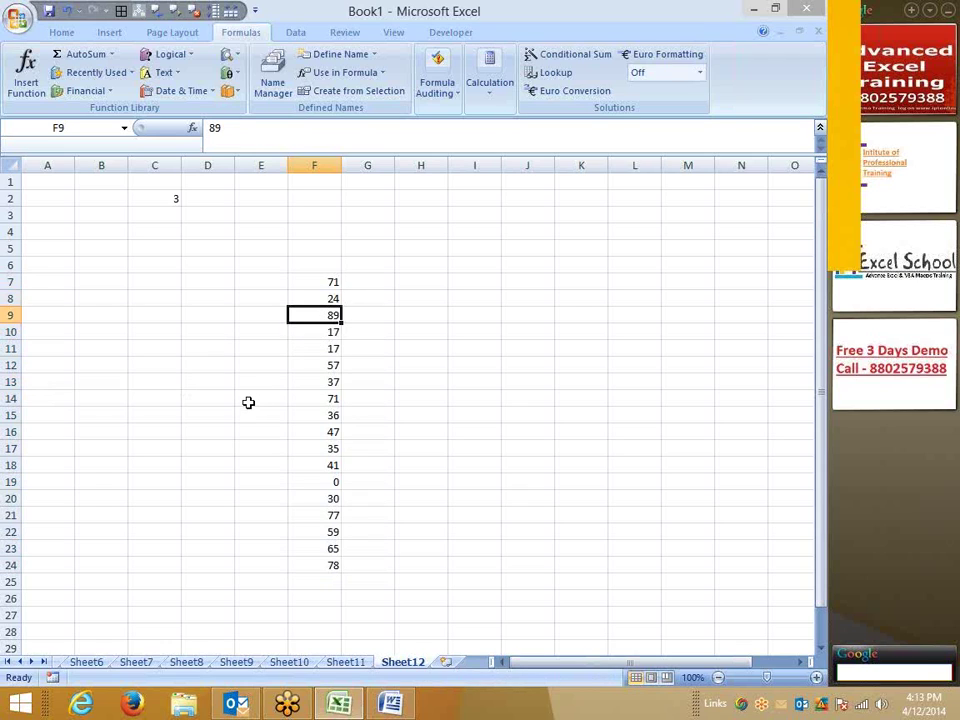
left_click_drag(321, 287, 312, 567)
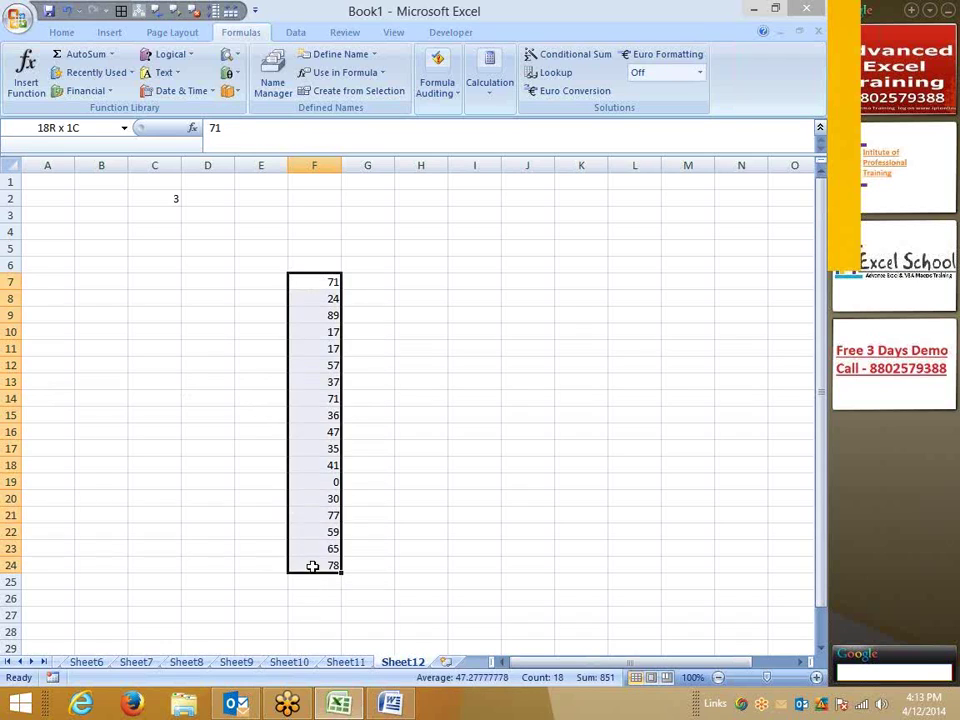
mouse_move(289, 493)
left_mouse_down()
mouse_move(69, 419)
mouse_move(56, 386)
left_mouse_up()
left_click(163, 230)
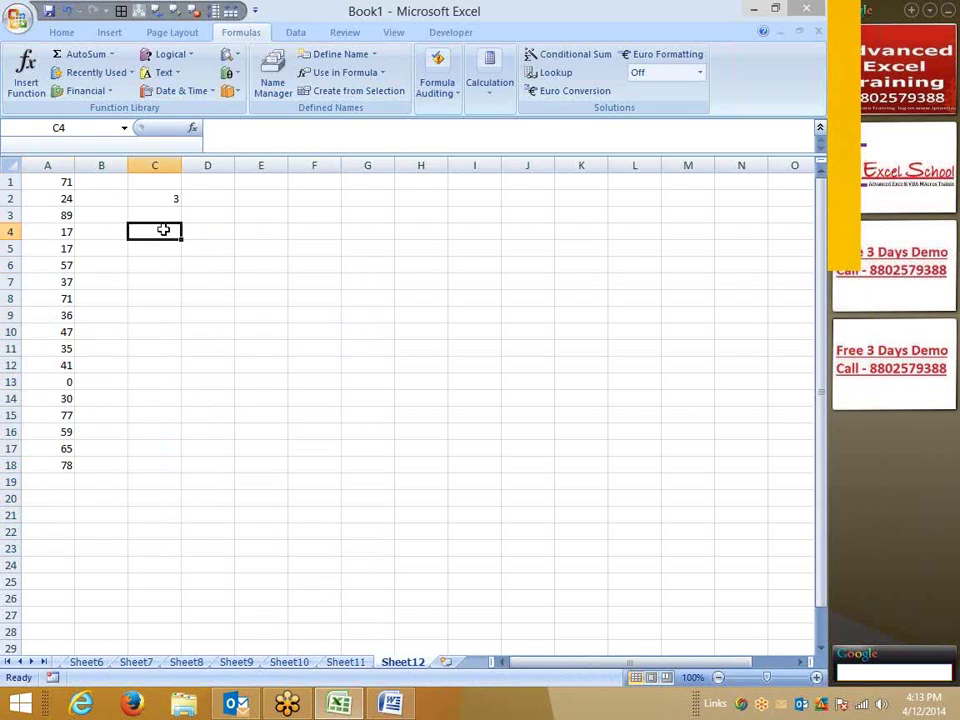
In C3 begin the formula =MIN(IF(A1:A18=MAX(A1:A18) to test for the maximum
key("Up")
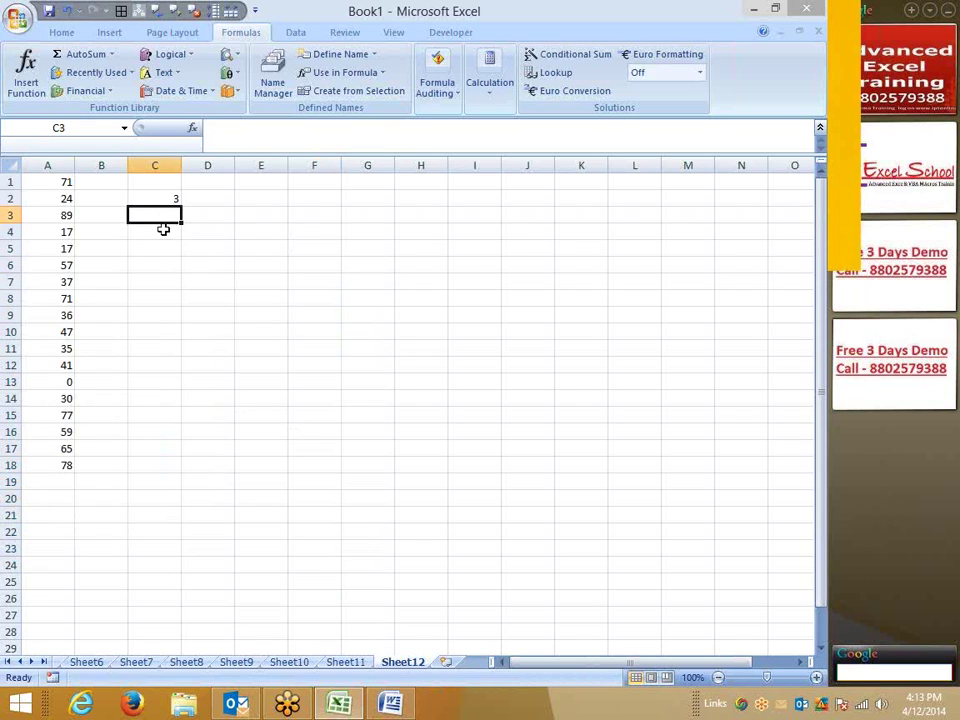
type("=MI")
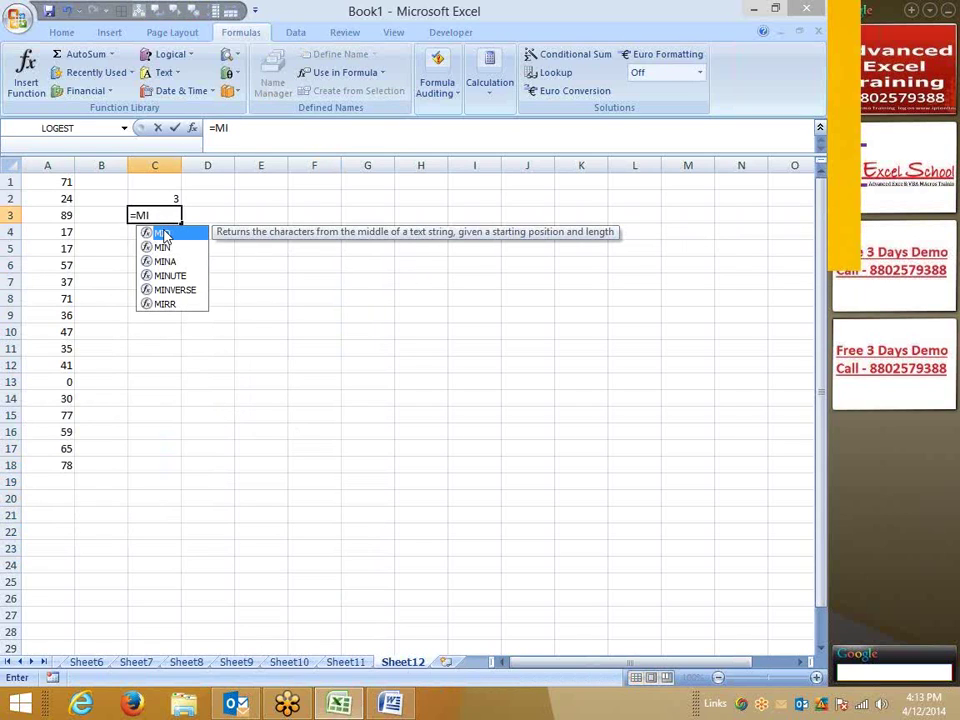
type("N")
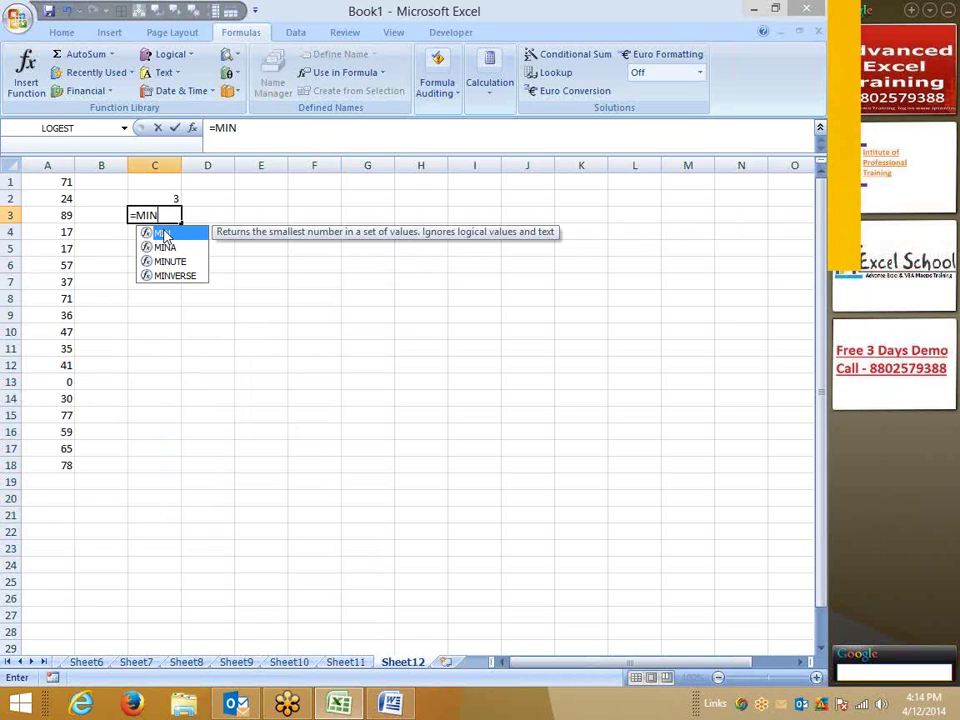
type("(I")
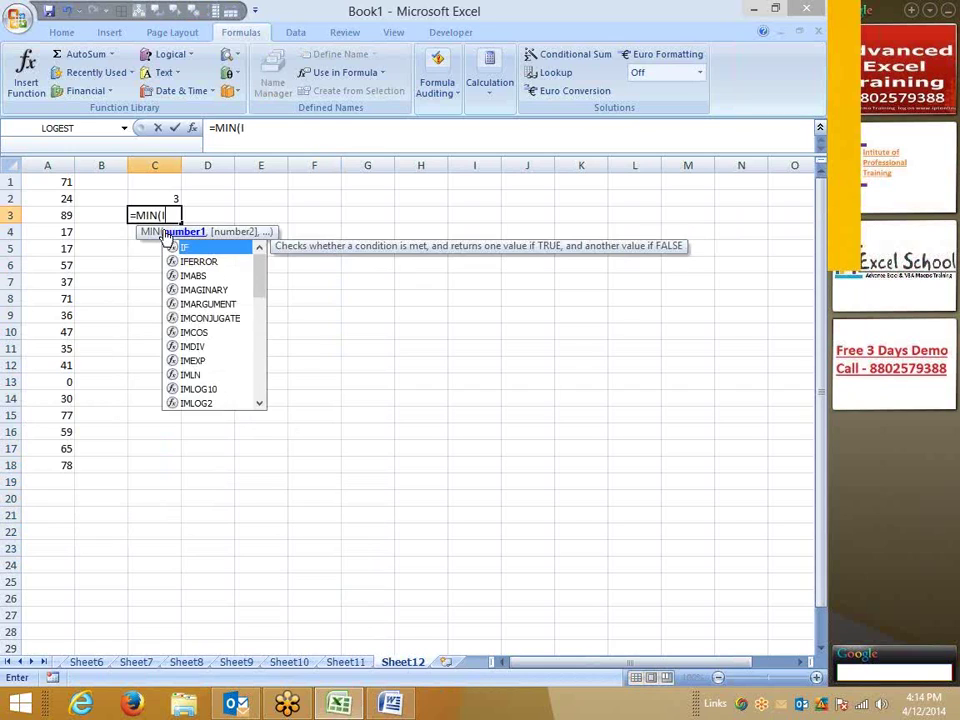
type("F(")
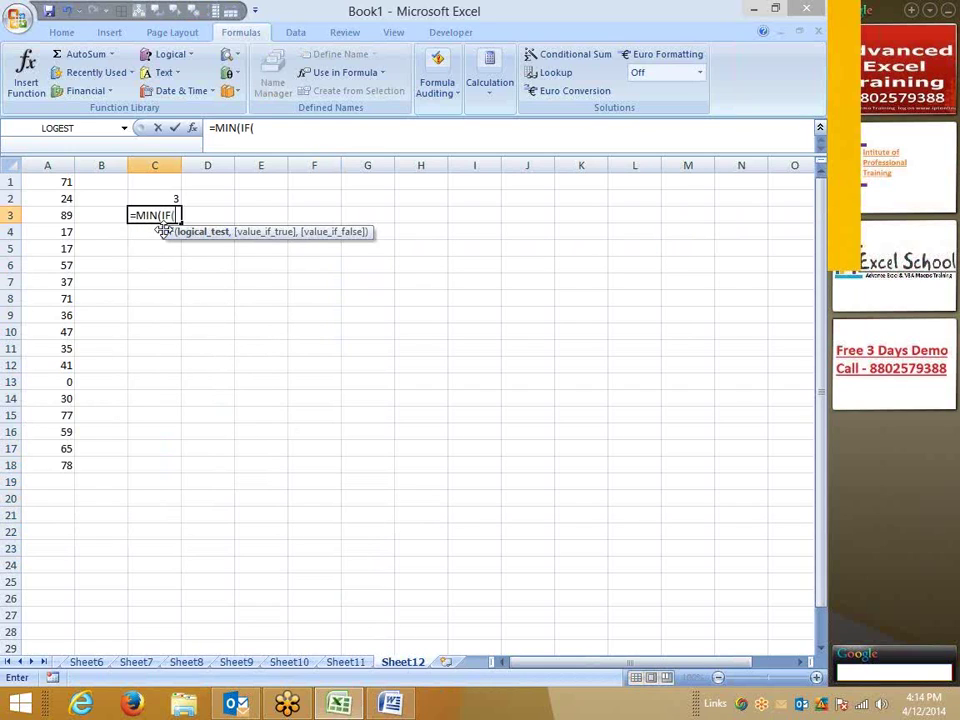
key("Left")
key("Left")
key("Up")
key("Up")
key("ctrl+shift+Down")
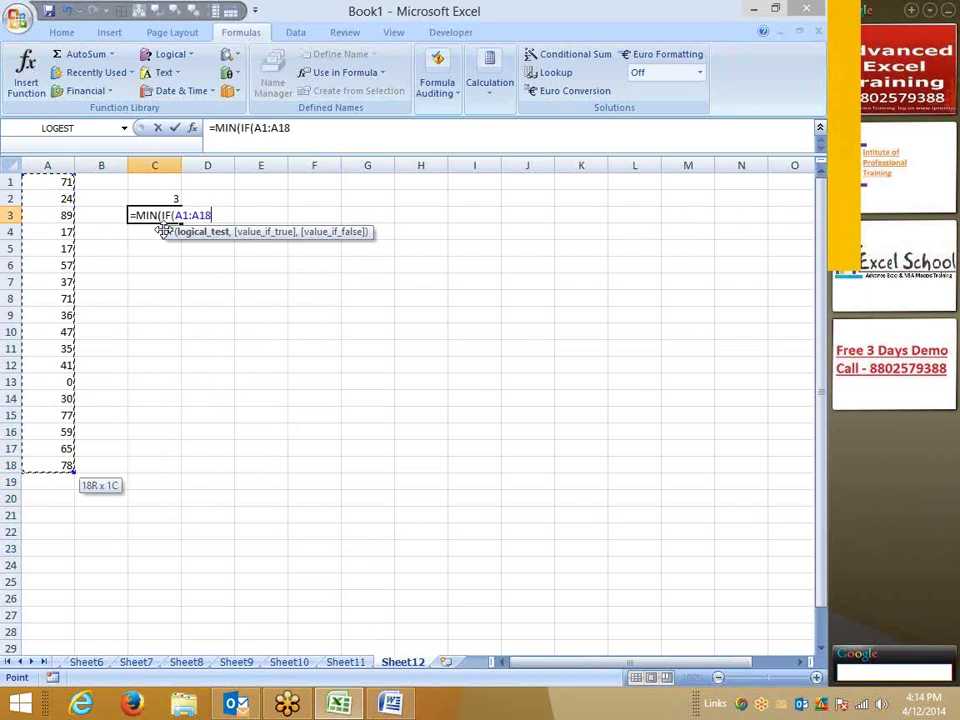
type("=MA")
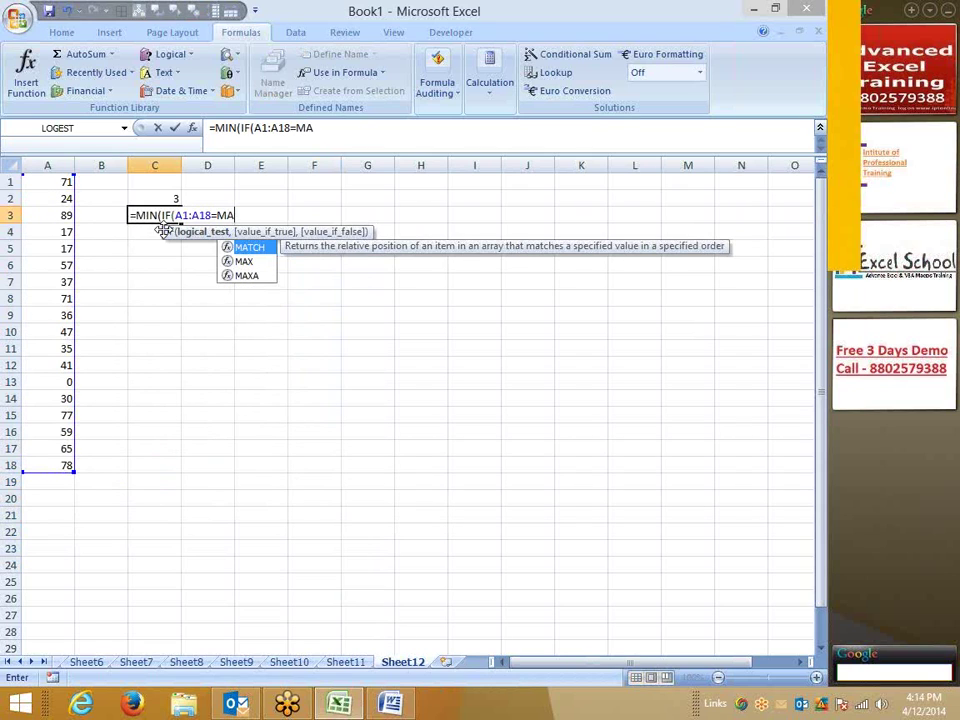
key("Down")
key("Tab")
key("Left")
key("Left")
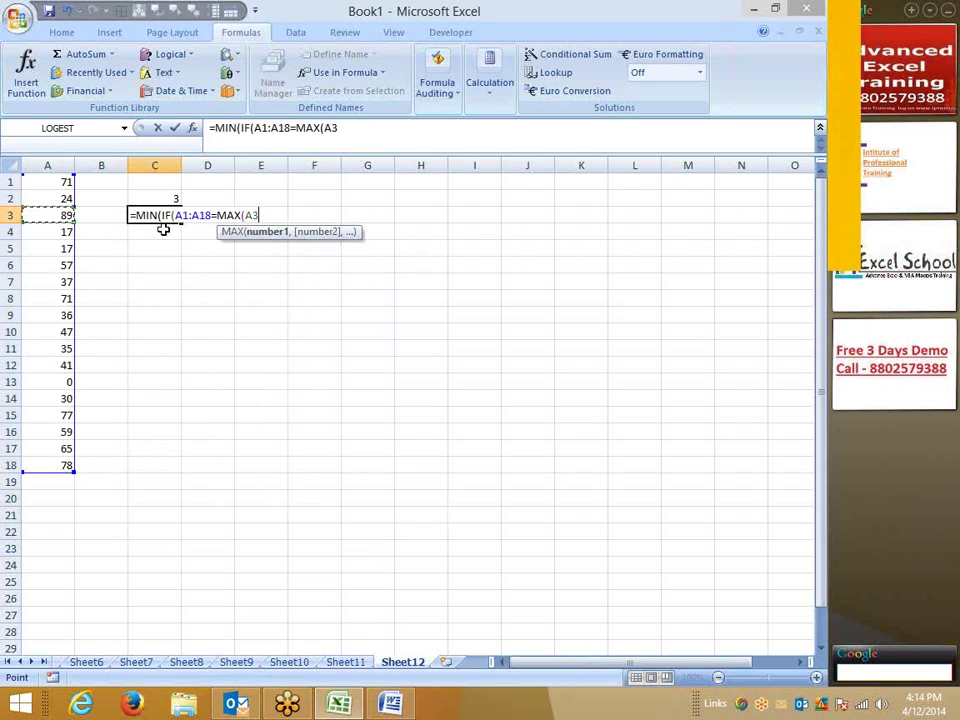
key("Up")
key("Up")
key("ctrl+shift+Down")
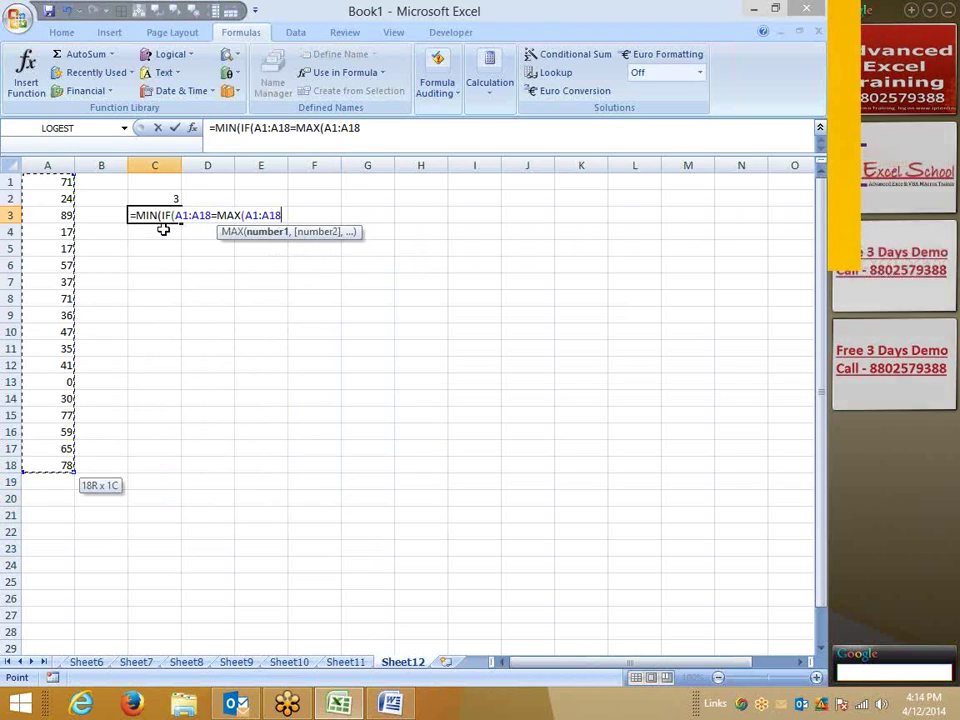
key("F2")
Finish the formula with ROW(A1:A18) and enter it, accepting the closing-parenthesis fix
type(")")
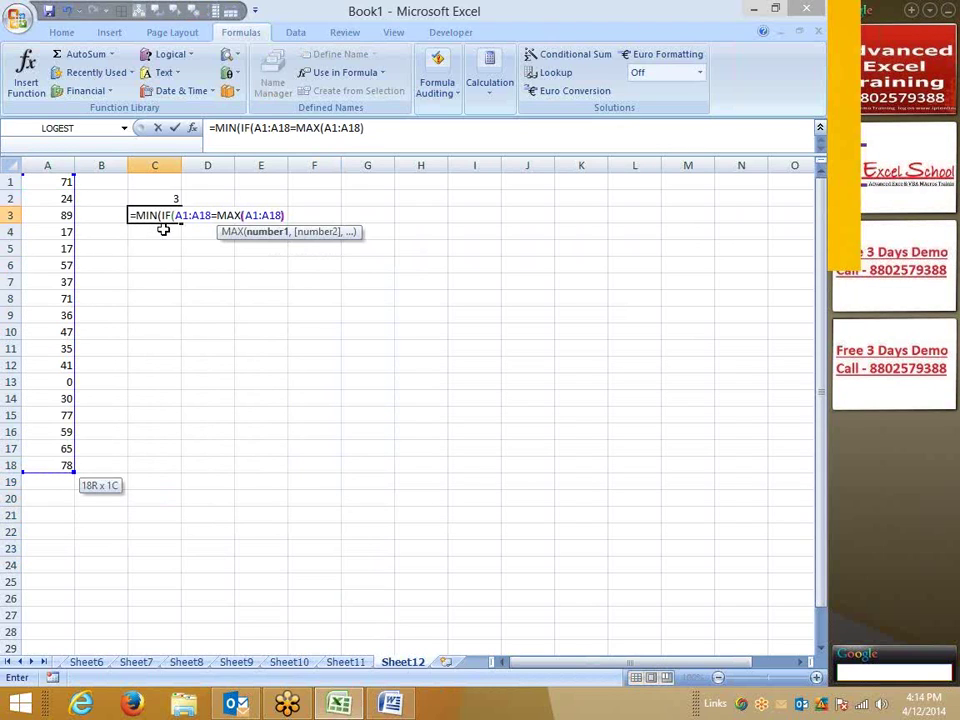
type(",RO")
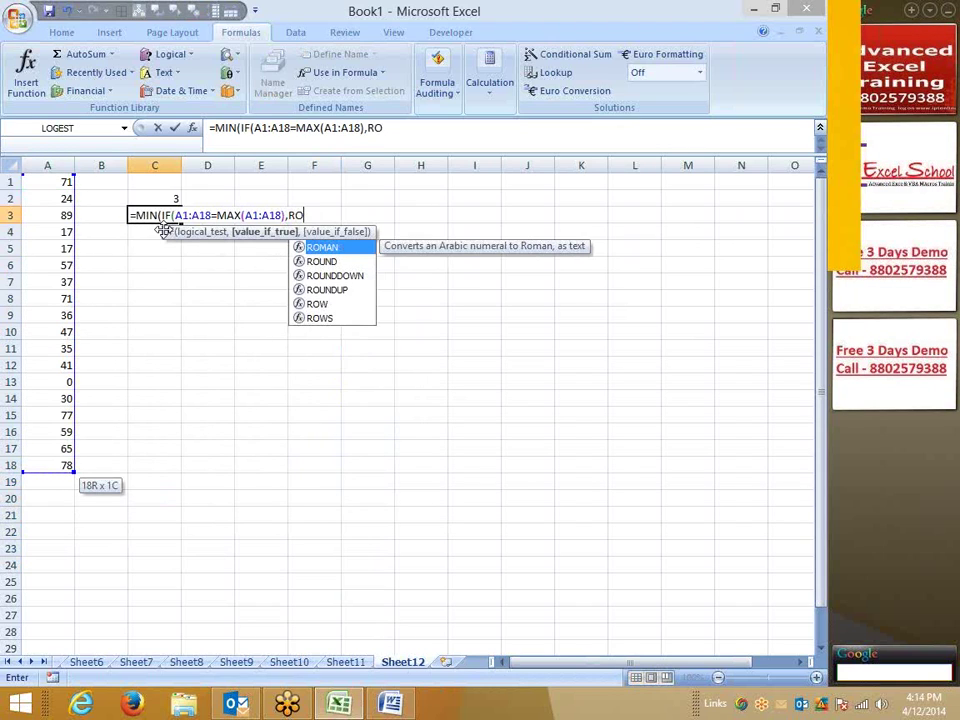
key("Down")
key("Down")
key("Down")
key("Down")
key("Tab")
key("Left")
key("Up")
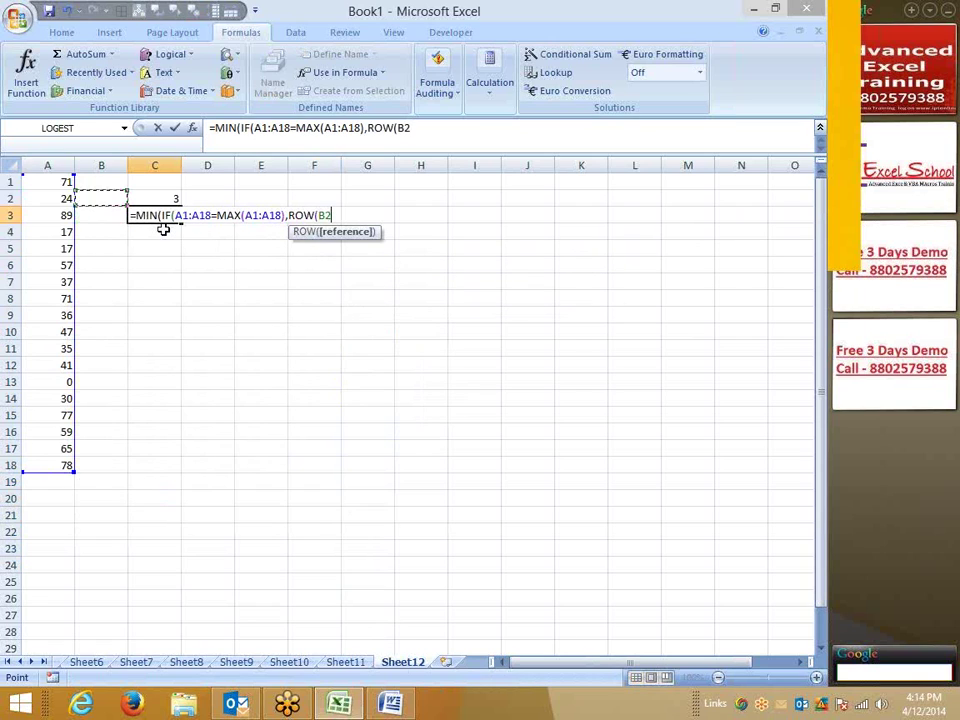
key("Up")
key("Left")
key("ctrl+shift+Down")
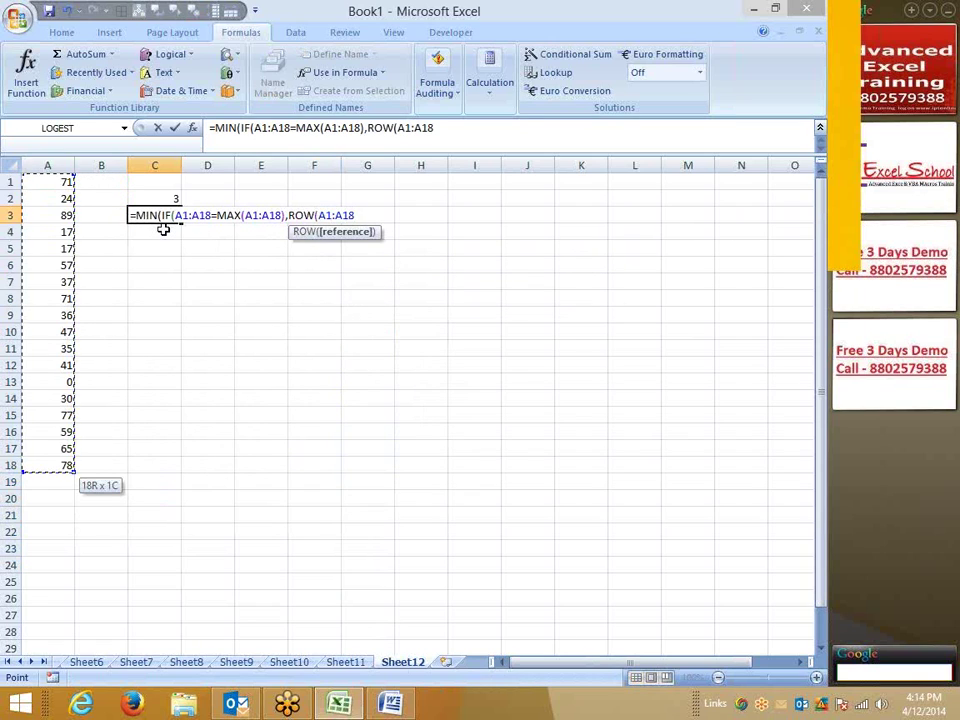
type(")")
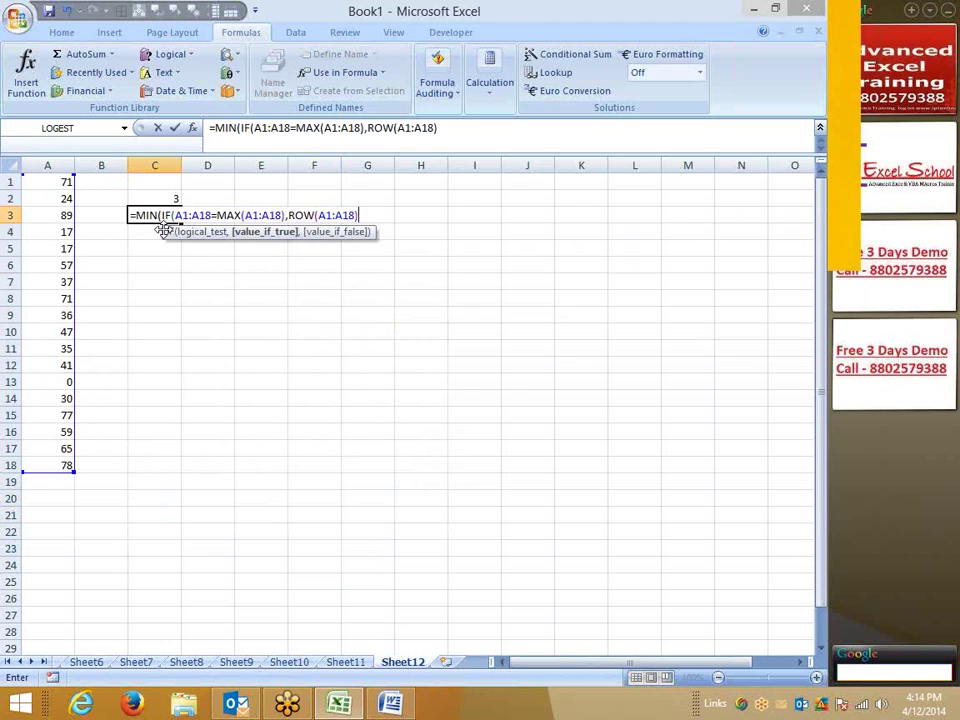
key("Return")
key("Return")
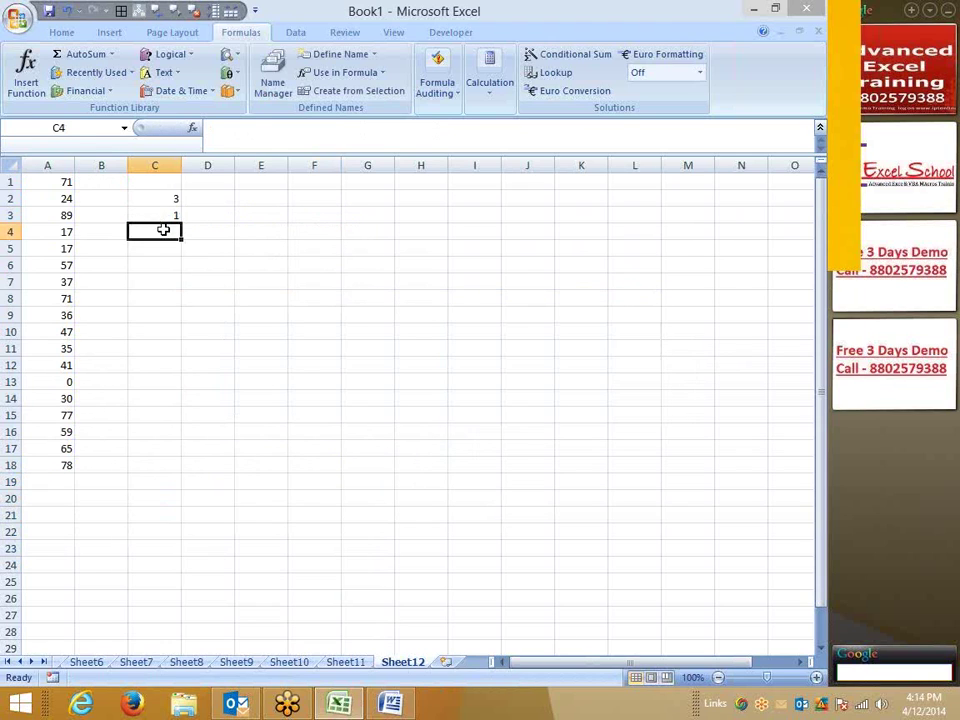
key("Up")
Re-commit C3 as an array formula with Ctrl+Shift+Enter, giving 3 like C2
key("F2")
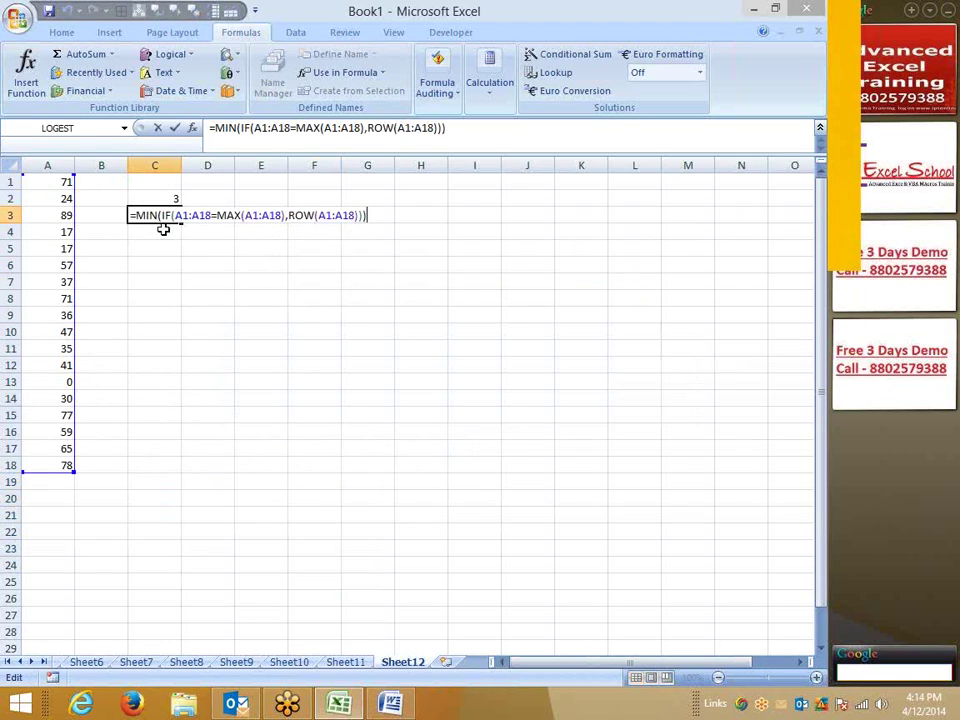
key("ctrl+shift+Return")
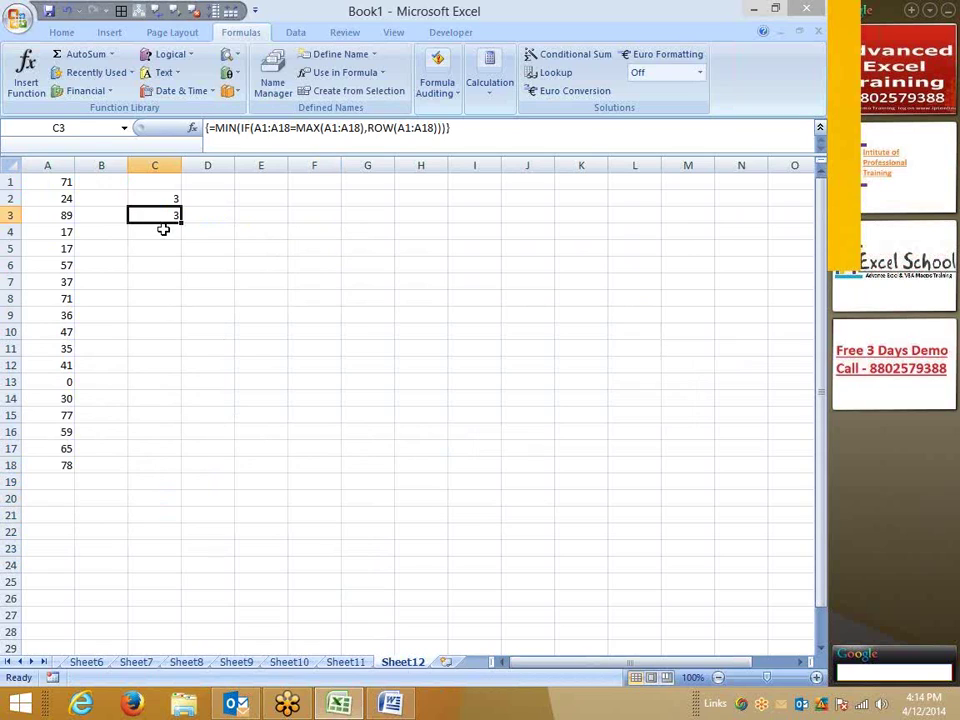
key("Up")
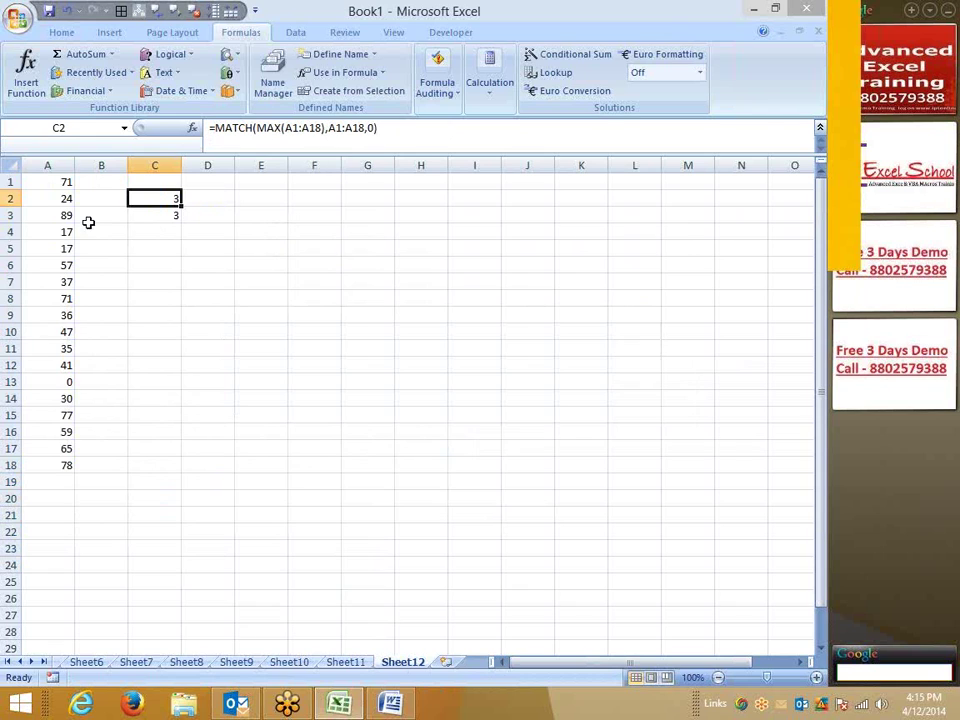
Inspect the MATCH formula in C2 and the array formula in C3
left_click(330, 133)
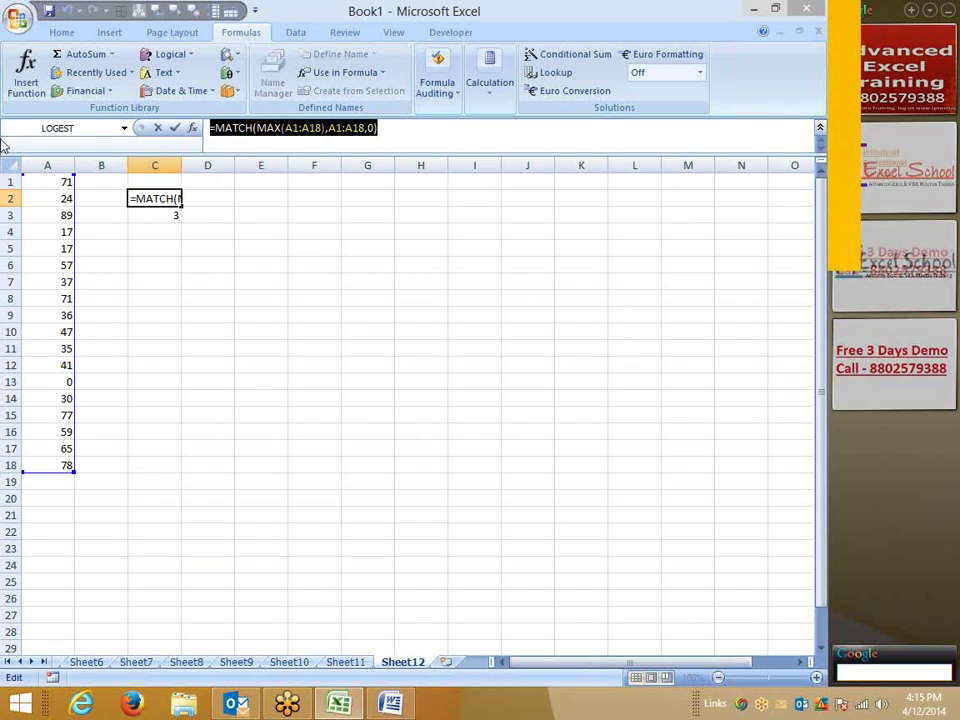
key("Escape")
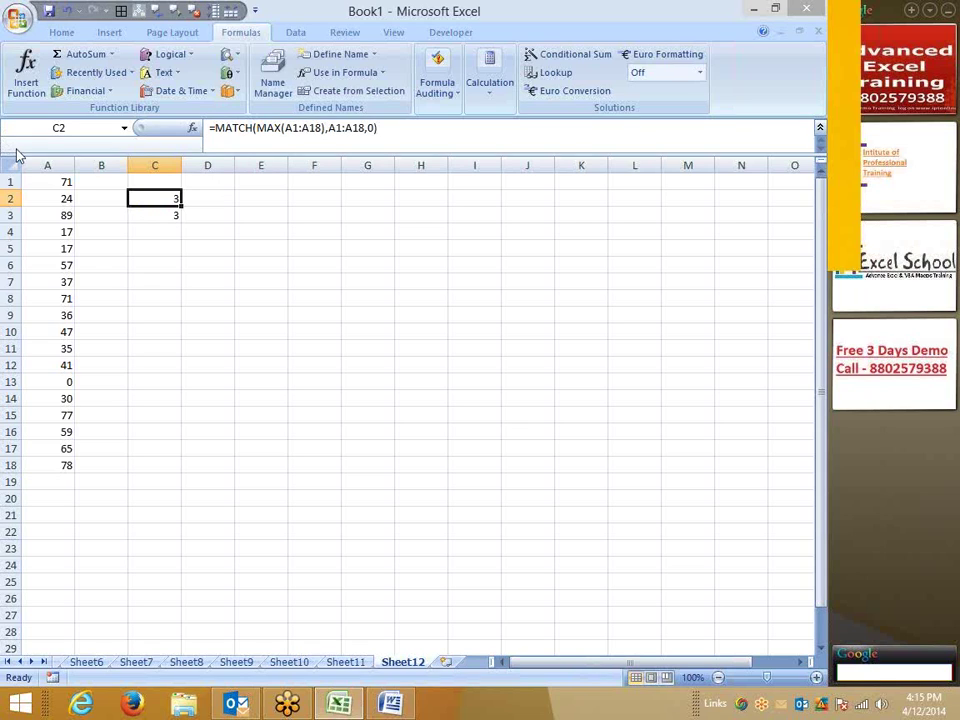
left_click(156, 214)
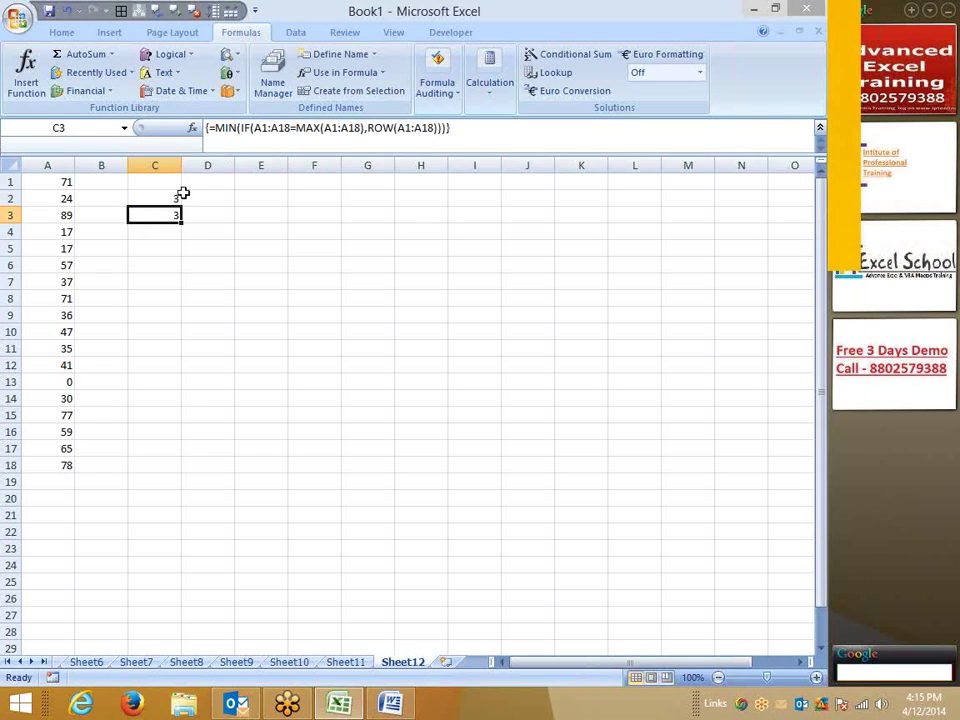
Move the number list from A1:A18 to F6:F23 and confirm C3 now returns 8
left_click(168, 199)
left_click_drag(64, 181, 64, 462)
mouse_move(74, 407)
left_mouse_down()
mouse_move(253, 443)
mouse_move(317, 475)
left_mouse_up()
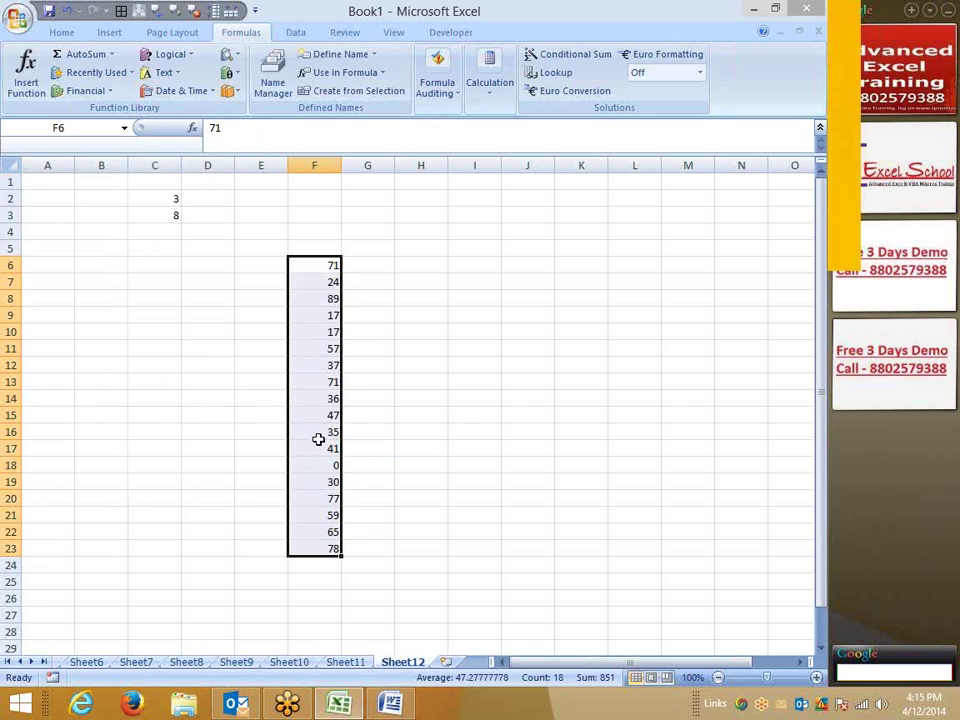
left_click(320, 300)
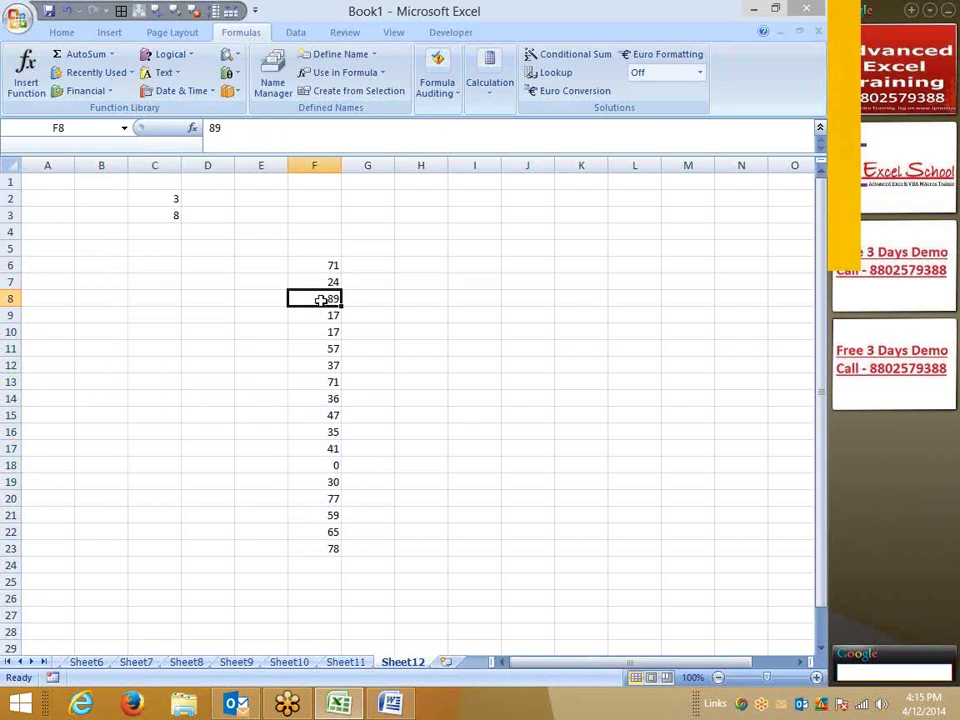
left_click(196, 216)
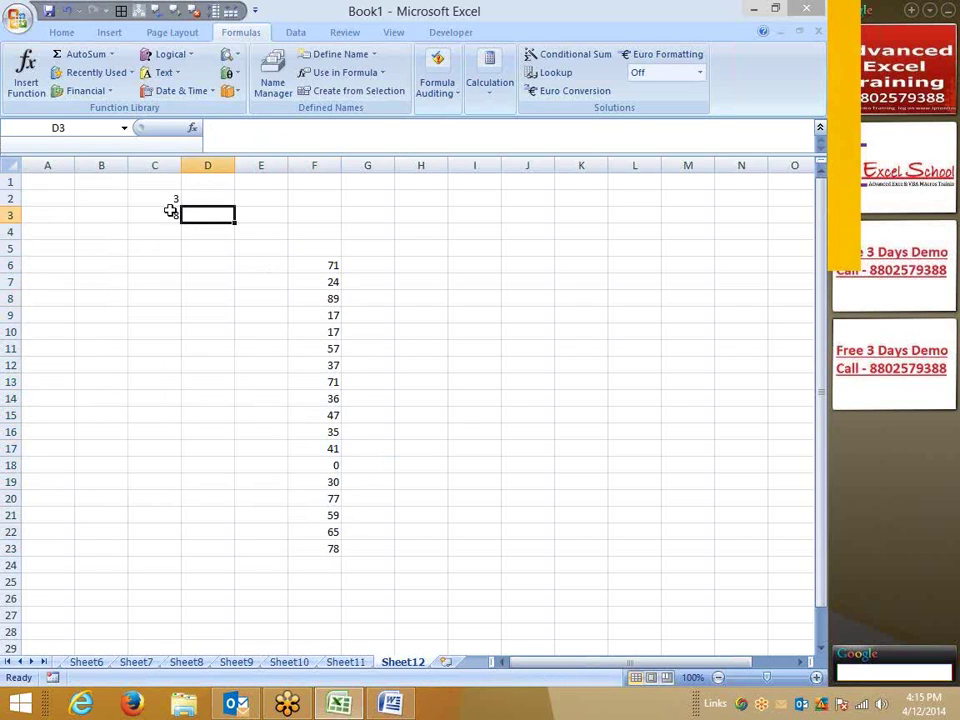
left_click(169, 210)
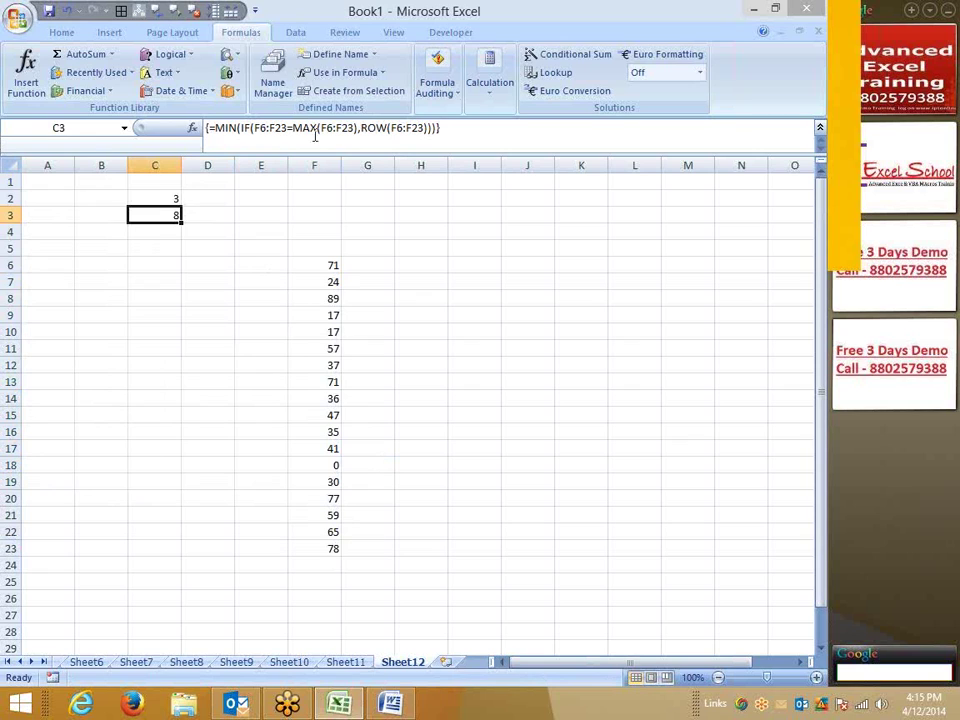
left_click(445, 90)
left_click(568, 170)
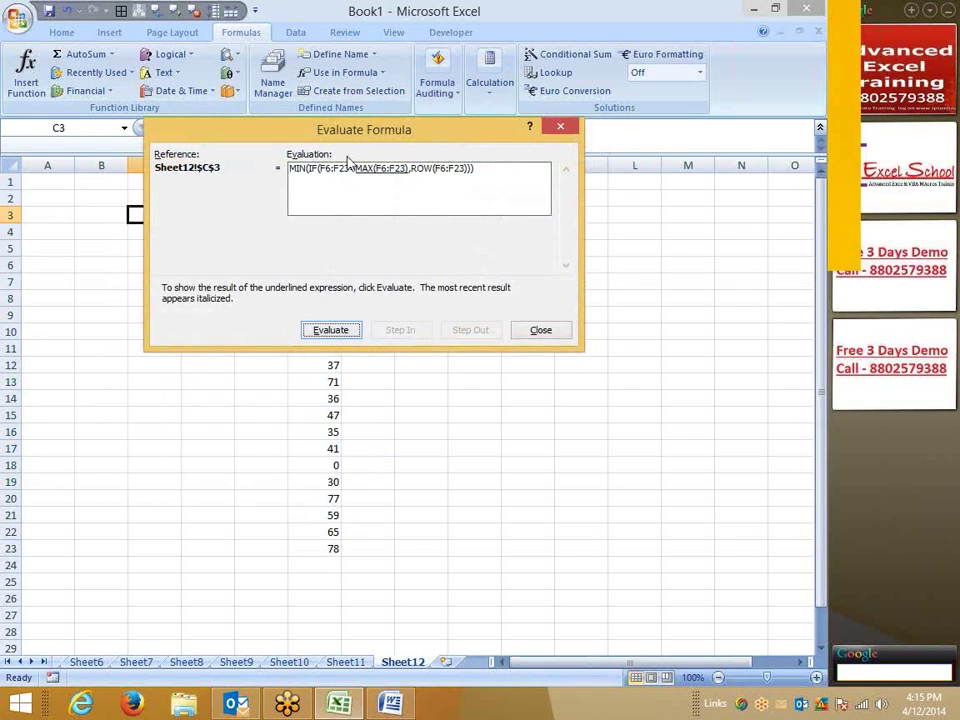
left_click_drag(360, 148, 330, 164)
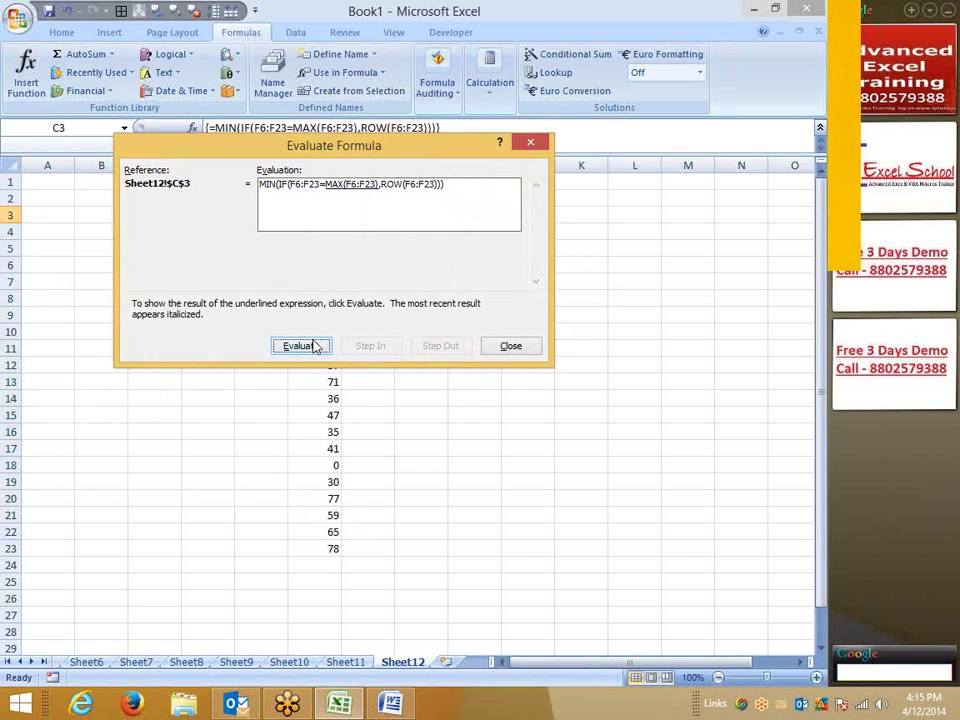
left_click(315, 346)
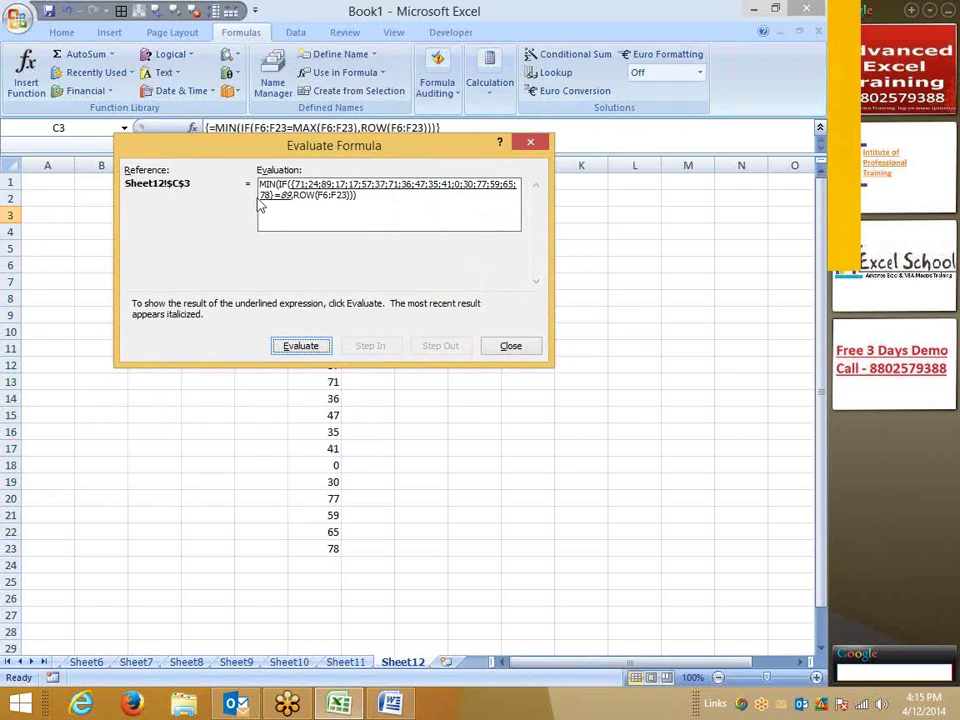
left_click(303, 345)
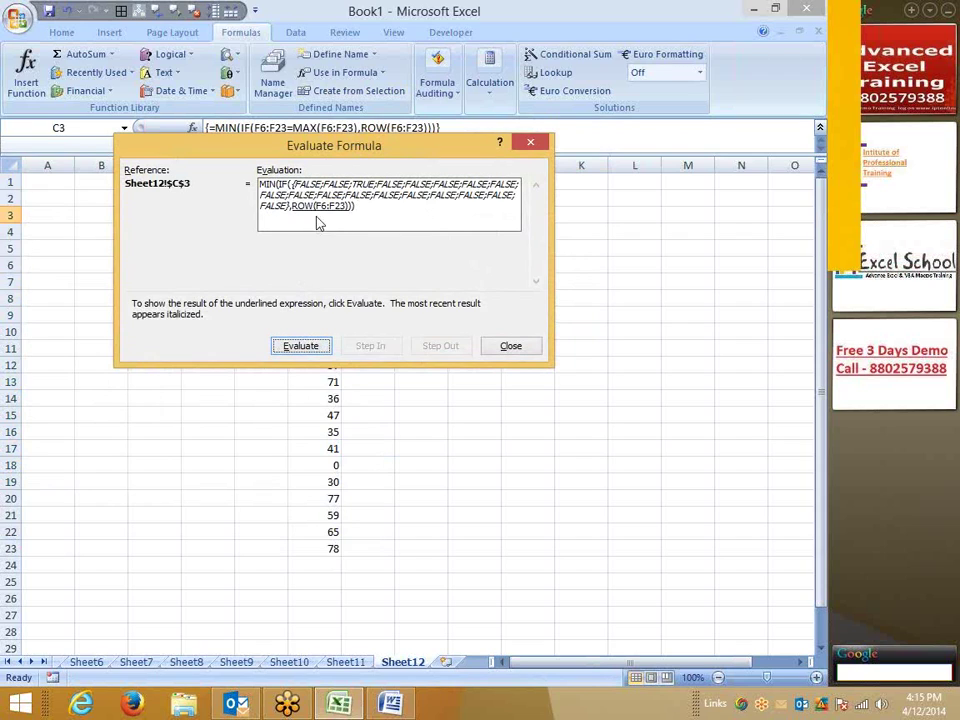
left_click(303, 346)
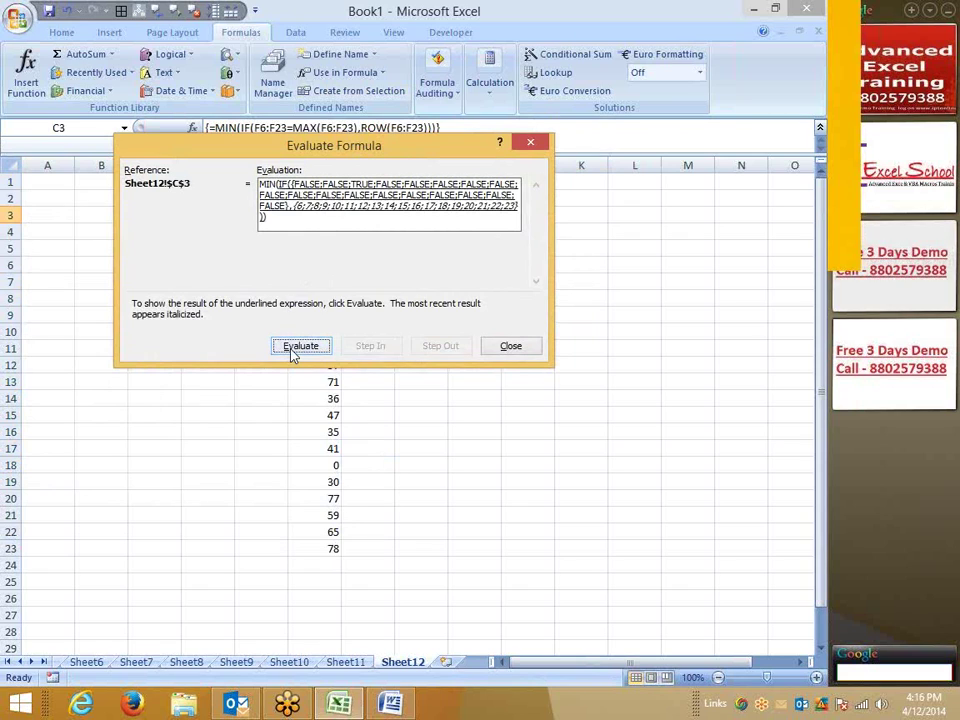
left_click(293, 346)
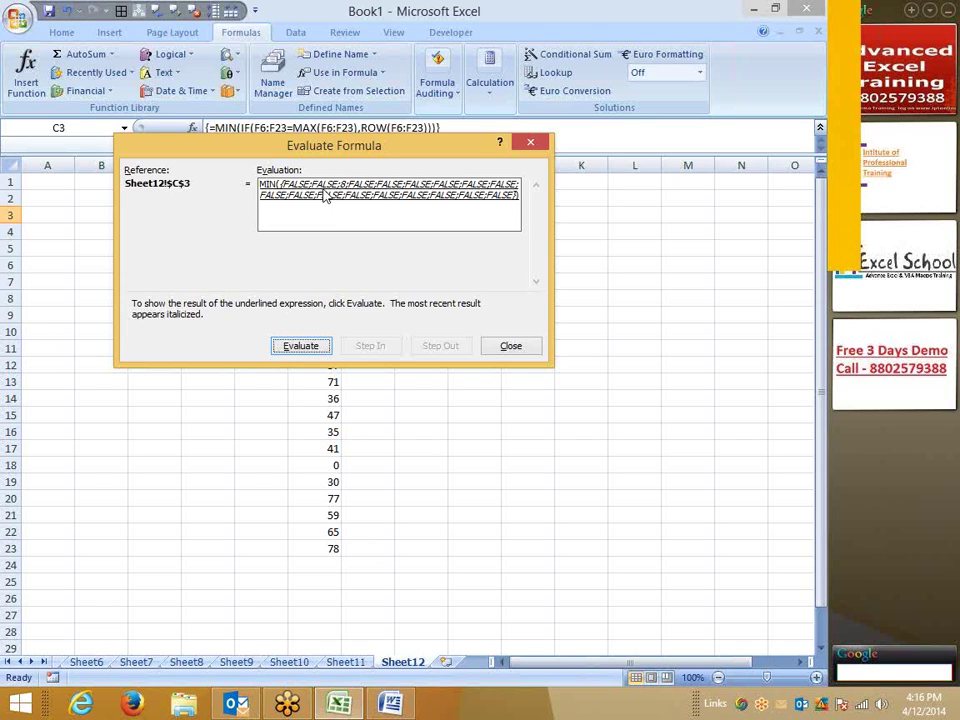
left_click(304, 351)
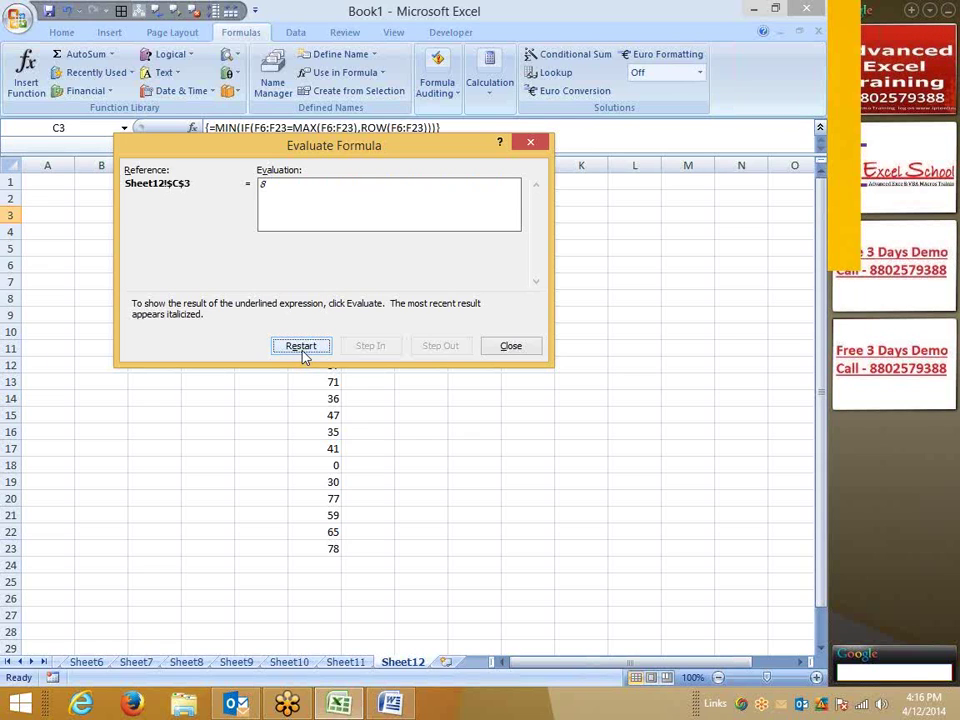
left_click(512, 346)
Change F14 and F20 to 89, checking that C3 still returns 8
left_click(321, 397)
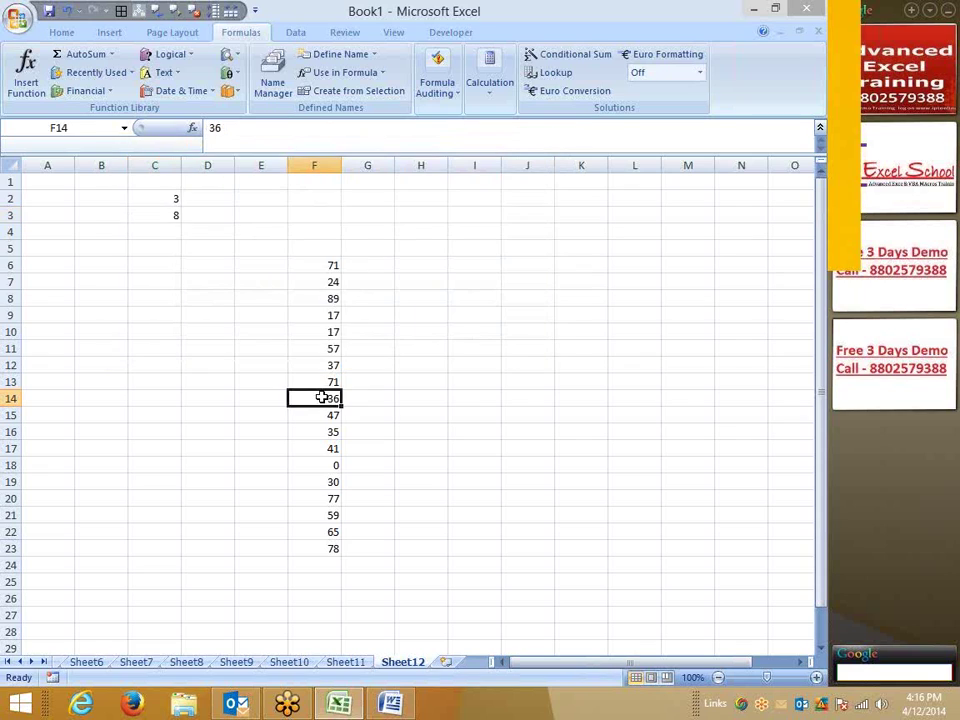
type("89")
key("Return")
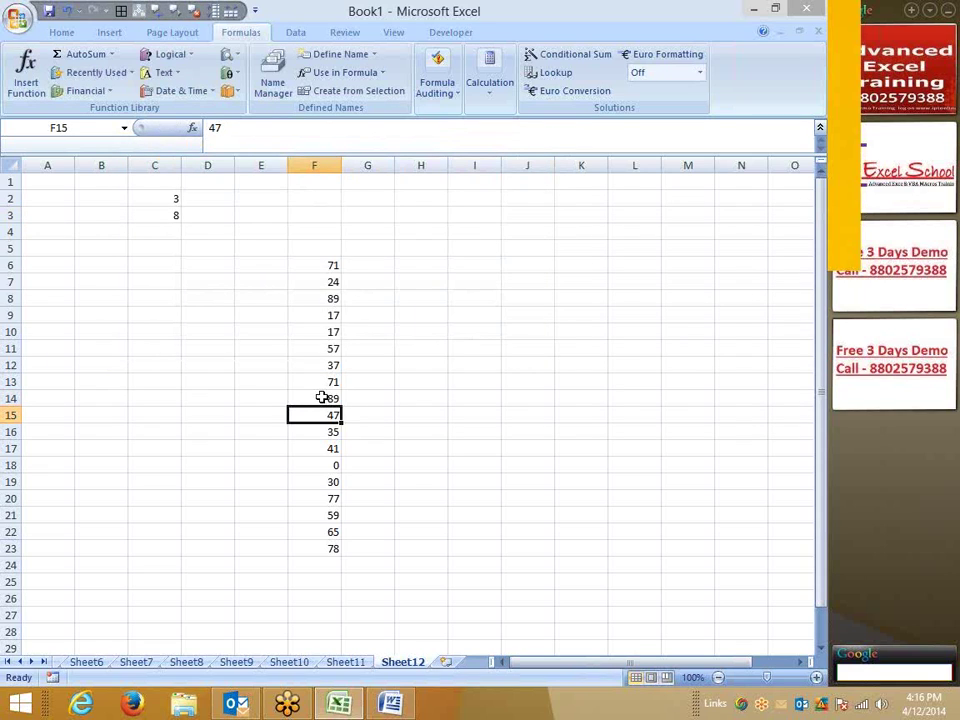
left_click(143, 200)
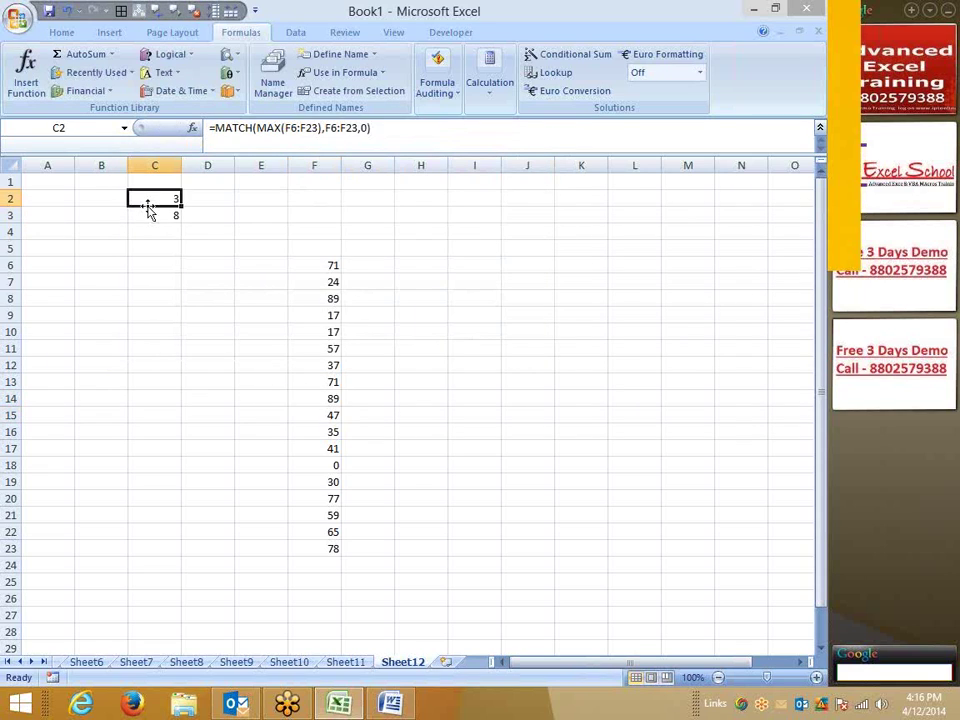
left_click(147, 213)
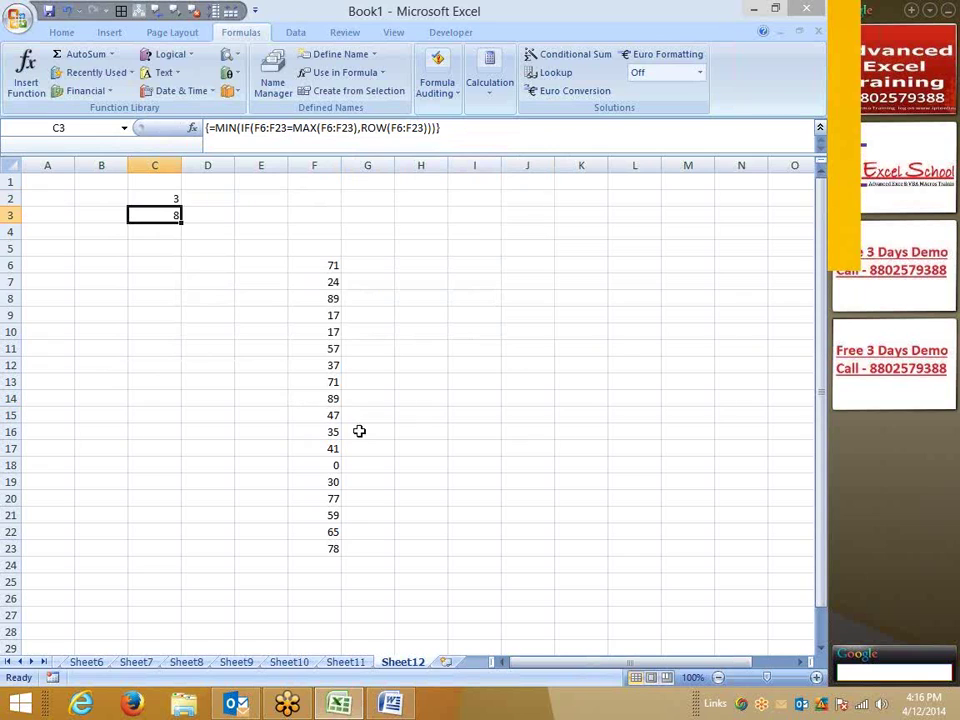
left_click(334, 497)
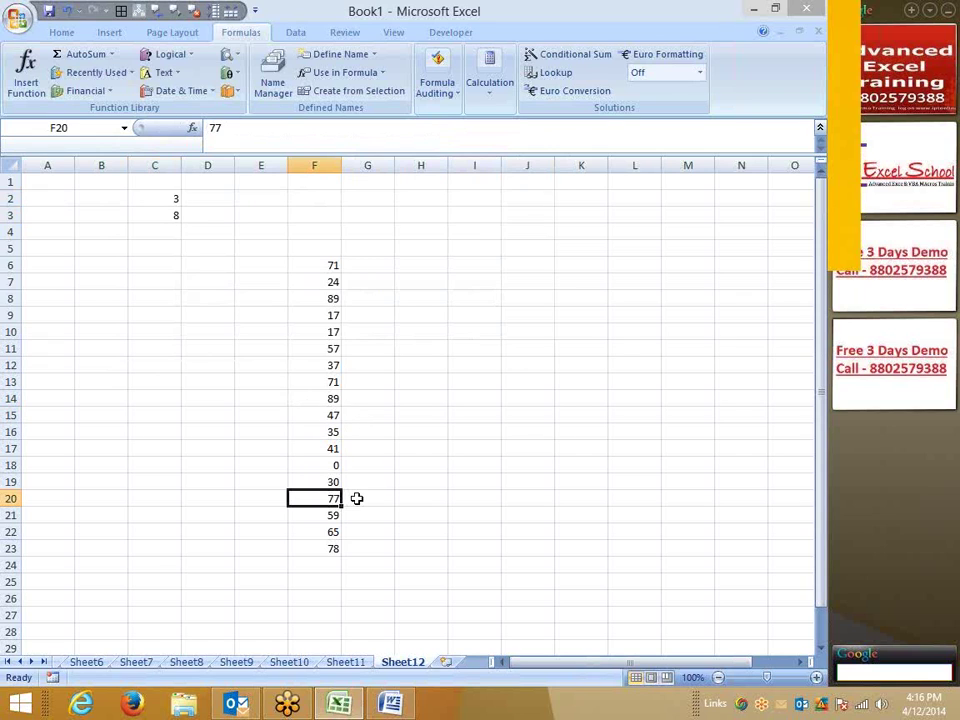
type("89")
key("Return")
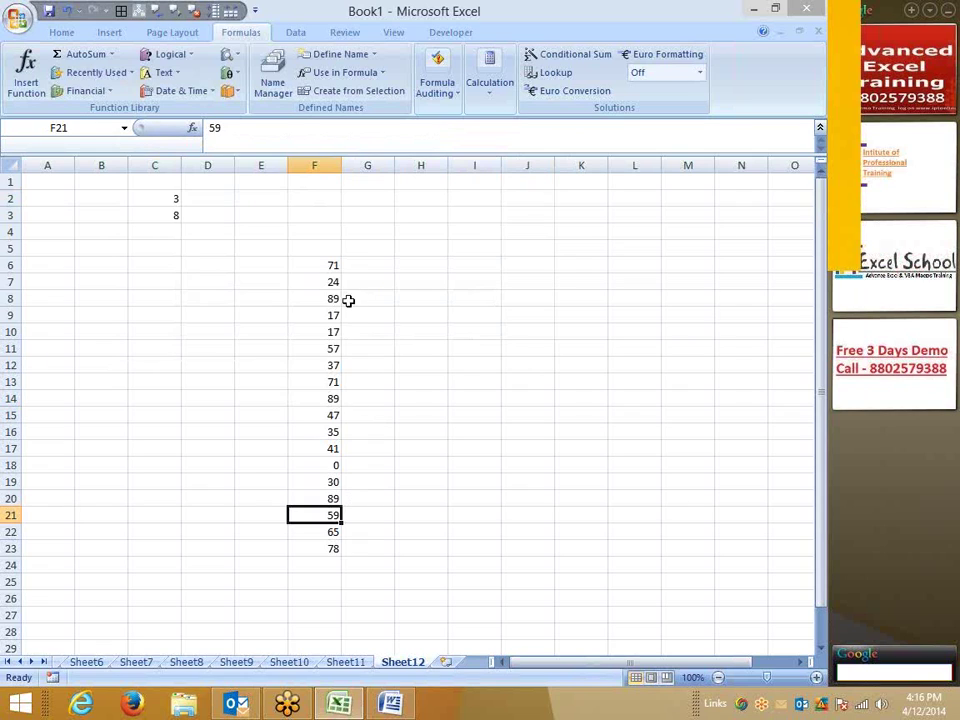
left_click(361, 270)
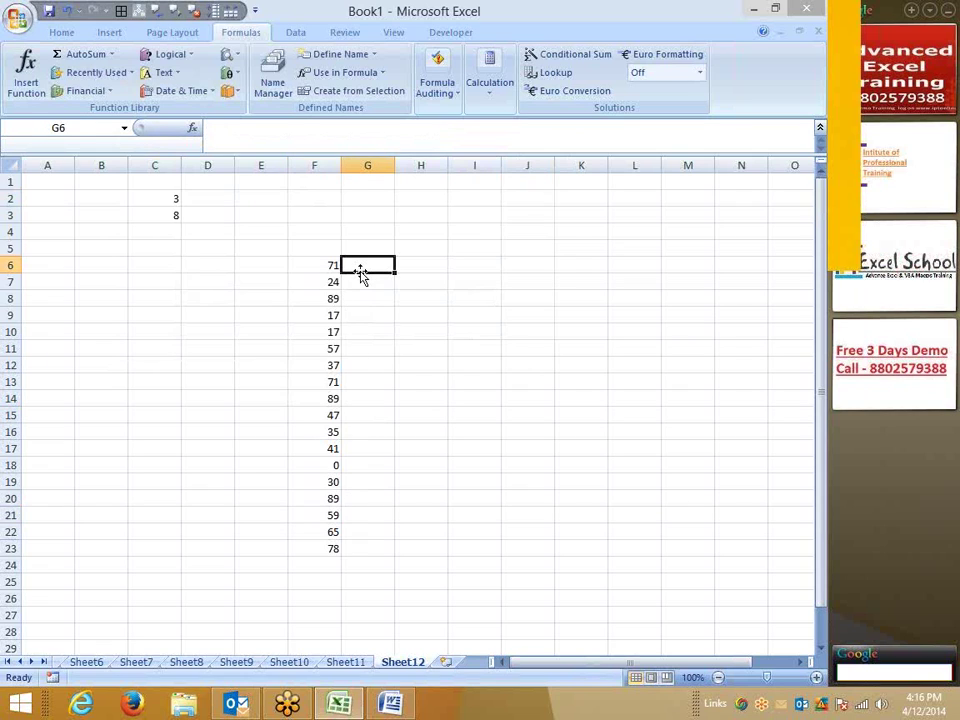
Enter a first name in G6 and fill names down through G23
type("pUN")
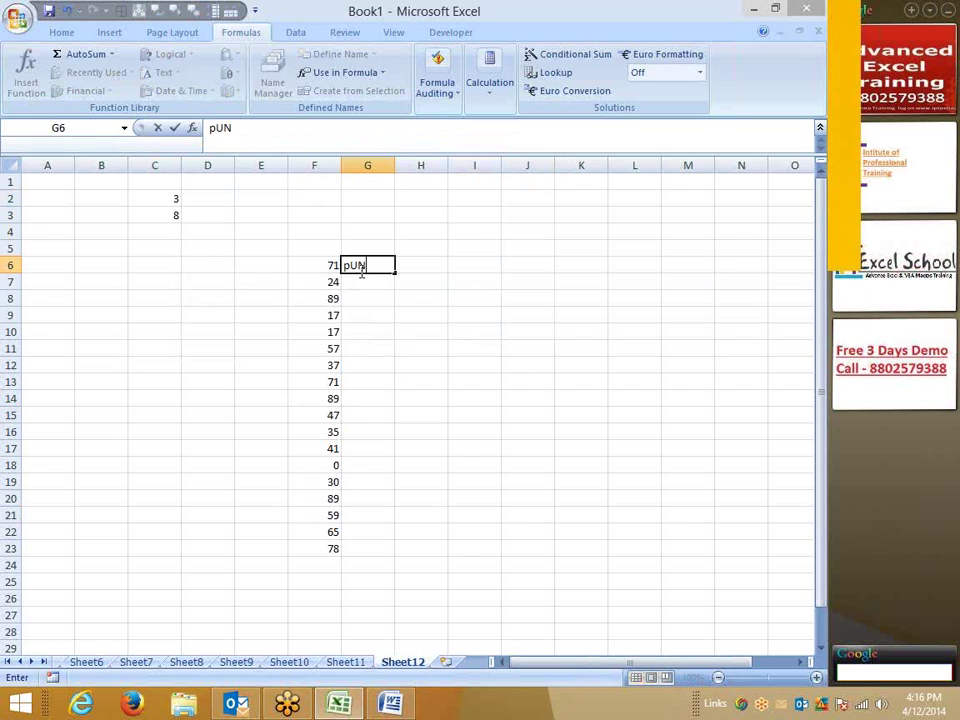
type("EET")
key("Return")
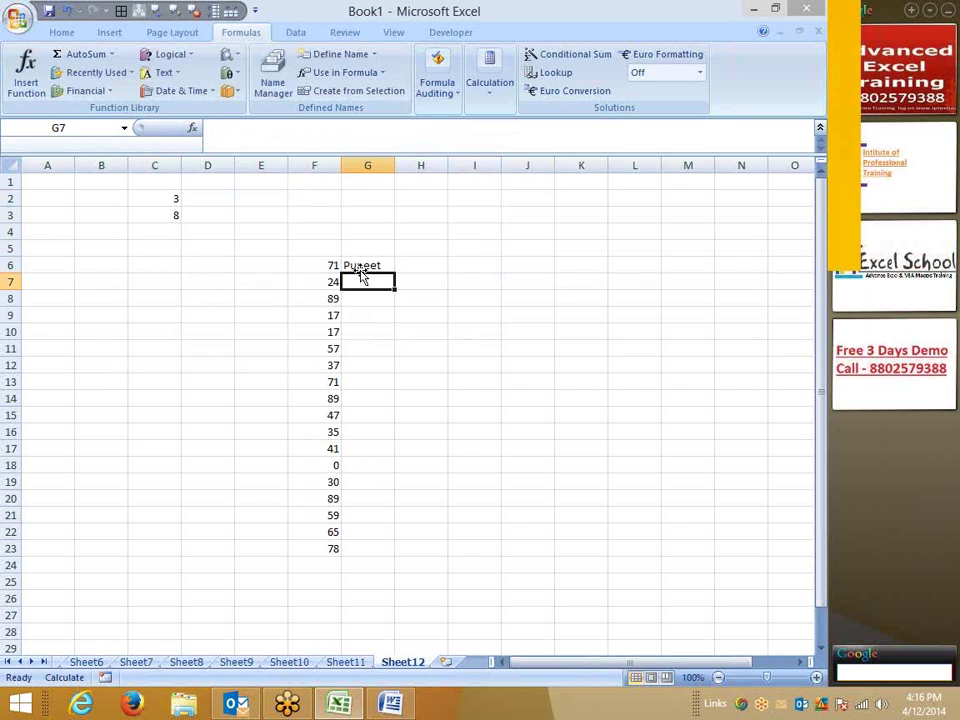
key("Up")
left_click_drag(394, 273, 394, 551)
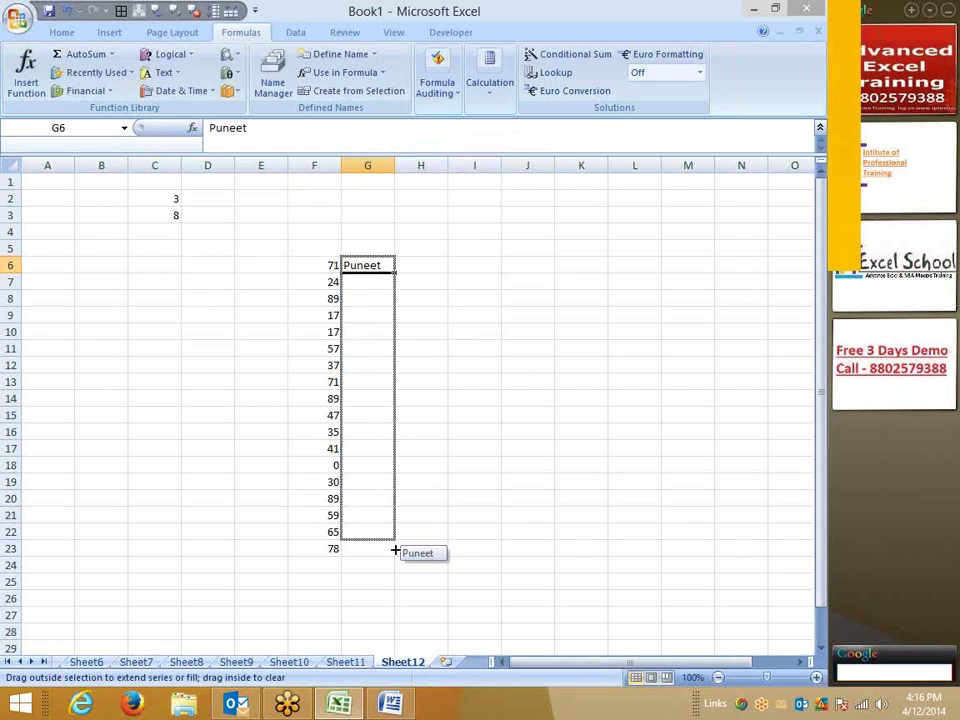
Enter the lookup value 89 in B9
left_click(112, 317)
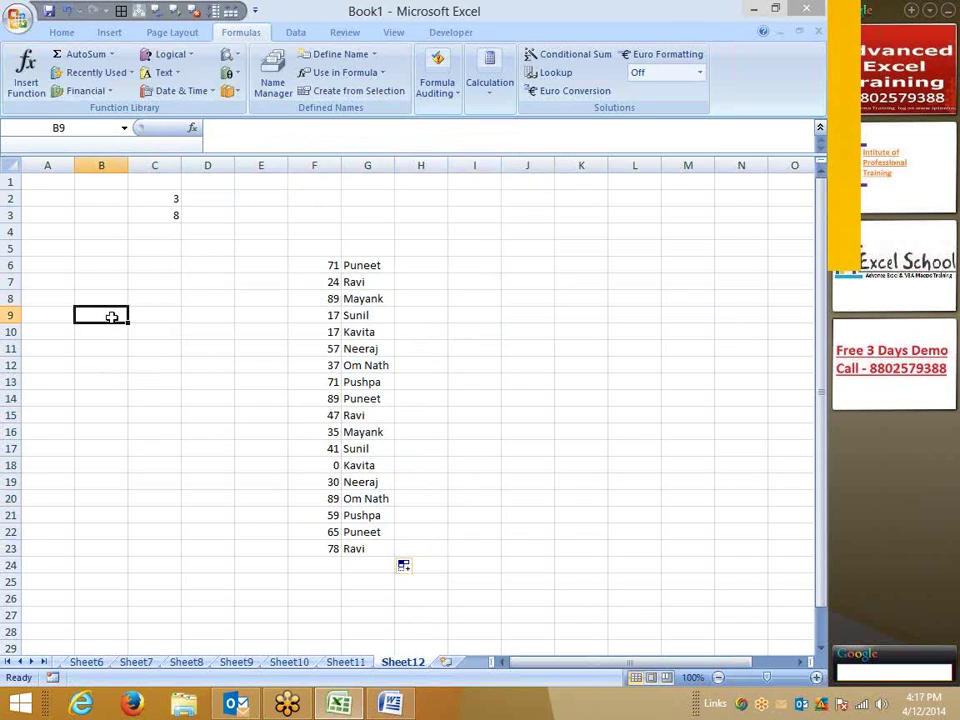
type("89")
key("Tab")
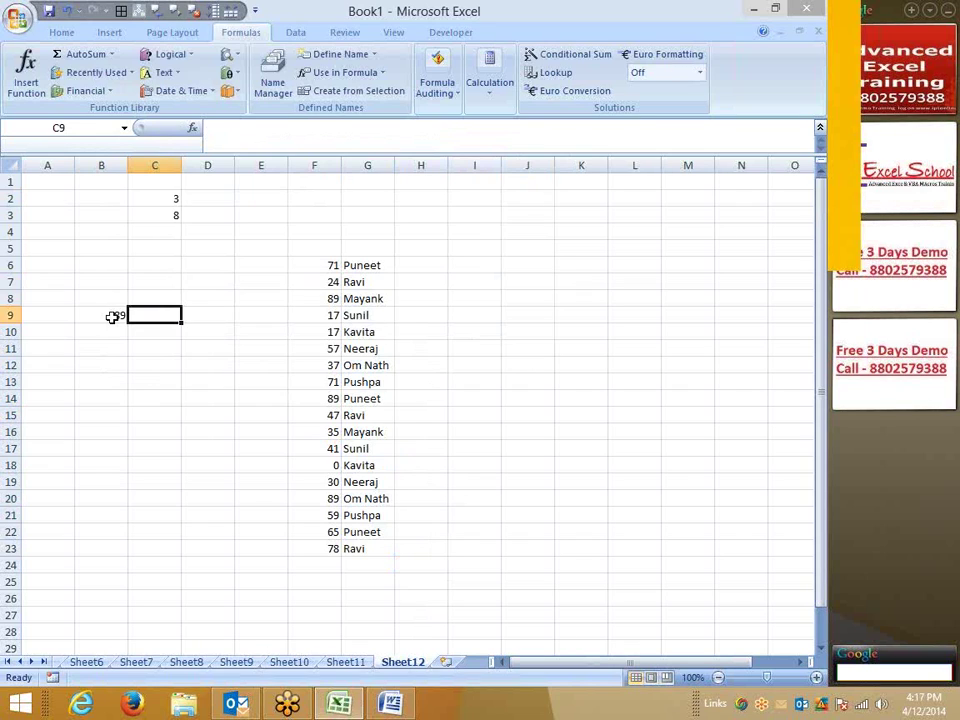
Set B9's lookup value to 17 and check the rows in column F holding 17
left_click(112, 317)
type("17")
key("Tab")
left_click(354, 266)
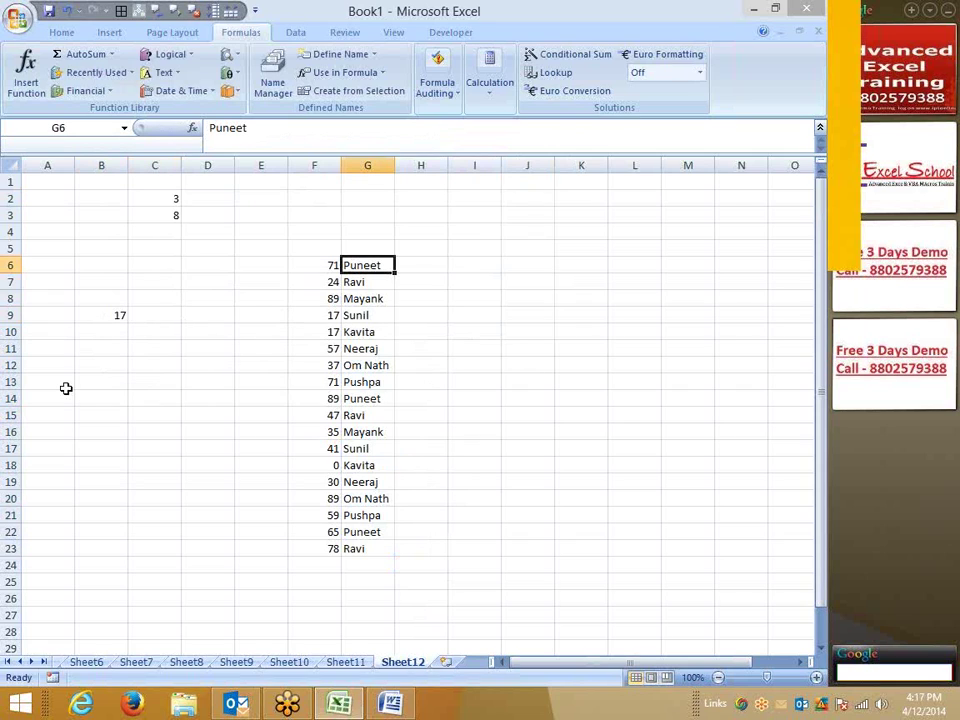
left_click(114, 312)
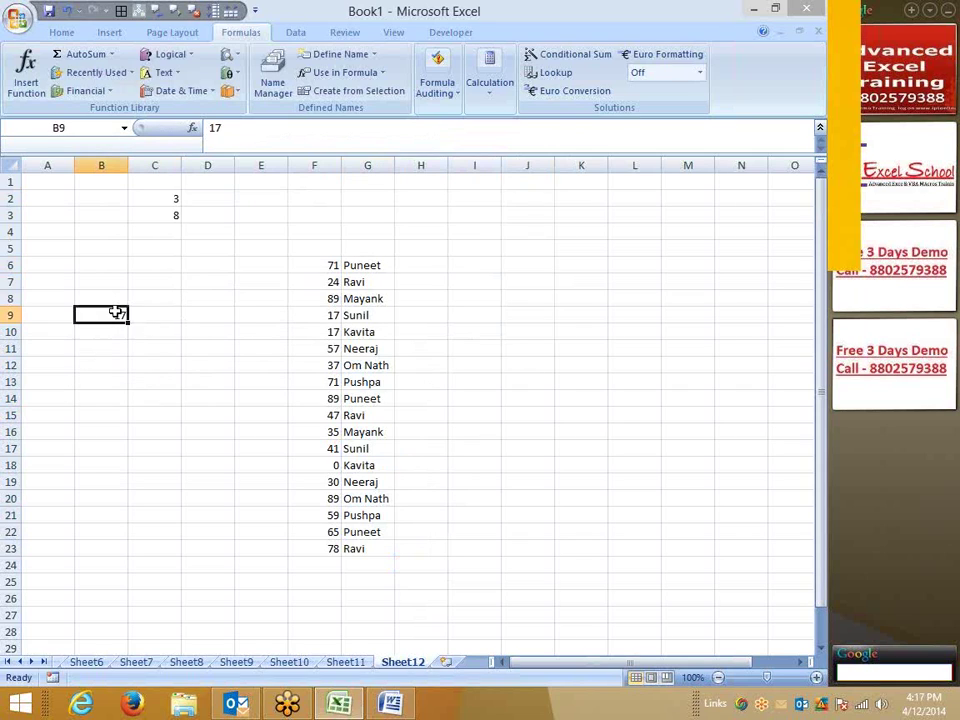
left_click(137, 315)
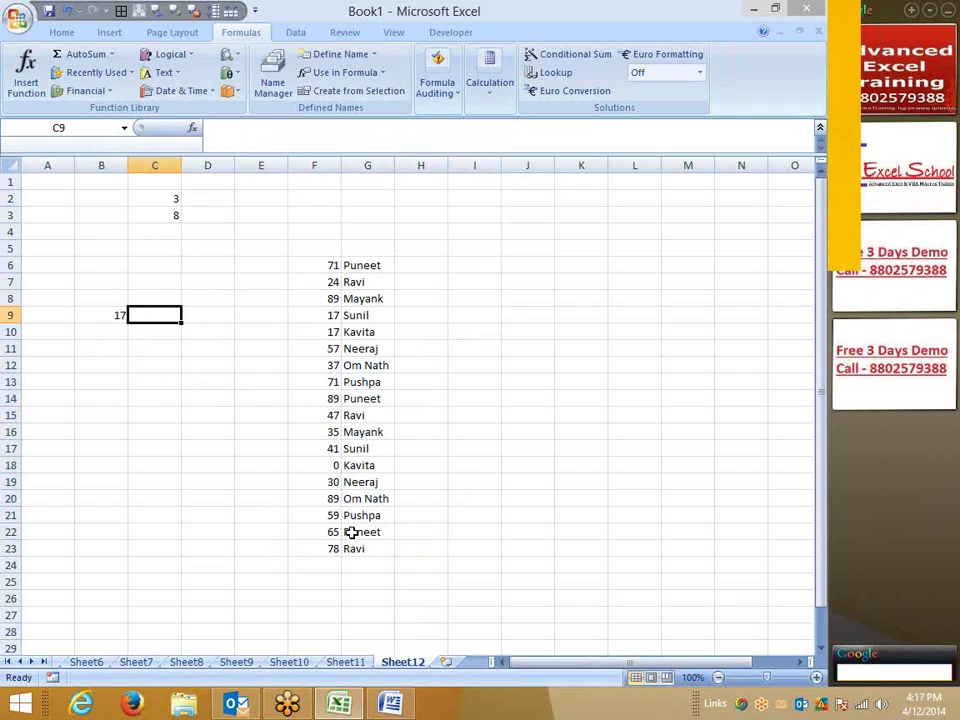
left_click(360, 334)
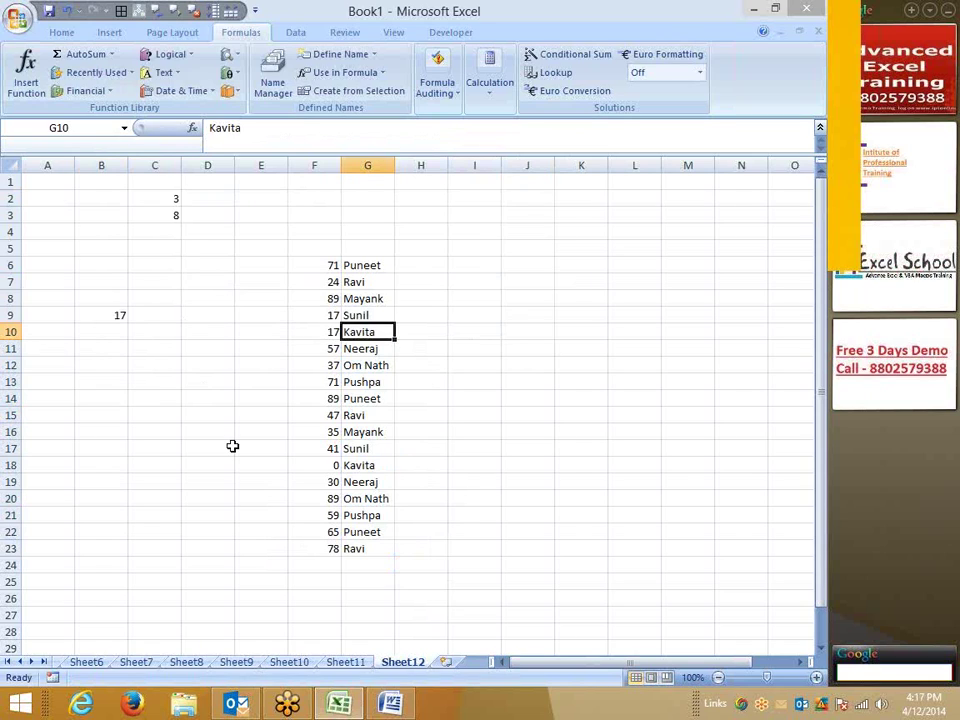
In C9 begin =MAX(IF(F6:F23=B9, comparing the score list with B9
left_click(136, 314)
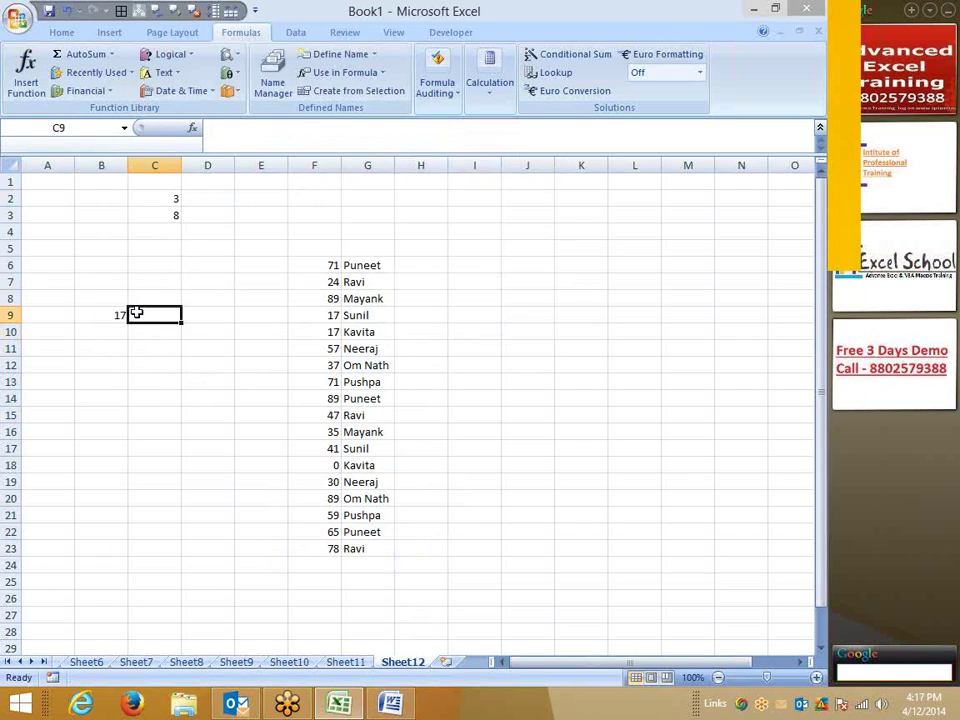
type("=")
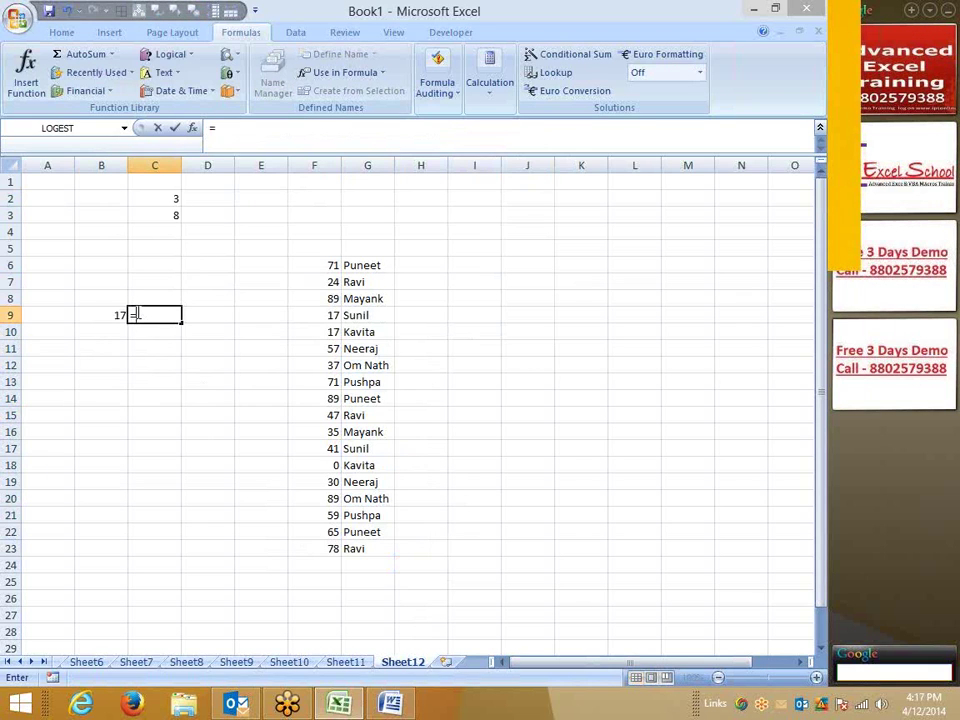
type("mi")
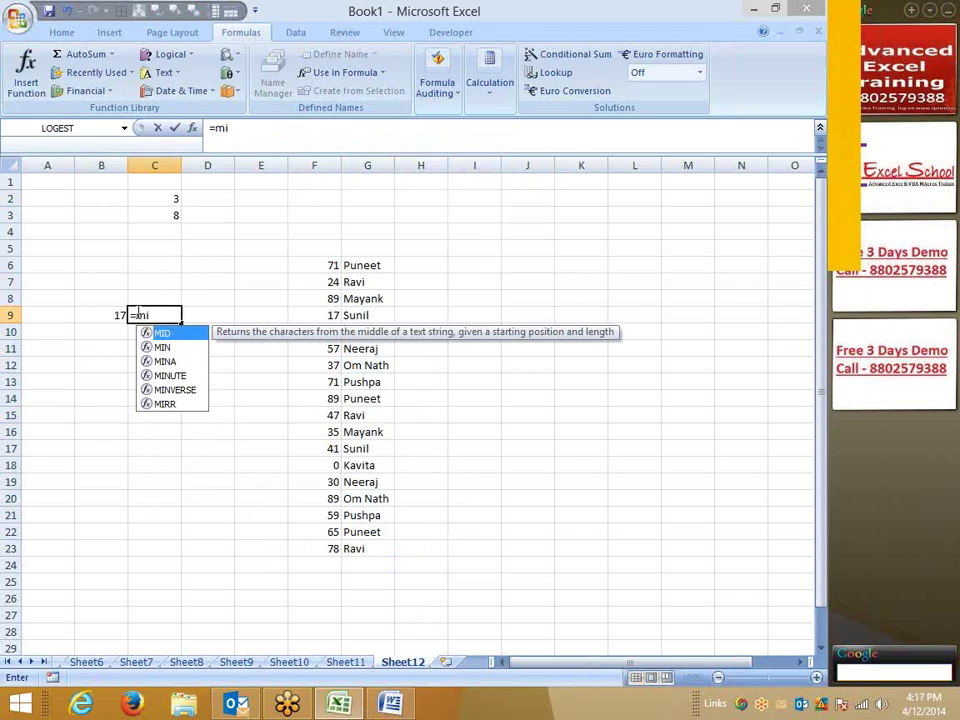
key("BackSpace")
key("BackSpace")
type("ma")
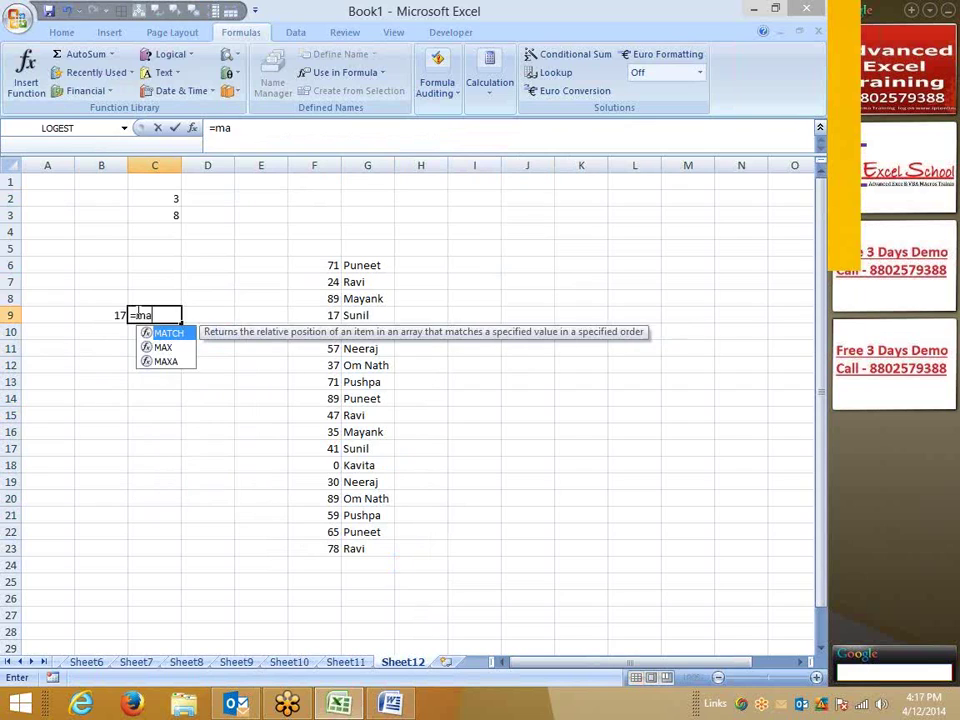
type("x")
key("Tab")
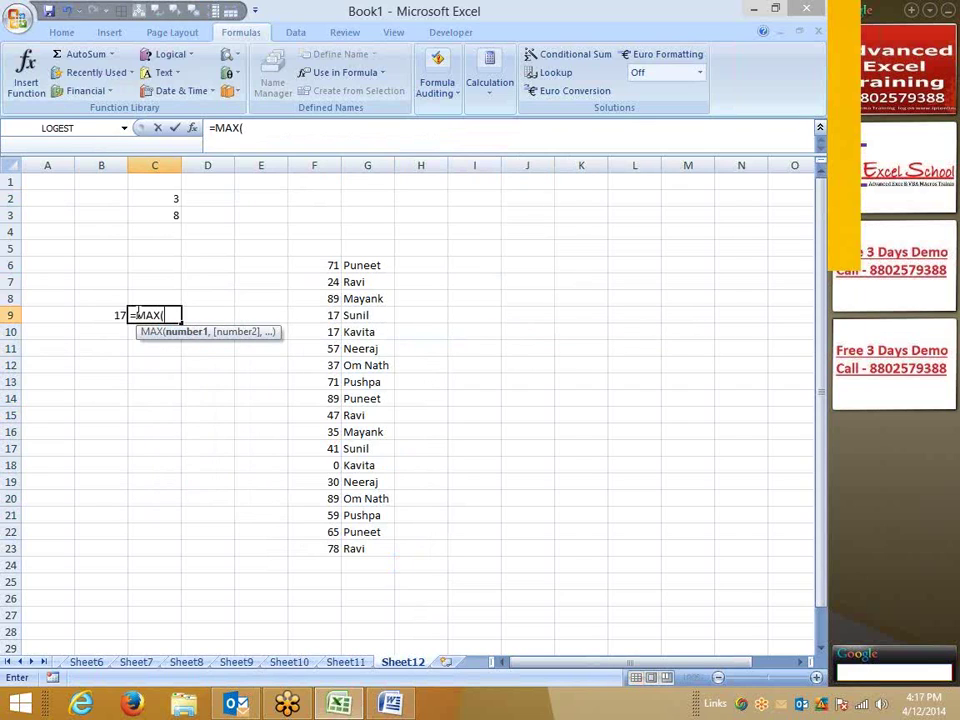
type("i")
key("Tab")
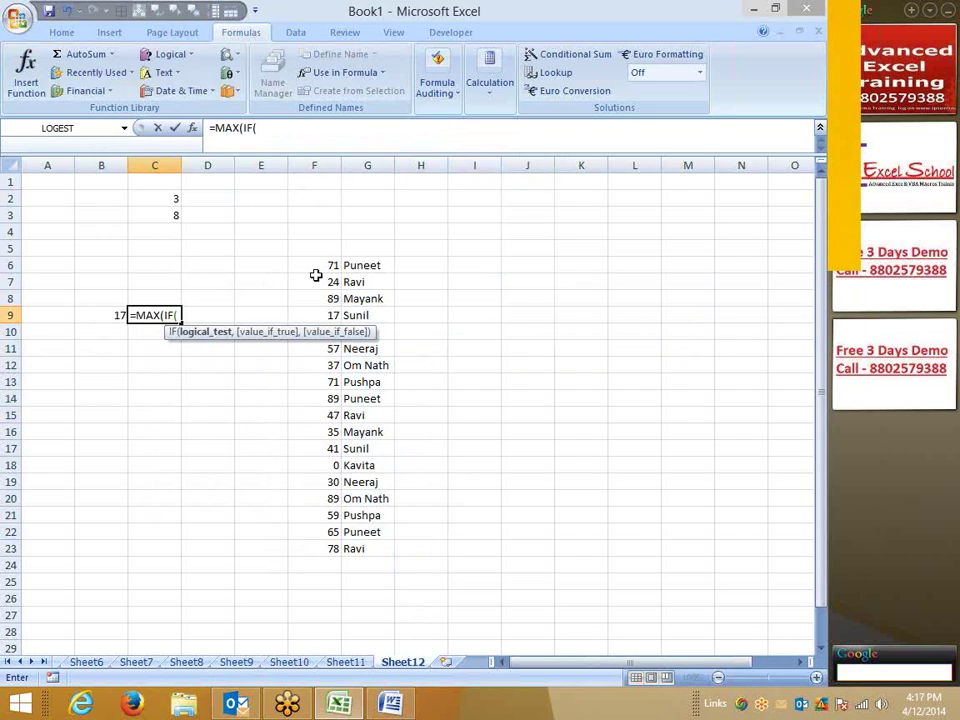
left_click(323, 265)
key("ctrl+shift+Down")
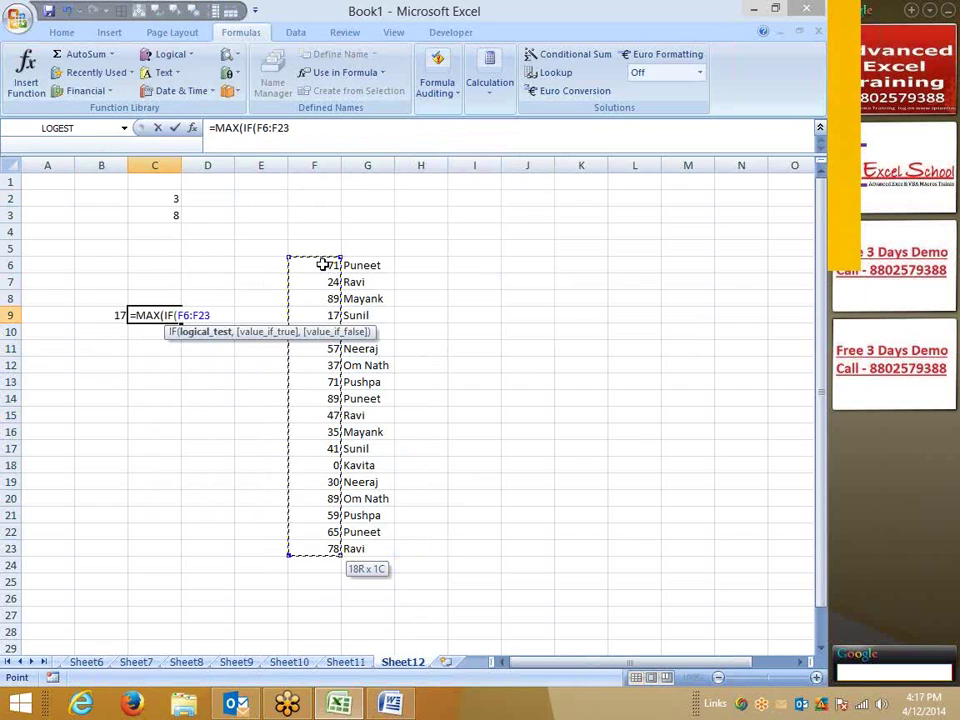
type("=")
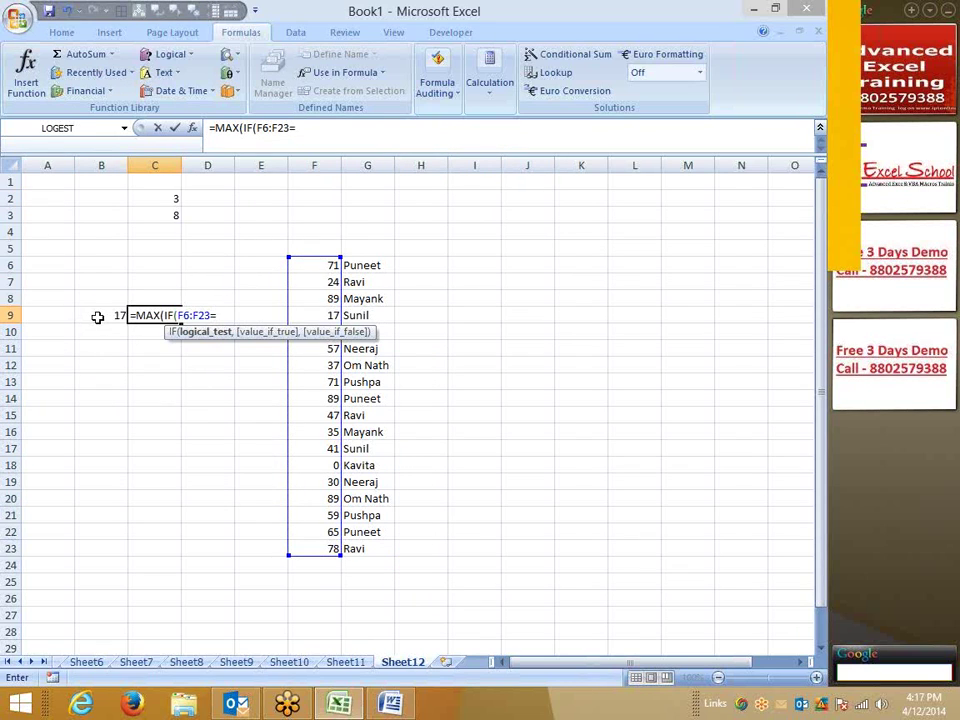
left_click(97, 316)
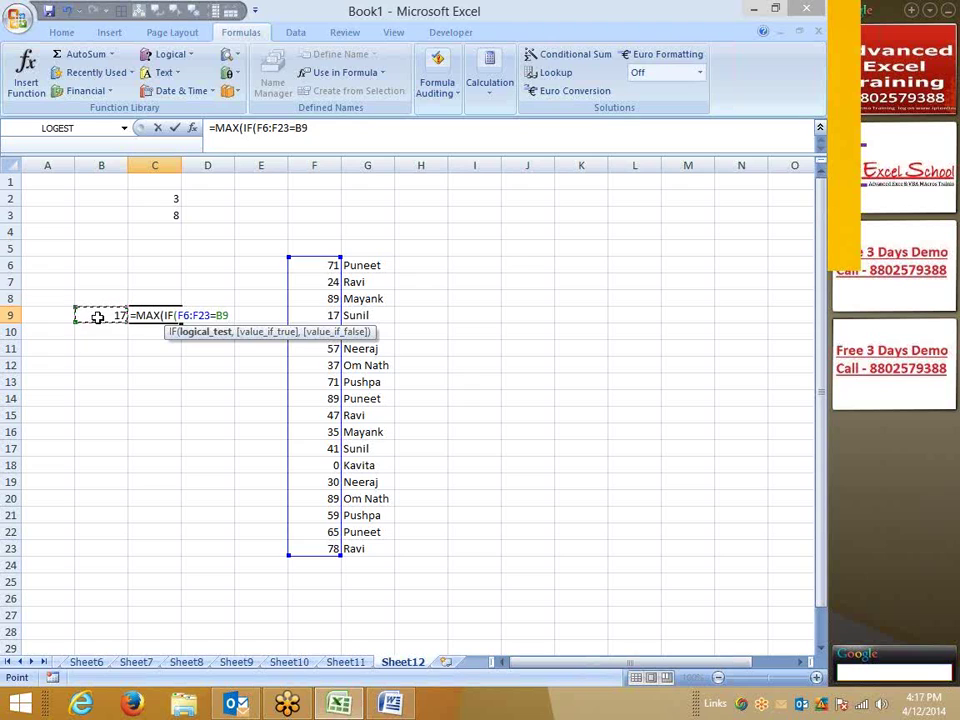
Complete it with ROW(F6:F23) and commit C9 as an array formula, returning 10
type(",")
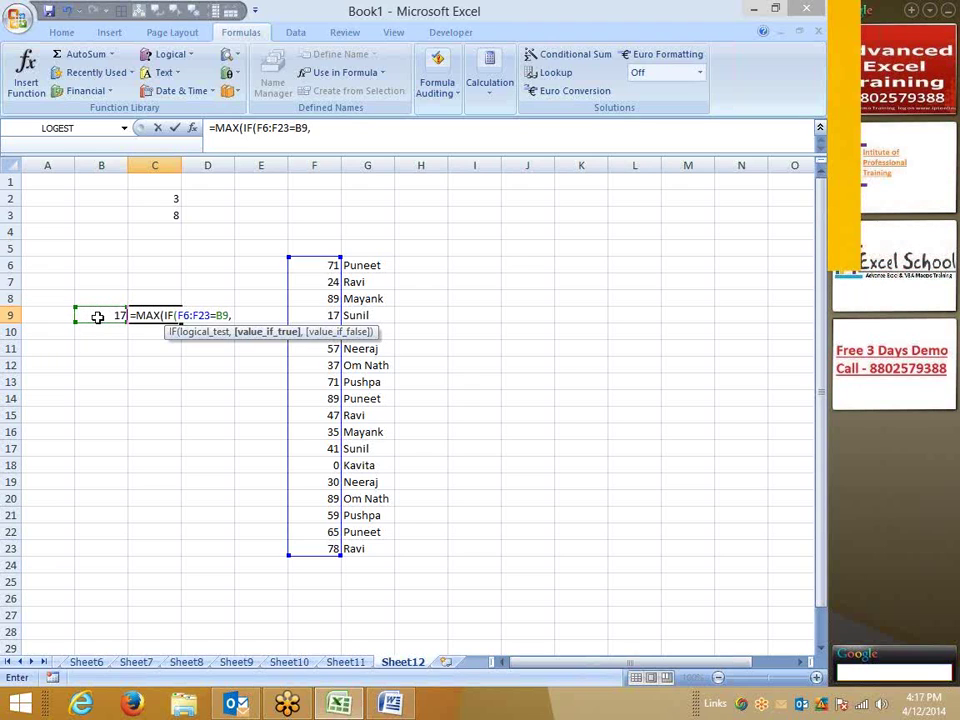
type("ro")
key("Down")
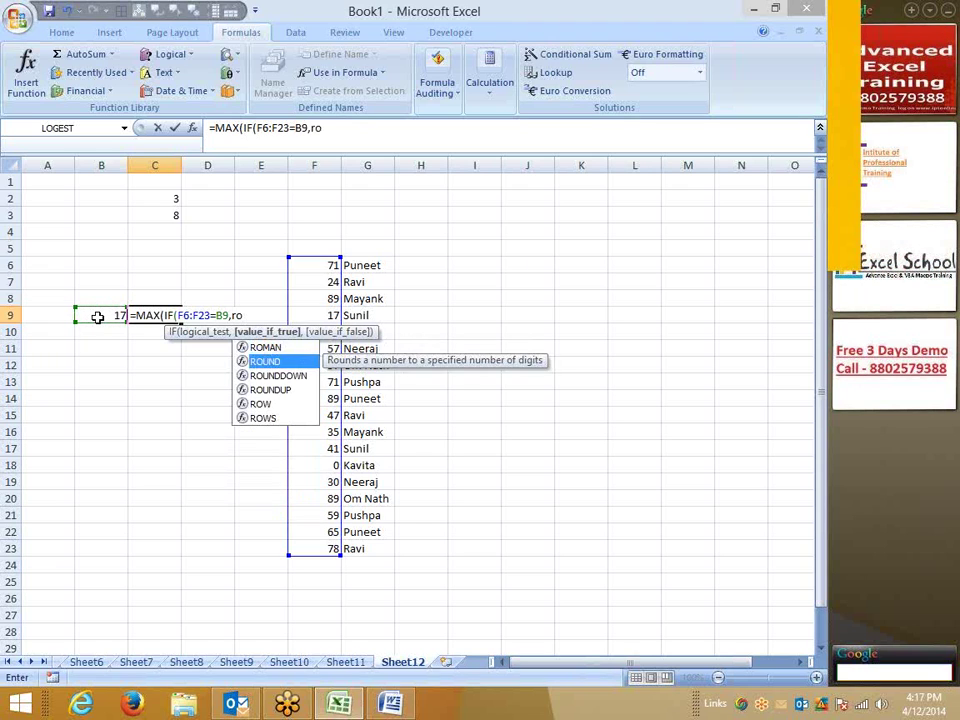
key("Down")
key("Down")
key("Down")
key("Tab")
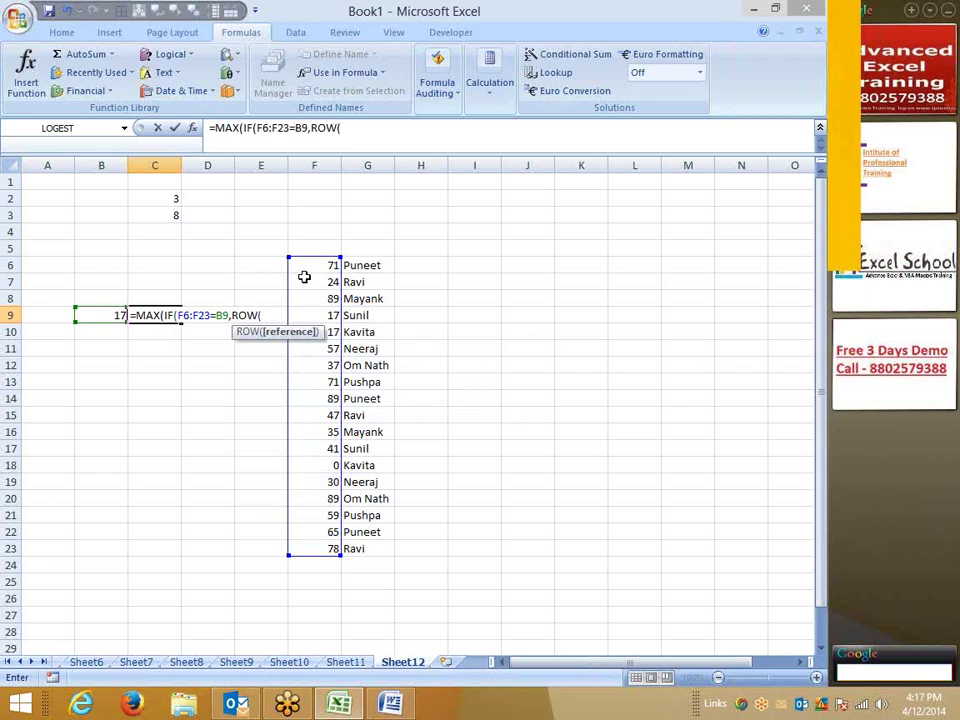
left_click(314, 268)
key("ctrl+shift+Down")
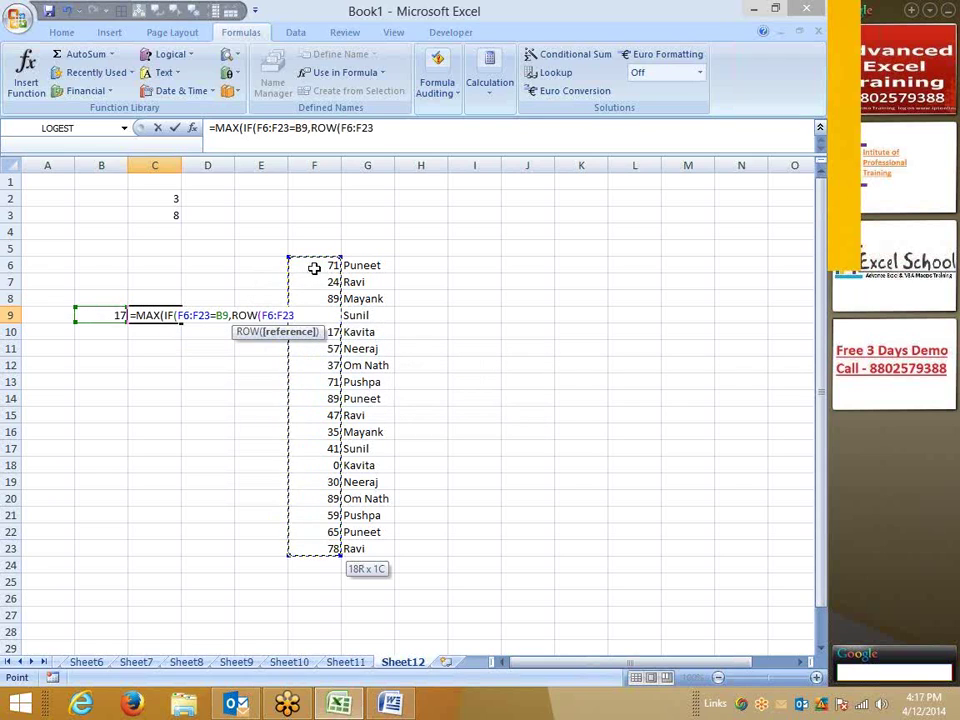
type(")")
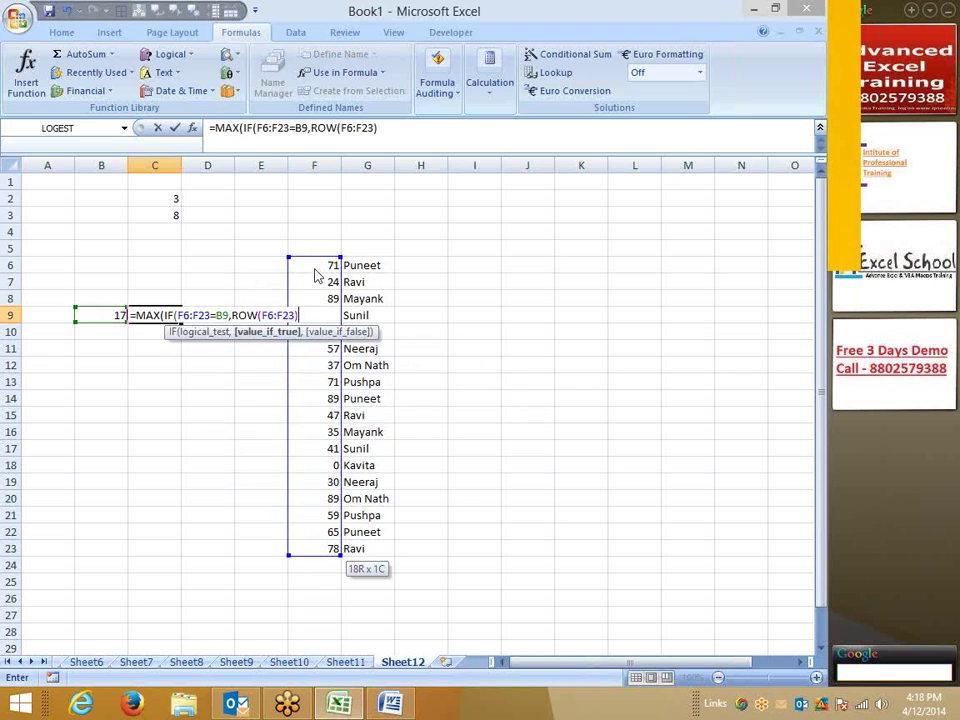
key("Return")
key("Return")
key("Up")
key("F2")
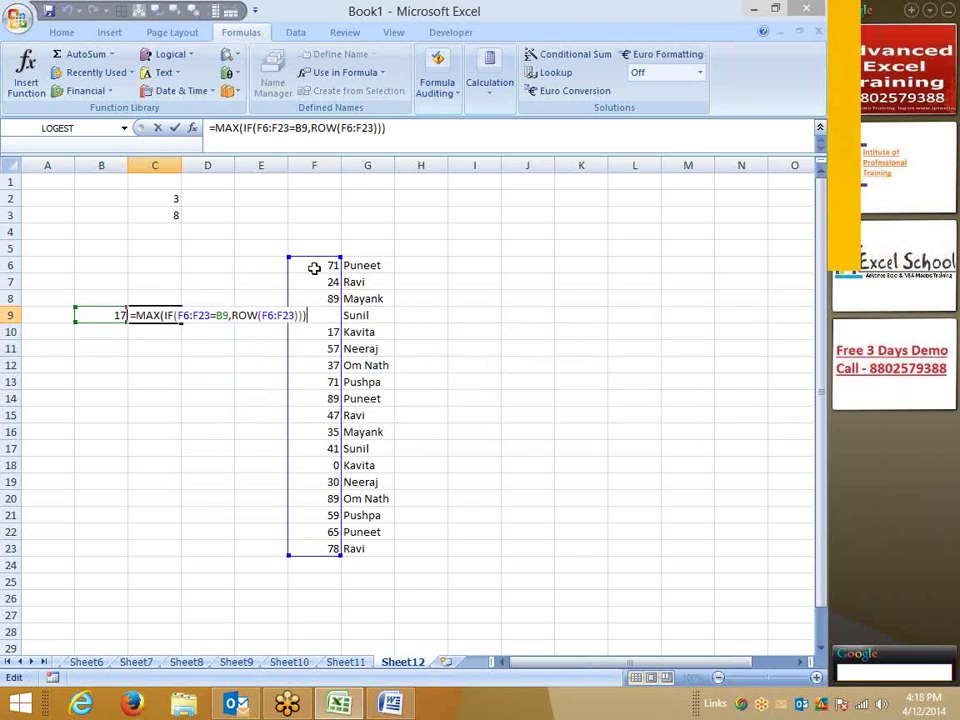
key("ctrl+shift+Return")
key("Right")
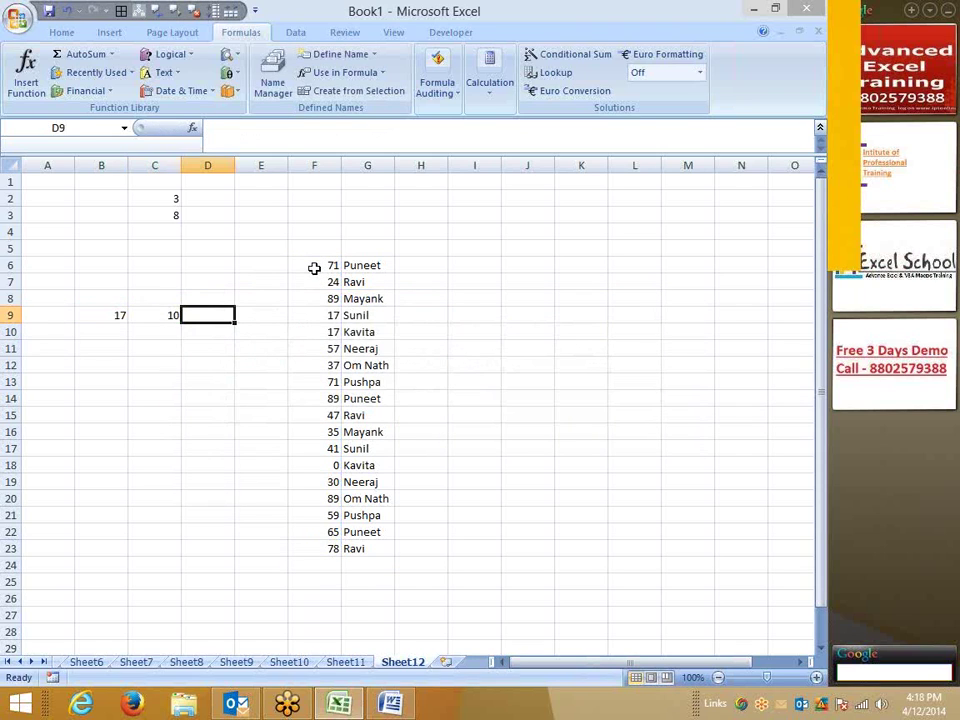
type("=in")
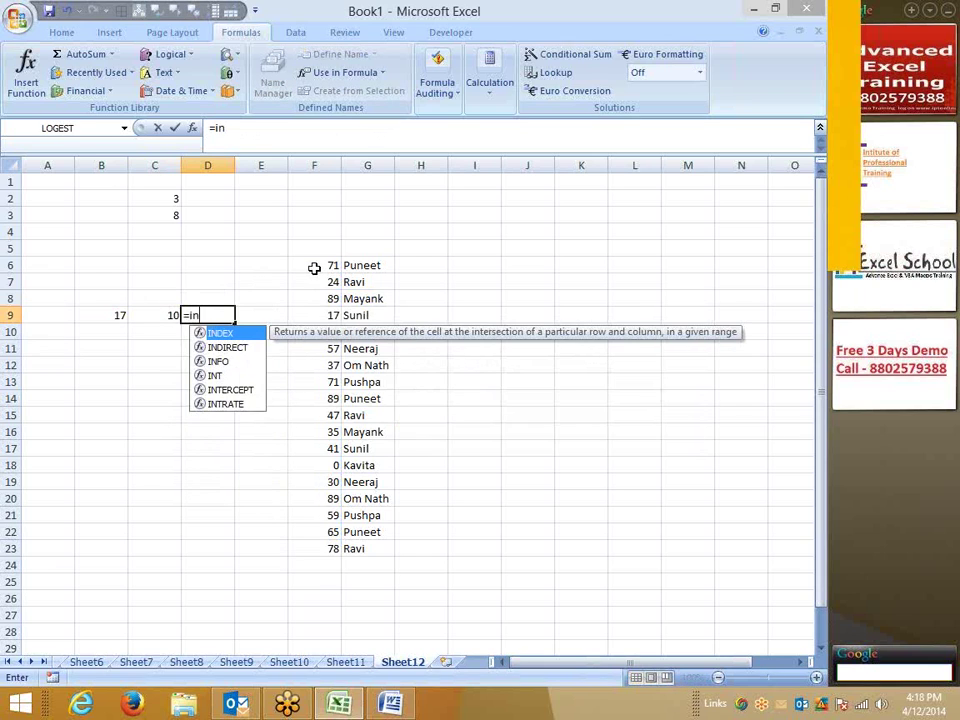
type("d")
Try an INDEX range over F6:G6 in D9, then erase it to start over
key("Tab")
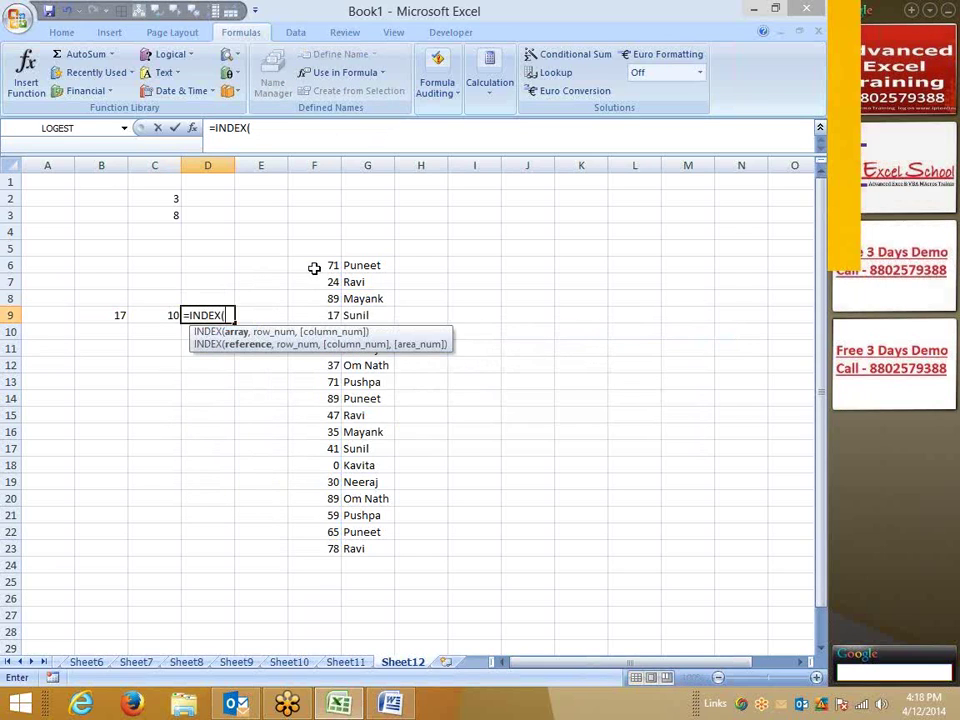
key("Right")
key("Right")
key("Up")
key("Up")
key("Up")
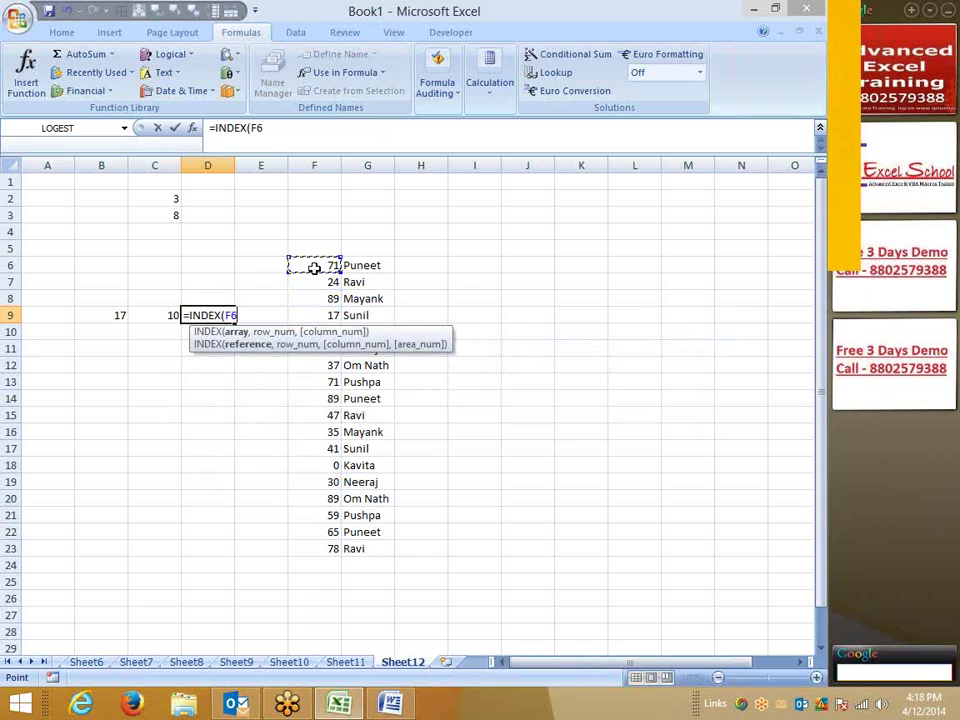
key("shift+Right")
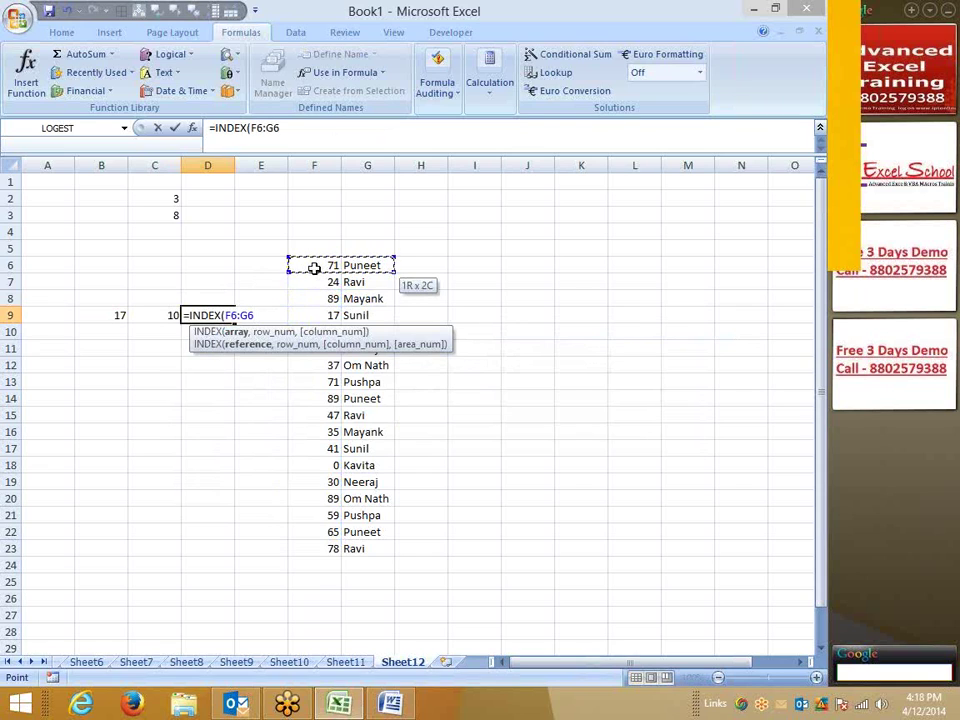
key("BackSpace")
key("BackSpace")
key("BackSpace")
key("BackSpace")
key("BackSpace")
key("BackSpace")
key("BackSpace")
key("BackSpace")
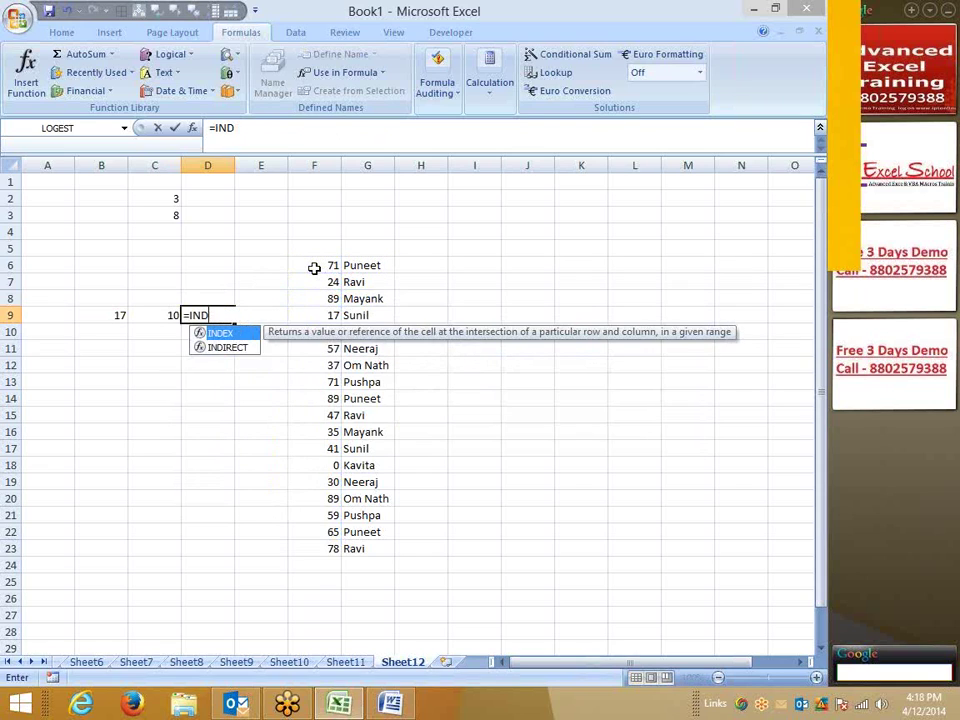
key("BackSpace")
key("BackSpace")
key("BackSpace")
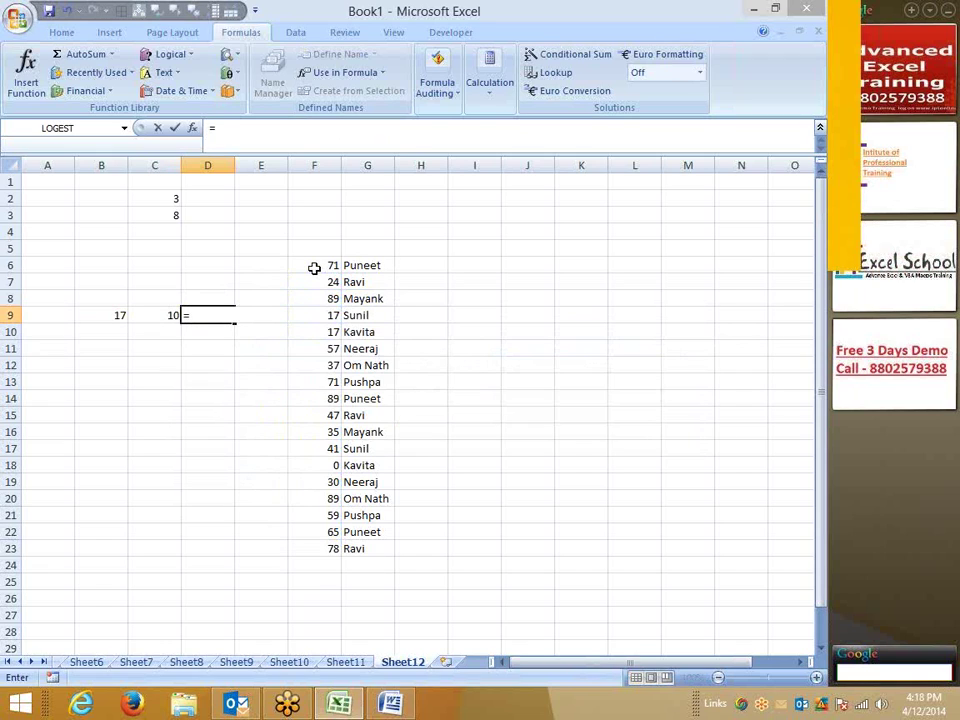
Enter =ADDRESS(C9,COLUMN(G6)) in D9 to build the name cell's address
type("ad")
key("Tab")
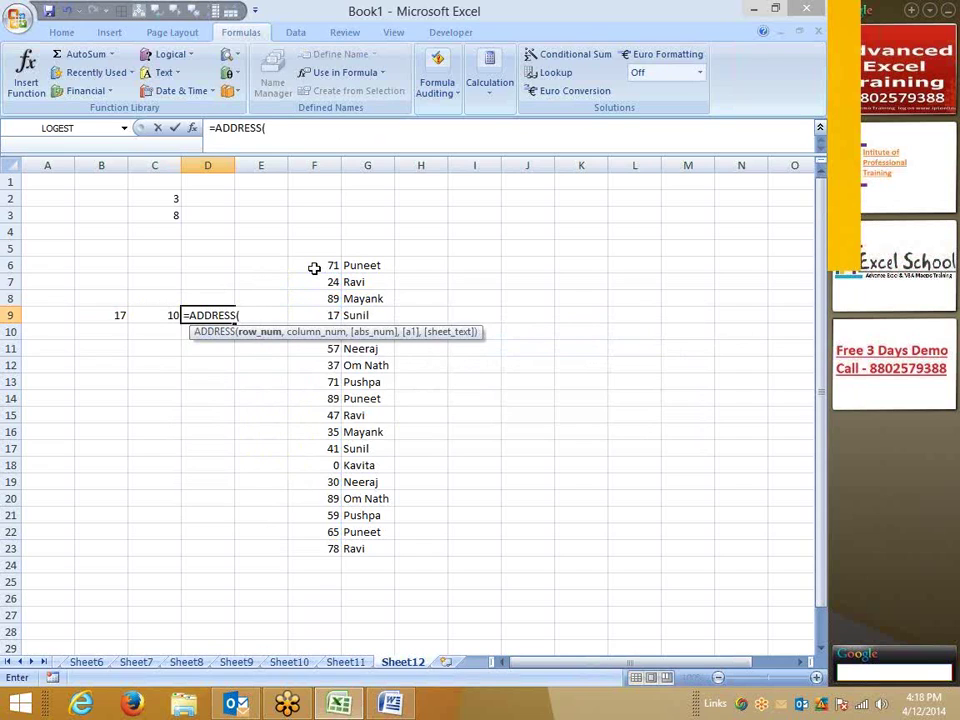
key("Left")
type(",")
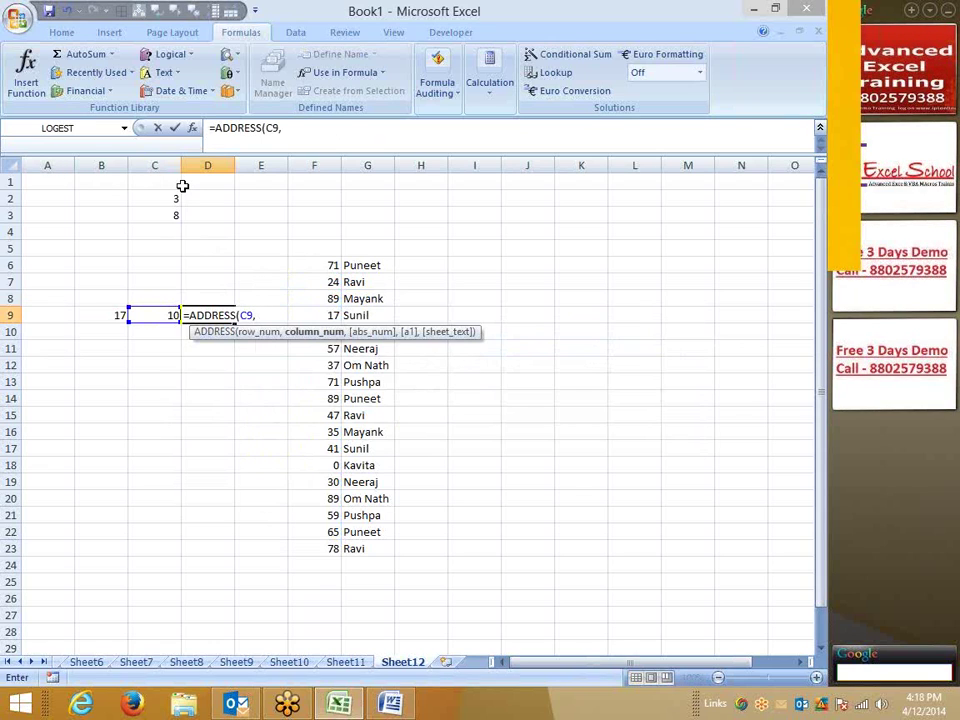
type("co")
key("Down")
key("Tab")
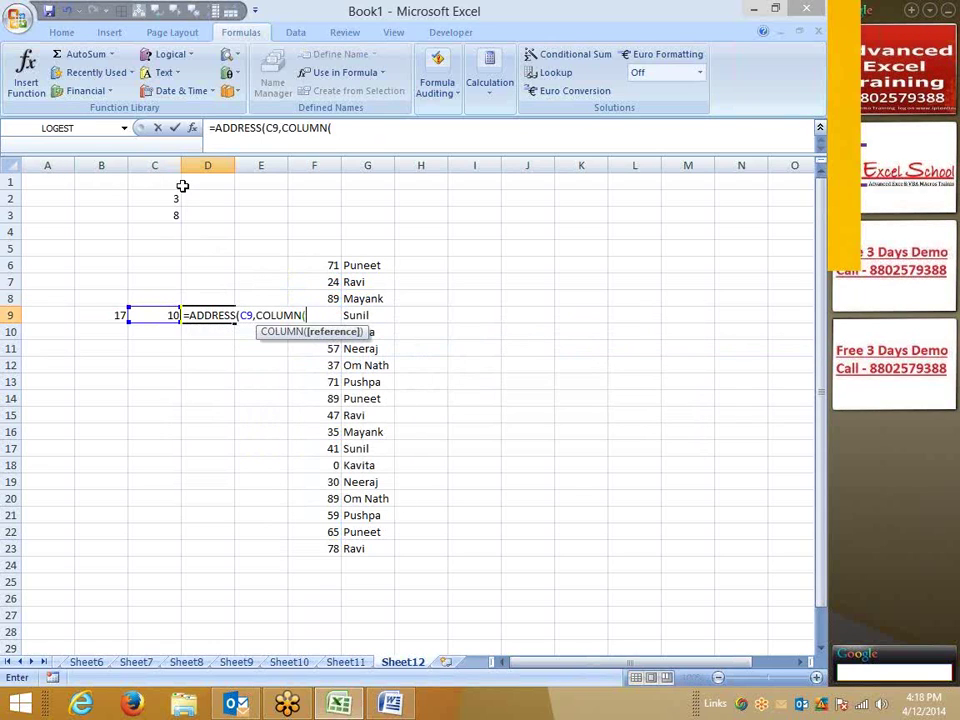
left_click(365, 263)
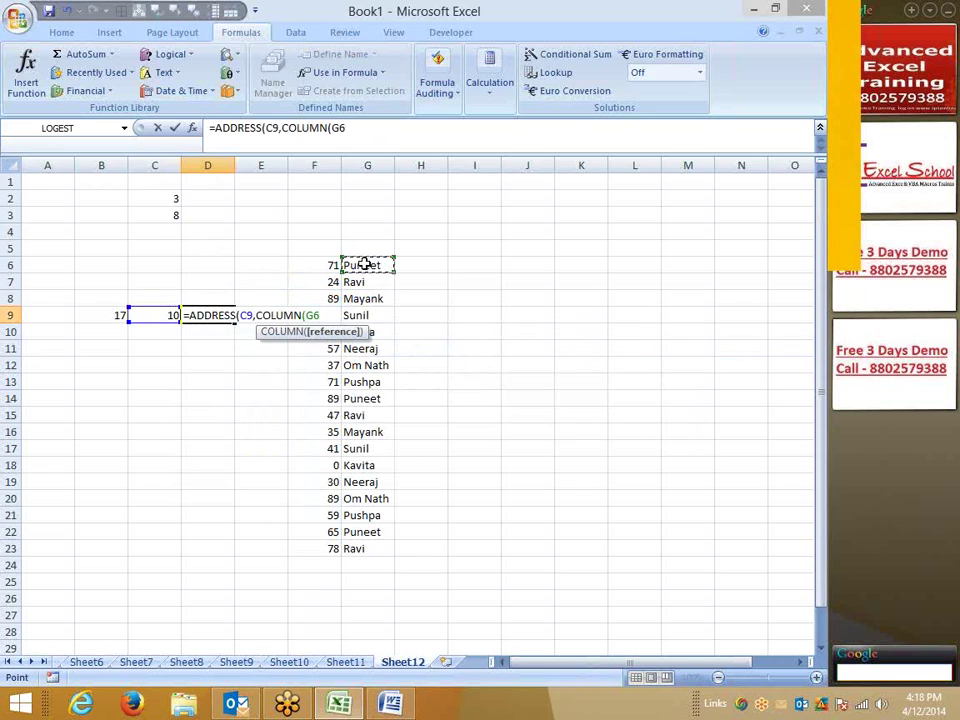
type(")")
key("Return")
key("Return")
key("Up")
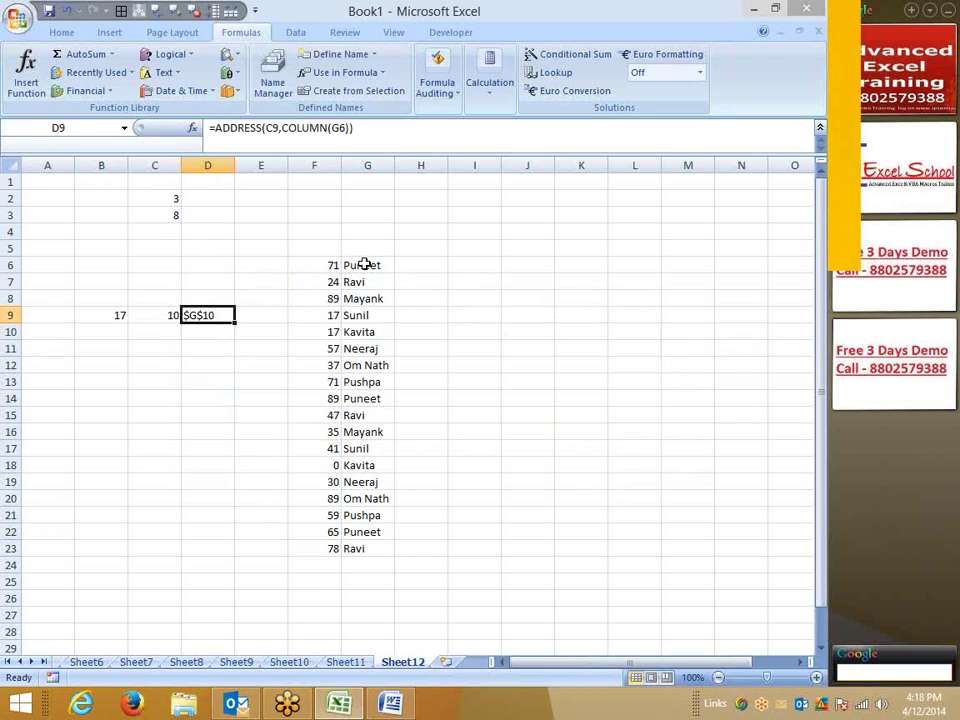
Wrap D9's ADDRESS formula in INDIRECT so it returns the name itself
left_click(240, 137)
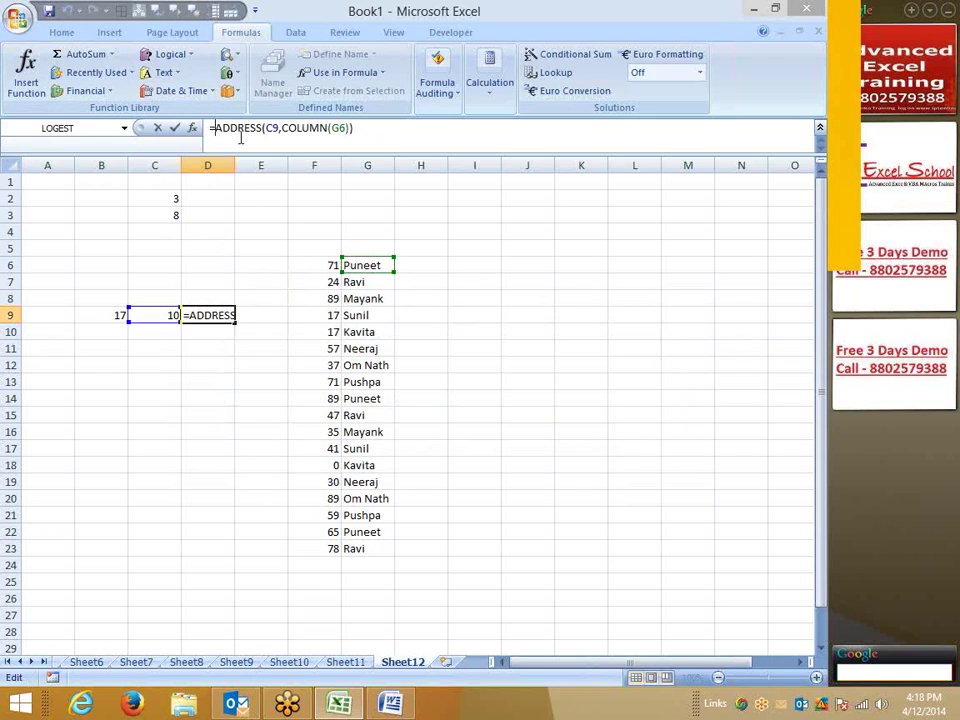
type("ind")
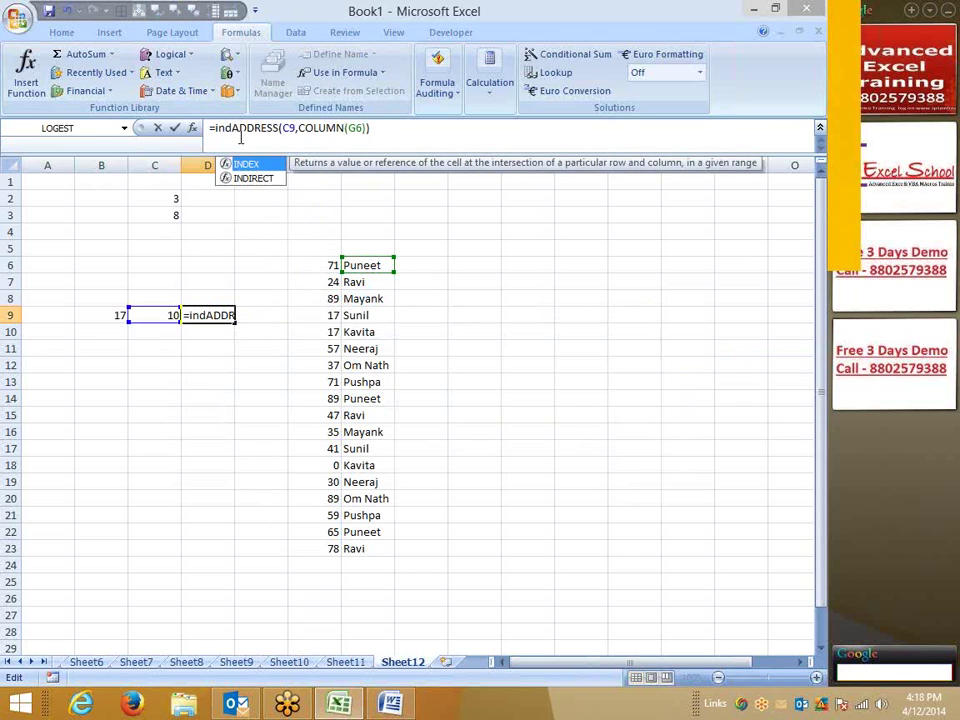
key("Down")
key("Tab")
key("Return")
key("Return")
key("Up")
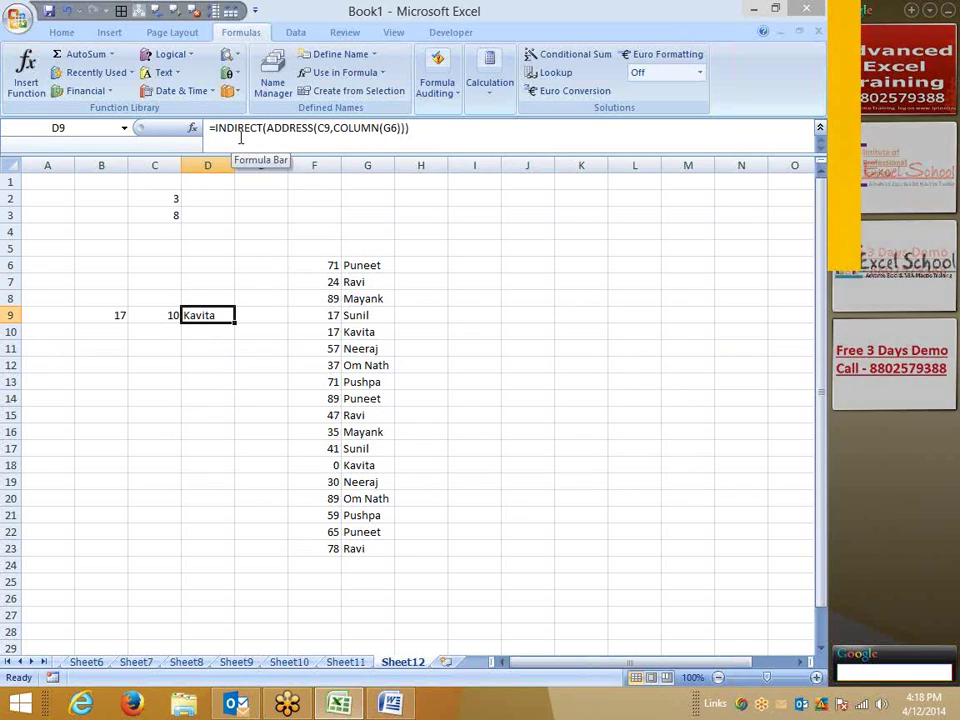
Change B9's score to 89 so C9 returns row 20 and D9 shows its name
key("Left")
key("Left")
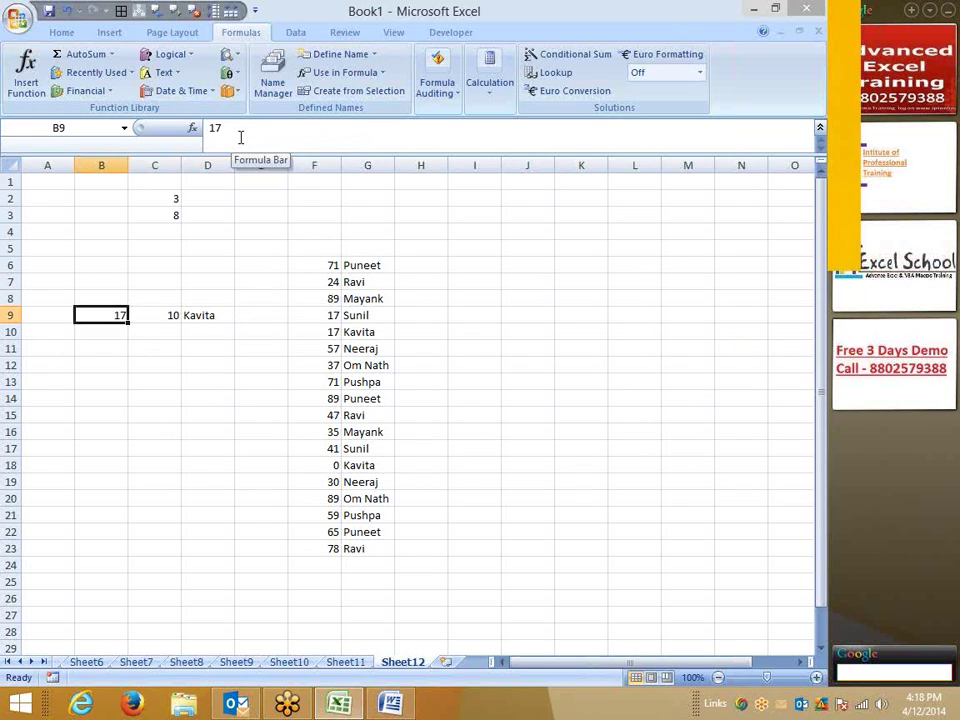
type("89")
key("Return")
key("Up")
Review the array formulas in C3 and C9 and D9's INDIRECT lookup, then select A11
key("Right")
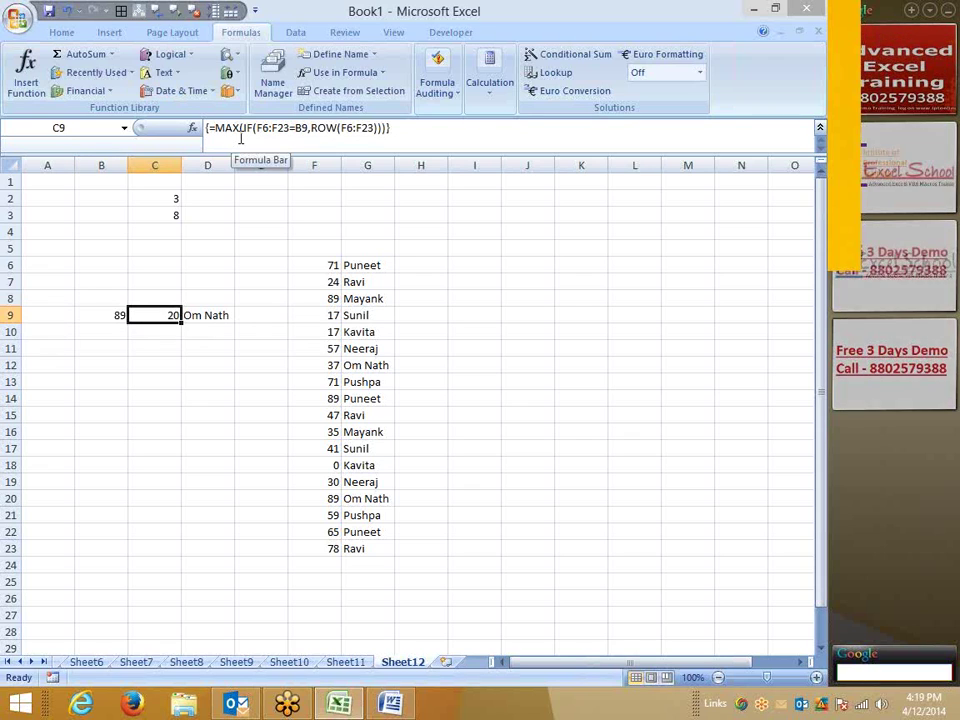
left_click(171, 215)
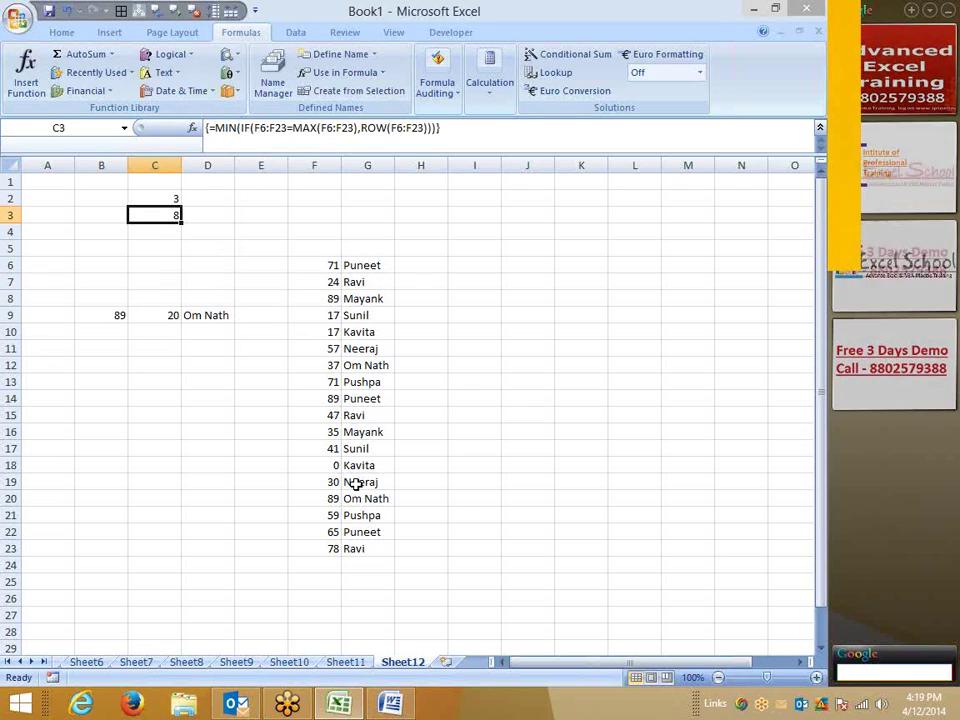
left_click_drag(330, 498, 364, 497)
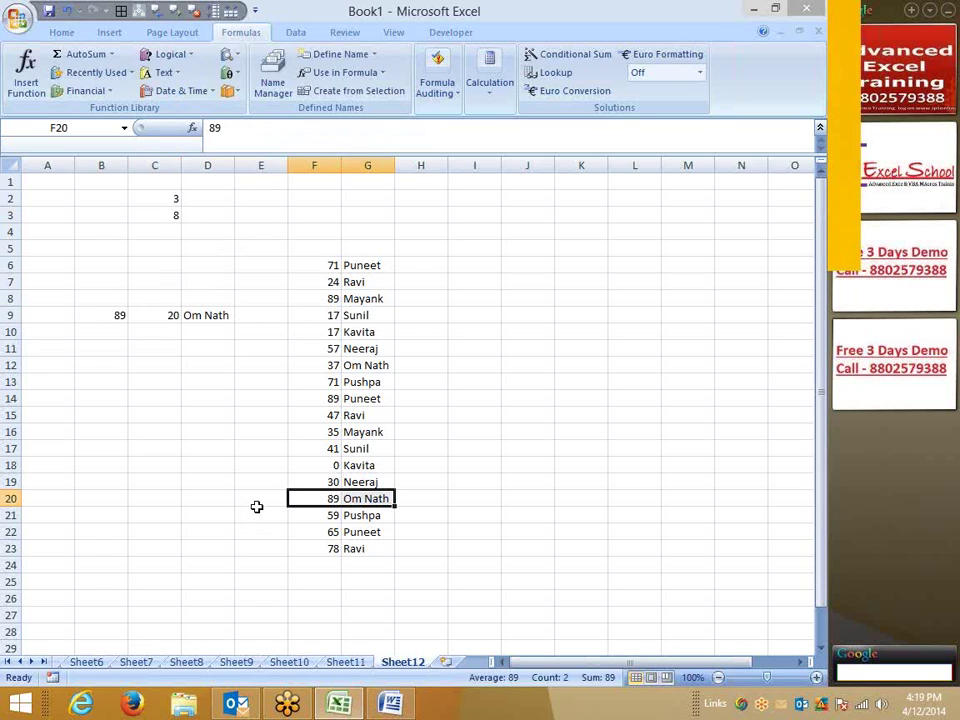
left_click(160, 234)
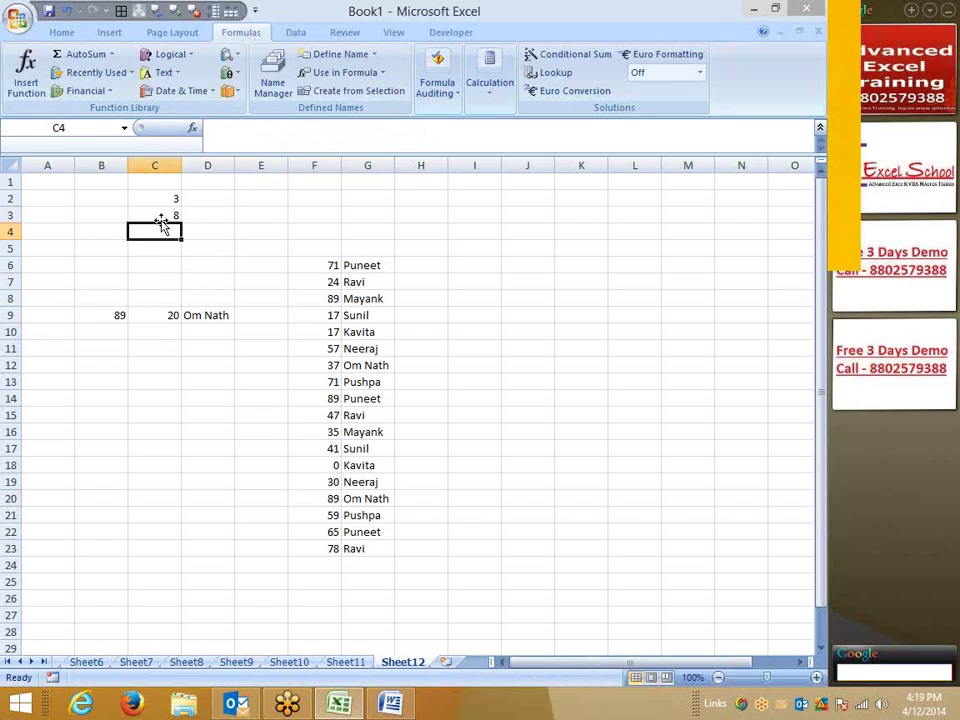
left_click(168, 316)
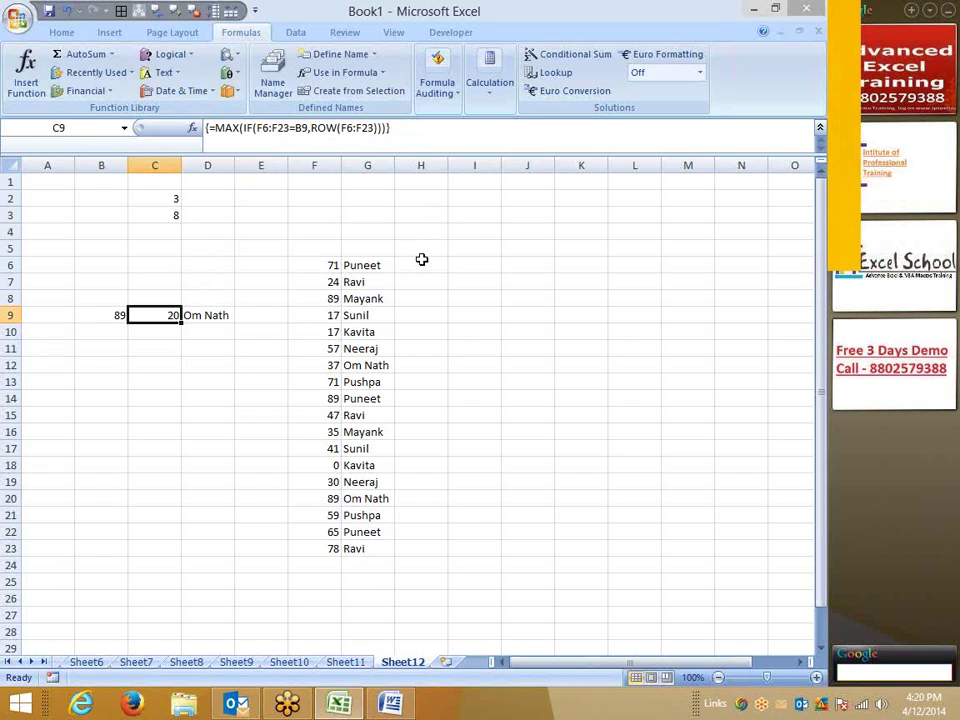
left_click(220, 314)
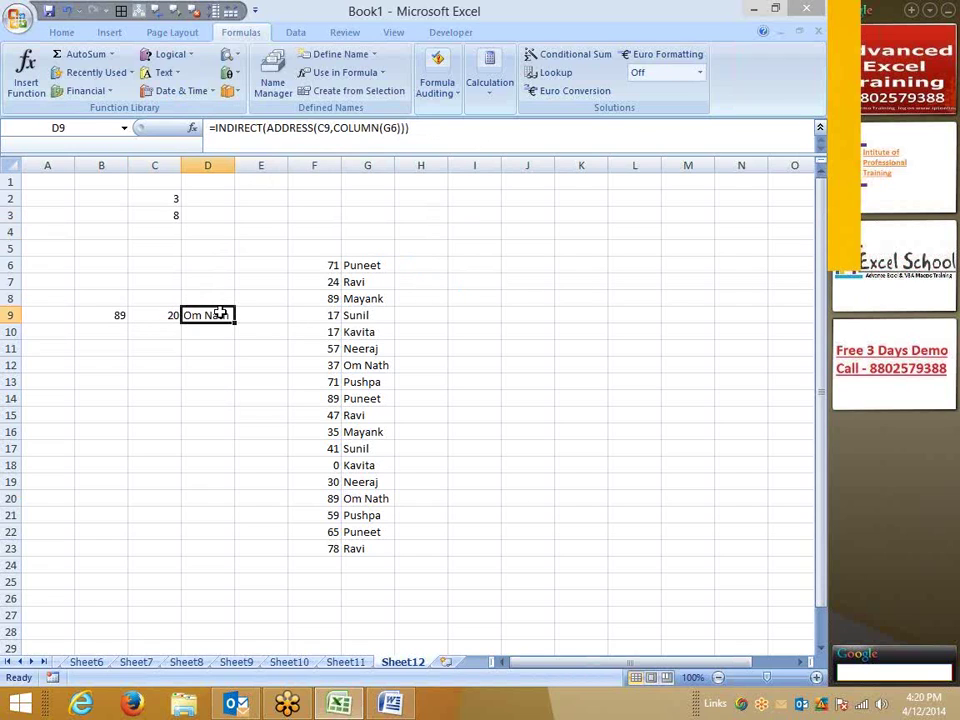
left_click(161, 315)
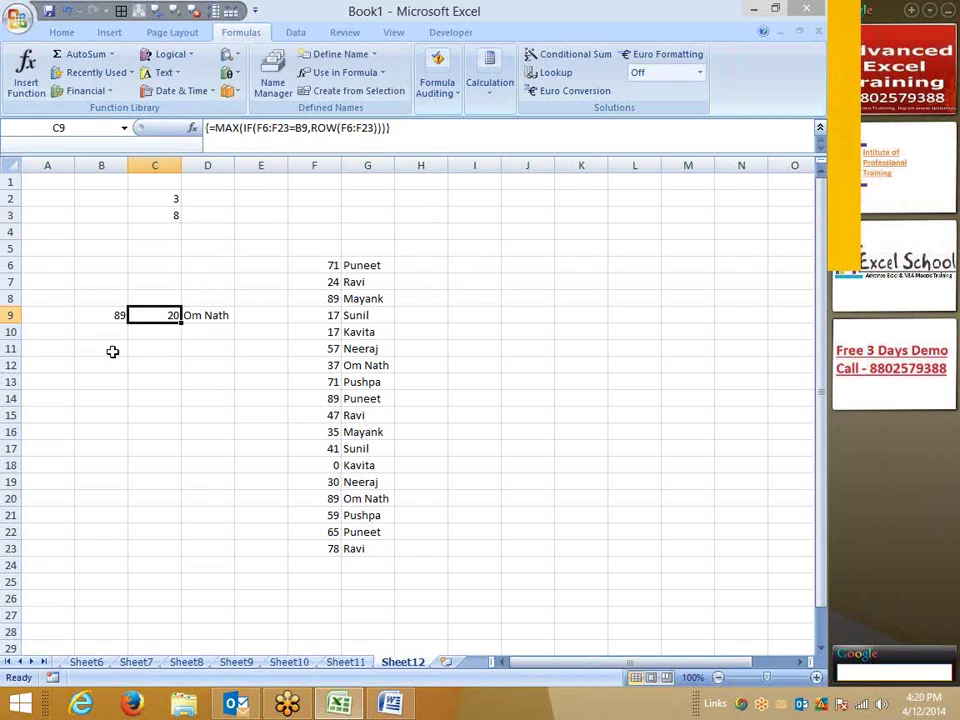
left_click(113, 318)
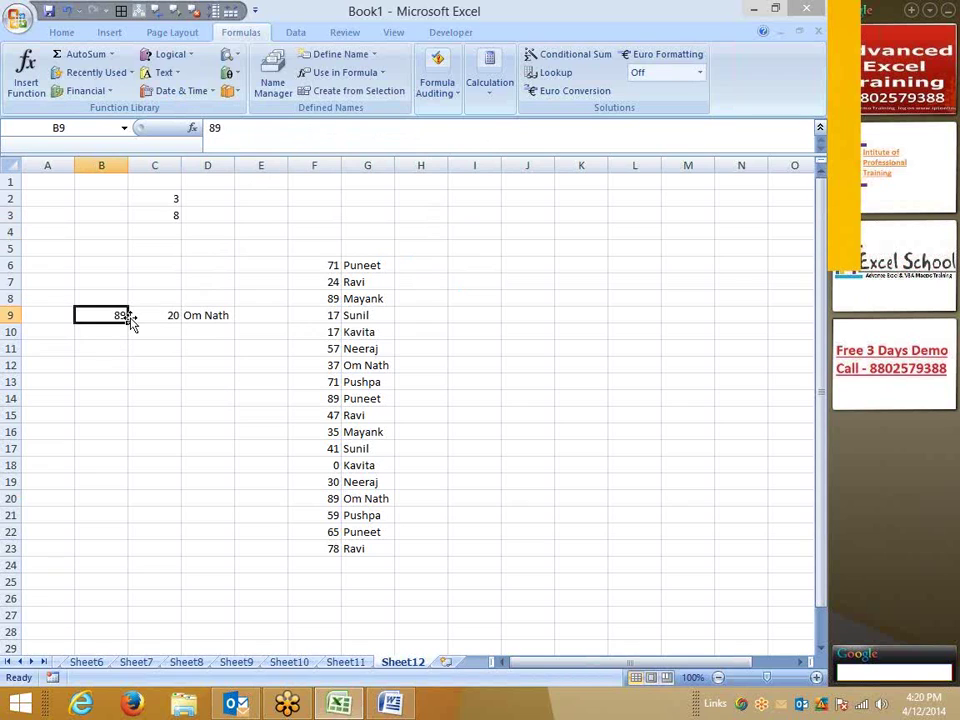
left_click(48, 349)
Enter the score 89 in A11 and the match number 2 in B11
type("89")
key("ctrl+Return")
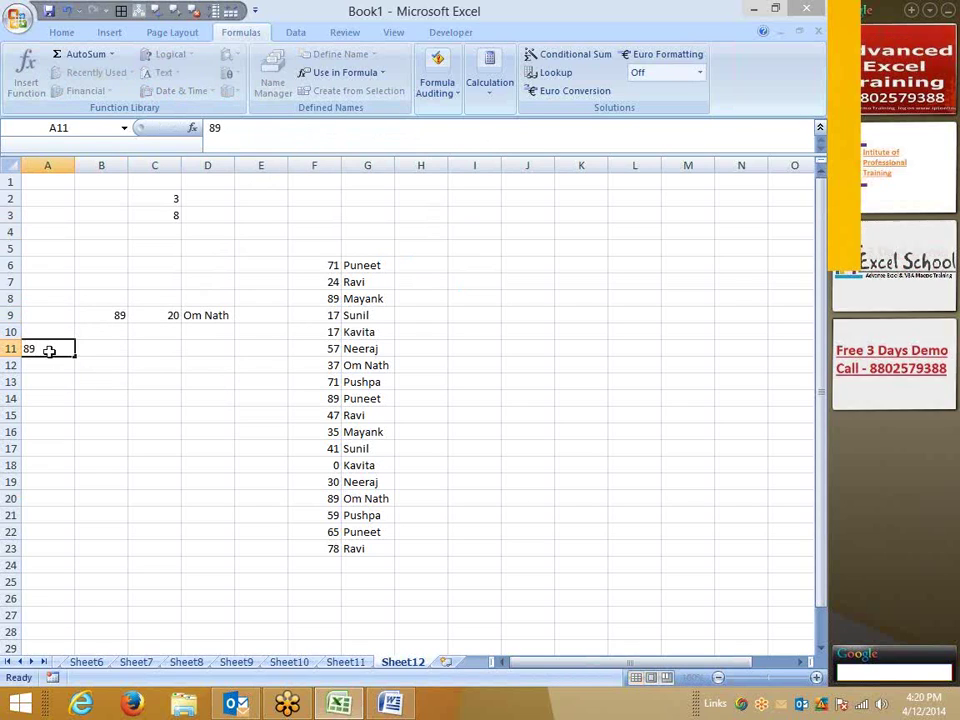
key("Tab")
type("2")
key("Tab")
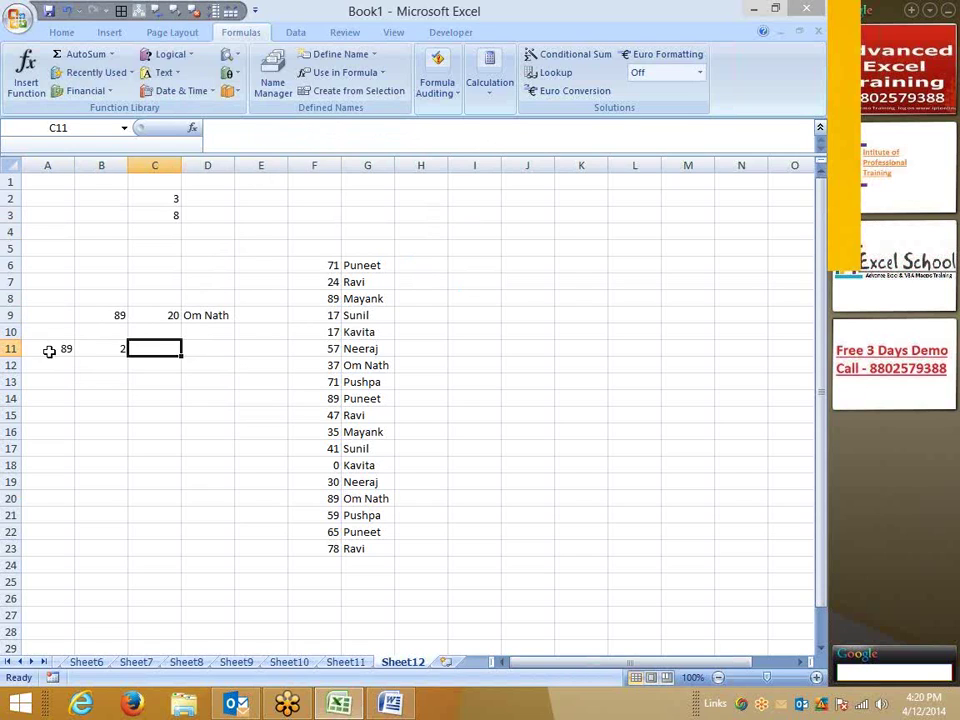
In C11 begin =SMALL(IF(F6:F23=A11, comparing the scores column against A11
type("=la")
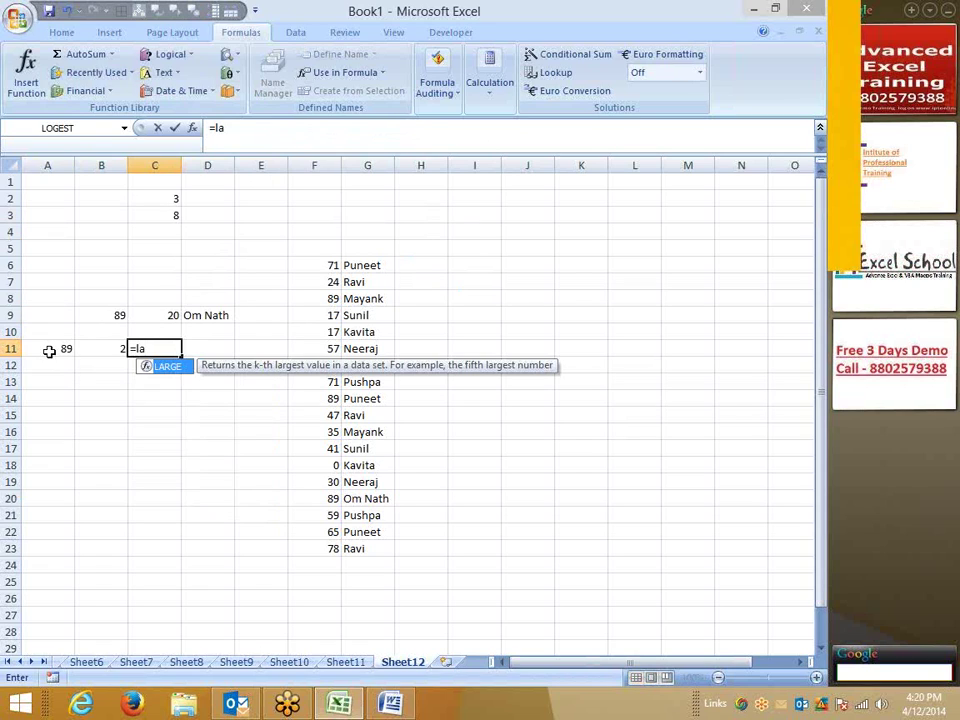
key("BackSpace")
key("BackSpace")
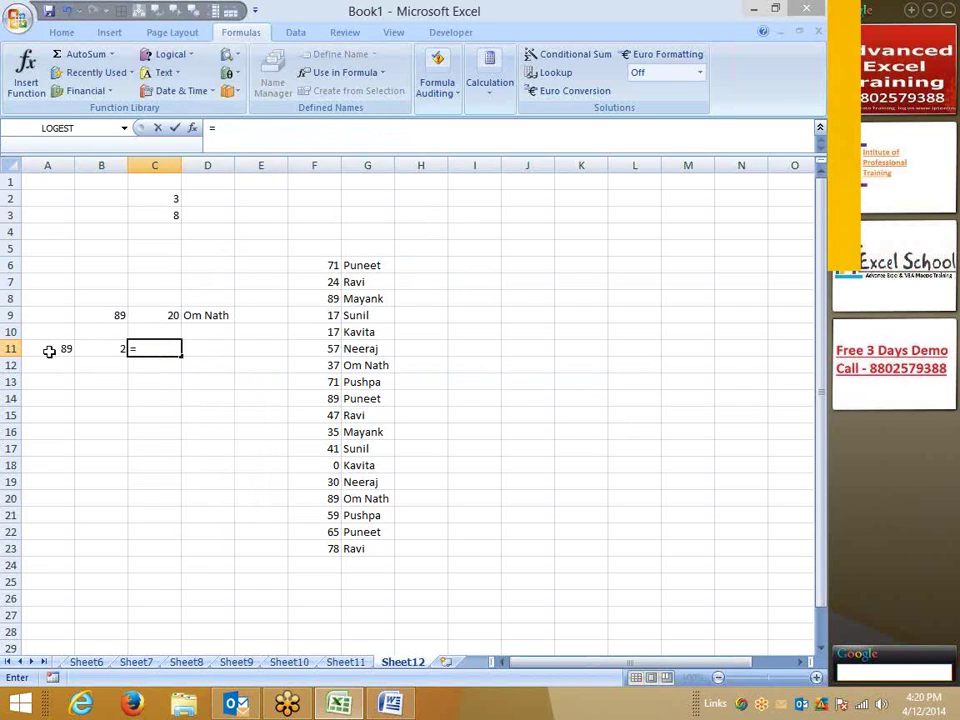
type("sm")
key("Tab")
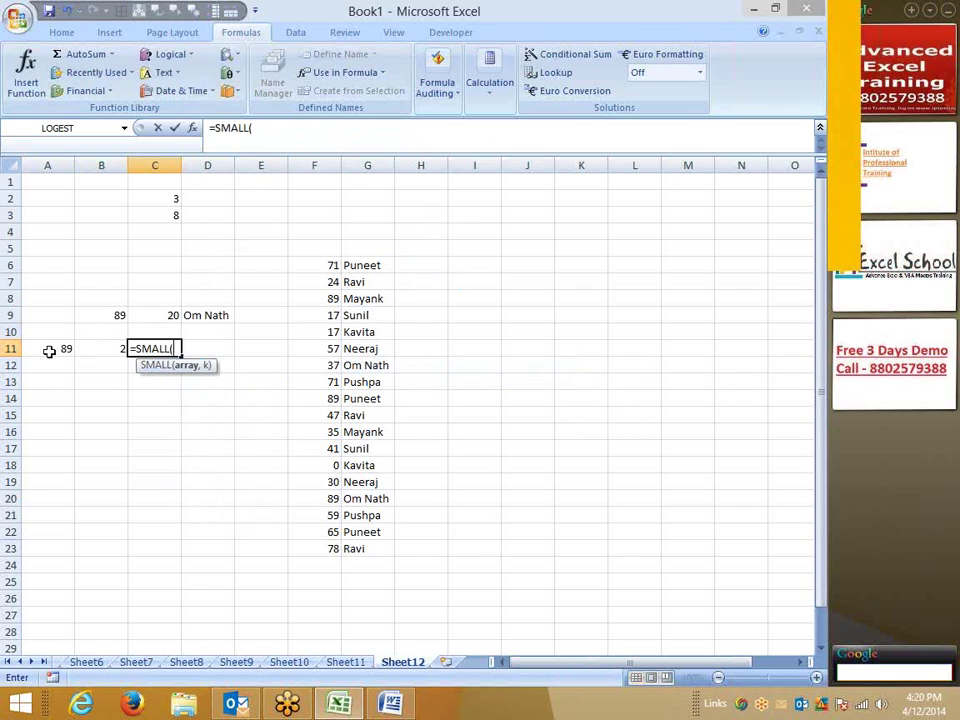
type("if")
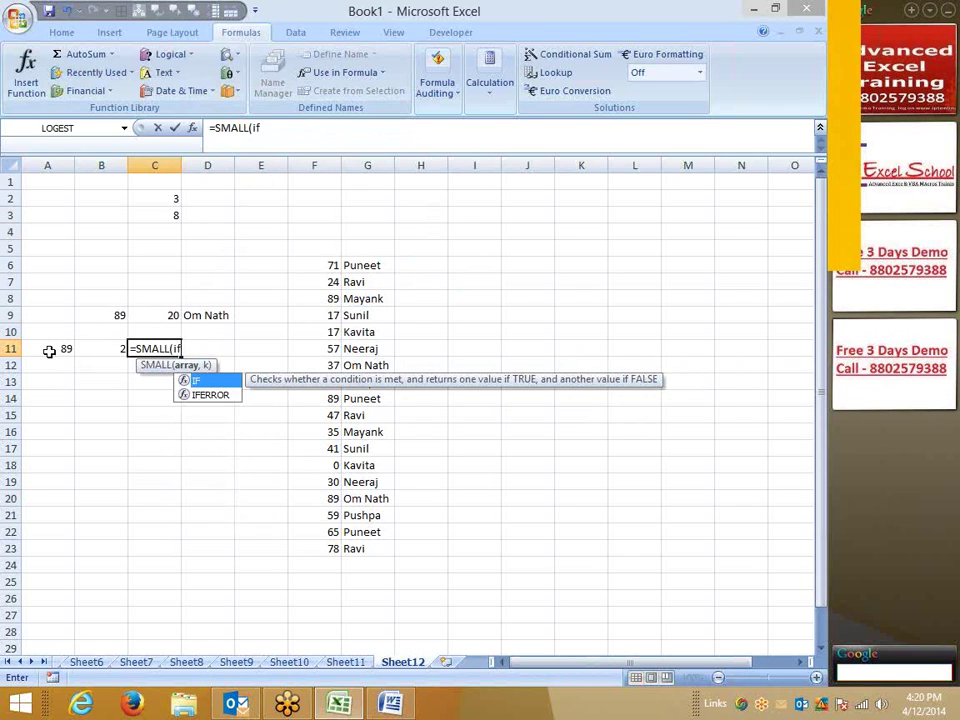
key("Tab")
key("Right")
key("Right")
key("Right")
key("Right")
key("Up")
key("Up")
key("Up")
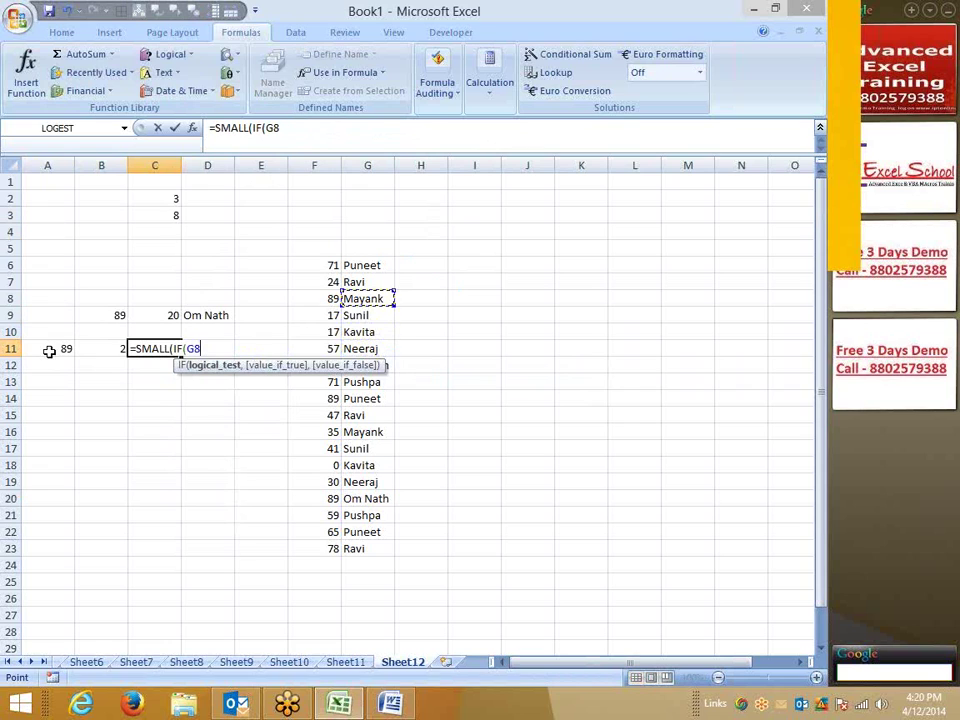
key("Left")
key("Up")
key("Up")
key("ctrl+shift+Down")
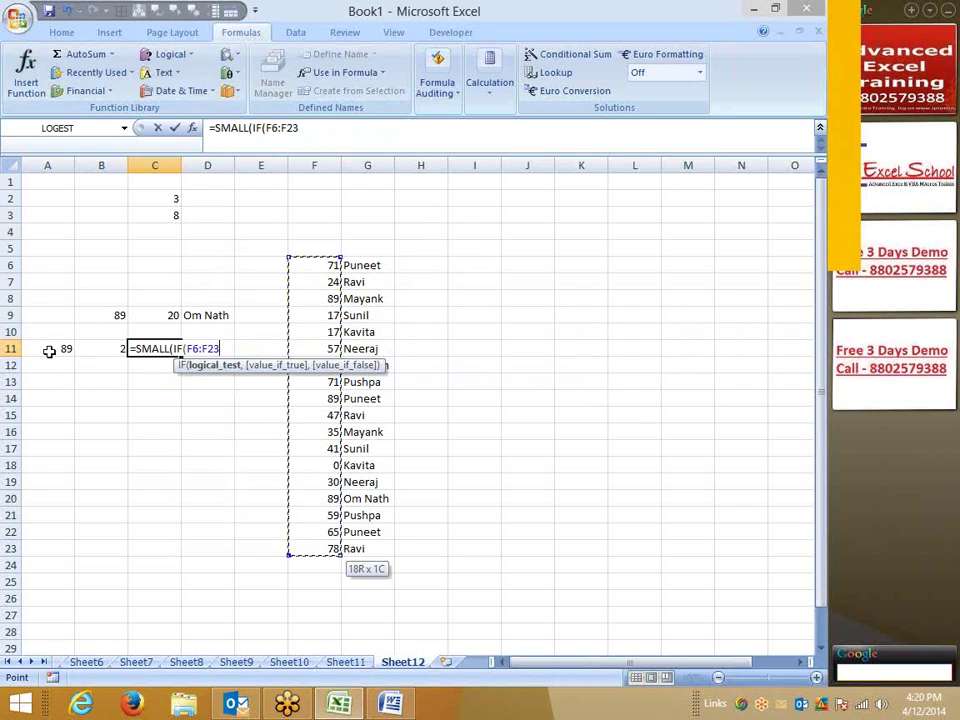
type("=")
key("Left")
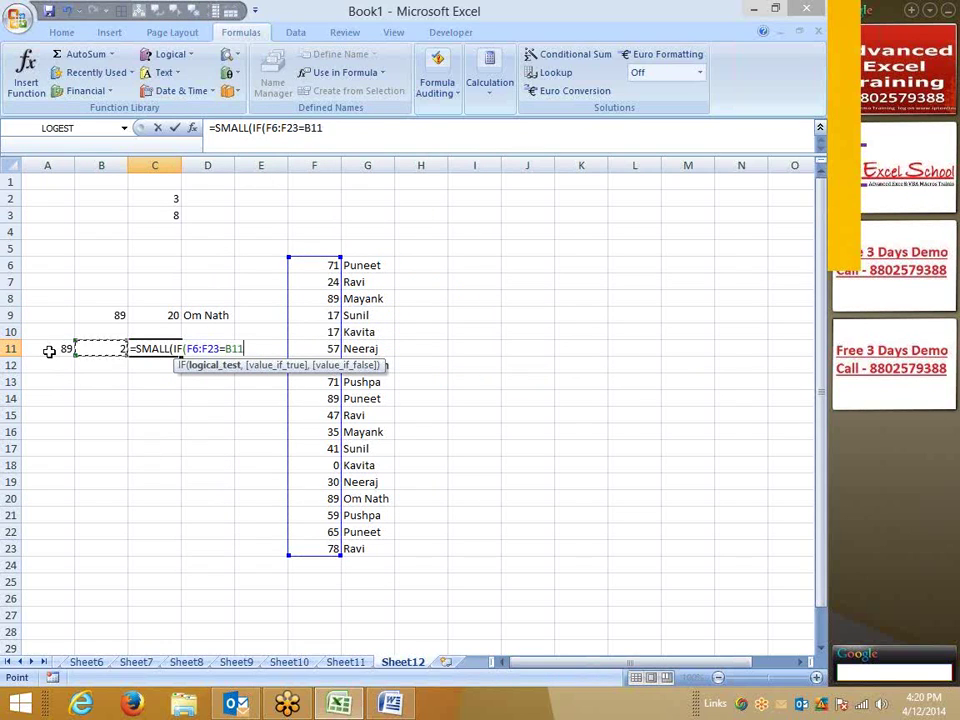
key("Left")
Add ROW(F6:F23)) as the IF result, closing the first SMALL argument
type(",")
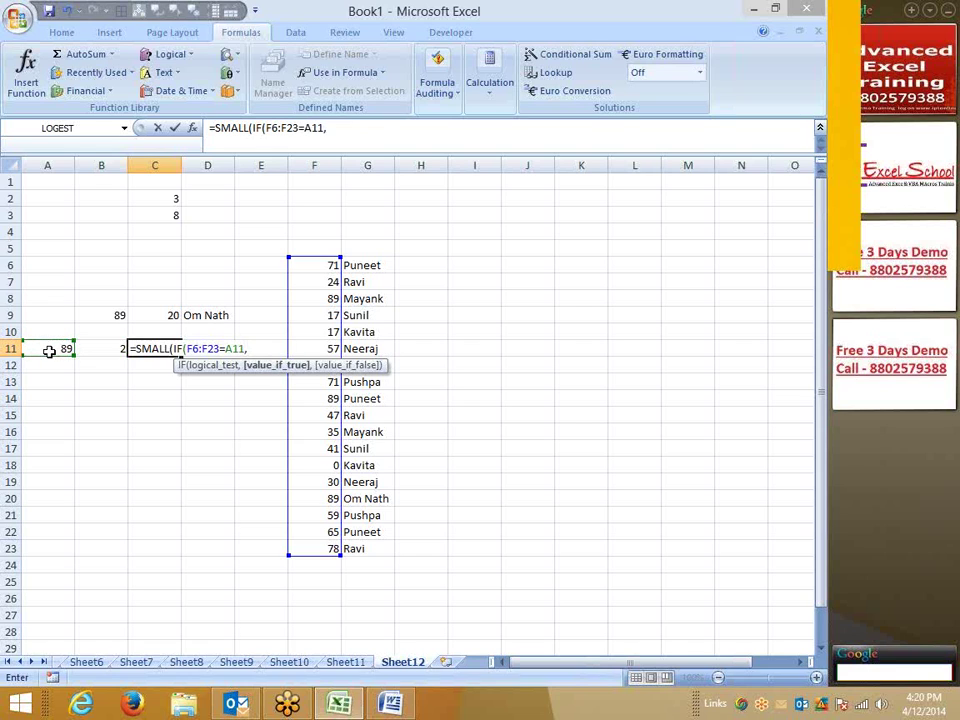
type("rp")
key("BackSpace")
type("o")
key("Down")
key("Down")
key("Down")
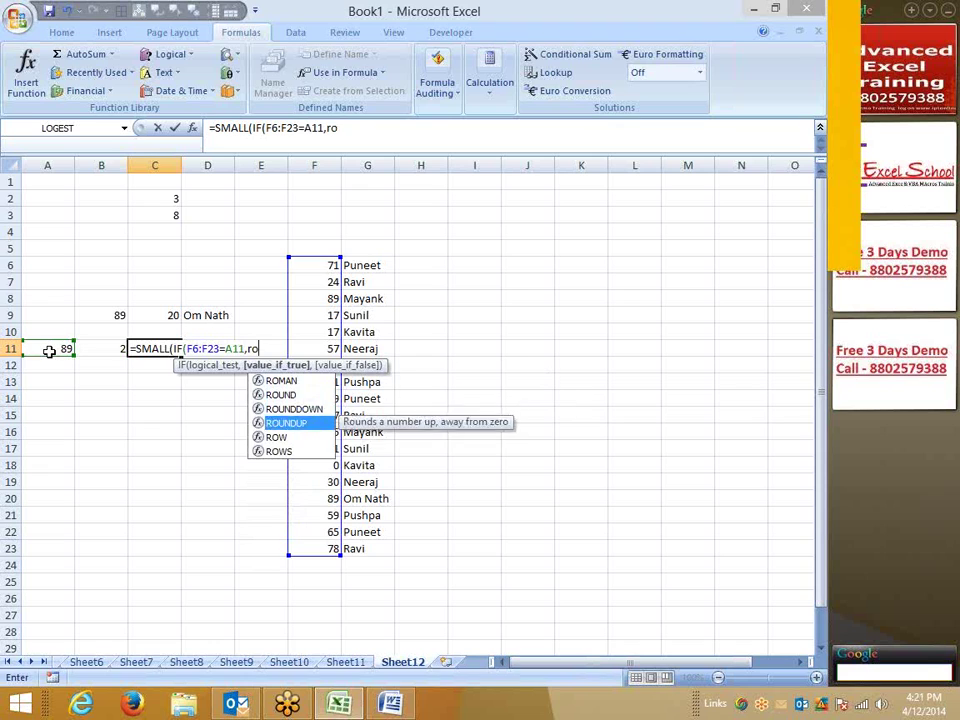
key("Down")
key("Tab")
key("Up")
key("Right")
key("Right")
key("Up")
key("Up")
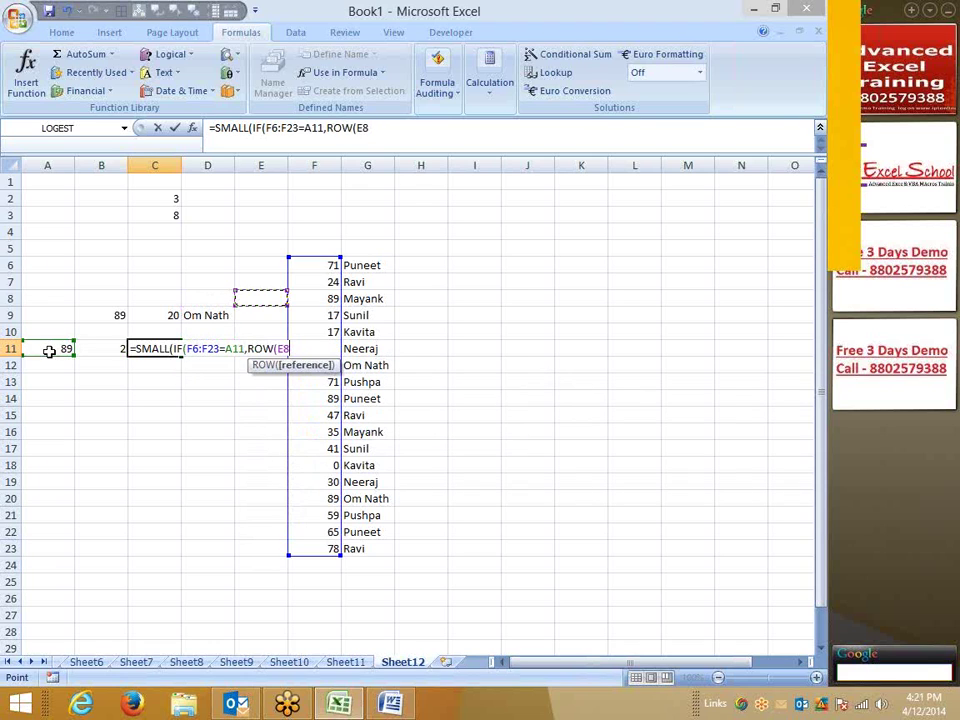
key("Right")
key("Up")
key("ctrl+Down")
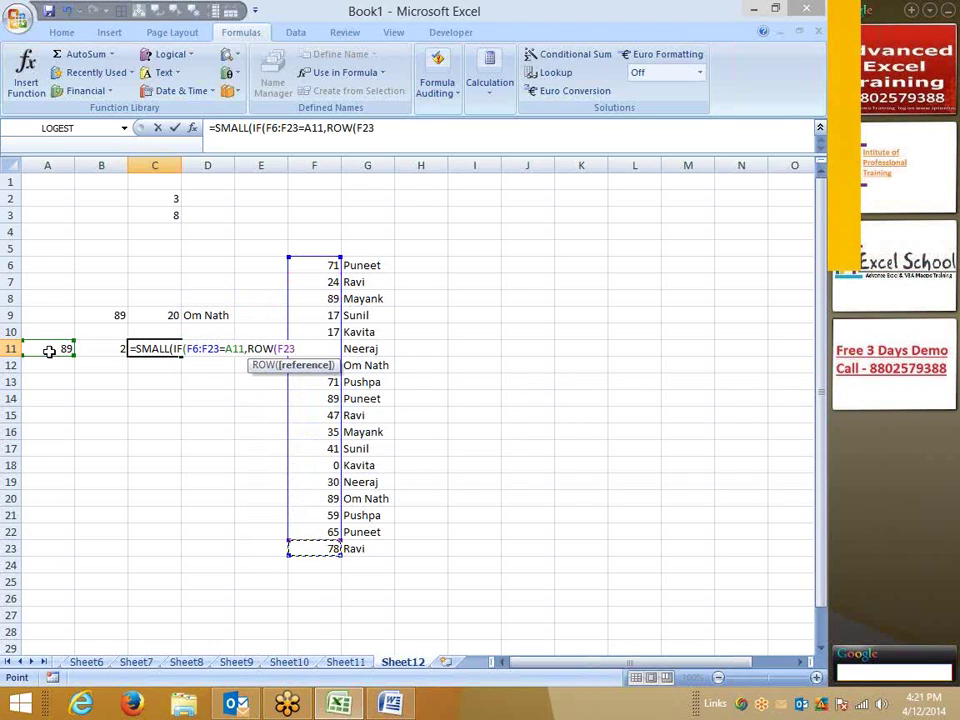
key("ctrl+shift+Up")
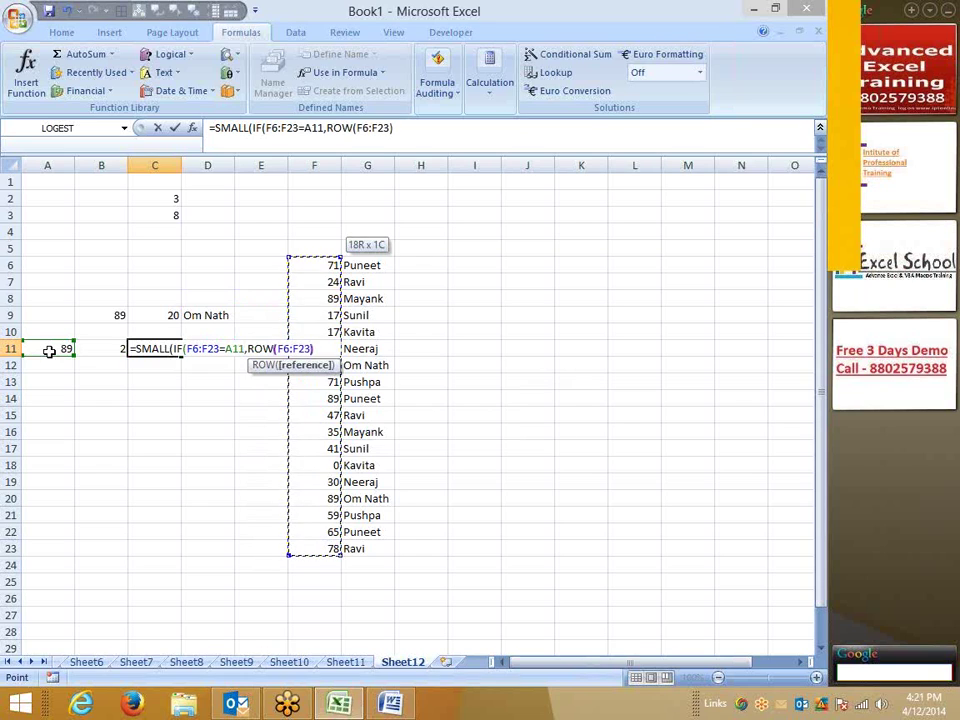
type(")")
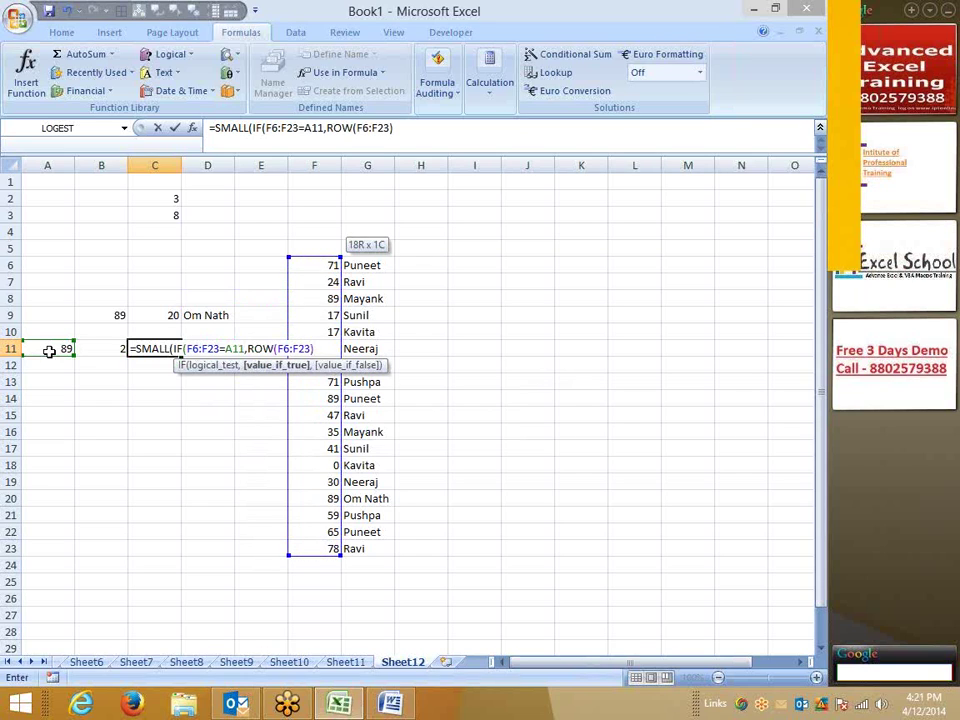
type(")")
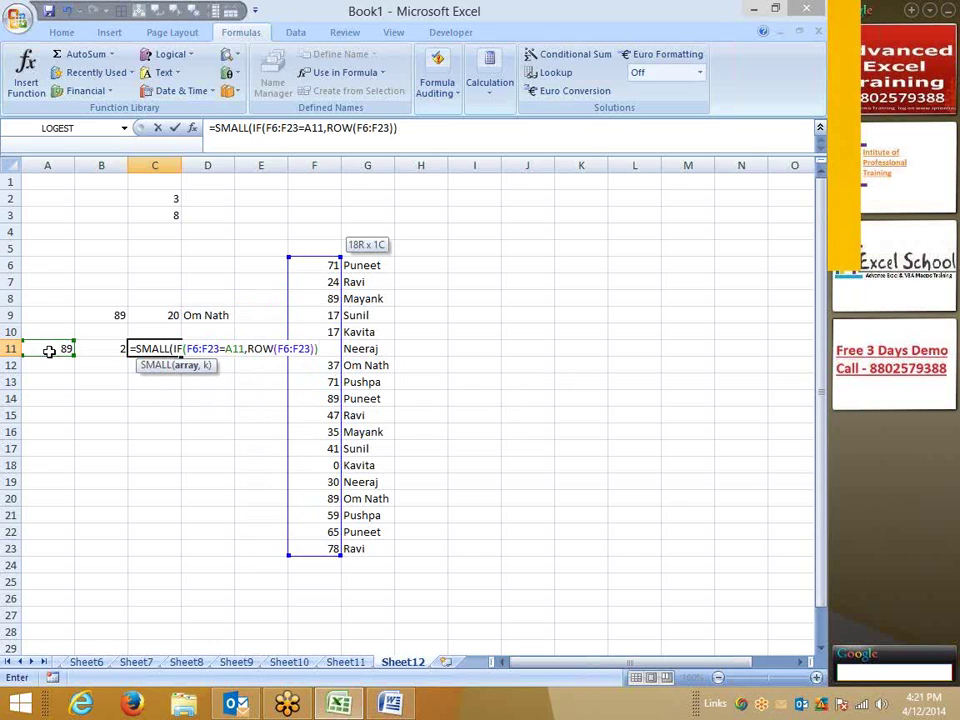
type(",")
Finish C11 as the array formula {=SMALL(IF(F6:F23=A11,ROW(F6:F23)),B11)}
left_click(107, 348)
key("Return")
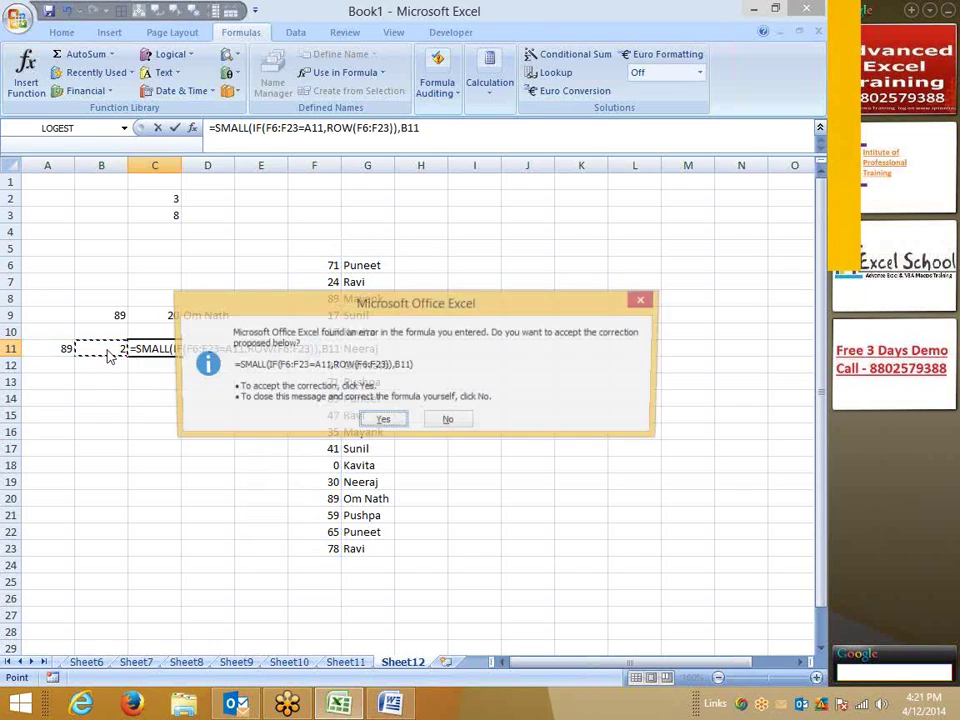
key("Return")
key("Up")
key("F2")
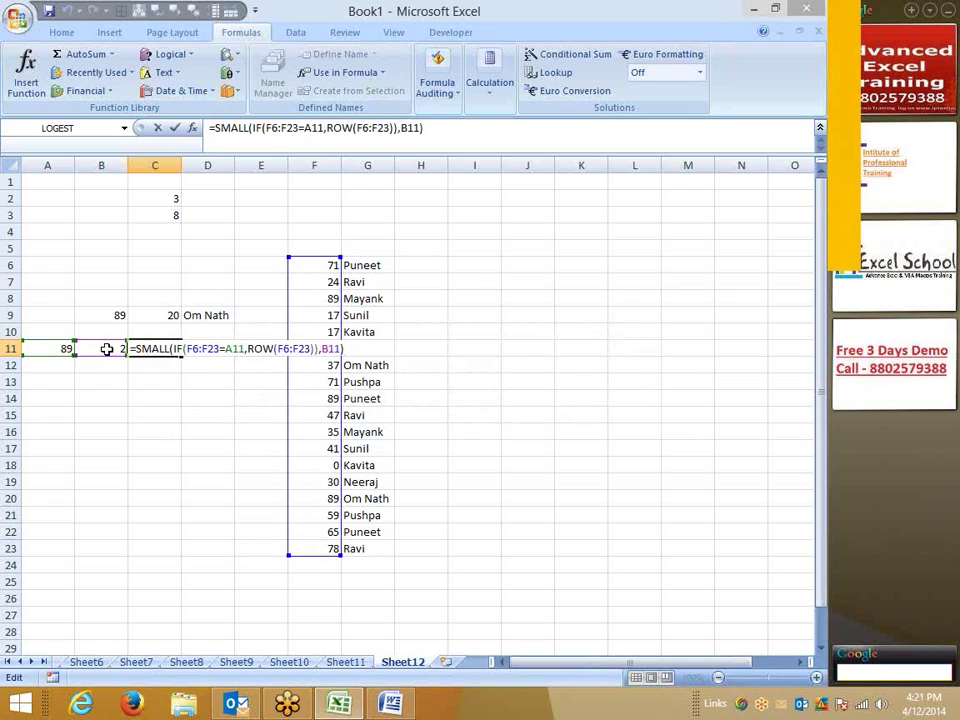
key("ctrl+shift+Return")
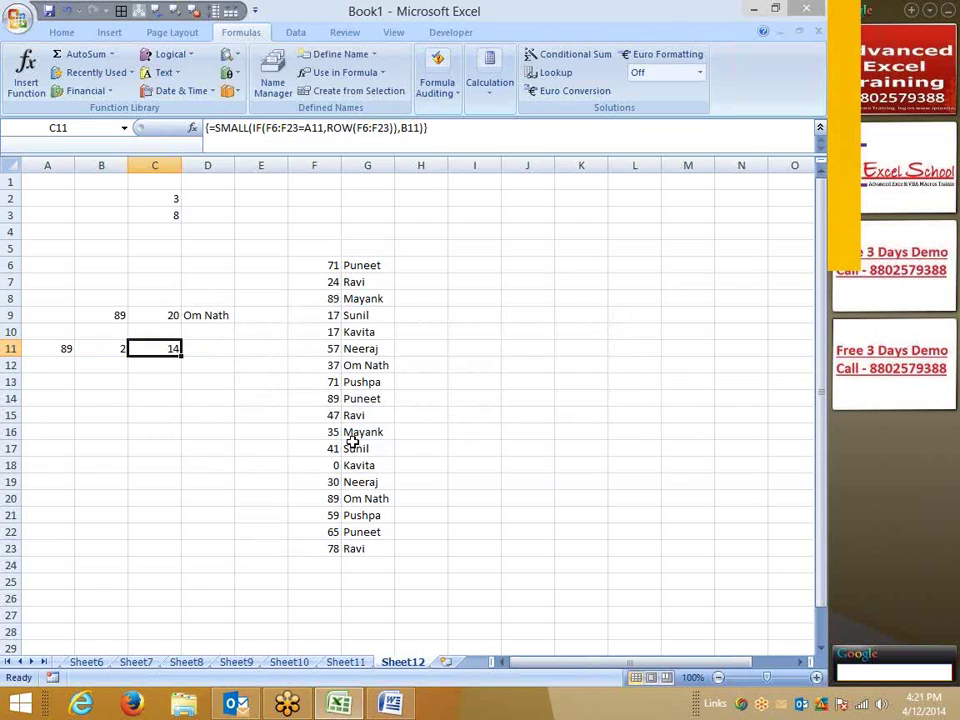
left_click(352, 399)
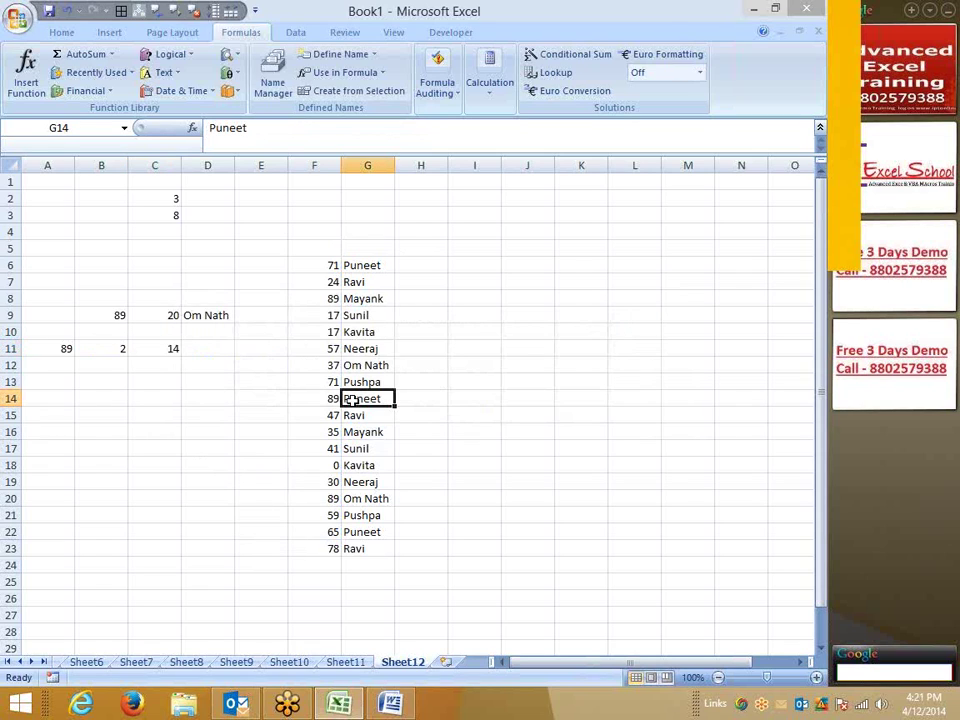
left_click(117, 348)
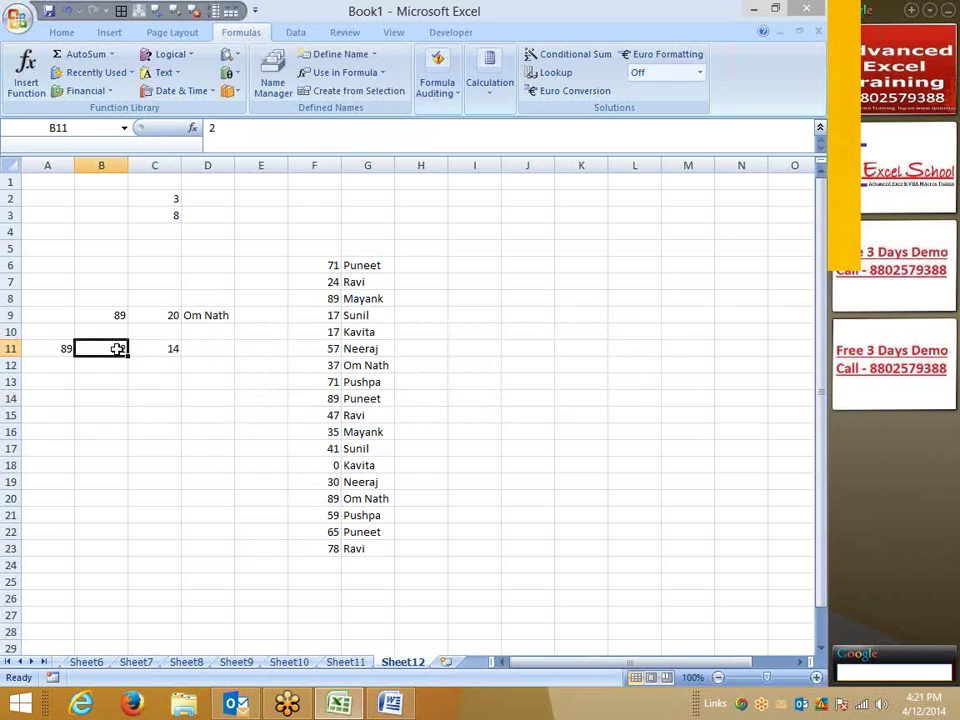
type("3")
left_click(145, 400)
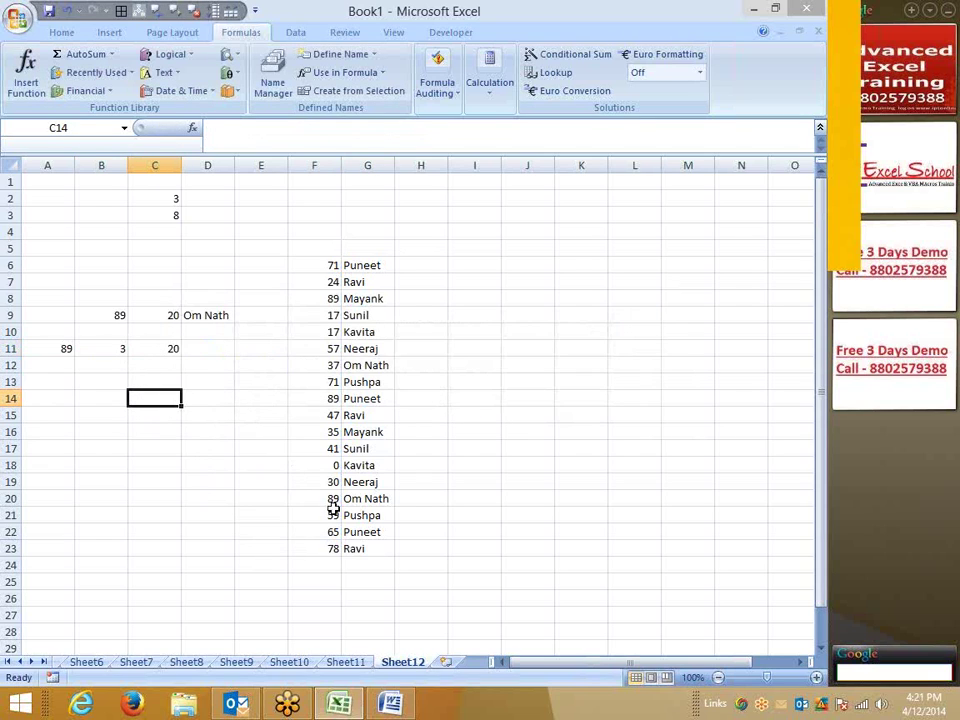
left_click(367, 500)
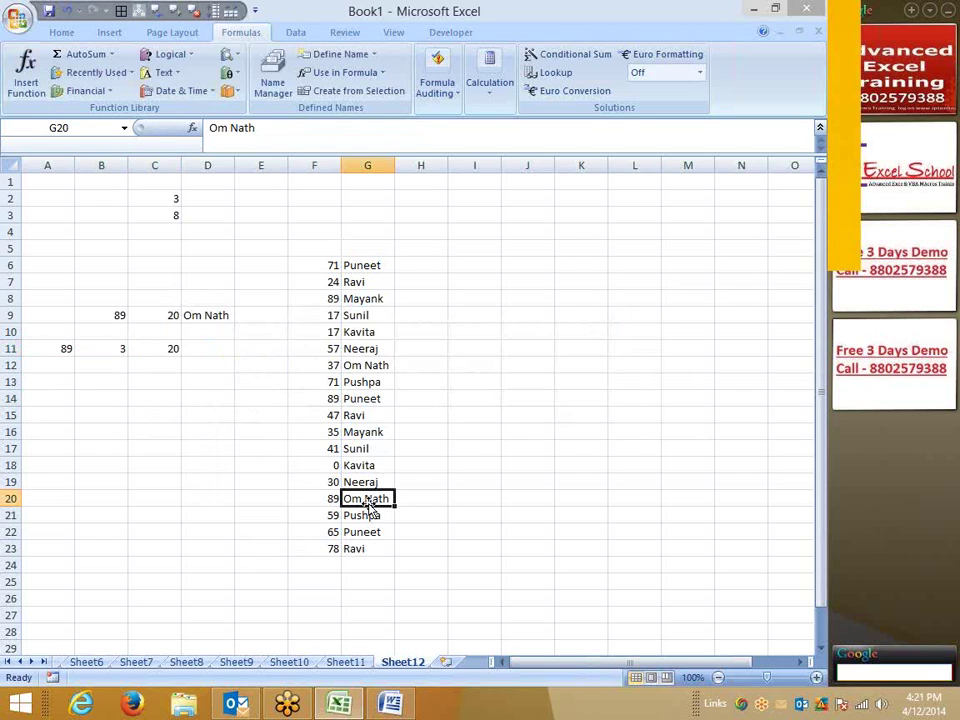
left_click(210, 320)
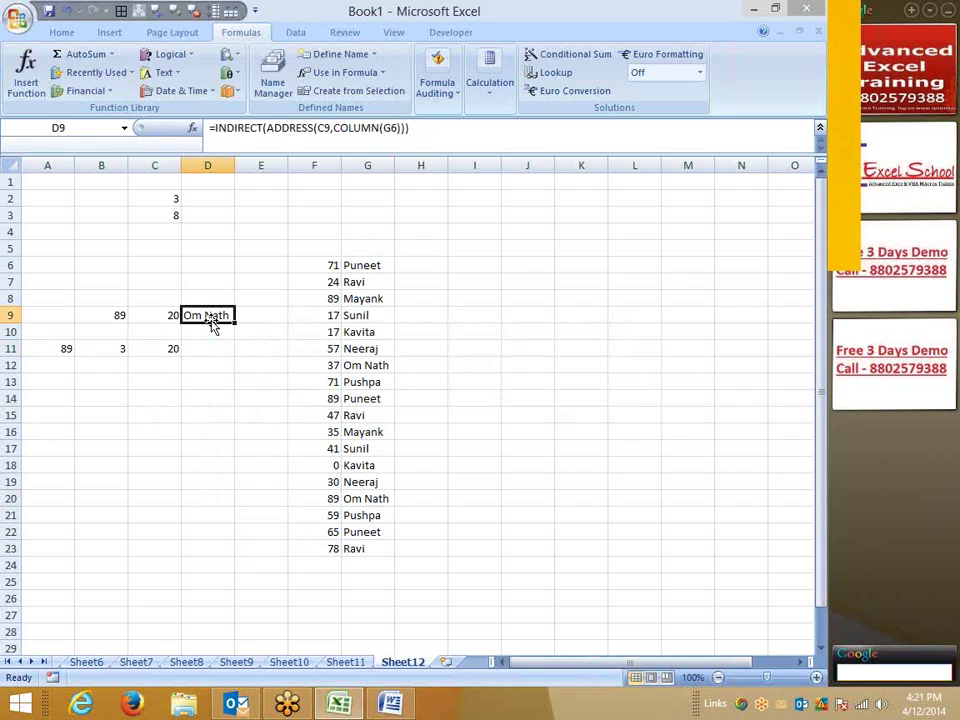
Copy the name-lookup formula from D9 into D11
key("ctrl+c")
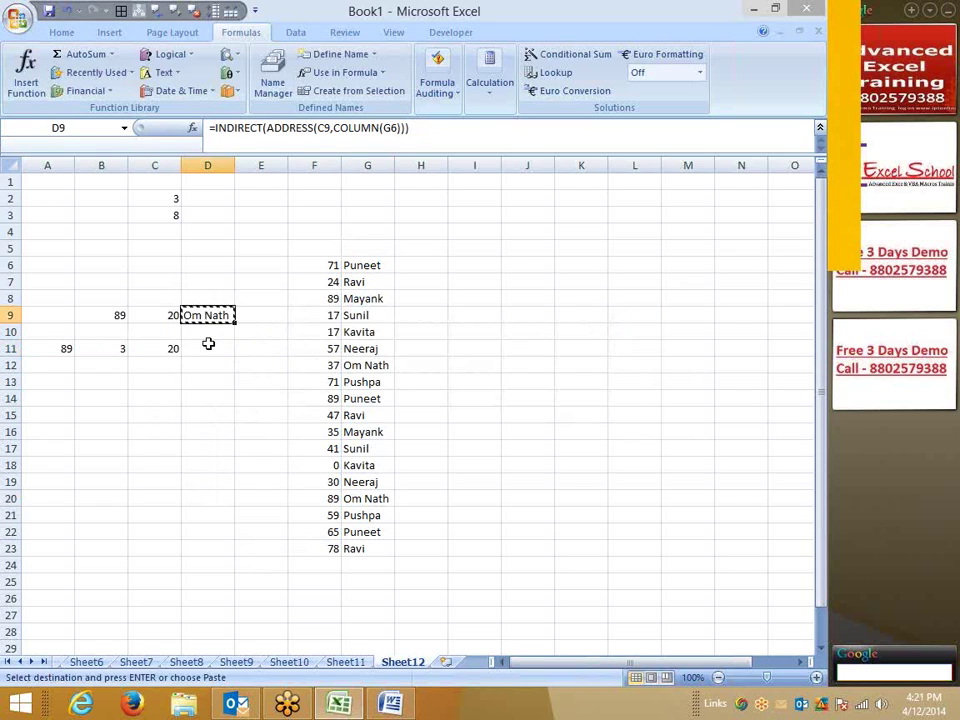
left_click(207, 344)
key("ctrl+v")
double_click(207, 344)
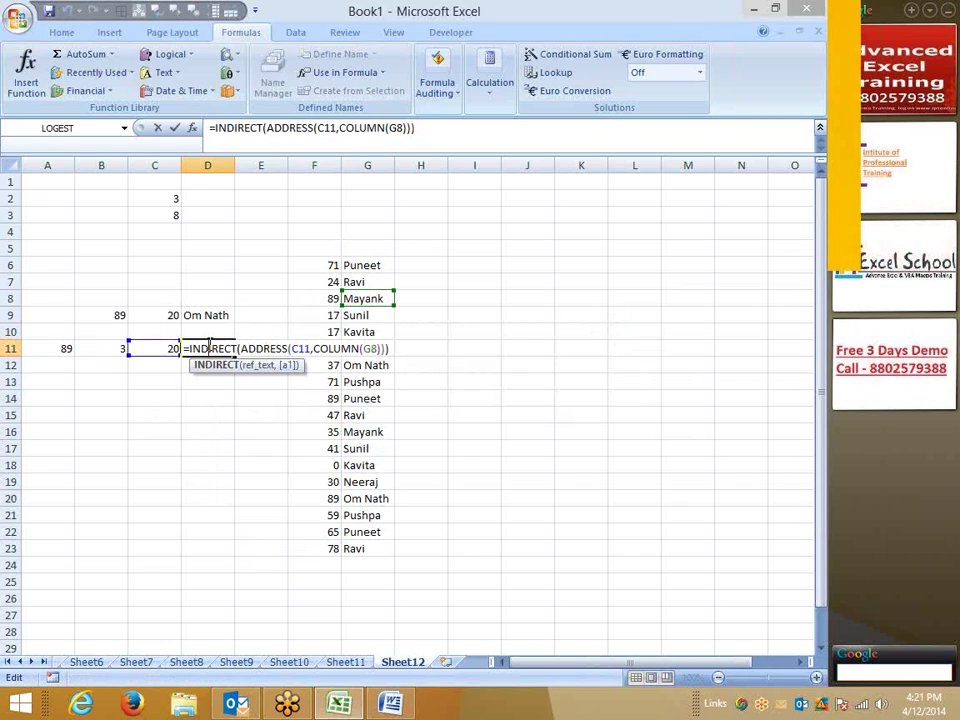
key("Escape")
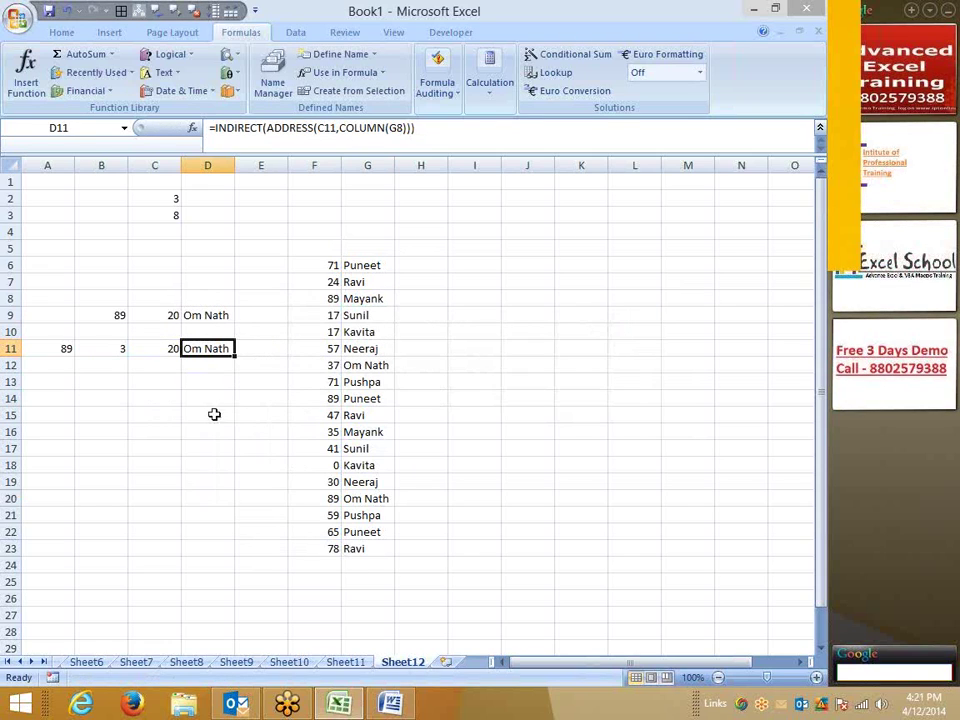
Set B11 to 1 and then 2, so C11 returns 14 and D11 shows Puneet
left_click(126, 354)
type("1")
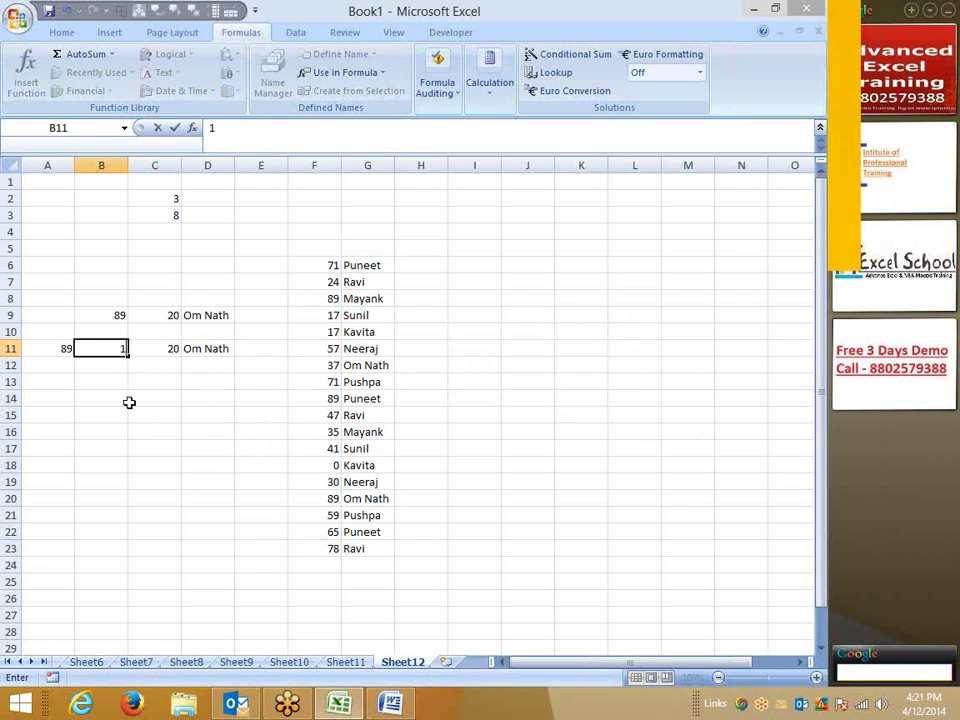
left_click(131, 401)
left_click(121, 347)
type("2")
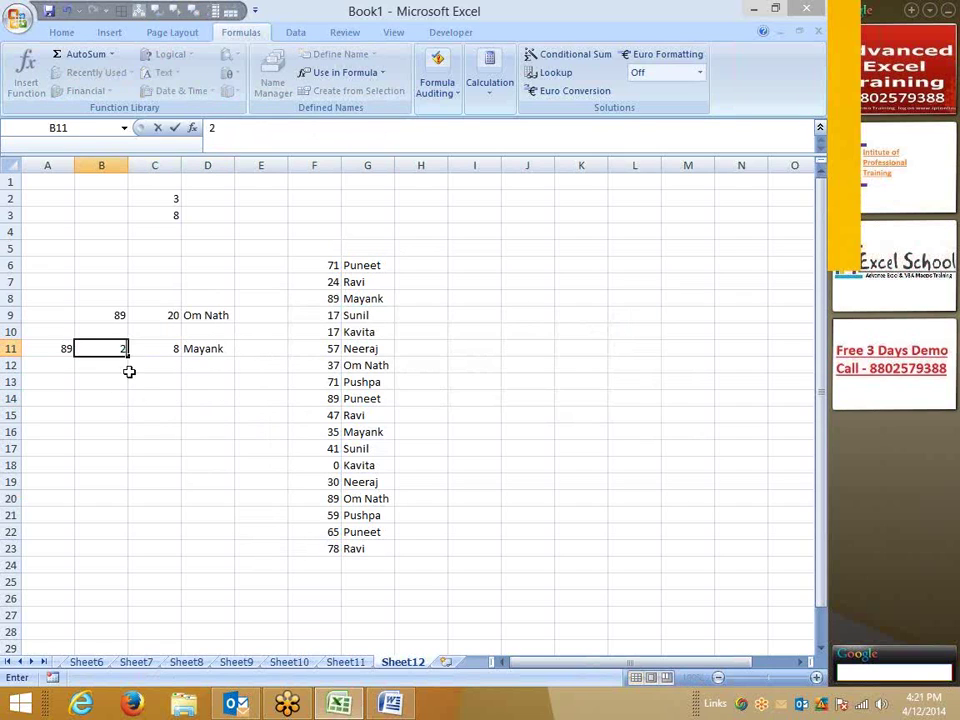
left_click(141, 392)
left_click(170, 351)
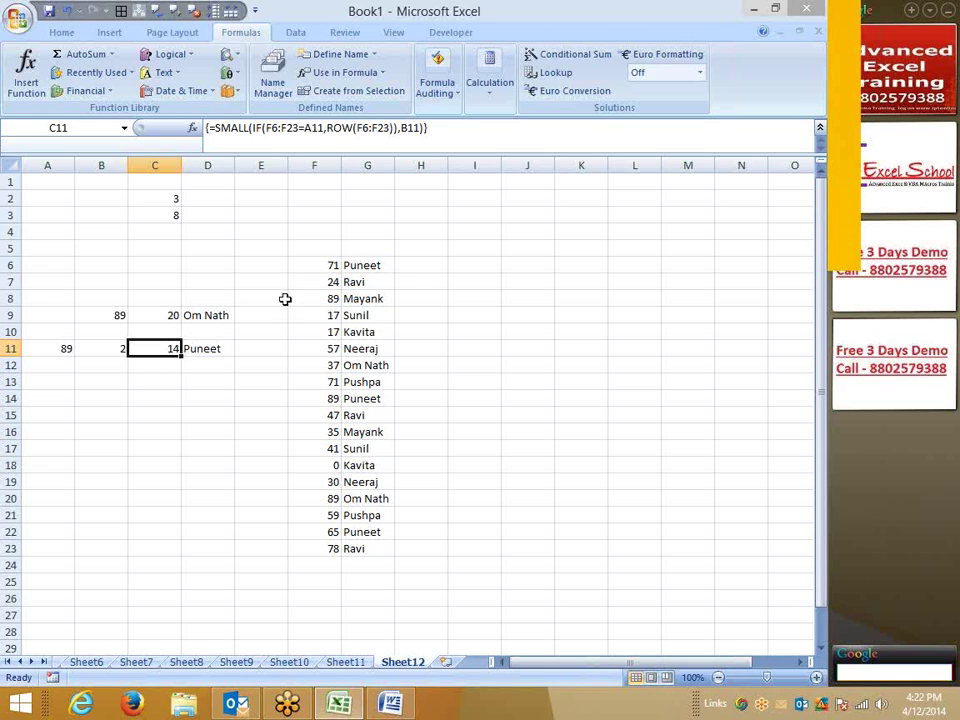
Change A11 to 24 and B11 to 1, giving row 7 and the name Ravi
left_click(63, 349)
type("2")
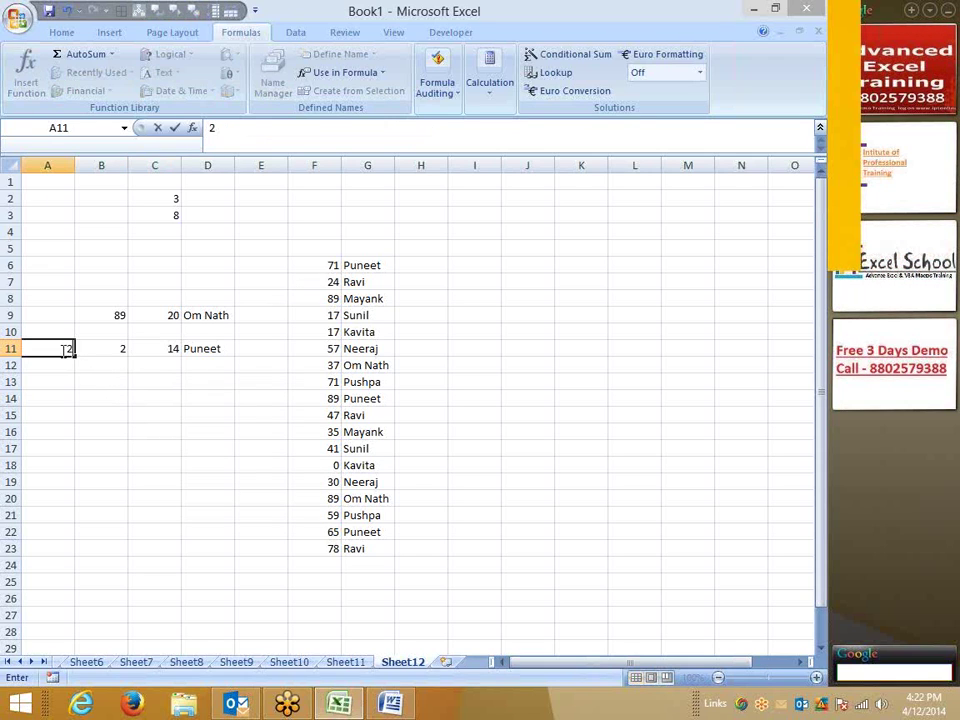
type("4")
left_click(140, 415)
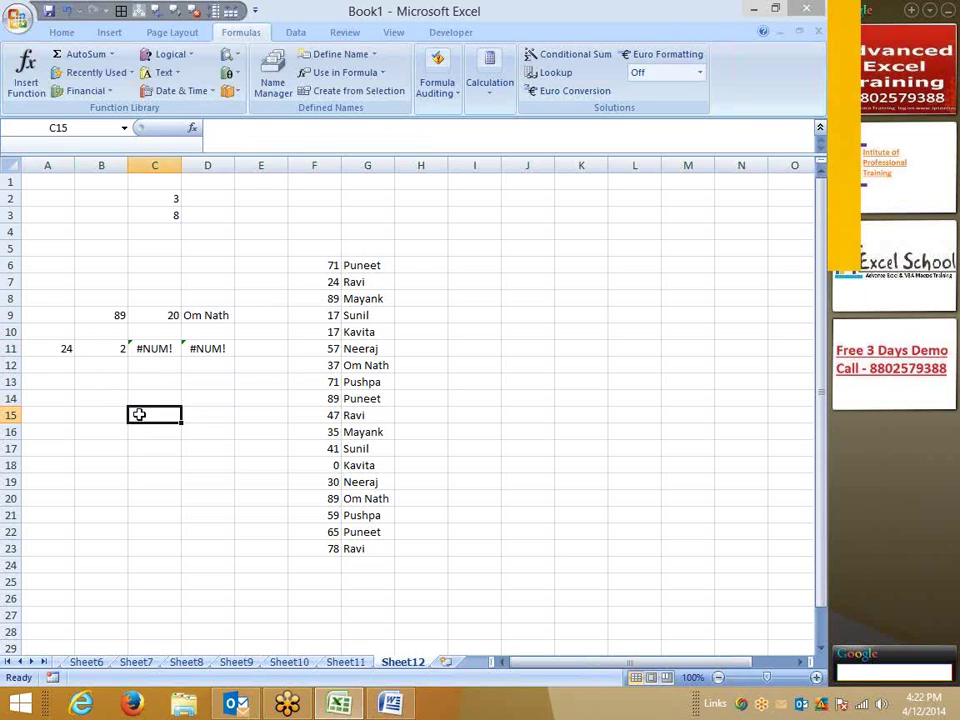
left_click(113, 348)
type("1")
left_click(138, 412)
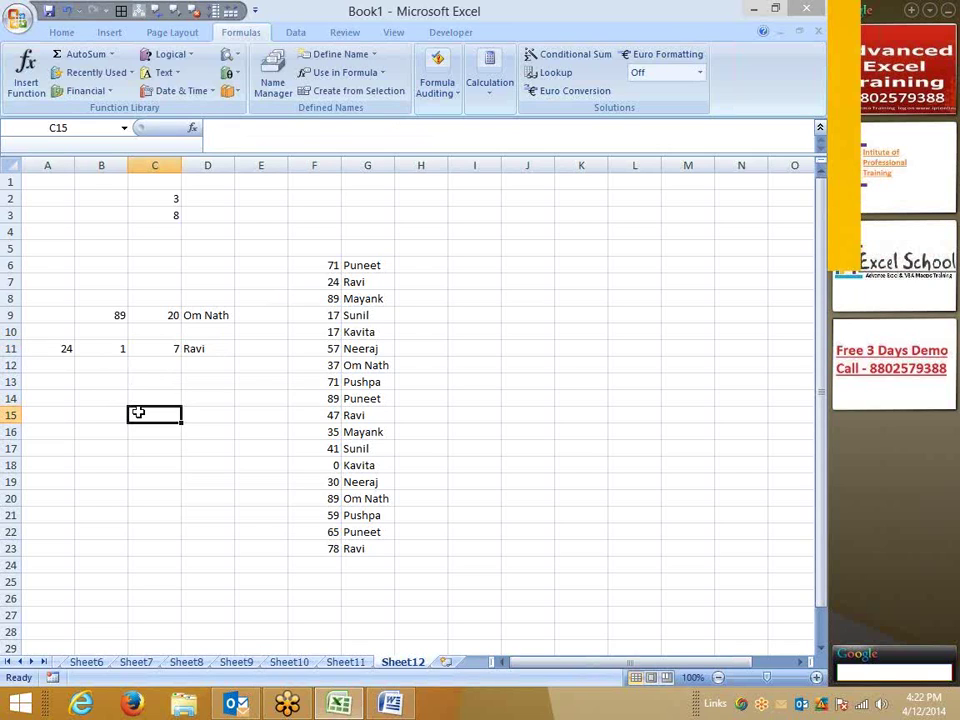
left_click(195, 347)
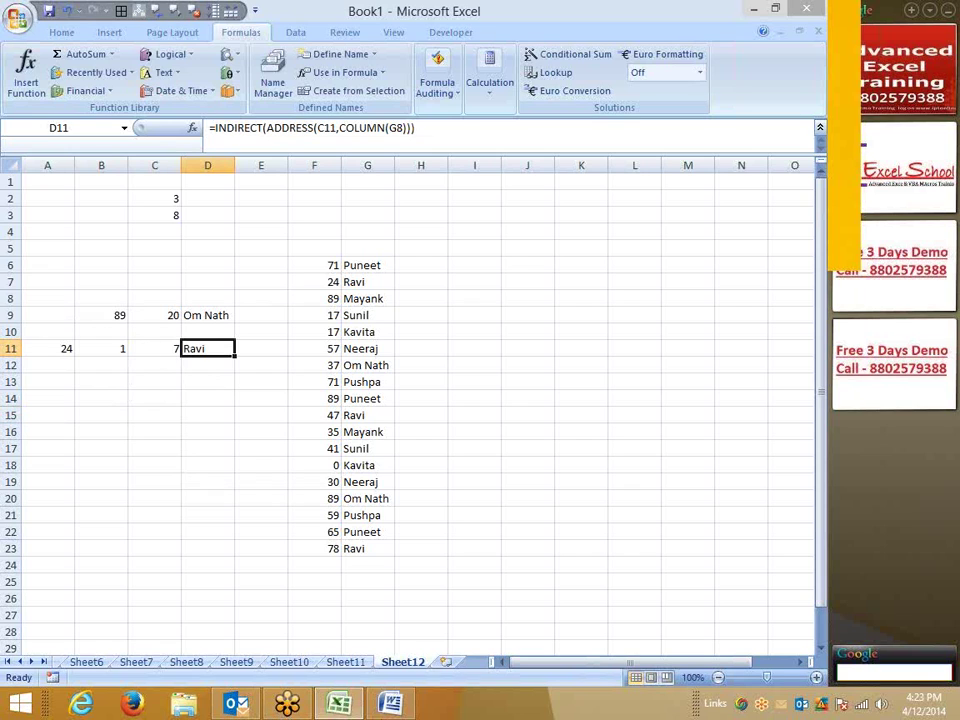
left_click(325, 664)
left_click(282, 664)
left_click(230, 664)
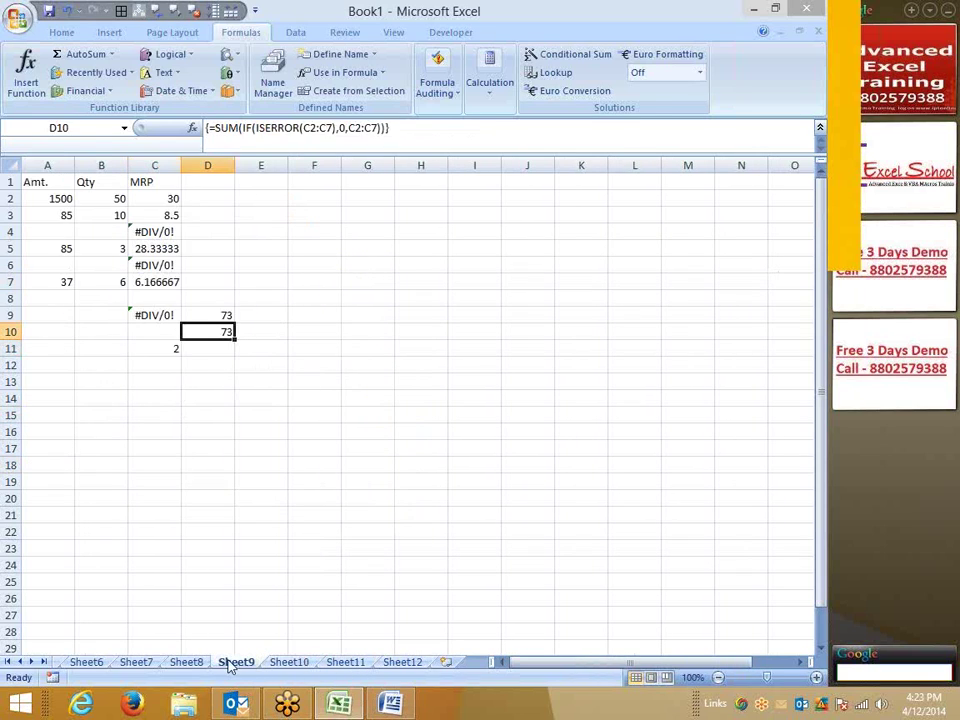
left_click(186, 664)
left_click(114, 664)
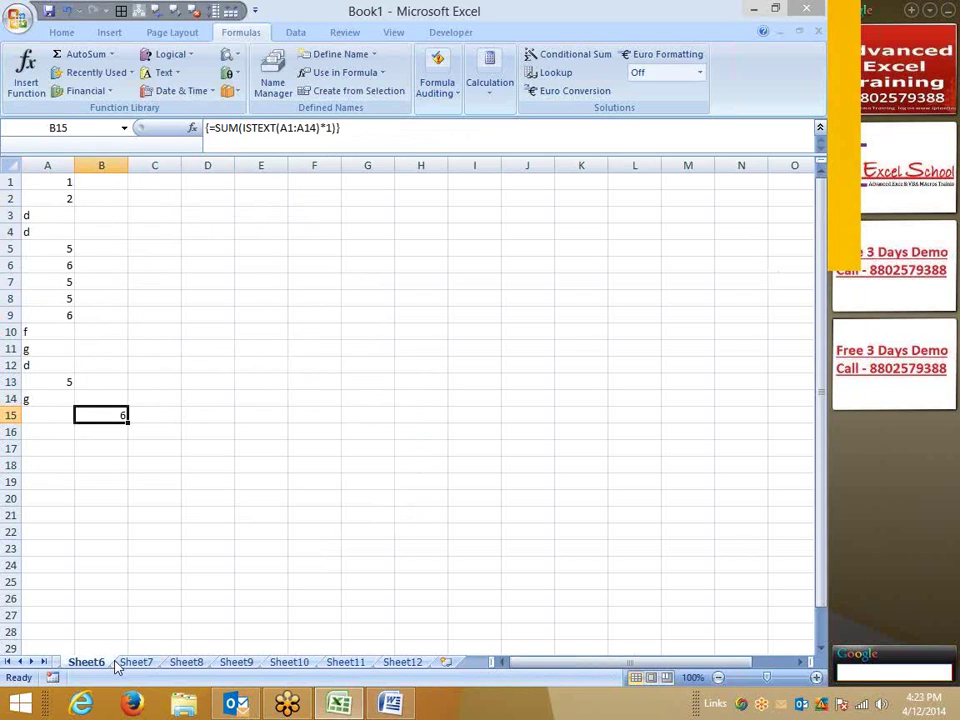
left_click(402, 664)
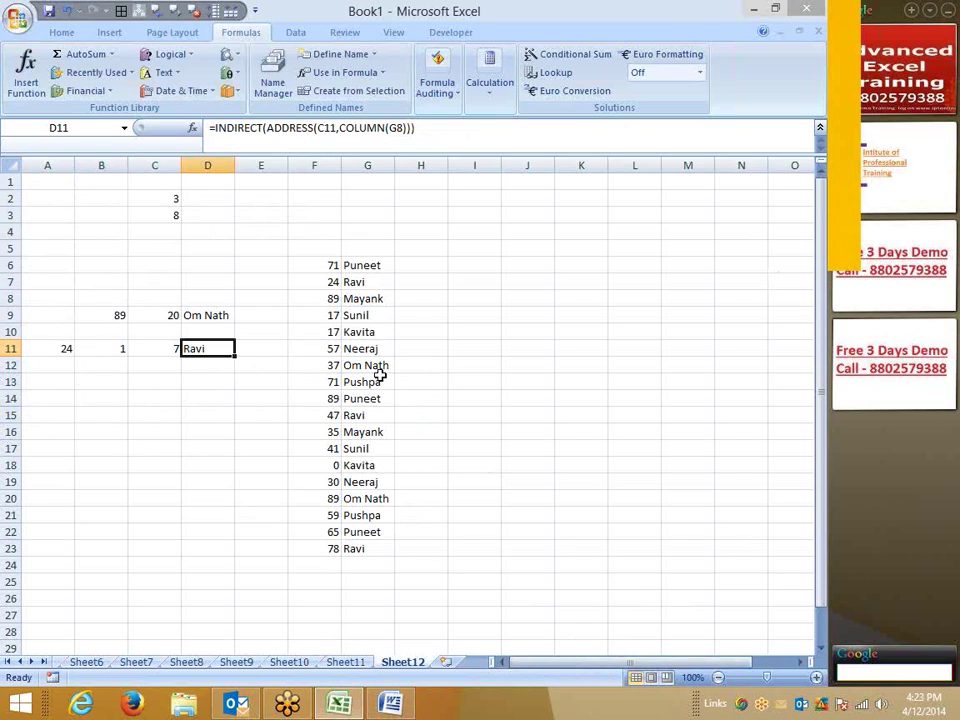
left_click(486, 255)
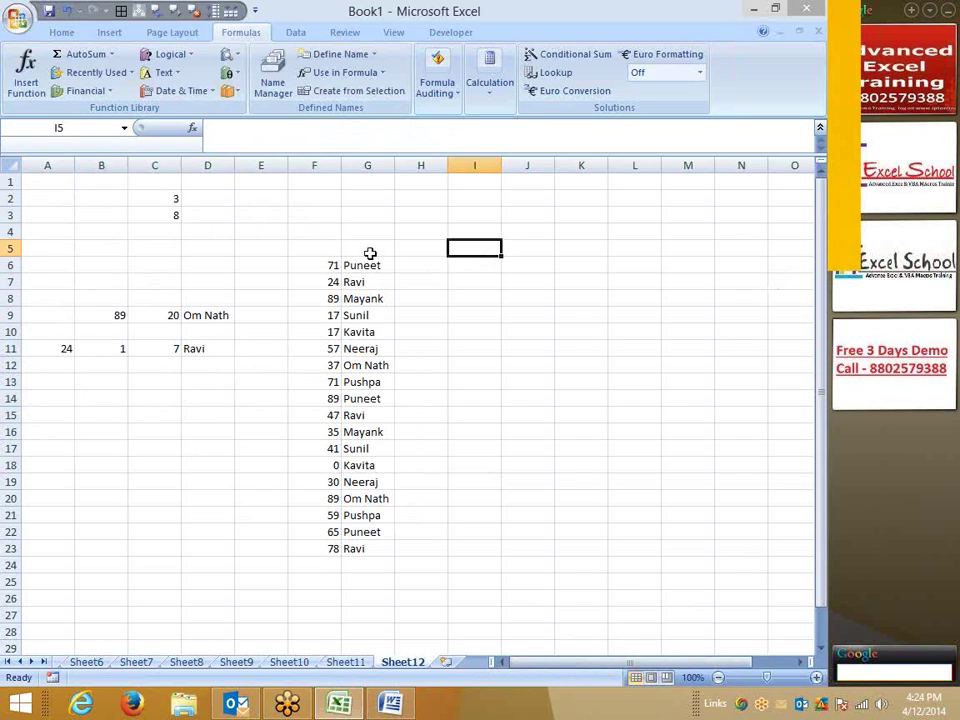
left_click_drag(367, 266, 369, 540)
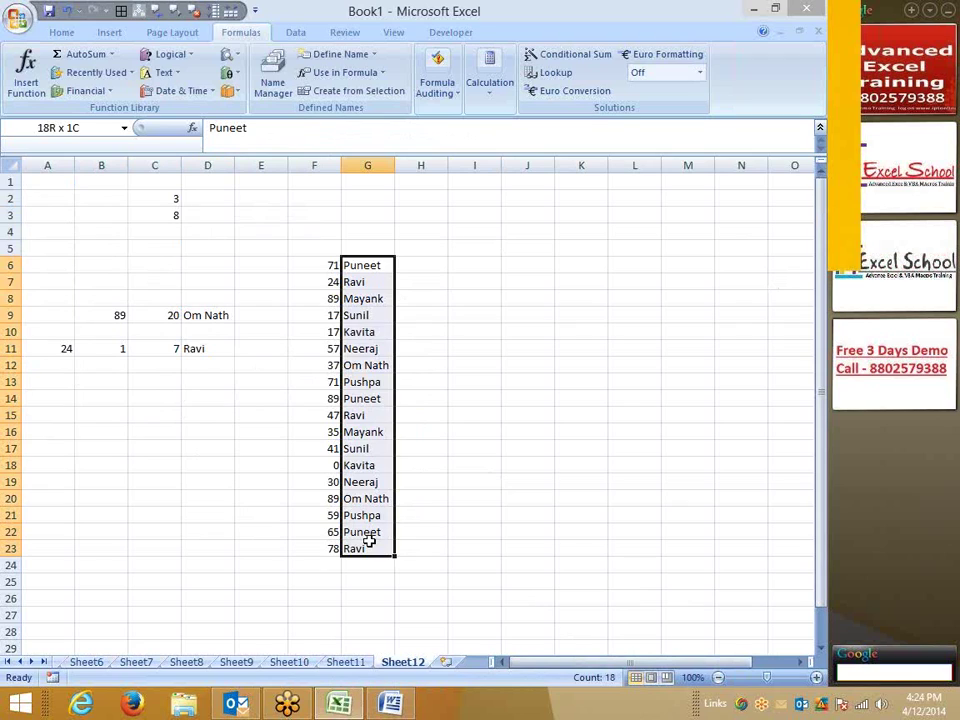
left_click(453, 250)
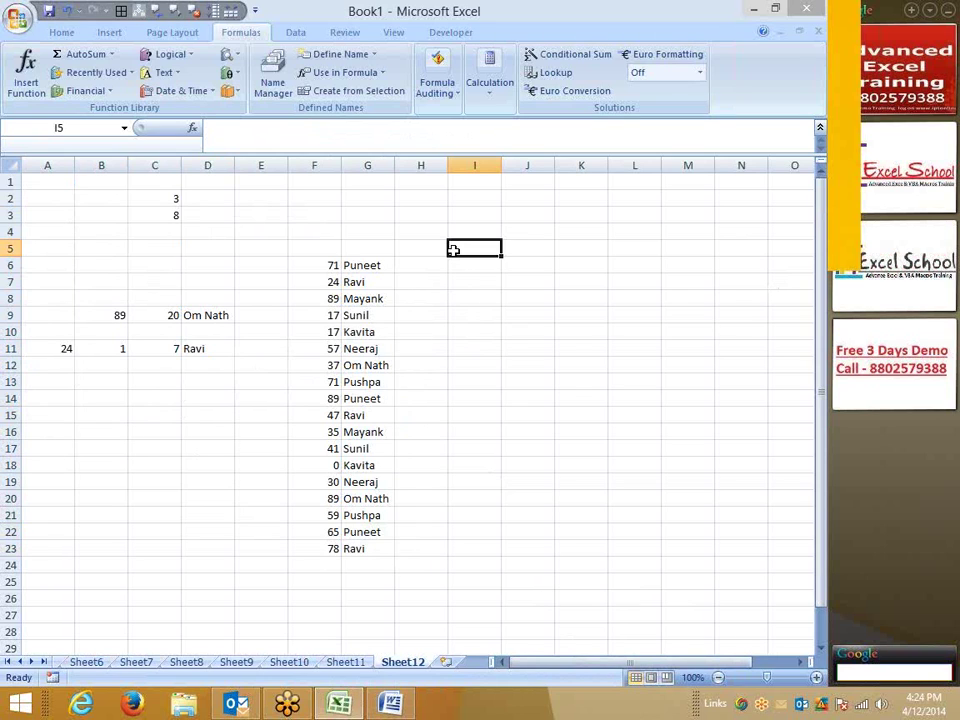
In I5 start =MATCH(MAX(LEN(G6:G23 to find the longest name length
type("=")
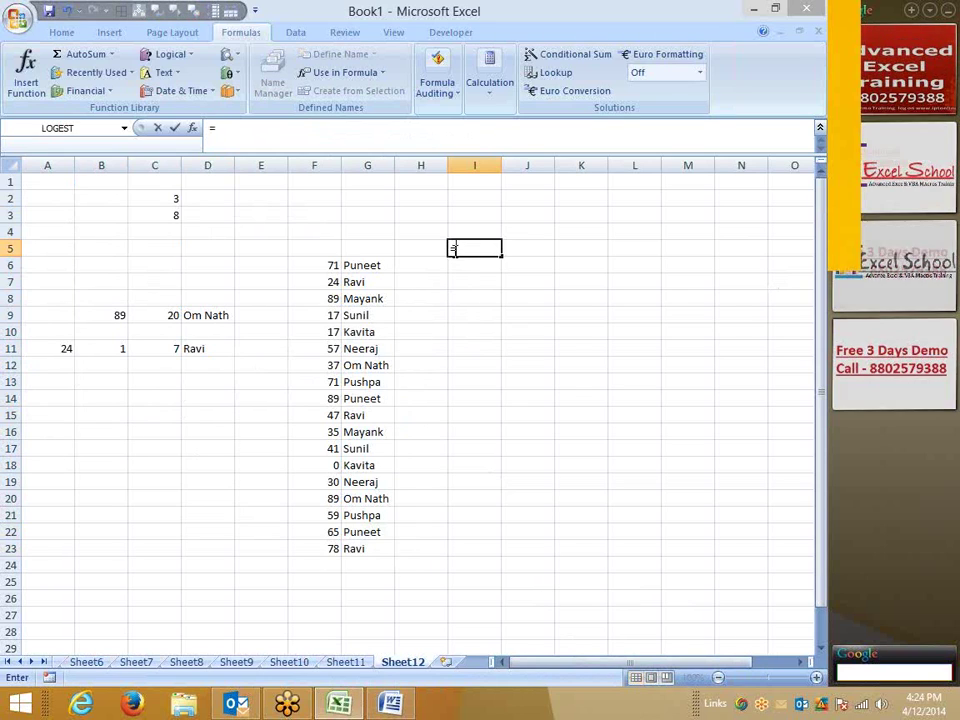
type("ma")
key("Tab")
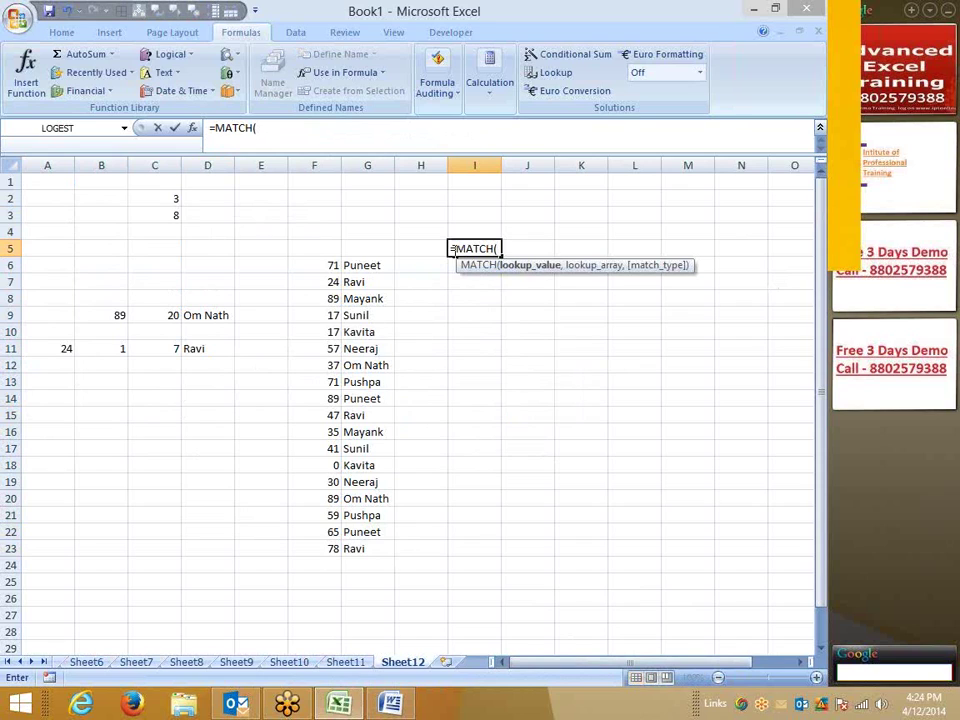
type("le")
key("Down")
key("Tab")
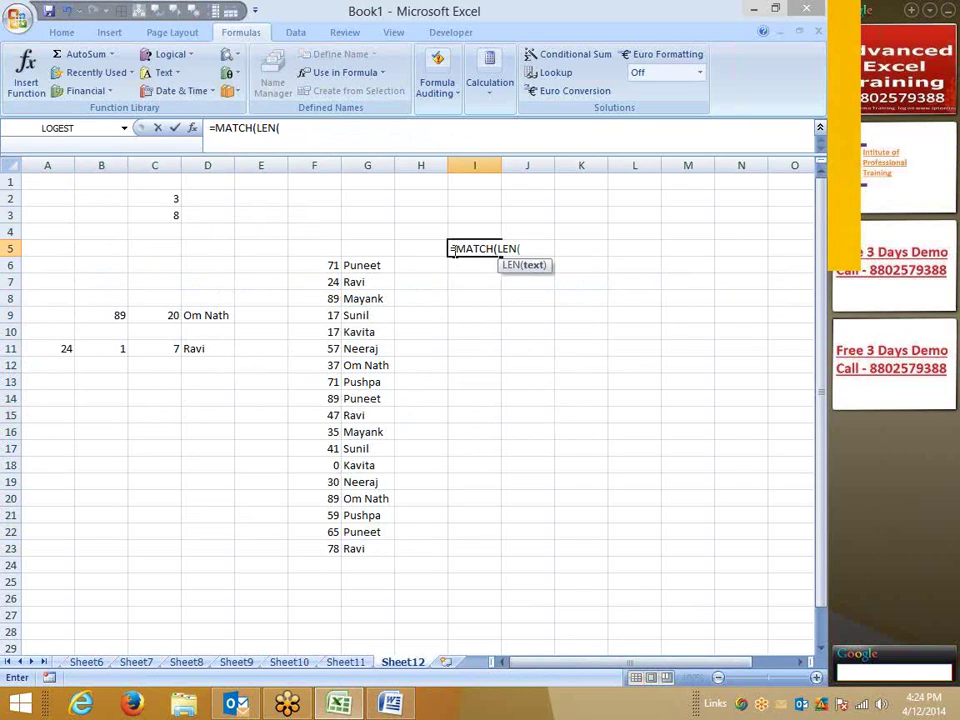
key("BackSpace")
key("BackSpace")
key("BackSpace")
key("BackSpace")
type("ma")
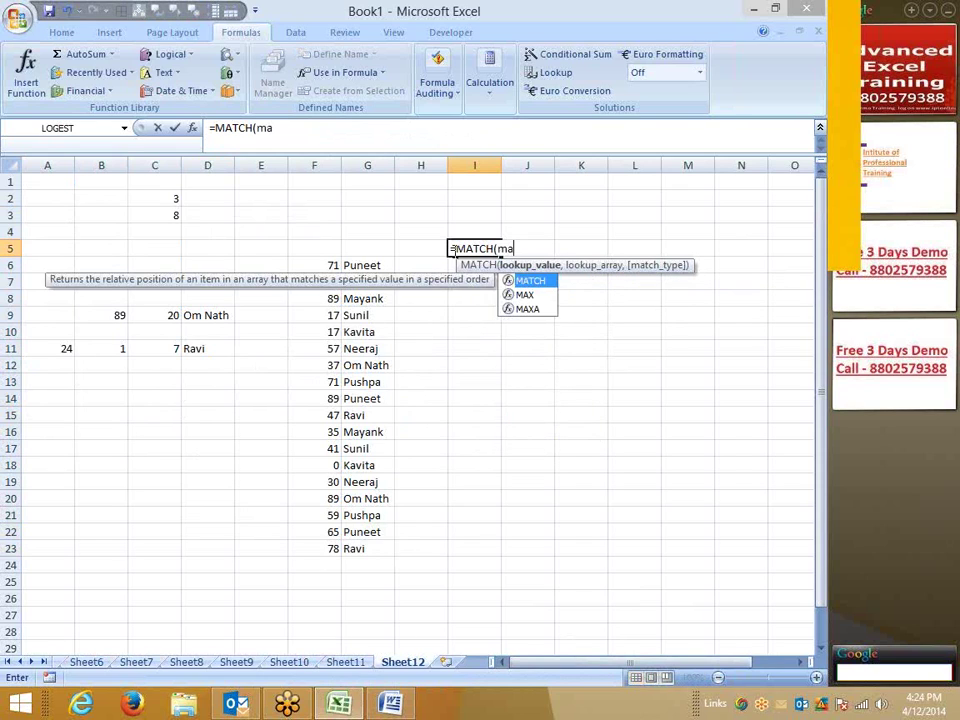
key("Down")
key("Tab")
type("le")
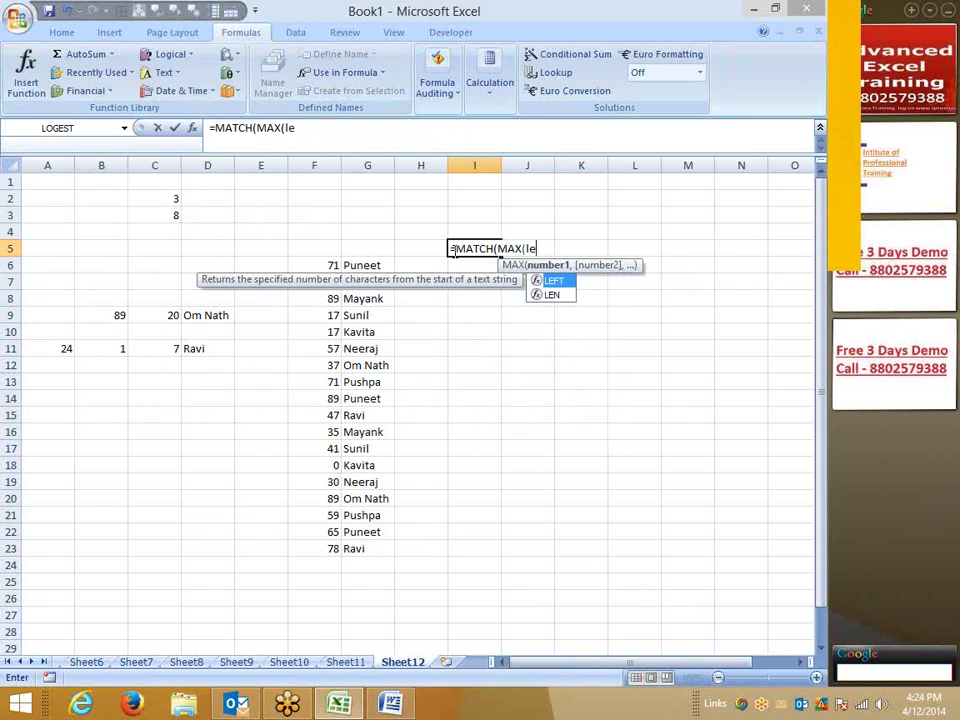
key("Down")
key("Tab")
key("Left")
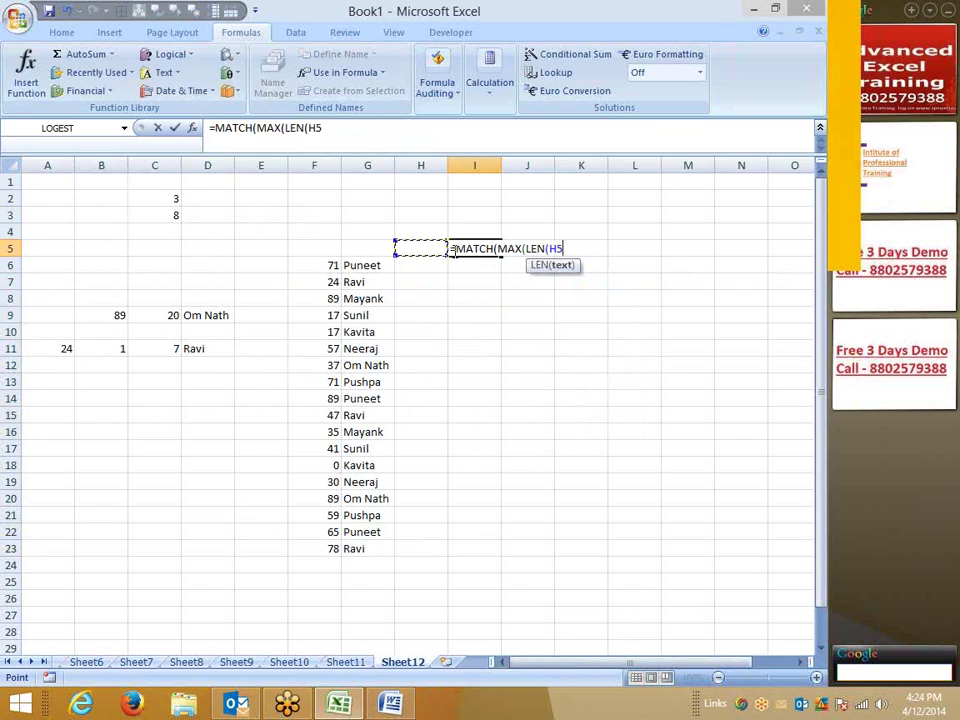
key("Left")
key("Down")
key("ctrl+shift+Down")
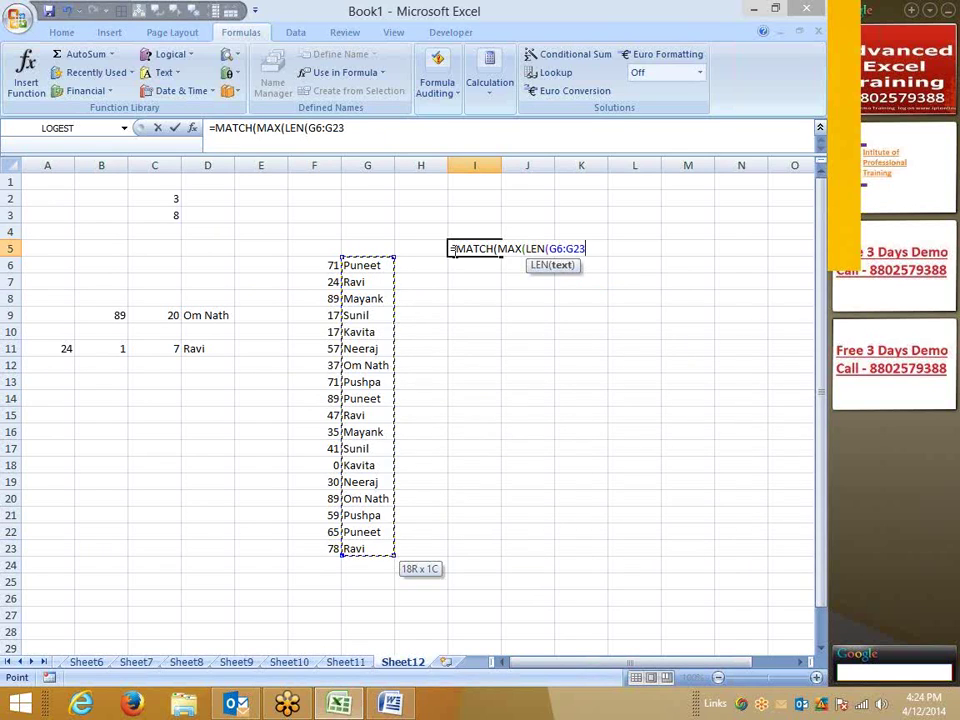
Complete it with )),LEN(G6:G23),0) and enter it as an array formula returning 7
type("))")
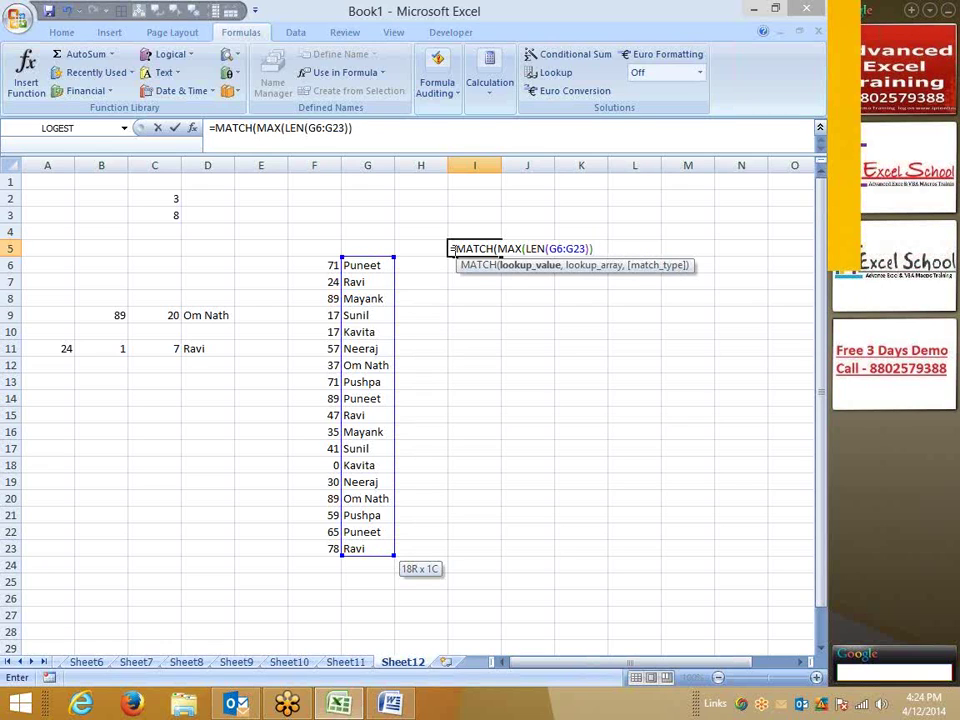
type(",l")
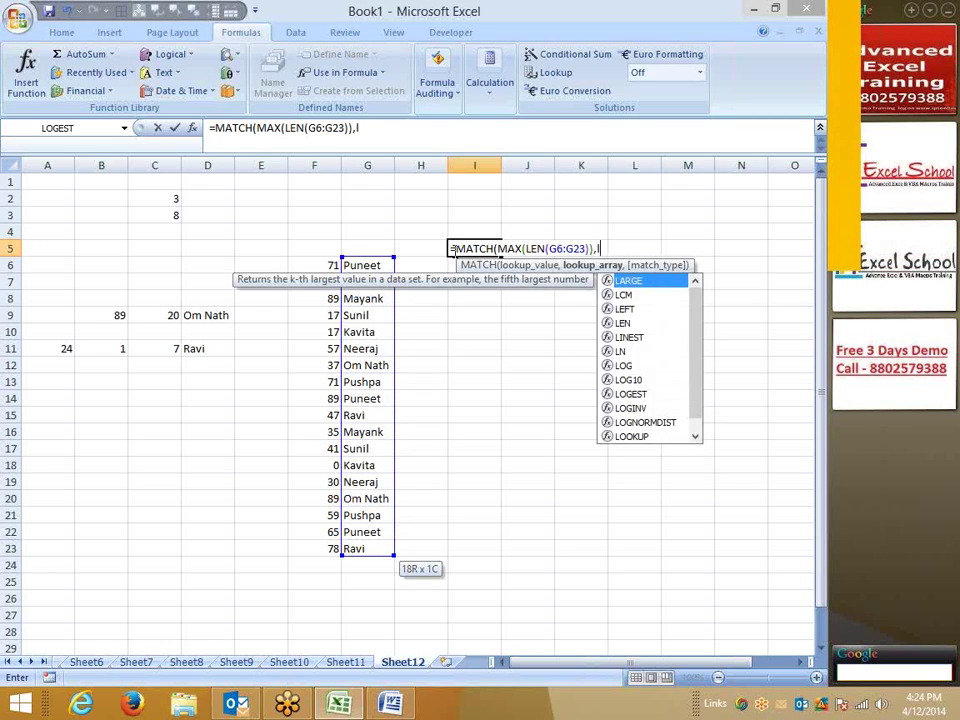
type("en")
key("Tab")
key("Left")
key("Left")
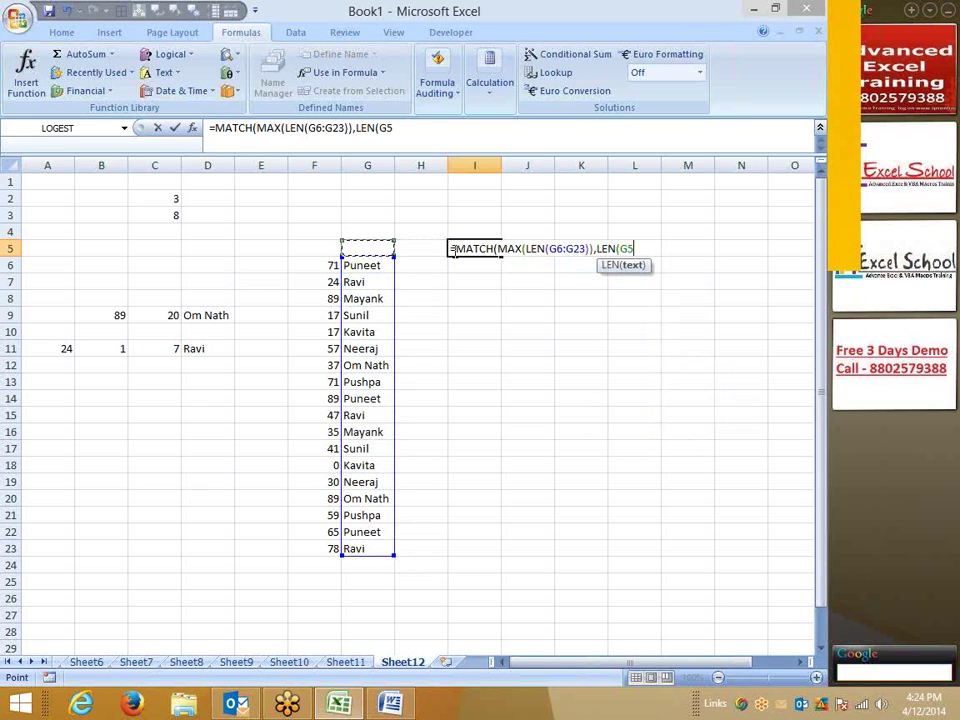
key("Down")
key("ctrl+shift+Down")
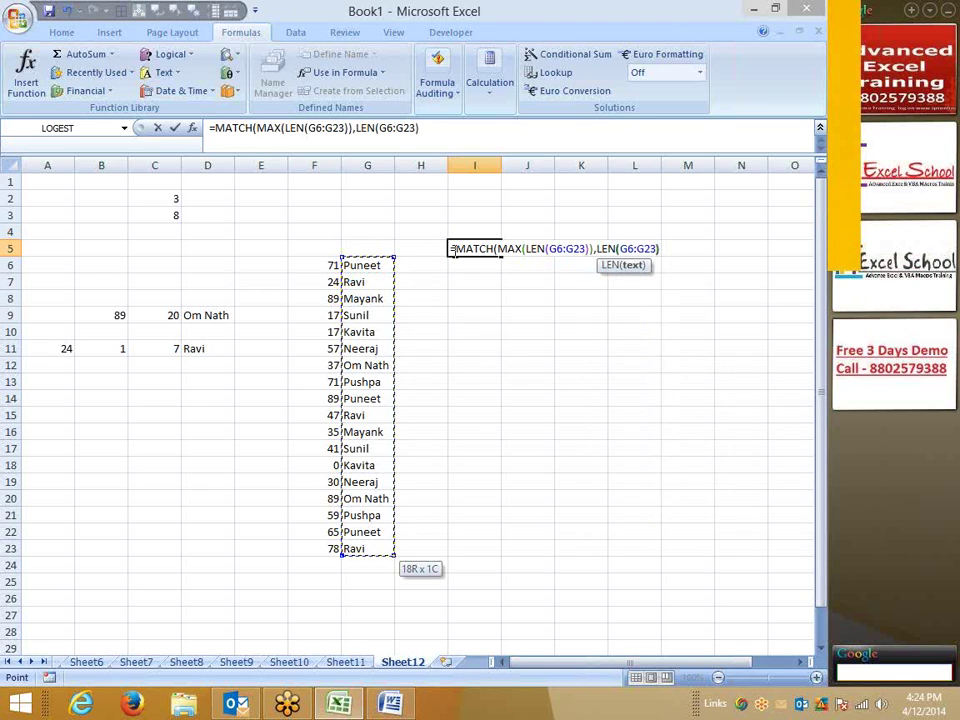
type("),0")
key("Return")
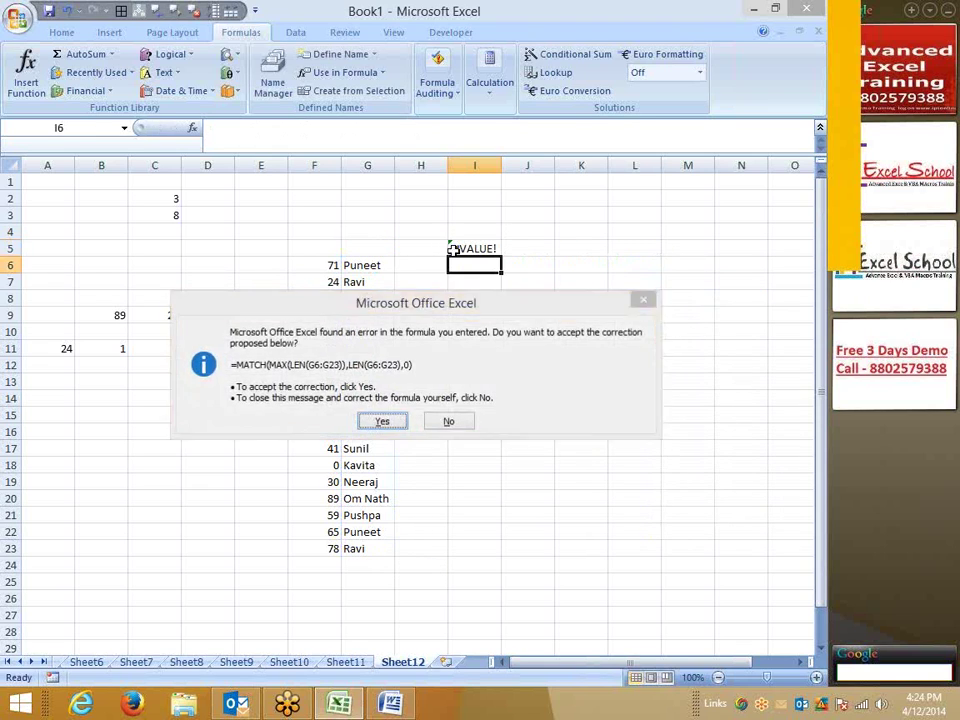
key("Return")
left_click(452, 250)
key("F2")
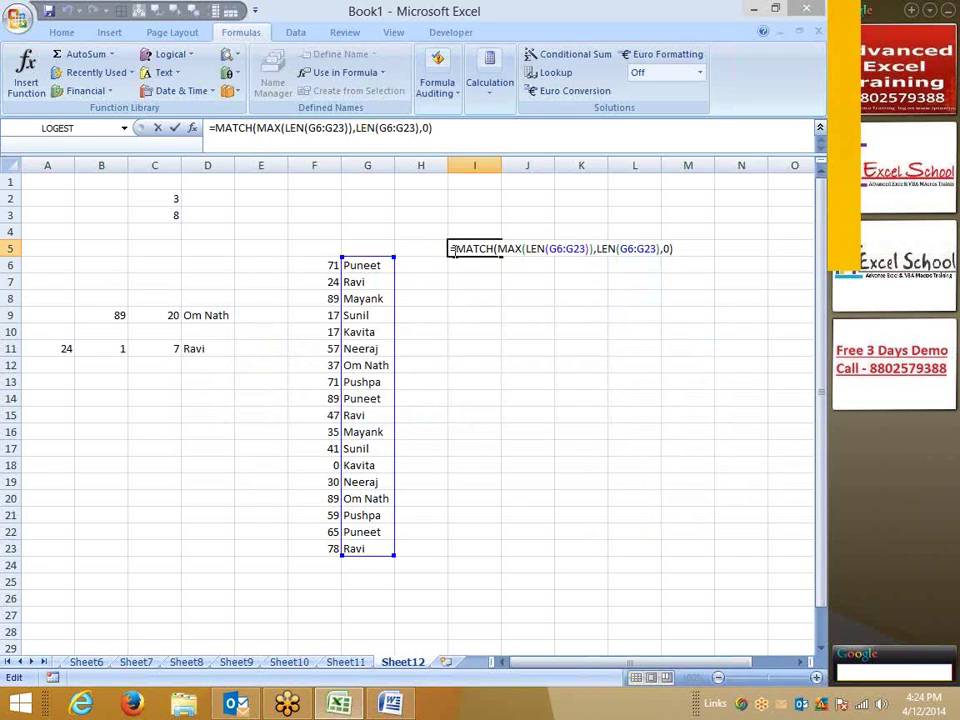
key("ctrl+shift+Return")
left_click(373, 352)
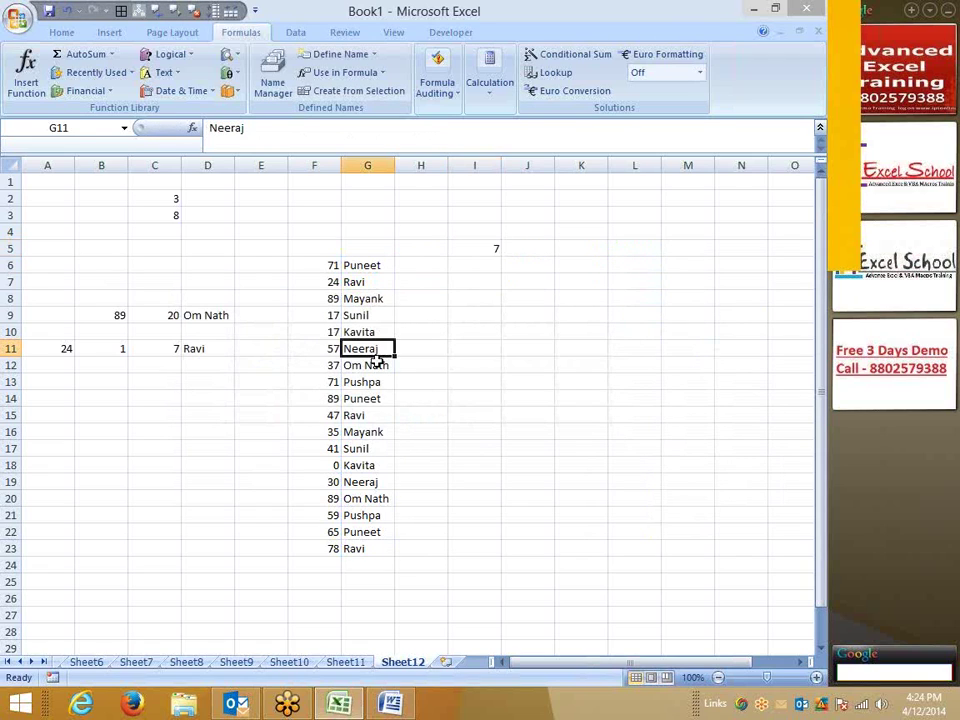
left_click(376, 362)
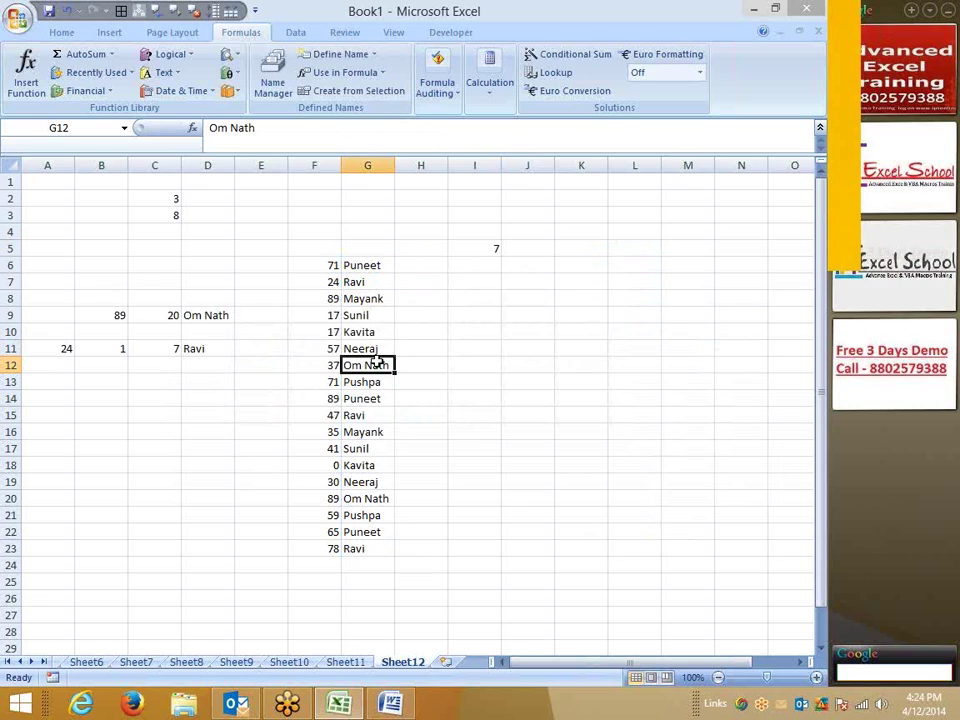
left_click(537, 243)
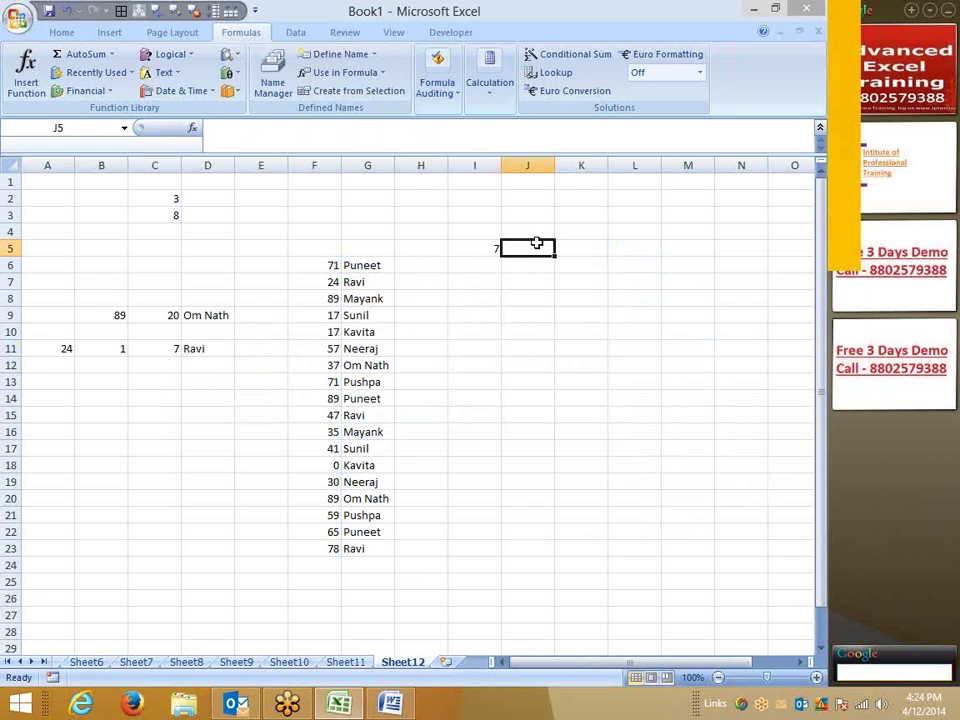
type("=of")
key("Tab")
key("Left")
key("Left")
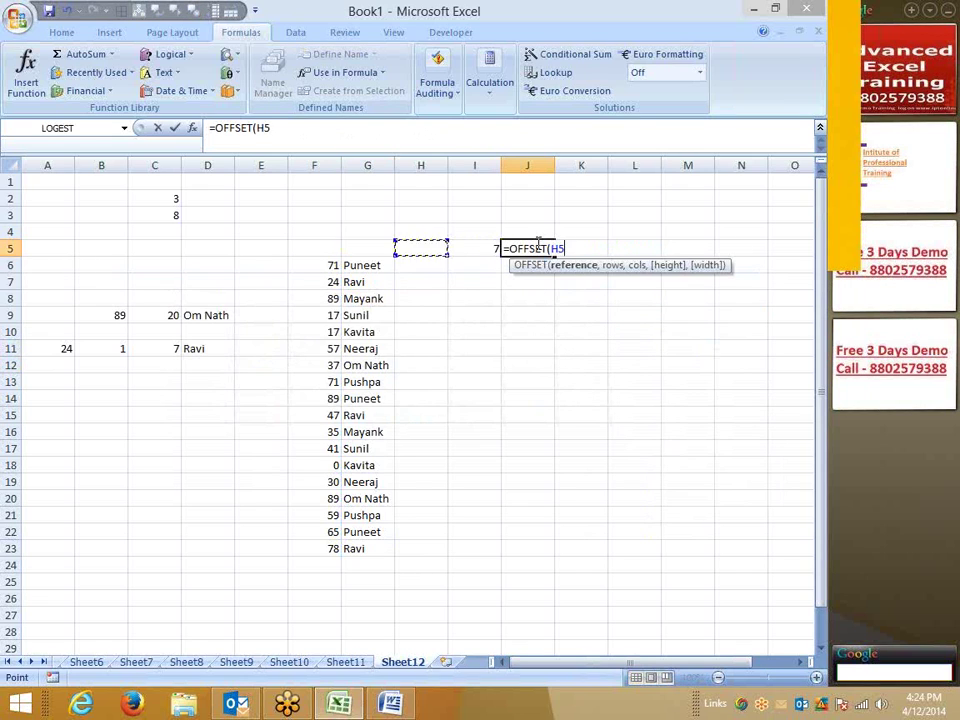
key("Left")
type(",")
key("Left")
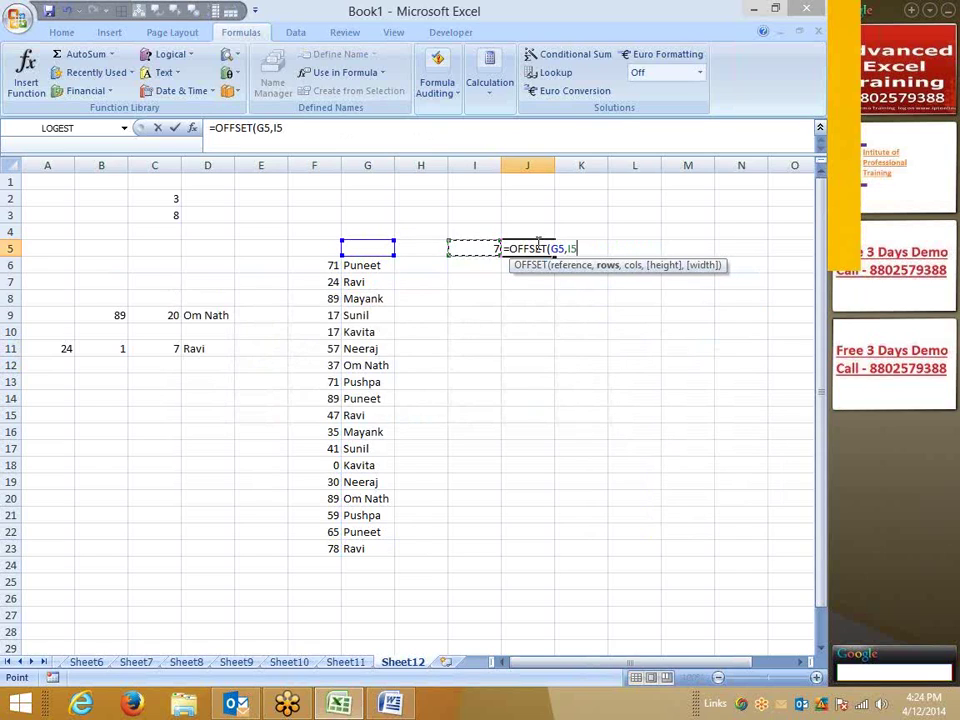
type(",")
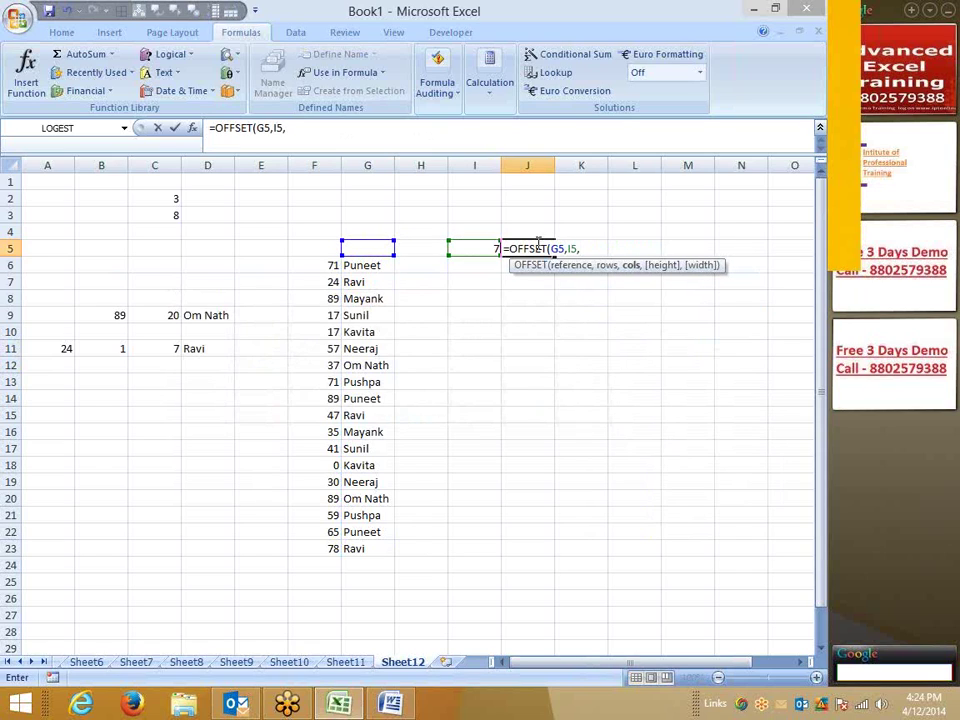
type("0")
key("Return")
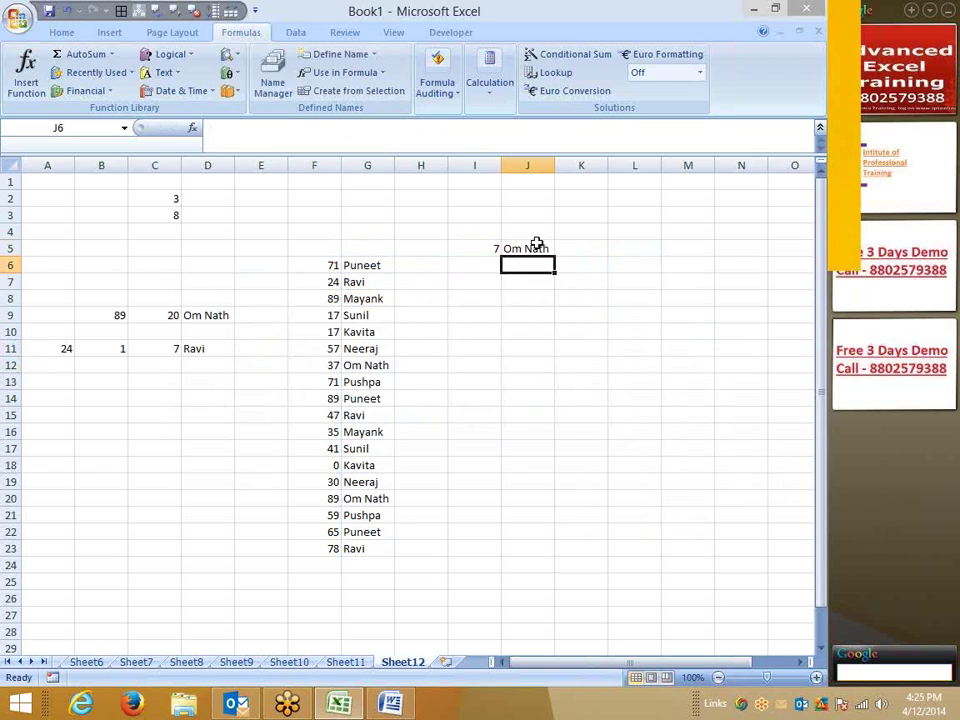
left_click(537, 246)
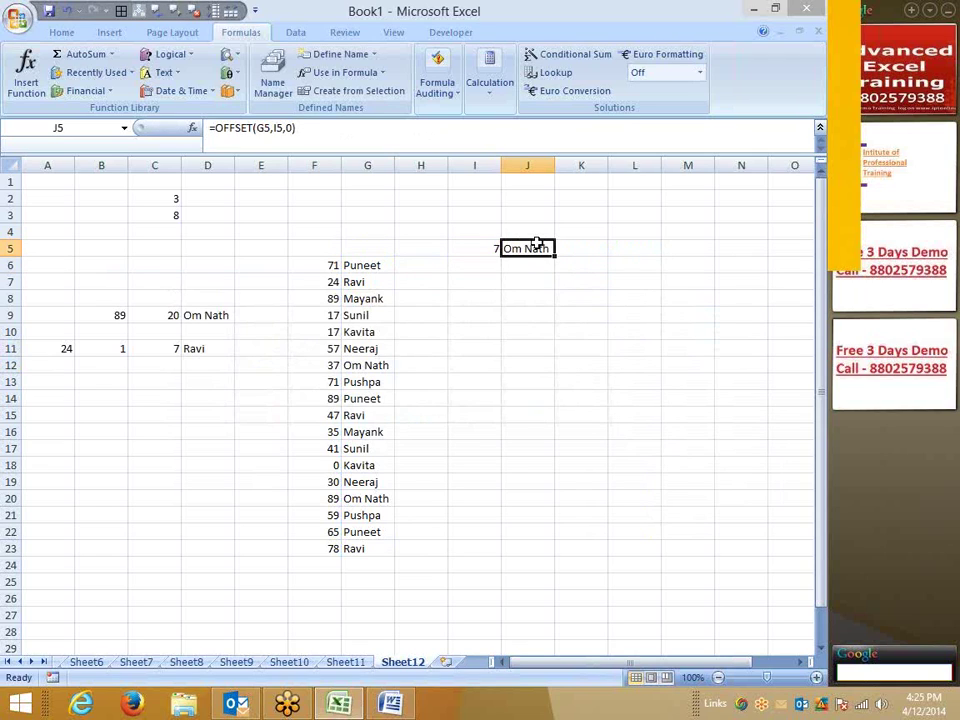
key("Left")
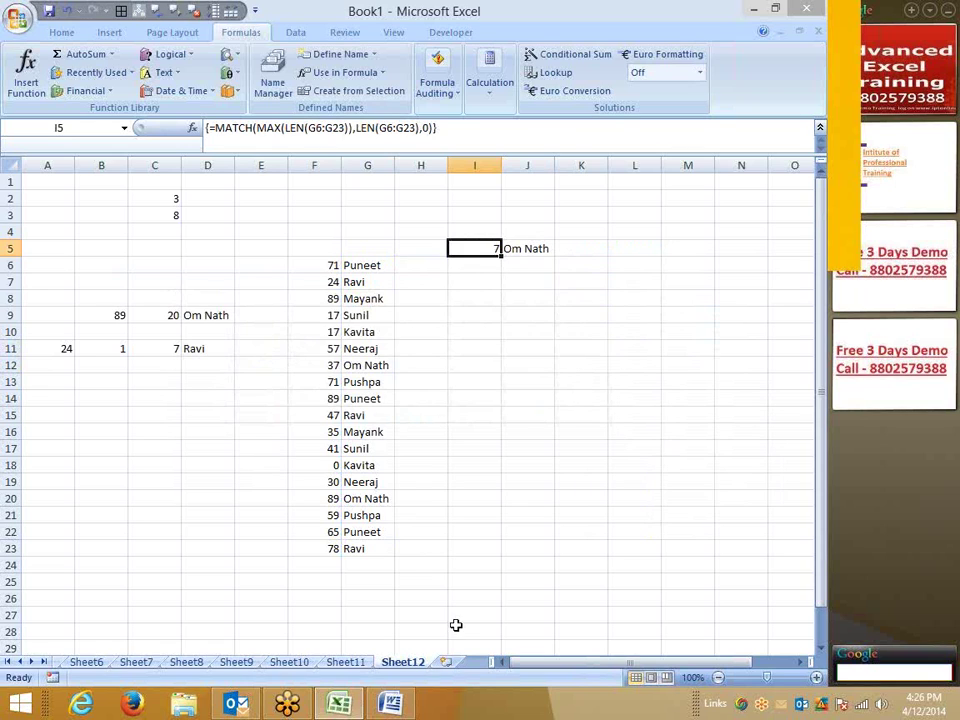
Check the A1:A17 total on Sheet10, then insert a new worksheet, Sheet13
left_click(366, 664)
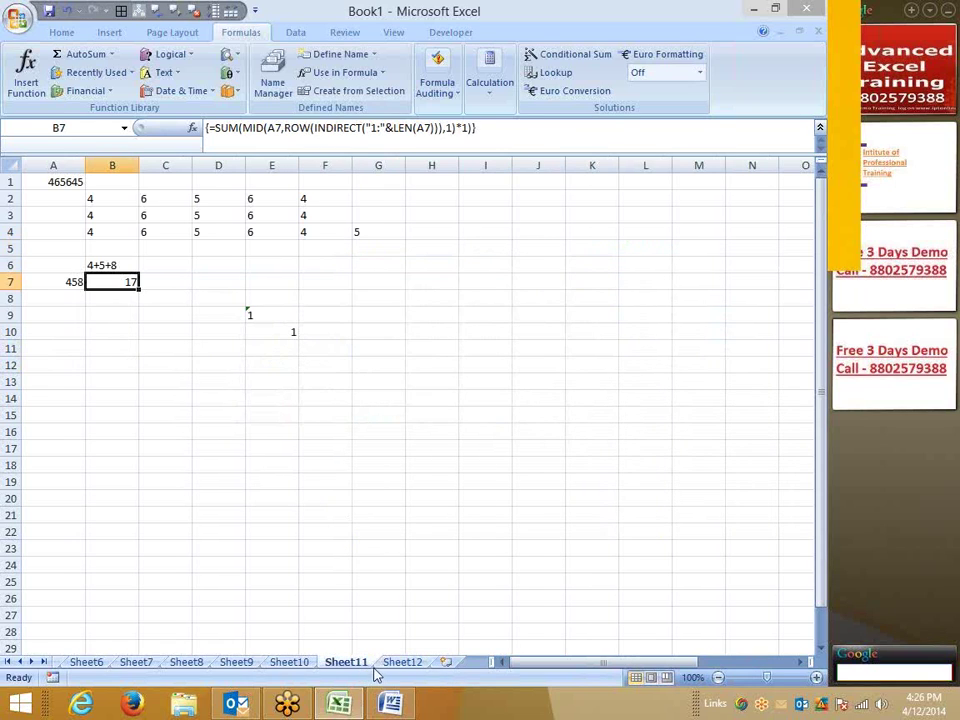
left_click(287, 664)
left_click_drag(70, 450, 51, 180)
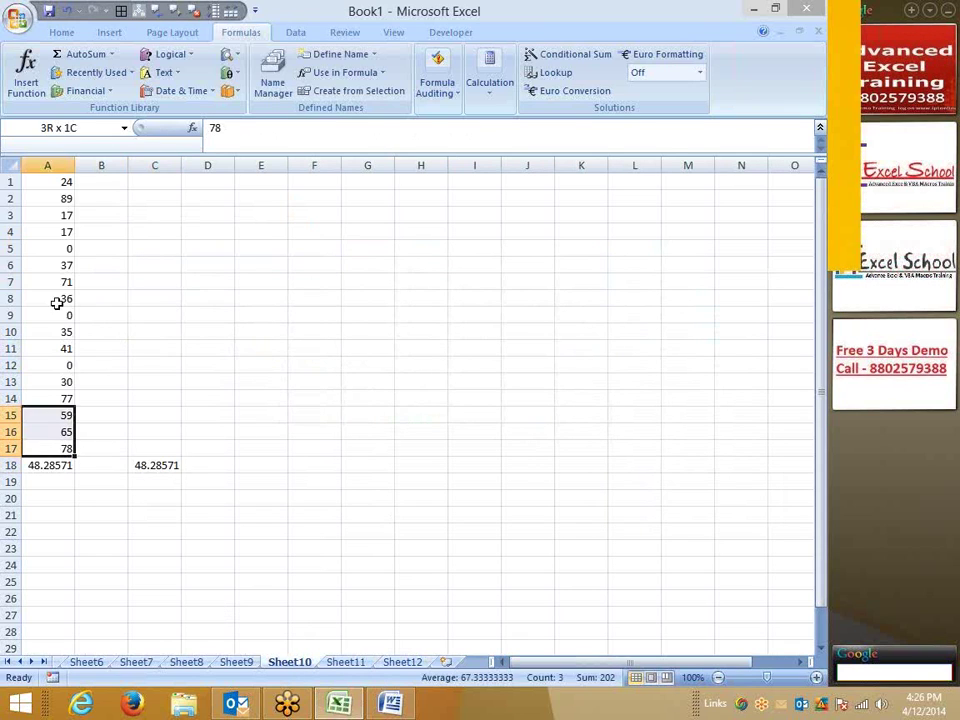
left_click(402, 662)
left_click(446, 662)
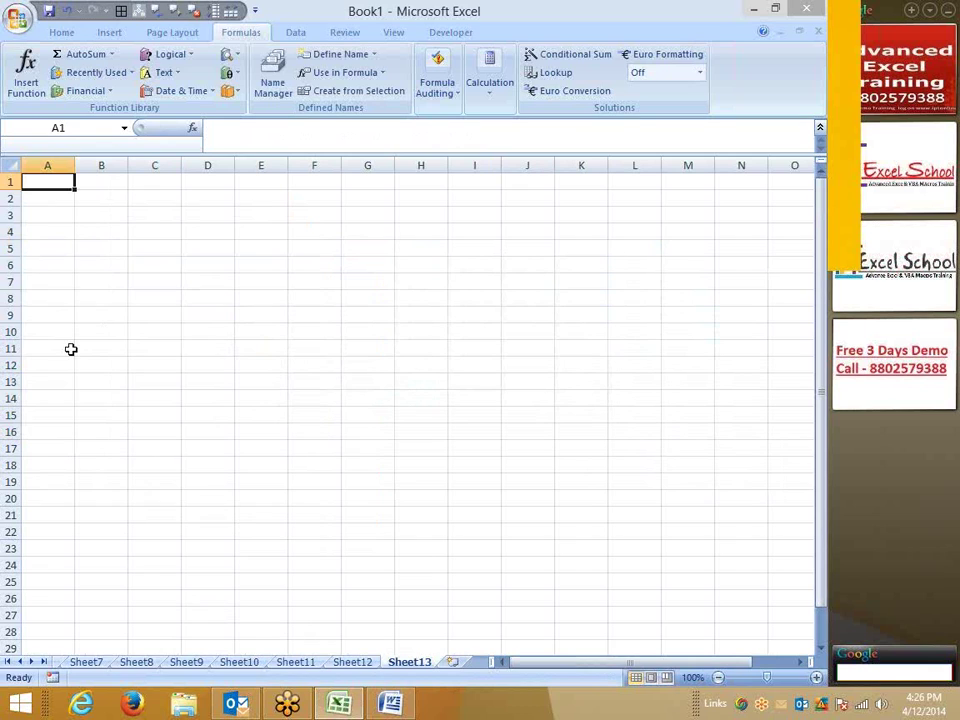
Enter =RANDBETWEEN(10,90) in A1
type("=ra")
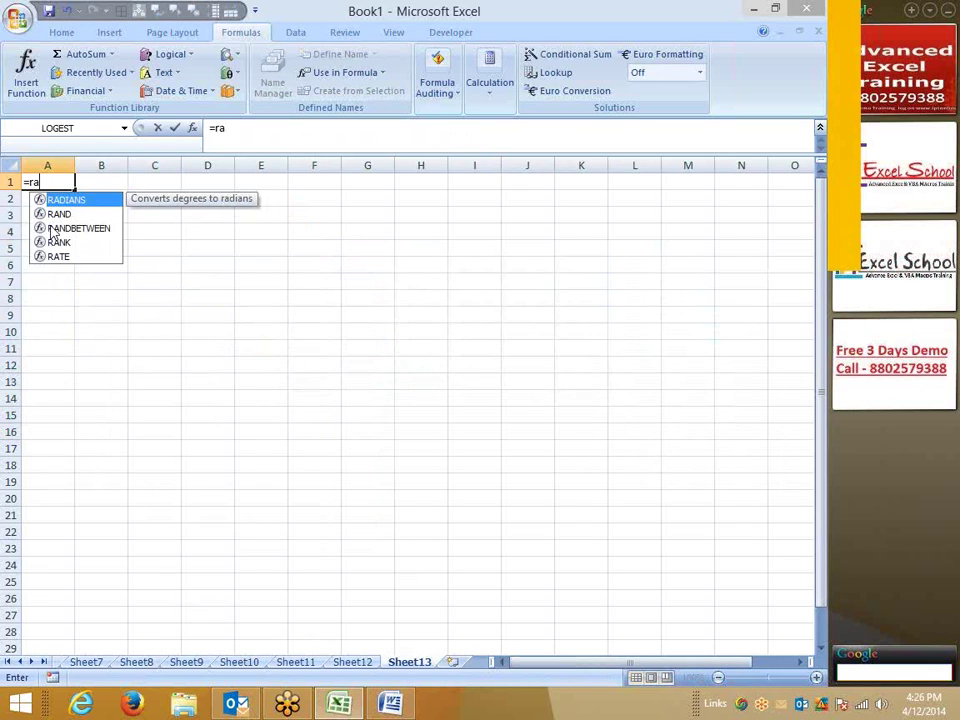
left_click(50, 226)
key("Tab")
type("1")
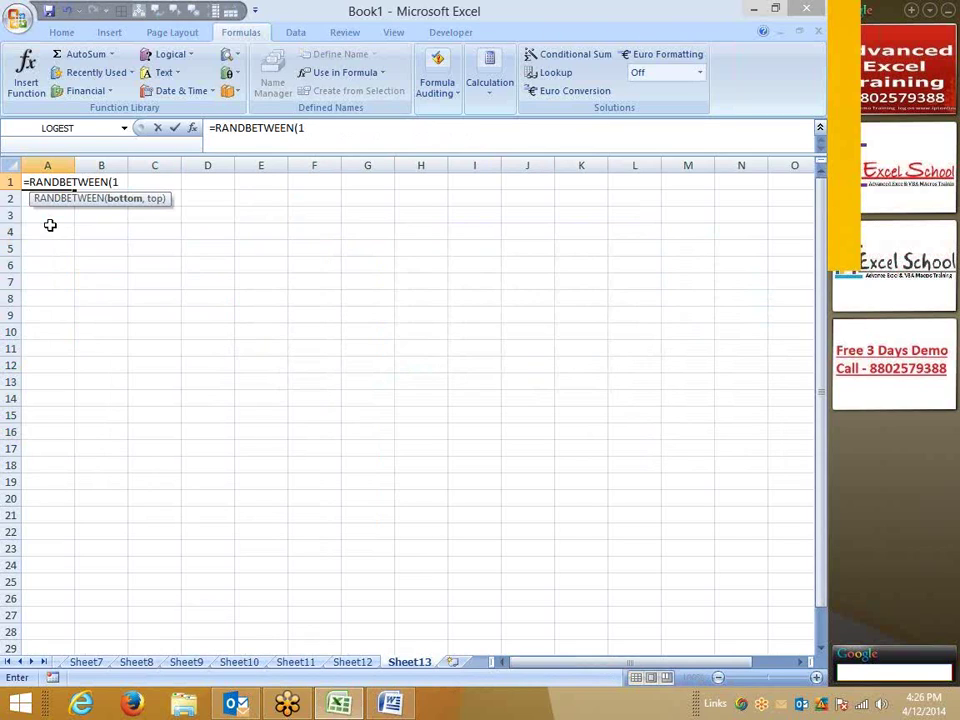
type("0,")
type("9")
type("0")
key("Return")
Fill the random formula down A1:A169 and copy the column
key("Up")
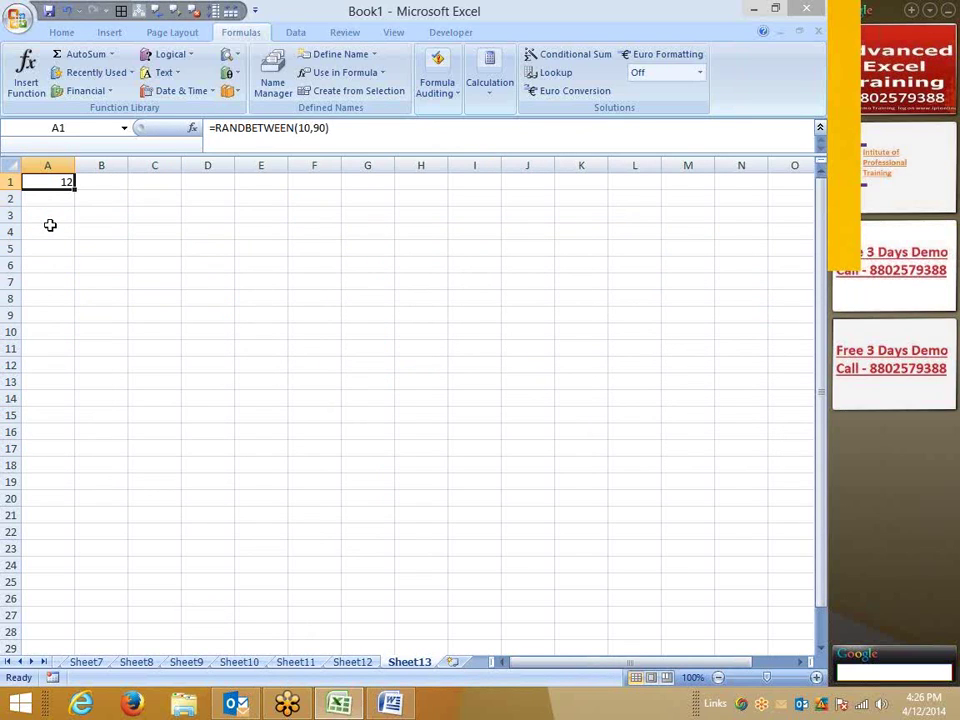
key("shift+Page_Down")
key("shift+Page_Down")
key("shift+Page_Down")
key("shift+Page_Down")
key("shift+Page_Down")
key("shift+Page_Down")
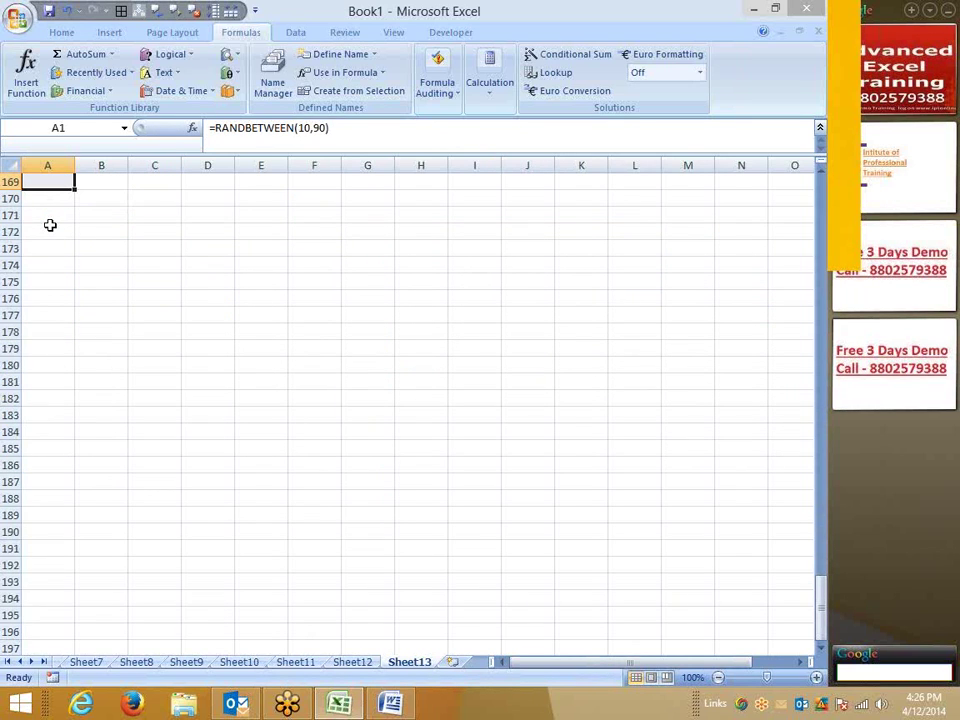
key("ctrl+d")
key("ctrl+Home")
key("ctrl+shift+Down")
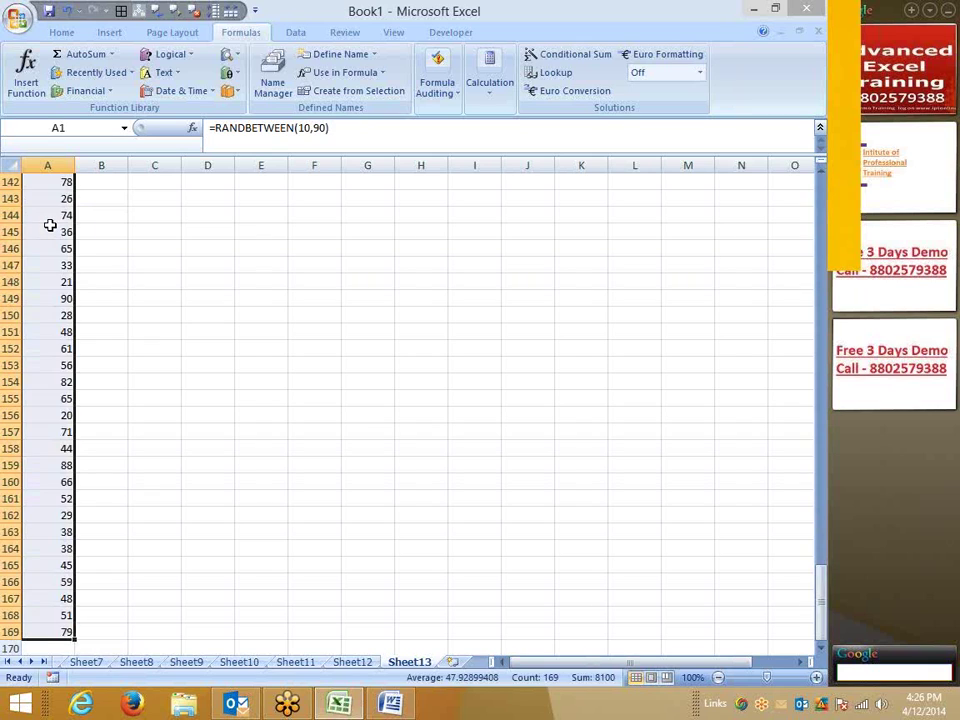
key("ctrl+c")
Paste Values over A1:A169 so it keeps fixed numbers like 19 and 30
left_click(61, 32)
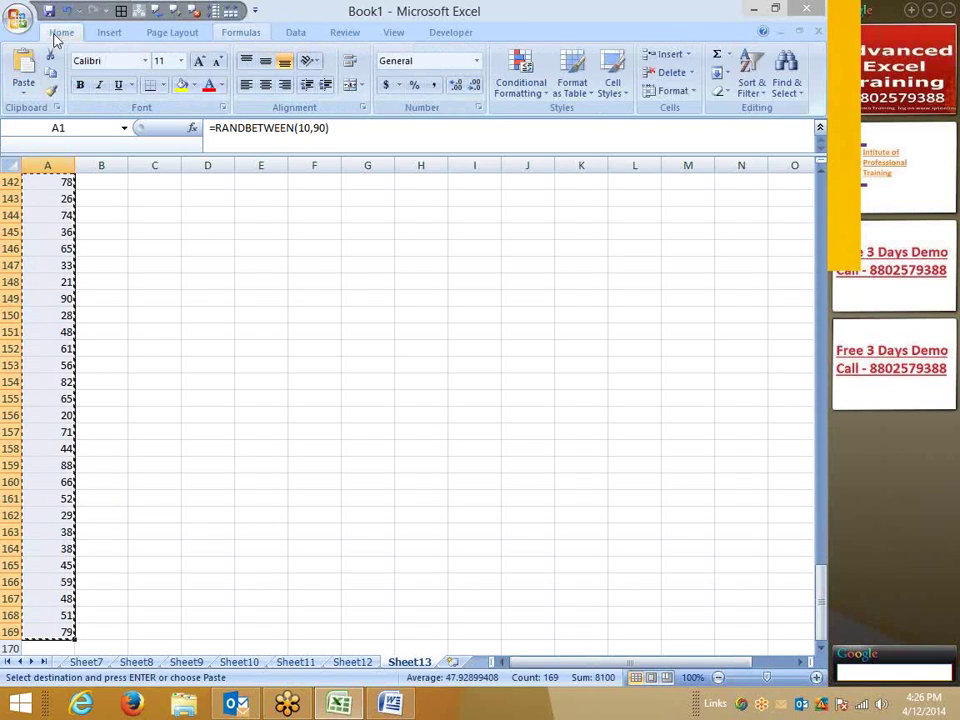
left_click(24, 93)
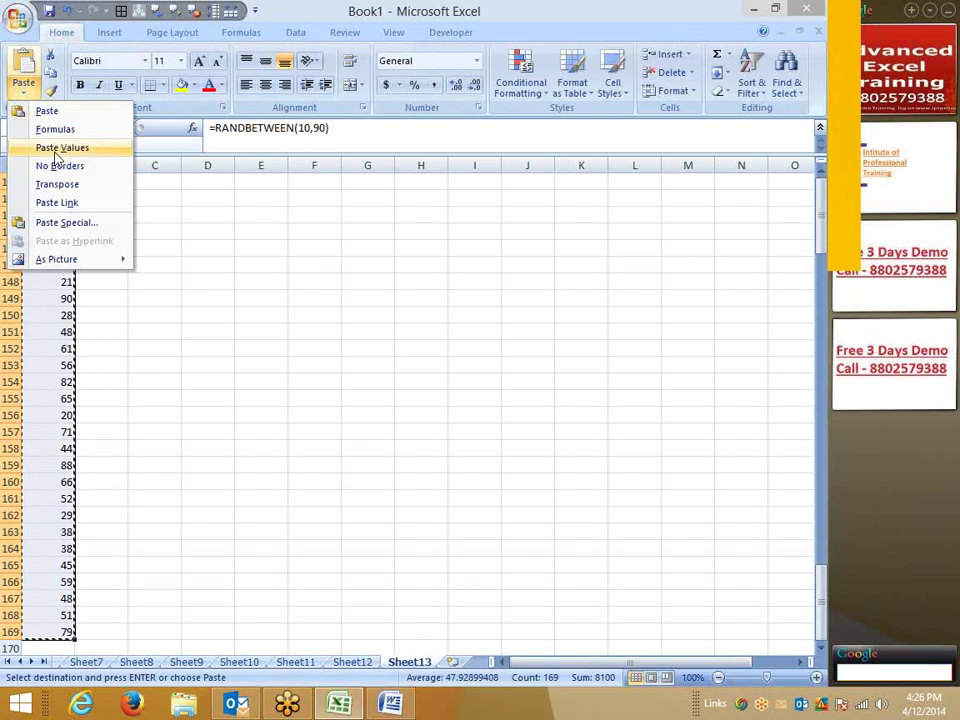
left_click(56, 148)
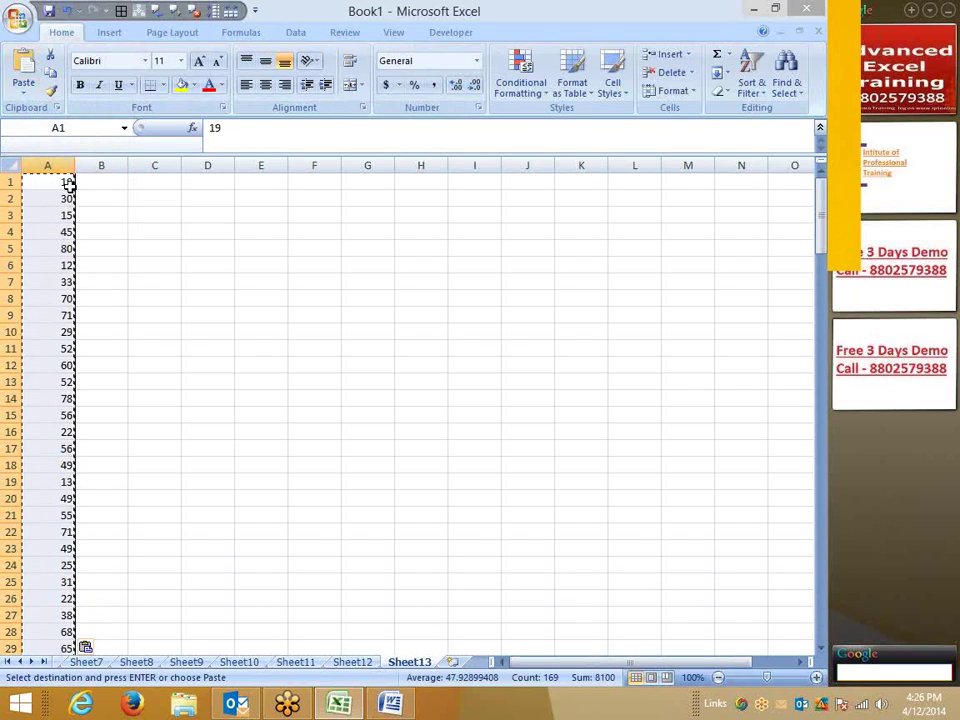
key("Escape")
left_click(69, 184)
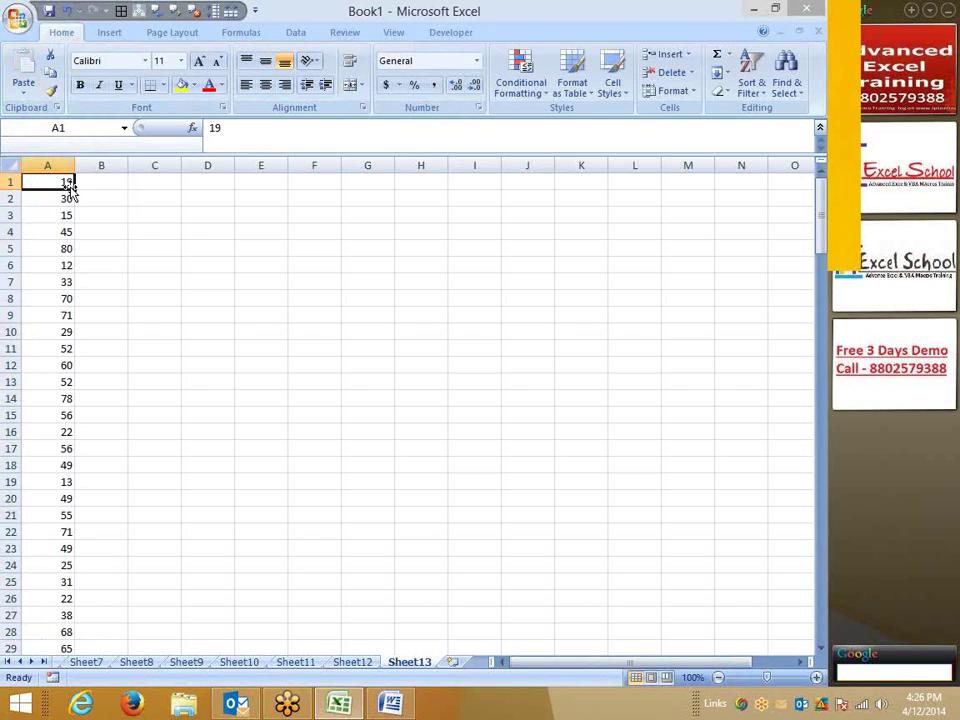
key("Right")
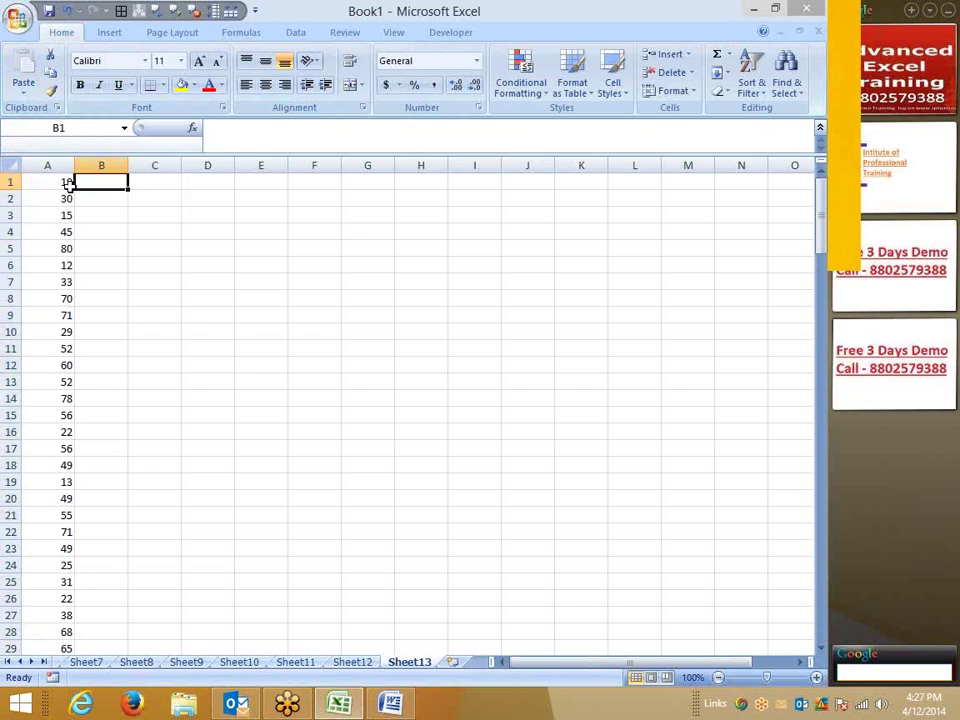
Enter the step value 3 in cell C2
key("Right")
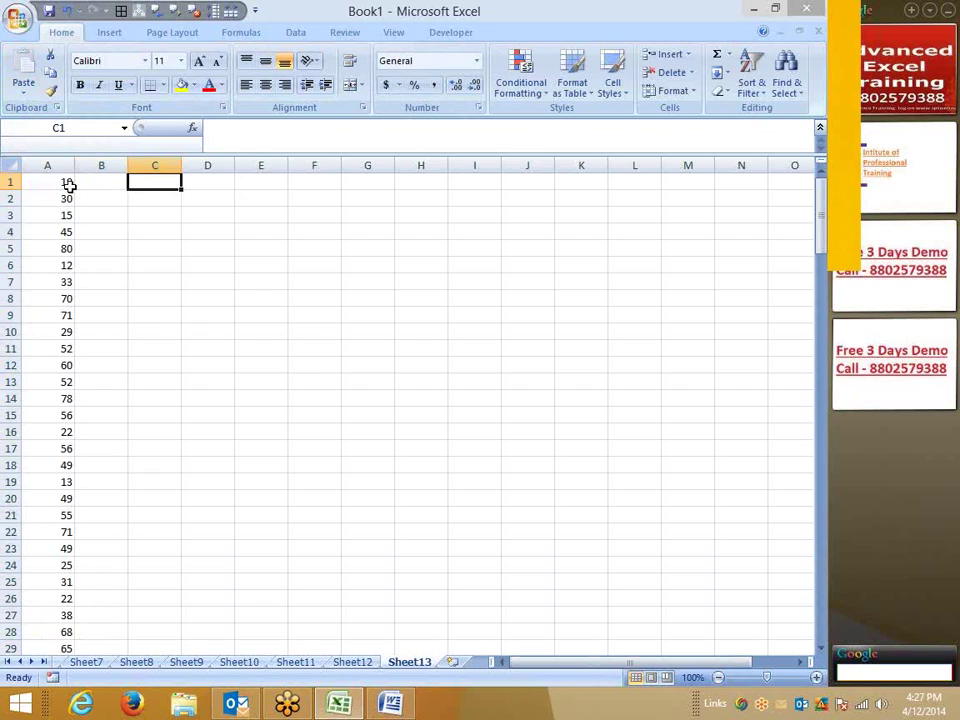
key("Down")
type("3")
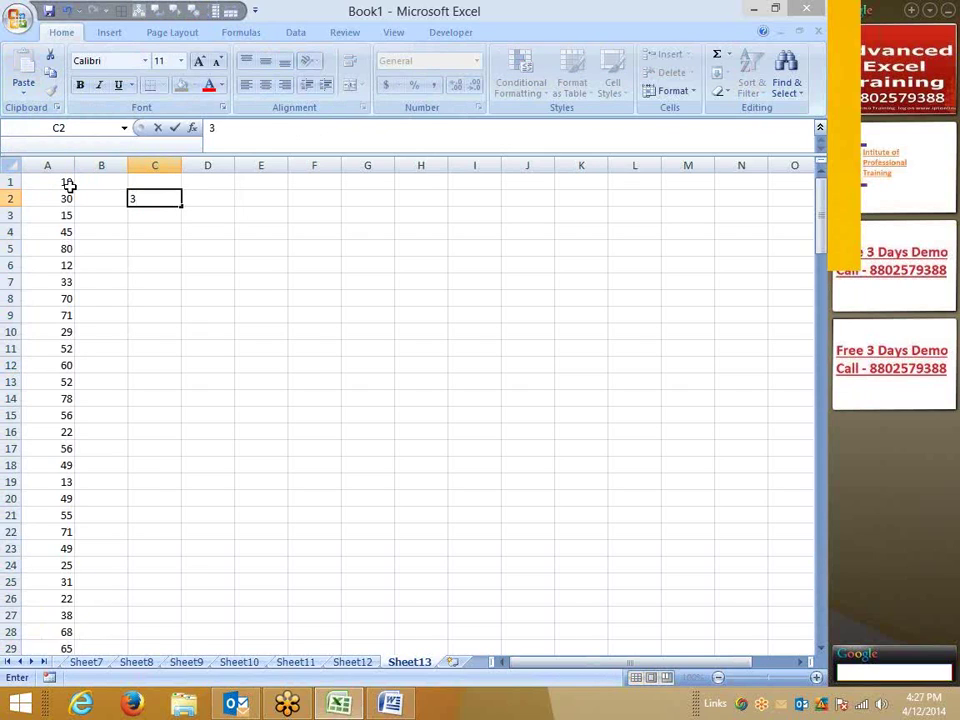
key("Right")
Type a trial count 1, 2, 3 into B1:B3
key("Left")
key("Left")
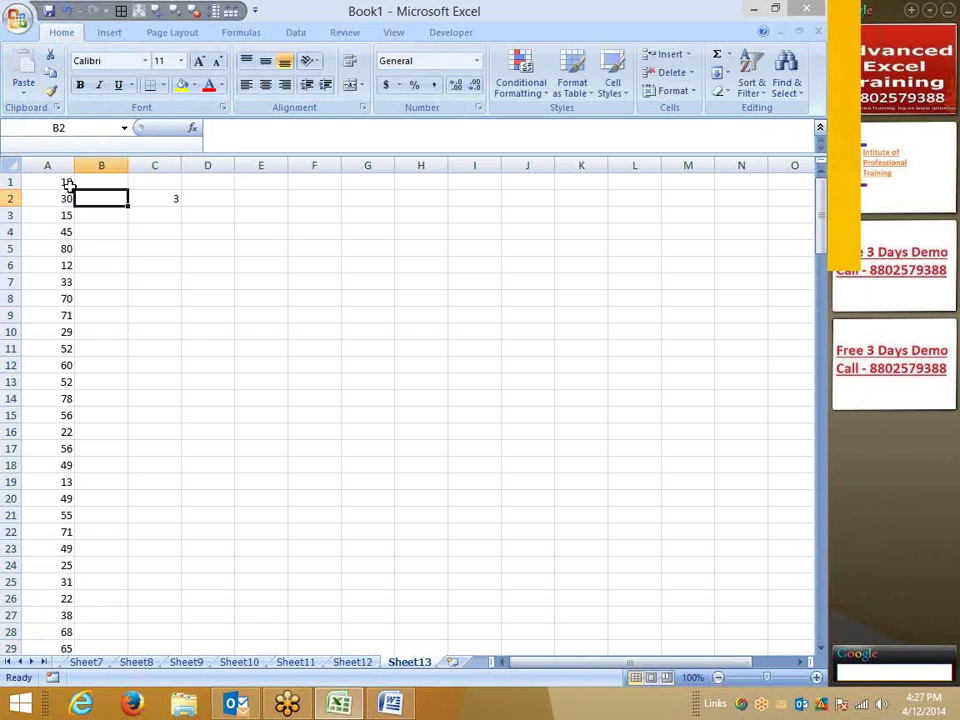
key("Up")
type("1")
key("Return")
type("2")
key("Return")
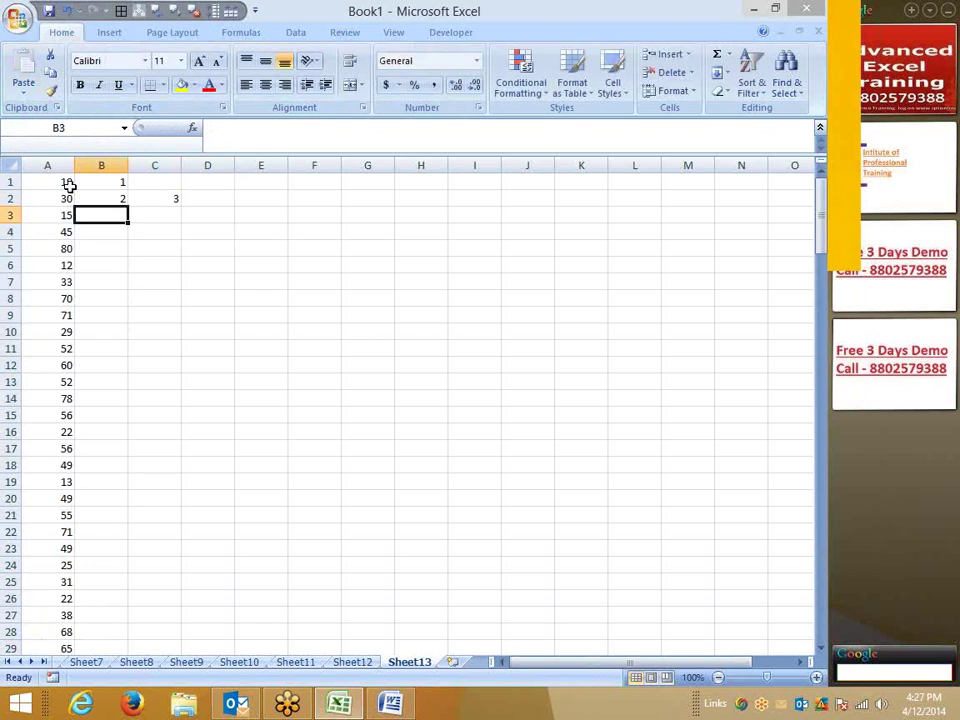
type("3")
key("Right")
key("Right")
Continue the count 1, 2, 3 in B4:B6, then clear B1:B6 entirely
key("Left")
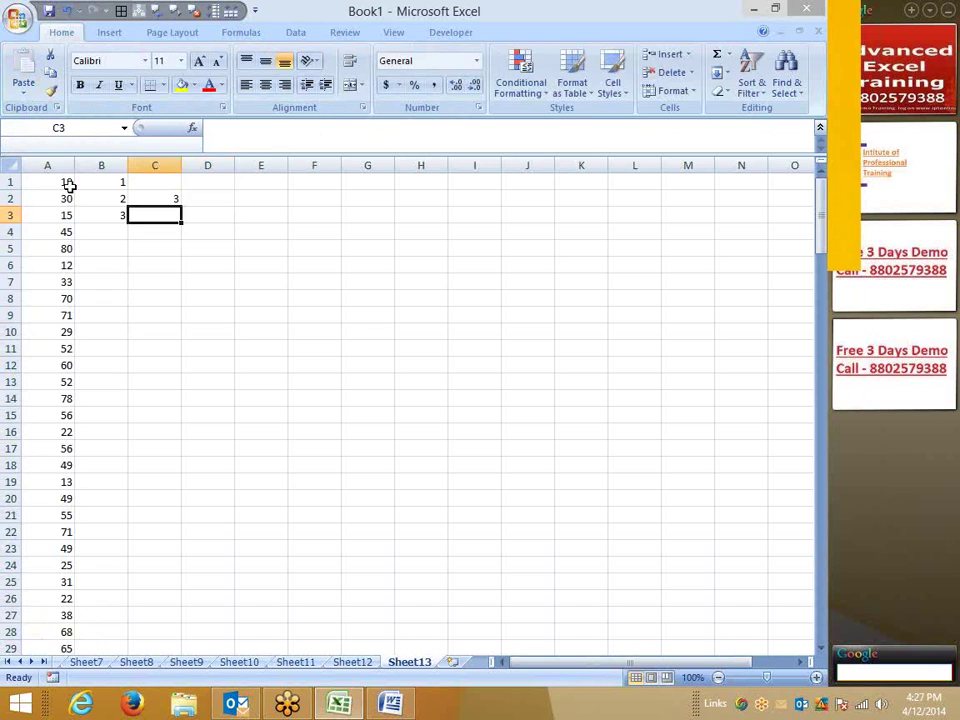
key("Left")
key("Down")
type("1")
key("Return")
type("2")
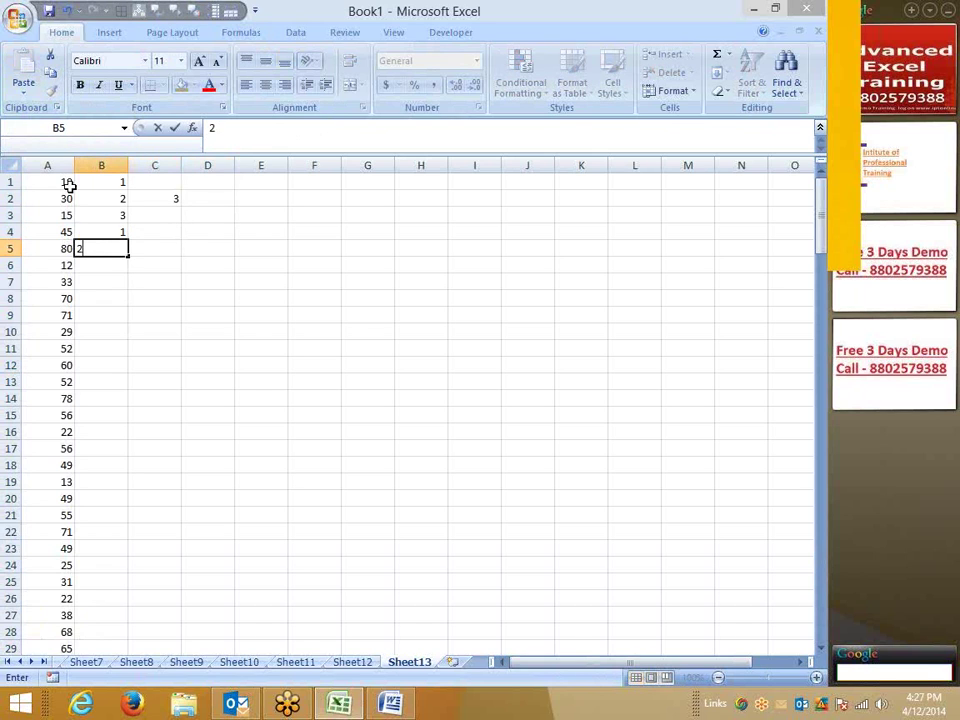
key("Return")
type("3")
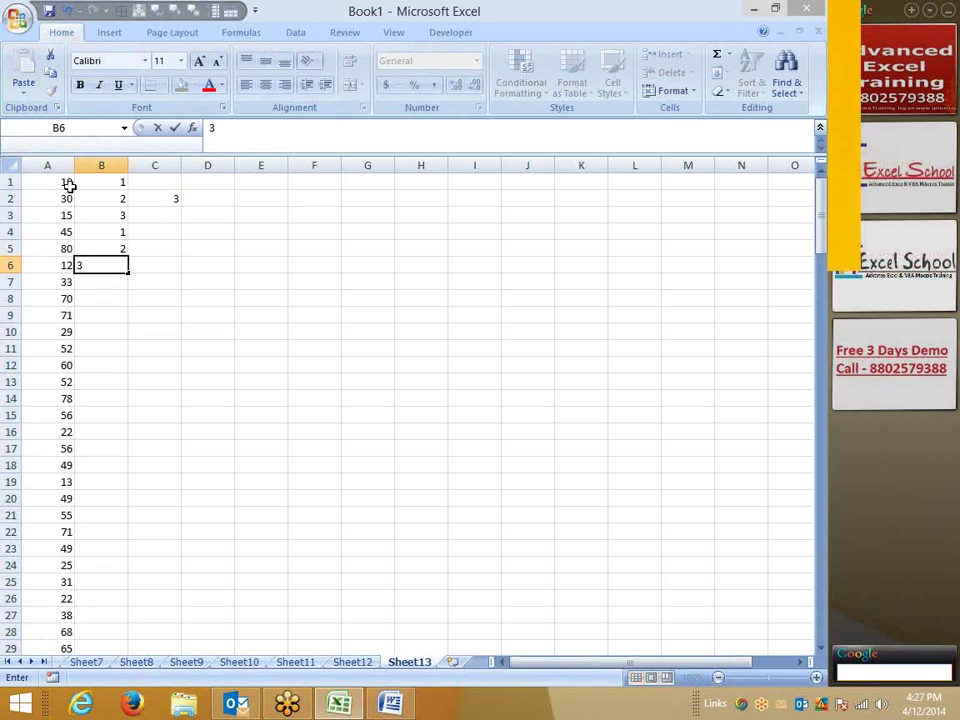
key("Right")
key("Left")
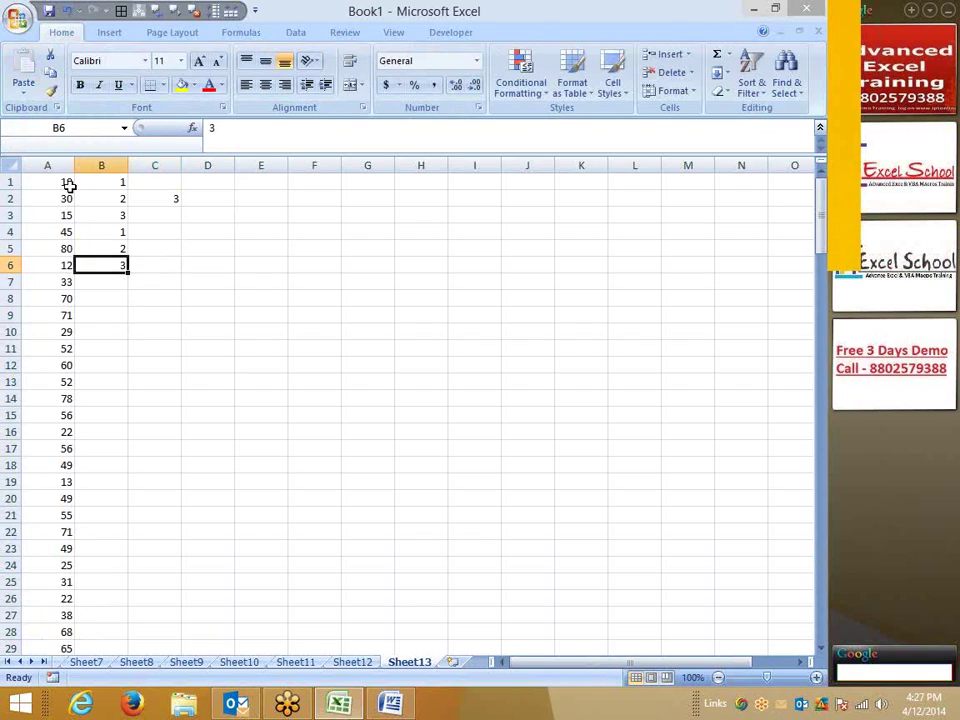
key("ctrl+shift+Up")
key("Delete")
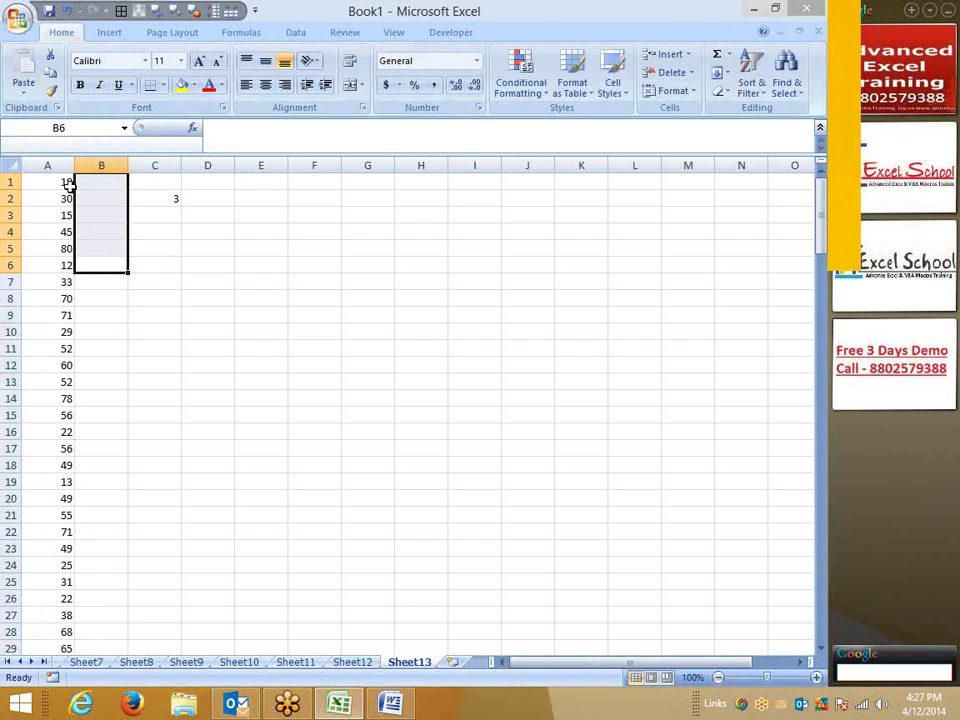
Copy A1:A13, values 19 through 52, and paste them into E1:E13
key("Up")
key("Up")
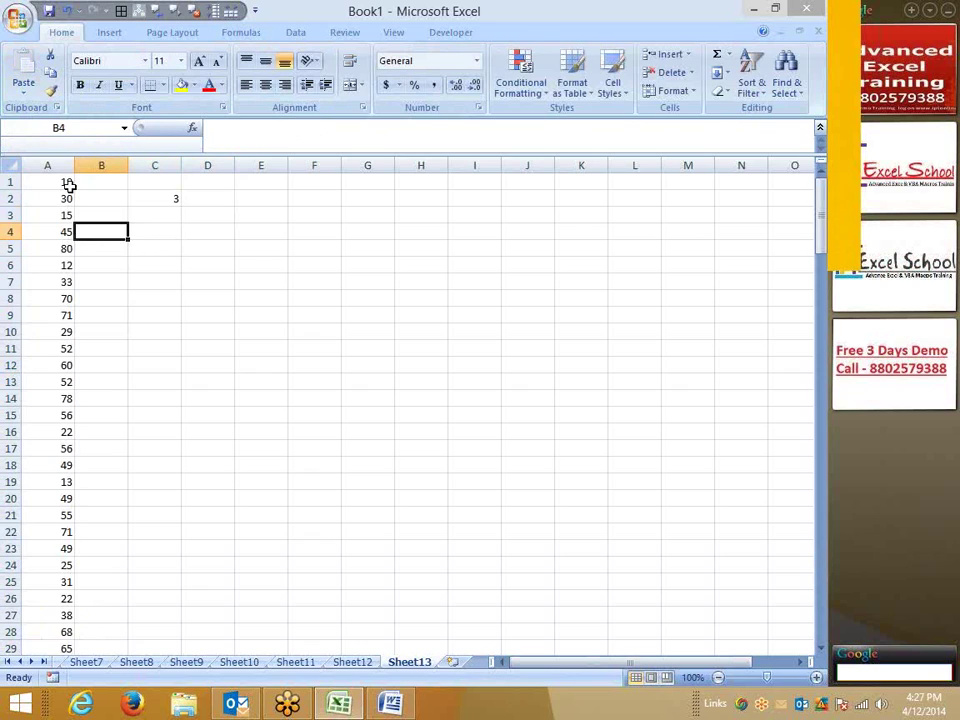
key("Up")
key("Up")
key("Up")
key("Left")
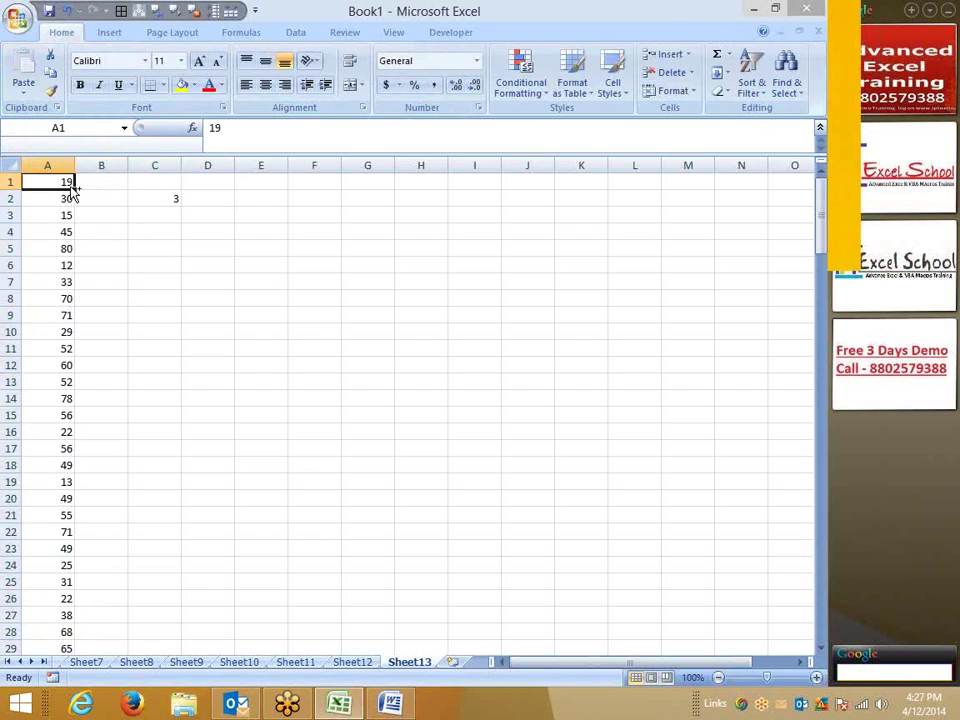
key("shift+Down")
key("shift+Down")
key("shift+Down")
key("shift+Down")
key("shift+Down")
key("shift+Down")
key("shift+Down")
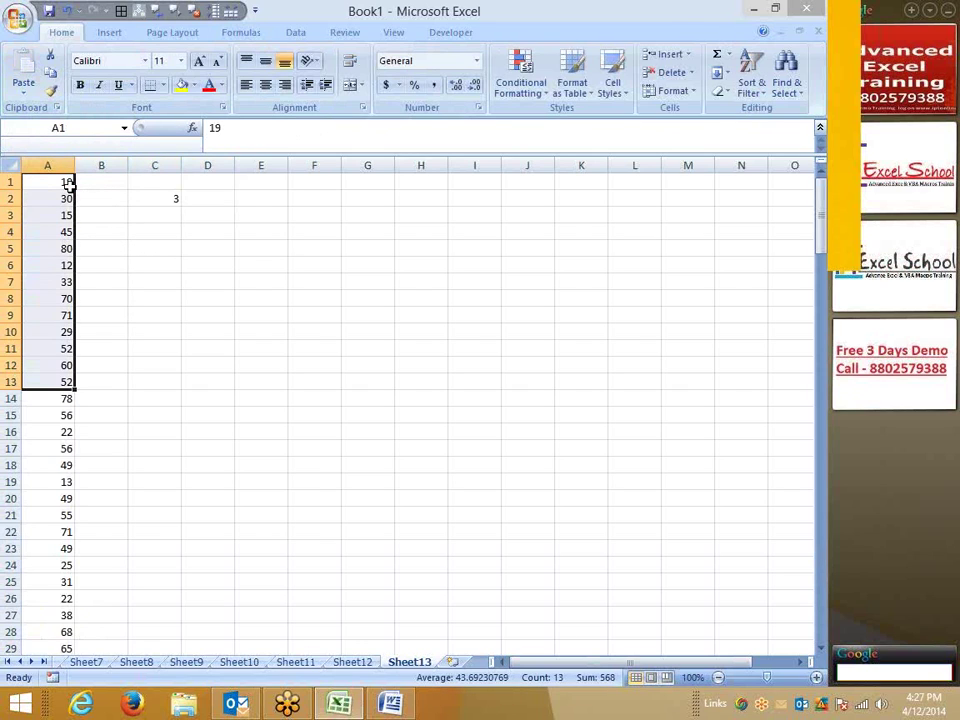
key("ctrl+c")
key("Right")
key("Right")
key("Right")
key("Right")
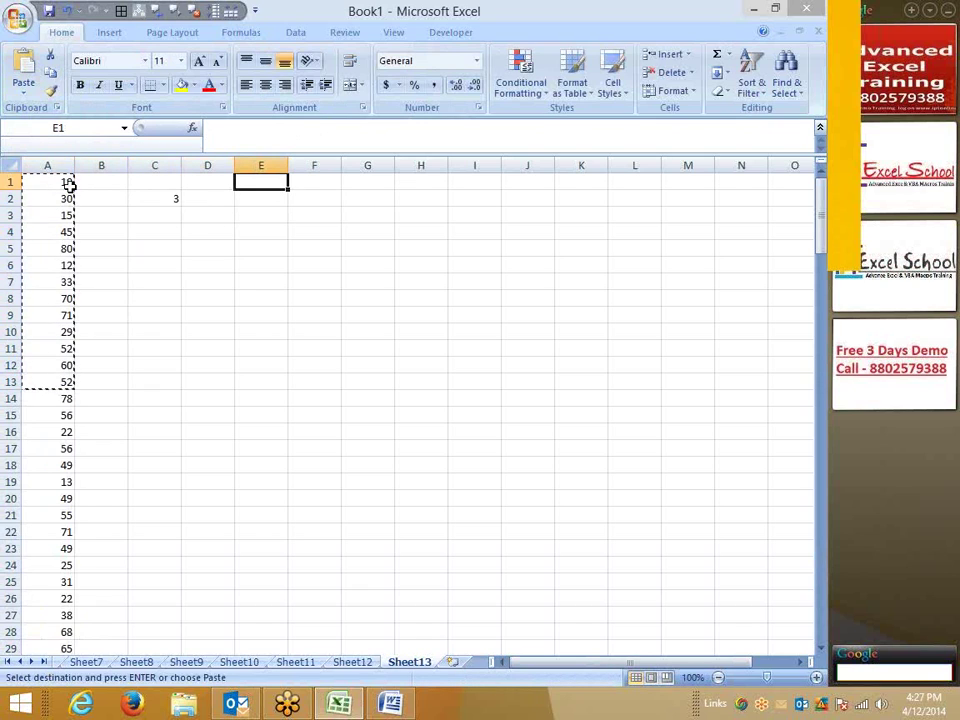
key("ctrl+v")
Check the step value 3 in C2, then go to E3 in the pasted column
key("Escape")
key("Left")
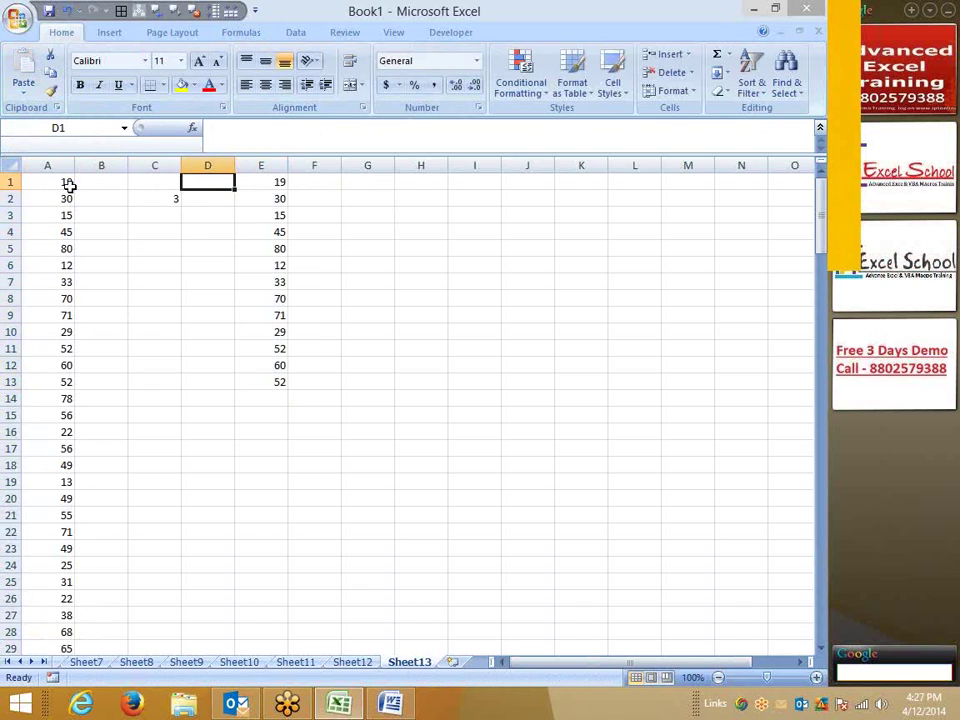
key("Down")
key("Left")
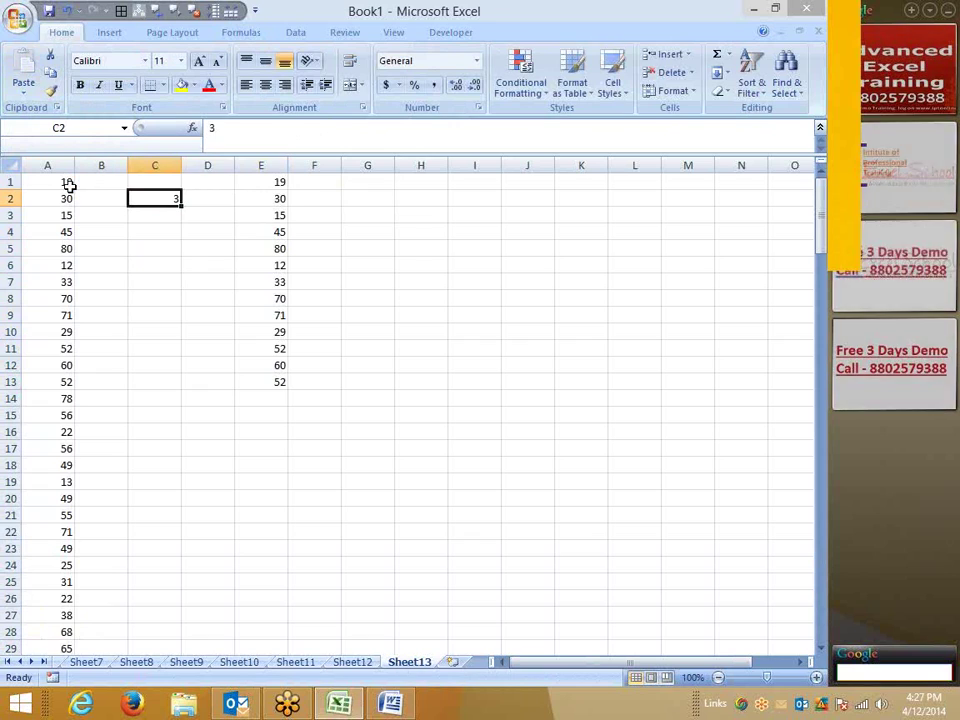
key("Right")
key("Right")
key("Up")
key("Down")
key("Down")
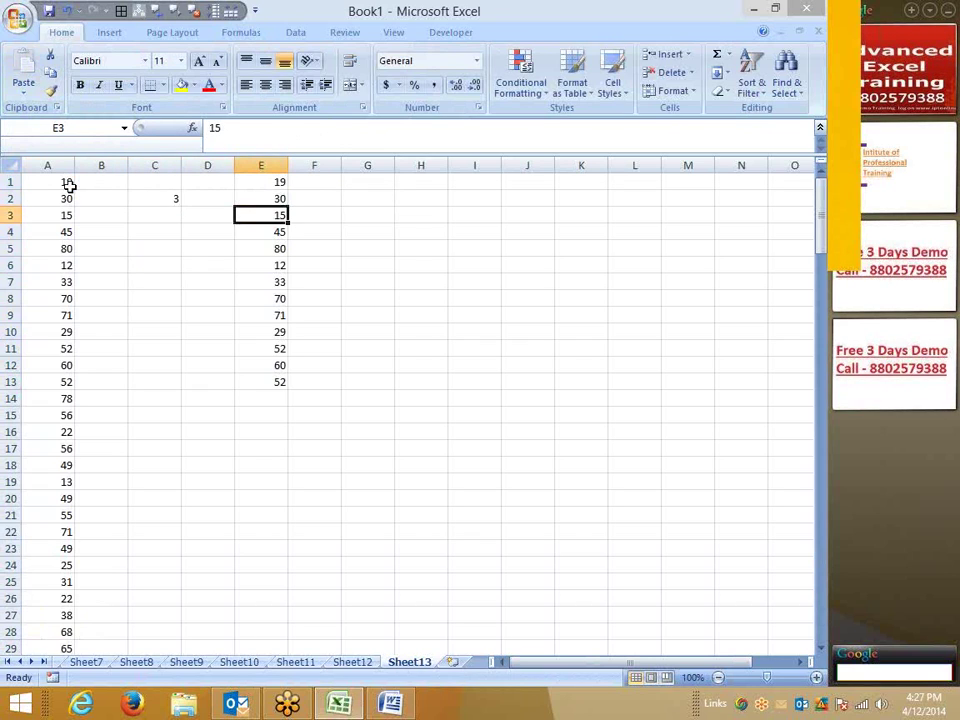
Fill E3, E6 and E9 (15, 12, 71) with yellow
left_click(182, 86)
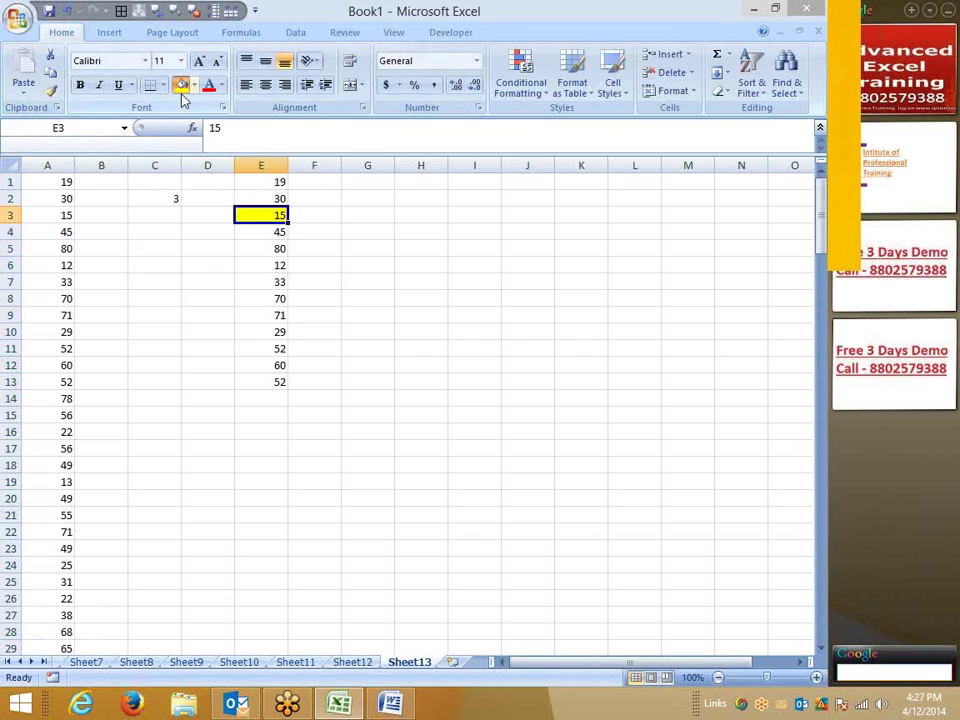
left_click(274, 235)
left_click(278, 264)
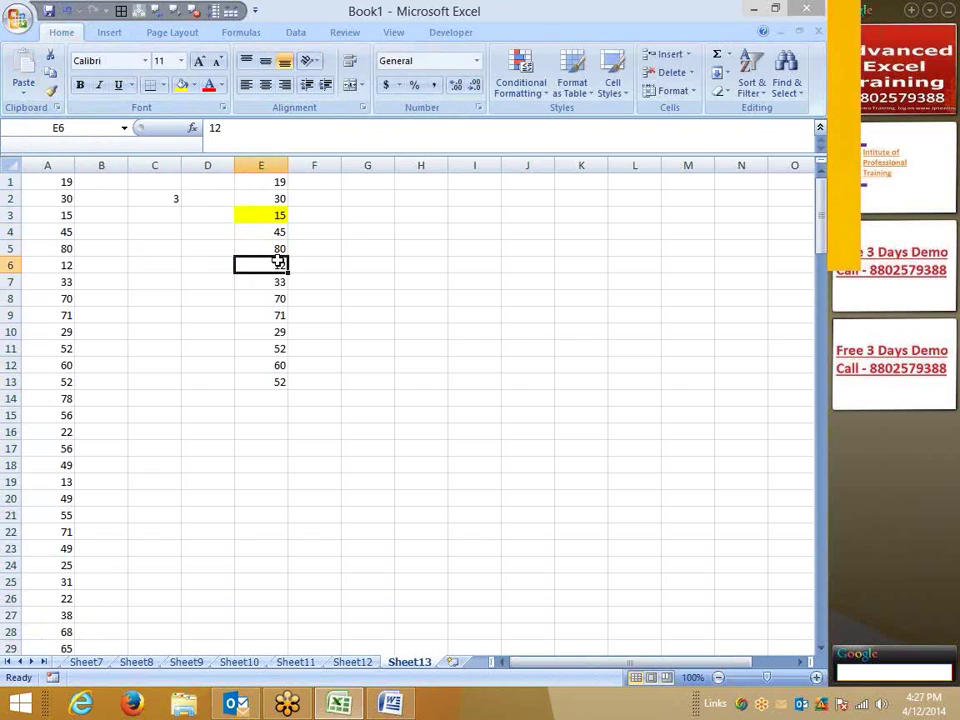
left_click(184, 88)
left_click(281, 281)
left_click(281, 299)
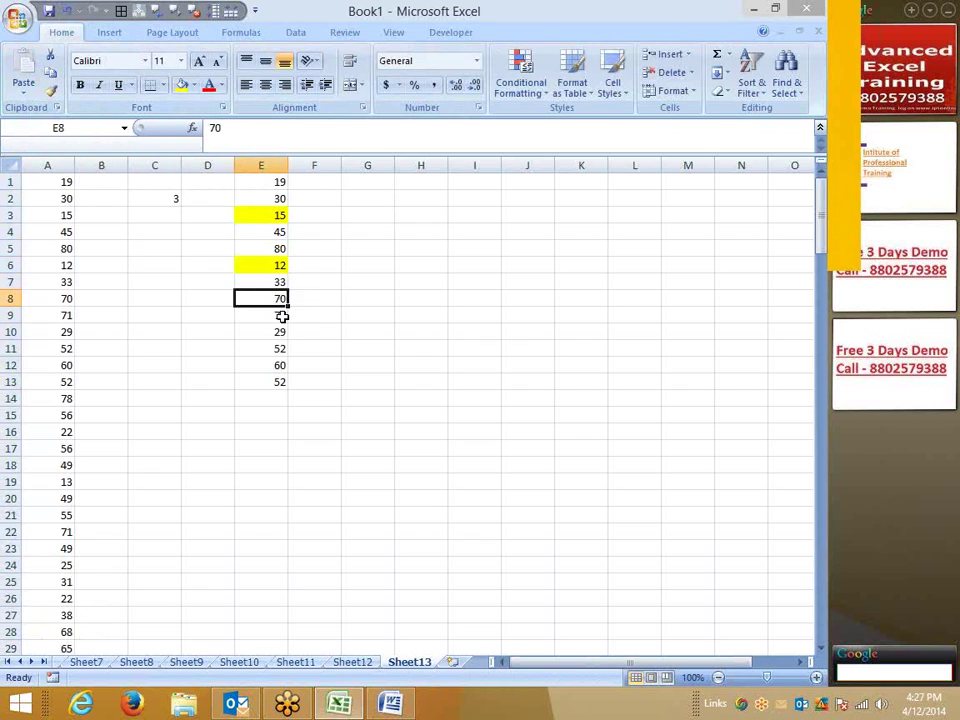
left_click(283, 316)
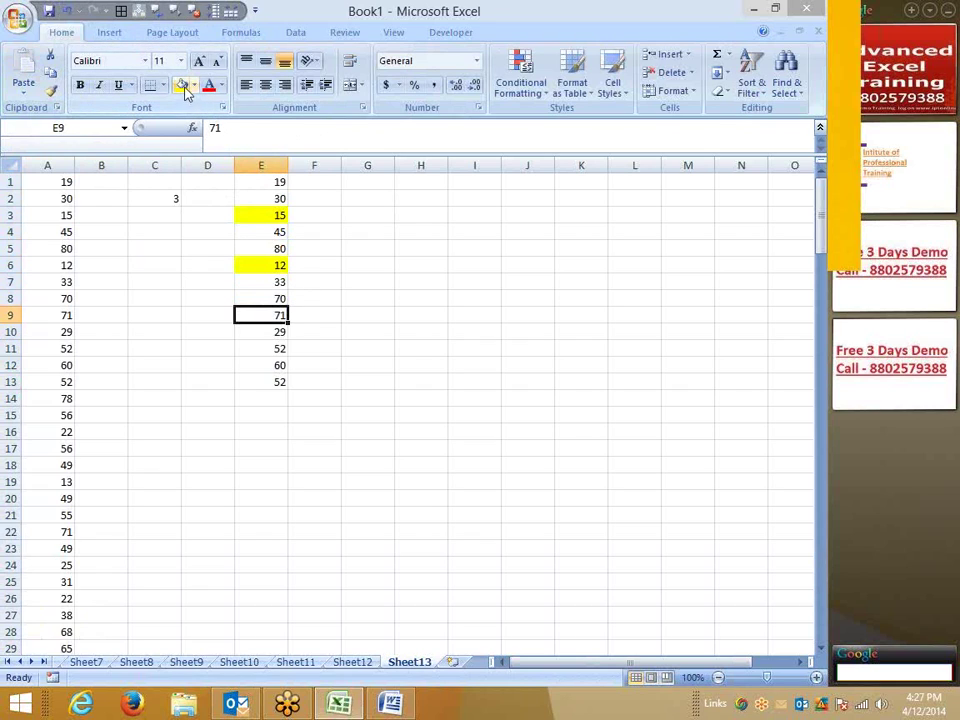
left_click(184, 88)
Fill E12 (60) with yellow as the last every-third value
left_click(279, 332)
left_click(279, 348)
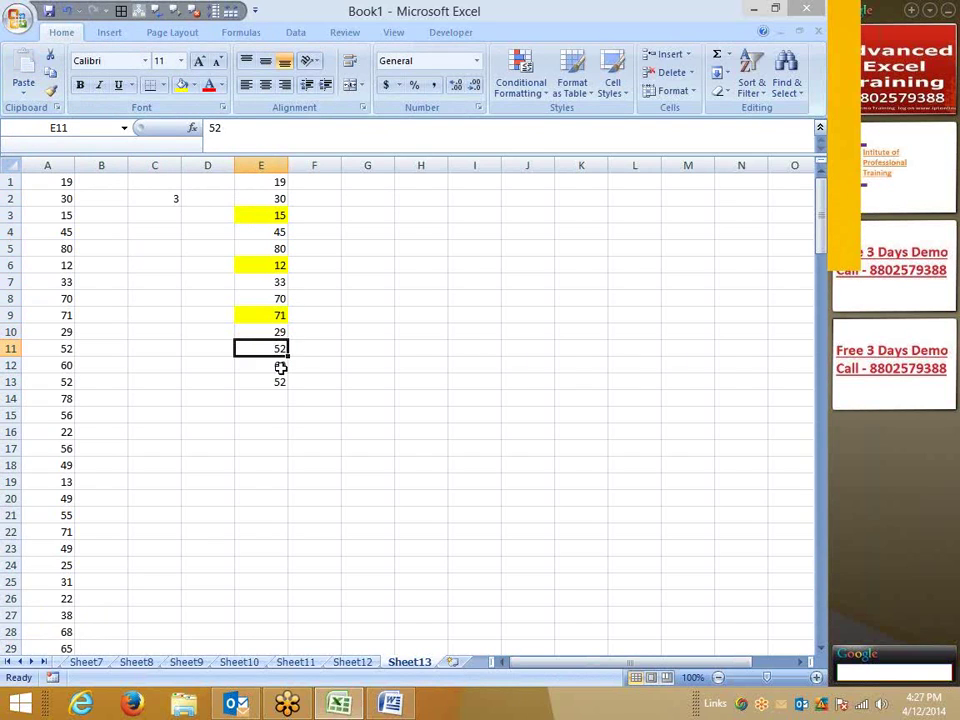
left_click(281, 368)
left_click(184, 88)
left_click(336, 312)
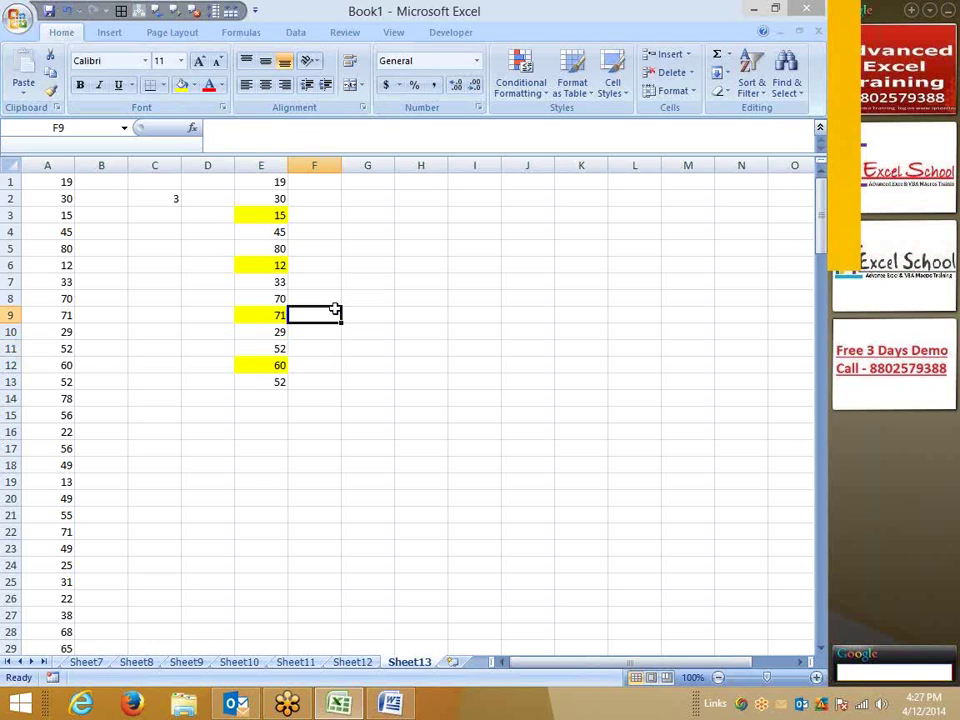
key("ctrl+Up")
key("Down")
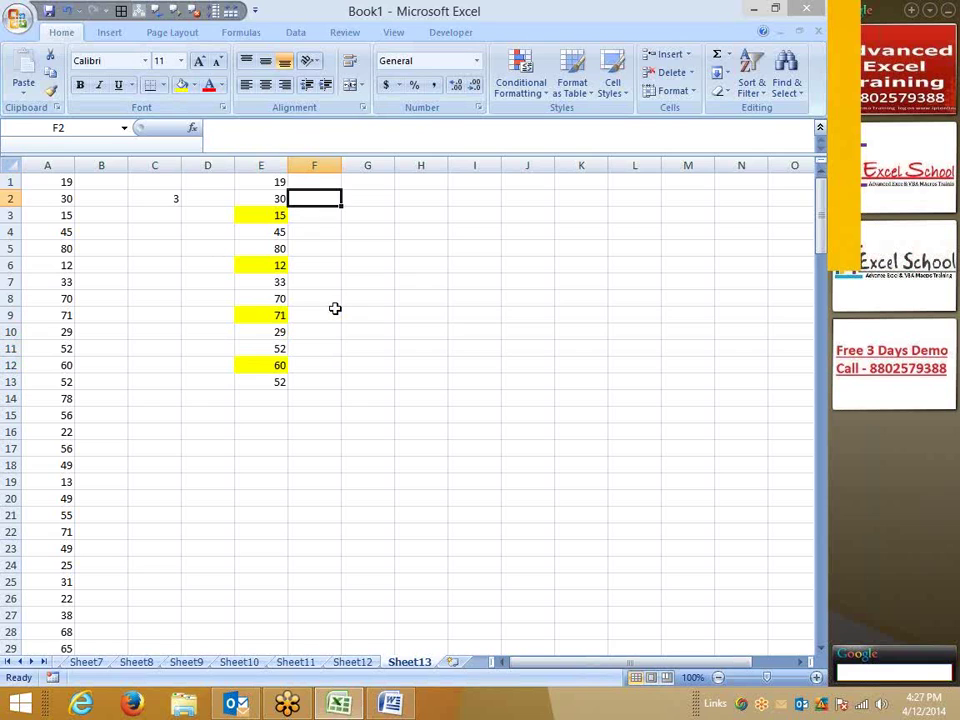
key("Up")
key("Right")
Start G2's formula with =SUM(IF( and remove a mistaken ROWS insertion
key("Down")
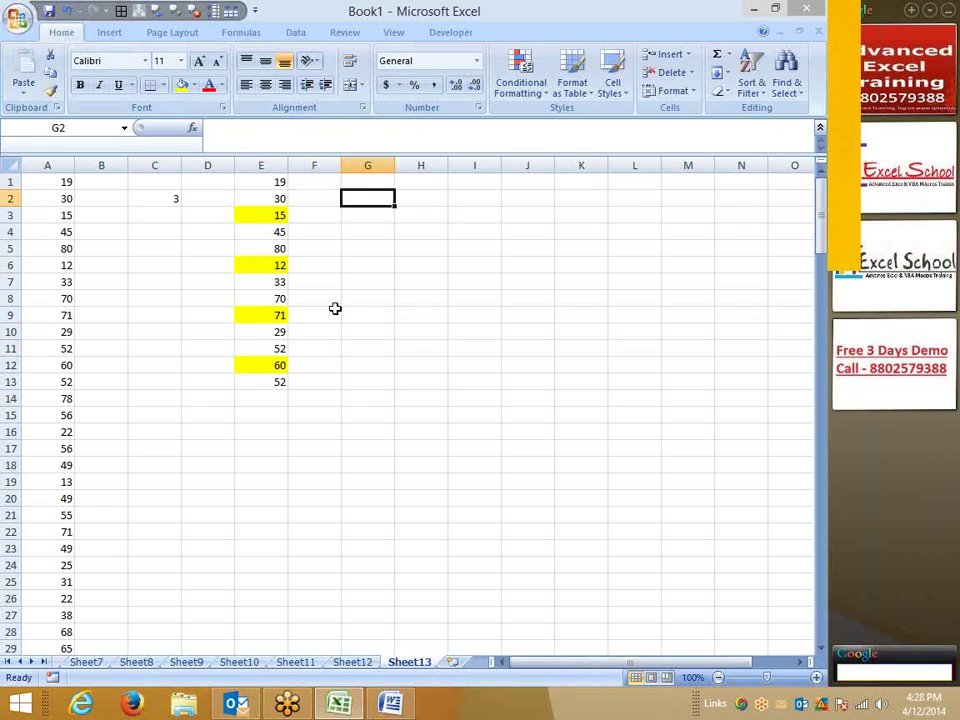
type("=sum")
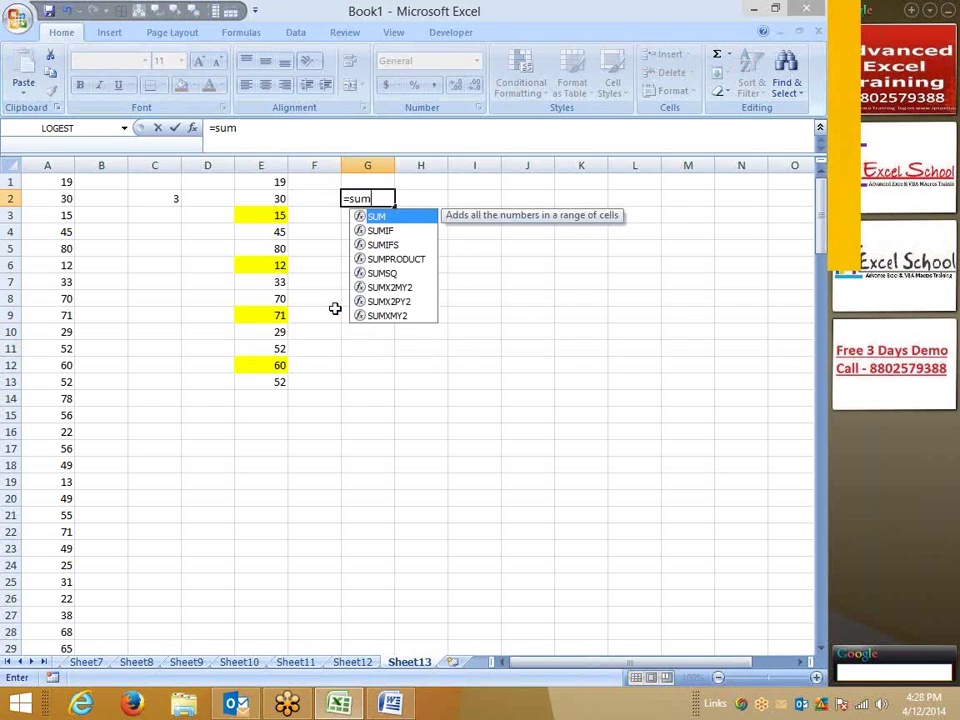
type("(")
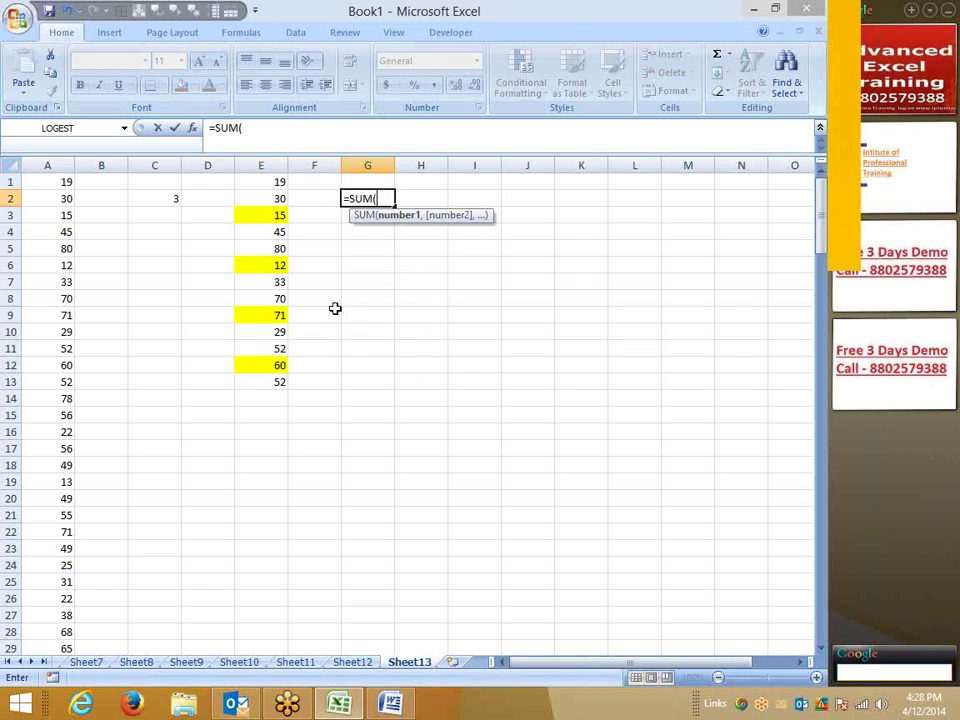
type("if")
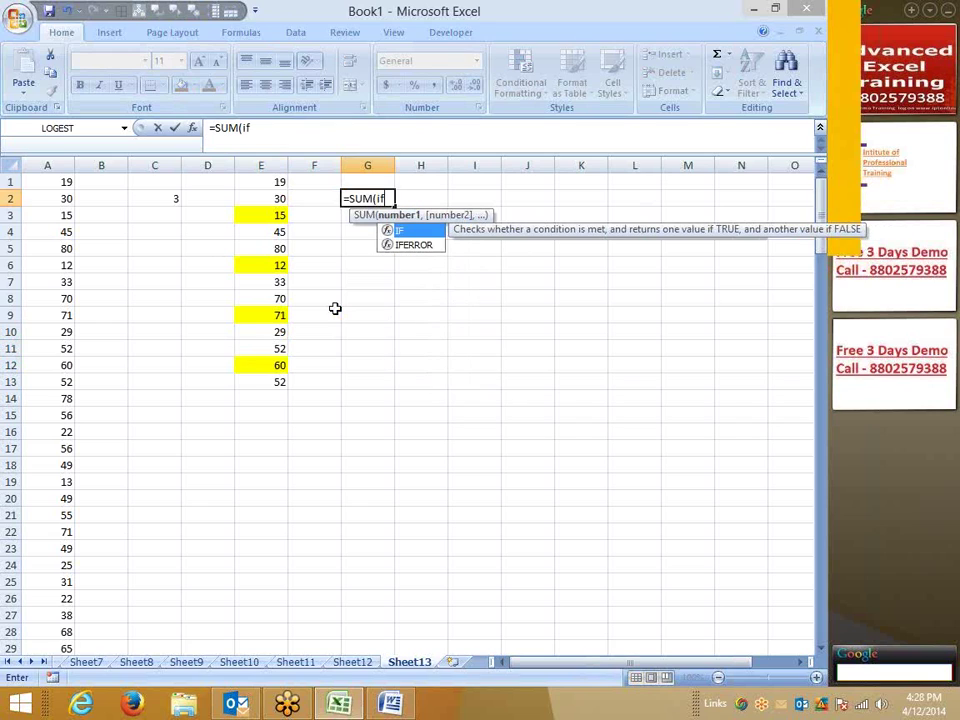
key("Tab")
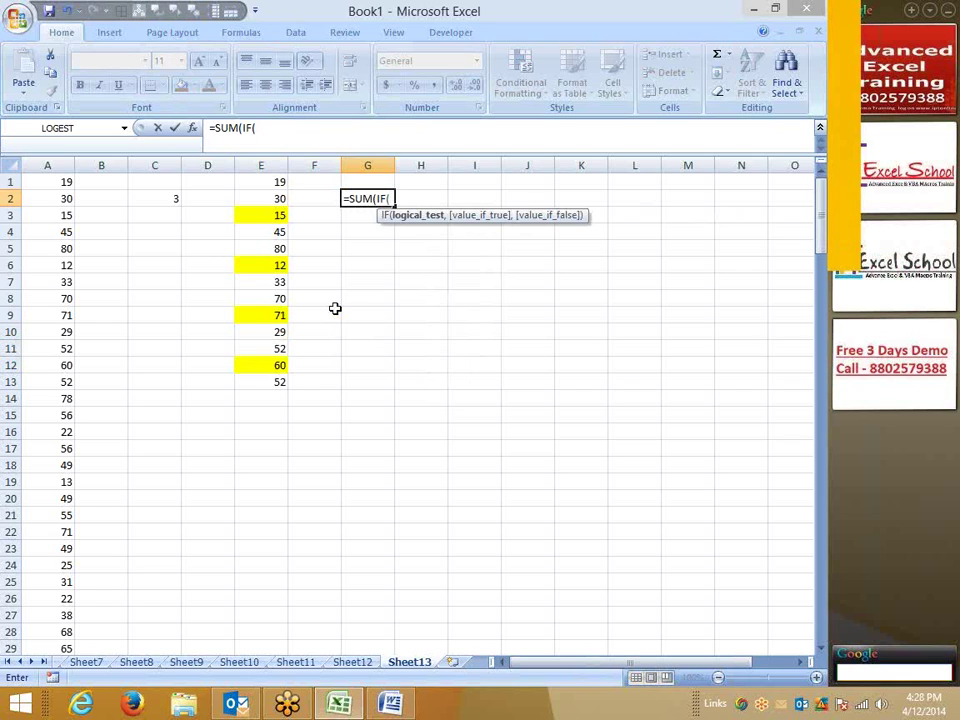
type("ro")
key("Down")
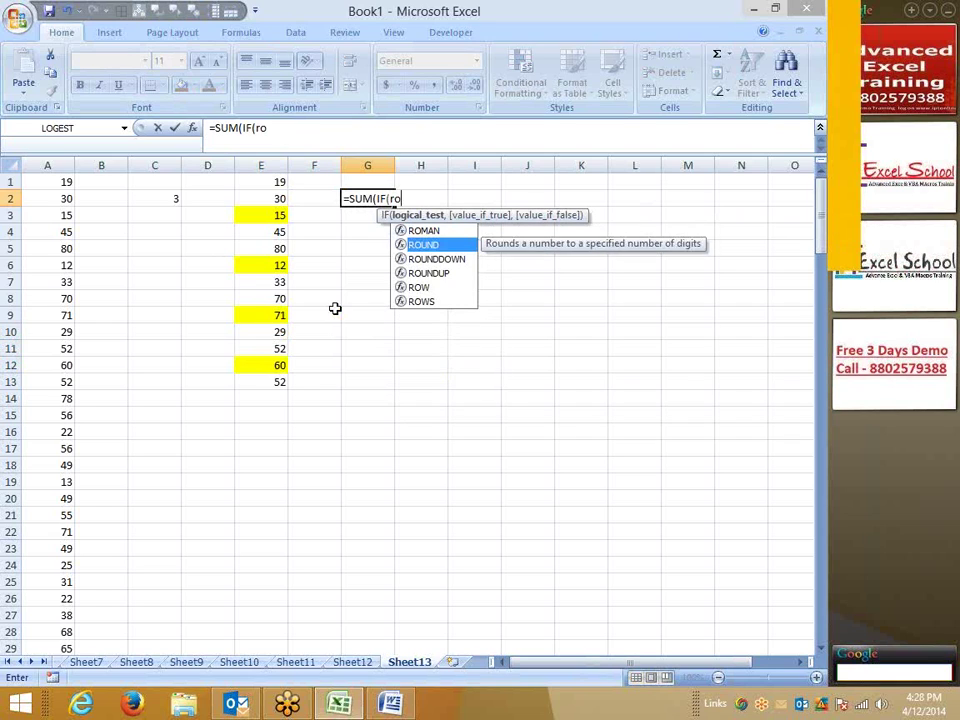
key("Down")
key("Down")
key("Down")
key("Down")
key("Tab")
key("Left")
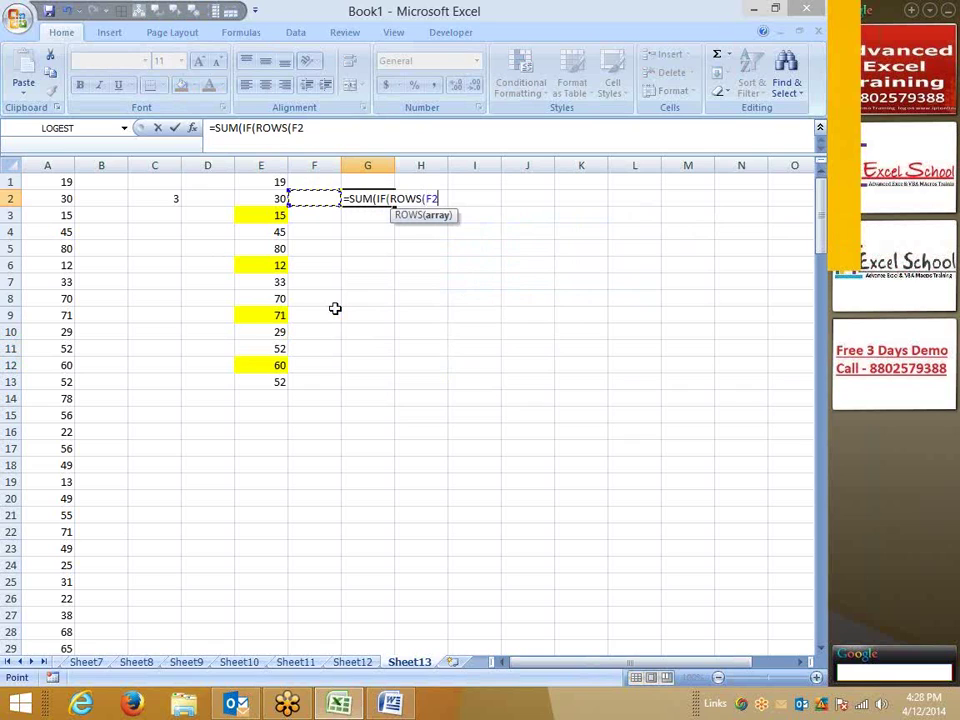
key("Left")
key("Up")
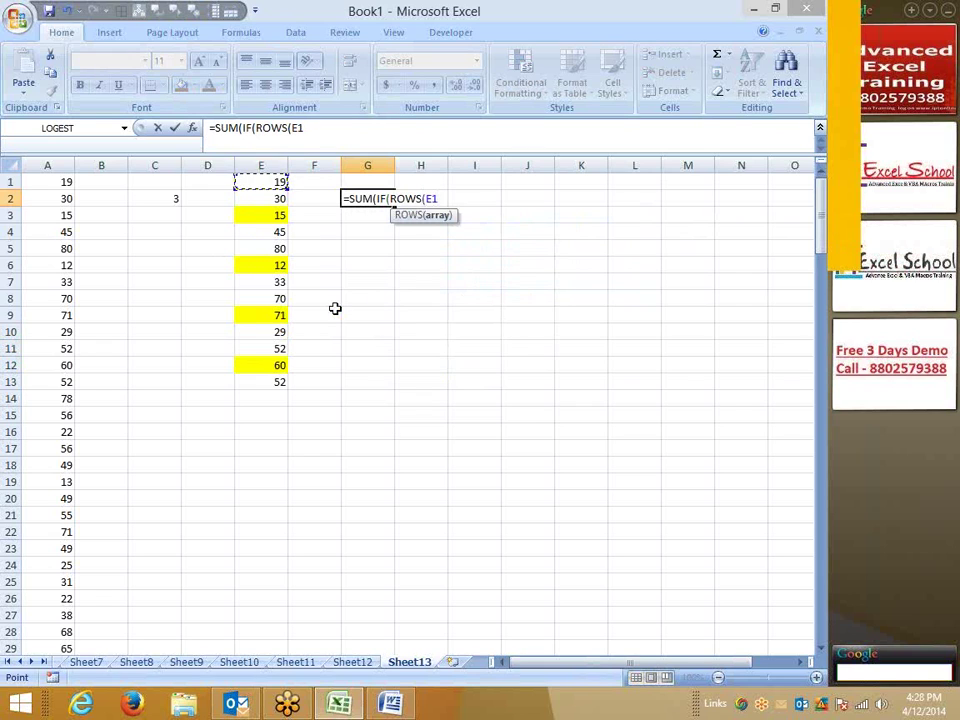
key("BackSpace")
key("BackSpace")
key("BackSpace")
key("BackSpace")
key("BackSpace")
key("BackSpace")
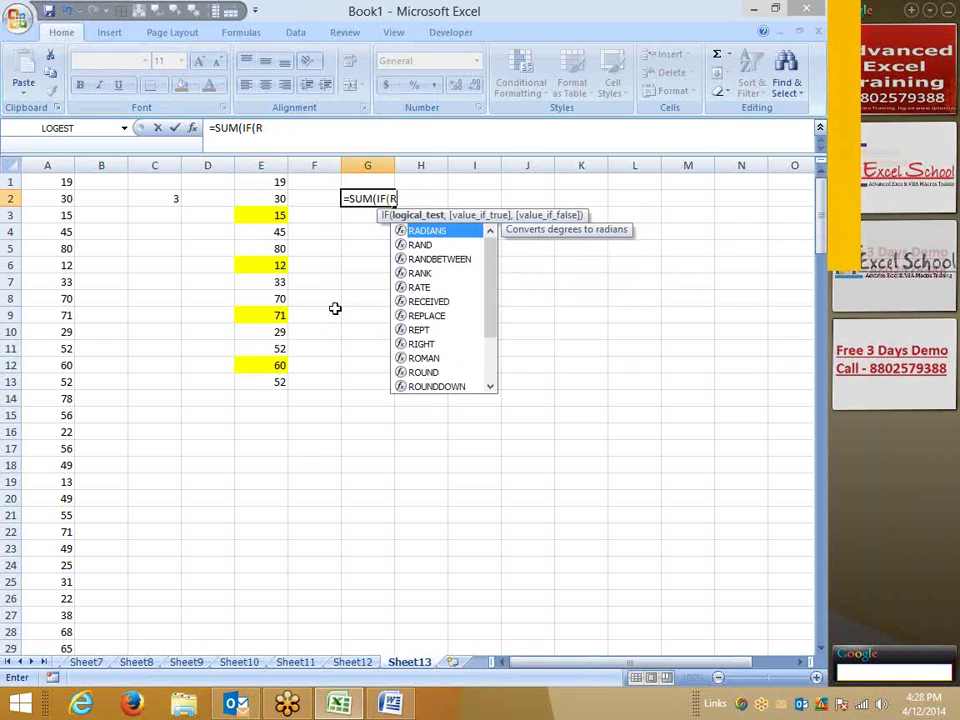
Add ROW("1:"&ROWS(E1:E13)) to G2's formula to generate row numbers 1 to 13
type("ow")
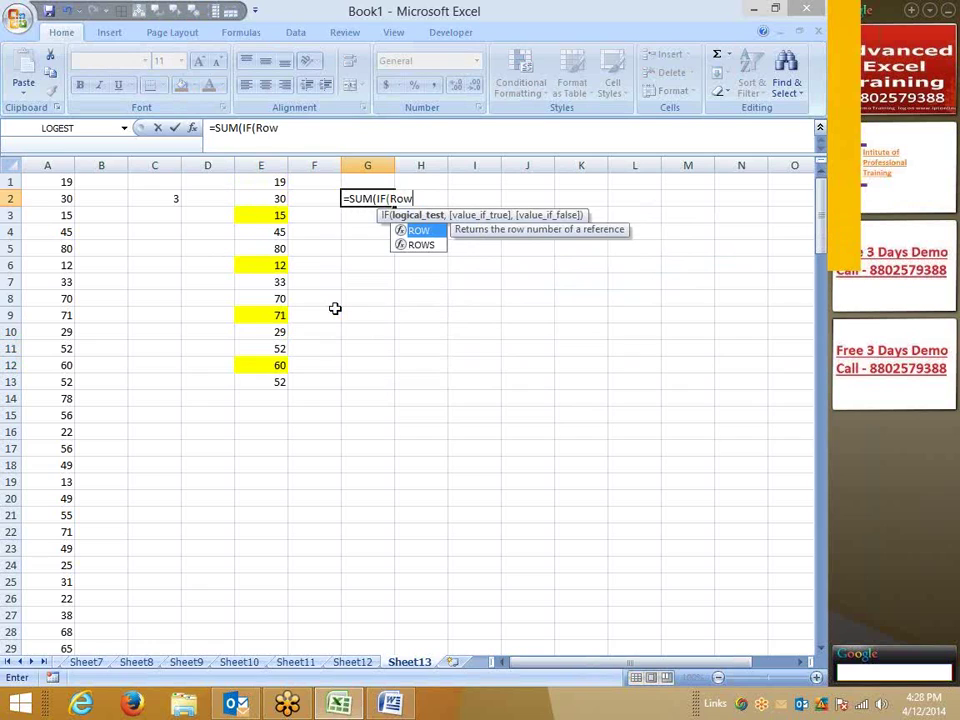
key("Tab")
type("\"")
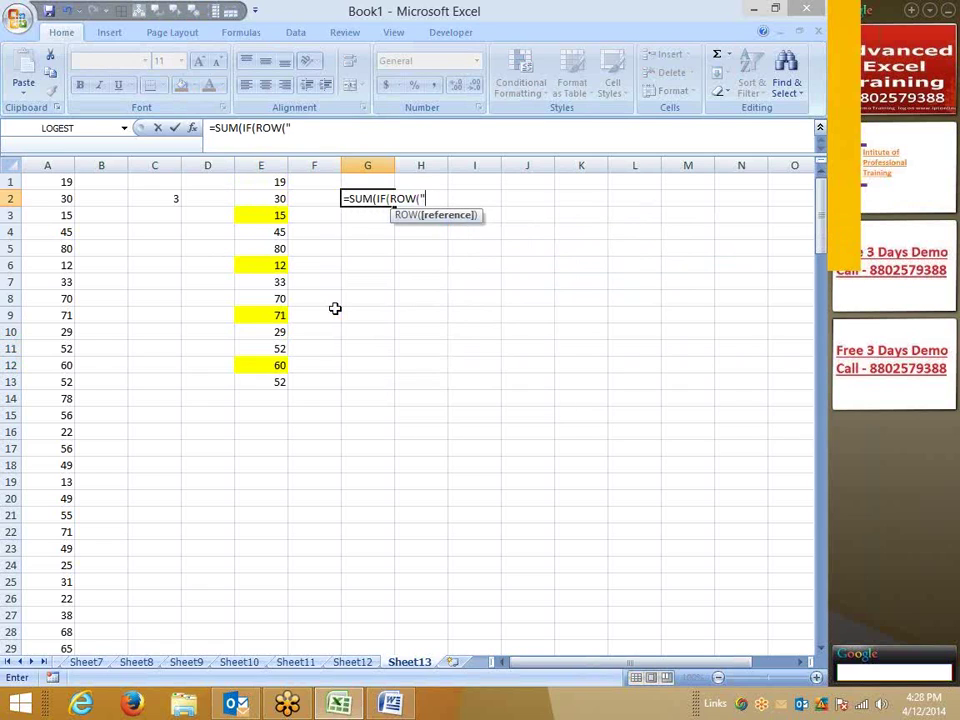
type("1:\"")
type("&roe")
key("BackSpace")
type("w")
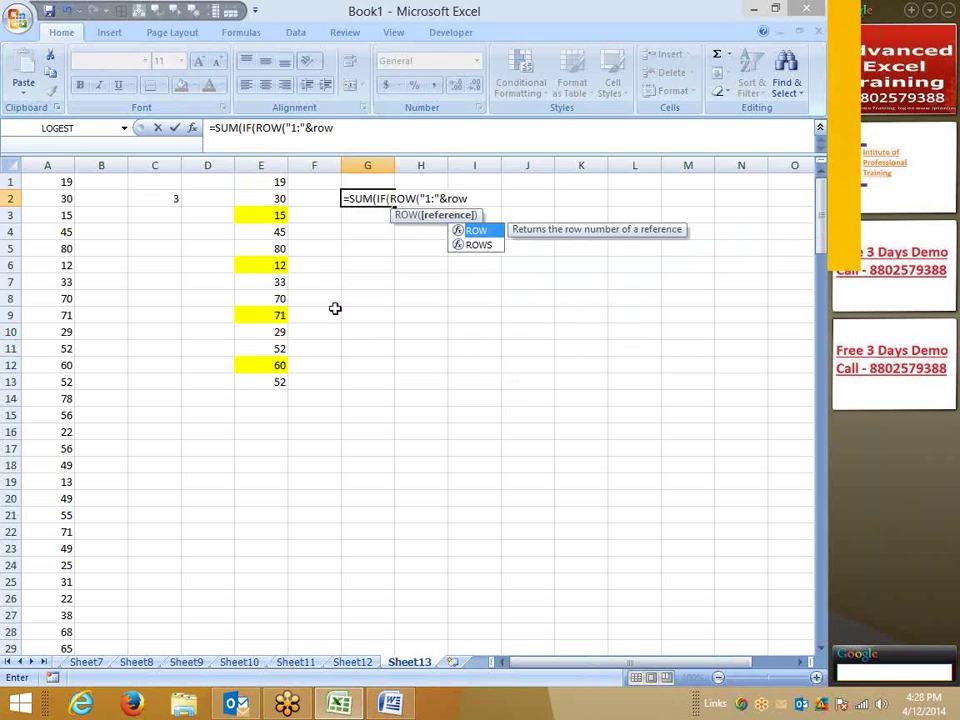
type("s")
key("Tab")
key("Left")
key("Left")
key("Up")
key("ctrl+shift+Down")
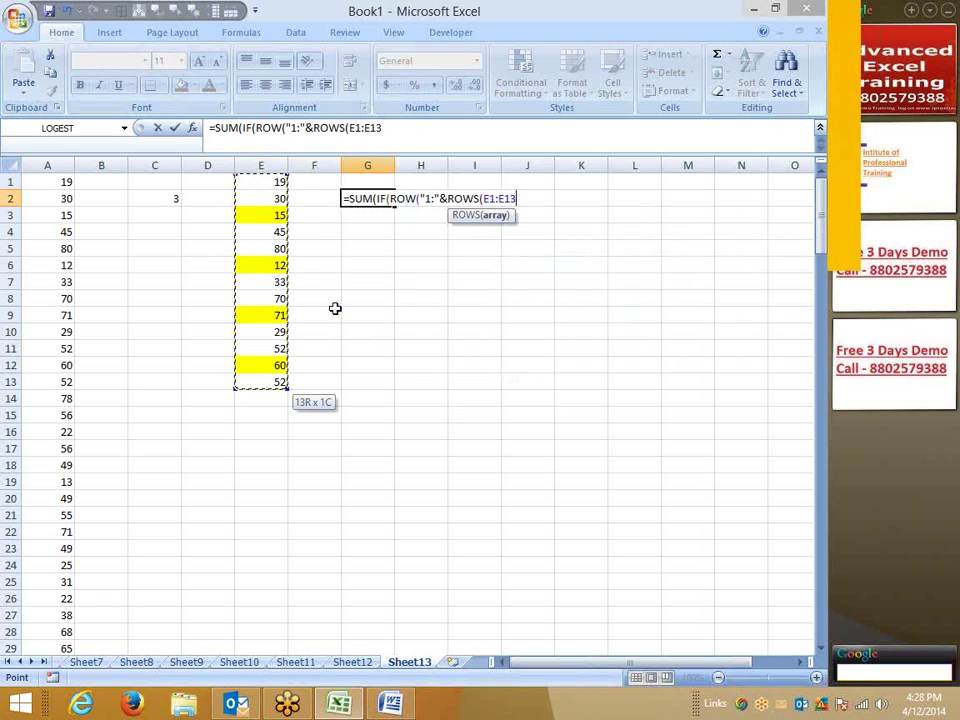
Insert INDIRECT so the formula contains ROW(INDIRECT("1:"&ROWS(E1:E13)))
type(")")
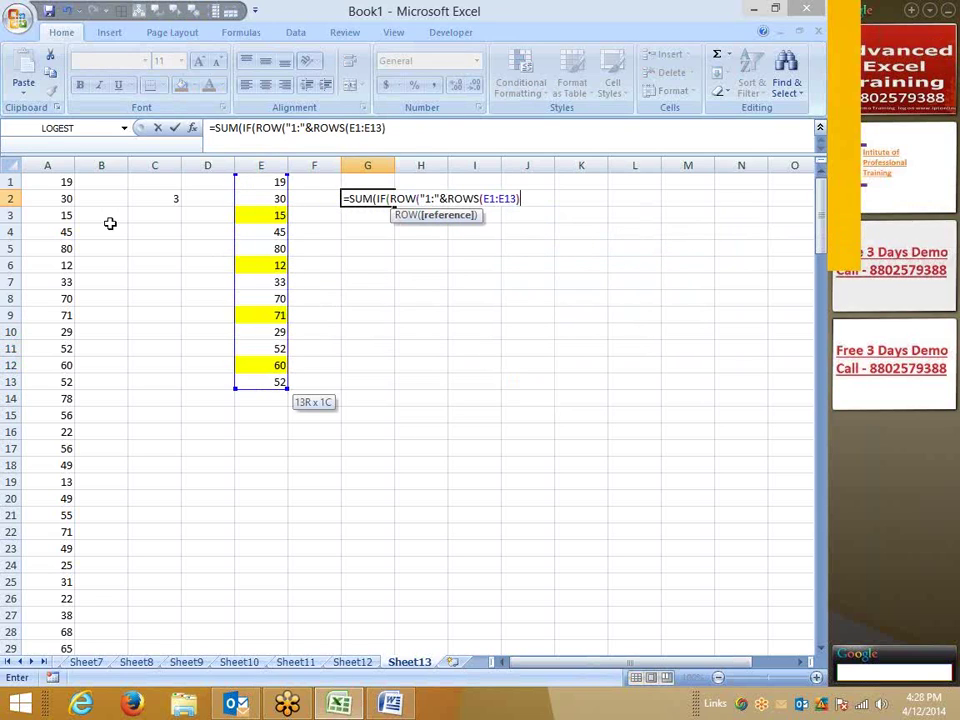
left_click(286, 128)
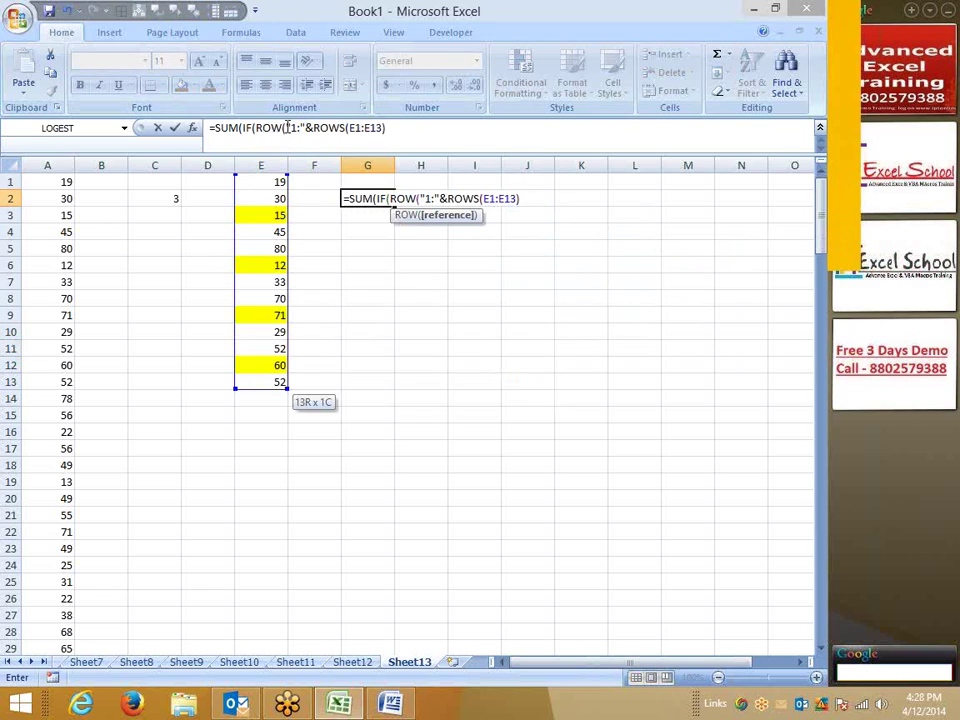
type("ind")
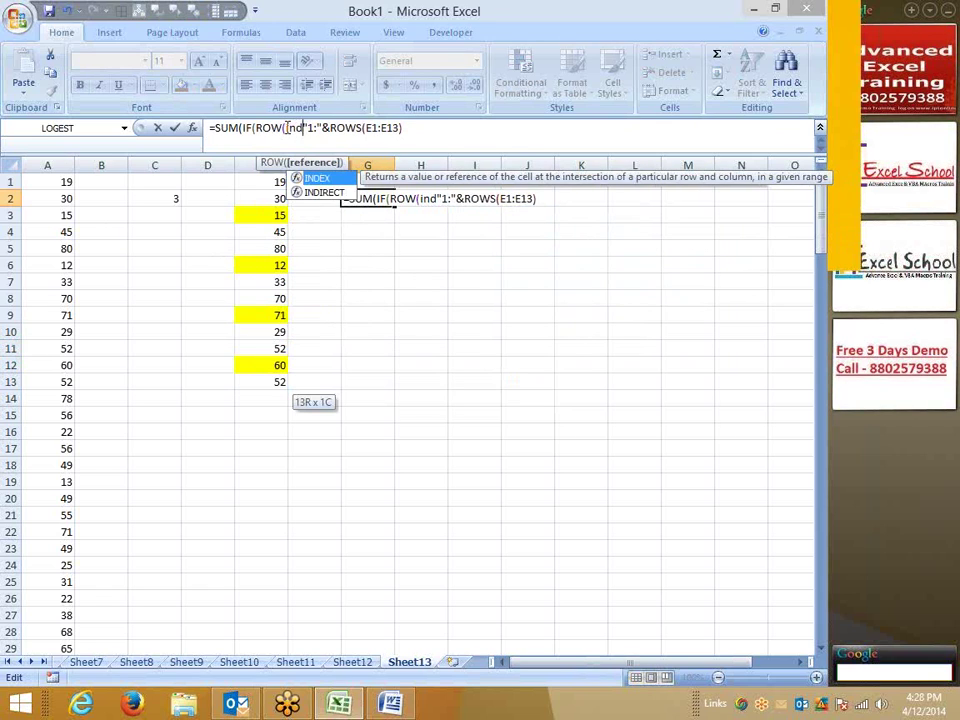
key("Down")
key("Tab")
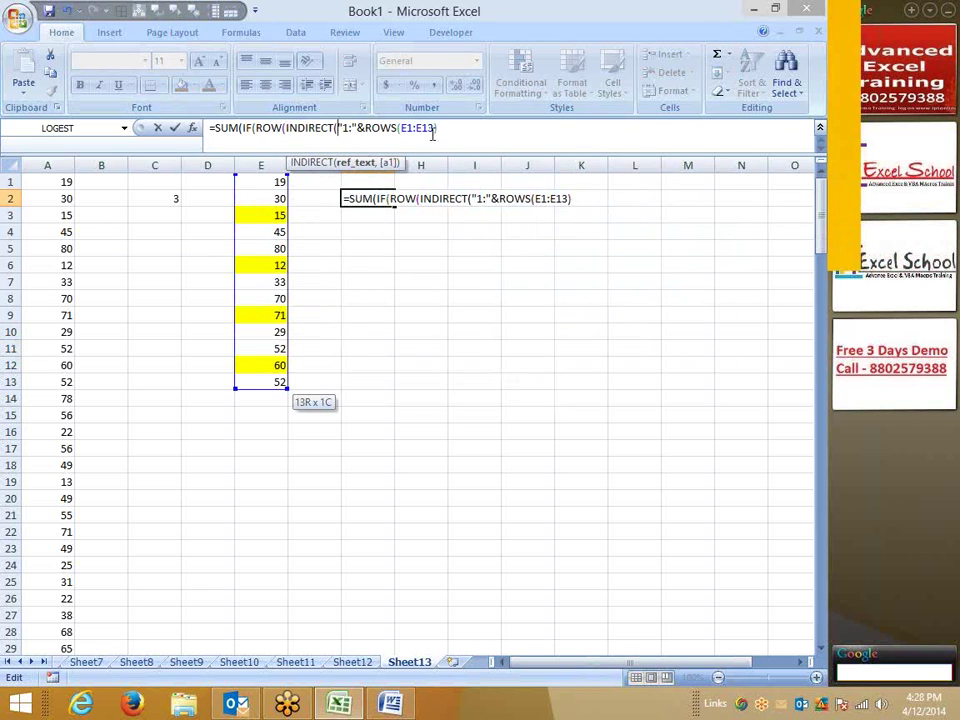
left_click(440, 128)
type(")")
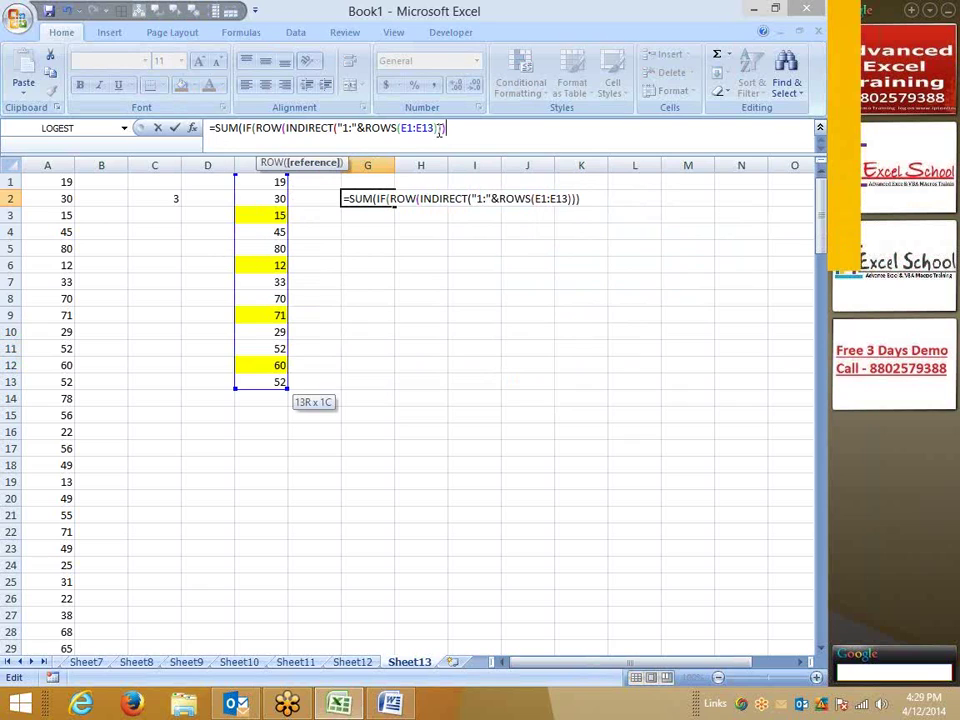
type(")")
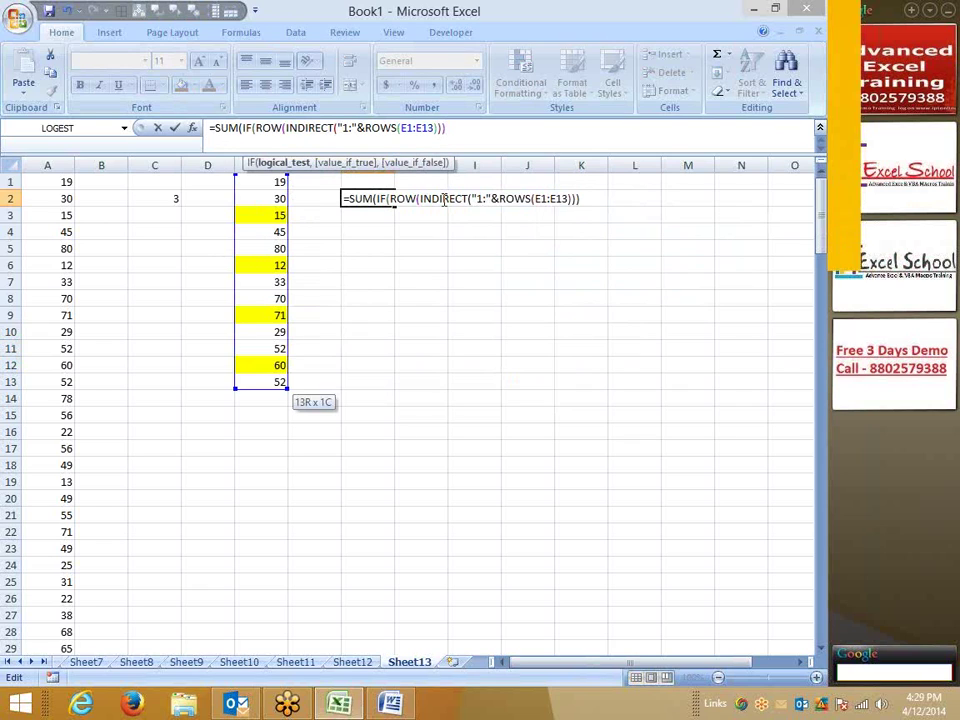
Wrap the row numbers in MOD(...,3)=0 and add E1:E13 as the summed range
left_click(256, 128)
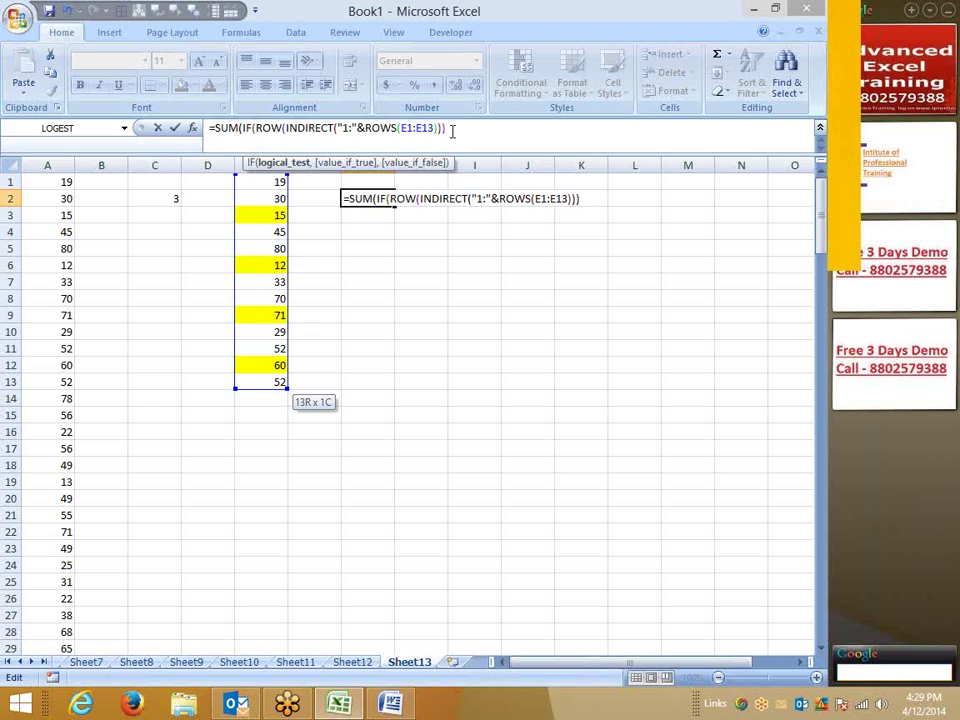
type("mod")
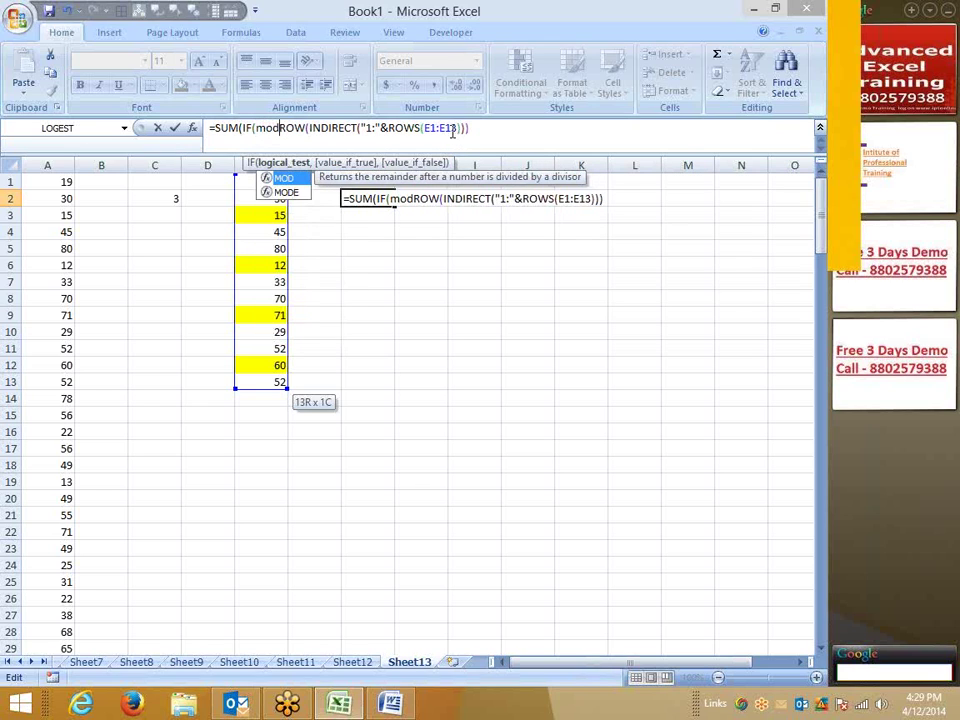
type("(")
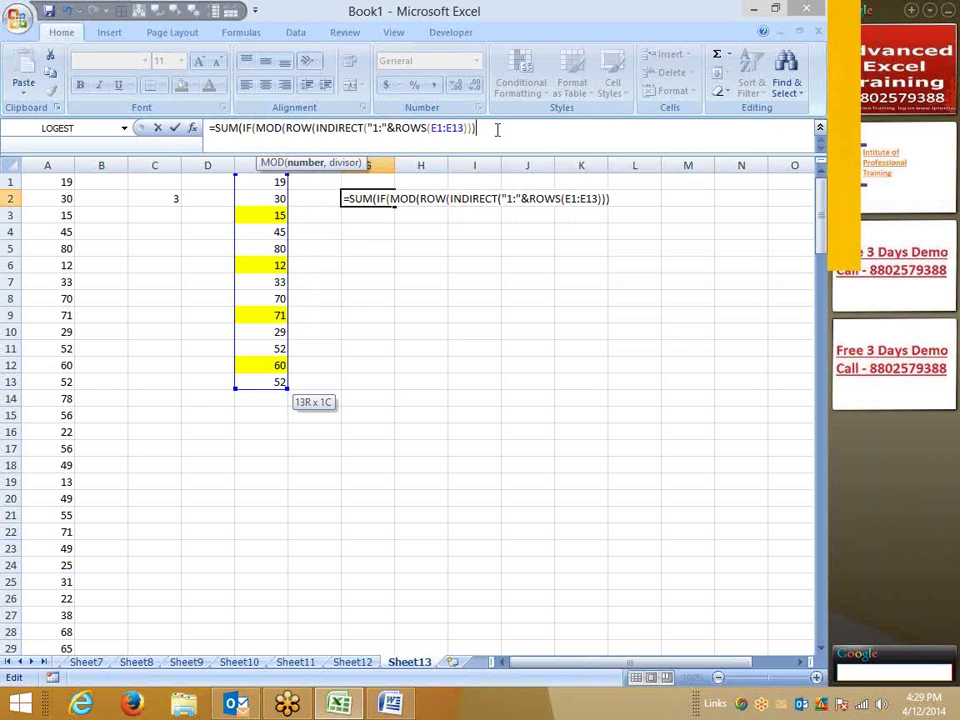
type(",")
type("3)")
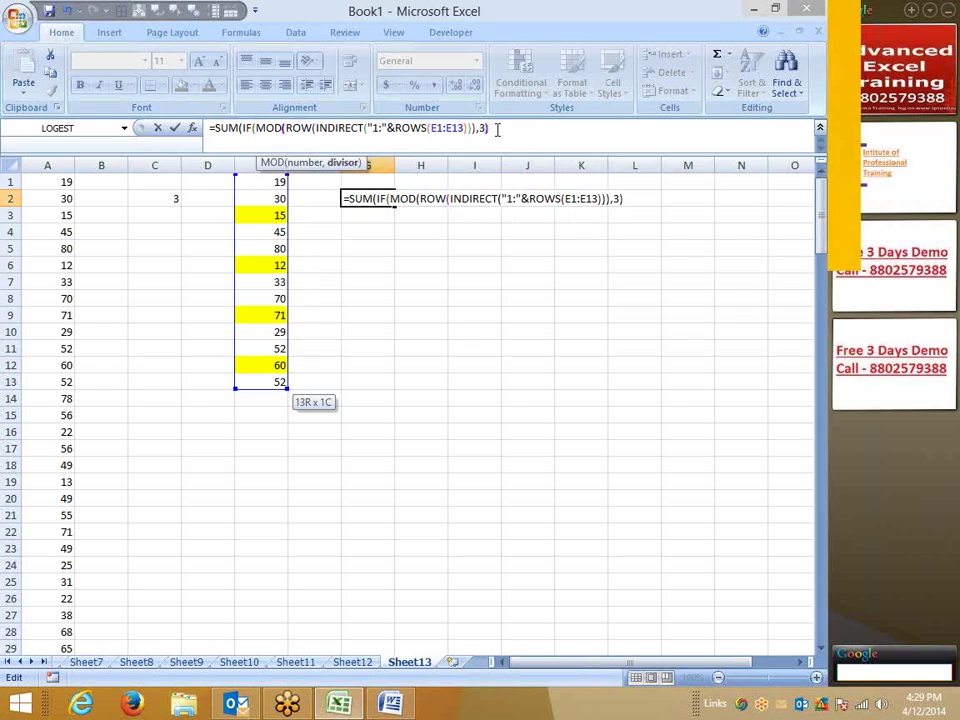
type("=")
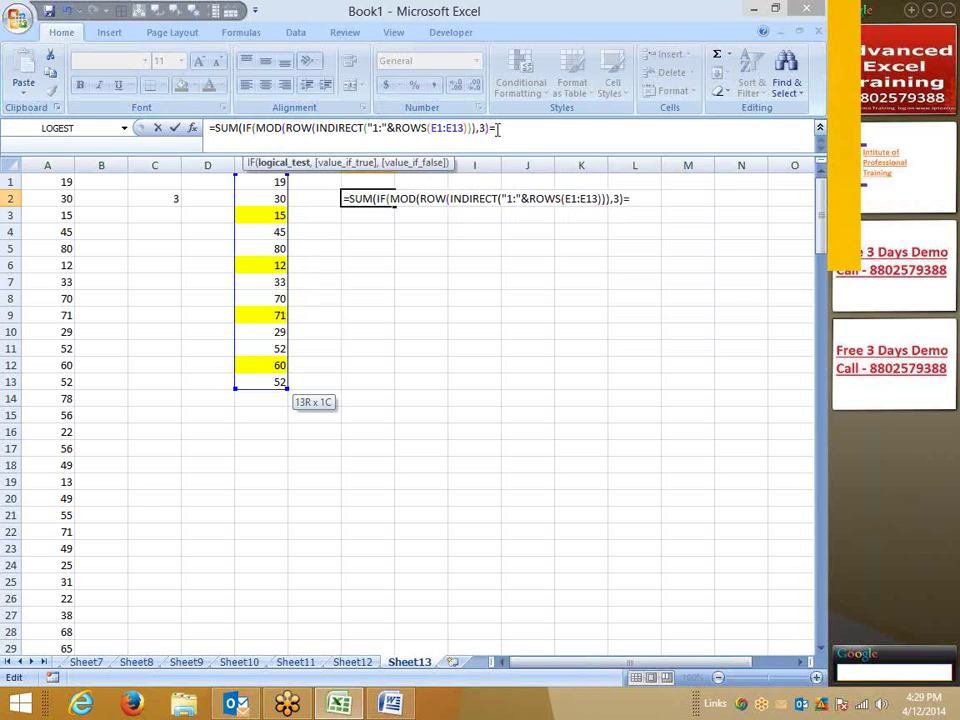
type("0,")
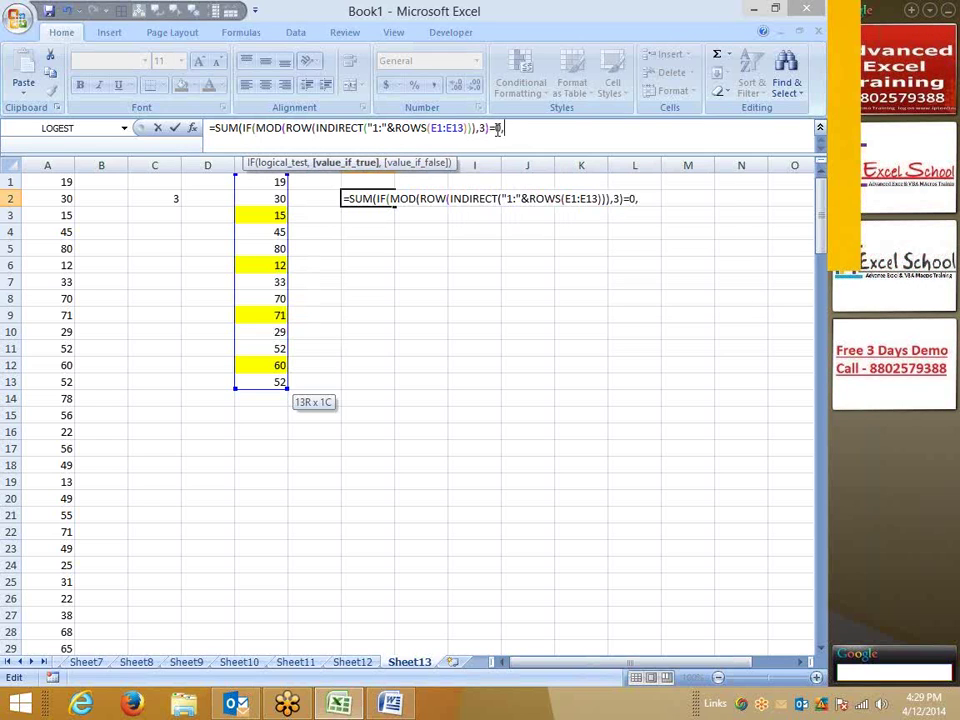
left_click_drag(266, 182, 270, 385)
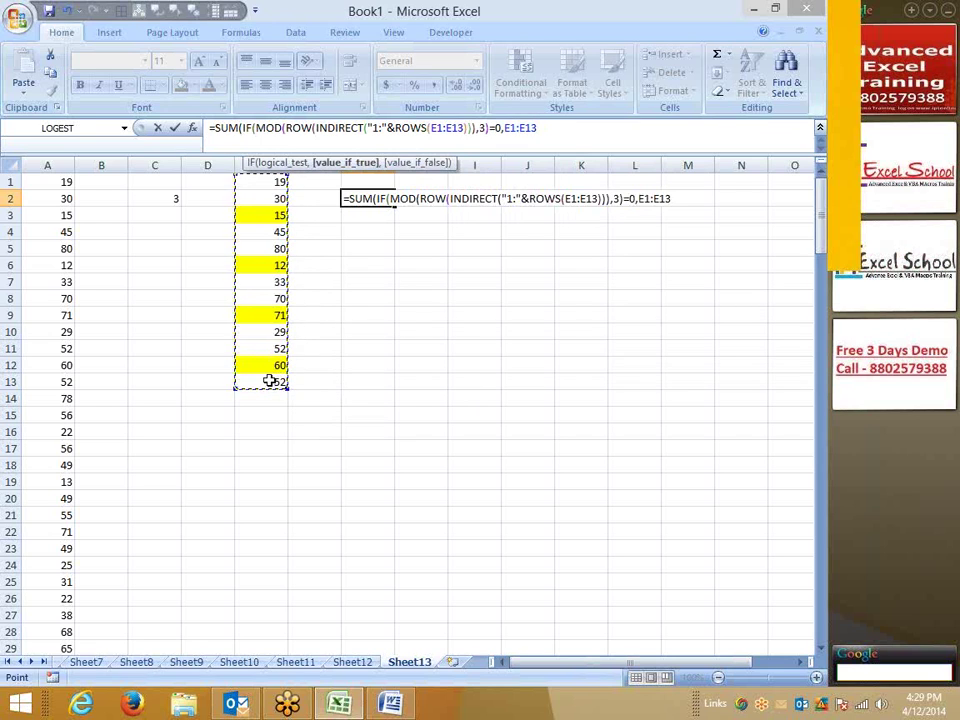
key("ctrl+shift+Return")
key("Return")
key("Up")
key("F2")
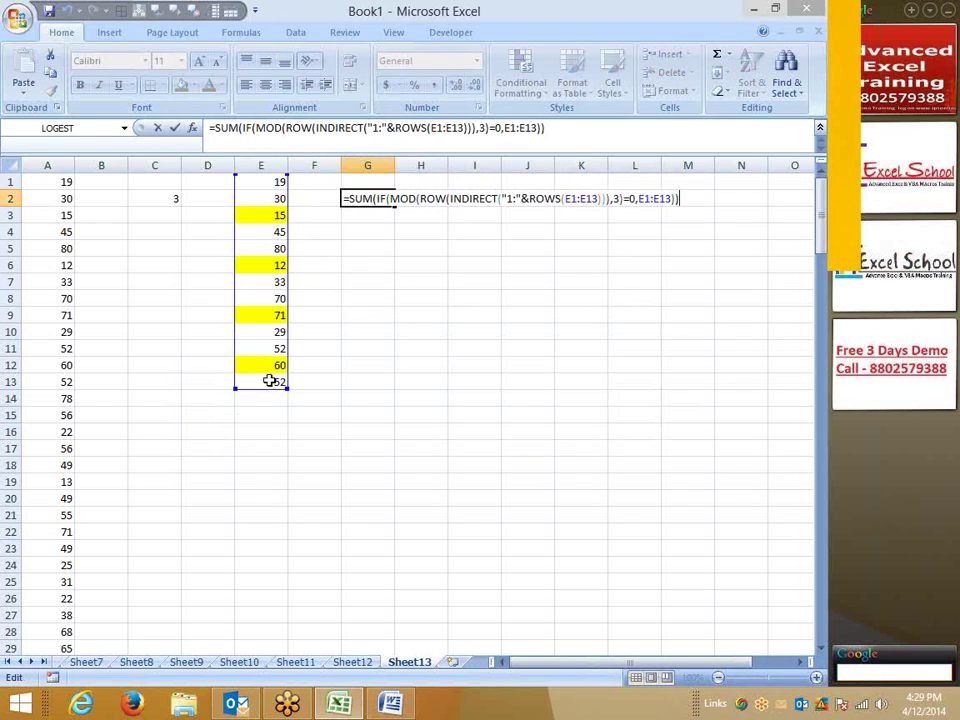
Commit G2 as an array formula and verify E3, E6, E9, E12 total 158
key("ctrl+shift+Return")
left_click(248, 216)
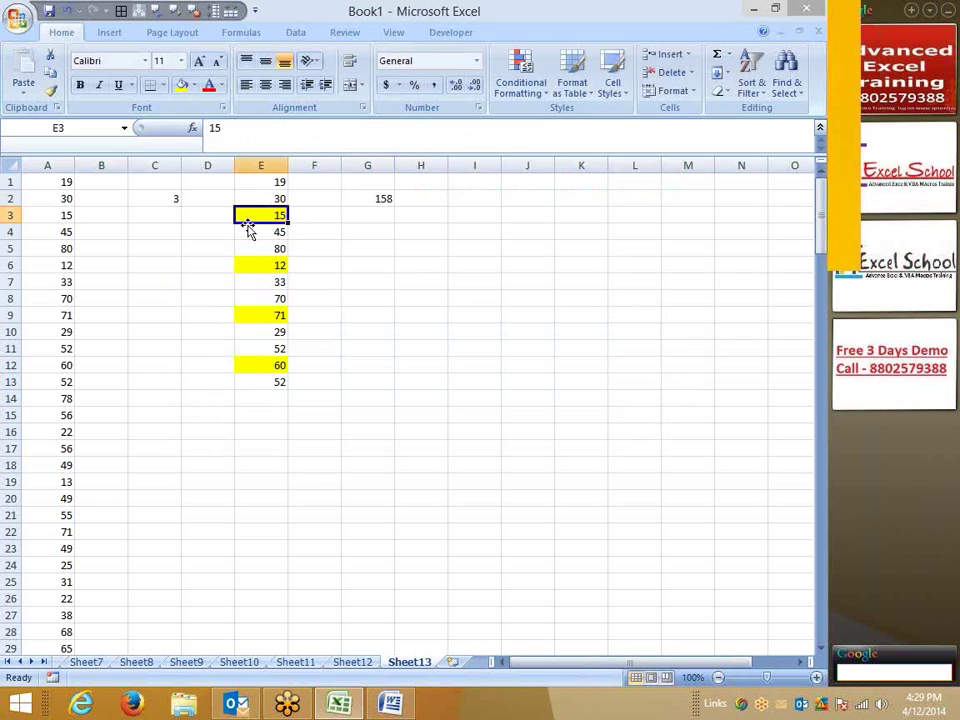
left_click(249, 268, "ctrl")
left_click(255, 314, "ctrl")
left_click(260, 364, "ctrl")
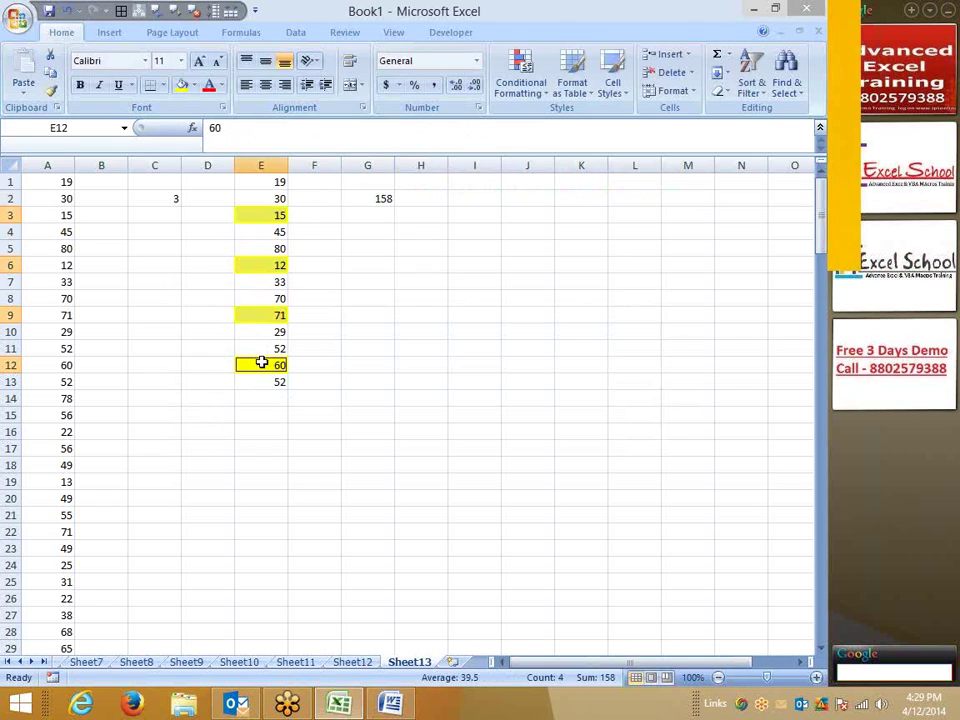
left_click(371, 198)
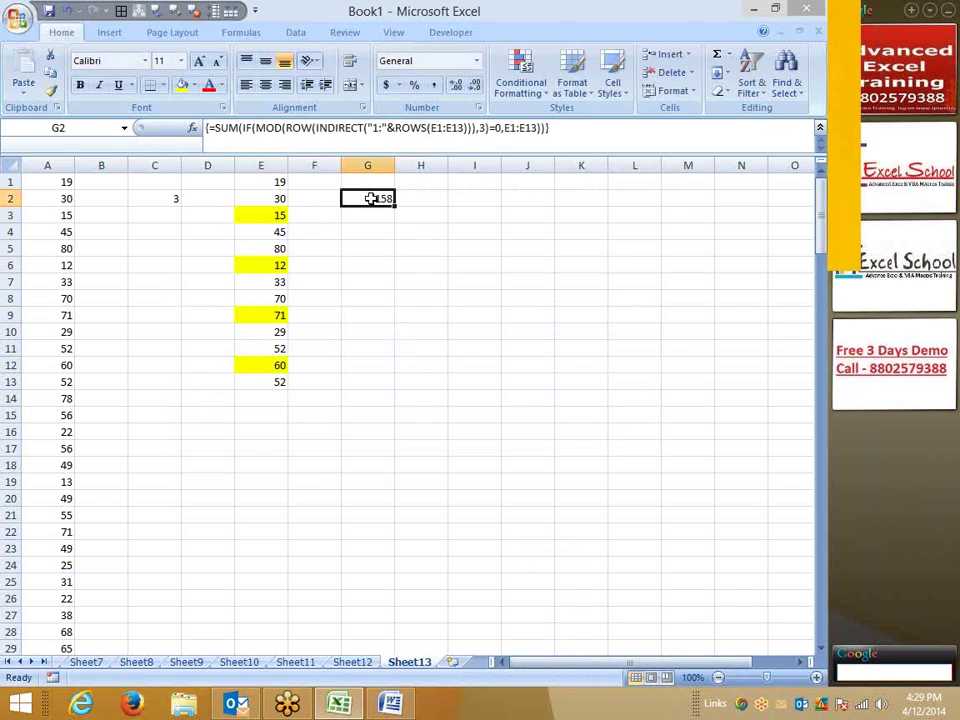
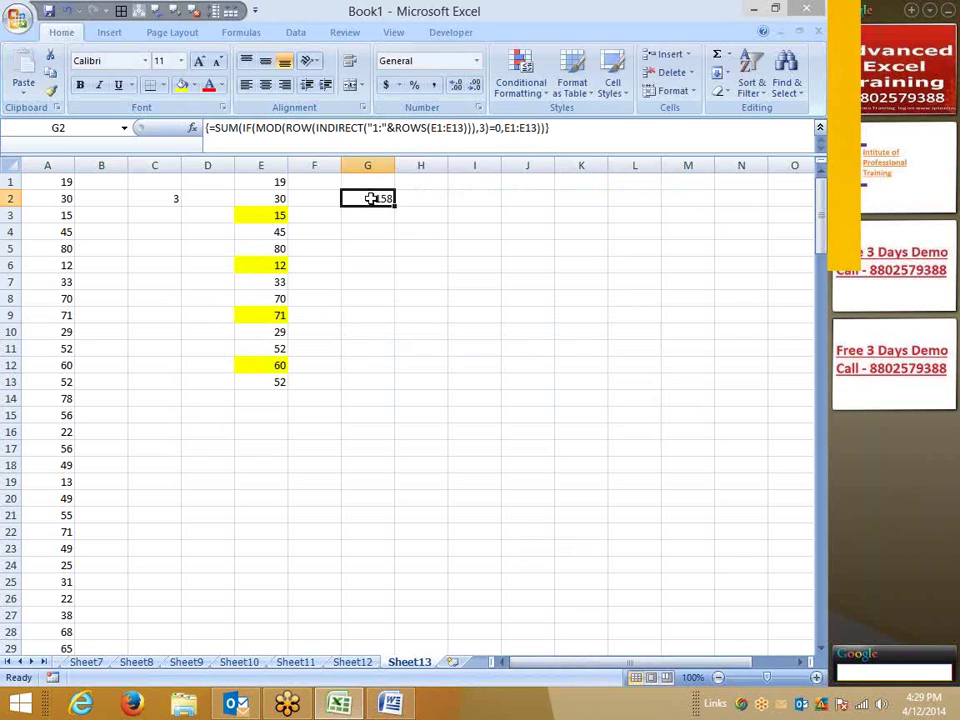
Try a plain ROW formula in F1 filled down to F13, then clear column F again
left_click(313, 180)
type("1")
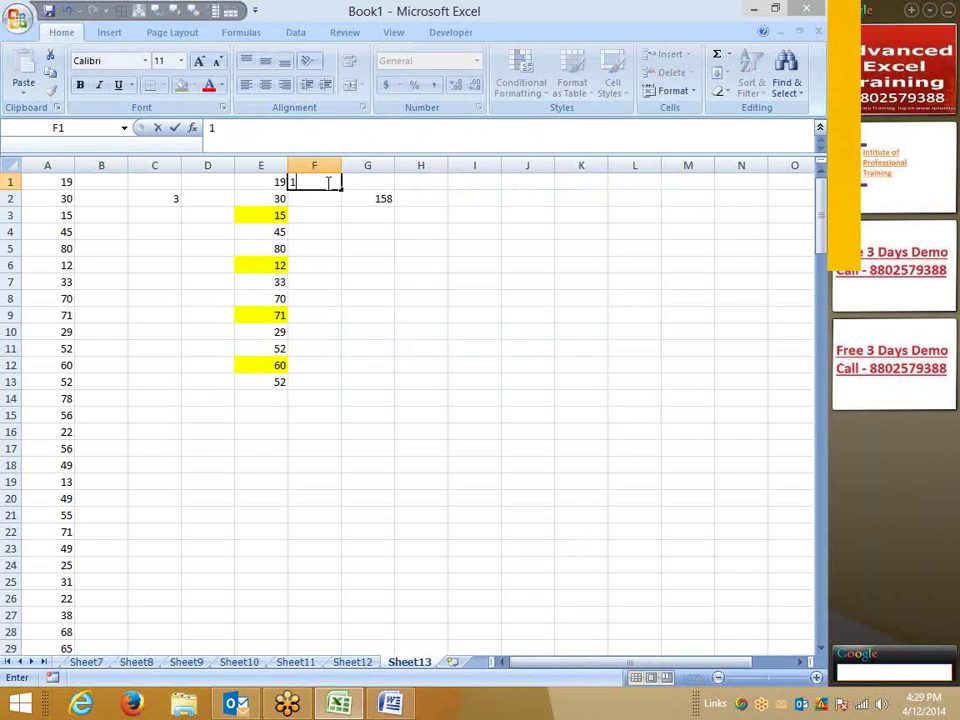
key("Escape")
key("Left")
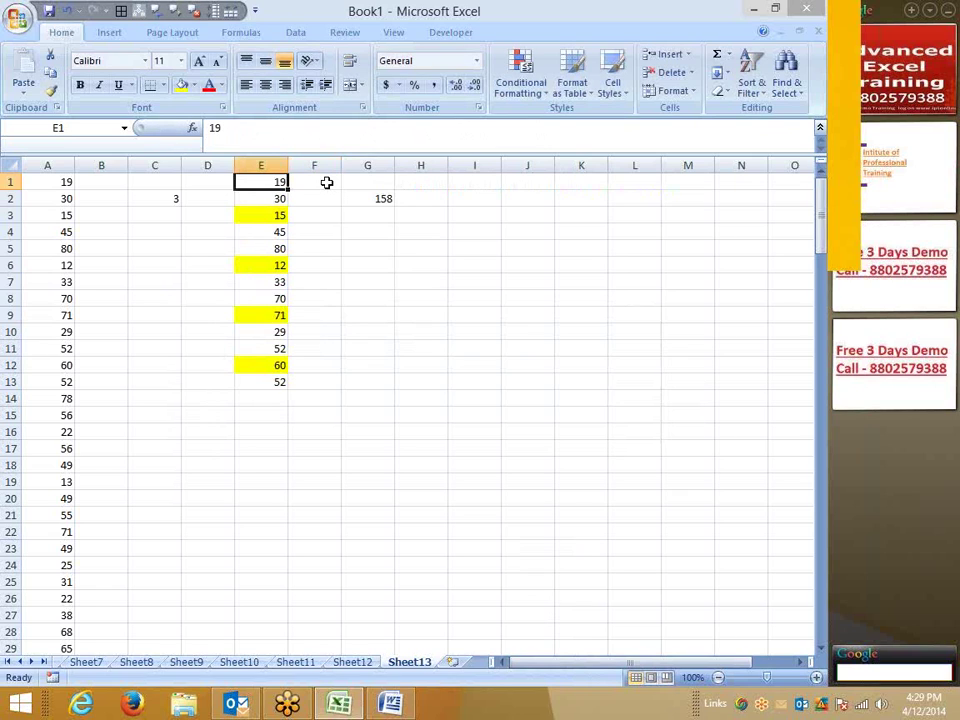
key("Right")
type("=ro")
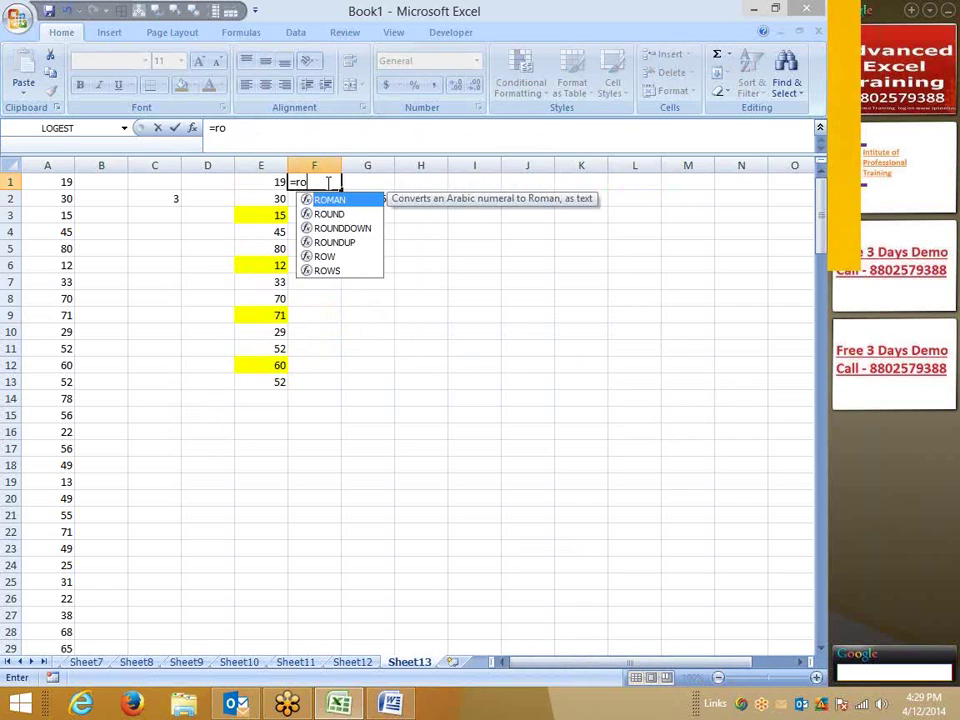
type("e")
key("BackSpace")
type("w")
key("Tab")
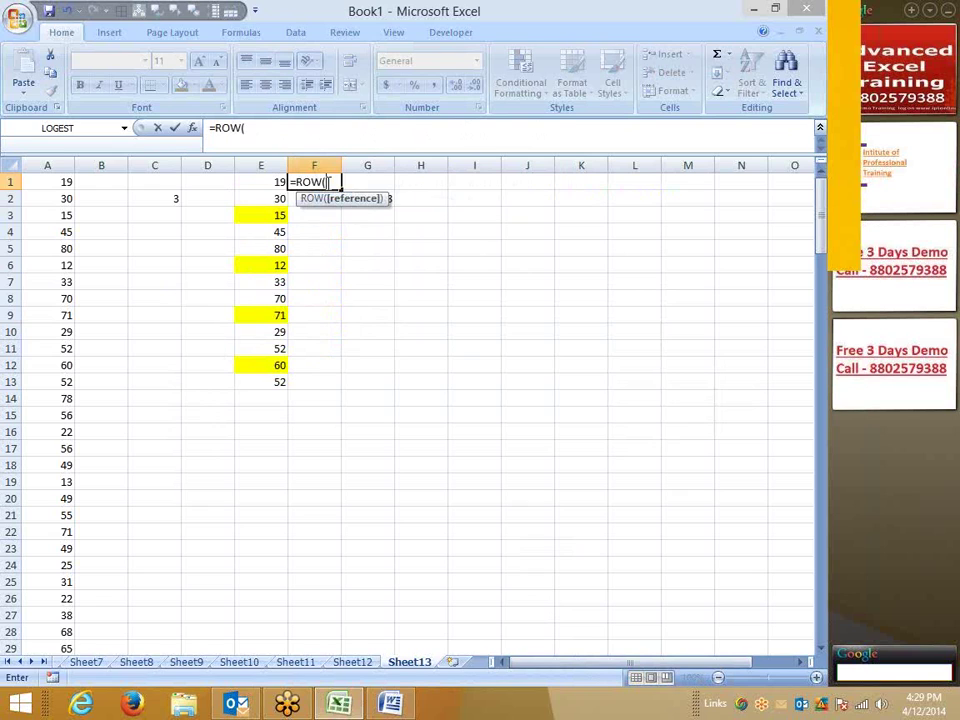
key("Return")
key("Left")
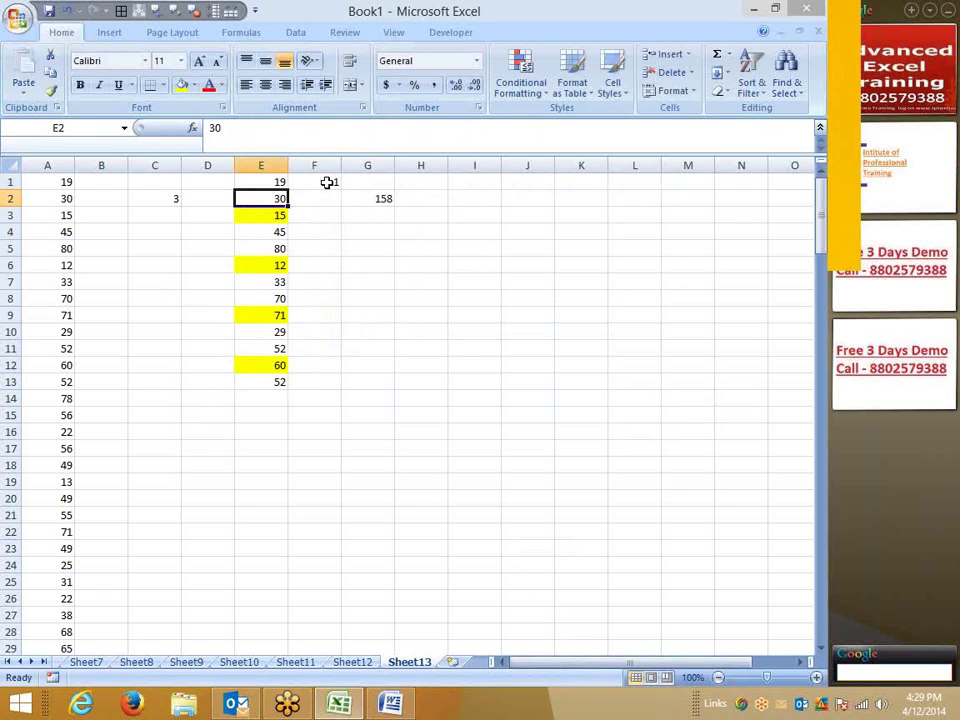
key("ctrl+Down")
key("Right")
key("ctrl+shift+Up")
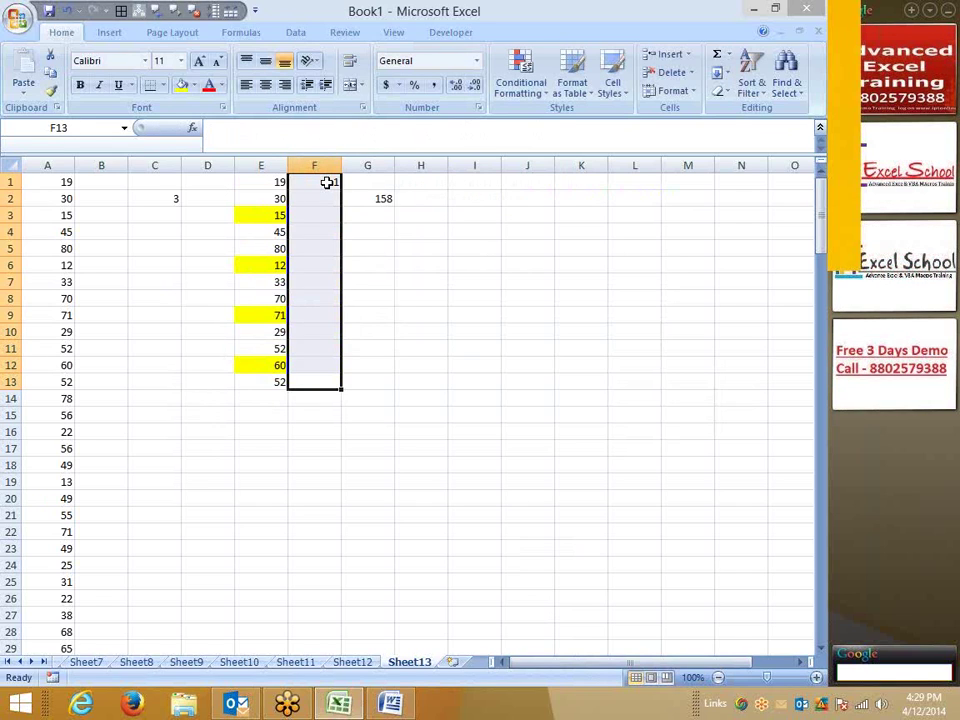
key("ctrl+d")
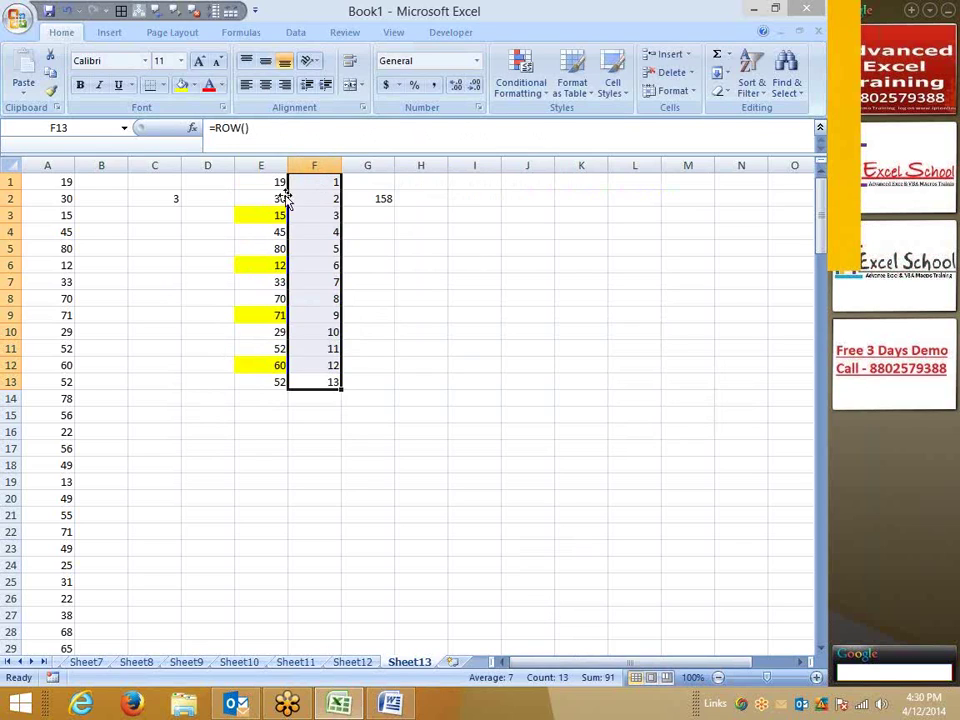
left_click(323, 452)
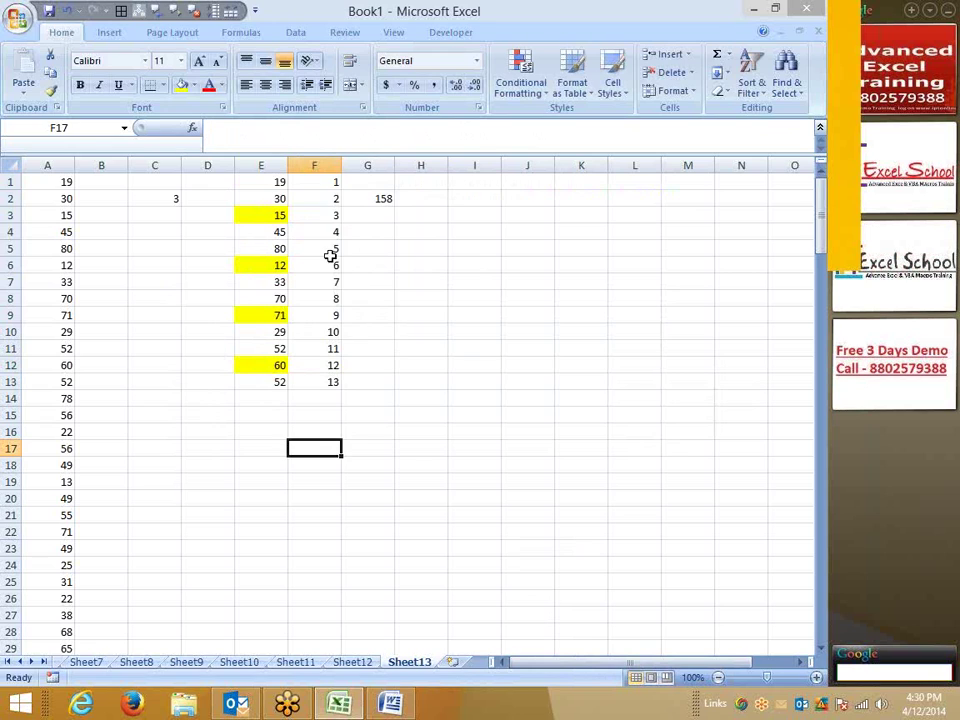
left_click_drag(319, 184, 320, 407)
key("Delete")
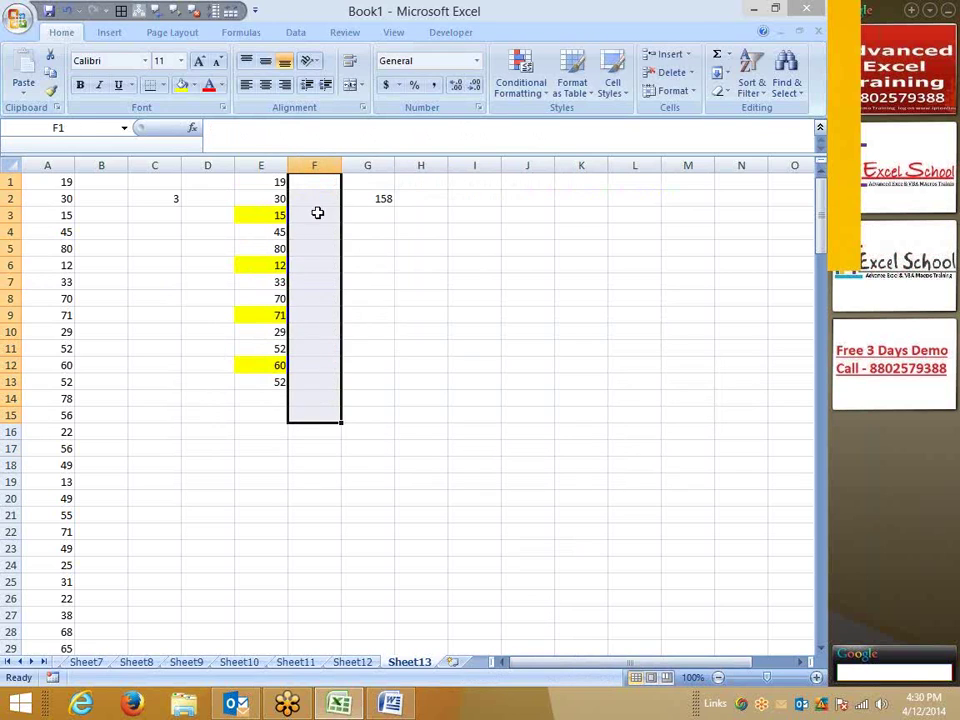
Enter the formula =ROW(1:13) in cell F1
left_click(317, 183)
type("=")
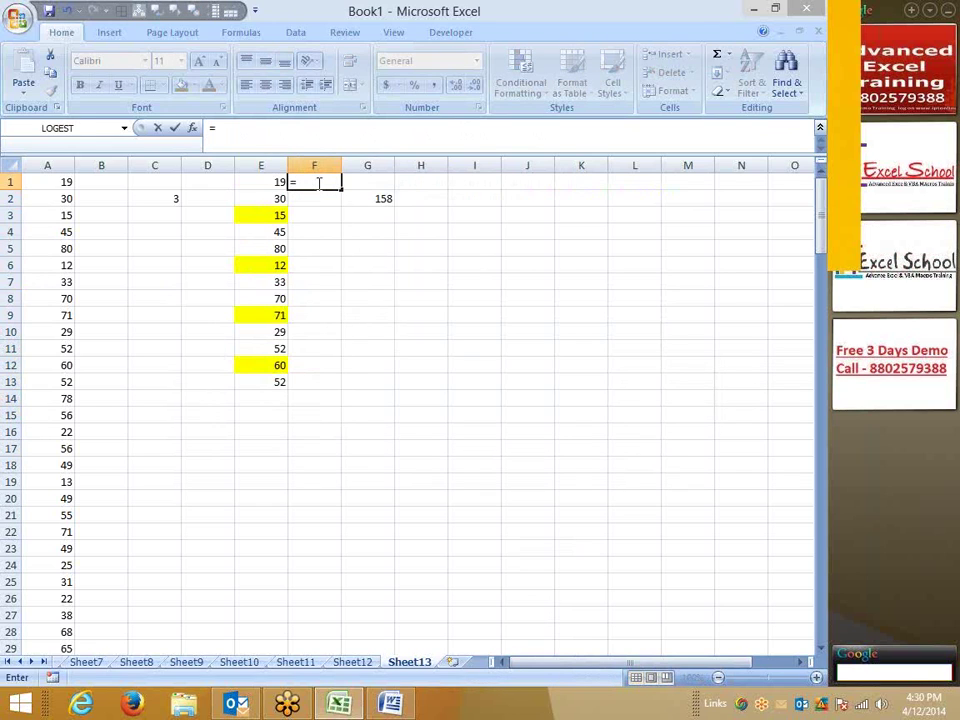
type("row")
key("Escape")
key("Left")
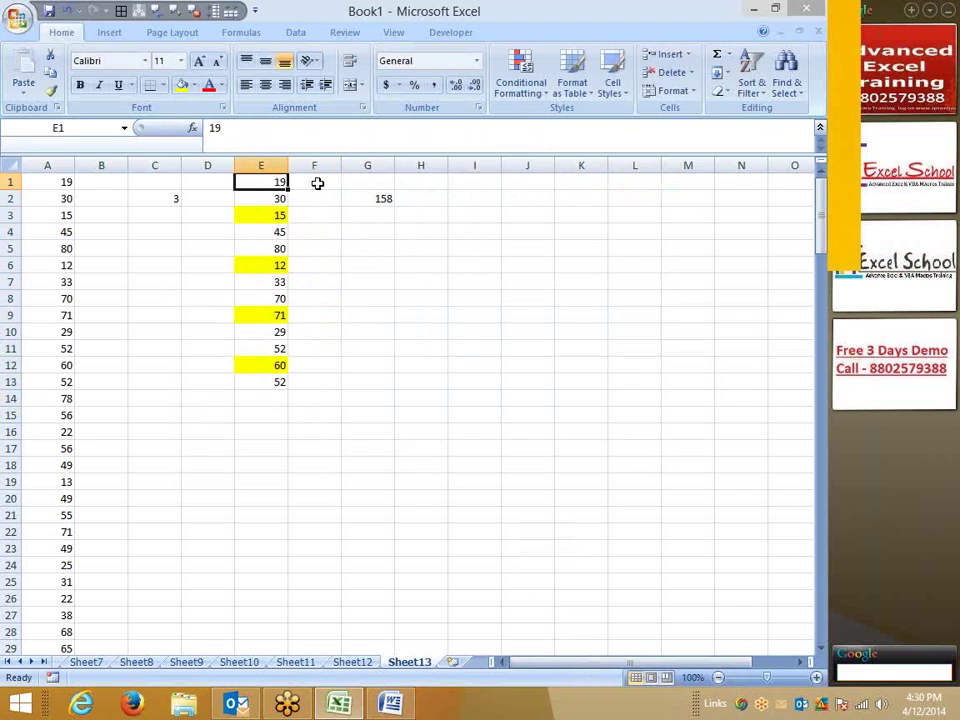
key("ctrl+shift+Down")
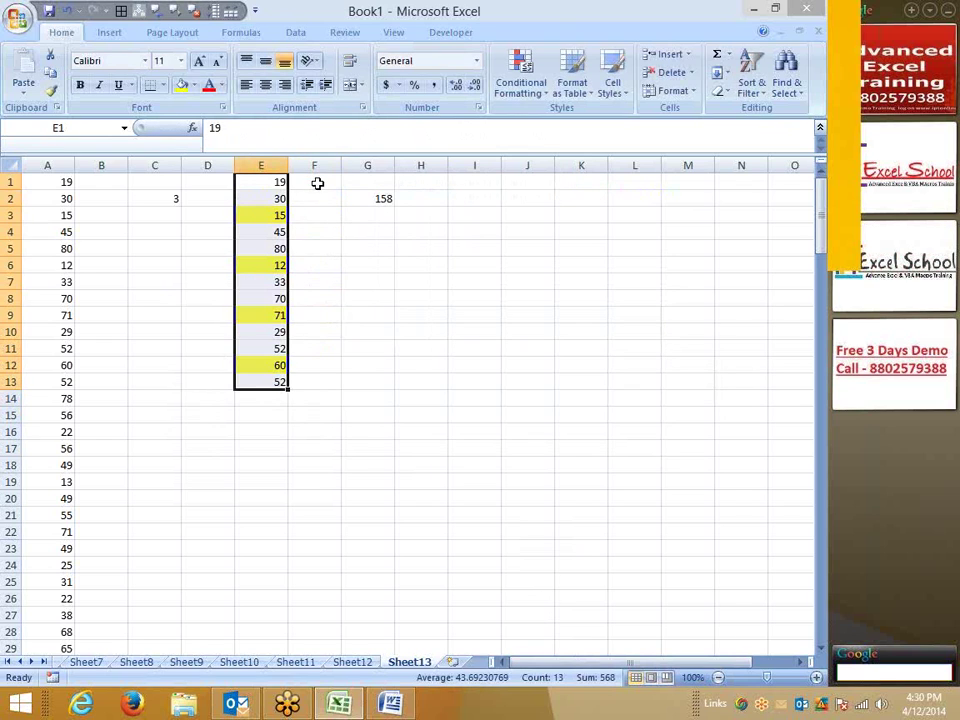
key("Left")
key("Right")
key("Right")
type("=")
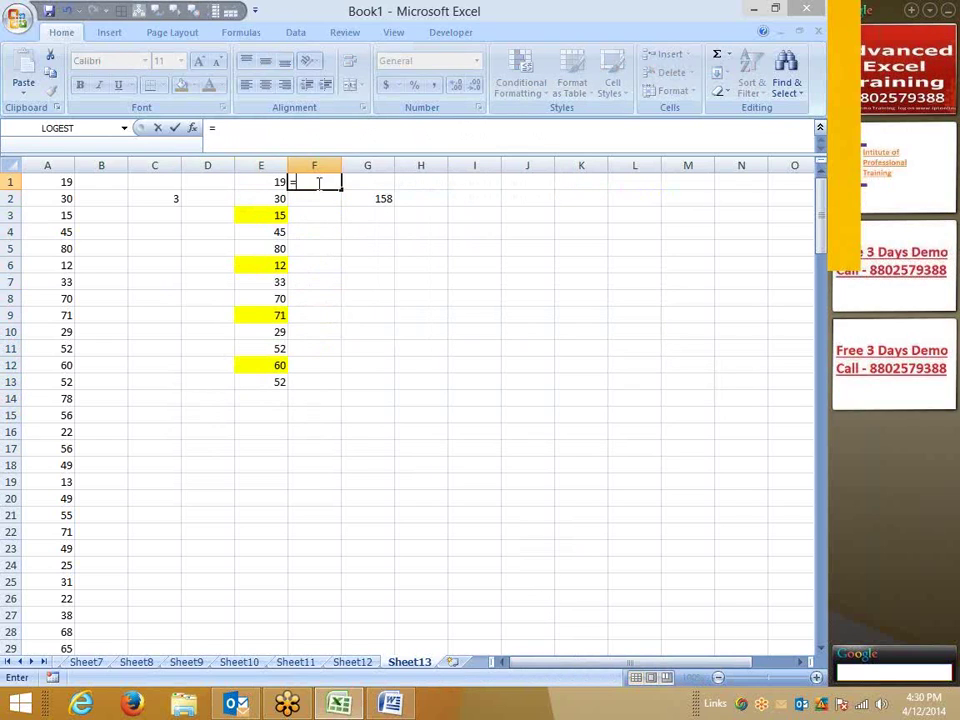
type("row")
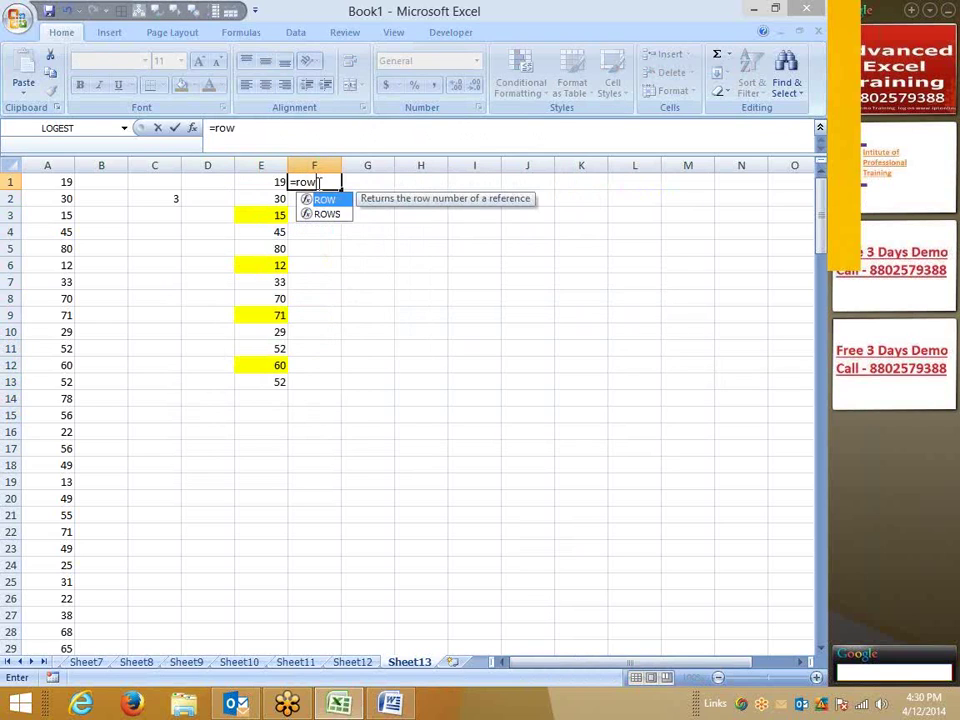
key("Tab")
type("\"1")
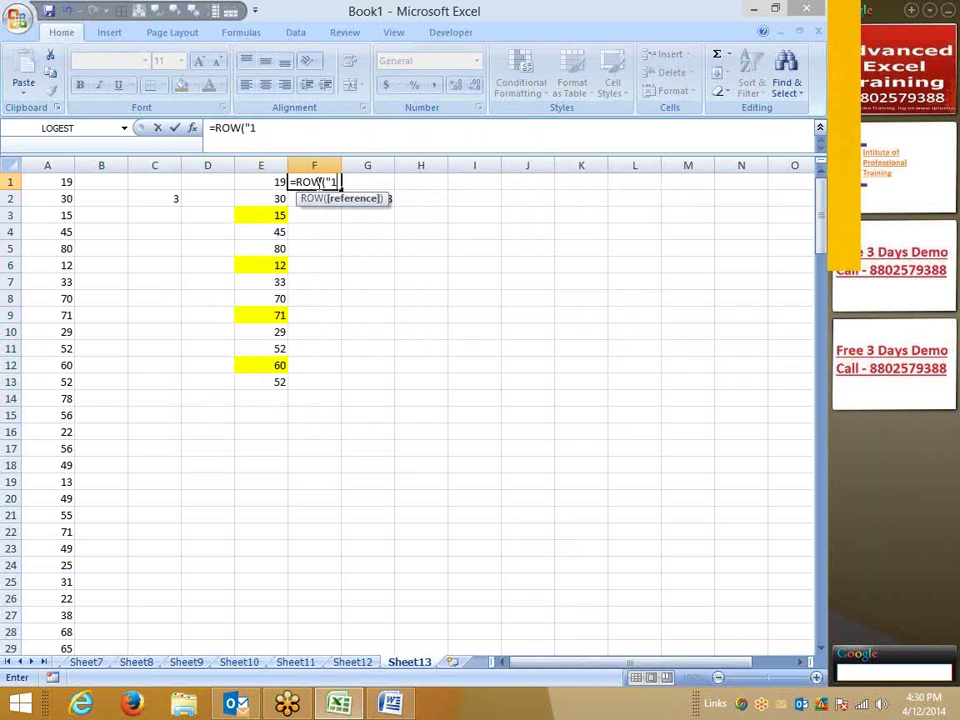
type("\"&")
key("BackSpace")
key("BackSpace")
key("BackSpace")
key("BackSpace")
type("1:")
type("13)")
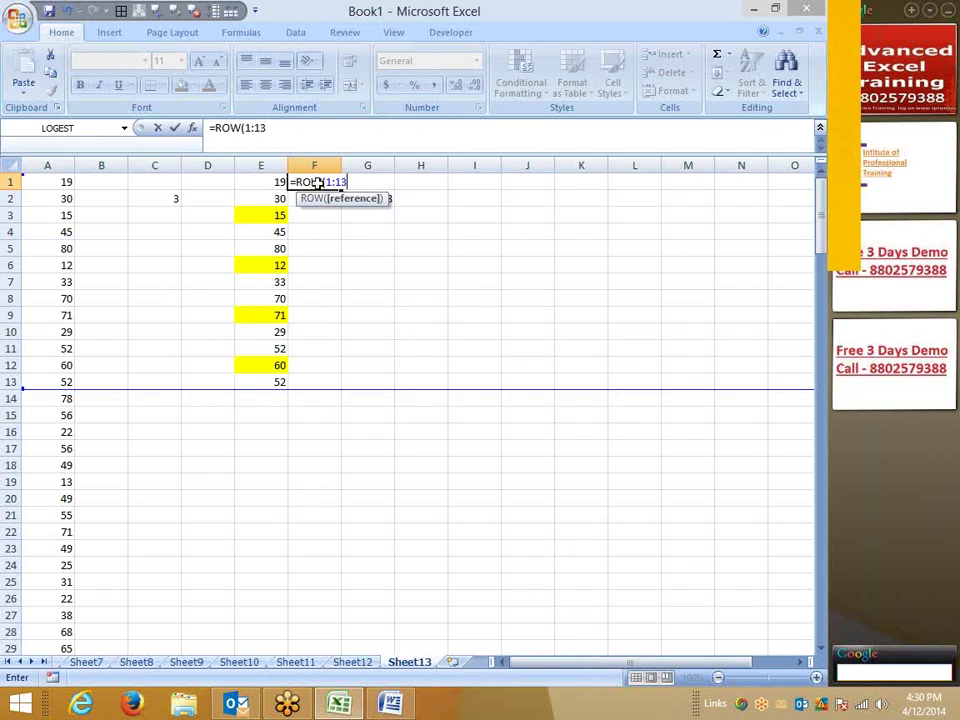
key("ctrl+Return")
Turn ROW(1:13) into an array formula across F1:F13, returning 1 to 13
key("shift+Down")
key("shift+Down")
key("shift+Down")
key("shift+Down")
key("shift+Down")
key("shift+Down")
key("shift+Down")
key("shift+Down")
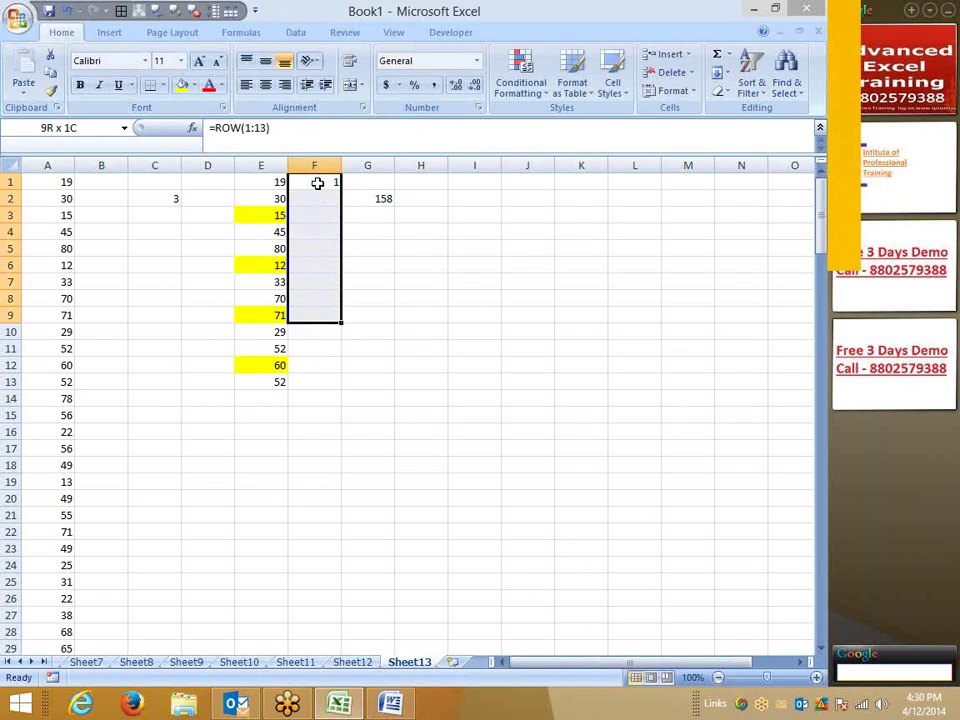
key("shift+Down")
key("shift+Down")
key("shift+Down")
key("F2")
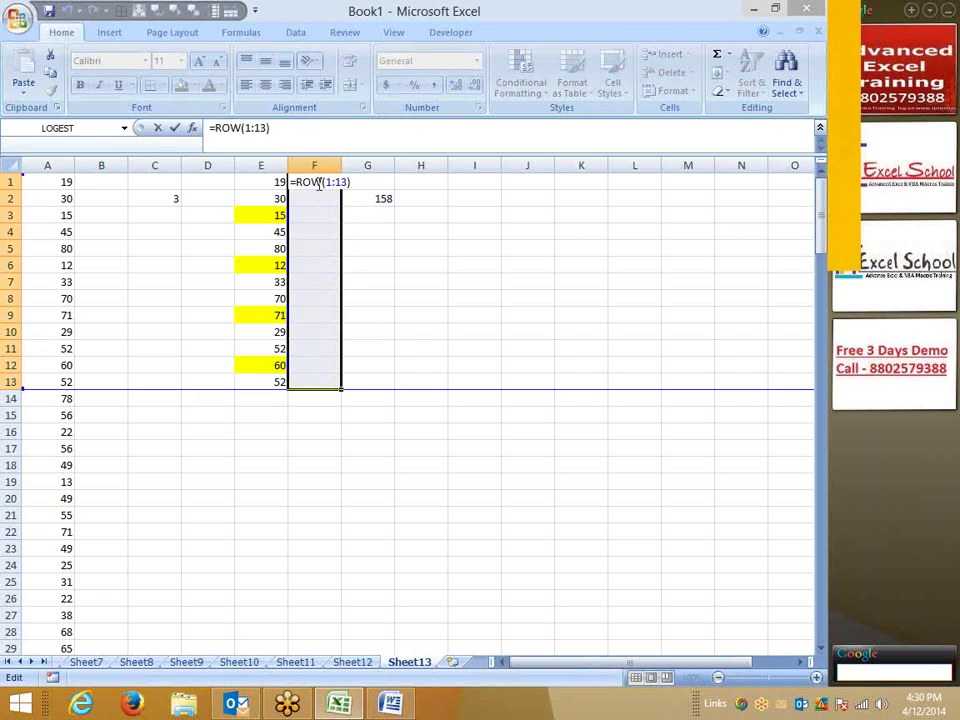
key("ctrl+shift+Return")
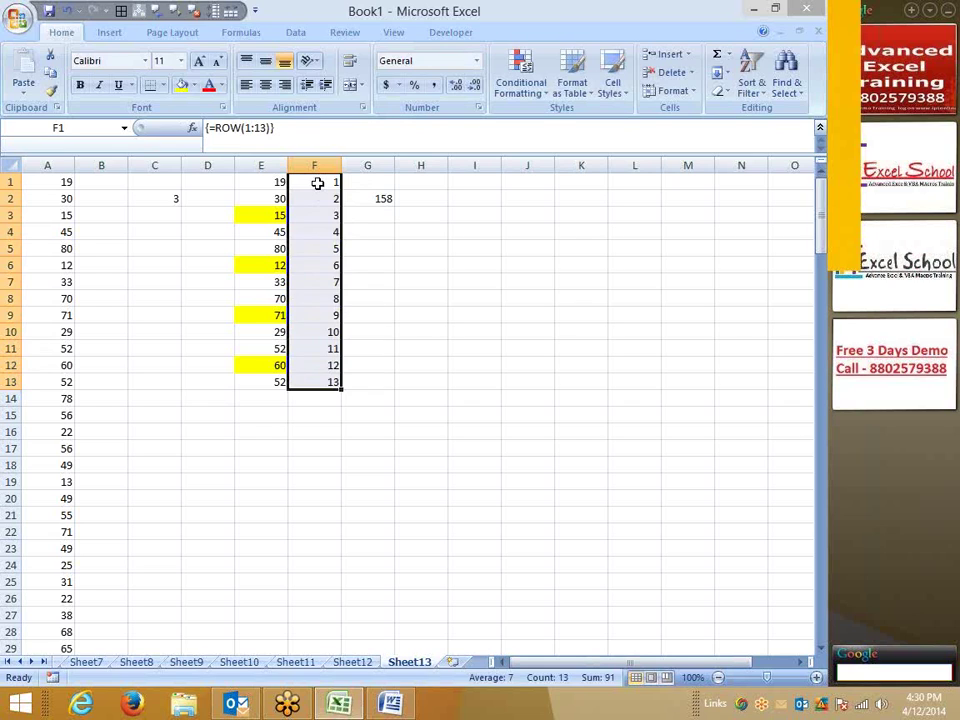
key("Right")
key("Down")
key("ctrl+x")
key("Right")
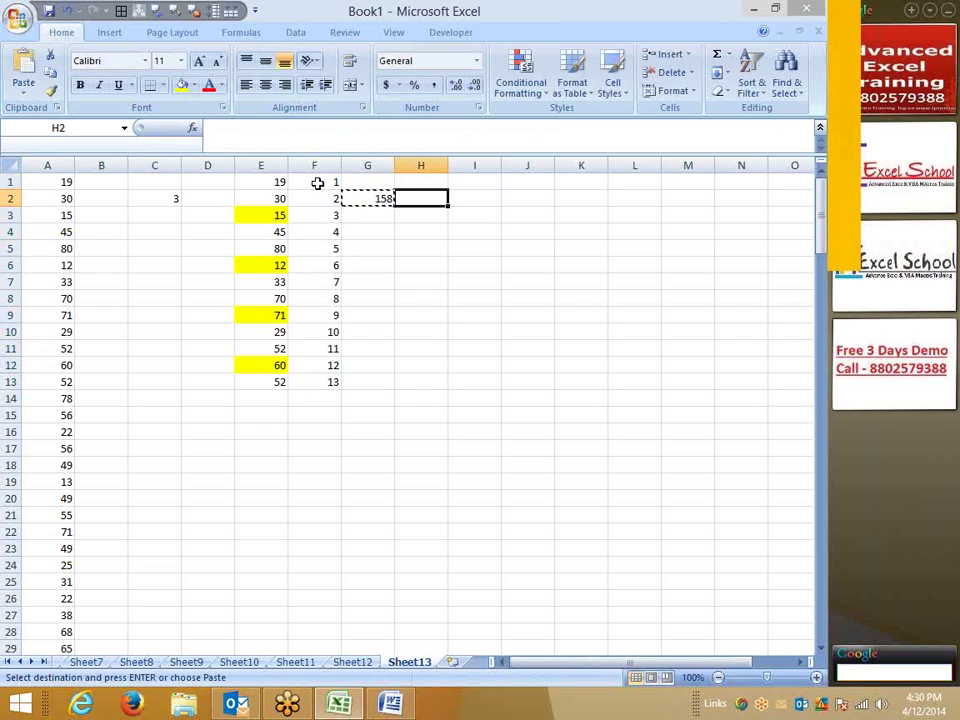
key("Right")
key("Return")
key("Left")
key("Left")
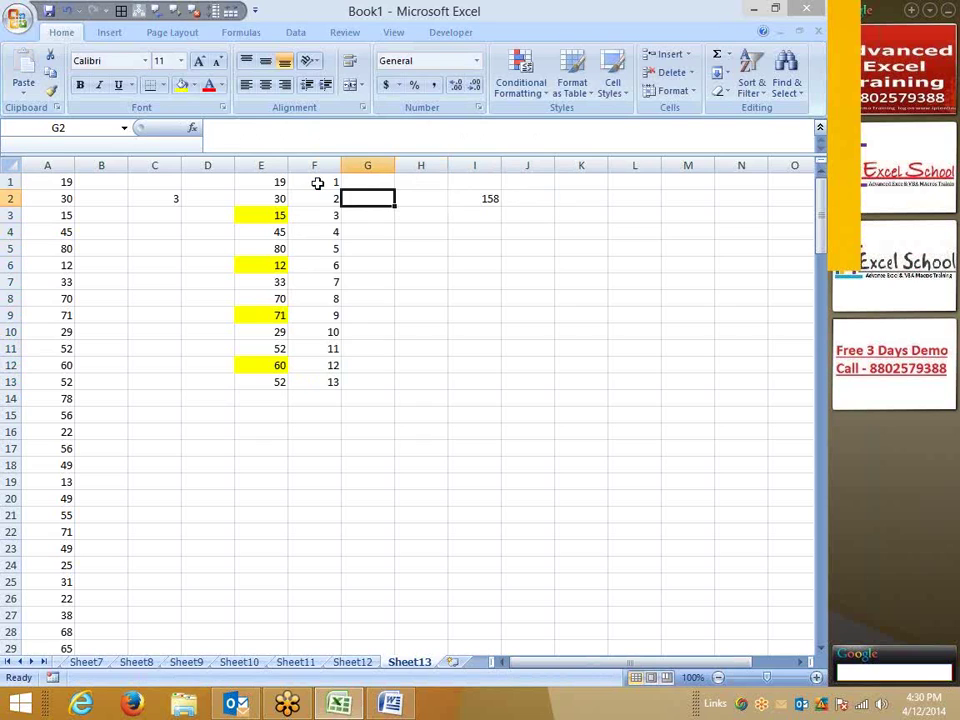
key("Up")
type("=m")
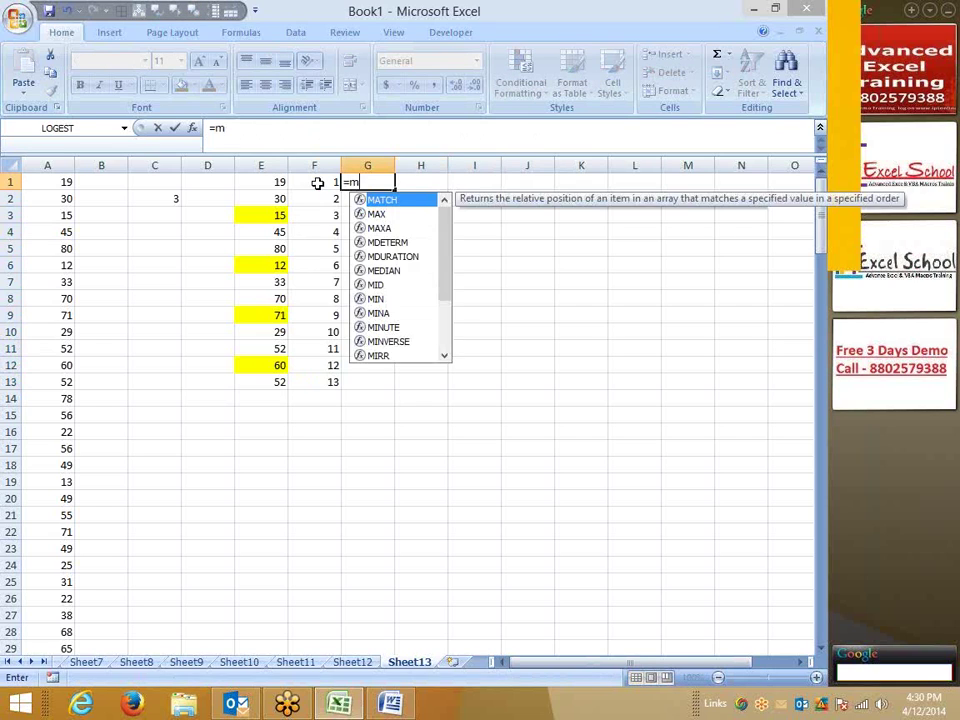
type("od")
key("Tab")
left_click(317, 183)
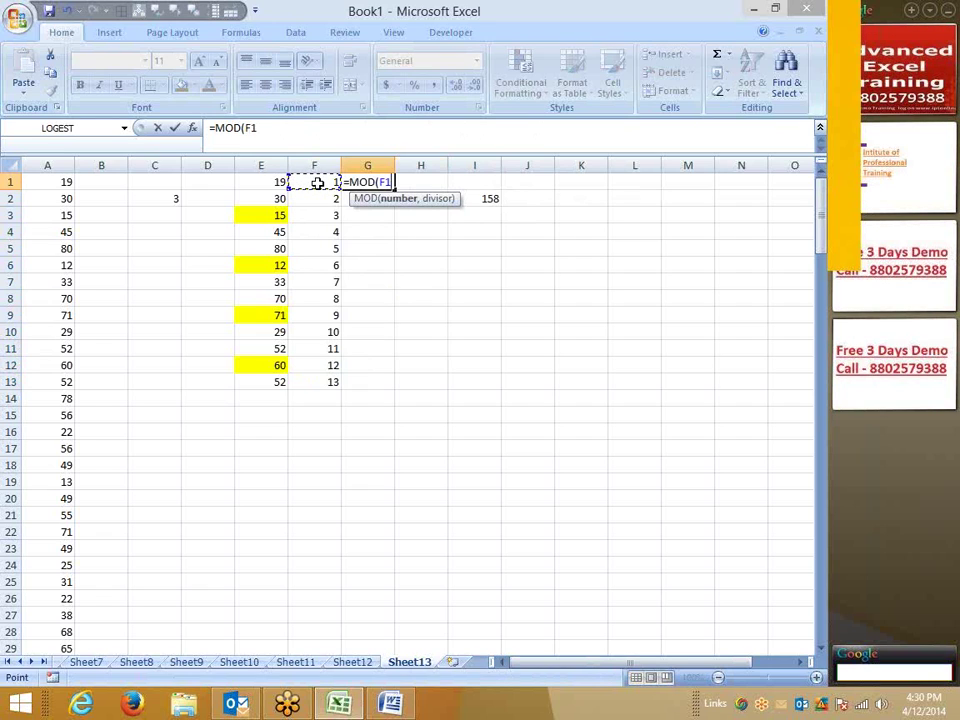
type(",3")
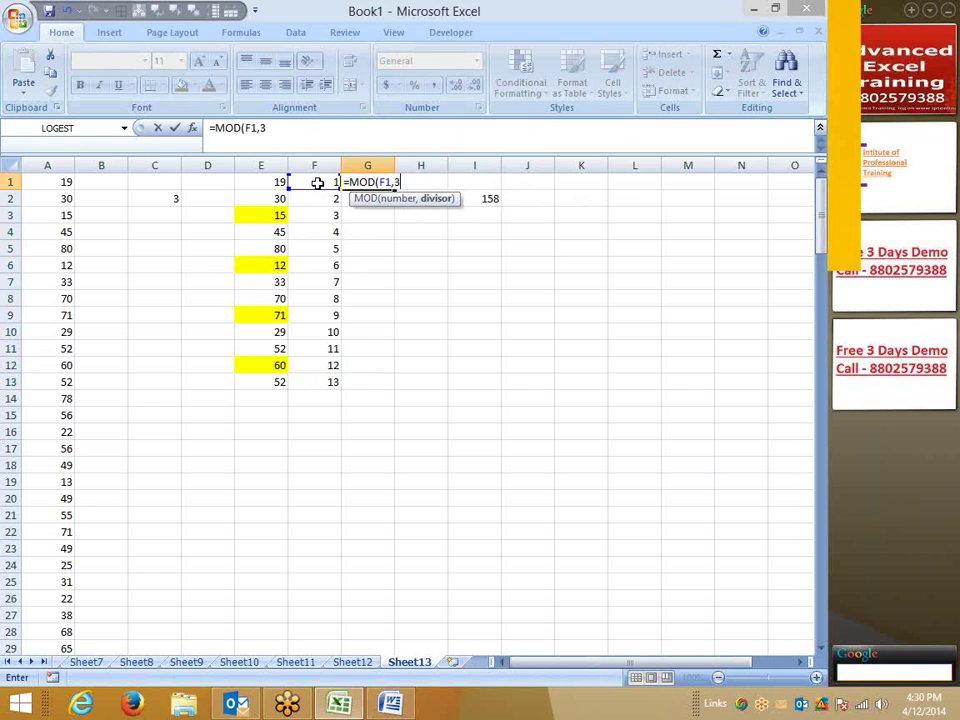
key("Return")
key("Left")
key("ctrl+Down")
key("Right")
key("ctrl+shift+Up")
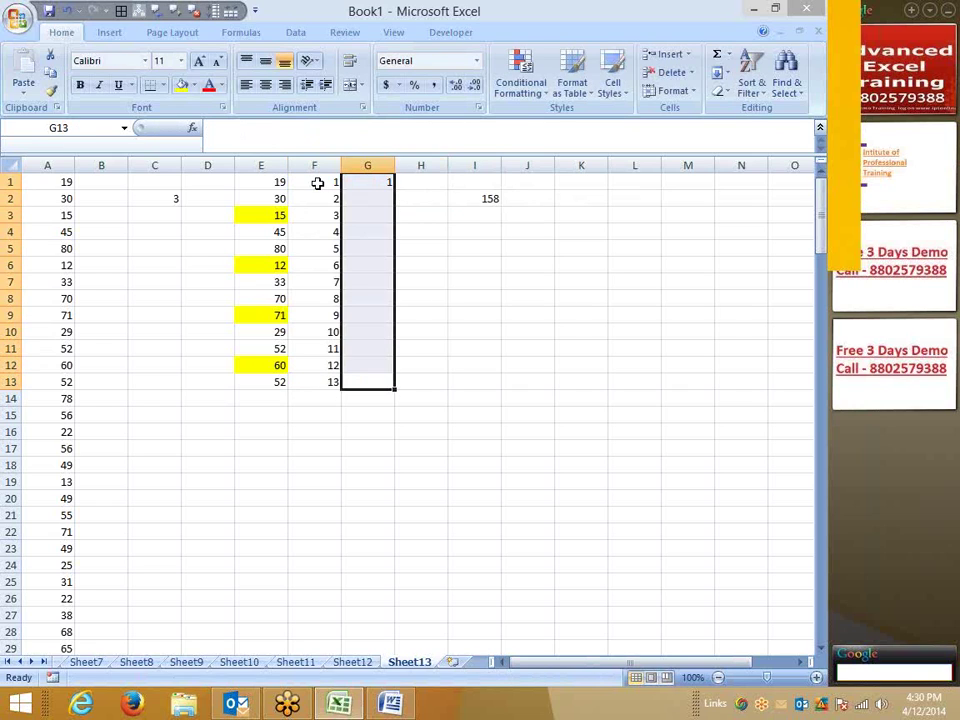
key("ctrl+d")
key("Up")
key("Up")
key("Up")
key("Up")
key("Up")
key("Up")
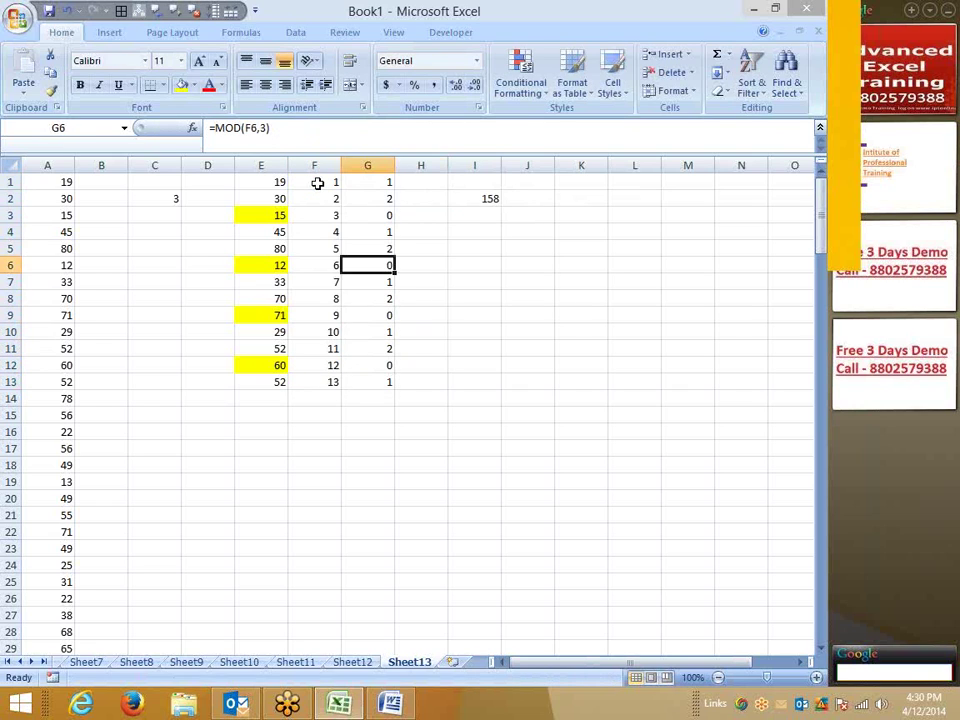
key("Up")
key("Up")
key("Up")
key("Down")
key("Down")
key("Down")
key("Down")
key("Down")
key("Down")
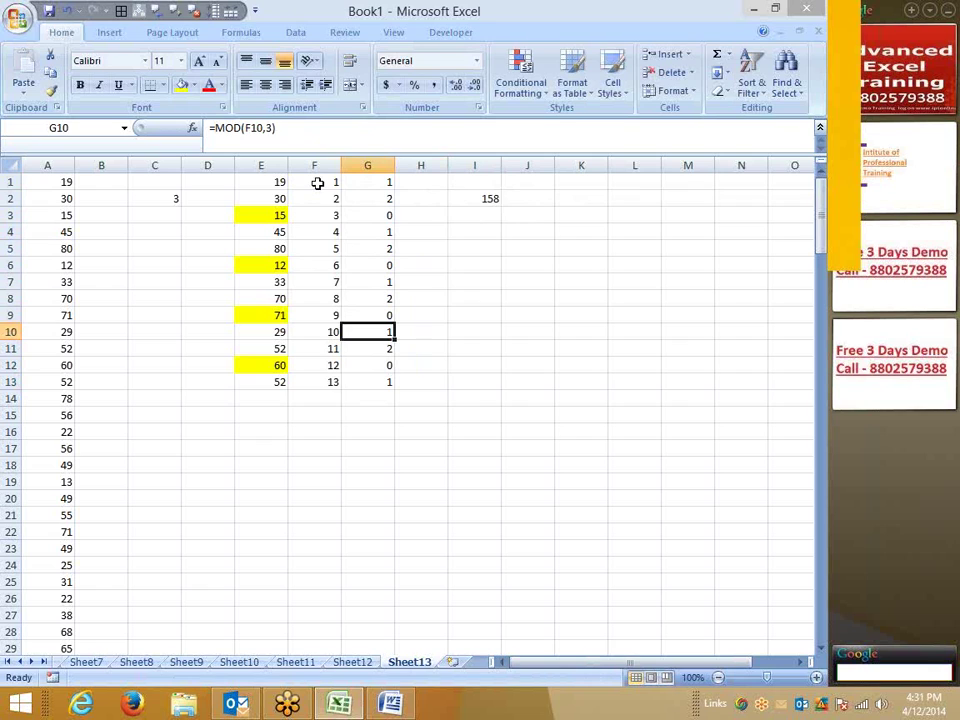
key("Up")
key("Up")
key("Up")
key("Up")
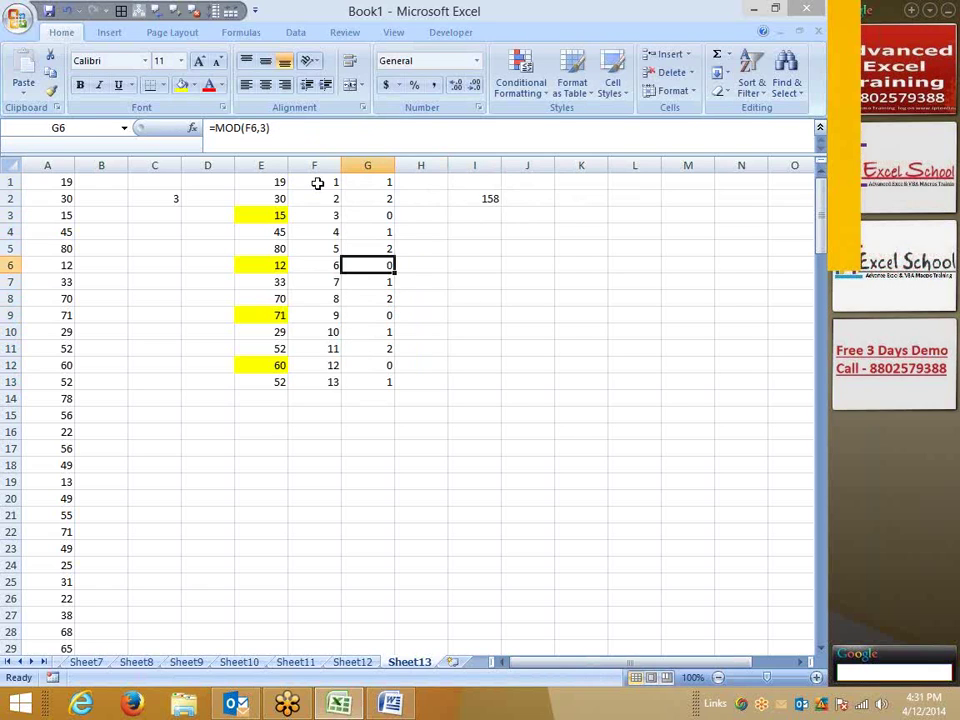
key("Up")
key("Up")
key("Up")
key("Left")
key("Left")
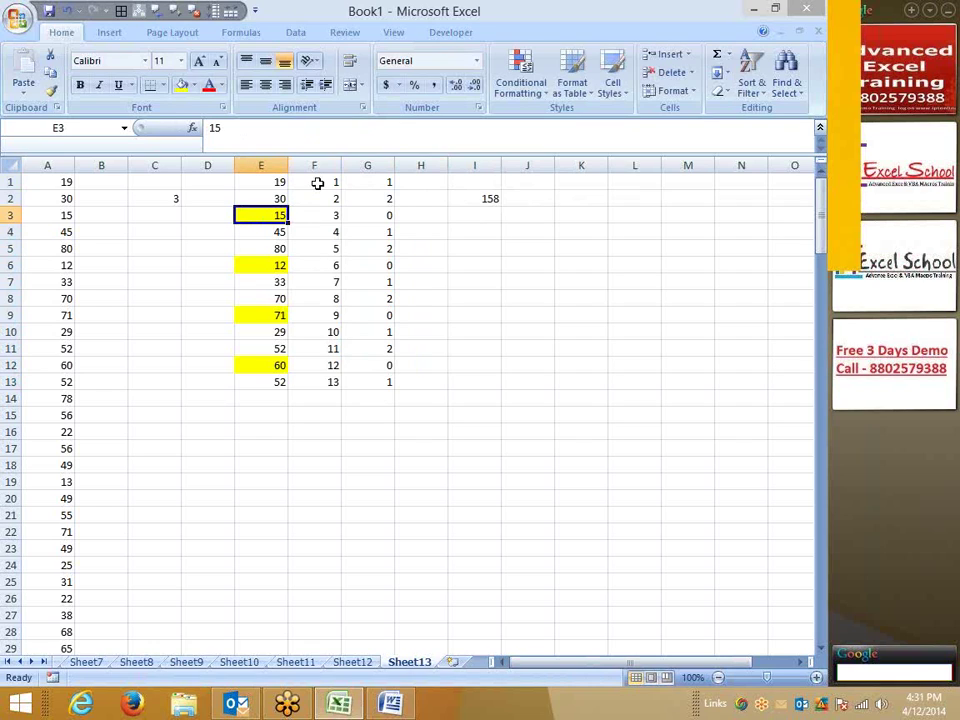
key("Right")
key("Right")
key("Right")
key("Right")
key("Up")
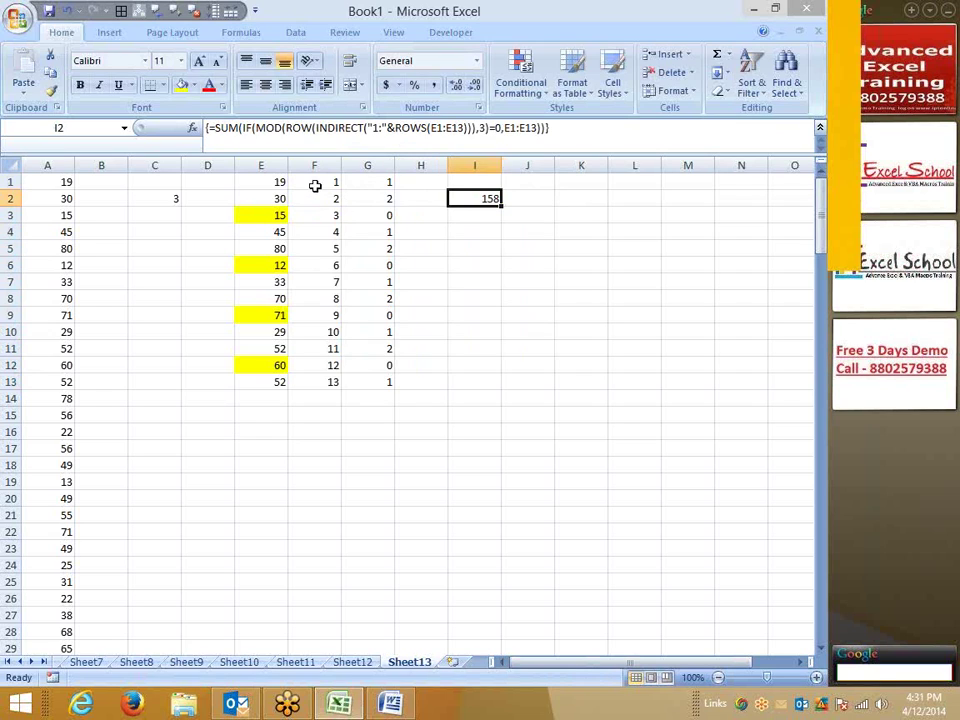
Replace the fixed 13 in F1's ROW formula with ROWS(E1:E13)
left_click(315, 184)
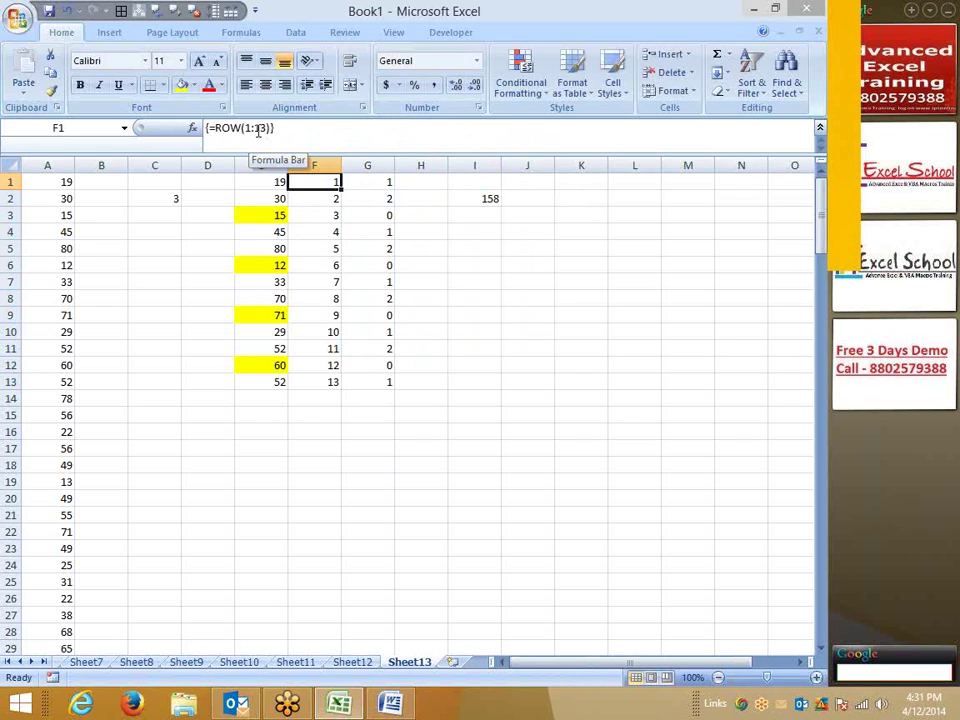
left_click(258, 131)
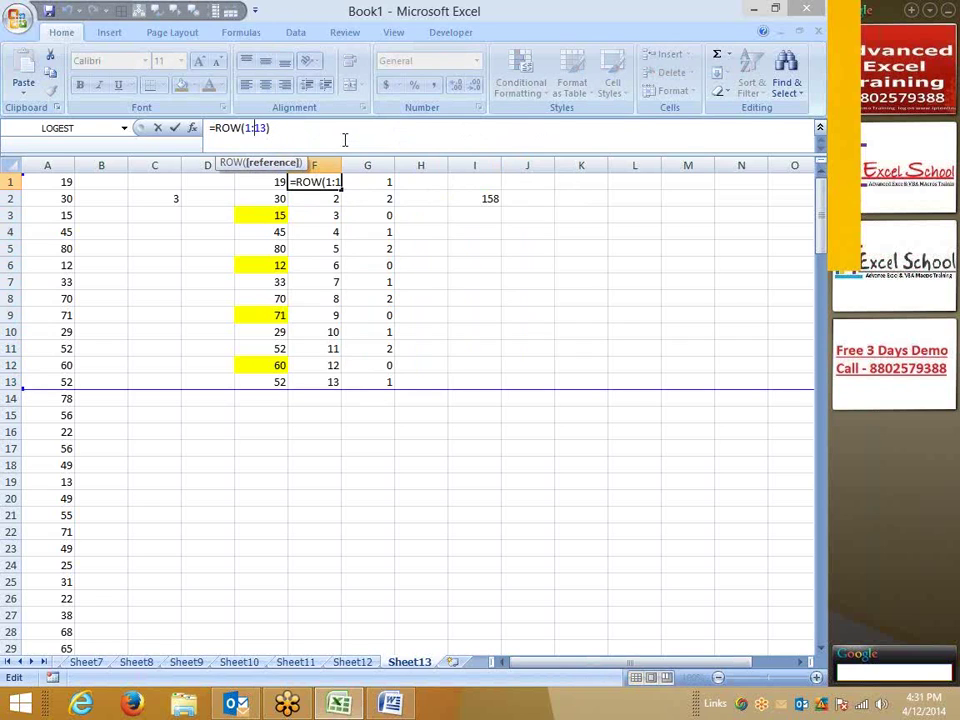
key("Delete")
key("Delete")
type("r")
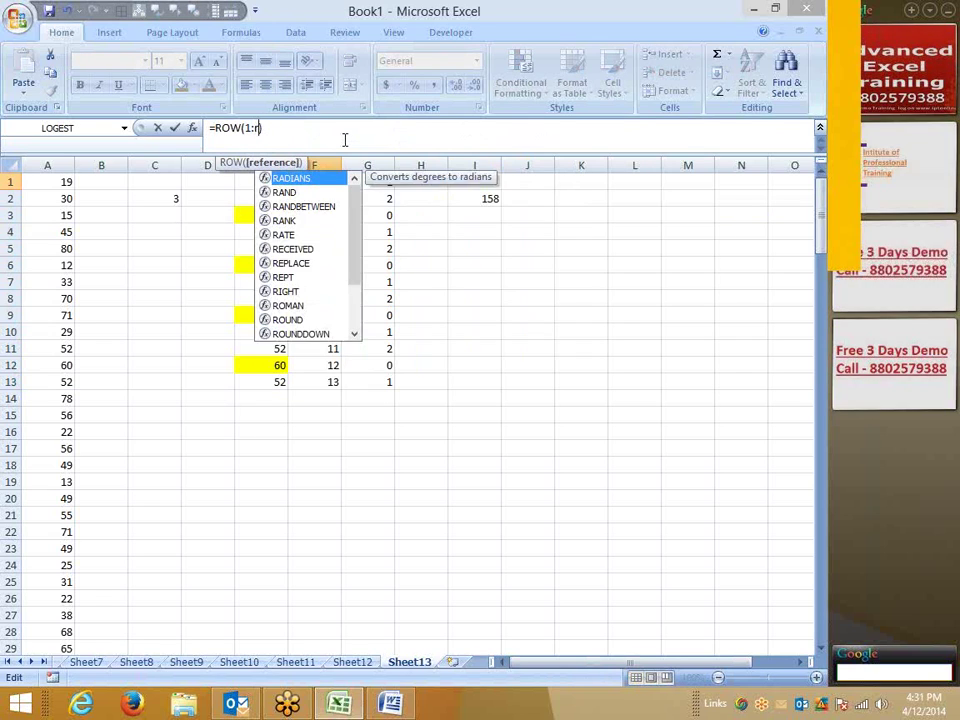
type("ow")
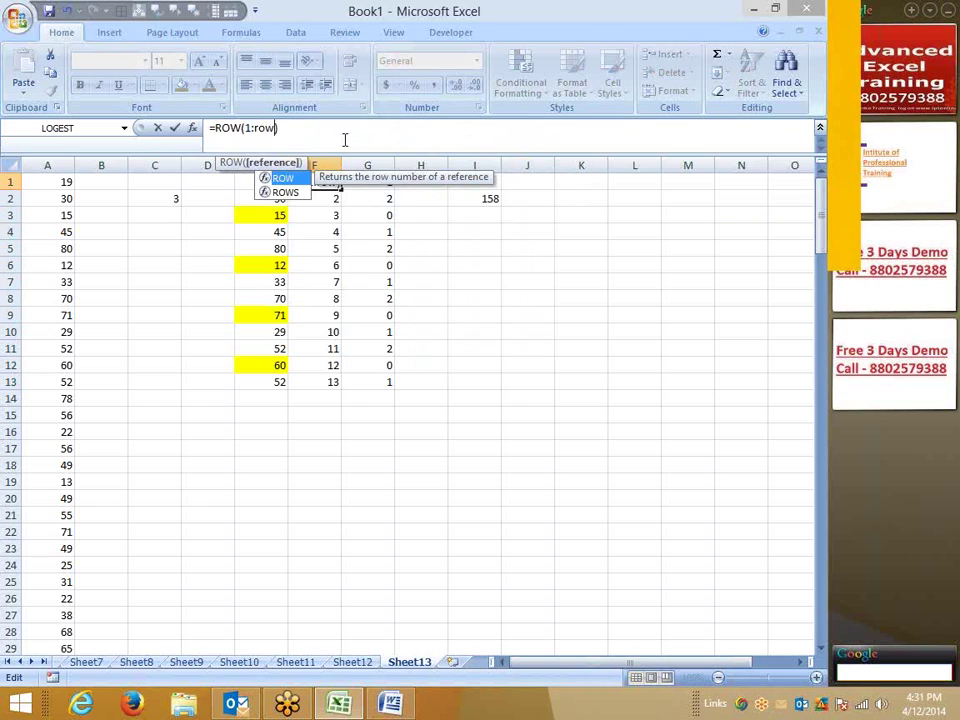
type("s")
key("Tab")
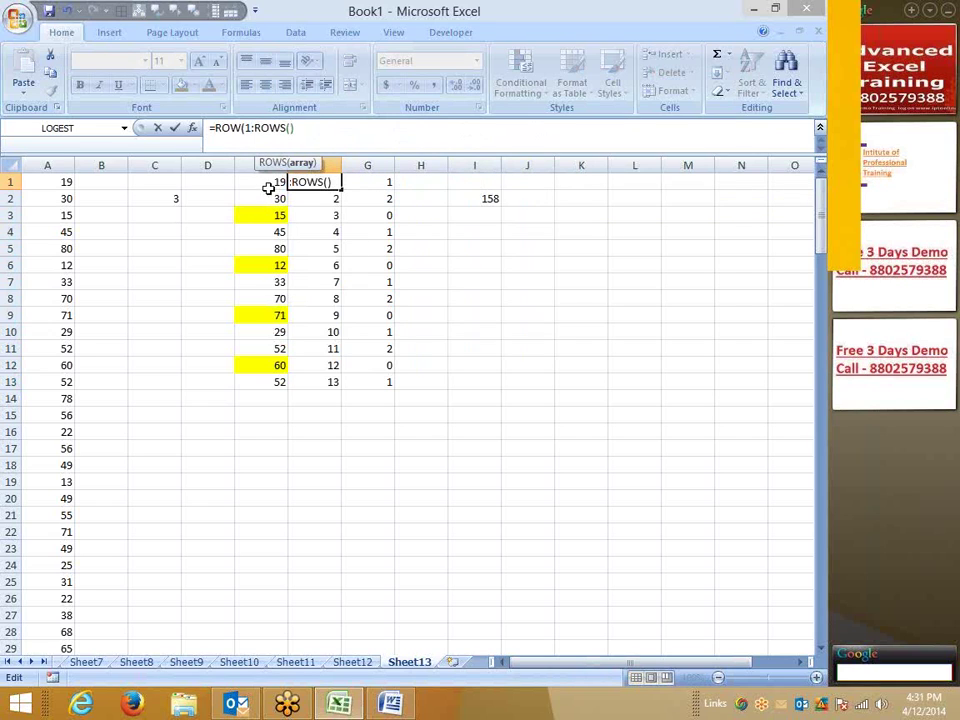
left_click_drag(269, 188, 259, 386)
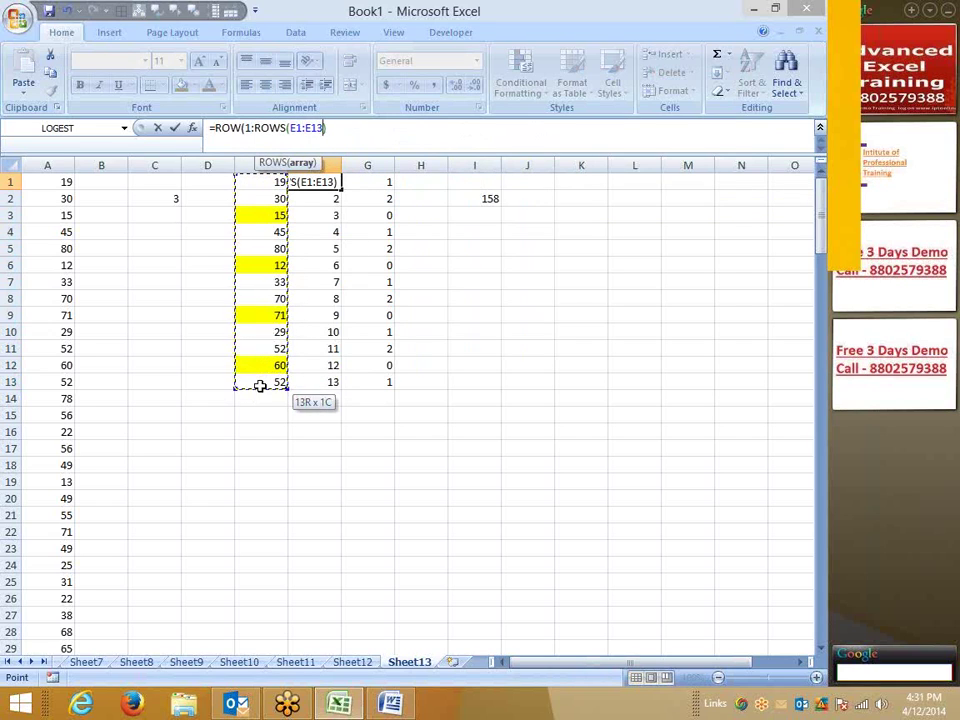
type(")")
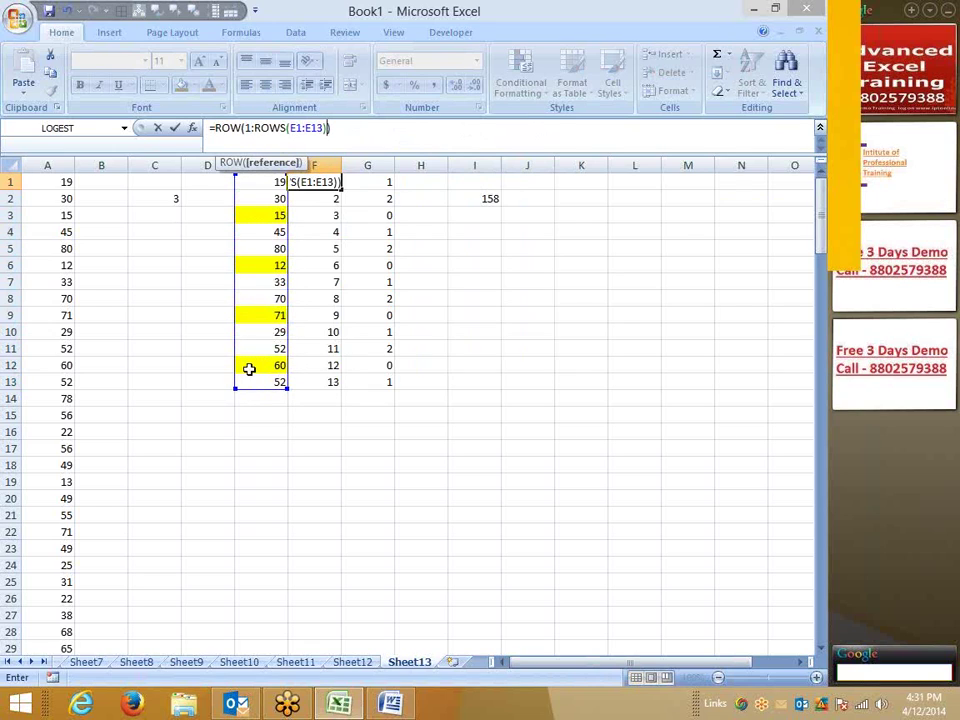
Build ROW(INDIRECT("1:"&ROWS(E1:E13))) in F1, hitting the cannot-change-array warning
left_click(253, 127)
type("\"")
key("Right")
key("Right")
type("\"")
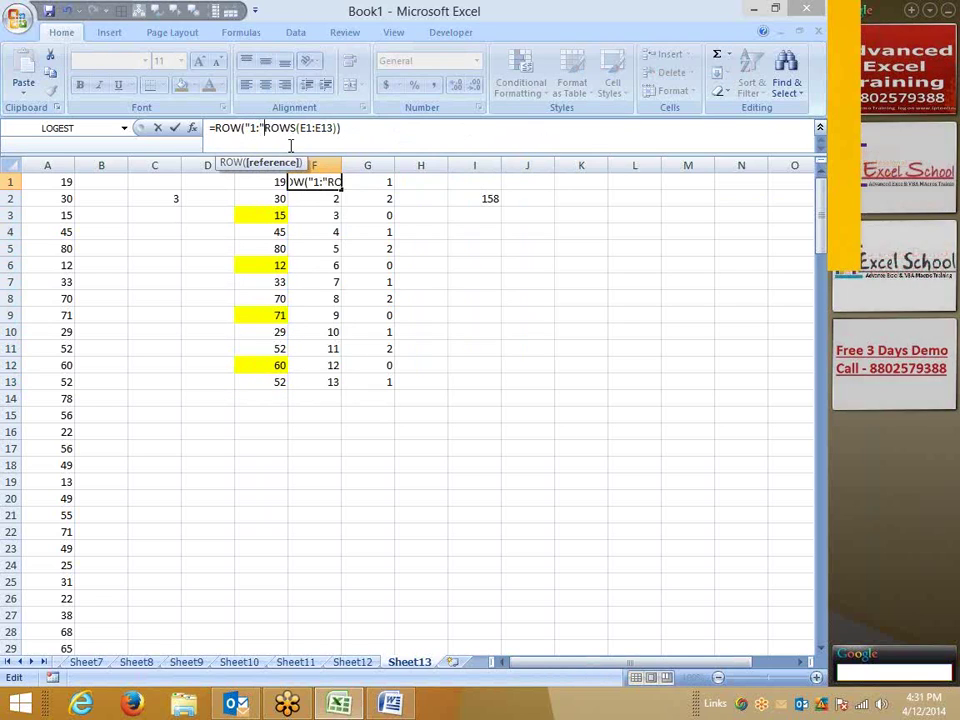
type("&")
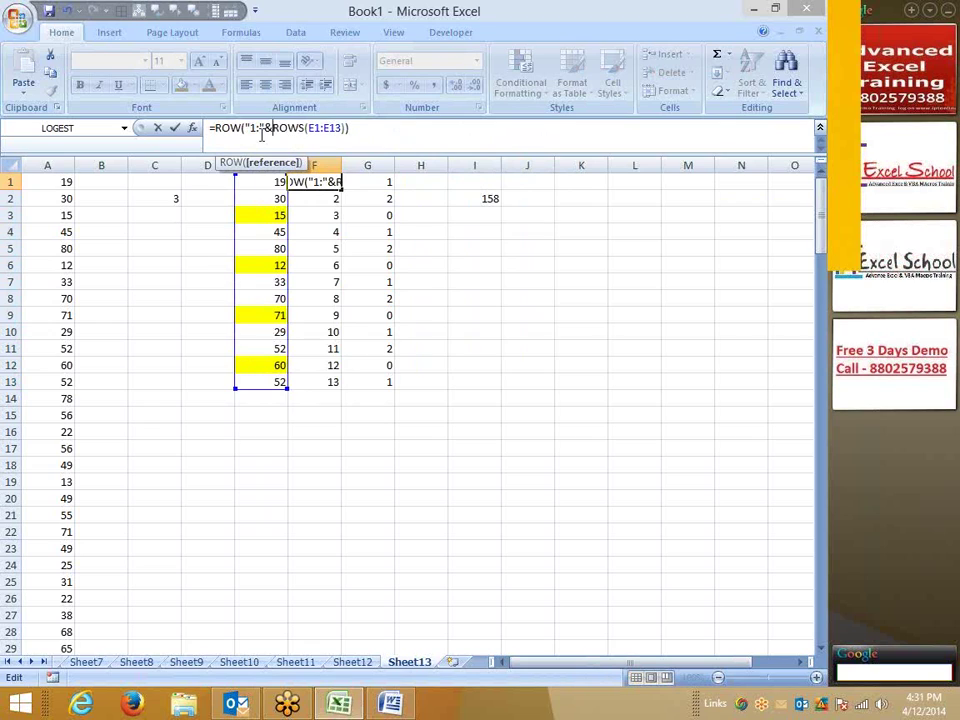
key("Left")
key("Left")
key("Left")
type("ind")
key("Down")
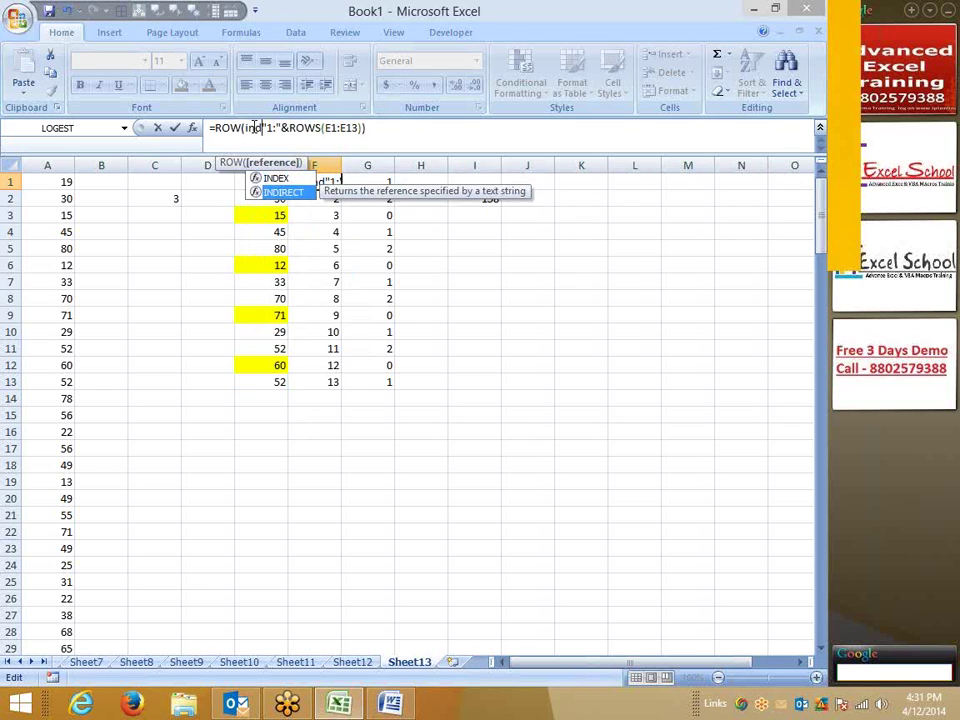
key("Tab")
key("Right")
key("Right")
key("Right")
key("Right")
key("Right")
key("Right")
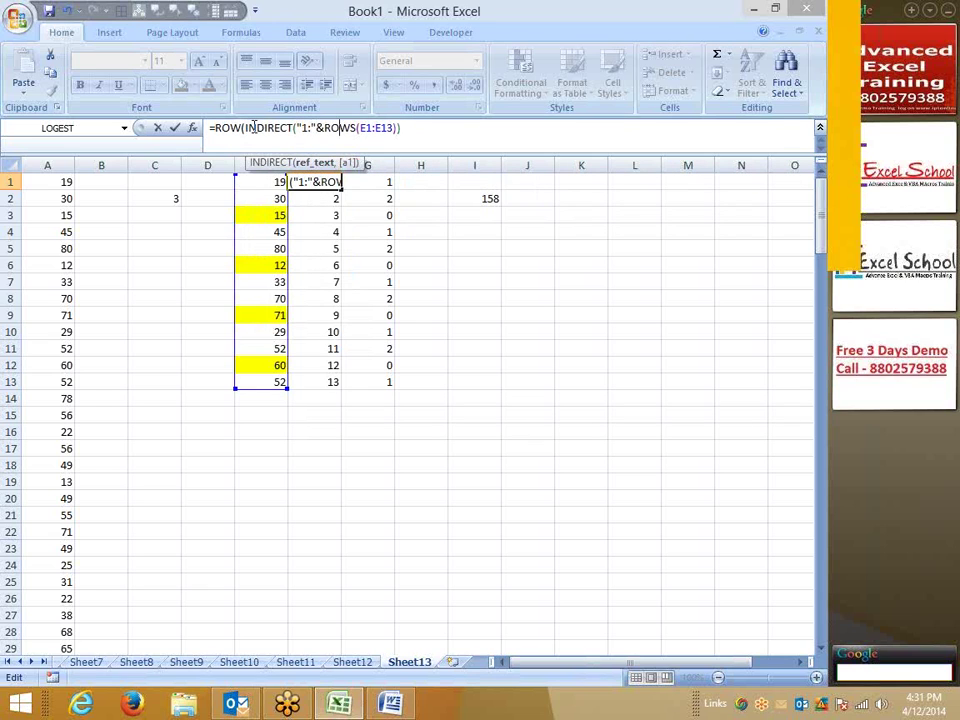
key("Right")
key("Right")
key("Return")
key("Return")
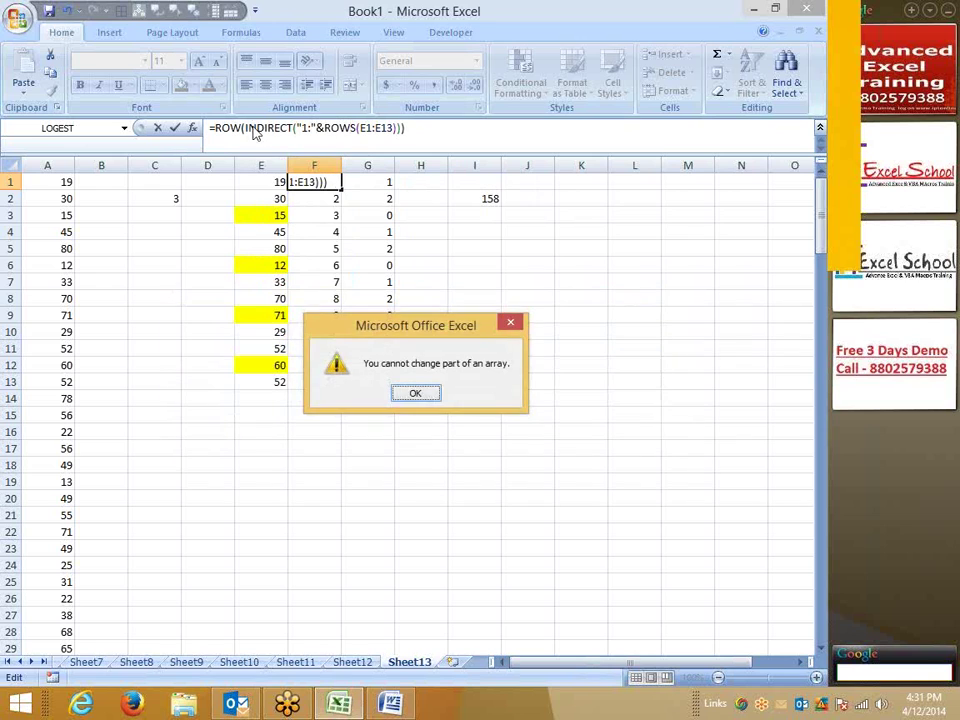
key("Return")
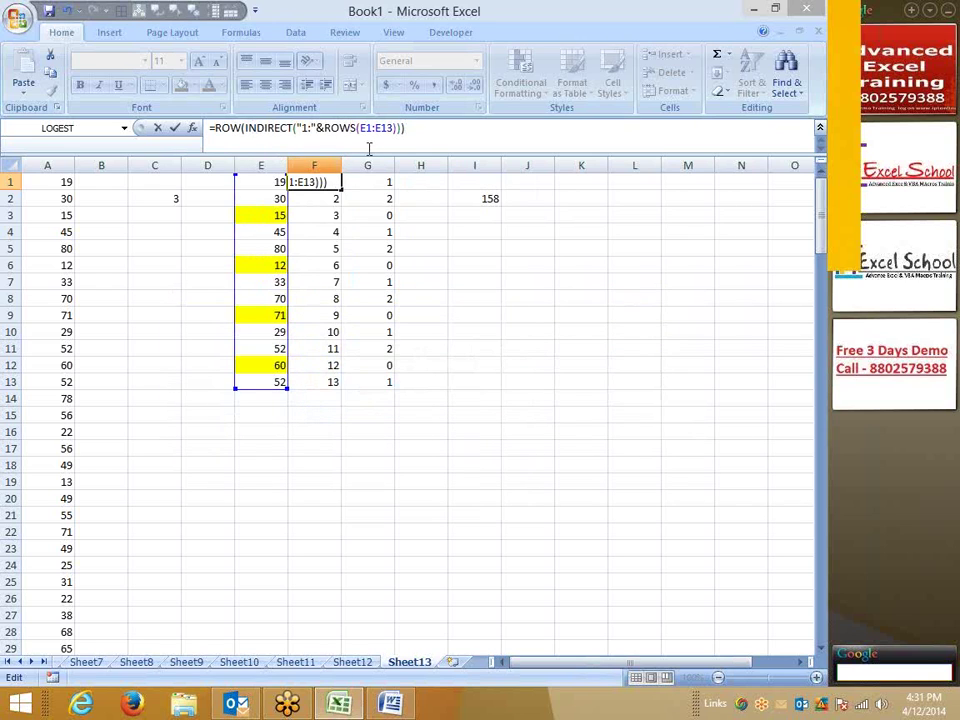
Clear F1:F13 and array-enter the copied ROW(INDIRECT) formula across F1:F13
left_click_drag(400, 128, 15, 120)
key("ctrl+c")
key("Escape")
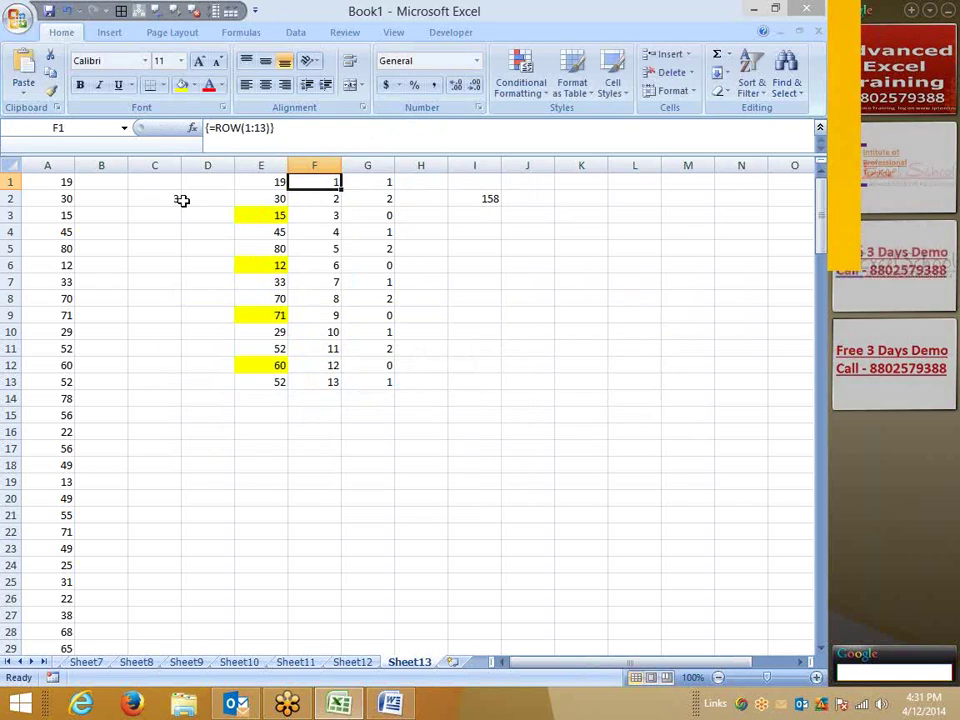
key("ctrl+shift+Down")
key("Delete")
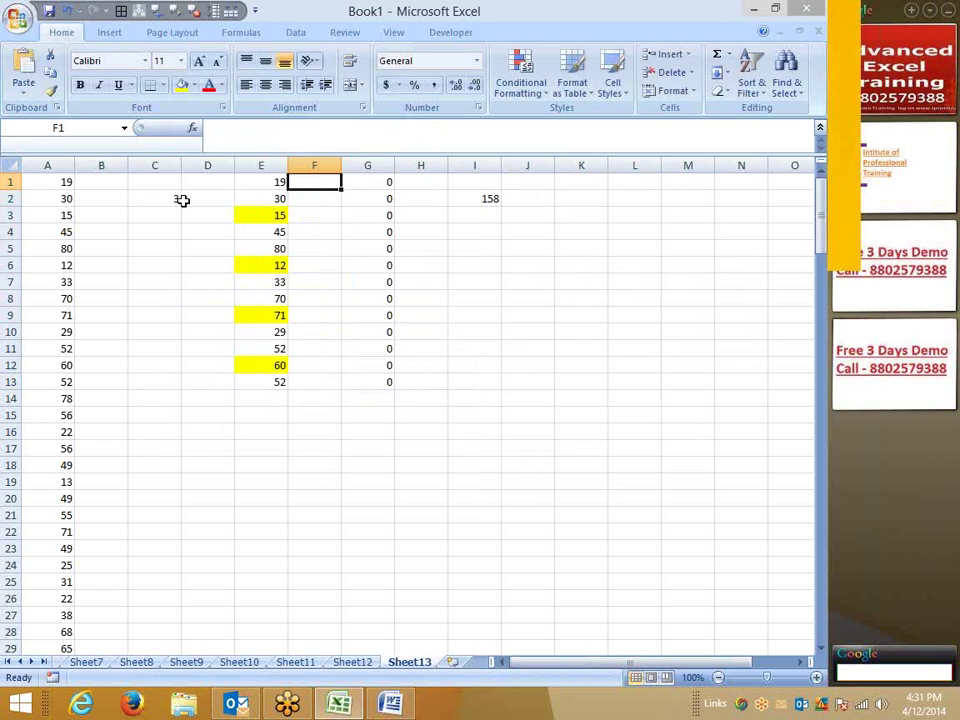
key("ctrl+v")
key("shift+Down")
key("shift+Down")
key("shift+Down")
key("shift+Down")
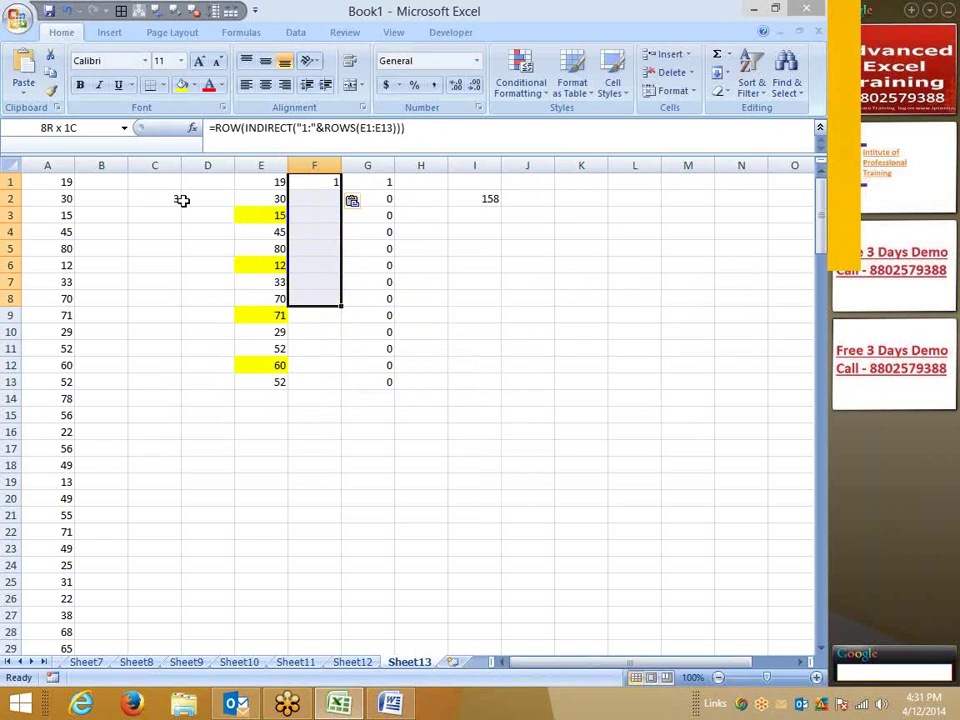
key("shift+Down")
key("shift+Down")
key("shift+Down")
key("shift+Down")
key("shift+Down")
key("F2")
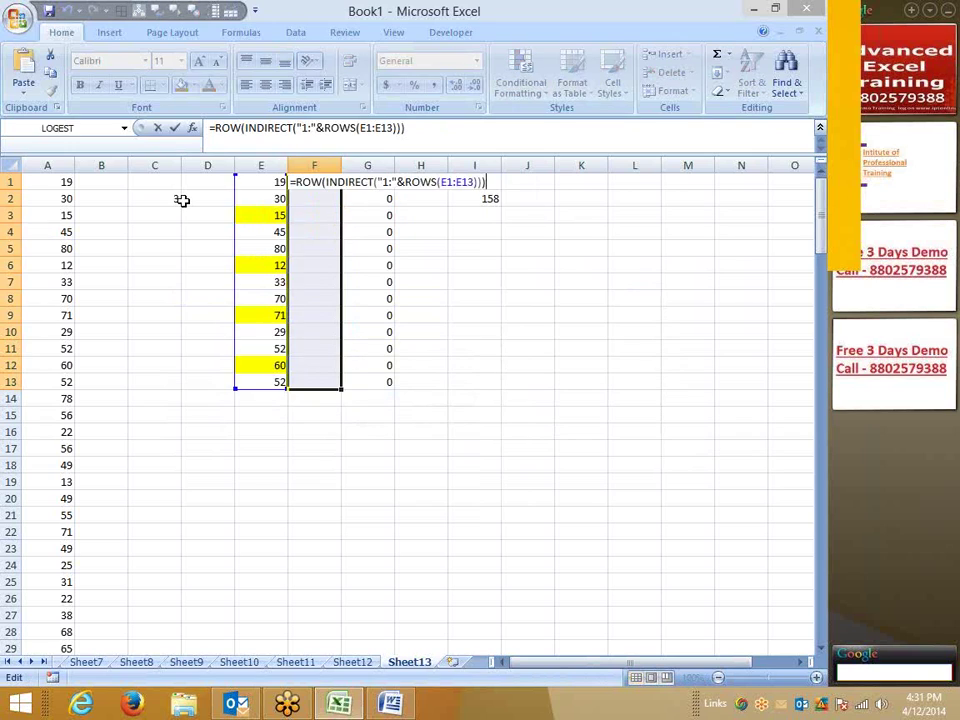
key("ctrl+shift+Return")
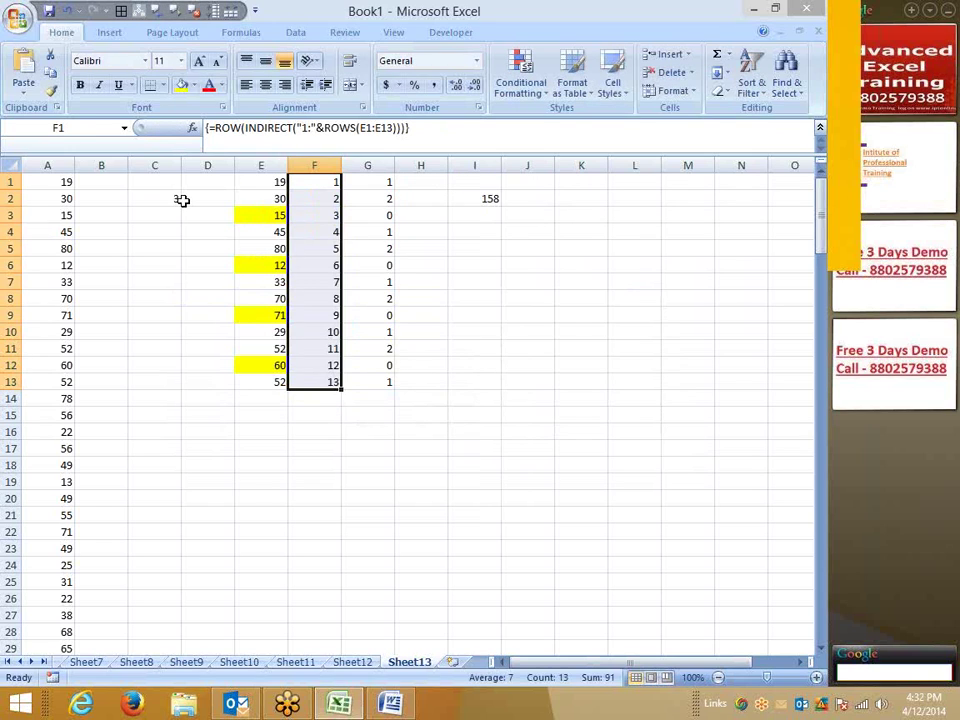
key("Right")
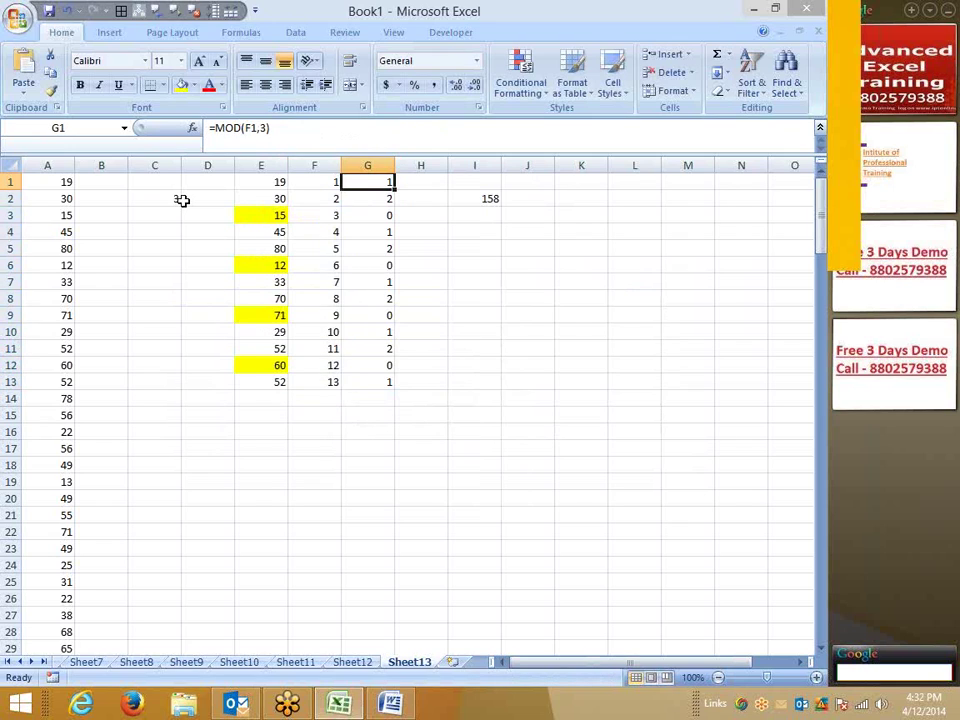
key("Right")
key("Right")
key("Down")
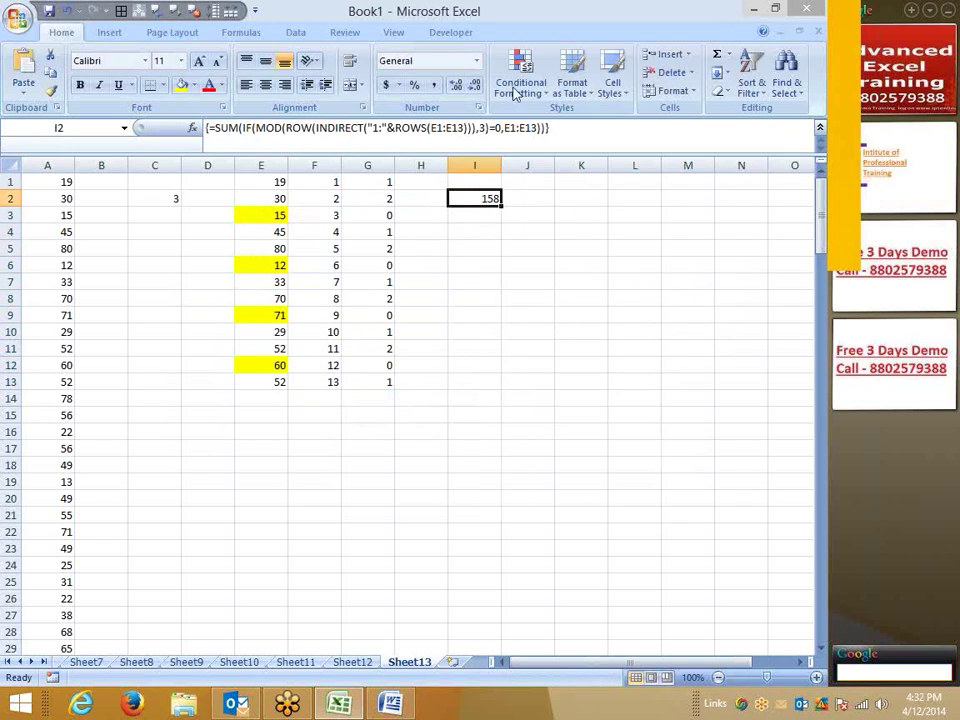
Open Evaluate Formula for the I2 array formula from the Formulas tools
left_click(241, 32)
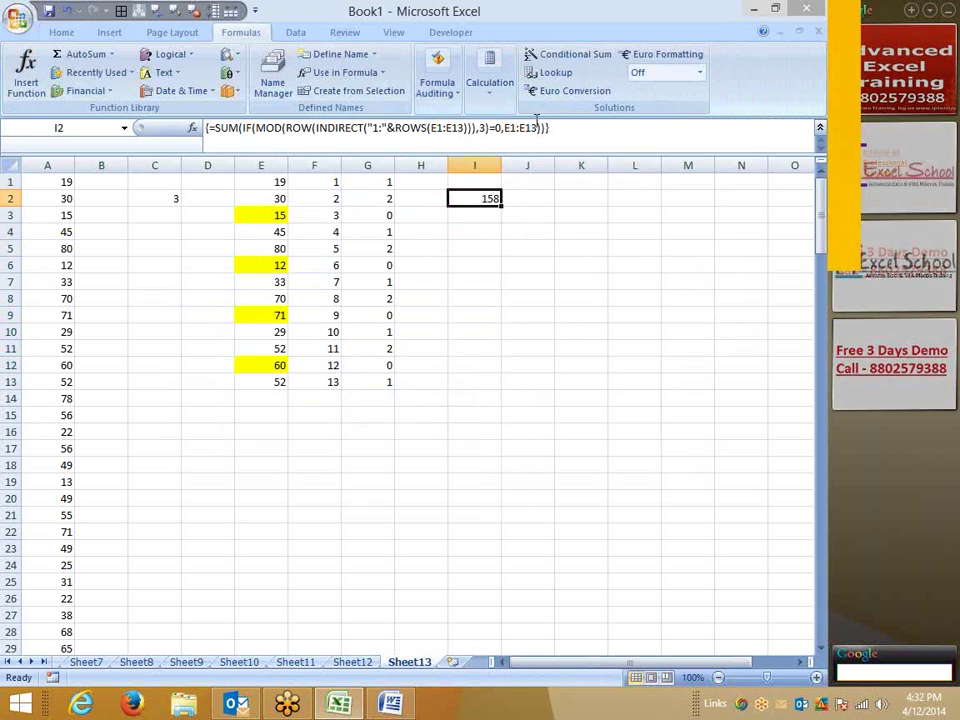
left_click(490, 85)
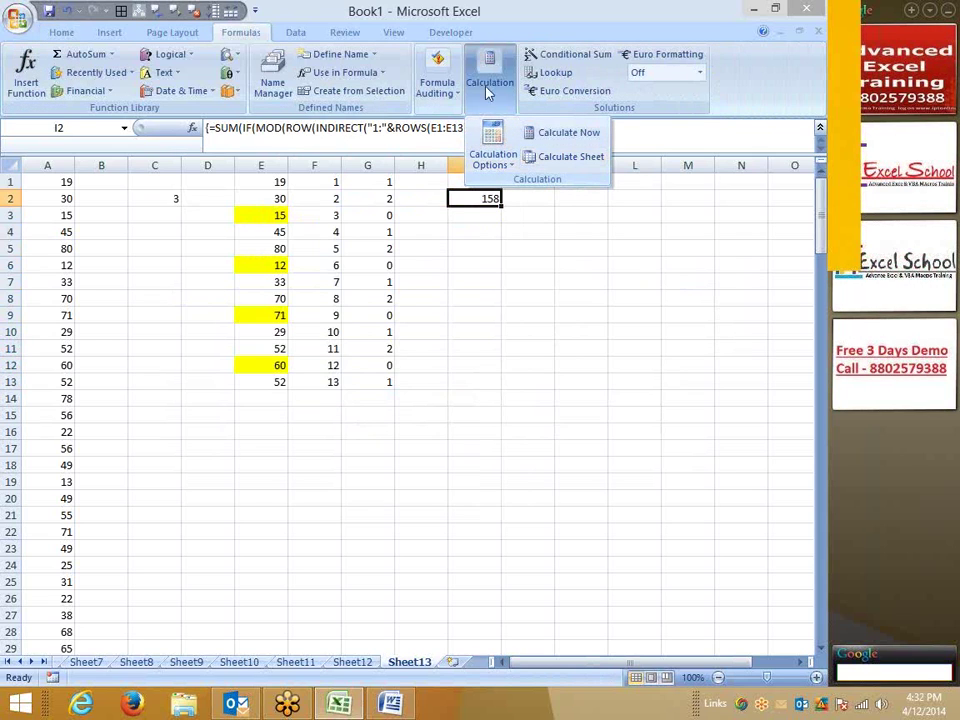
left_click(440, 92)
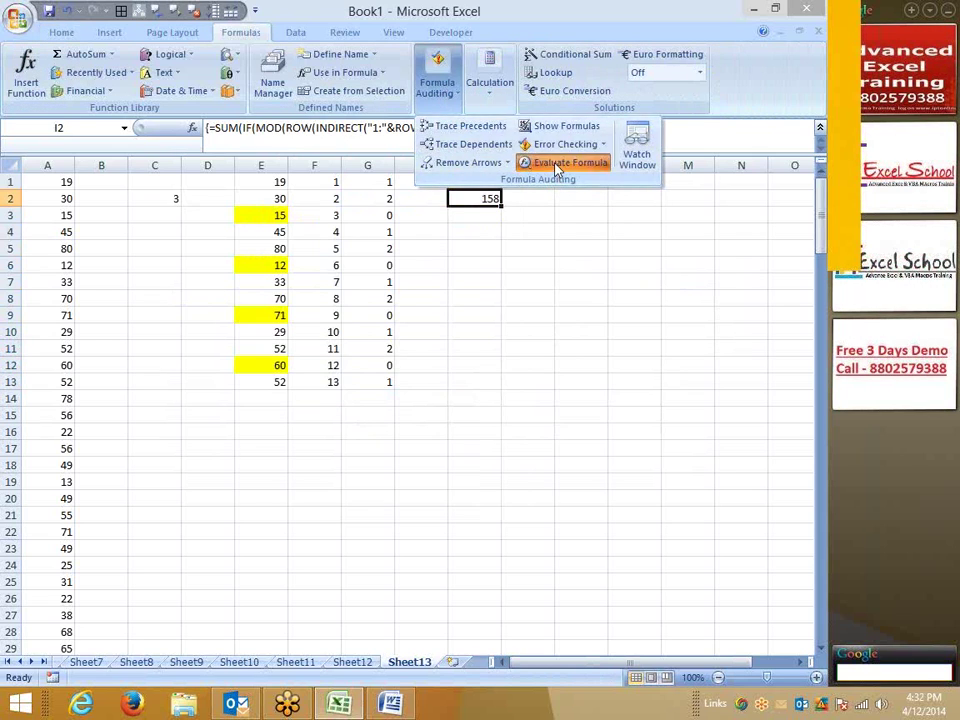
left_click(558, 163)
Step through ROWS, INDIRECT, MOD and IF until the result reaches 158, then close
left_click(295, 352)
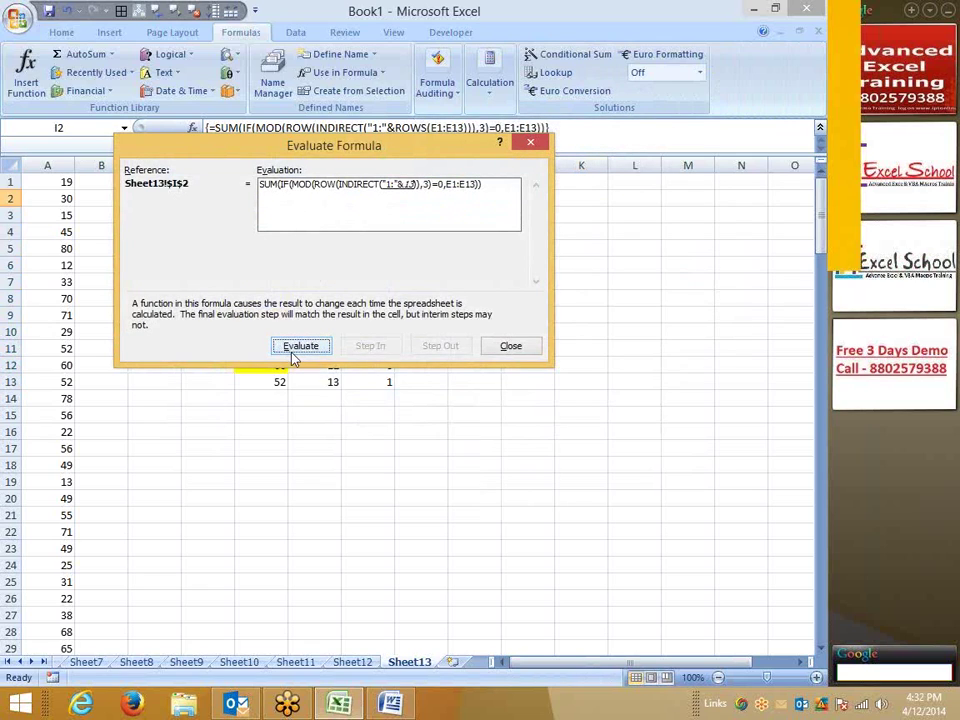
left_click(294, 352)
left_click(294, 352)
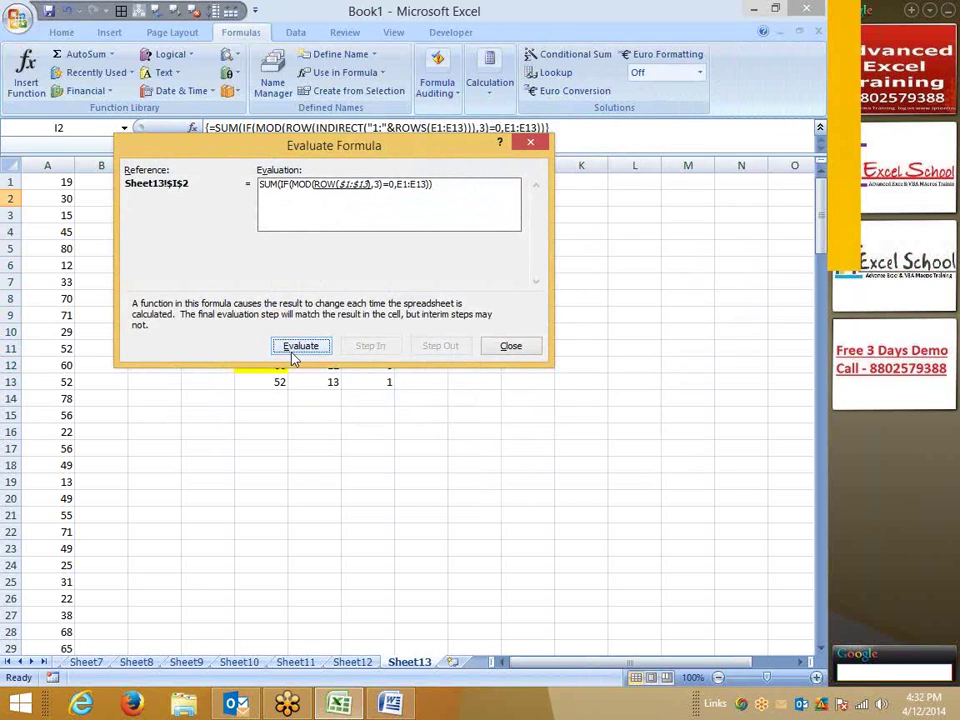
left_click(294, 352)
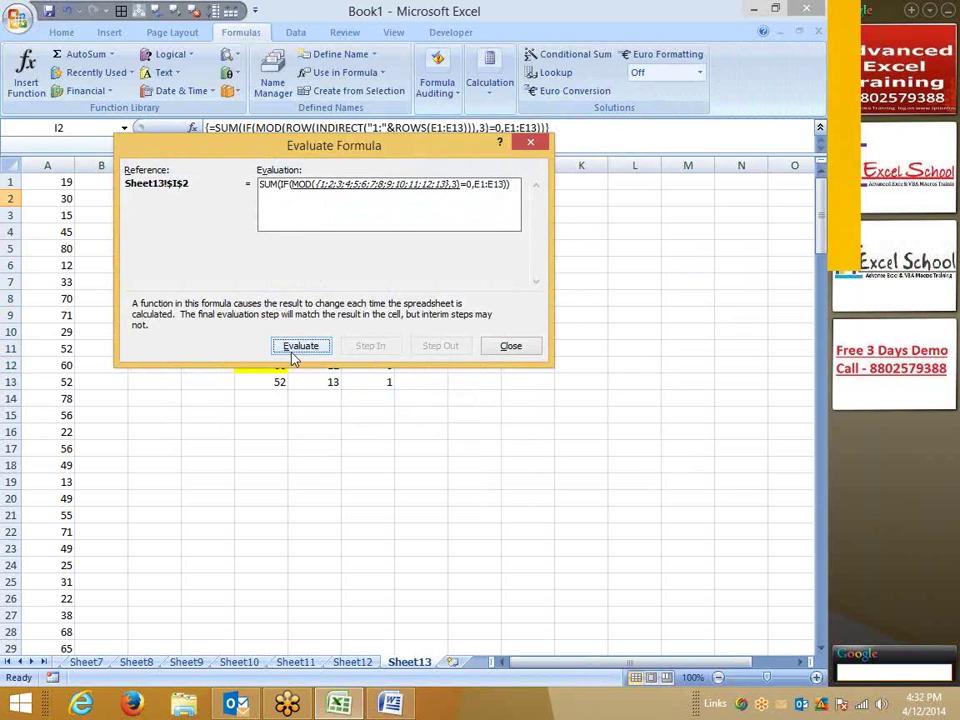
left_click(293, 355)
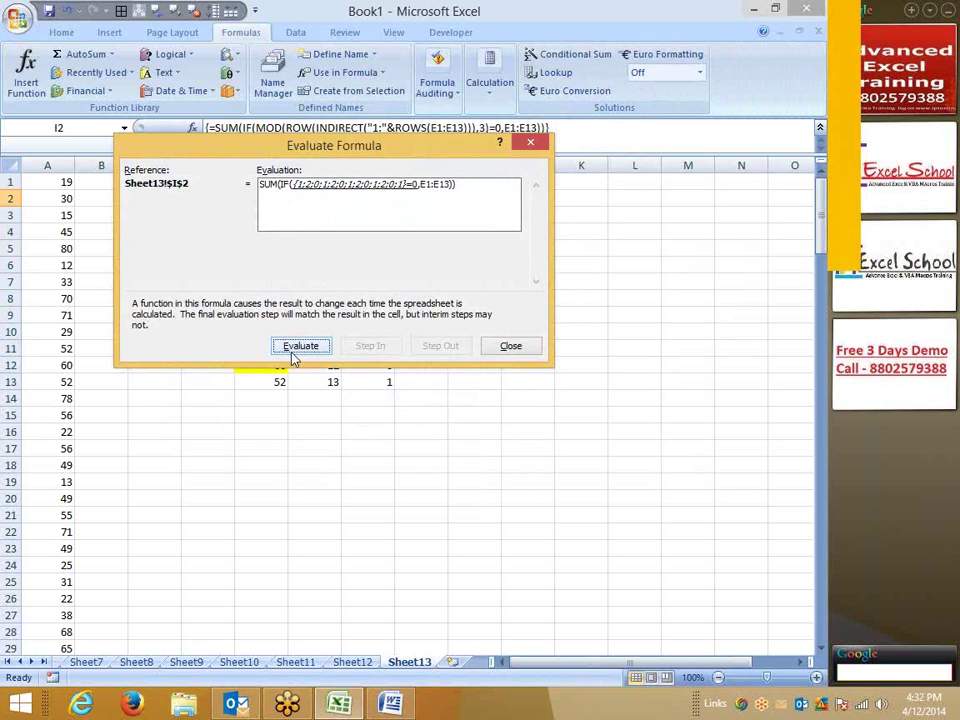
left_click(293, 350)
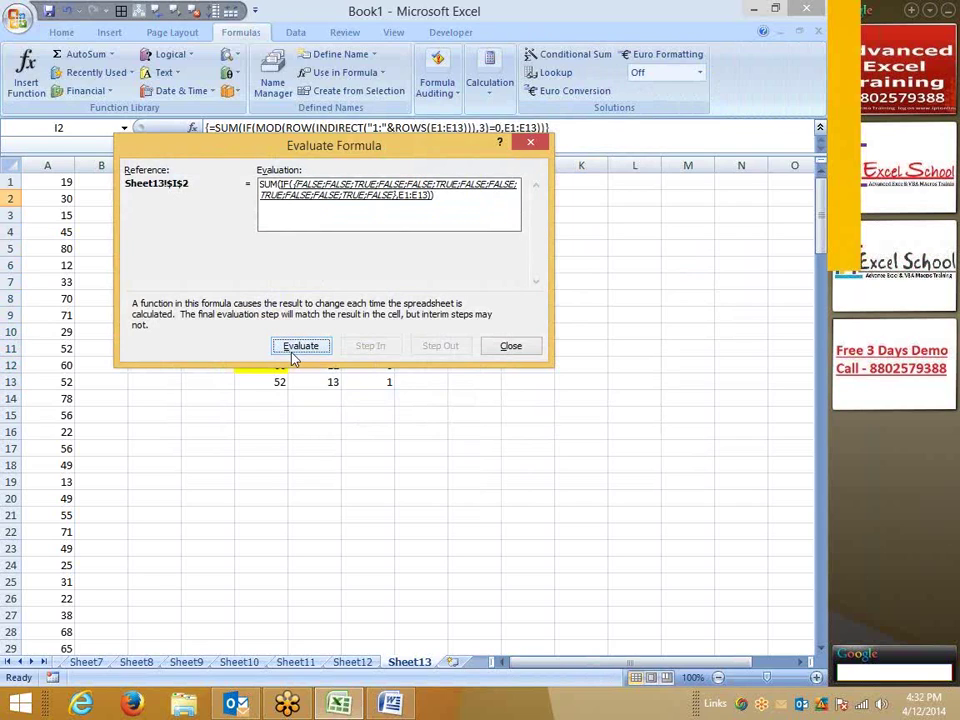
left_click(293, 350)
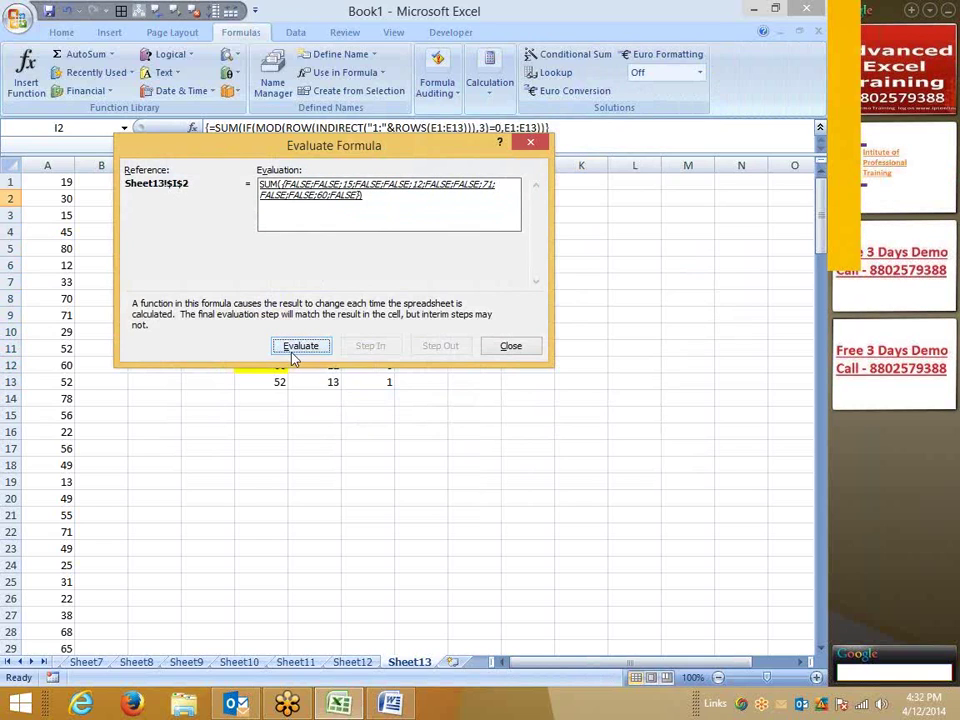
left_click(293, 352)
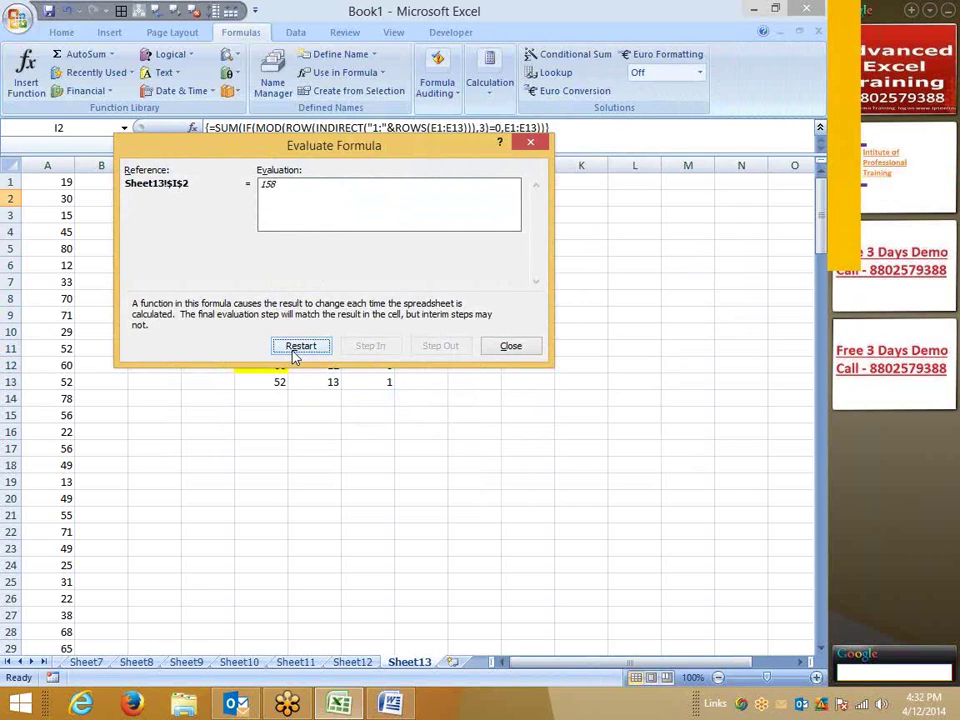
left_click(508, 348)
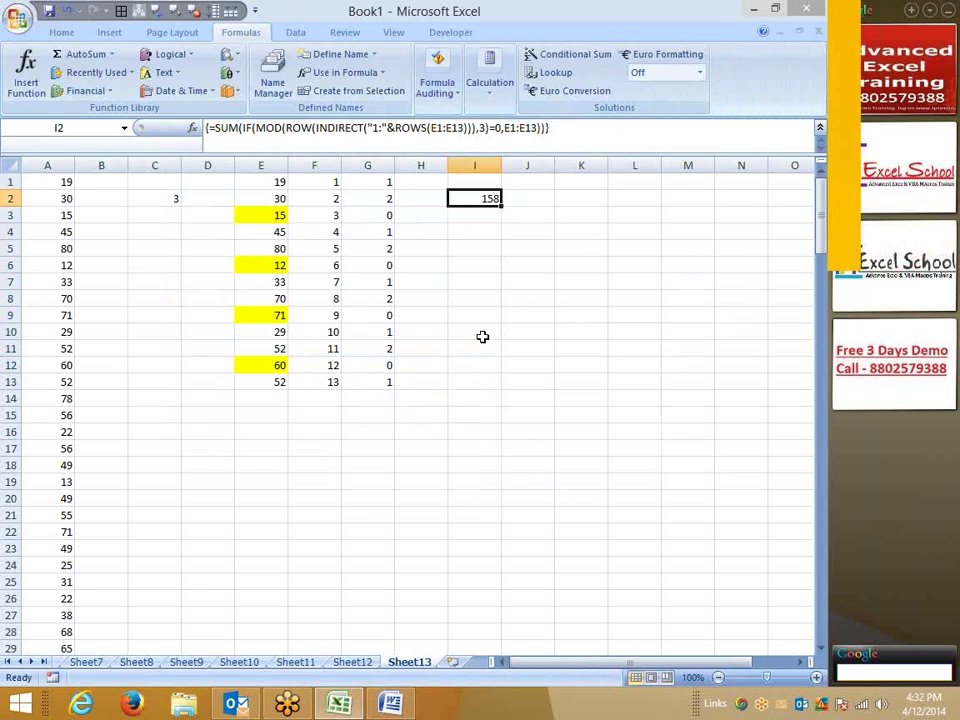
Copy A1:A17 and paste the 17 values into column A of a new Sheet14
left_click(66, 198)
left_click(62, 182)
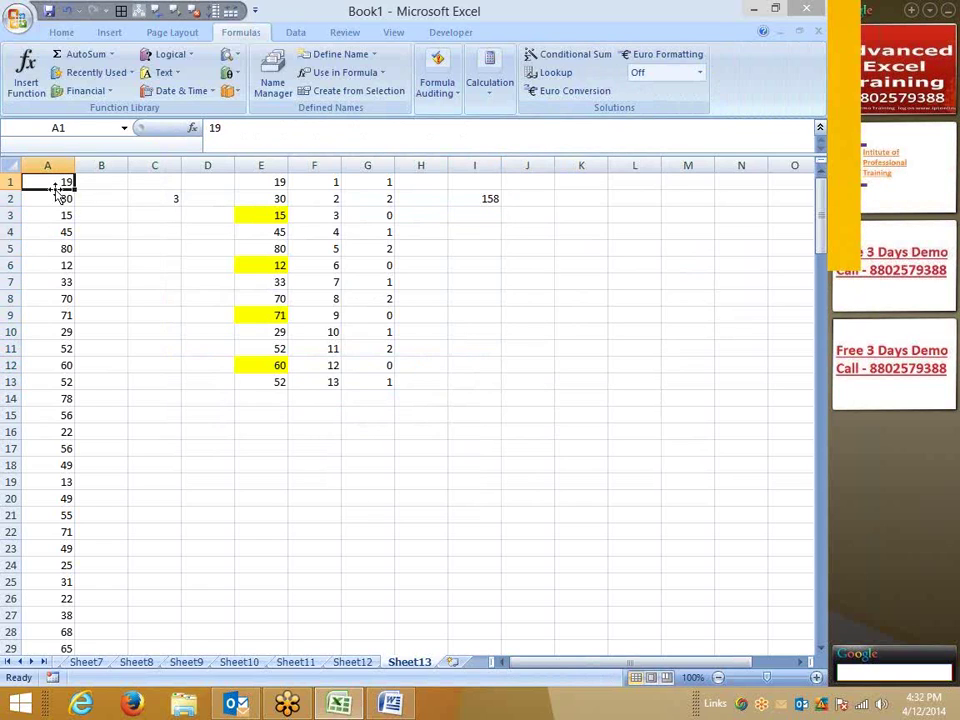
left_click_drag(47, 182, 47, 449)
key("ctrl+c")
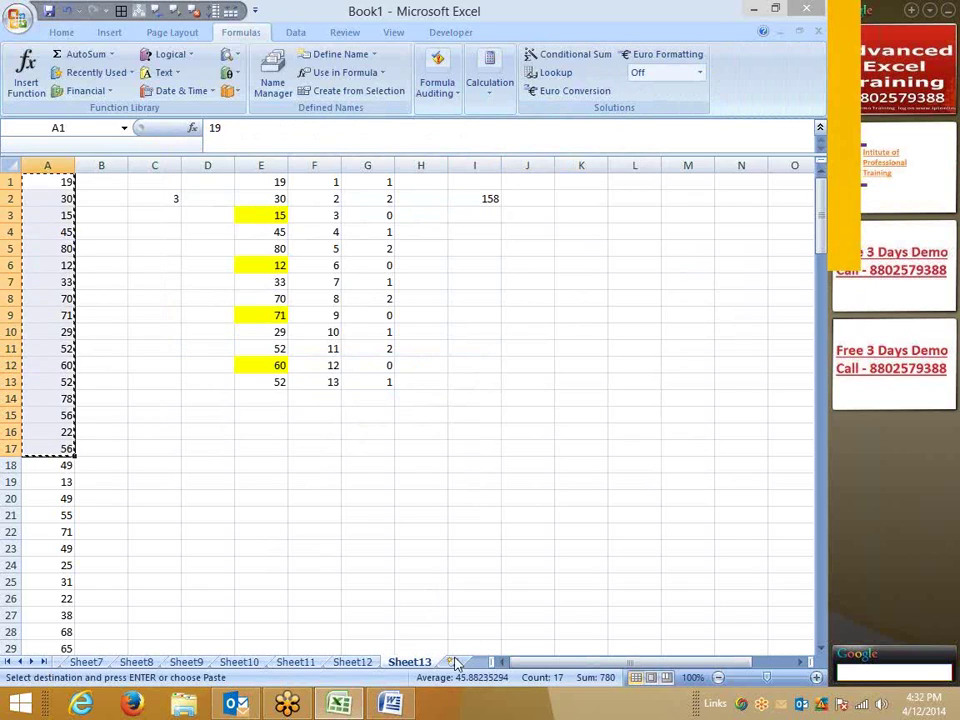
left_click(453, 662)
key("ctrl+v")
key("Escape")
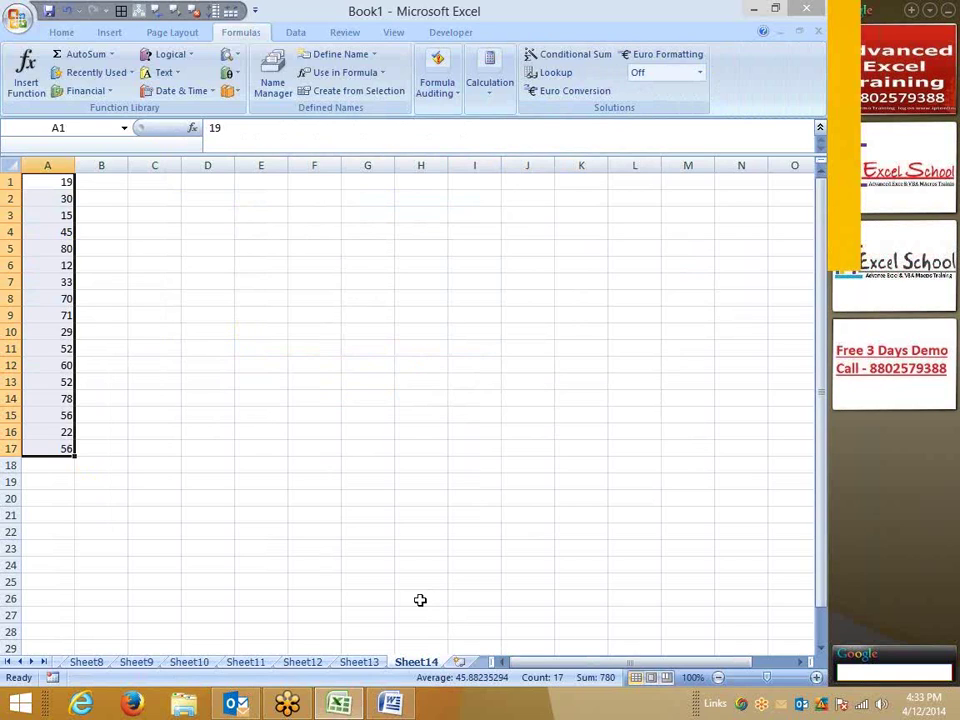
left_click(106, 185)
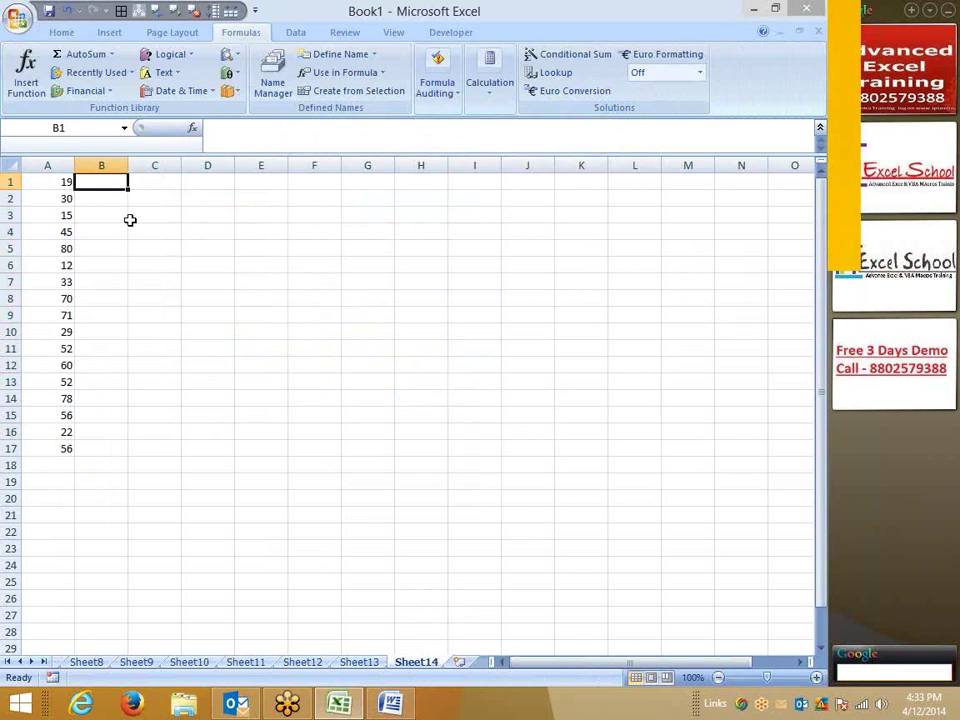
Select C3 for the target, then switch to Sheet13 to review the earlier example
left_click(130, 219)
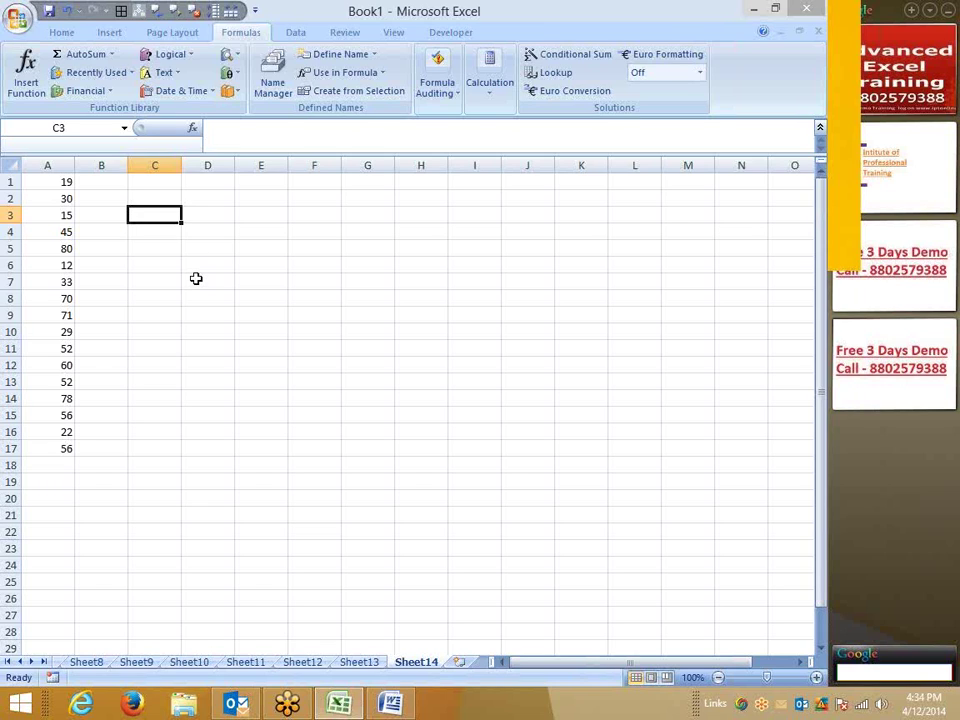
left_click(345, 660)
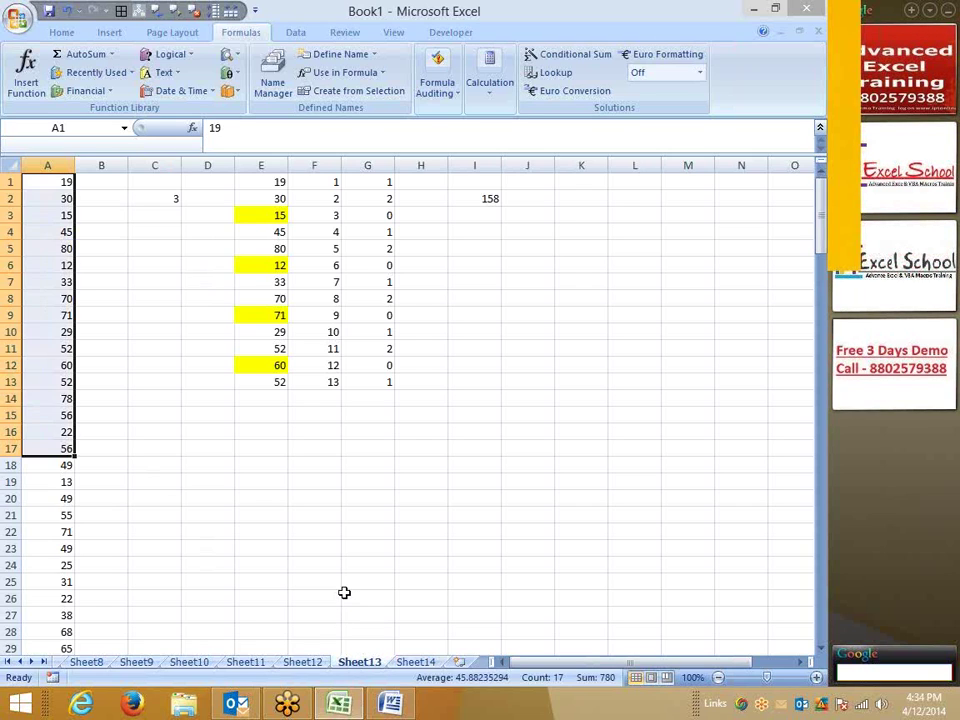
Switch back to the Sheet14 tab with the 17 copied values
left_click(416, 662)
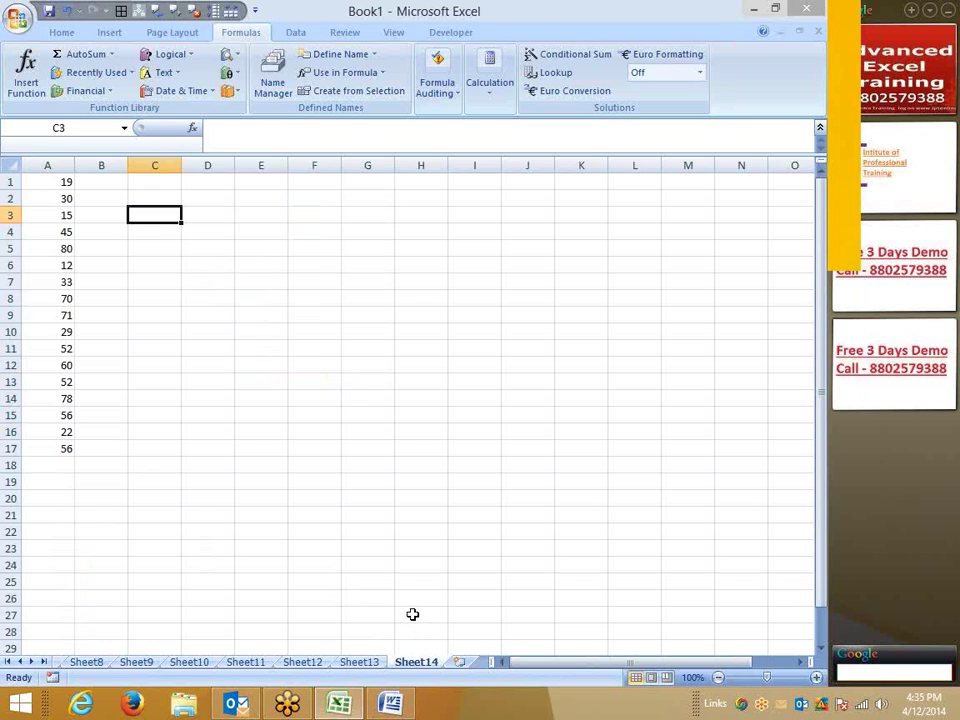
Try target values 29 and 1 in C3, settling on 11
type("29")
key("Return")
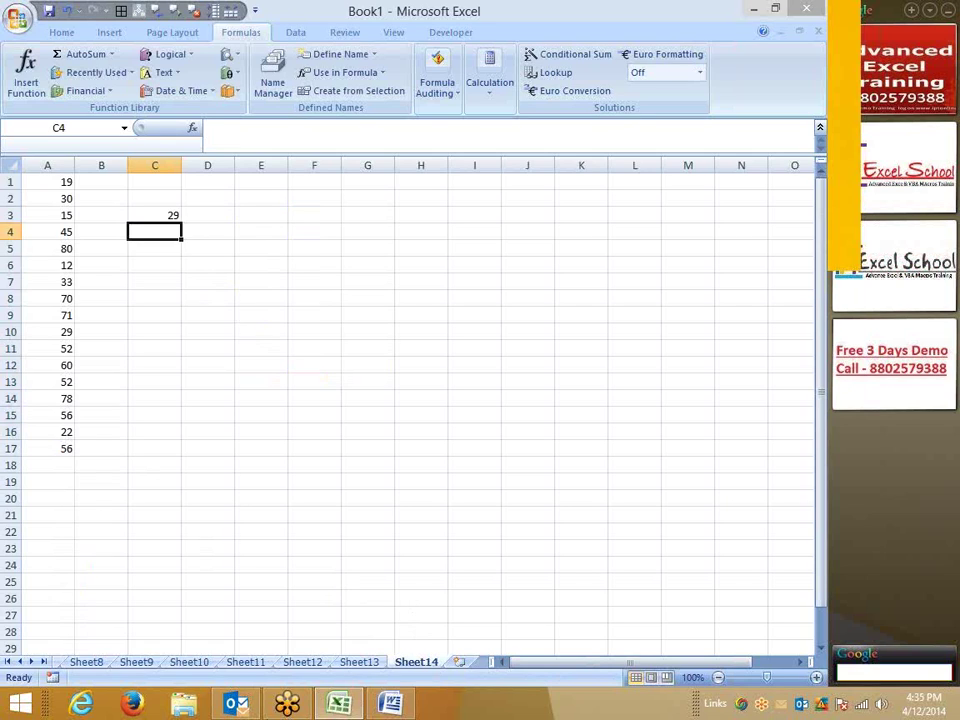
left_click(51, 331)
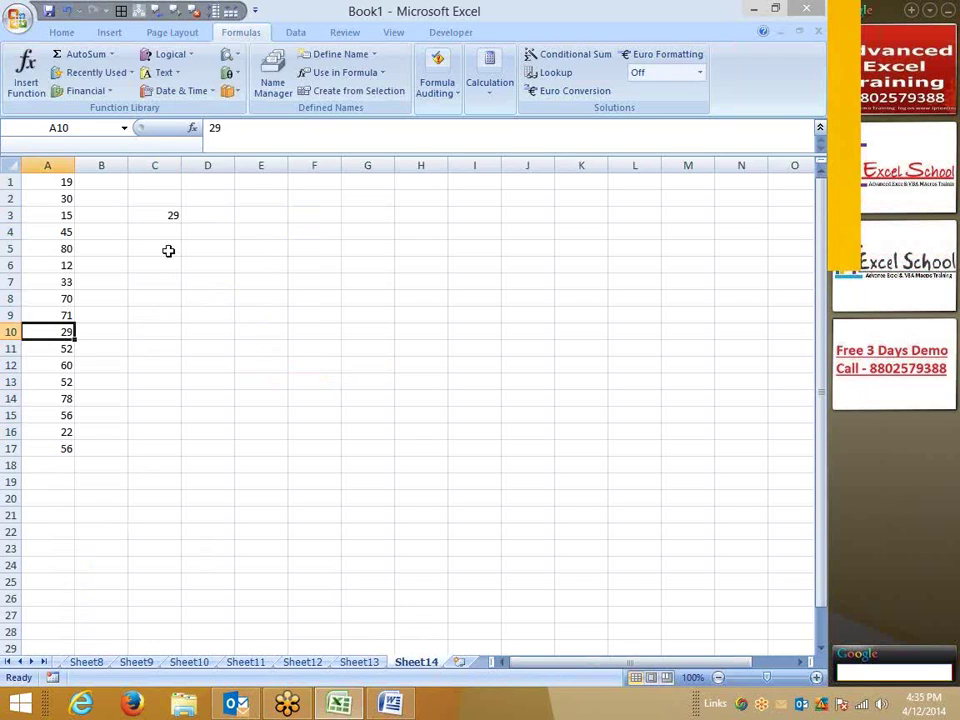
left_click(165, 213)
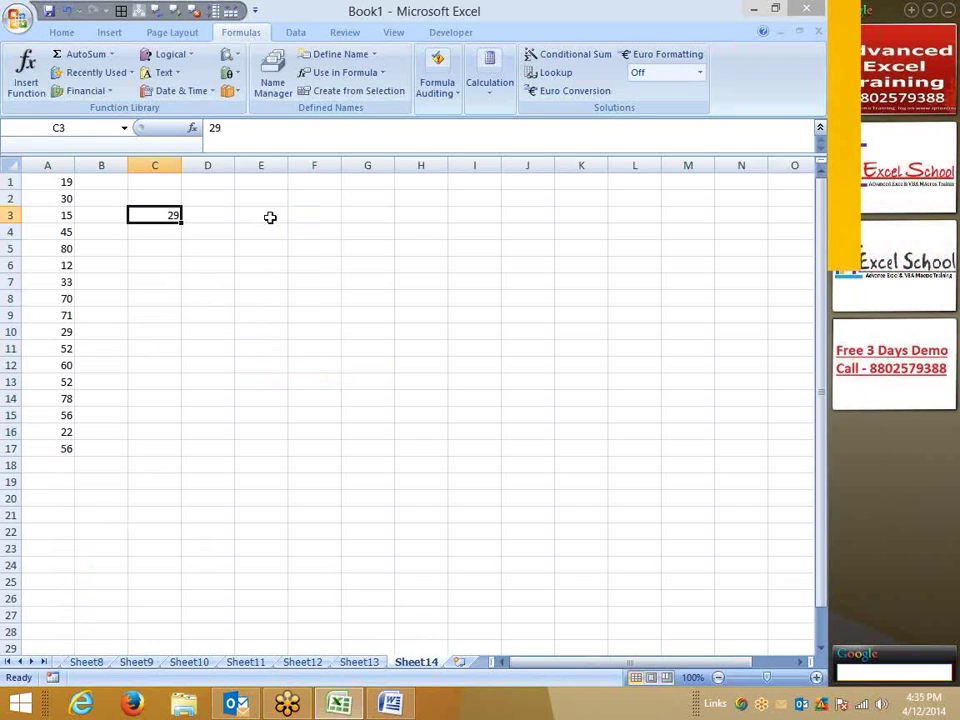
type("1")
key("Return")
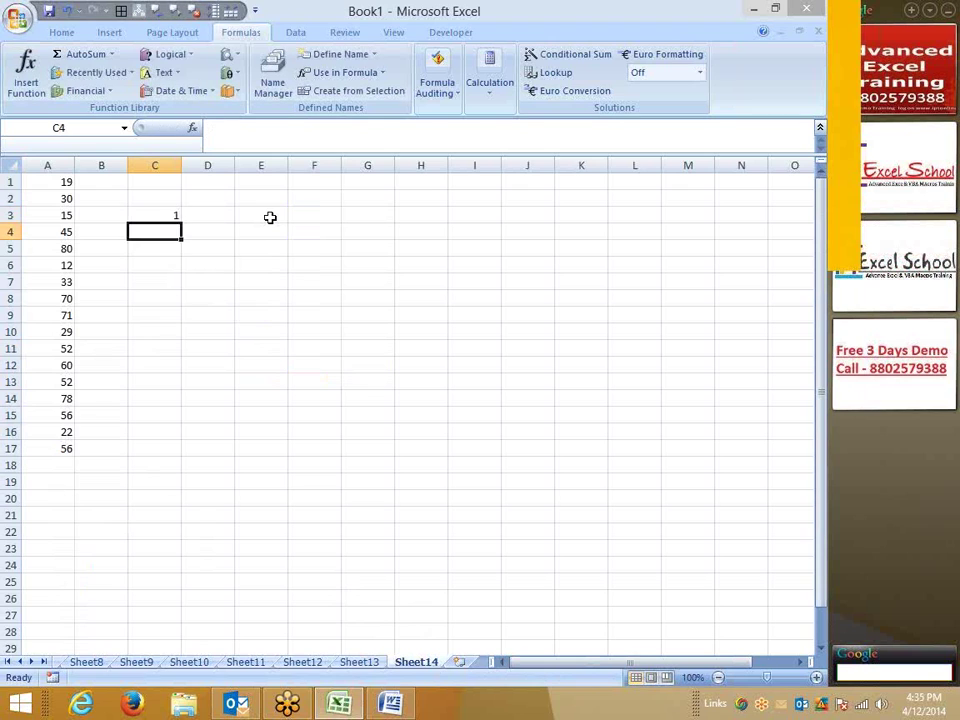
key("Up")
type("11")
key("Return")
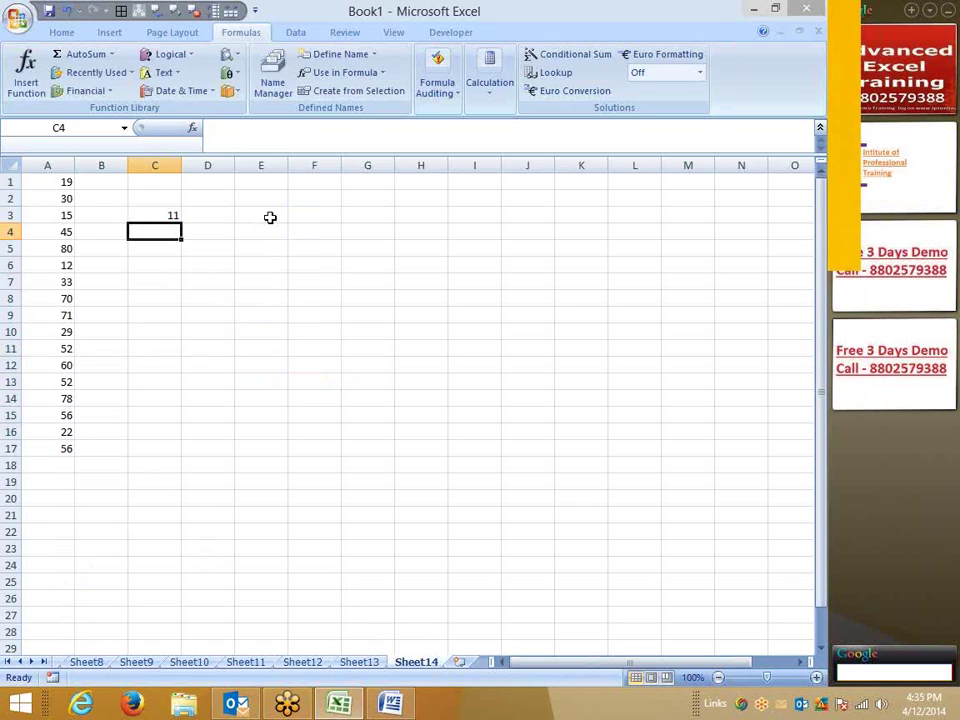
key("Up")
key("Right")
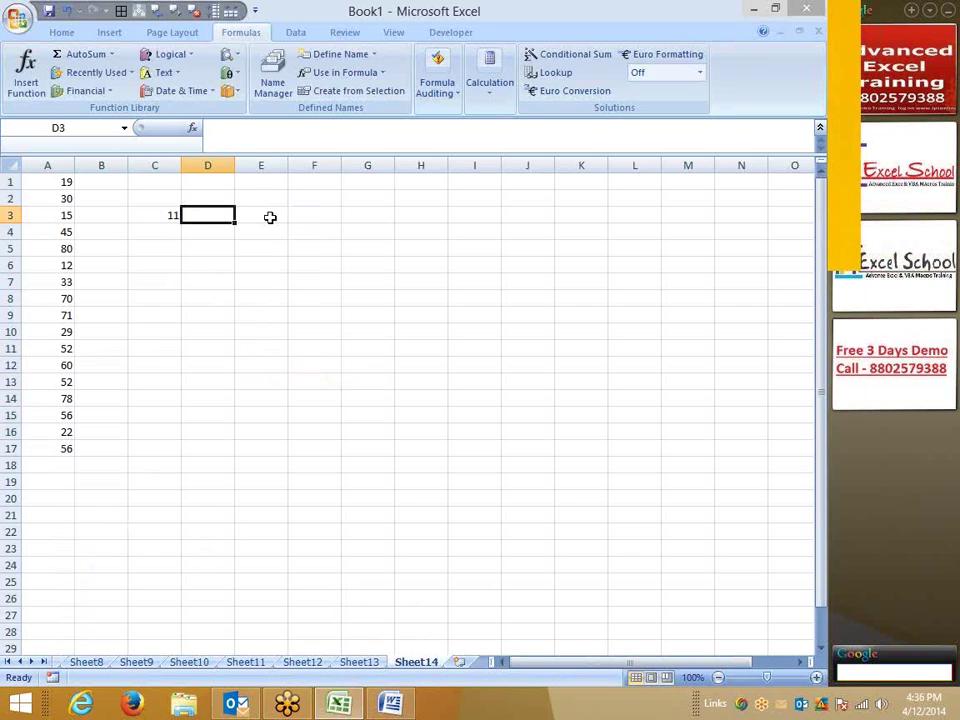
Discard a SMALL formula in D3 and start a difference formula in B1
type("=")
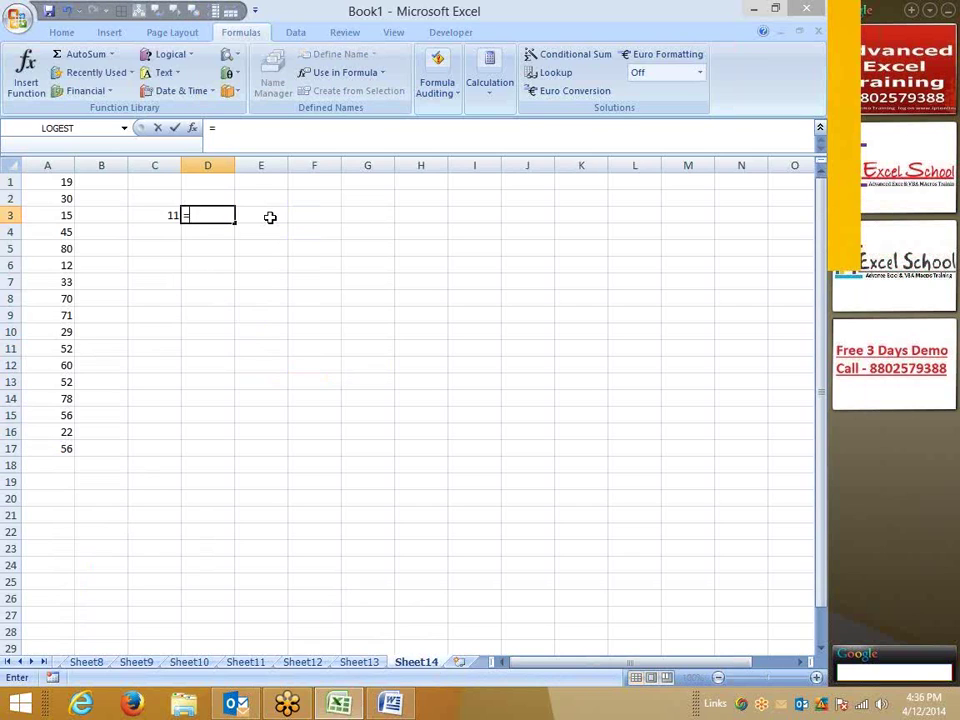
type("sm")
key("Tab")
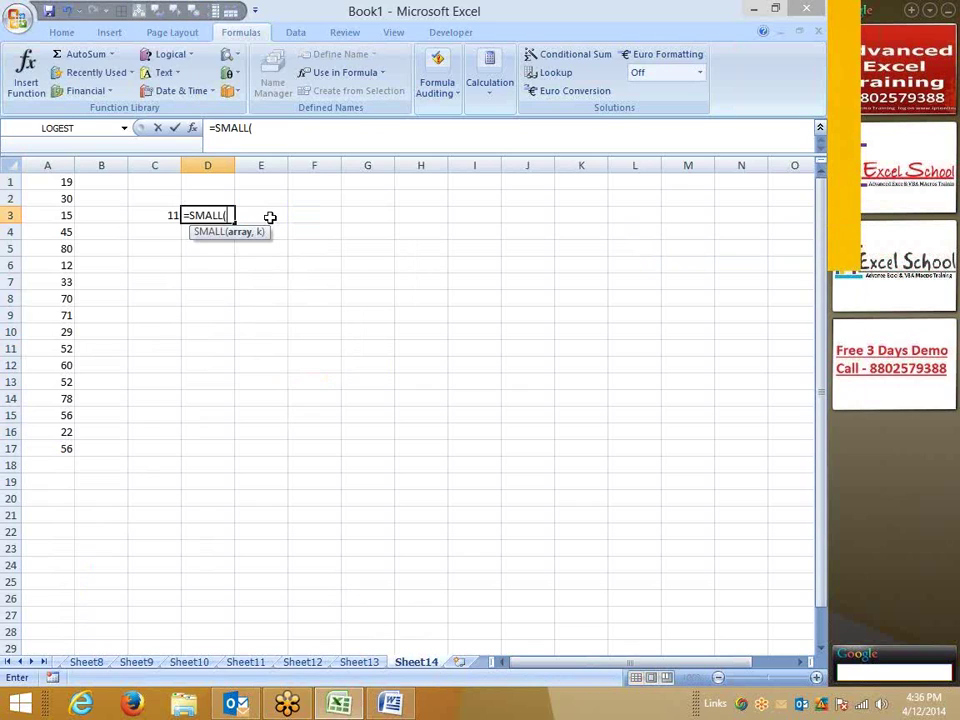
key("Escape")
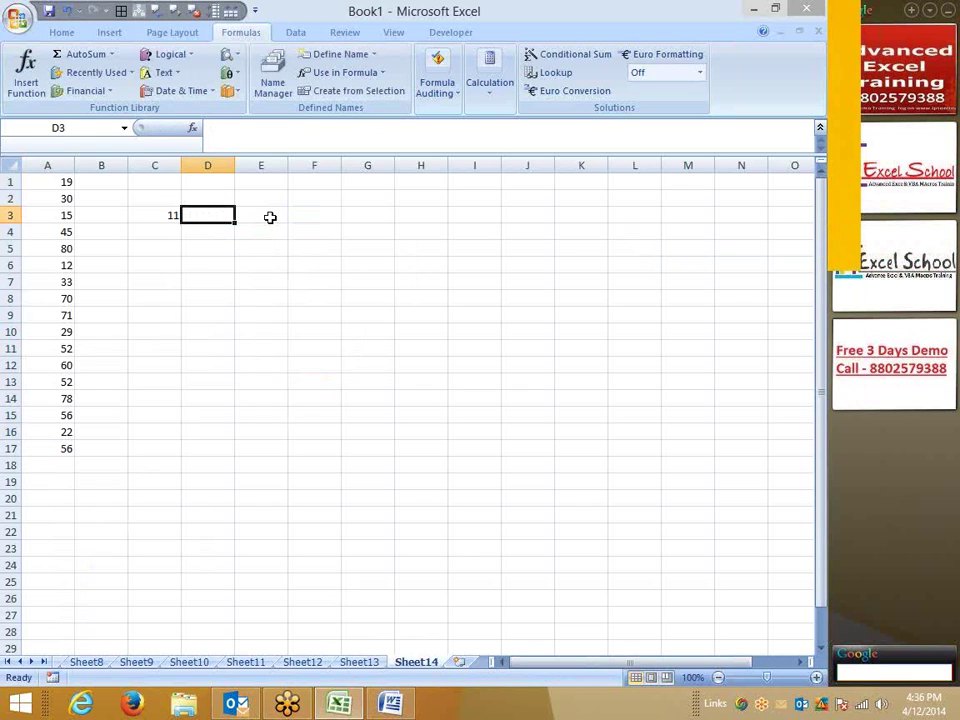
key("Left")
key("ctrl+Left")
key("ctrl+Right")
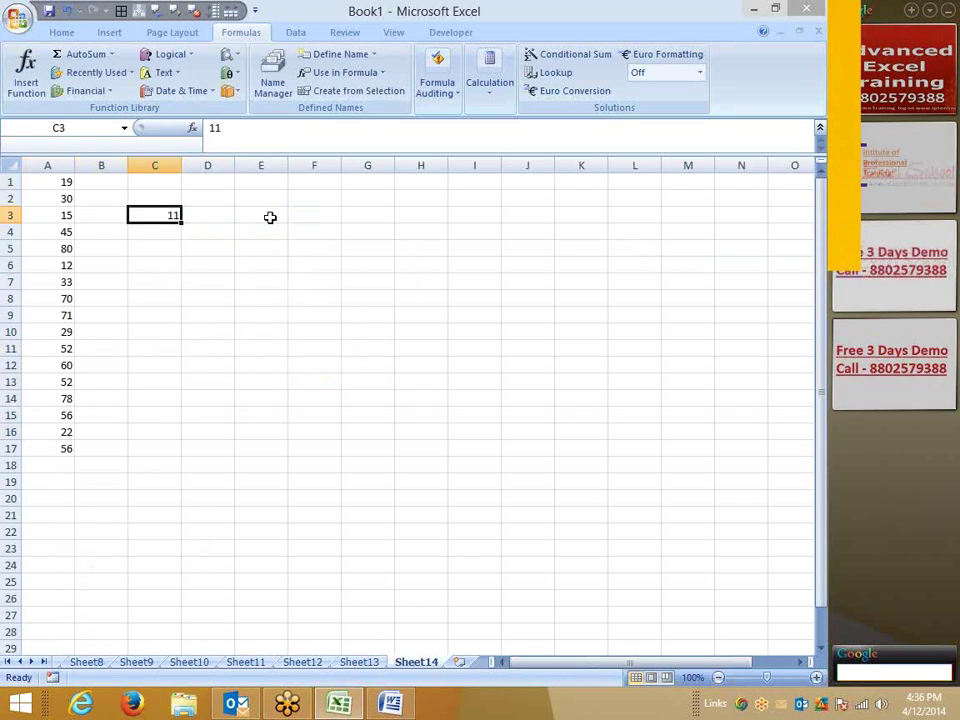
key("ctrl+Left")
key("ctrl+Up")
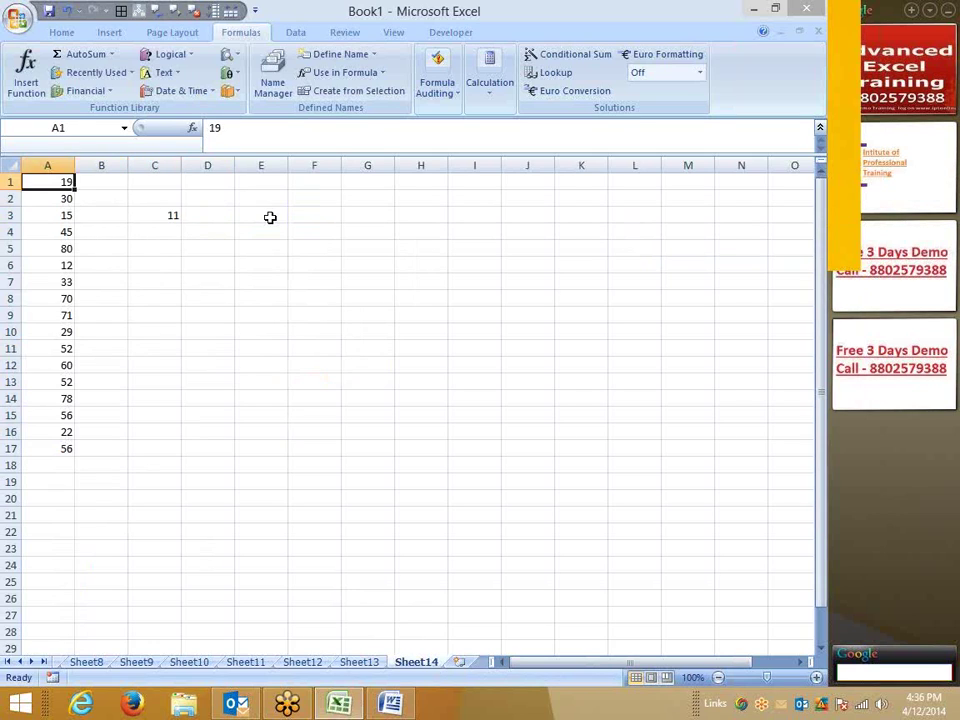
key("Right")
type("=")
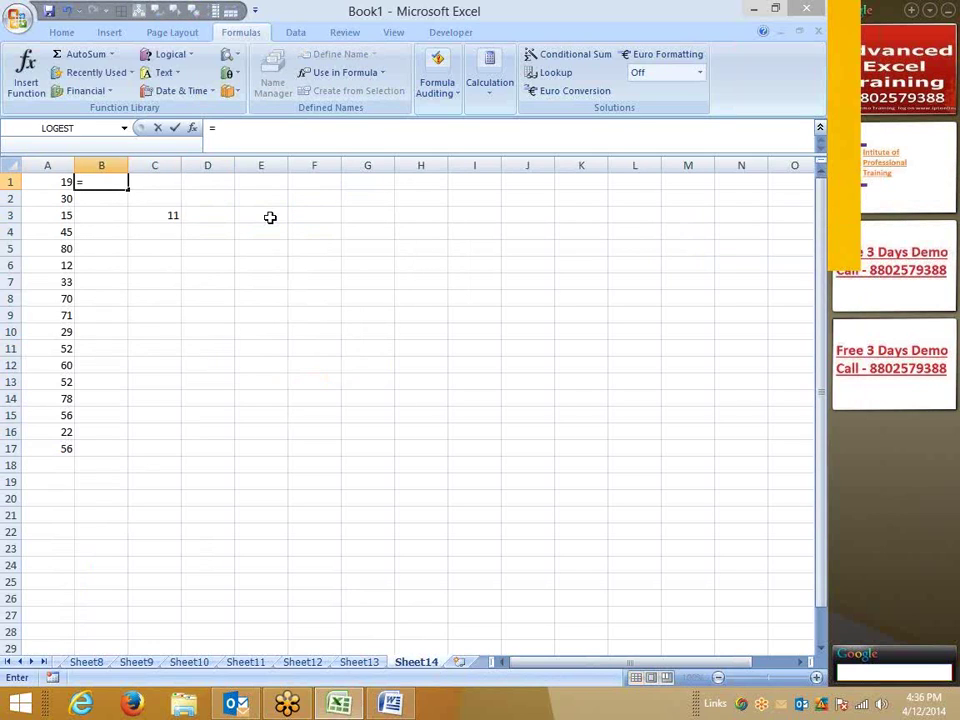
key("Right")
key("Right")
Enter the difference formula =11-A1 in B1, replacing the C3 reference with 11
key("Left")
key("Down")
key("Down")
type("-")
key("Left")
key("Return")
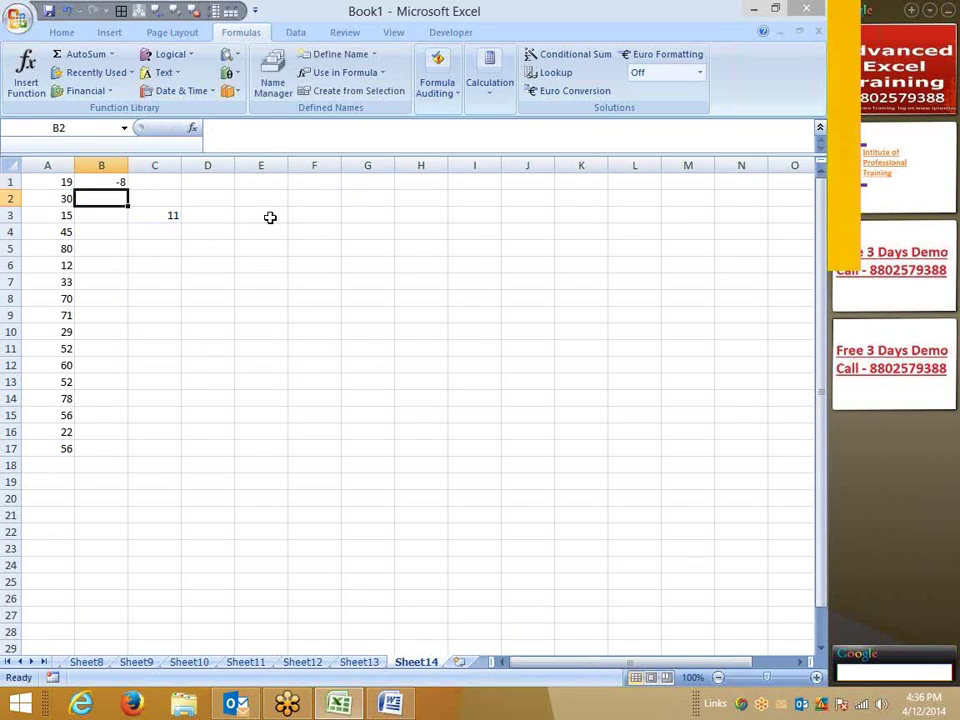
key("Left")
key("ctrl+Down")
key("Right")
key("ctrl+Up")
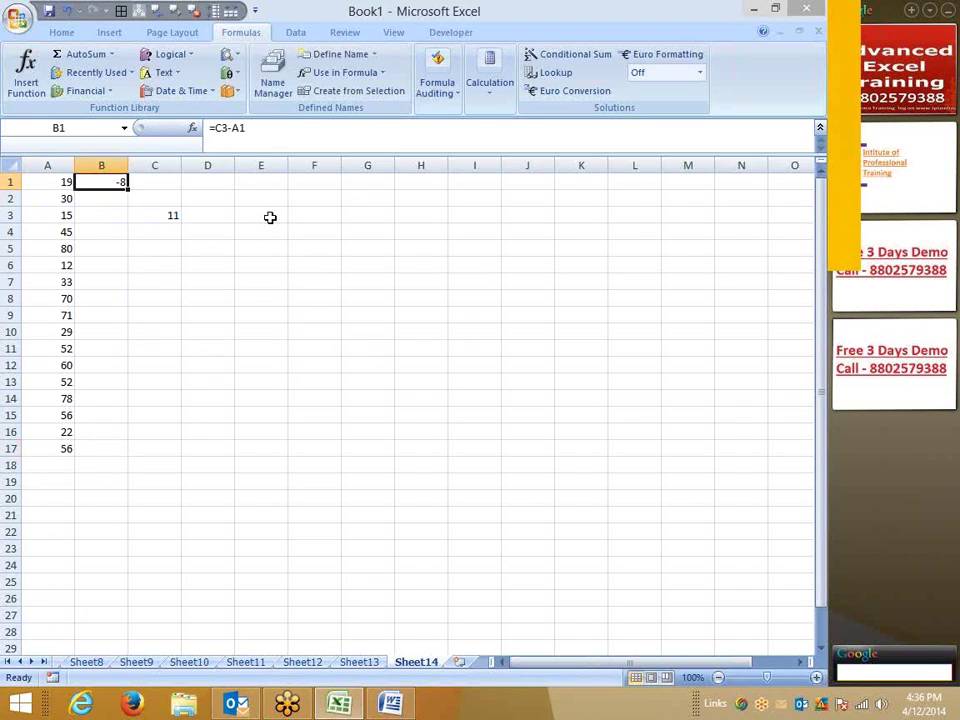
double_click(221, 128)
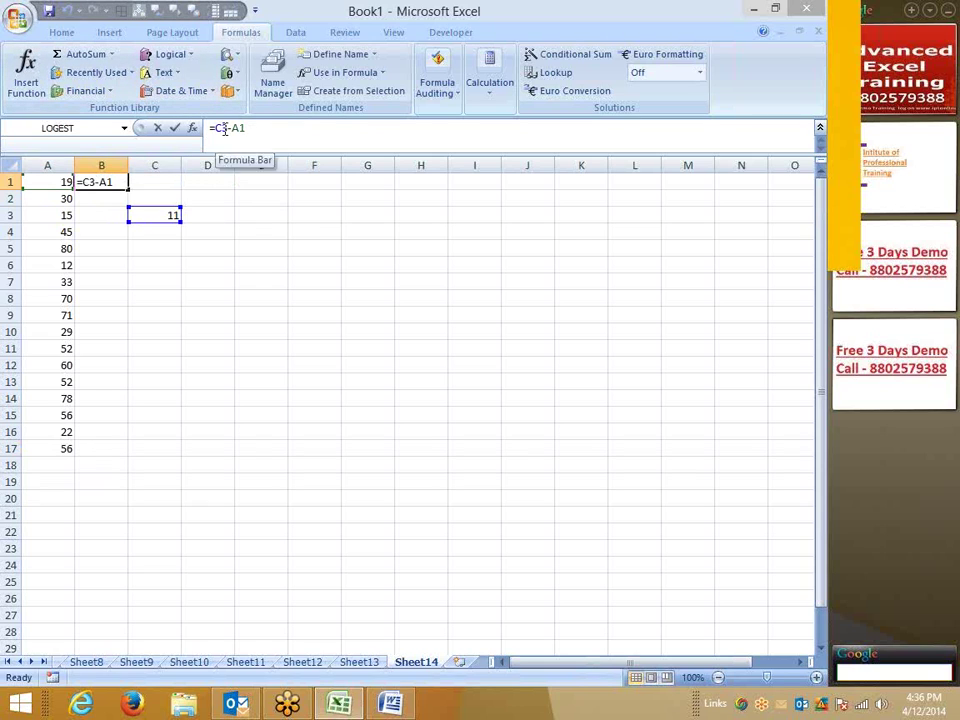
type("11")
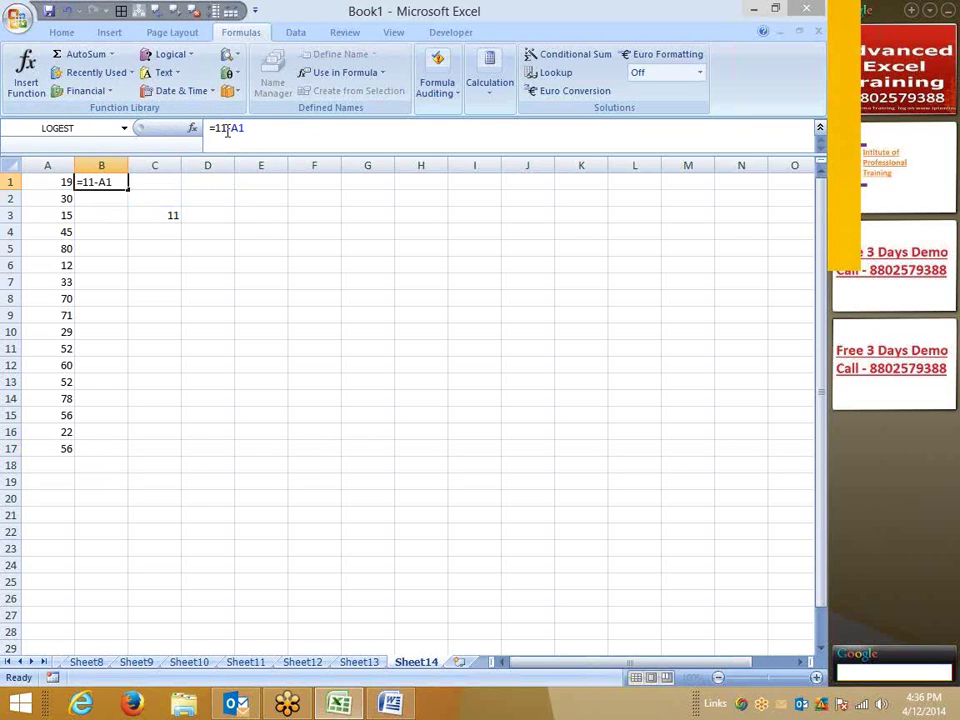
key("Return")
Fill =11-A1 down B1:B17 and clear the target value 11 from C3
key("Left")
key("ctrl+Down")
key("Right")
key("ctrl+shift+Up")
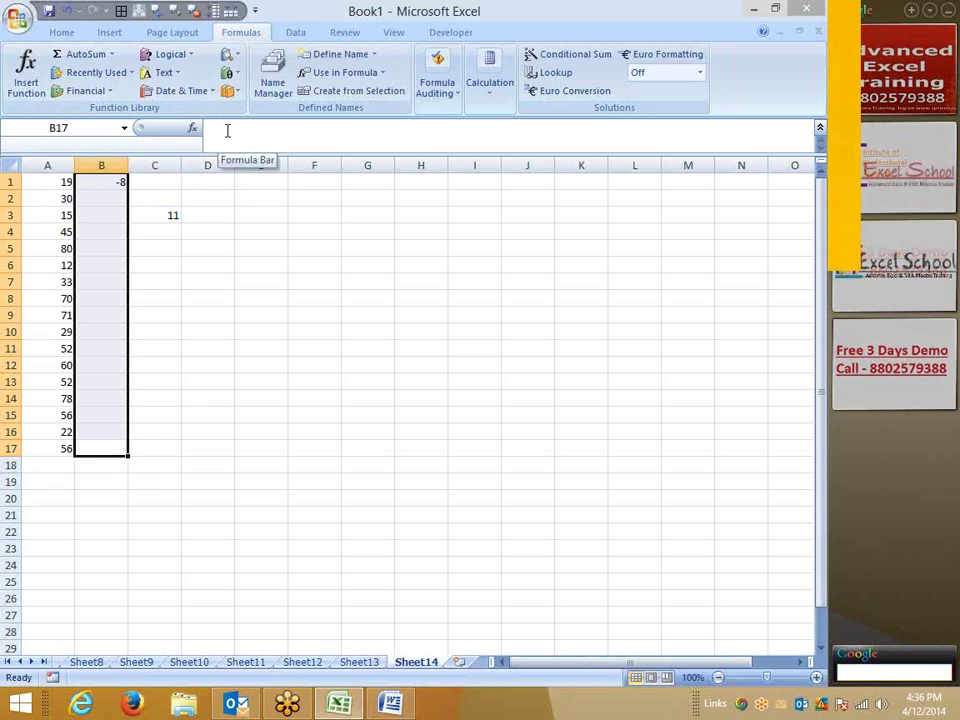
key("ctrl+d")
key("Right")
key("ctrl+Up")
key("Delete")
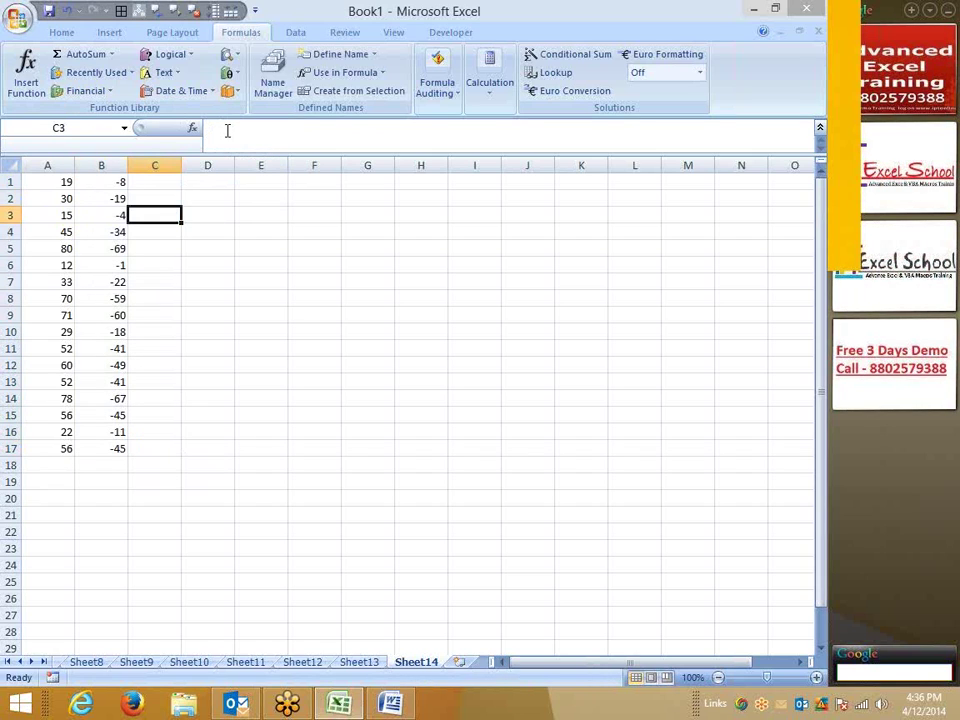
key("ctrl+Up")
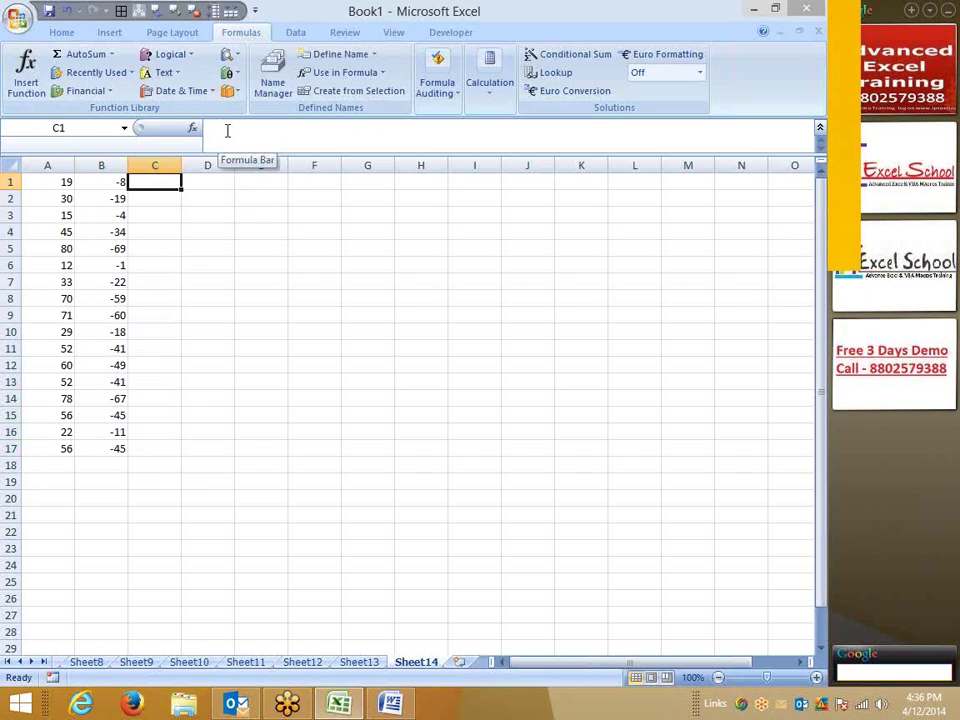
Enter =ABS(B1) in C1 and fill it down C1:C17
type("=abs(b1")
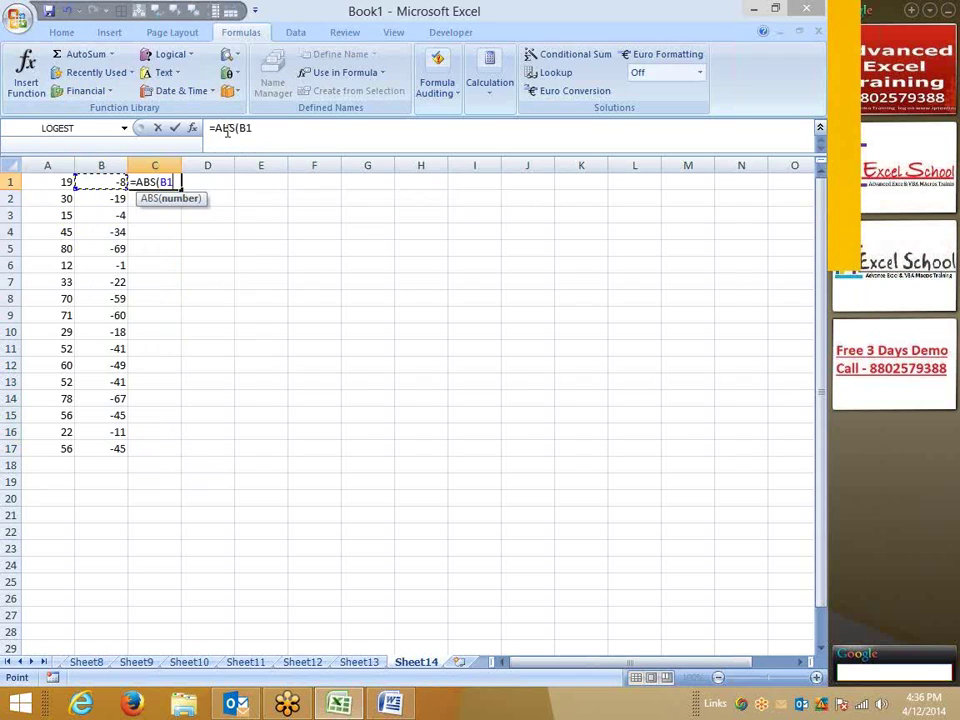
key("Return")
key("Left")
key("ctrl+Down")
key("Right")
key("ctrl+shift+Up")
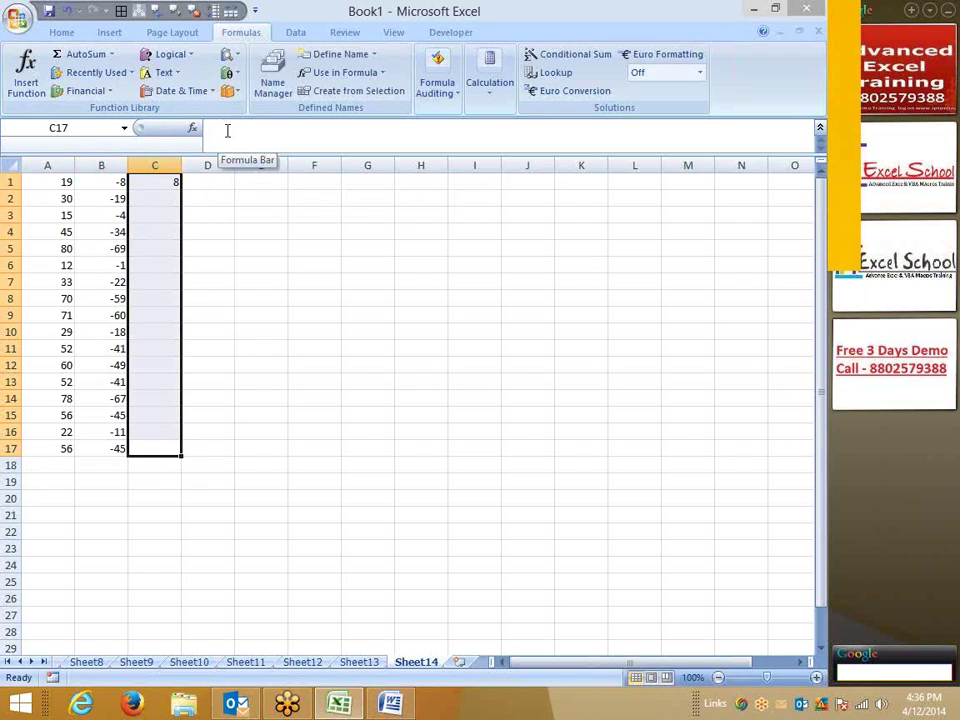
key("ctrl+d")
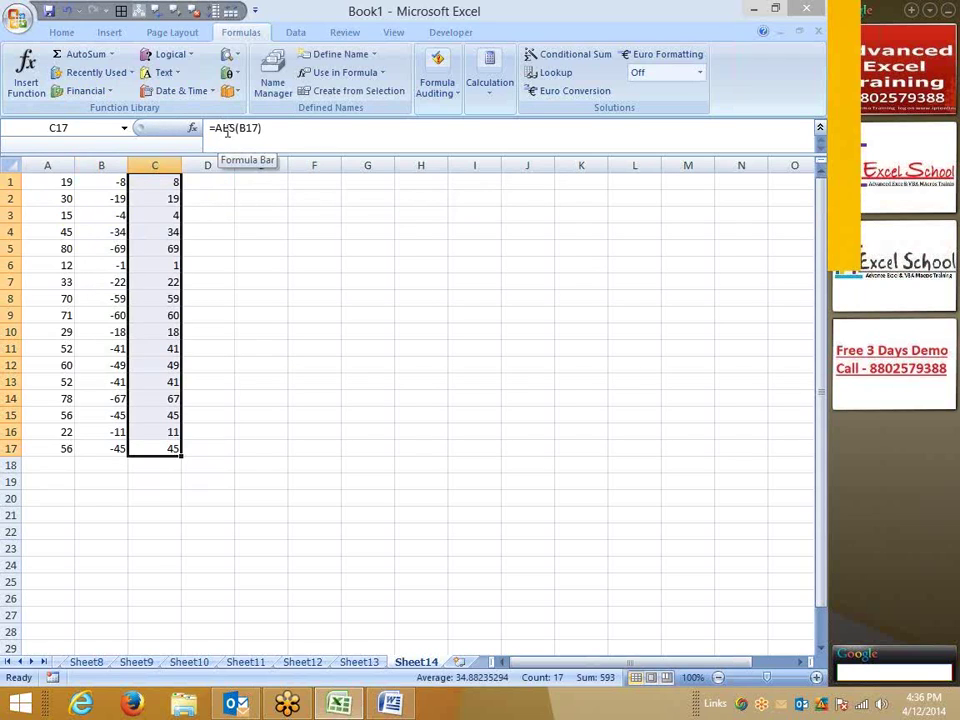
key("ctrl+Up")
key("Right")
key("Down")
Enter =MIN(C1:C17) in E1 to get the smallest gap, 1
key("Right")
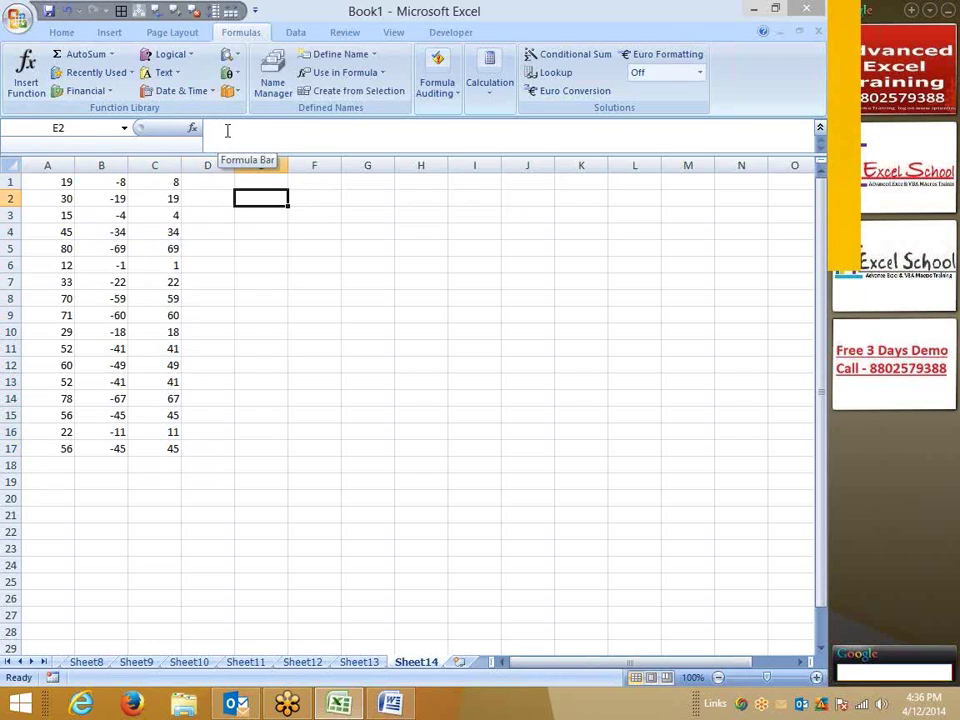
key("Up")
type("=")
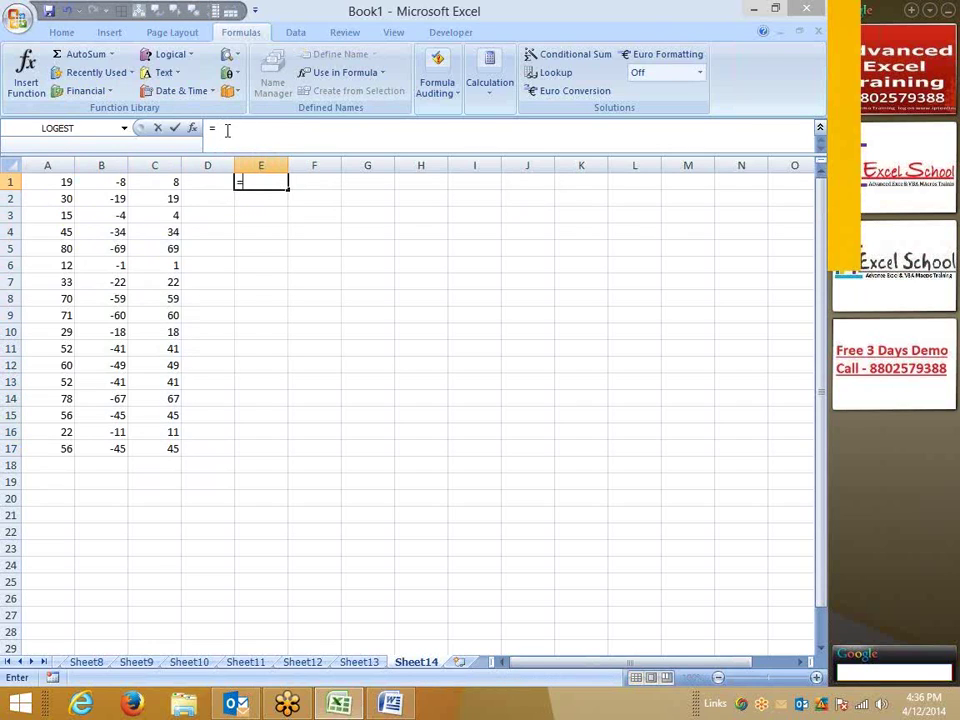
key("Escape")
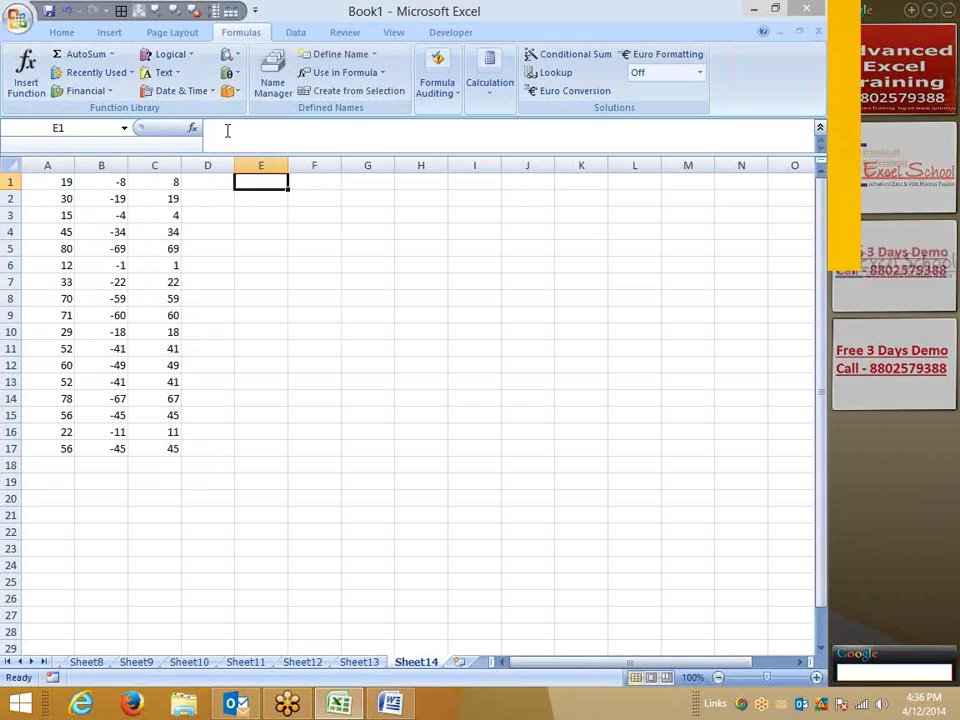
type("min")
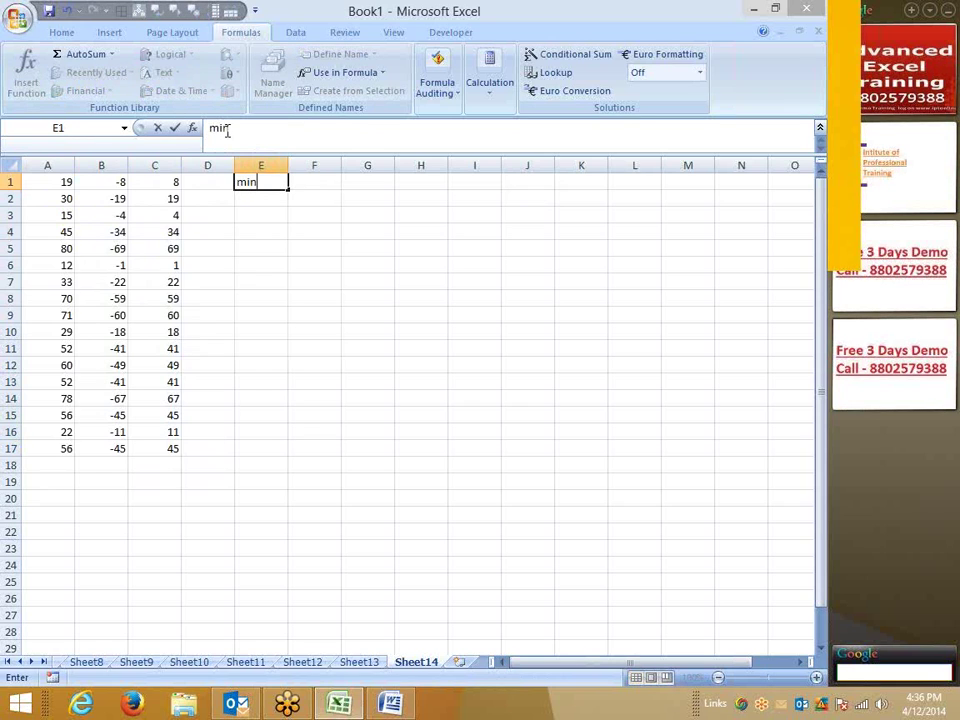
key("BackSpace")
key("BackSpace")
key("BackSpace")
key("Escape")
type("=")
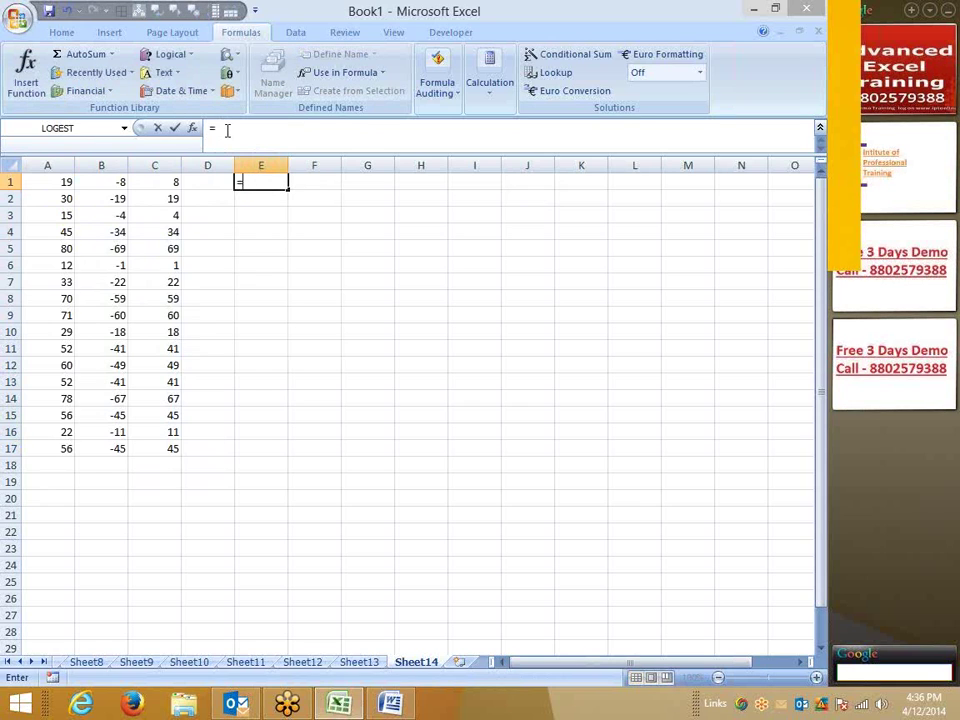
type("min")
key("Tab")
key("Left")
key("Left")
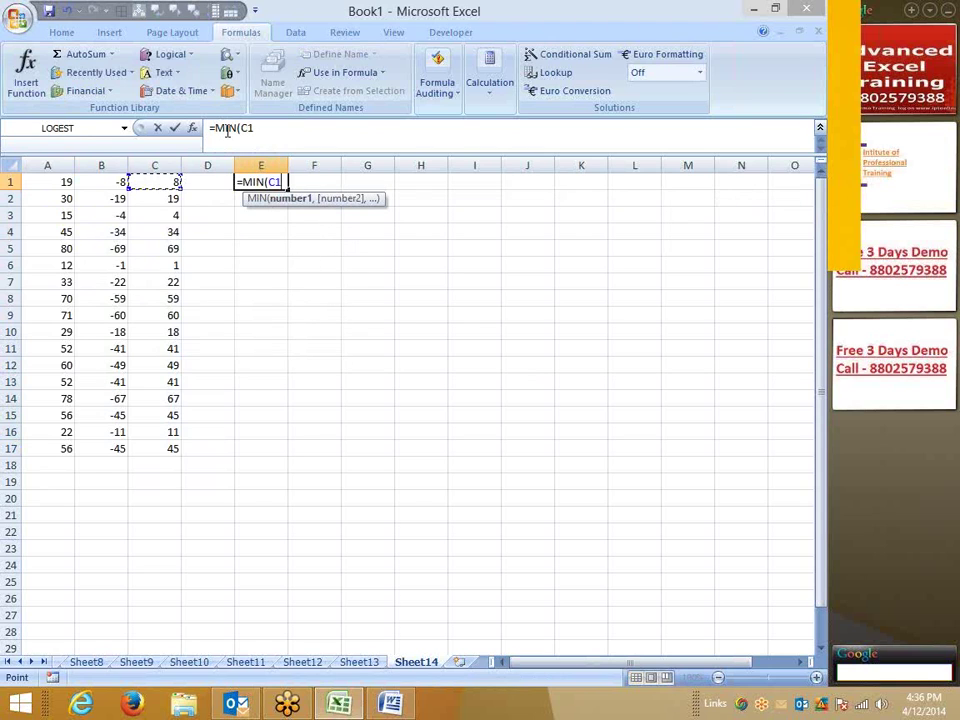
key("ctrl+shift+Down")
key("Return")
Enter =MATCH(E1,C1:C17,0) in F1, returning position 6
key("Up")
key("Right")
type("=")
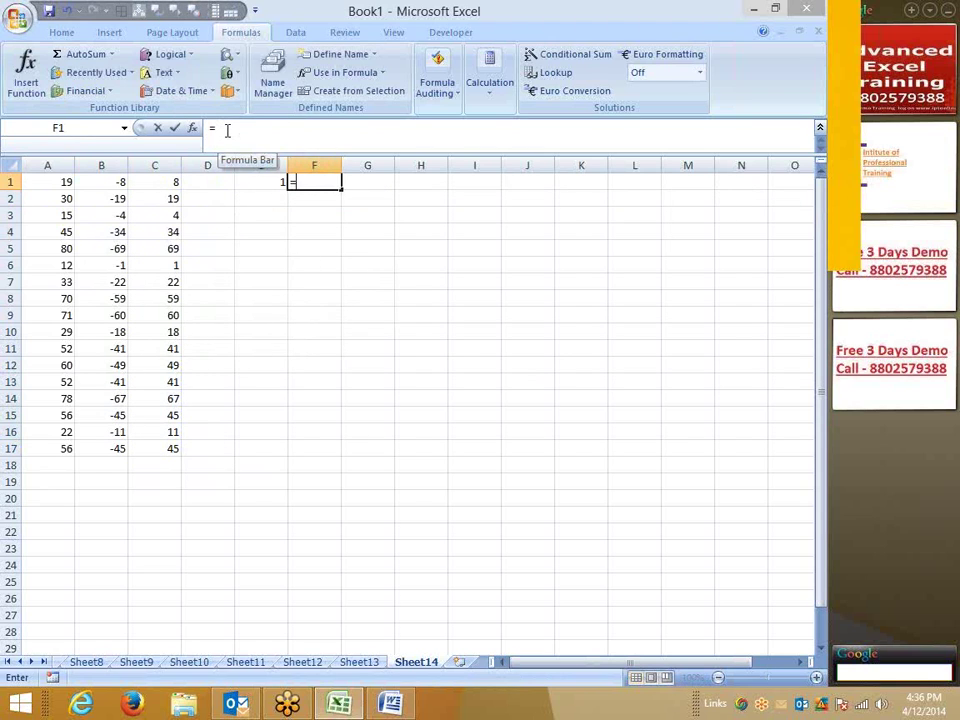
type("mat")
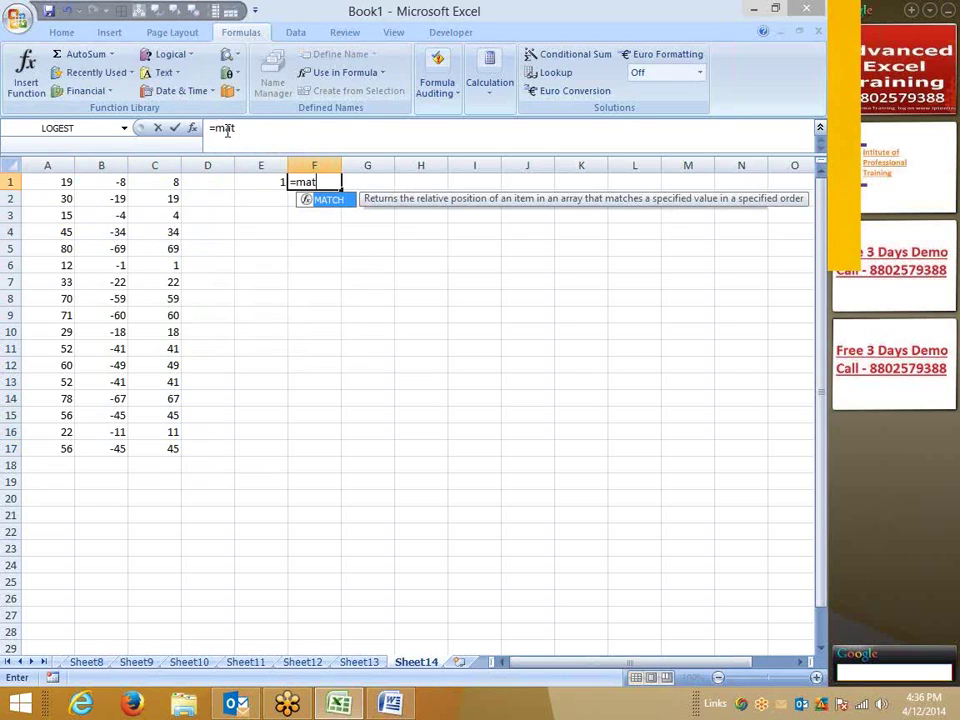
key("Tab")
key("Left")
type(",")
key("Left")
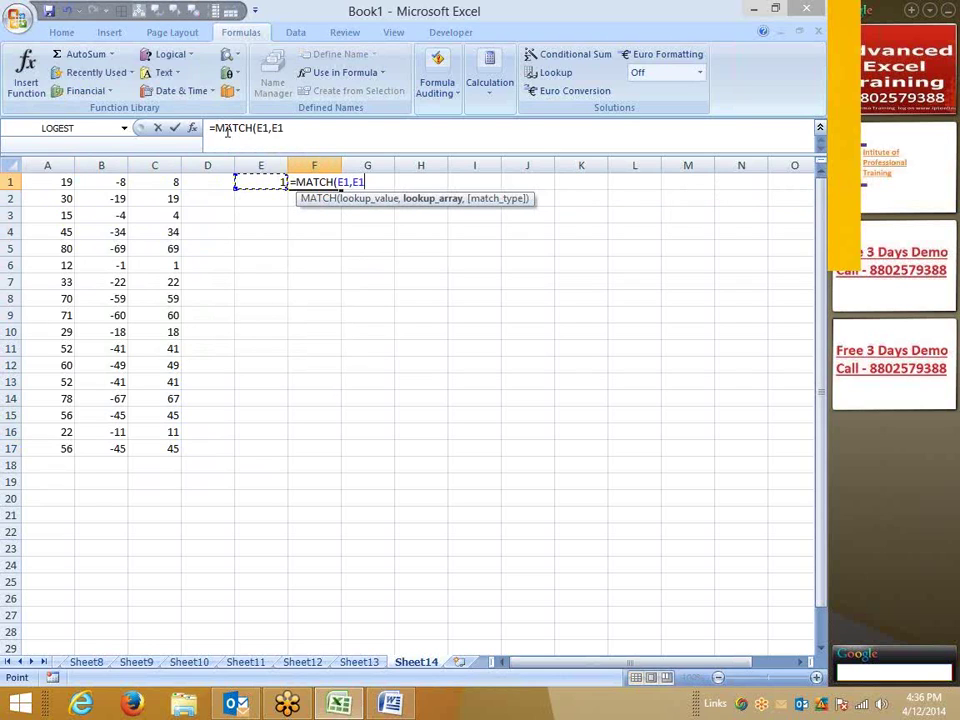
key("Left")
key("Left")
key("ctrl+shift+Down")
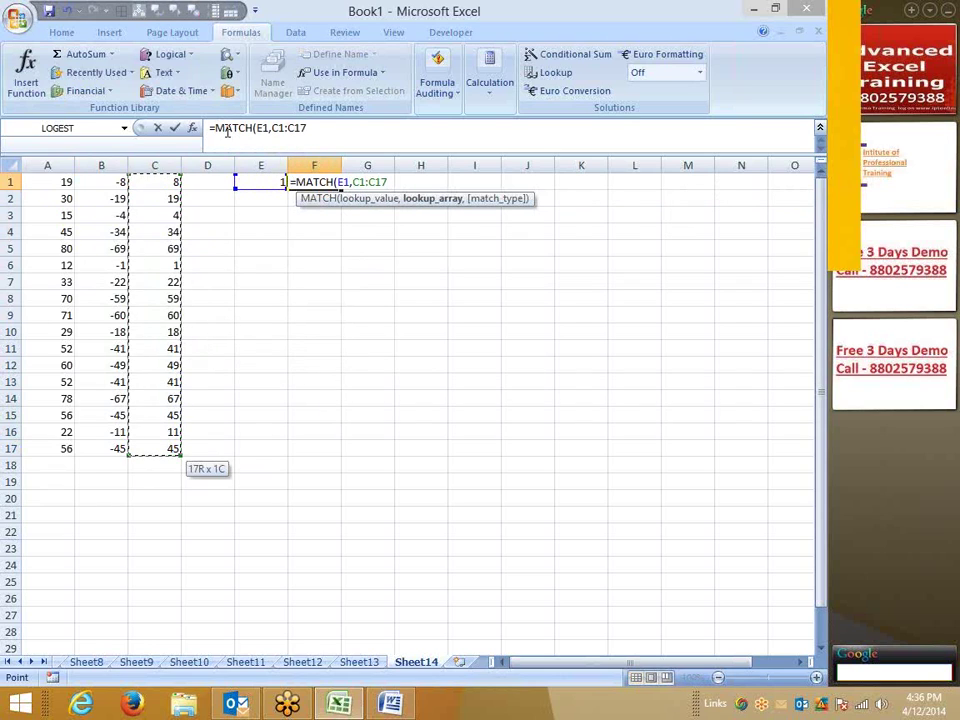
type(",0")
key("Return")
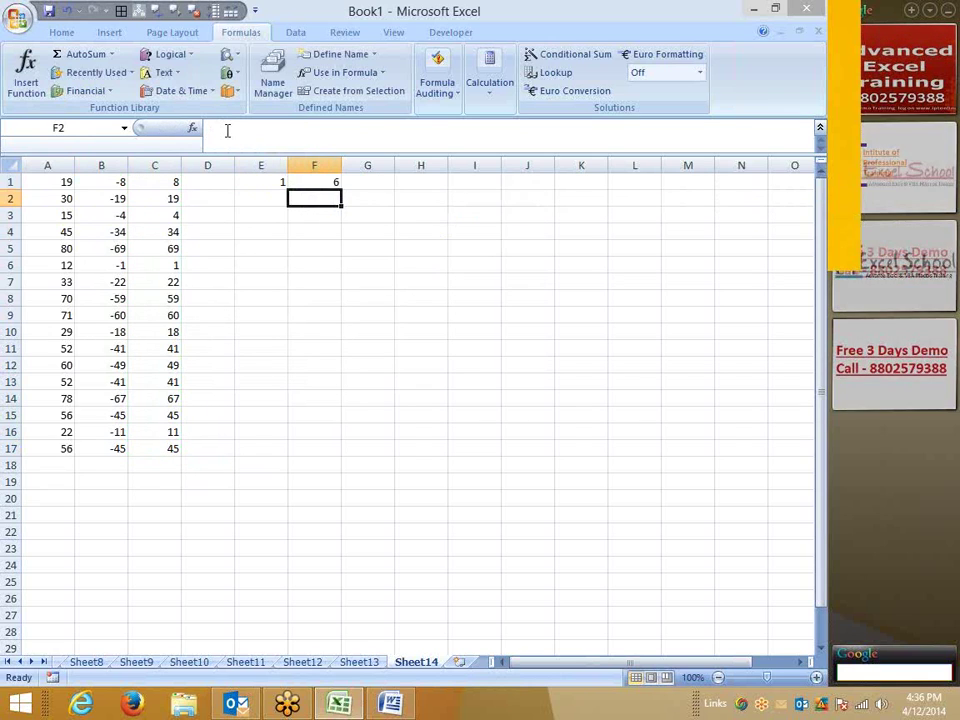
Enter =INDEX(A1:A17,F1,1) in G1, returning the nearest value 12
key("Up")
key("Right")
type("=in")
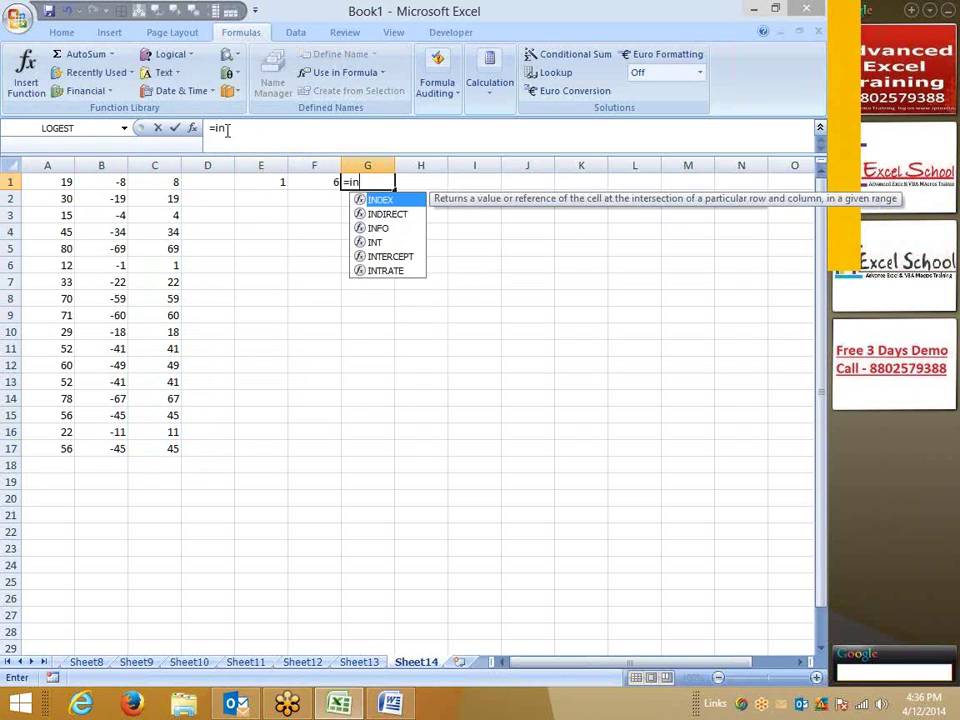
type("d")
key("Tab")
key("Left")
key("Left")
key("Left")
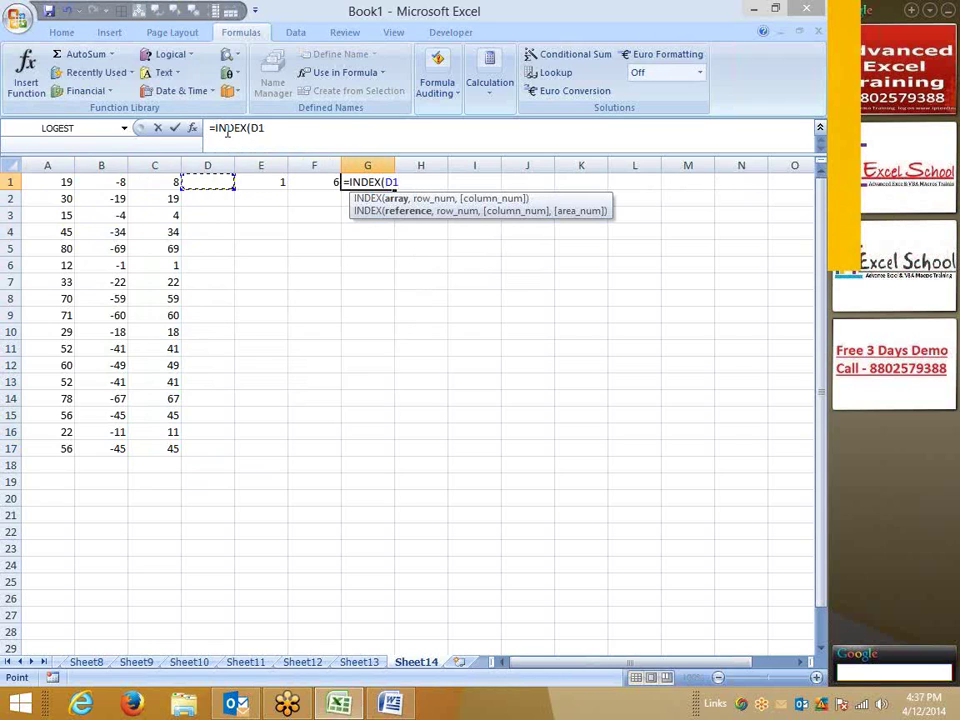
key("Left")
key("Left")
key("Left")
key("ctrl+shift+Down")
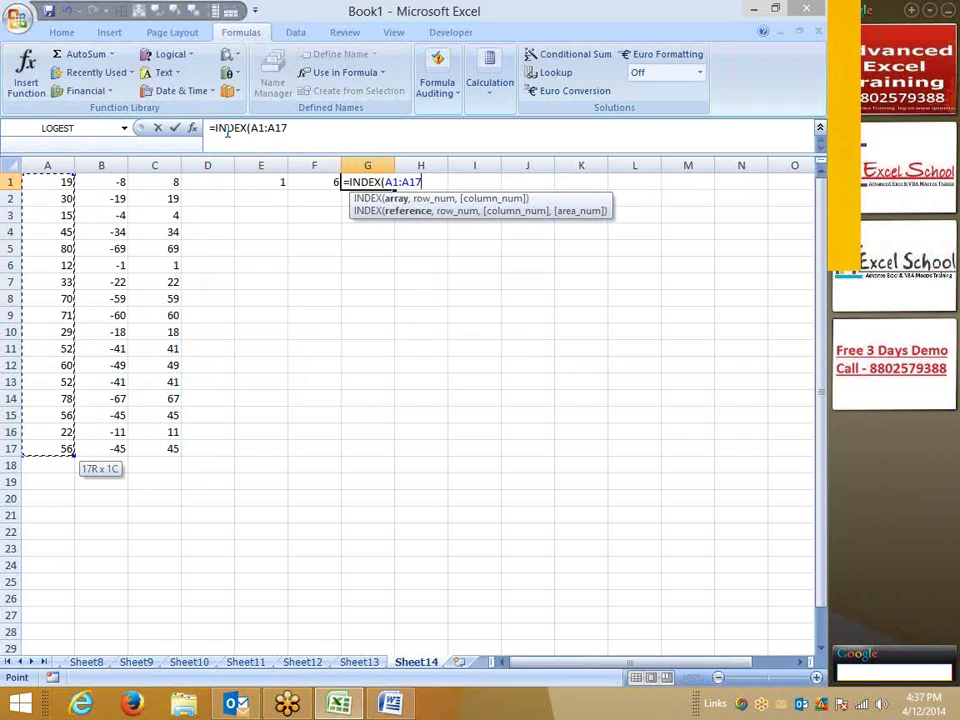
type(",")
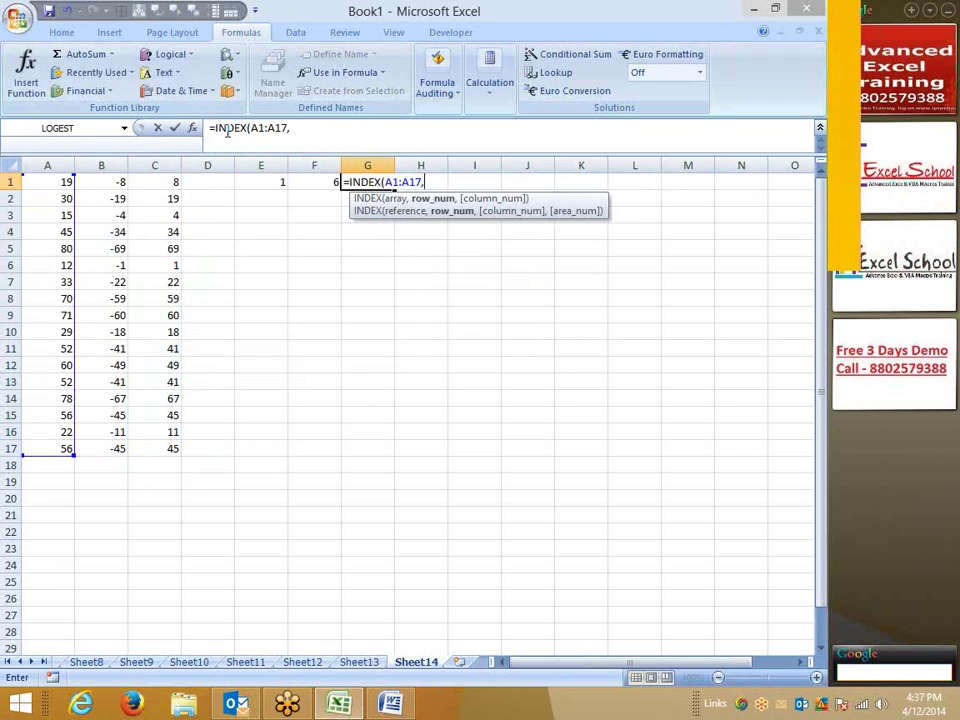
key("Left")
type(",0")
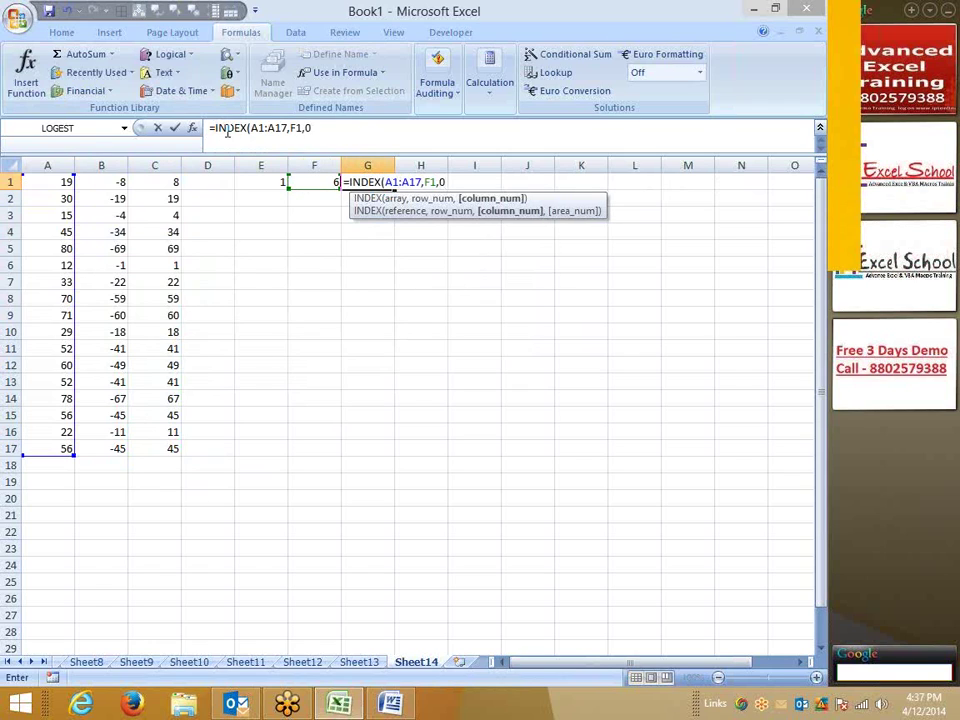
key("BackSpace")
type("1")
key("Return")
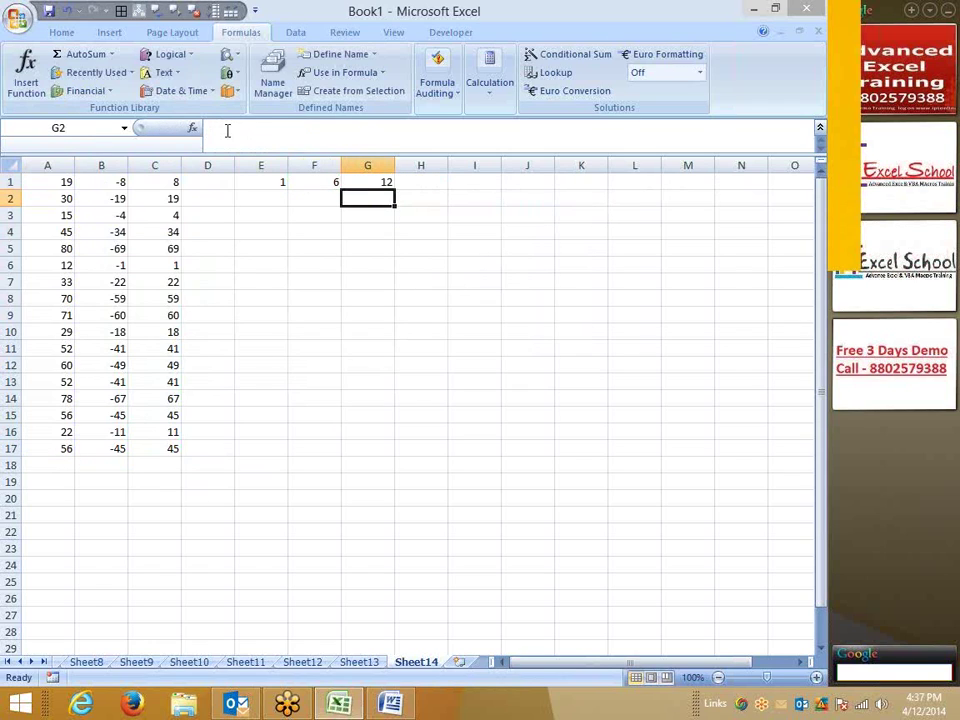
key("Up")
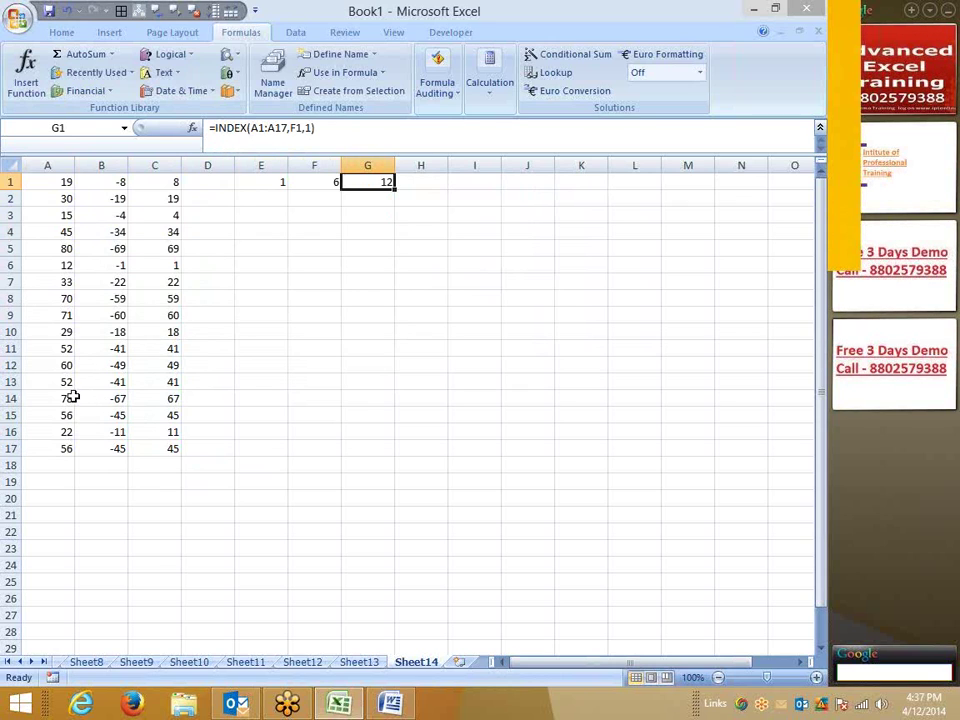
Change A6 to 9, then to 7, and check F1's MATCH result updating to 3
left_click(66, 266)
type("9")
key("Return")
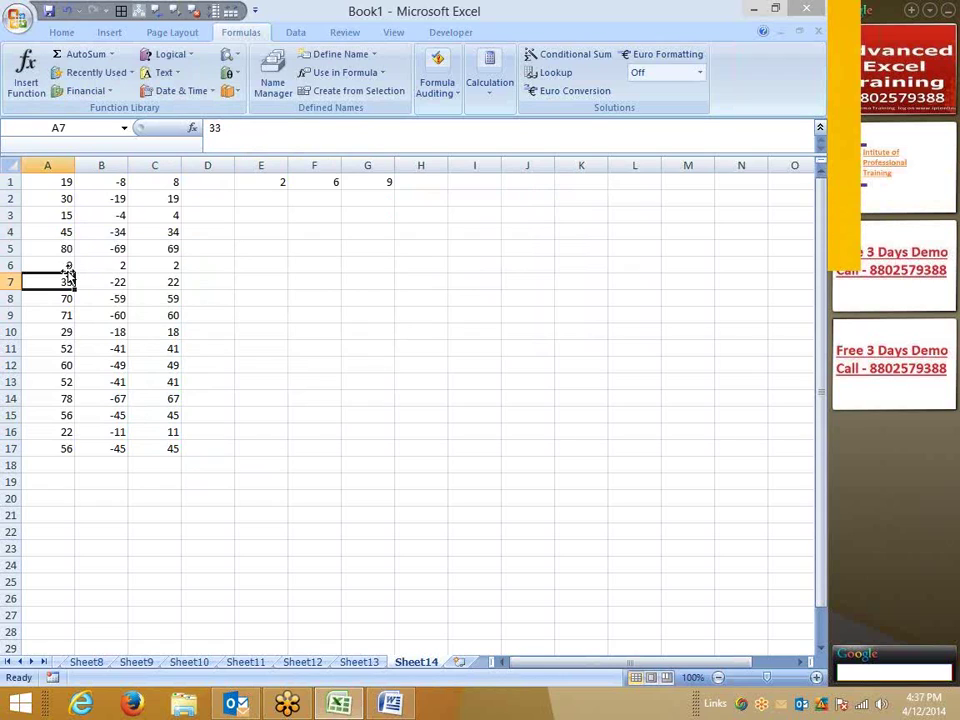
left_click(72, 264)
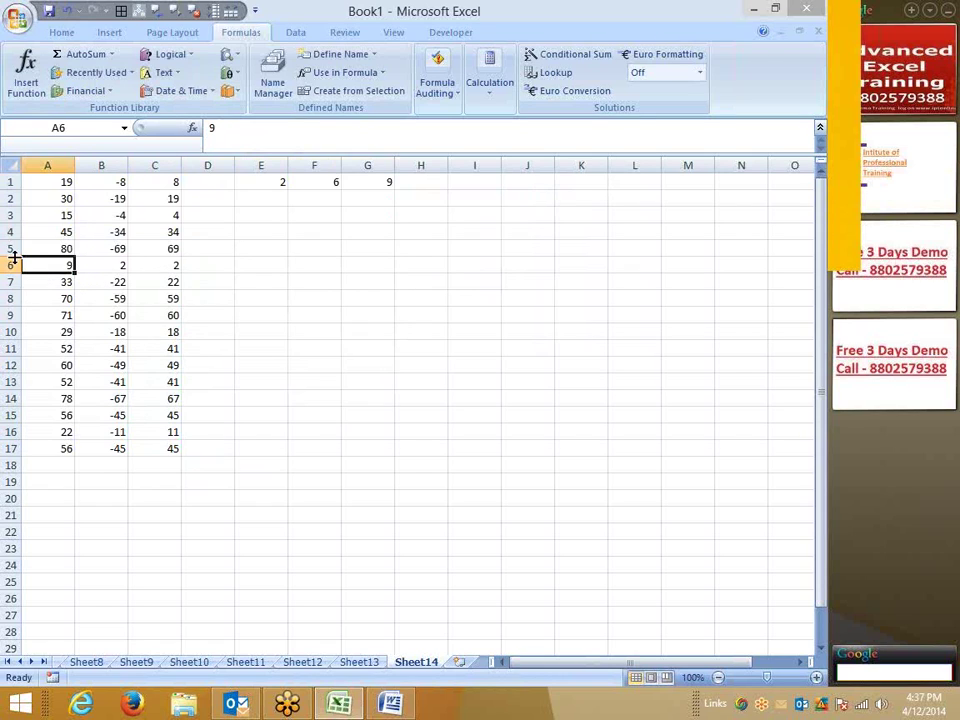
type("7")
key("Return")
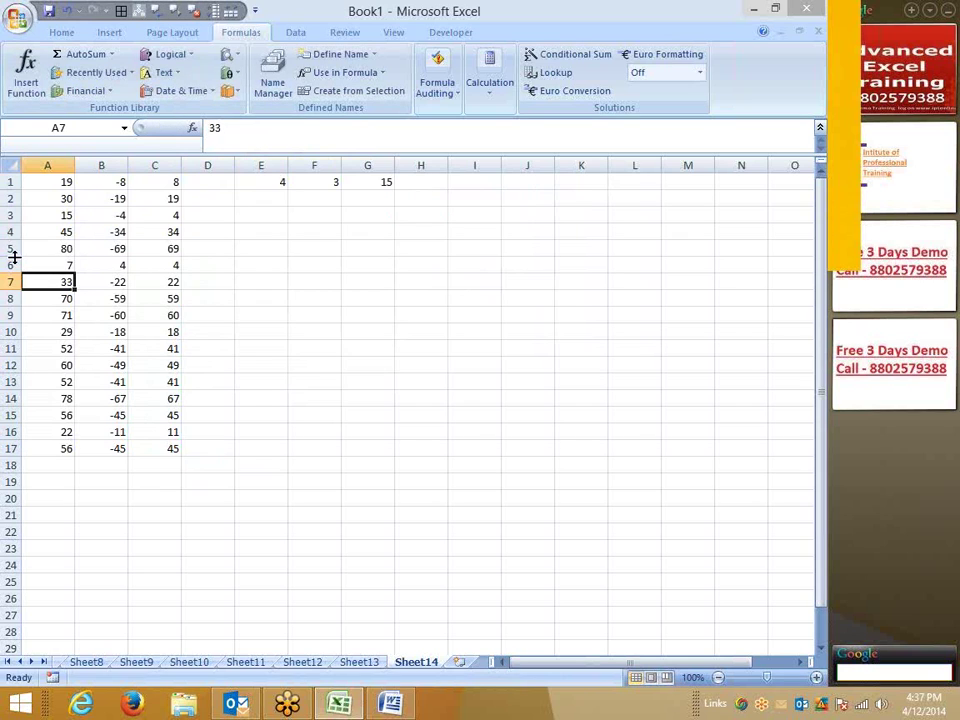
key("Up")
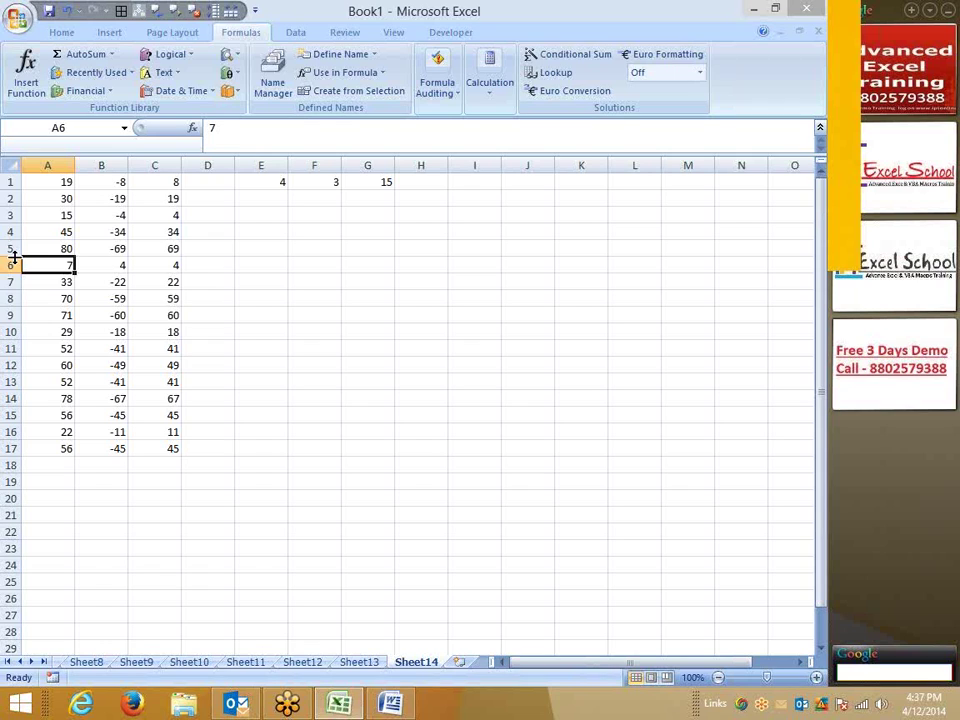
left_click(316, 181)
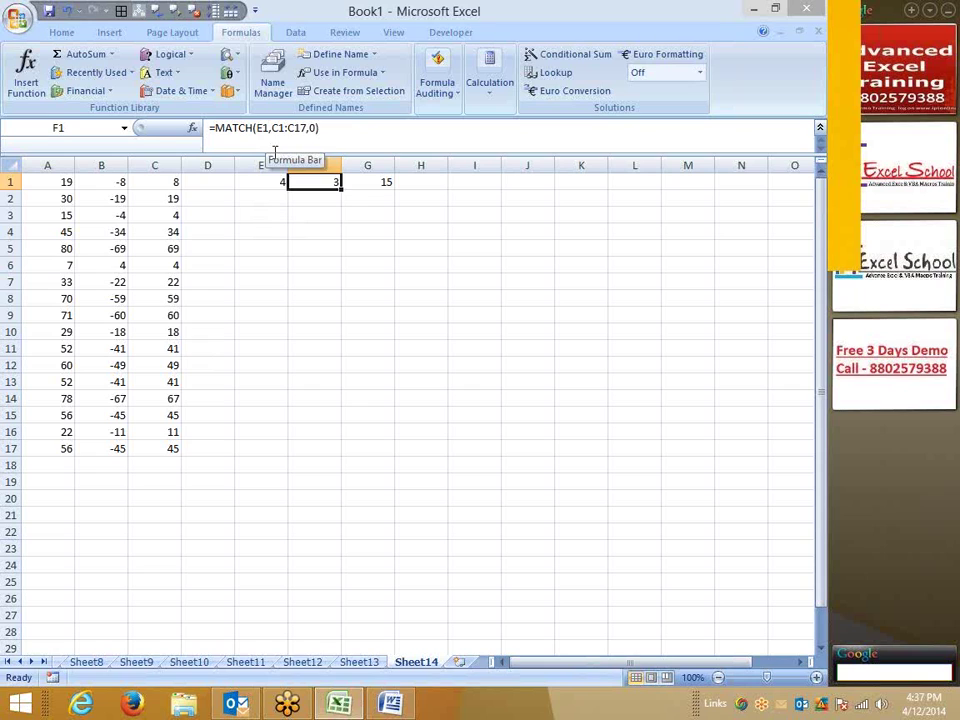
In E3, start =MATCH(MIN(ABS(11-A1:A17)) as the lookup value
left_click(266, 222)
type("=")
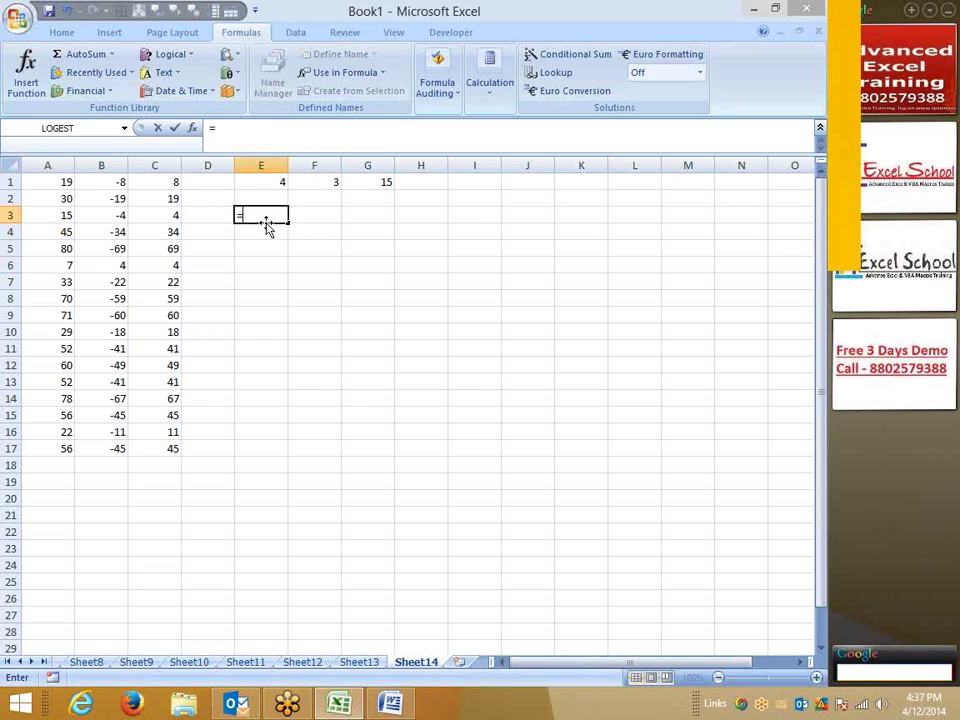
type("m")
double_click(266, 232)
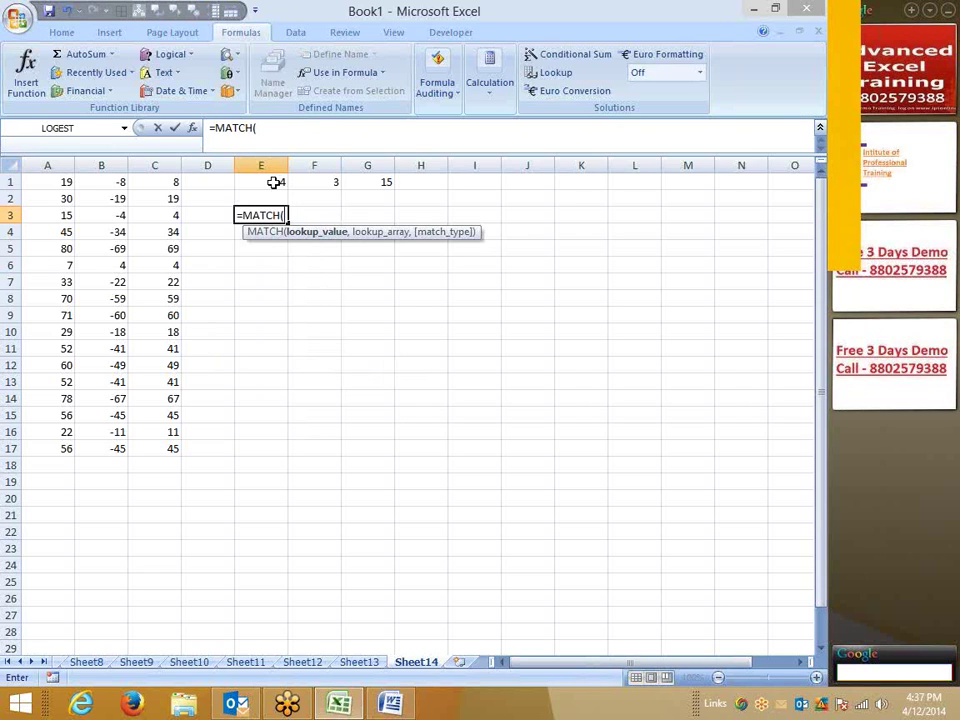
type("min")
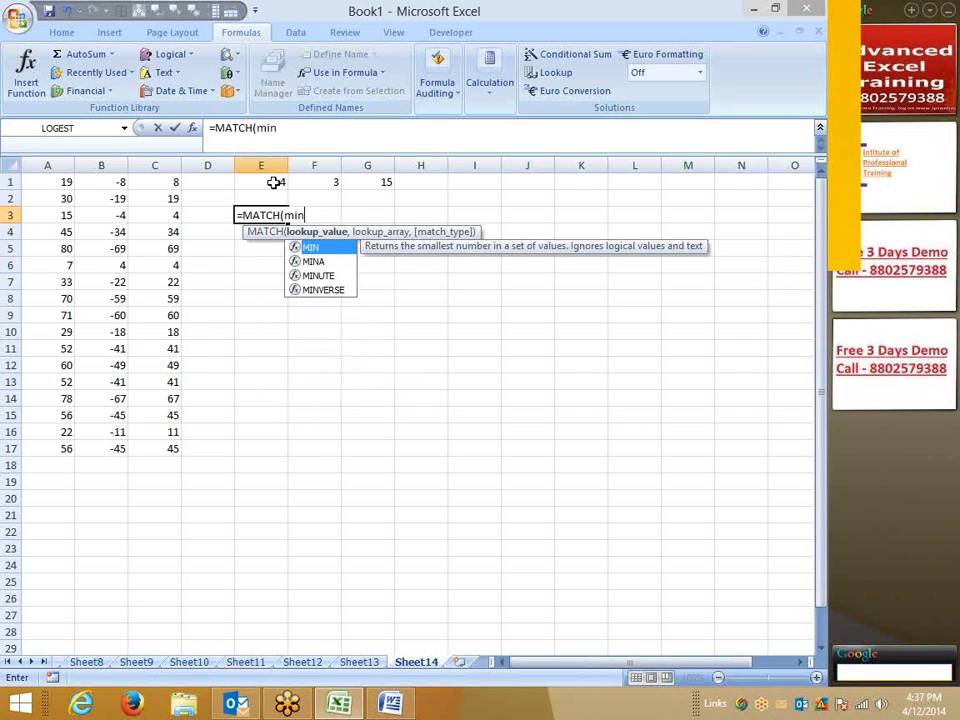
key("Tab")
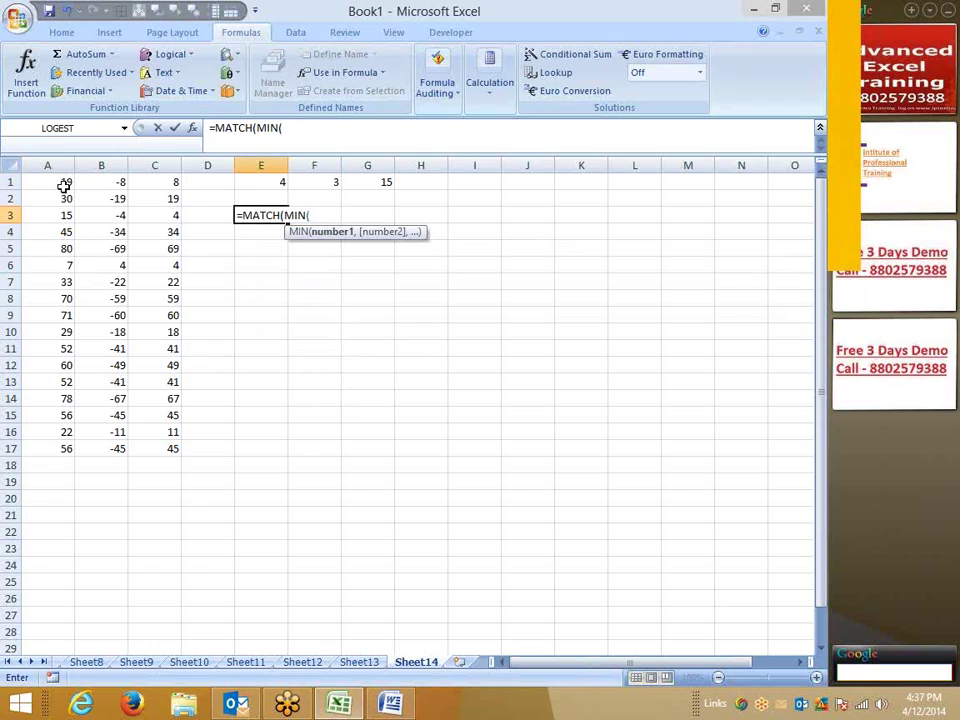
type("11-")
left_click(56, 187)
key("ctrl+shift+Down")
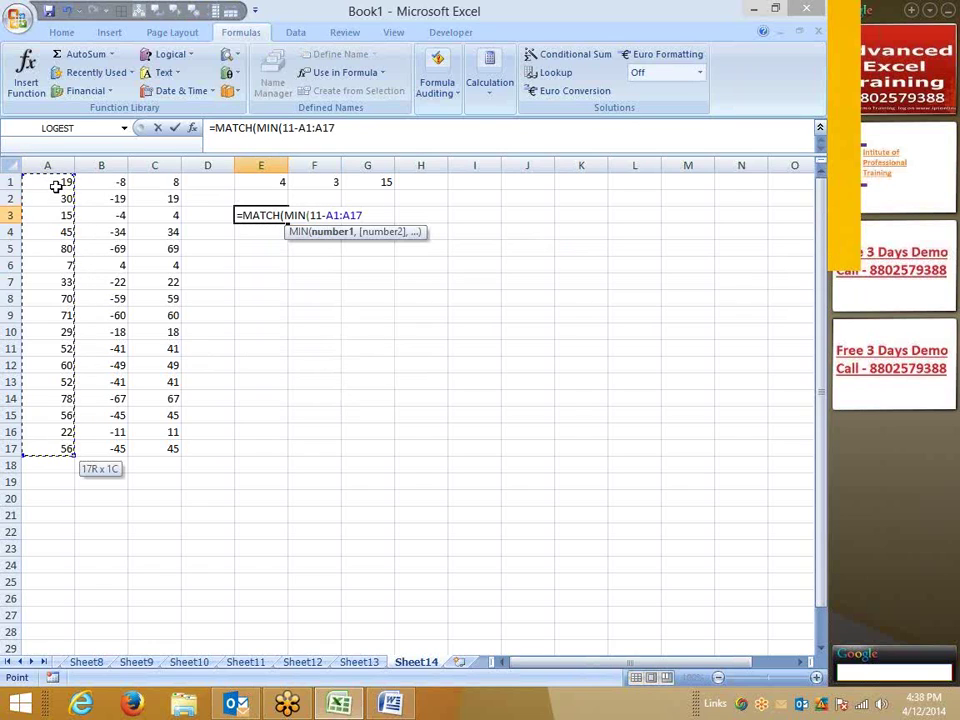
left_click(282, 128)
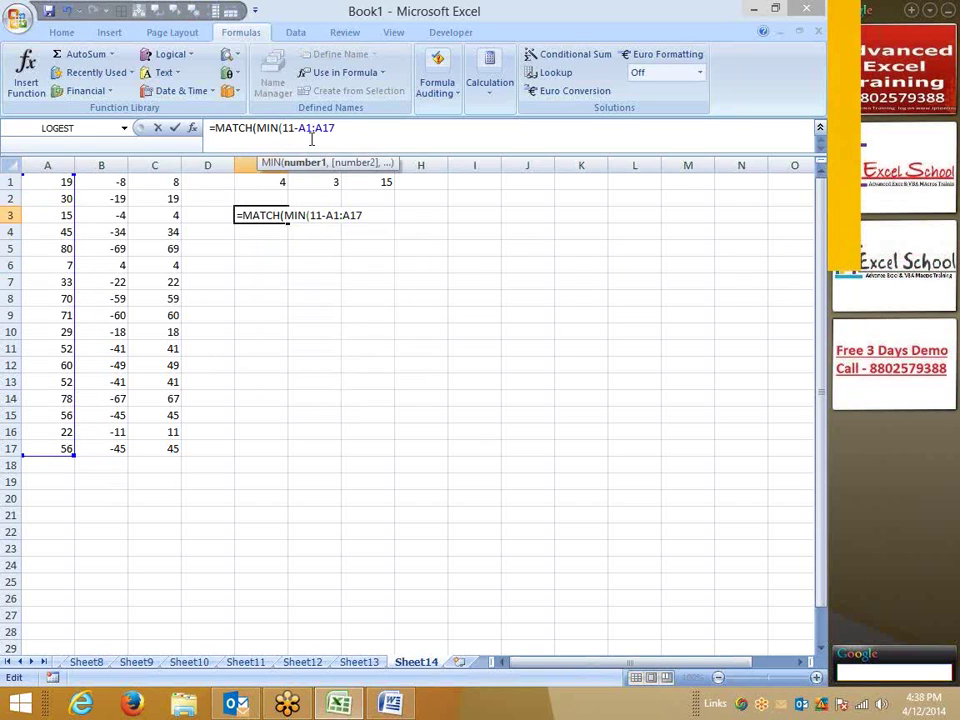
type("abs")
key("Tab")
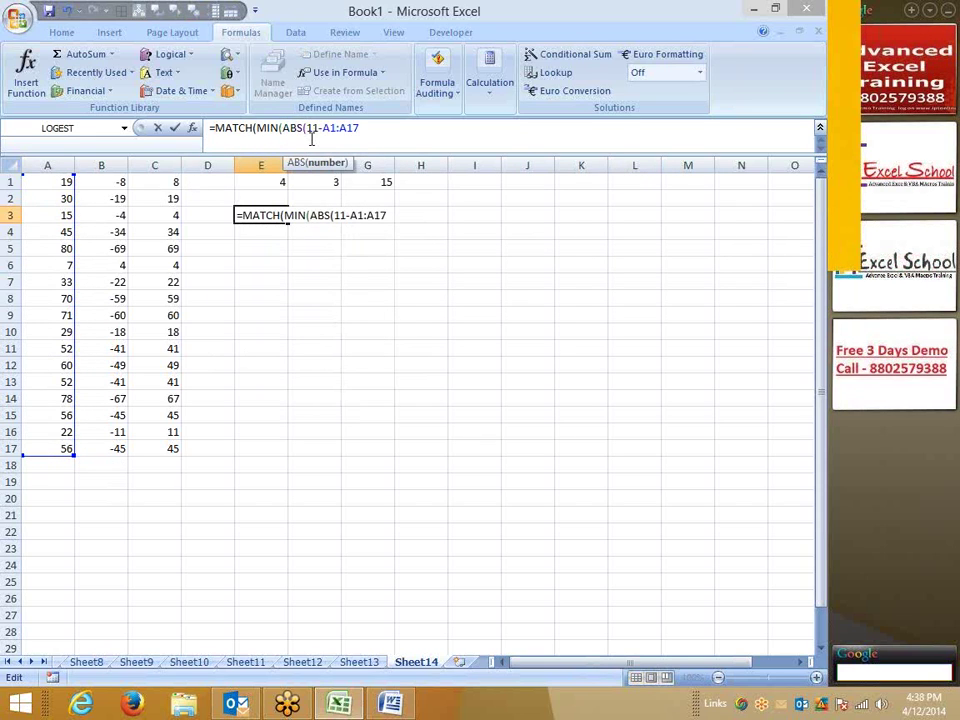
left_click(360, 128)
Add ABS(11-A1:A17),0 as the lookup range and commit E3 as an array formula returning 3
type(")")
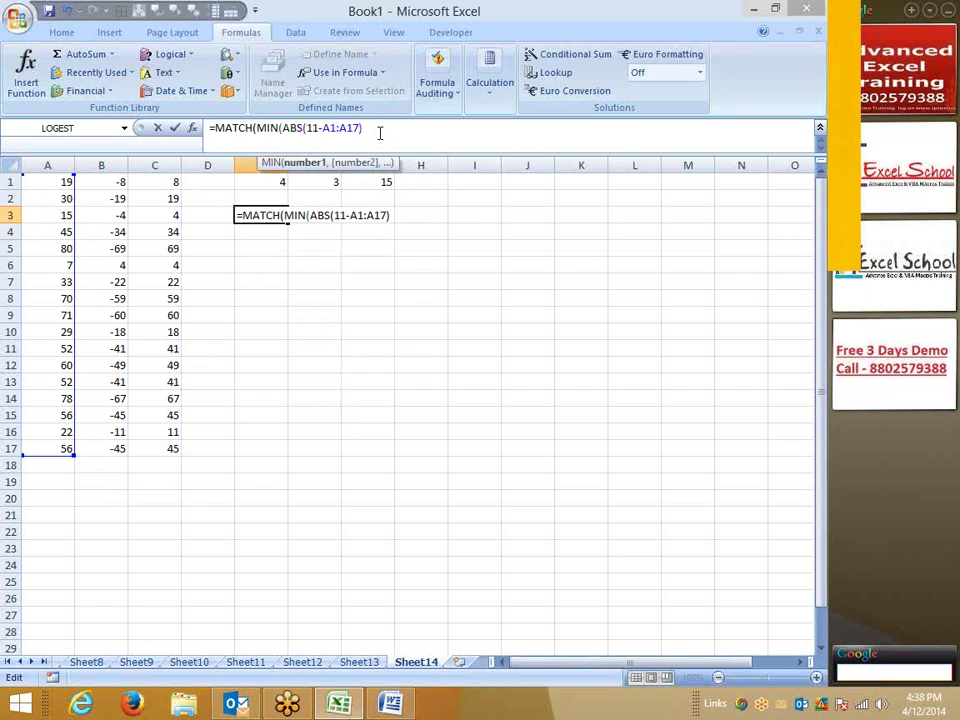
type(")")
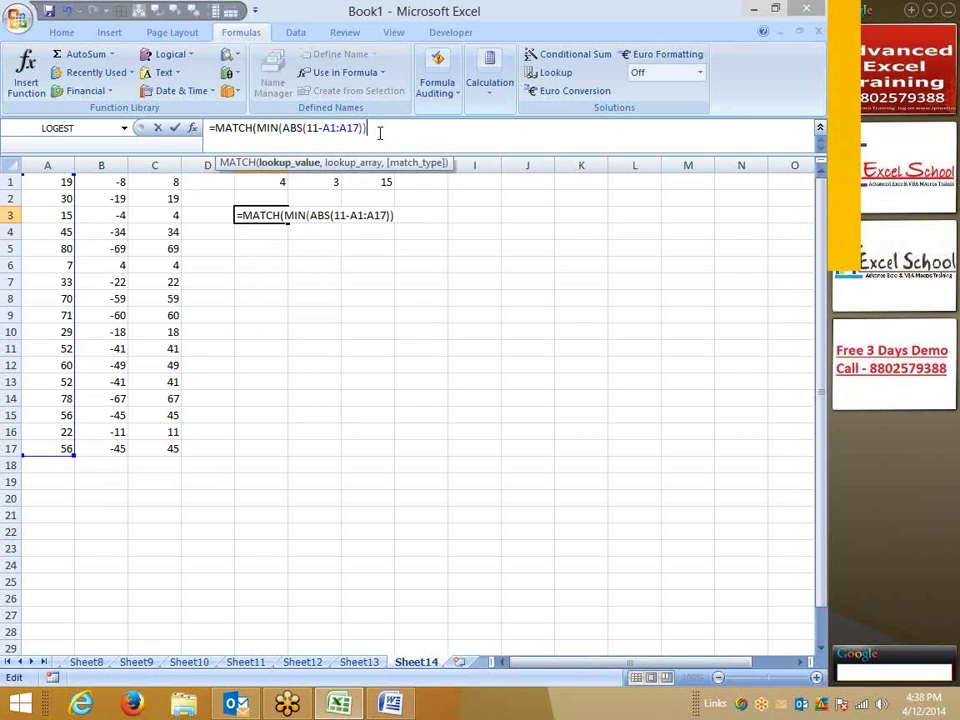
type(",")
type("ab")
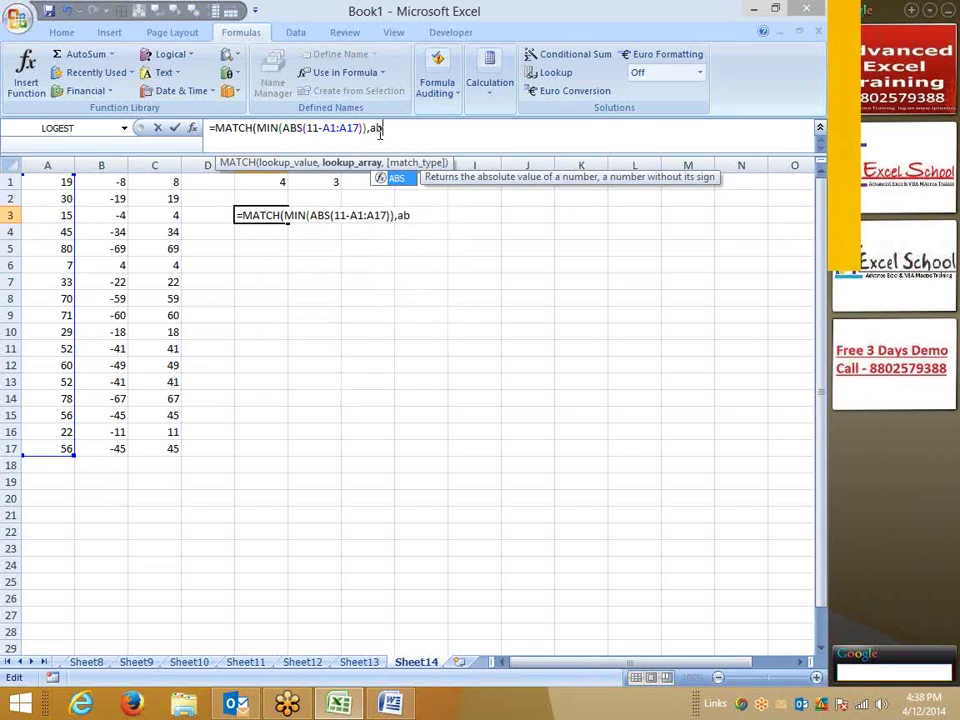
type("s(")
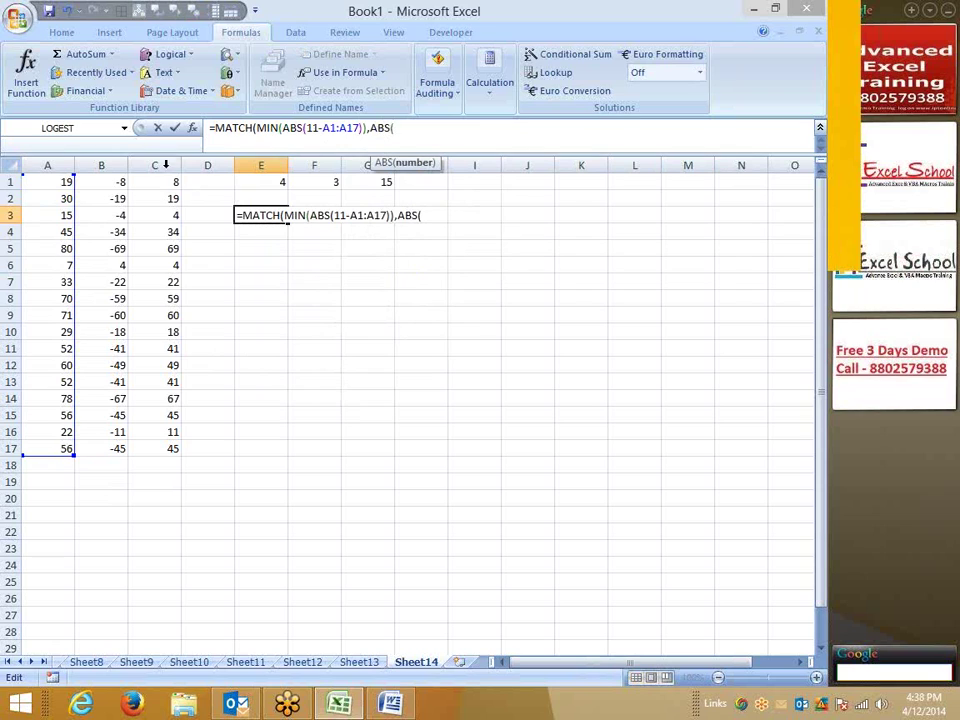
type("1-")
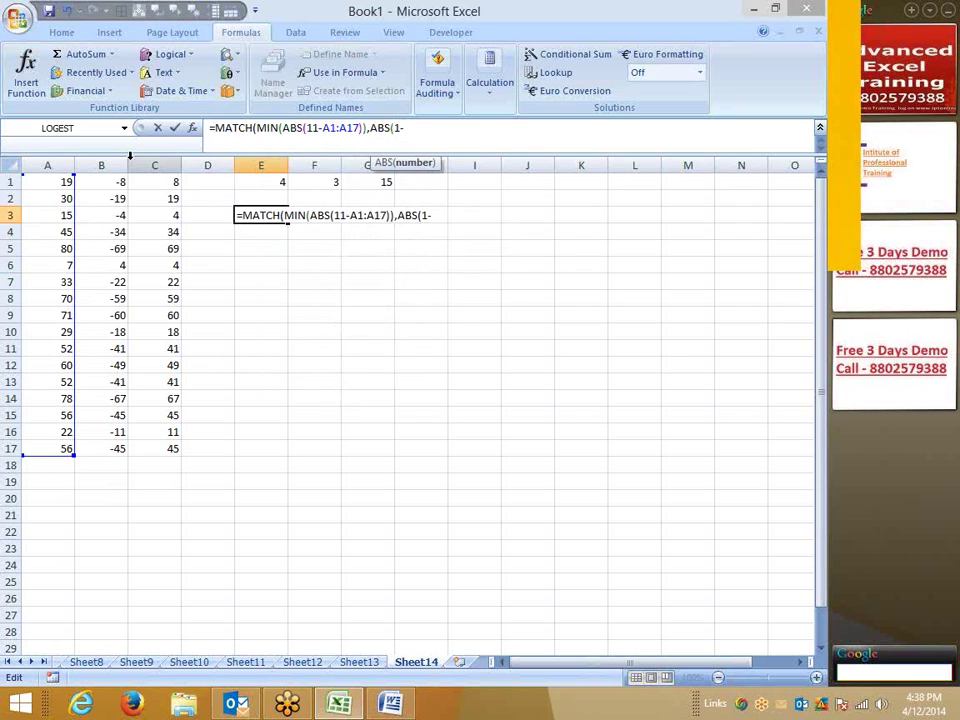
type("1")
left_click(52, 183)
key("ctrl+shift+Down")
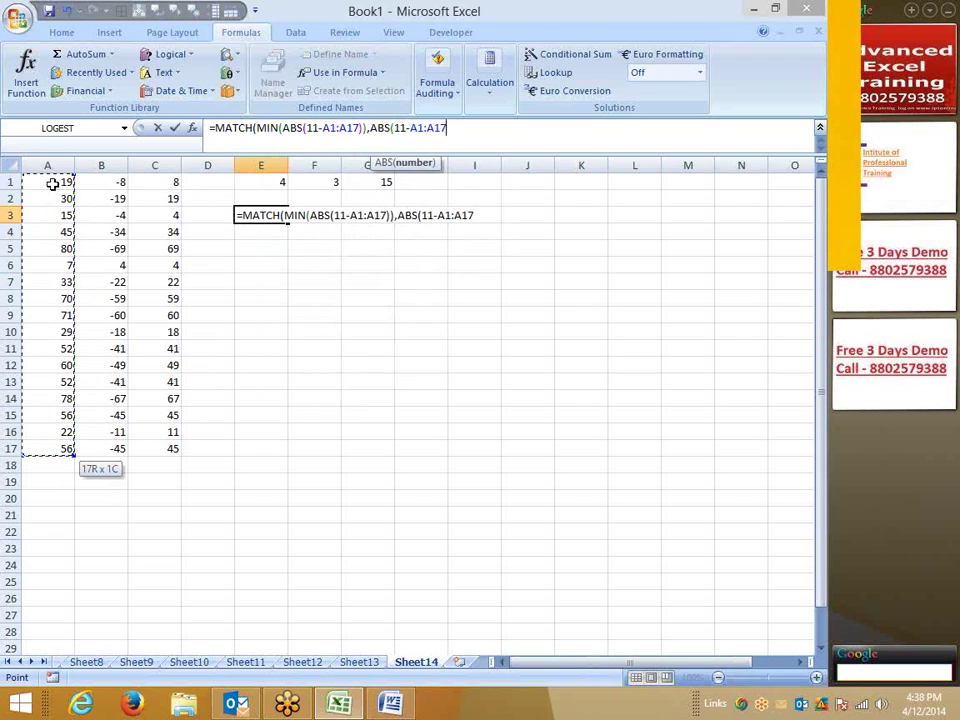
type("),")
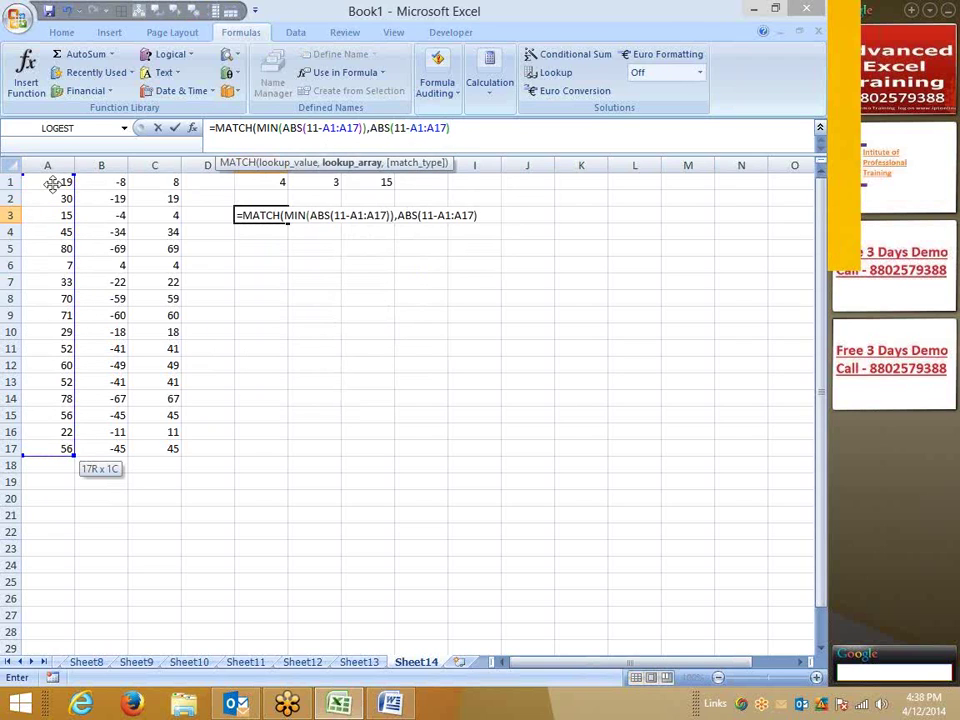
type("0")
key("Return")
key("Return")
key("Up")
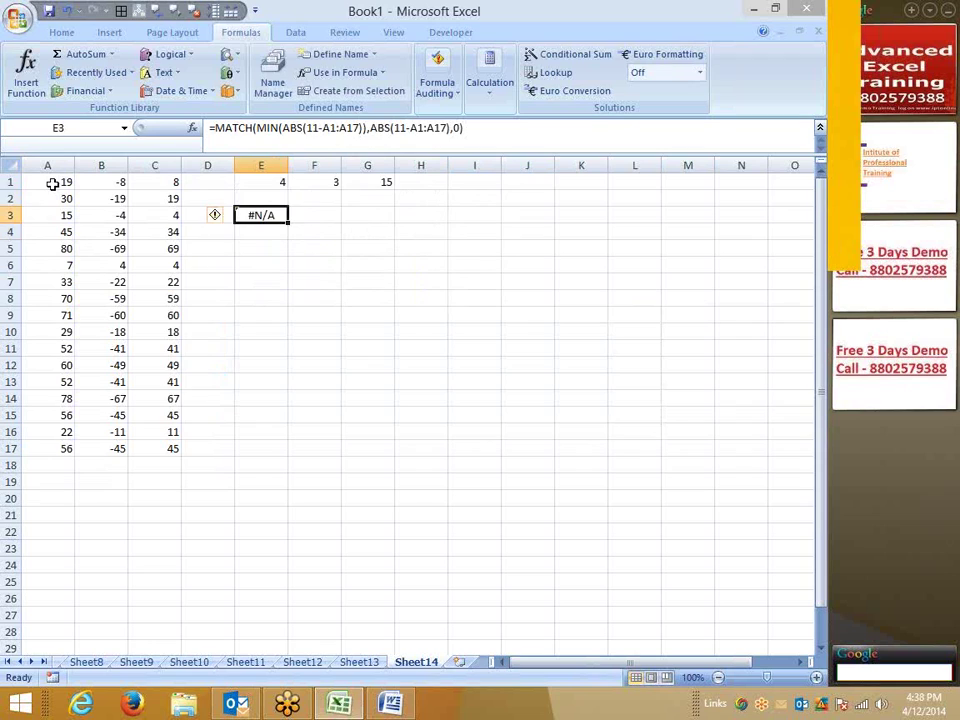
key("F2")
key("ctrl+shift+Return")
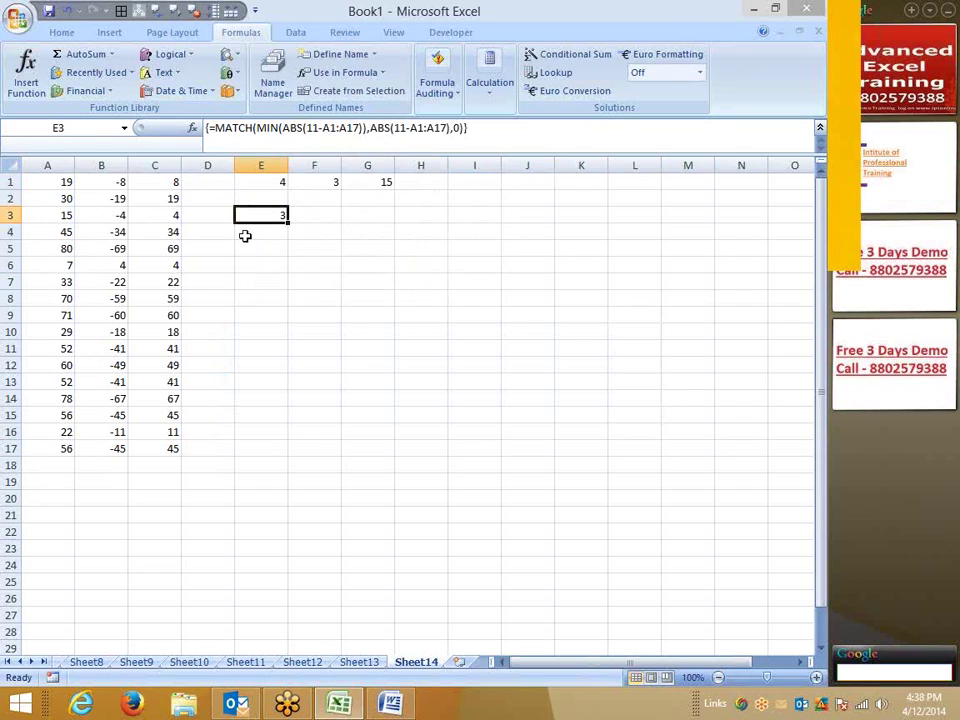
Replace both hard-coded 11s in E3's formula with F4 and re-enter it as an array formula
left_click(220, 215)
left_click(278, 216)
left_click(320, 128)
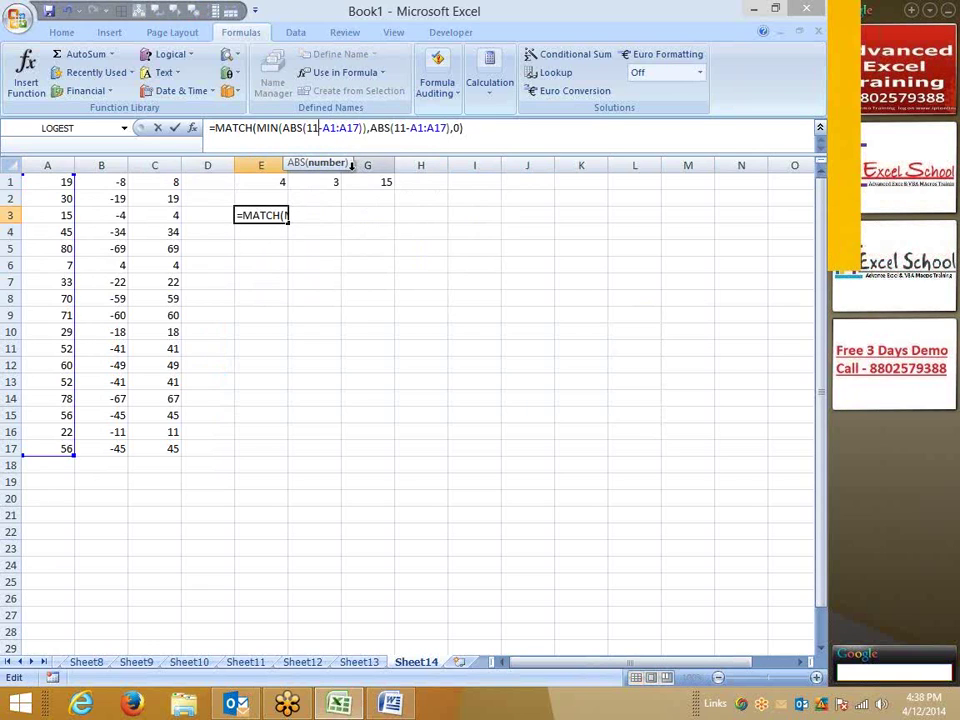
key("BackSpace")
key("BackSpace")
left_click(333, 230)
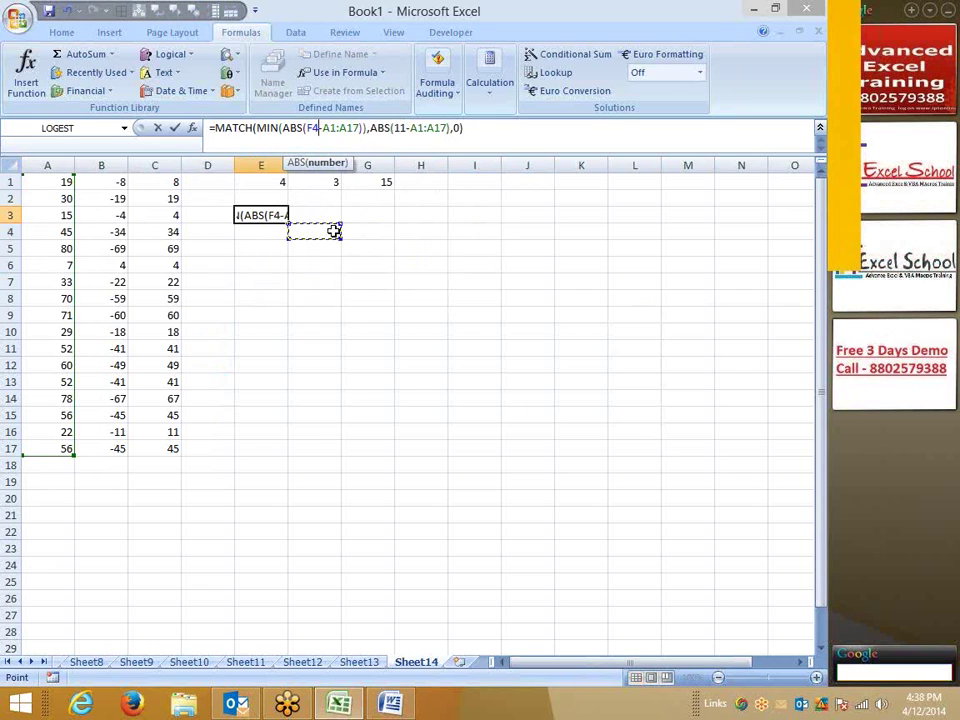
left_click(400, 128)
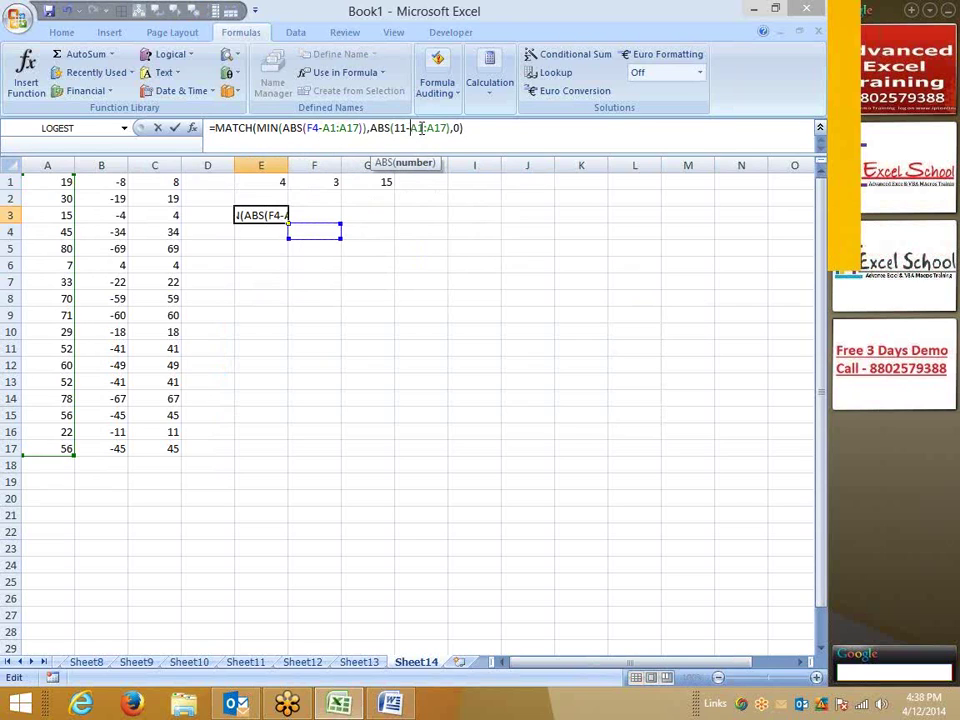
key("BackSpace")
key("BackSpace")
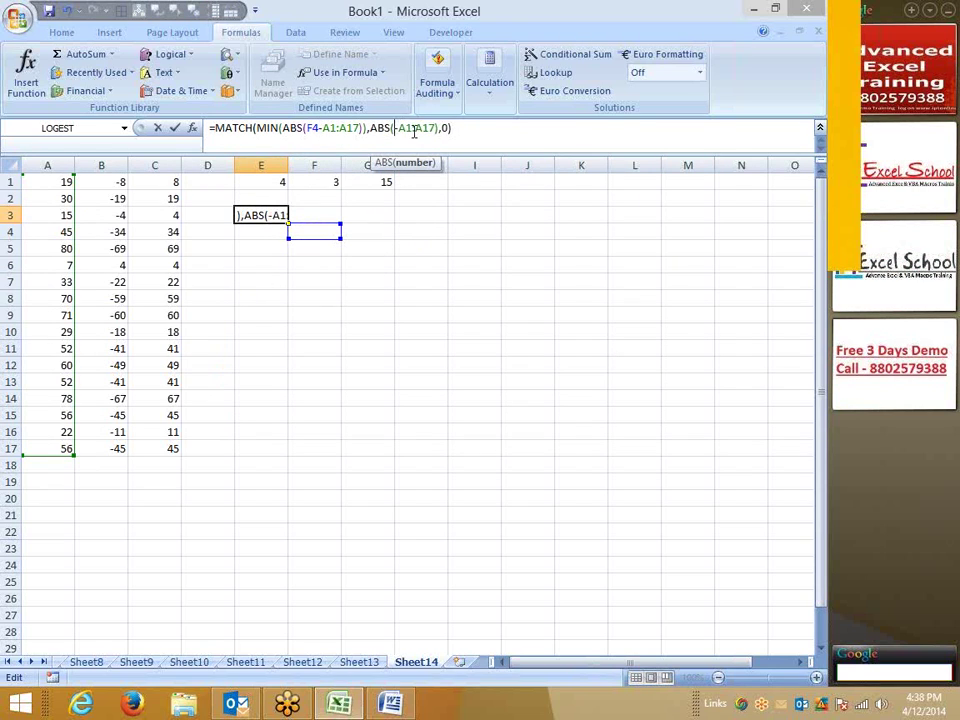
left_click(300, 233)
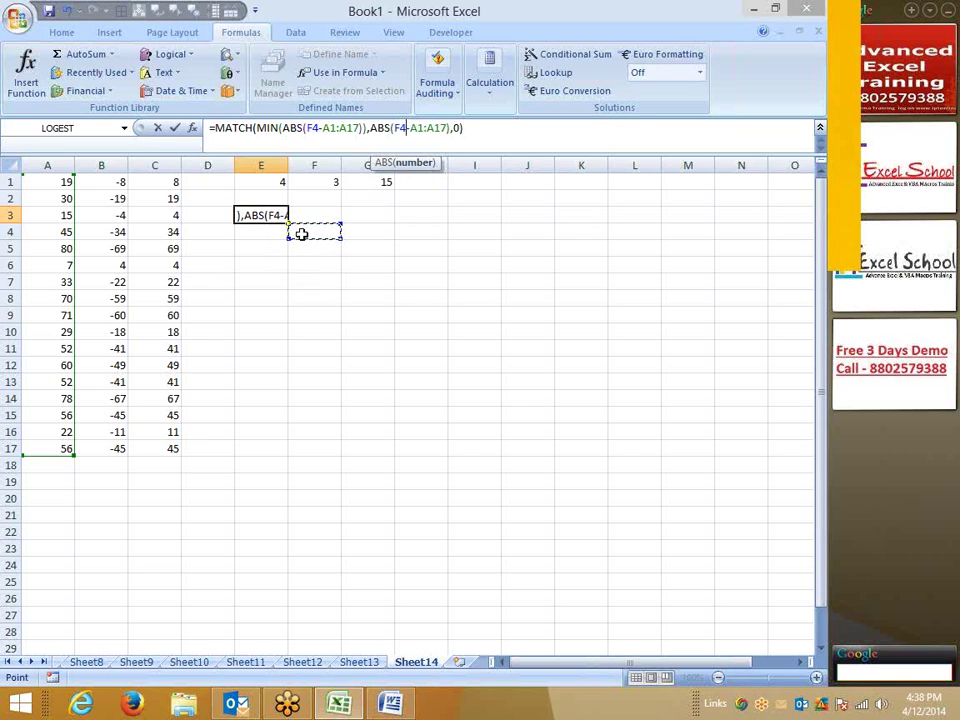
key("Return")
key("Up")
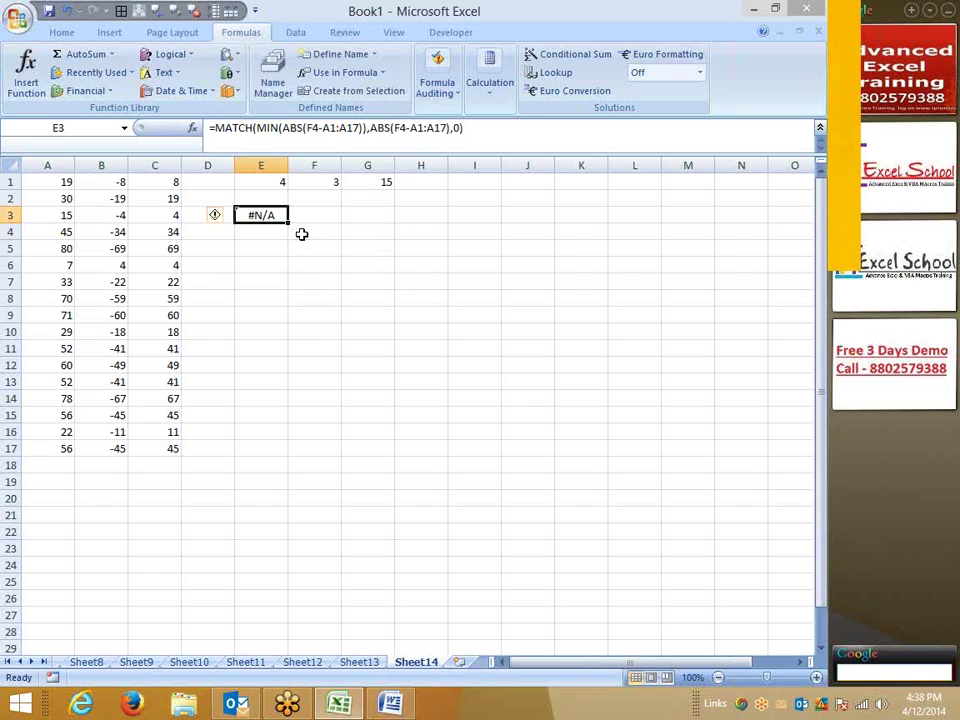
key("F2")
key("ctrl+shift+Return")
Enter test target 21 in F4, then change it to 16
key("Right")
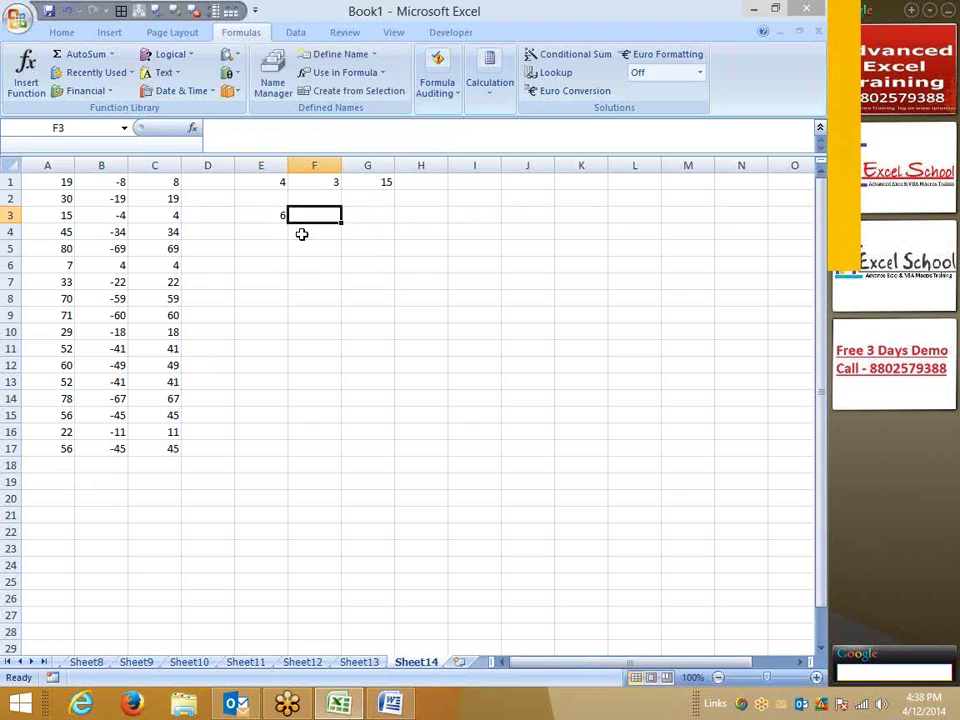
key("Down")
type("2")
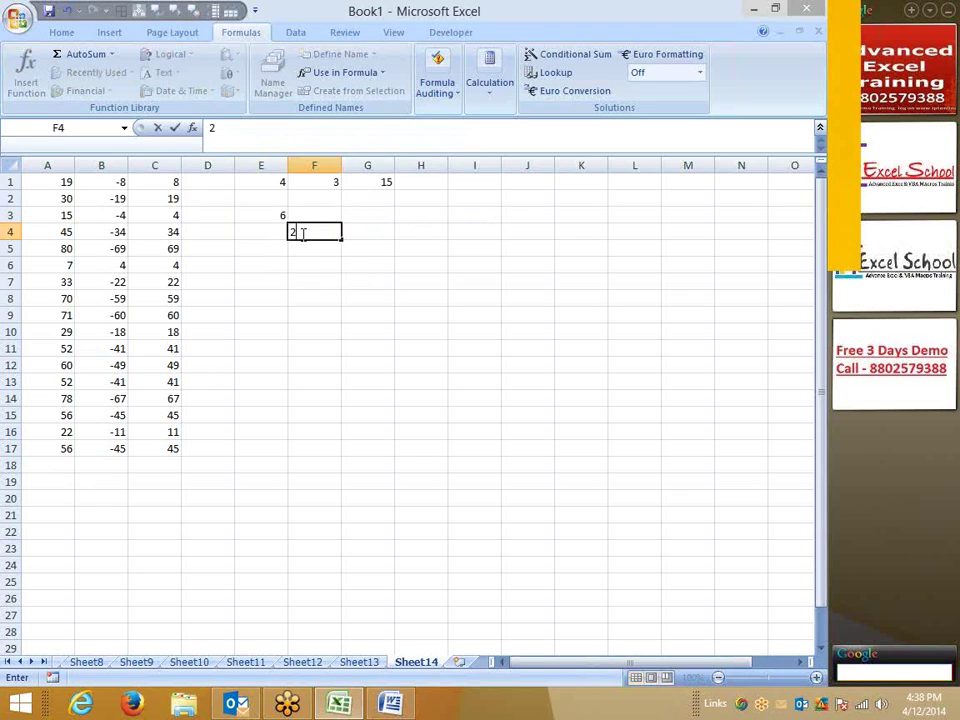
type("1")
key("Return")
key("Up")
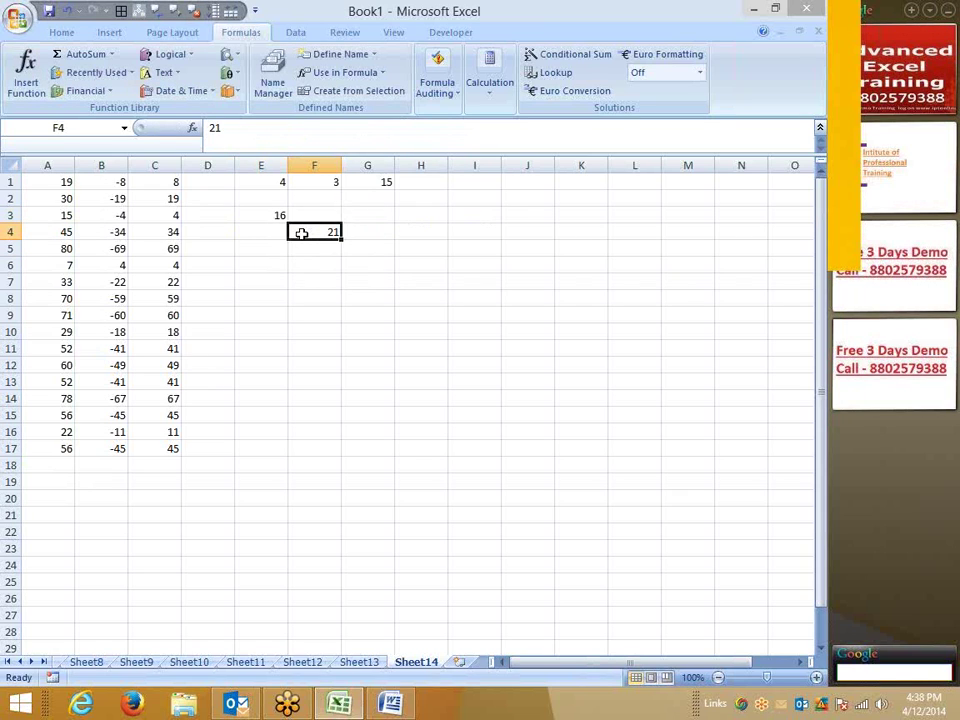
type("16")
key("Return")
Edit G1 to =INDEX(A1:A17,E3,1) using the MATCH result in E3, then move it to G4
key("Up")
key("Up")
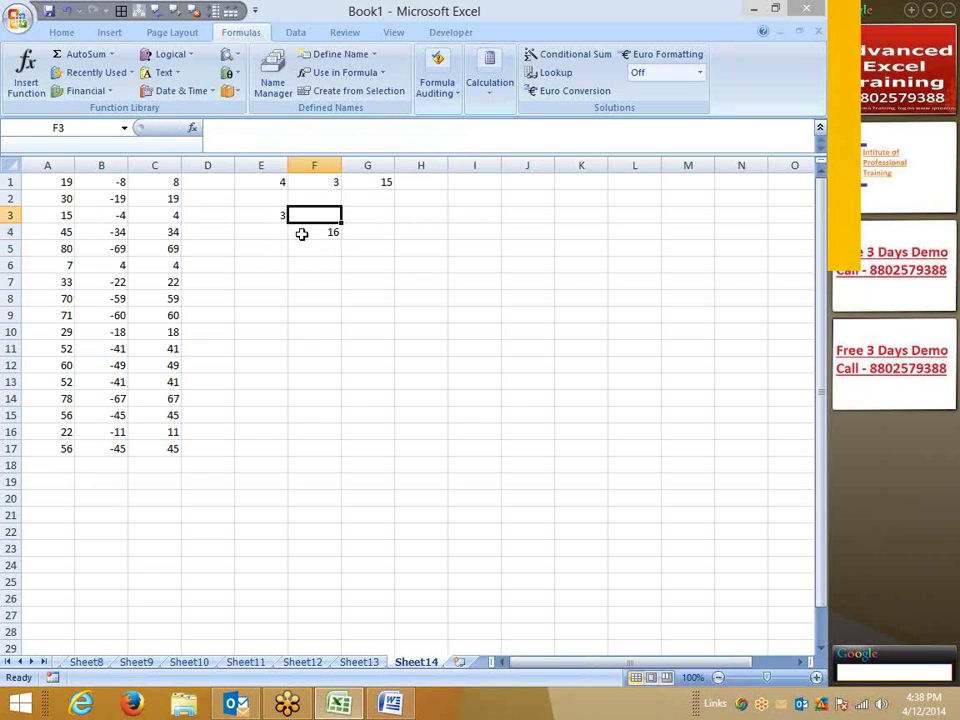
key("Down")
key("Right")
key("Up")
key("Up")
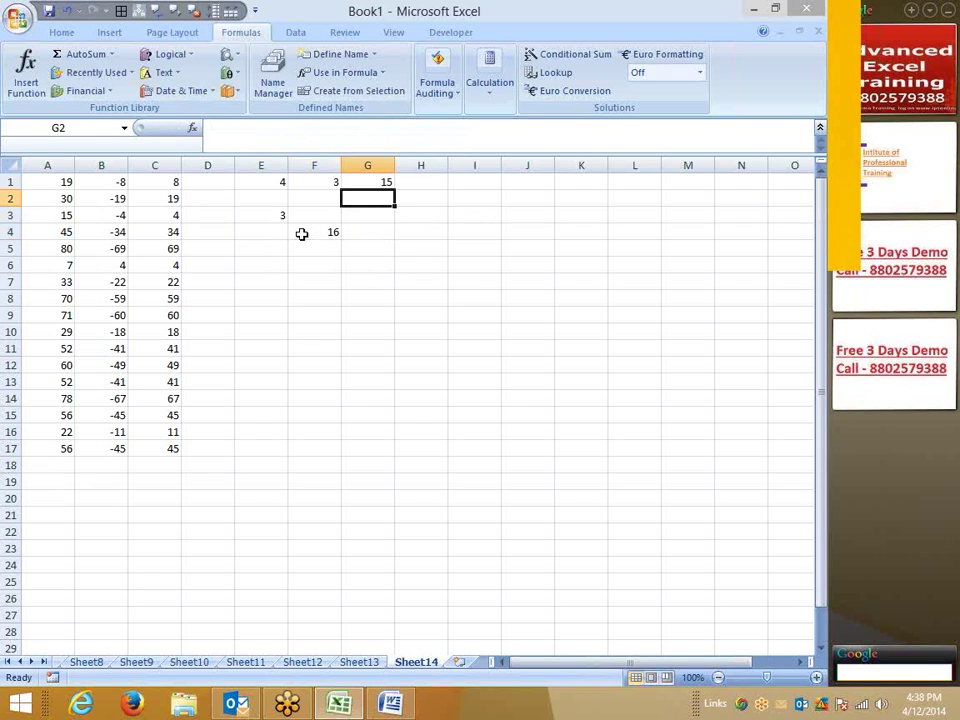
left_click(386, 182)
double_click(386, 182)
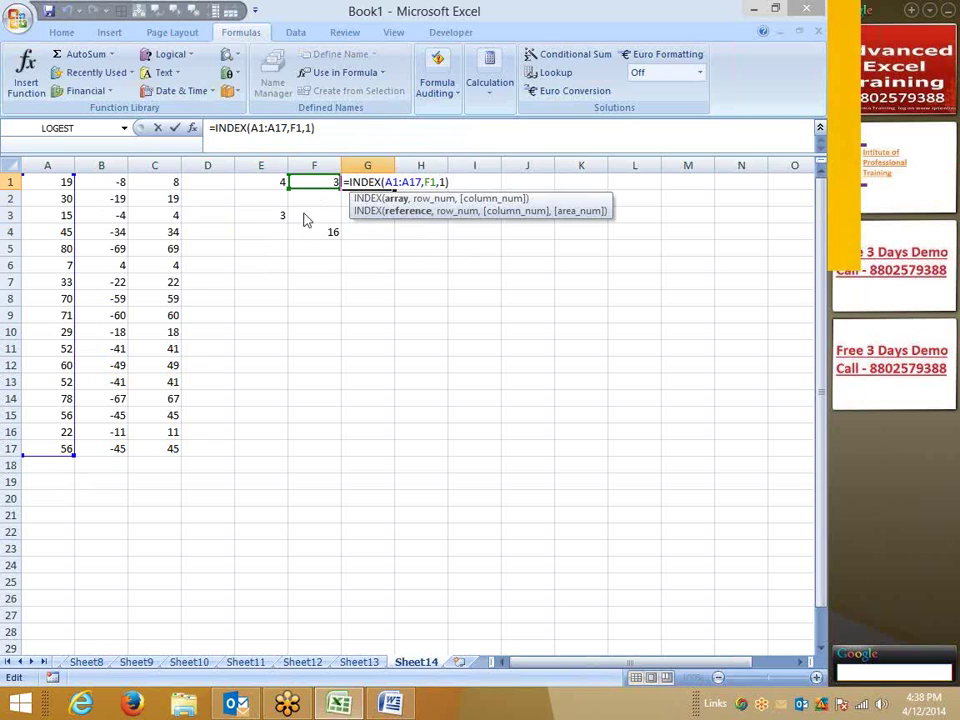
left_click(284, 217)
key("Return")
left_click(377, 188)
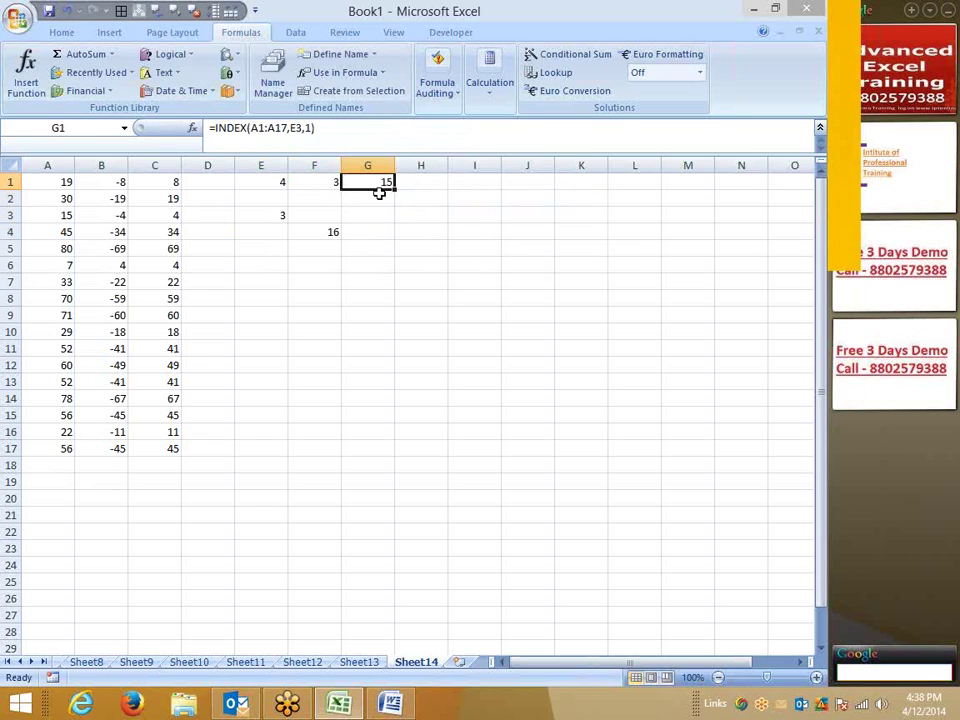
left_click_drag(378, 196, 379, 235)
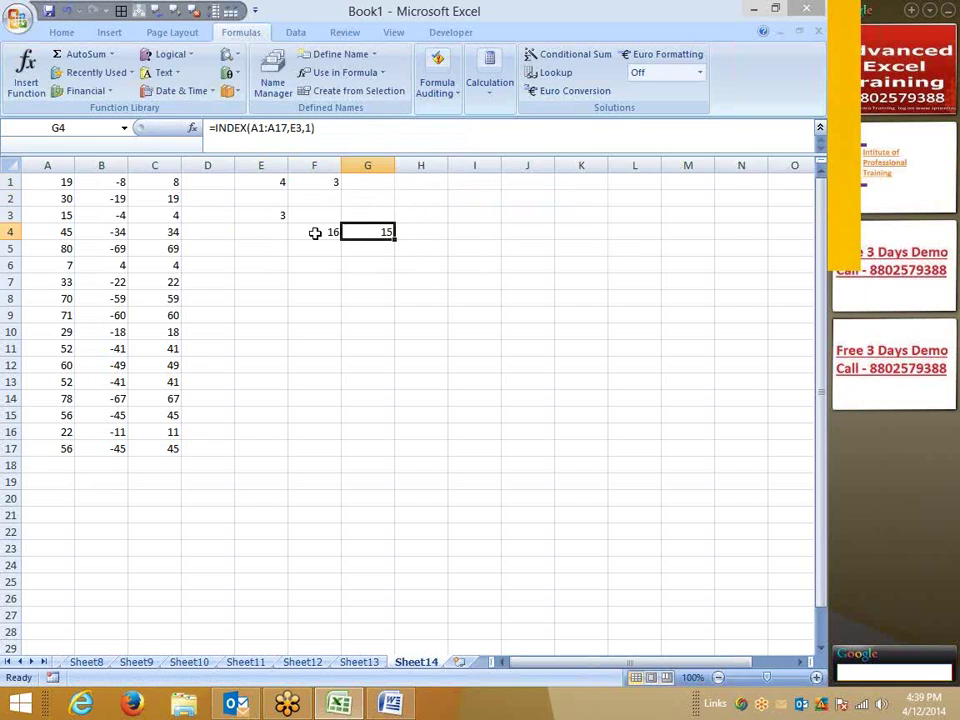
Try target values 20, 22, 23 and 25 in F4
left_click(315, 232)
type("2")
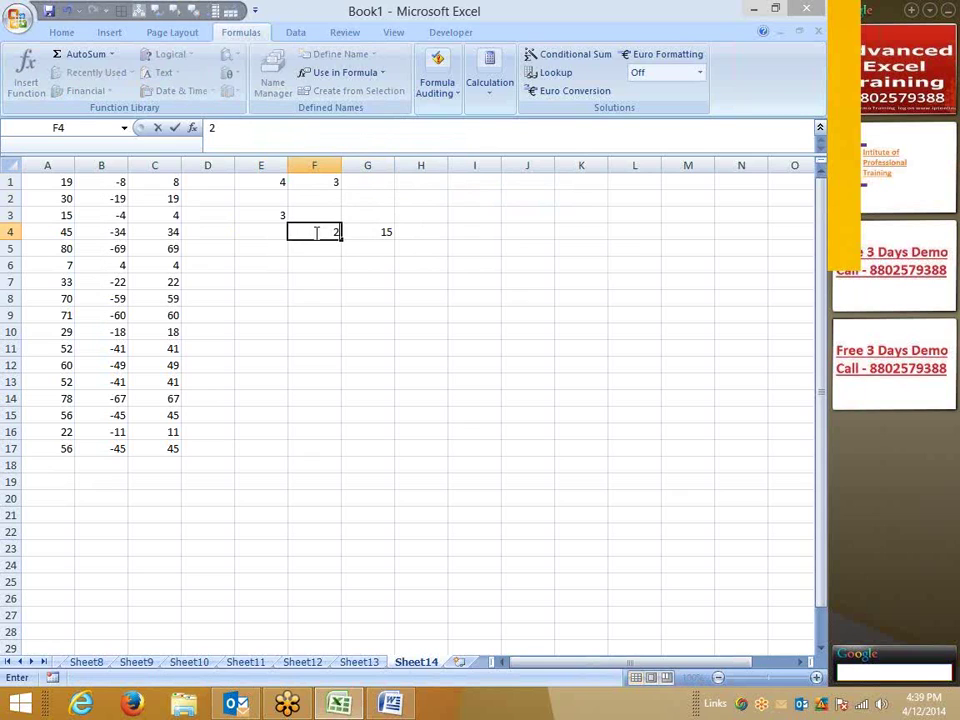
type("0")
key("Tab")
left_click(315, 232)
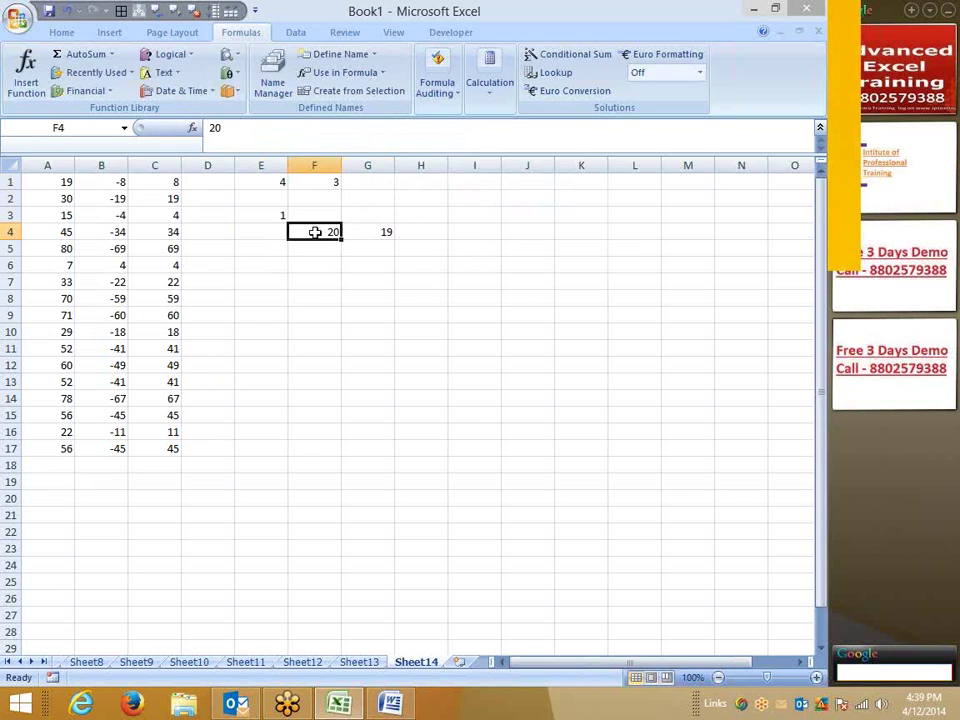
type("22")
key("Return")
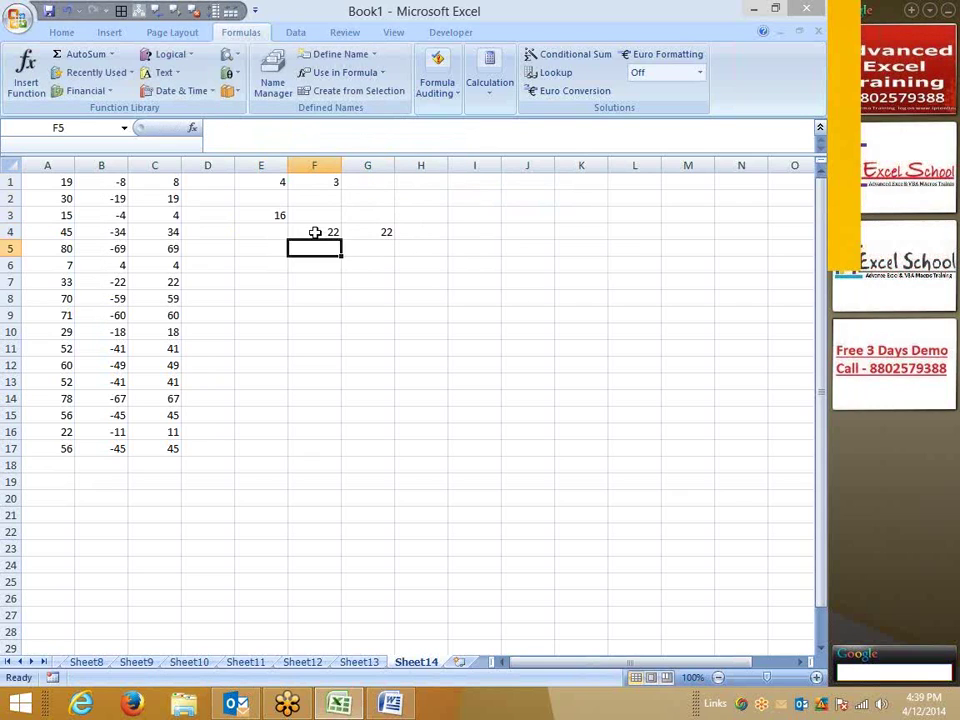
left_click(315, 232)
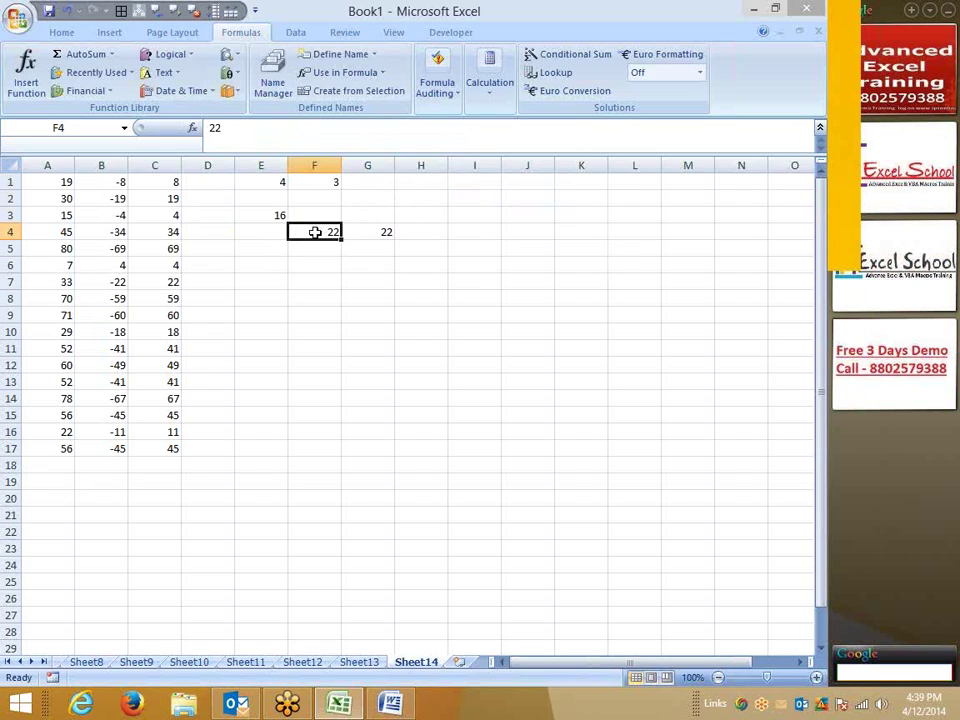
type("23")
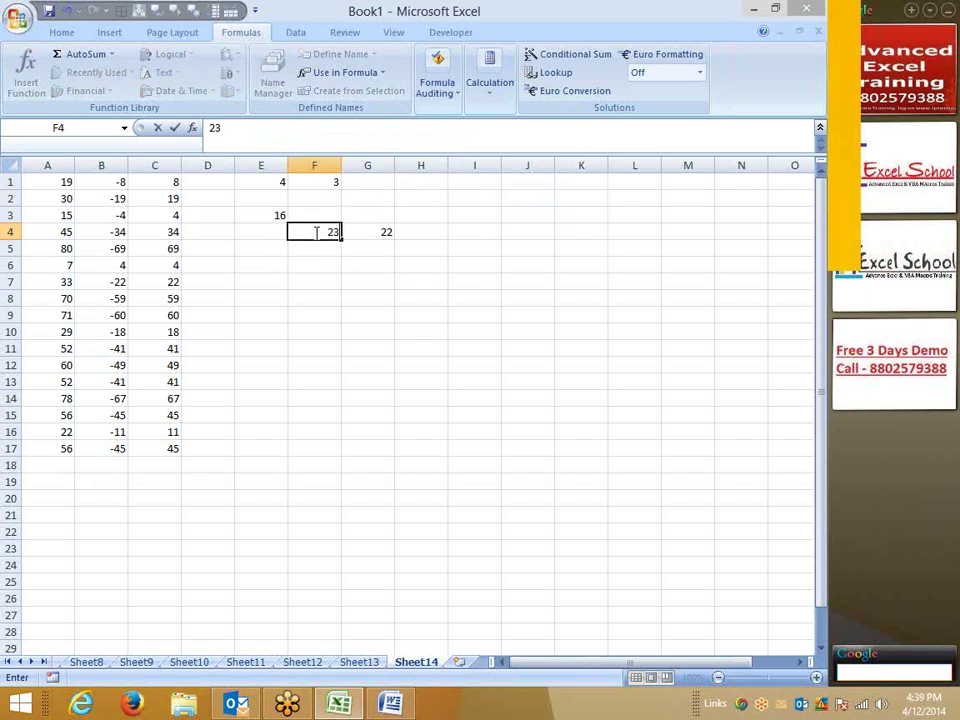
key("Return")
left_click(315, 232)
type("25")
key("Return")
Try targets 26, 30, 31 and 35 in F4, leaving G4 showing 33
left_click(315, 232)
type("26")
key("Return")
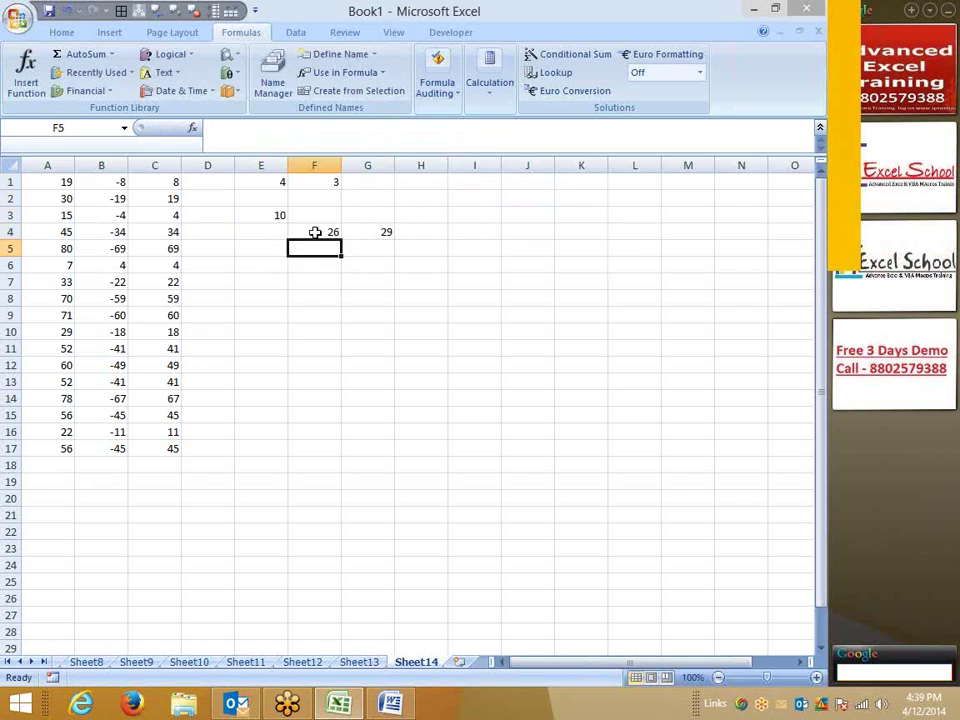
left_click(315, 232)
type("30")
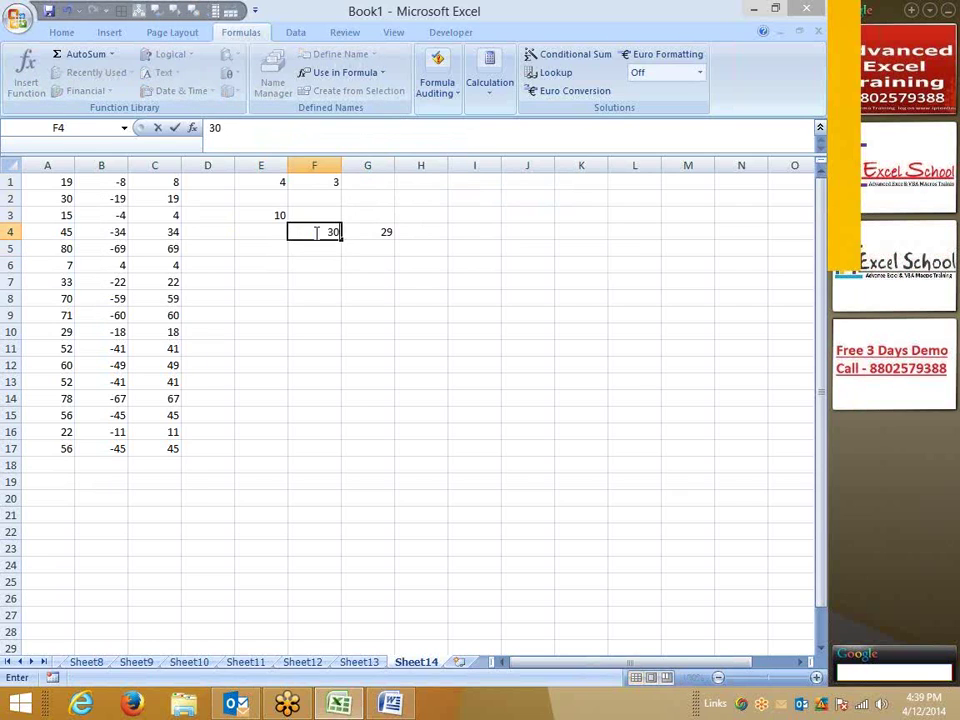
key("Return")
left_click(315, 232)
type("31")
key("Return")
left_click(316, 232)
type("35")
key("Return")
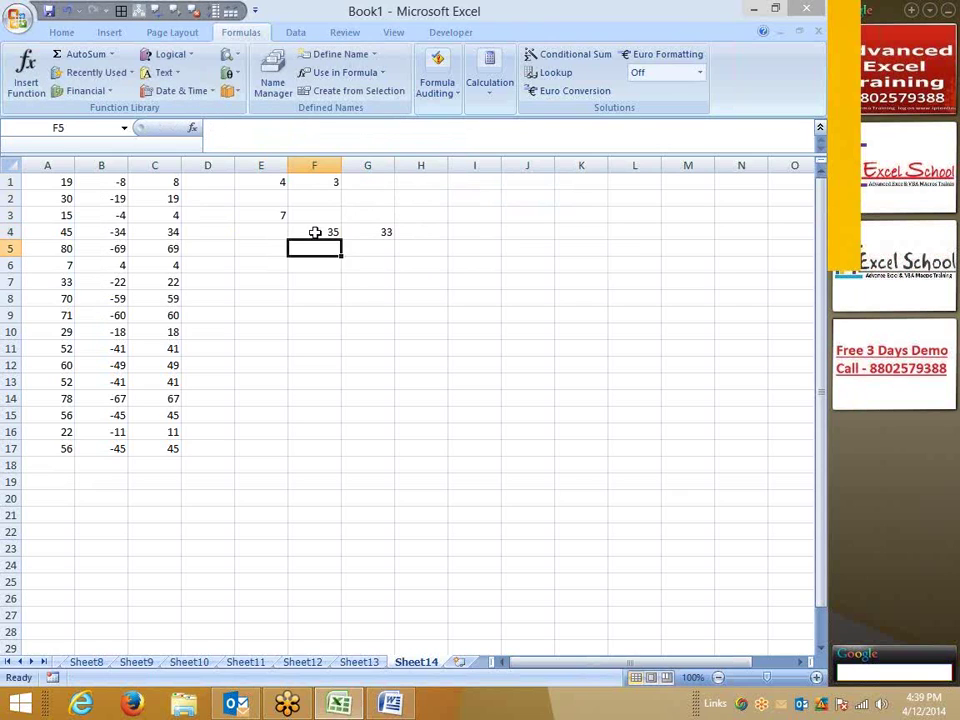
left_click(315, 232)
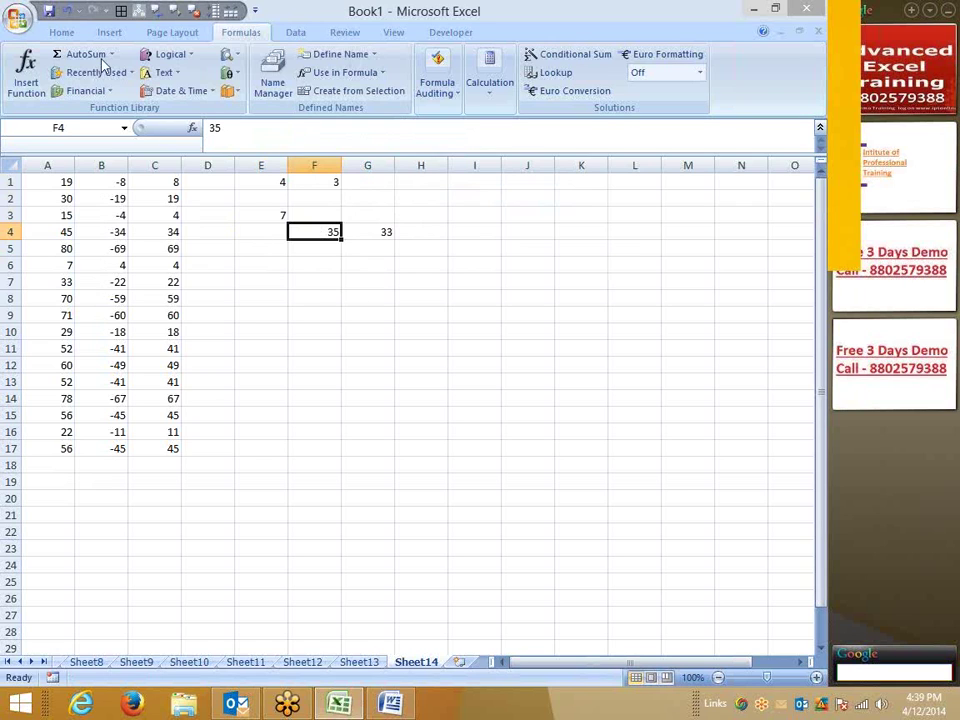
Save the workbook to the Desktop as Array-1.1
left_click(48, 11)
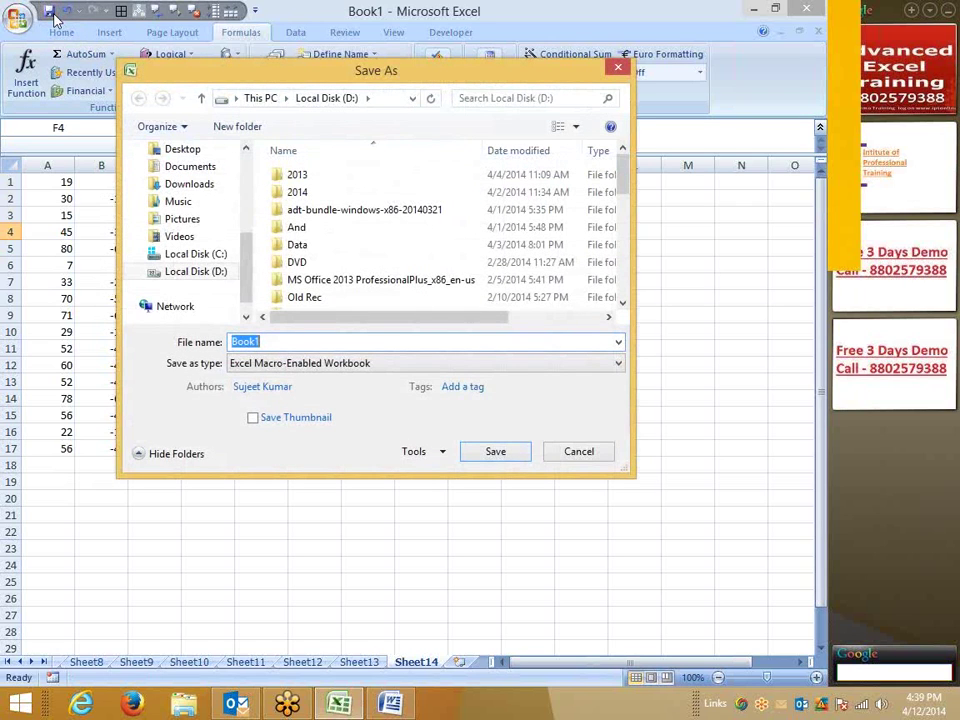
left_click(158, 152)
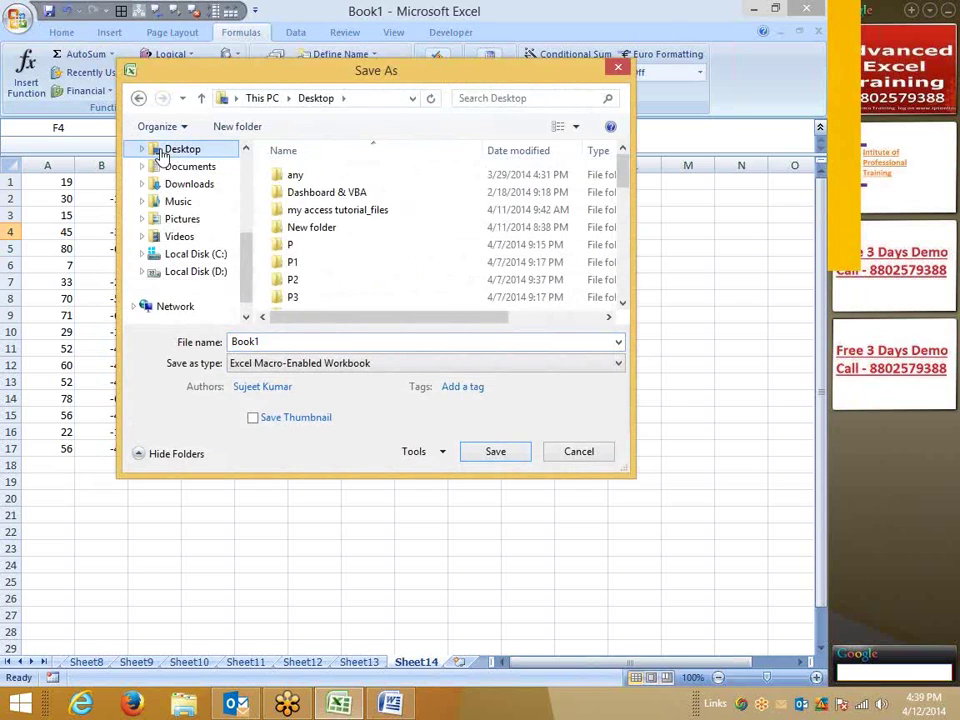
left_click_drag(246, 257, 246, 195)
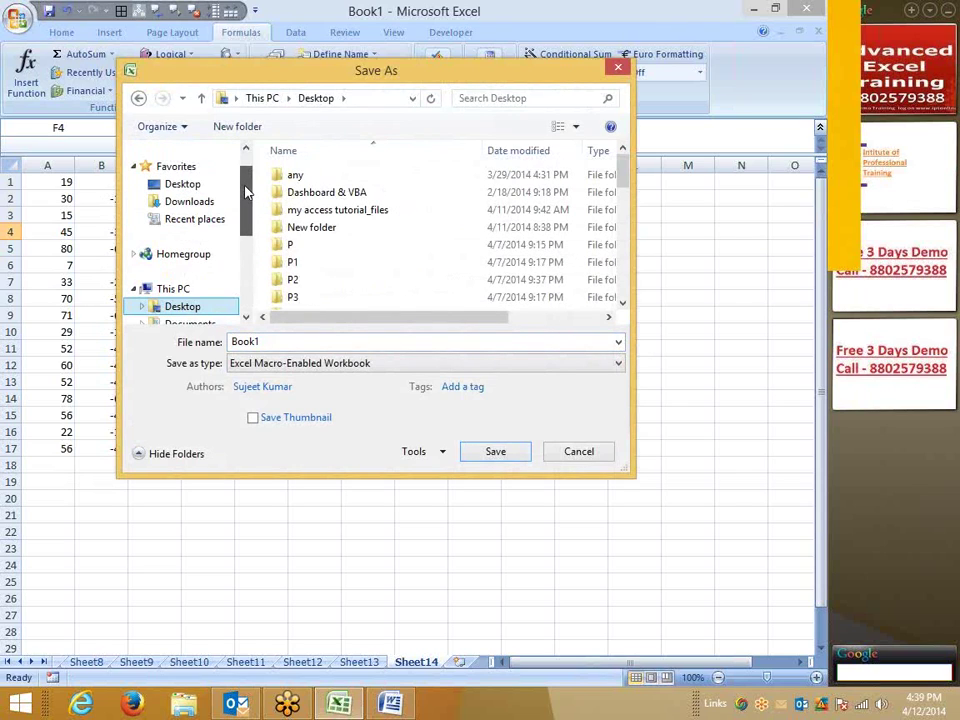
double_click(270, 342)
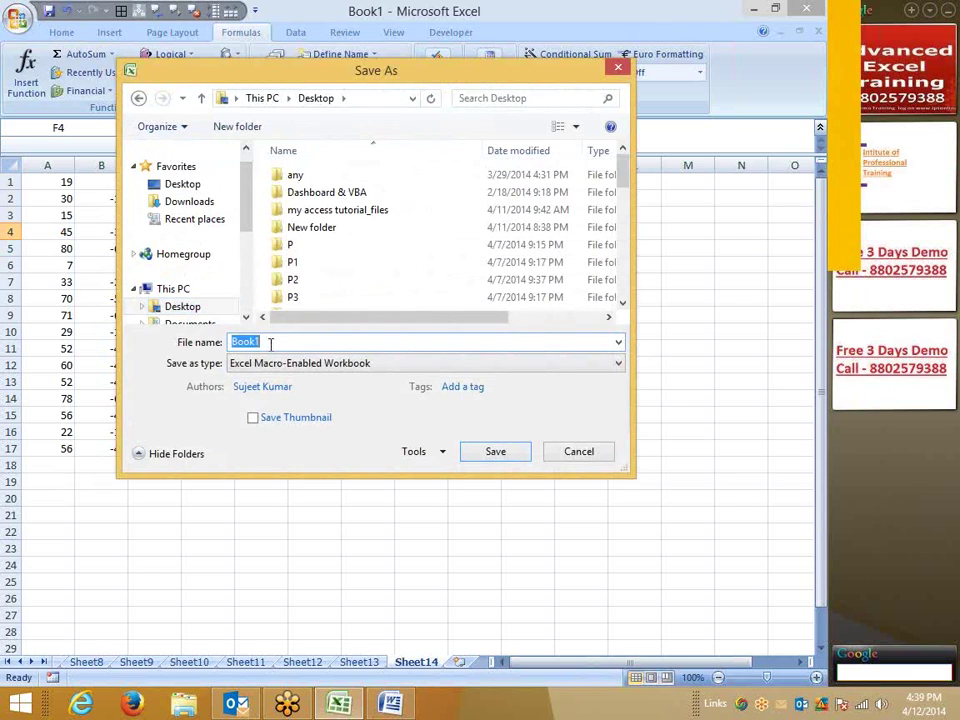
type("Ar")
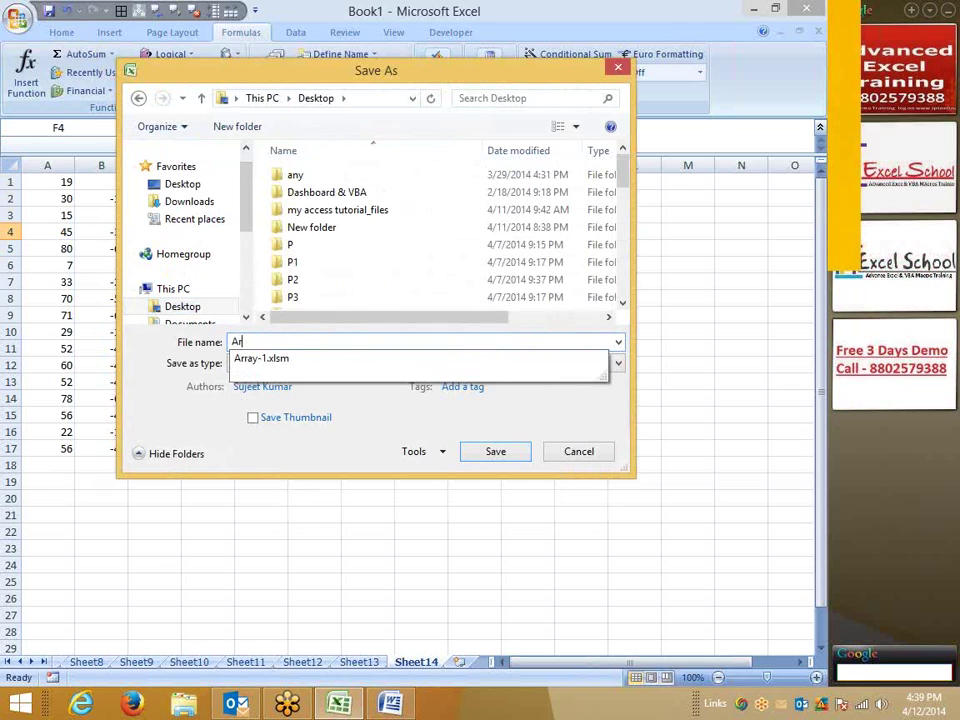
type("ray")
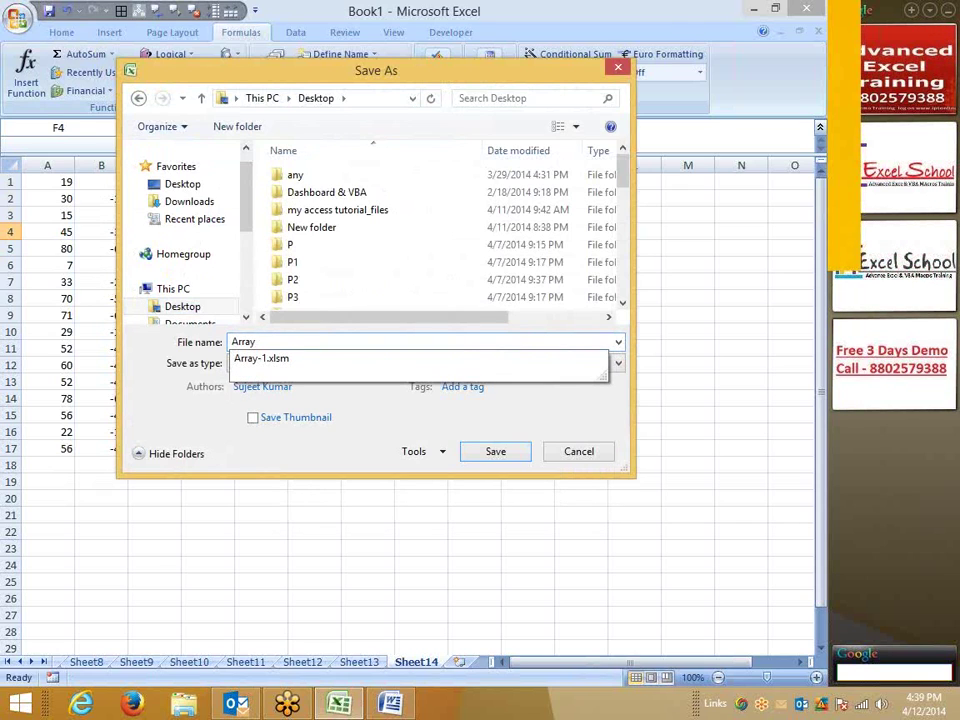
type("-")
type("1")
type(".1")
left_click(481, 450)
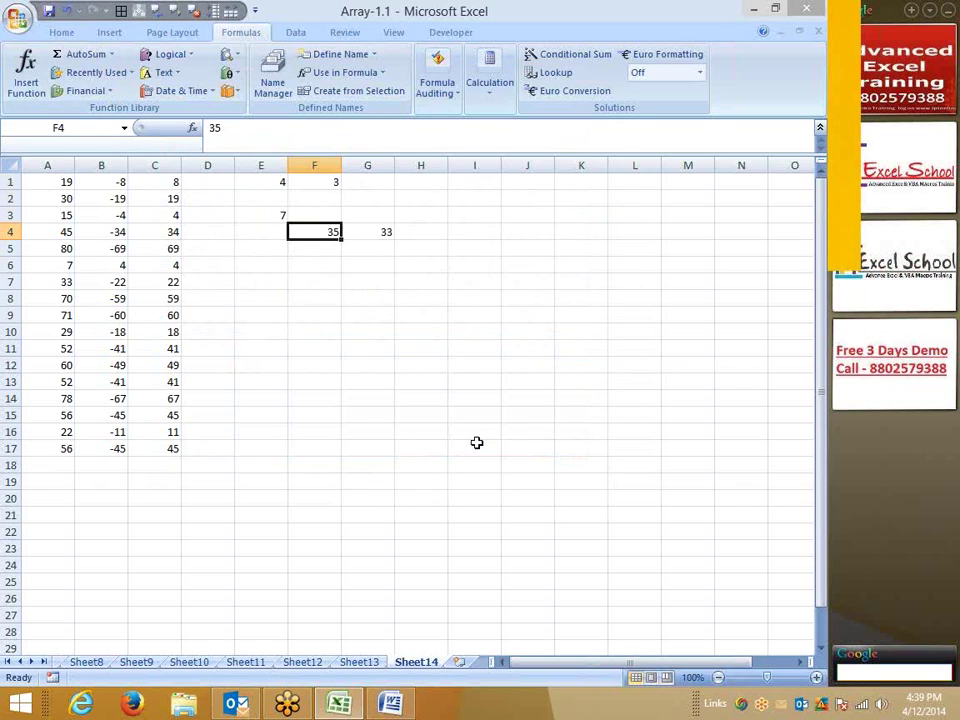
Review the INDEX formula in G4, the target in F4 and the MATCH array formula in E3
left_click(375, 230)
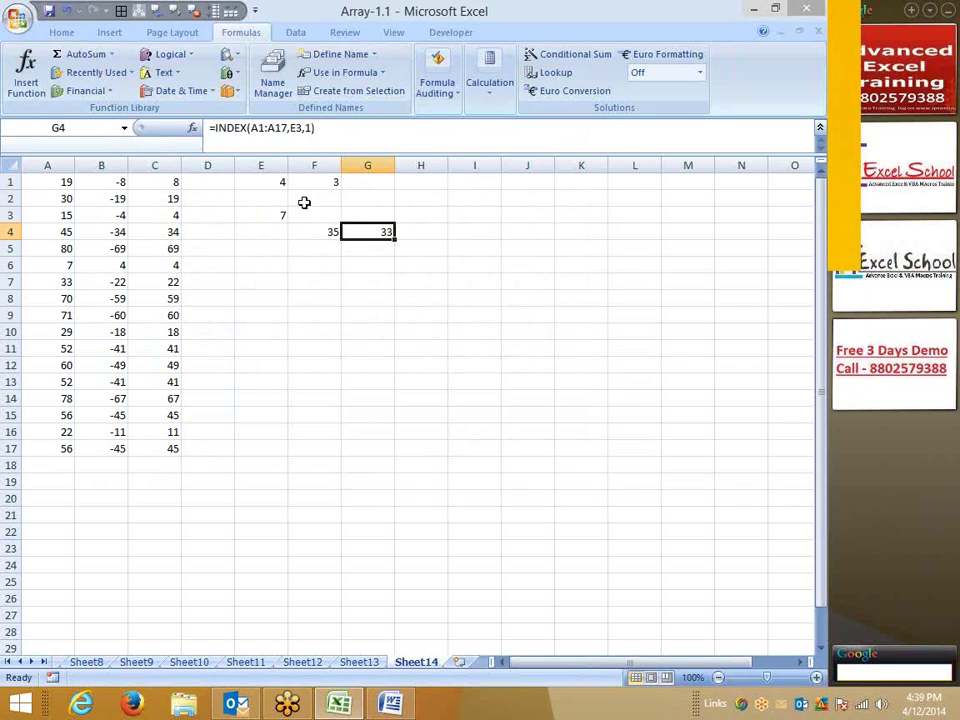
left_click(310, 232)
left_click(275, 213)
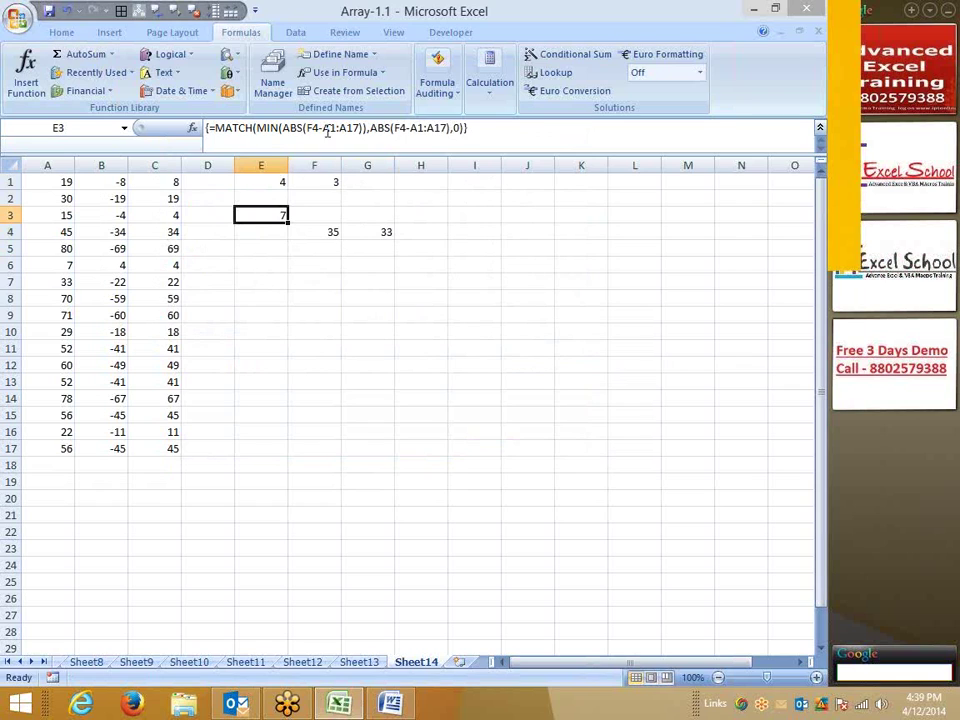